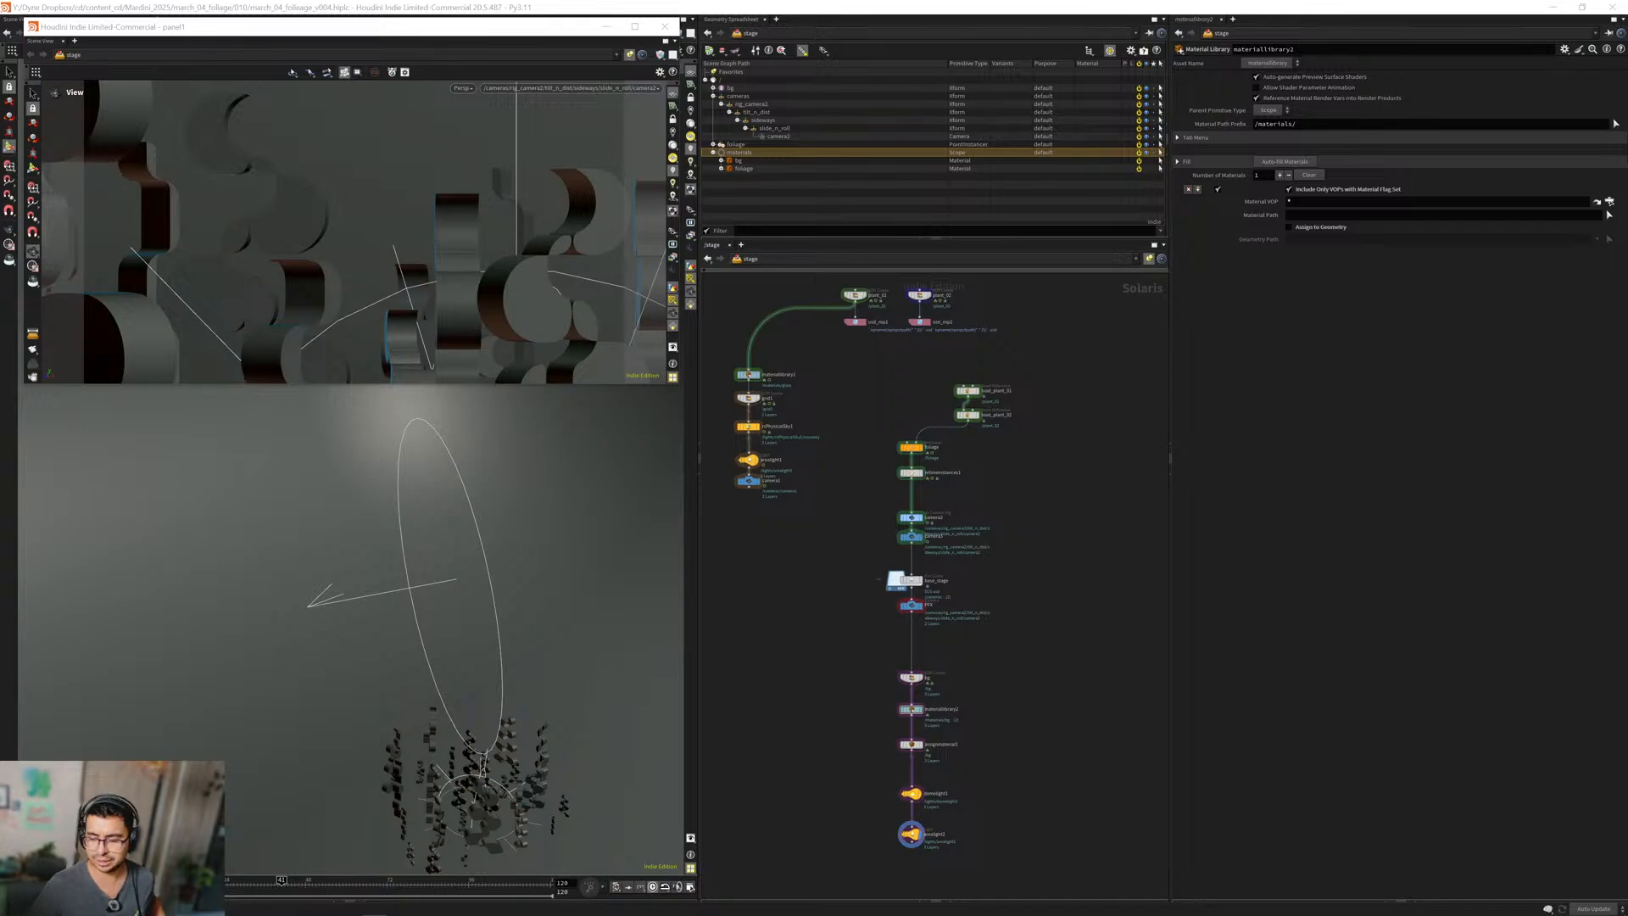
{"action": "key", "text": "super"}
{"action": "key", "text": "super"}
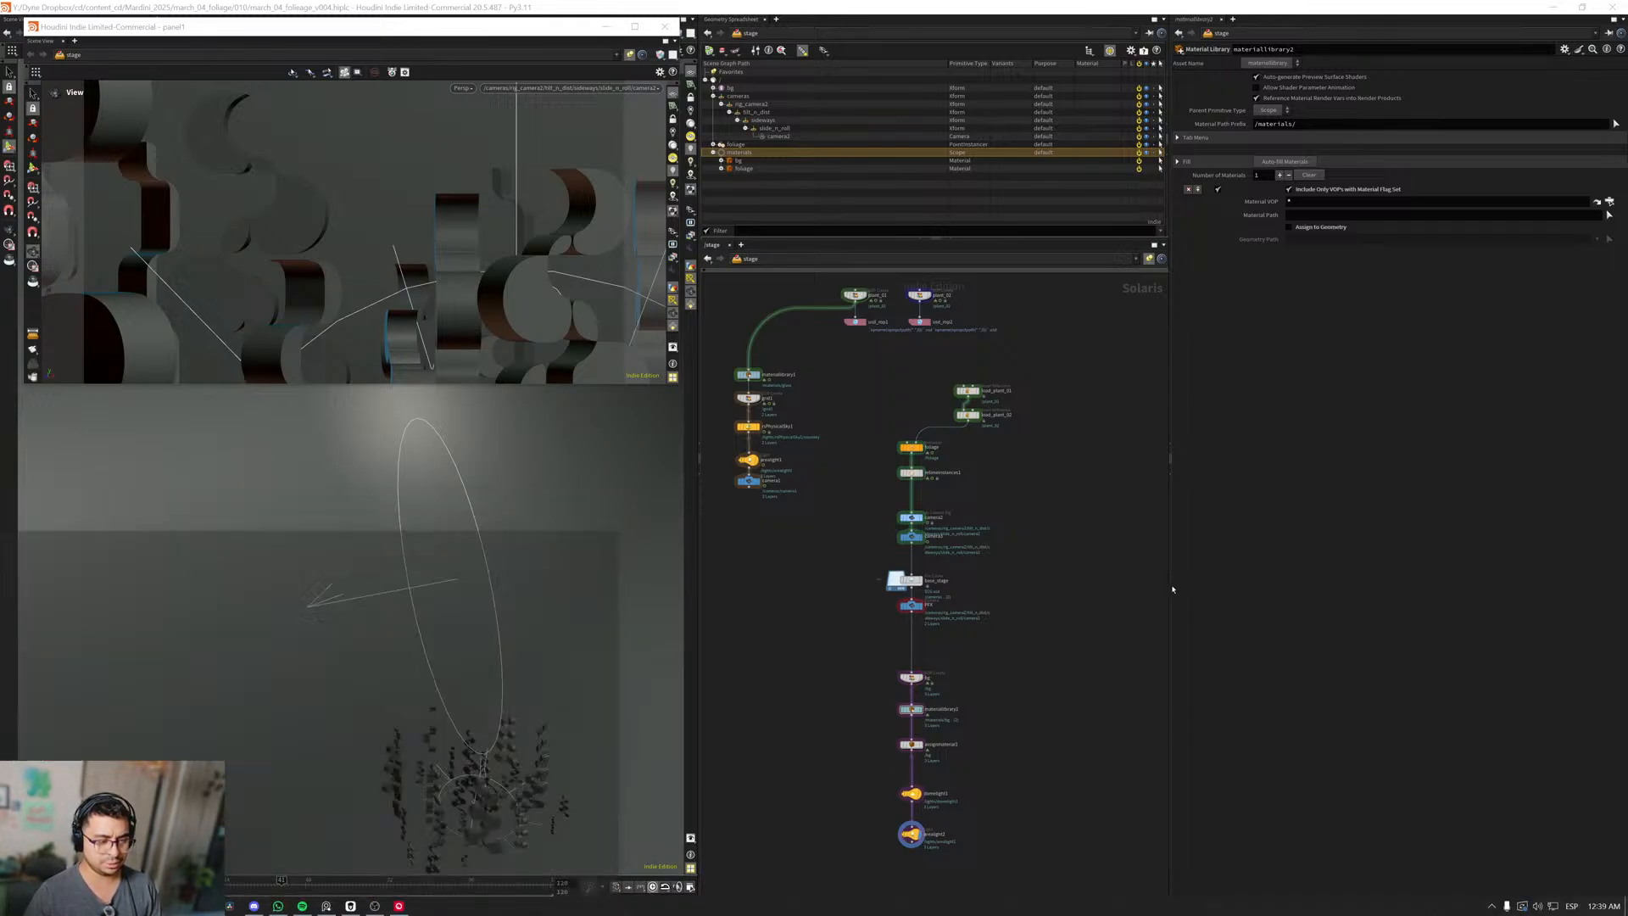
{"action": "key", "text": "super+Tab"}
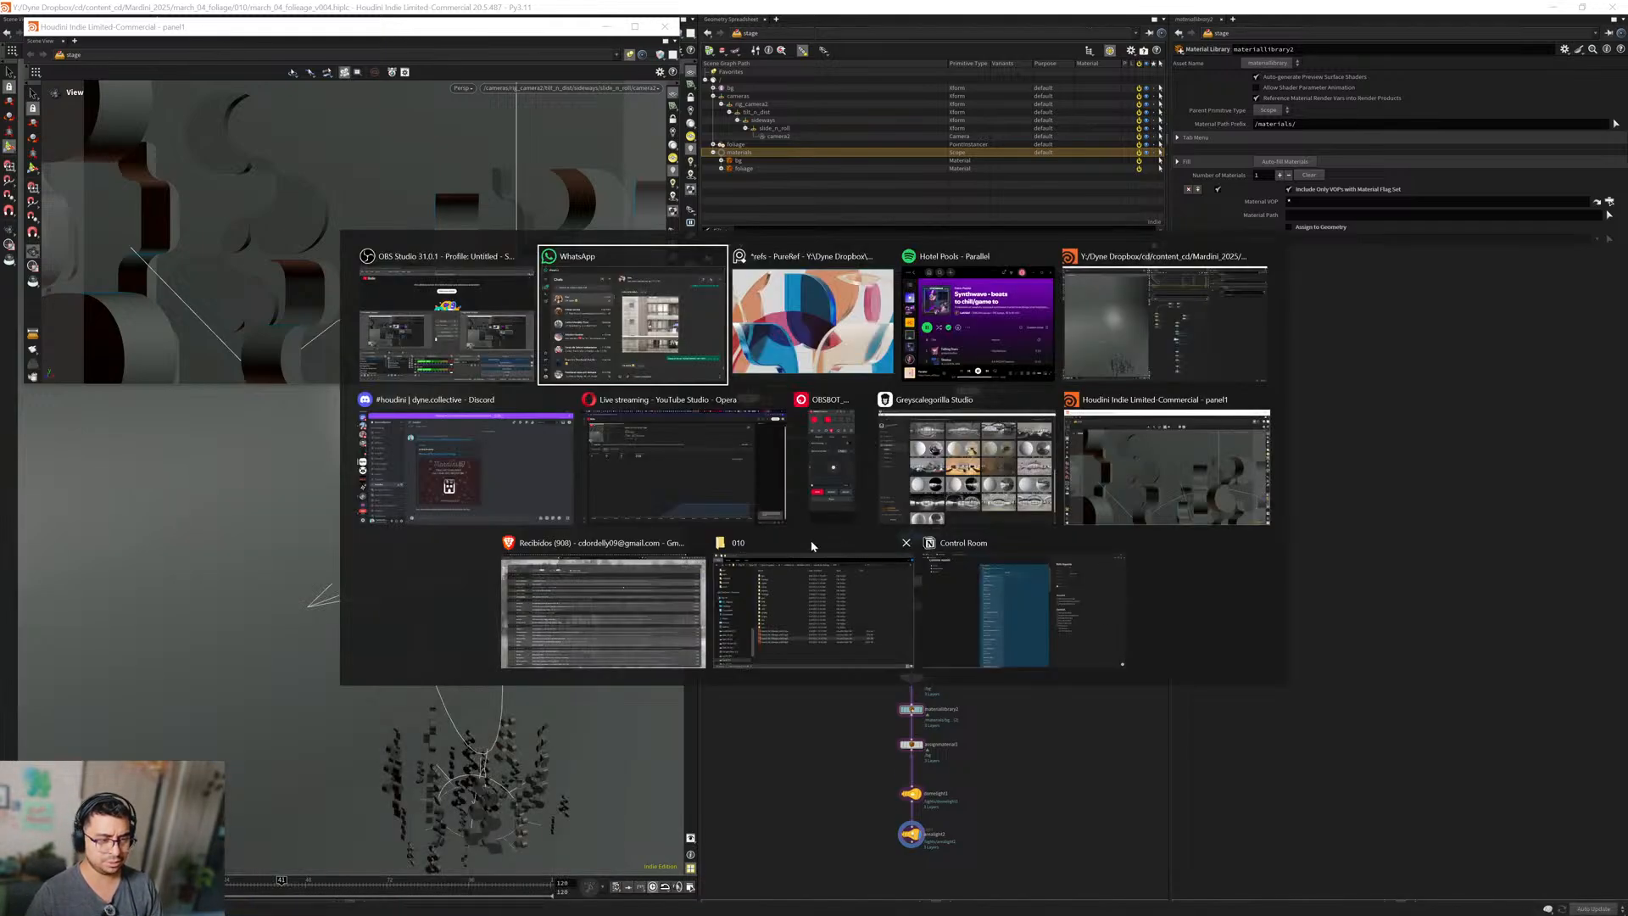
{"action": "left_click", "coordinate": [485, 491]}
{"action": "left_click", "coordinate": [929, 167]}
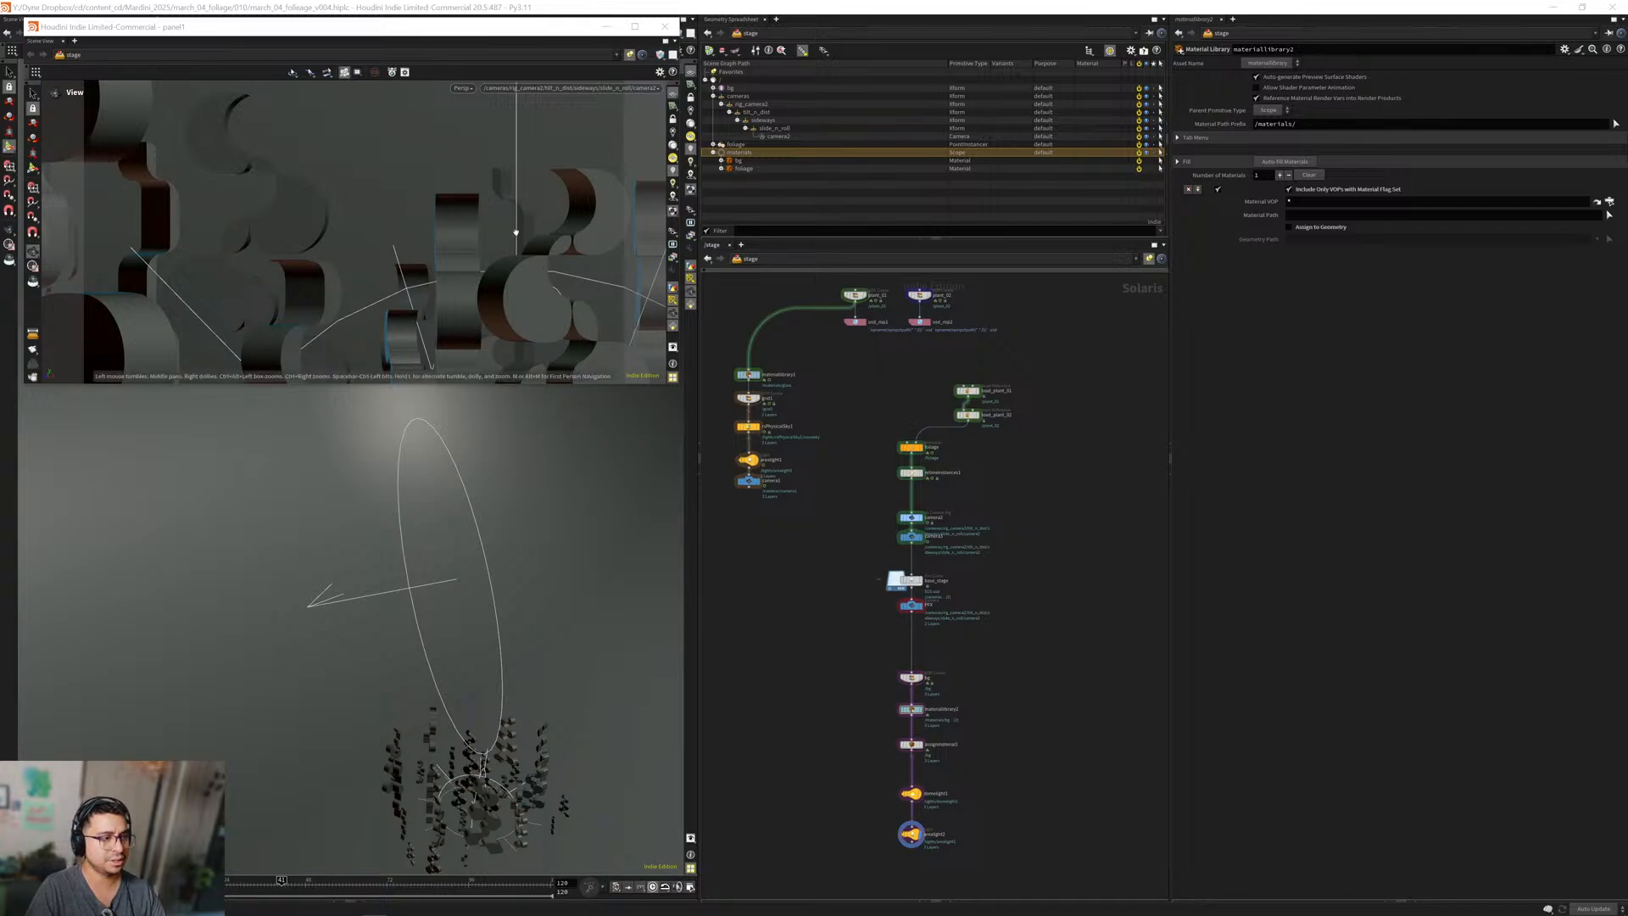
Move the arealight2 node up so it sits directly beneath domelight1.
{"action": "middle_click_drag", "start_coordinate": [846, 801], "coordinate": [854, 684]}
{"action": "scroll", "coordinate": [781, 541], "scroll_direction": "up", "scroll_amount": 5}
{"action": "scroll", "coordinate": [828, 574], "scroll_direction": "down", "scroll_amount": 1}
{"action": "scroll", "coordinate": [843, 676], "scroll_direction": "down", "scroll_amount": 1}
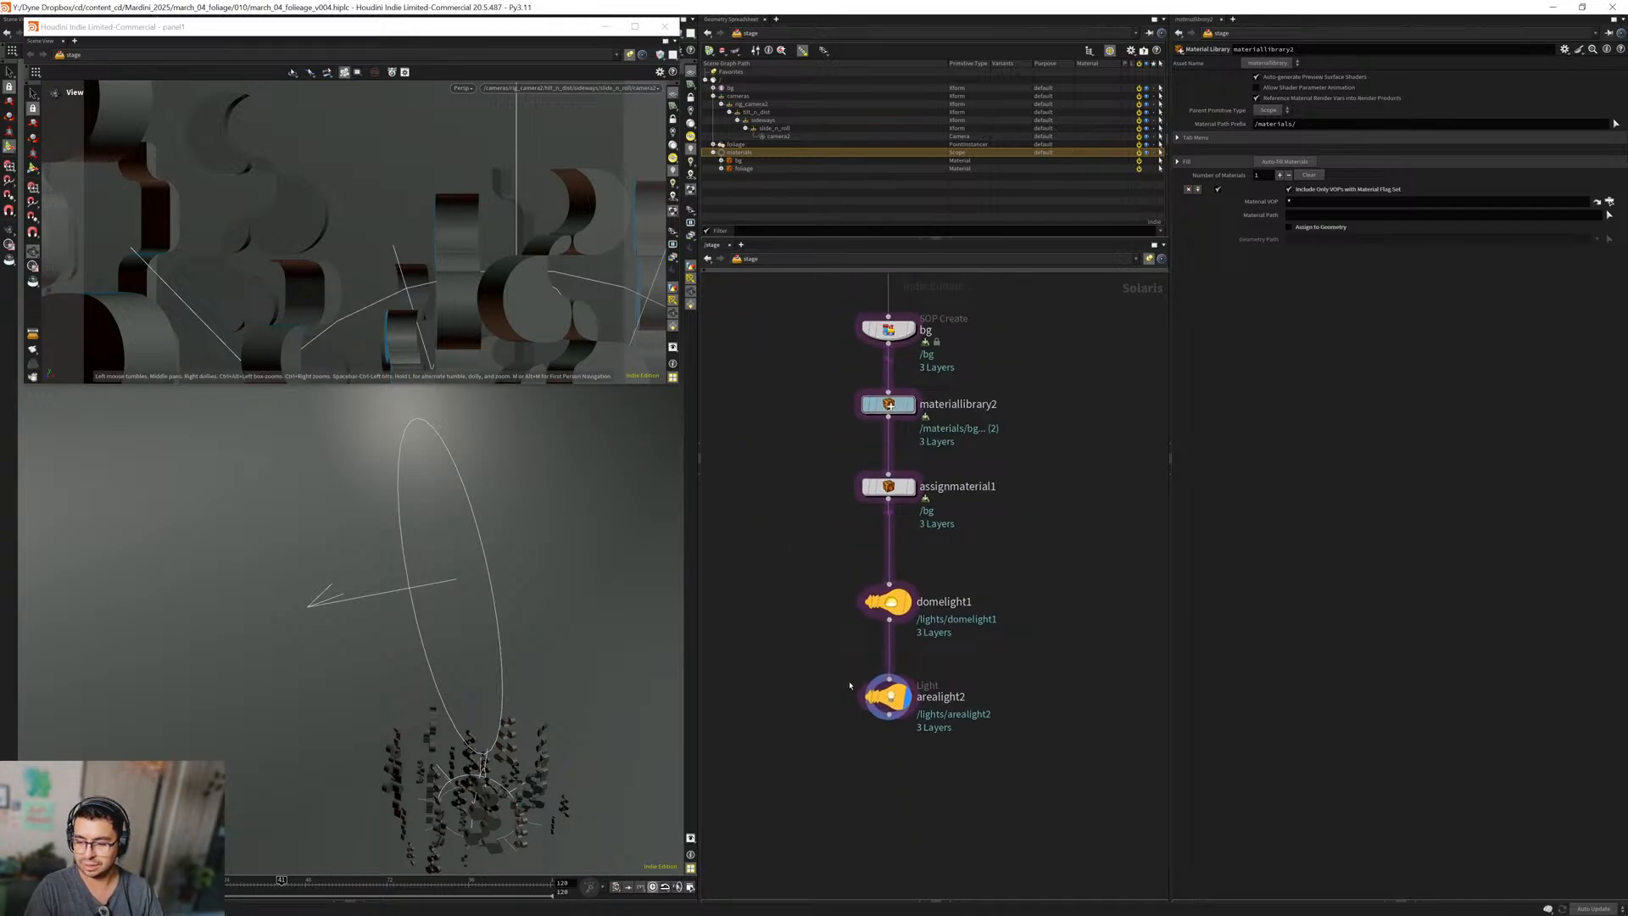
{"action": "scroll", "coordinate": [846, 683], "scroll_direction": "up", "scroll_amount": 2}
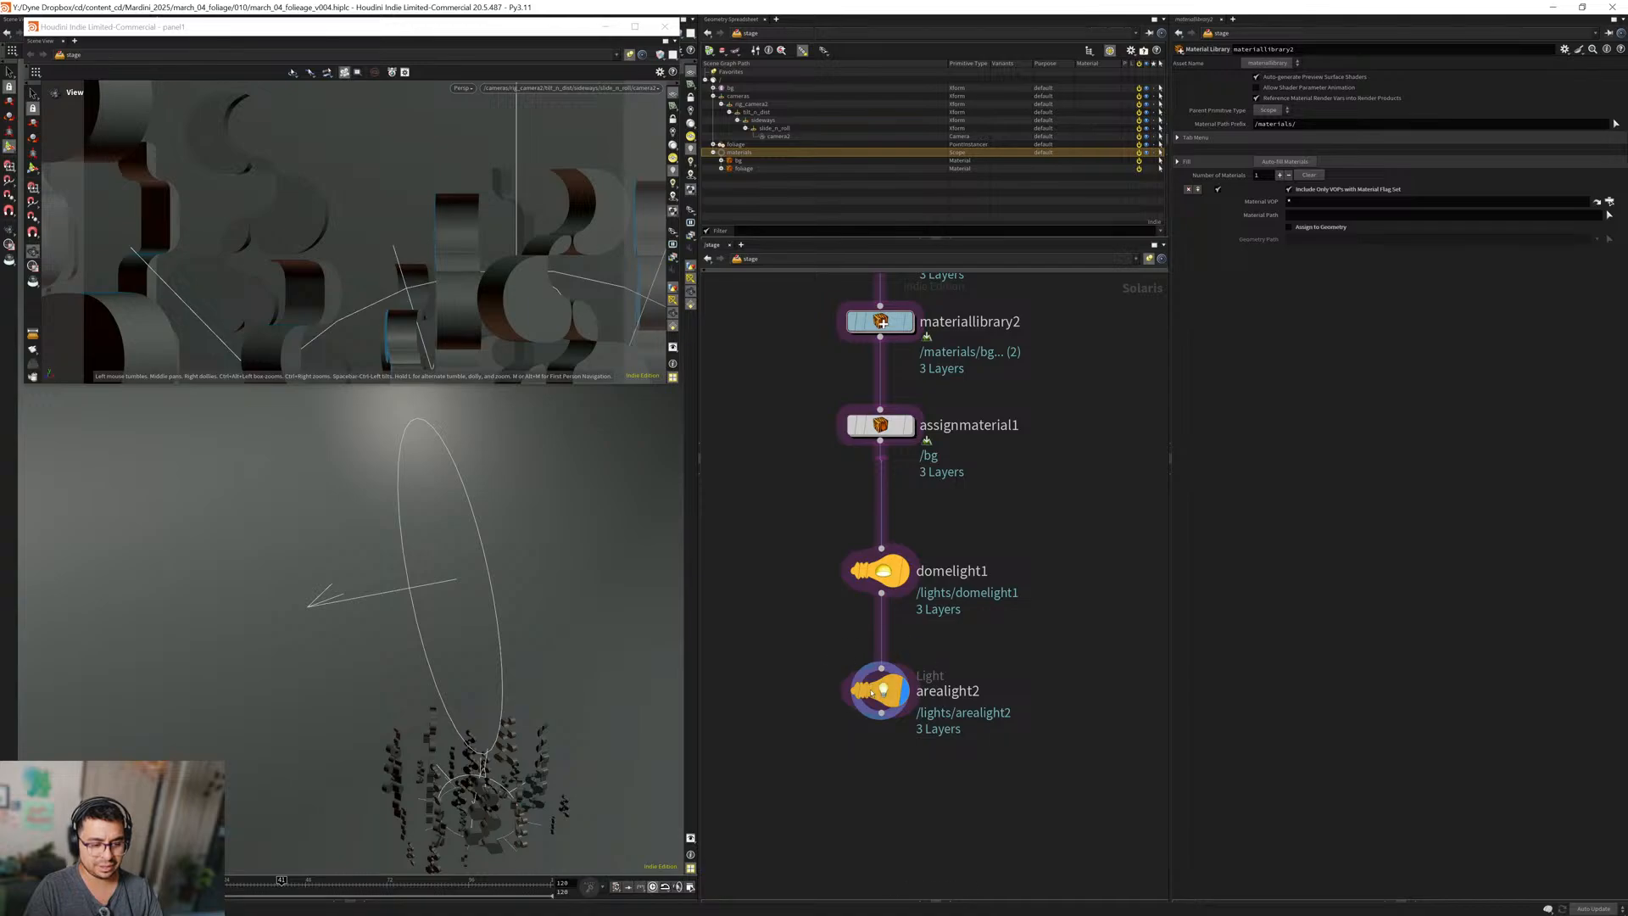
{"action": "left_click_drag", "start_coordinate": [868, 692], "coordinate": [933, 694]}
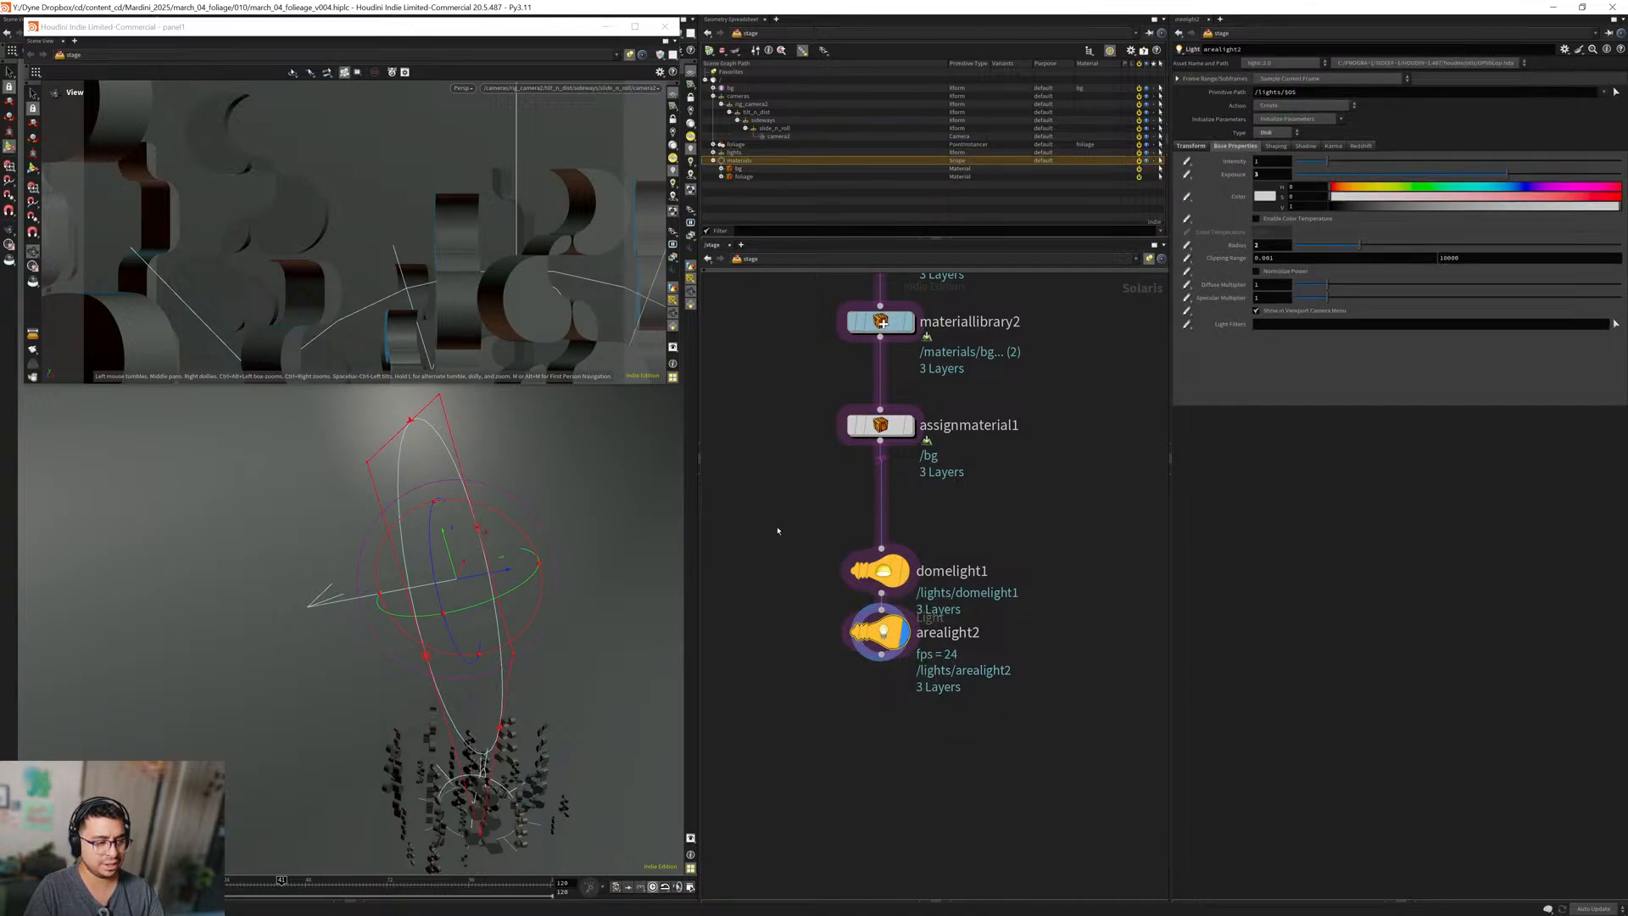
Switch the floating camera viewport's renderer to Redshift.
{"action": "left_click", "coordinate": [461, 88]}
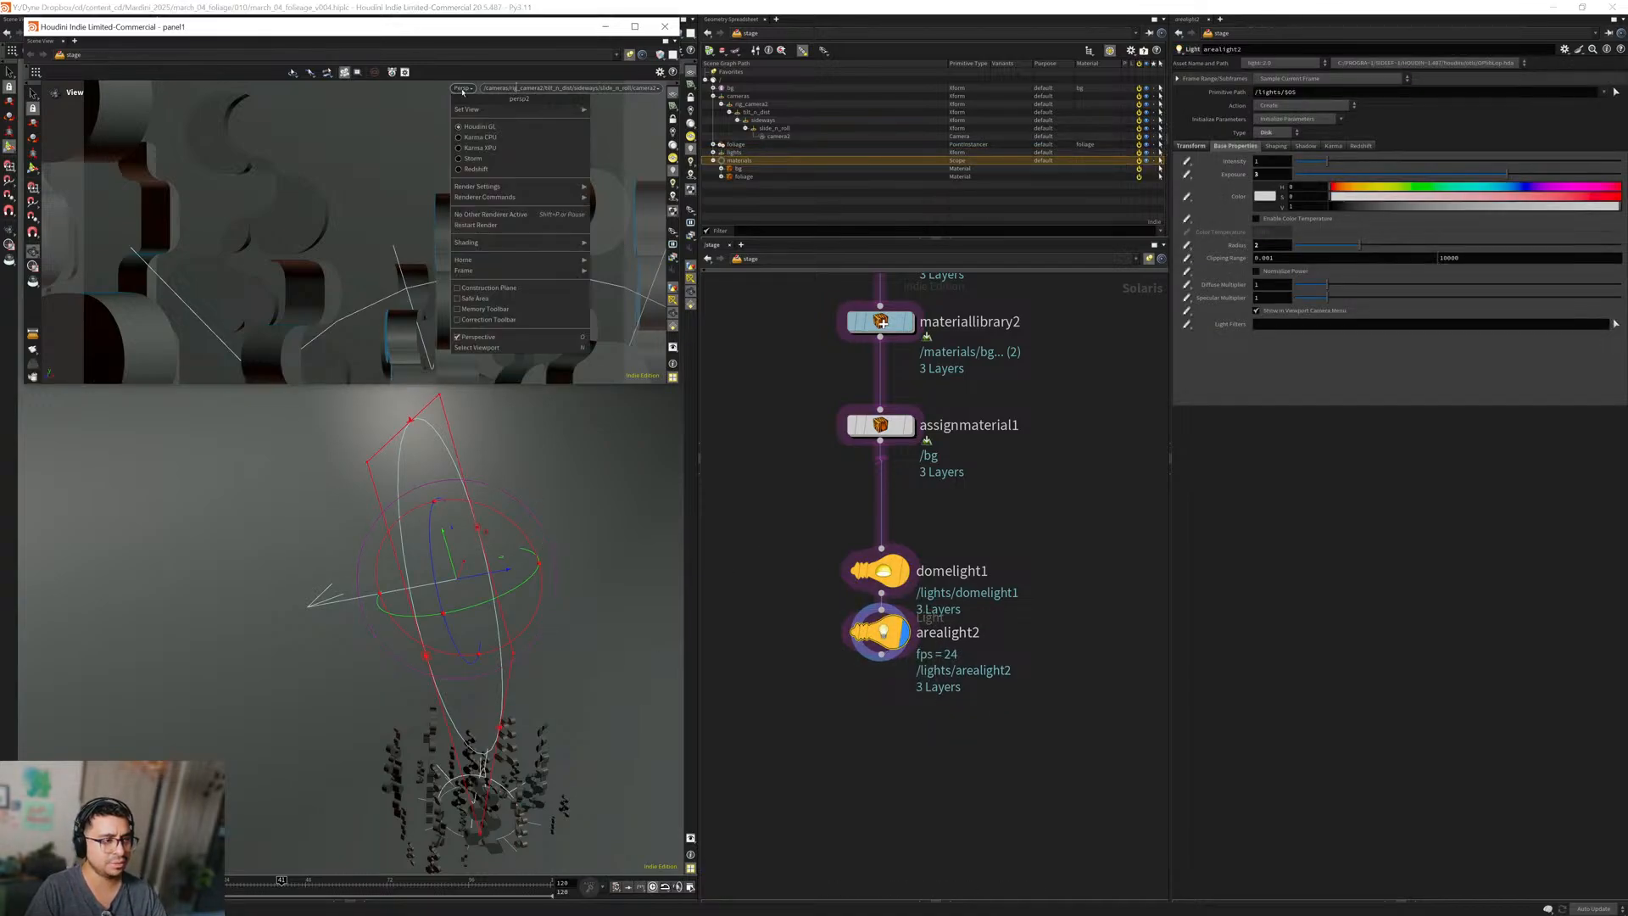
{"action": "left_click", "coordinate": [519, 161]}
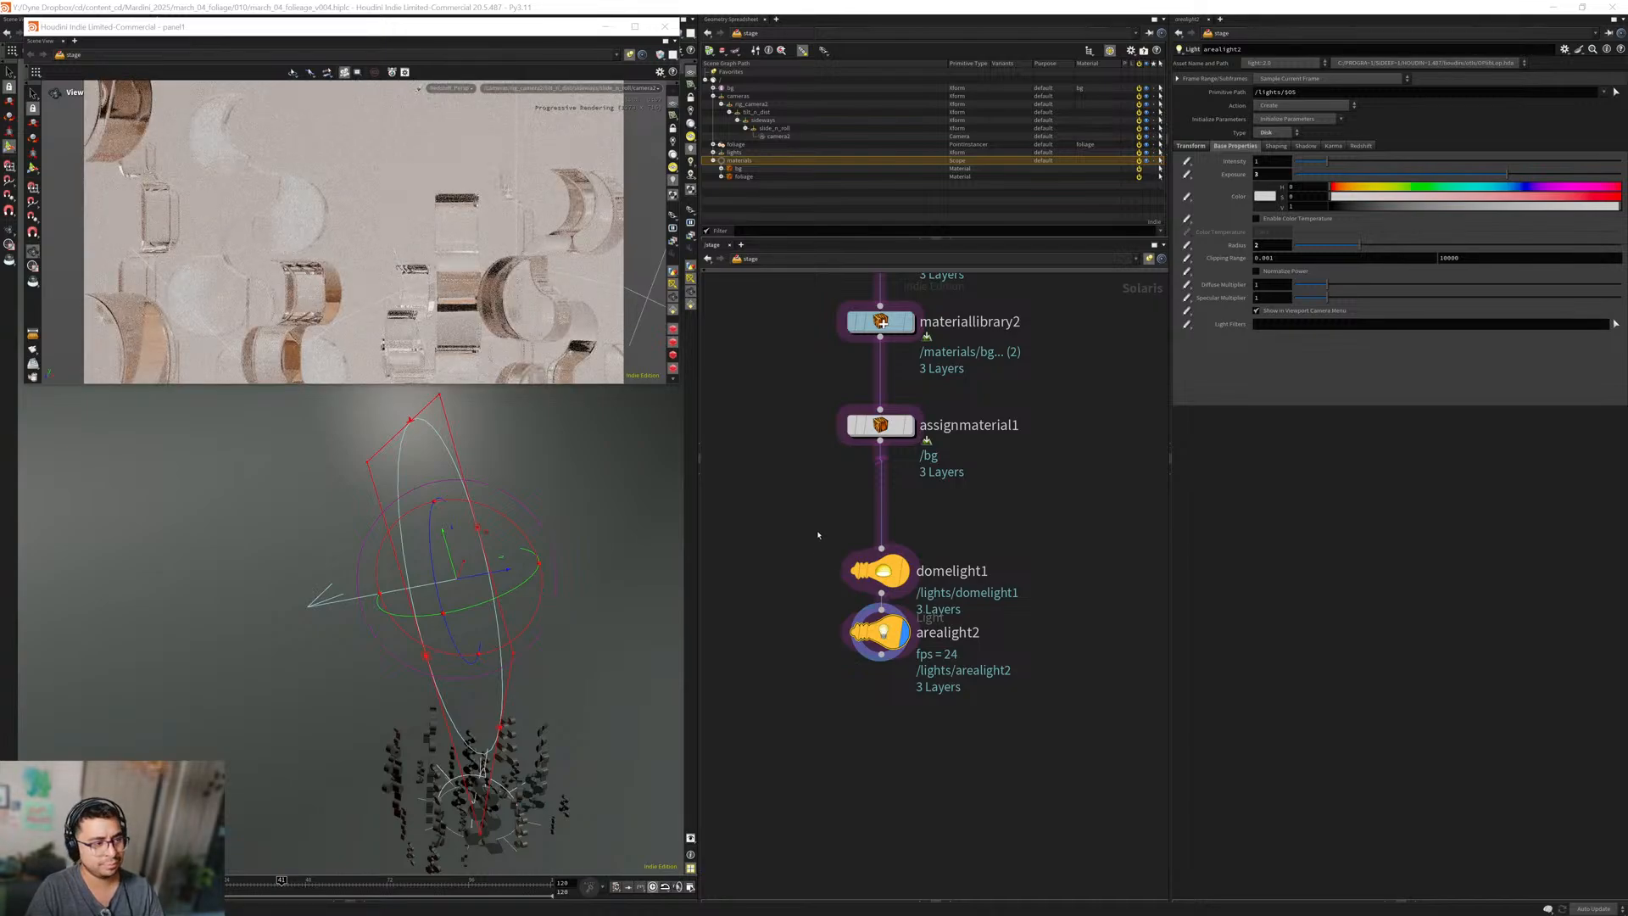
Open the foliage material's shader network inside the materiallibrary2 node.
{"action": "middle_click_drag", "start_coordinate": [818, 535], "coordinate": [811, 593]}
{"action": "scroll", "coordinate": [820, 599], "scroll_direction": "down", "scroll_amount": 1}
{"action": "scroll", "coordinate": [812, 594], "scroll_direction": "down", "scroll_amount": 2}
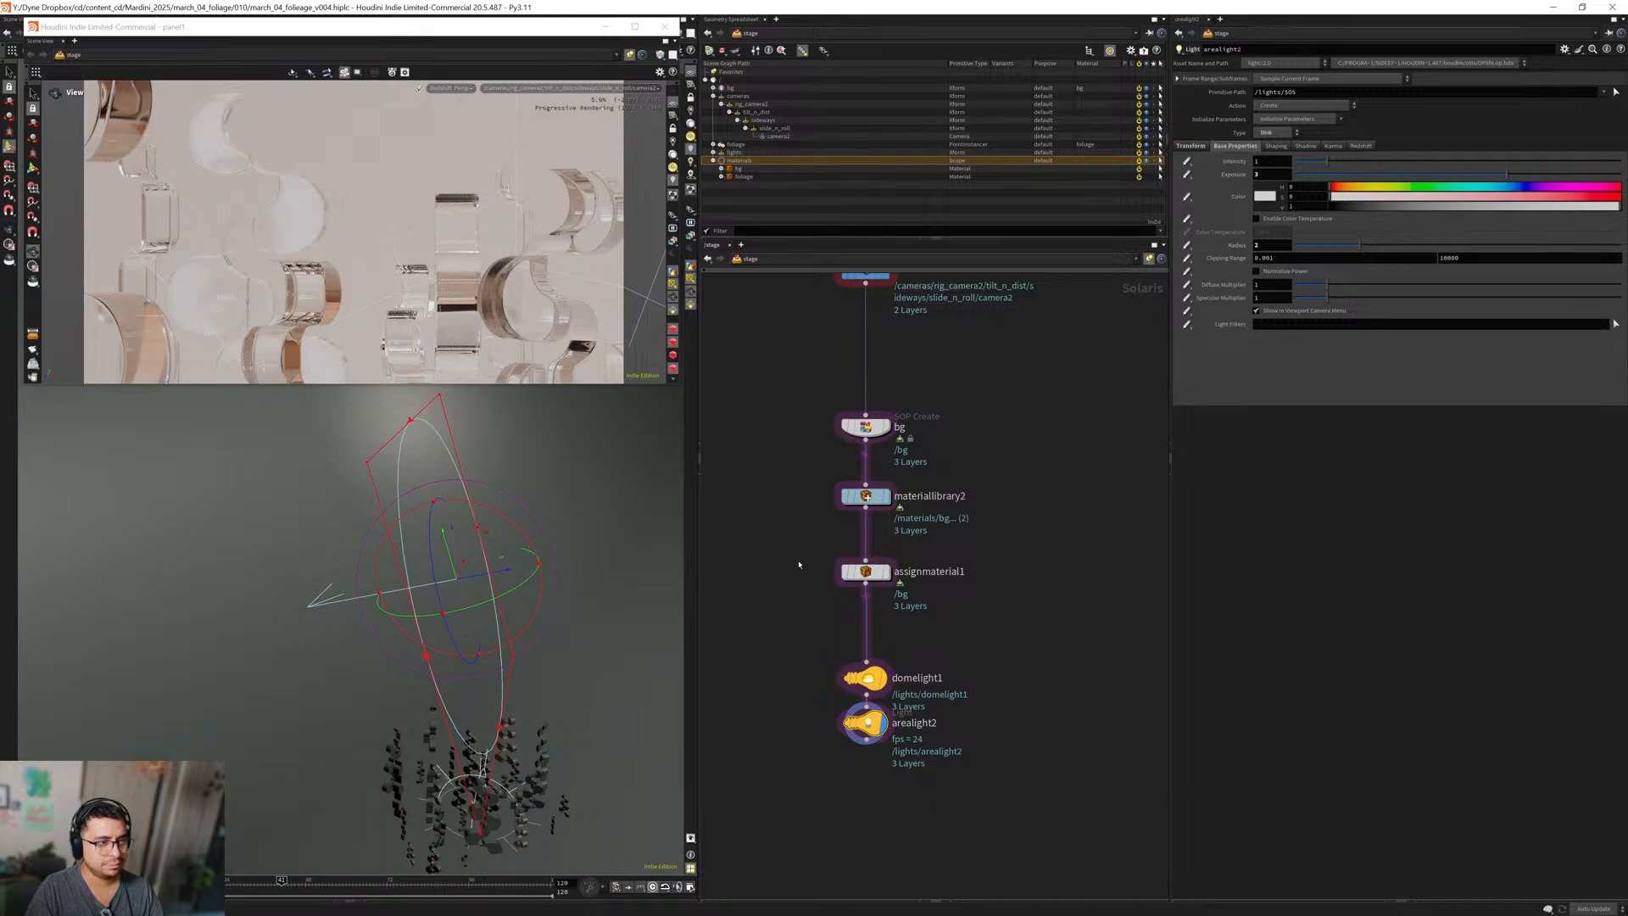
{"action": "middle_click_drag", "start_coordinate": [807, 475], "coordinate": [807, 527]}
{"action": "left_click_drag", "start_coordinate": [810, 525], "coordinate": [908, 597]}
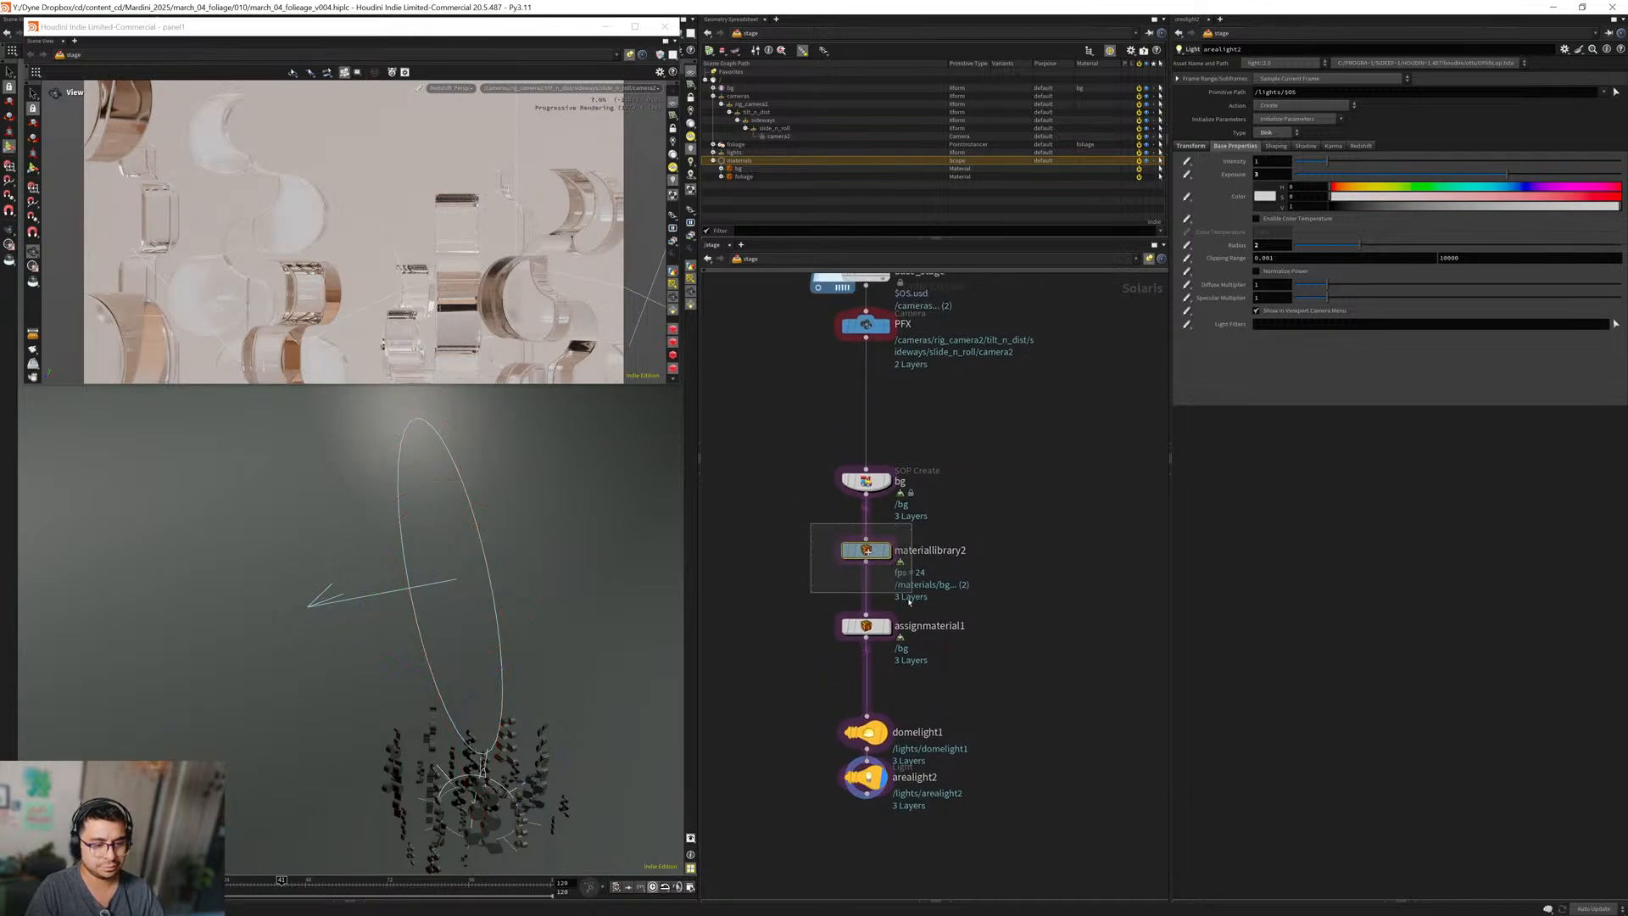
{"action": "key", "text": "Return"}
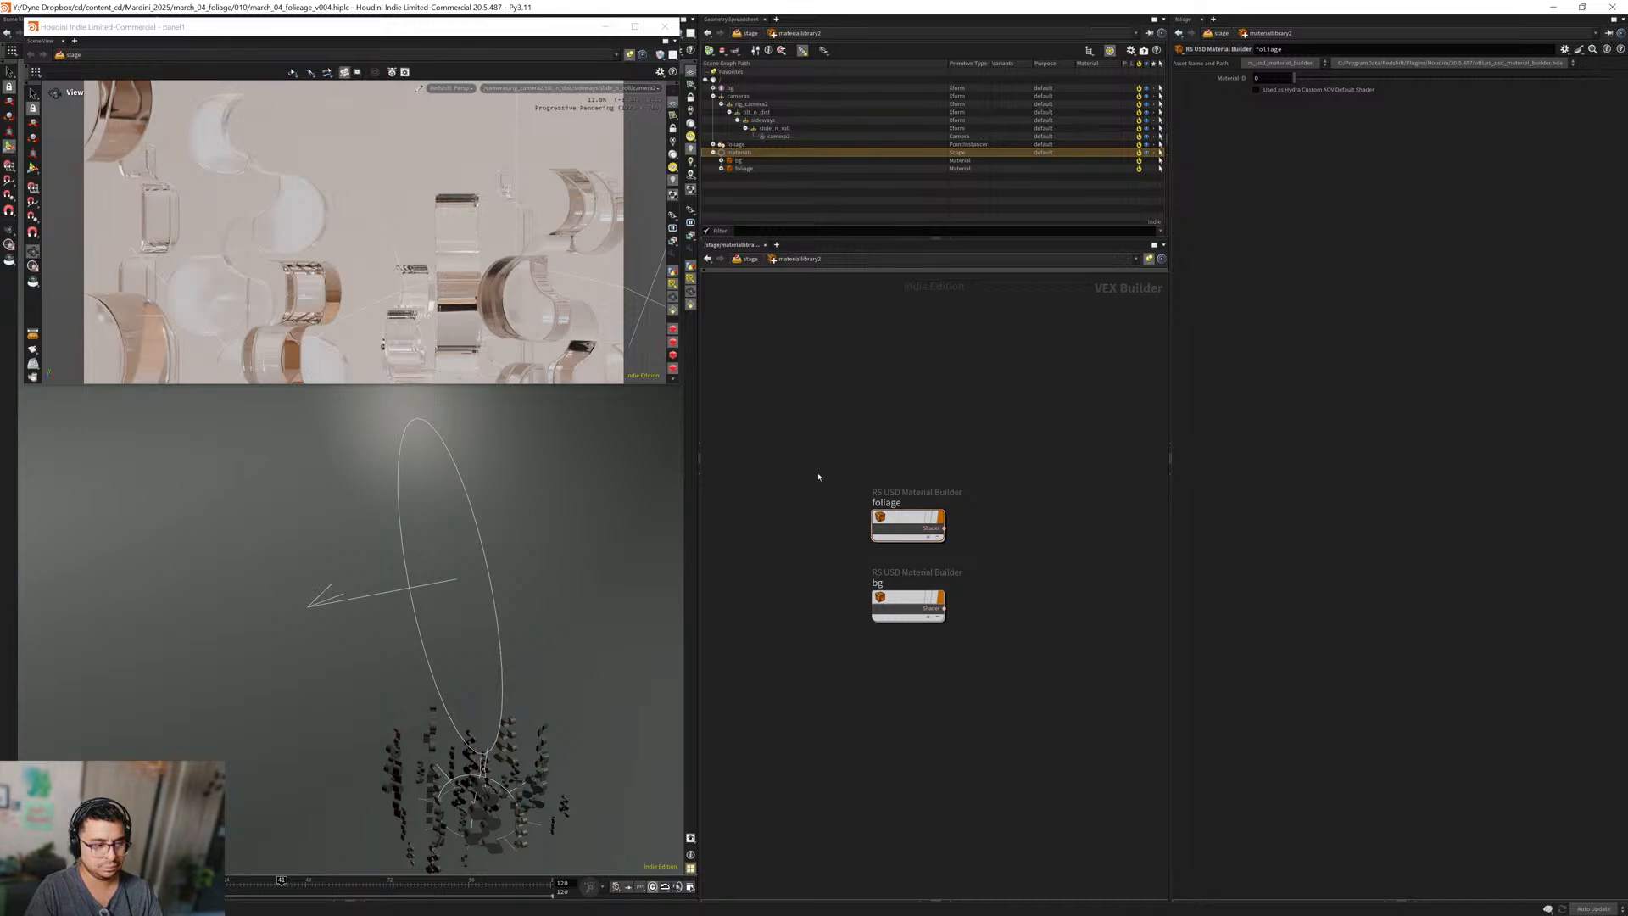
{"action": "key", "text": "Return"}
Nudge the RSRamp1 node and send its colour directly to the material output to preview it in the render.
{"action": "scroll", "coordinate": [773, 638], "scroll_direction": "up", "scroll_amount": 5}
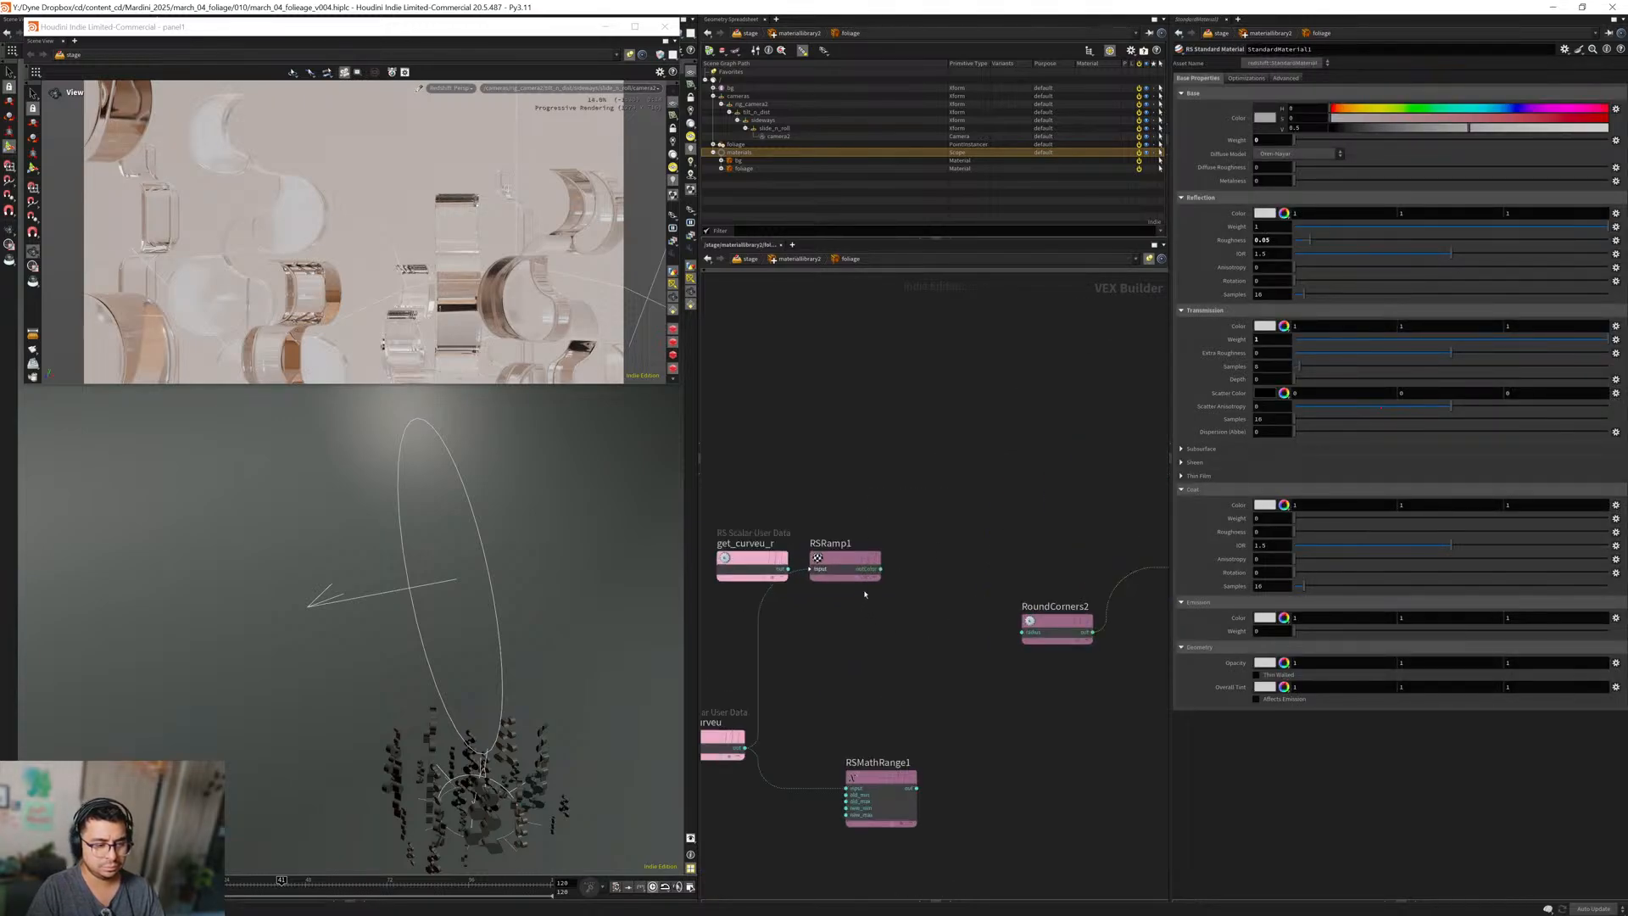
{"action": "left_click", "coordinate": [841, 559]}
{"action": "left_click_drag", "start_coordinate": [841, 559], "coordinate": [857, 594]}
{"action": "scroll", "coordinate": [865, 641], "scroll_direction": "down", "scroll_amount": 3}
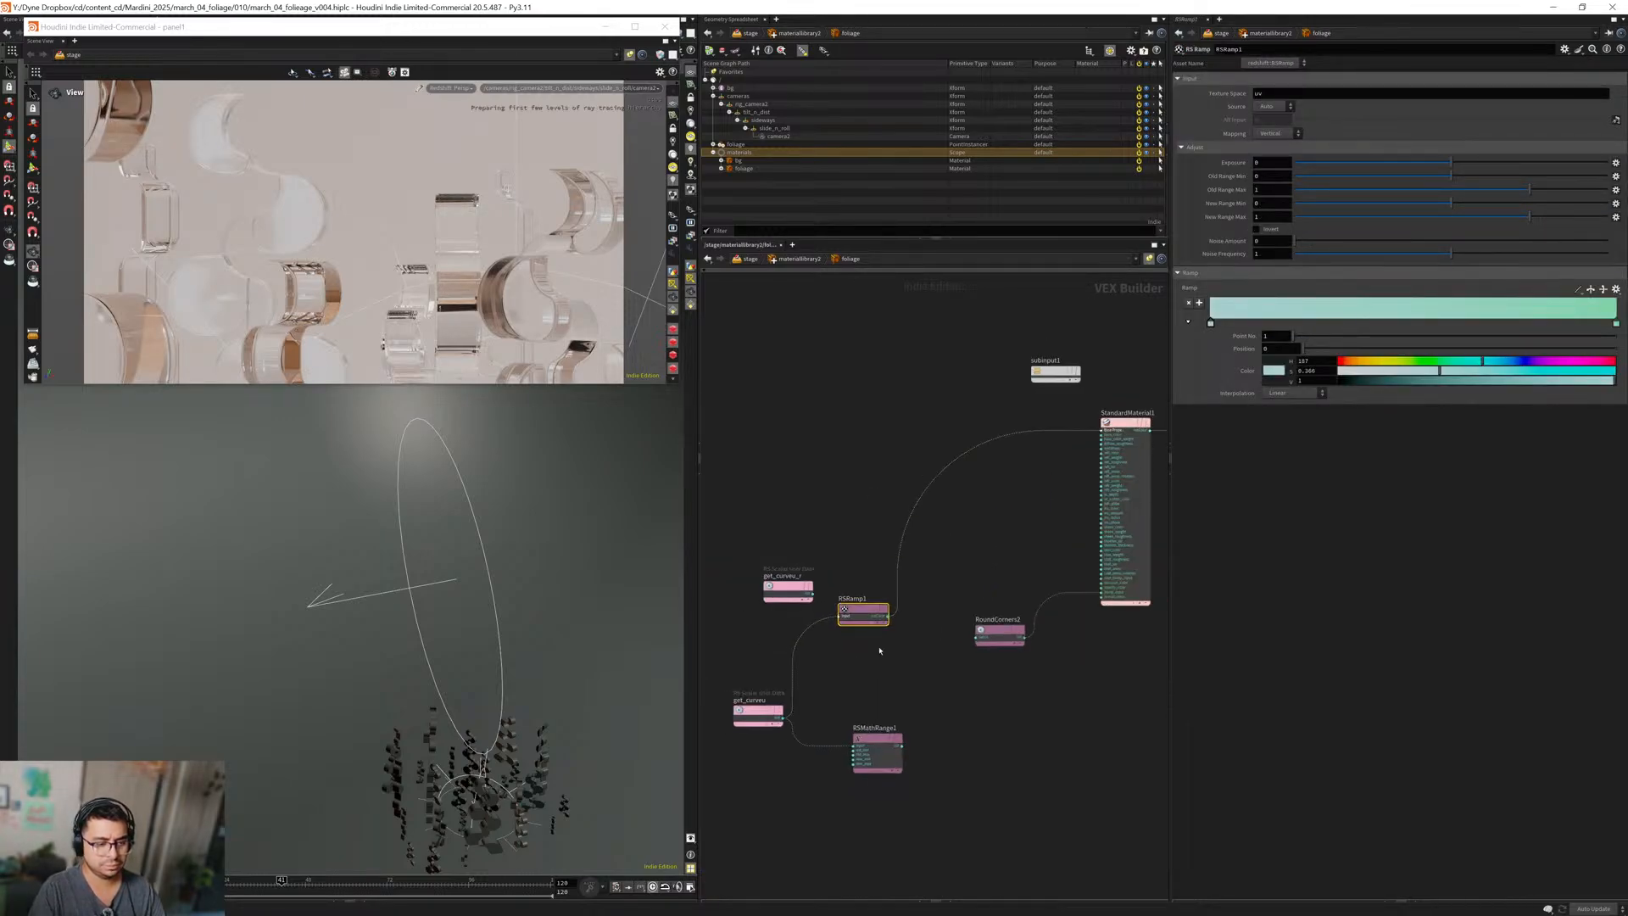
Wire RSRamp1's output colour into the refr_color input of StandardMaterial1.
{"action": "middle_click_drag", "start_coordinate": [924, 615], "coordinate": [859, 635]}
{"action": "scroll", "coordinate": [860, 635], "scroll_direction": "up", "scroll_amount": 3}
{"action": "left_click", "coordinate": [811, 635]}
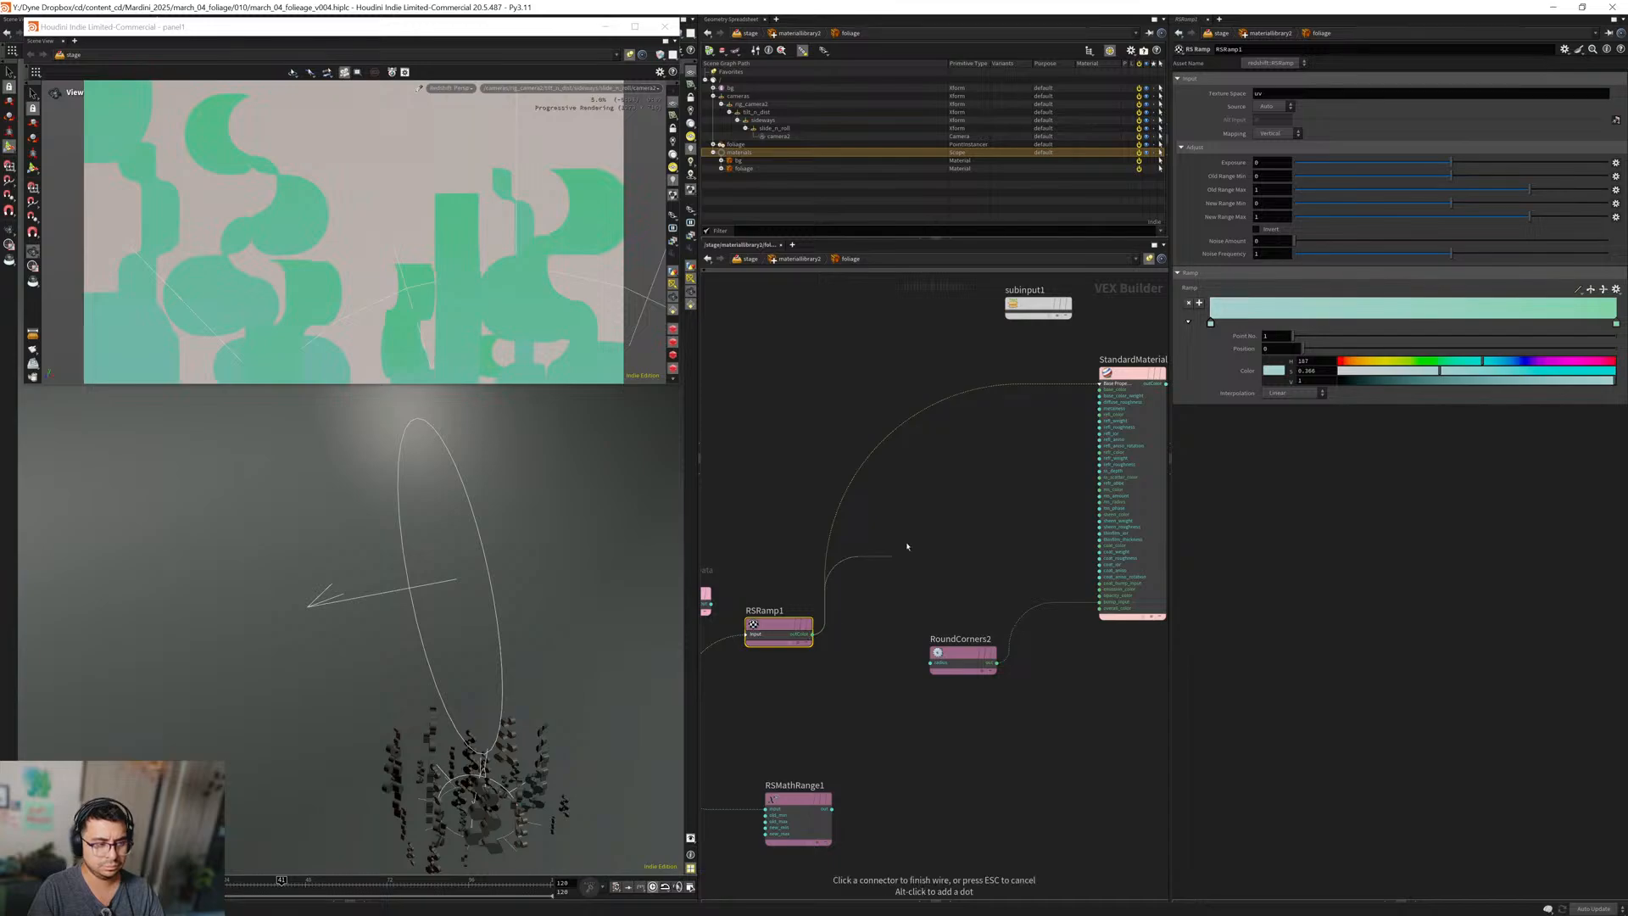
{"action": "middle_click_drag", "start_coordinate": [1013, 512], "coordinate": [868, 574]}
{"action": "scroll", "coordinate": [894, 557], "scroll_direction": "up", "scroll_amount": 5}
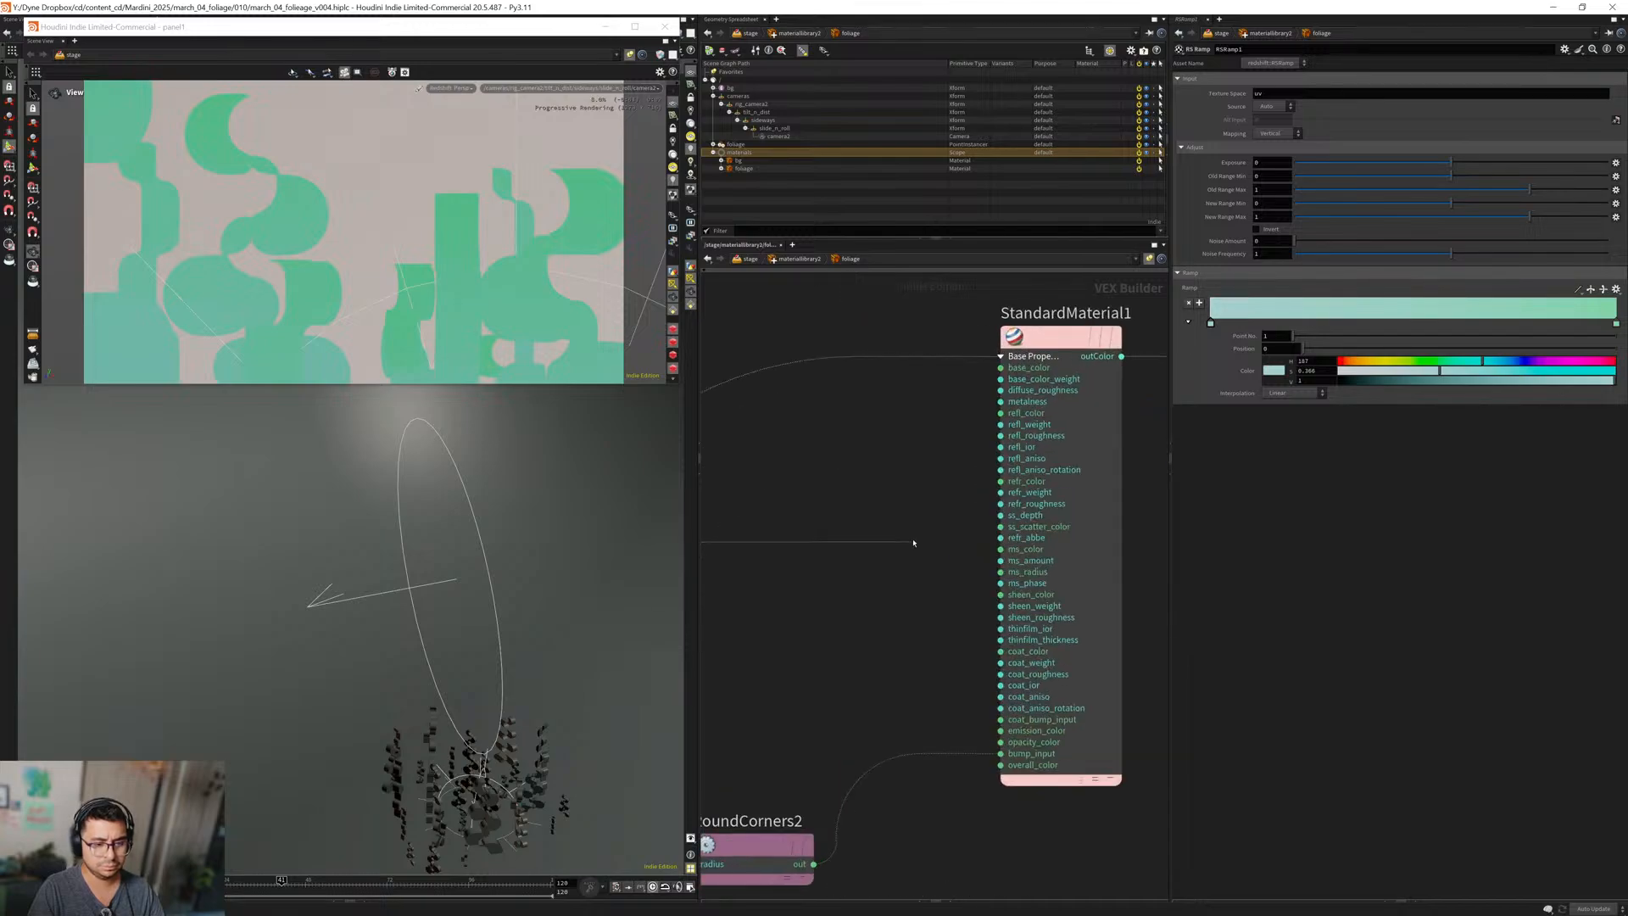
{"action": "left_click", "coordinate": [993, 482]}
Add a dy RS User Data node reading the Integer attribute id2, with the Create RS Jitter option enabled.
{"action": "scroll", "coordinate": [938, 566], "scroll_direction": "down", "scroll_amount": 6}
{"action": "middle_click_drag", "start_coordinate": [806, 576], "coordinate": [908, 574]}
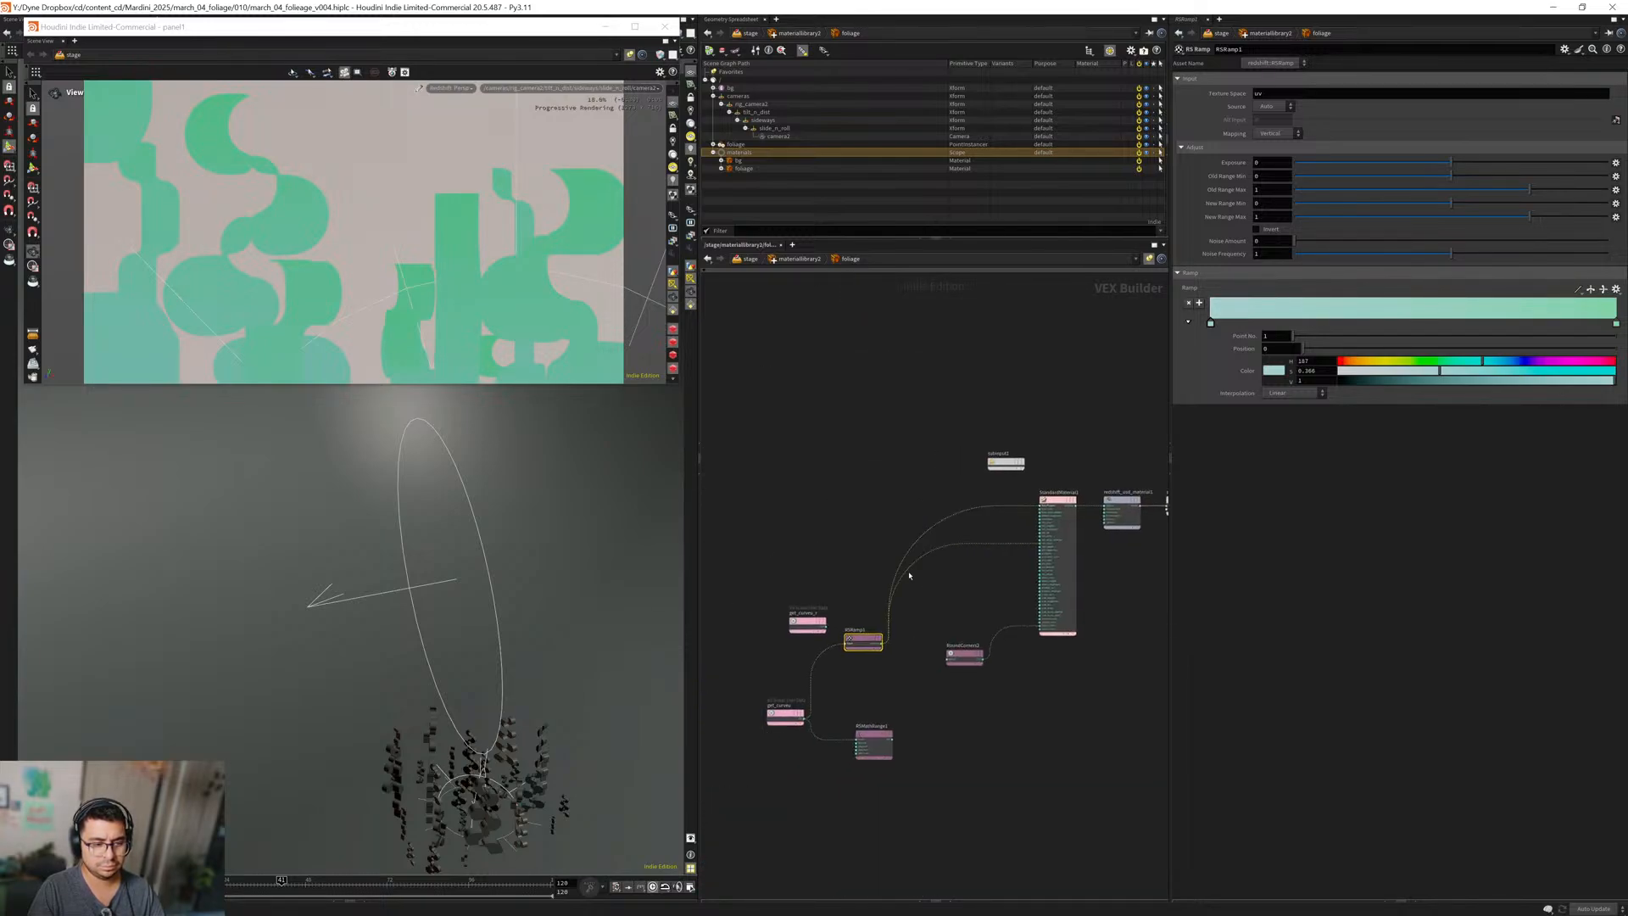
{"action": "scroll", "coordinate": [888, 523], "scroll_direction": "up", "scroll_amount": 3}
{"action": "key", "text": "Tab"}
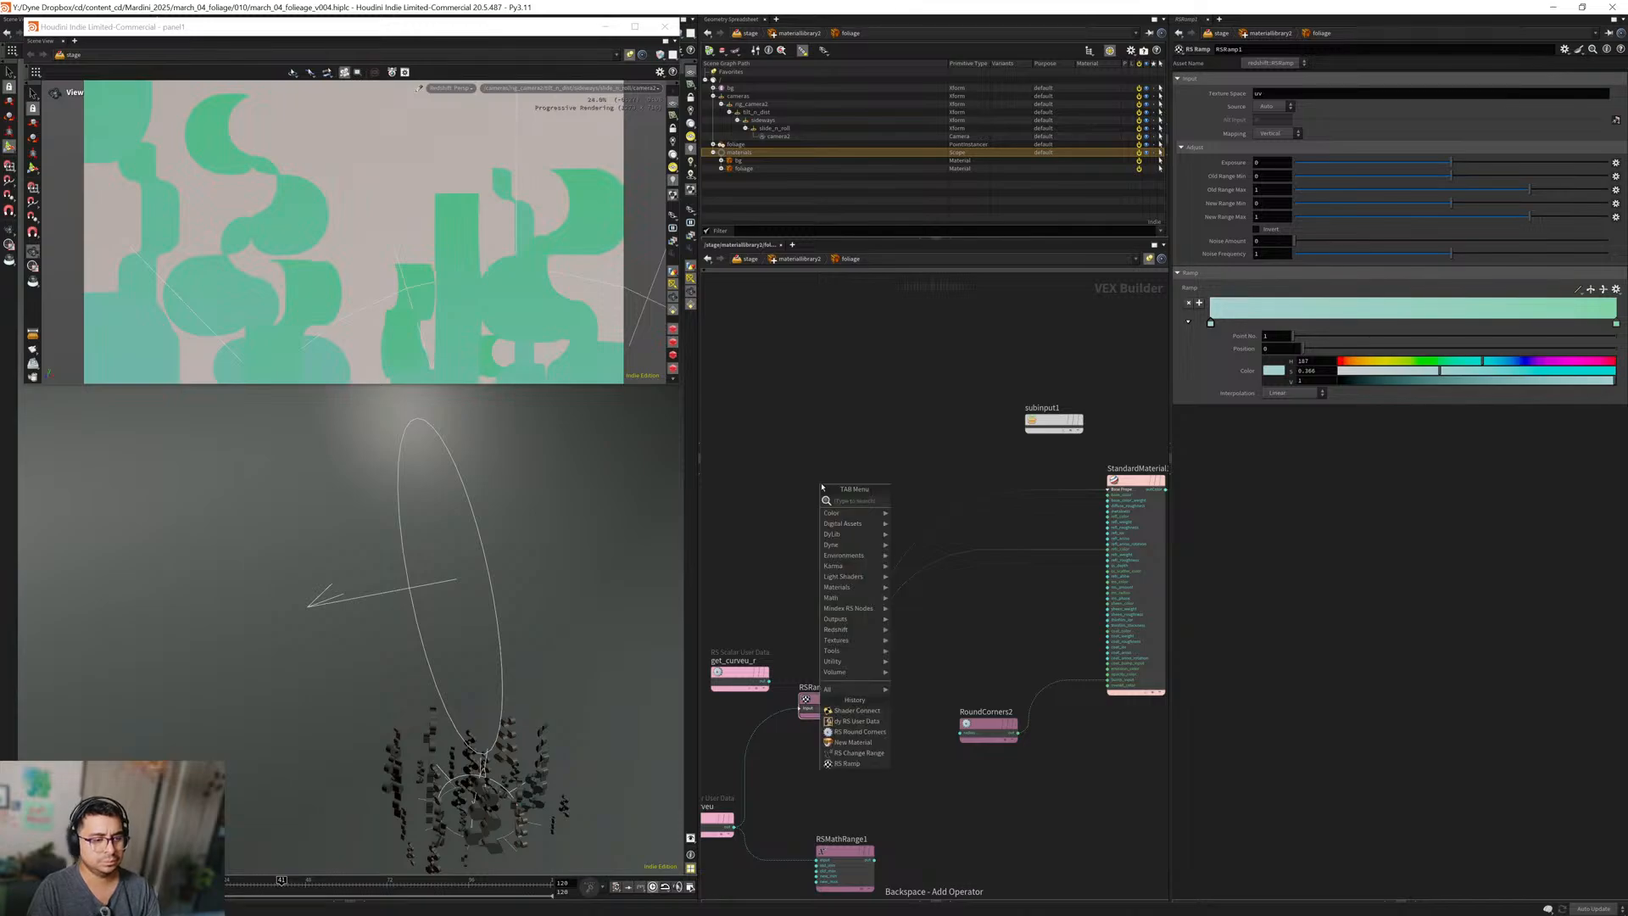
{"action": "type", "text": "dyrs"}
{"action": "key", "text": "Return"}
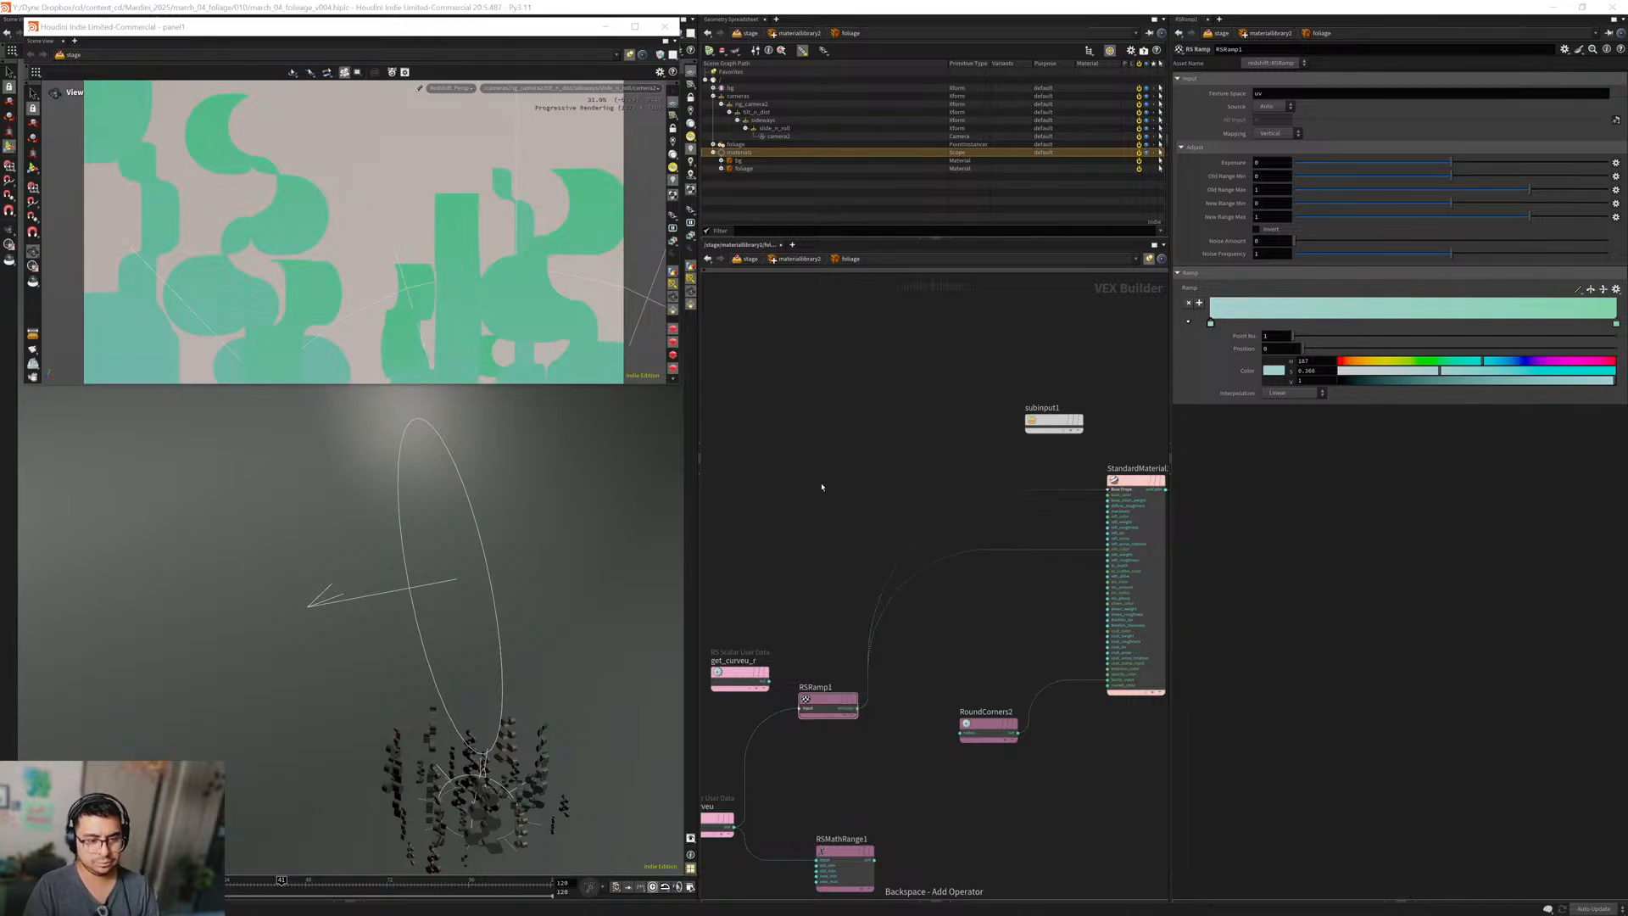
{"action": "type", "text": "id2"}
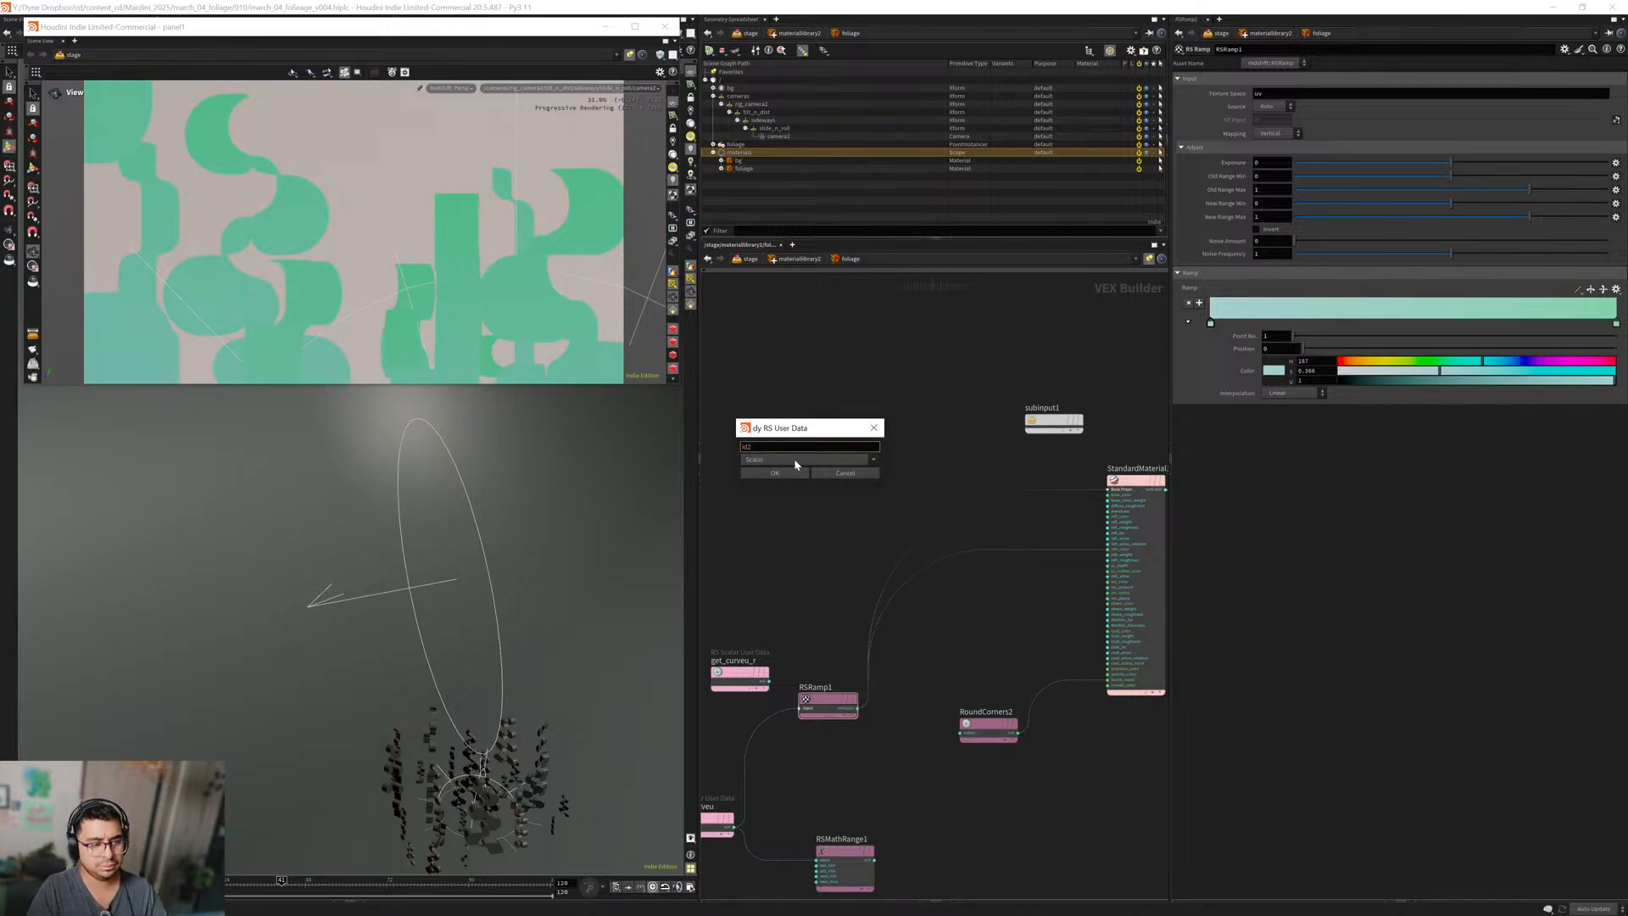
{"action": "left_click", "coordinate": [759, 461]}
{"action": "left_click", "coordinate": [757, 480]}
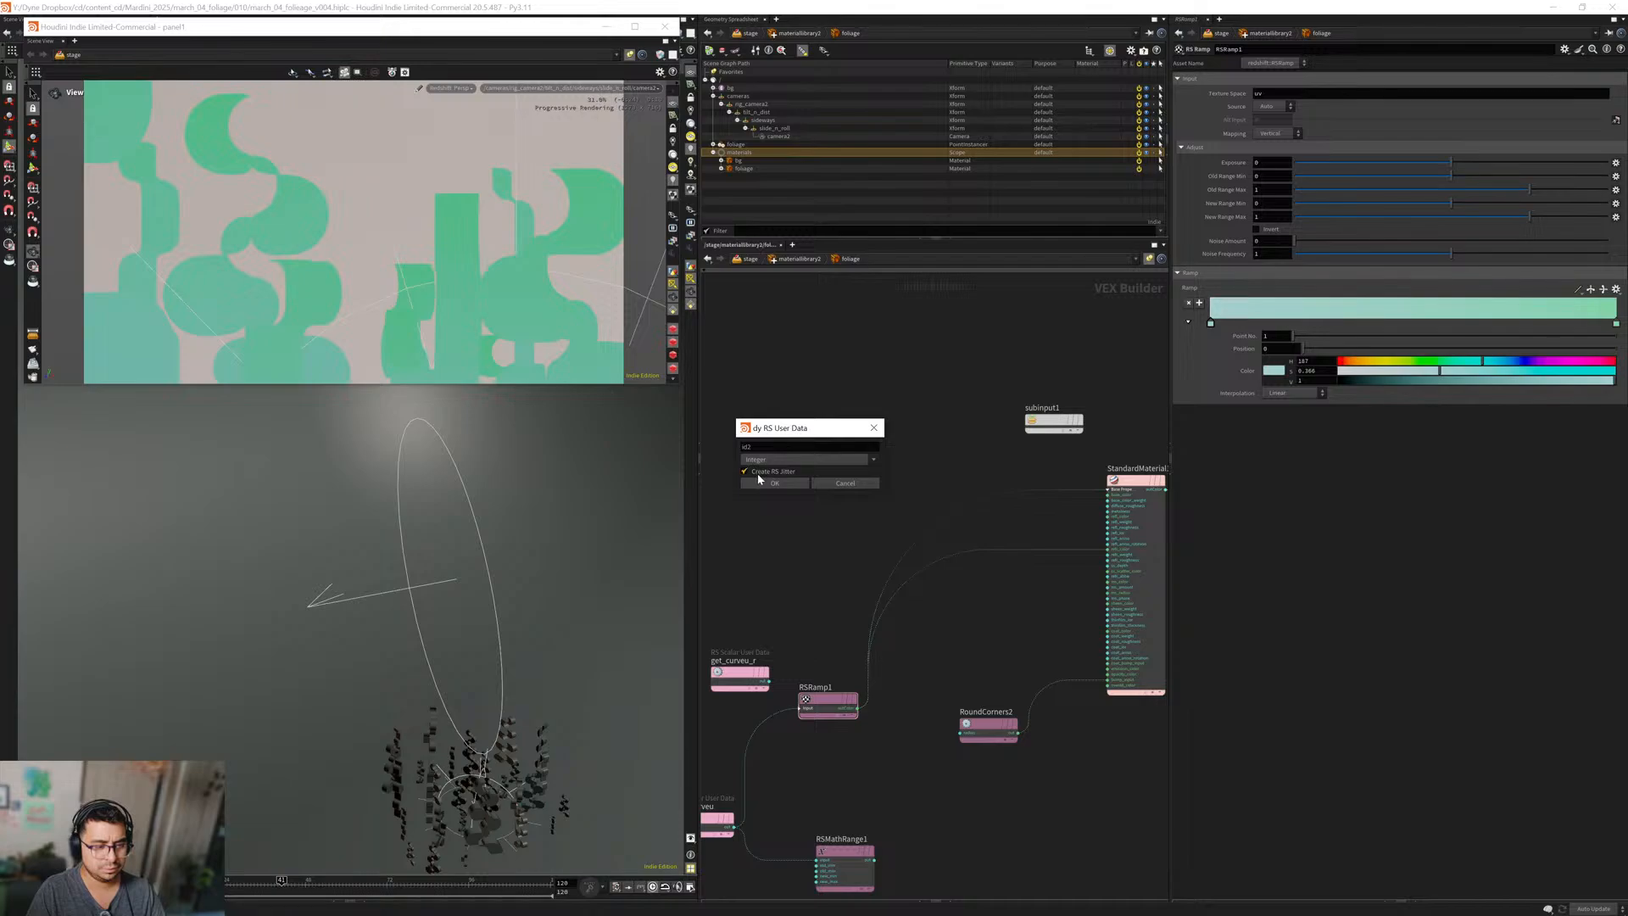
{"action": "left_click", "coordinate": [759, 480]}
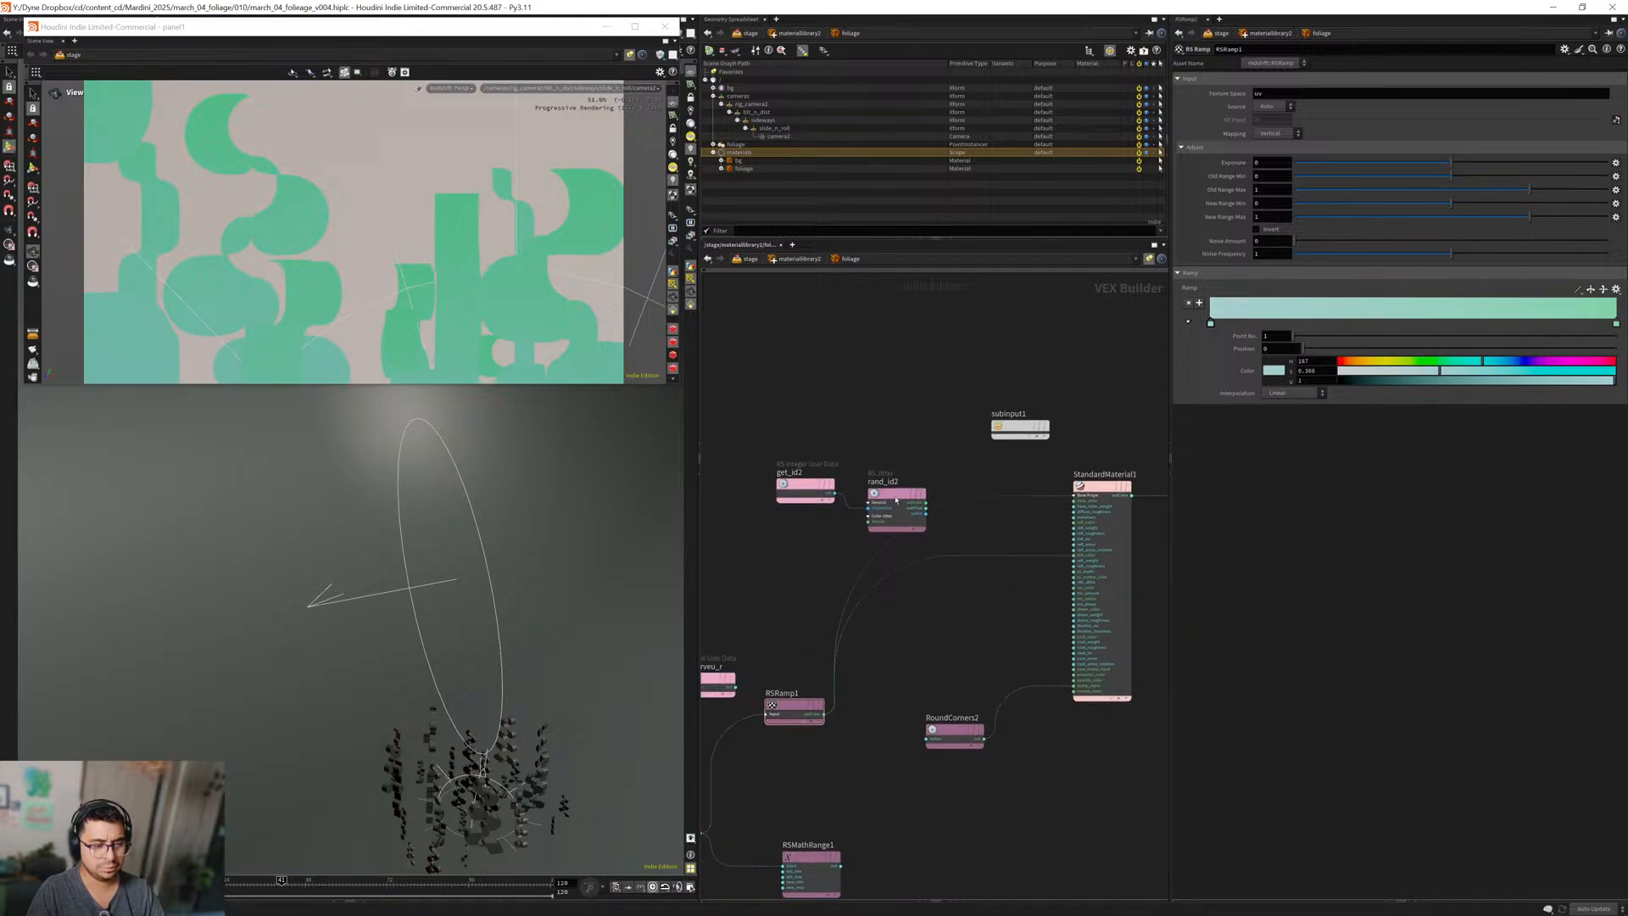
Move the get_id2 and rand_id2 nodes away to an empty area above the ramp.
{"action": "left_click_drag", "start_coordinate": [895, 501], "coordinate": [785, 412], "text": "shift"}
{"action": "middle_click_drag", "start_coordinate": [829, 492], "coordinate": [861, 502]}
{"action": "left_click_drag", "start_coordinate": [871, 512], "coordinate": [836, 400]}
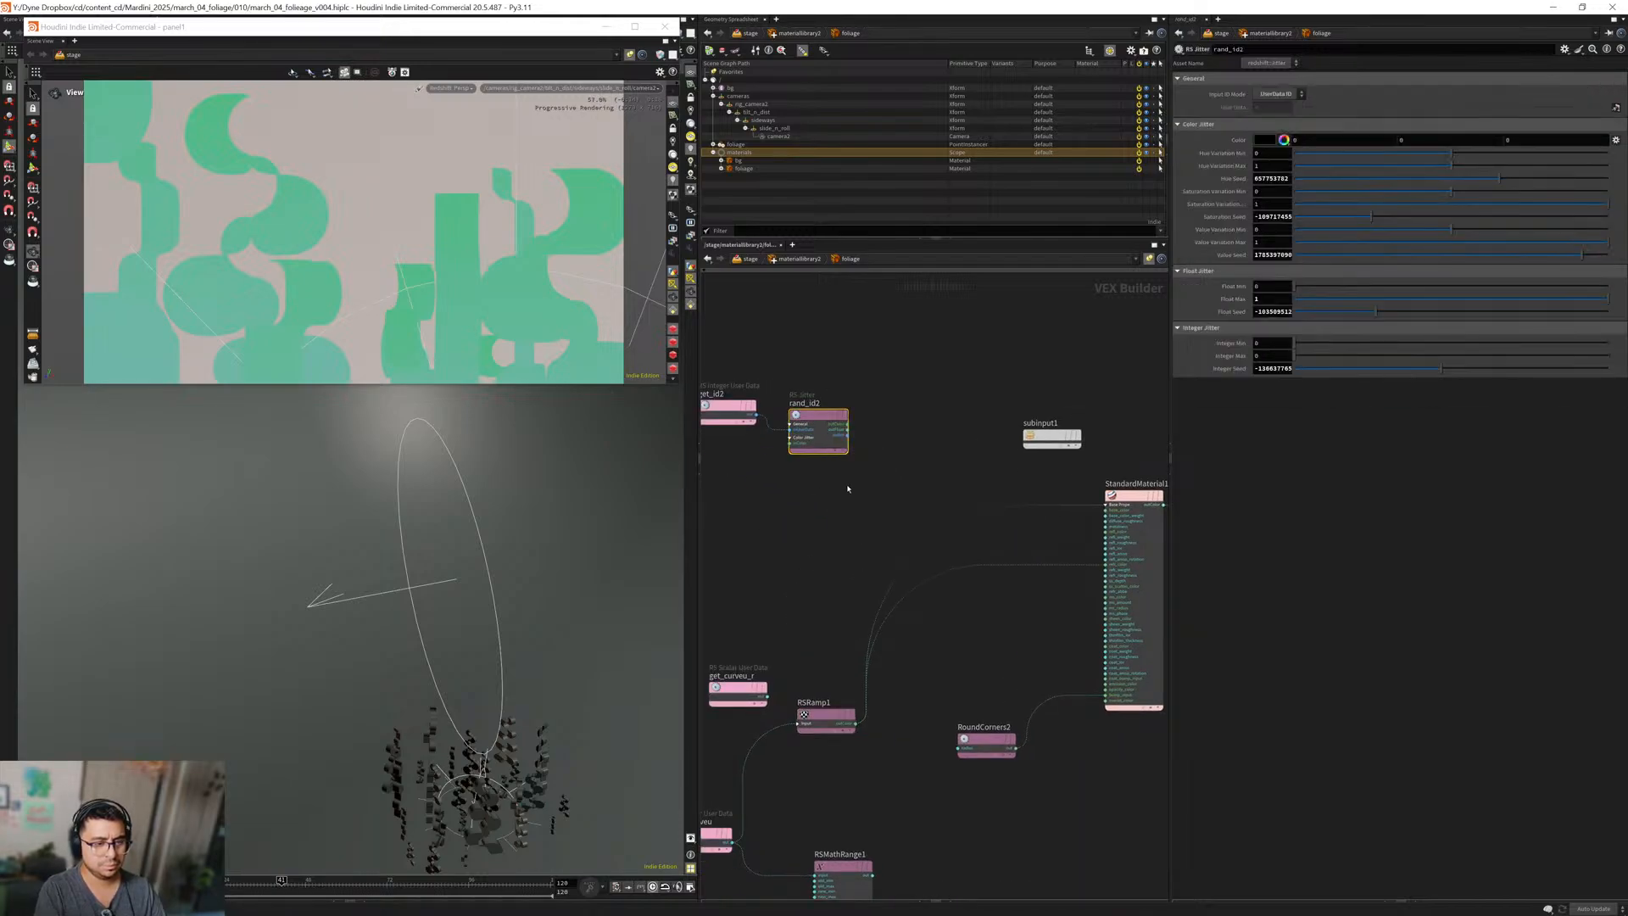
Add an RS Color Correct node between the rand_id2 node and StandardMaterial1.
{"action": "left_click", "coordinate": [915, 503]}
{"action": "key", "text": "Tab"}
{"action": "type", "text": "color cor"}
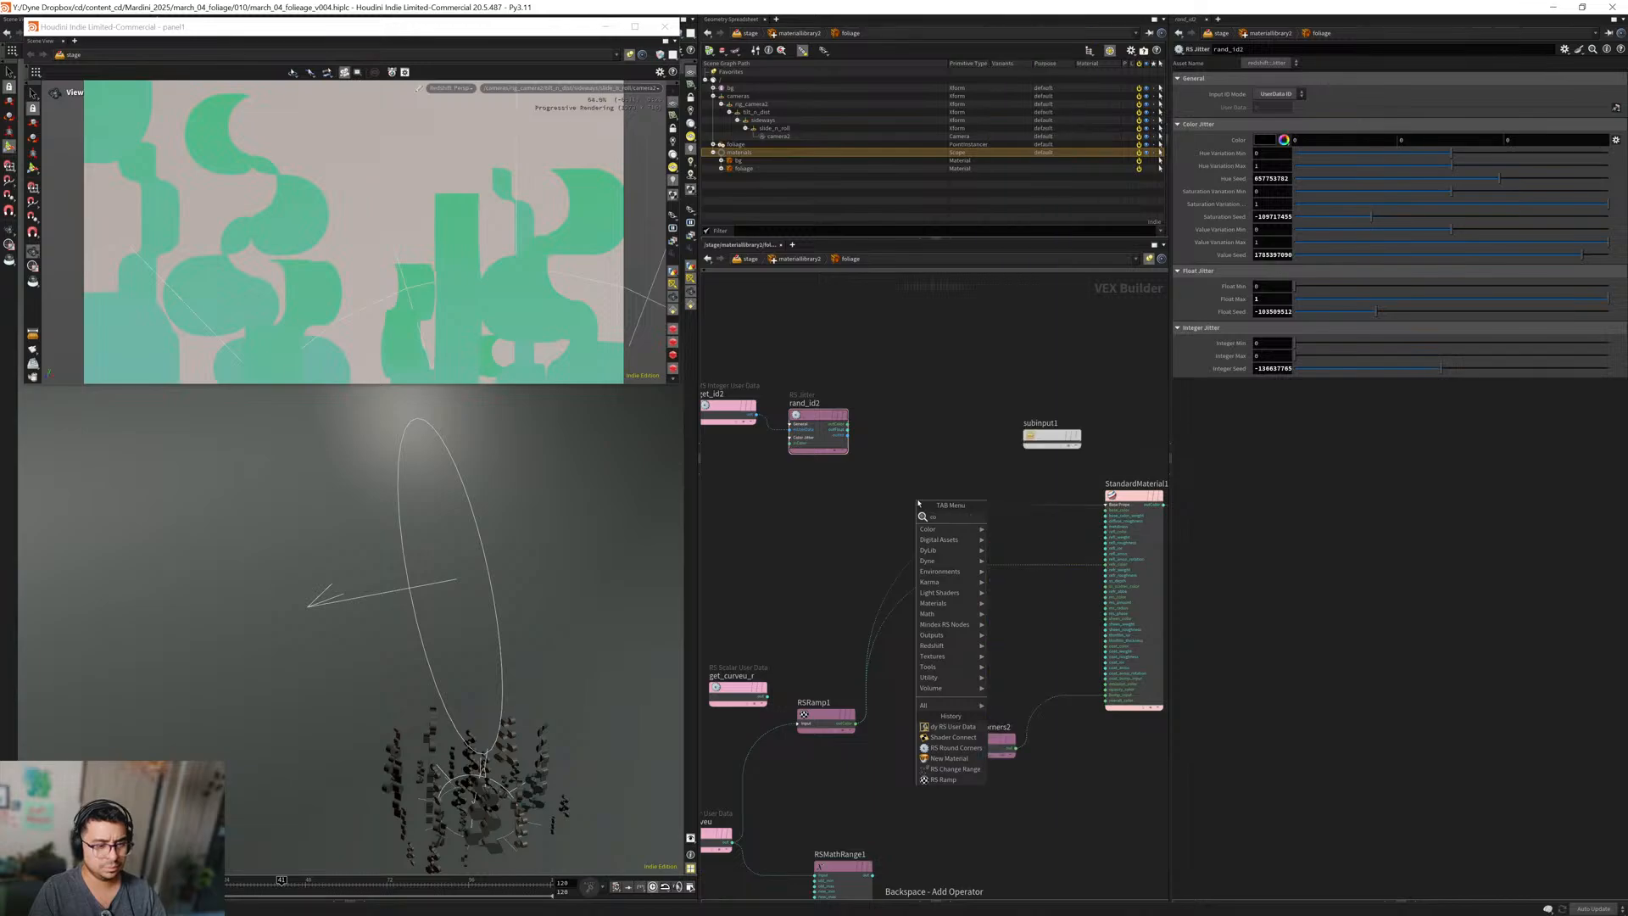
{"action": "key", "text": "Return"}
{"action": "left_click", "coordinate": [917, 503]}
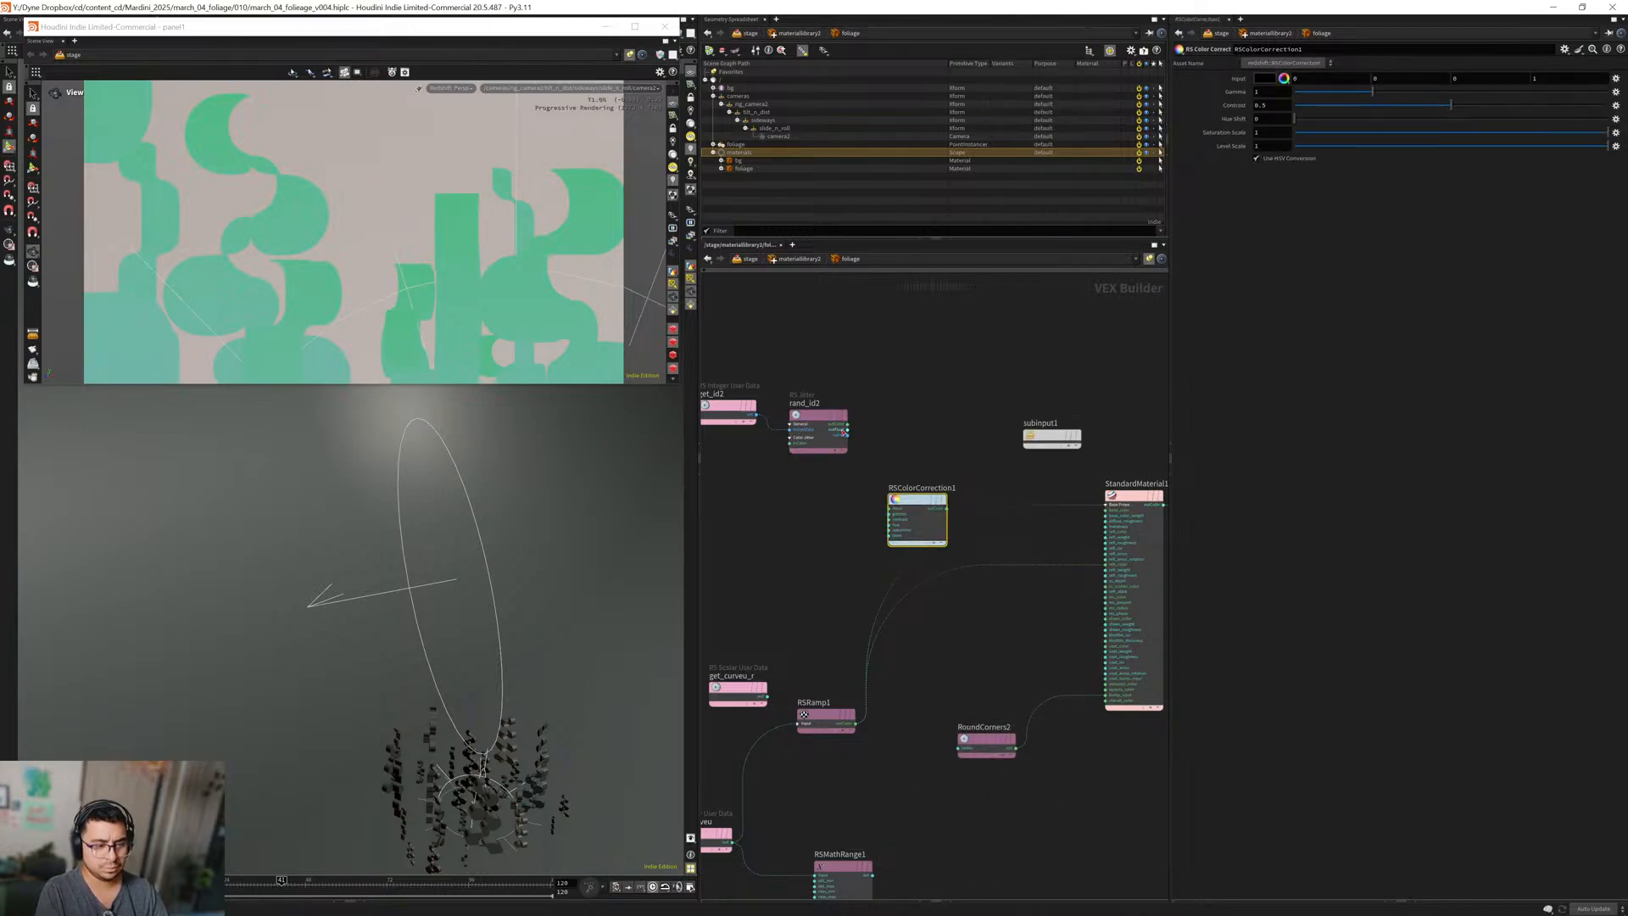
Add an RS Change Range node fed by rand_id2's outFloat and wire it into RSColorCorrection1's hue input.
{"action": "left_click", "coordinate": [848, 425]}
{"action": "key", "text": "Tab"}
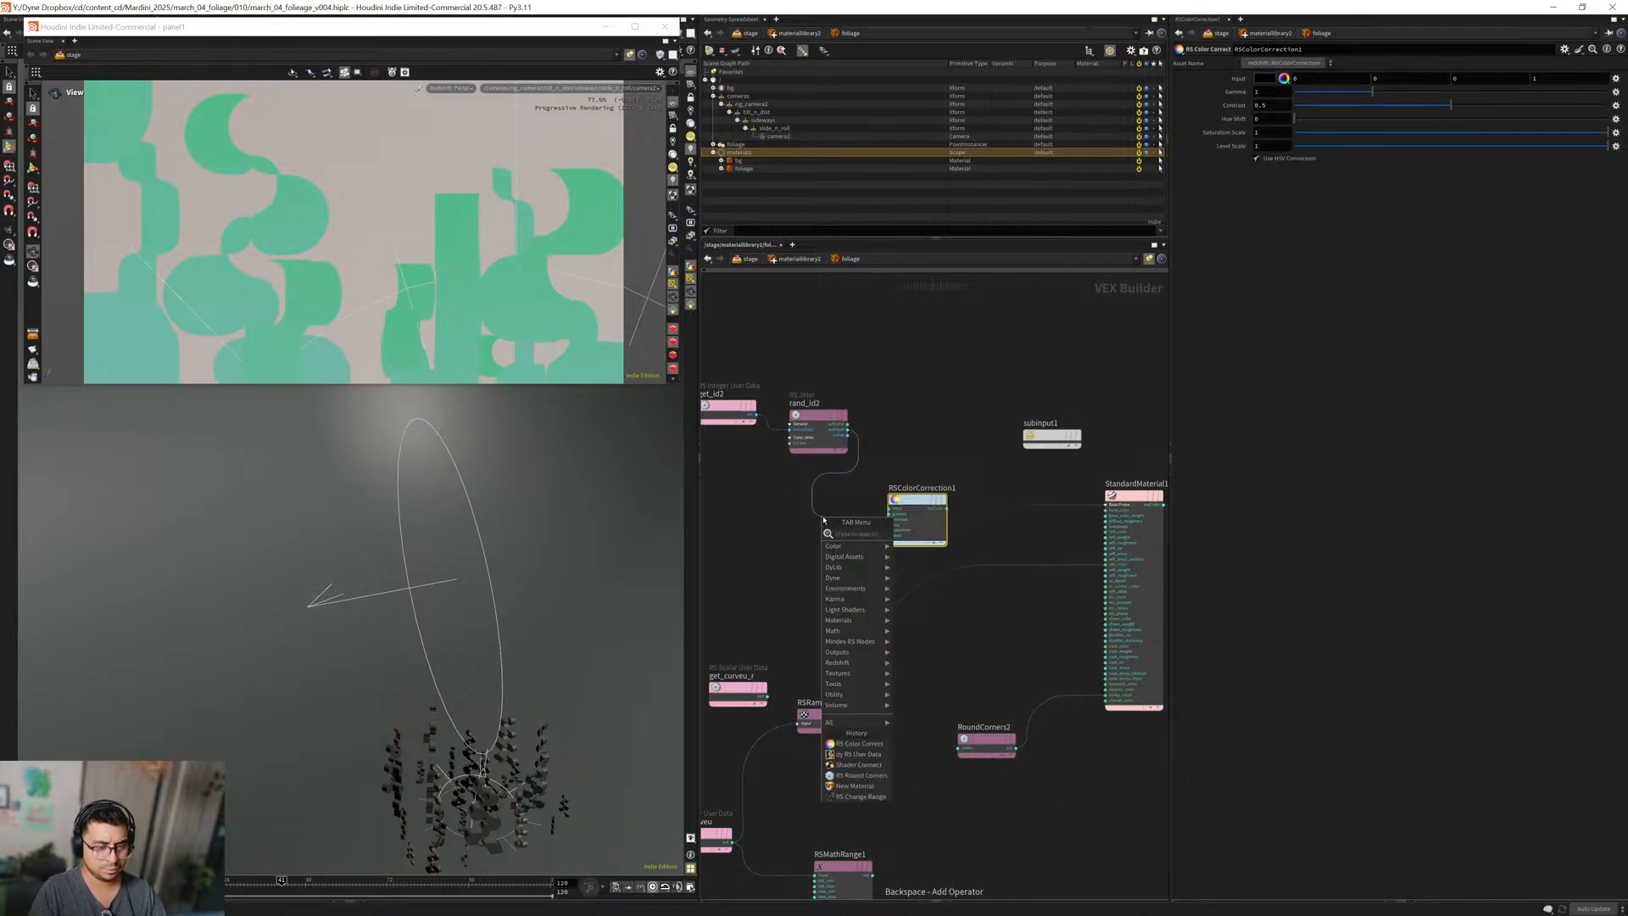
{"action": "type", "text": "rang"}
{"action": "key", "text": "Return"}
{"action": "left_click", "coordinate": [823, 520]}
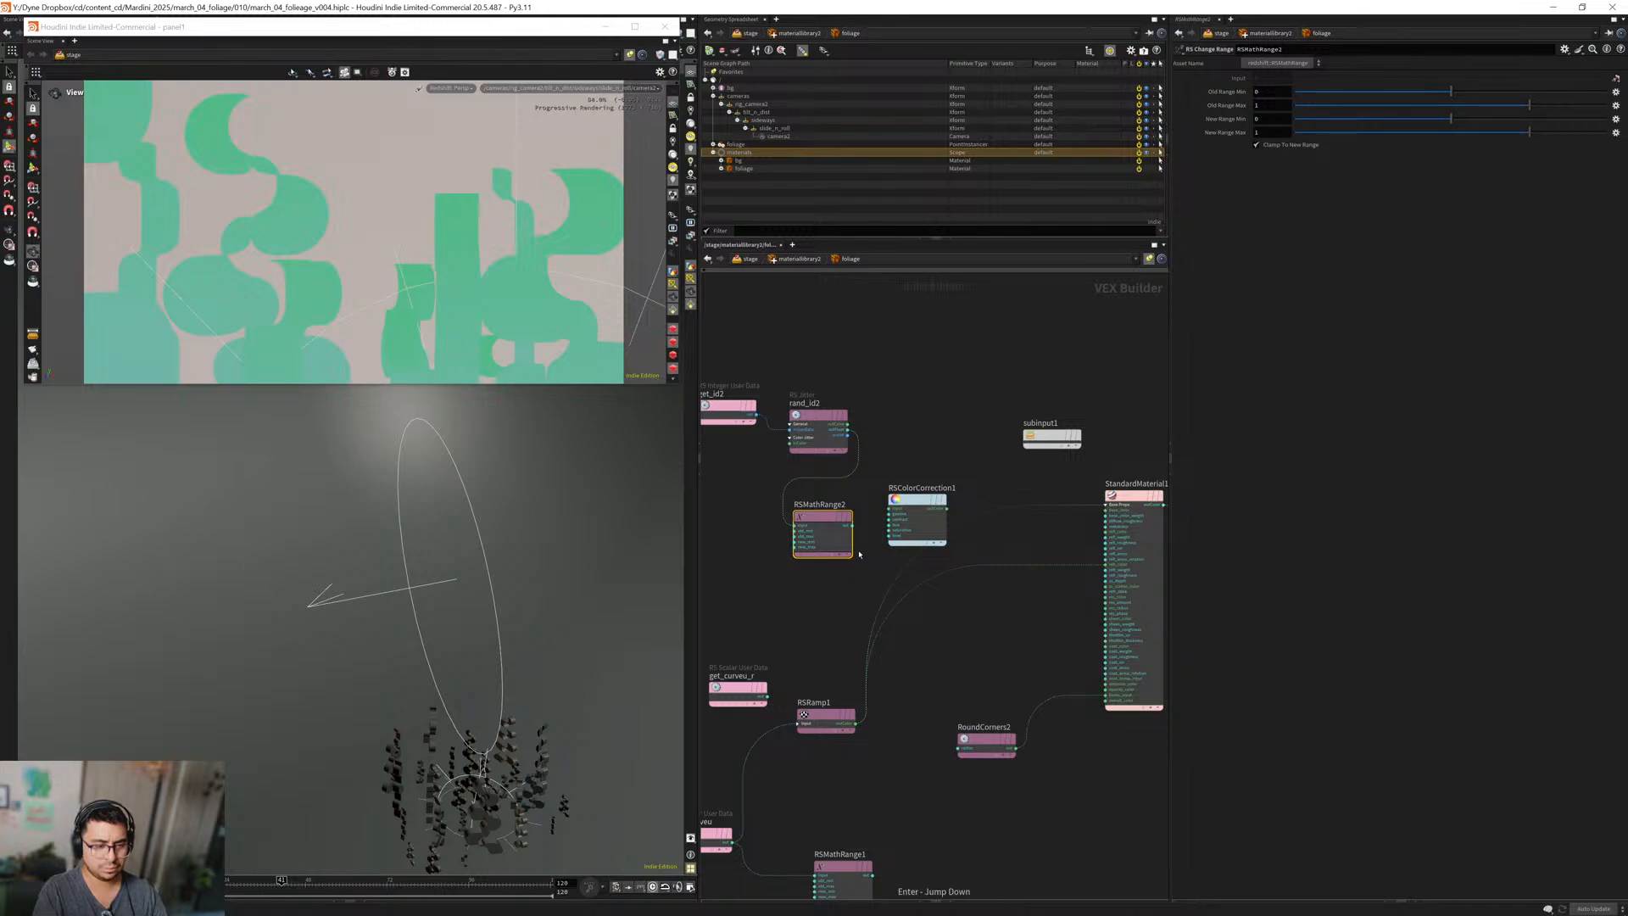
{"action": "scroll", "coordinate": [856, 509], "scroll_direction": "up", "scroll_amount": 5}
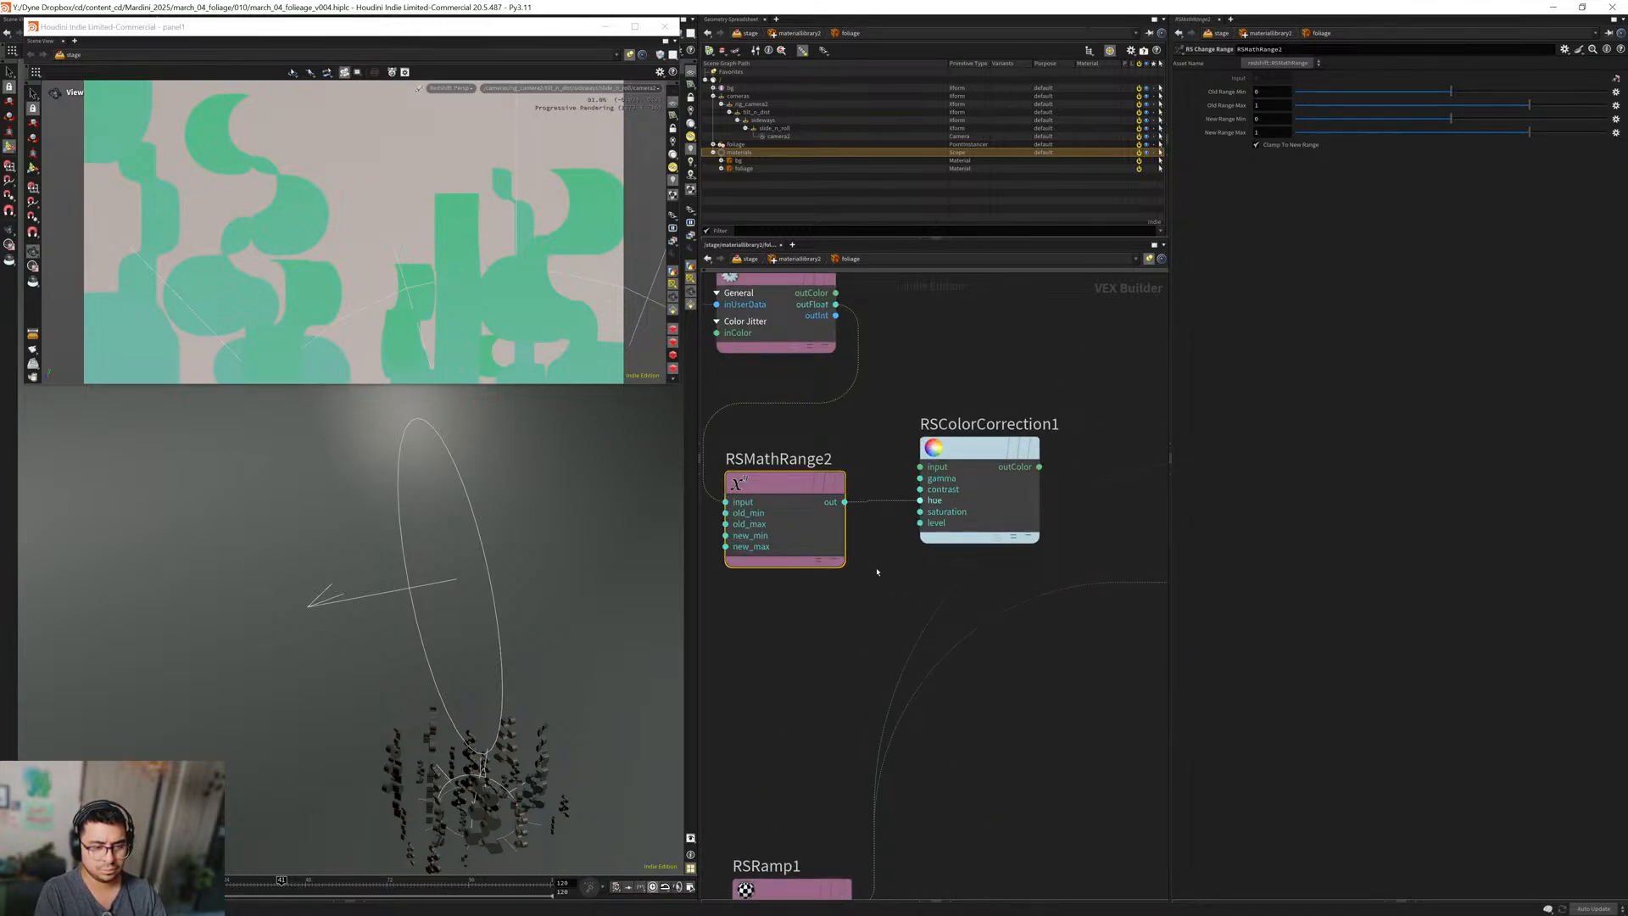
Spread the shader nodes apart and place RSColorCorrection1 between RSRamp1 and StandardMaterial1.
{"action": "scroll", "coordinate": [869, 567], "scroll_direction": "down", "scroll_amount": 5}
{"action": "scroll", "coordinate": [866, 673], "scroll_direction": "down", "scroll_amount": 4}
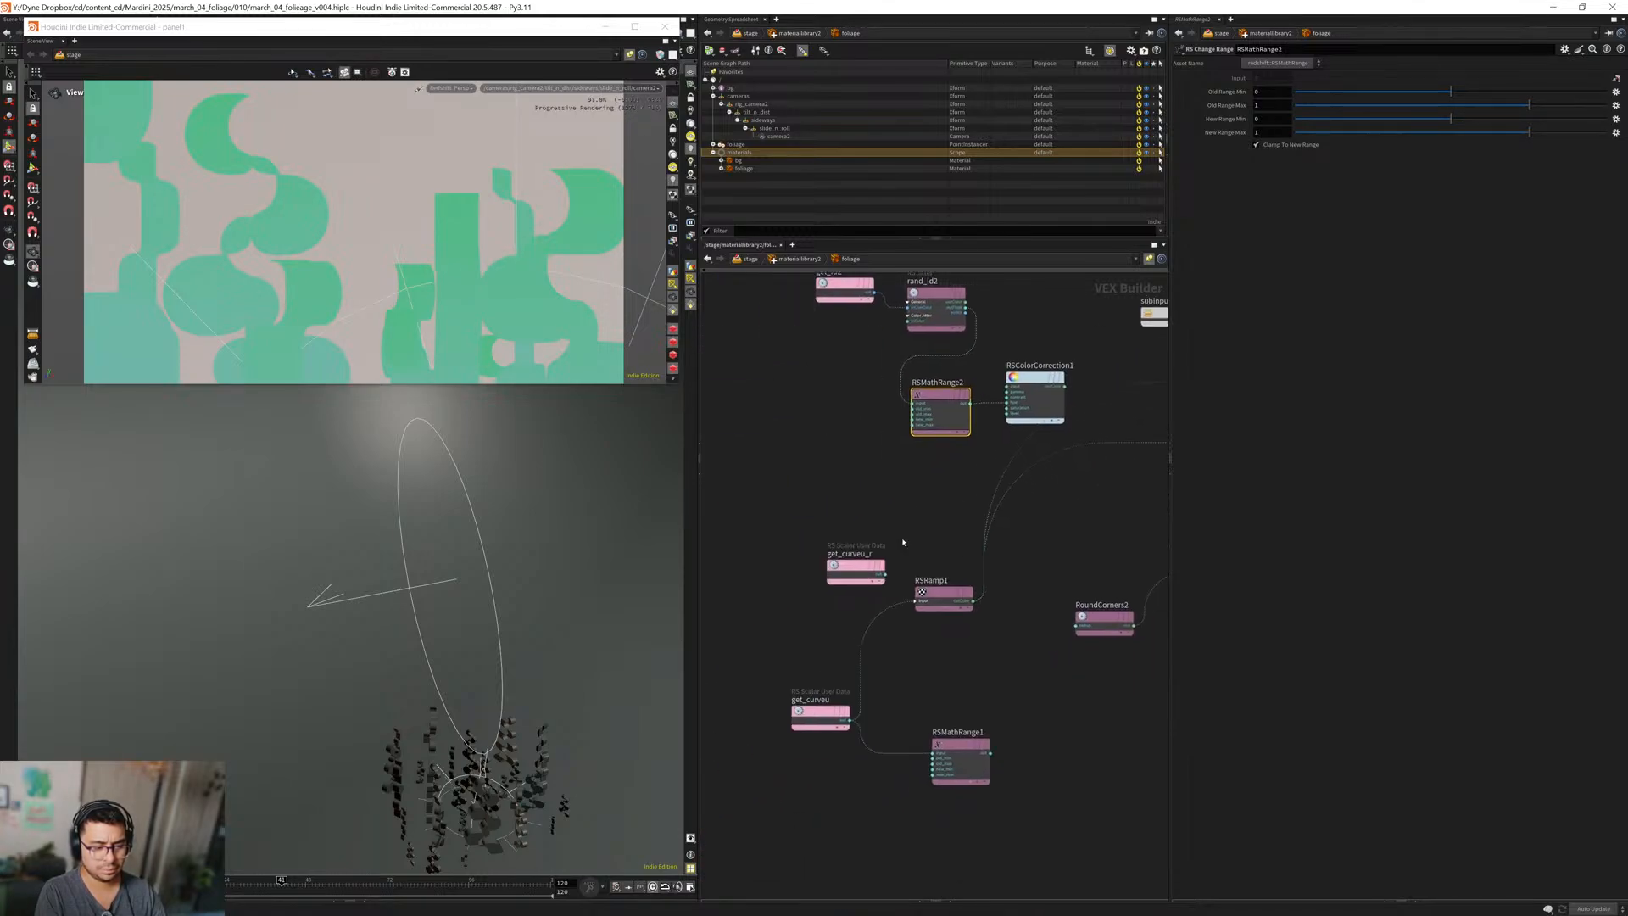
{"action": "left_click_drag", "start_coordinate": [726, 519], "coordinate": [970, 762]}
{"action": "left_click_drag", "start_coordinate": [829, 555], "coordinate": [718, 611]}
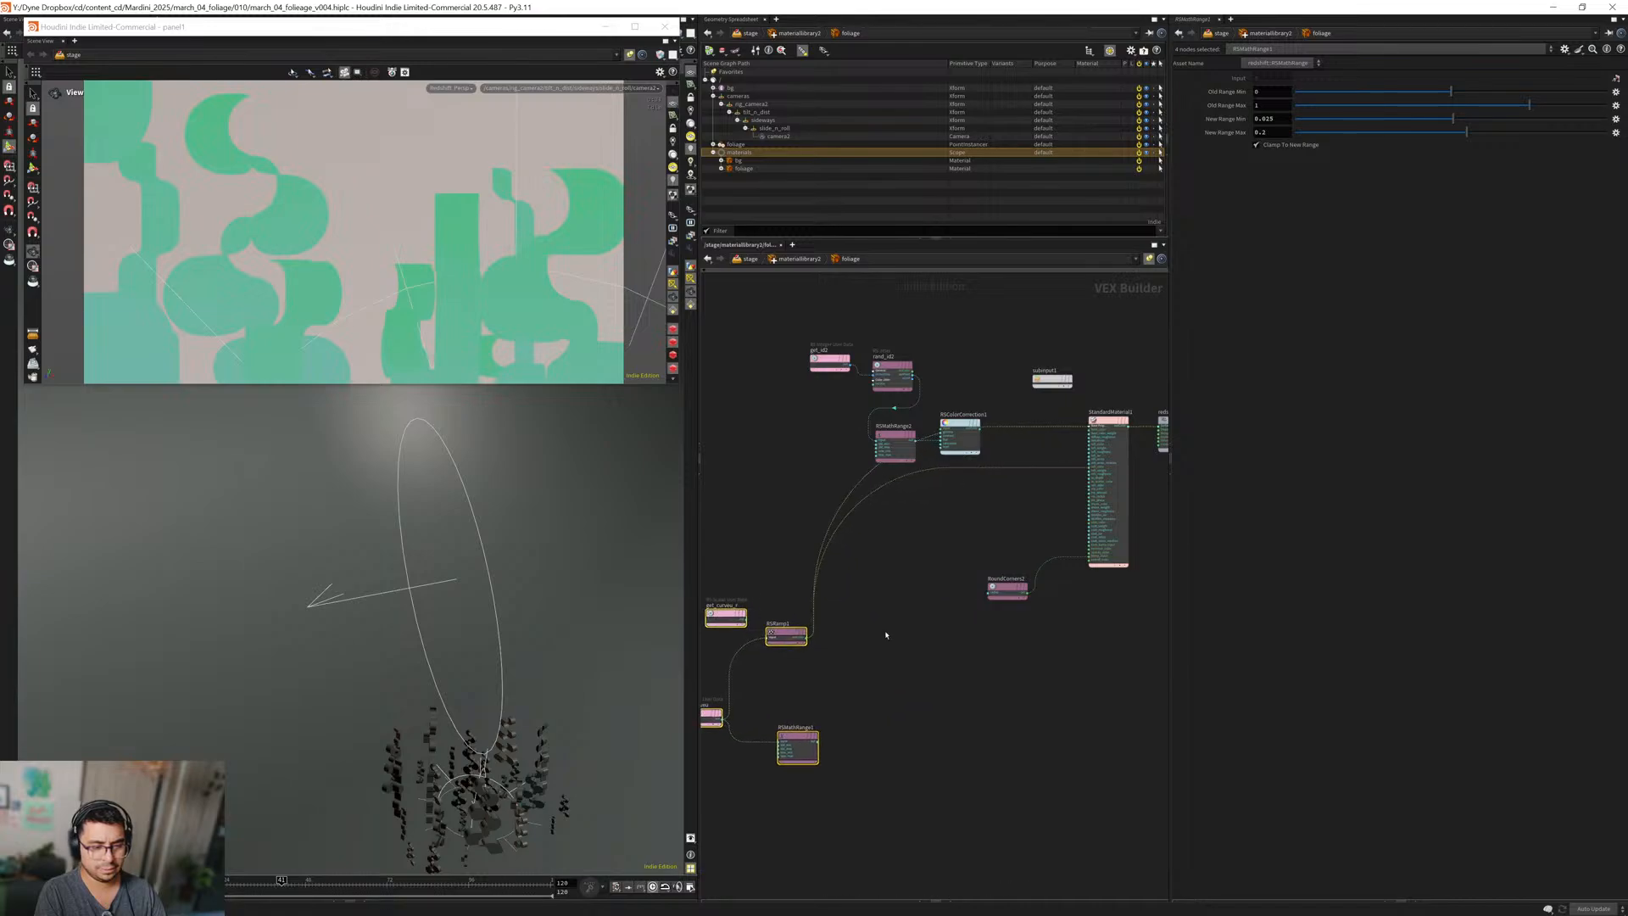
{"action": "left_click", "coordinate": [952, 501]}
{"action": "left_click_drag", "start_coordinate": [951, 427], "coordinate": [936, 517], "text": "shift"}
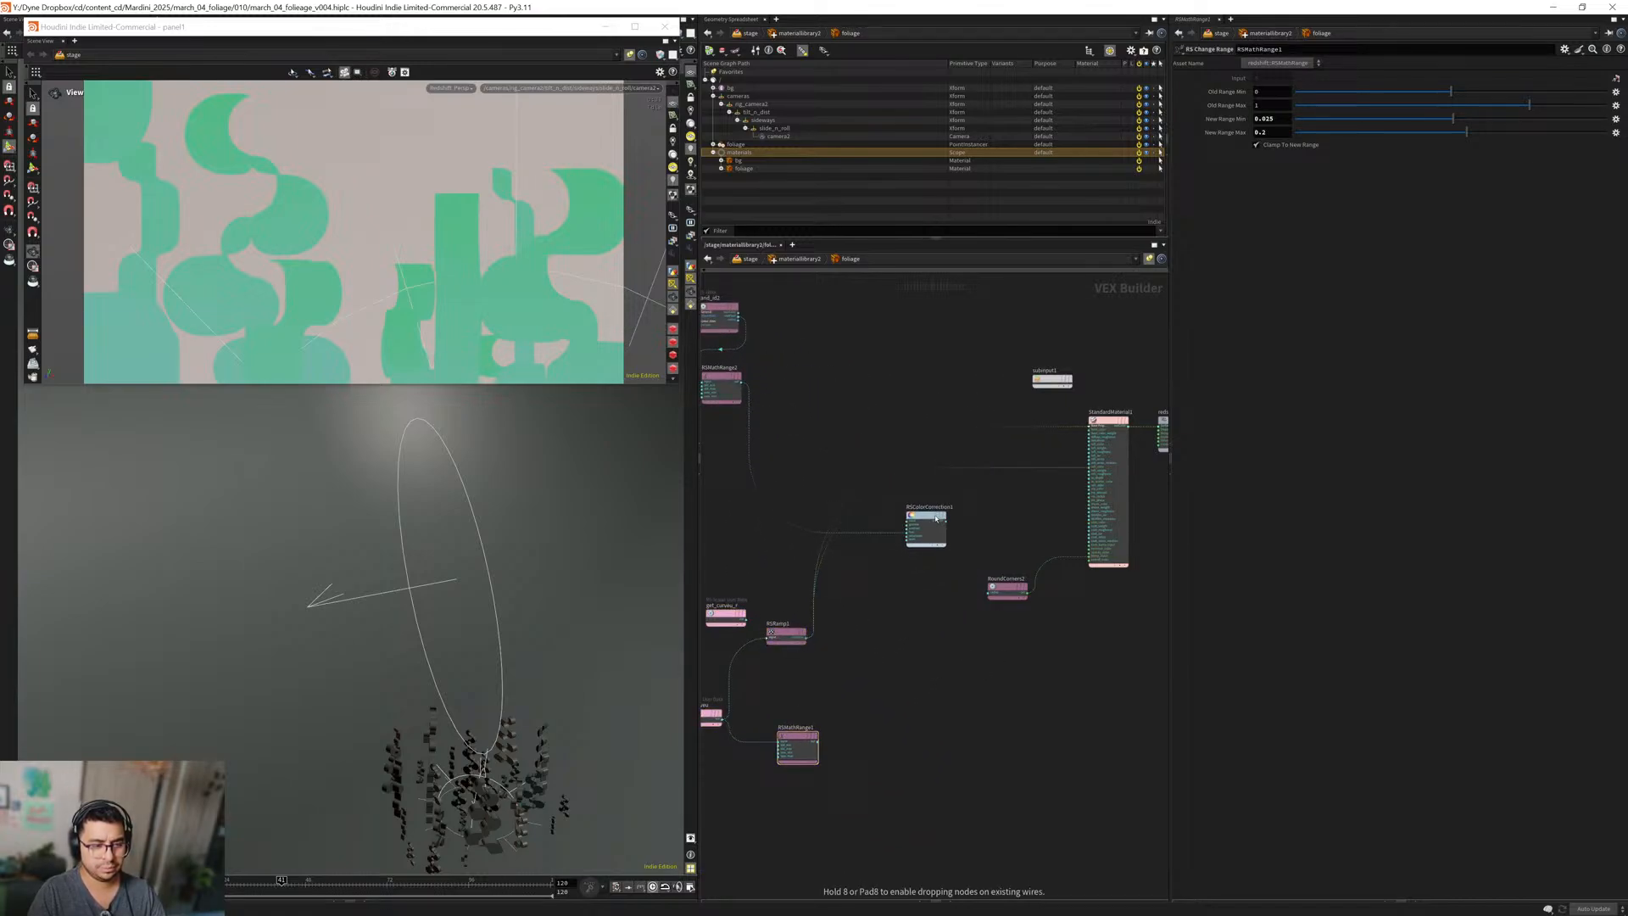
Wire RSRamp1's output colour into the input of RSColorCorrection1.
{"action": "scroll", "coordinate": [836, 635], "scroll_direction": "up", "scroll_amount": 4}
{"action": "left_click", "coordinate": [769, 633]}
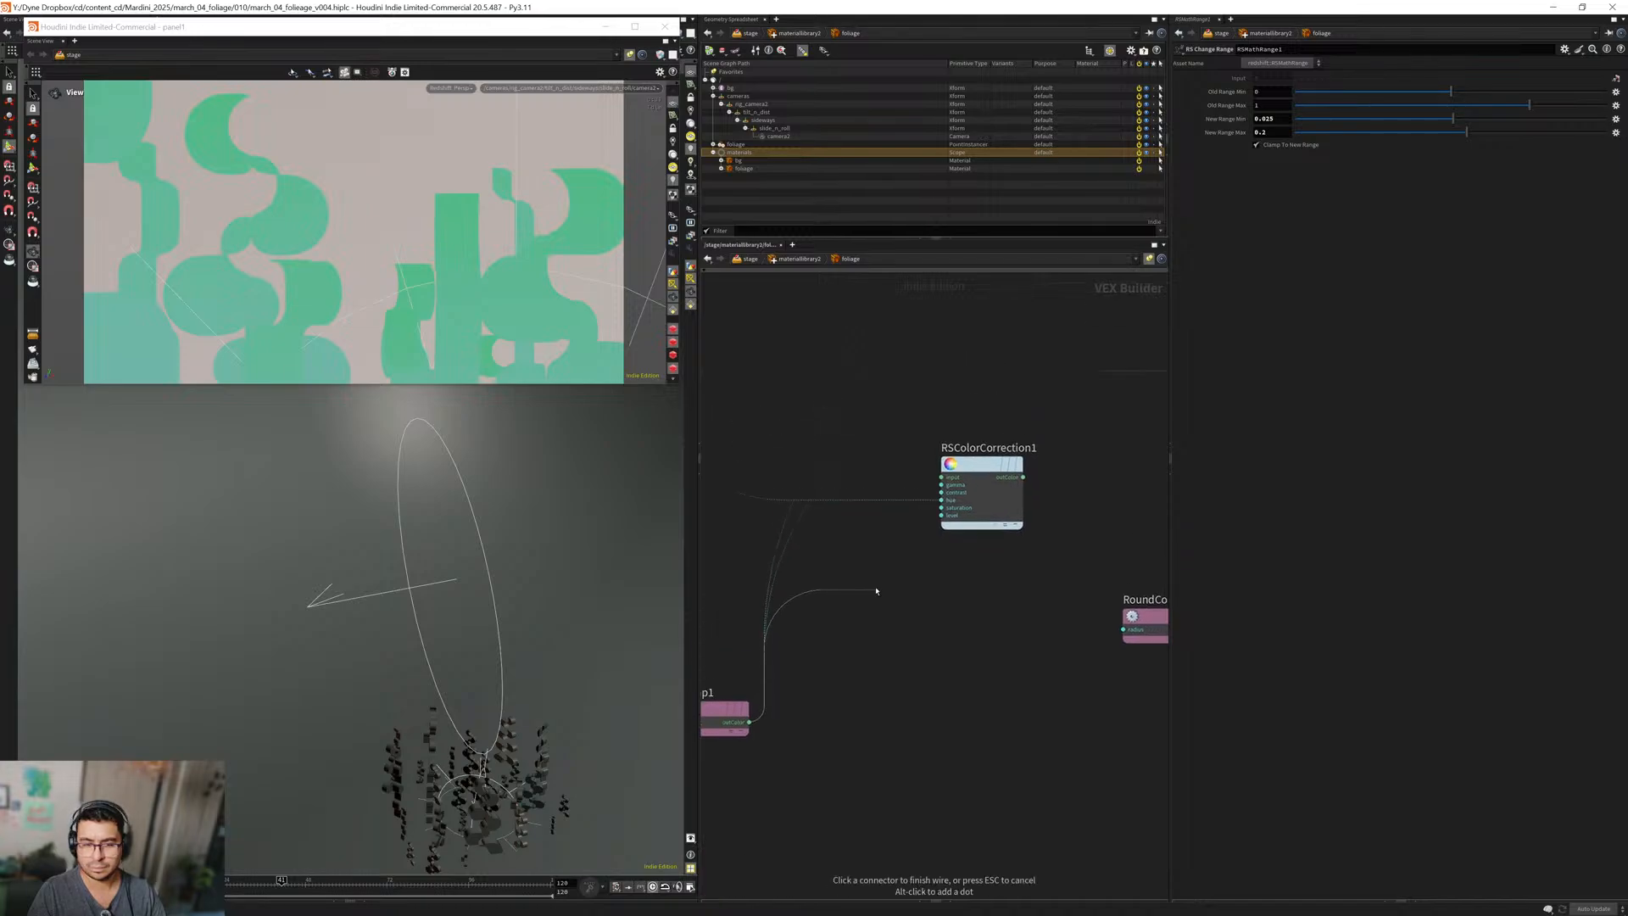
{"action": "left_click", "coordinate": [939, 481]}
Connect RSColorCorrection1's outColor to the refr_color input of StandardMaterial1.
{"action": "middle_click_drag", "start_coordinate": [932, 568], "coordinate": [658, 628]}
{"action": "left_click", "coordinate": [853, 561]}
{"action": "scroll", "coordinate": [841, 557], "scroll_direction": "up", "scroll_amount": 2}
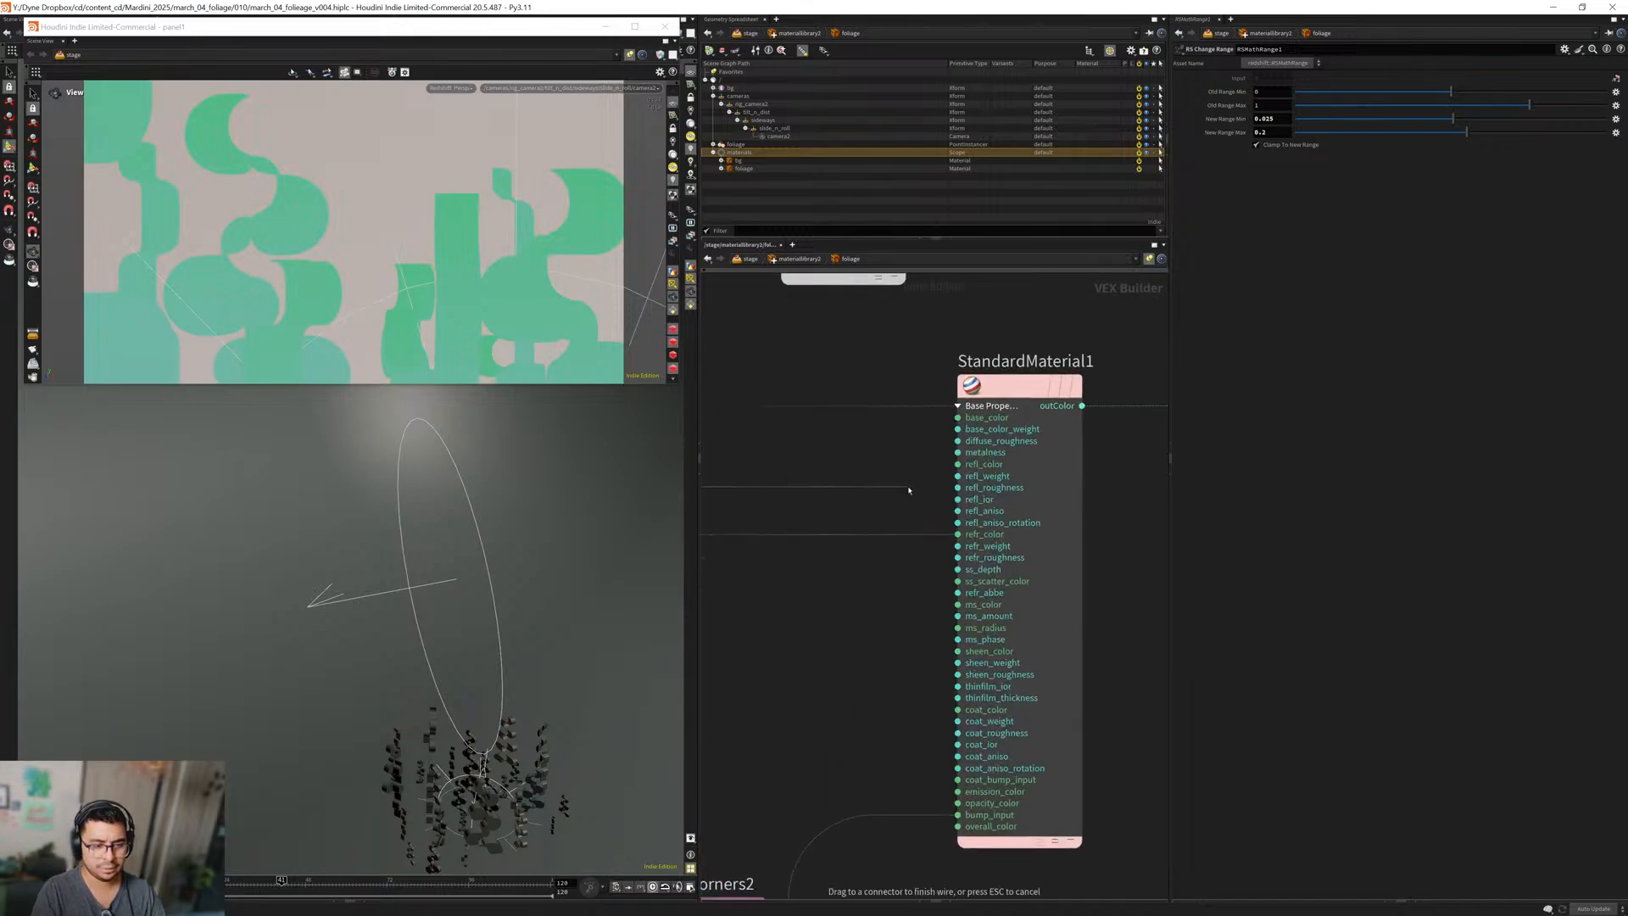
{"action": "left_click", "coordinate": [951, 536]}
Reposition RSColorCorrection1 and send its output directly to the material output for preview in the render.
{"action": "scroll", "coordinate": [873, 582], "scroll_direction": "down", "scroll_amount": 3}
{"action": "middle_click_drag", "start_coordinate": [836, 619], "coordinate": [1114, 541]}
{"action": "left_click_drag", "start_coordinate": [955, 666], "coordinate": [903, 519]}
{"action": "middle_click_drag", "start_coordinate": [889, 659], "coordinate": [836, 653]}
{"action": "left_click_drag", "start_coordinate": [919, 681], "coordinate": [880, 512]}
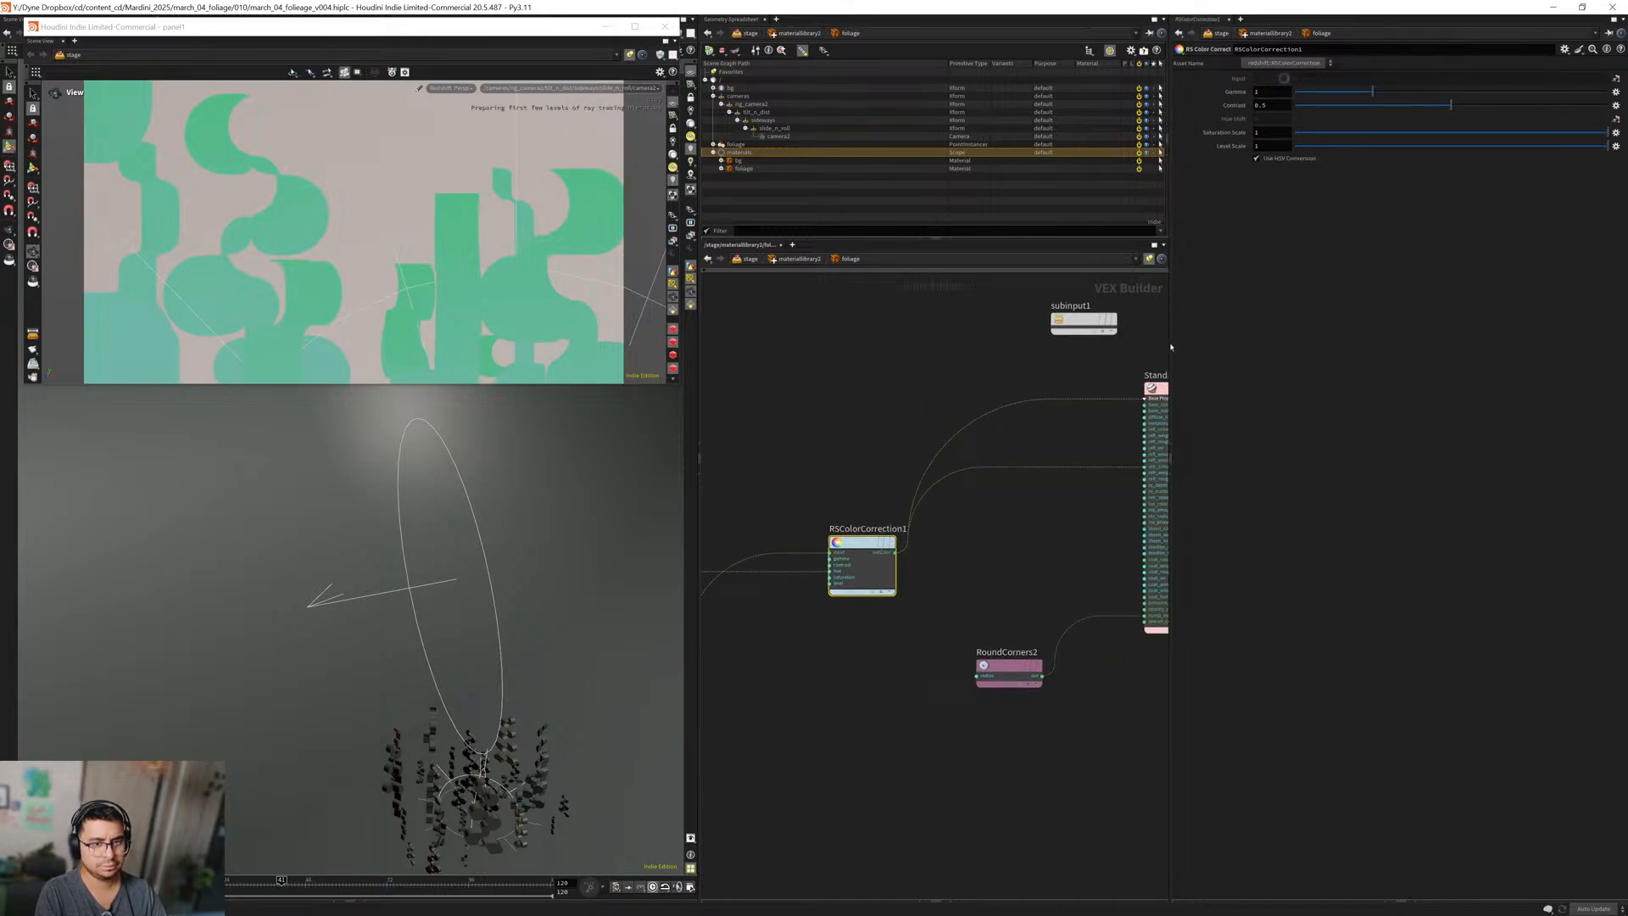
Rearrange the rand_id2 and RSMathRange2 nodes into a tidy chain leading to RSColorCorrection1.
{"action": "middle_click_drag", "start_coordinate": [854, 422], "coordinate": [1075, 542]}
{"action": "left_click_drag", "start_coordinate": [885, 534], "coordinate": [743, 407]}
{"action": "left_click_drag", "start_coordinate": [754, 450], "coordinate": [907, 431]}
{"action": "left_click_drag", "start_coordinate": [790, 417], "coordinate": [743, 330]}
{"action": "middle_click_drag", "start_coordinate": [805, 473], "coordinate": [857, 513]}
{"action": "scroll", "coordinate": [890, 518], "scroll_direction": "down", "scroll_amount": 2}
Set RSMathRange2's New Range Min to 350 and New Range Max to 370.
{"action": "left_click_drag", "start_coordinate": [868, 518], "coordinate": [901, 457]}
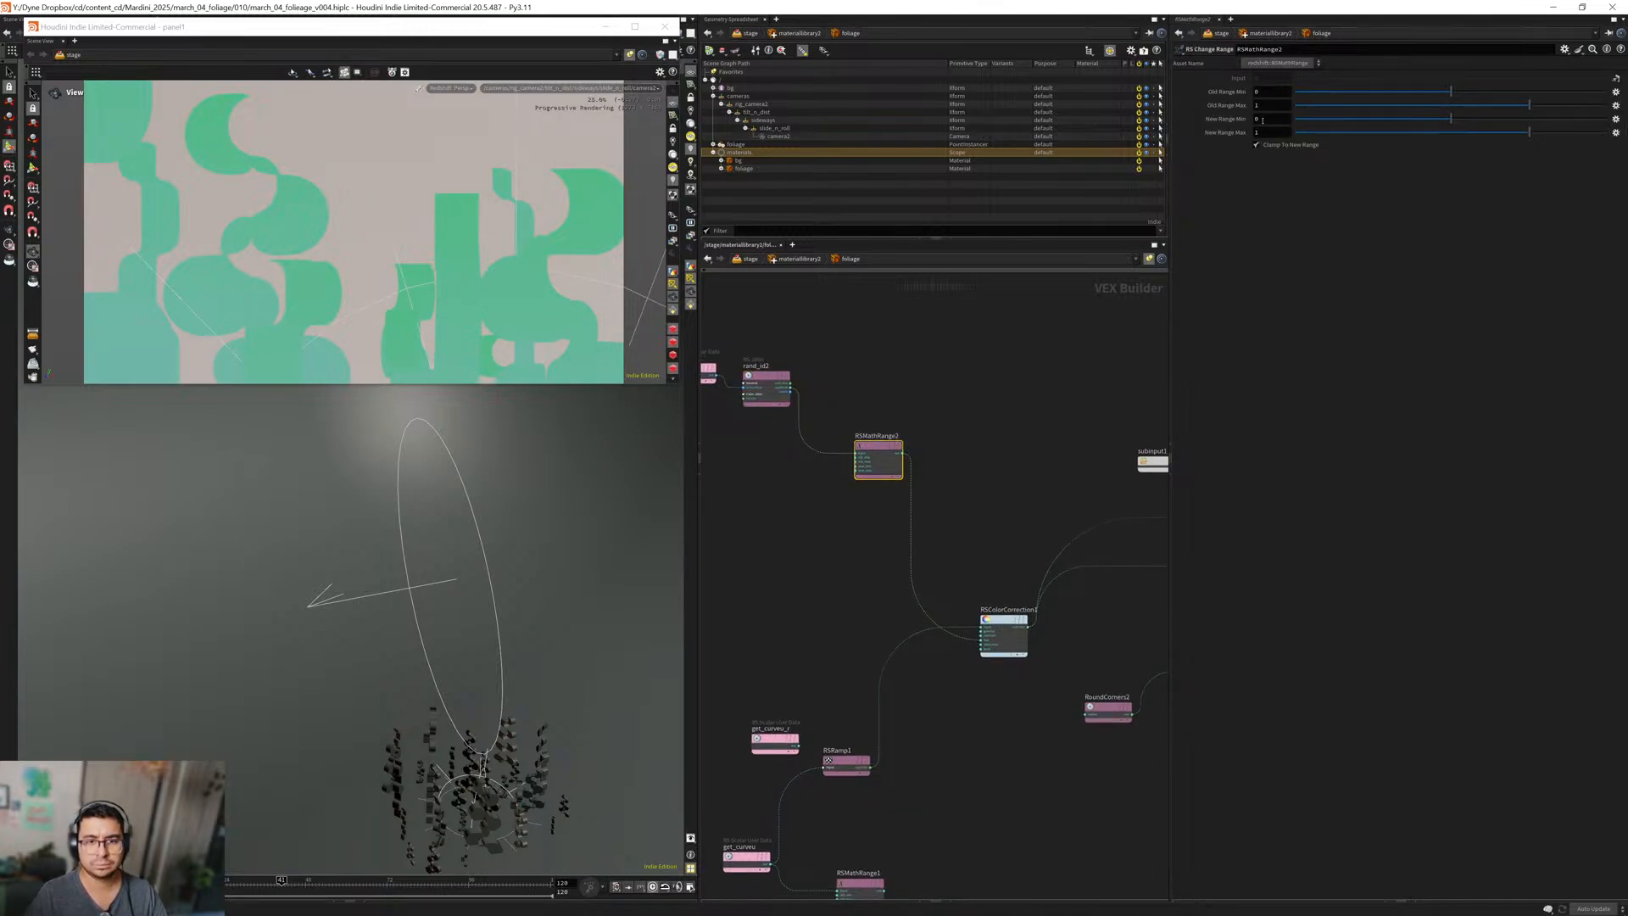
{"action": "type", "text": "350"}
{"action": "key", "text": "Tab"}
{"action": "type", "text": "370"}
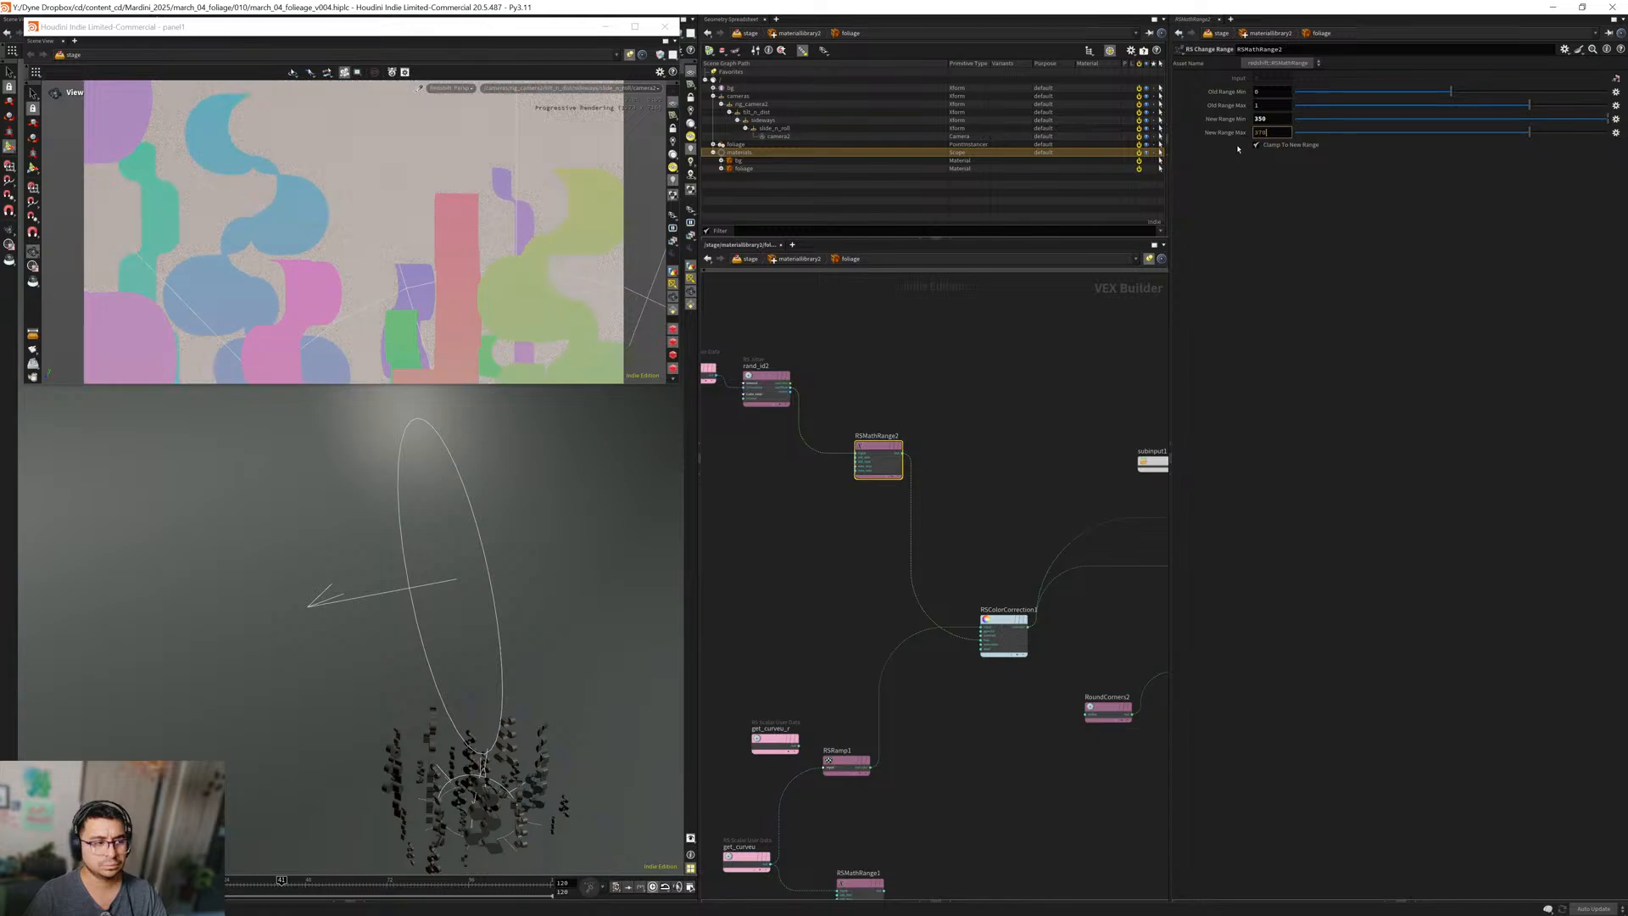
Widen RSMathRange2's output range by trying a New Range Min of 320 and settling on 300.
{"action": "key", "text": "Return"}
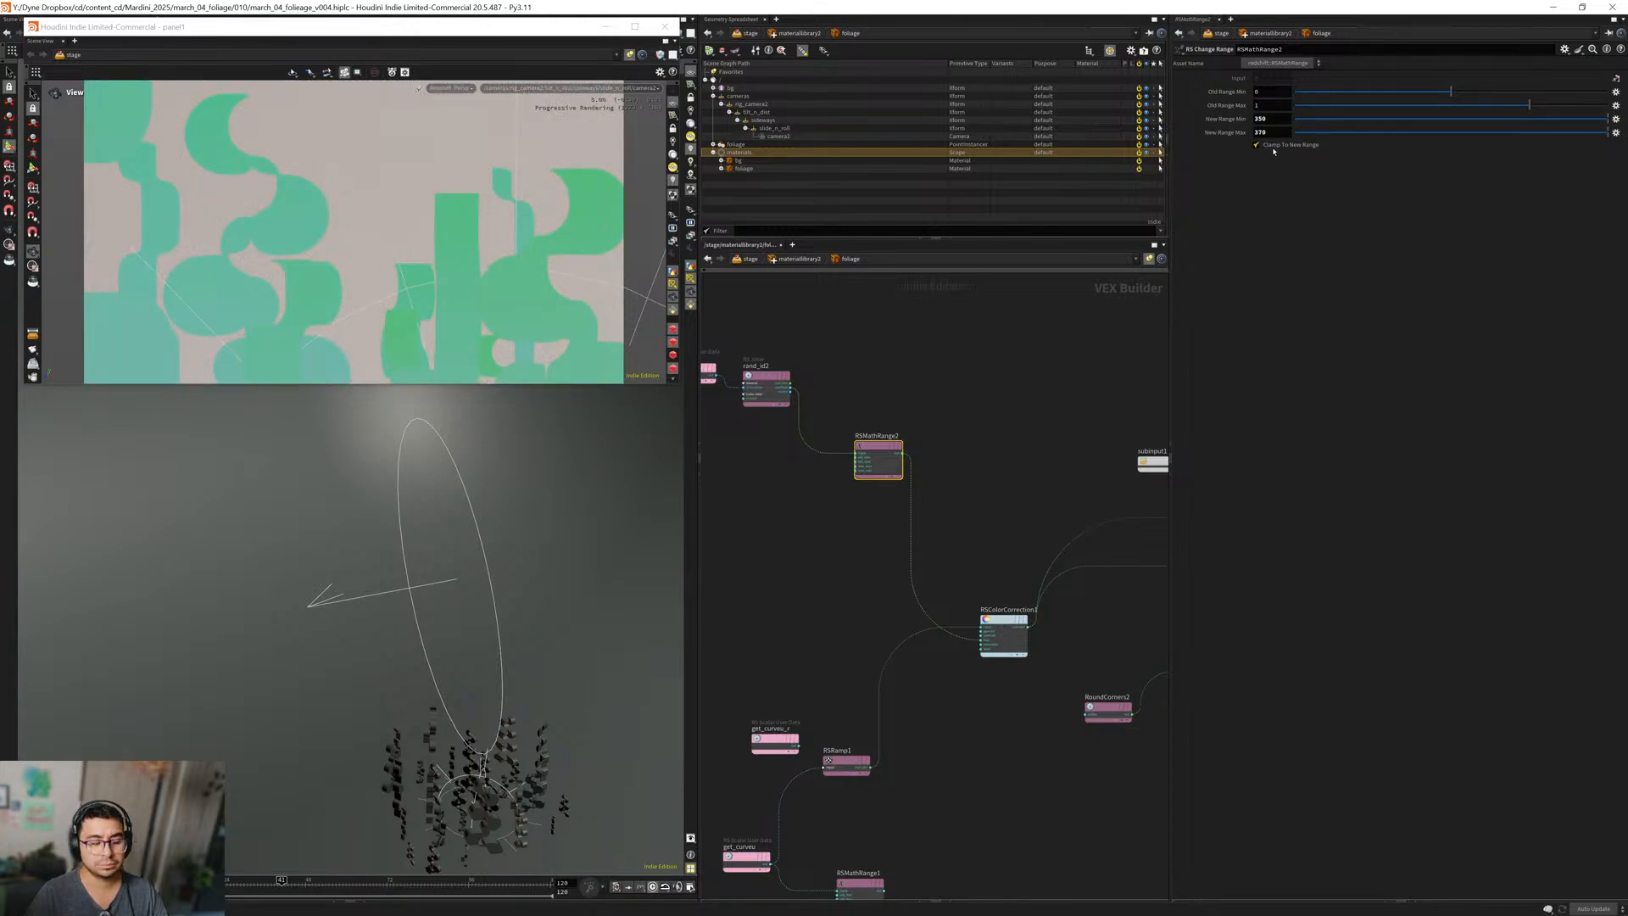
{"action": "left_click", "coordinate": [1272, 133]}
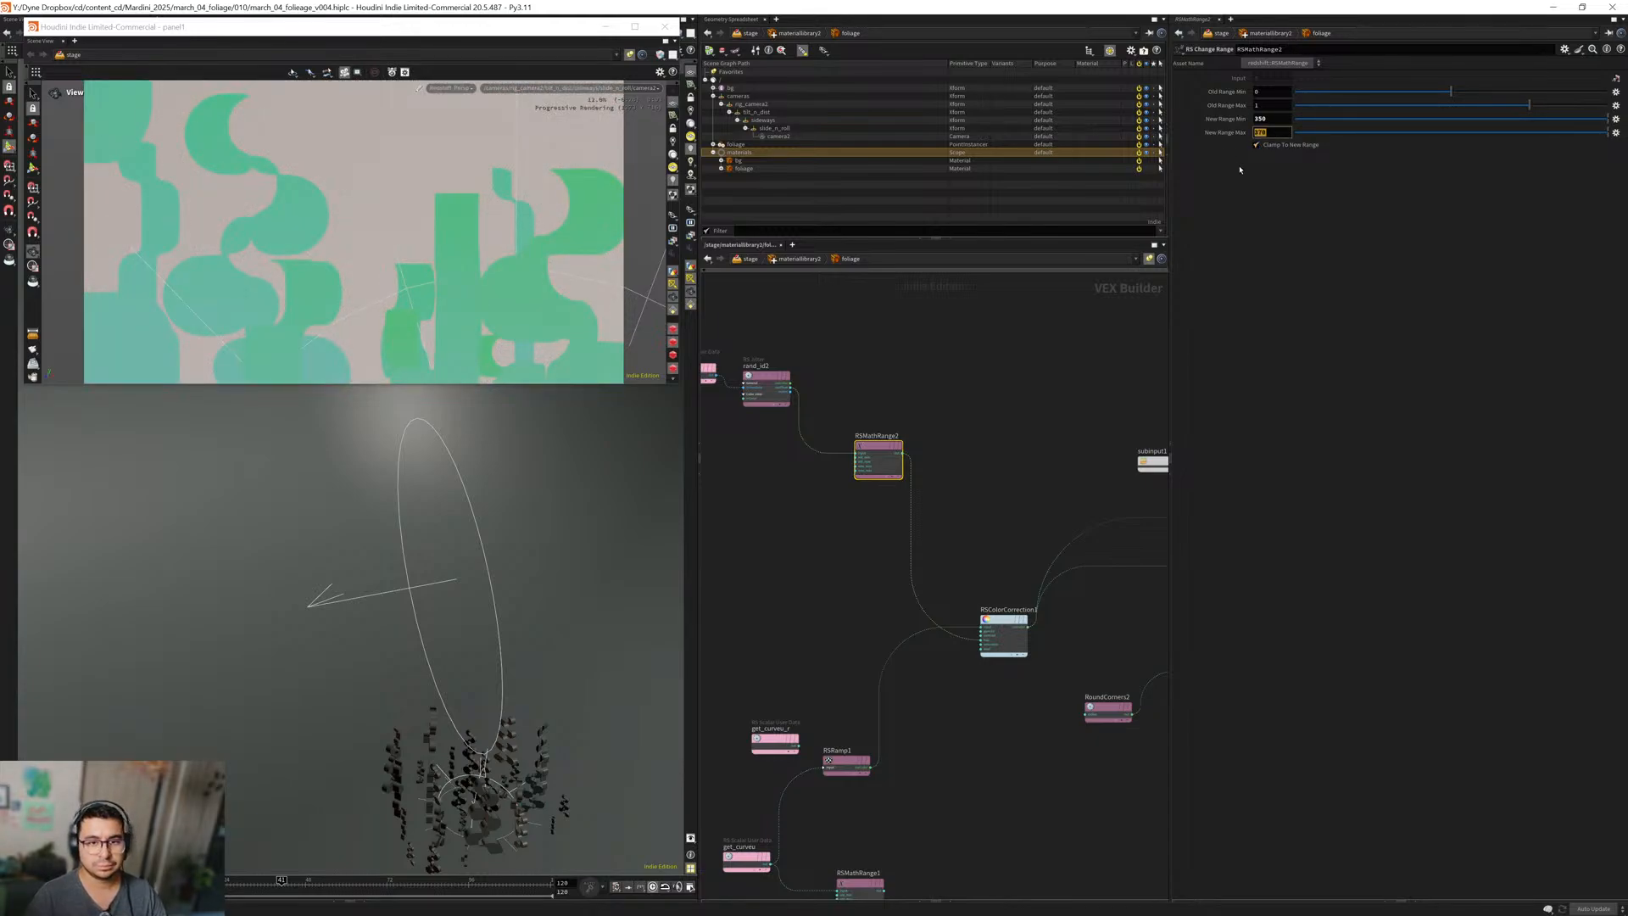
{"action": "left_click", "coordinate": [1272, 118]}
{"action": "type", "text": "320"}
{"action": "key", "text": "Return"}
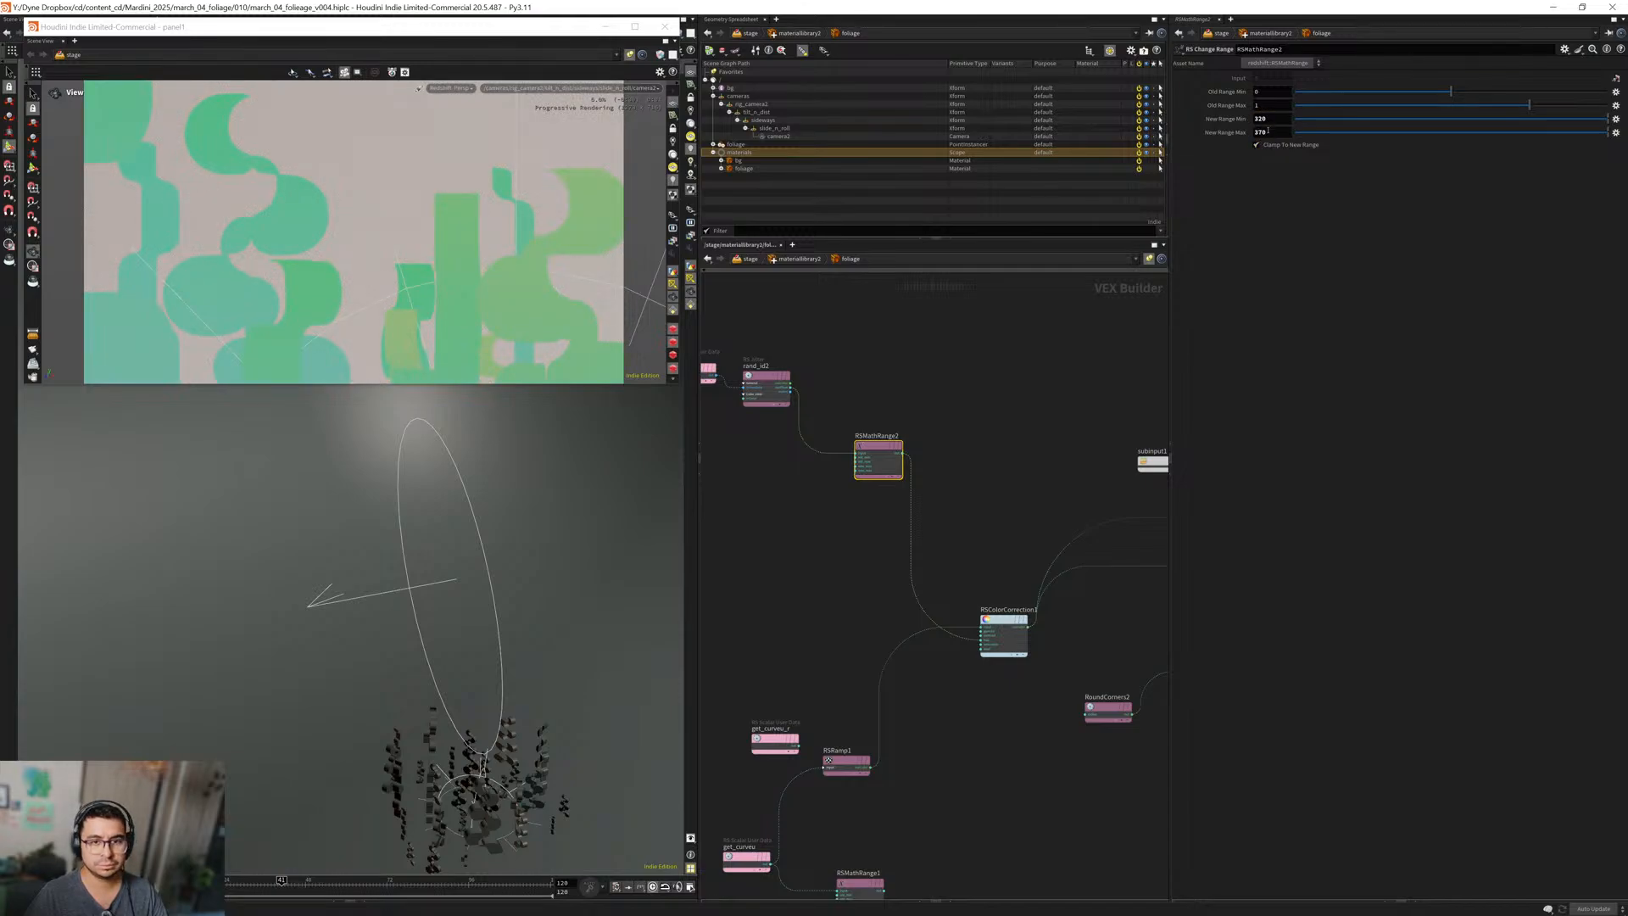
{"action": "double_click", "coordinate": [1267, 119]}
{"action": "type", "text": "300"}
{"action": "key", "text": "Return"}
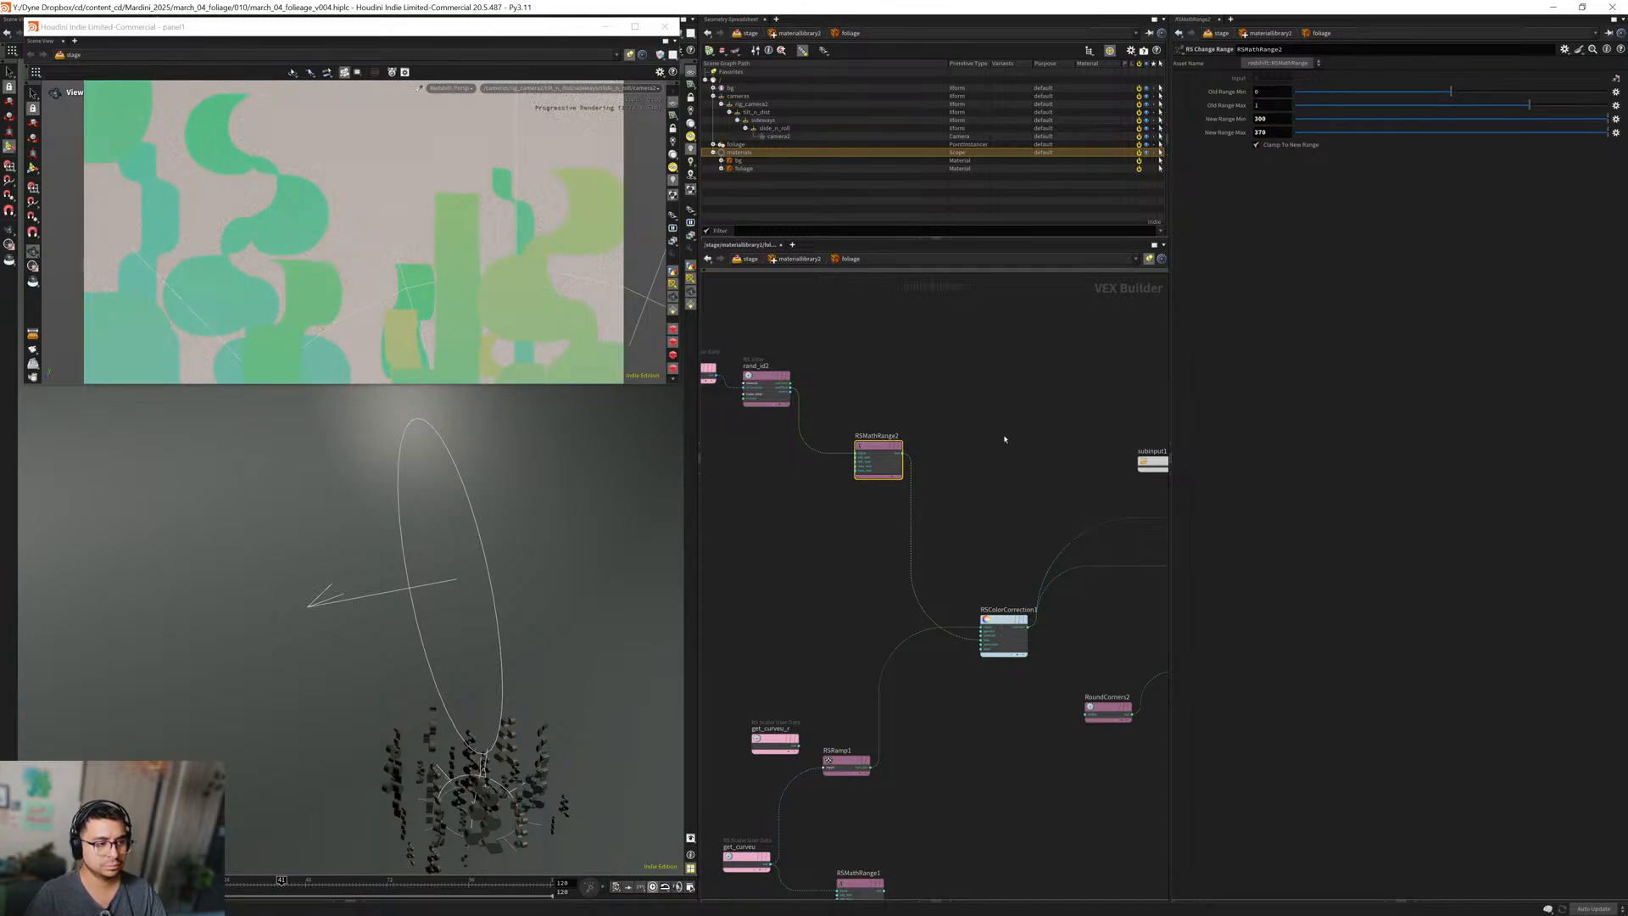
Restore StandardMaterial1 as the source of redshift_usd_material1 and make the floating render view taller.
{"action": "middle_click_drag", "start_coordinate": [1005, 439], "coordinate": [862, 365]}
{"action": "left_click", "coordinate": [1042, 522]}
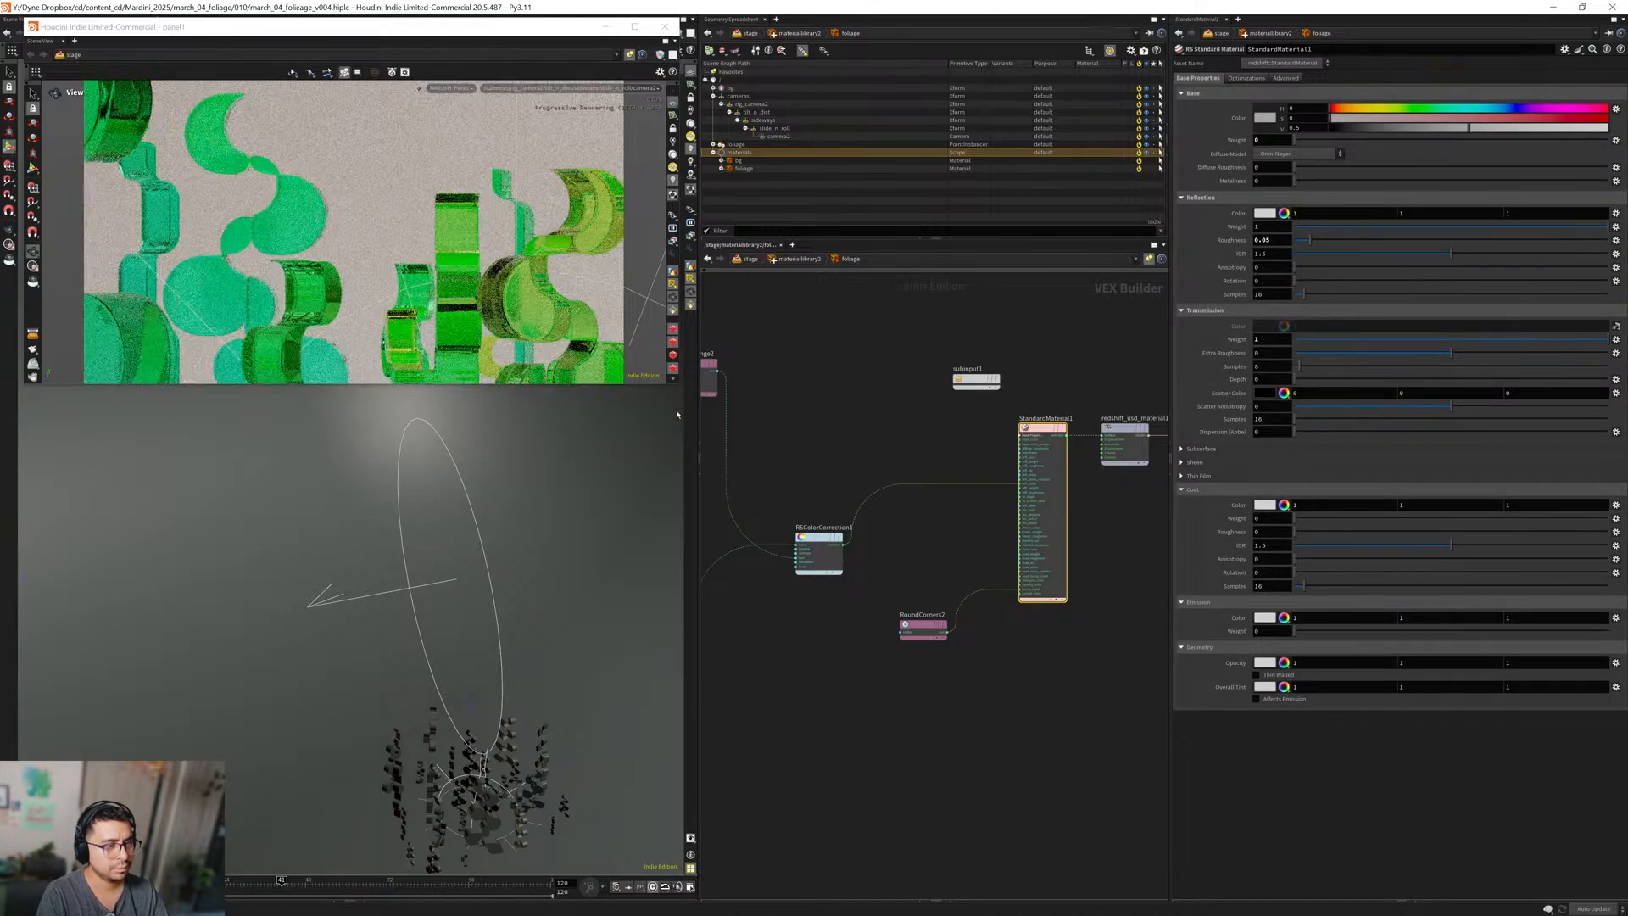
{"action": "left_click_drag", "start_coordinate": [678, 387], "coordinate": [678, 482]}
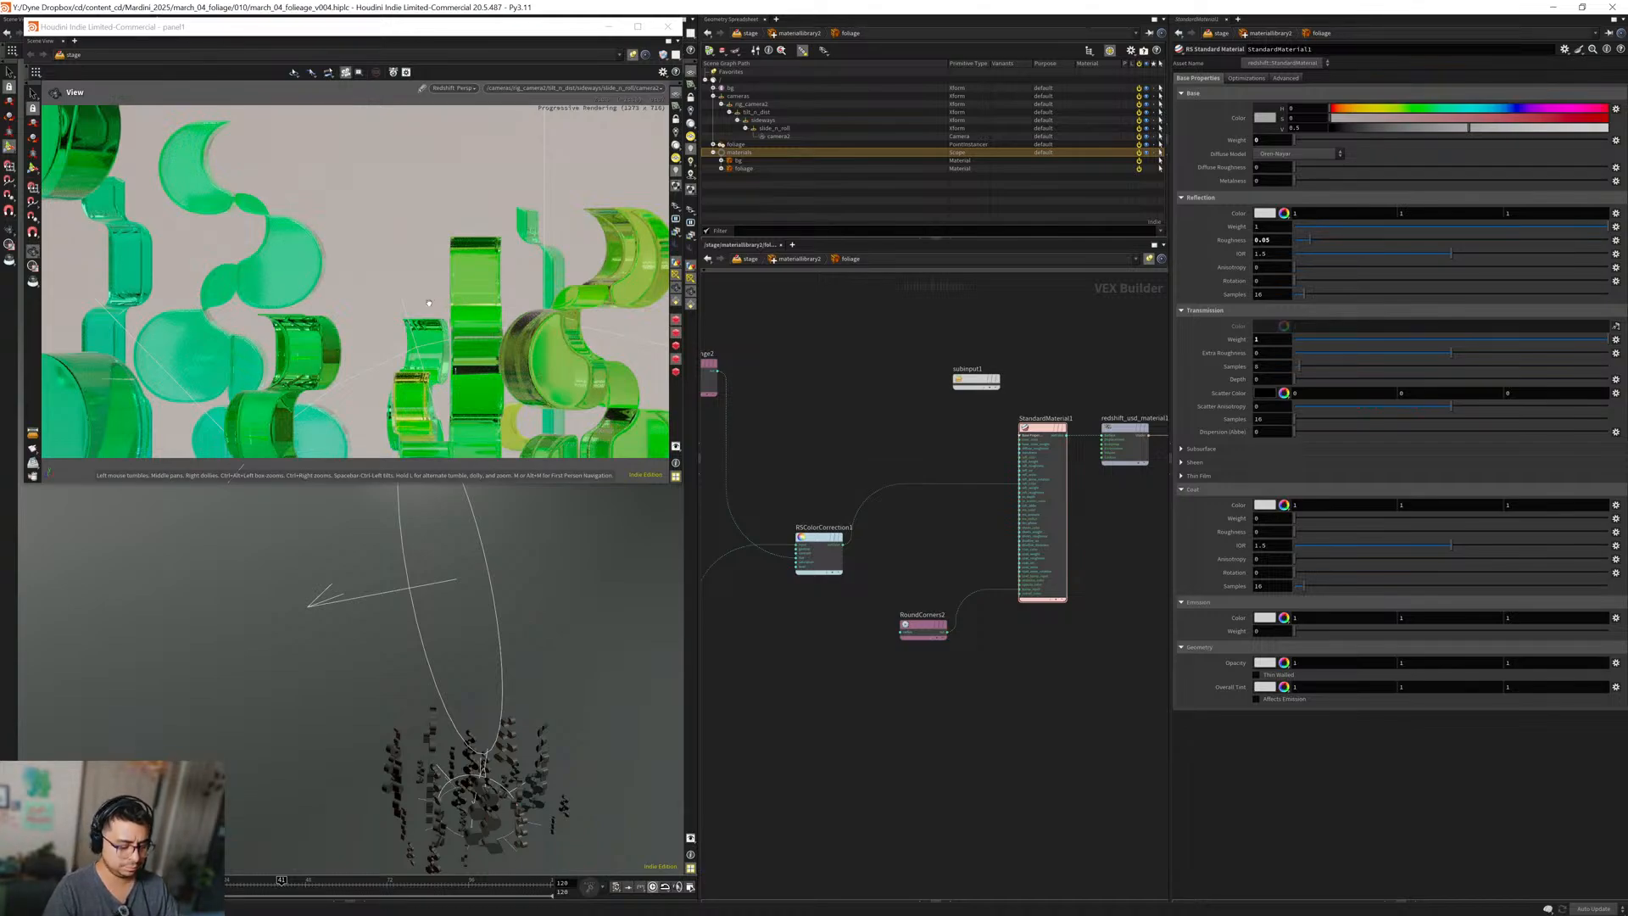
Restart the viewport's Redshift render and check the viewport's display options.
{"action": "key", "text": "d"}
{"action": "left_click", "coordinate": [604, 133]}
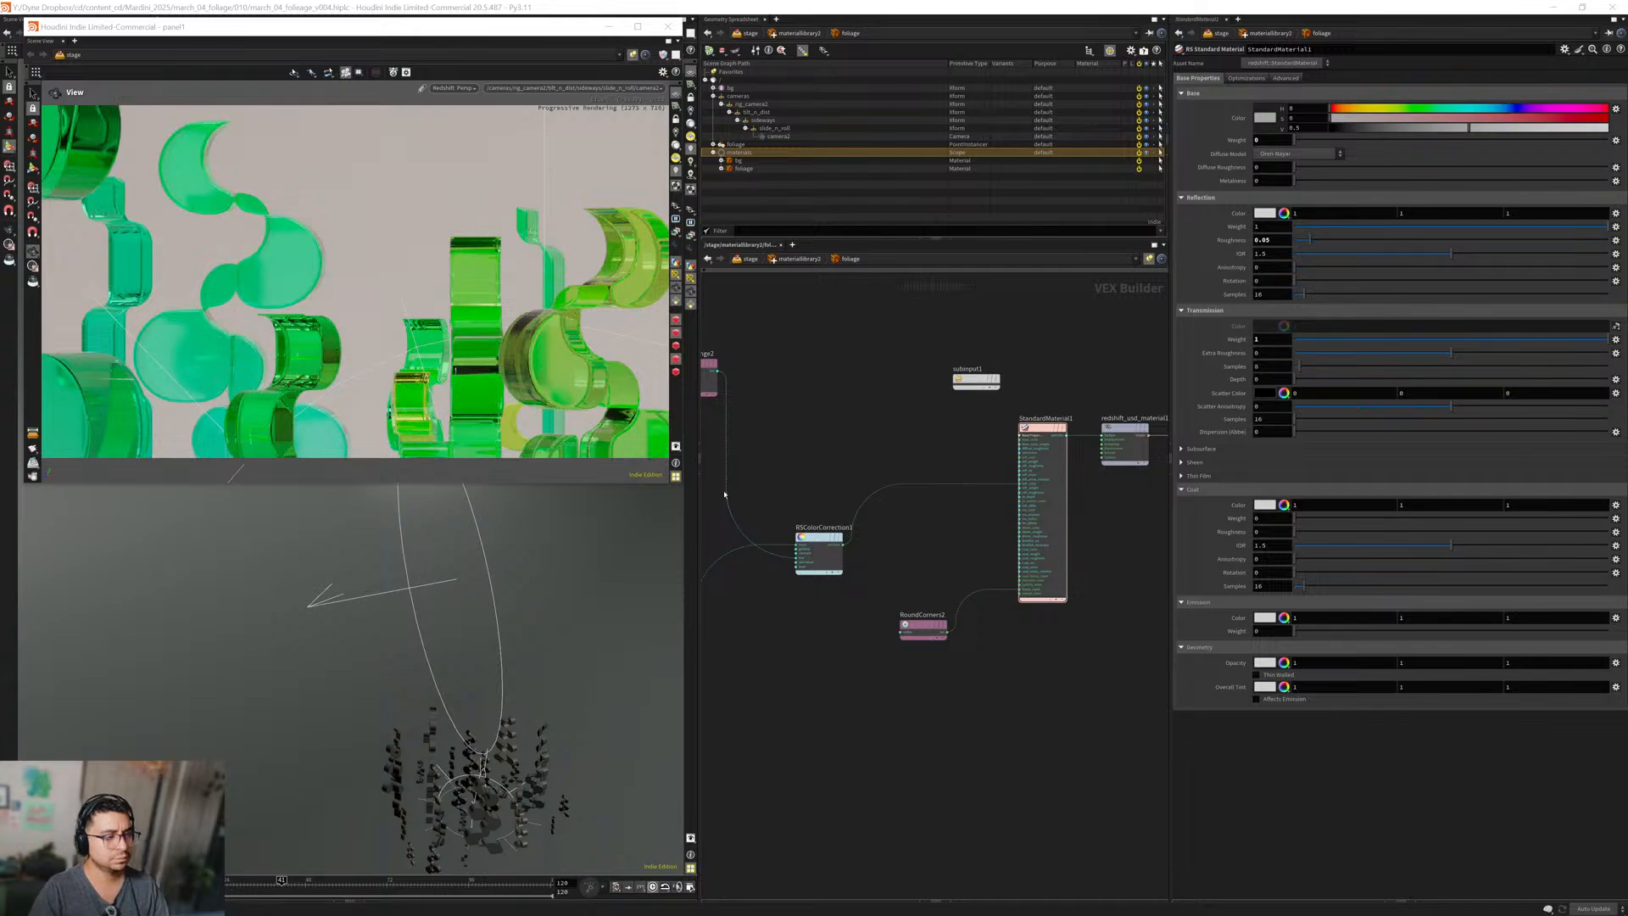
{"action": "left_click", "coordinate": [454, 88]}
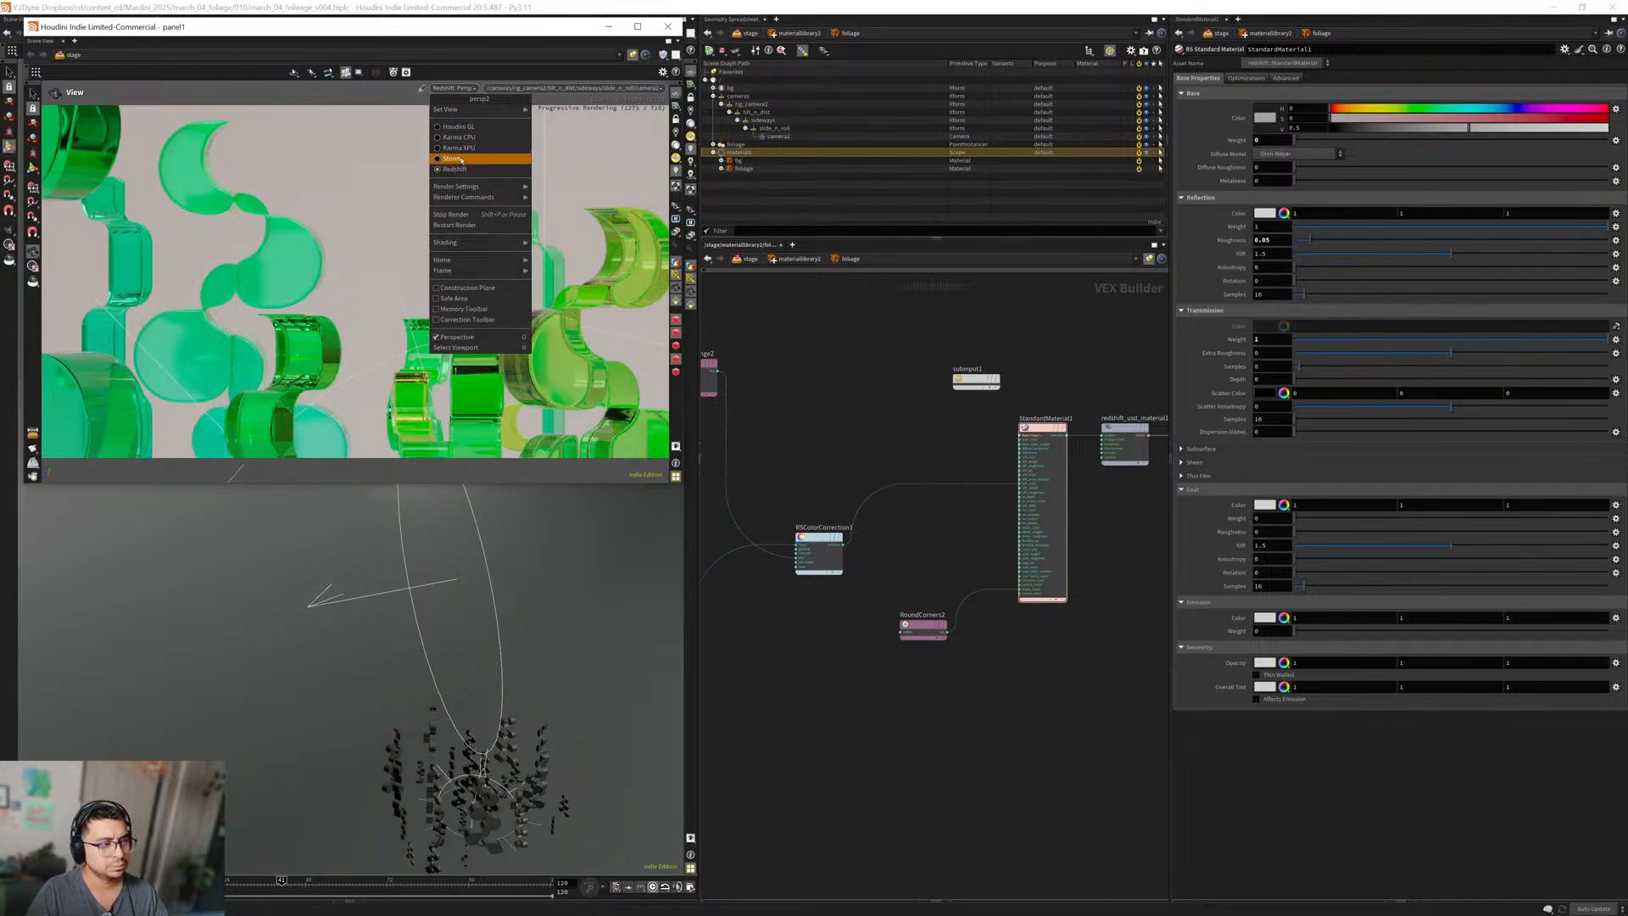
{"action": "left_click", "coordinate": [456, 225]}
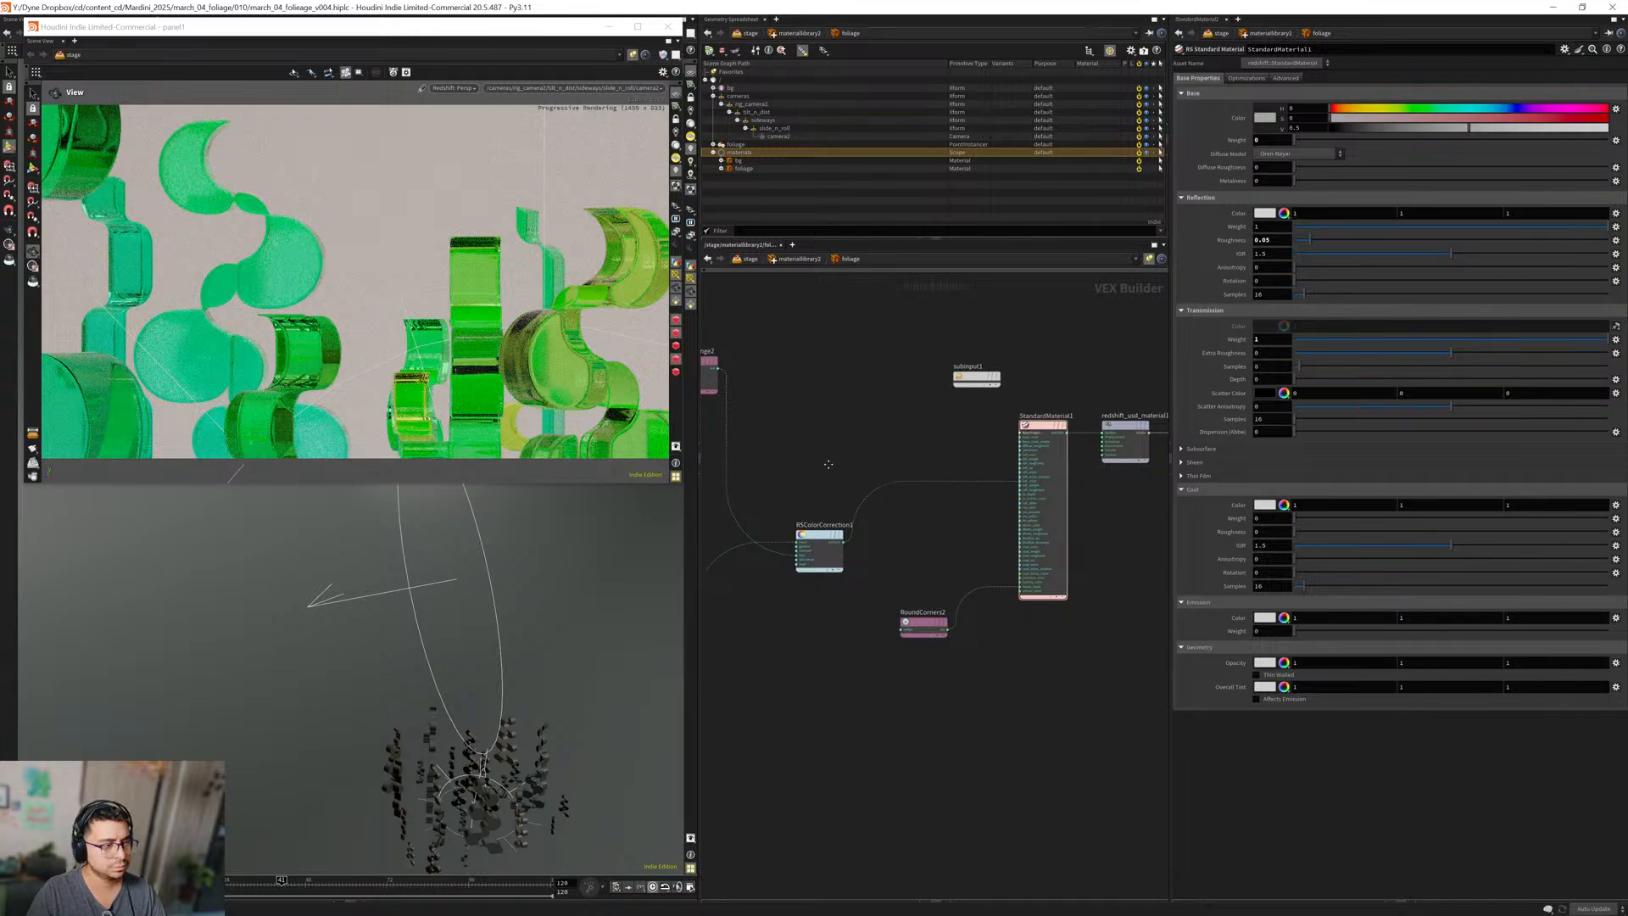
{"action": "middle_click_drag", "start_coordinate": [828, 463], "coordinate": [868, 458]}
{"action": "key", "text": "d"}
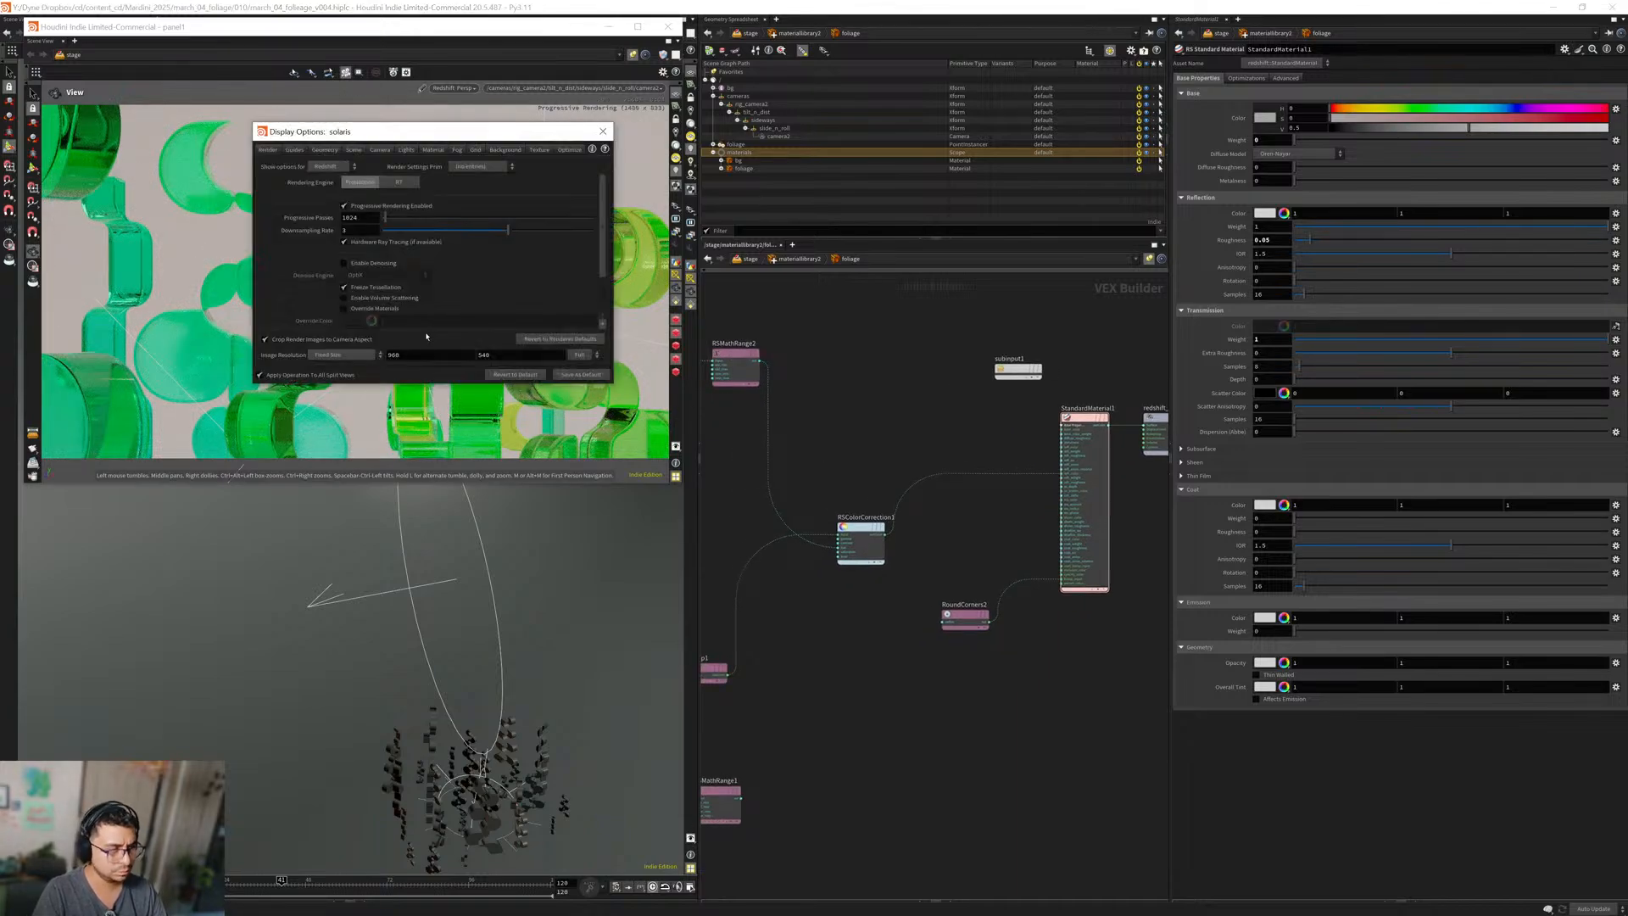
{"action": "left_click", "coordinate": [600, 133]}
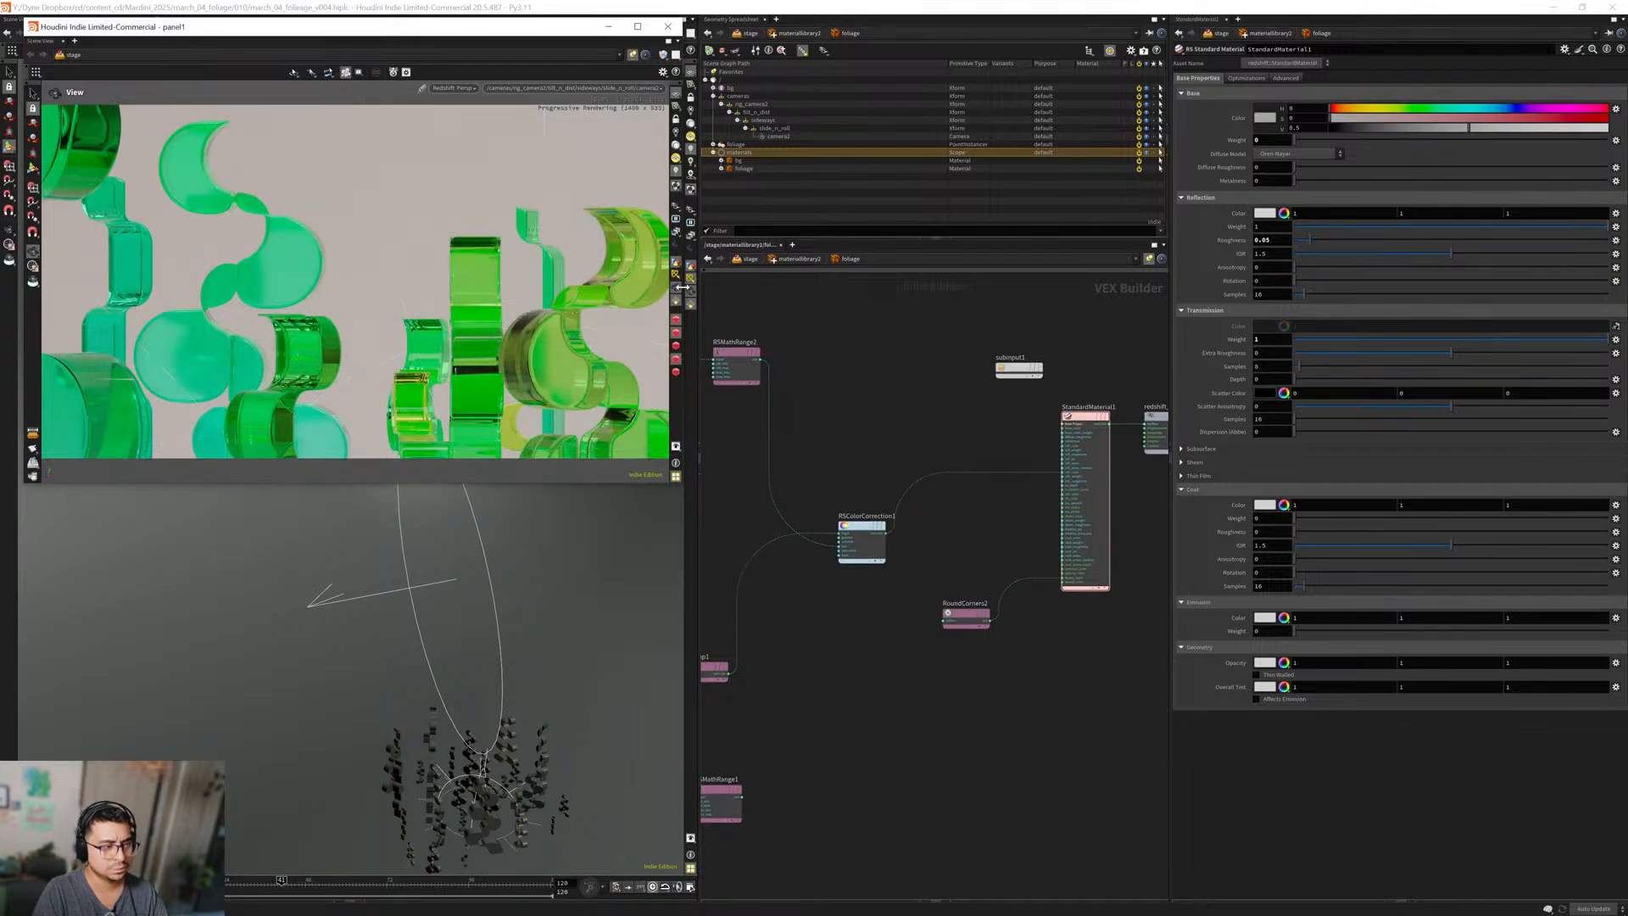
Set StandardMaterial1's reflection Roughness to 0.1 and its IOR to 1.56.
{"action": "mouse_move", "coordinate": [863, 443]}
{"action": "middle_mouse_down"}
{"action": "mouse_move", "coordinate": [879, 445]}
{"action": "mouse_move", "coordinate": [894, 400]}
{"action": "mouse_move", "coordinate": [845, 428]}
{"action": "middle_mouse_up"}
{"action": "left_click_drag", "start_coordinate": [955, 447], "coordinate": [1066, 407]}
{"action": "type", "text": "0.1"}
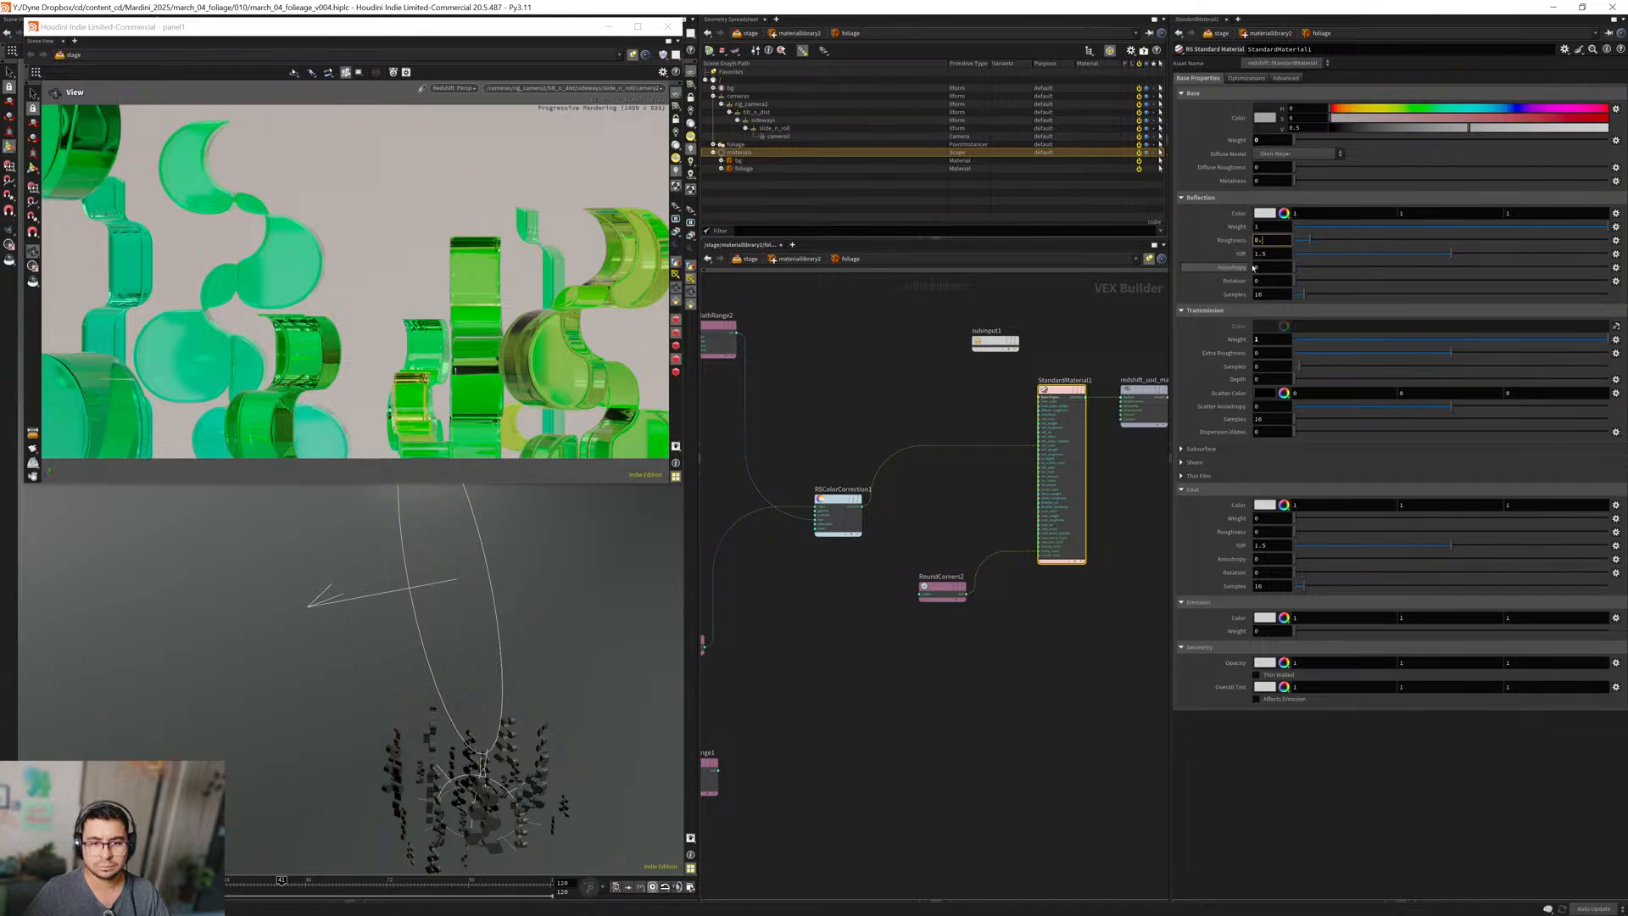
{"action": "key", "text": "Tab"}
{"action": "type", "text": "1.56"}
{"action": "key", "text": "Return"}
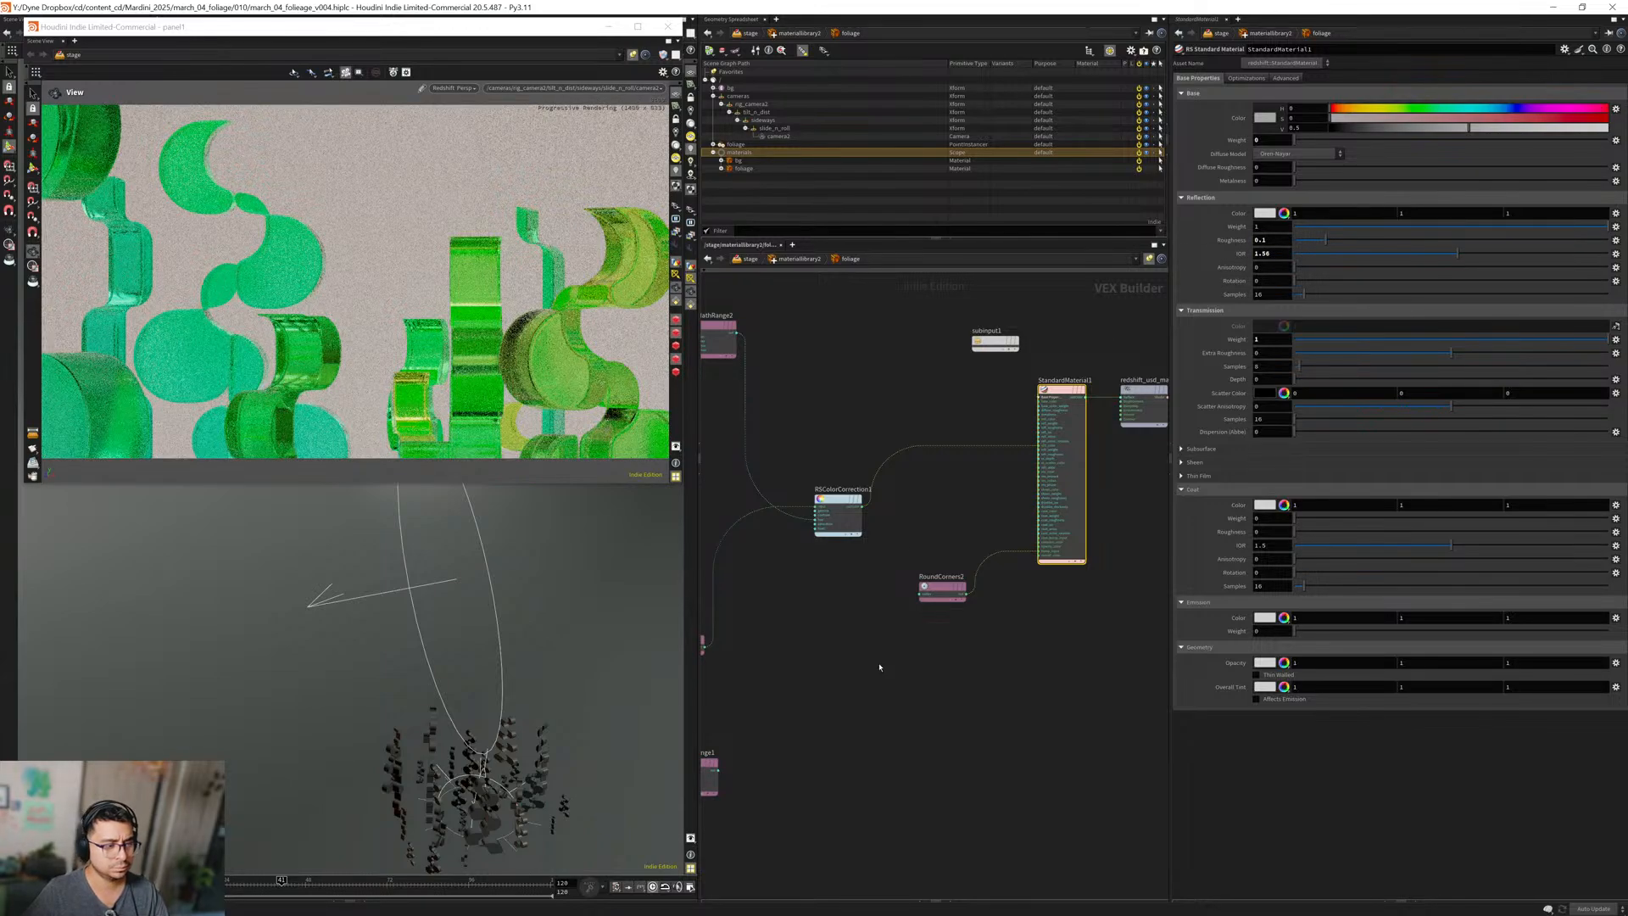
Duplicate RSMathRange2 with its input kept, and set the copy's New Range Min to 0.7 and New Range Max to 1.
{"action": "scroll", "coordinate": [920, 585], "scroll_direction": "down", "scroll_amount": 5}
{"action": "scroll", "coordinate": [928, 577], "scroll_direction": "up", "scroll_amount": 5}
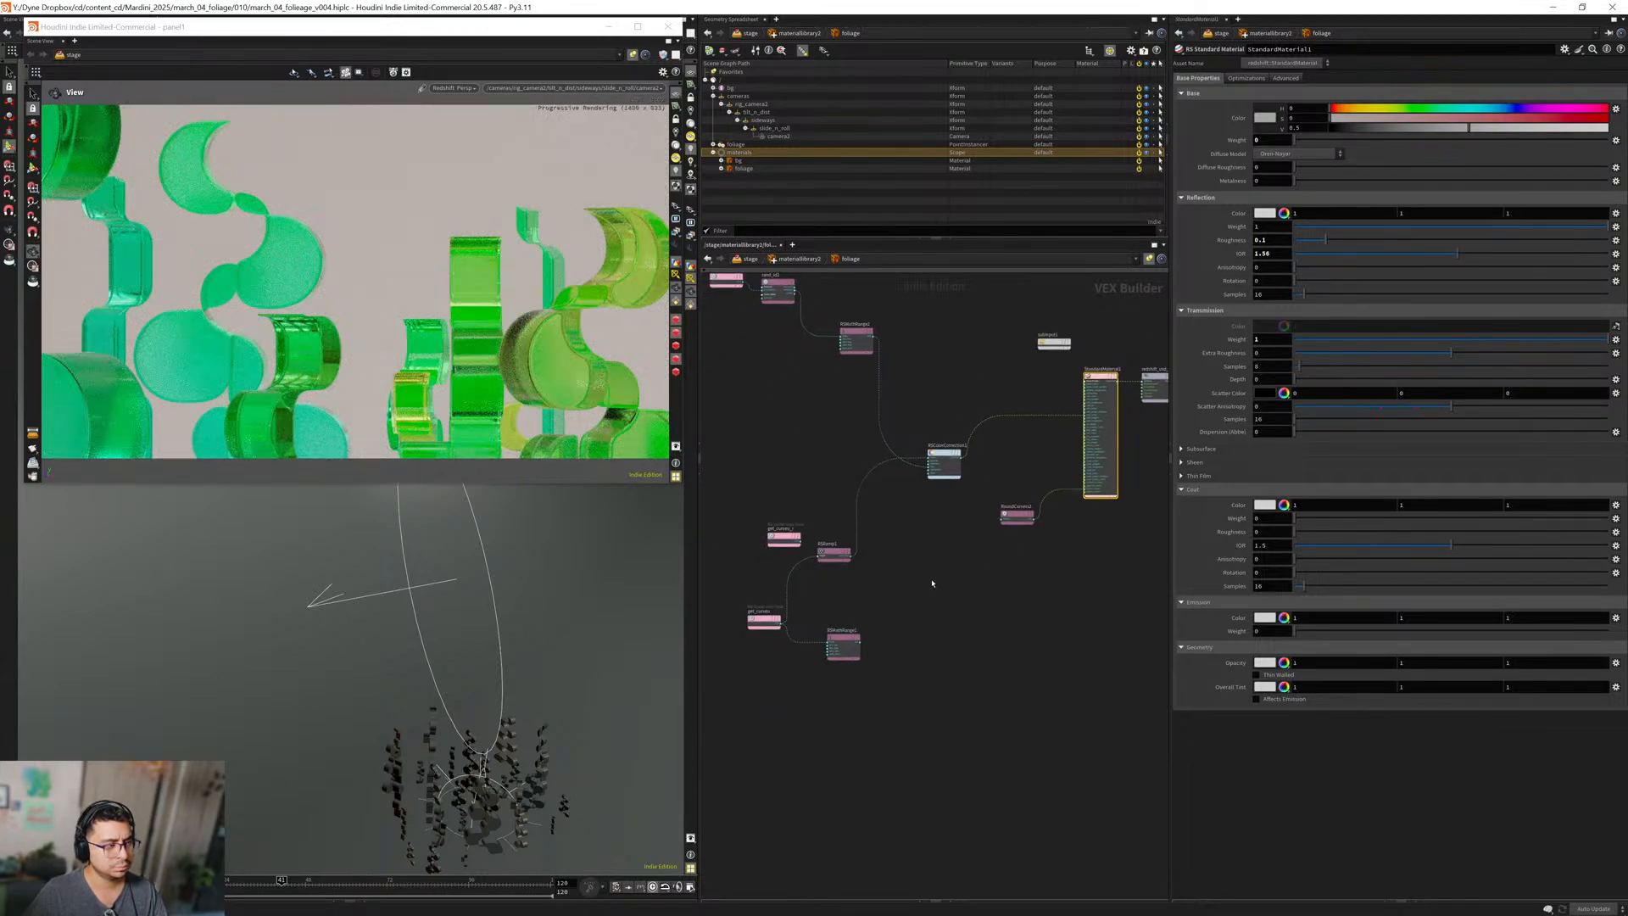
{"action": "left_click", "coordinate": [905, 442]}
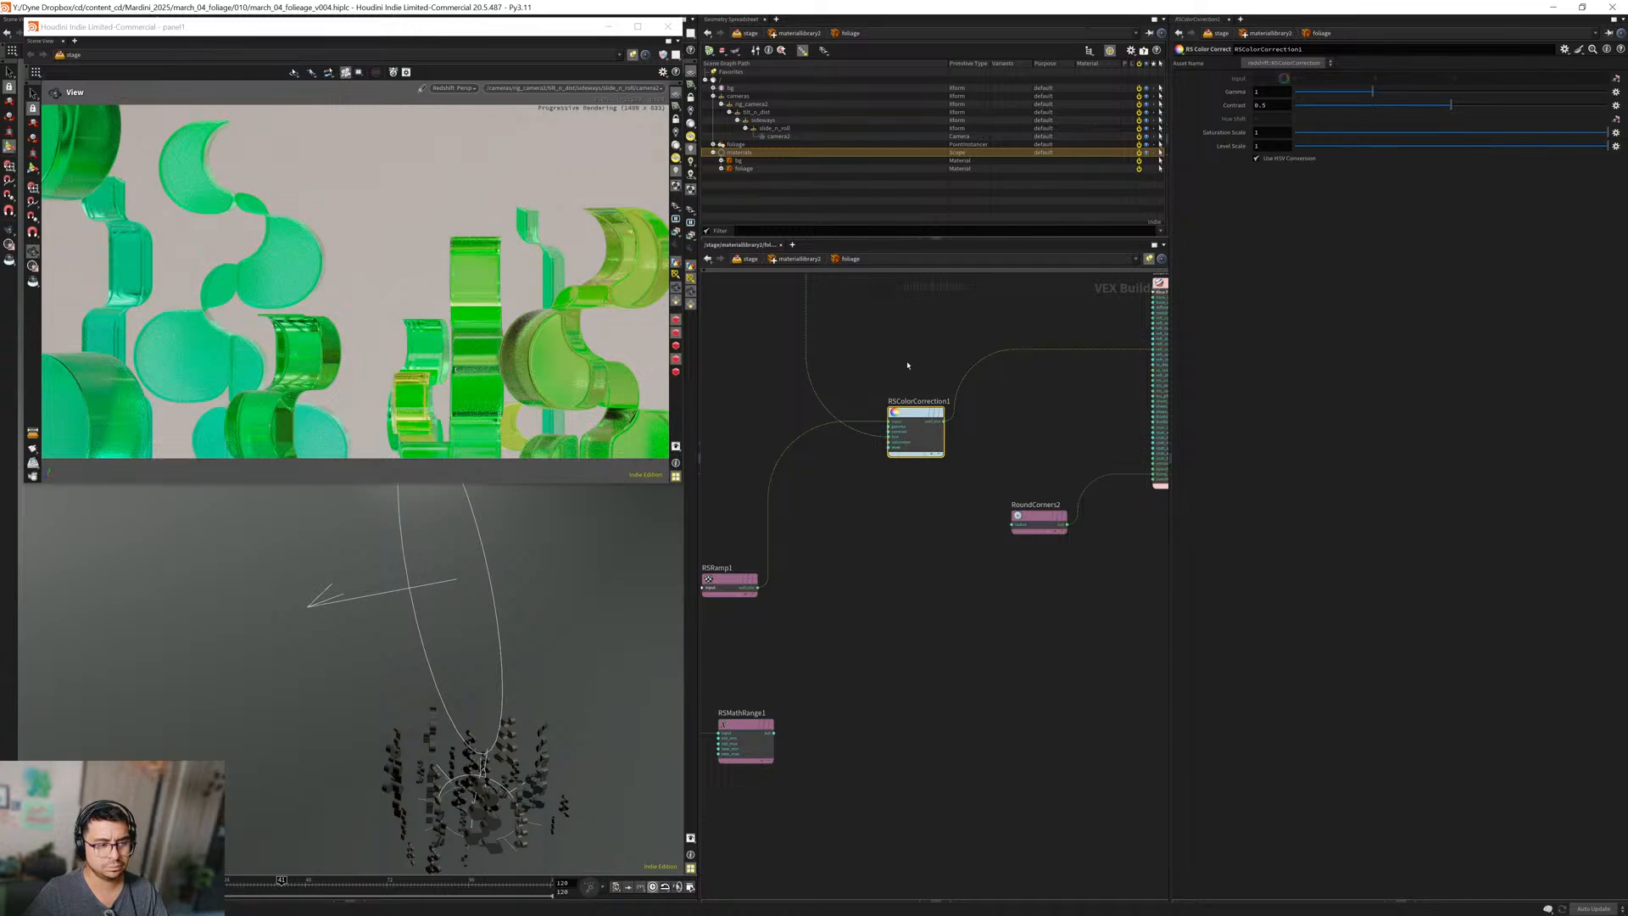
{"action": "middle_click_drag", "start_coordinate": [871, 307], "coordinate": [947, 489]}
{"action": "left_click_drag", "start_coordinate": [838, 387], "coordinate": [823, 487], "text": "alt"}
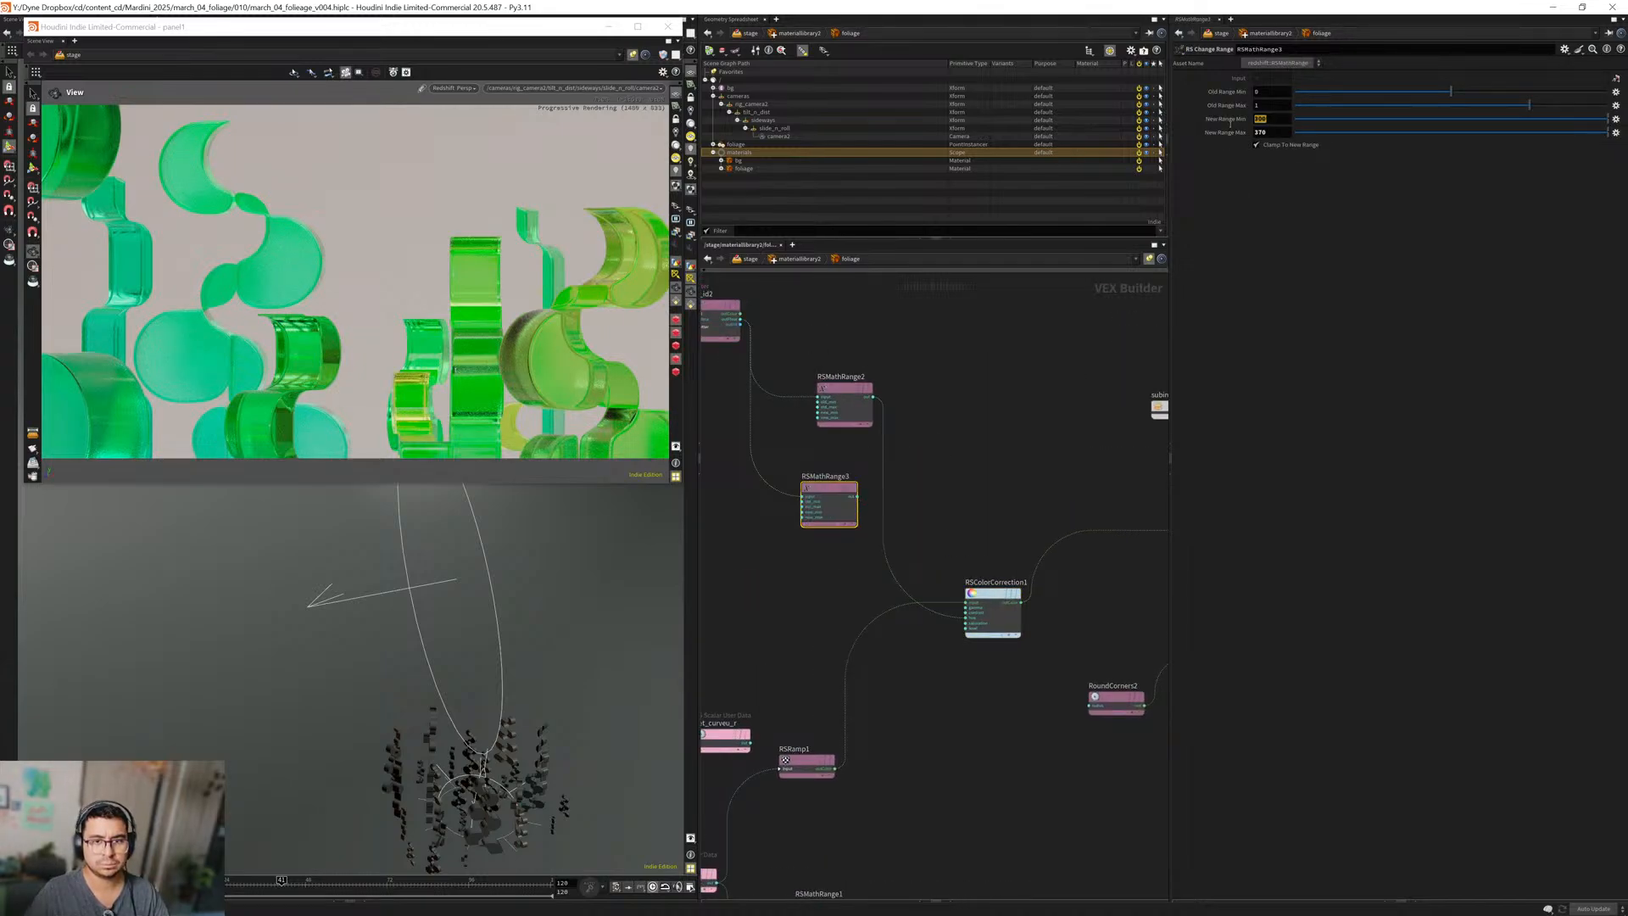
{"action": "type", "text": "0.7"}
{"action": "key", "text": "Tab"}
{"action": "type", "text": "1"}
{"action": "key", "text": "Return"}
Duplicate the rand_id2 jitter node to feed RSMathRange3 and give the copy a different Float Seed.
{"action": "scroll", "coordinate": [863, 499], "scroll_direction": "up", "scroll_amount": 3}
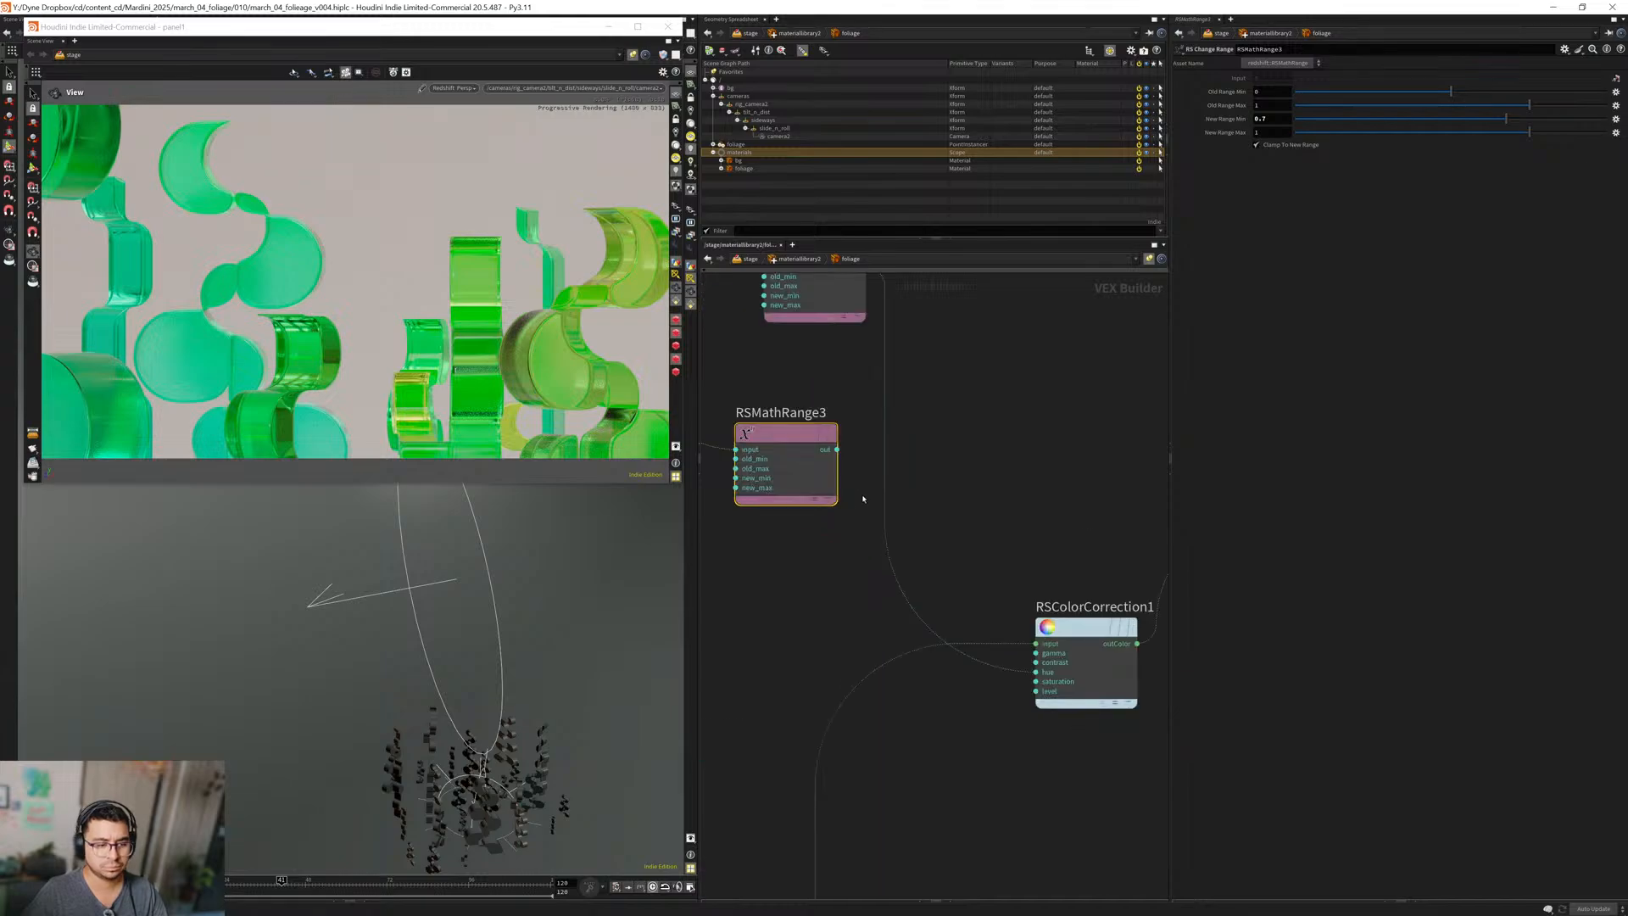
{"action": "scroll", "coordinate": [862, 499], "scroll_direction": "down", "scroll_amount": 3}
{"action": "middle_click_drag", "start_coordinate": [808, 500], "coordinate": [992, 555]}
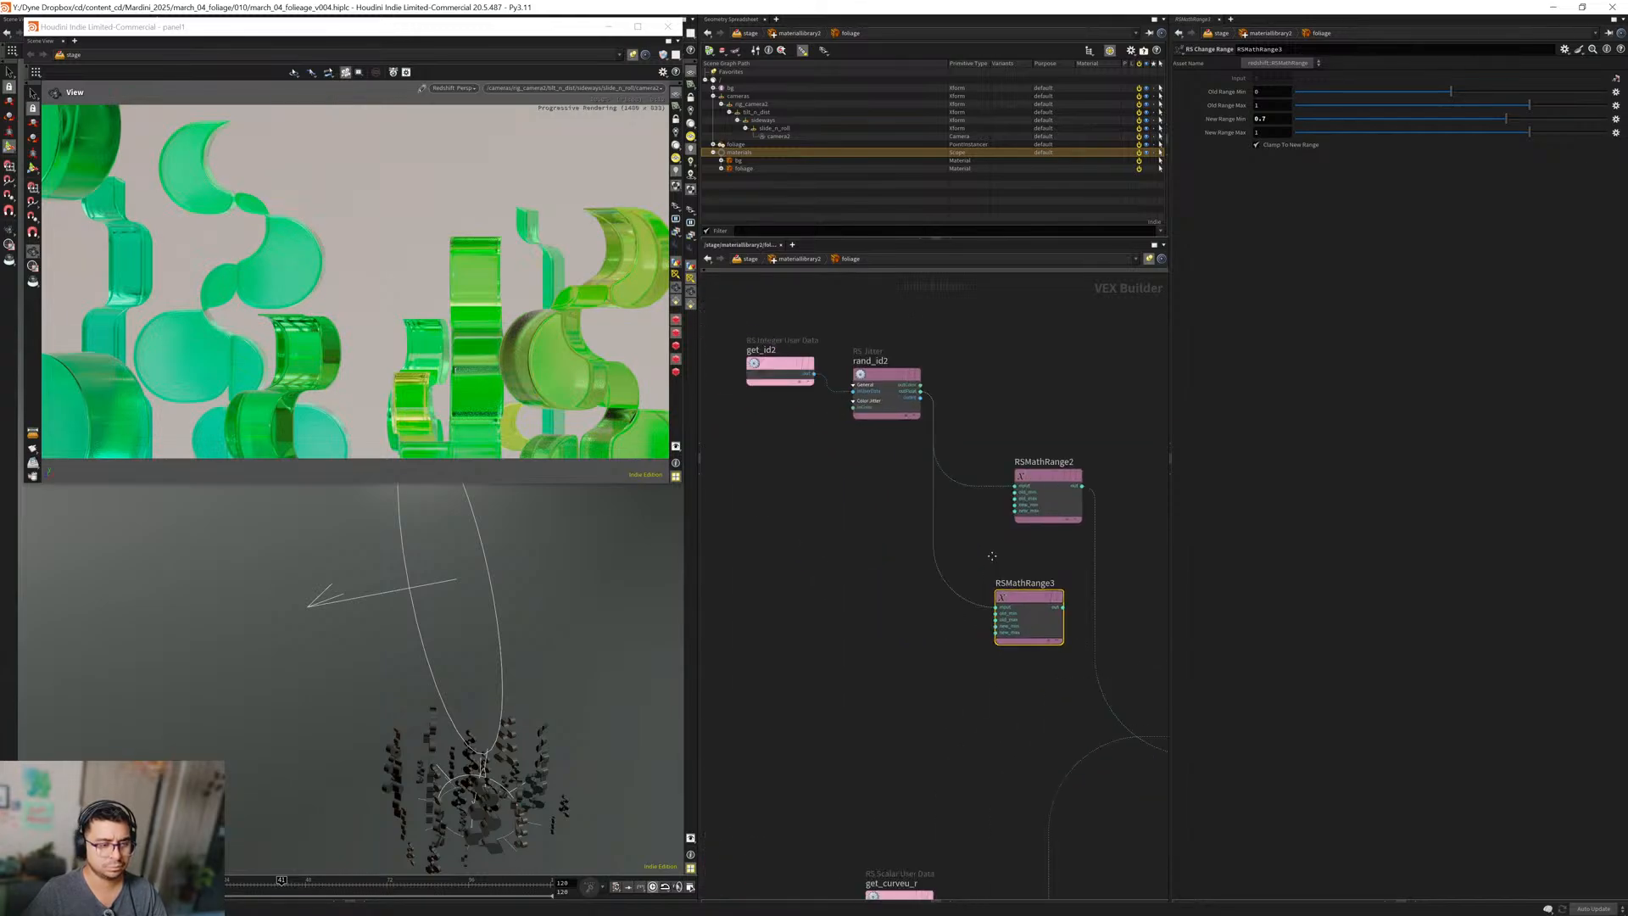
{"action": "left_click_drag", "start_coordinate": [882, 374], "coordinate": [1059, 627], "text": "alt"}
{"action": "scroll", "coordinate": [926, 527], "scroll_direction": "up", "scroll_amount": 3}
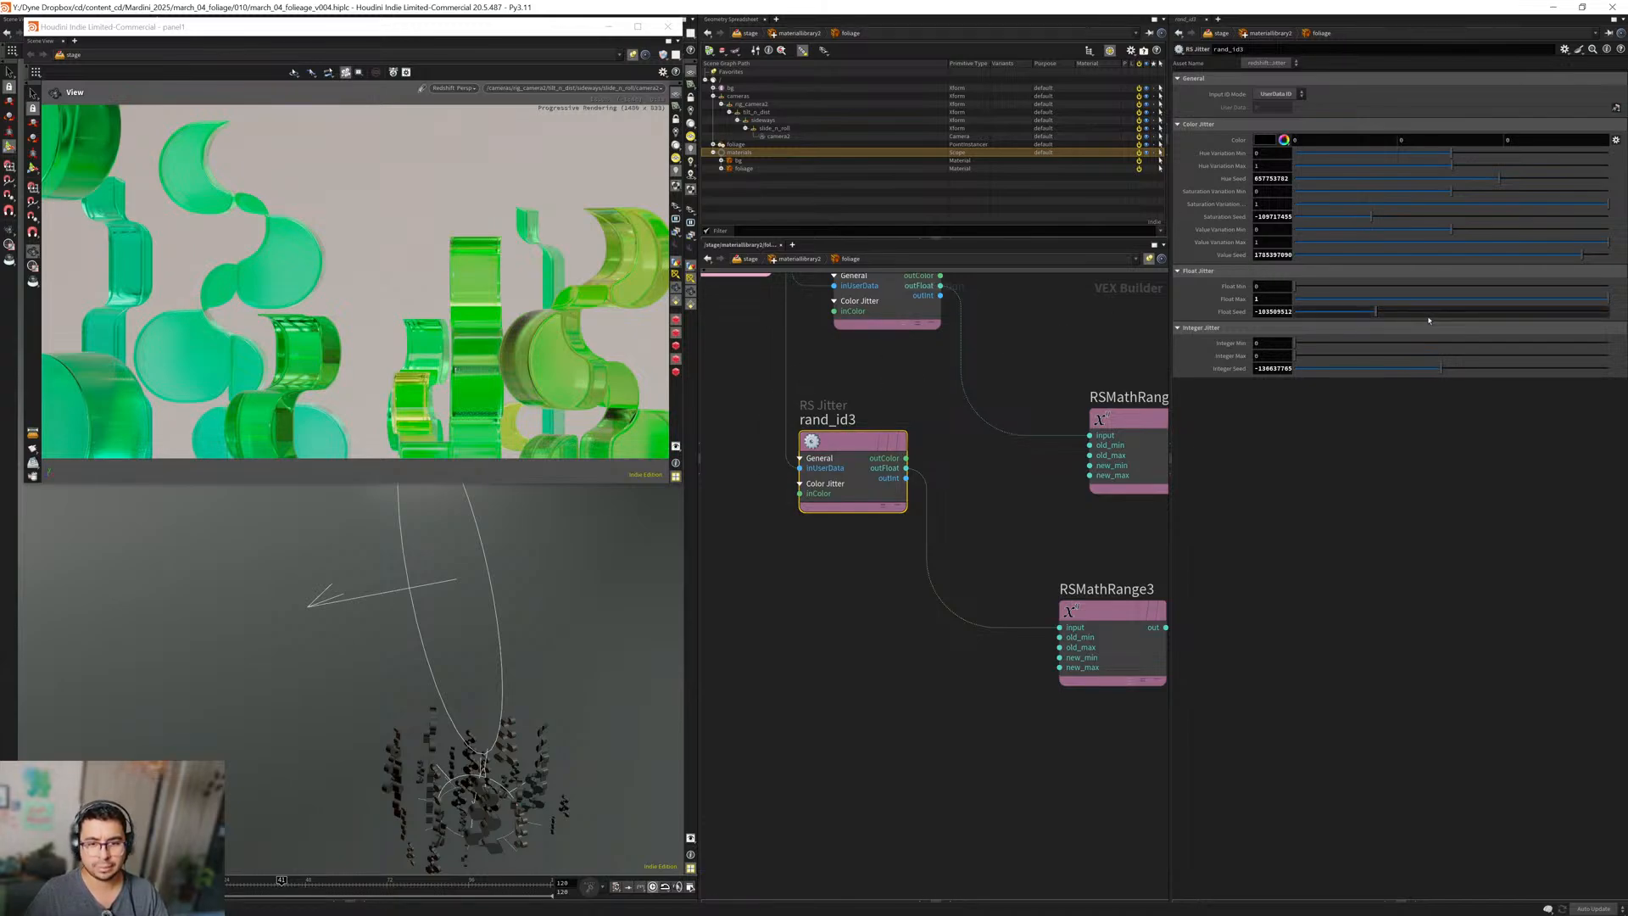
{"action": "left_click_drag", "start_coordinate": [1375, 311], "coordinate": [1532, 311]}
Connect RSMathRange3's output to the saturation input of RSColorCorrection1.
{"action": "middle_click_drag", "start_coordinate": [919, 569], "coordinate": [729, 526]}
{"action": "left_click", "coordinate": [975, 576]}
{"action": "middle_click_drag", "start_coordinate": [1118, 819], "coordinate": [868, 598]}
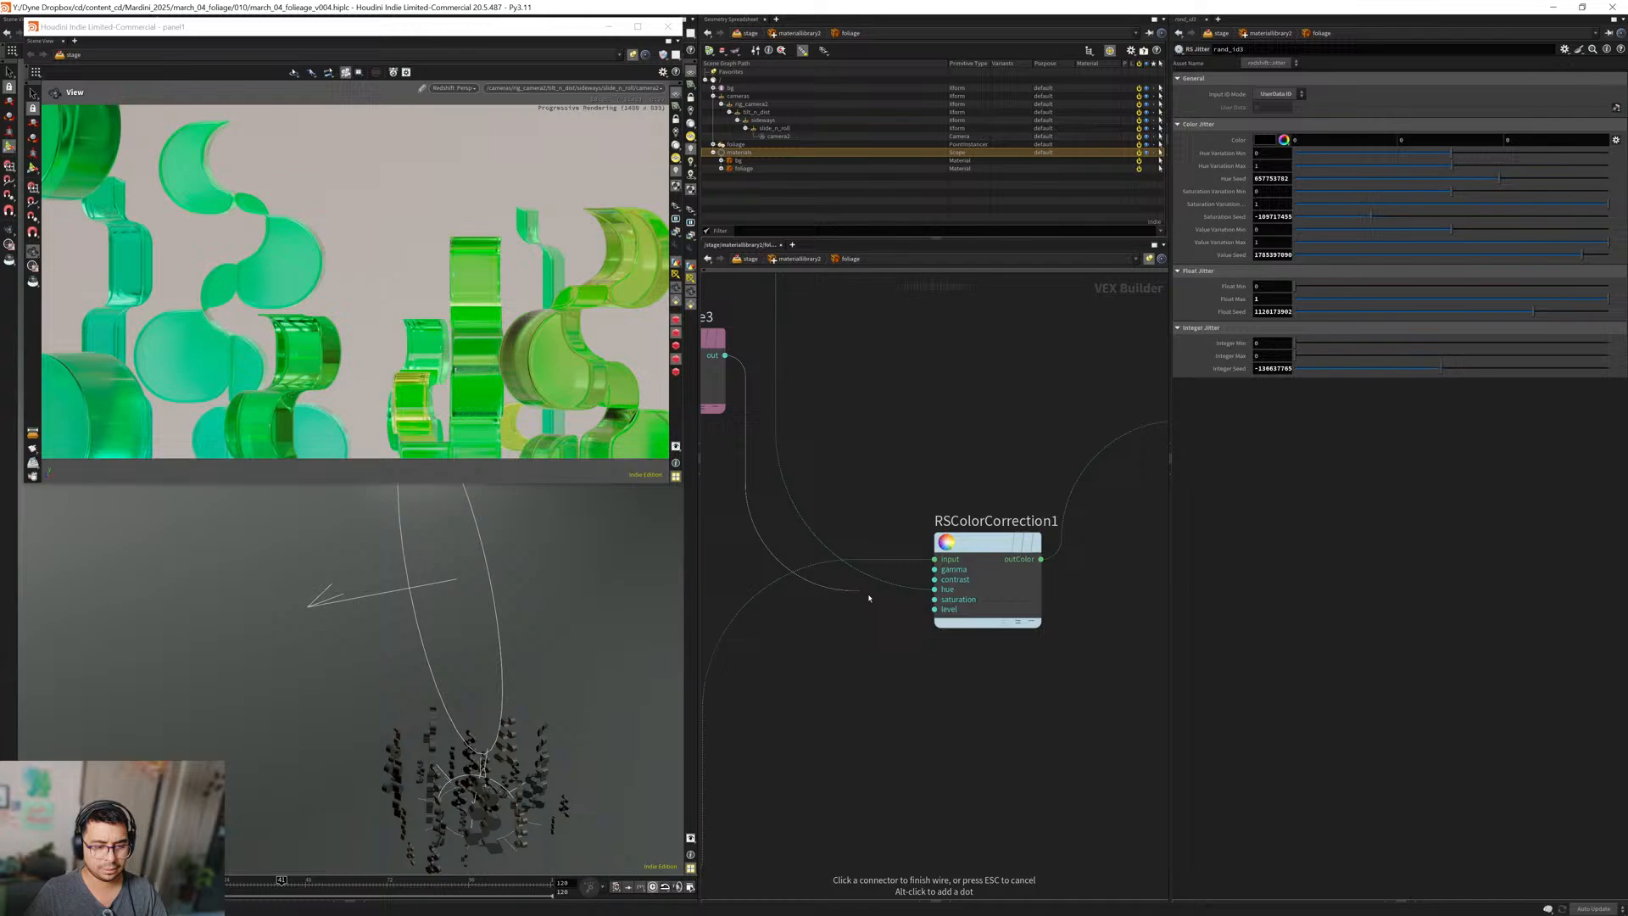
{"action": "left_click", "coordinate": [941, 599]}
{"action": "scroll", "coordinate": [905, 672], "scroll_direction": "down", "scroll_amount": 2}
{"action": "middle_click_drag", "start_coordinate": [904, 672], "coordinate": [992, 709]}
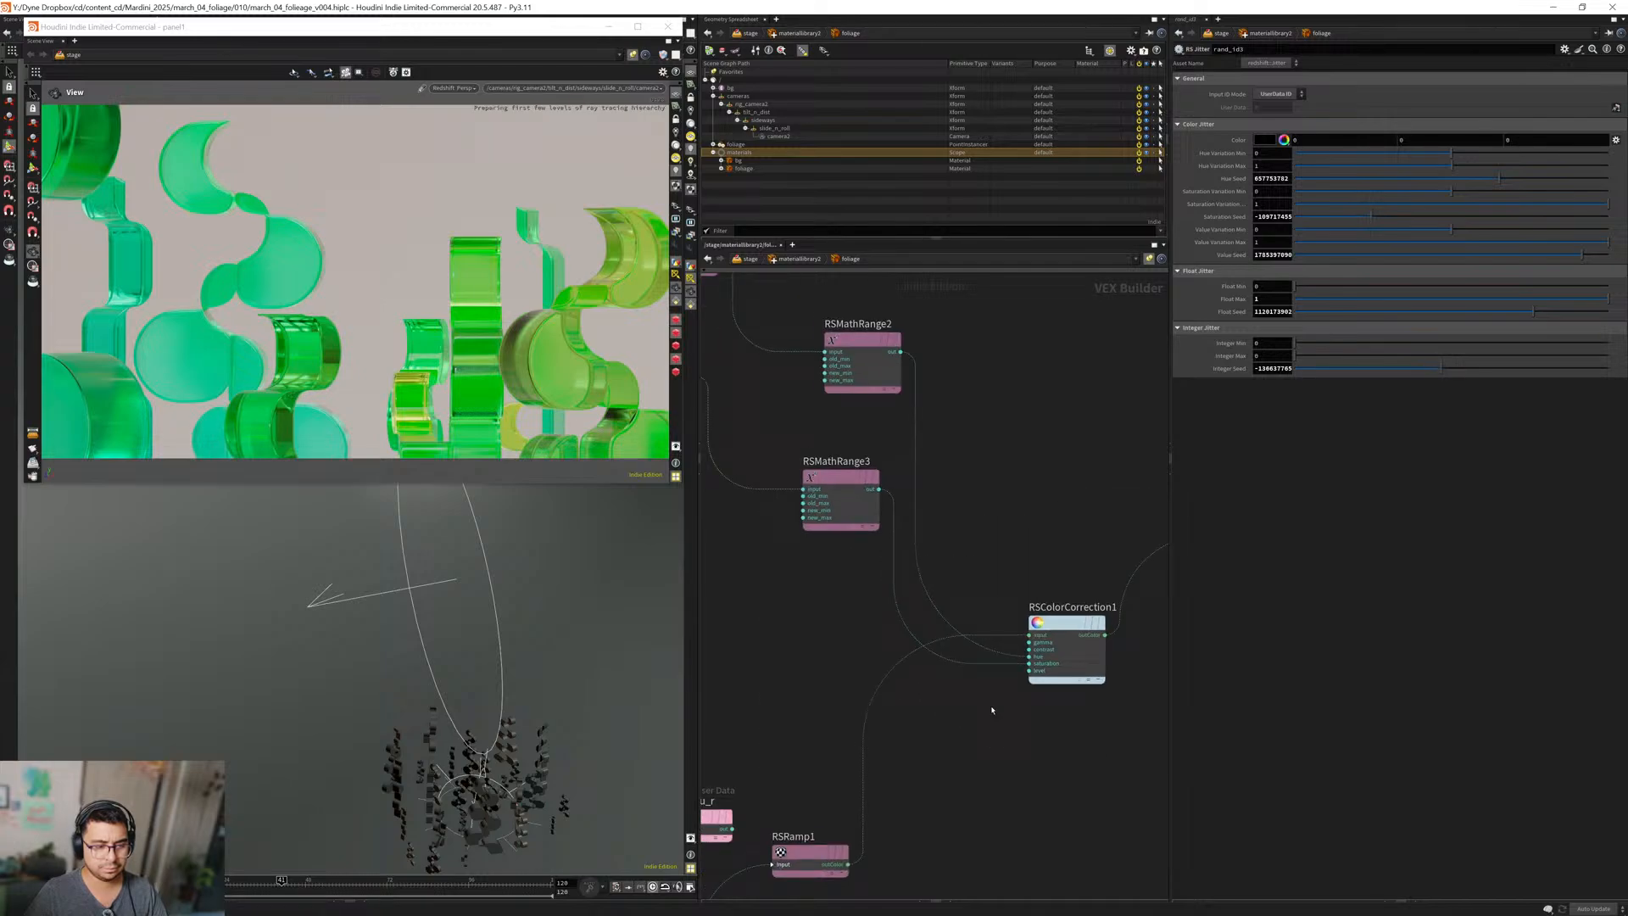
Rename RSMathRange3 as rand_saturation.
{"action": "double_click", "coordinate": [838, 461]}
{"action": "type", "text": "SAT"}
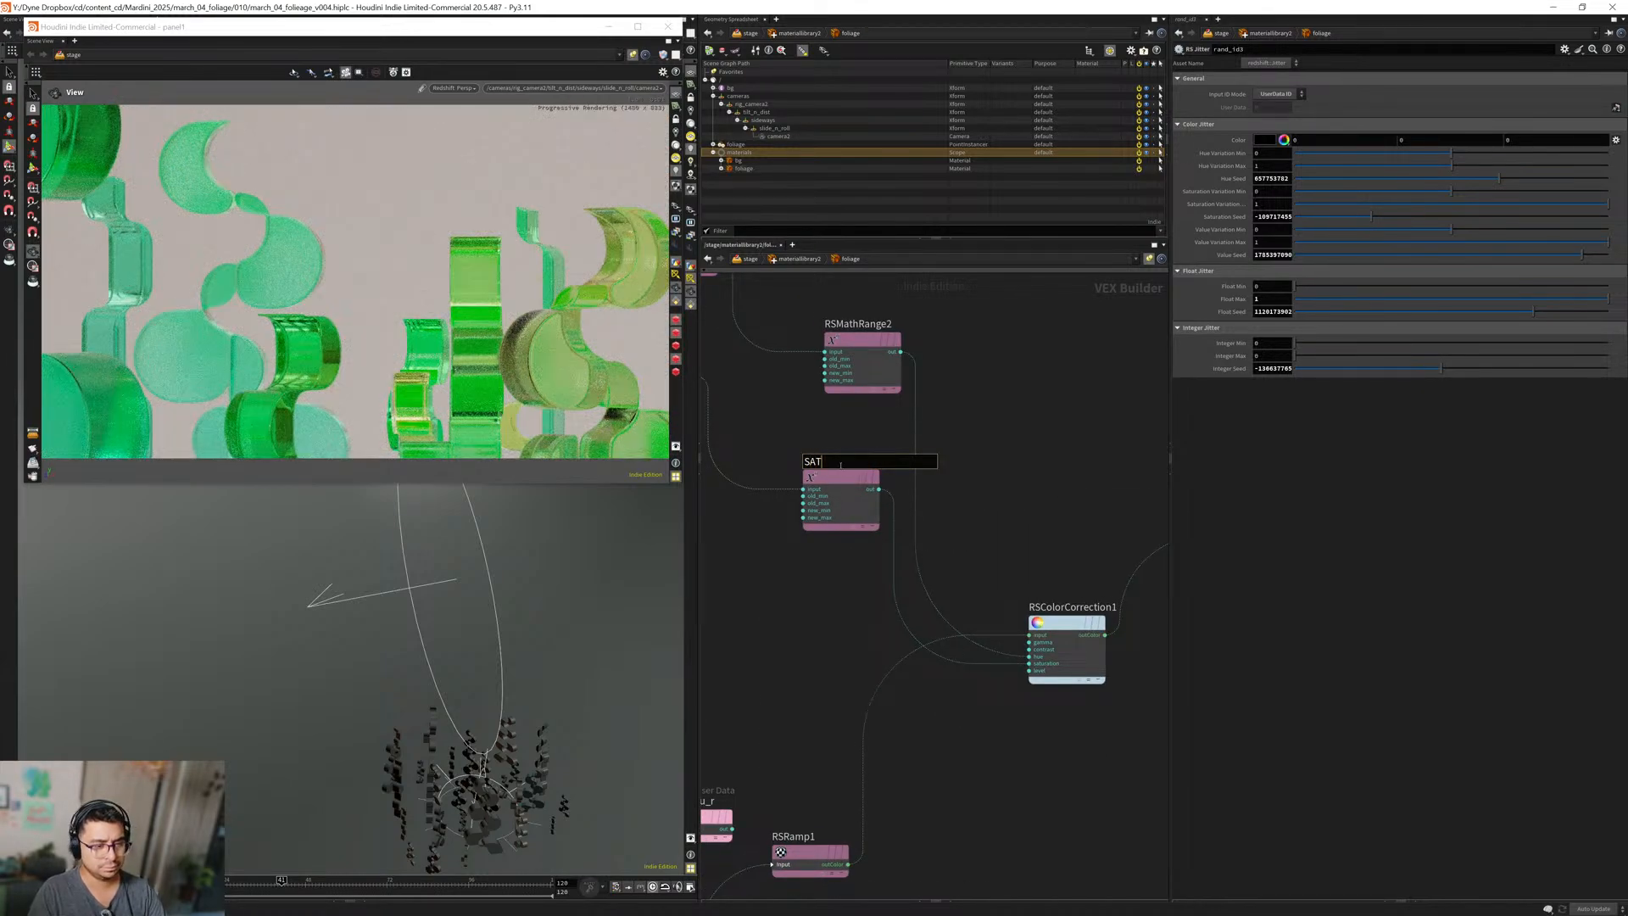
{"action": "type", "text": "_"}
{"action": "key", "text": "ctrl+a"}
{"action": "type", "text": "rand_satur"}
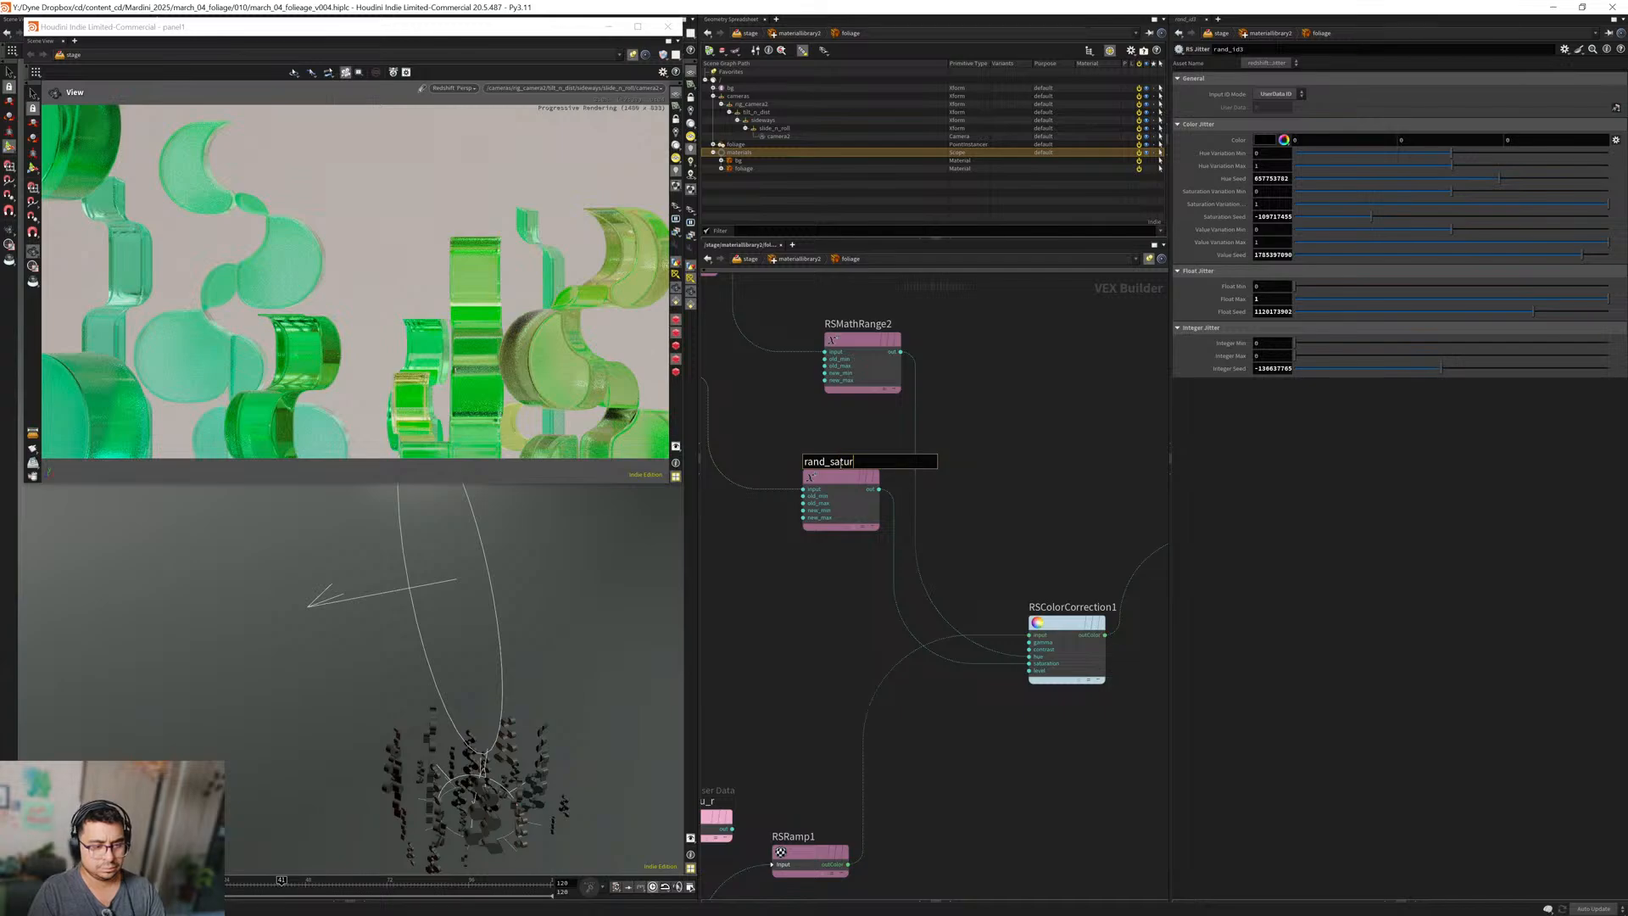
{"action": "type", "text": "ation"}
{"action": "key", "text": "Return"}
Rename RSMathRange2 as rand_hue.
{"action": "double_click", "coordinate": [847, 324]}
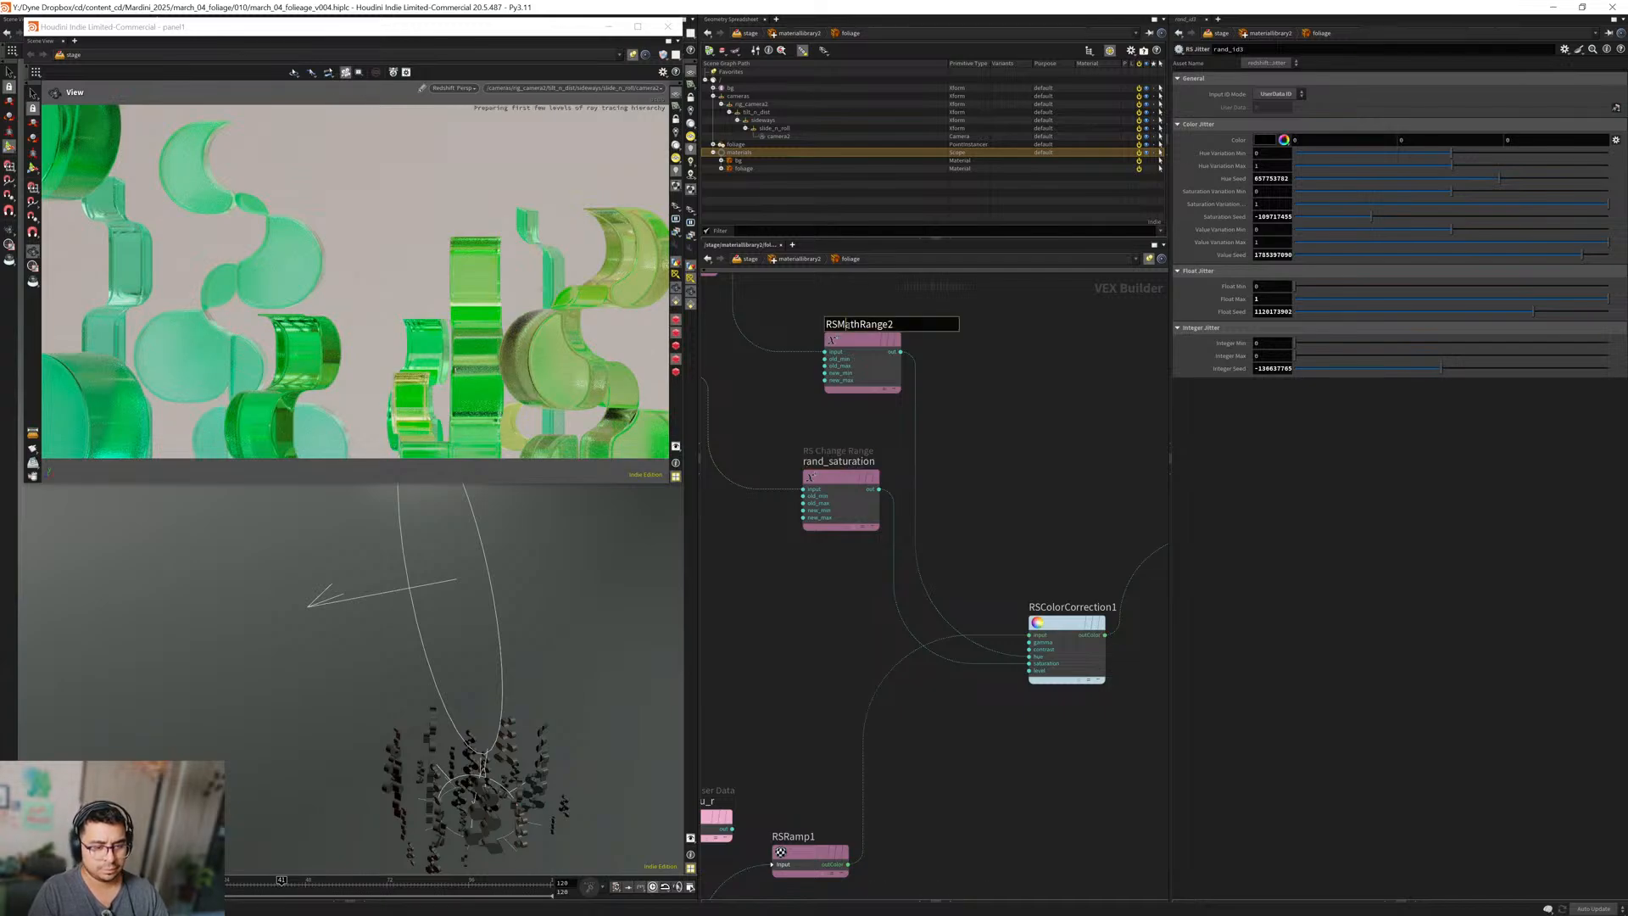
{"action": "key", "text": "ctrl+a"}
{"action": "type", "text": "rand_hue"}
{"action": "key", "text": "Return"}
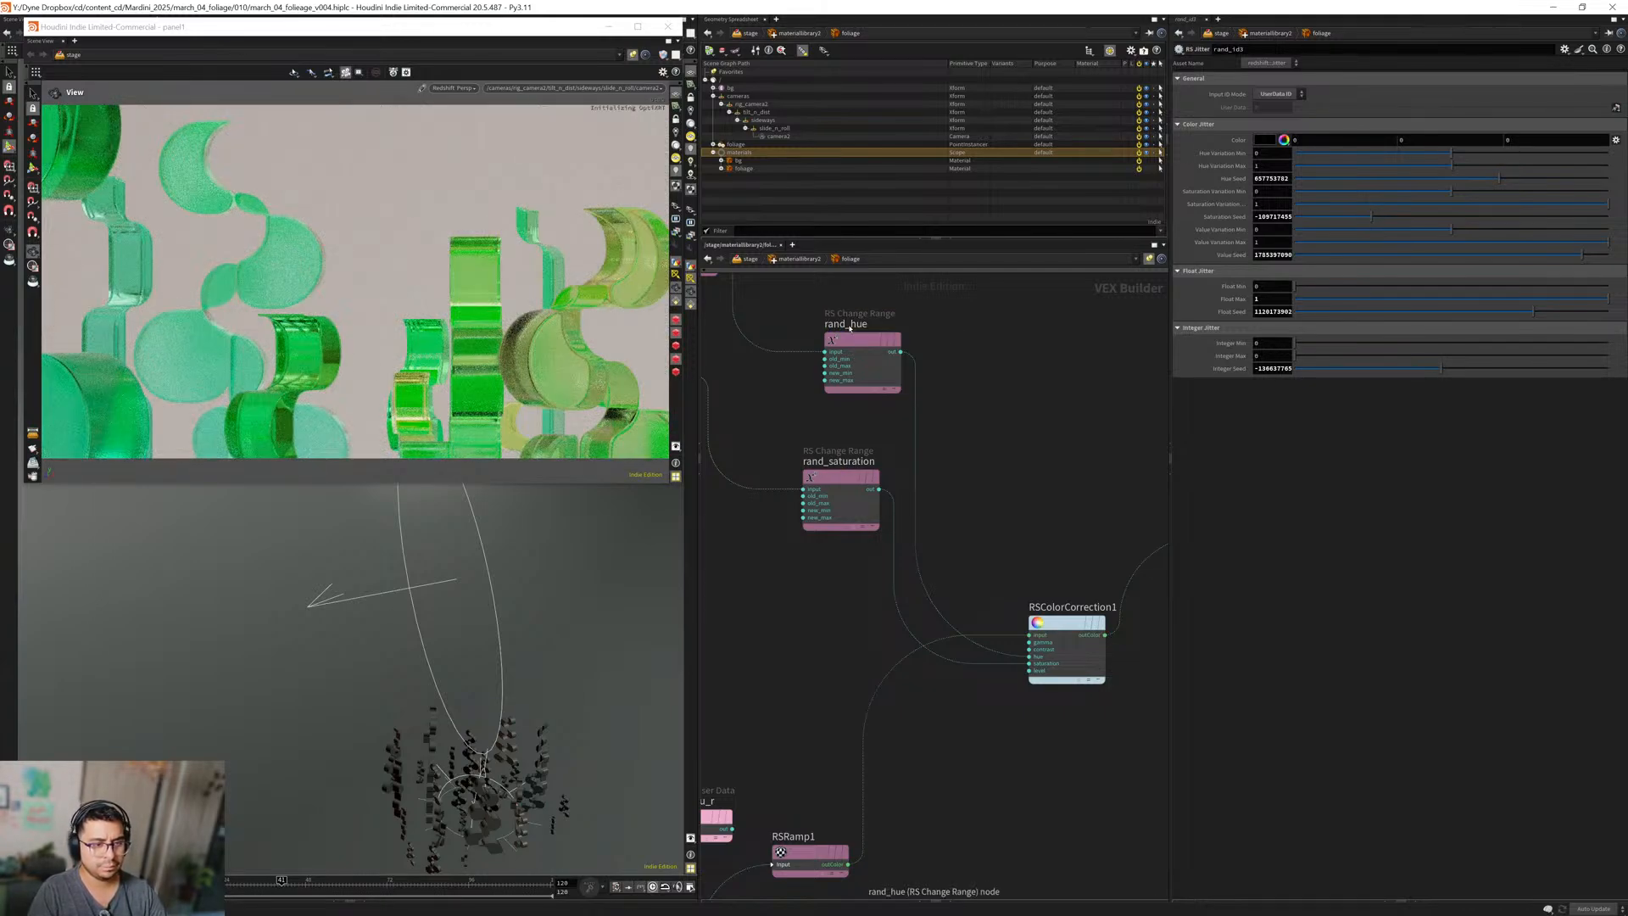
Align get_id2, the two jitter nodes, rand_hue and rand_saturation into two parallel rows.
{"action": "scroll", "coordinate": [988, 472], "scroll_direction": "down", "scroll_amount": 2}
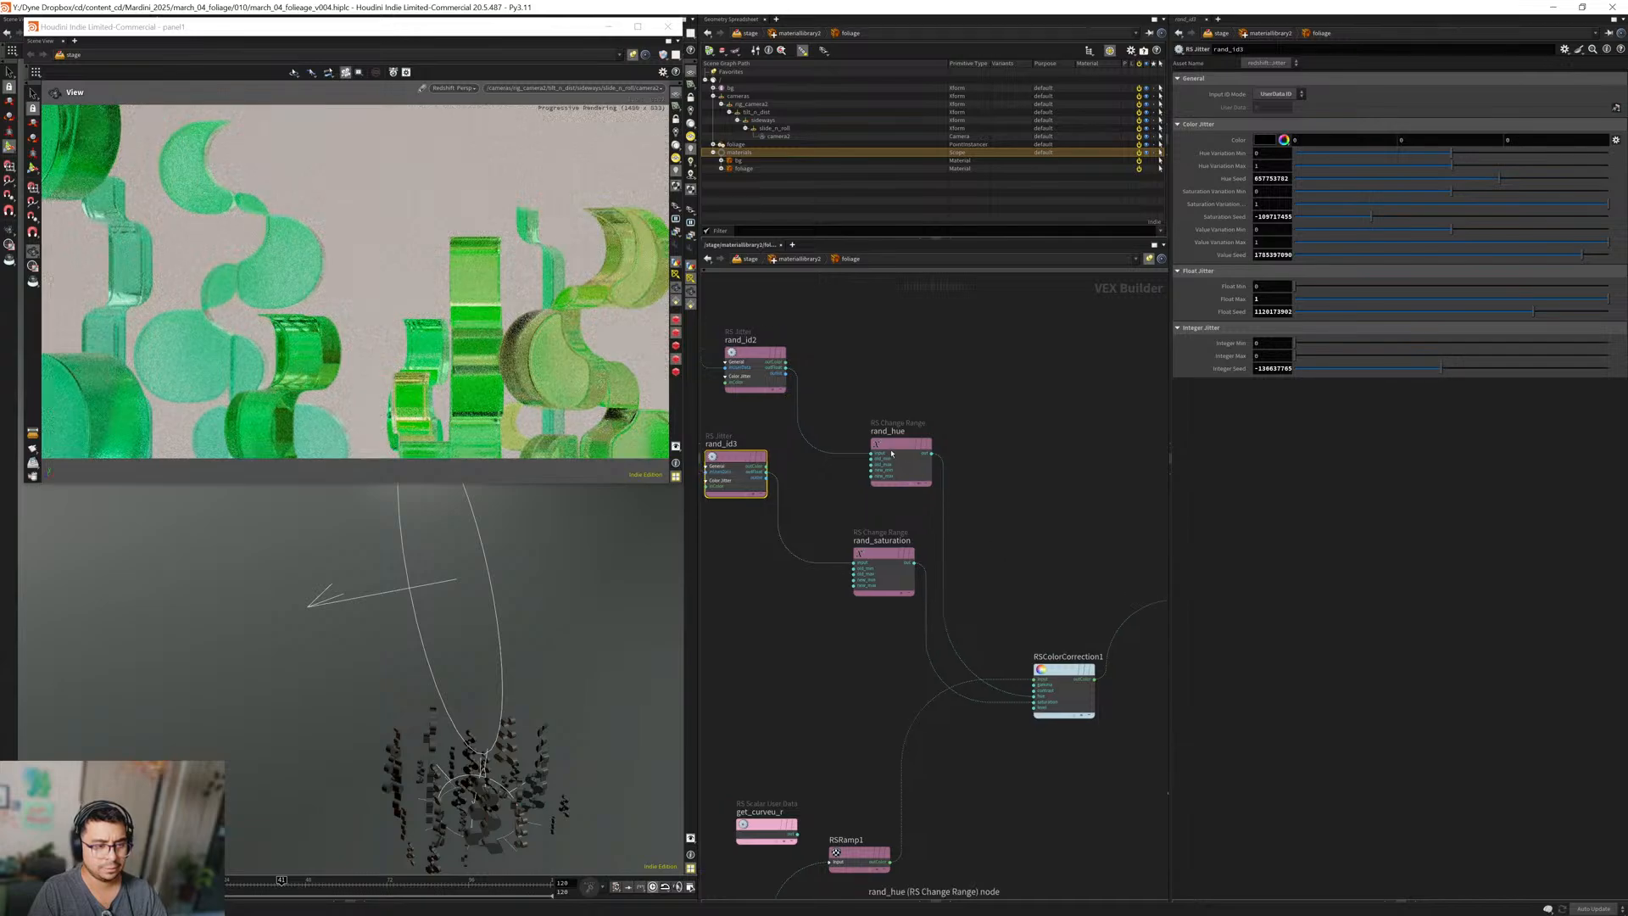
{"action": "left_click_drag", "start_coordinate": [891, 454], "coordinate": [860, 362]}
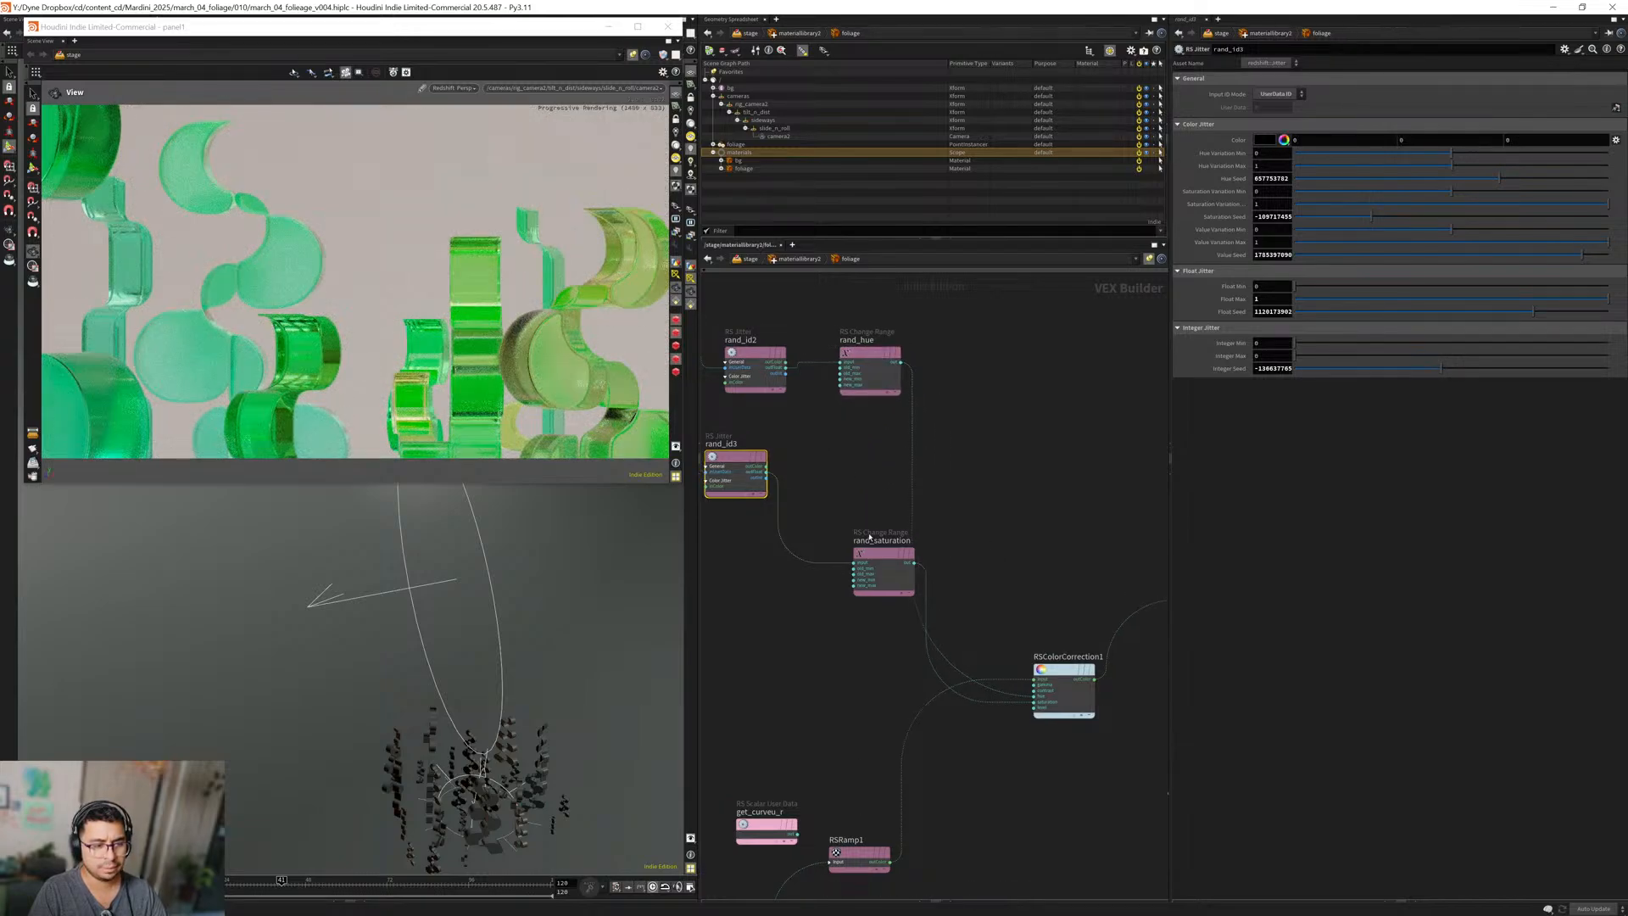
{"action": "left_click_drag", "start_coordinate": [869, 537], "coordinate": [855, 440]}
{"action": "middle_click_drag", "start_coordinate": [751, 460], "coordinate": [884, 490]}
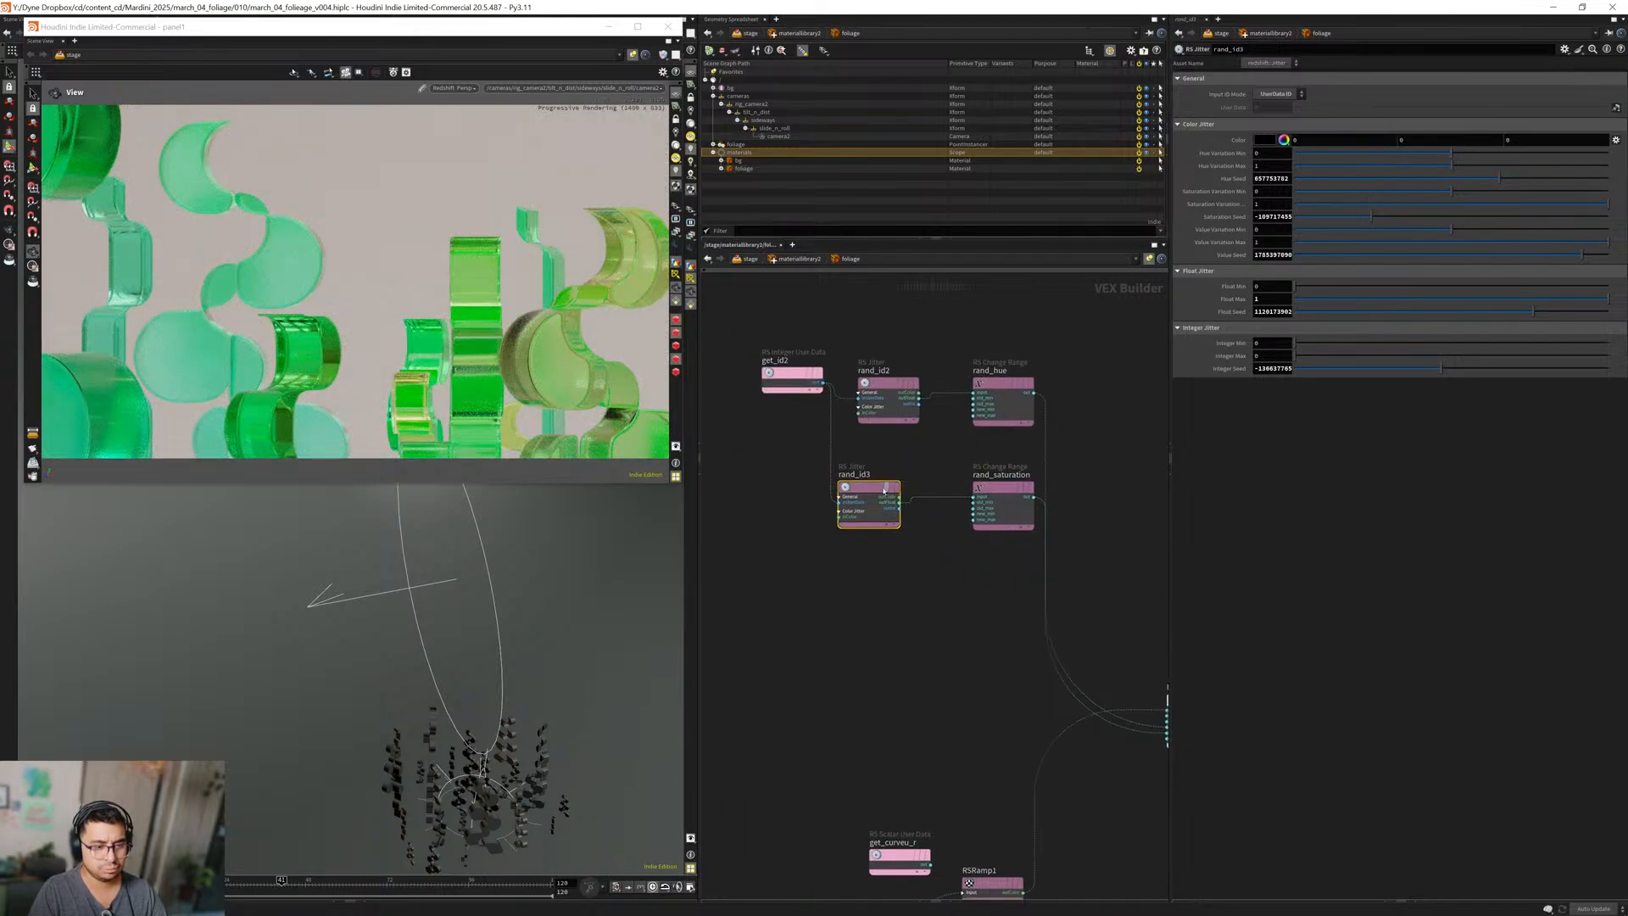
{"action": "left_click_drag", "start_coordinate": [885, 490], "coordinate": [904, 490]}
{"action": "left_click_drag", "start_coordinate": [791, 380], "coordinate": [785, 392]}
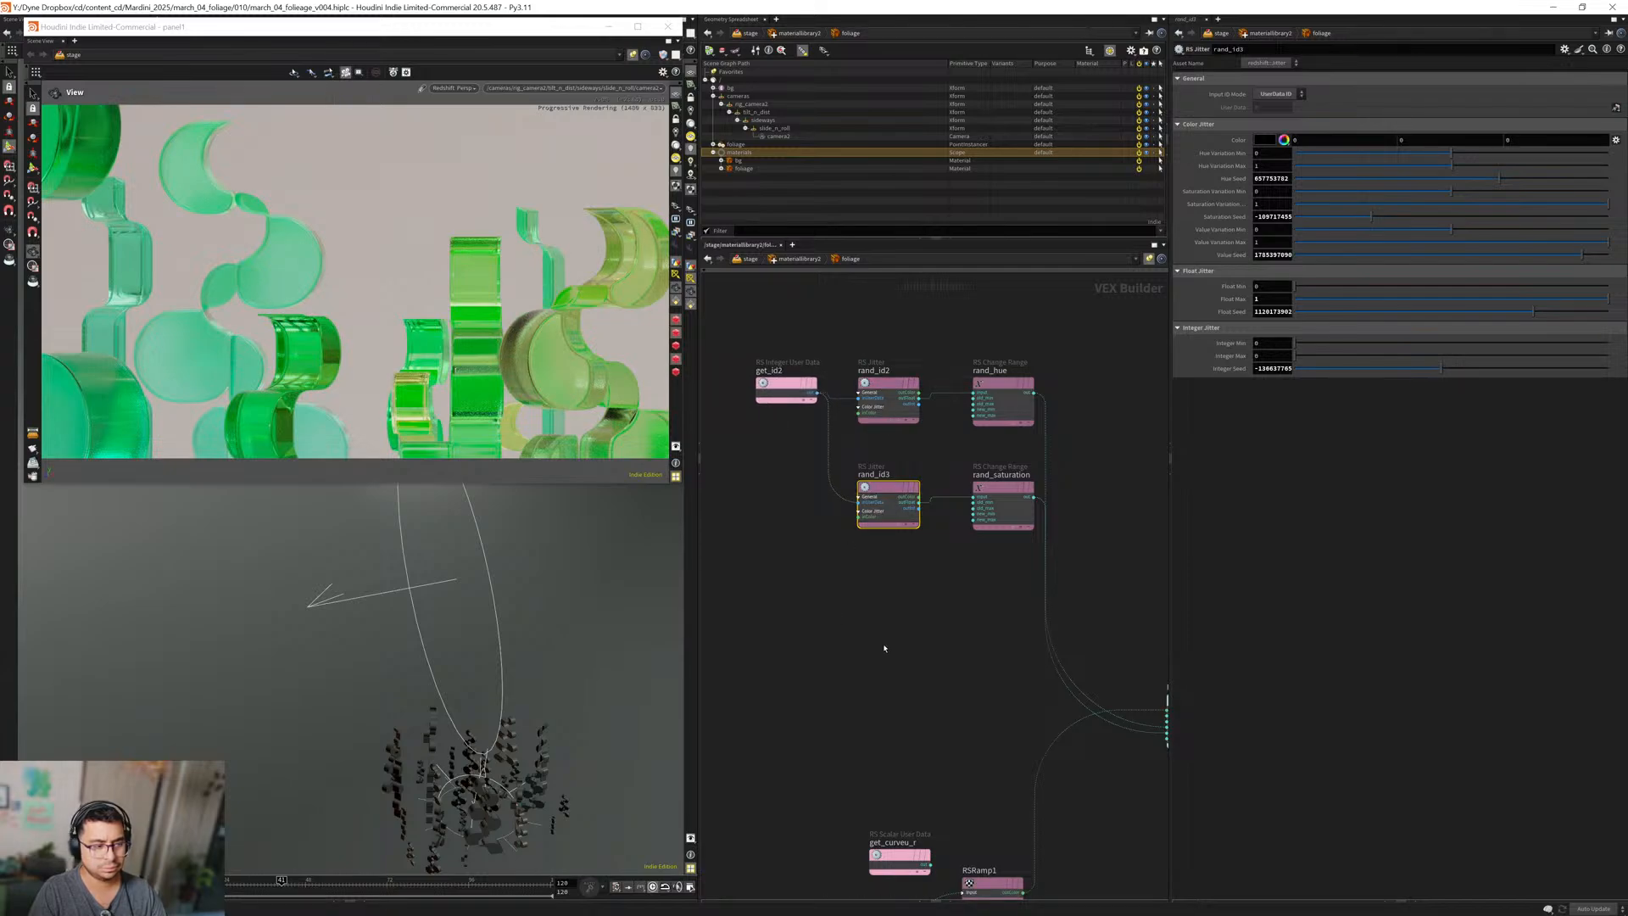
Move RSRamp1 so it lines up directly above RSMathRange1.
{"action": "scroll", "coordinate": [902, 695], "scroll_direction": "down", "scroll_amount": 1}
{"action": "middle_click_drag", "start_coordinate": [902, 695], "coordinate": [808, 578]}
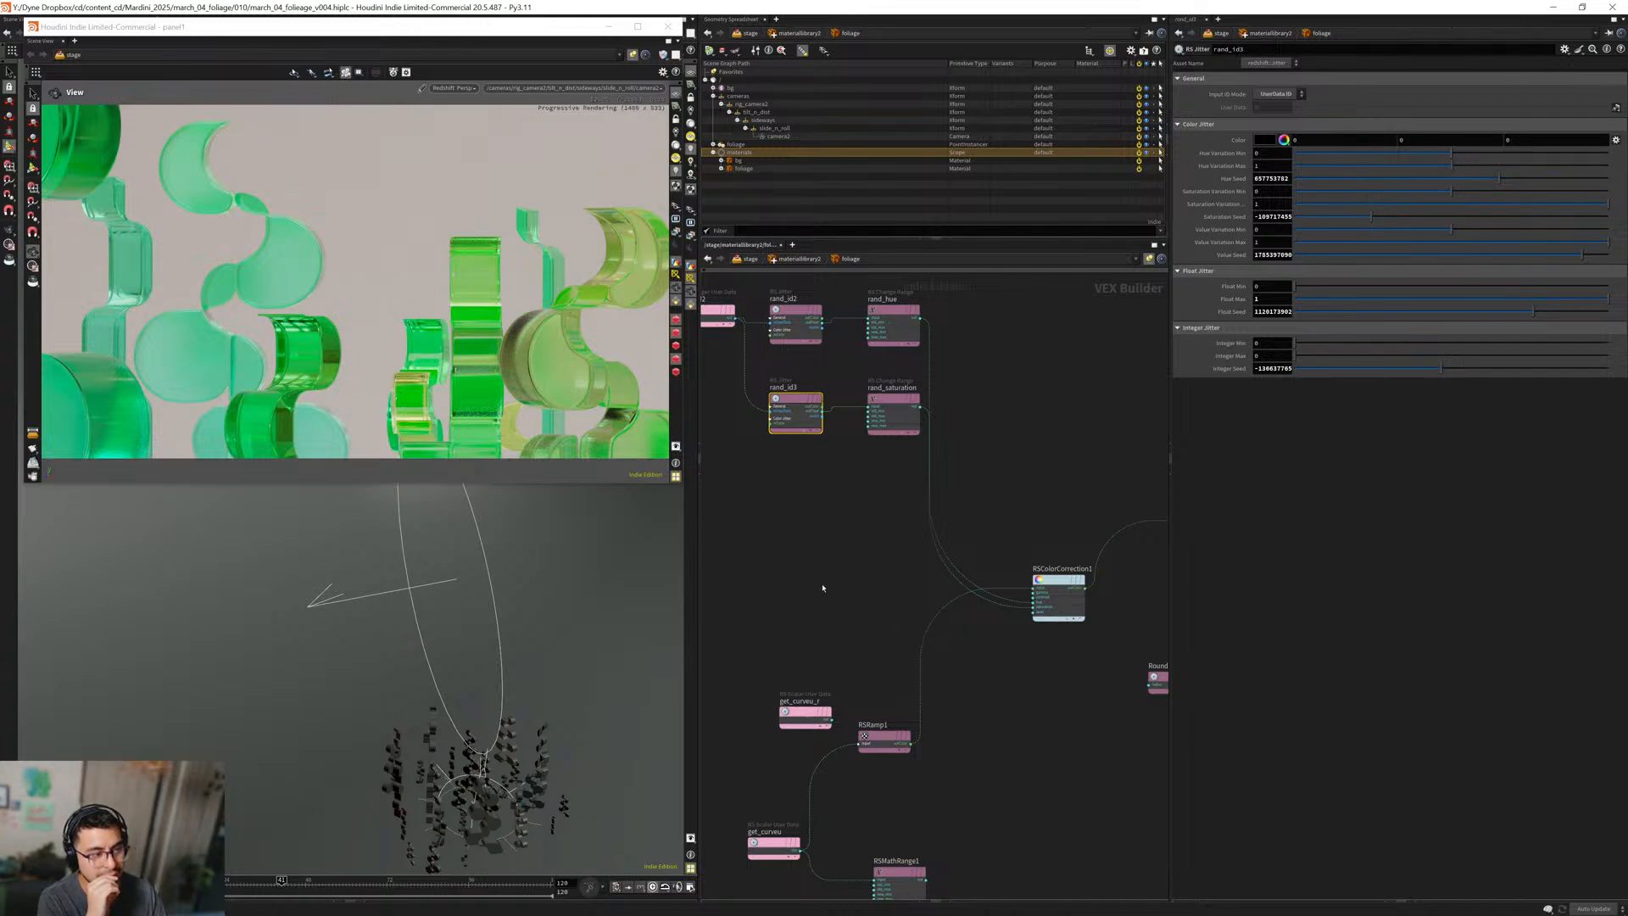
{"action": "middle_click_drag", "start_coordinate": [822, 587], "coordinate": [848, 459]}
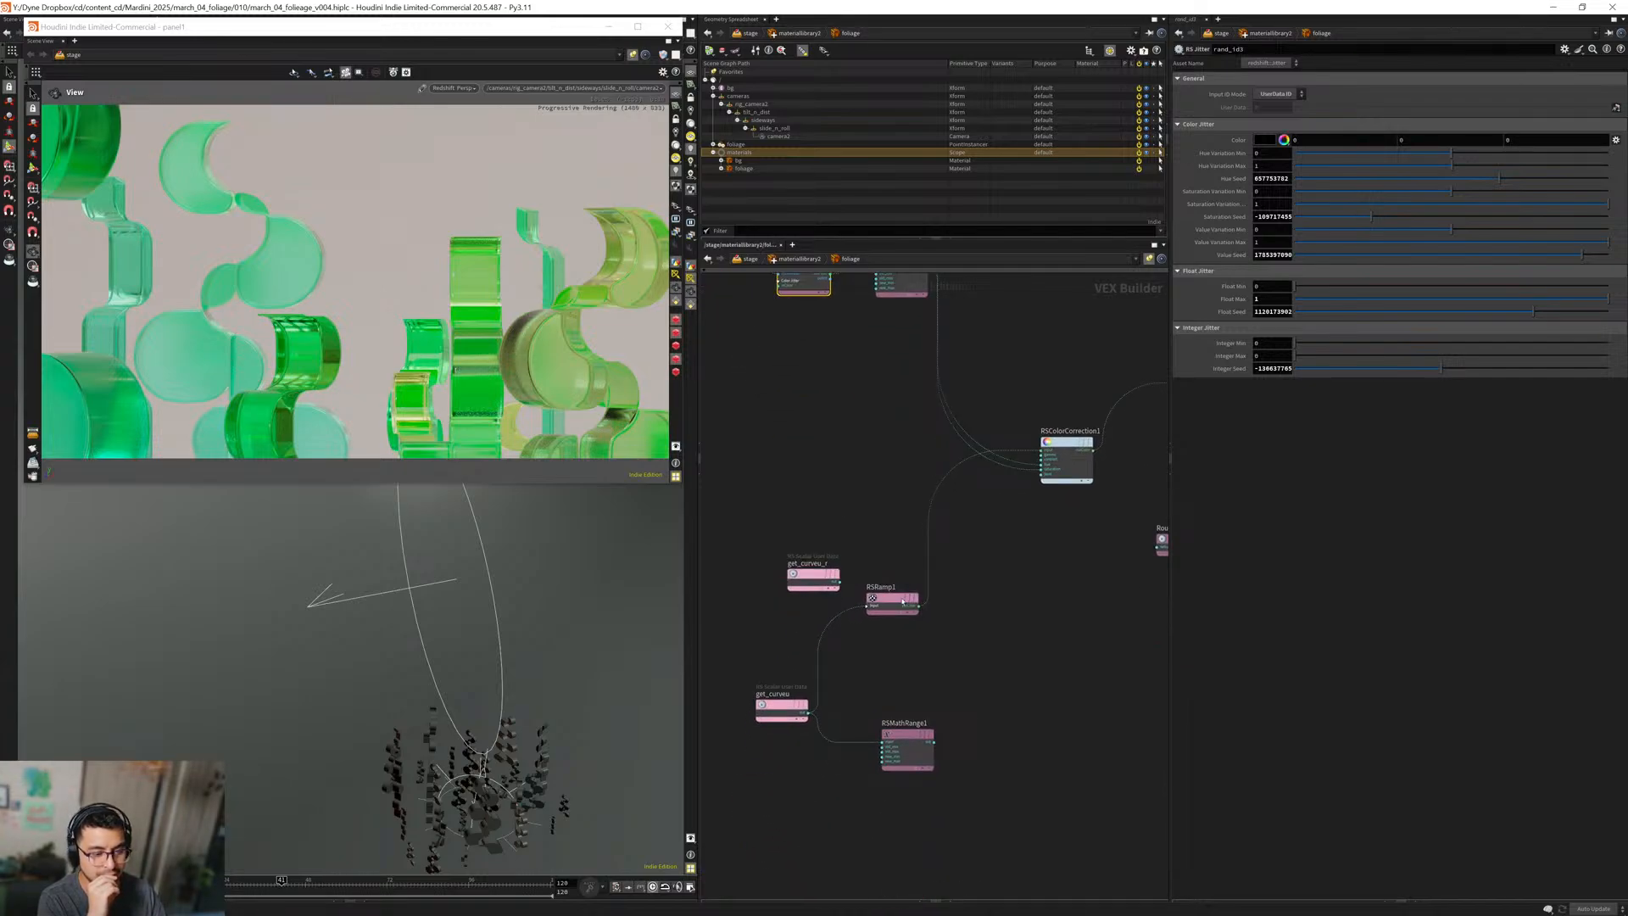
{"action": "left_click_drag", "start_coordinate": [902, 600], "coordinate": [912, 623]}
{"action": "middle_click_drag", "start_coordinate": [895, 673], "coordinate": [905, 633]}
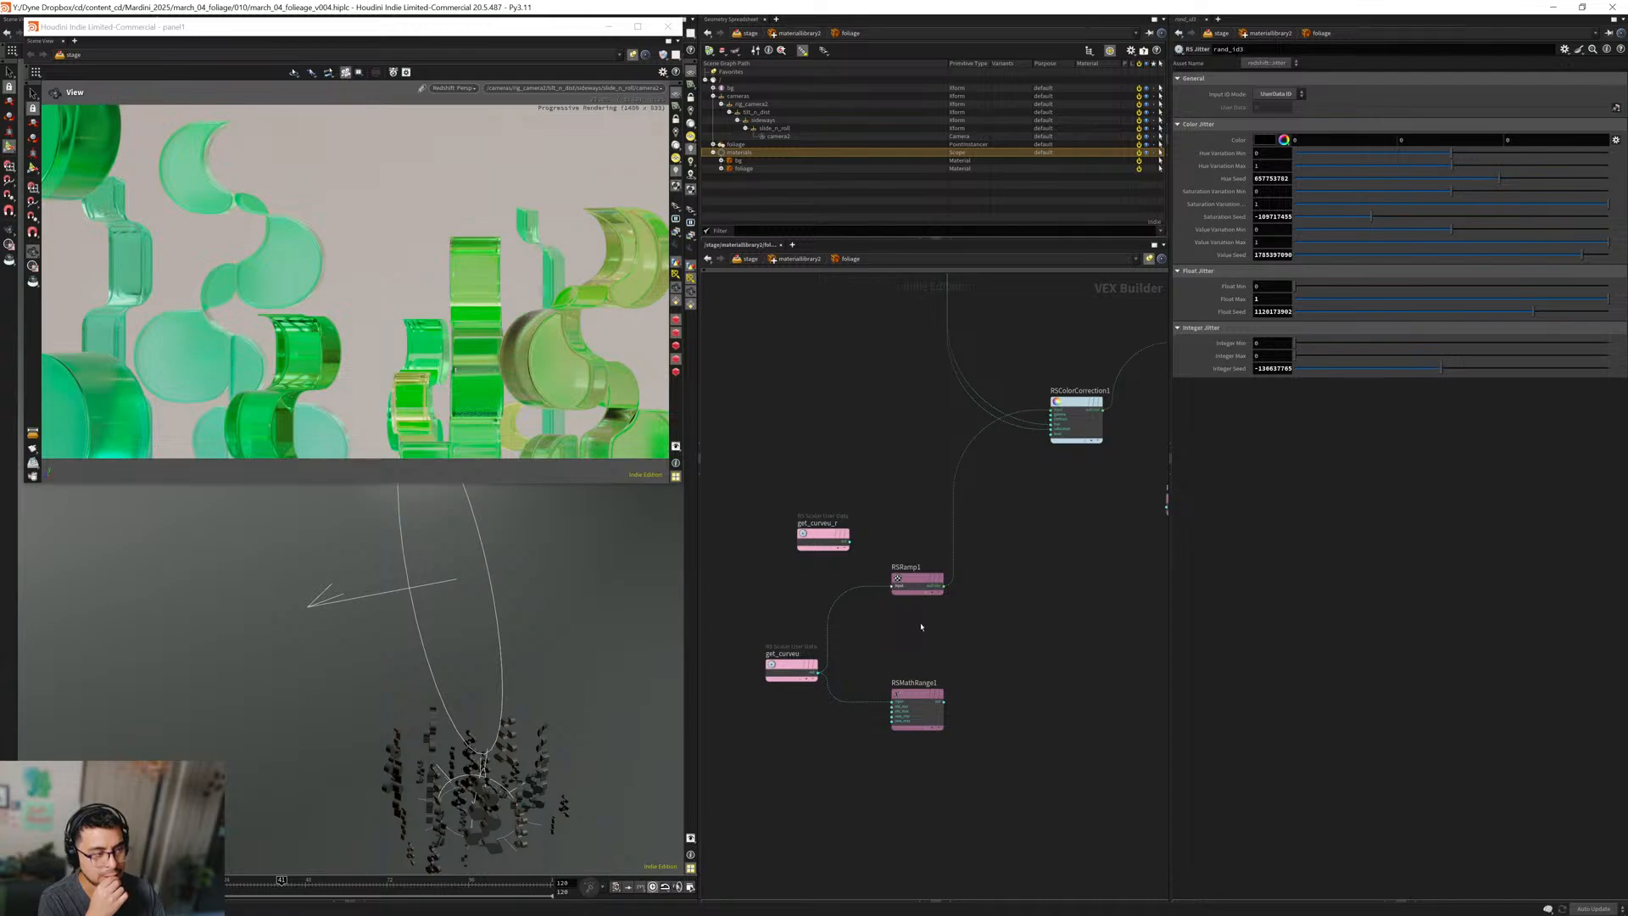
Change rand_id3's Float Seed to a much lower, negative value for a different saturation variation.
{"action": "middle_click_drag", "start_coordinate": [997, 552], "coordinate": [971, 598]}
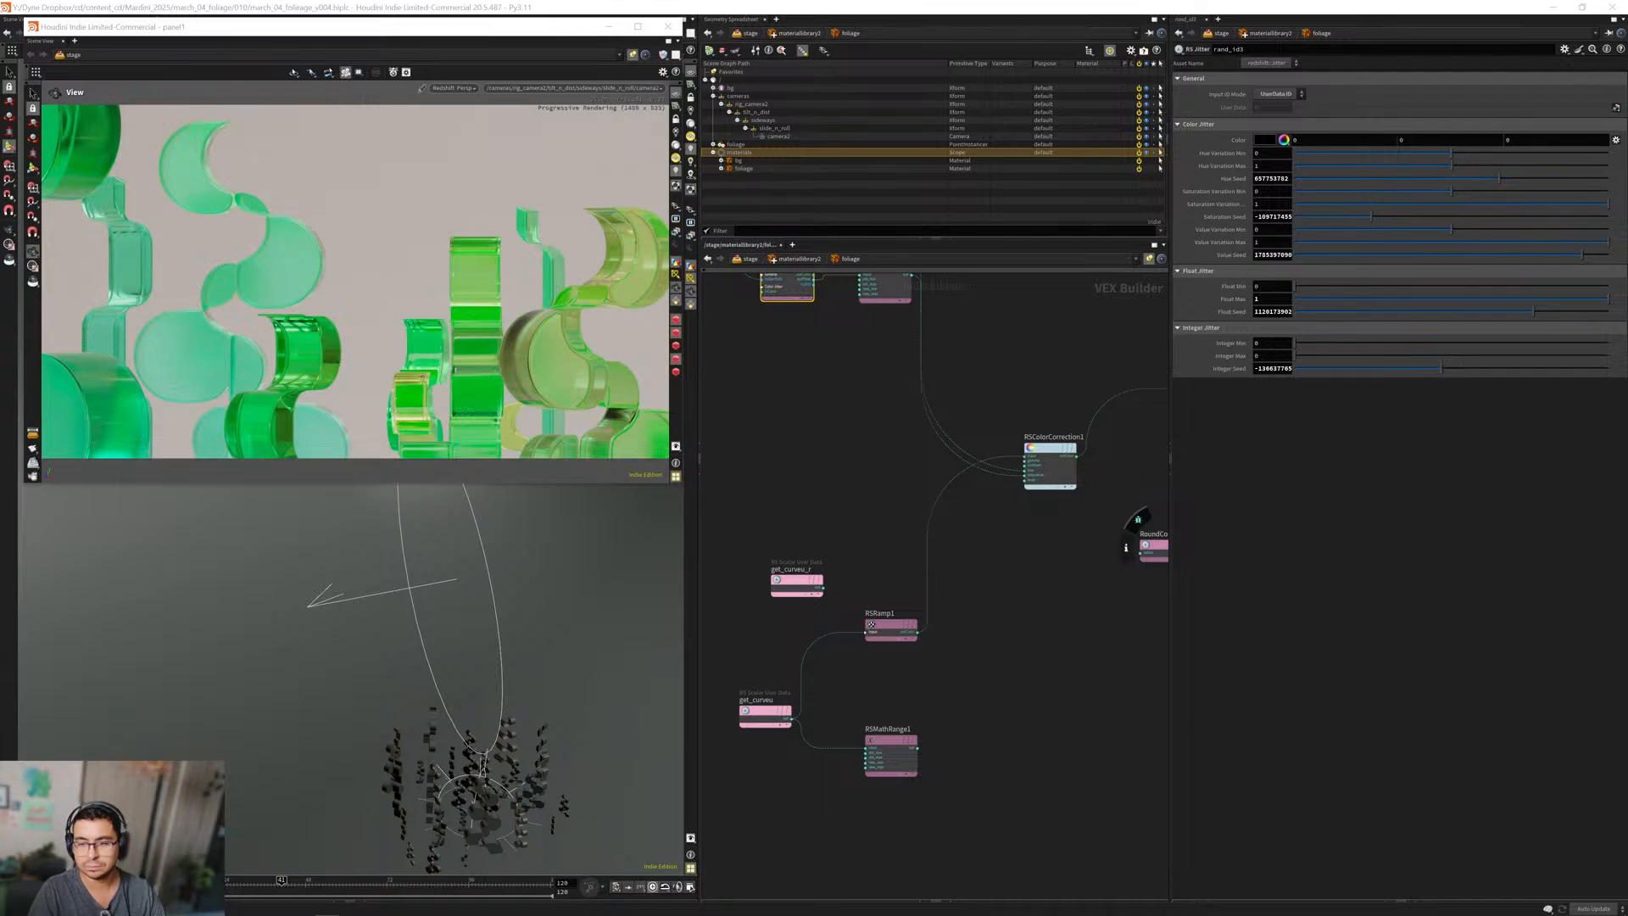
{"action": "middle_click_drag", "start_coordinate": [847, 472], "coordinate": [904, 587]}
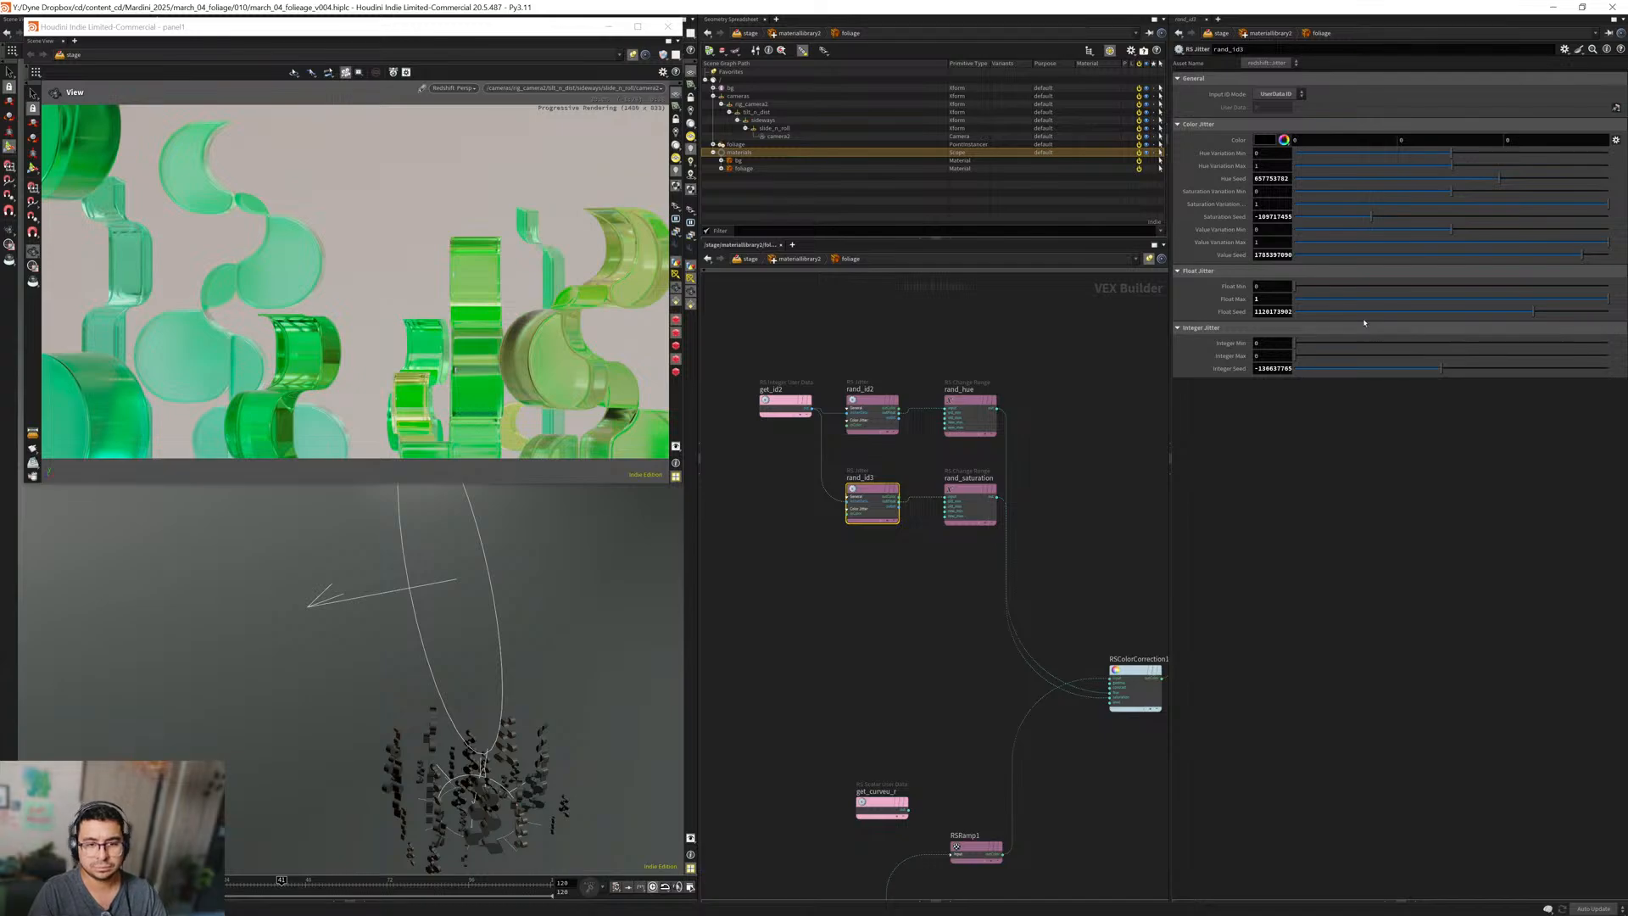
{"action": "left_click", "coordinate": [1334, 313]}
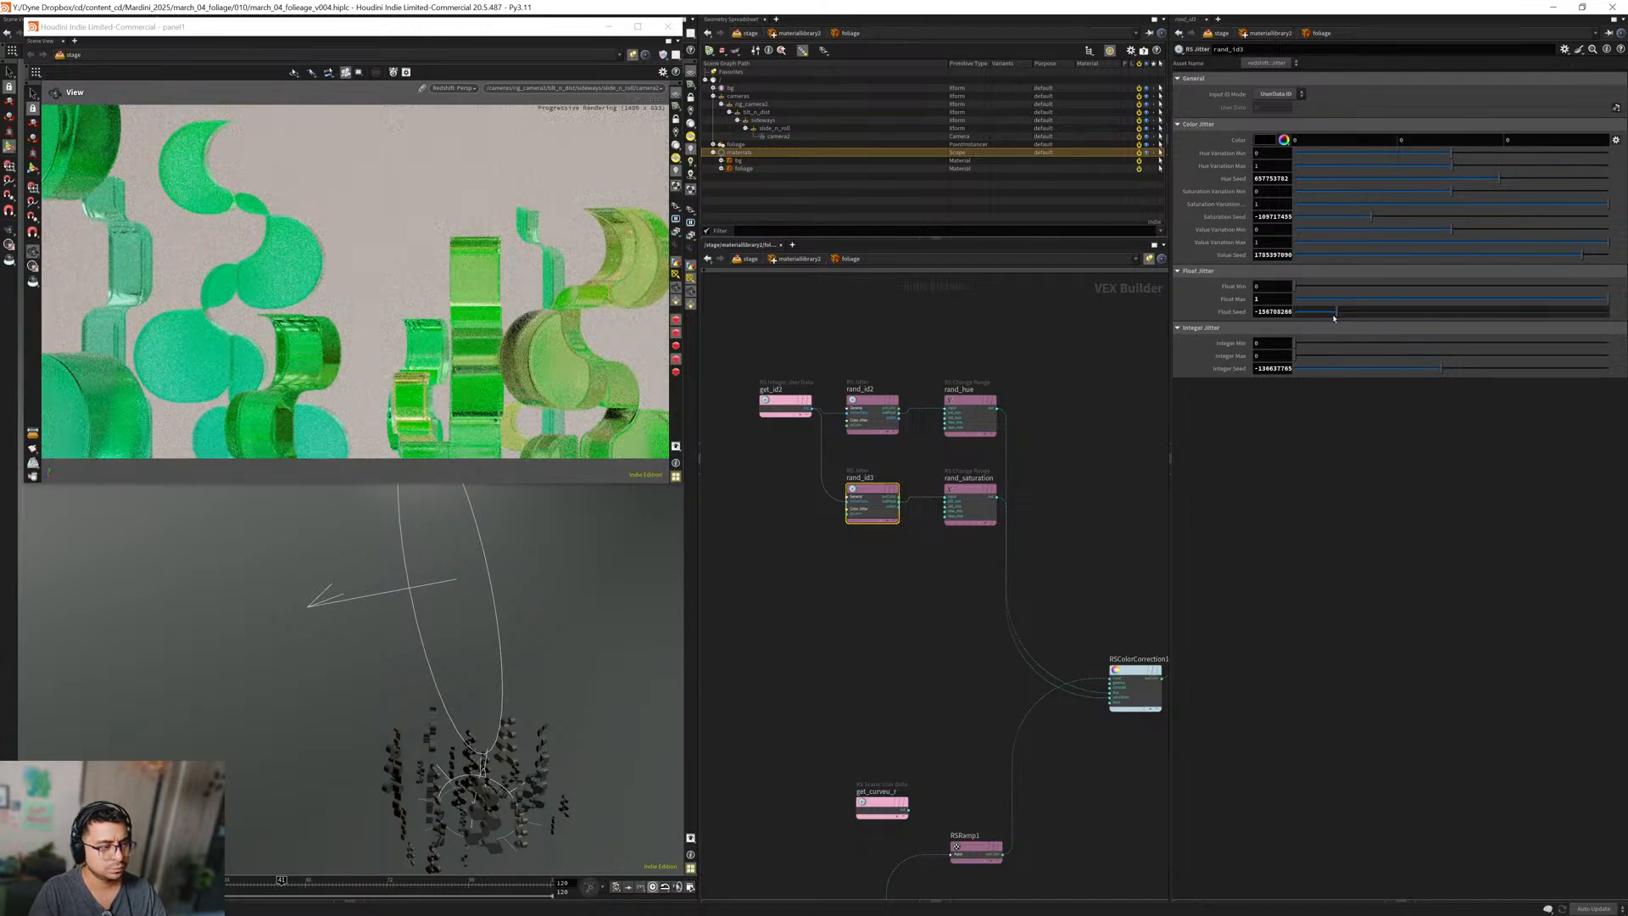
Try a much higher, positive Float Seed on rand_id2 for a different hue variation and undo it.
{"action": "left_click", "coordinate": [870, 423]}
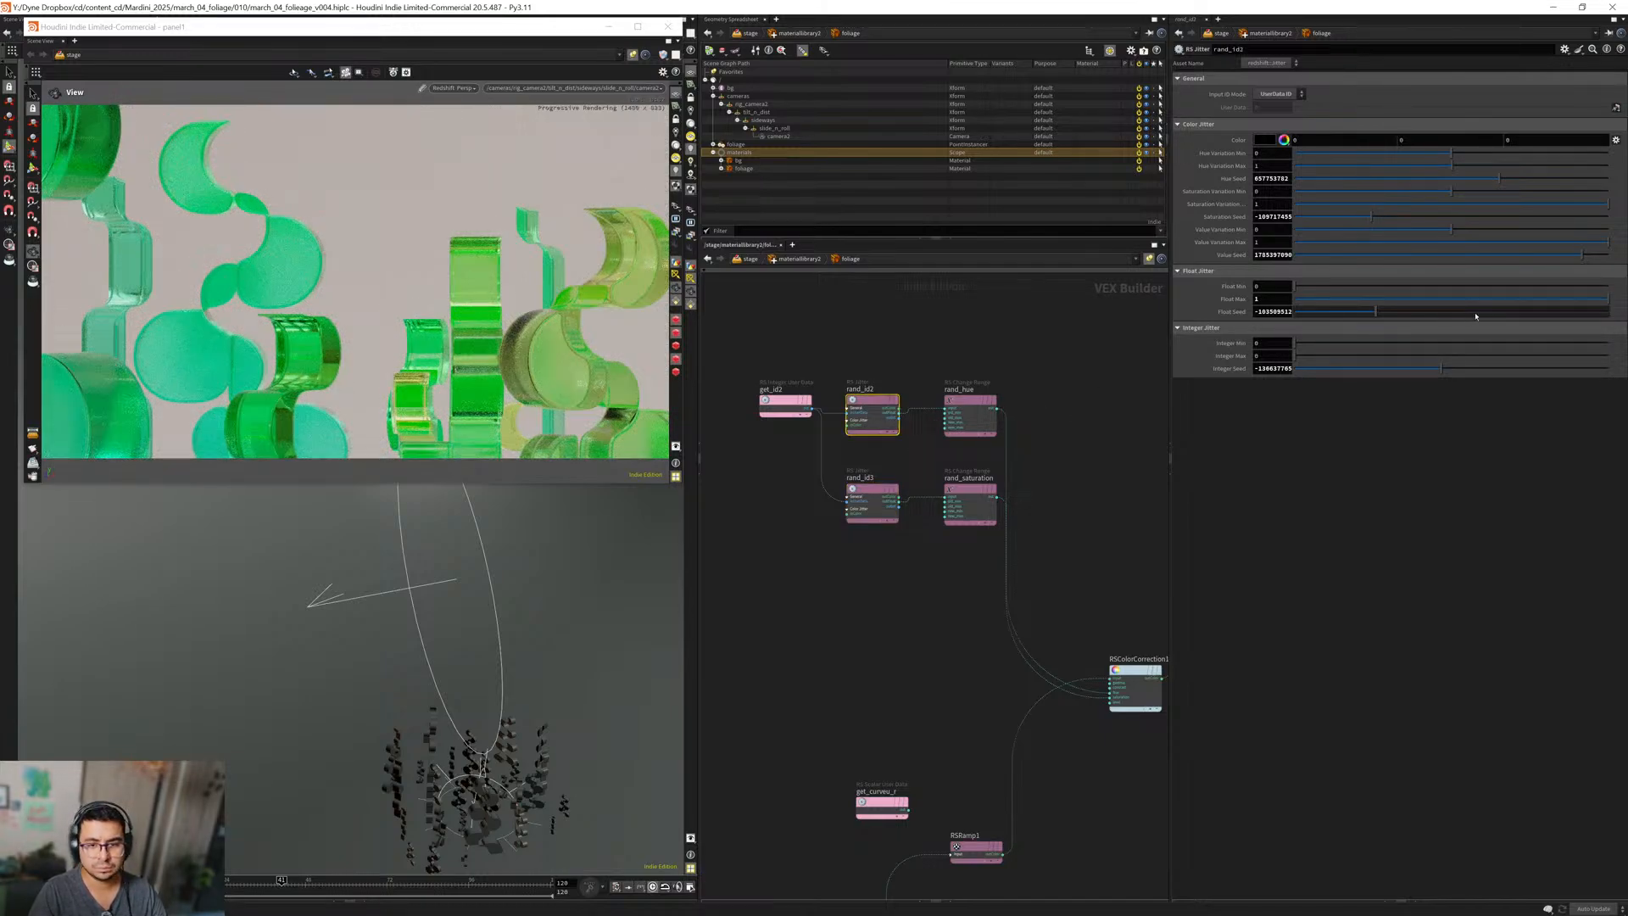
{"action": "left_click", "coordinate": [1507, 312]}
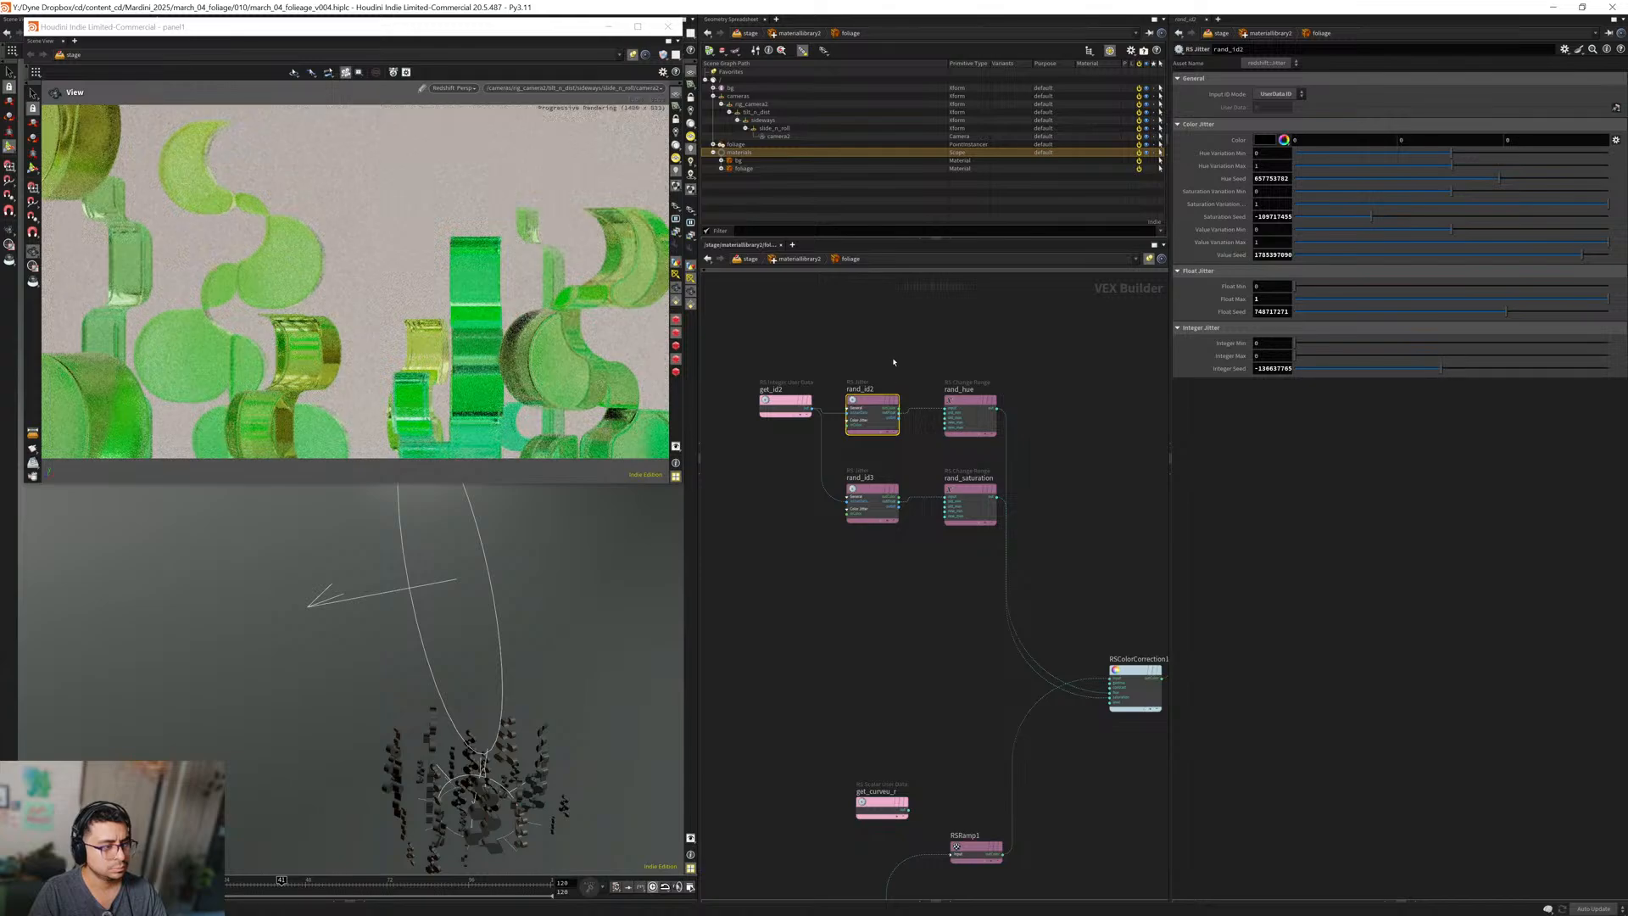
{"action": "middle_click_drag", "start_coordinate": [851, 343], "coordinate": [862, 358]}
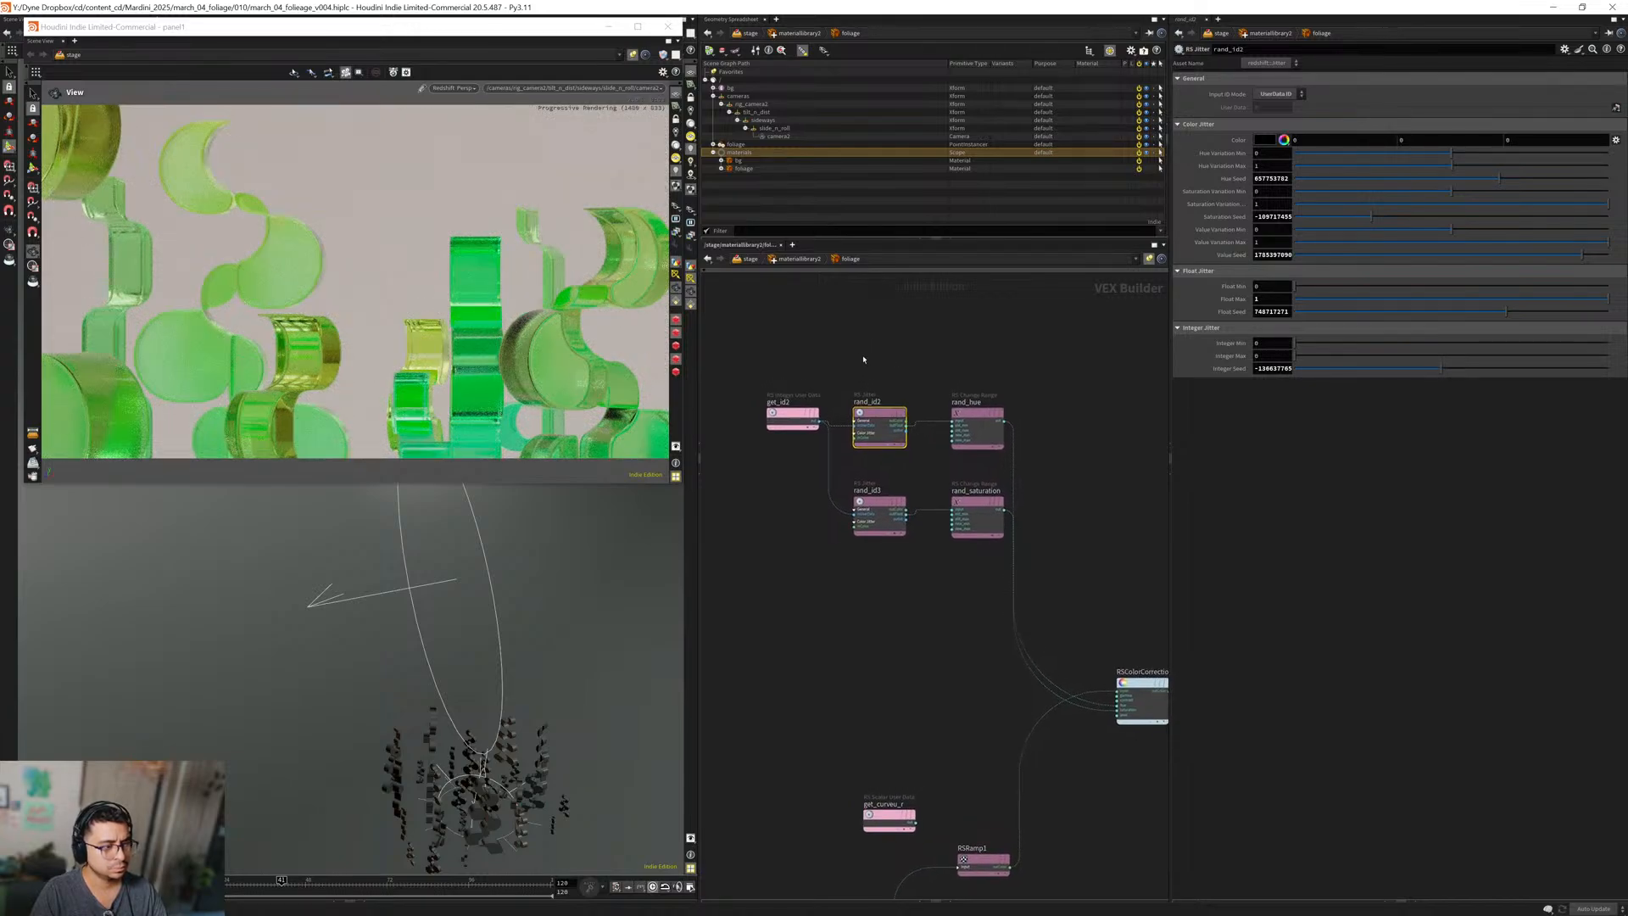
{"action": "key", "text": "ctrl+z"}
Set StandardMaterial1's reflection Roughness to 0.075.
{"action": "middle_click_drag", "start_coordinate": [857, 663], "coordinate": [782, 525]}
{"action": "middle_click_drag", "start_coordinate": [902, 530], "coordinate": [759, 534]}
{"action": "middle_click_drag", "start_coordinate": [907, 476], "coordinate": [778, 519]}
{"action": "left_click", "coordinate": [1044, 508]}
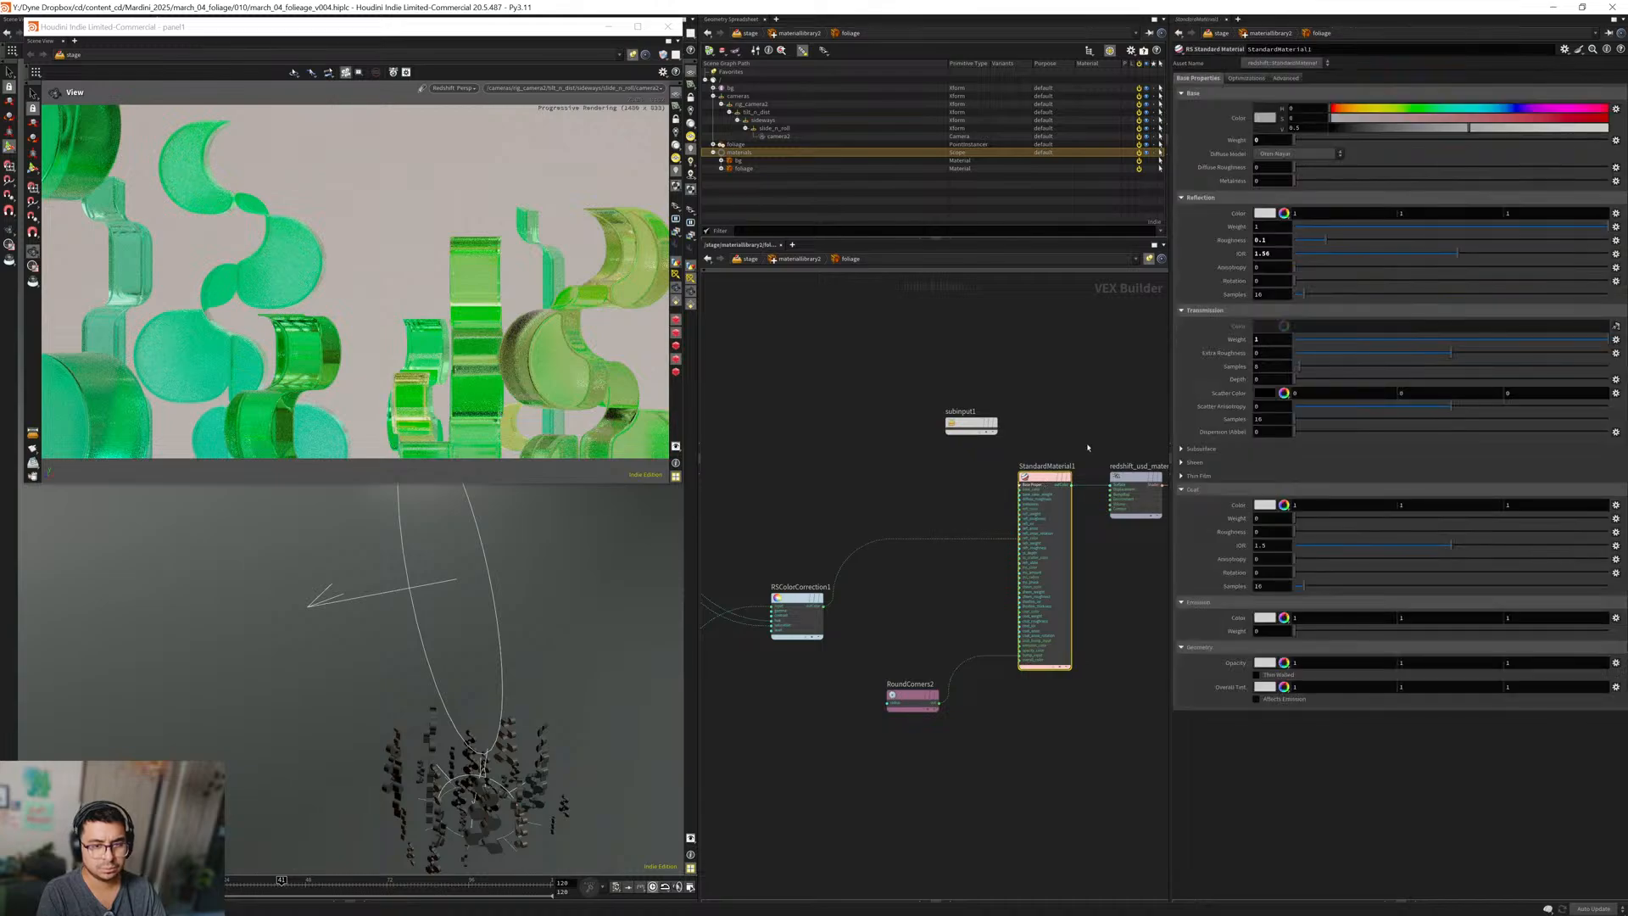
{"action": "key", "text": "BackSpace"}
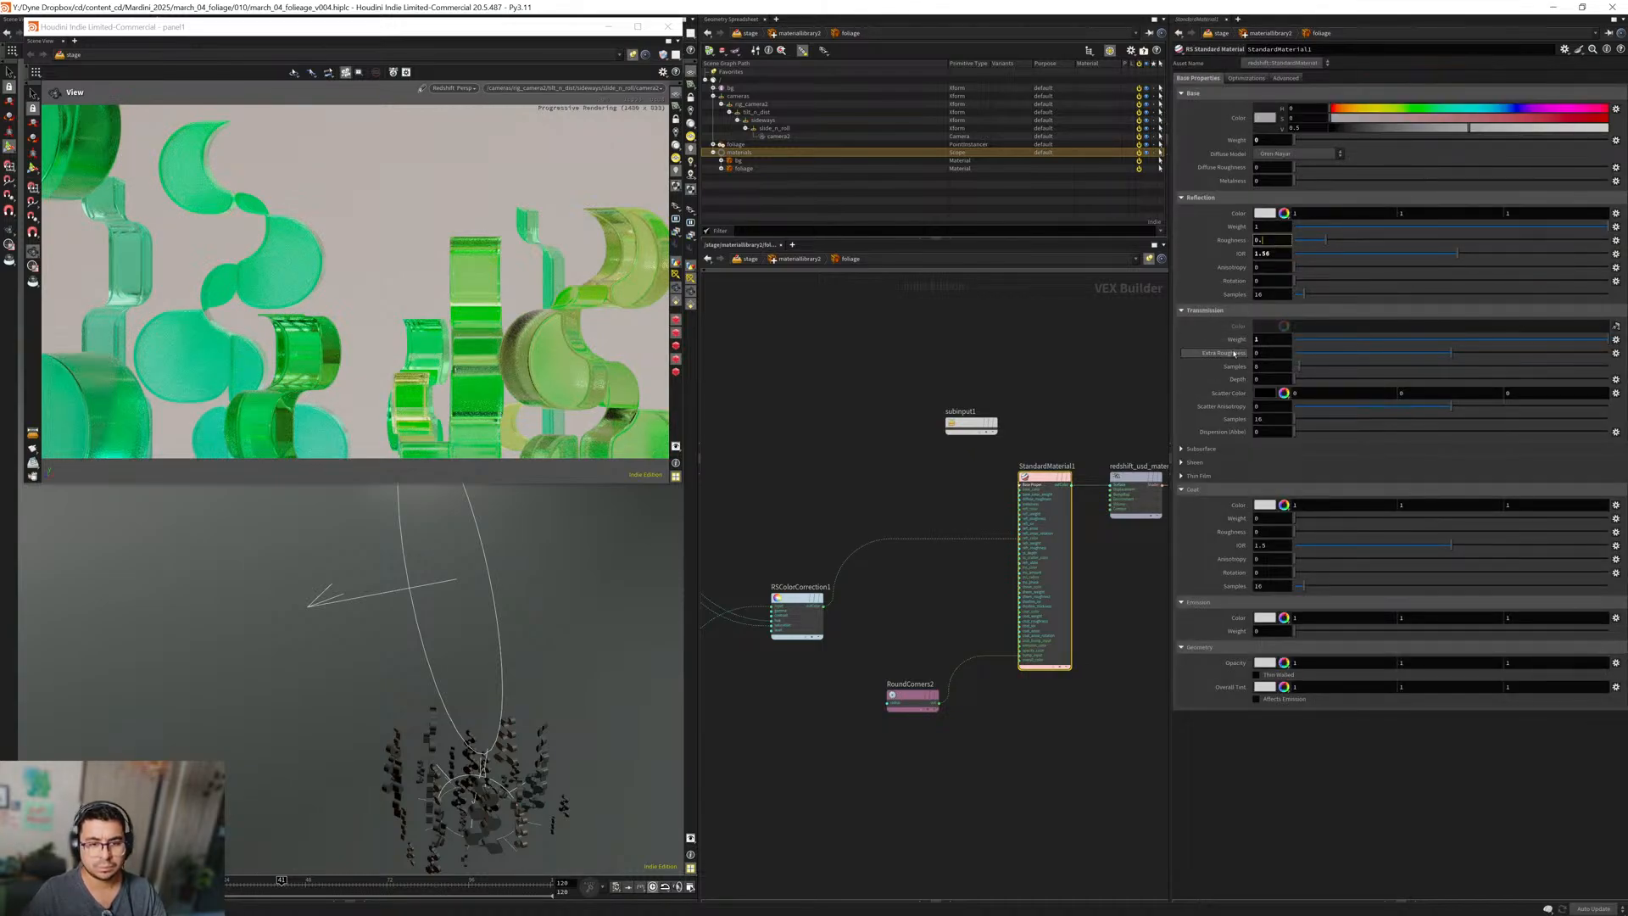
{"action": "type", "text": "075"}
{"action": "key", "text": "Return"}
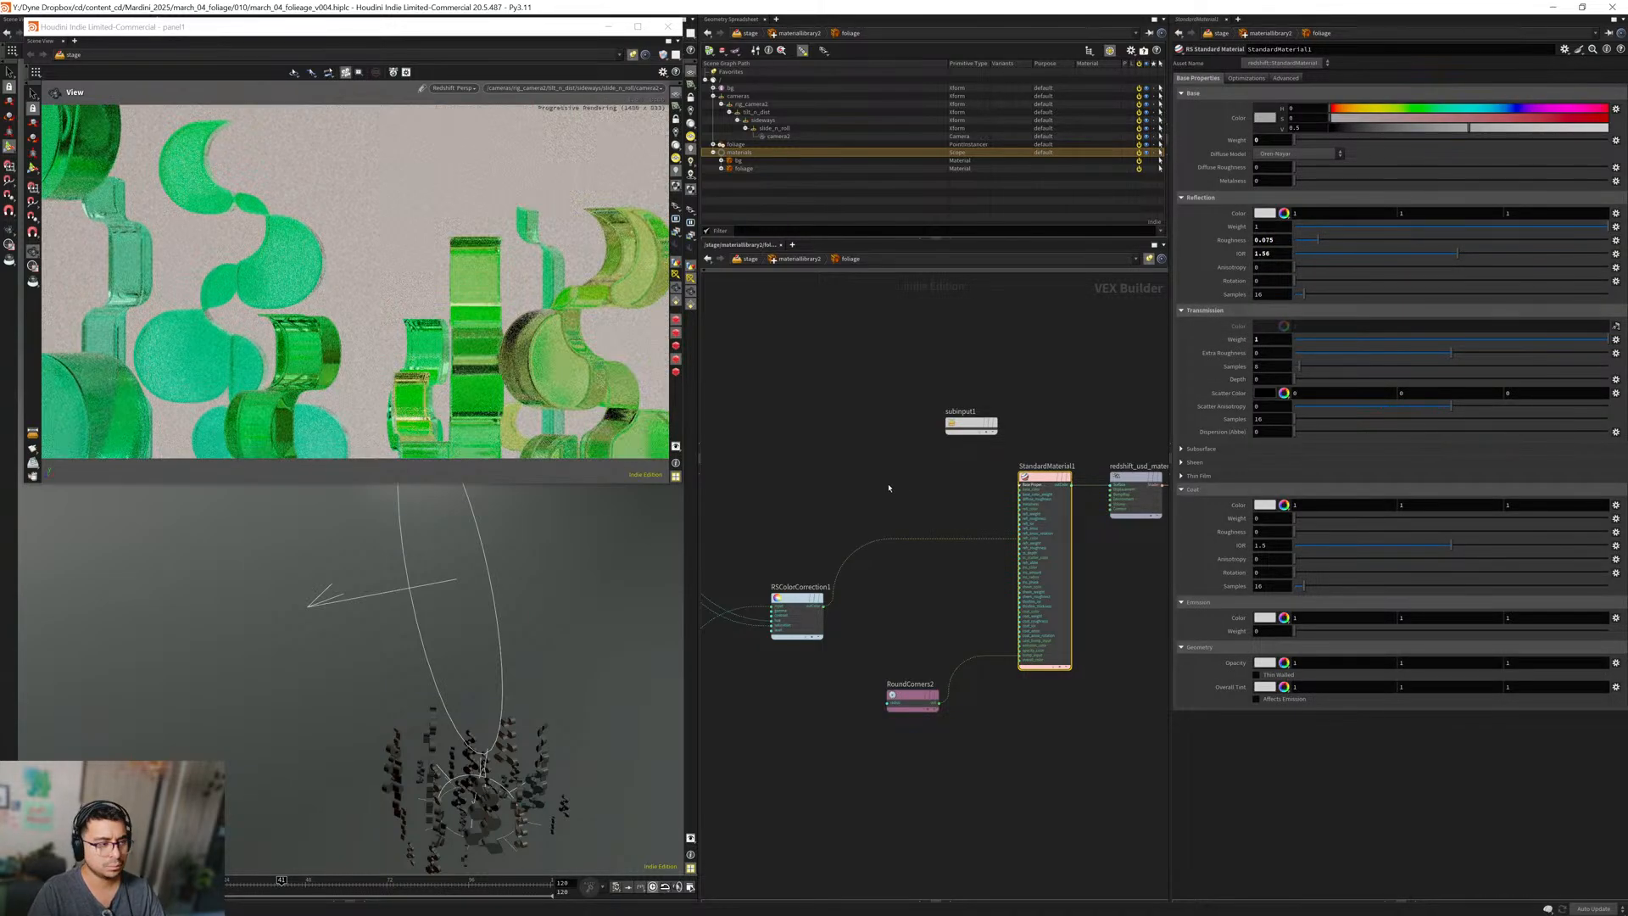
Try a reflection IOR of 2.2 on StandardMaterial1 and return it to 1.56.
{"action": "double_click", "coordinate": [1262, 253]}
{"action": "type", "text": "2.2"}
{"action": "key", "text": "Return"}
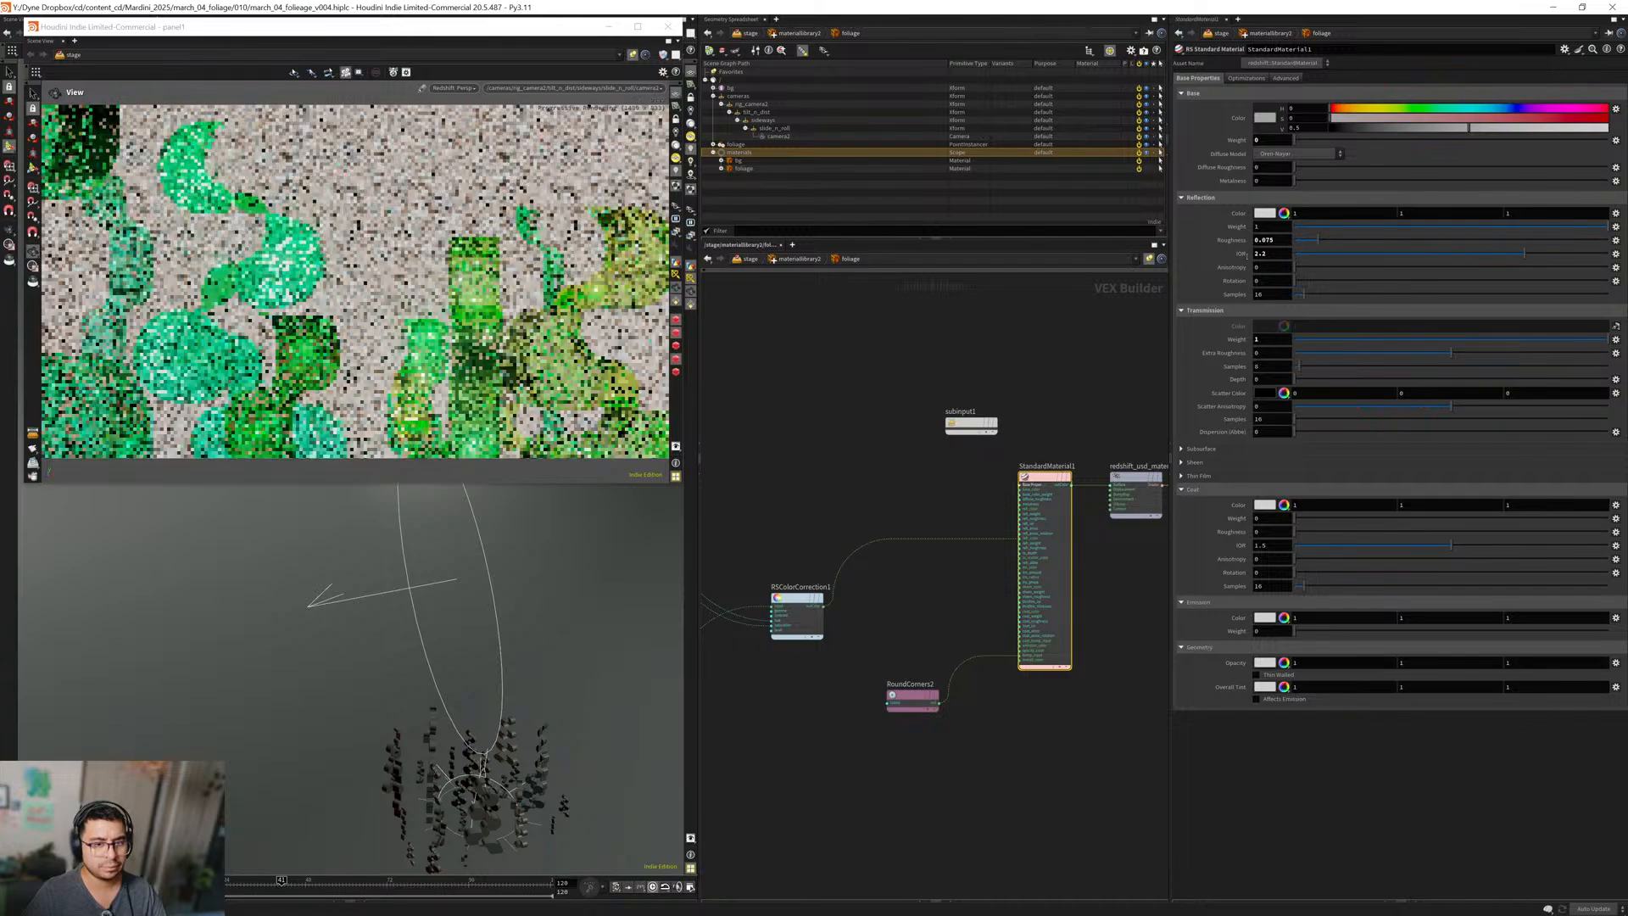
{"action": "type", "text": "1"}
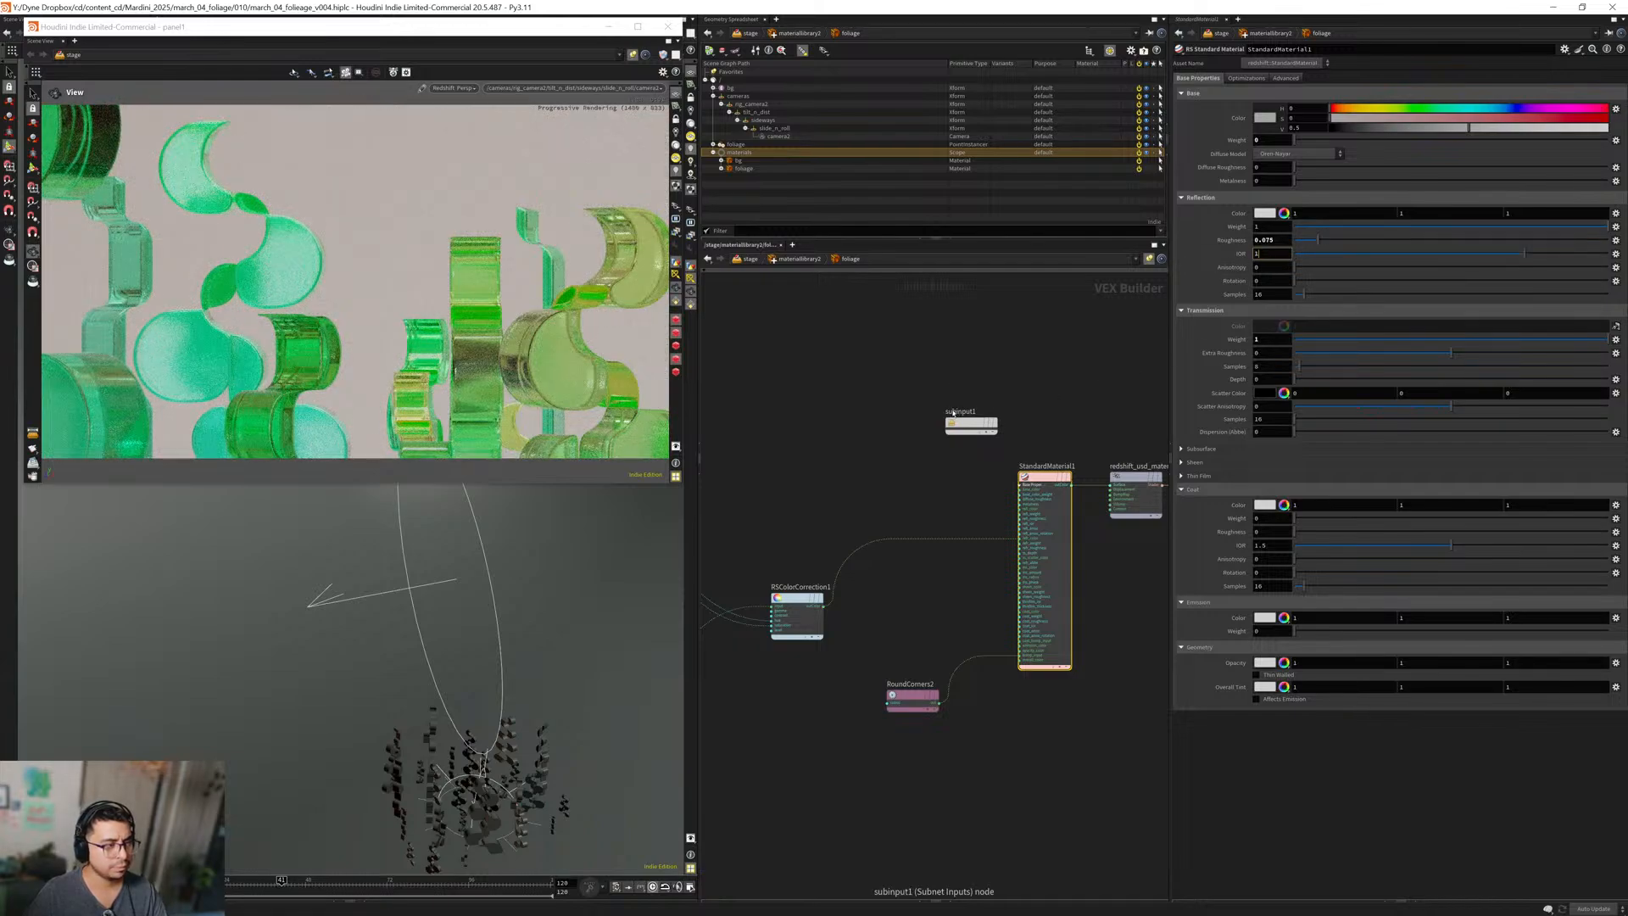
{"action": "type", "text": ".56"}
{"action": "key", "text": "Return"}
Try a transmission Extra Roughness of 0.2 on StandardMaterial1 and undo it.
{"action": "double_click", "coordinate": [1261, 354]}
{"action": "type", "text": "0.2"}
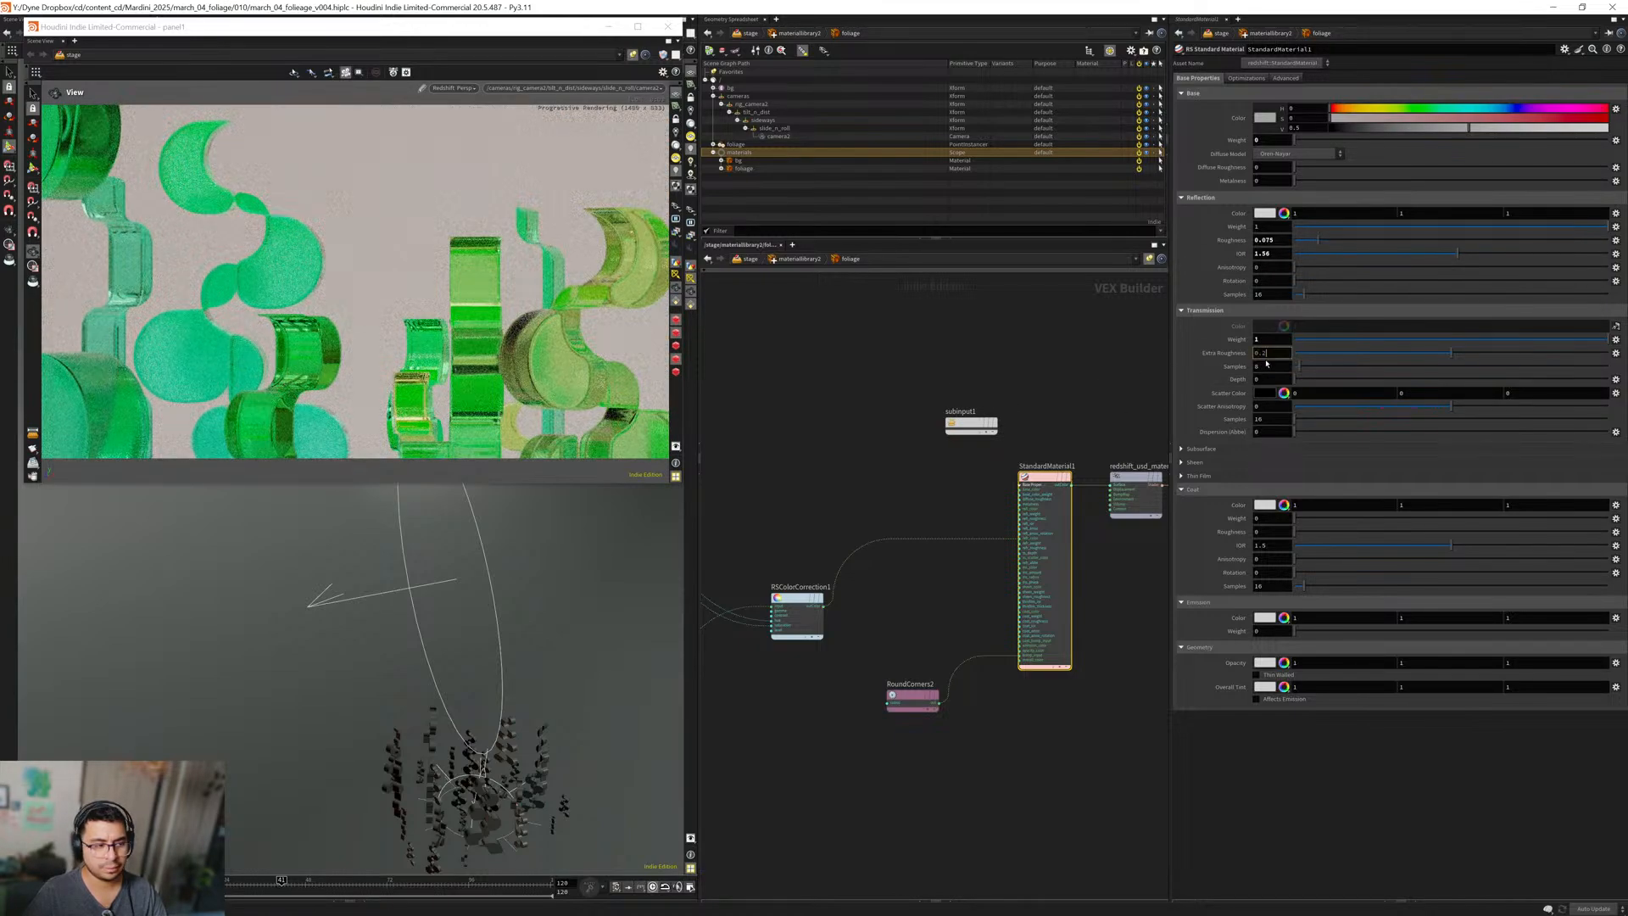
{"action": "key", "text": "Return"}
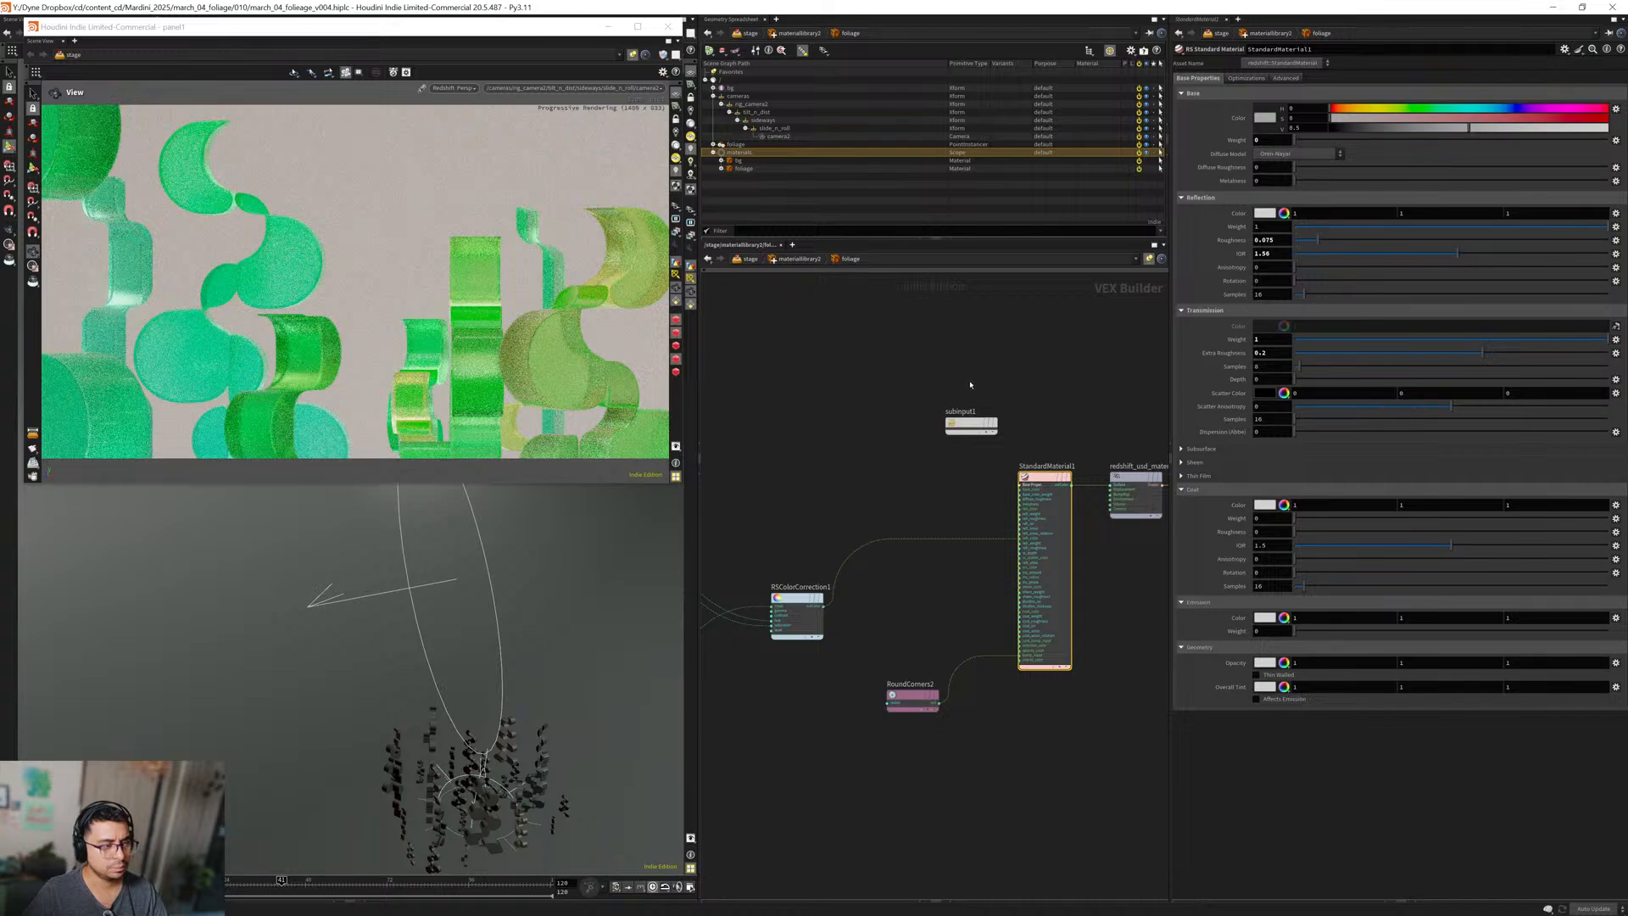
{"action": "key", "text": "ctrl+z"}
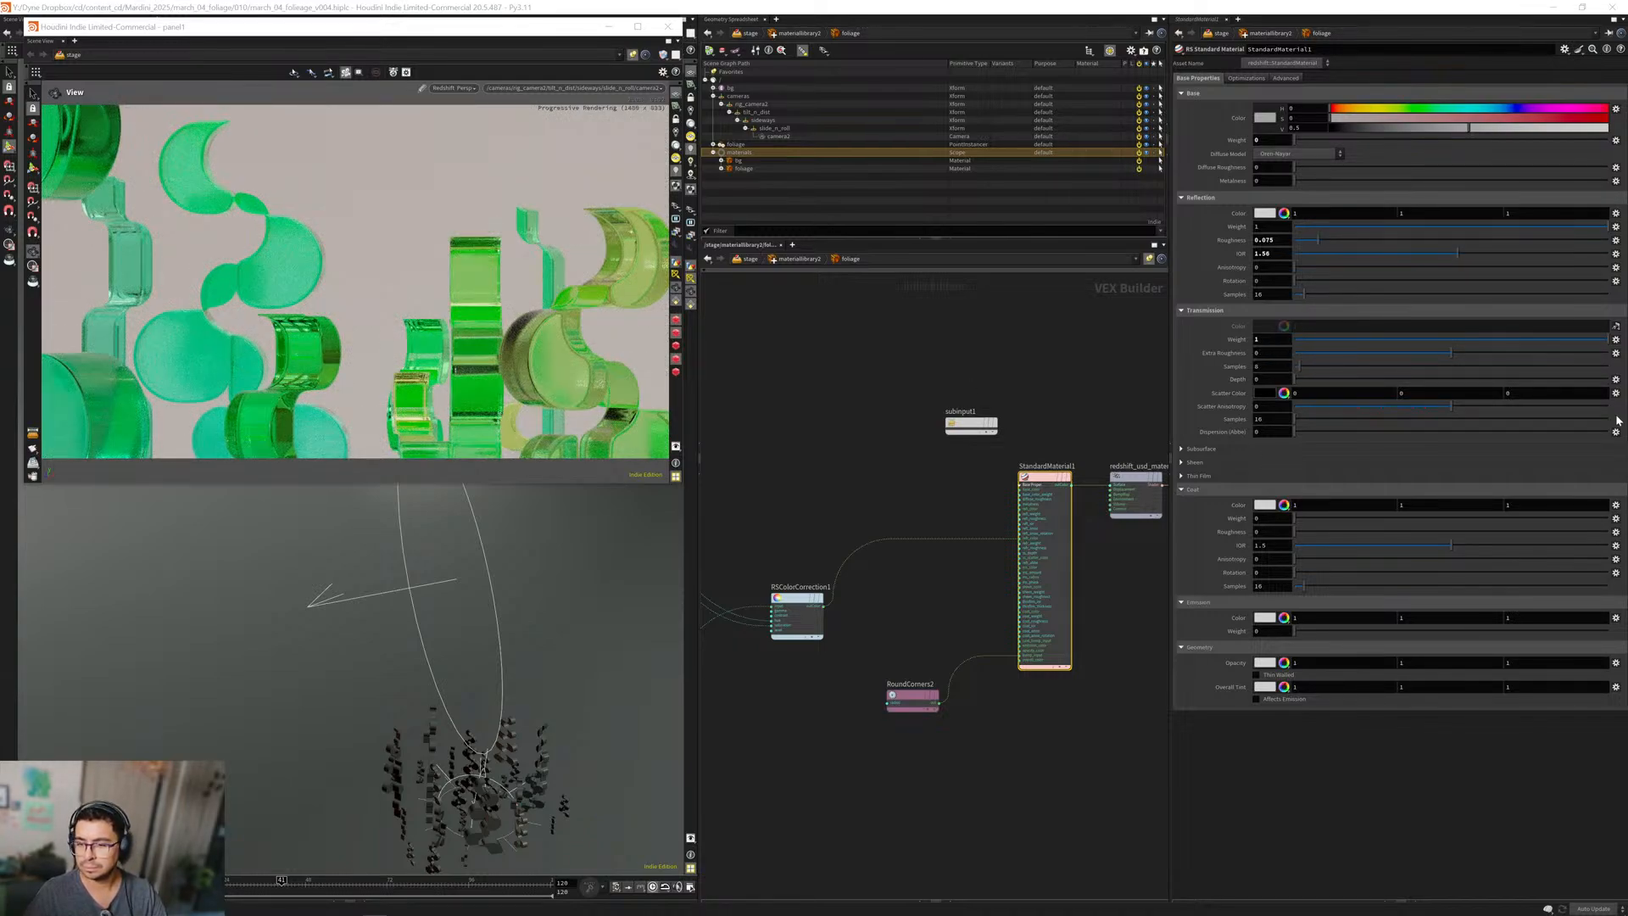
Try a transmission Extra Roughness of 0.1 on StandardMaterial1 and reduce it to 0.025.
{"action": "left_click", "coordinate": [1272, 352]}
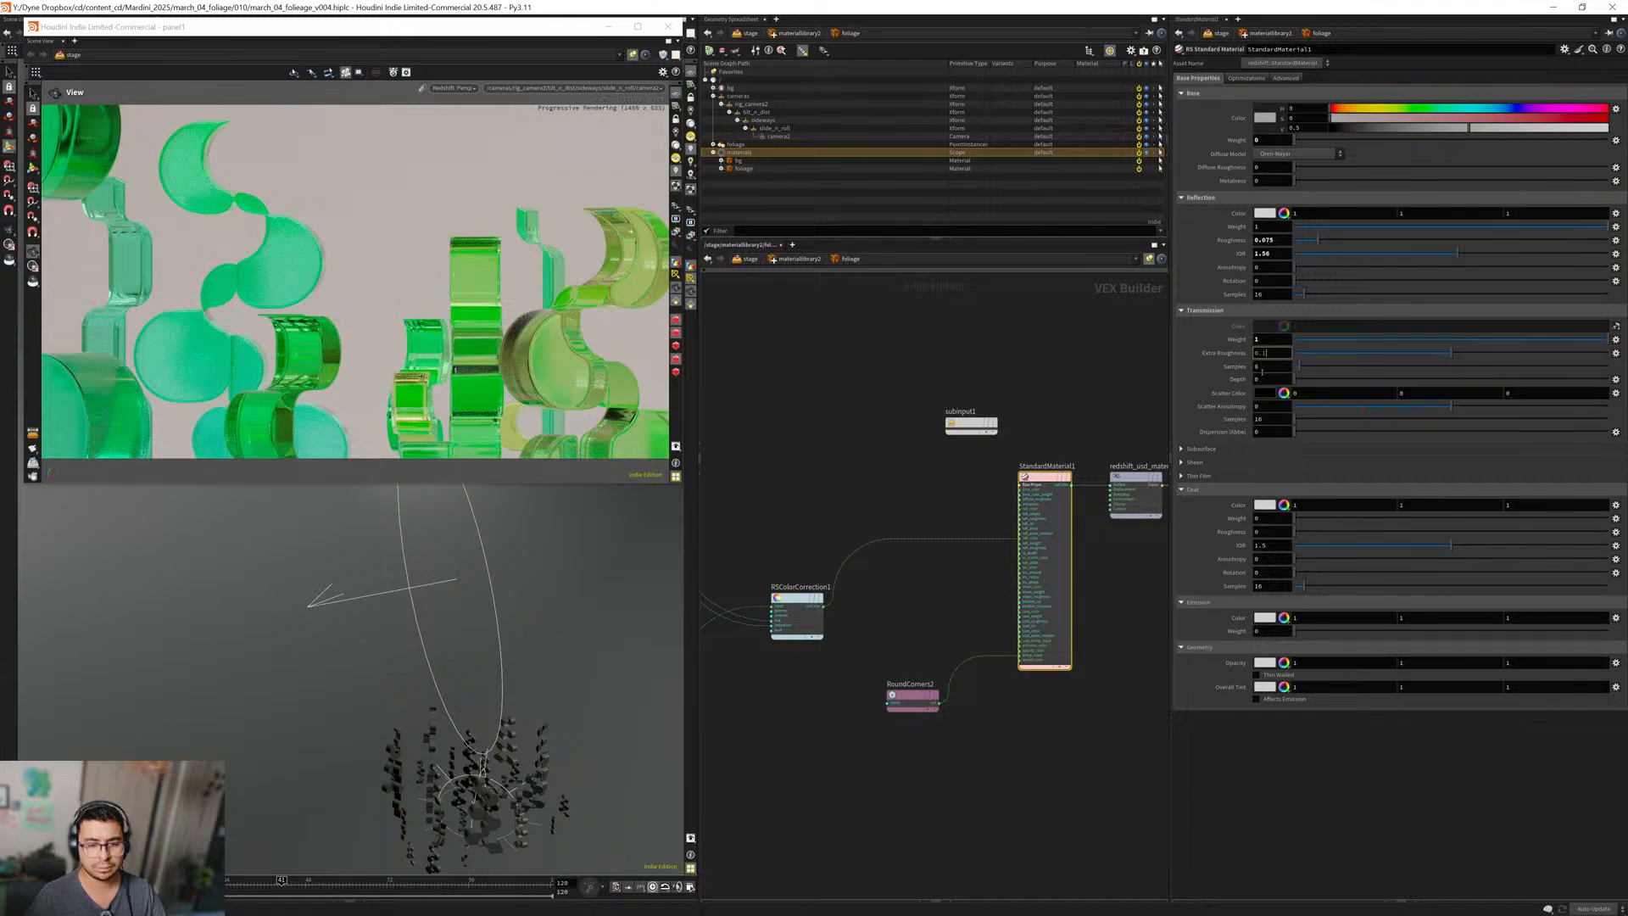
{"action": "key", "text": "Return"}
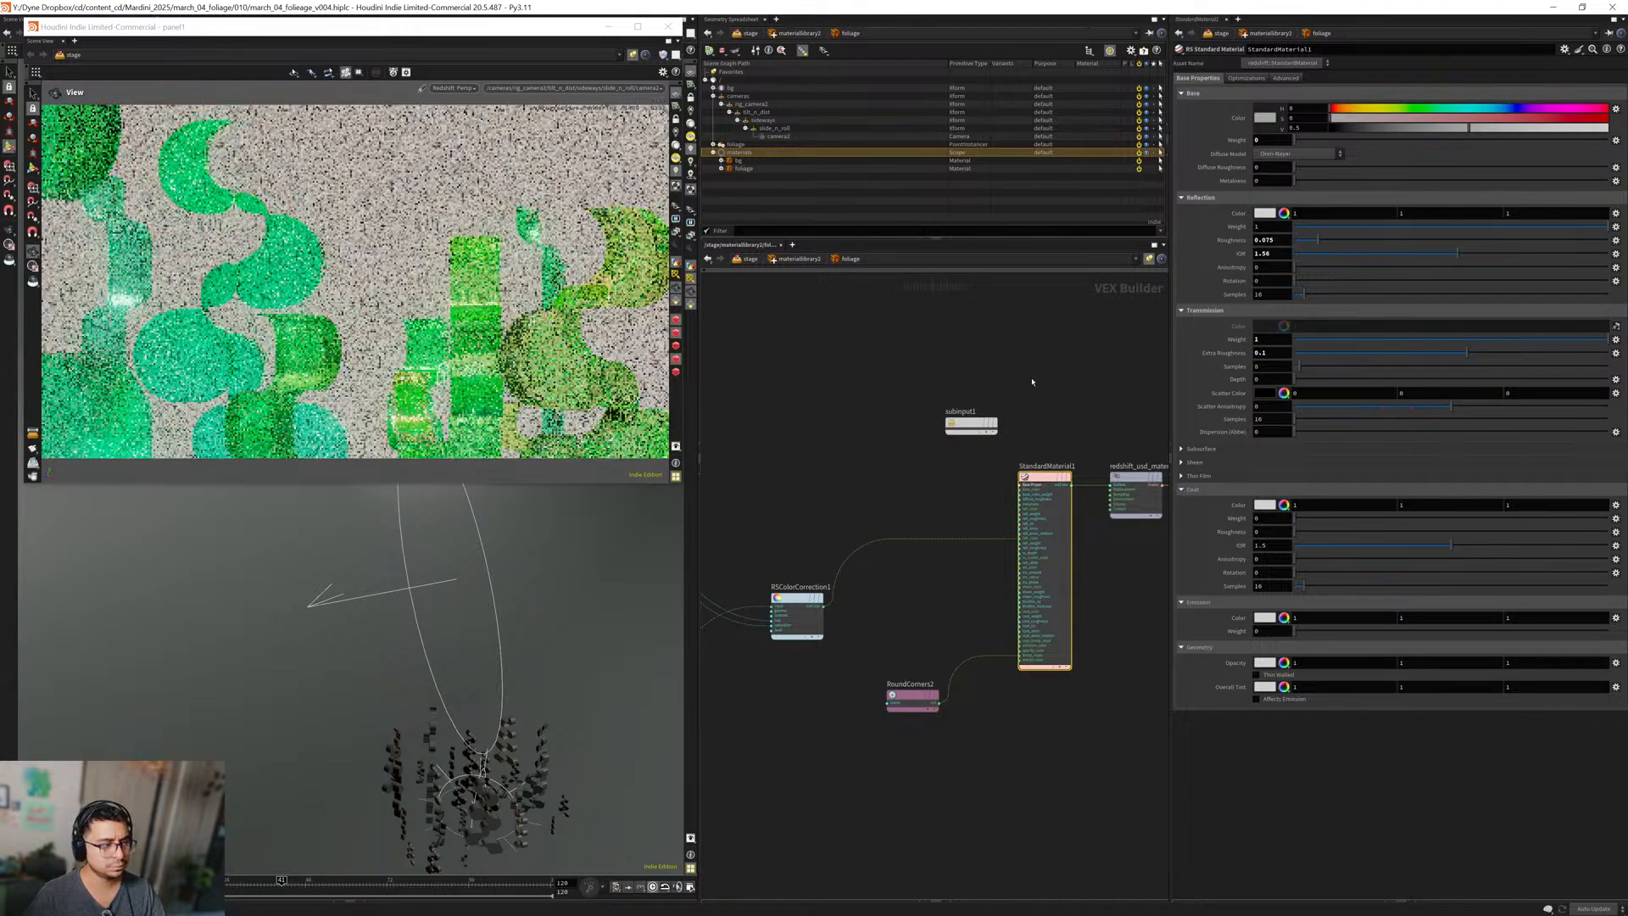
{"action": "left_click", "coordinate": [1271, 354]}
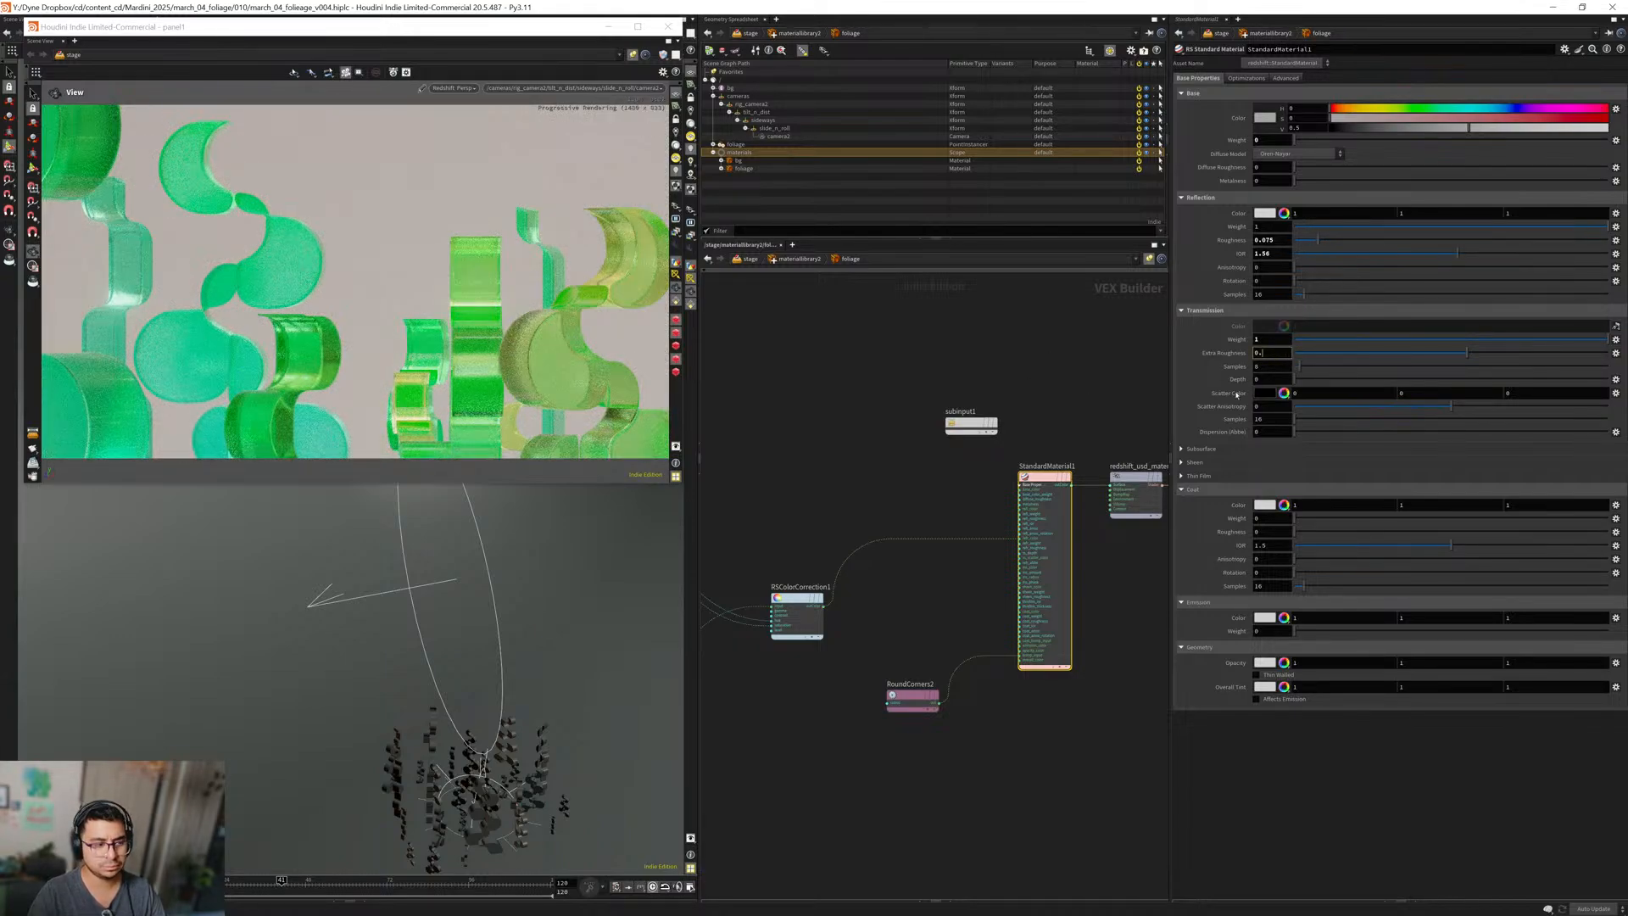
{"action": "key", "text": "BackSpace"}
{"action": "type", "text": "025"}
{"action": "key", "text": "Return"}
{"action": "middle_click_drag", "start_coordinate": [845, 506], "coordinate": [890, 444]}
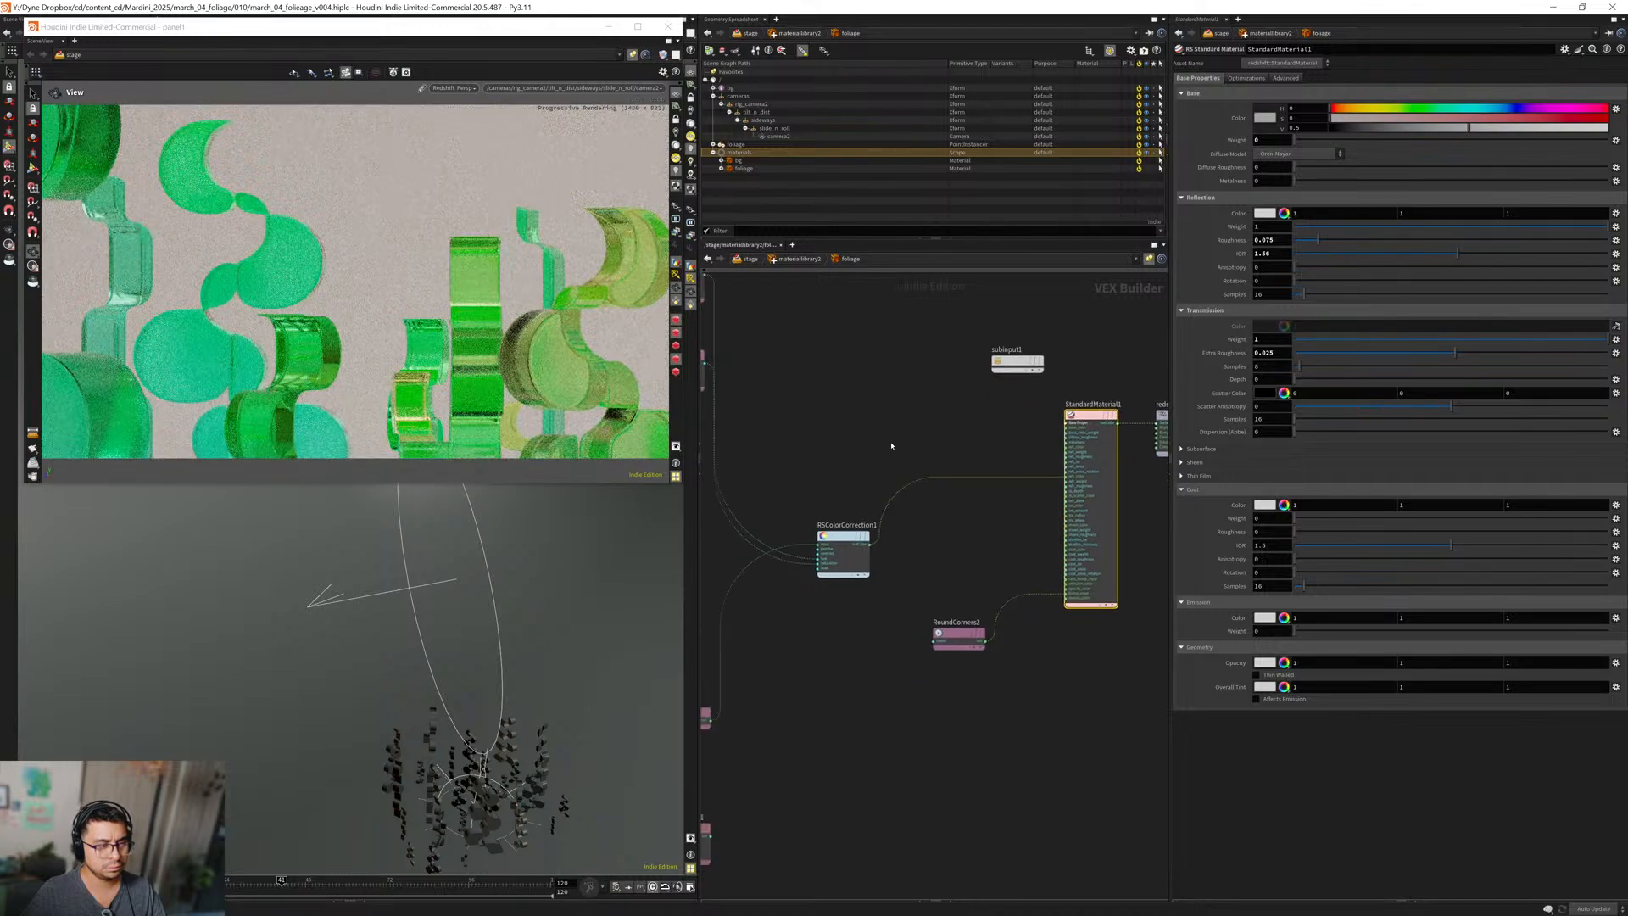
{"action": "left_click", "coordinate": [893, 445]}
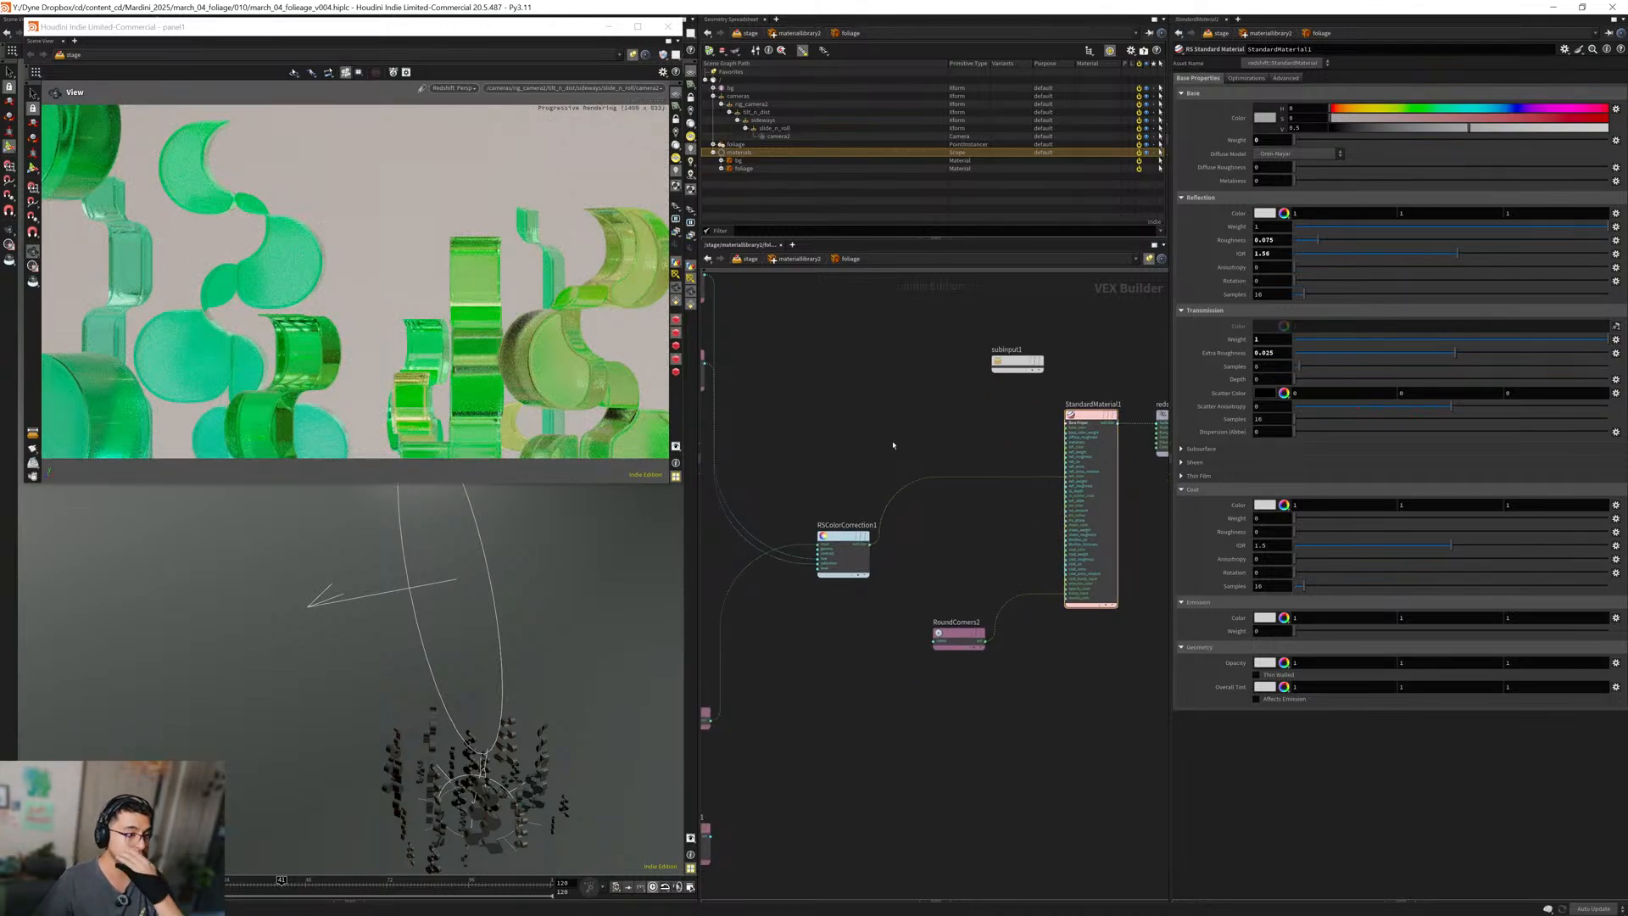
In the render view's display options, set Reflection Trace Depth to 8 and both Refraction and Combined Trace Depth to 12.
{"action": "key", "text": "d"}
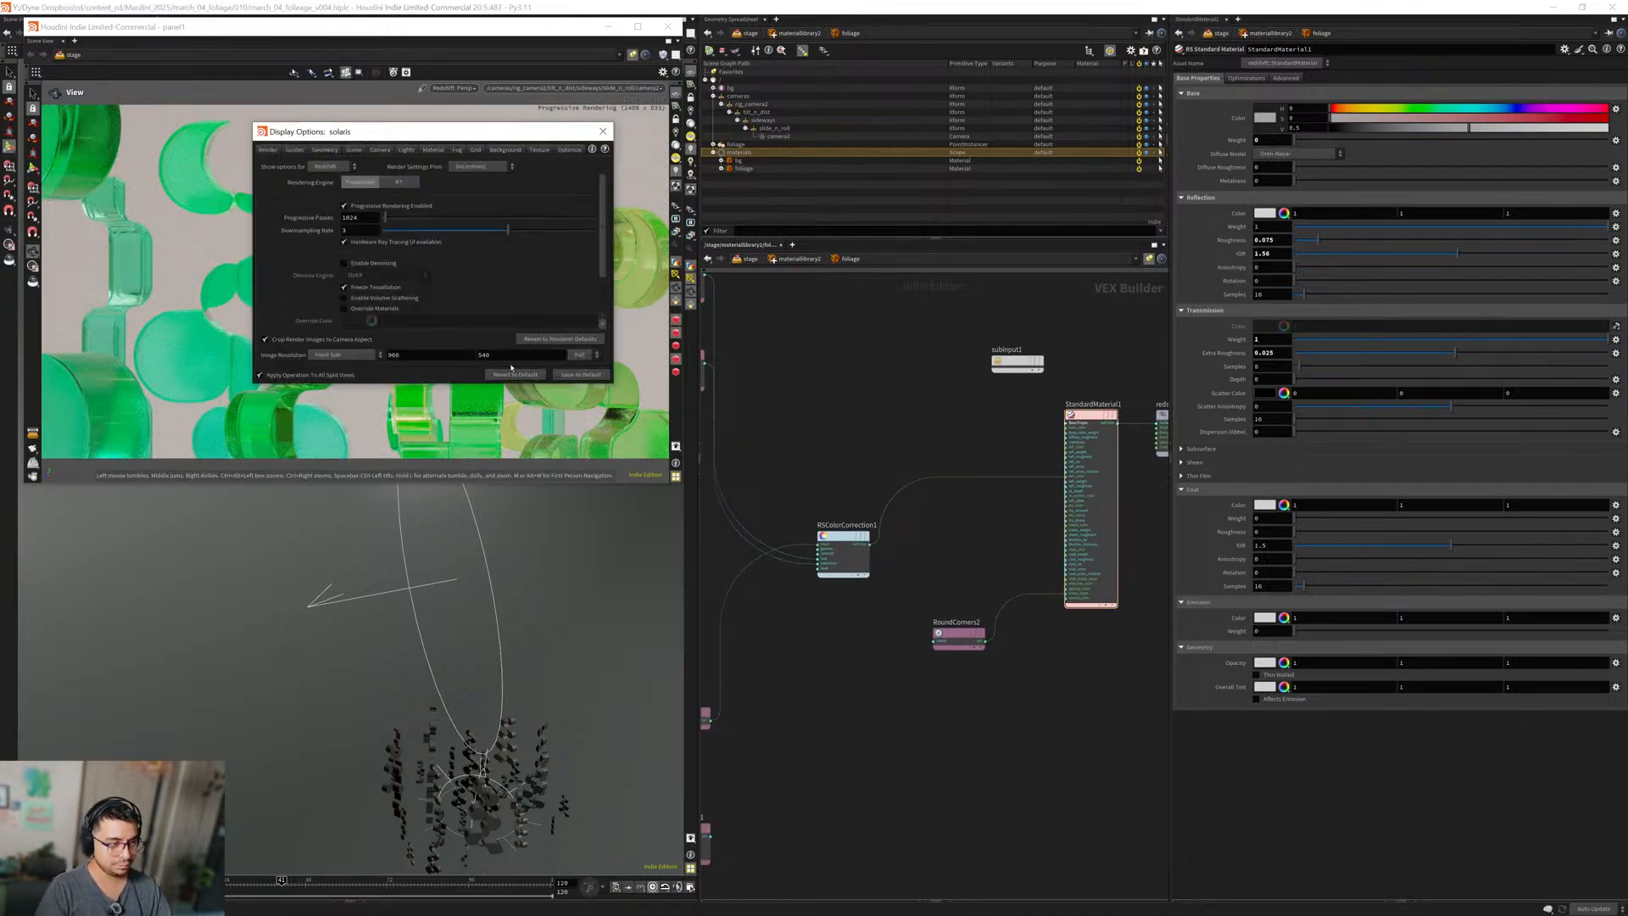
{"action": "left_click_drag", "start_coordinate": [447, 136], "coordinate": [806, 296]}
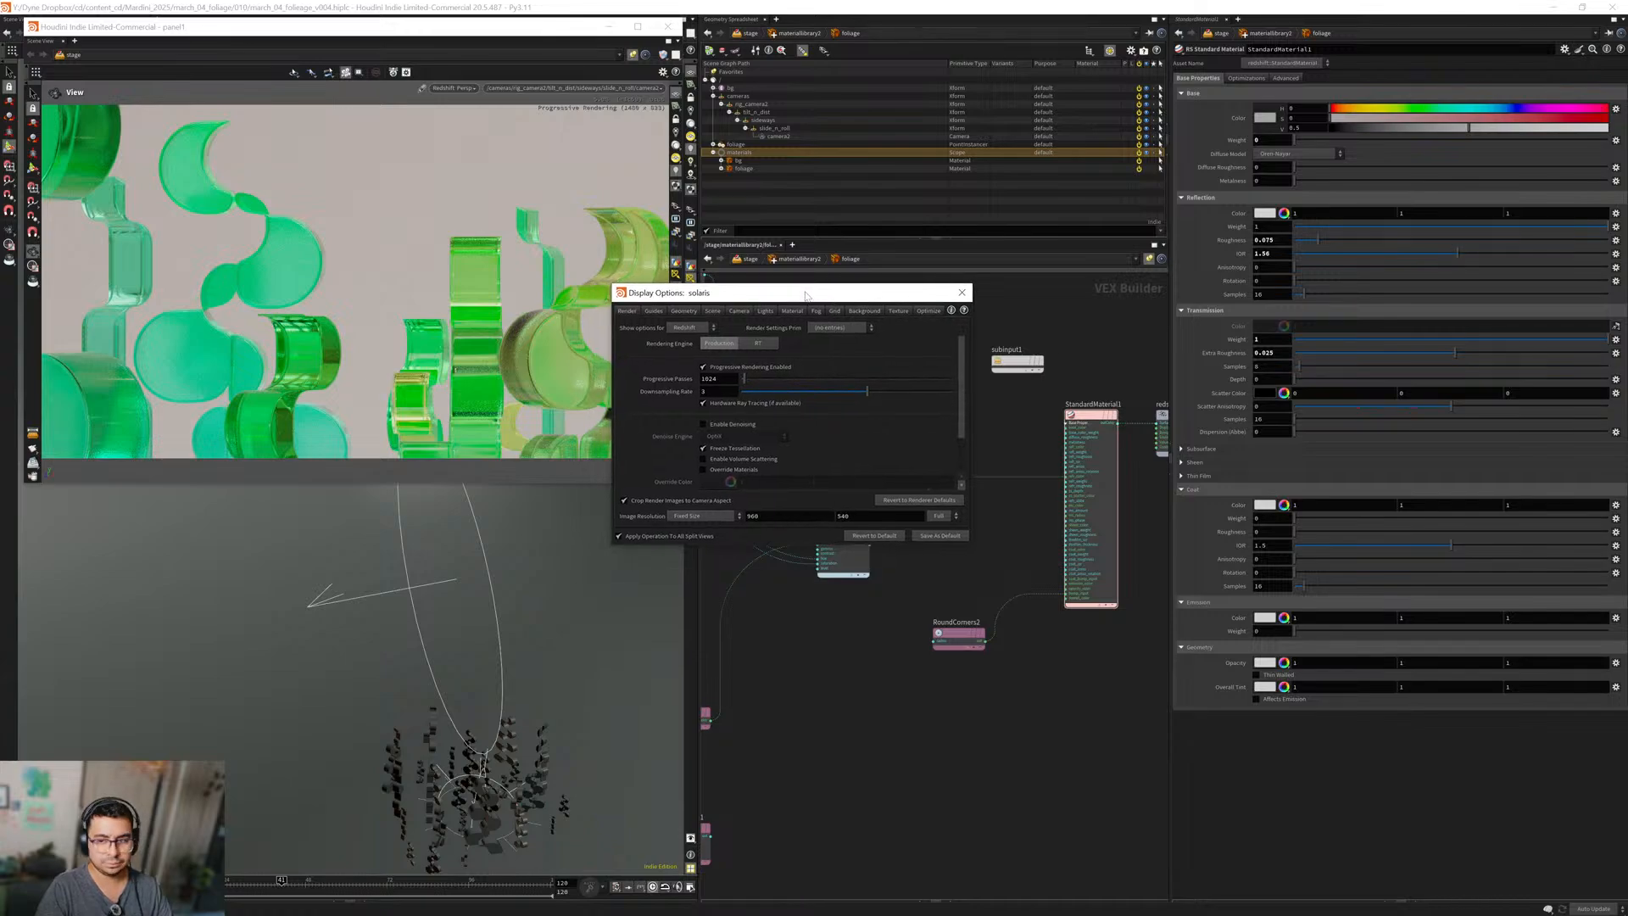
{"action": "scroll", "coordinate": [960, 441], "scroll_direction": "down", "scroll_amount": 2}
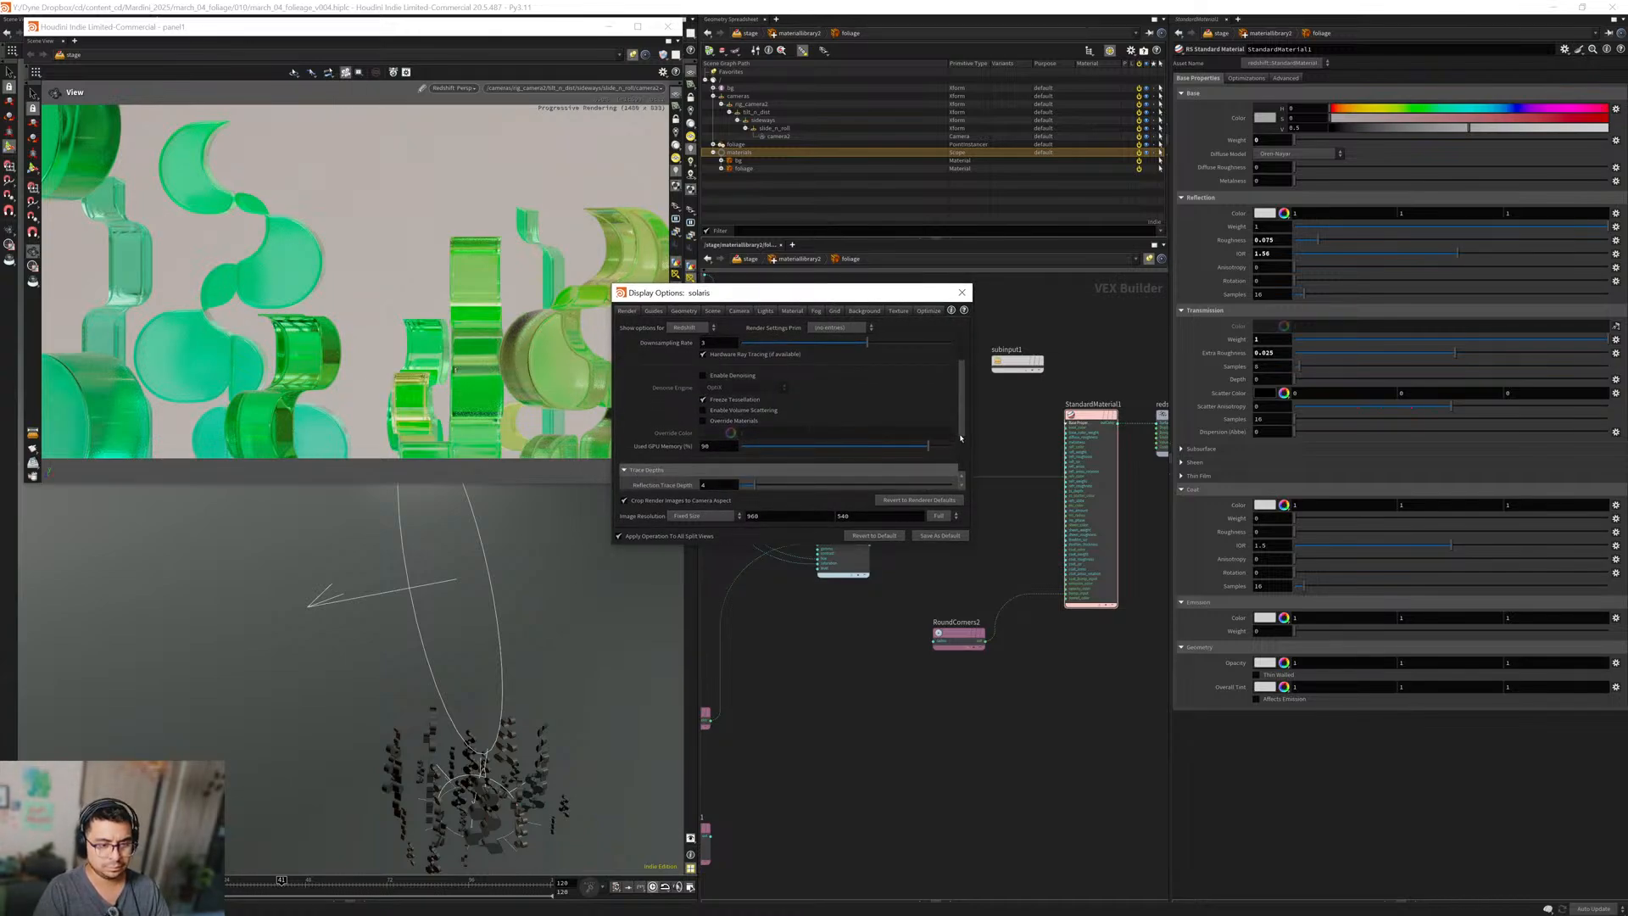
{"action": "scroll", "coordinate": [960, 438], "scroll_direction": "down", "scroll_amount": 2}
{"action": "left_click", "coordinate": [717, 417]}
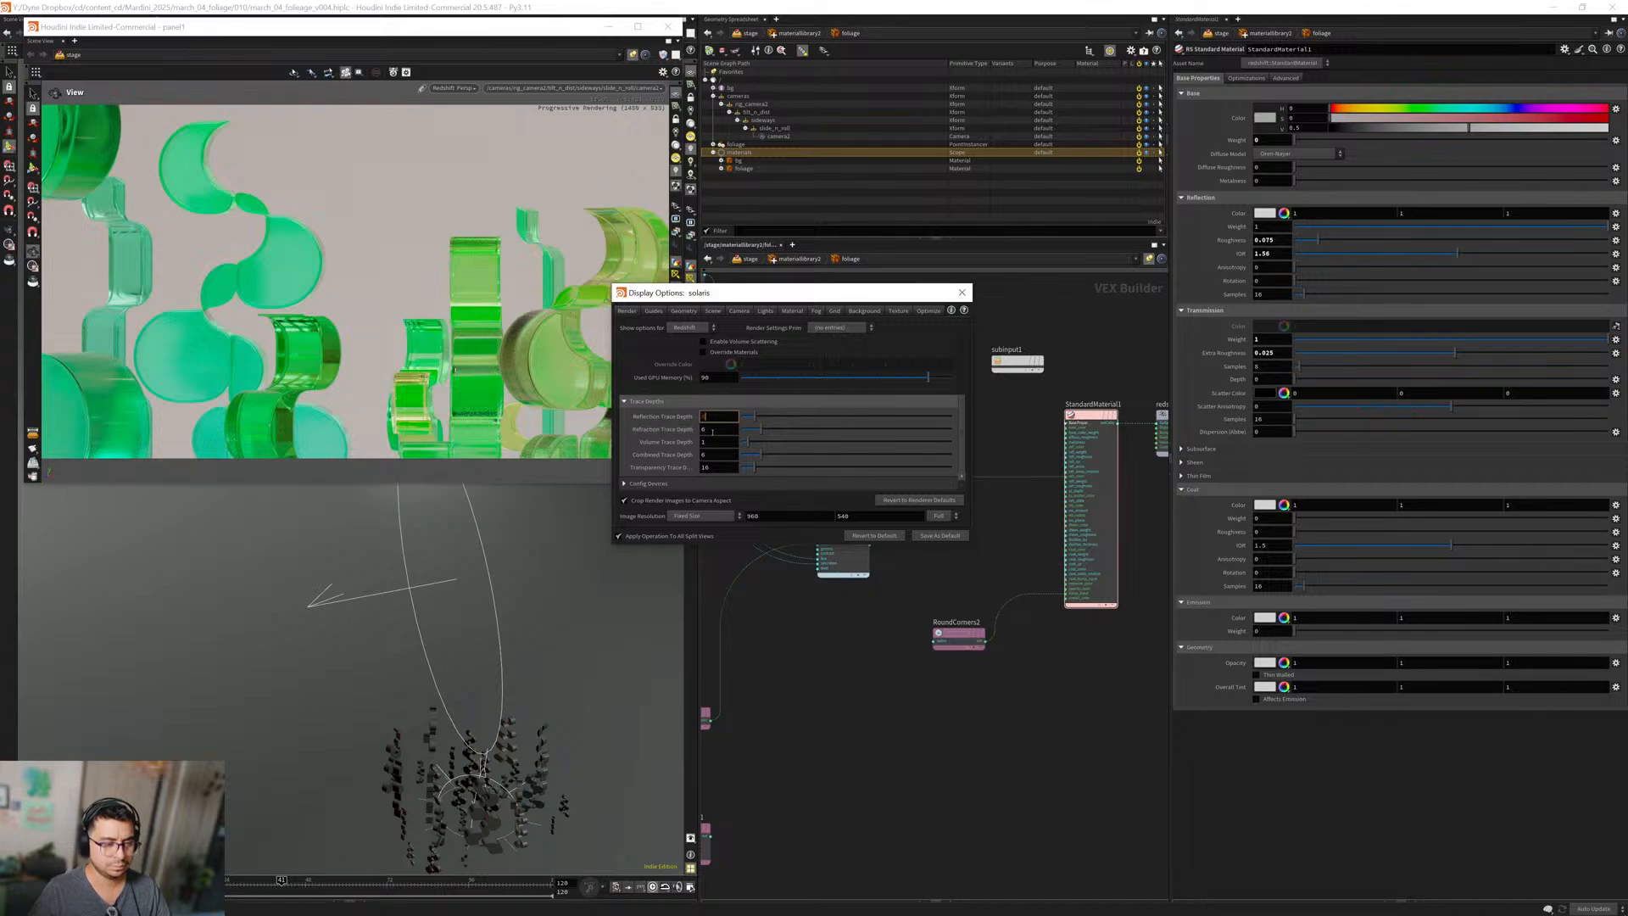
{"action": "type", "text": "8"}
{"action": "double_click", "coordinate": [712, 431]}
{"action": "type", "text": "12"}
{"action": "double_click", "coordinate": [715, 455]}
{"action": "type", "text": "12"}
{"action": "key", "text": "Return"}
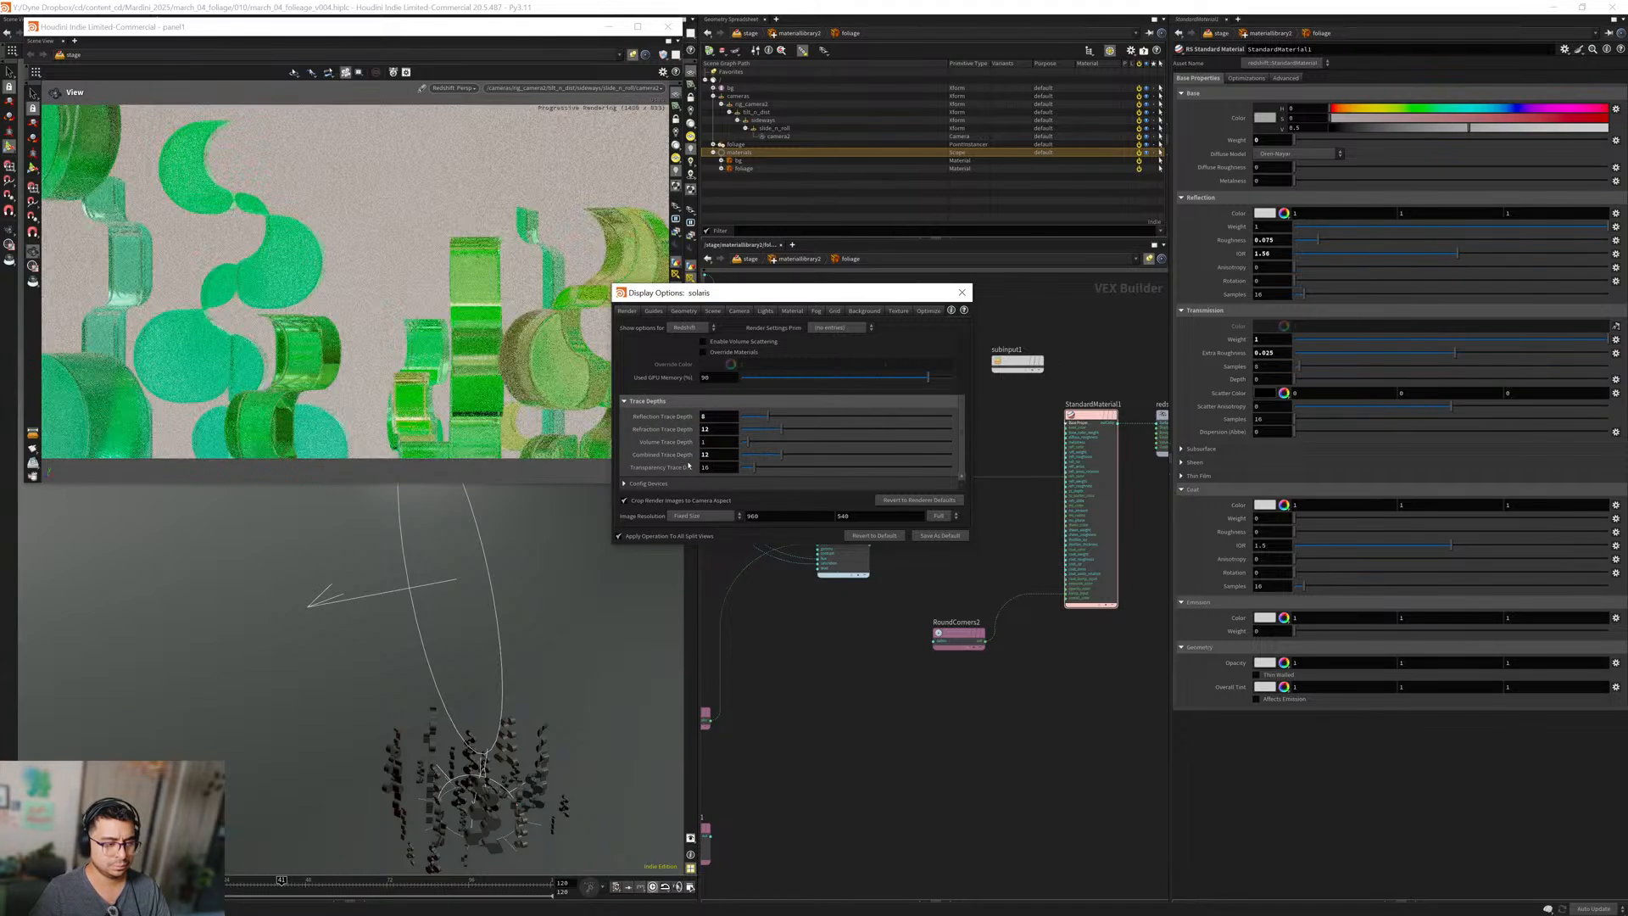
Set the Transparency Trace Depth to 32 and close the display options.
{"action": "left_click", "coordinate": [705, 467]}
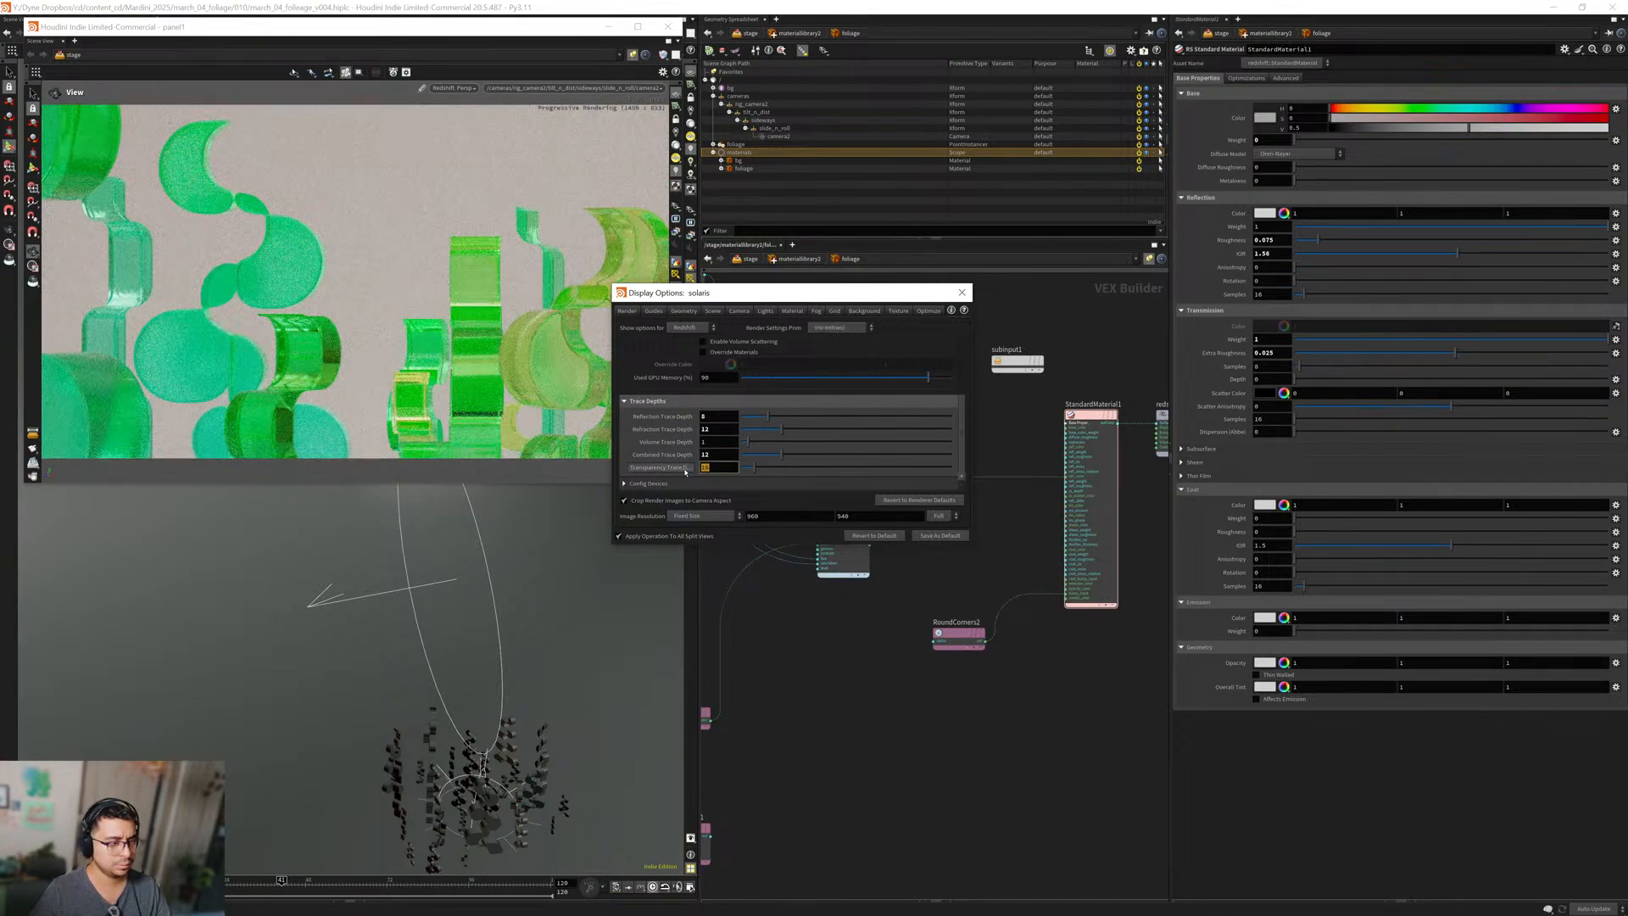
{"action": "type", "text": "12"}
{"action": "key", "text": "Return"}
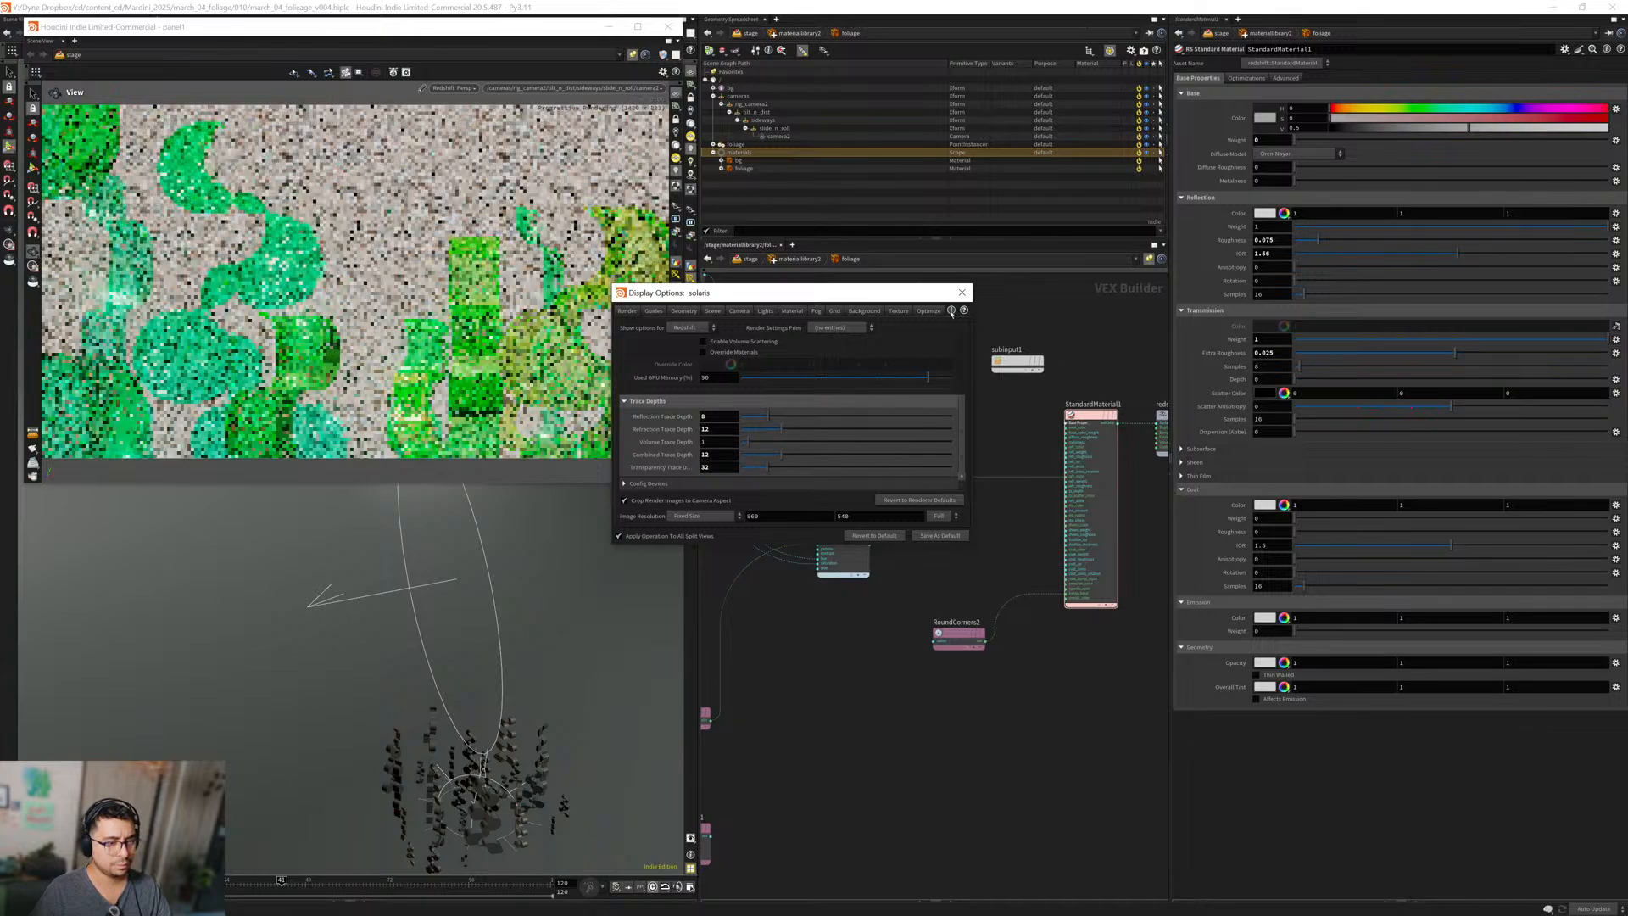
{"action": "left_click", "coordinate": [961, 293]}
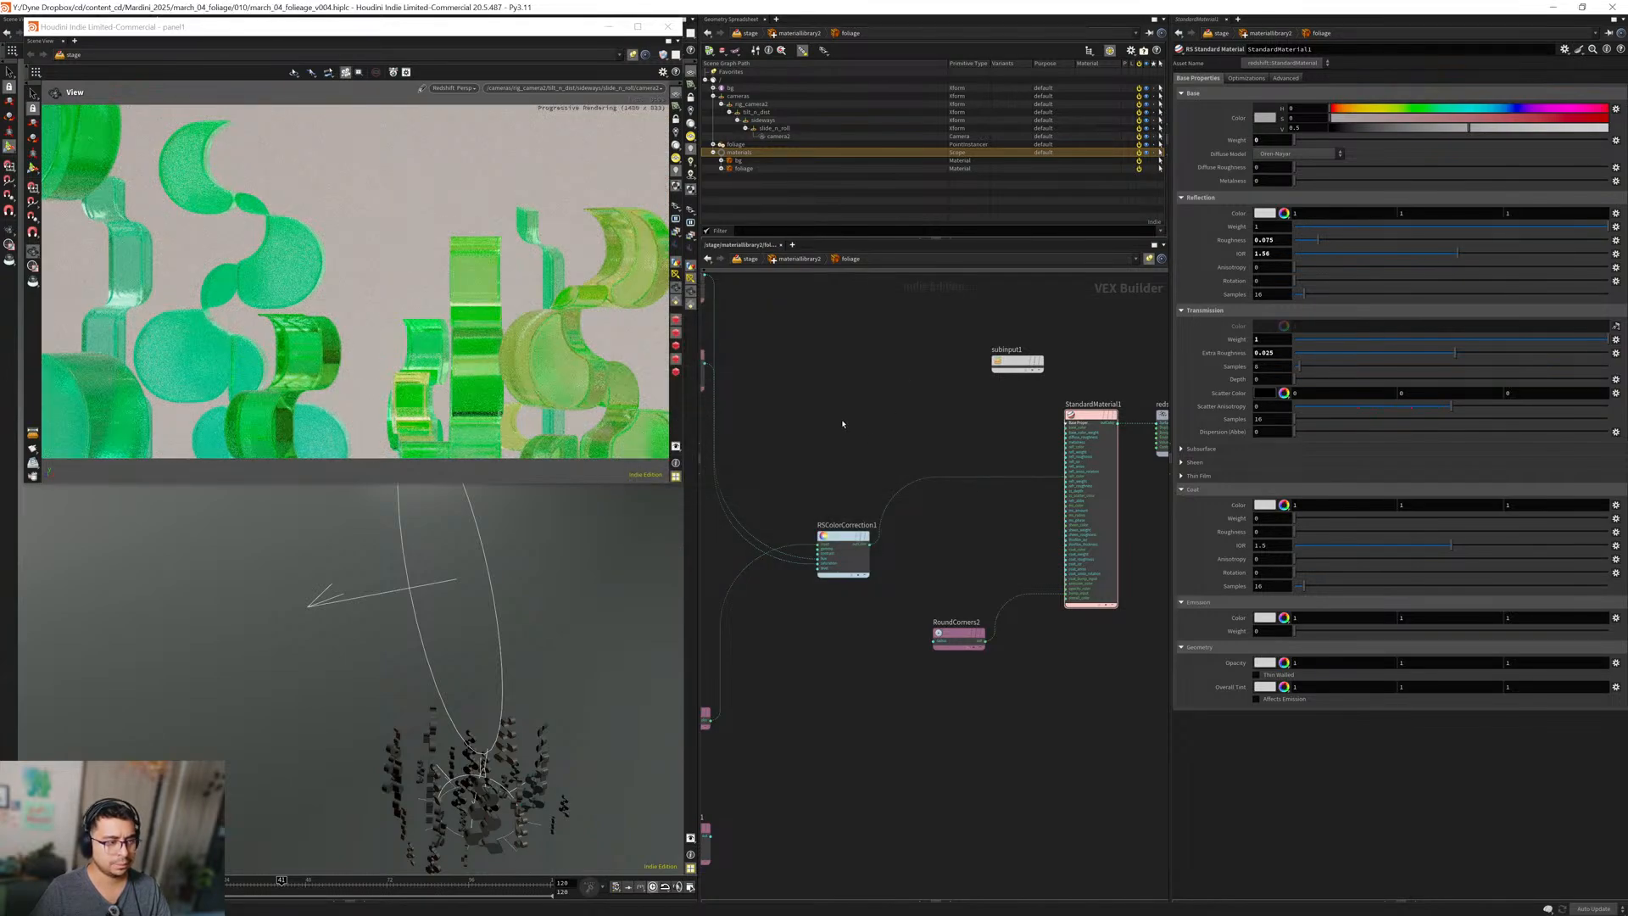
Reset StandardMaterial1's transmission Extra Roughness to its default of 0.
{"action": "middle_click_drag", "start_coordinate": [882, 423], "coordinate": [833, 438]}
{"action": "left_click_drag", "start_coordinate": [949, 440], "coordinate": [1037, 486]}
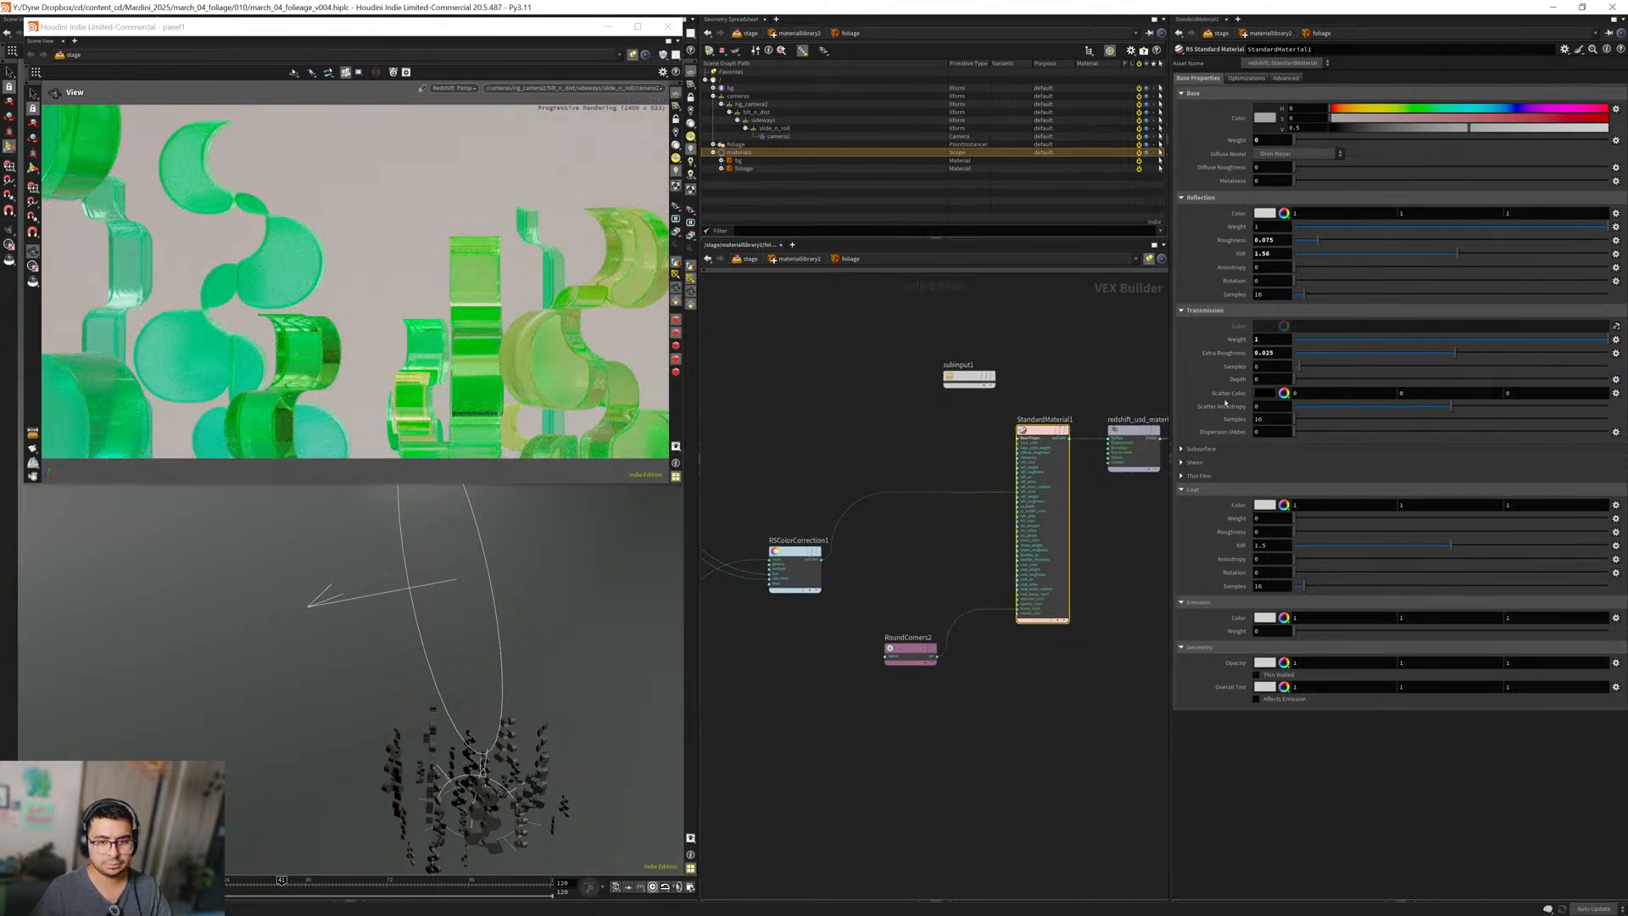
{"action": "middle_click", "coordinate": [1280, 354], "text": "ctrl"}
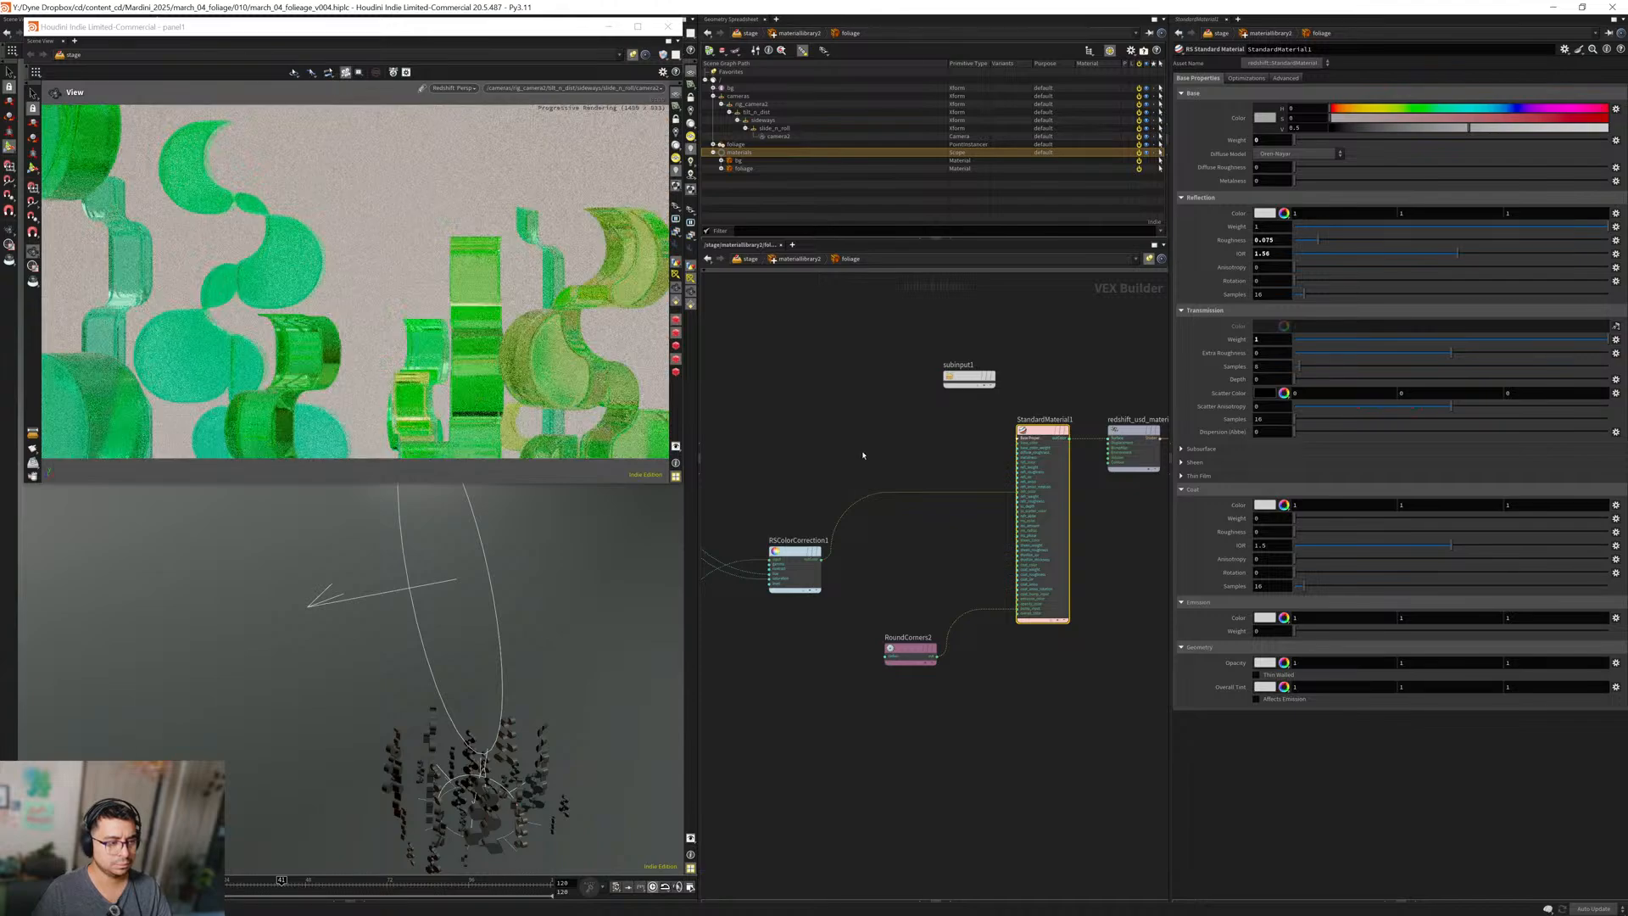
{"action": "left_click", "coordinate": [842, 451]}
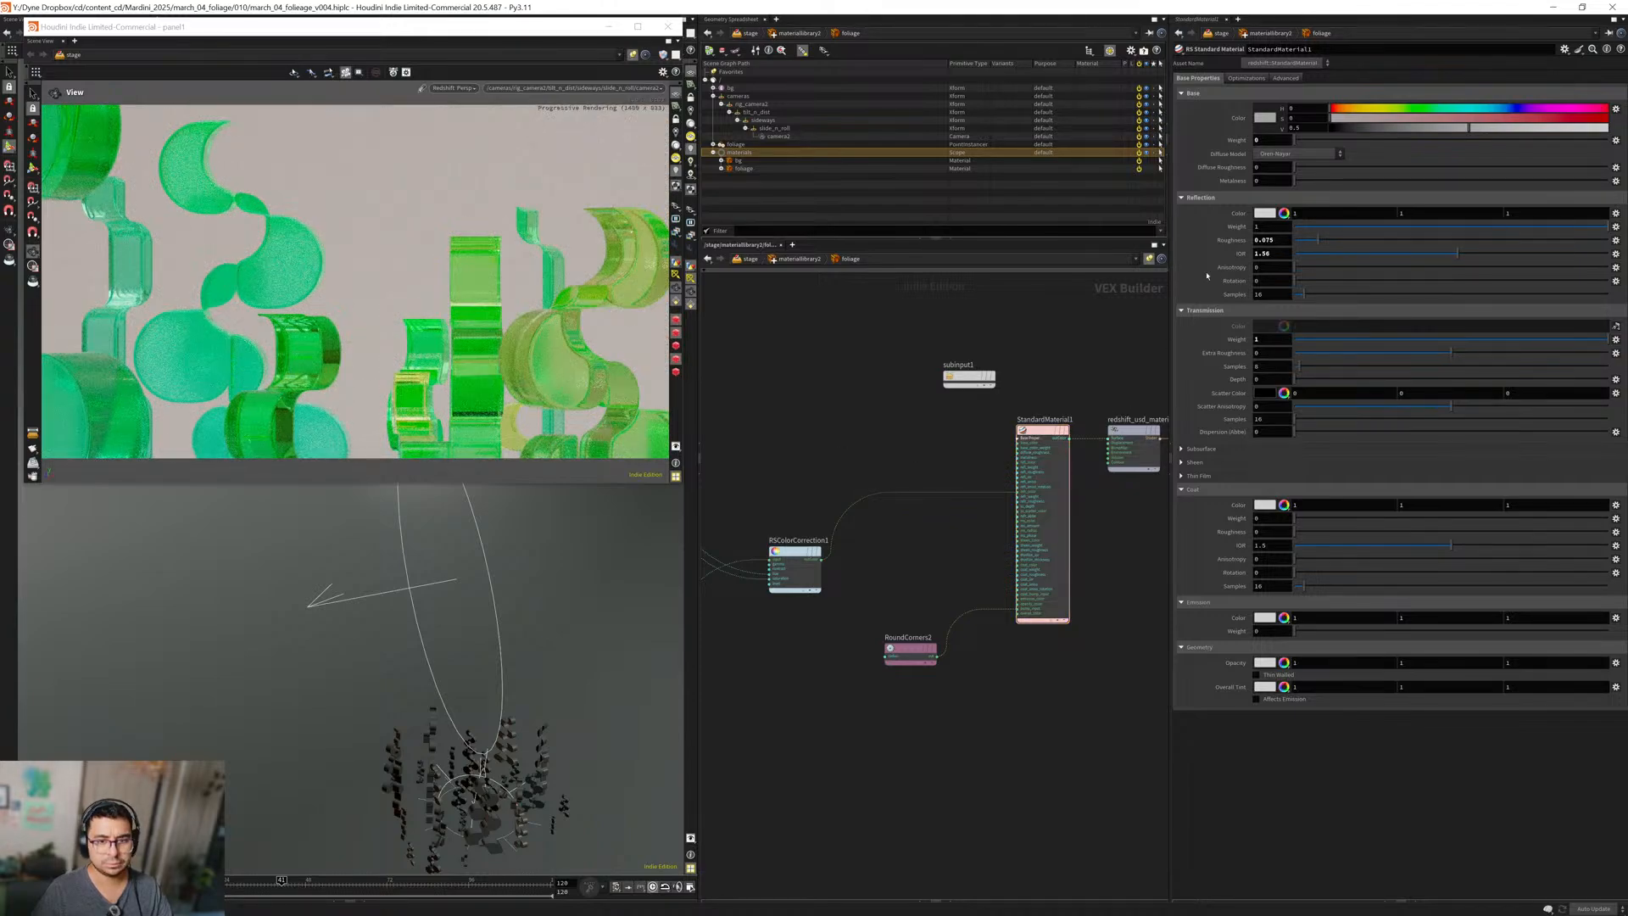
{"action": "left_click", "coordinate": [1270, 240]}
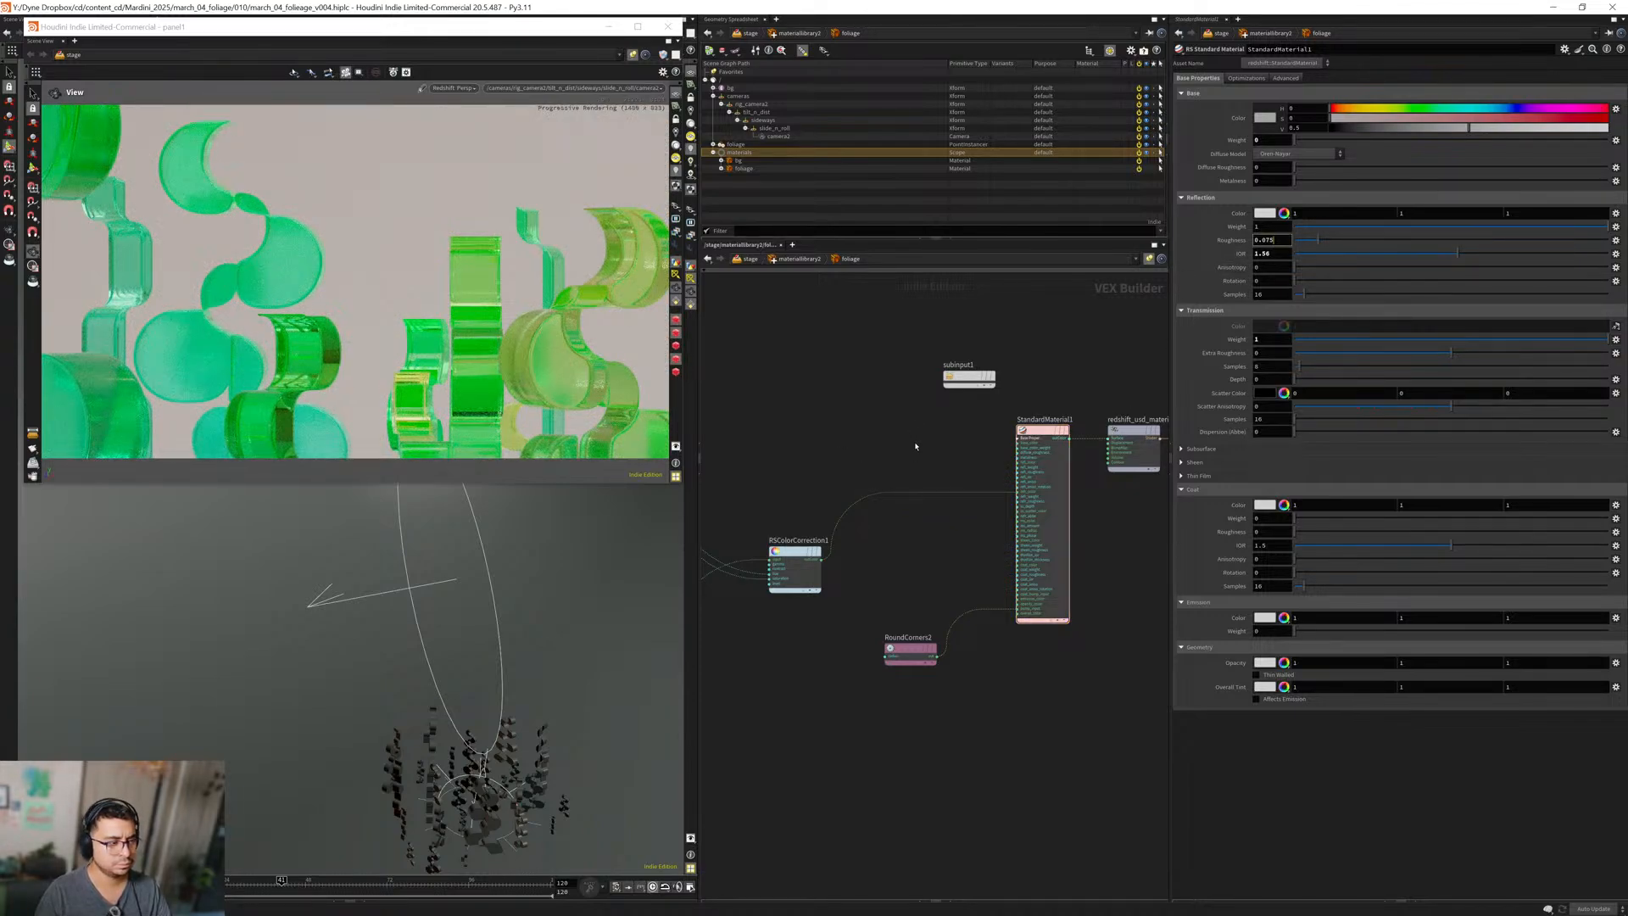
{"action": "left_click", "coordinate": [851, 445]}
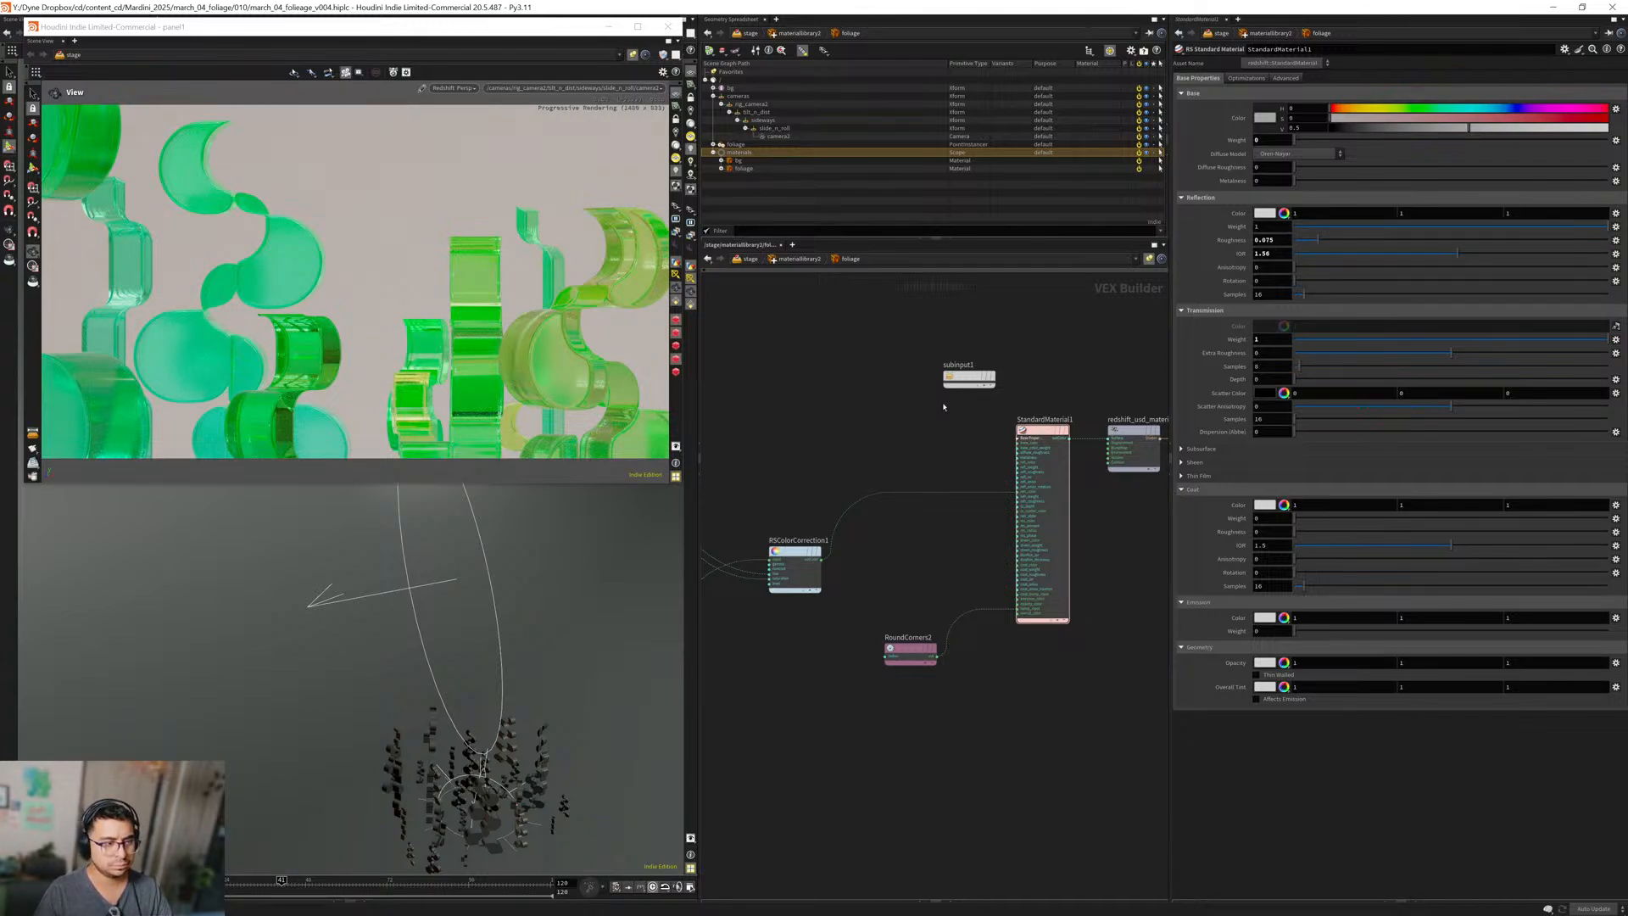
Raise the saturation of RSRamp1's end point colour to about 0.78, after trying and undoing a value of about 0.15.
{"action": "scroll", "coordinate": [899, 466], "scroll_direction": "up", "scroll_amount": 3}
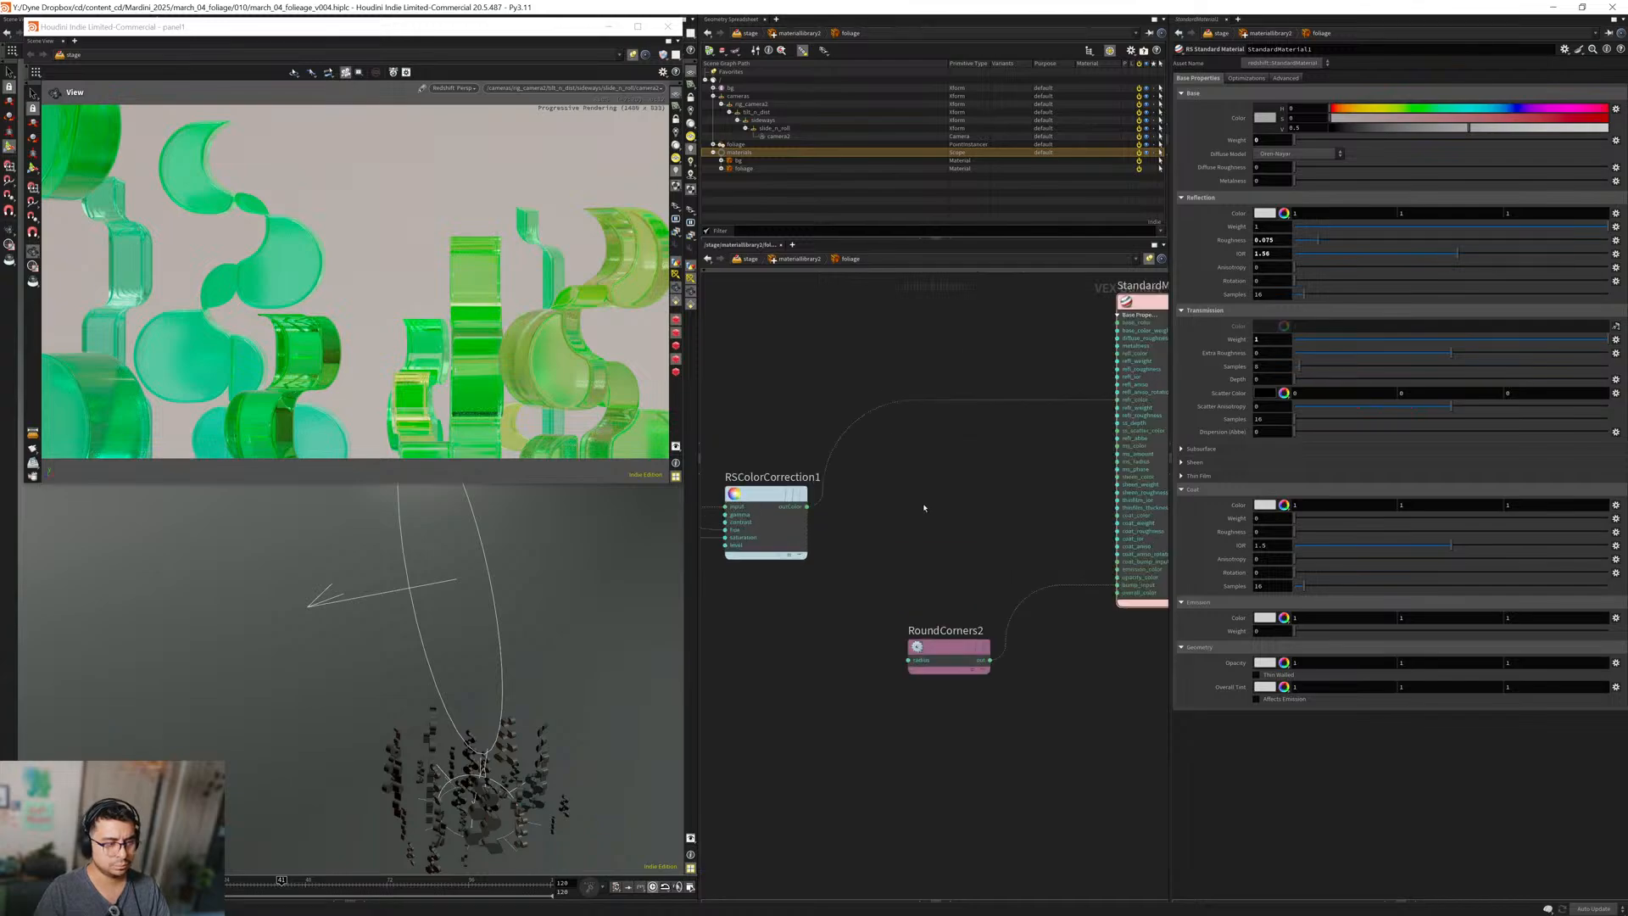
{"action": "middle_click_drag", "start_coordinate": [918, 533], "coordinate": [1069, 425]}
{"action": "scroll", "coordinate": [974, 498], "scroll_direction": "down", "scroll_amount": 3}
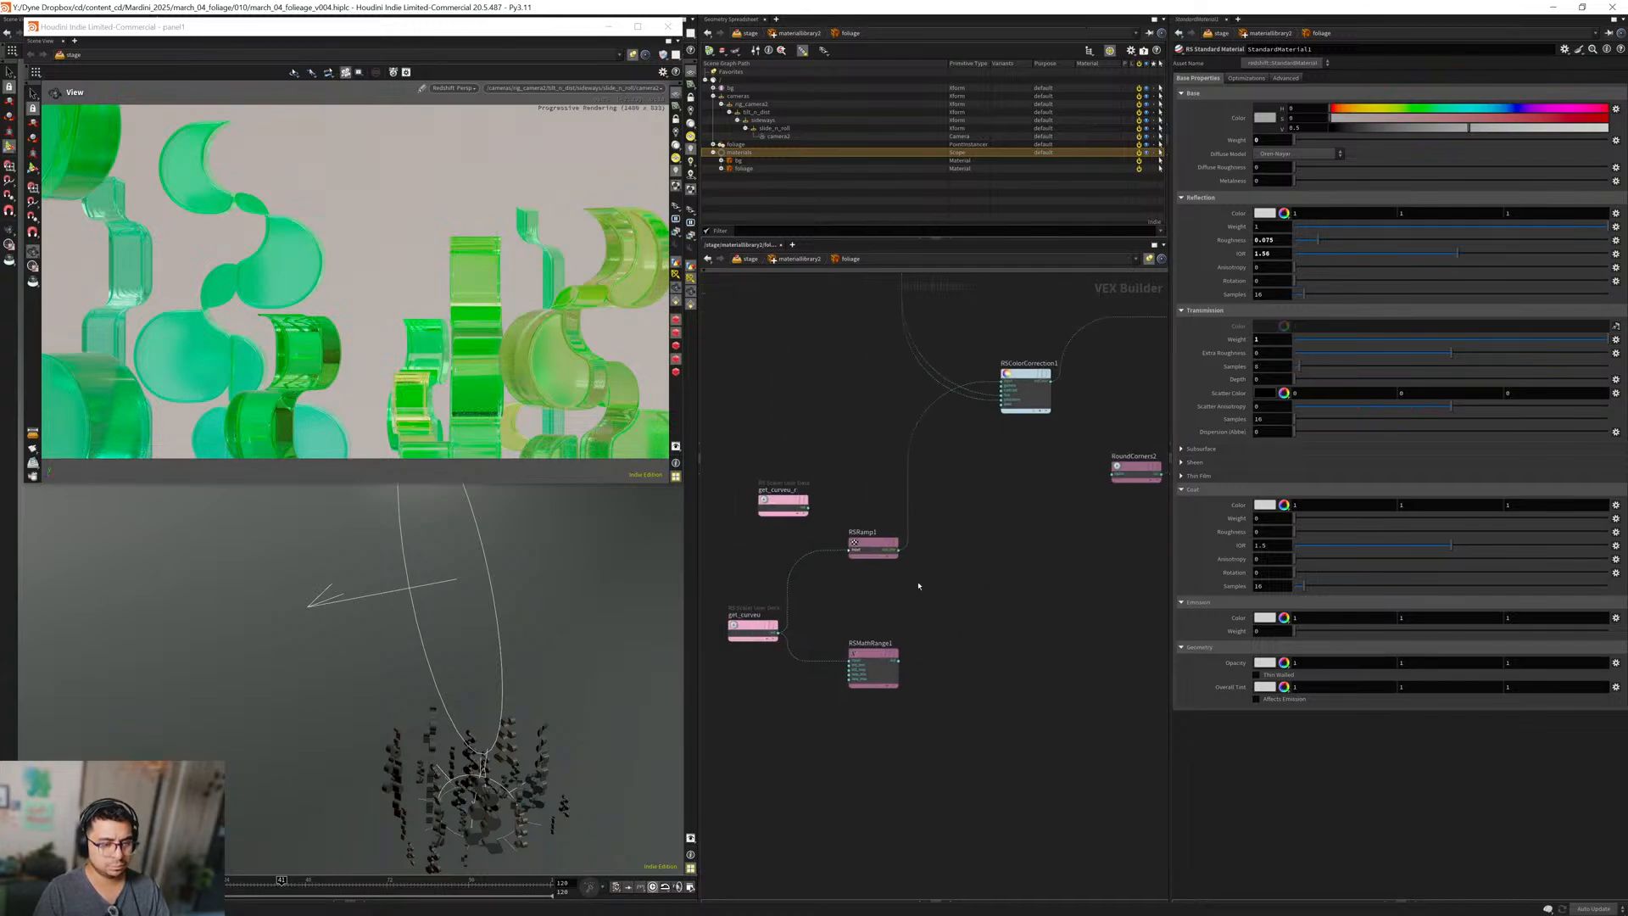
{"action": "left_click", "coordinate": [875, 545]}
{"action": "left_click", "coordinate": [1616, 324]}
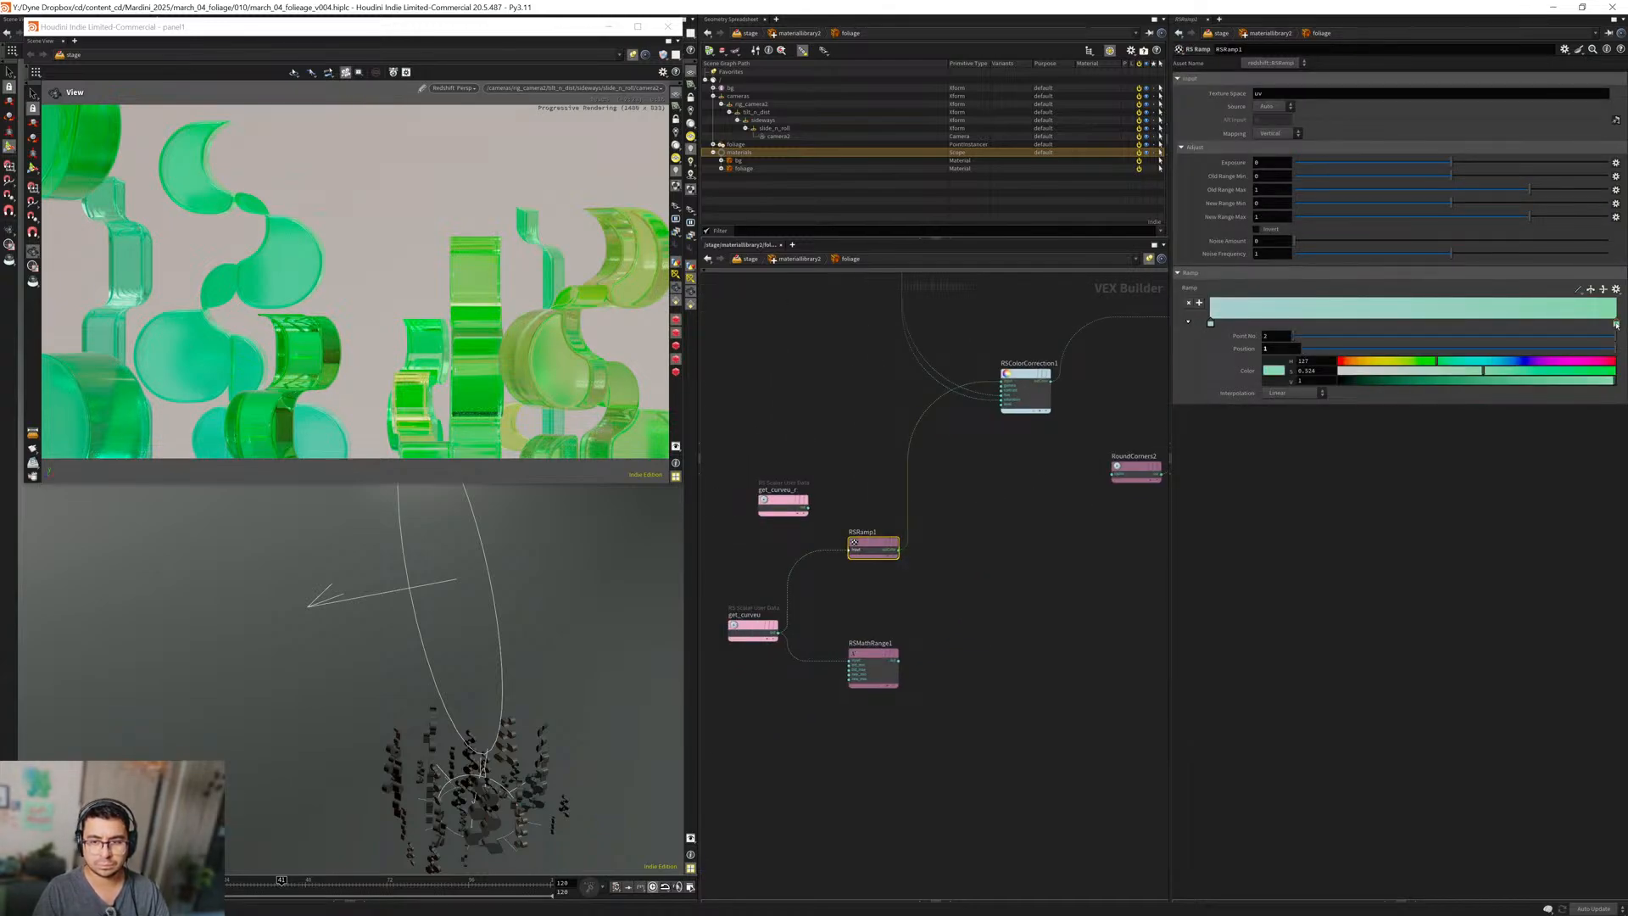
{"action": "left_click", "coordinate": [1381, 377]}
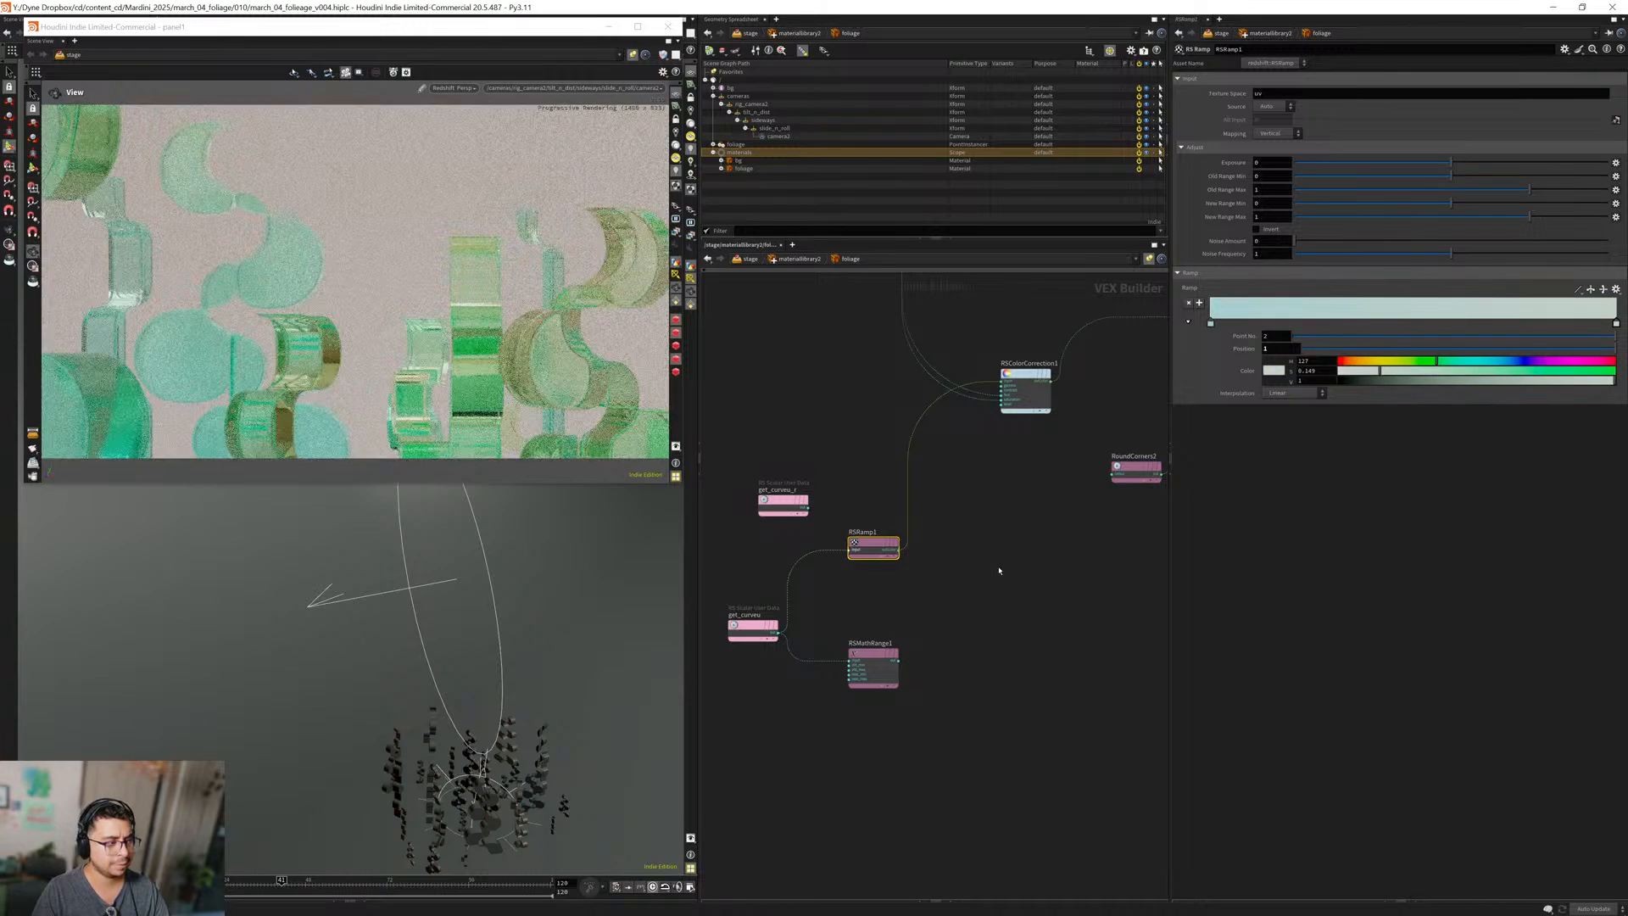
{"action": "middle_click_drag", "start_coordinate": [1000, 567], "coordinate": [982, 563]}
{"action": "key", "text": "ctrl+z"}
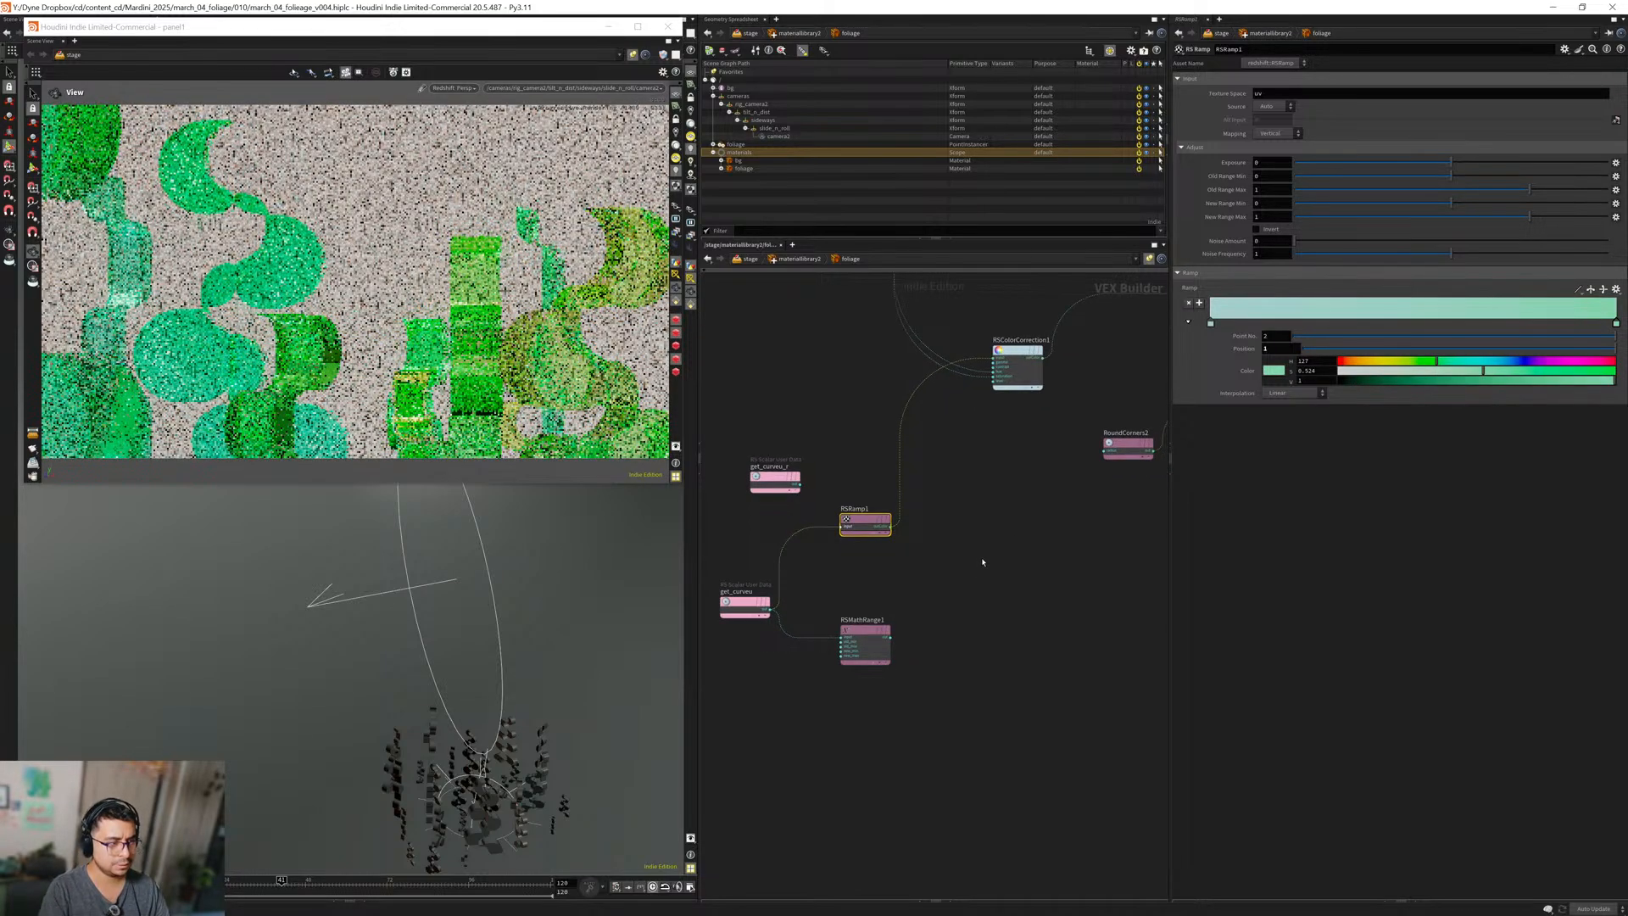
{"action": "left_click", "coordinate": [1555, 371]}
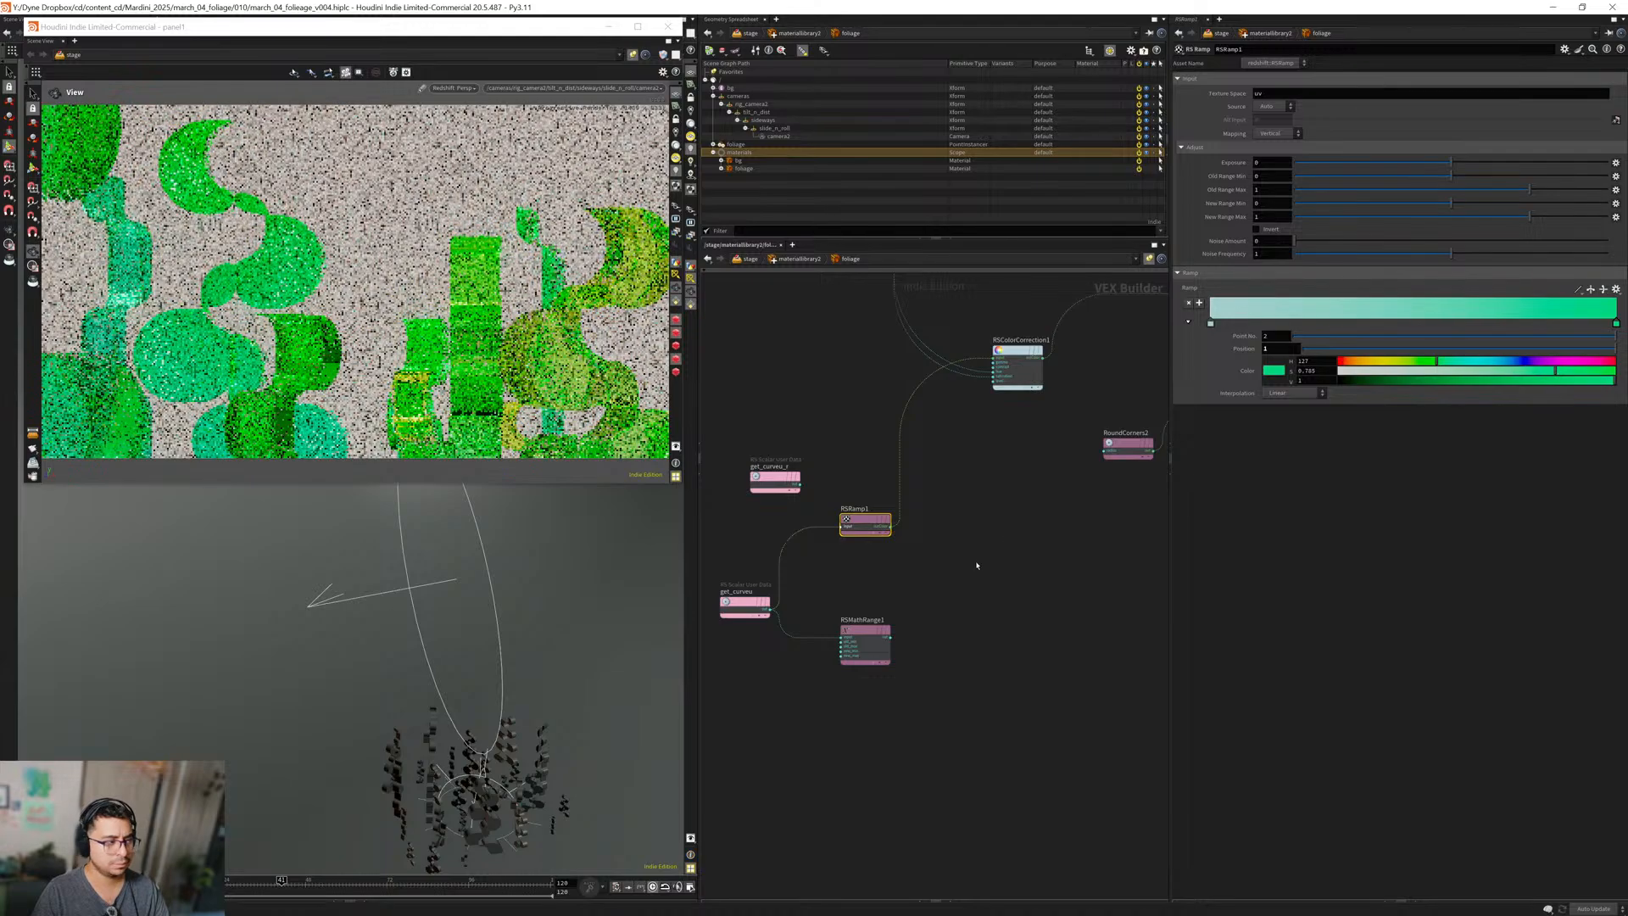
Undo the last saturation increase on RSRamp1's end point, and set its saturation to about 0.50 and its value to about 0.97.
{"action": "key", "text": "ctrl+z"}
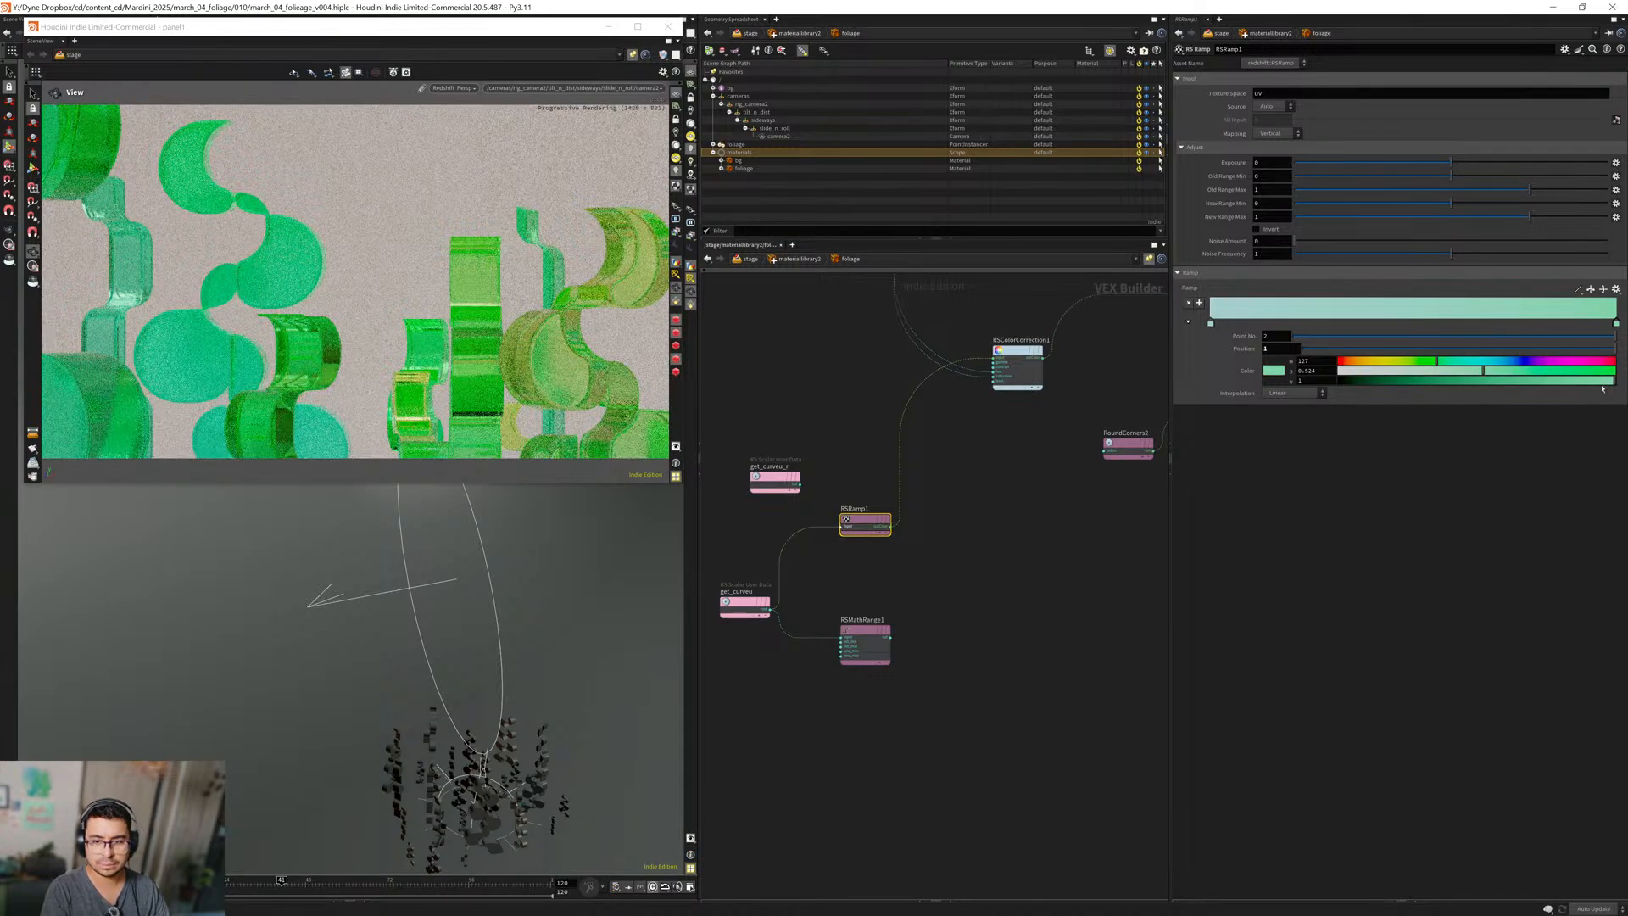
{"action": "left_click", "coordinate": [1608, 381]}
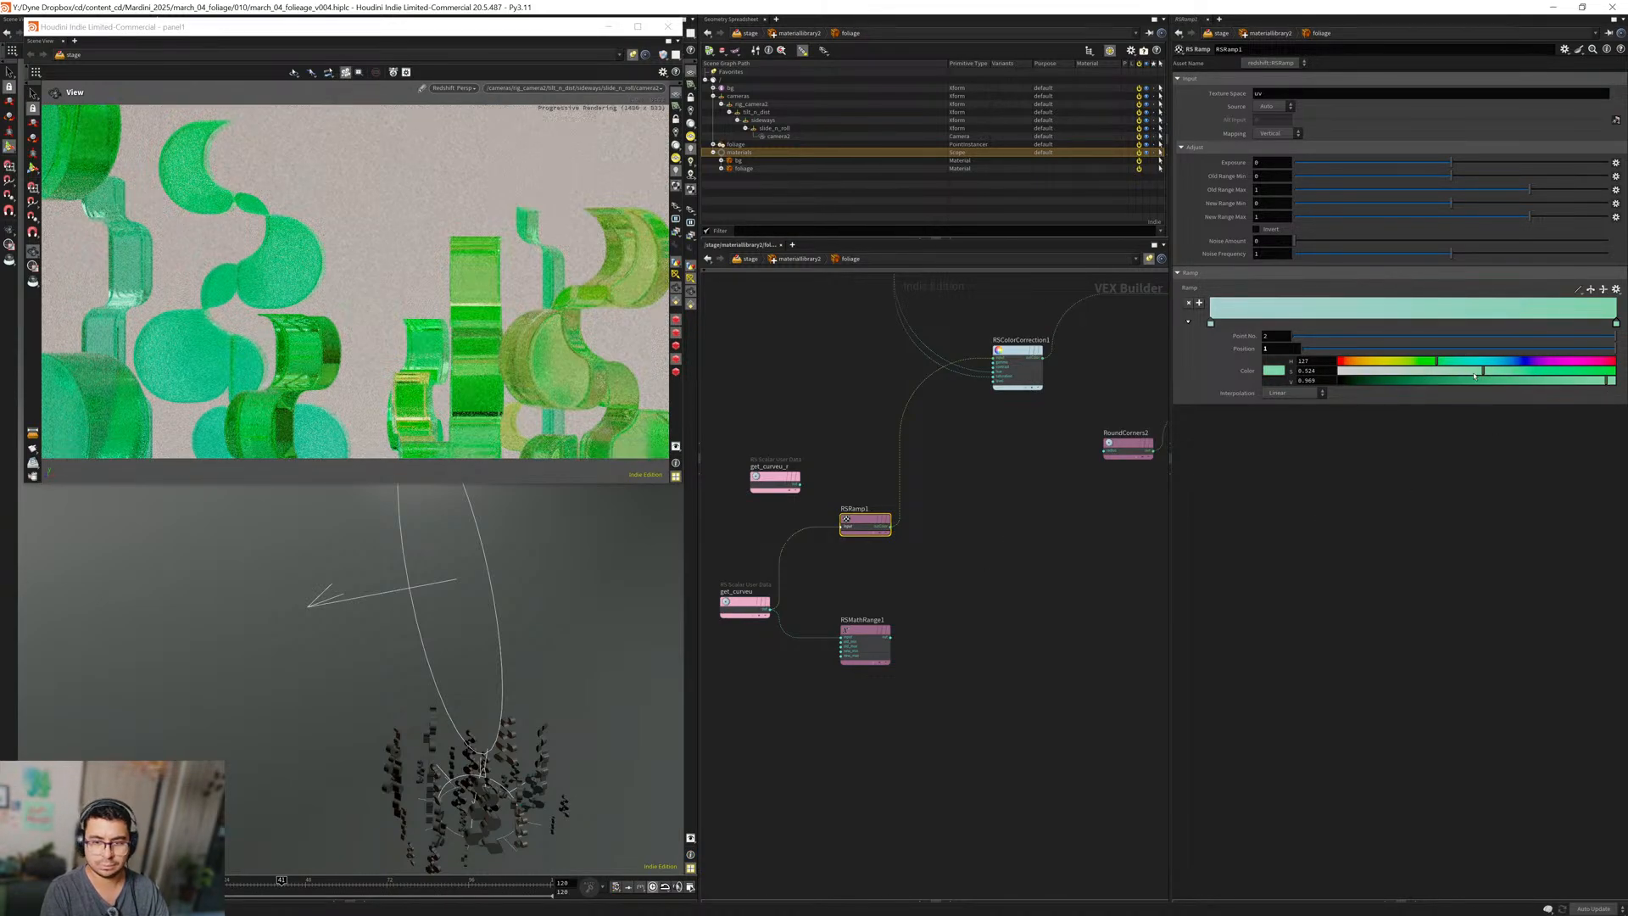
{"action": "left_click_drag", "start_coordinate": [1478, 375], "coordinate": [1476, 377]}
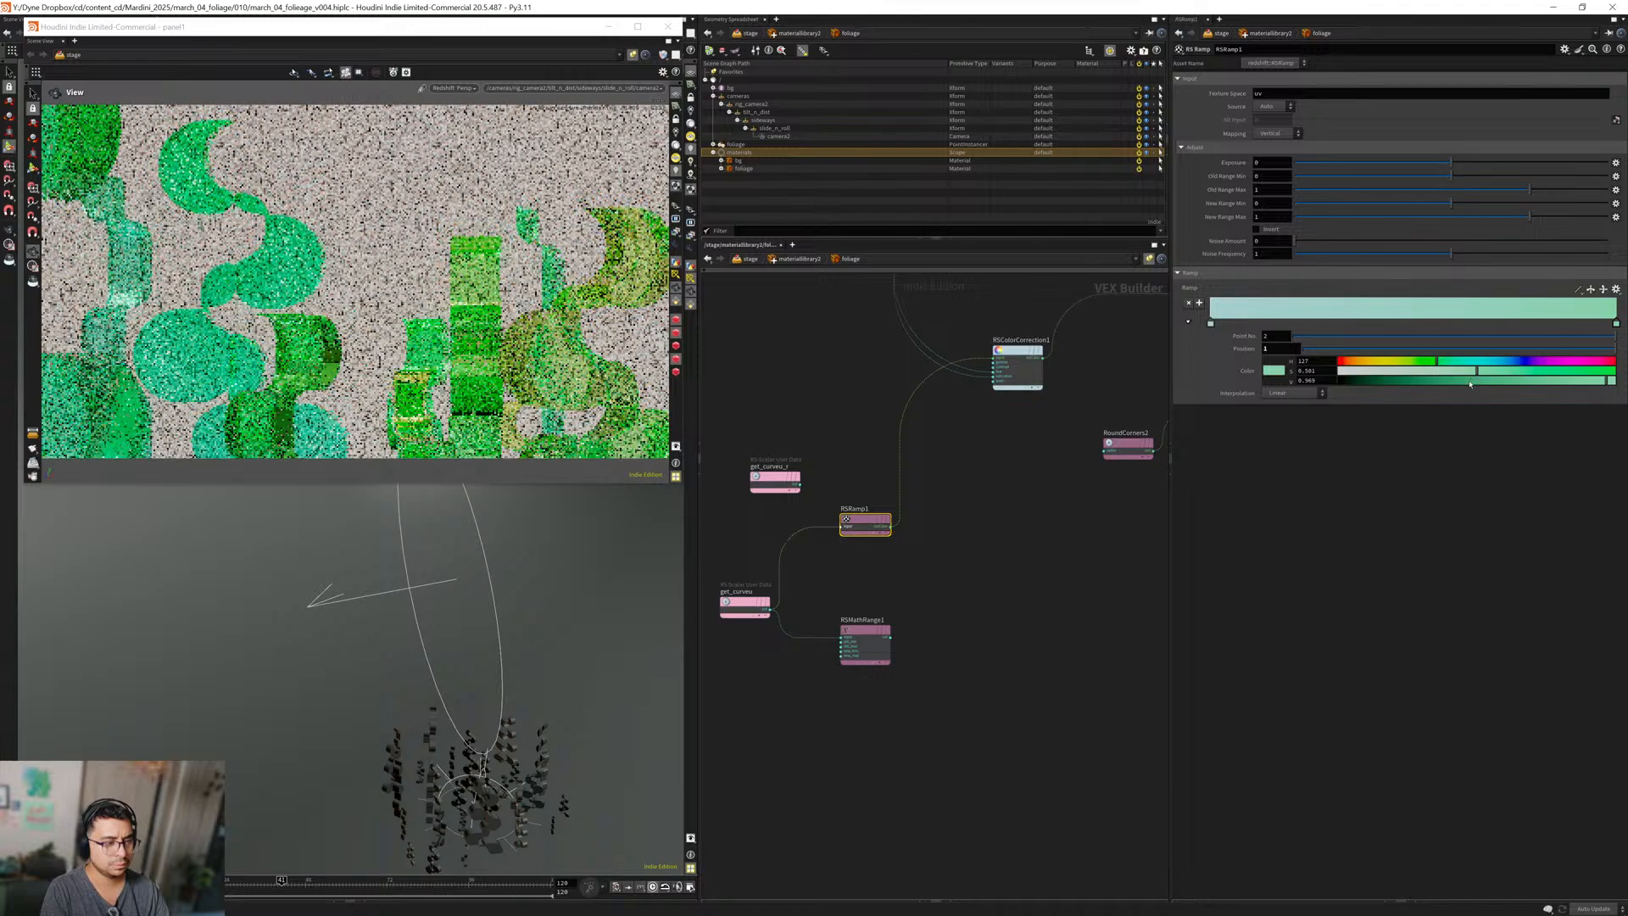
Move the get_curveu_r node below RSMathRange1 in the foliage network.
{"action": "middle_click_drag", "start_coordinate": [982, 468], "coordinate": [964, 552]}
{"action": "left_click", "coordinate": [967, 524]}
{"action": "middle_click_drag", "start_coordinate": [937, 370], "coordinate": [924, 418]}
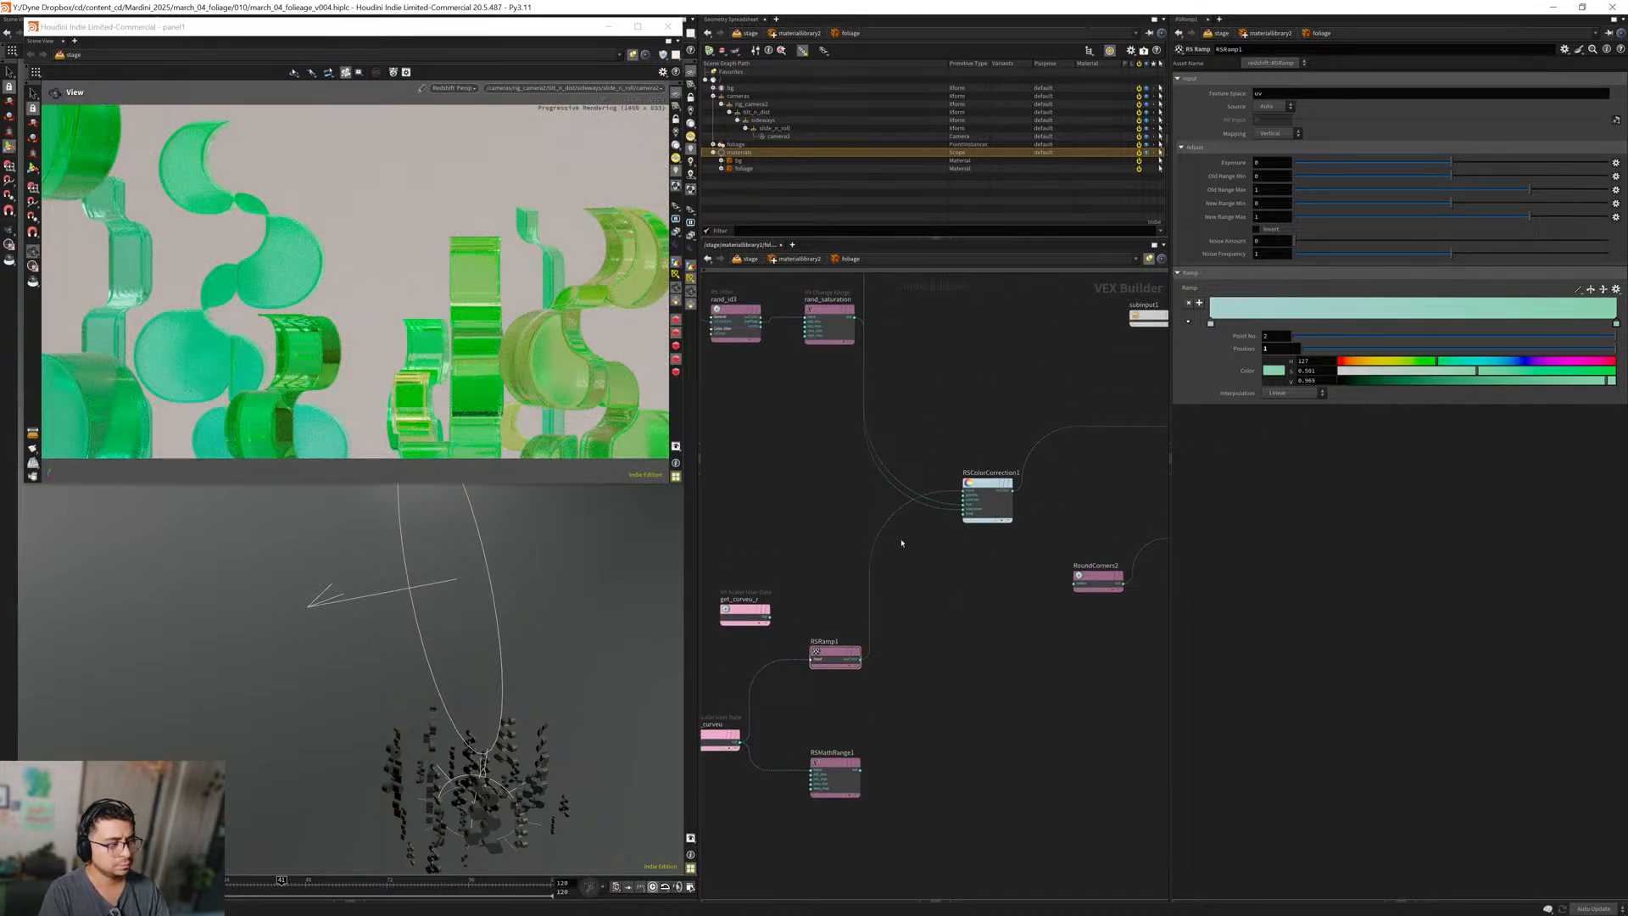
{"action": "middle_click_drag", "start_coordinate": [825, 487], "coordinate": [851, 375]}
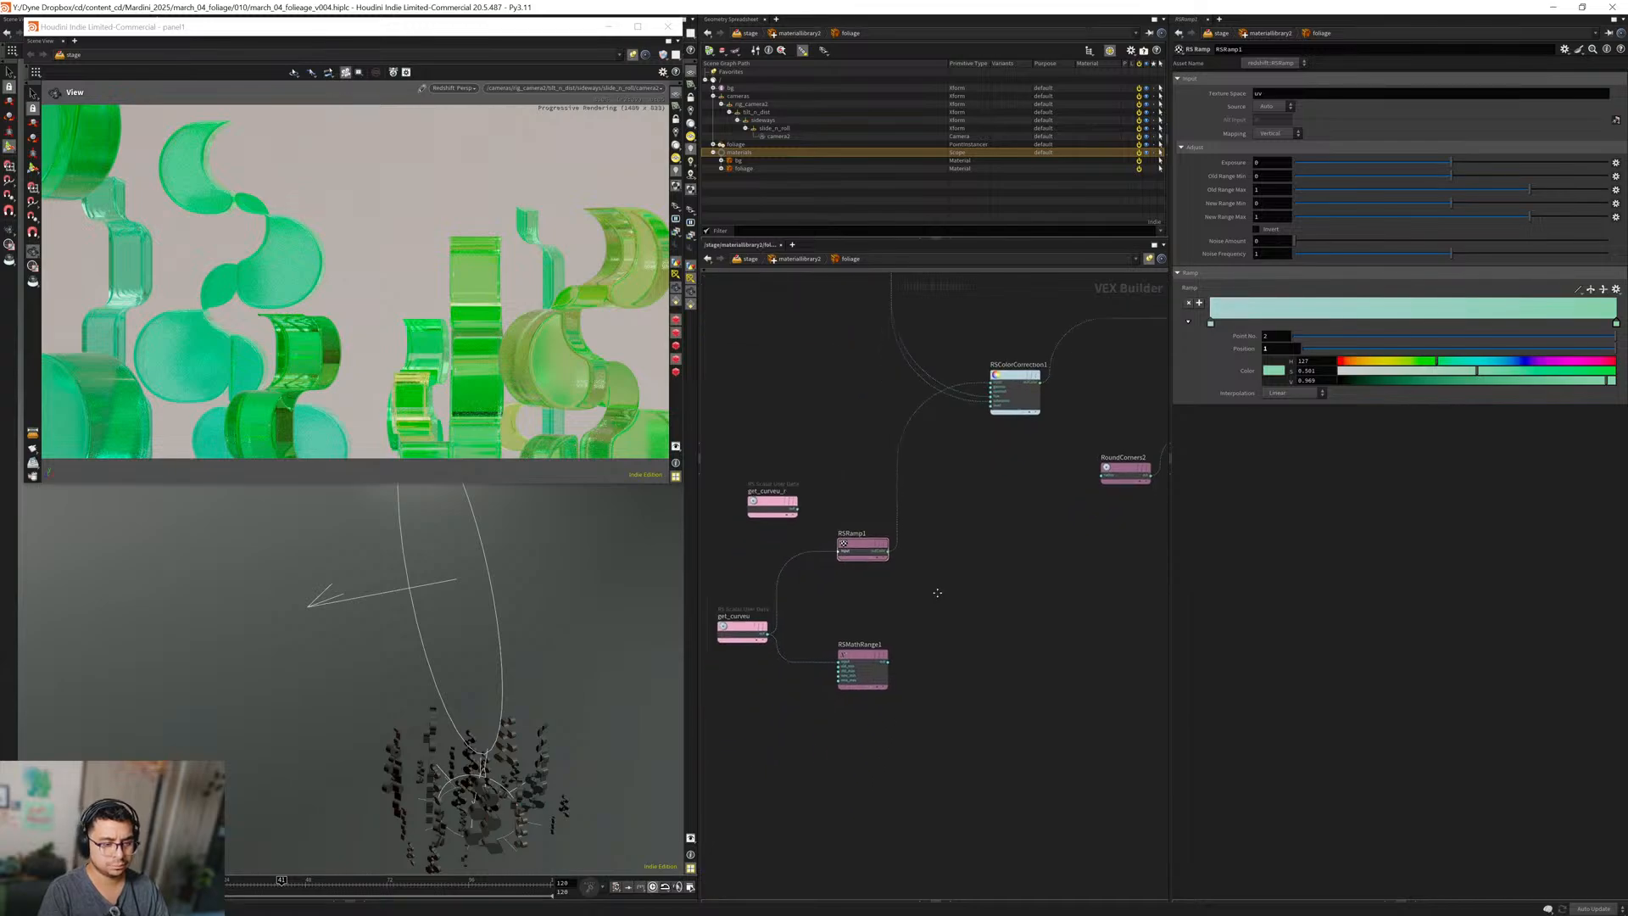
{"action": "middle_click_drag", "start_coordinate": [937, 593], "coordinate": [952, 559]}
{"action": "middle_click_drag", "start_coordinate": [835, 585], "coordinate": [866, 557]}
{"action": "left_click_drag", "start_coordinate": [817, 443], "coordinate": [829, 710]}
{"action": "left_click", "coordinate": [945, 690]}
{"action": "key", "text": "Tab"}
{"action": "type", "text": "rmp"}
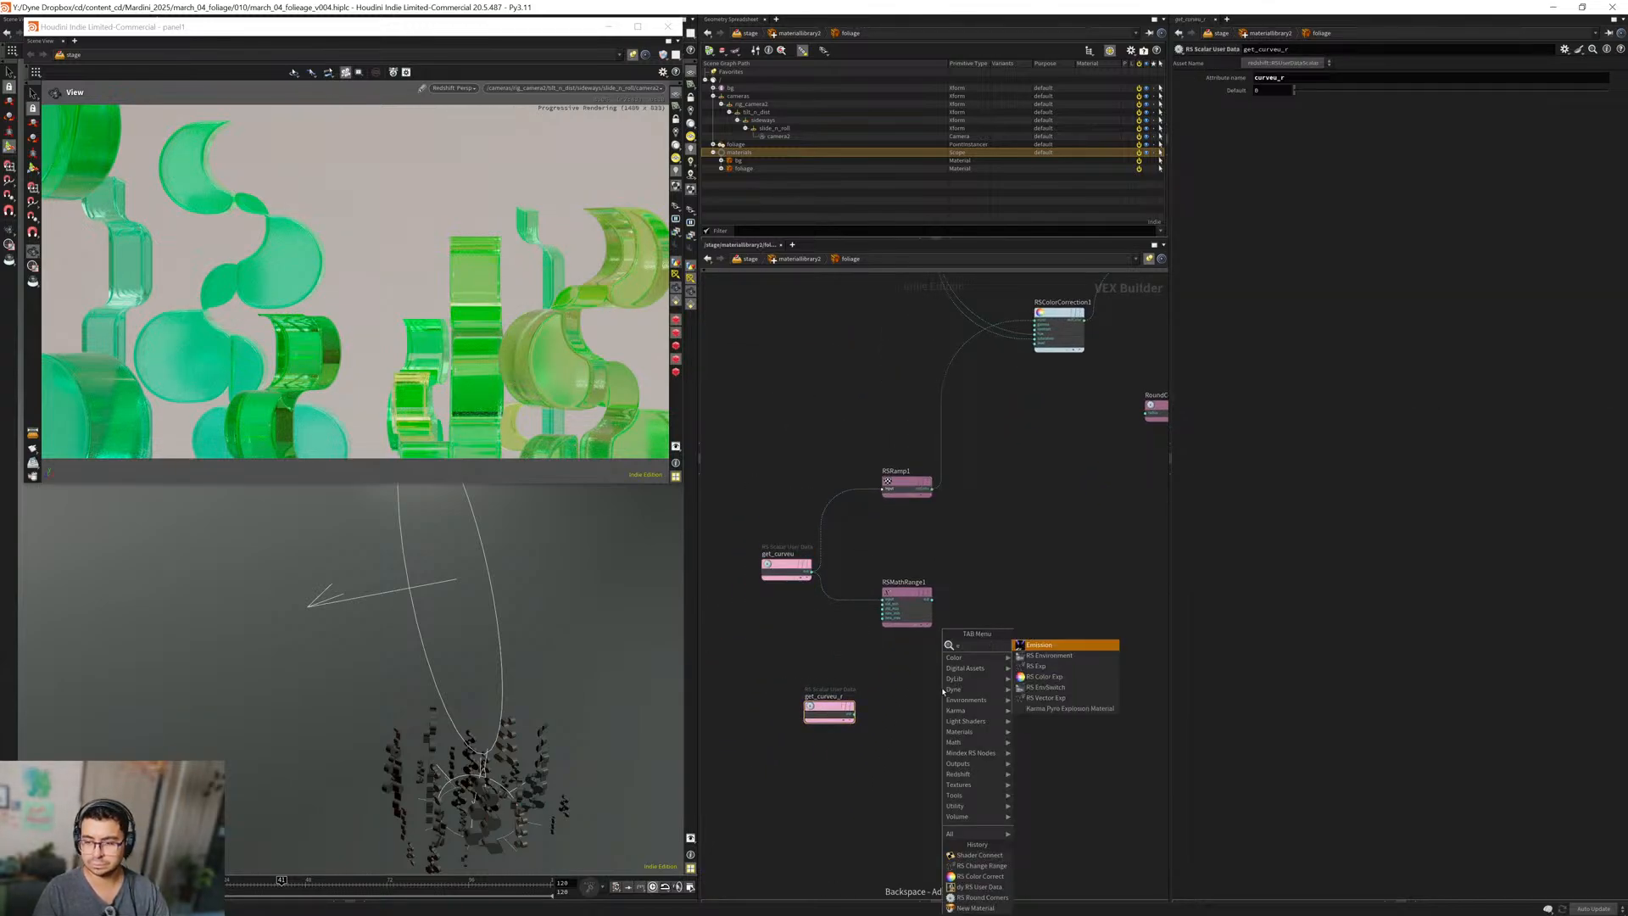
{"action": "key", "text": "Caps_Lock"}
{"action": "key", "text": "Return"}
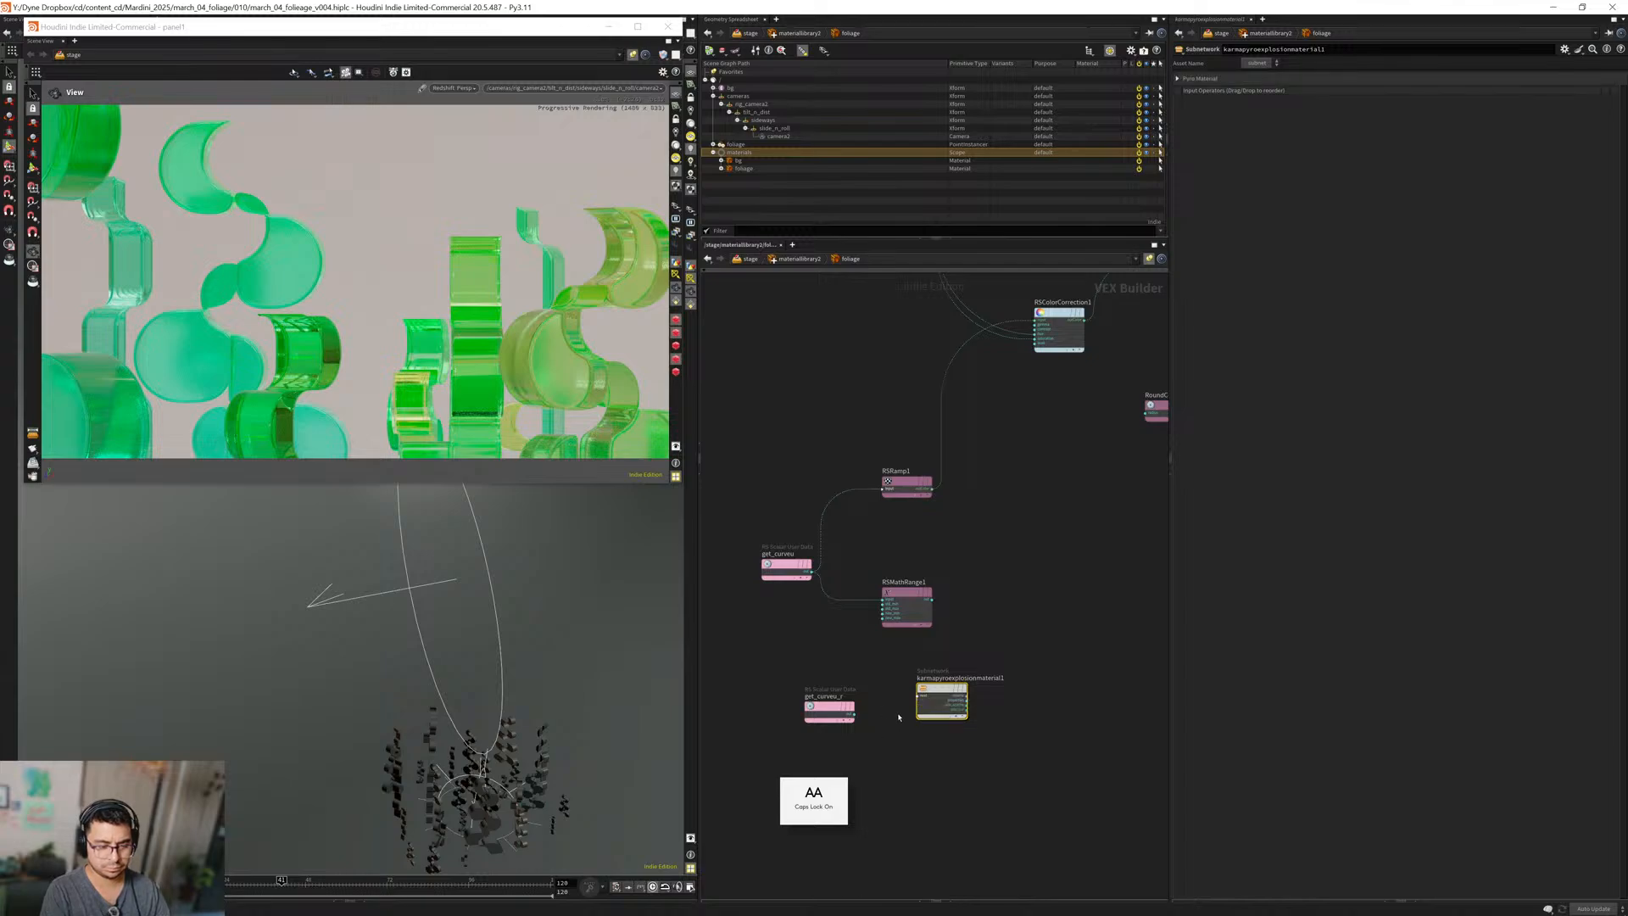
{"action": "scroll", "coordinate": [852, 751], "scroll_direction": "up", "scroll_amount": 3}
{"action": "key", "text": "Delete"}
Add an RS Ramp beside get_curveu_r, feed that attribute into its input and preview the ramp in the render.
{"action": "key", "text": "Tab"}
{"action": "type", "text": "ramp"}
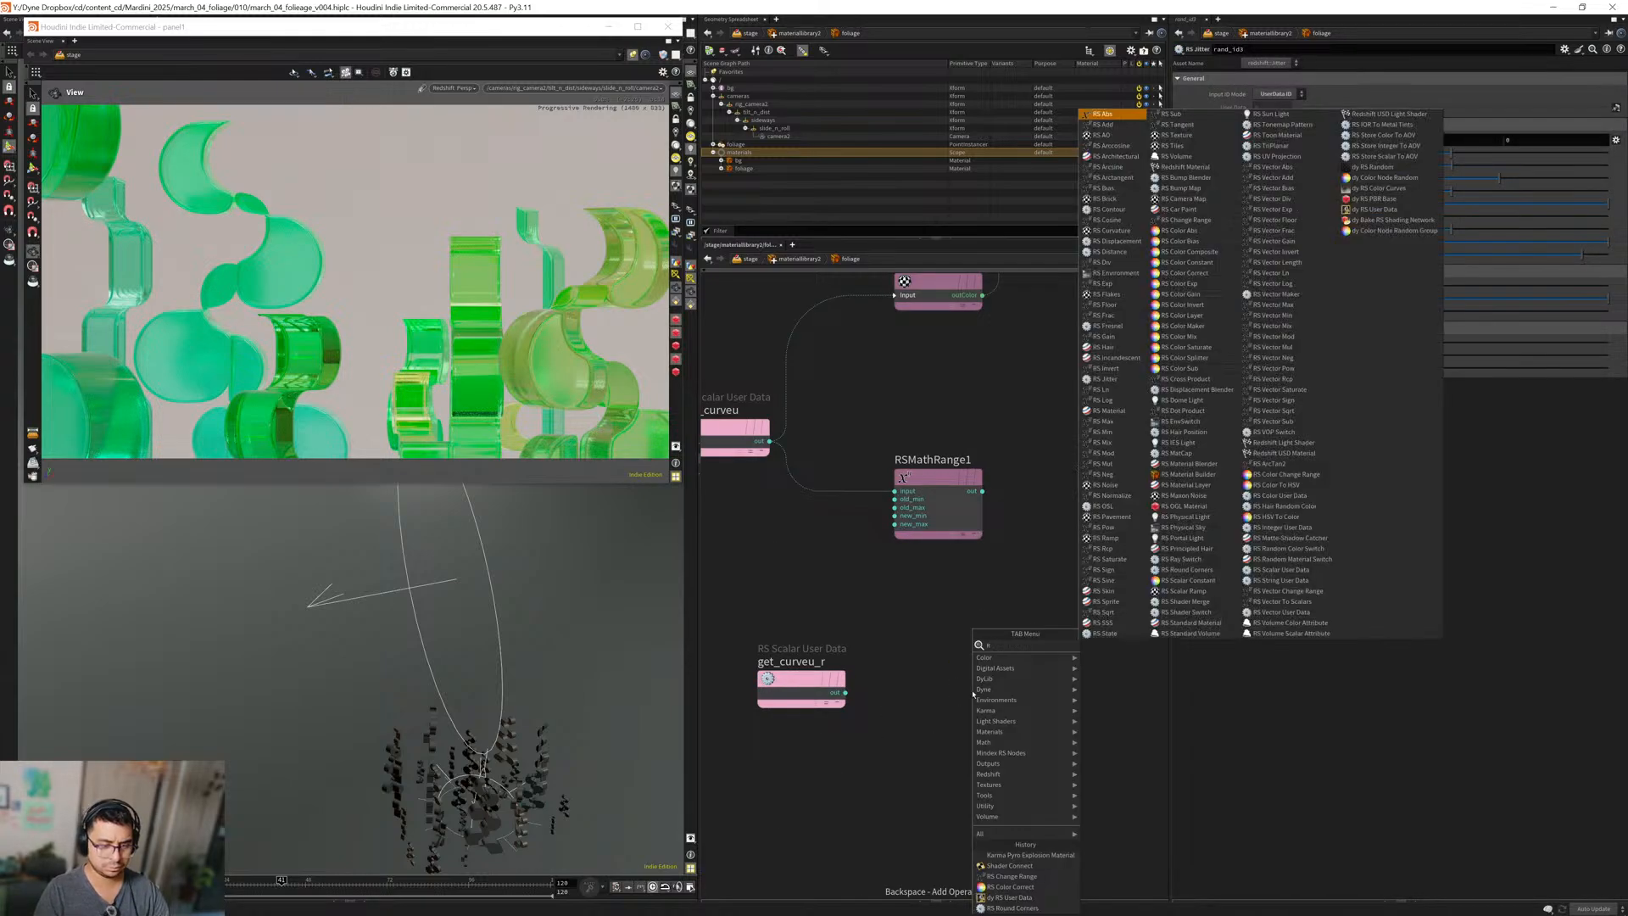
{"action": "key", "text": "Return"}
{"action": "key", "text": "Caps_Lock"}
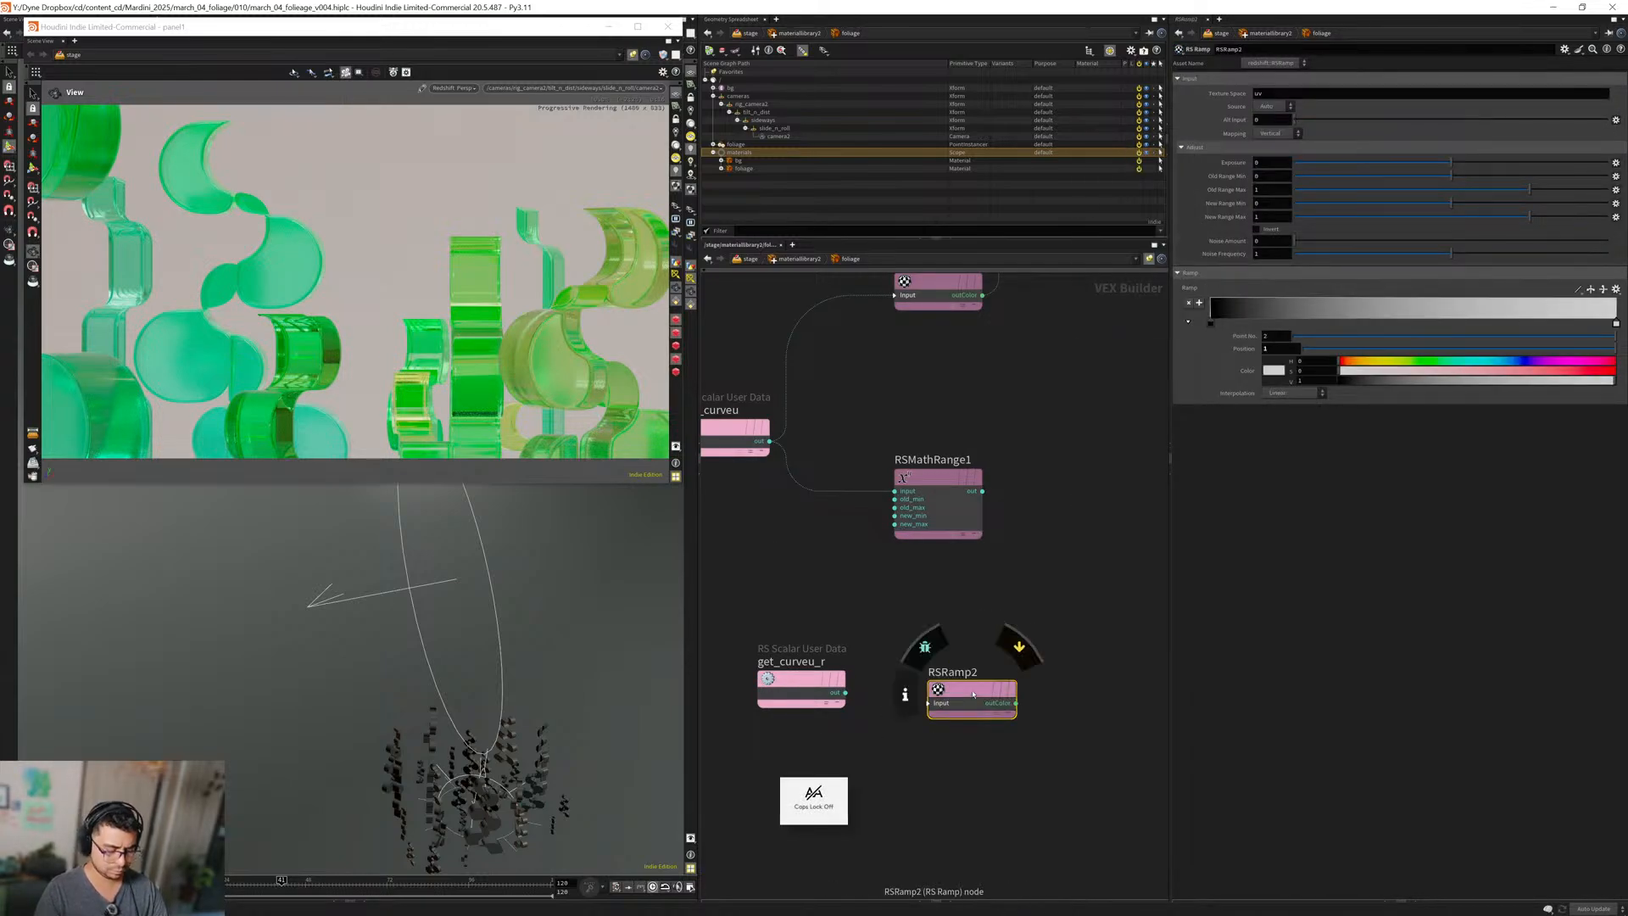
{"action": "left_click_drag", "start_coordinate": [842, 693], "coordinate": [983, 689]}
{"action": "left_click", "coordinate": [969, 723]}
{"action": "middle_click_drag", "start_coordinate": [990, 732], "coordinate": [937, 730]}
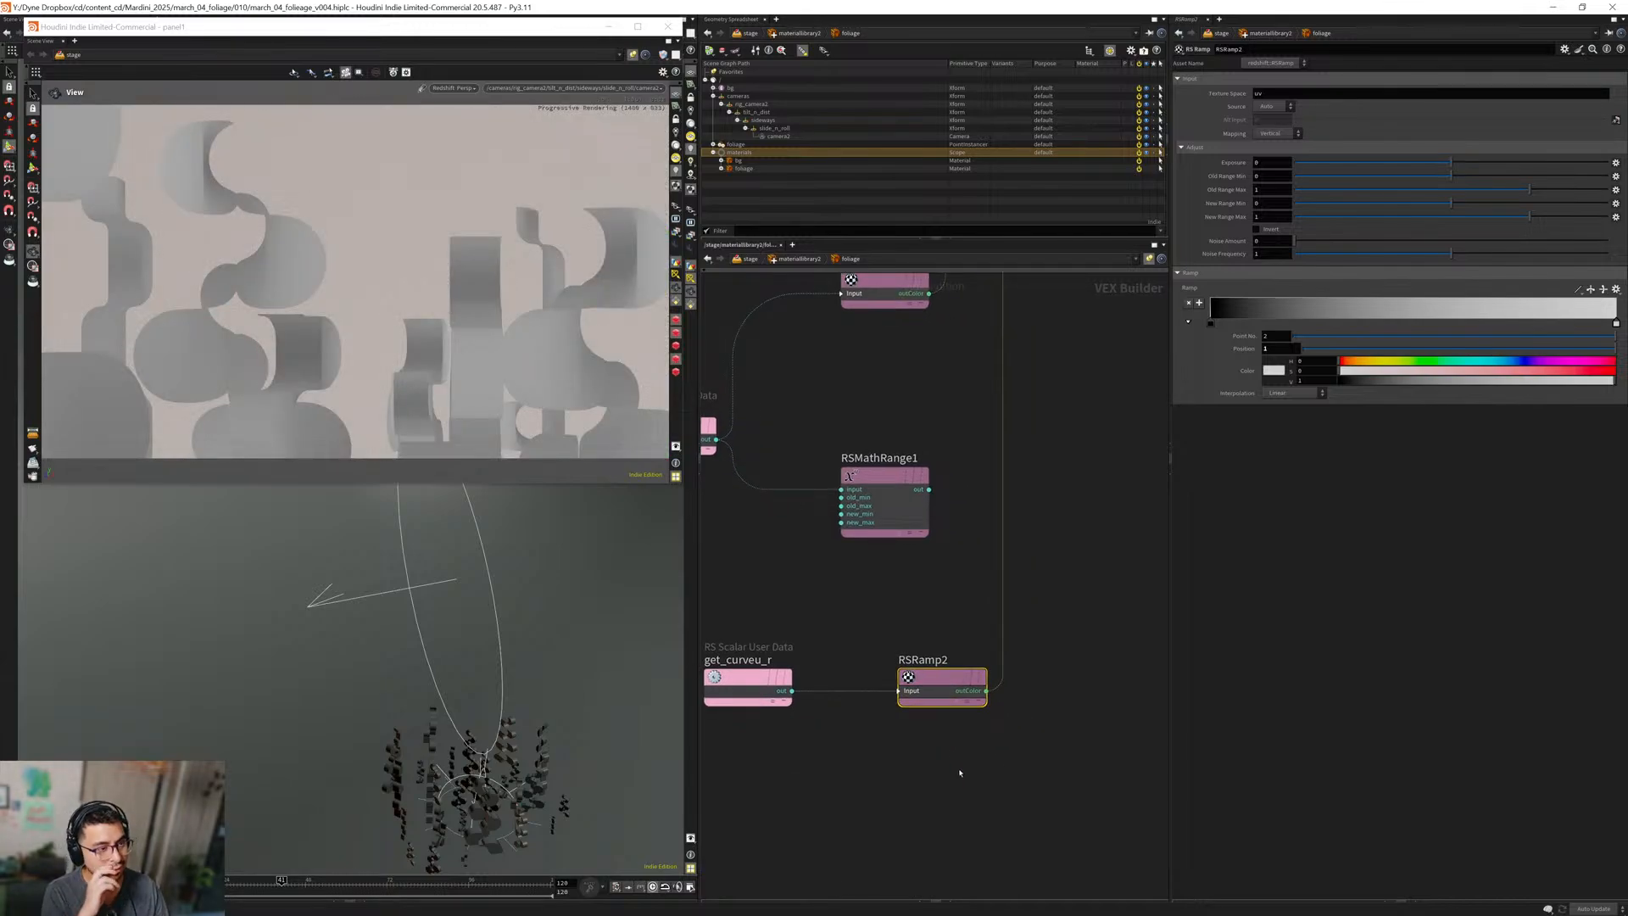
Add an RS Change Range node after RSRamp2 and wire the ramp's output into its input.
{"action": "scroll", "coordinate": [959, 772], "scroll_direction": "down", "scroll_amount": 8}
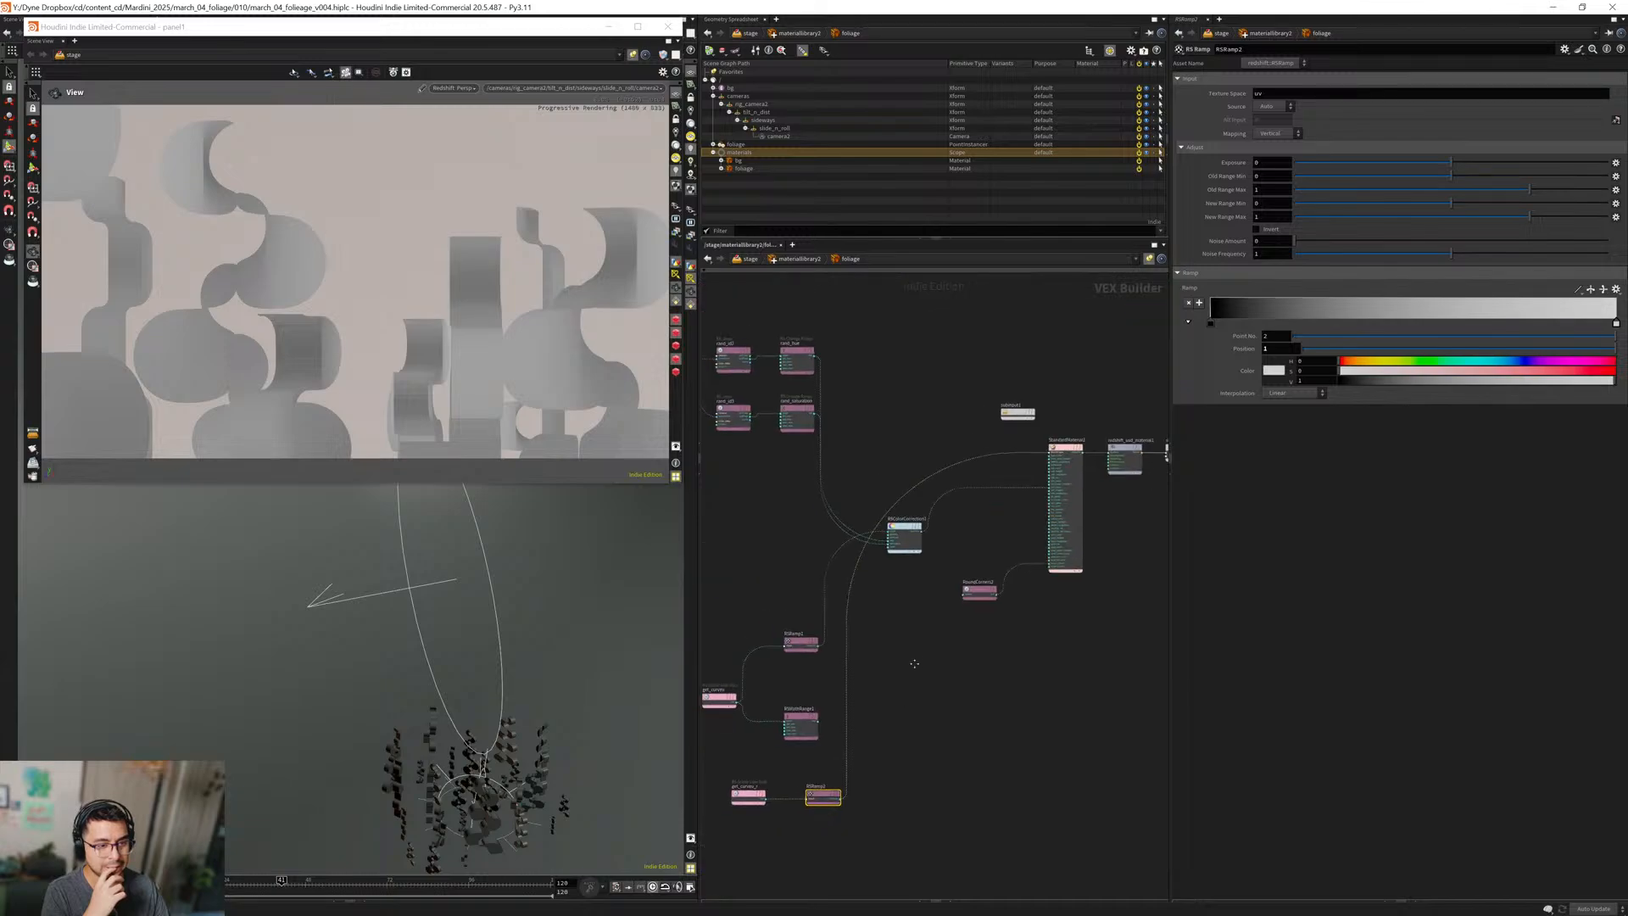
{"action": "scroll", "coordinate": [914, 663], "scroll_direction": "up", "scroll_amount": 4}
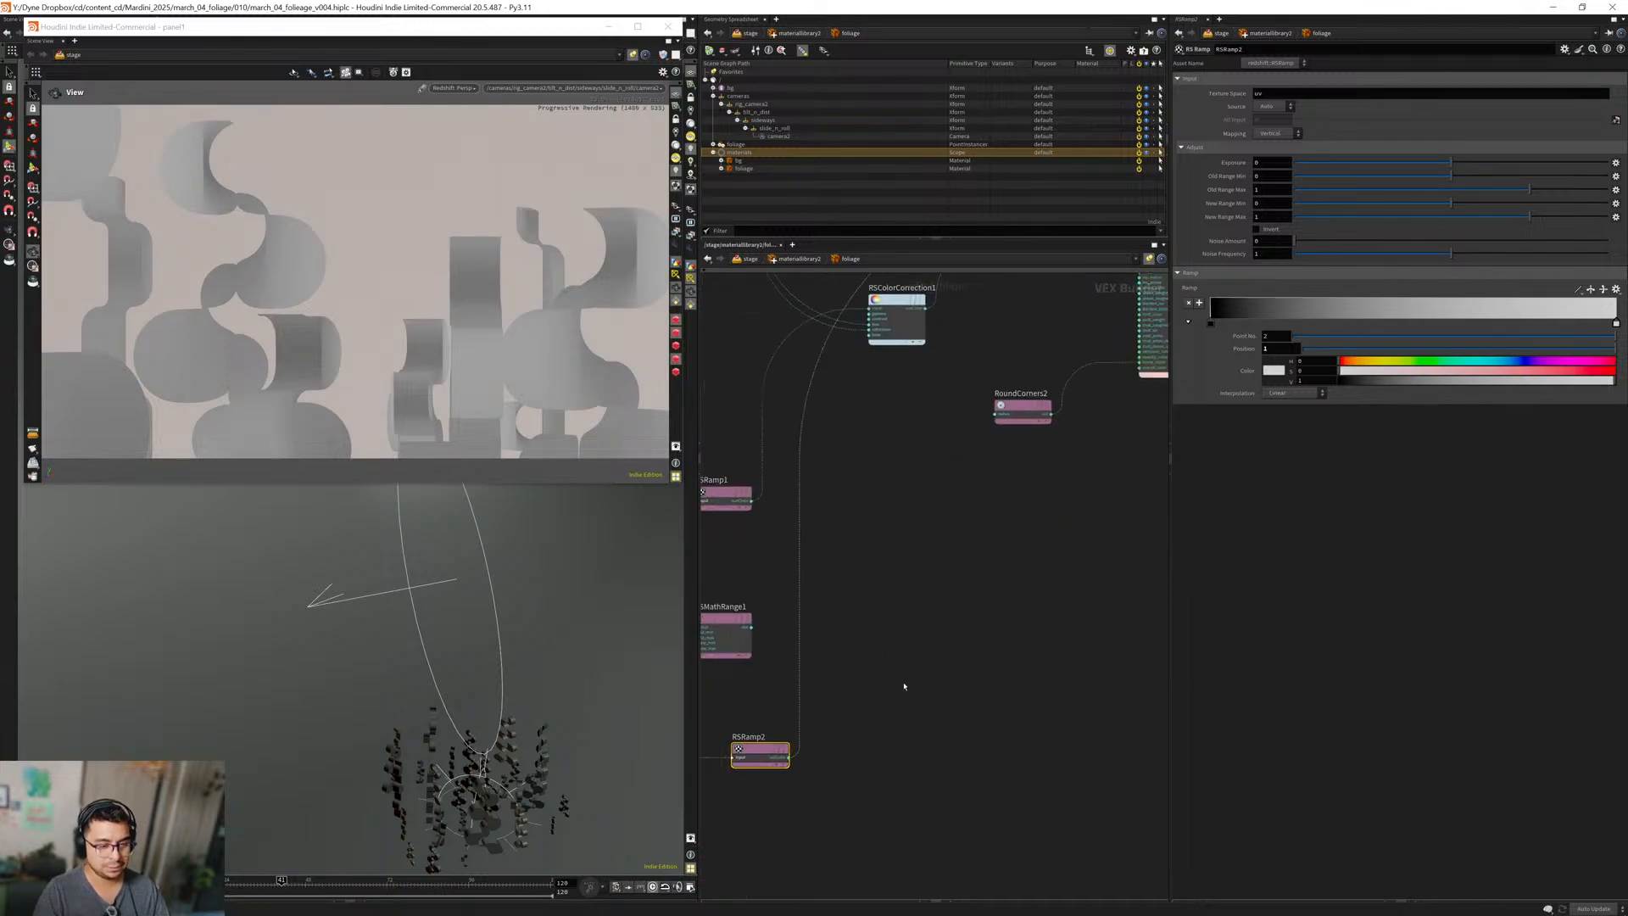
{"action": "key", "text": "Tab"}
{"action": "left_click", "coordinate": [892, 726]}
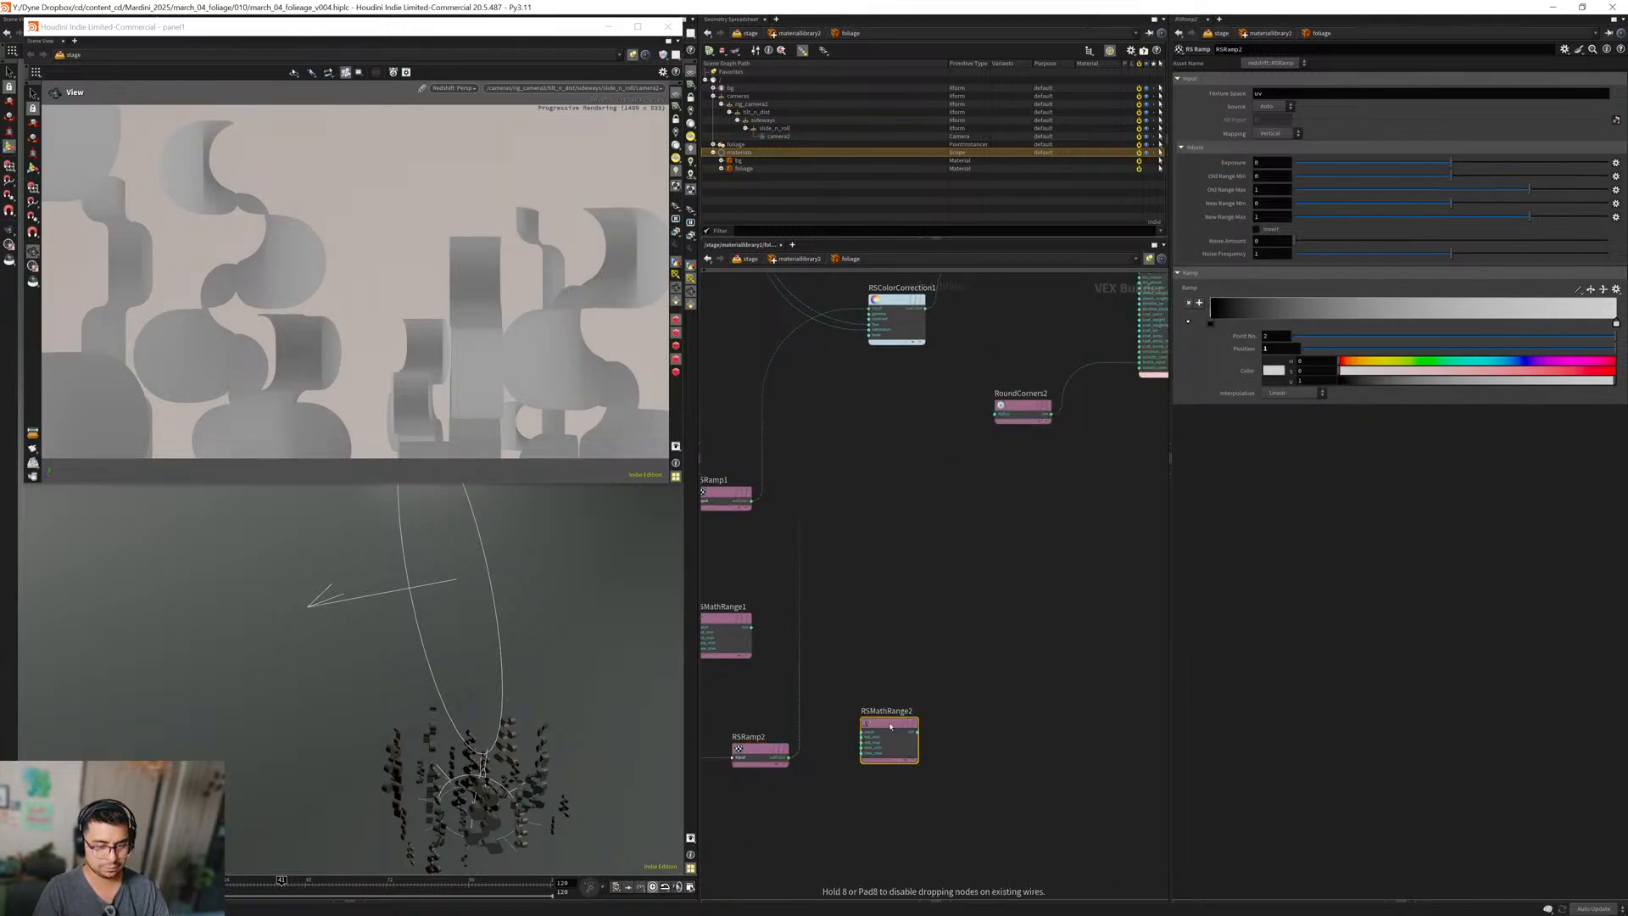
{"action": "left_click_drag", "start_coordinate": [789, 757], "coordinate": [839, 751]}
Delete the unused subinput1 node above StandardMaterial1.
{"action": "middle_click_drag", "start_coordinate": [930, 616], "coordinate": [749, 705]}
{"action": "scroll", "coordinate": [908, 639], "scroll_direction": "down", "scroll_amount": 3}
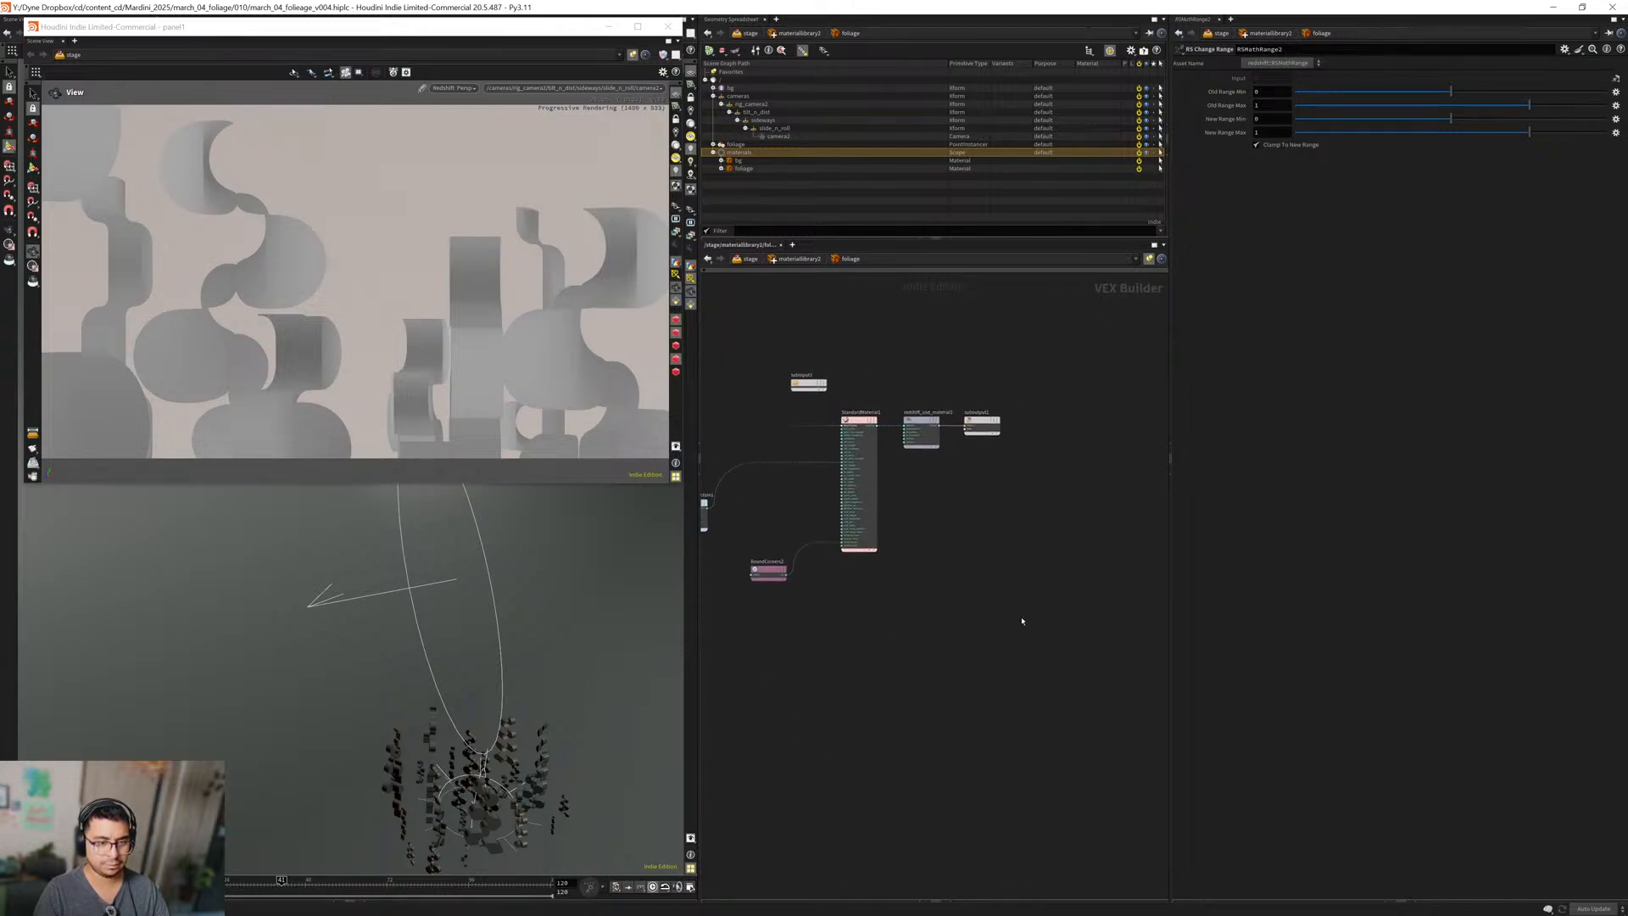
{"action": "left_click_drag", "start_coordinate": [1043, 646], "coordinate": [981, 462]}
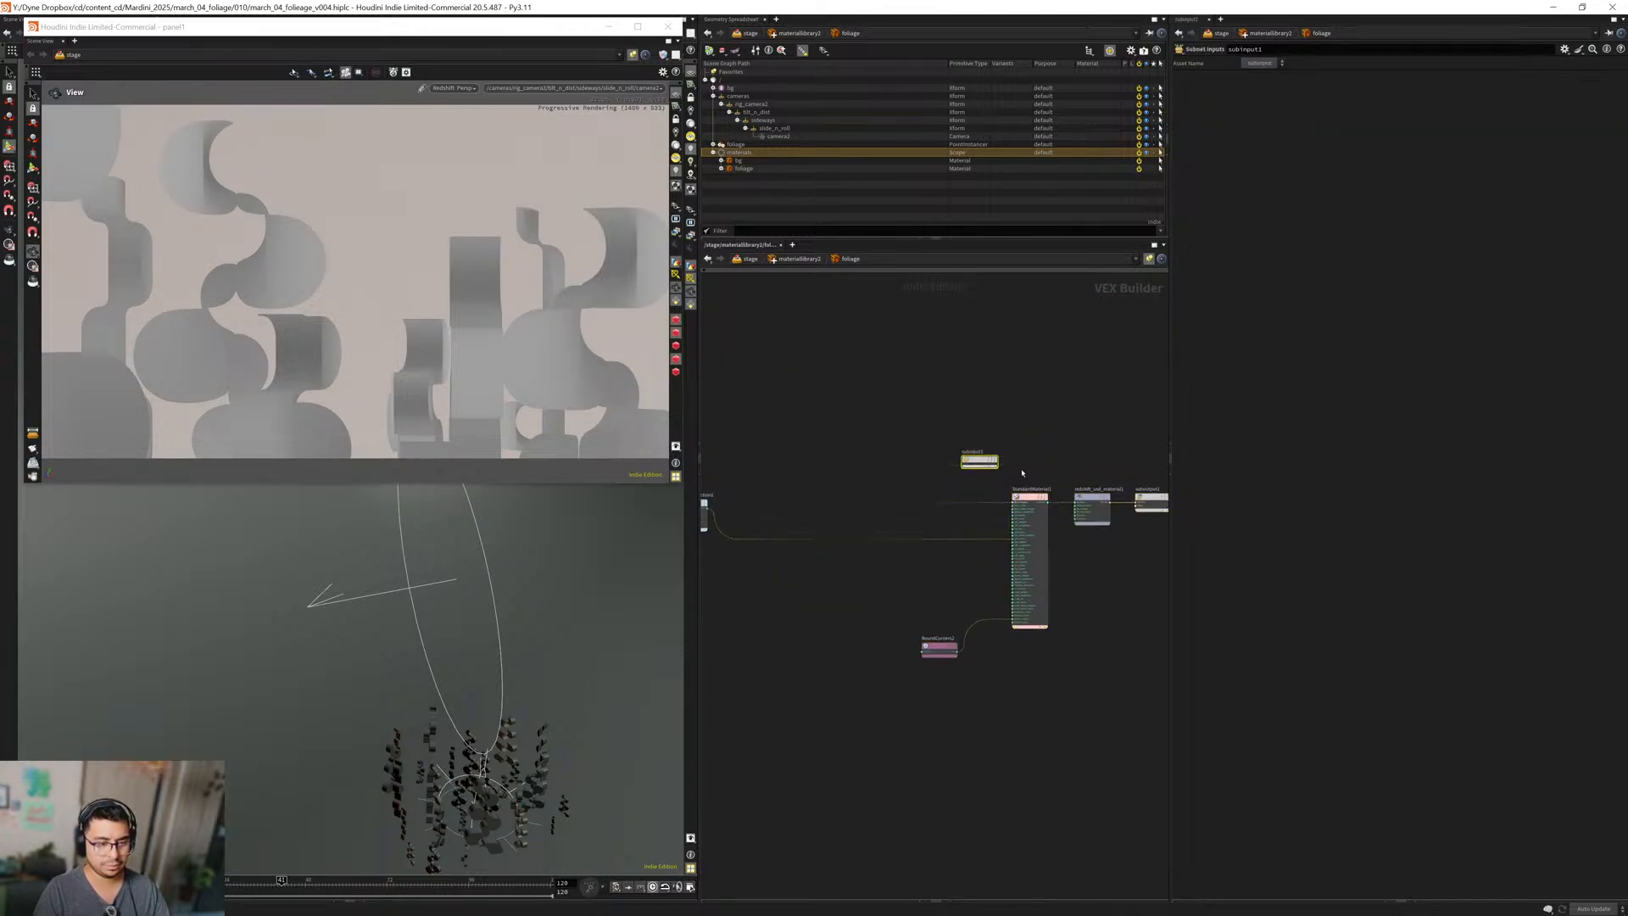
{"action": "key", "text": "Delete"}
Add a second RS Color Correct node and connect RSColorCorrection1's output to its input.
{"action": "middle_click_drag", "start_coordinate": [884, 691], "coordinate": [1005, 582]}
{"action": "middle_click_drag", "start_coordinate": [909, 594], "coordinate": [904, 642]}
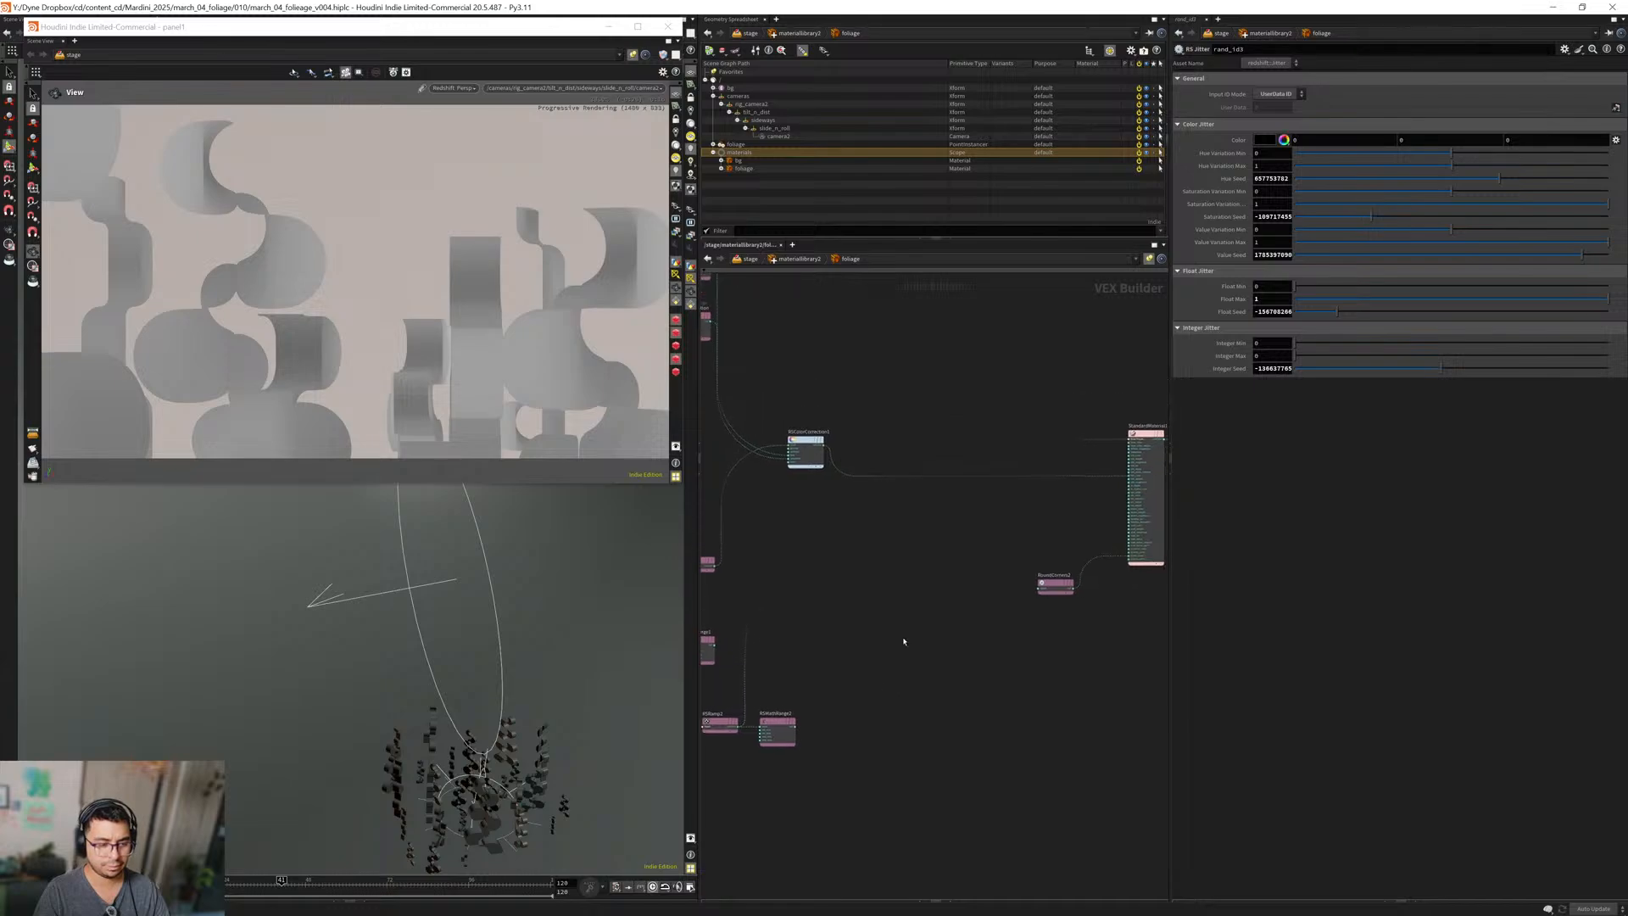
{"action": "key", "text": "Tab"}
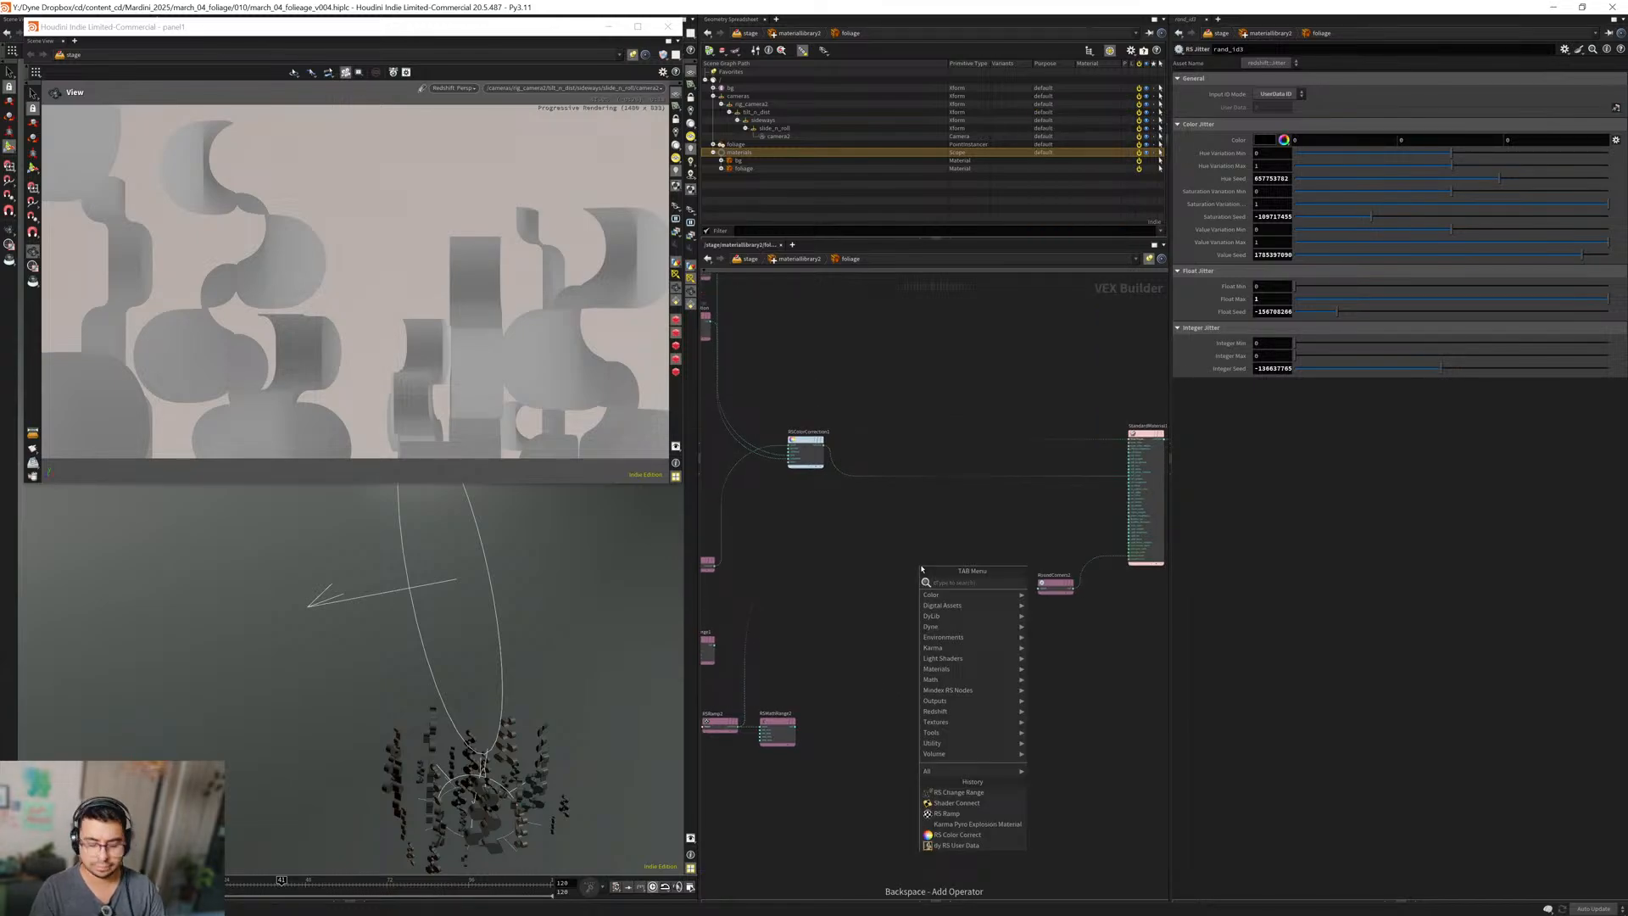
{"action": "type", "text": "mix"}
{"action": "key", "text": "Return"}
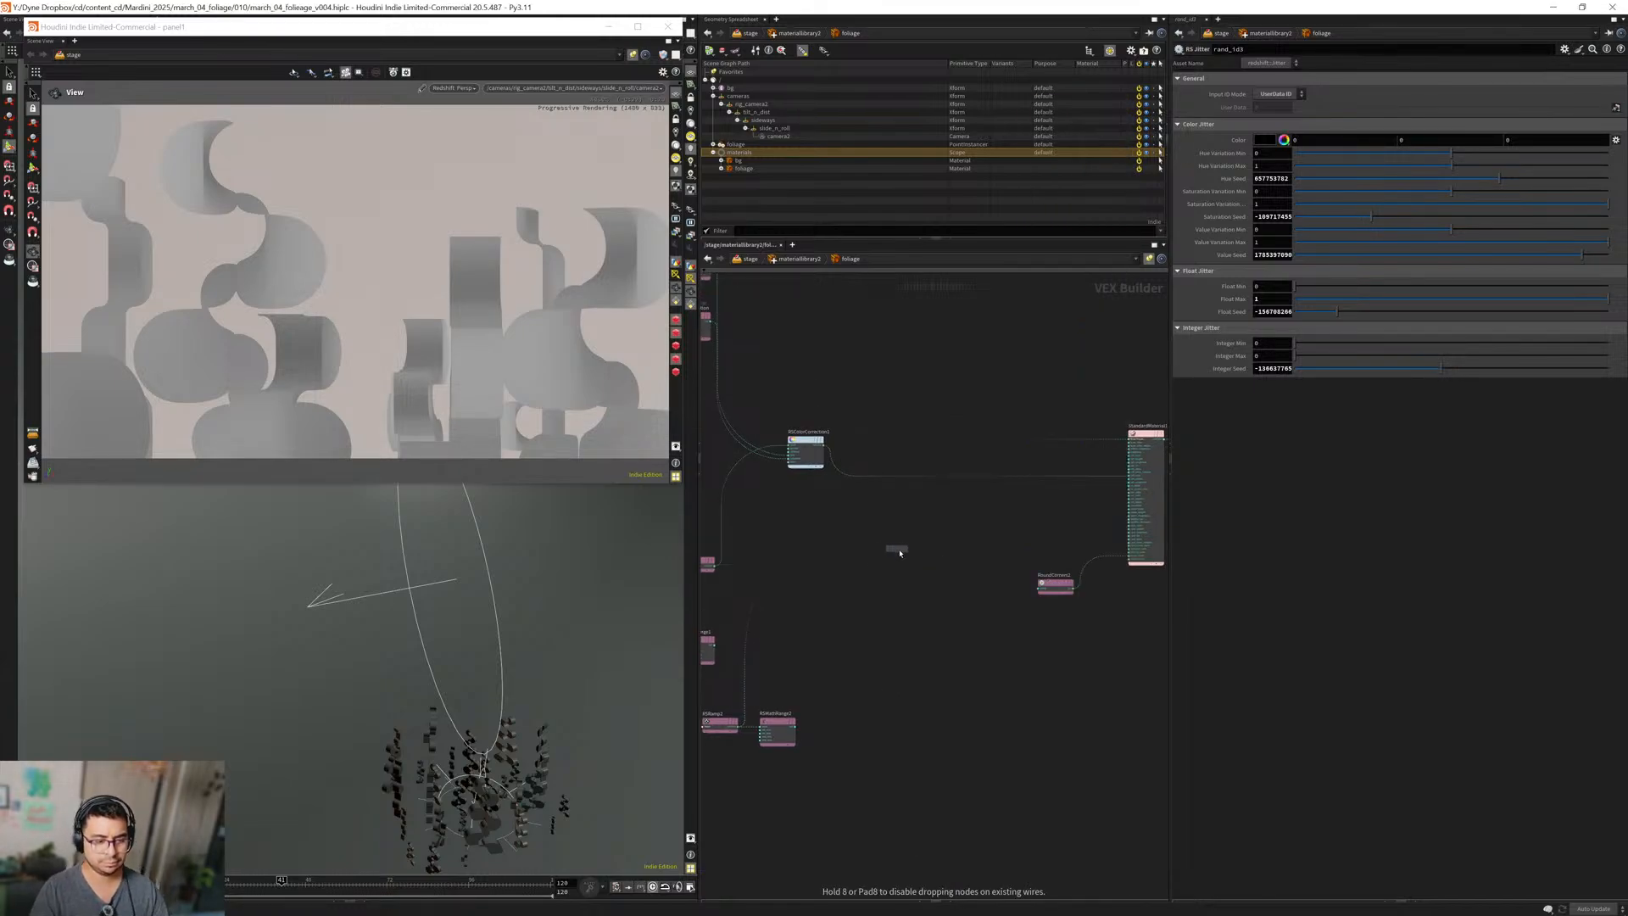
{"action": "left_click", "coordinate": [899, 552]}
{"action": "scroll", "coordinate": [839, 556], "scroll_direction": "up", "scroll_amount": 4}
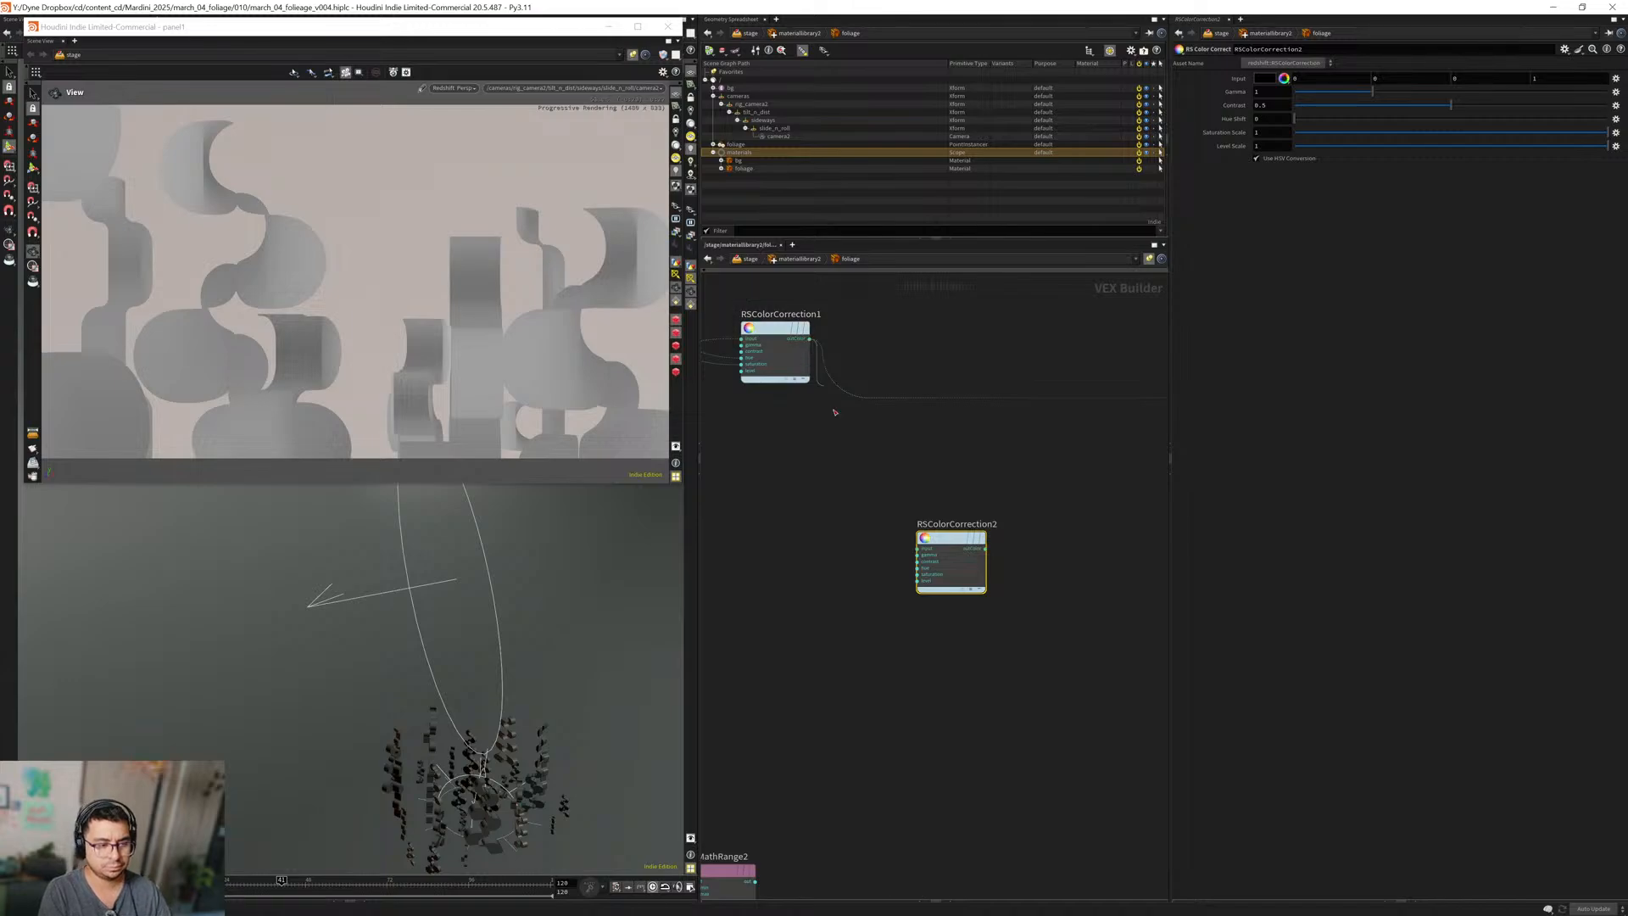
{"action": "left_click_drag", "start_coordinate": [810, 338], "coordinate": [918, 548]}
Wire RSMathRange2 into RSColorCorrection2's hue and connect the corrected colour to StandardMaterial1's refr_color.
{"action": "middle_click_drag", "start_coordinate": [770, 880], "coordinate": [839, 719]}
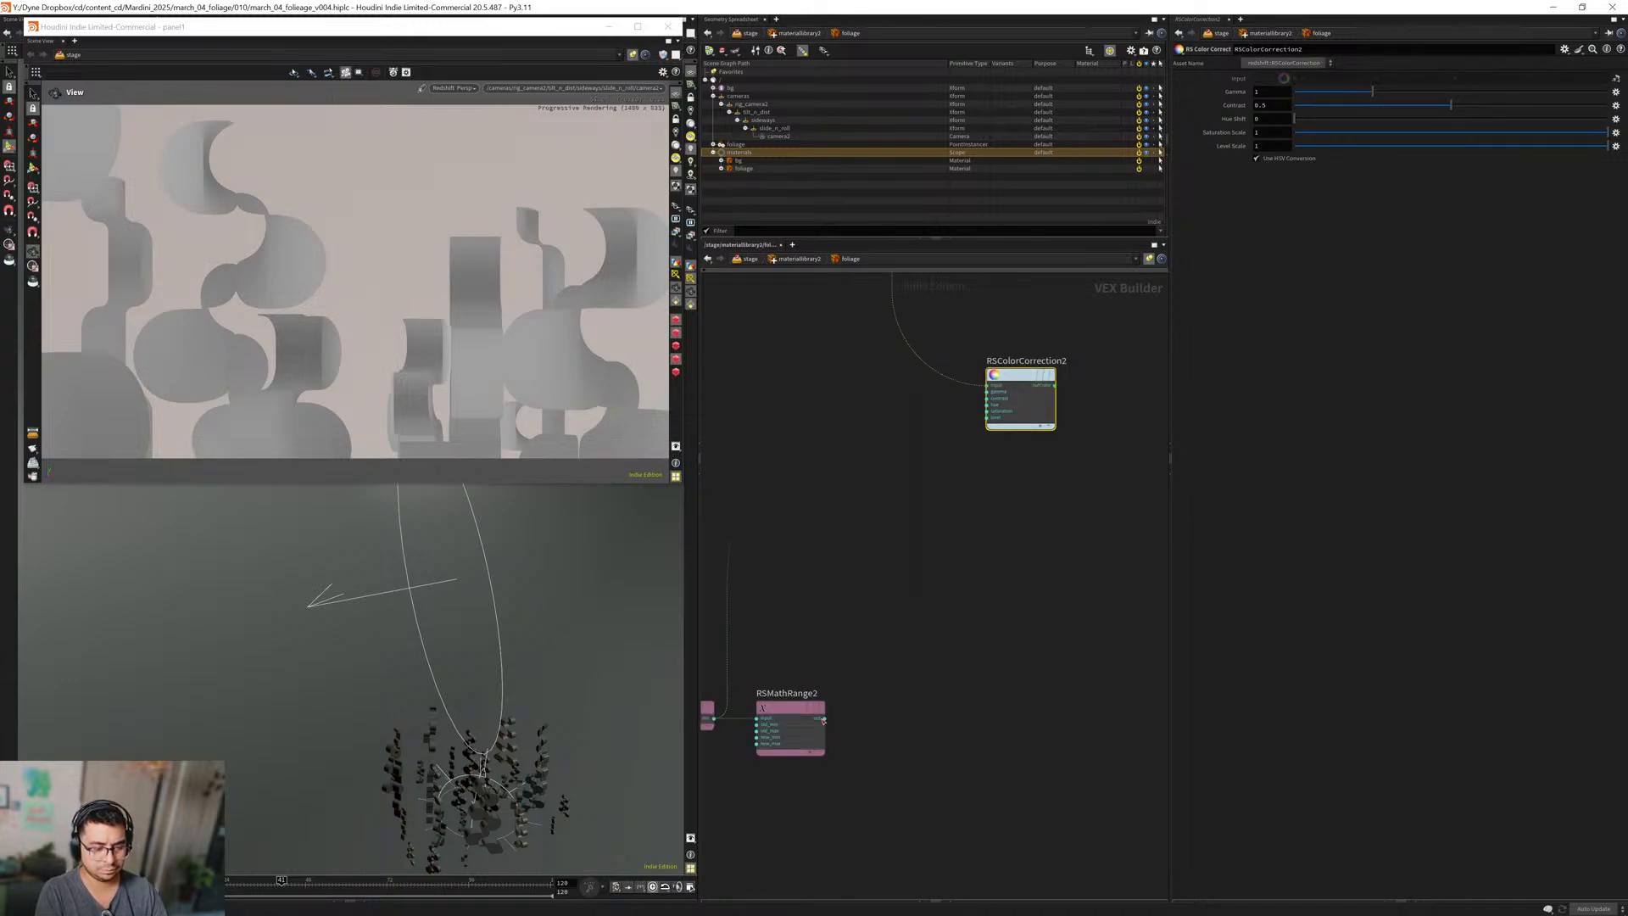
{"action": "left_click_drag", "start_coordinate": [823, 720], "coordinate": [989, 404]}
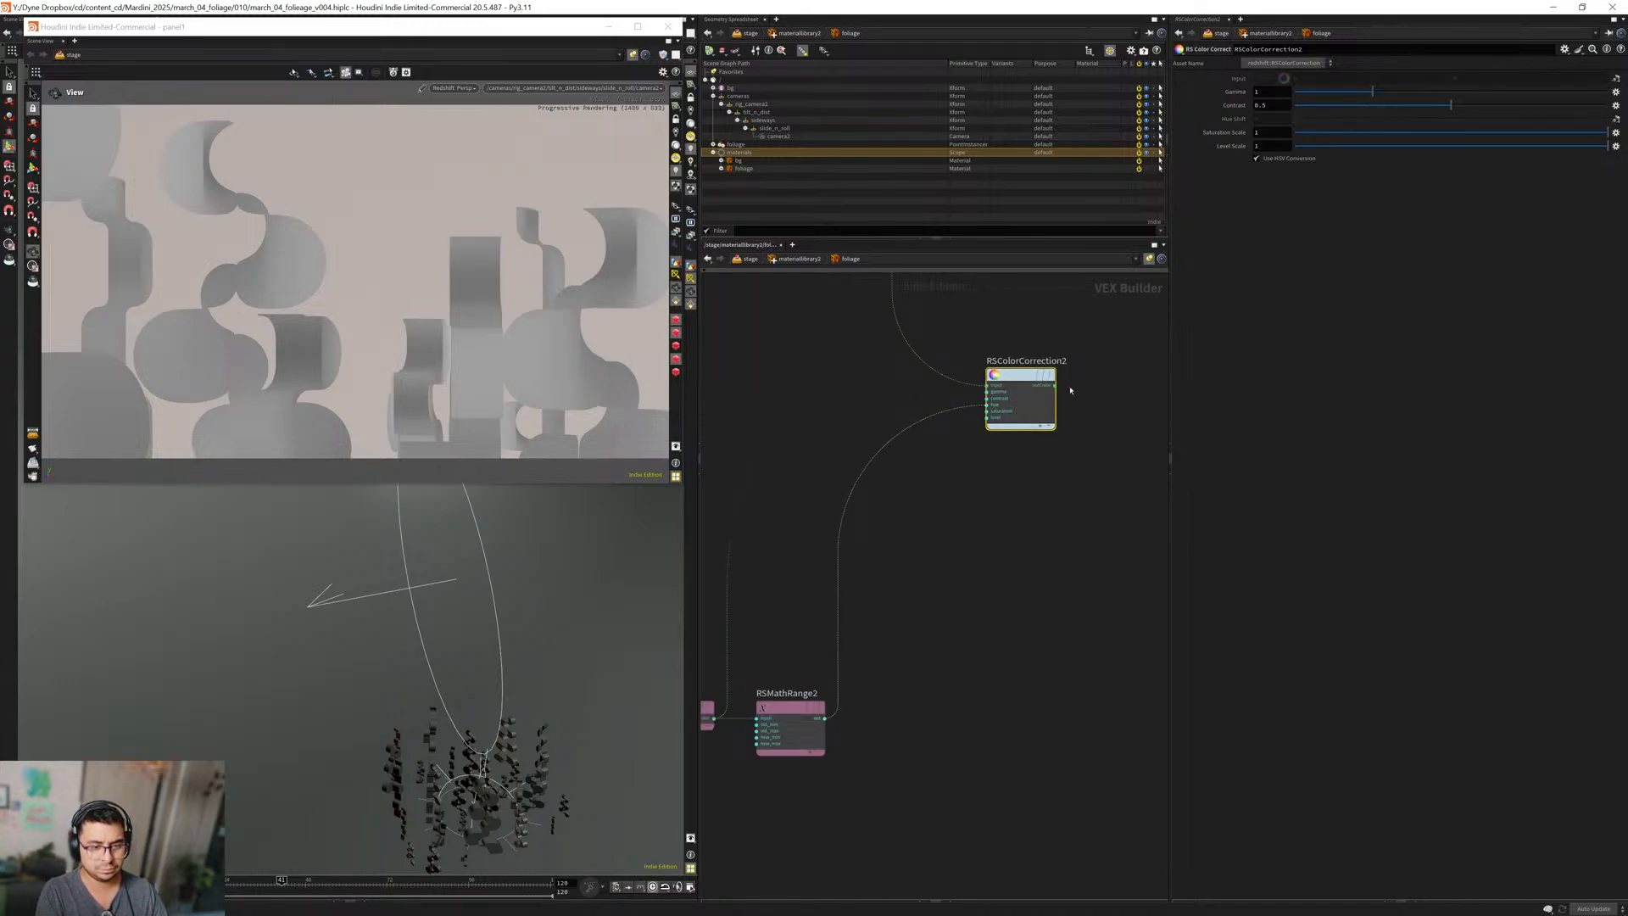
{"action": "scroll", "coordinate": [1074, 408], "scroll_direction": "down", "scroll_amount": 3}
{"action": "left_click", "coordinate": [1055, 386]}
{"action": "scroll", "coordinate": [1102, 441], "scroll_direction": "up", "scroll_amount": 3}
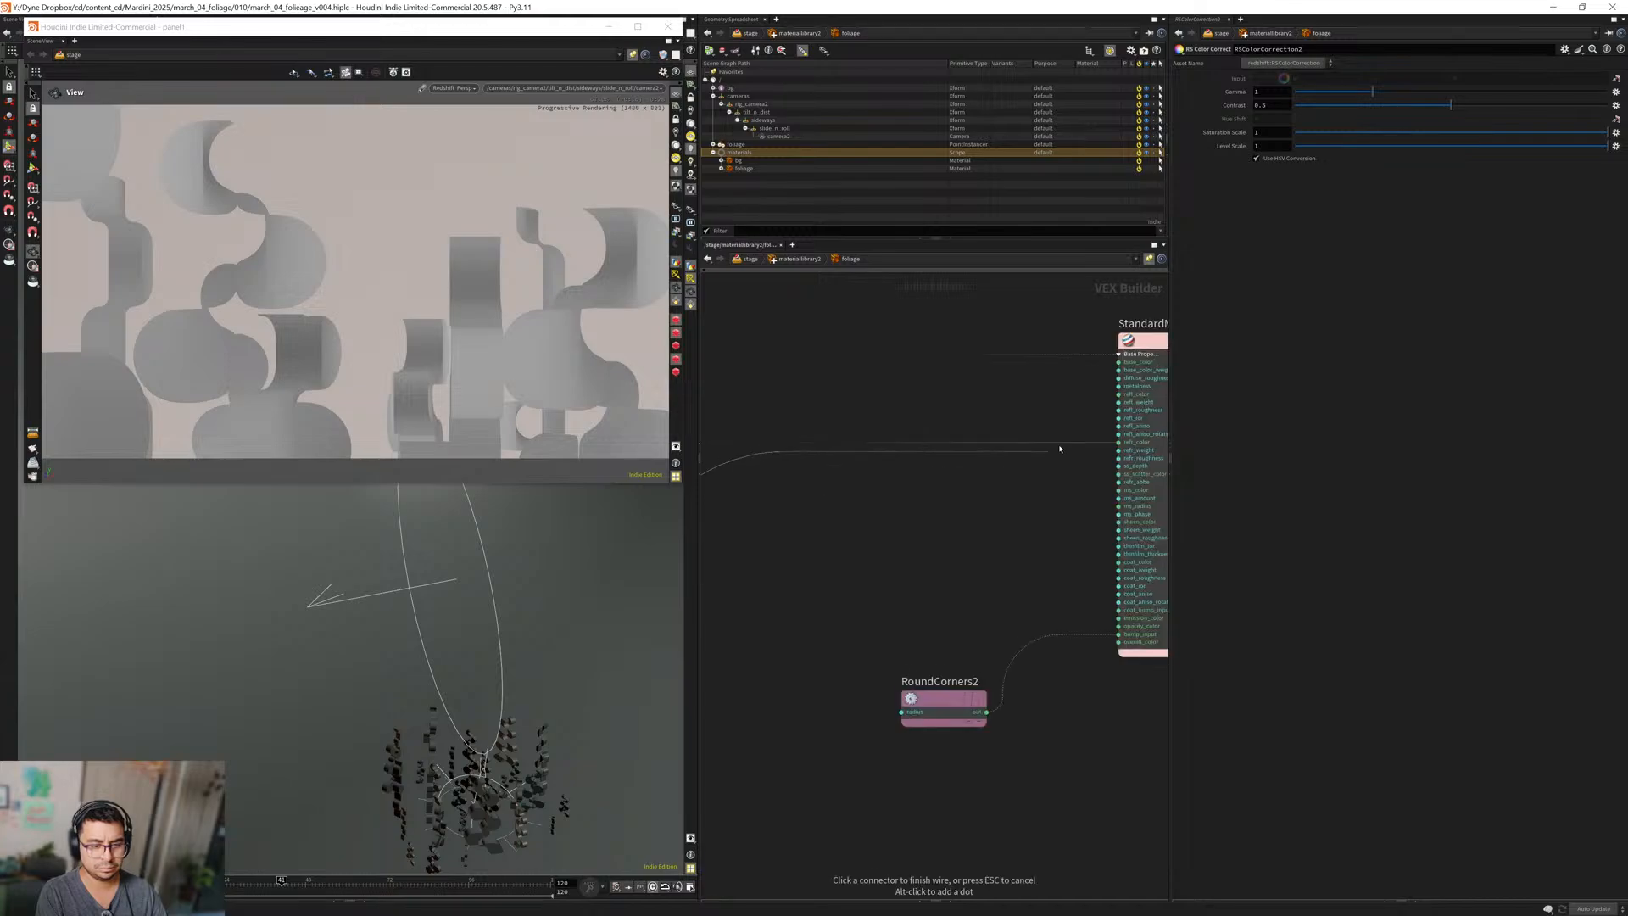
{"action": "left_click", "coordinate": [1117, 441]}
On RSMathRange2, set New Range Min to 320 and New Range Max to 360.
{"action": "scroll", "coordinate": [930, 567], "scroll_direction": "down", "scroll_amount": 3}
{"action": "middle_click_drag", "start_coordinate": [930, 567], "coordinate": [1096, 480]}
{"action": "left_click_drag", "start_coordinate": [887, 593], "coordinate": [937, 729]}
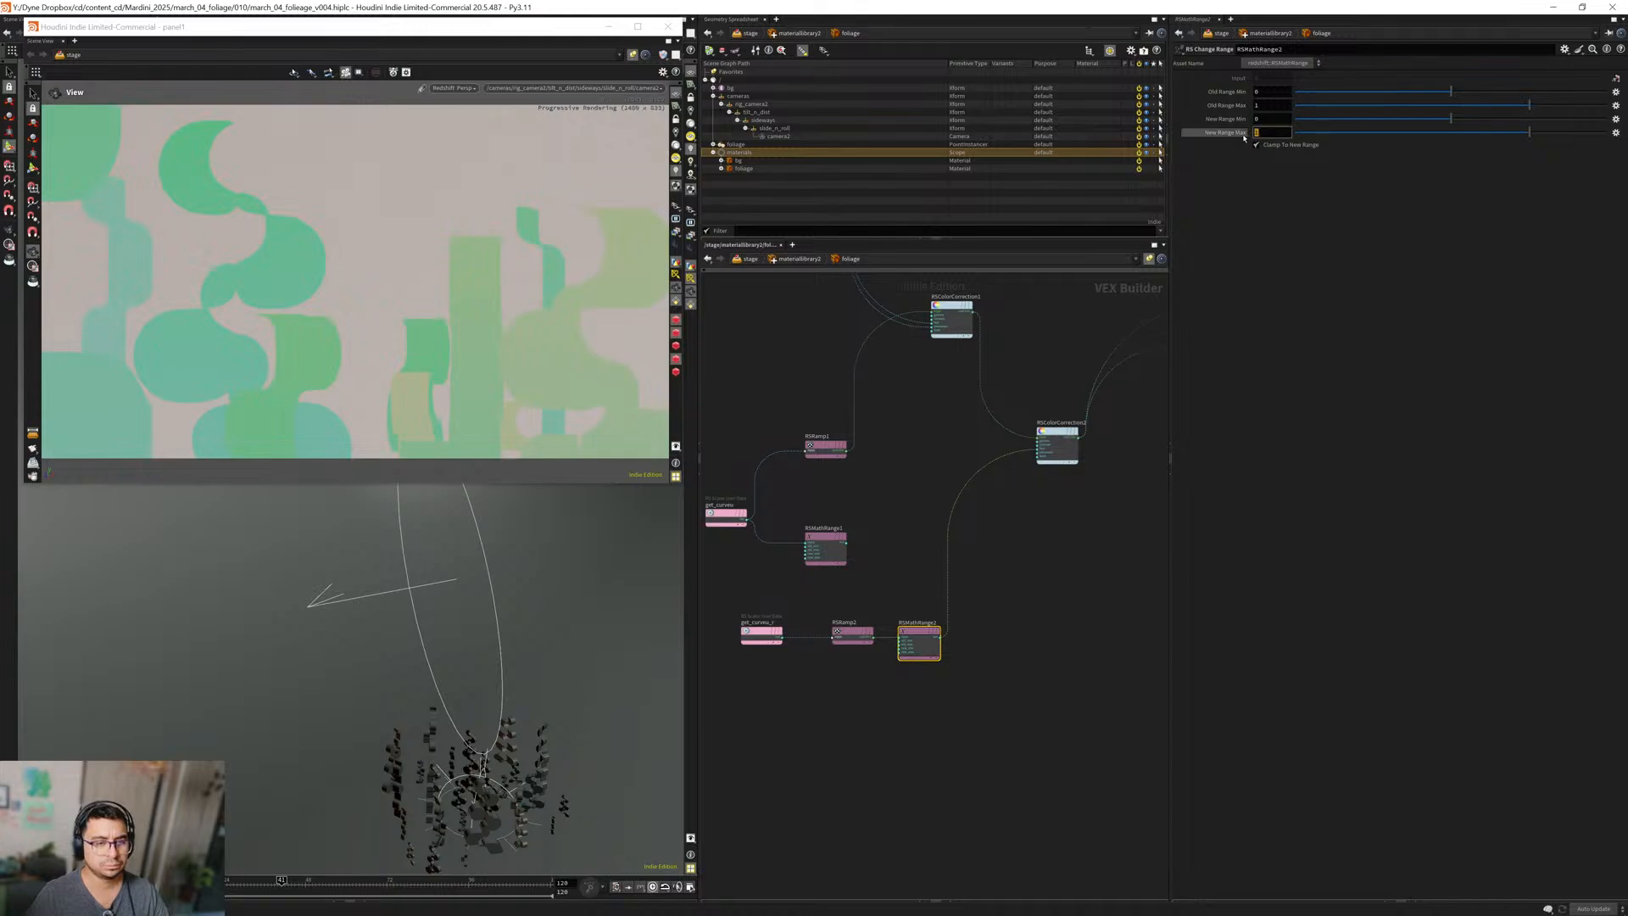
{"action": "key", "text": "shift+Tab"}
{"action": "type", "text": "3"}
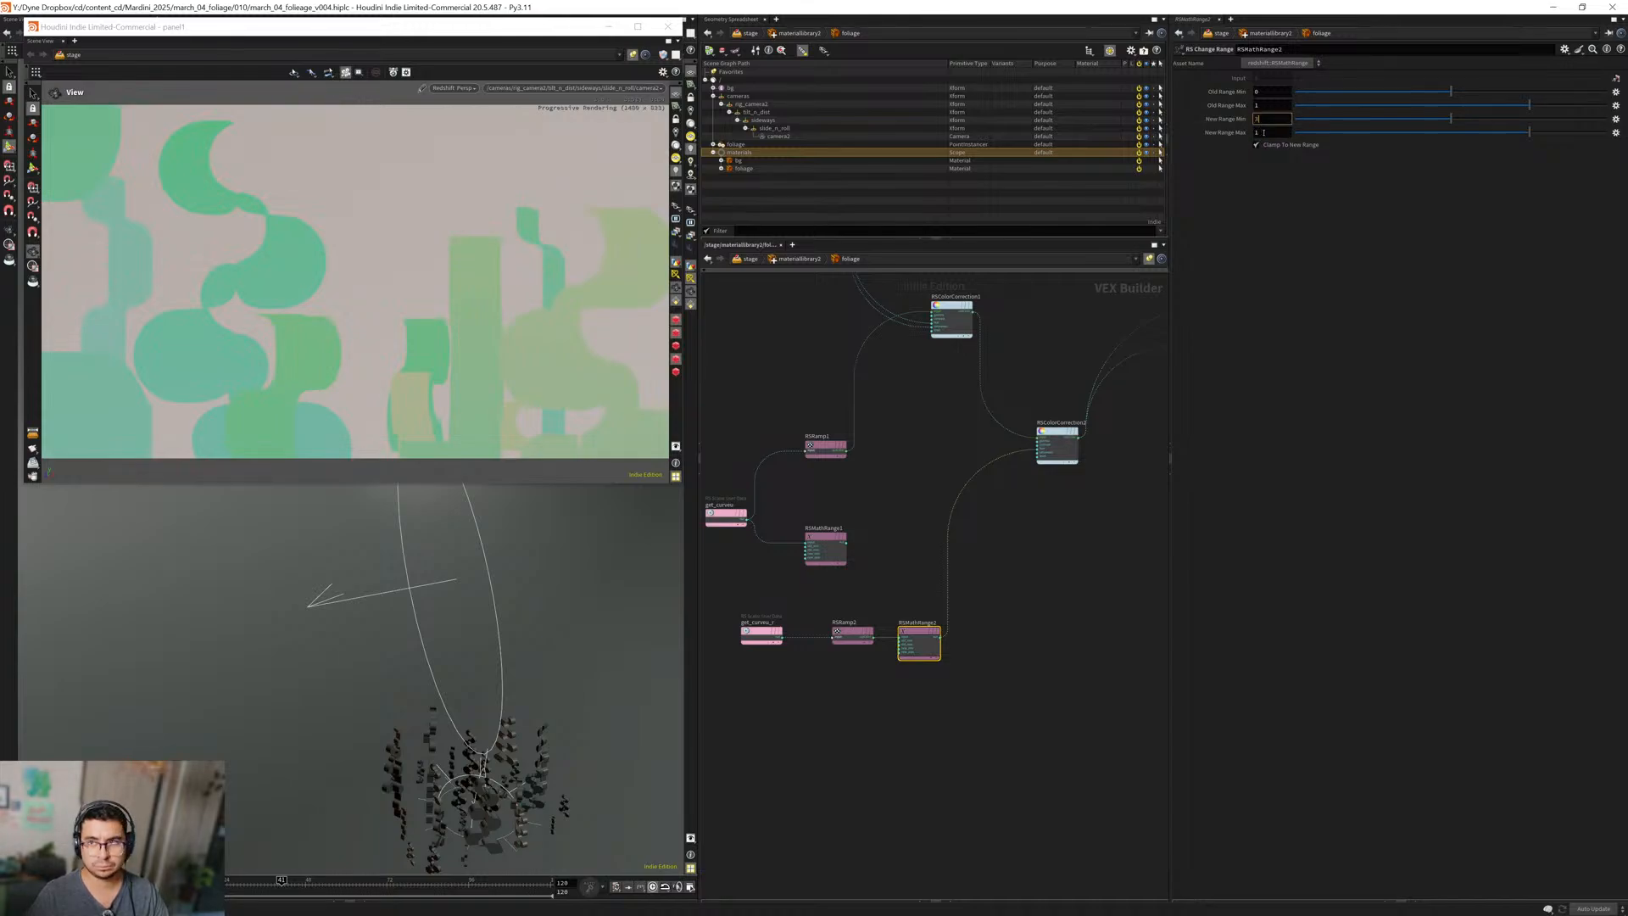
{"action": "type", "text": "20"}
{"action": "key", "text": "Tab"}
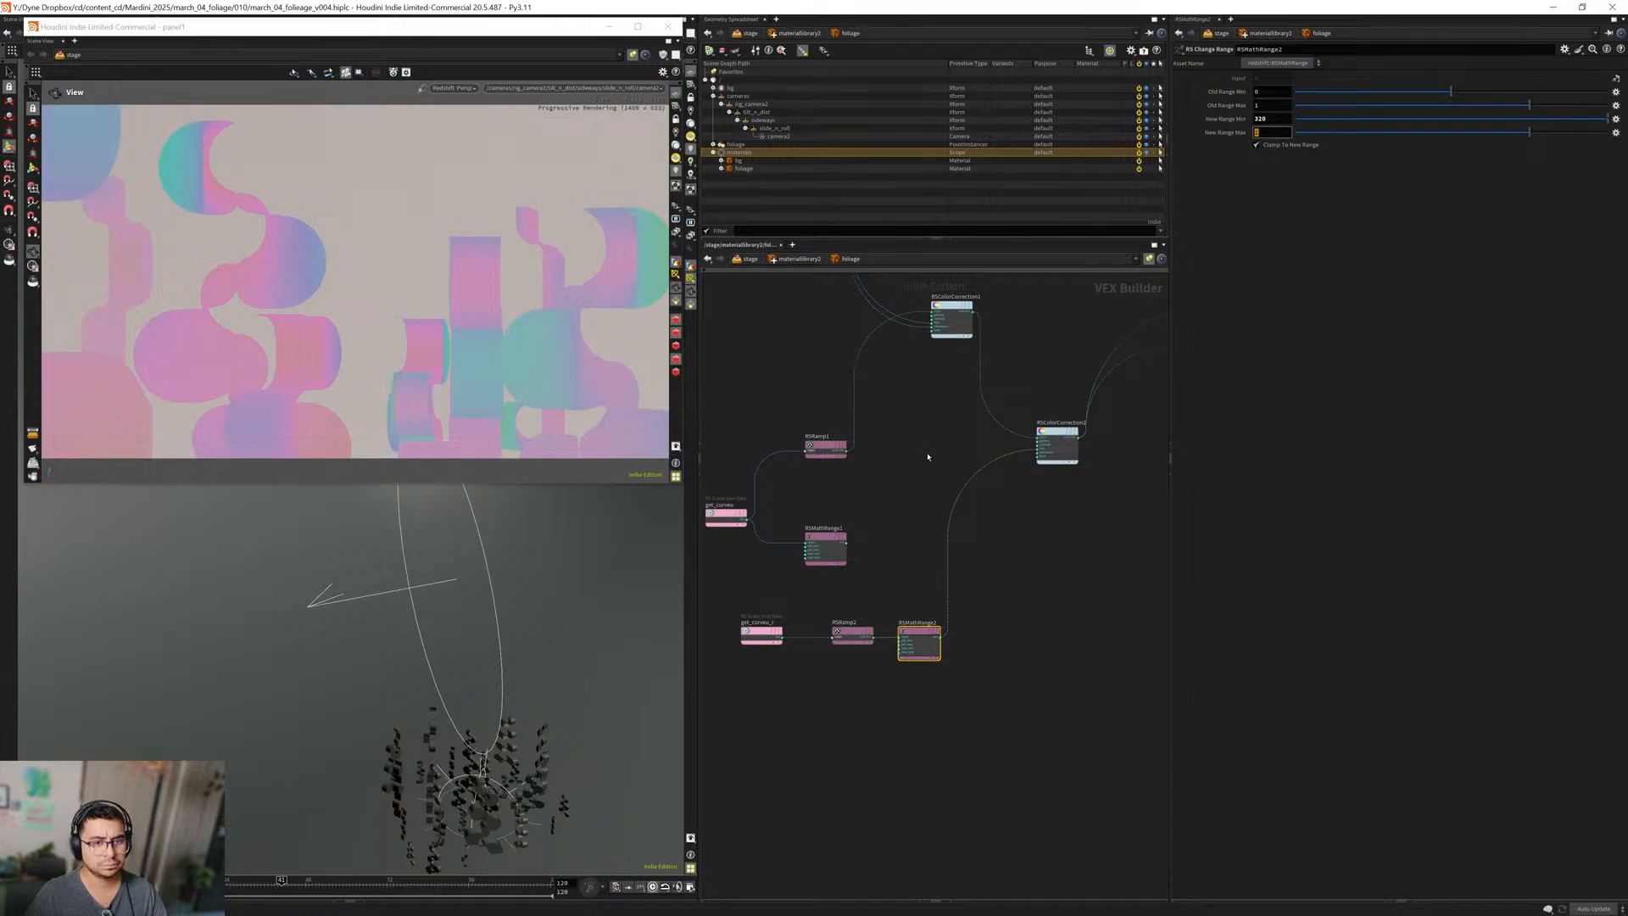
{"action": "type", "text": "360"}
{"action": "key", "text": "Return"}
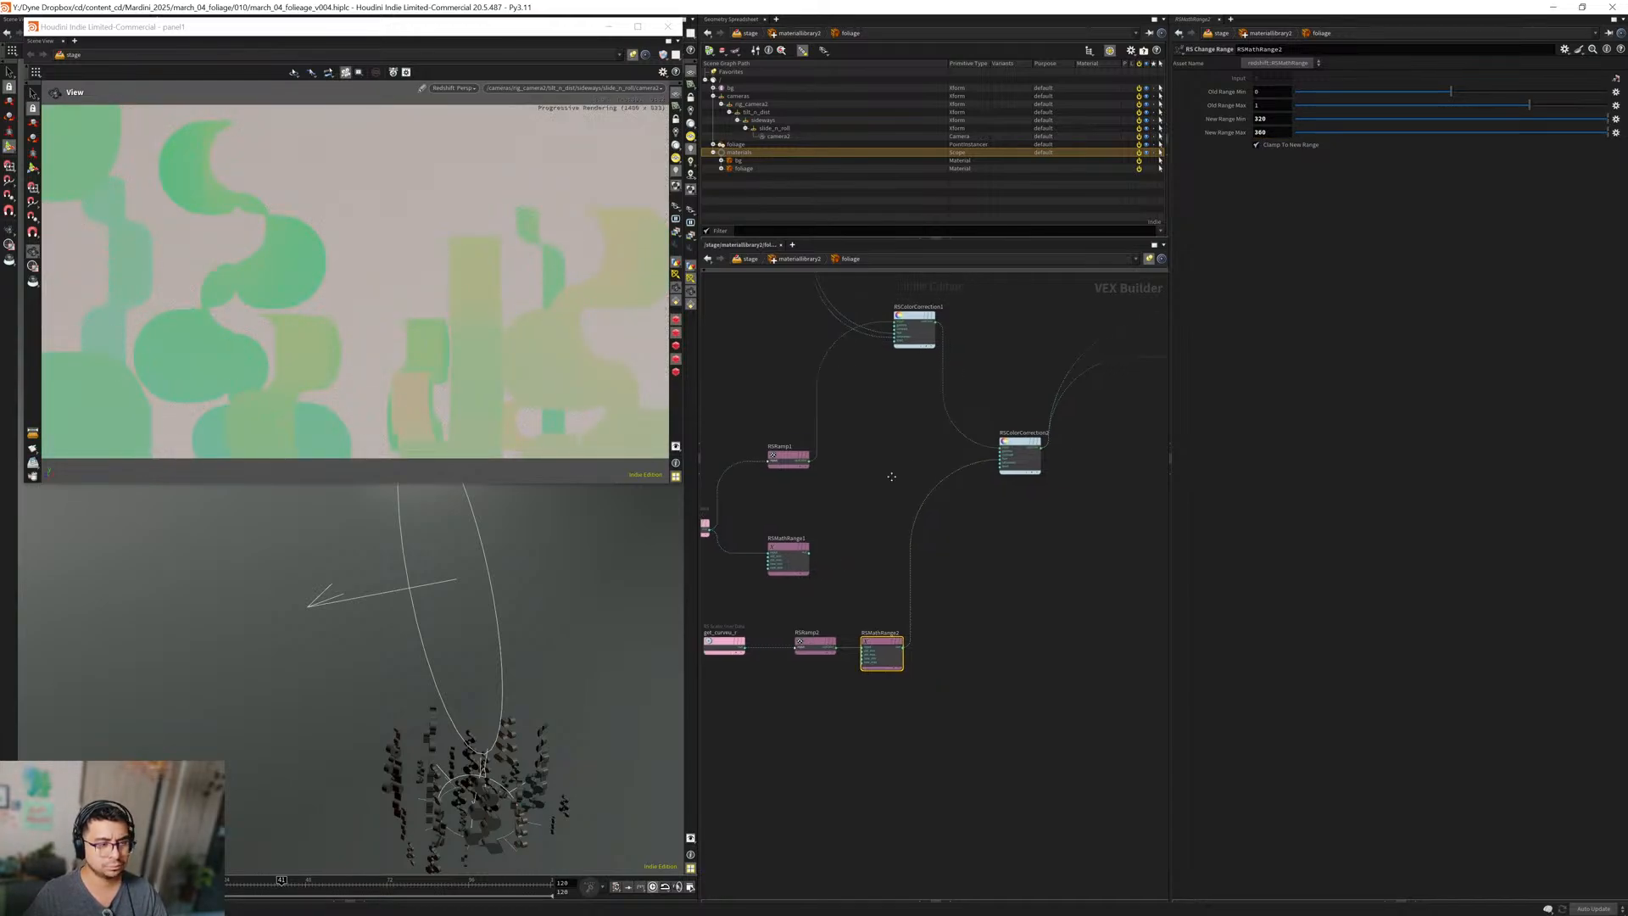
Raise RSMathRange2's New Range Max to 390.
{"action": "double_click", "coordinate": [1271, 132]}
{"action": "type", "text": "390"}
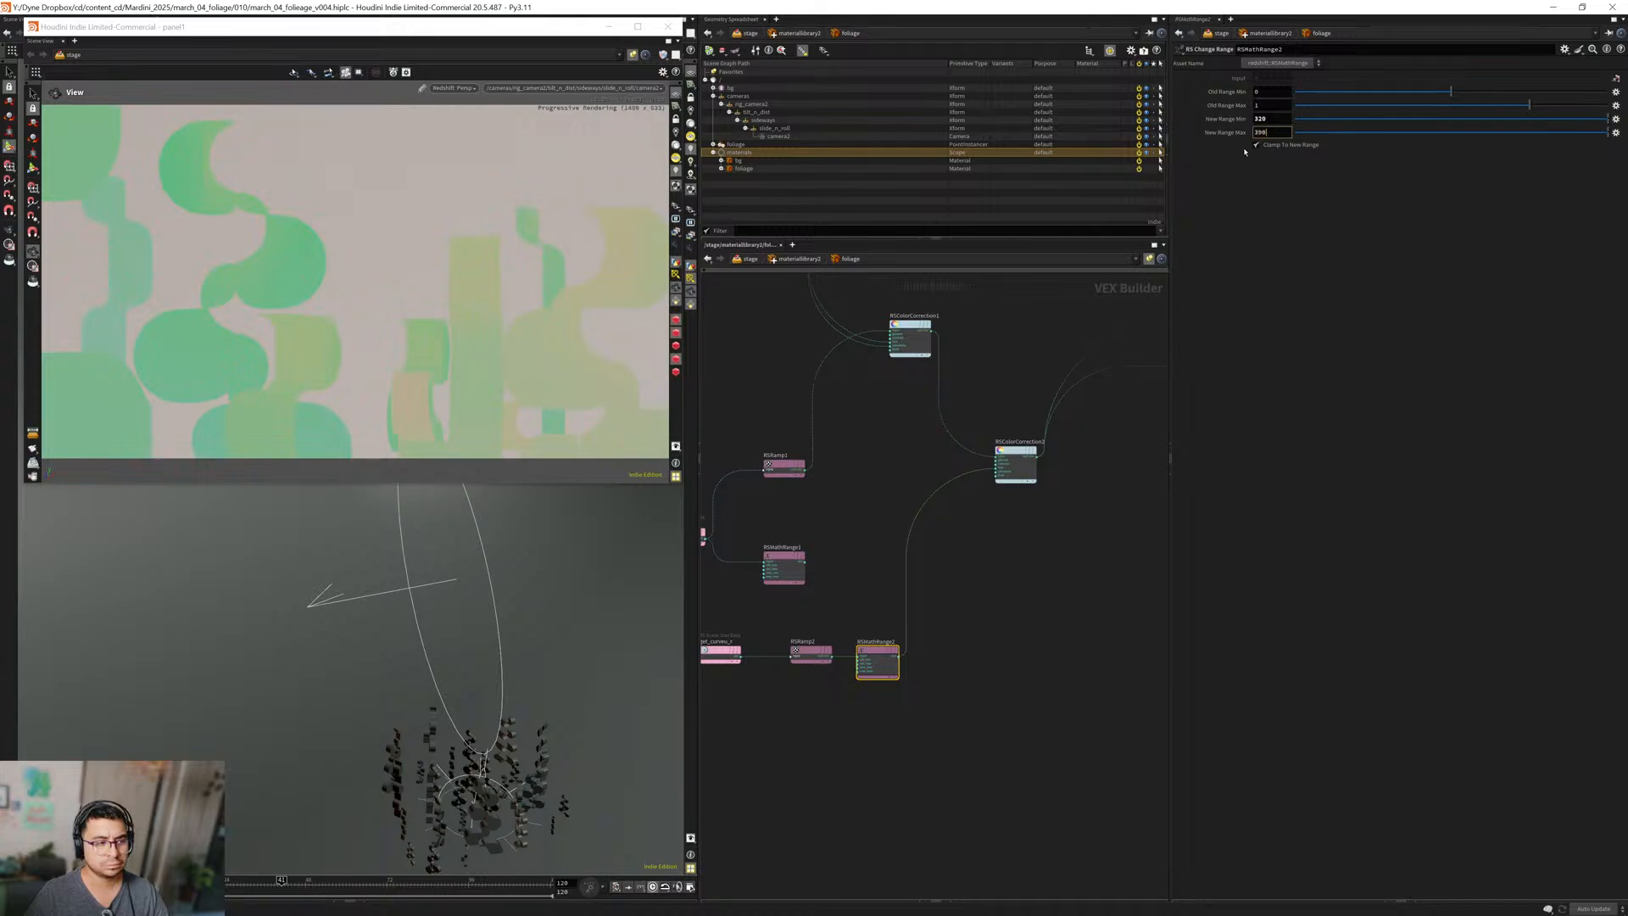
{"action": "key", "text": "Return"}
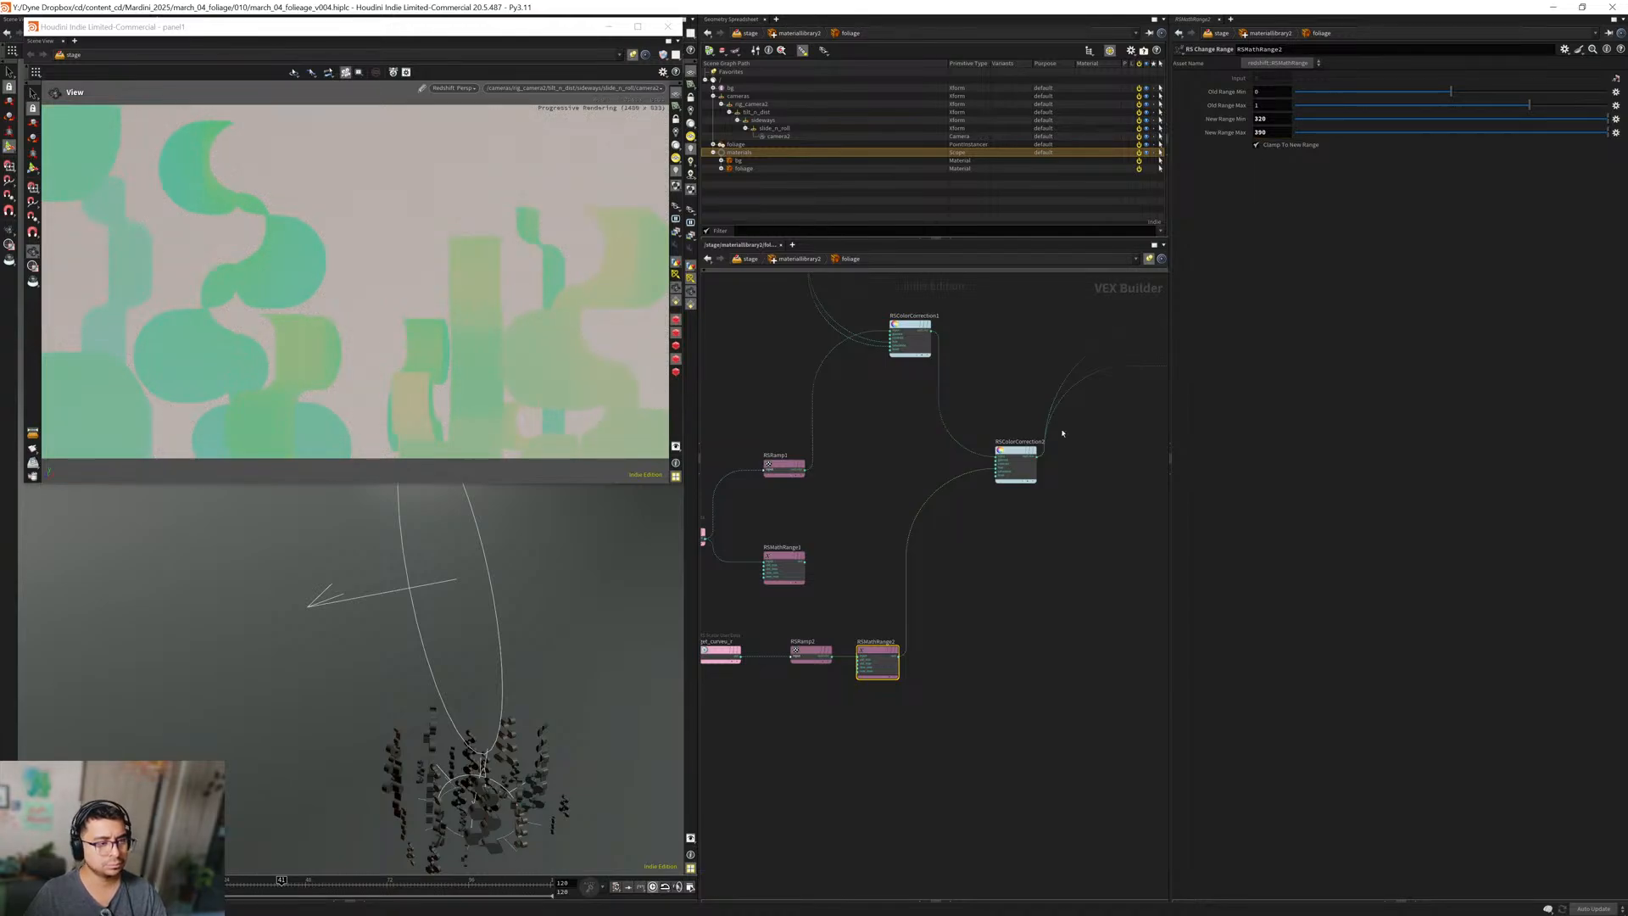
Switch the render back to the full StandardMaterial1 glass shader instead of the colour correction preview.
{"action": "middle_click_drag", "start_coordinate": [1022, 571], "coordinate": [958, 508]}
{"action": "left_click", "coordinate": [969, 593]}
{"action": "middle_click_drag", "start_coordinate": [883, 653], "coordinate": [954, 608]}
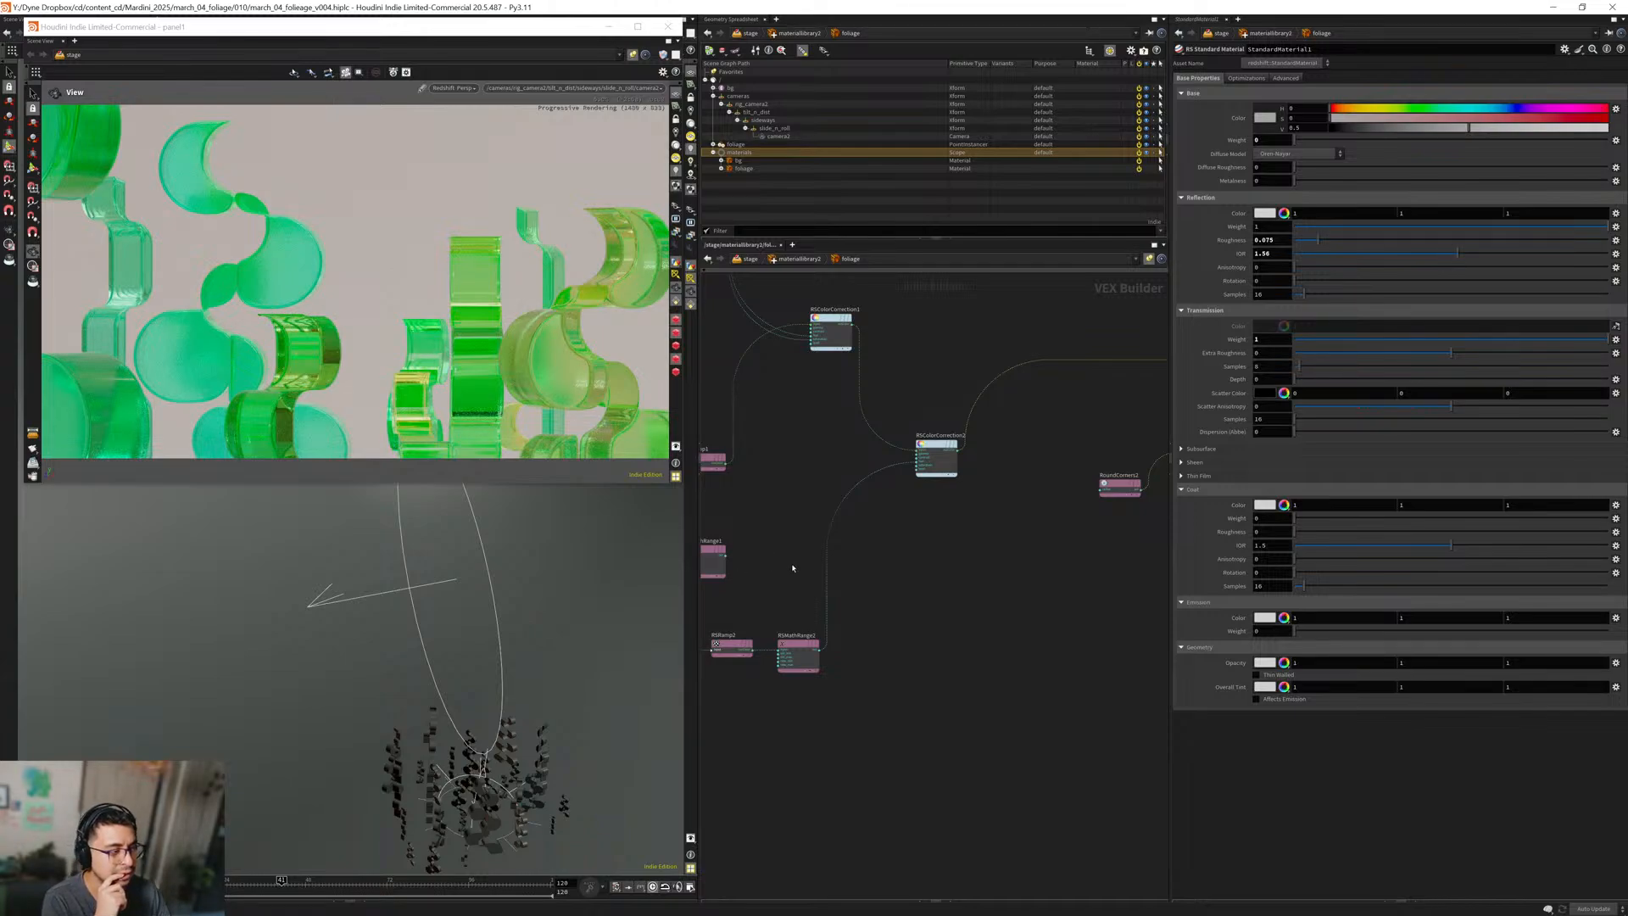
{"action": "mouse_move", "coordinate": [907, 568]}
{"action": "middle_mouse_down"}
{"action": "mouse_move", "coordinate": [853, 614]}
{"action": "mouse_move", "coordinate": [925, 597]}
{"action": "mouse_move", "coordinate": [904, 576]}
{"action": "middle_mouse_up"}
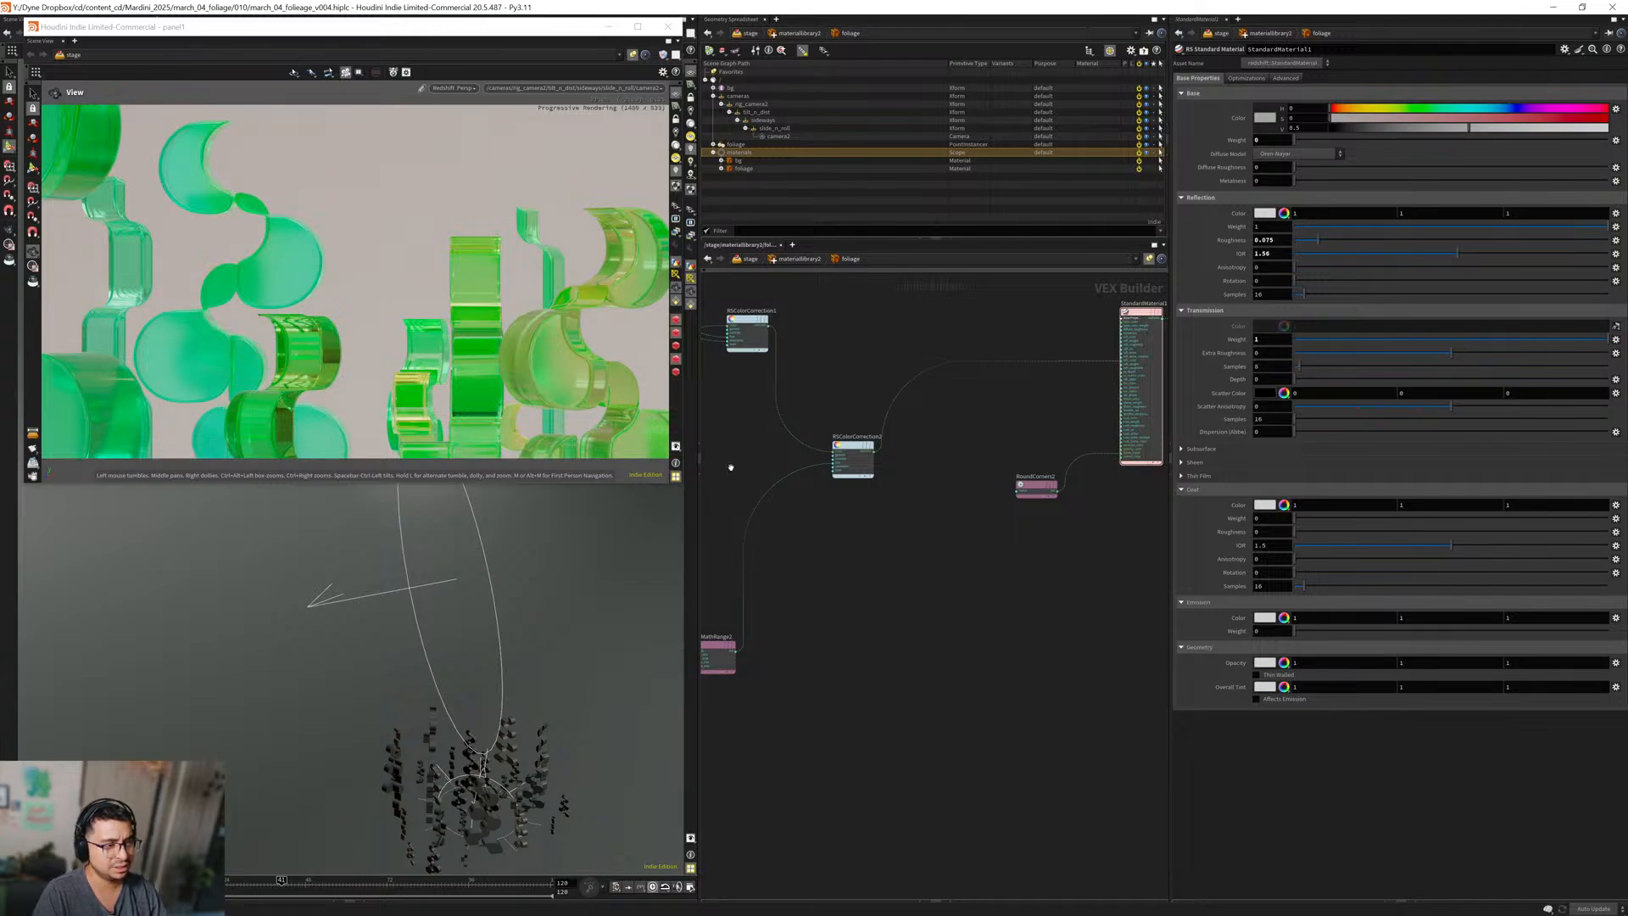
{"action": "middle_click_drag", "start_coordinate": [843, 367], "coordinate": [861, 409]}
{"action": "scroll", "coordinate": [850, 404], "scroll_direction": "down", "scroll_amount": 2}
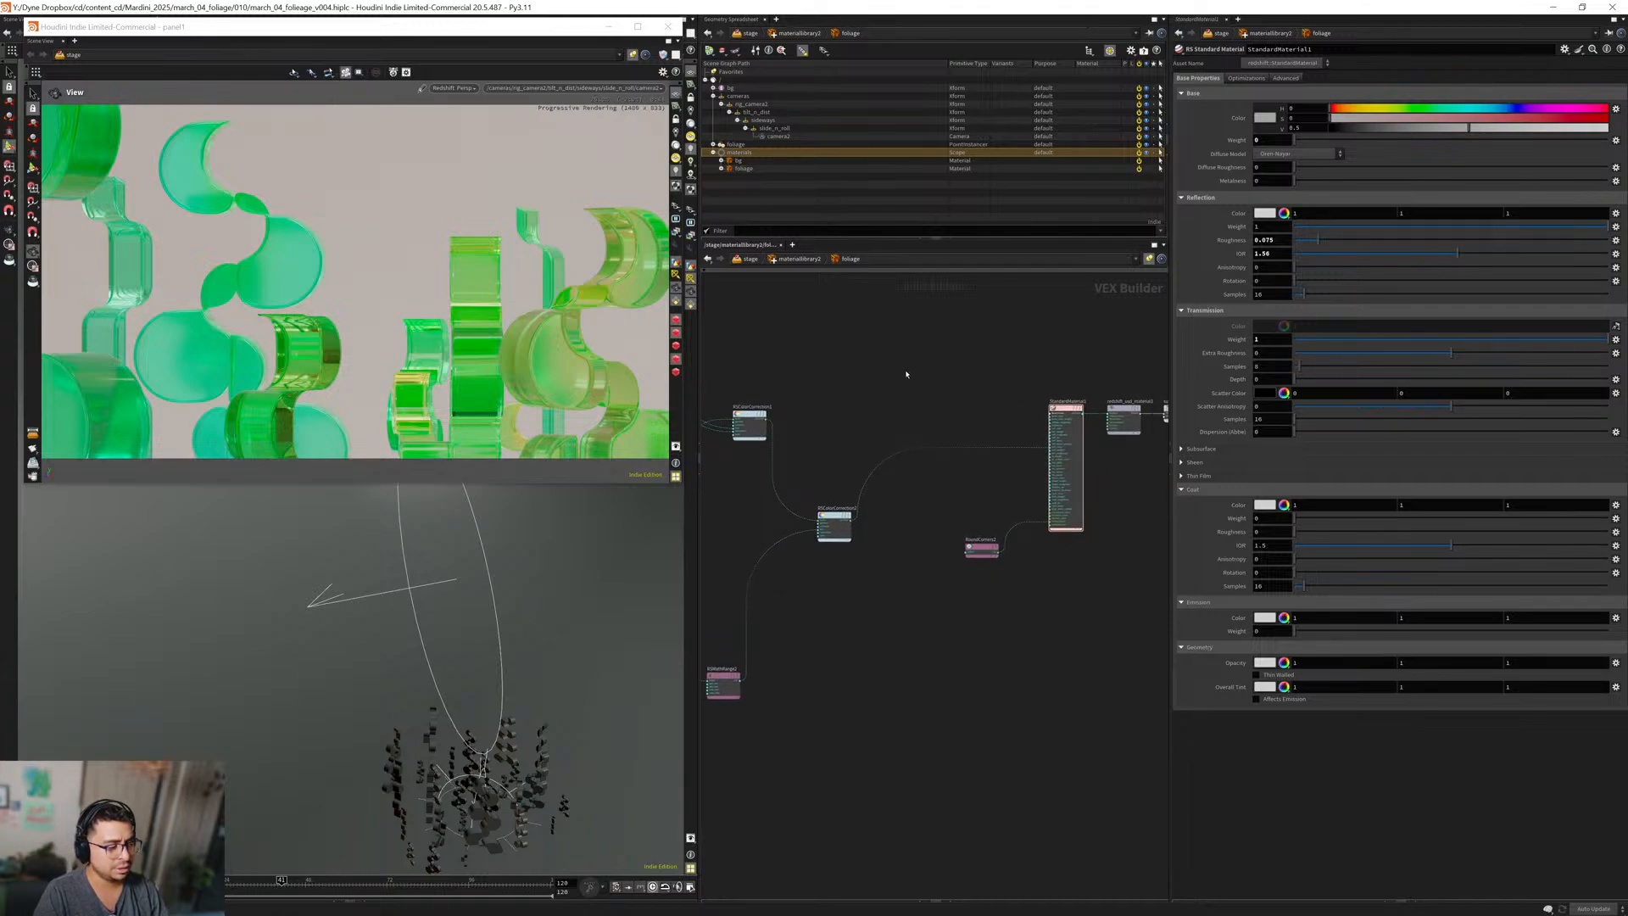
Go into the bg material and set StandardMaterial1's base colour value to 0.65.
{"action": "middle_click_drag", "start_coordinate": [905, 374], "coordinate": [872, 381]}
{"action": "key", "text": "u"}
{"action": "double_click", "coordinate": [907, 605]}
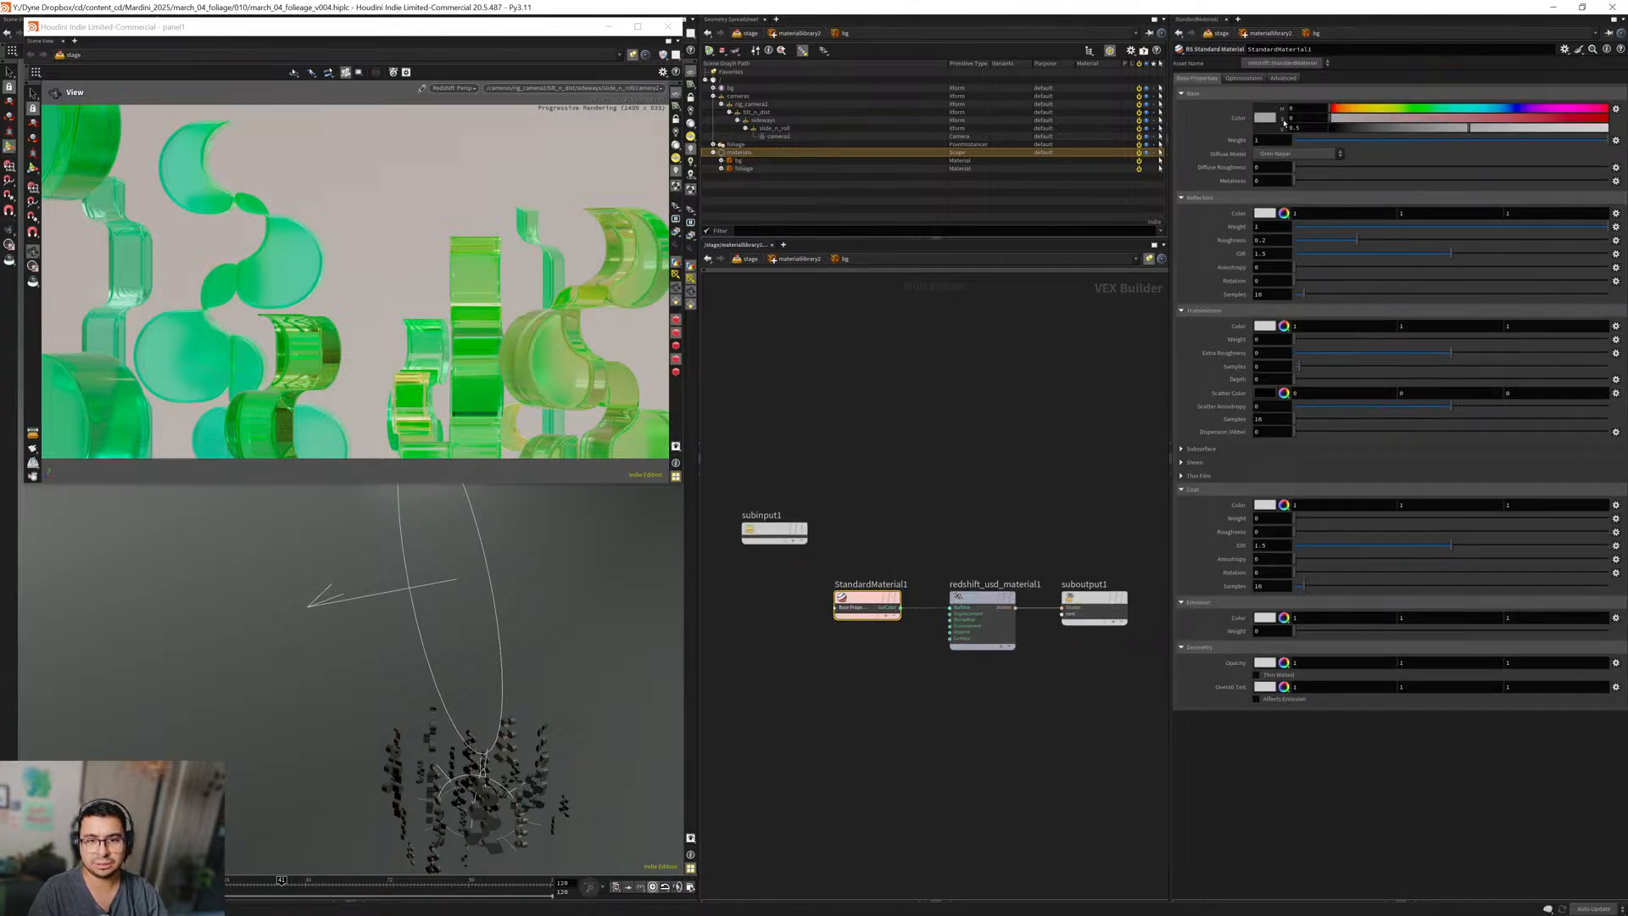
{"action": "left_click", "coordinate": [1304, 128]}
{"action": "type", "text": "0.65"}
{"action": "key", "text": "Return"}
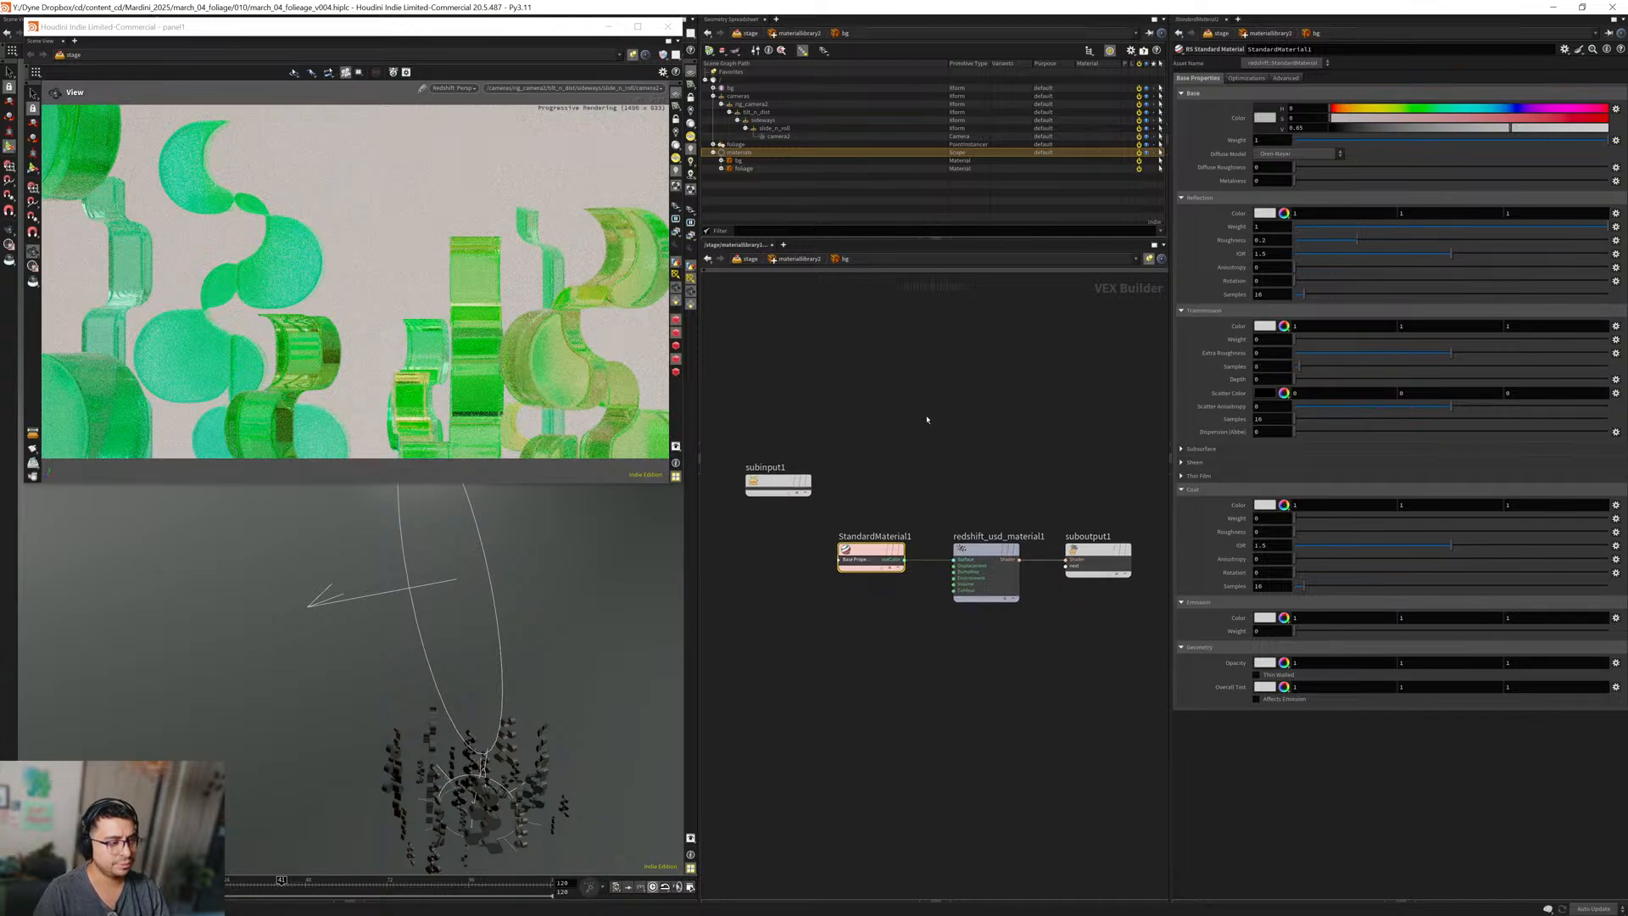
Return to the stage network and move domelight1 out of its place in the chain, downstream of arealight2.
{"action": "key", "text": "u"}
{"action": "key", "text": "u"}
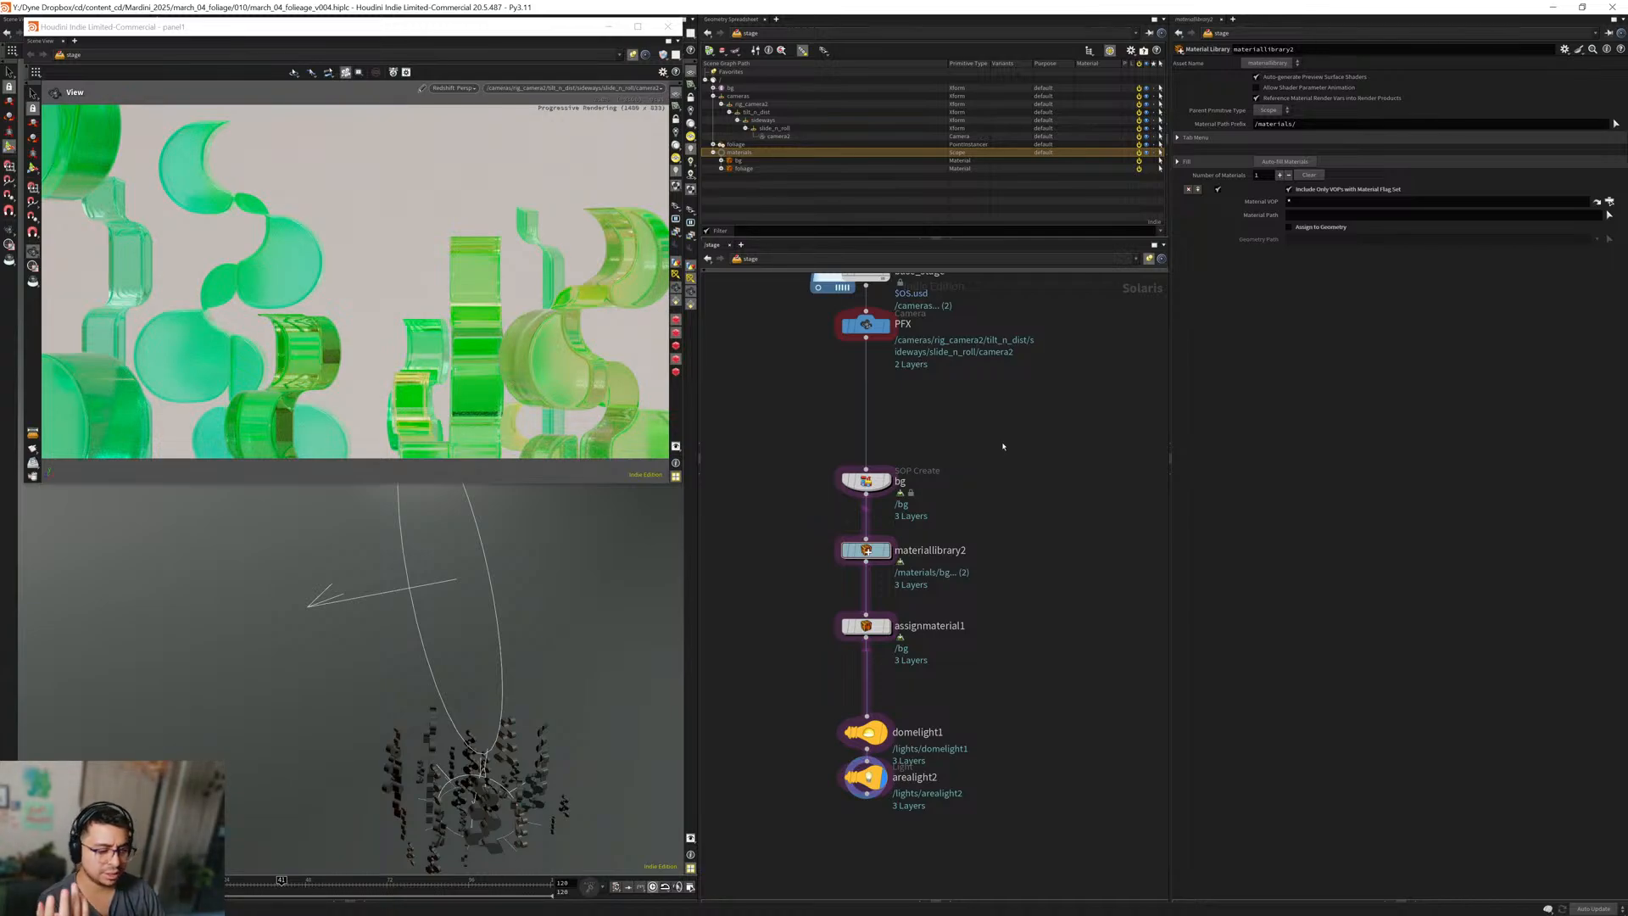
{"action": "middle_click_drag", "start_coordinate": [953, 788], "coordinate": [973, 706]}
{"action": "left_click_drag", "start_coordinate": [883, 697], "coordinate": [792, 744]}
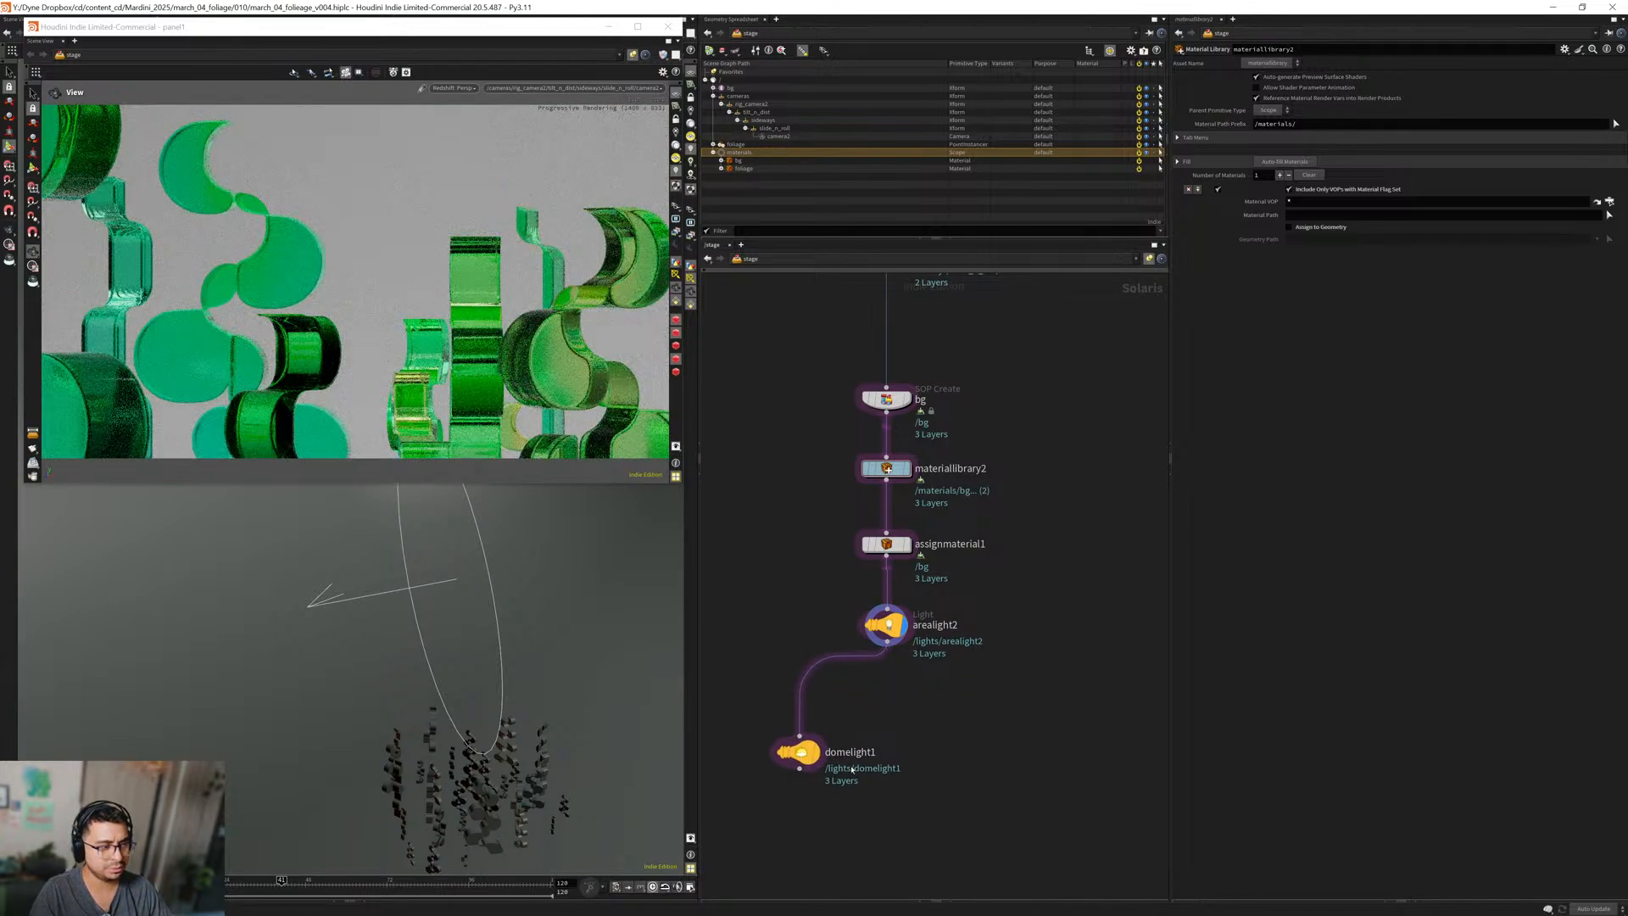
Compare the Redshift render with domelight1 included against the result at arealight2 alone.
{"action": "scroll", "coordinate": [890, 778], "scroll_direction": "up", "scroll_amount": 2}
{"action": "middle_click_drag", "start_coordinate": [895, 775], "coordinate": [912, 694]}
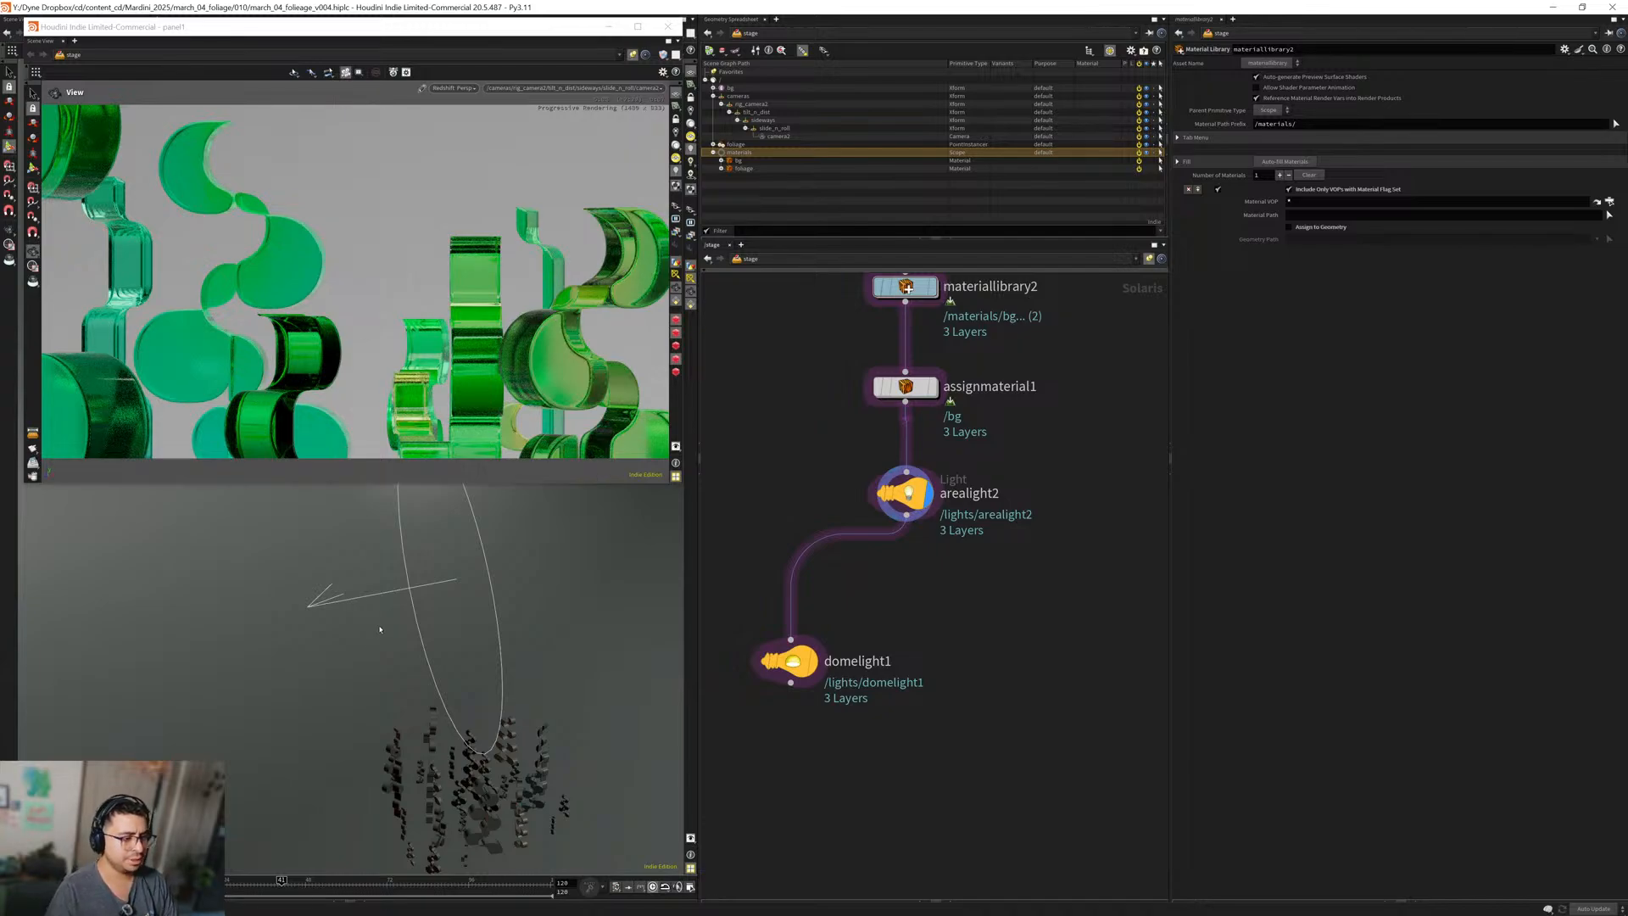
{"action": "left_click", "coordinate": [789, 661]}
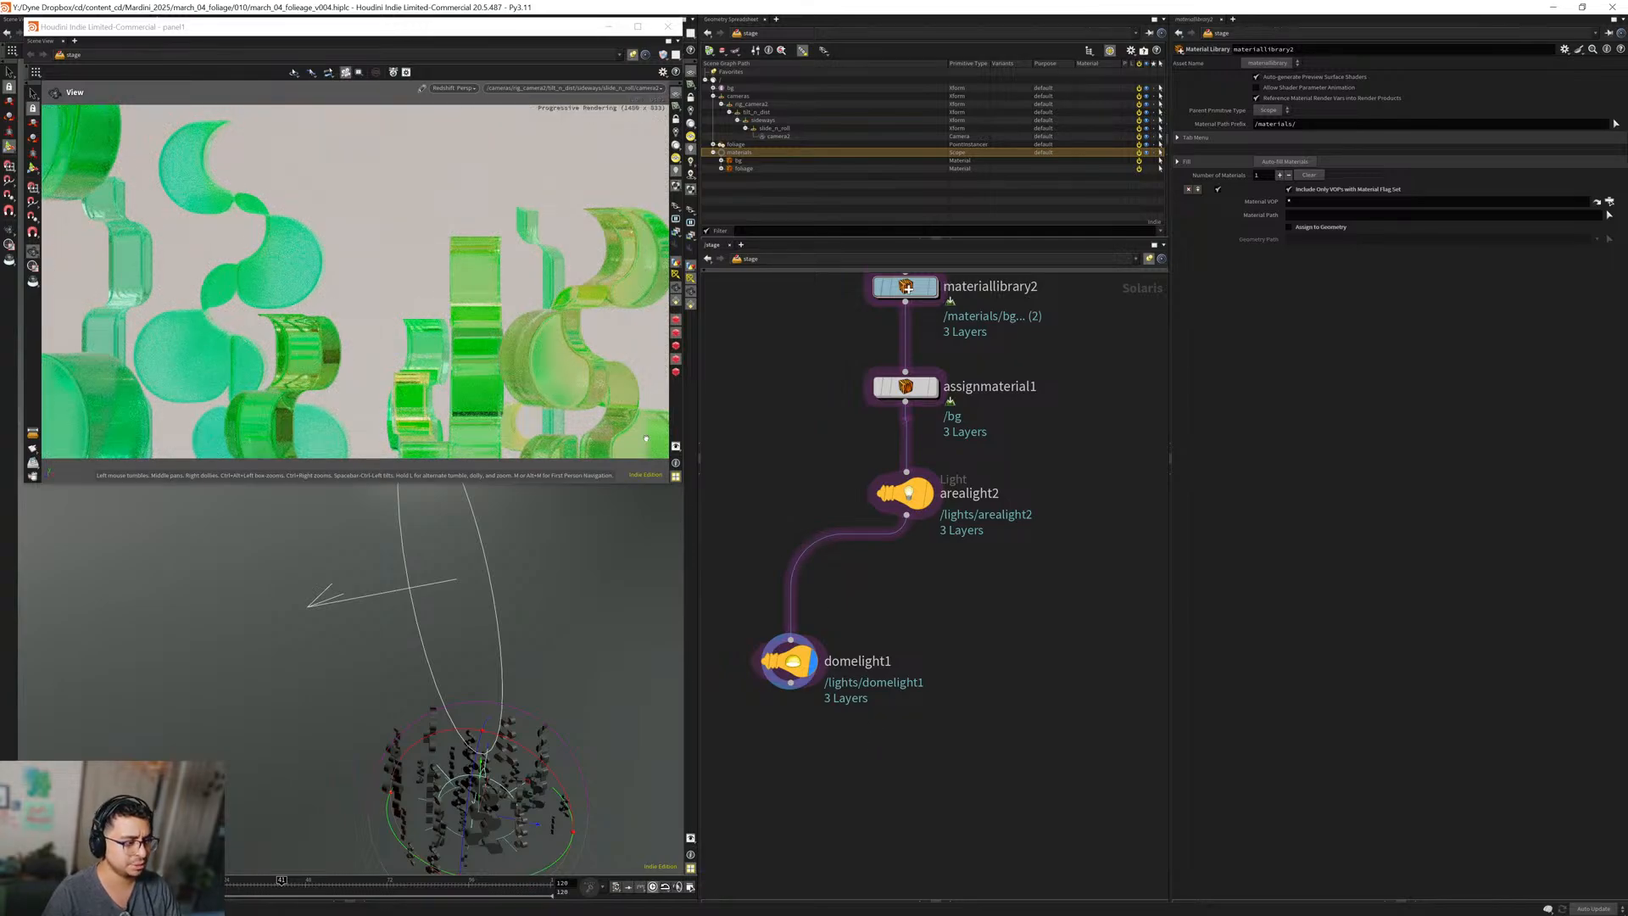
{"action": "left_click", "coordinate": [905, 492]}
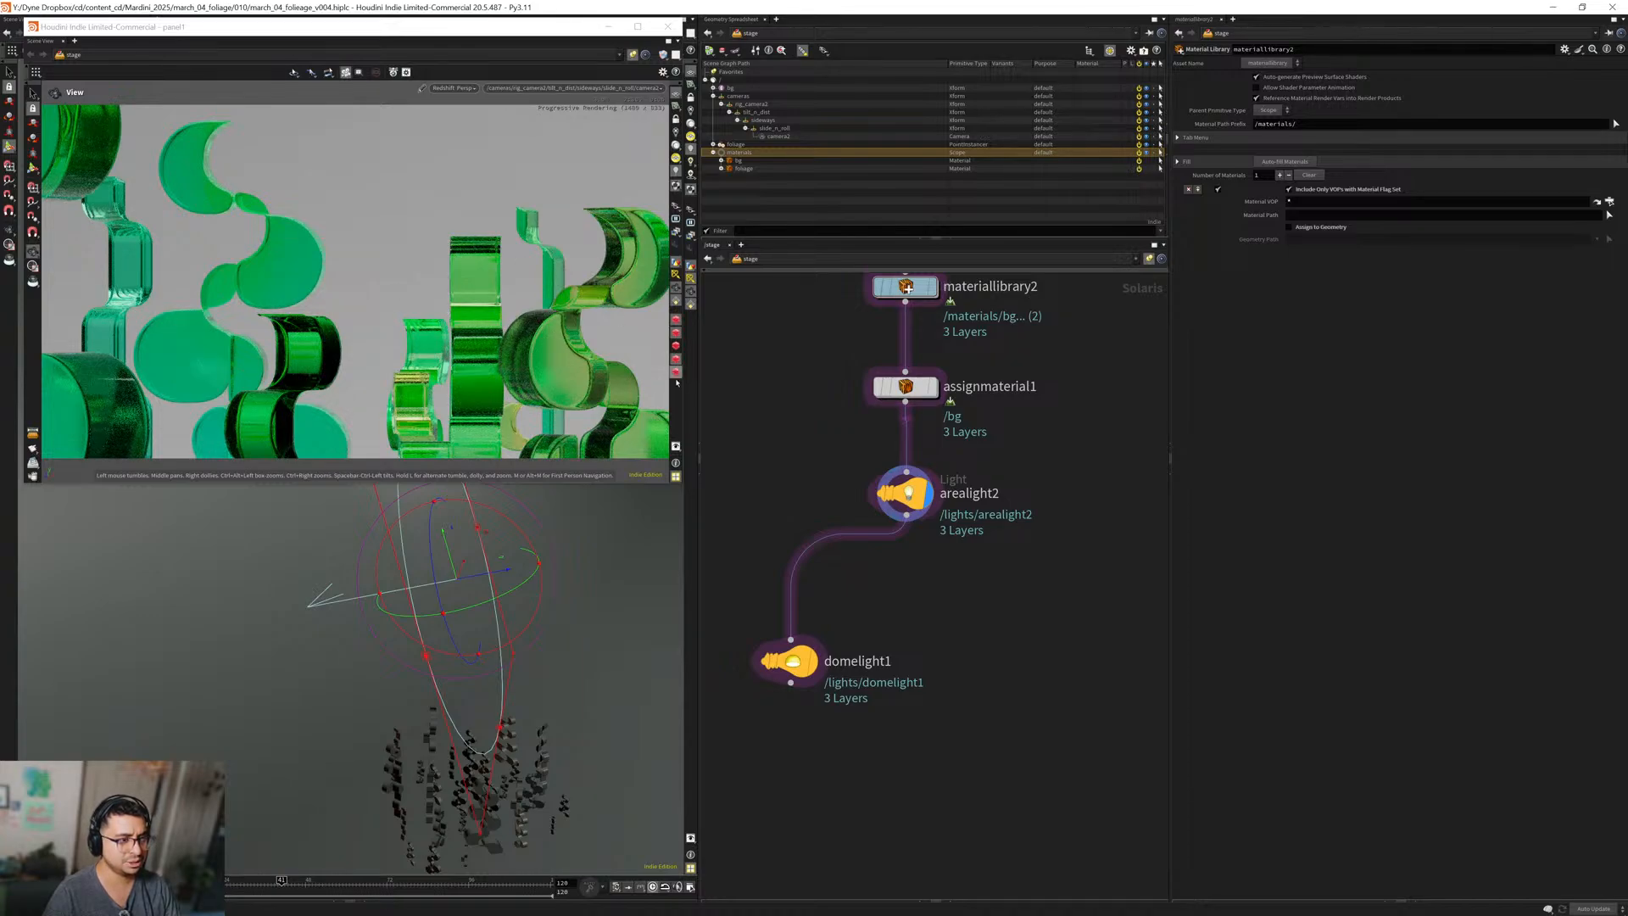
{"action": "left_click", "coordinate": [795, 662]}
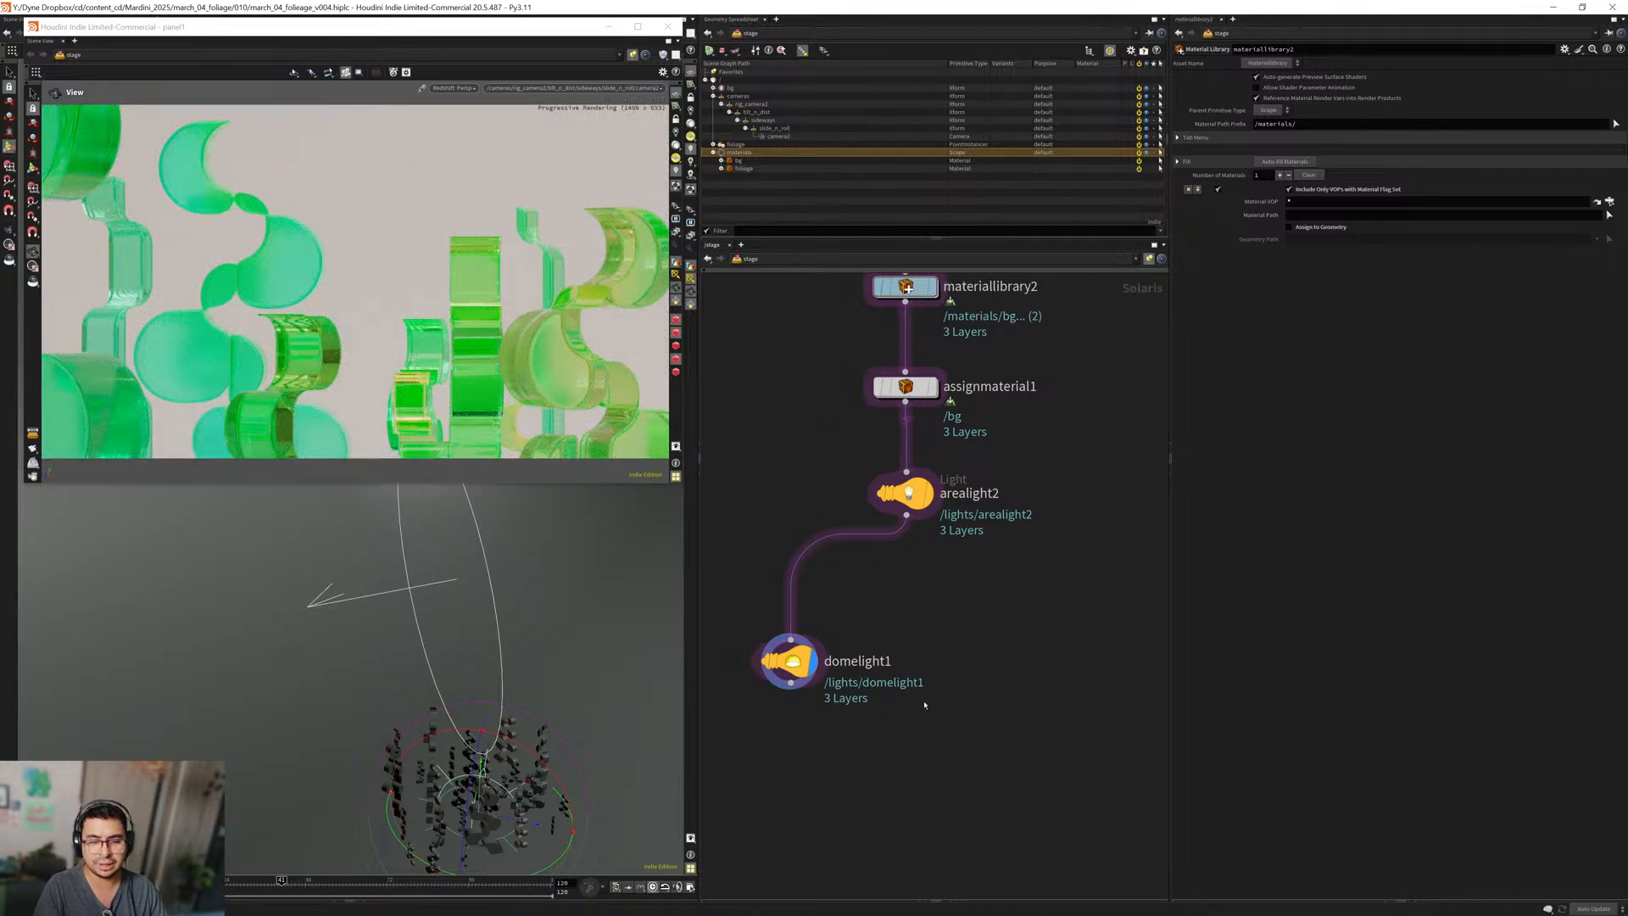
{"action": "middle_click_drag", "start_coordinate": [942, 631], "coordinate": [900, 632]}
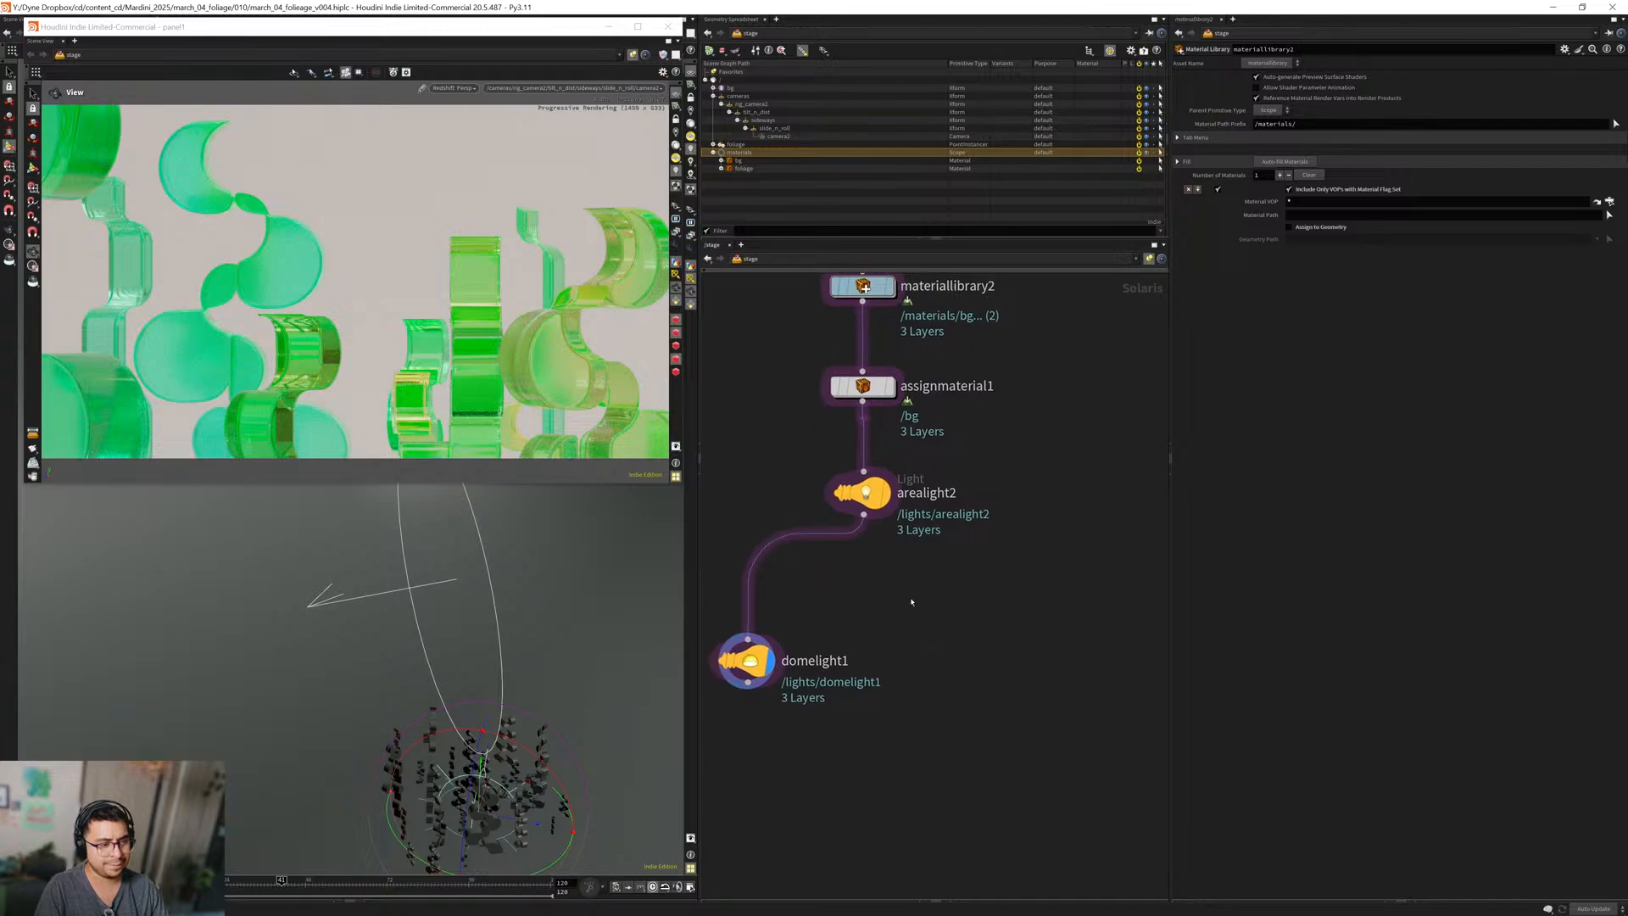
Add a new area light on a separate branch below arealight2, beside domelight1, and display it.
{"action": "left_click", "coordinate": [862, 493]}
{"action": "key", "text": "Tab"}
{"action": "type", "text": "area"}
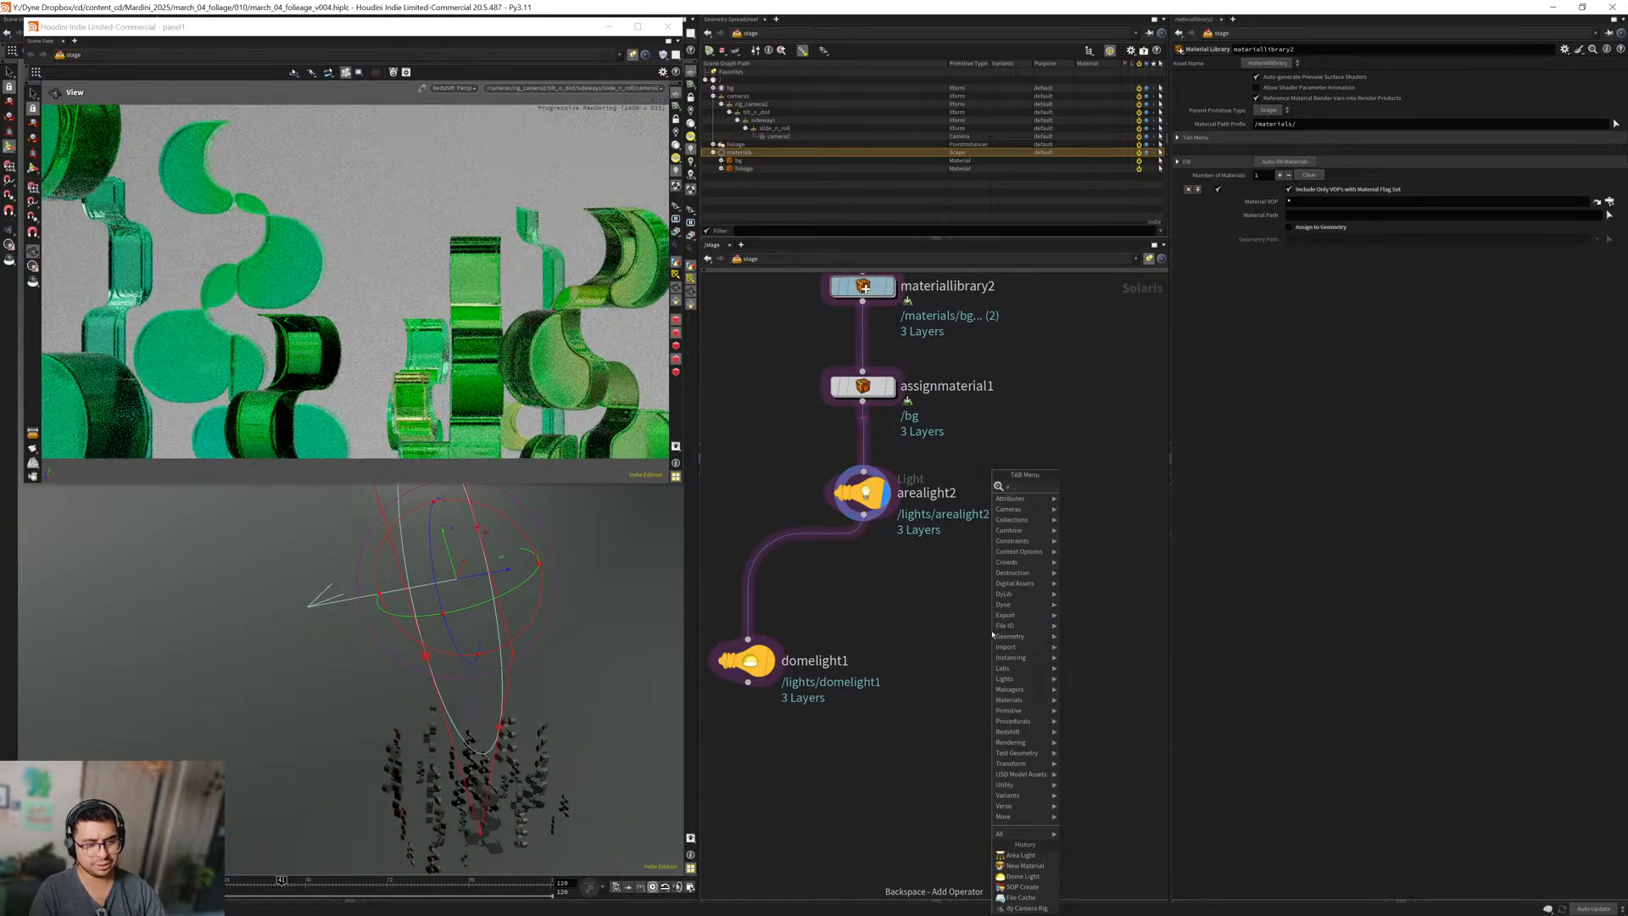
{"action": "key", "text": "Return"}
{"action": "left_click", "coordinate": [992, 632]}
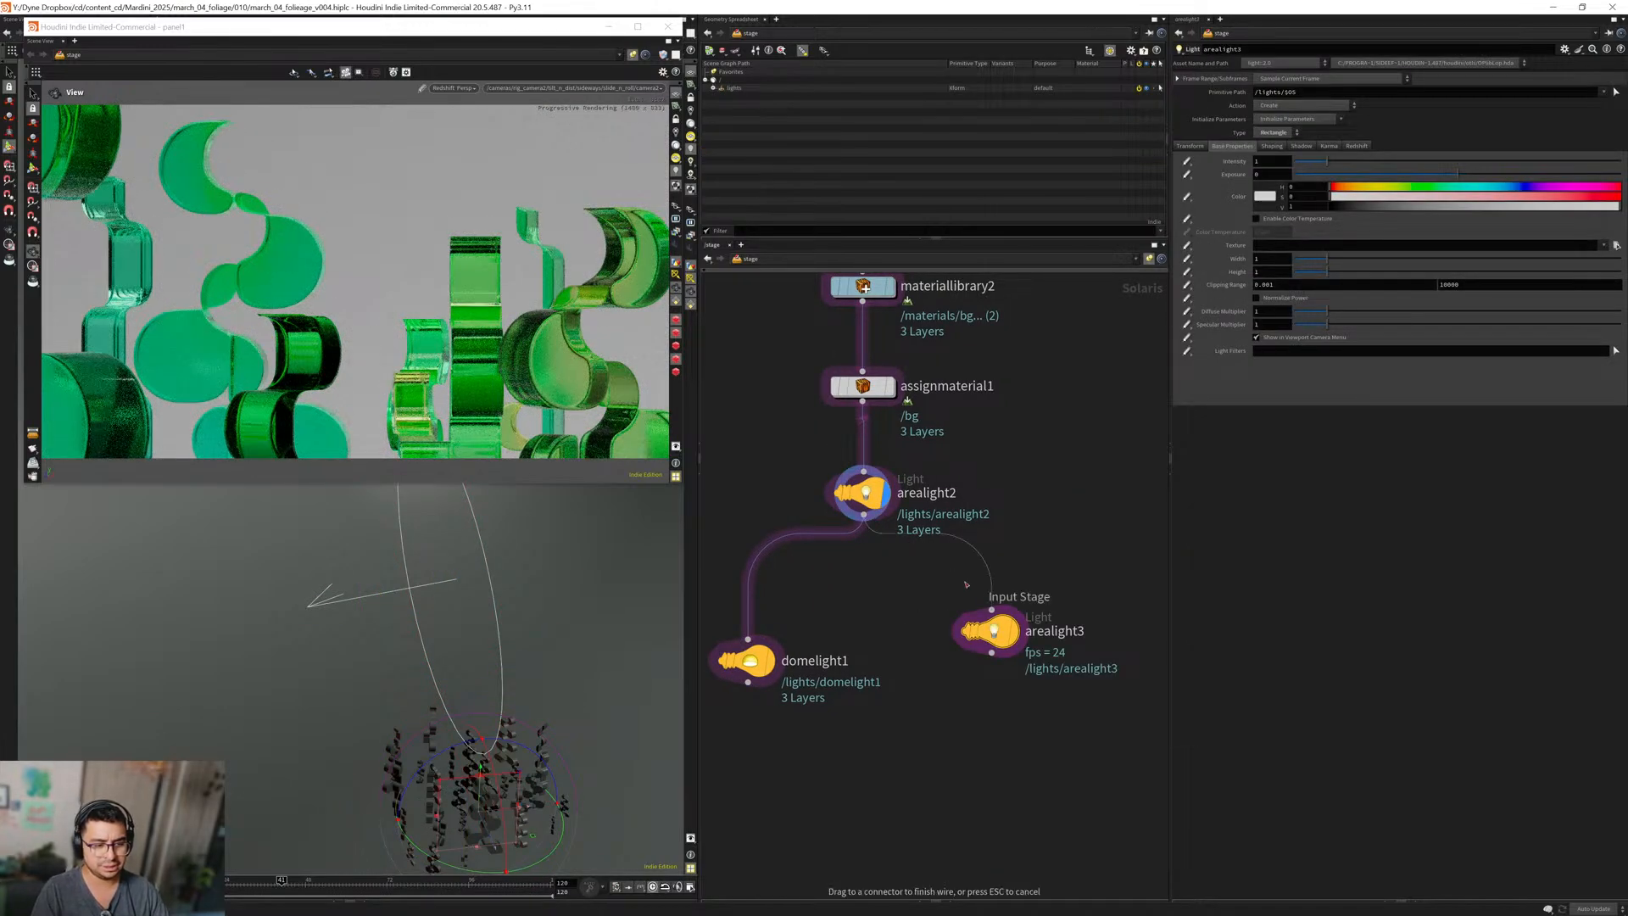
{"action": "left_click_drag", "start_coordinate": [862, 515], "coordinate": [982, 672]}
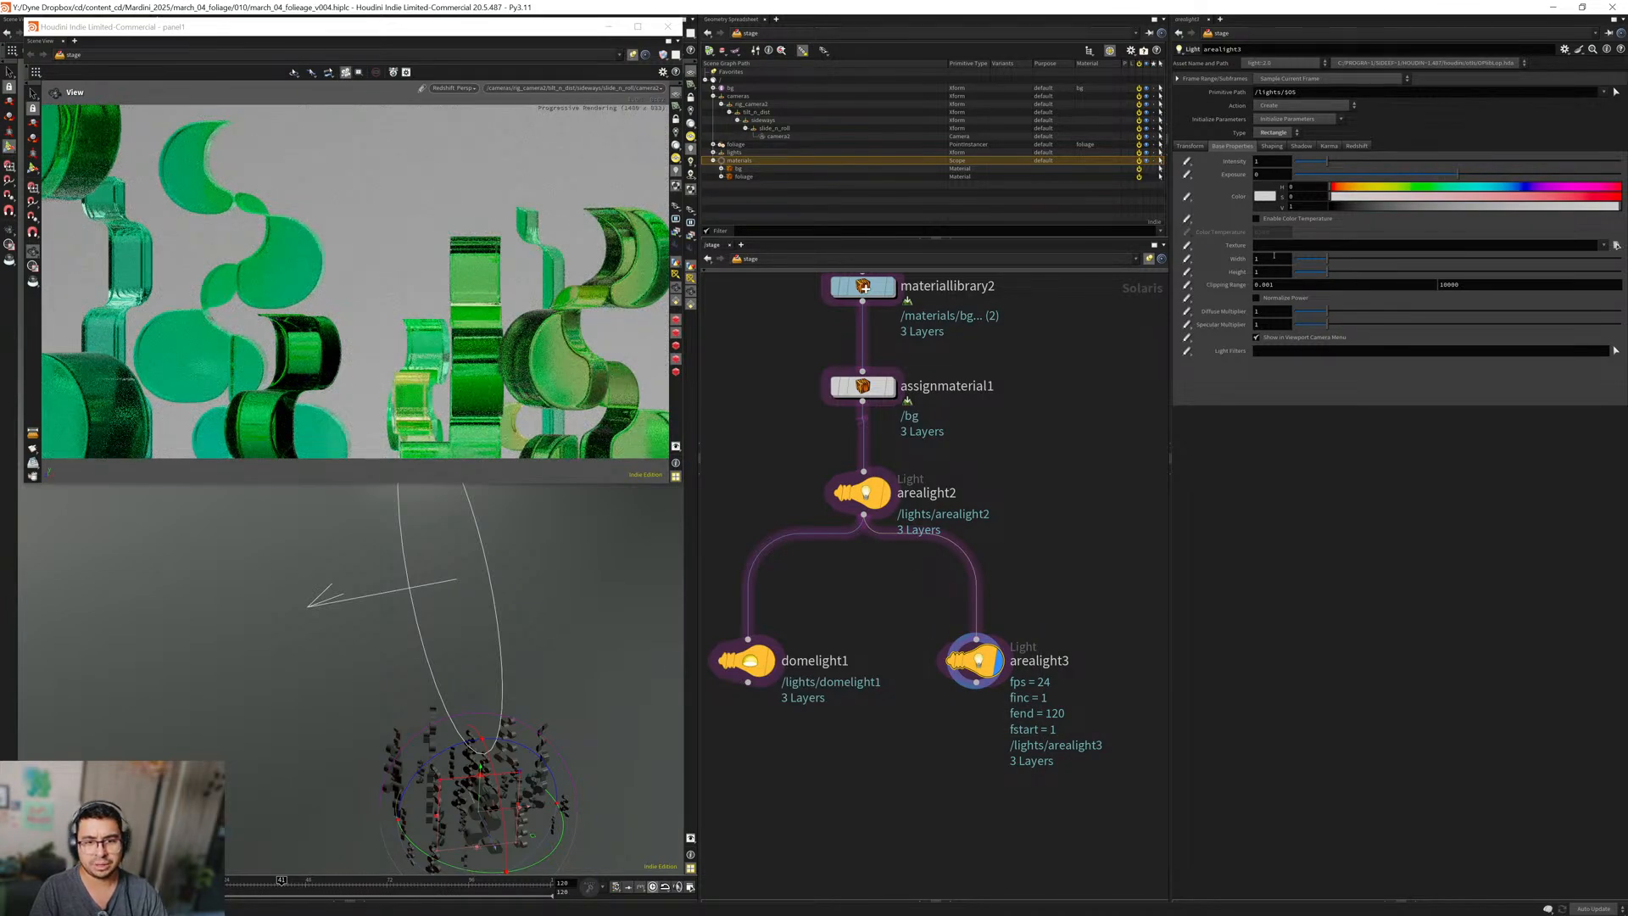
Change arealight3's type to Disk and set its radius to 1.
{"action": "left_click", "coordinate": [1266, 134]}
{"action": "left_click", "coordinate": [1271, 165]}
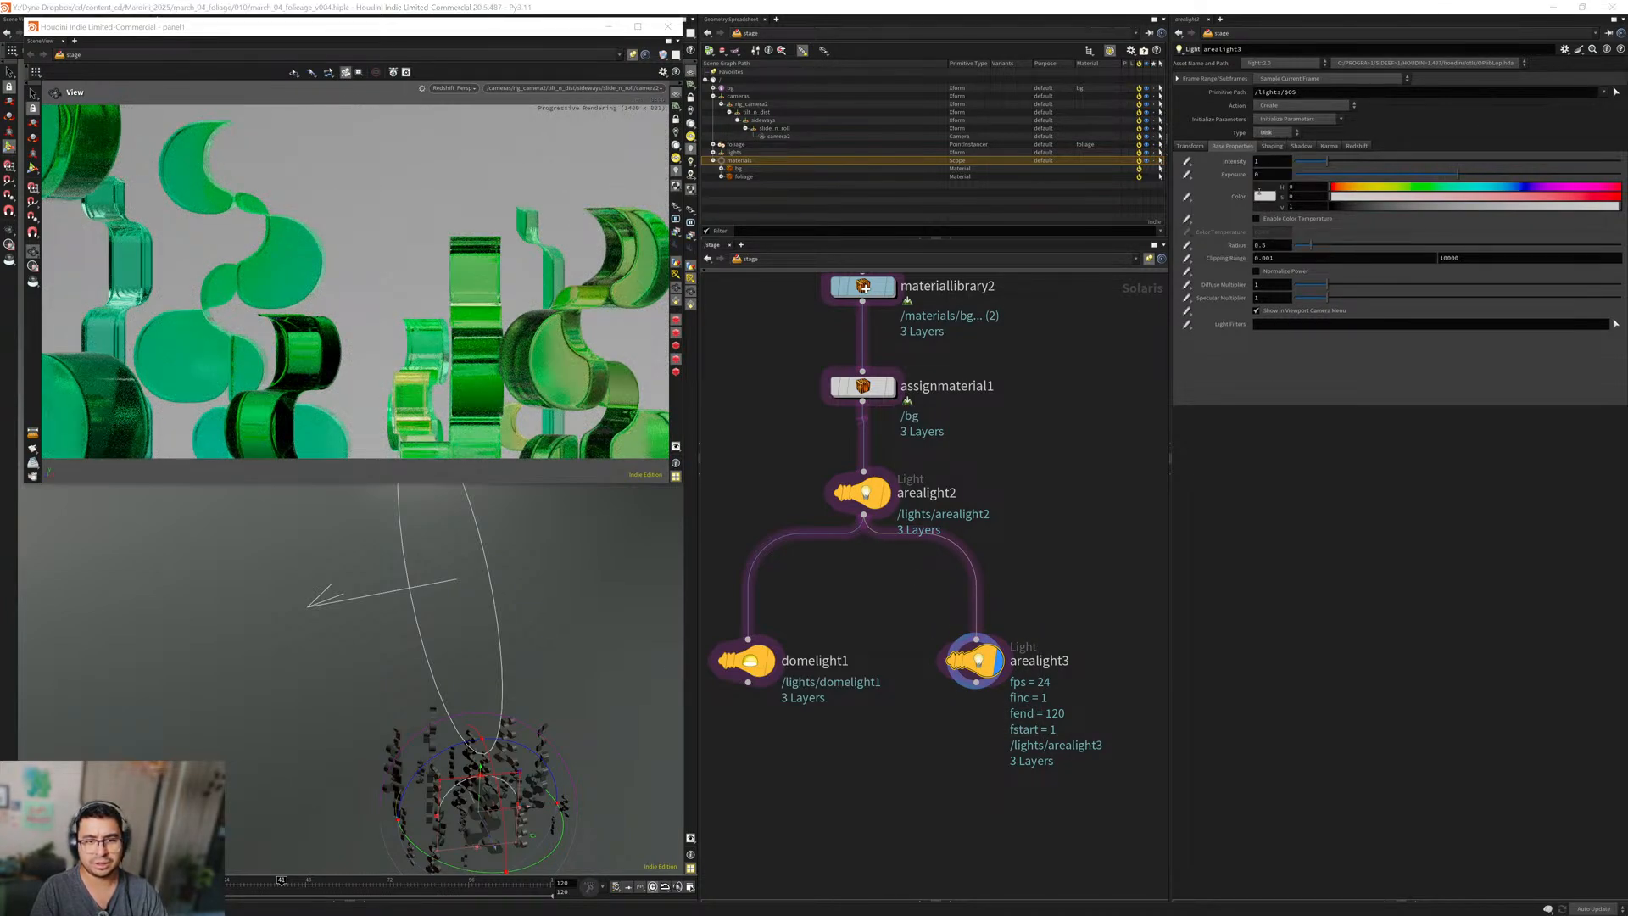
{"action": "type", "text": "1"}
{"action": "key", "text": "Return"}
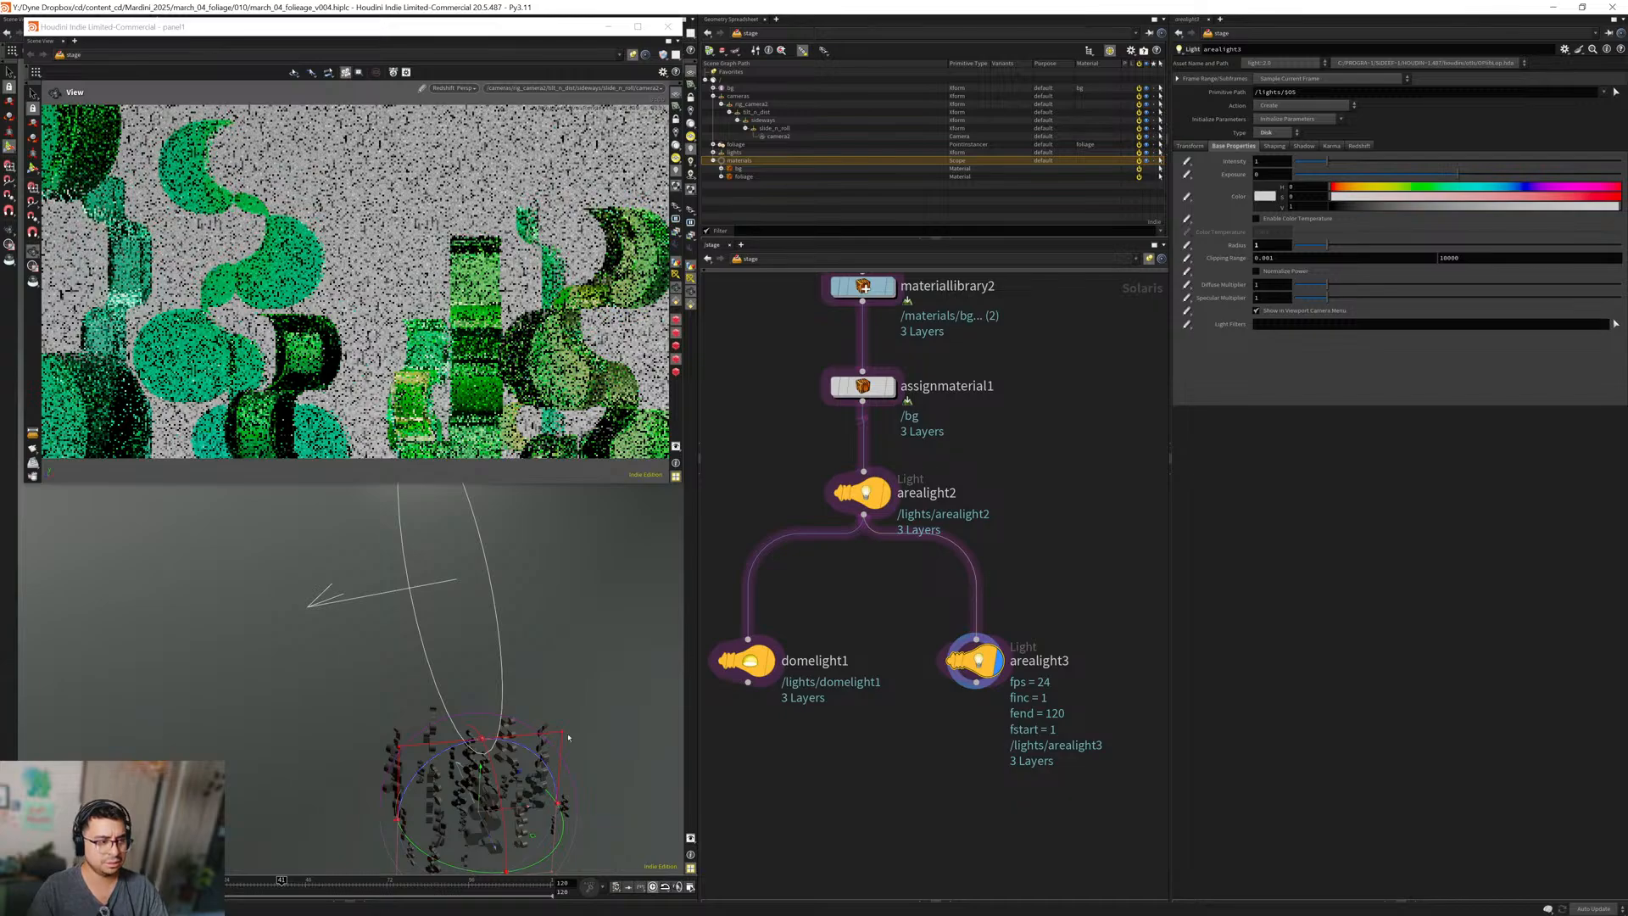
Move arealight3 out beside the foliage and rotate it so that it points at the plants.
{"action": "scroll", "coordinate": [465, 740], "scroll_direction": "down", "scroll_amount": 3}
{"action": "middle_click_drag", "start_coordinate": [466, 750], "coordinate": [402, 672], "text": "alt"}
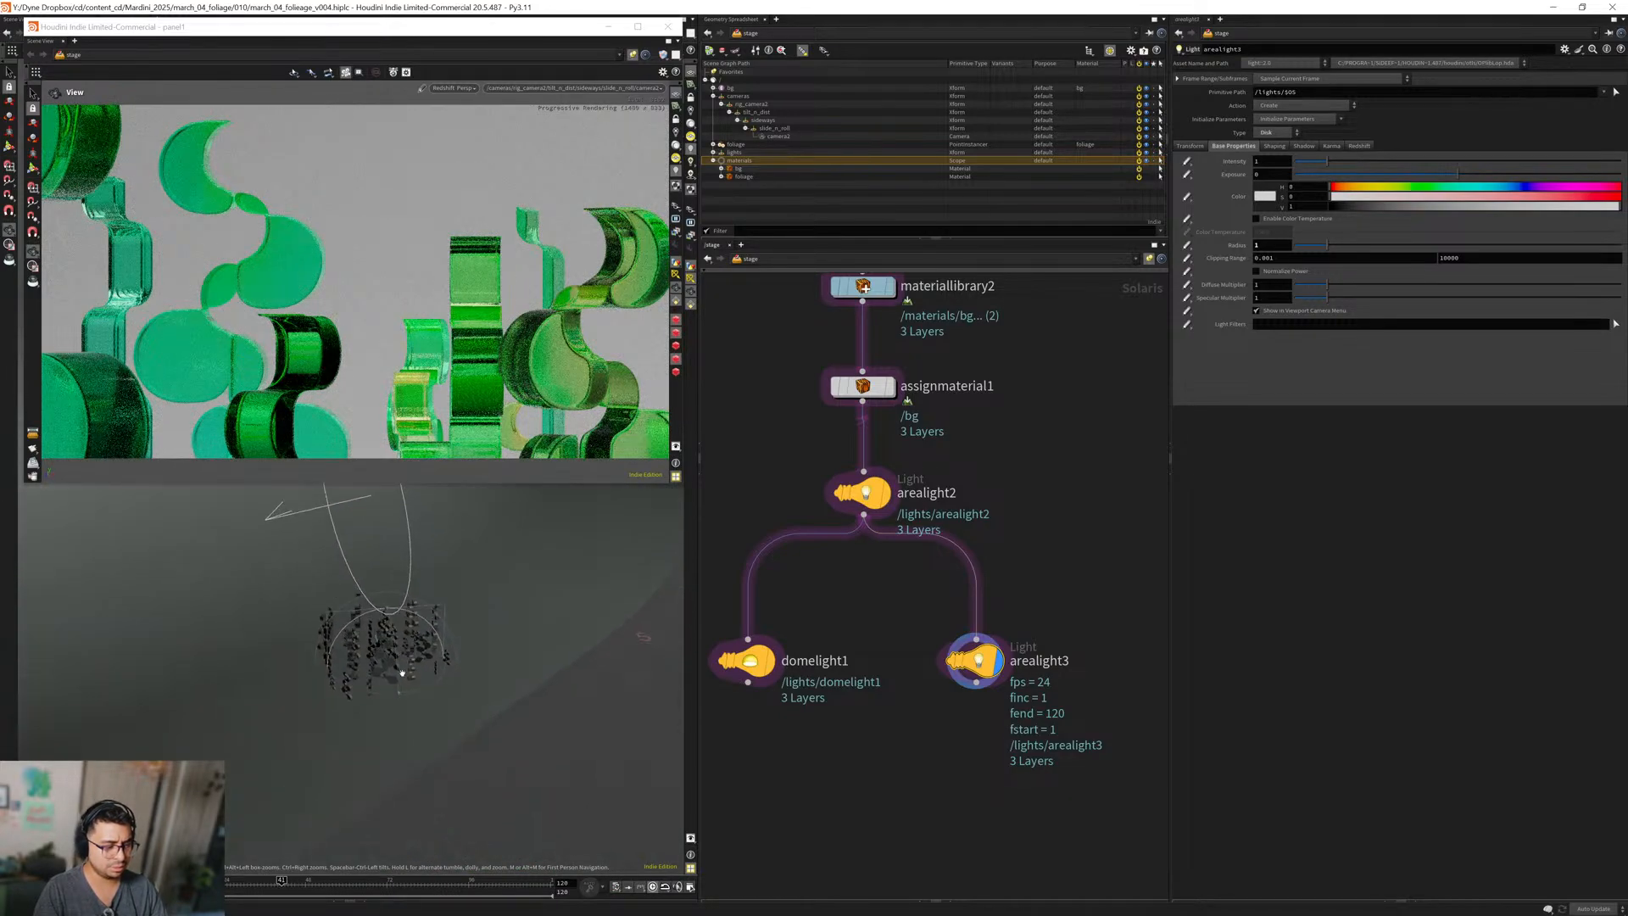
{"action": "left_click_drag", "start_coordinate": [401, 676], "coordinate": [326, 714], "text": "alt"}
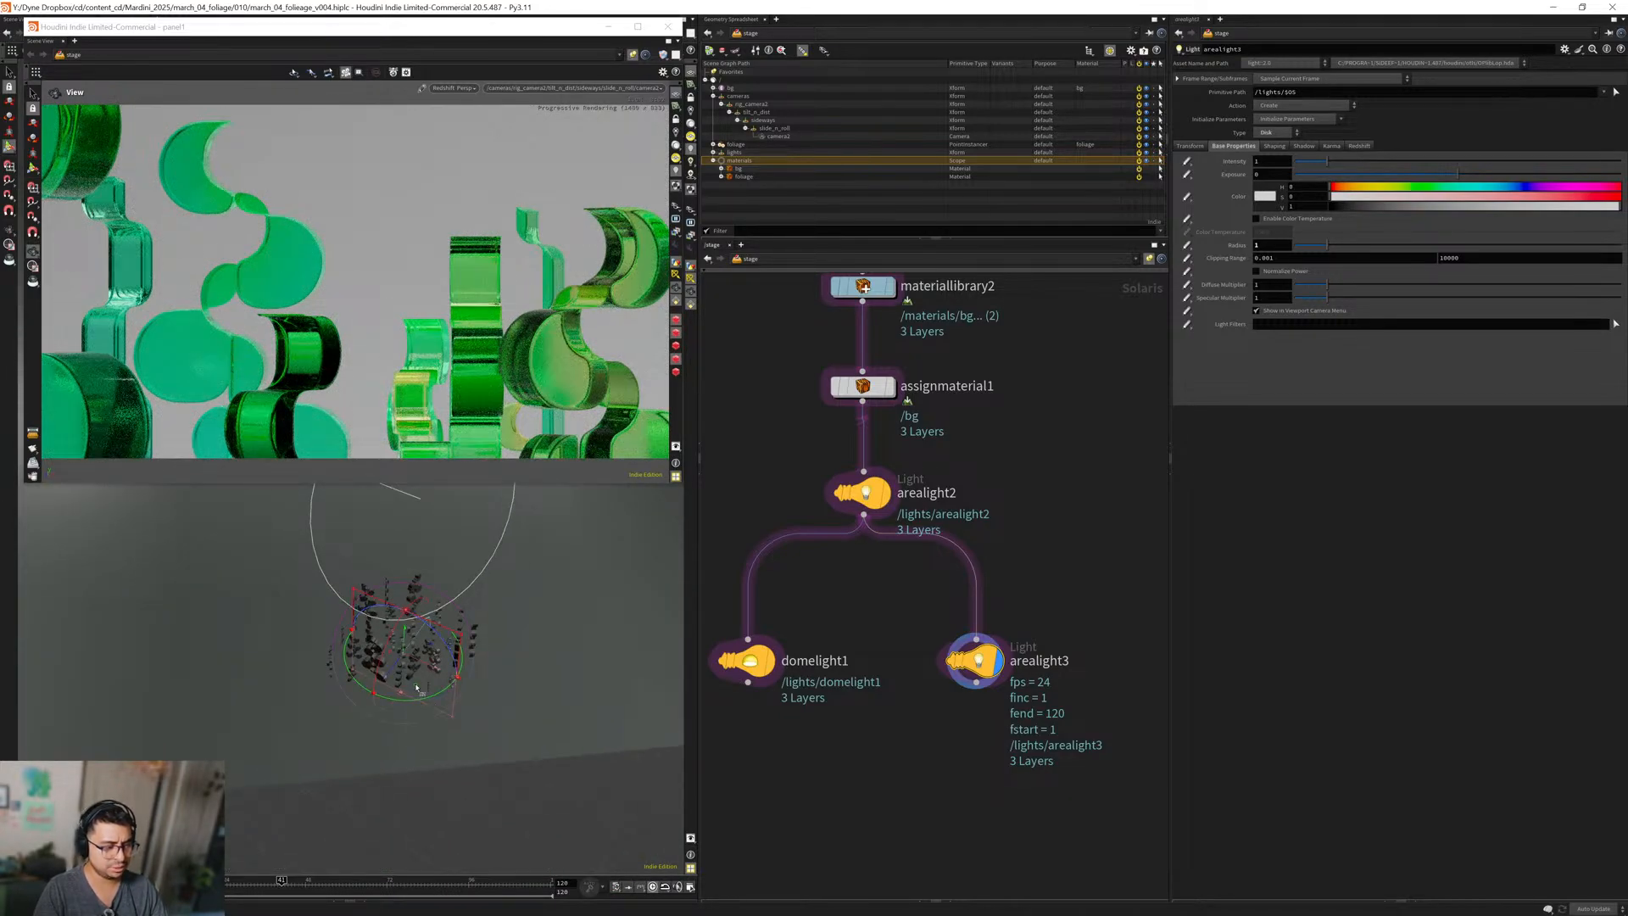
{"action": "left_click_drag", "start_coordinate": [416, 686], "coordinate": [480, 756]}
{"action": "left_click_drag", "start_coordinate": [472, 699], "coordinate": [607, 609]}
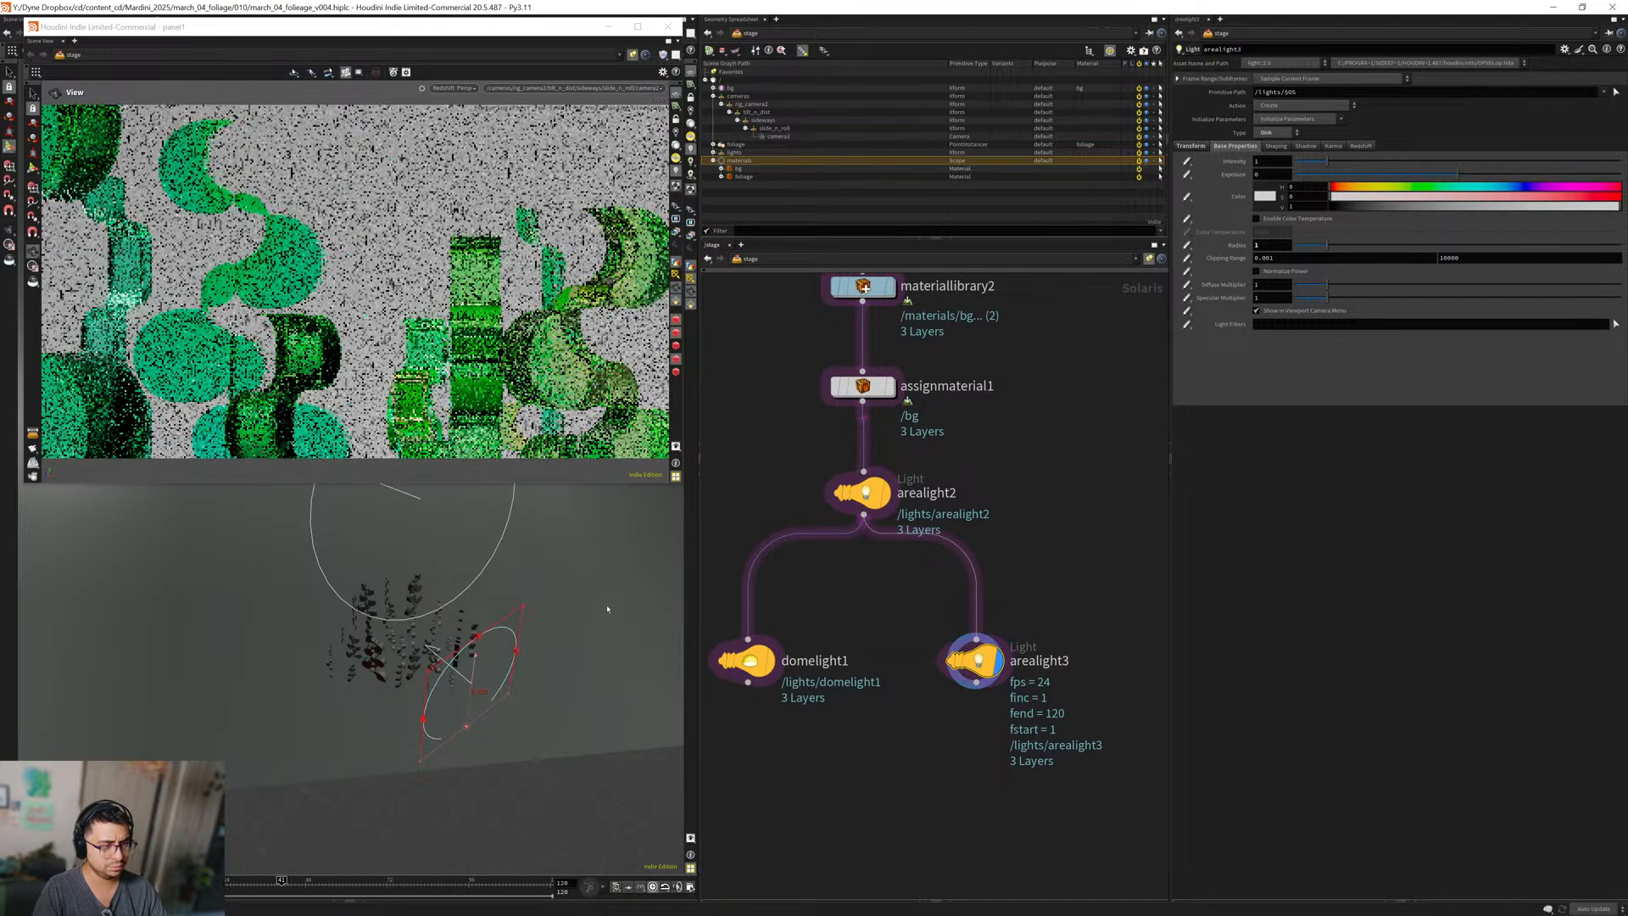
Set arealight3's exposure to 2 and check its placement around the foliage.
{"action": "left_click_drag", "start_coordinate": [1265, 175], "coordinate": [1233, 178]}
{"action": "type", "text": "2"}
{"action": "key", "text": "Return"}
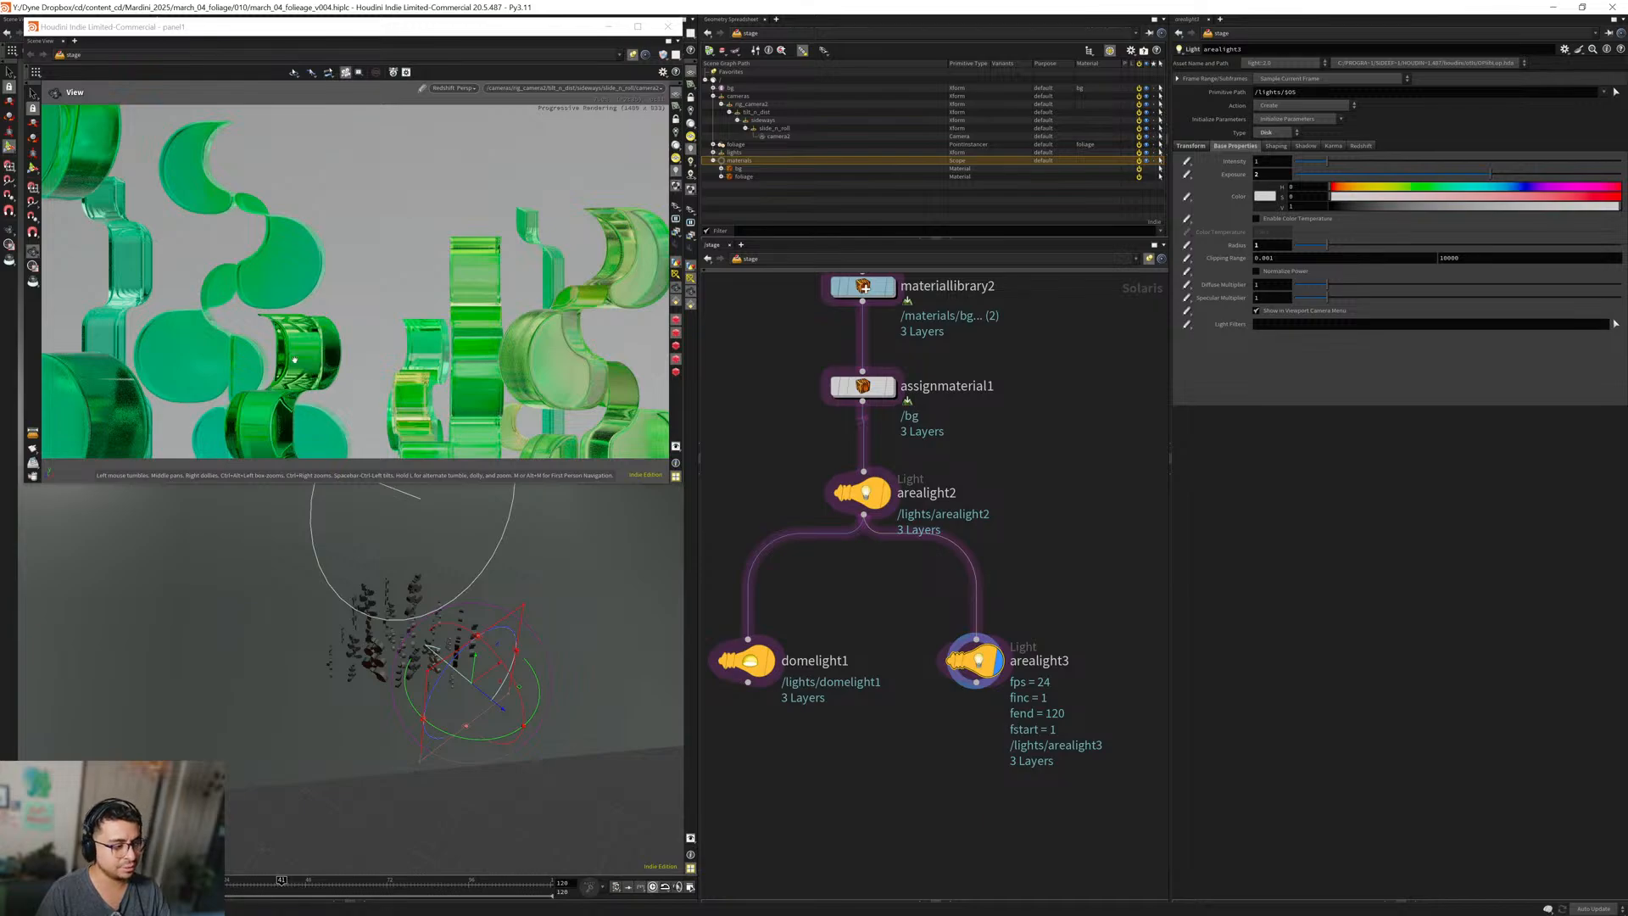
{"action": "left_click_drag", "start_coordinate": [357, 617], "coordinate": [488, 600], "text": "alt"}
{"action": "right_click_drag", "start_coordinate": [343, 657], "coordinate": [425, 652], "text": "alt"}
{"action": "mouse_move", "coordinate": [425, 651]}
{"action": "left_mouse_down", "text": "alt"}
{"action": "mouse_move", "coordinate": [390, 683]}
{"action": "mouse_move", "coordinate": [366, 657]}
{"action": "mouse_move", "coordinate": [419, 624]}
{"action": "mouse_move", "coordinate": [450, 682]}
{"action": "mouse_move", "coordinate": [451, 583]}
{"action": "mouse_move", "coordinate": [439, 676]}
{"action": "mouse_move", "coordinate": [468, 630]}
{"action": "mouse_move", "coordinate": [506, 637]}
{"action": "mouse_move", "coordinate": [407, 664]}
{"action": "left_mouse_up", "text": "alt"}
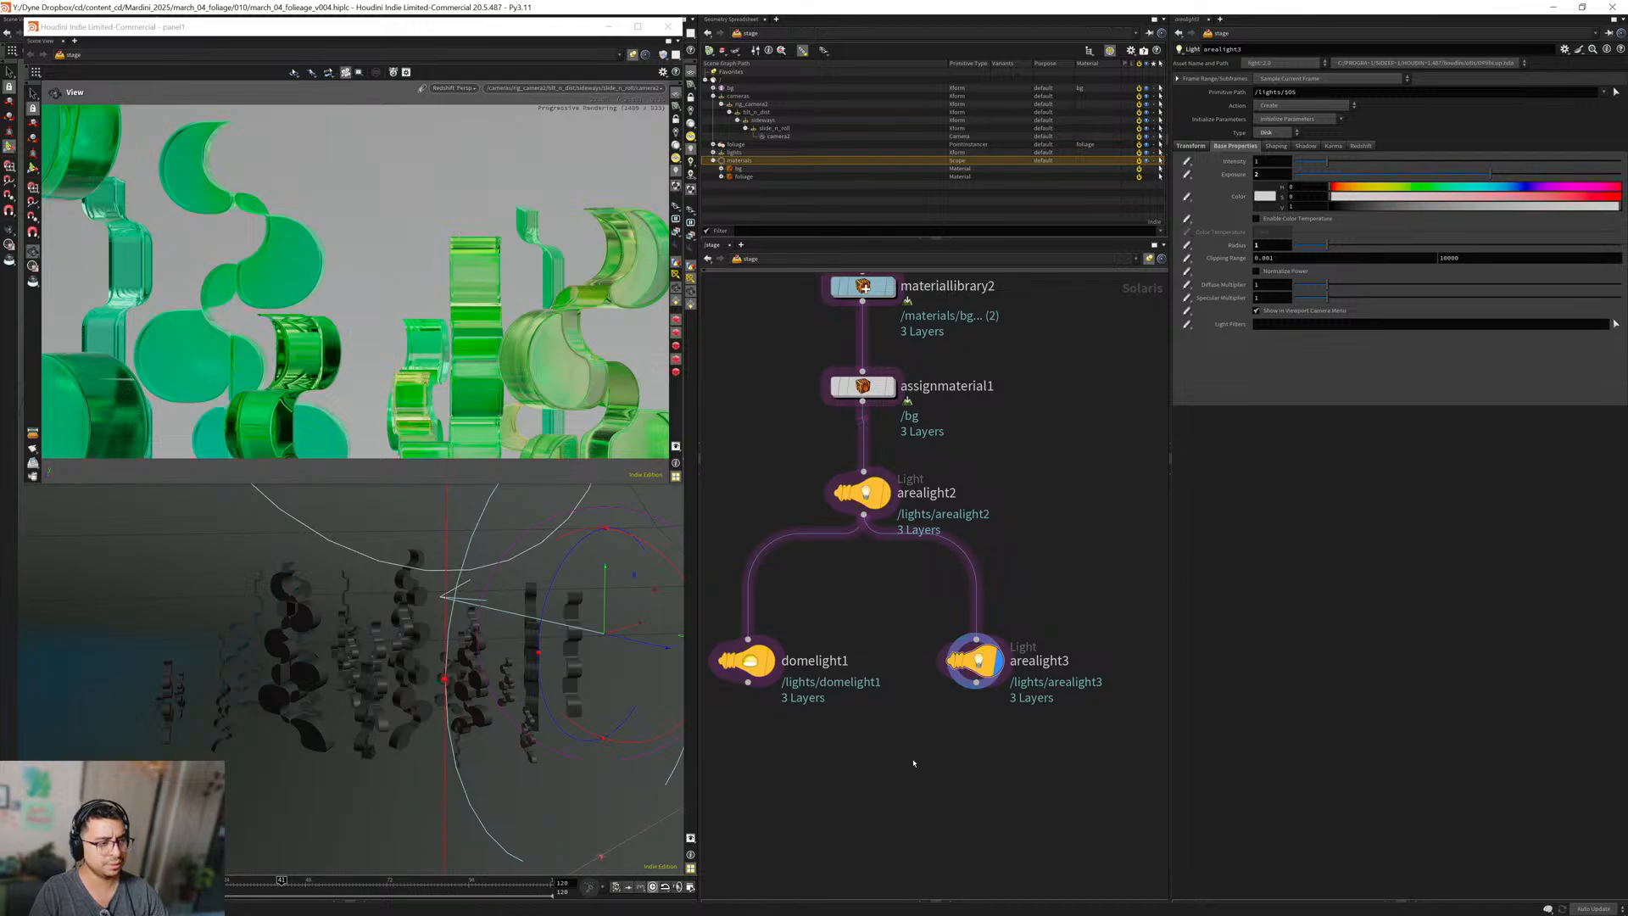
Switch the floating render view from Redshift to Houdini GL and minimise its window.
{"action": "left_click", "coordinate": [453, 87]}
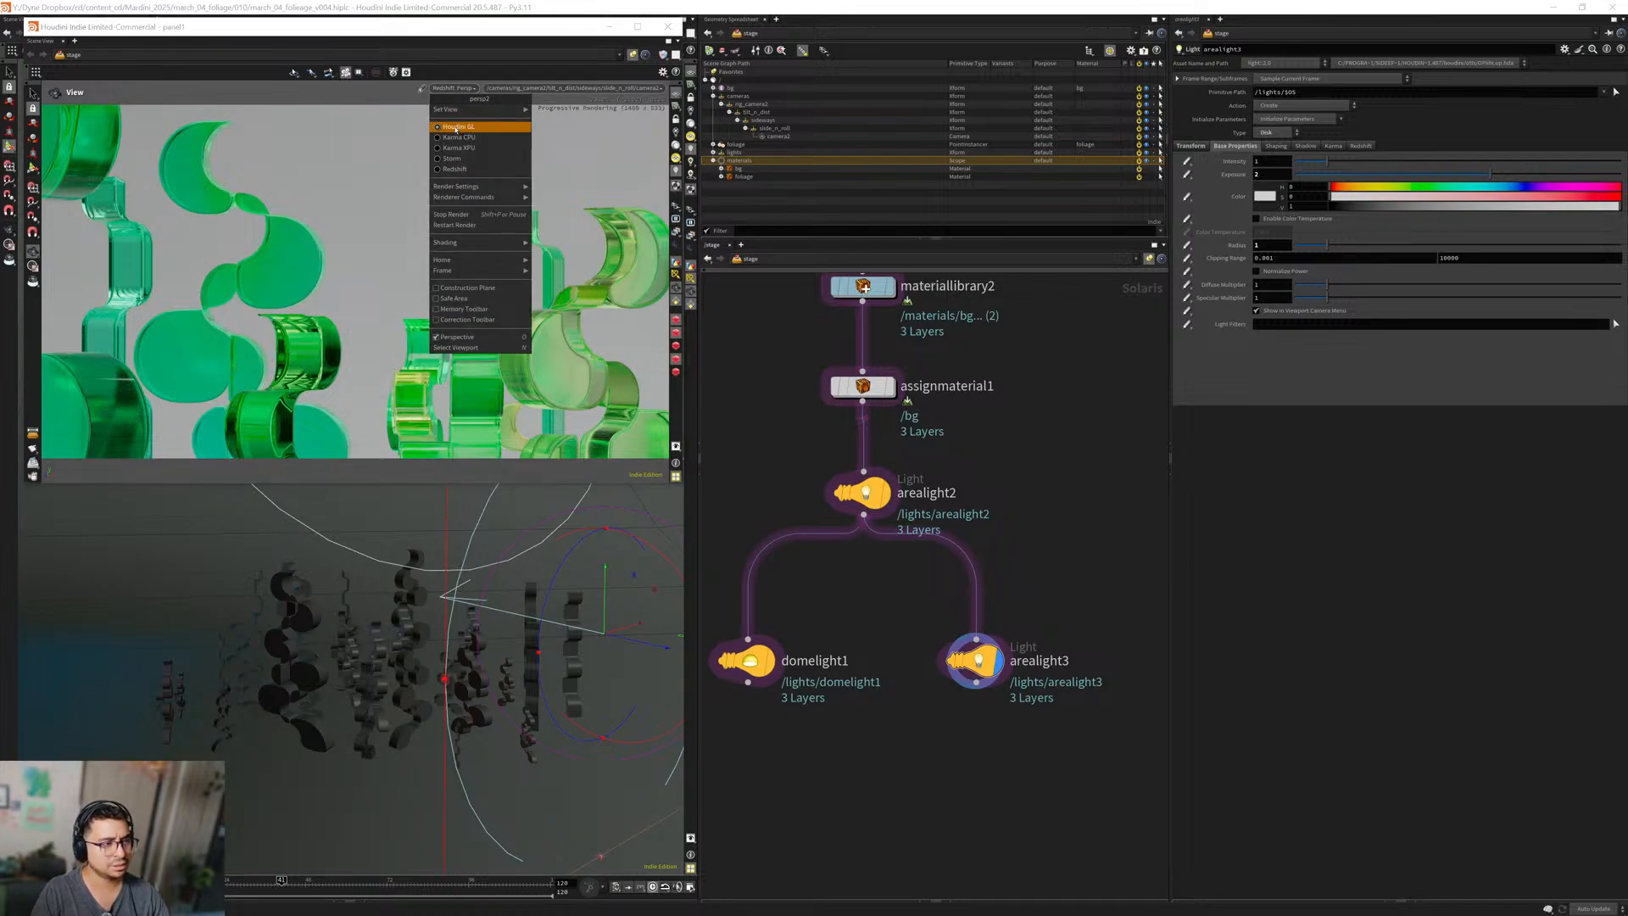
{"action": "left_click", "coordinate": [455, 130]}
{"action": "left_click", "coordinate": [609, 27]}
Examine the node chain and how the area lights and camera are placed around the foliage.
{"action": "middle_click_drag", "start_coordinate": [801, 475], "coordinate": [864, 580]}
{"action": "scroll", "coordinate": [865, 579], "scroll_direction": "down", "scroll_amount": 3}
{"action": "key", "text": "Escape"}
{"action": "middle_click_drag", "start_coordinate": [781, 360], "coordinate": [802, 630]}
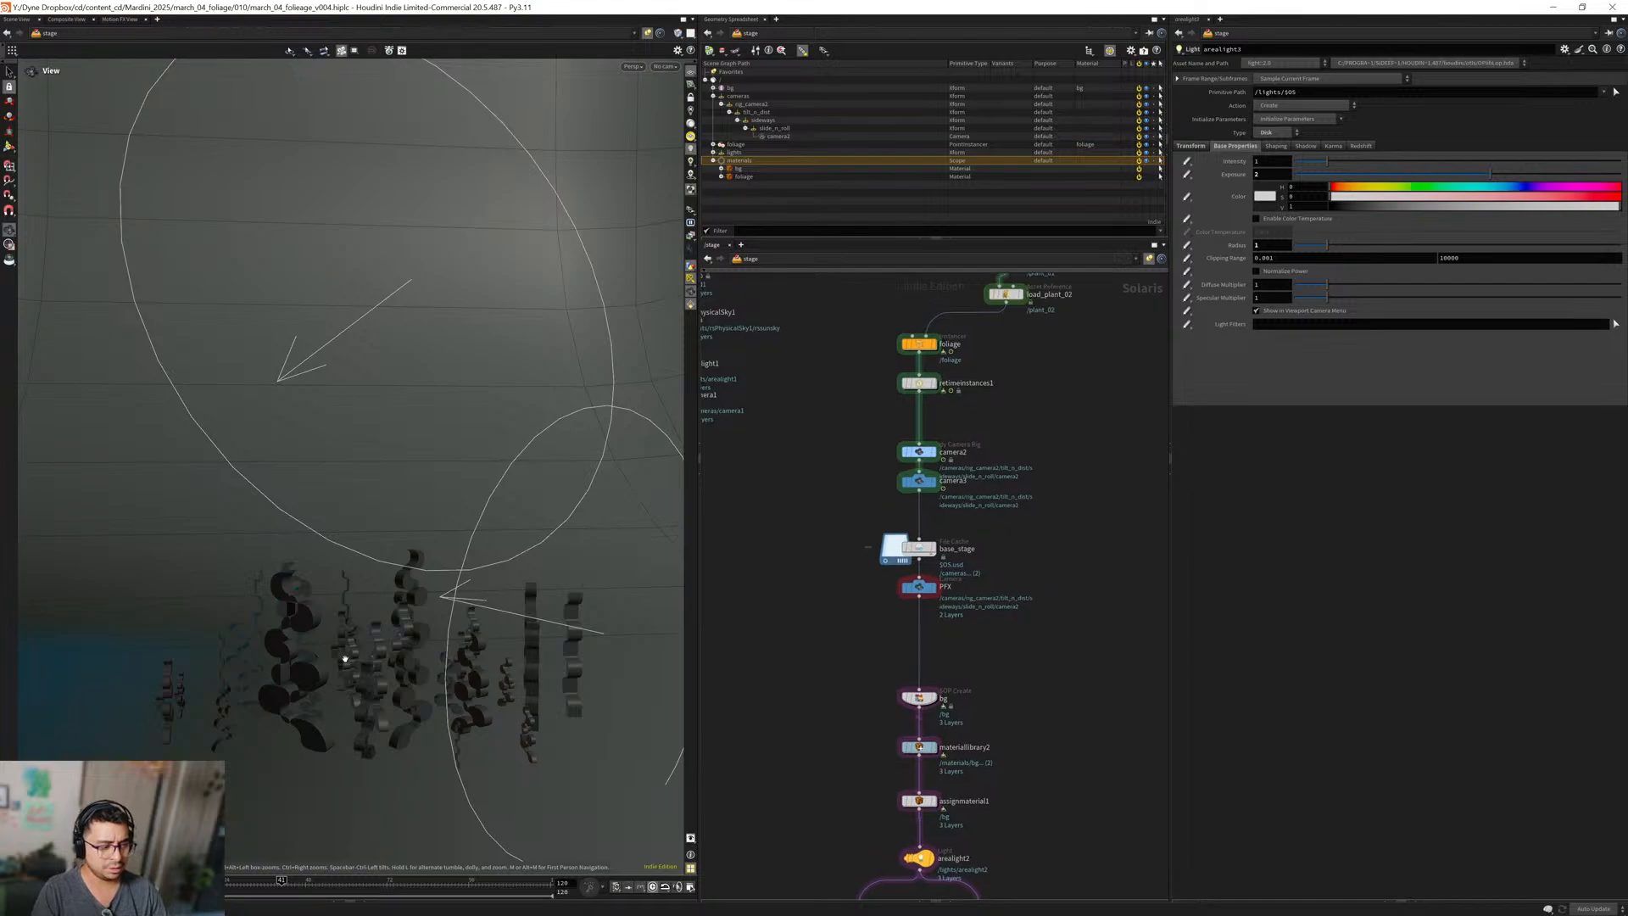
{"action": "left_click_drag", "start_coordinate": [345, 659], "coordinate": [425, 618]}
{"action": "right_click_drag", "start_coordinate": [425, 618], "coordinate": [246, 719]}
{"action": "middle_click_drag", "start_coordinate": [385, 720], "coordinate": [415, 577]}
{"action": "right_click_drag", "start_coordinate": [414, 577], "coordinate": [372, 604]}
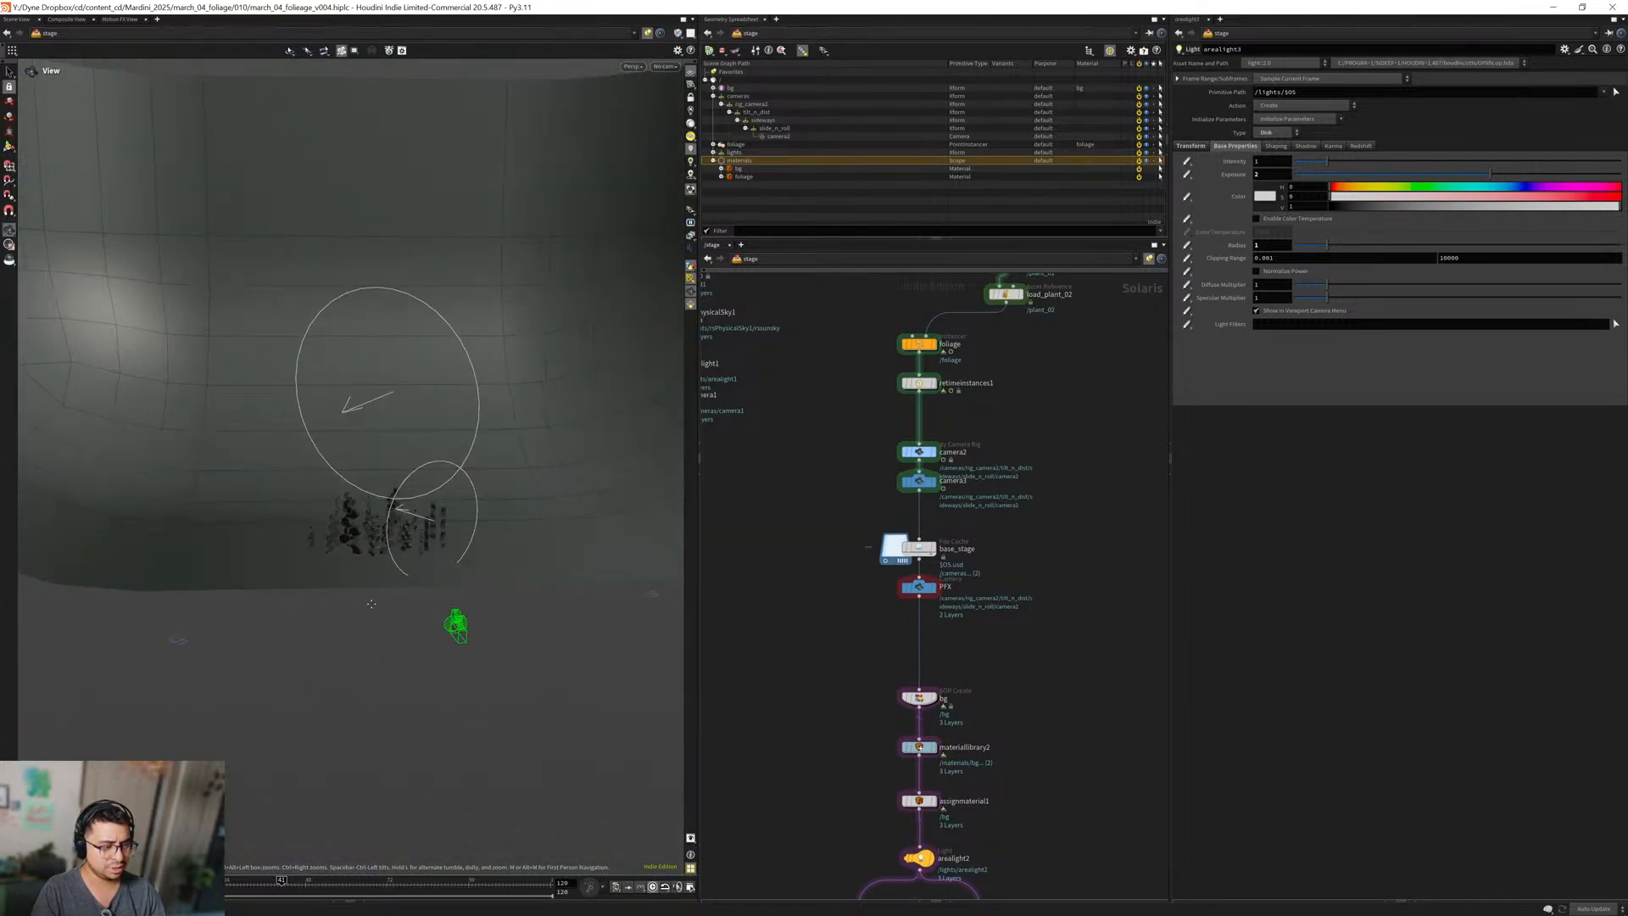
{"action": "left_click_drag", "start_coordinate": [372, 604], "coordinate": [378, 600]}
{"action": "right_click_drag", "start_coordinate": [378, 600], "coordinate": [470, 557]}
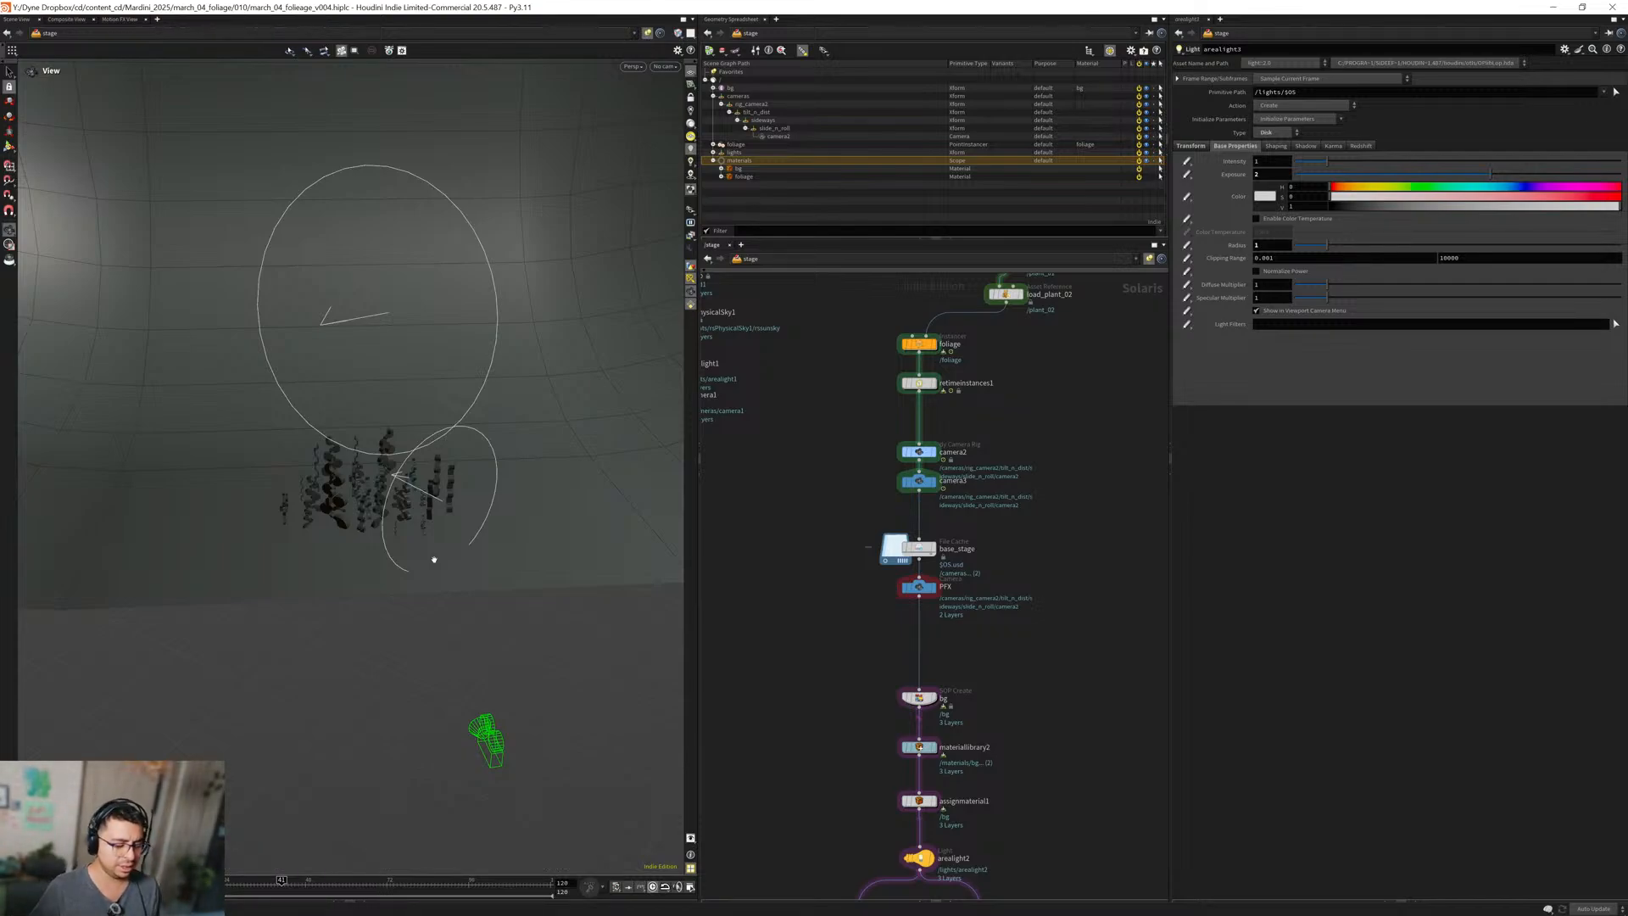
Look through the shot camera, display base_stage and move the timeline to frame 120.
{"action": "left_click", "coordinate": [663, 66]}
{"action": "left_click", "coordinate": [673, 81]}
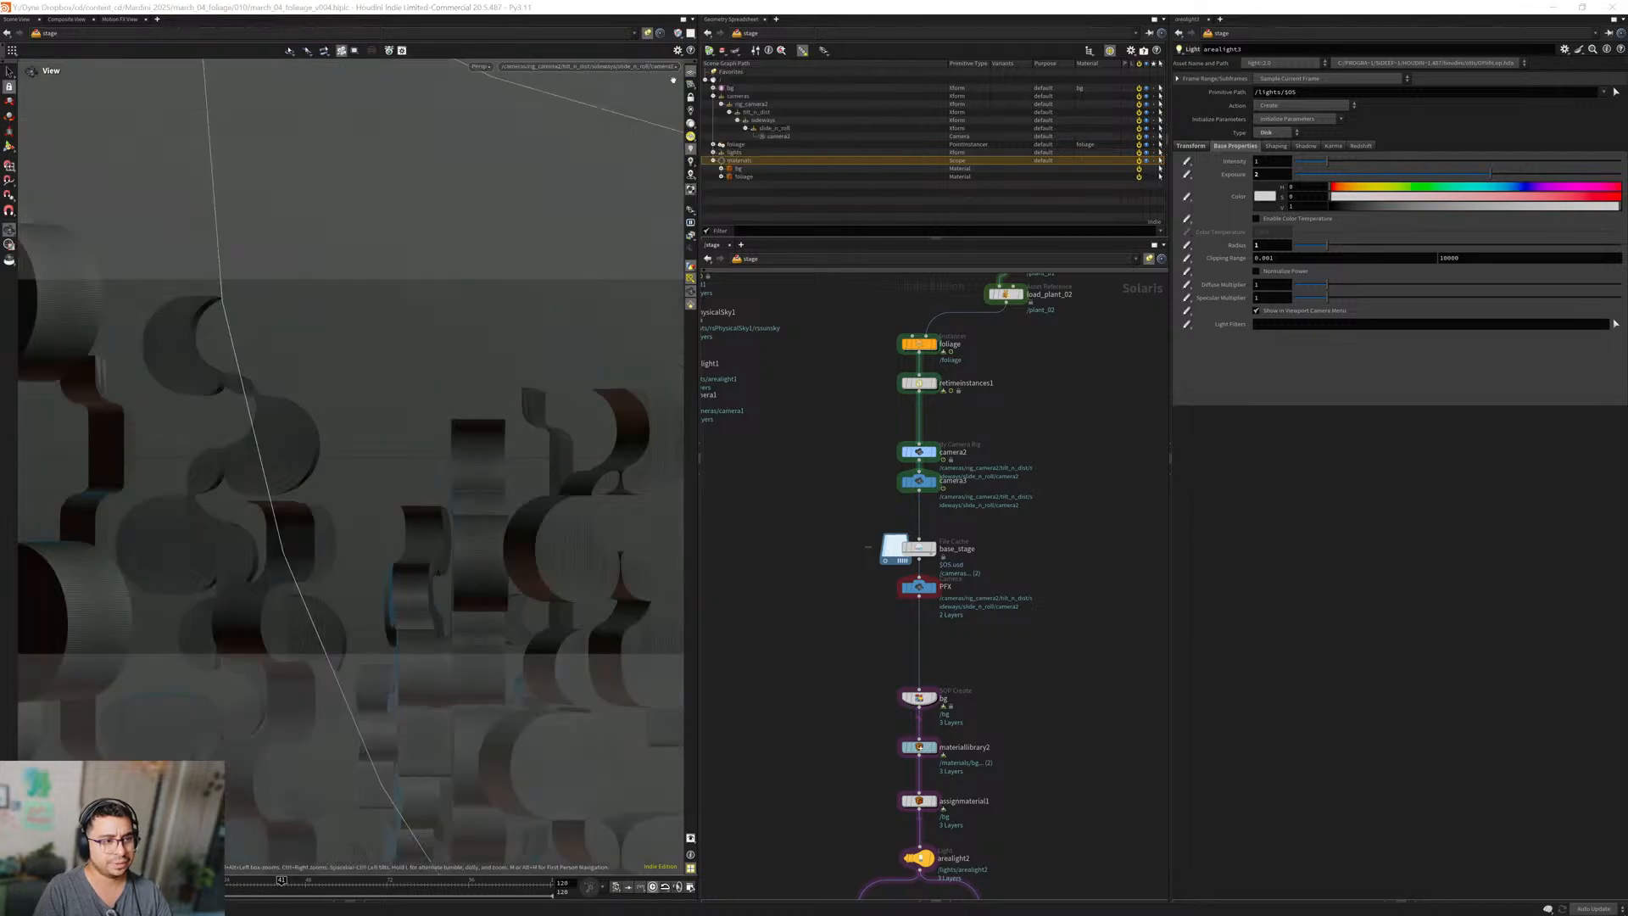
{"action": "left_click_drag", "start_coordinate": [281, 886], "coordinate": [229, 900]}
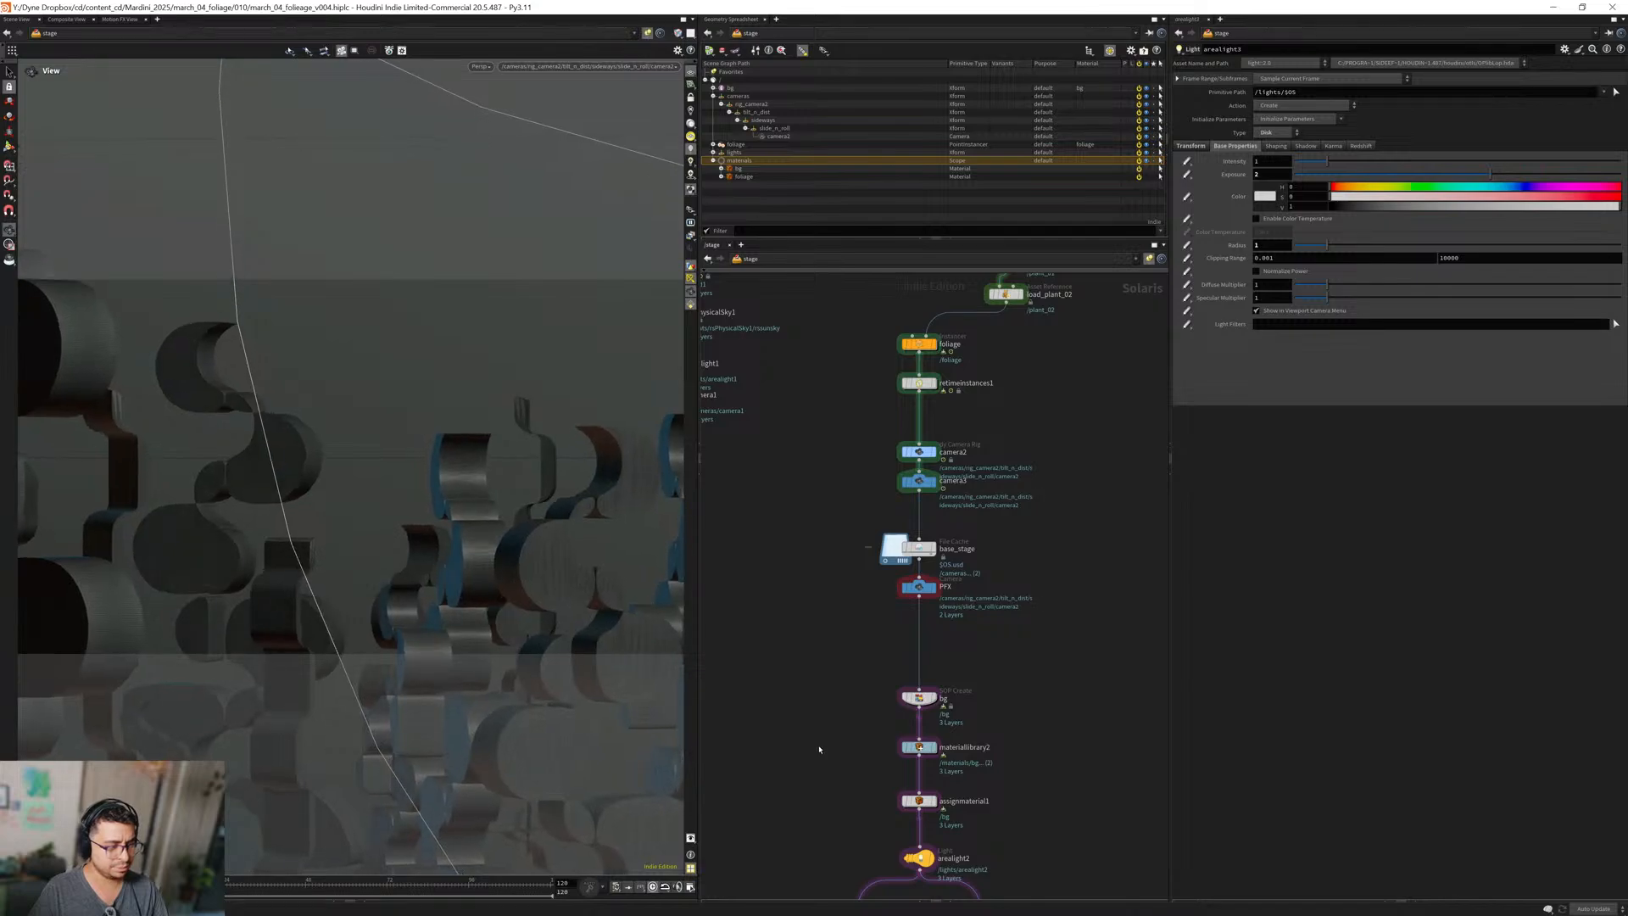
{"action": "scroll", "coordinate": [972, 512], "scroll_direction": "up", "scroll_amount": 5}
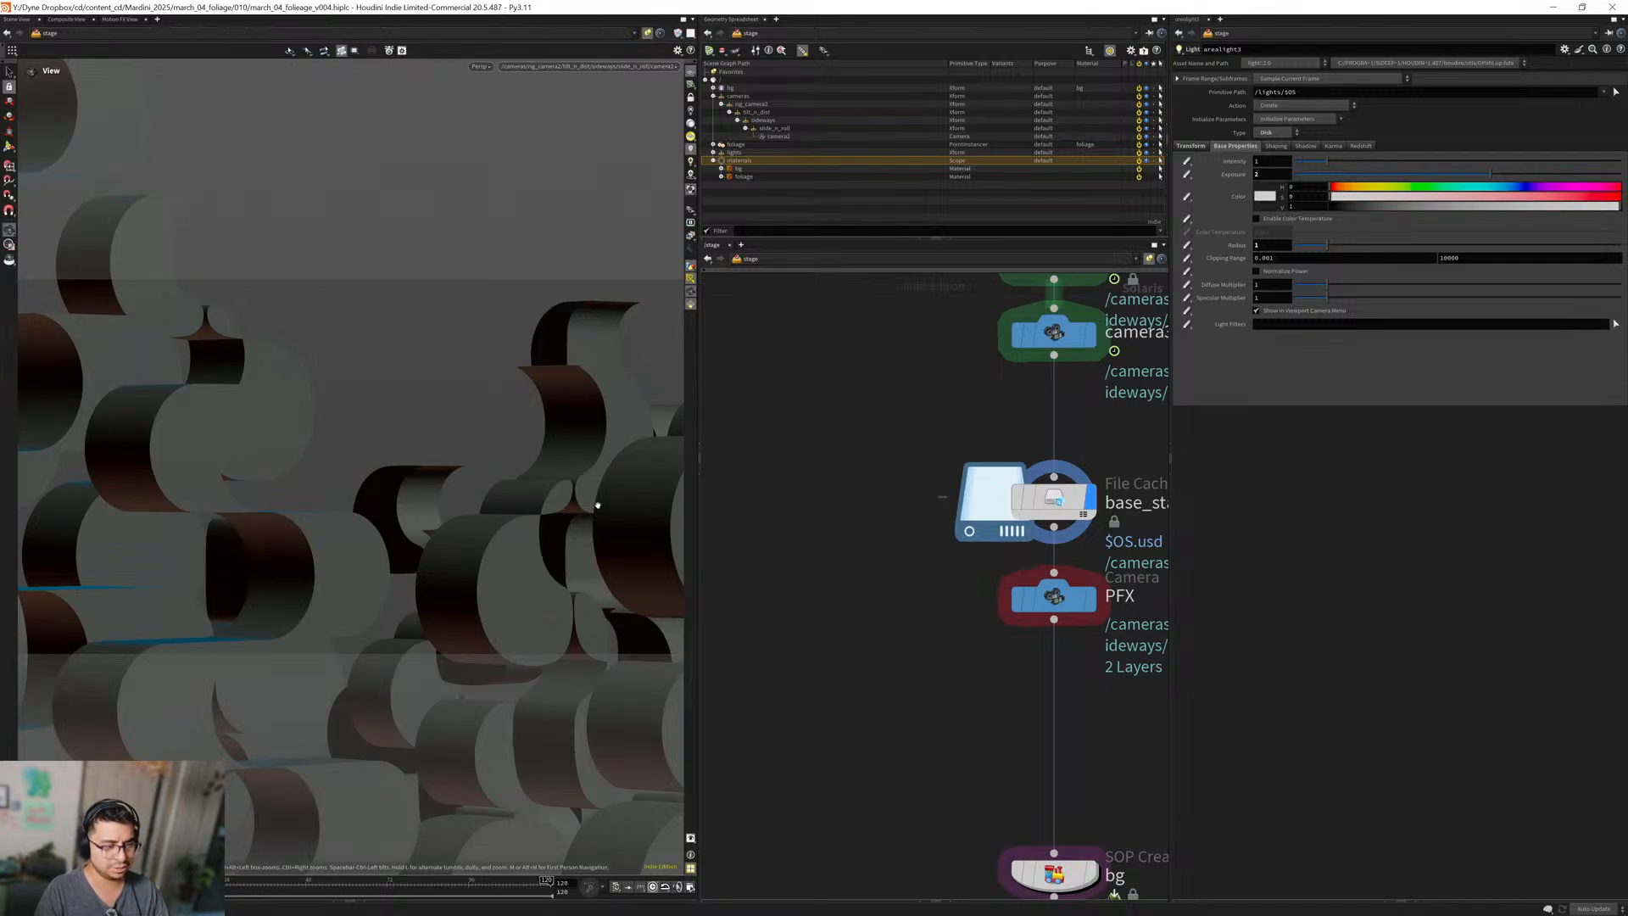
Display arealight3 again, bring back the floating view and resume its Redshift render.
{"action": "middle_click_drag", "start_coordinate": [924, 432], "coordinate": [818, 600]}
{"action": "key", "text": "f"}
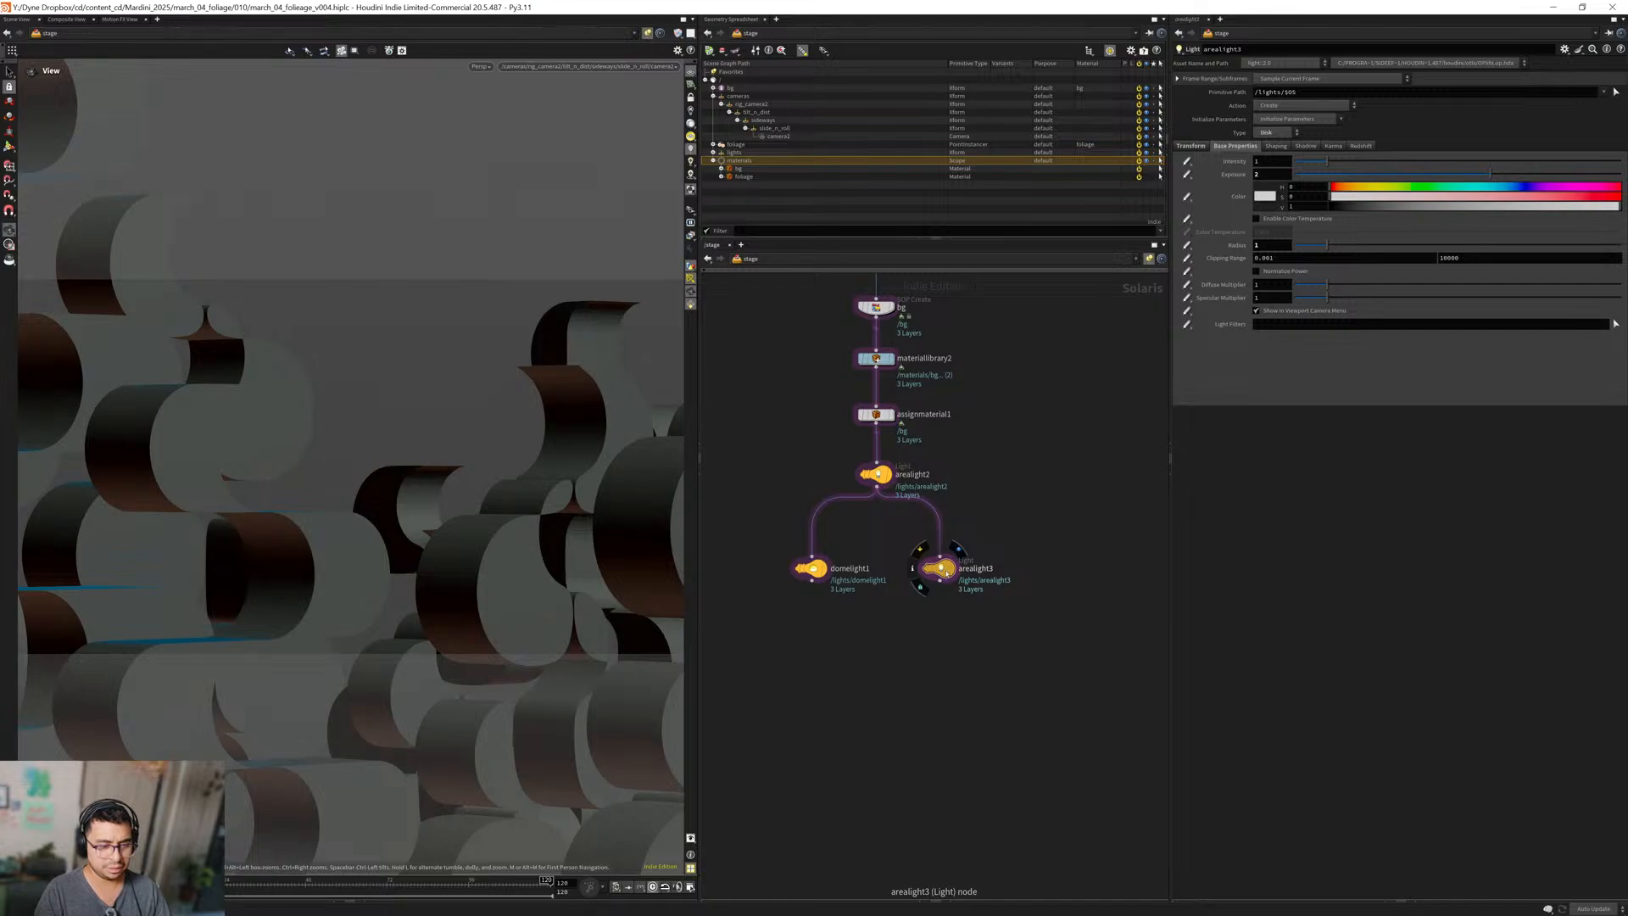
{"action": "scroll", "coordinate": [963, 644], "scroll_direction": "up", "scroll_amount": 2}
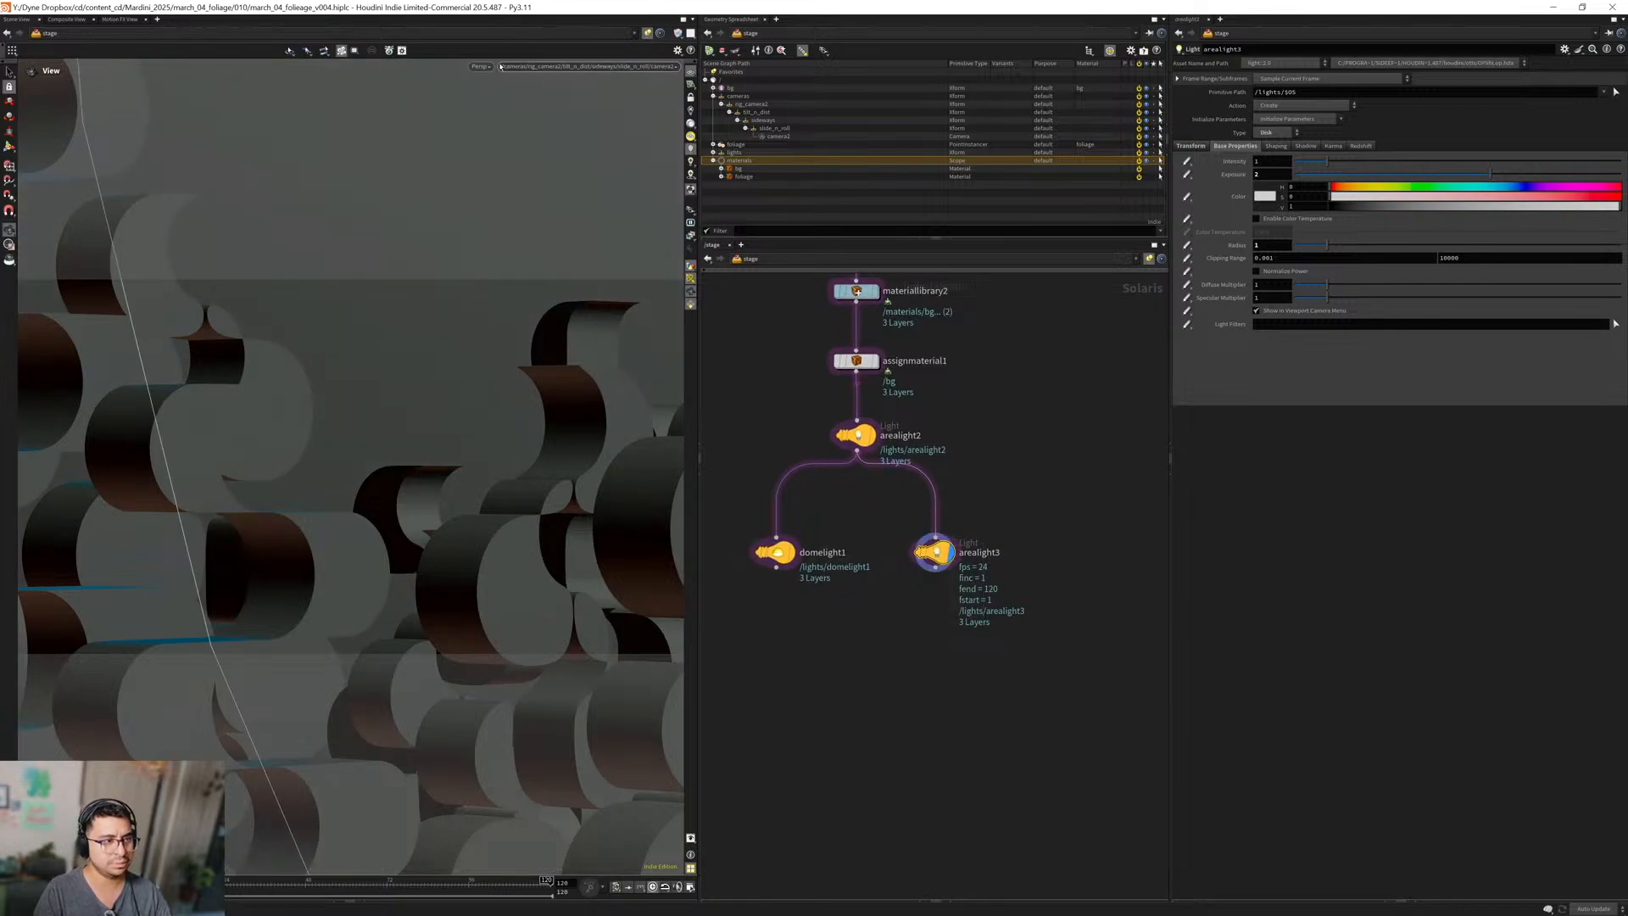
{"action": "key", "text": "alt+Tab"}
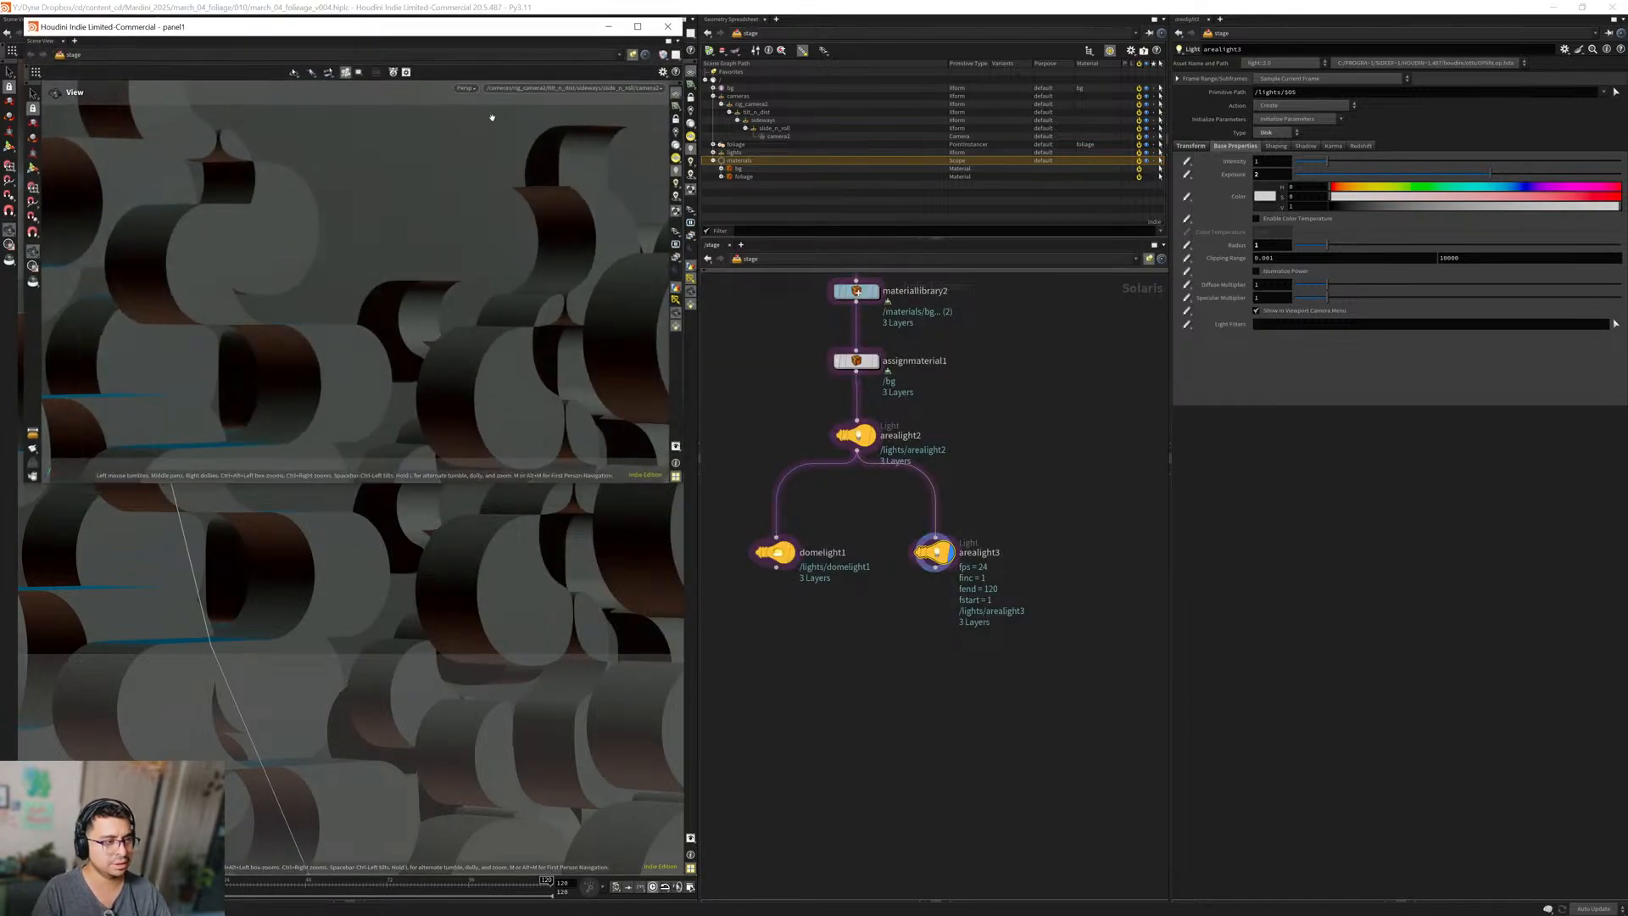
{"action": "left_click", "coordinate": [469, 88]}
{"action": "left_click", "coordinate": [485, 167]}
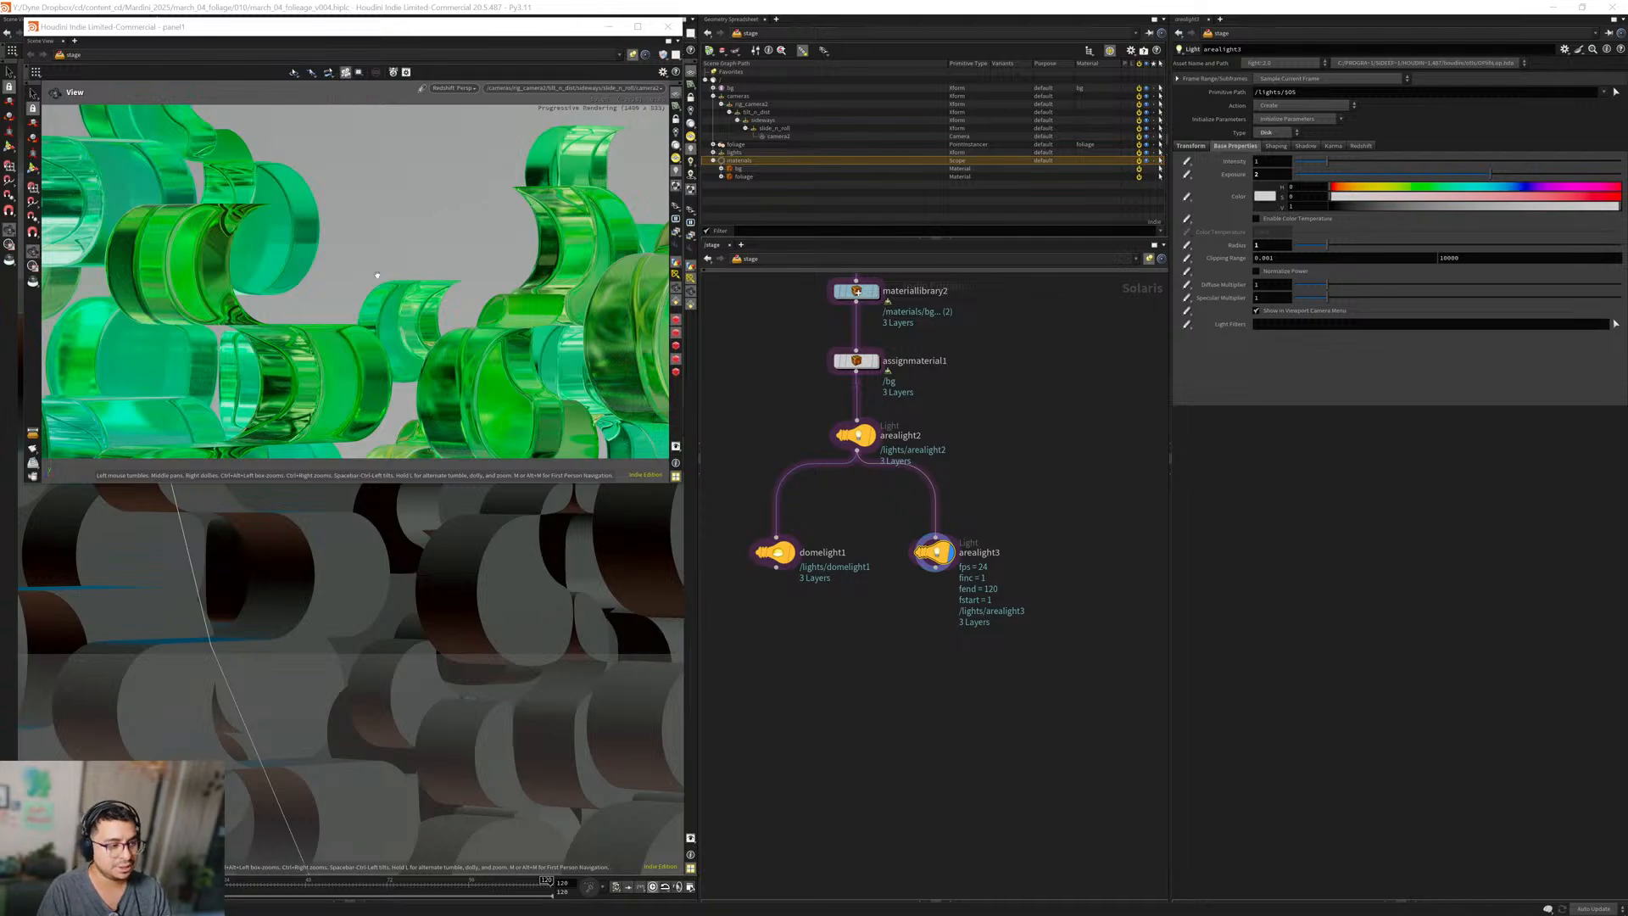
In materiallibrary2's bg material, set StandardMaterial1's base colour to hue 22, saturation 0.064 and value 0.8.
{"action": "middle_click_drag", "start_coordinate": [810, 404], "coordinate": [804, 465]}
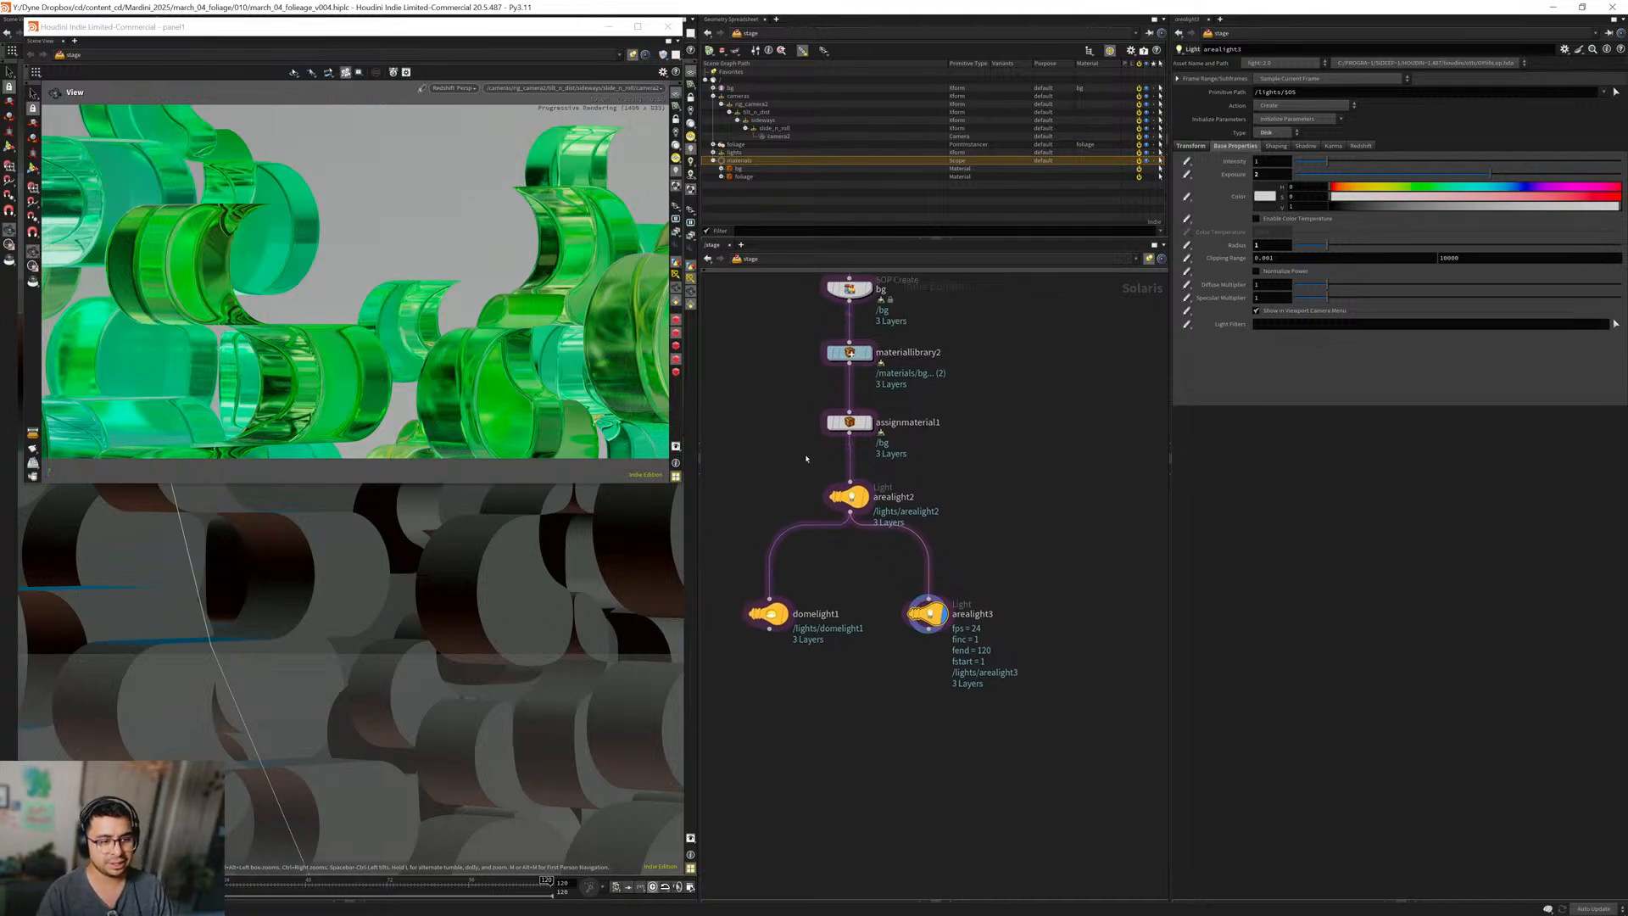
{"action": "middle_click_drag", "start_coordinate": [806, 388], "coordinate": [801, 433]}
{"action": "left_click", "coordinate": [837, 396]}
{"action": "key", "text": "Return"}
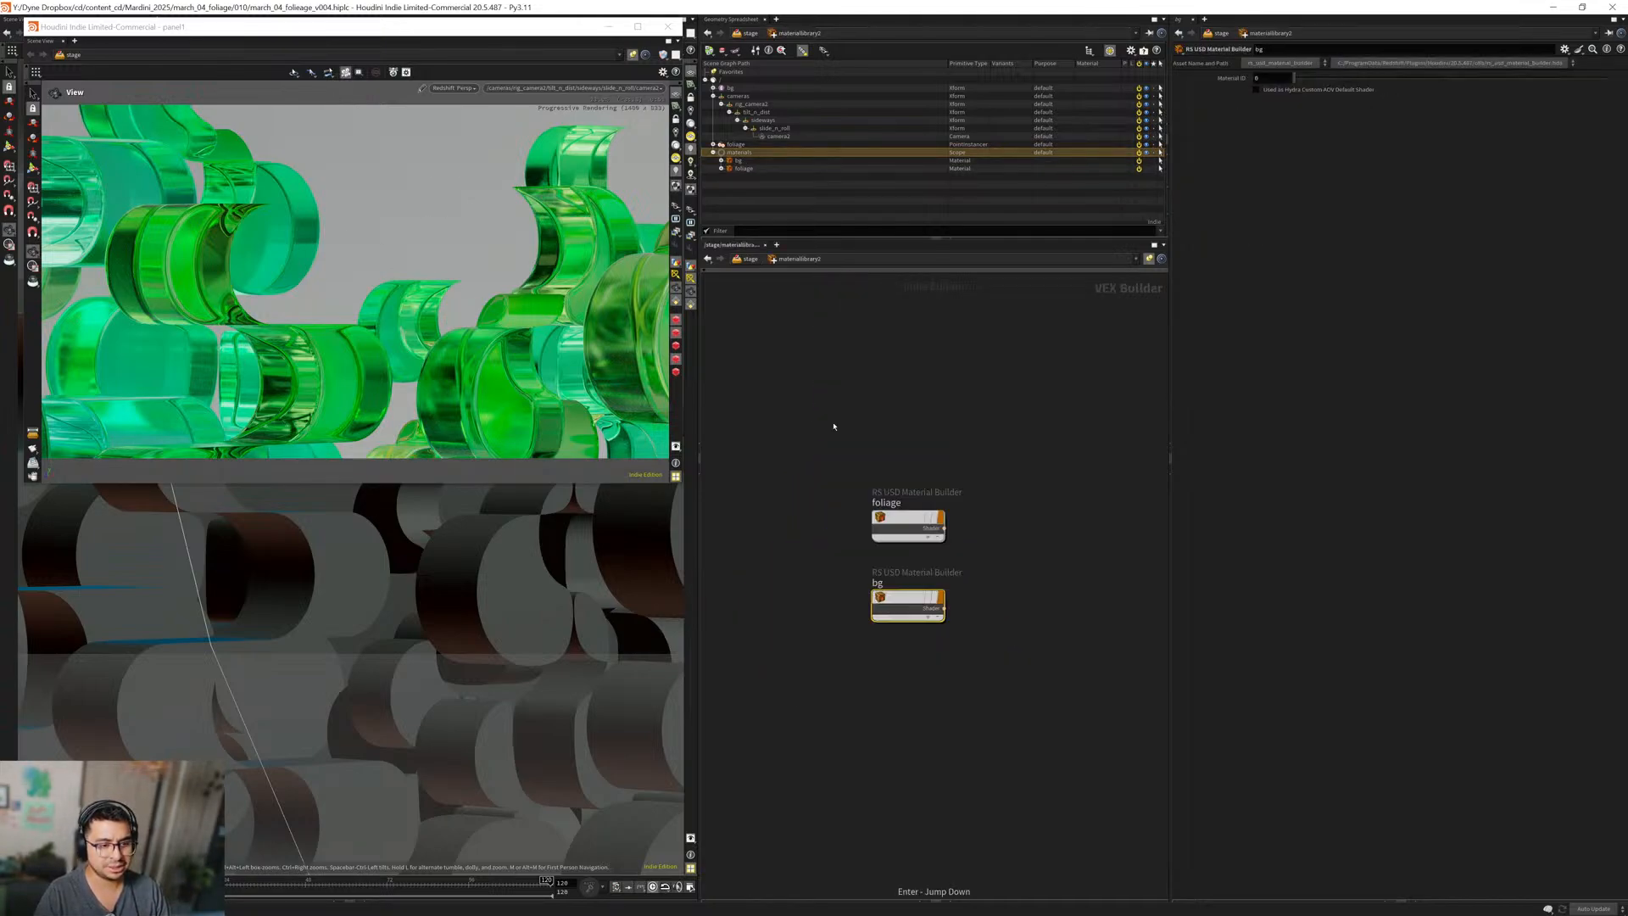
{"action": "key", "text": "Return"}
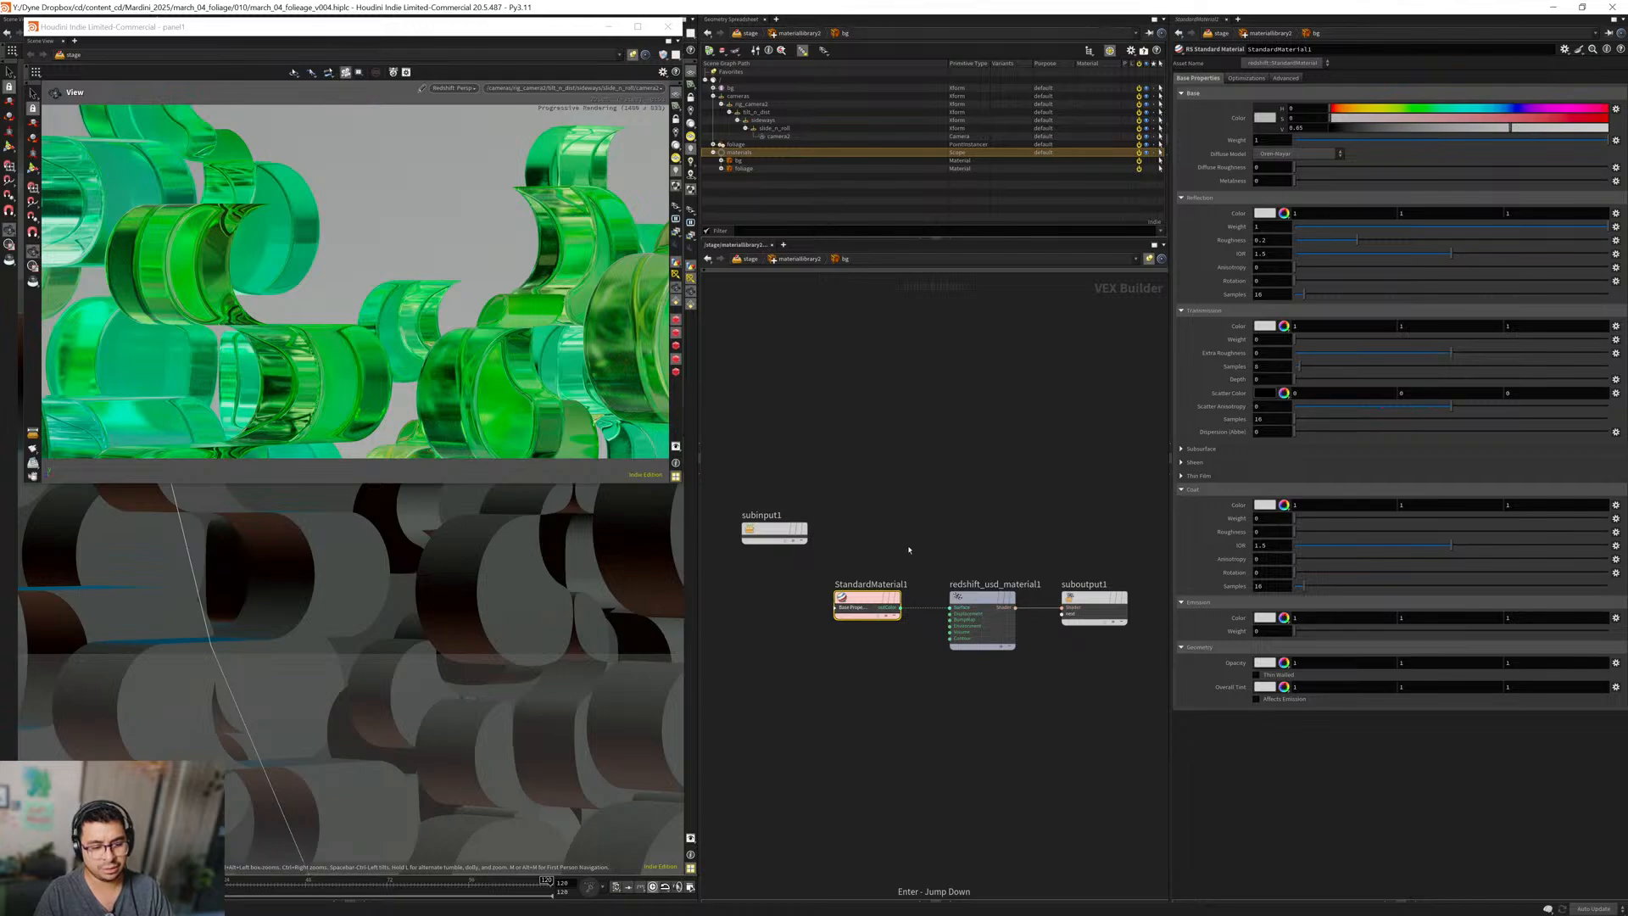
{"action": "left_click", "coordinate": [1342, 108]}
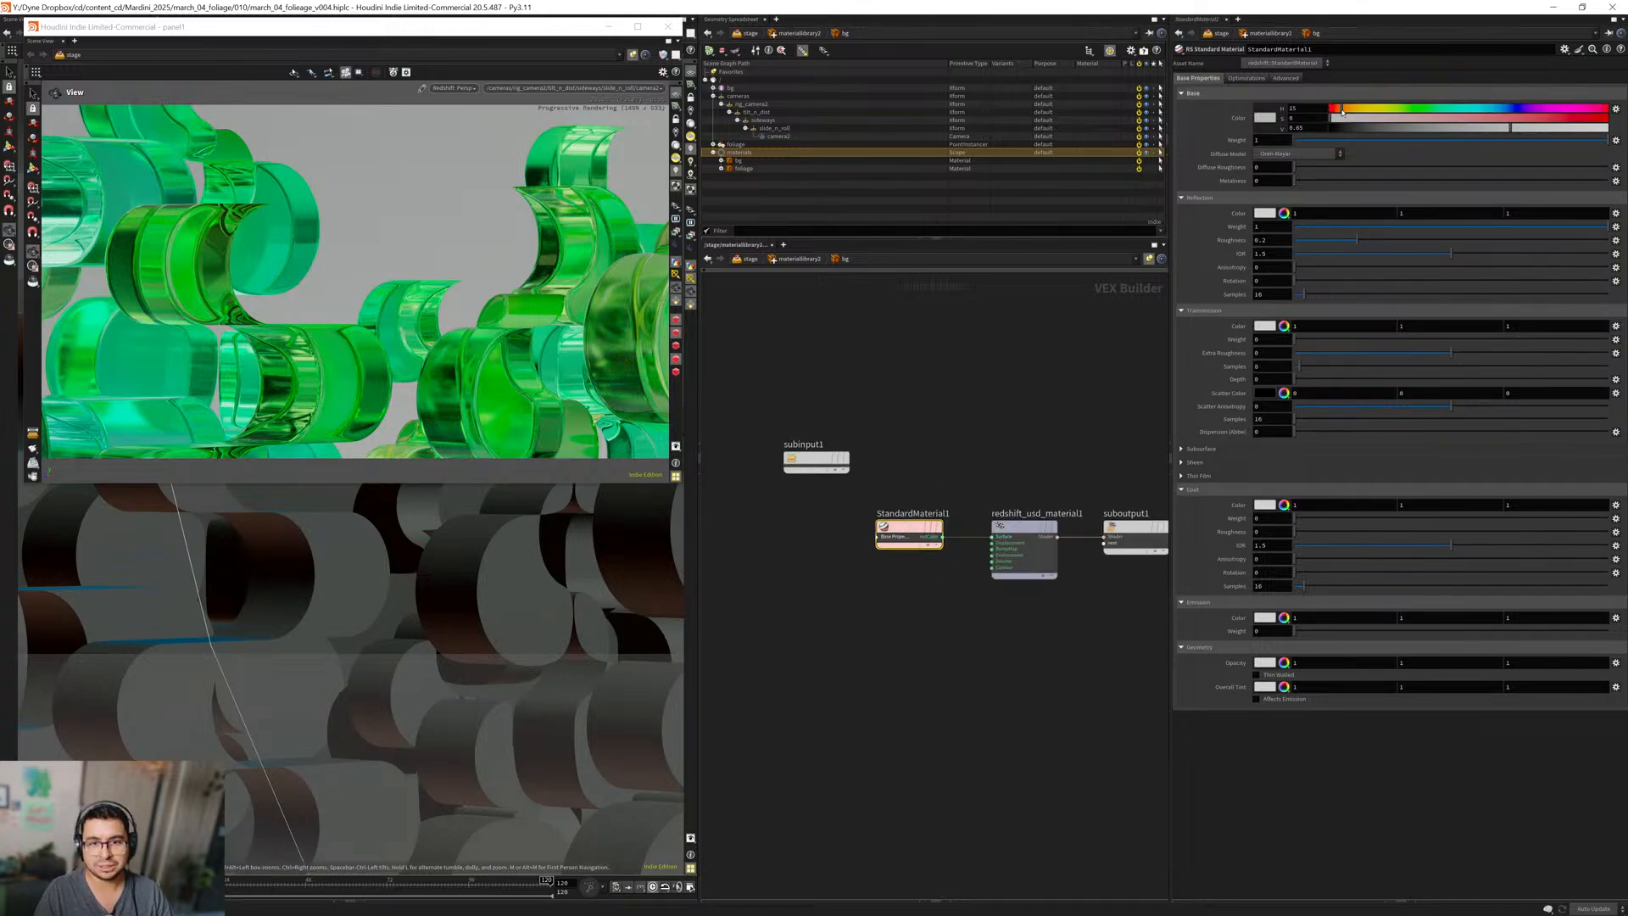
{"action": "mouse_move", "coordinate": [1342, 109]}
{"action": "left_mouse_down"}
{"action": "mouse_move", "coordinate": [1378, 123]}
{"action": "mouse_move", "coordinate": [1348, 124]}
{"action": "left_mouse_up"}
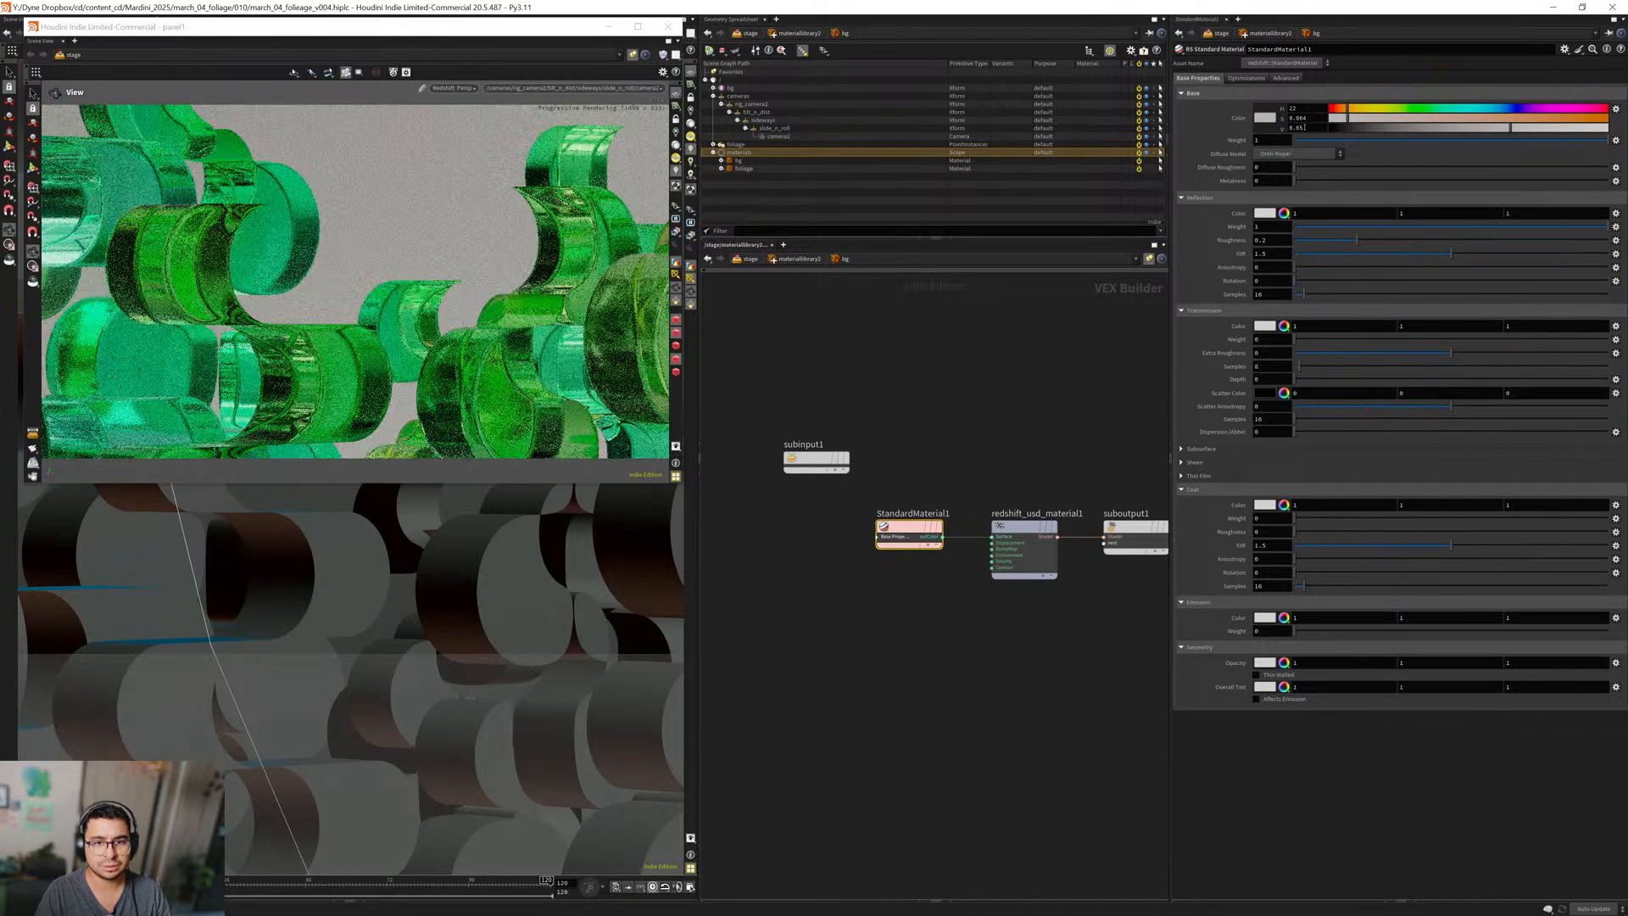
{"action": "double_click", "coordinate": [1304, 128]}
{"action": "type", "text": "0.8"}
{"action": "key", "text": "Return"}
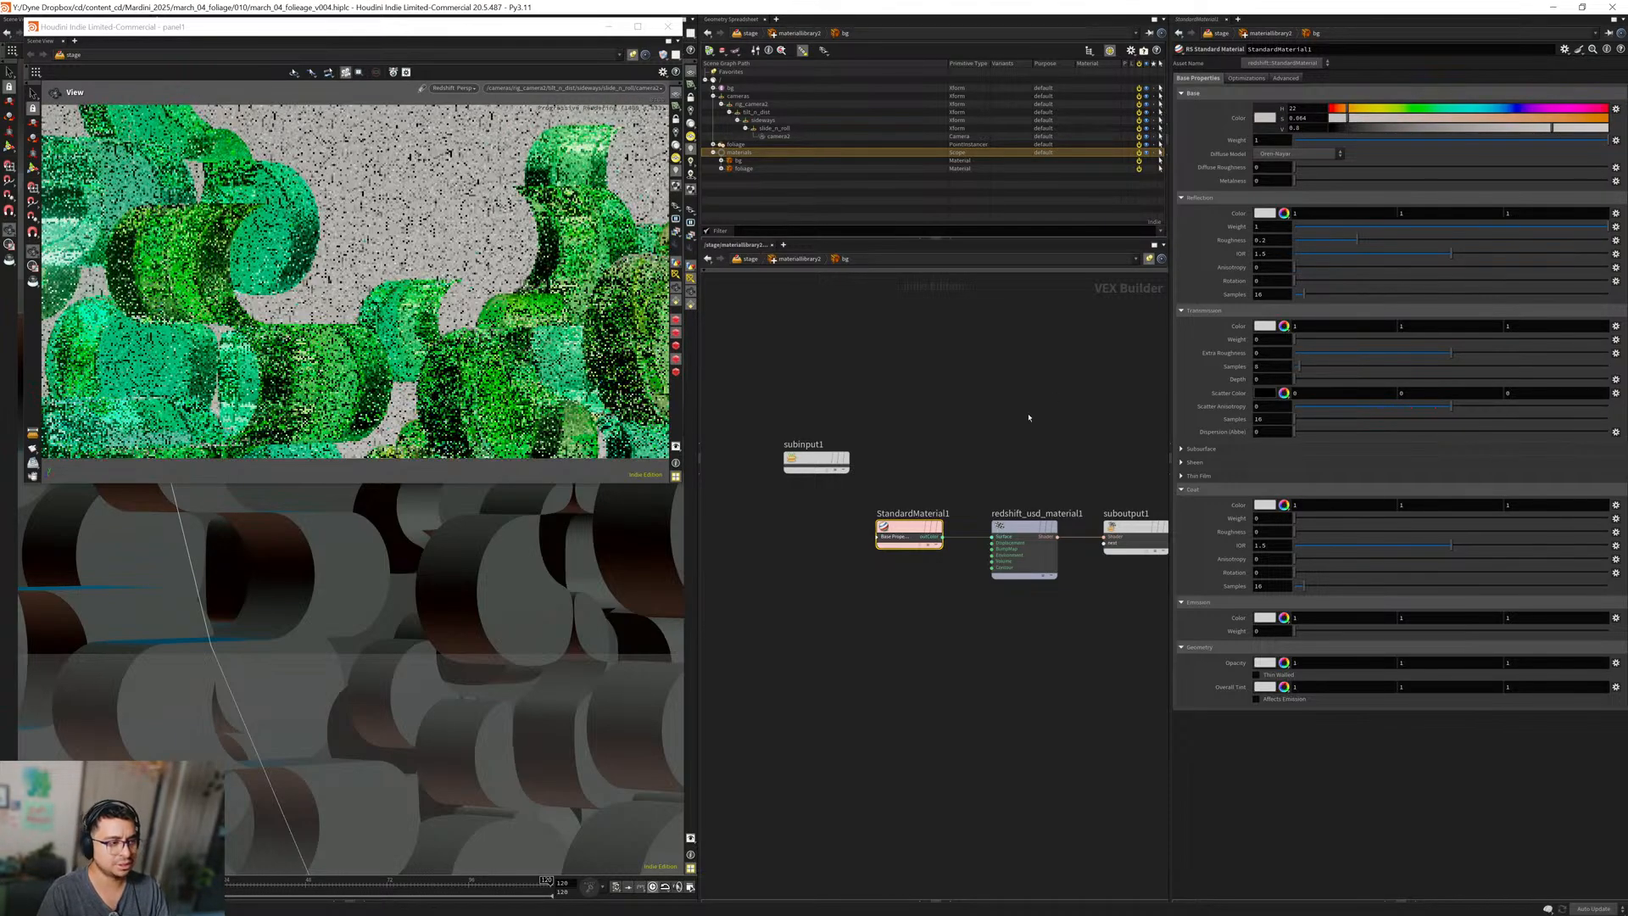
Shift the hue of the bg material's base colour to 28.
{"action": "key", "text": "u"}
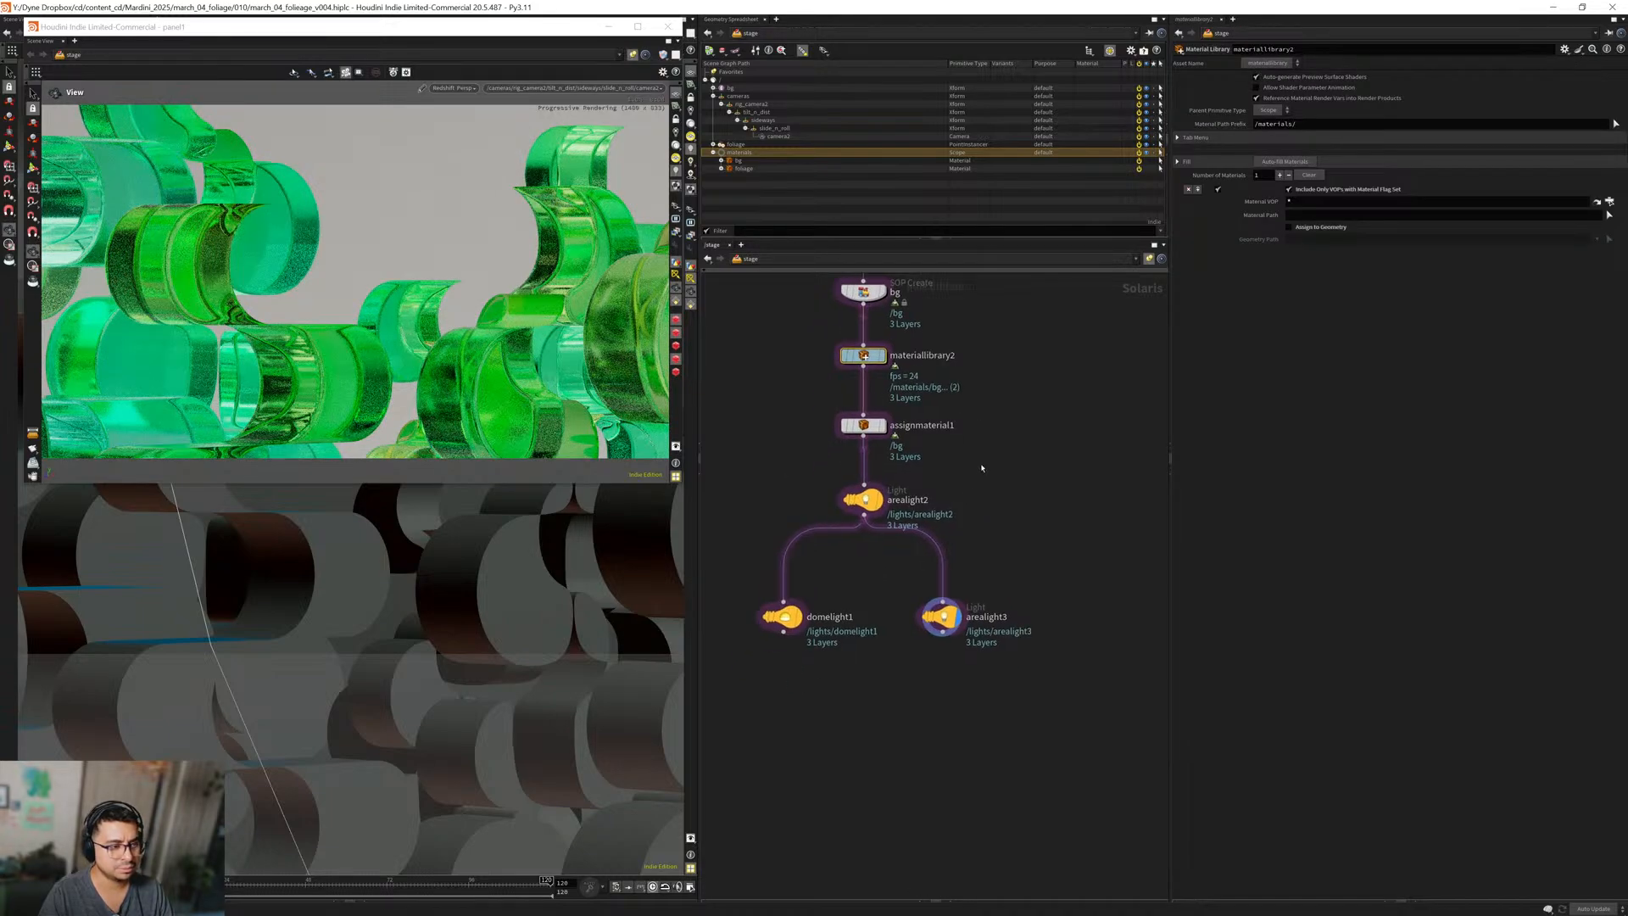
{"action": "key", "text": "Return"}
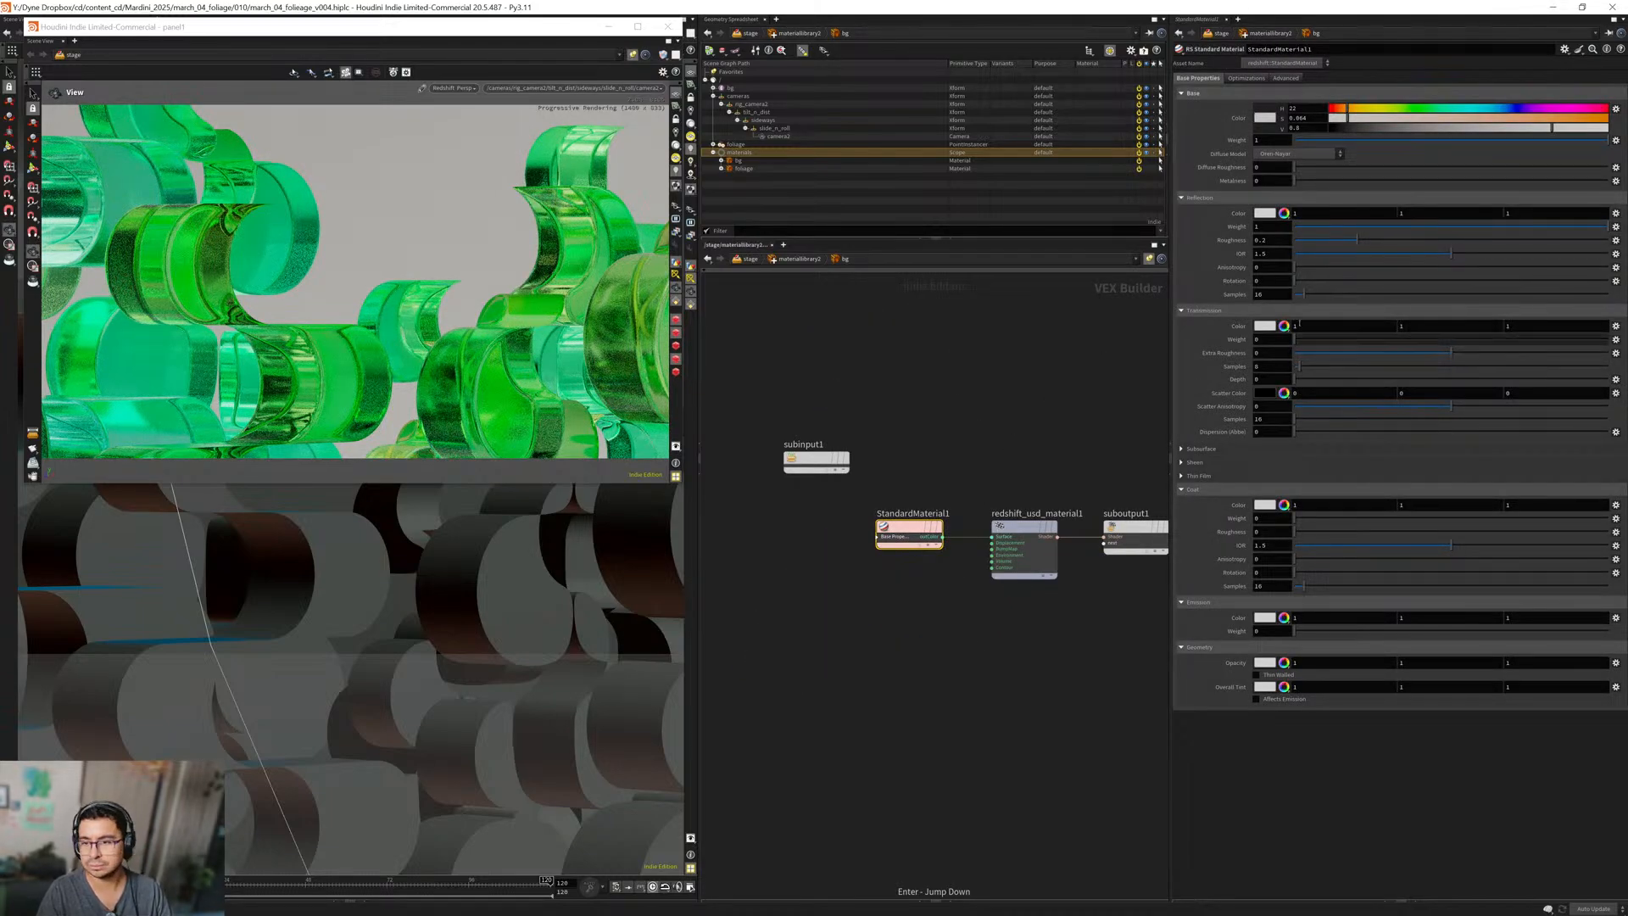
{"action": "left_click_drag", "start_coordinate": [1347, 110], "coordinate": [1355, 110]}
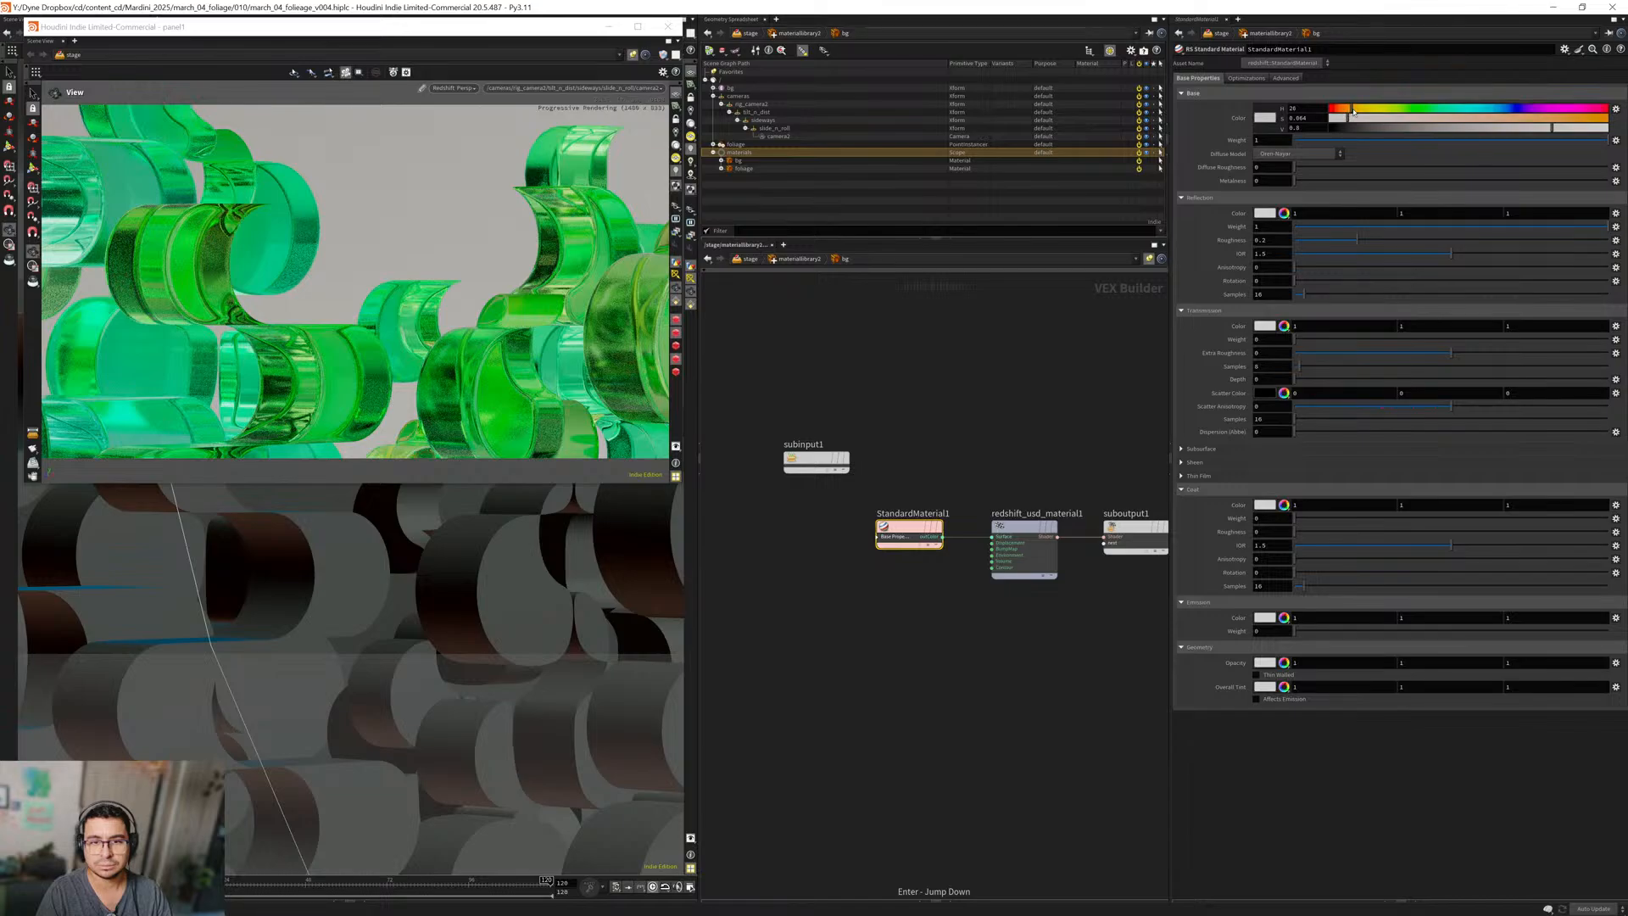
Set the base colour of the bg material's StandardMaterial1 to hue 32, saturation 0.09 and value 0.9.
{"action": "left_click", "coordinate": [1302, 128]}
{"action": "key", "text": "BackSpace"}
{"action": "type", "text": "9"}
{"action": "key", "text": "Return"}
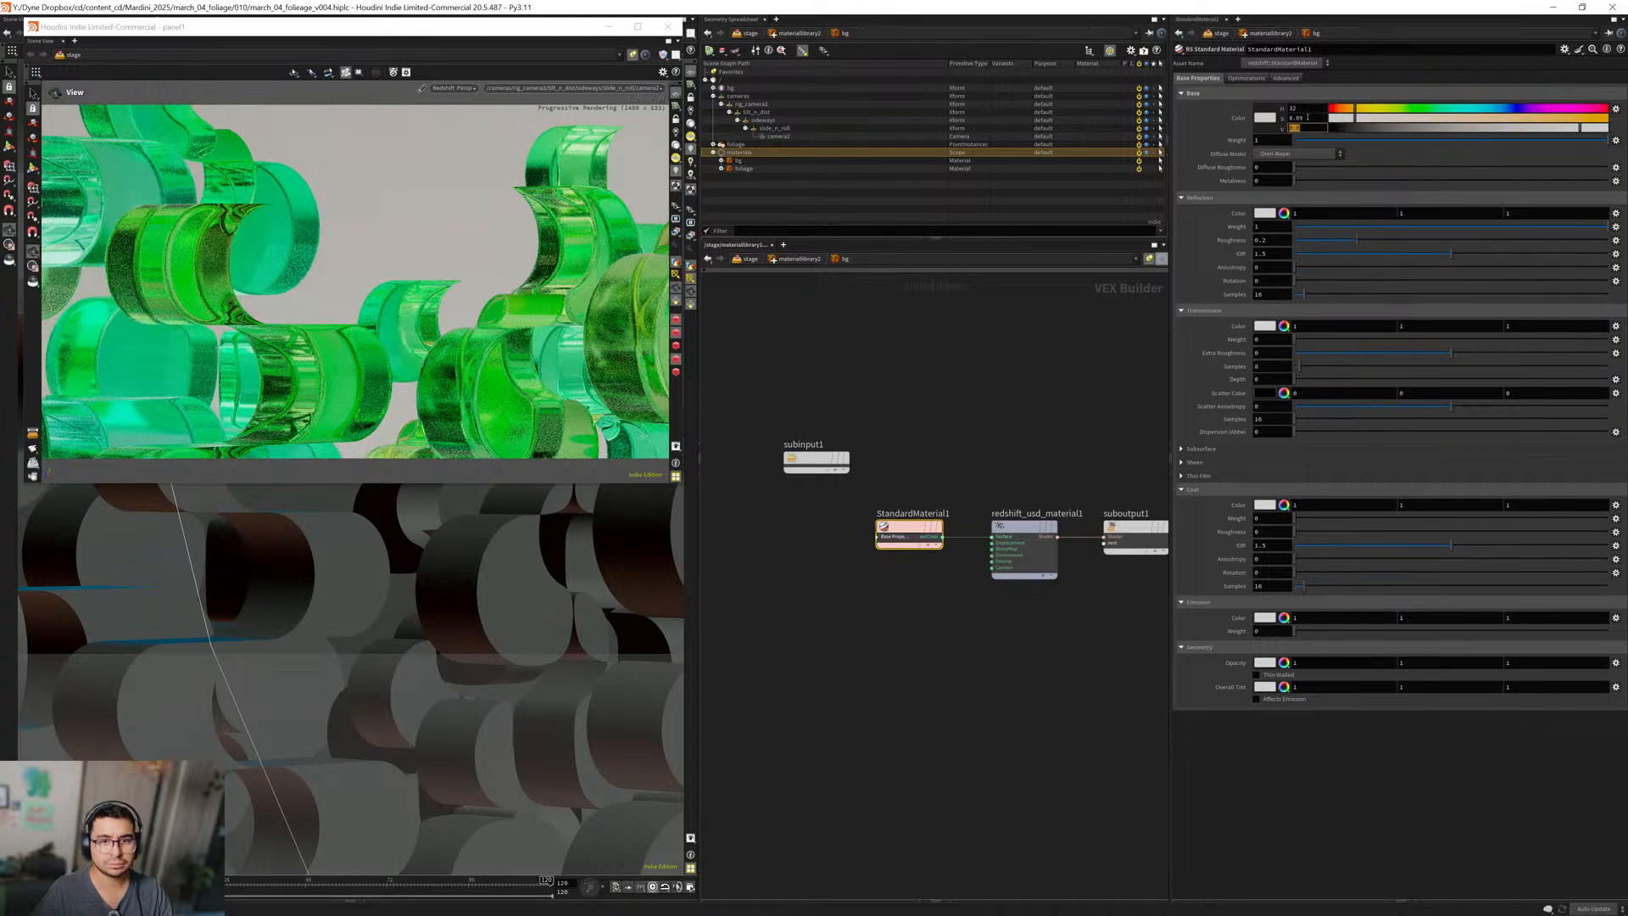
{"action": "left_click", "coordinate": [1308, 118]}
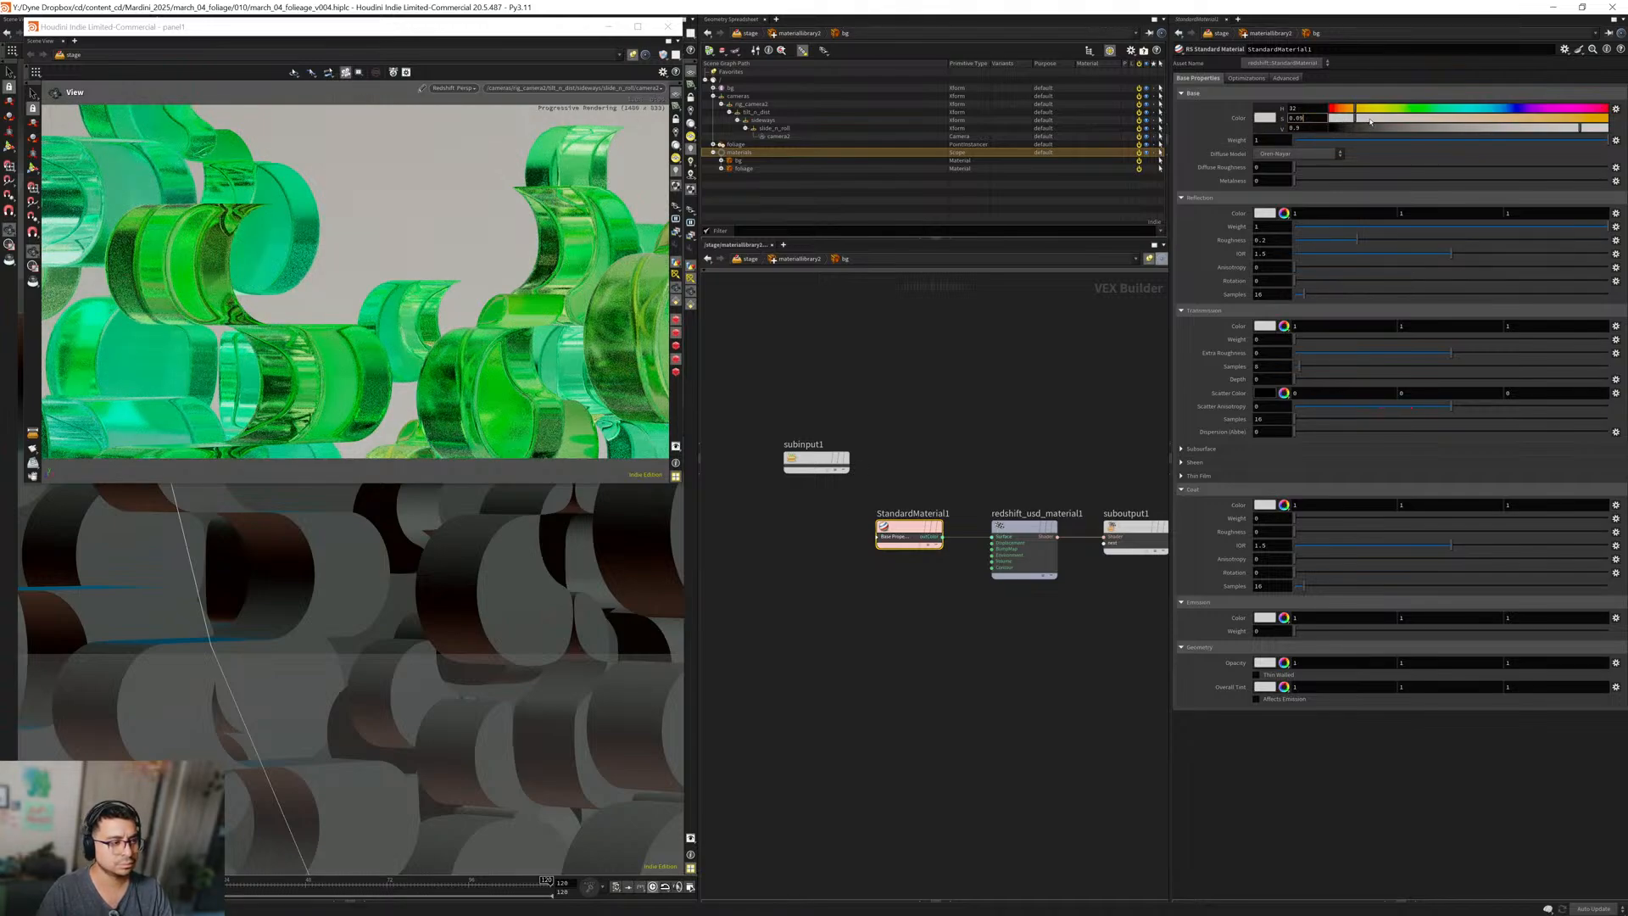
Back at stage level, override the bloom threshold in the PFX camera's Redshift lens effects and set it to 10.
{"action": "key", "text": "u"}
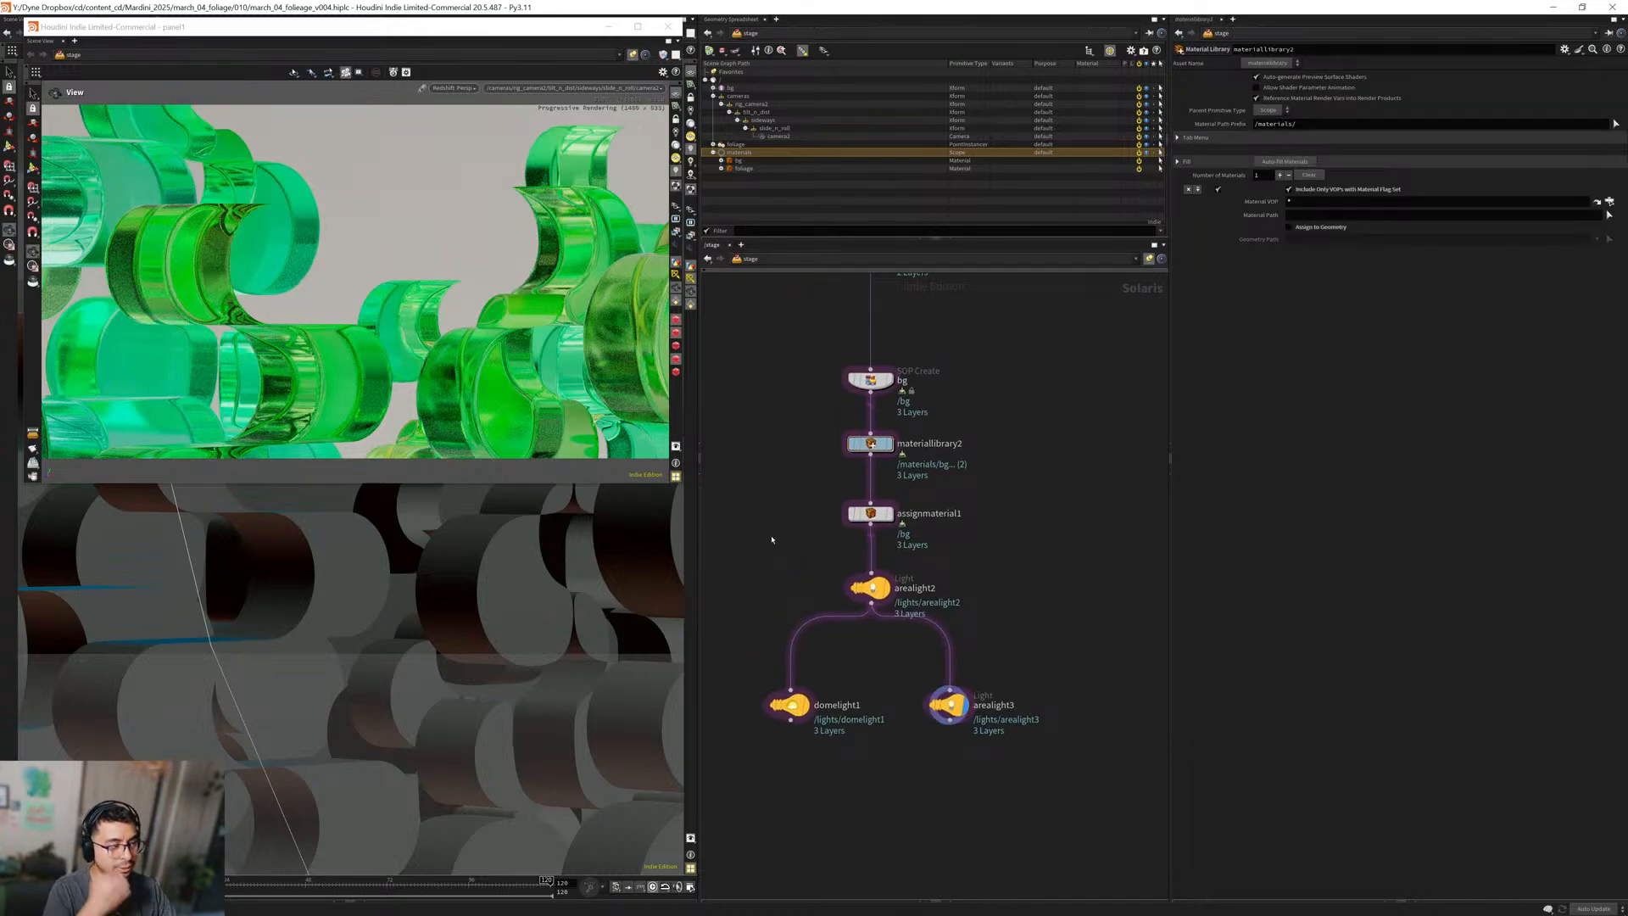
{"action": "middle_click_drag", "start_coordinate": [876, 395], "coordinate": [844, 607]}
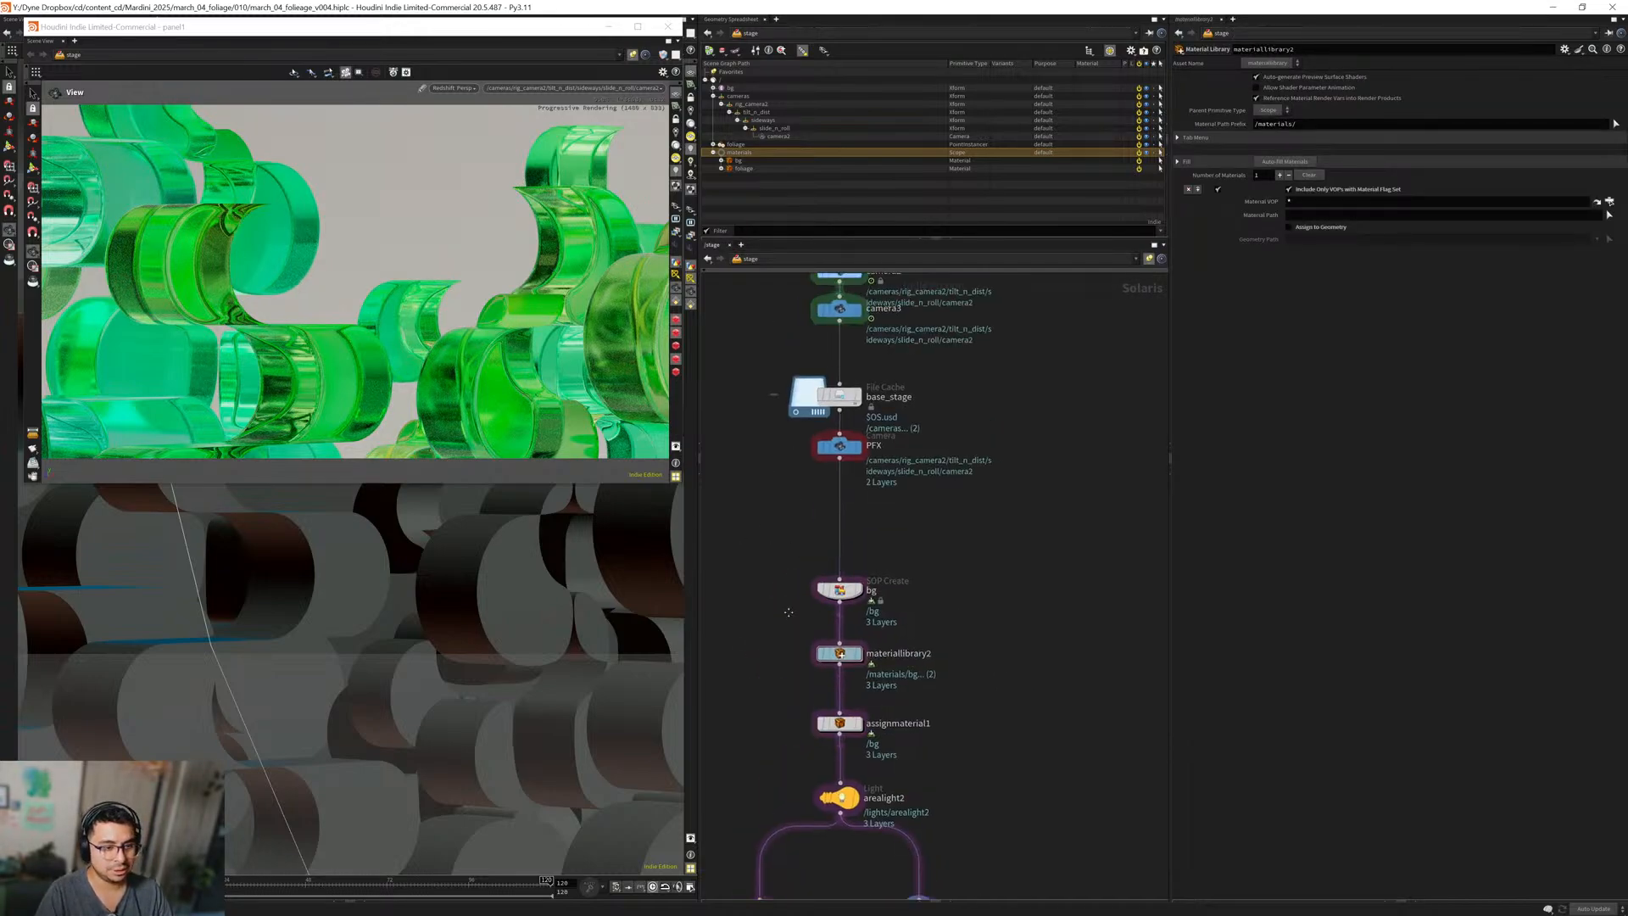
{"action": "left_click", "coordinate": [840, 446]}
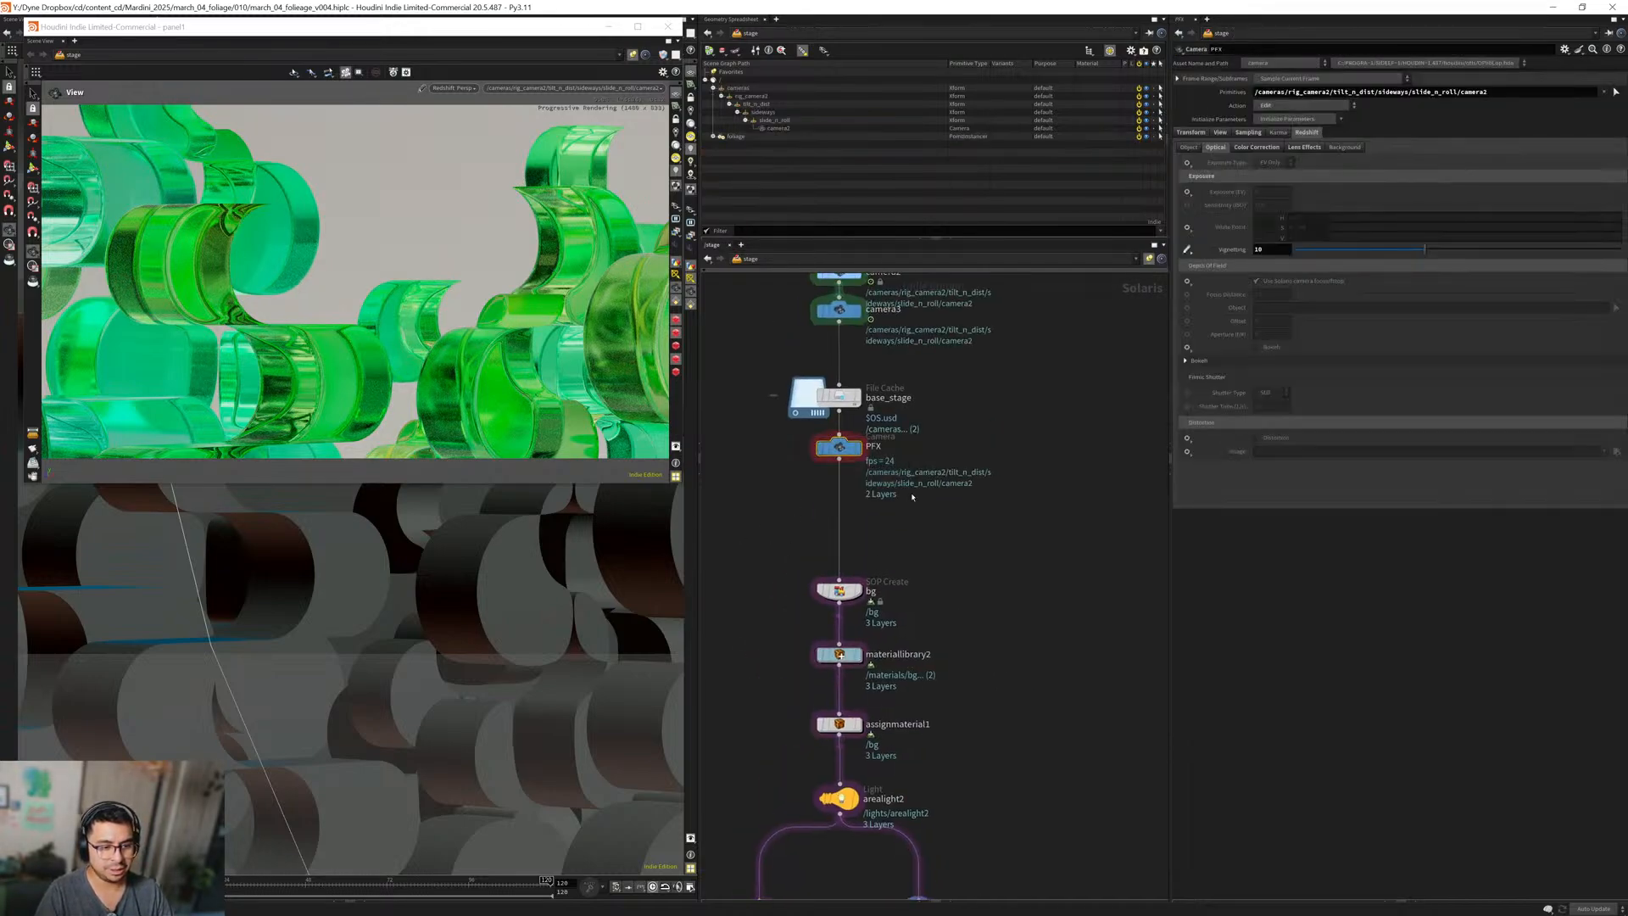
{"action": "left_click", "coordinate": [1245, 148]}
{"action": "left_click", "coordinate": [1302, 148]}
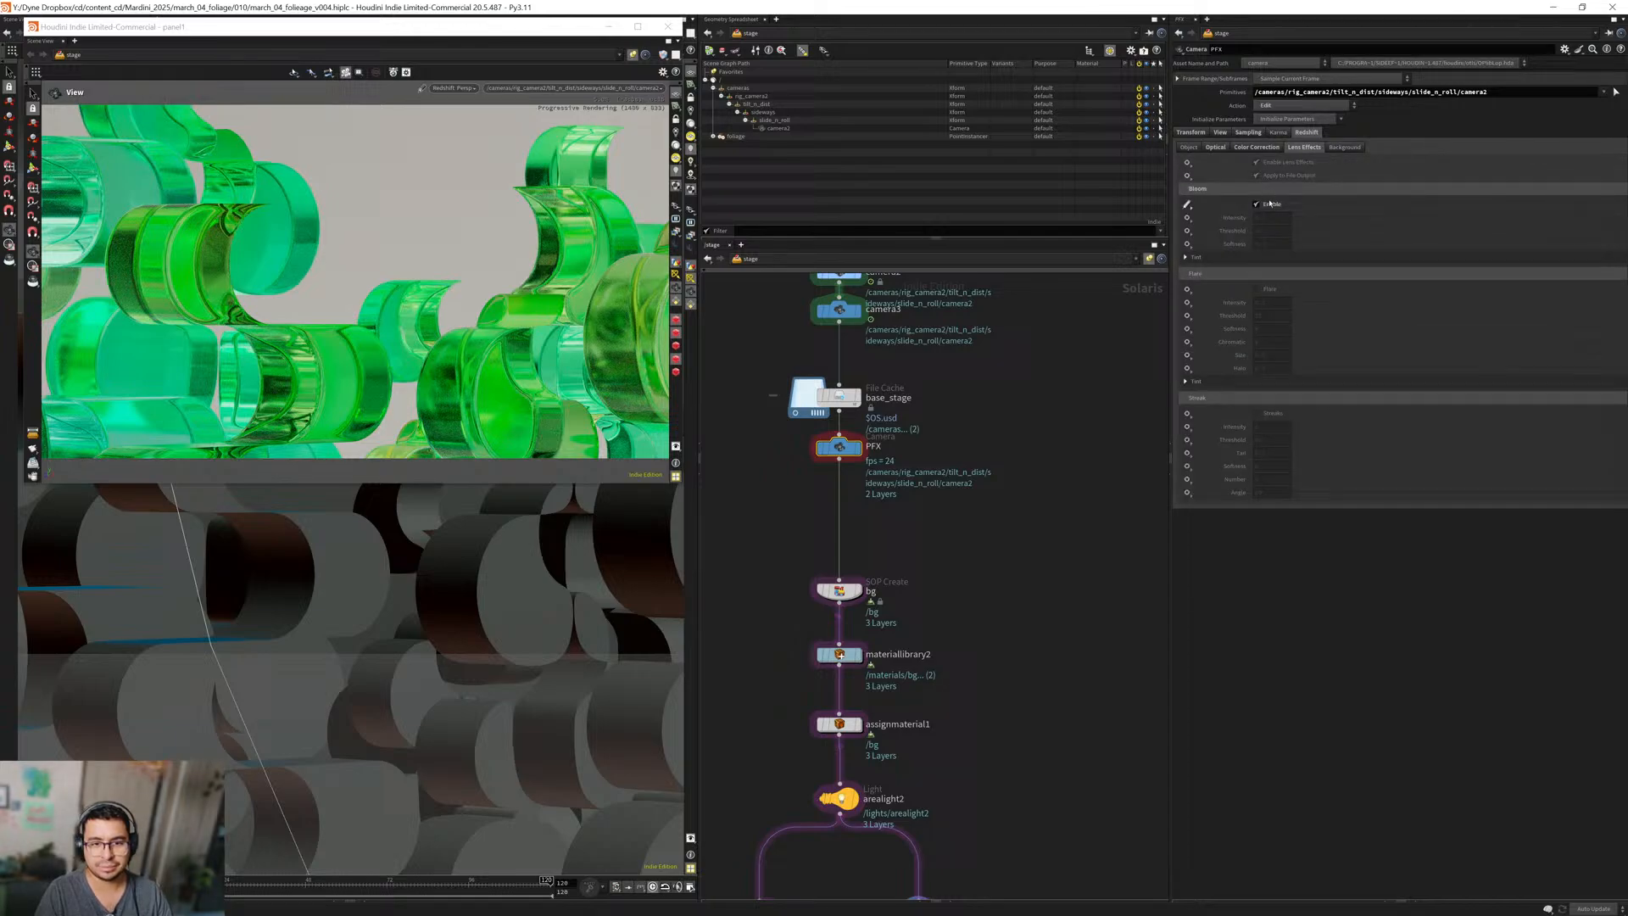
{"action": "left_click", "coordinate": [1188, 231]}
{"action": "left_click", "coordinate": [1198, 242]}
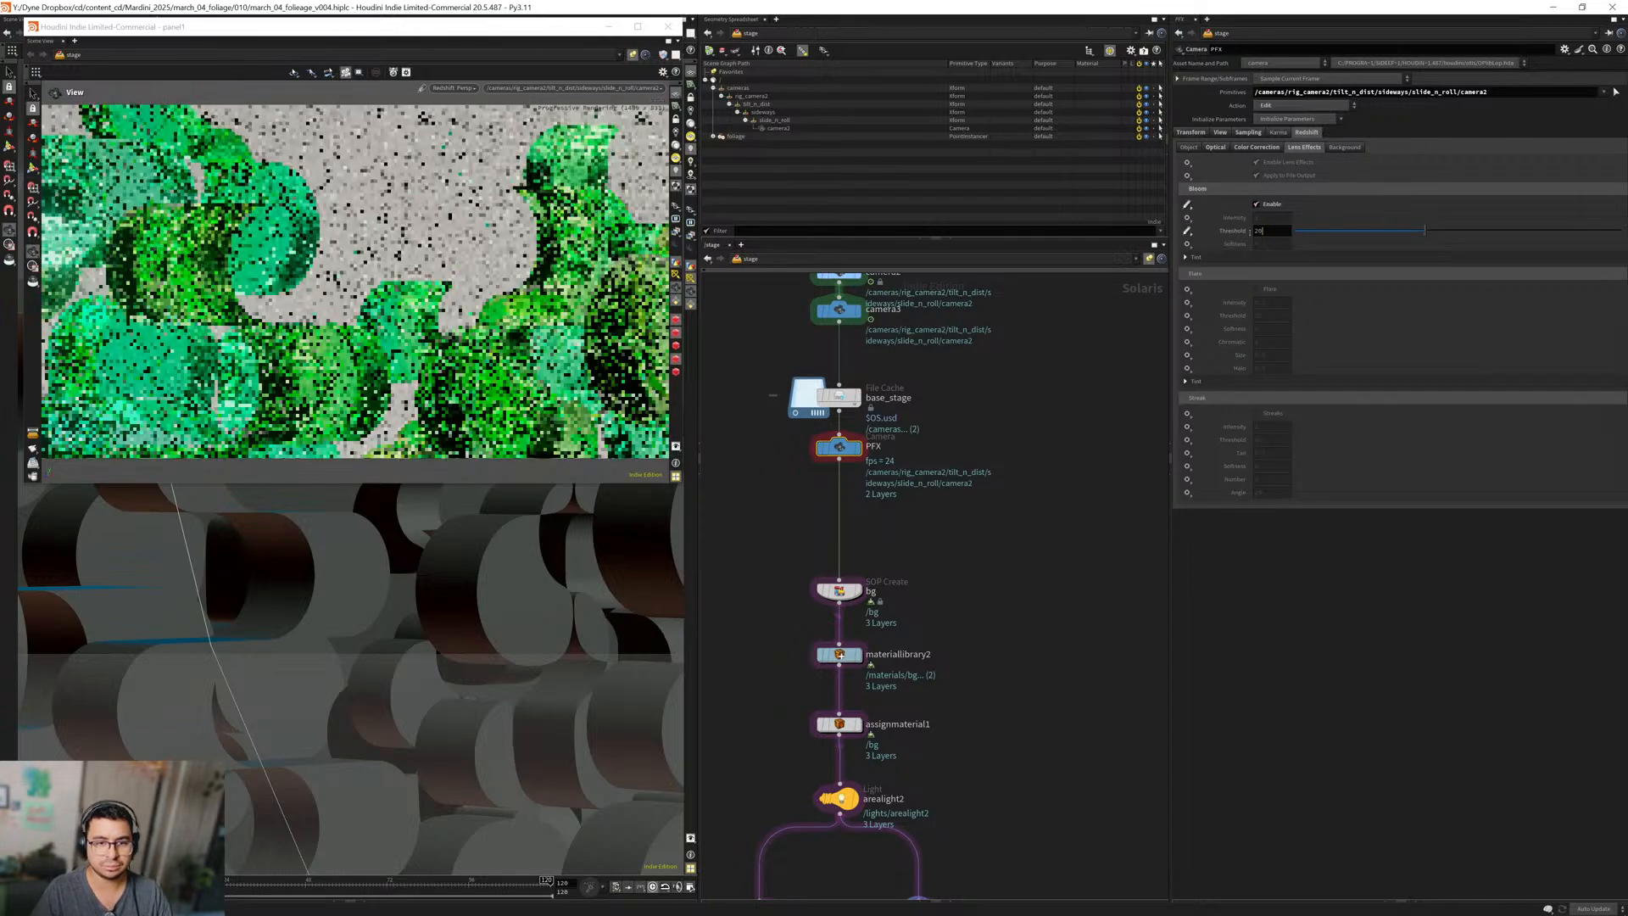
{"action": "type", "text": "10"}
{"action": "key", "text": "Return"}
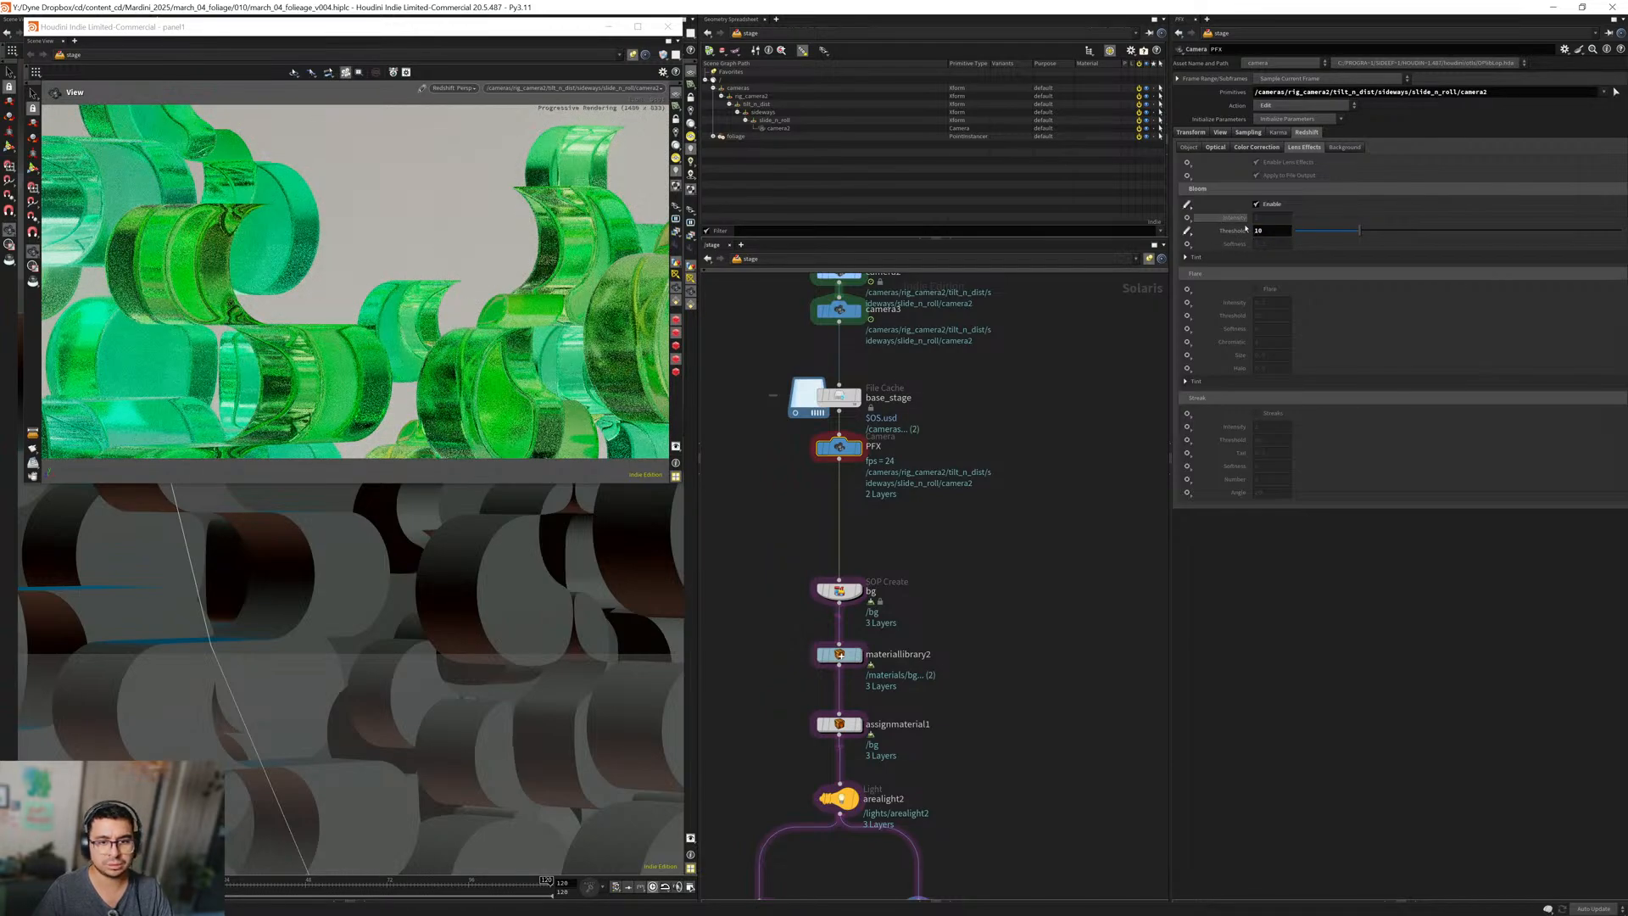
Set the PFX camera's bloom threshold to 15 and its bloom intensity to 0.5.
{"action": "left_click_drag", "start_coordinate": [1268, 231], "coordinate": [1236, 238]}
{"action": "type", "text": "15"}
{"action": "key", "text": "Return"}
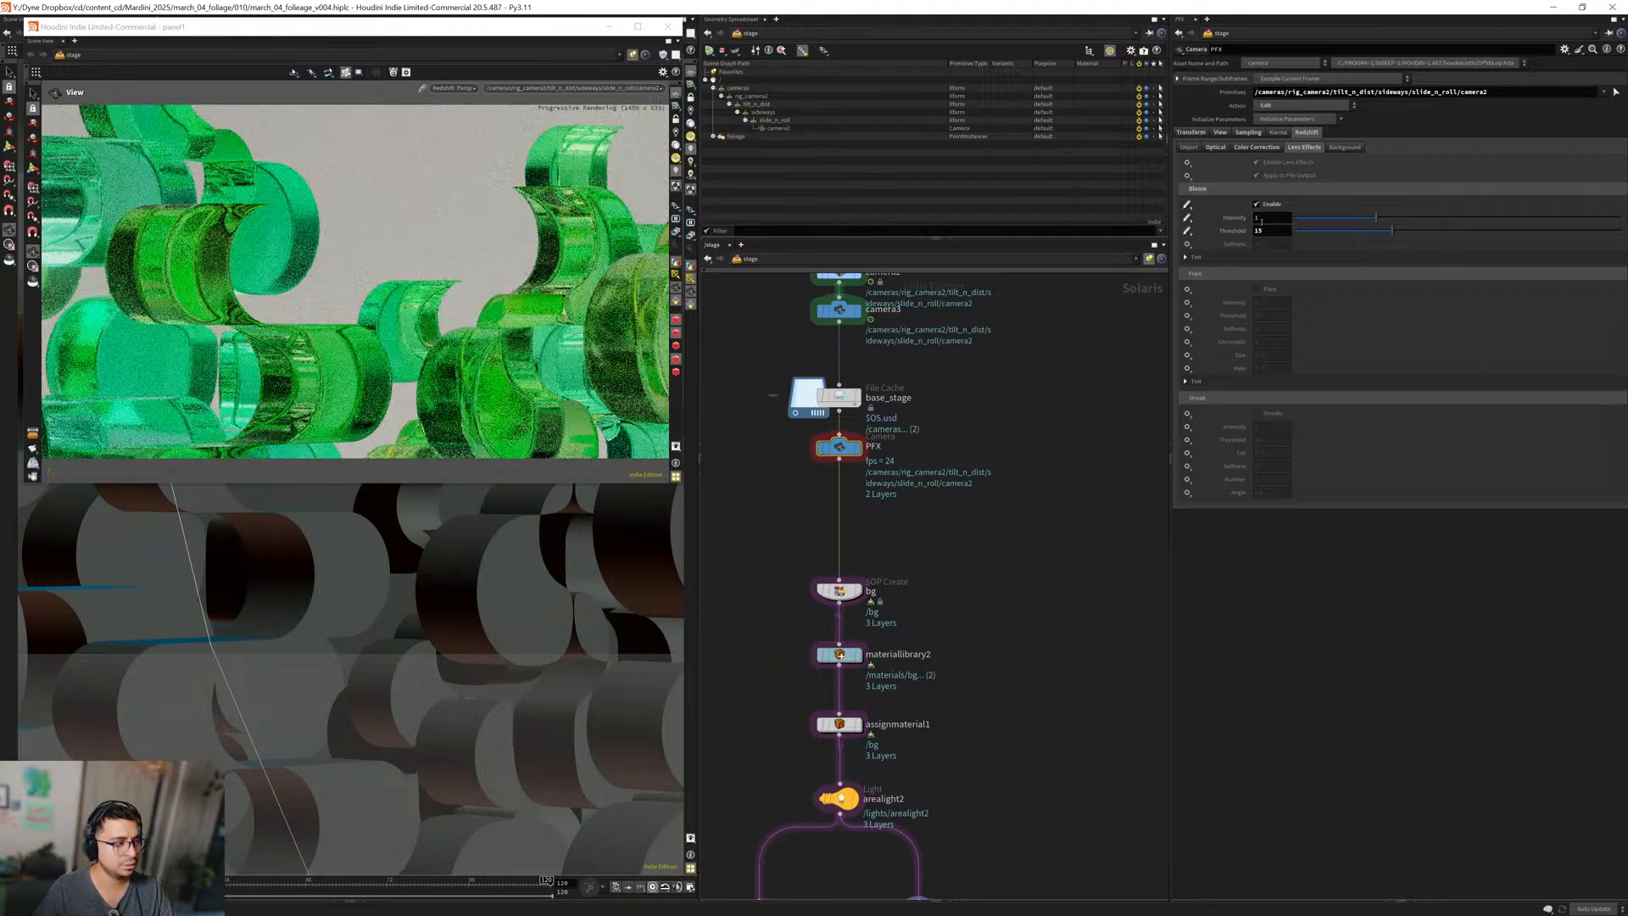
{"action": "double_click", "coordinate": [1264, 218]}
{"action": "type", "text": "0."}
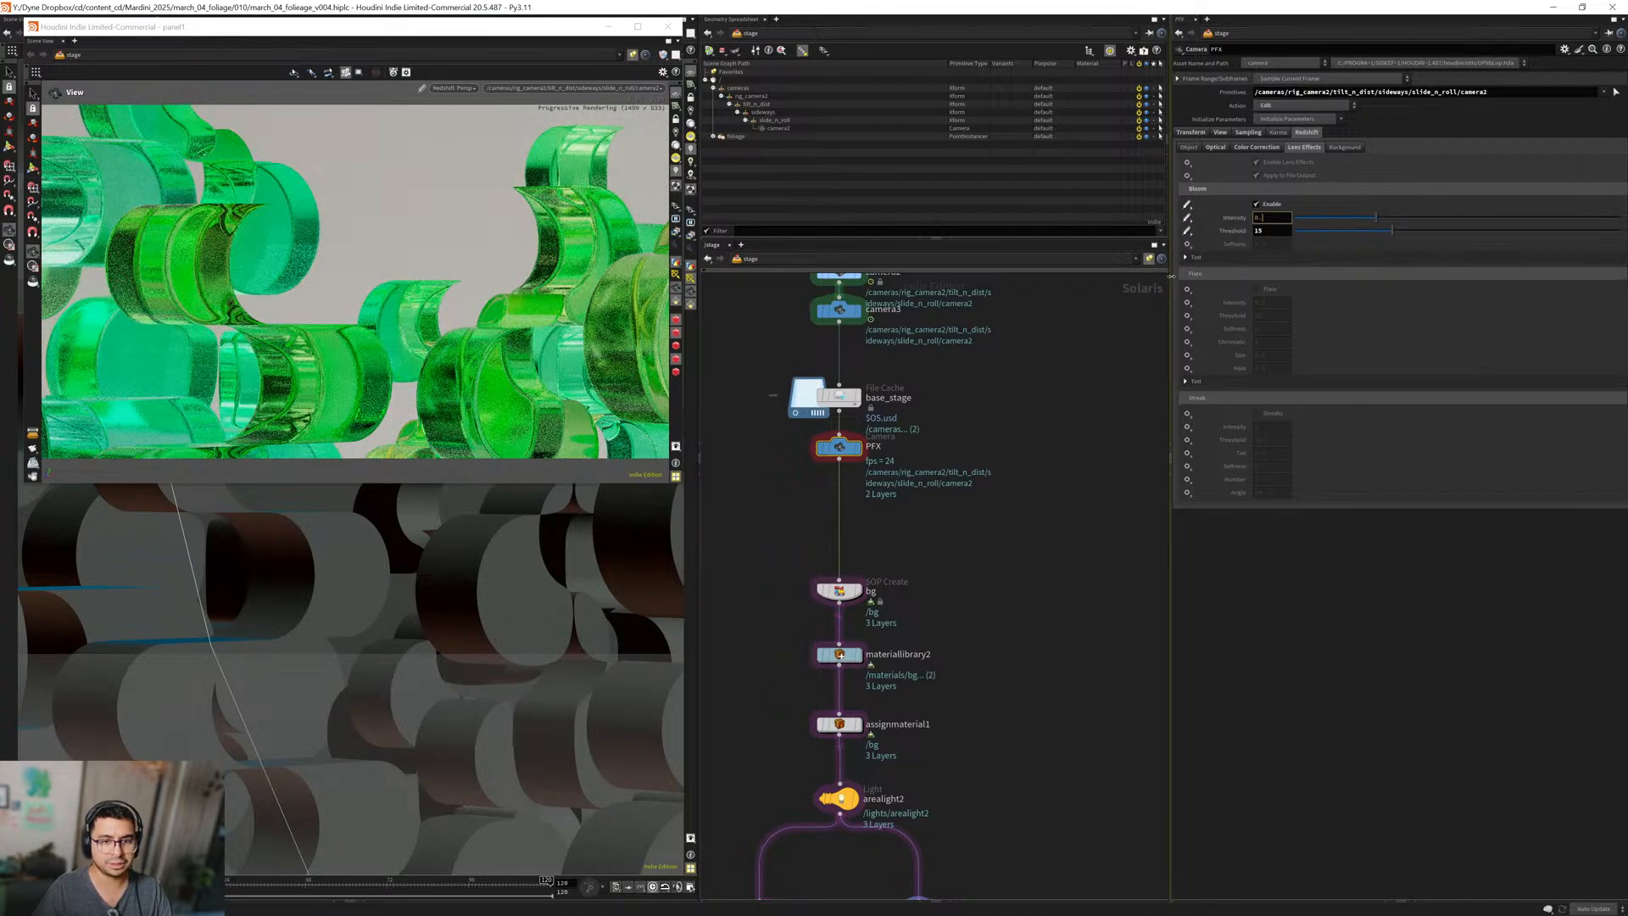
{"action": "type", "text": "5"}
{"action": "key", "text": "Return"}
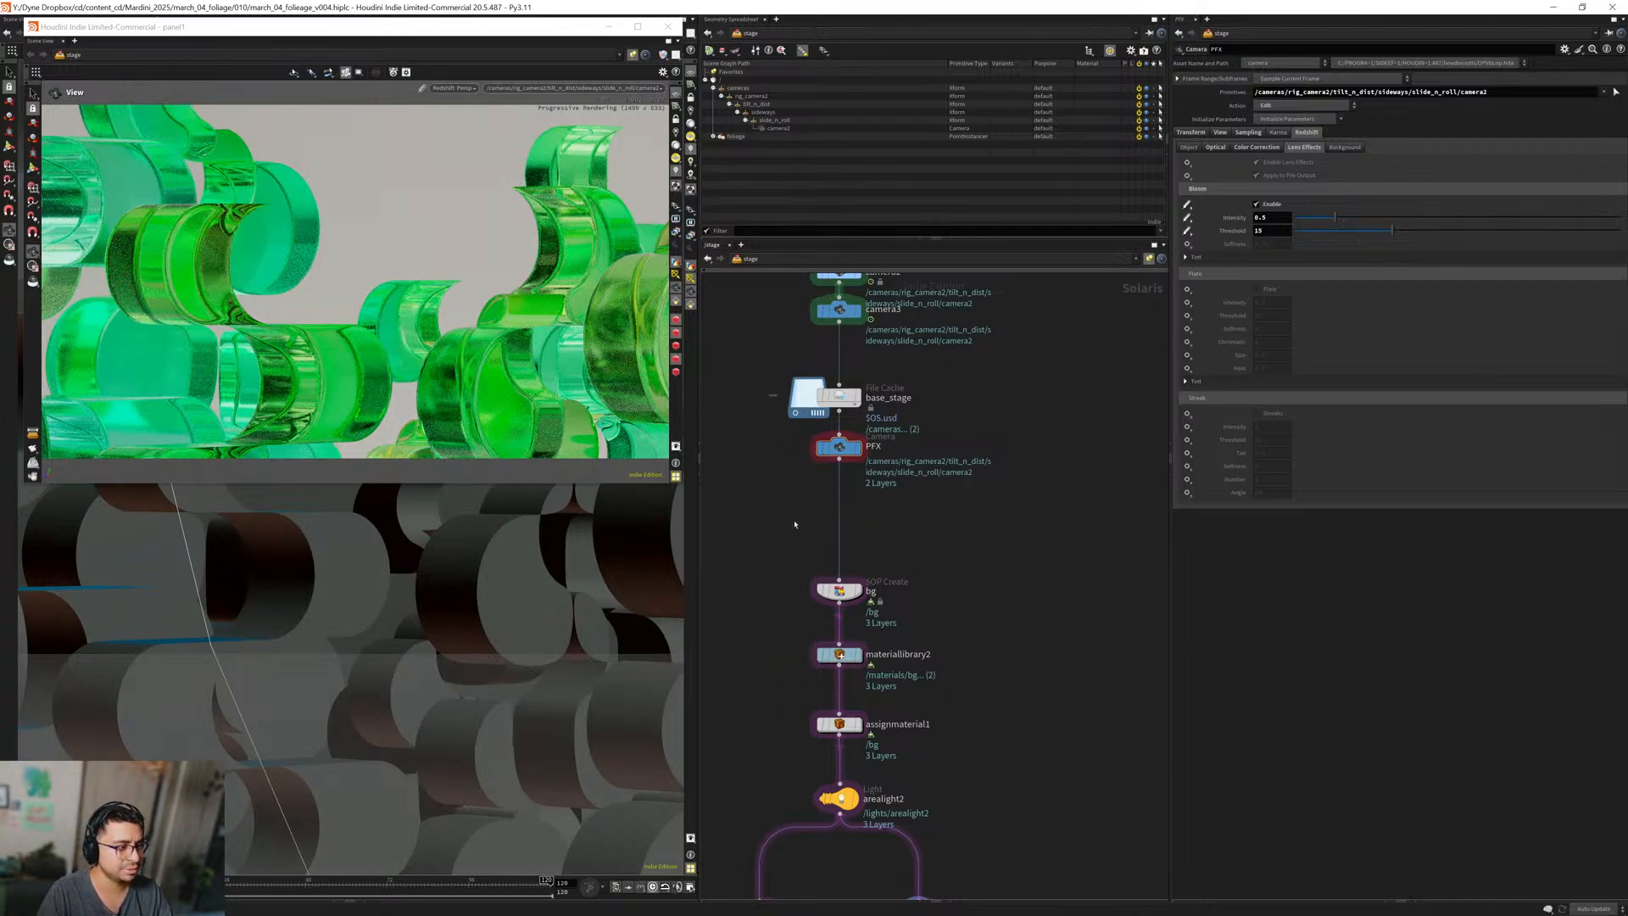
Reduce the floating render view's height, move it slightly up, and view the foliage and camera from outside in the scene view.
{"action": "scroll", "coordinate": [798, 542], "scroll_direction": "down", "scroll_amount": 5}
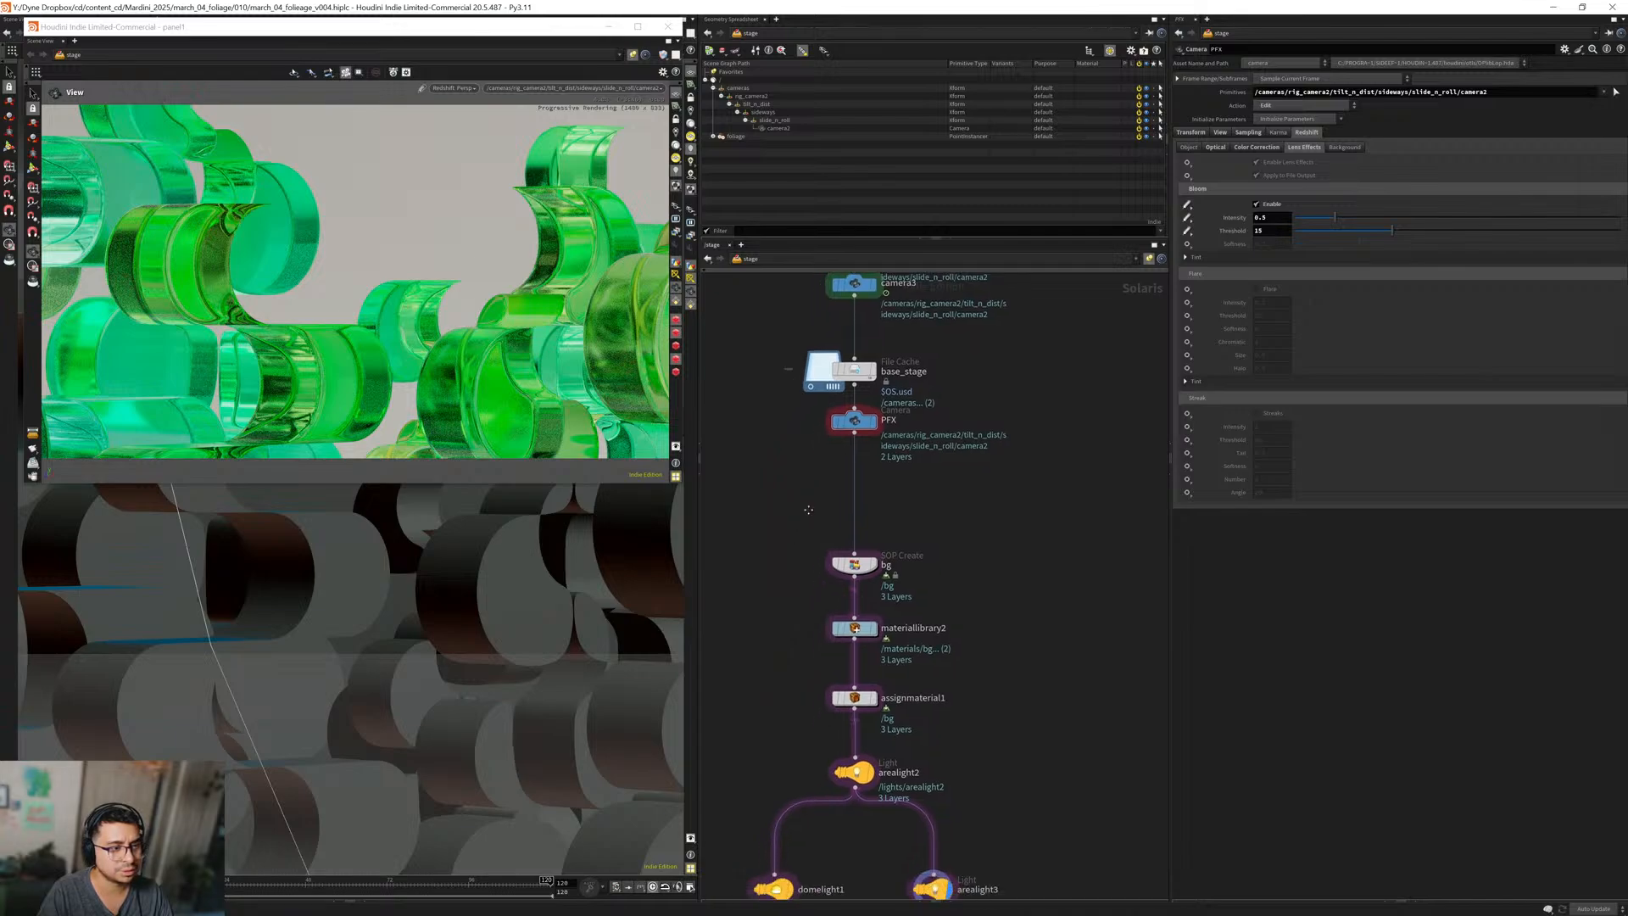
{"action": "middle_click_drag", "start_coordinate": [845, 456], "coordinate": [825, 422]}
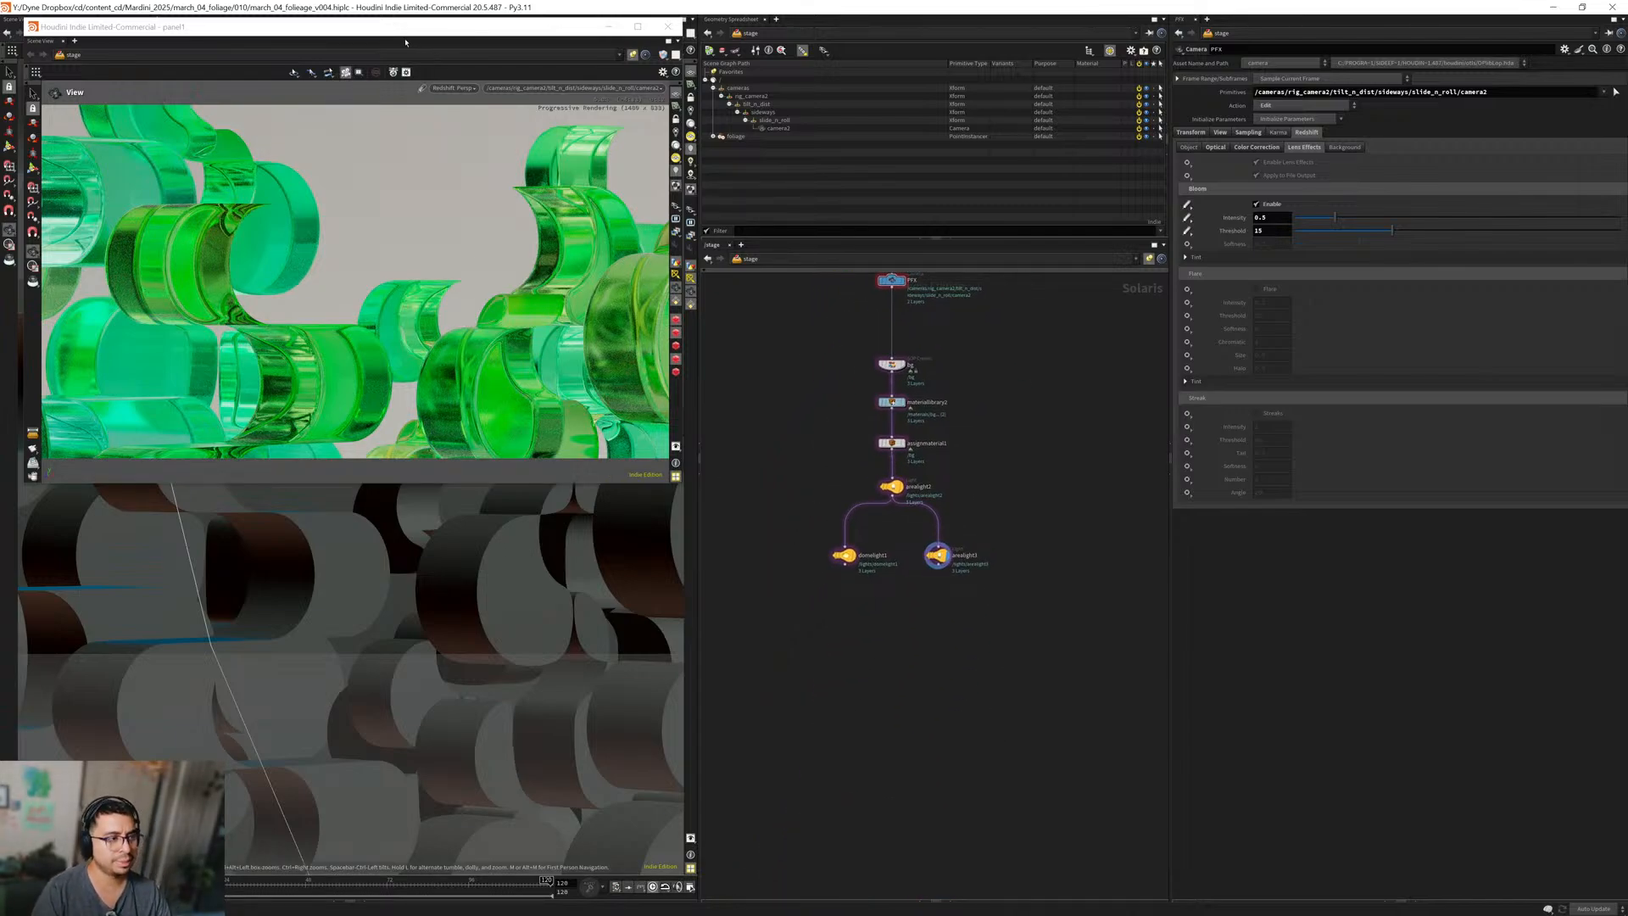
{"action": "left_click_drag", "start_coordinate": [492, 485], "coordinate": [493, 451]}
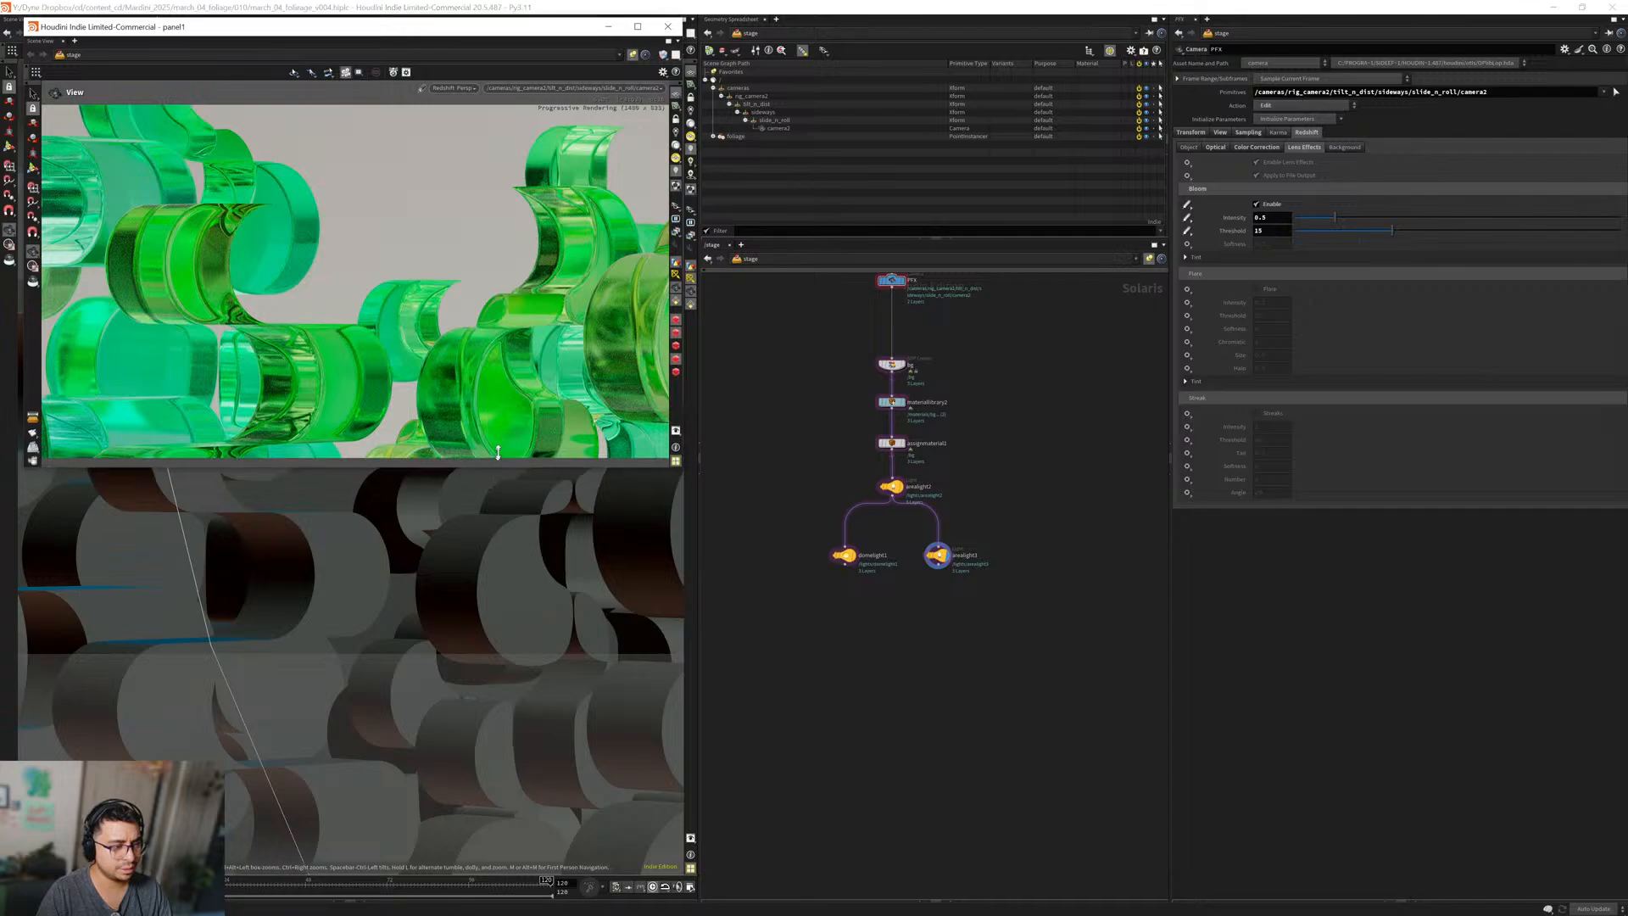
{"action": "left_click", "coordinate": [895, 659]}
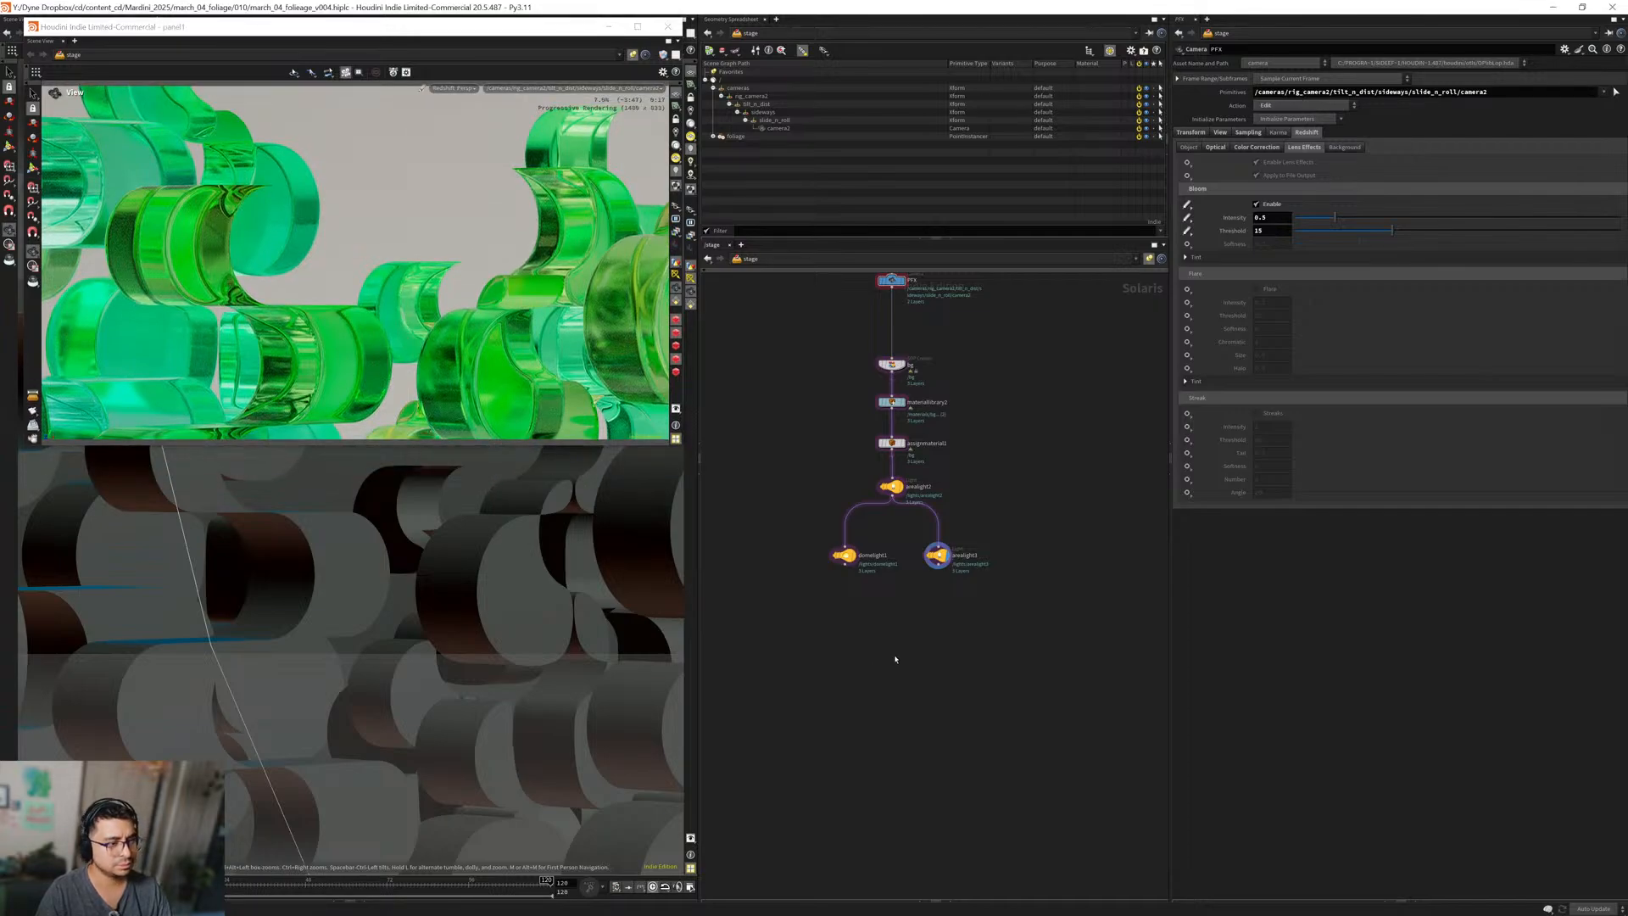
{"action": "scroll", "coordinate": [983, 616], "scroll_direction": "up", "scroll_amount": 4}
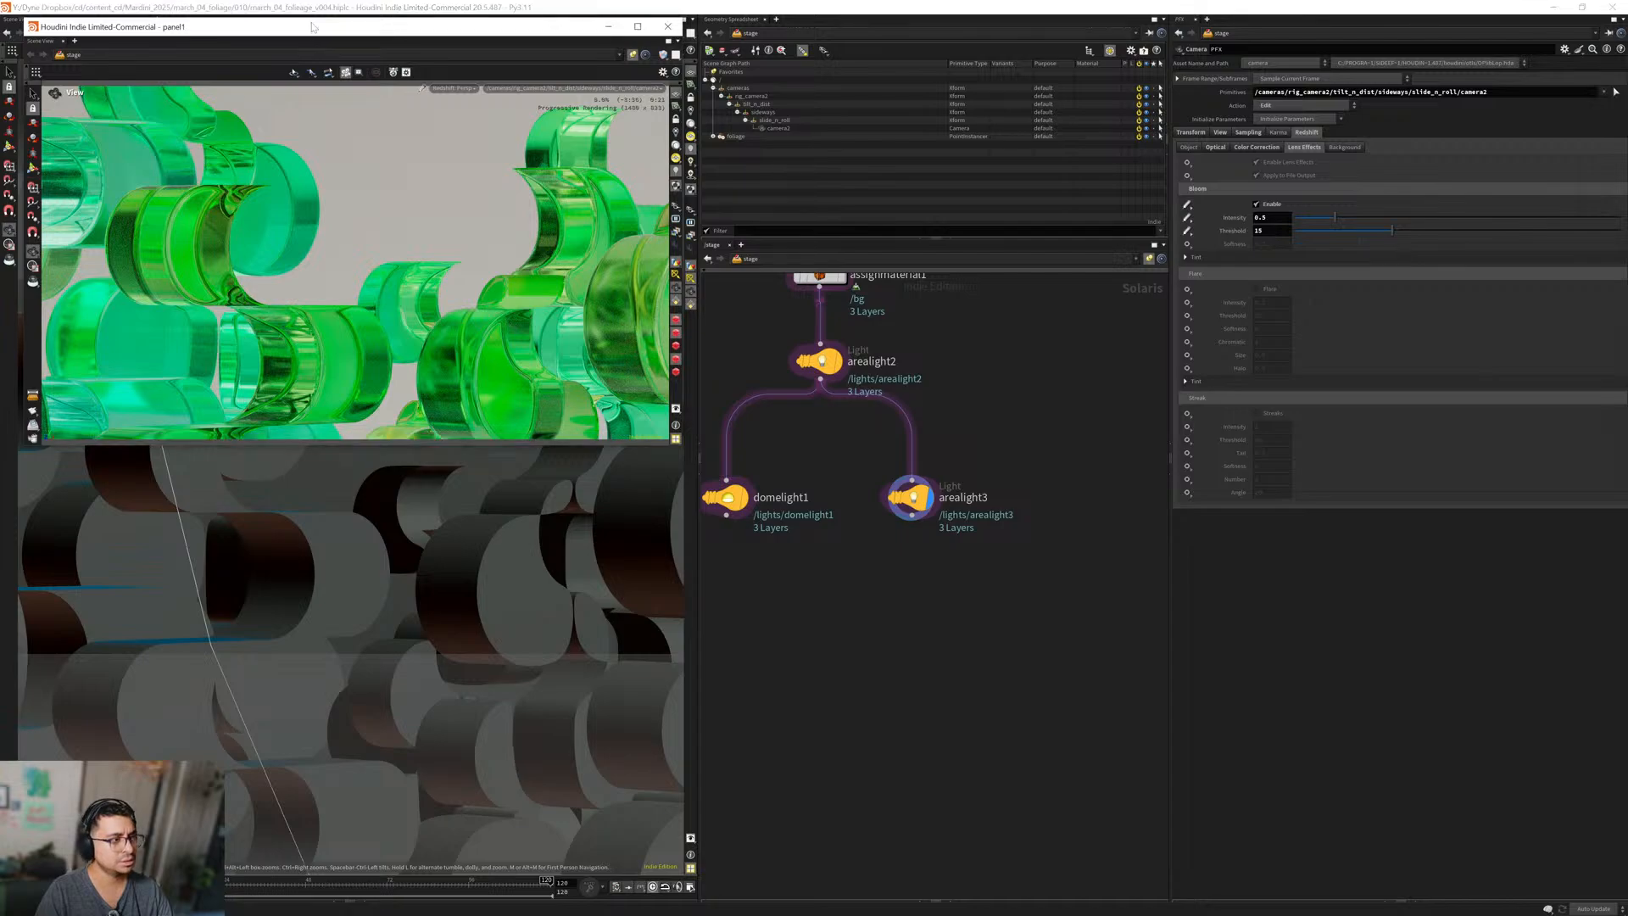
{"action": "left_click_drag", "start_coordinate": [407, 26], "coordinate": [397, 14]}
{"action": "right_click_drag", "start_coordinate": [434, 616], "coordinate": [327, 646]}
{"action": "left_click_drag", "start_coordinate": [327, 647], "coordinate": [405, 667]}
{"action": "scroll", "coordinate": [855, 575], "scroll_direction": "down", "scroll_amount": 5}
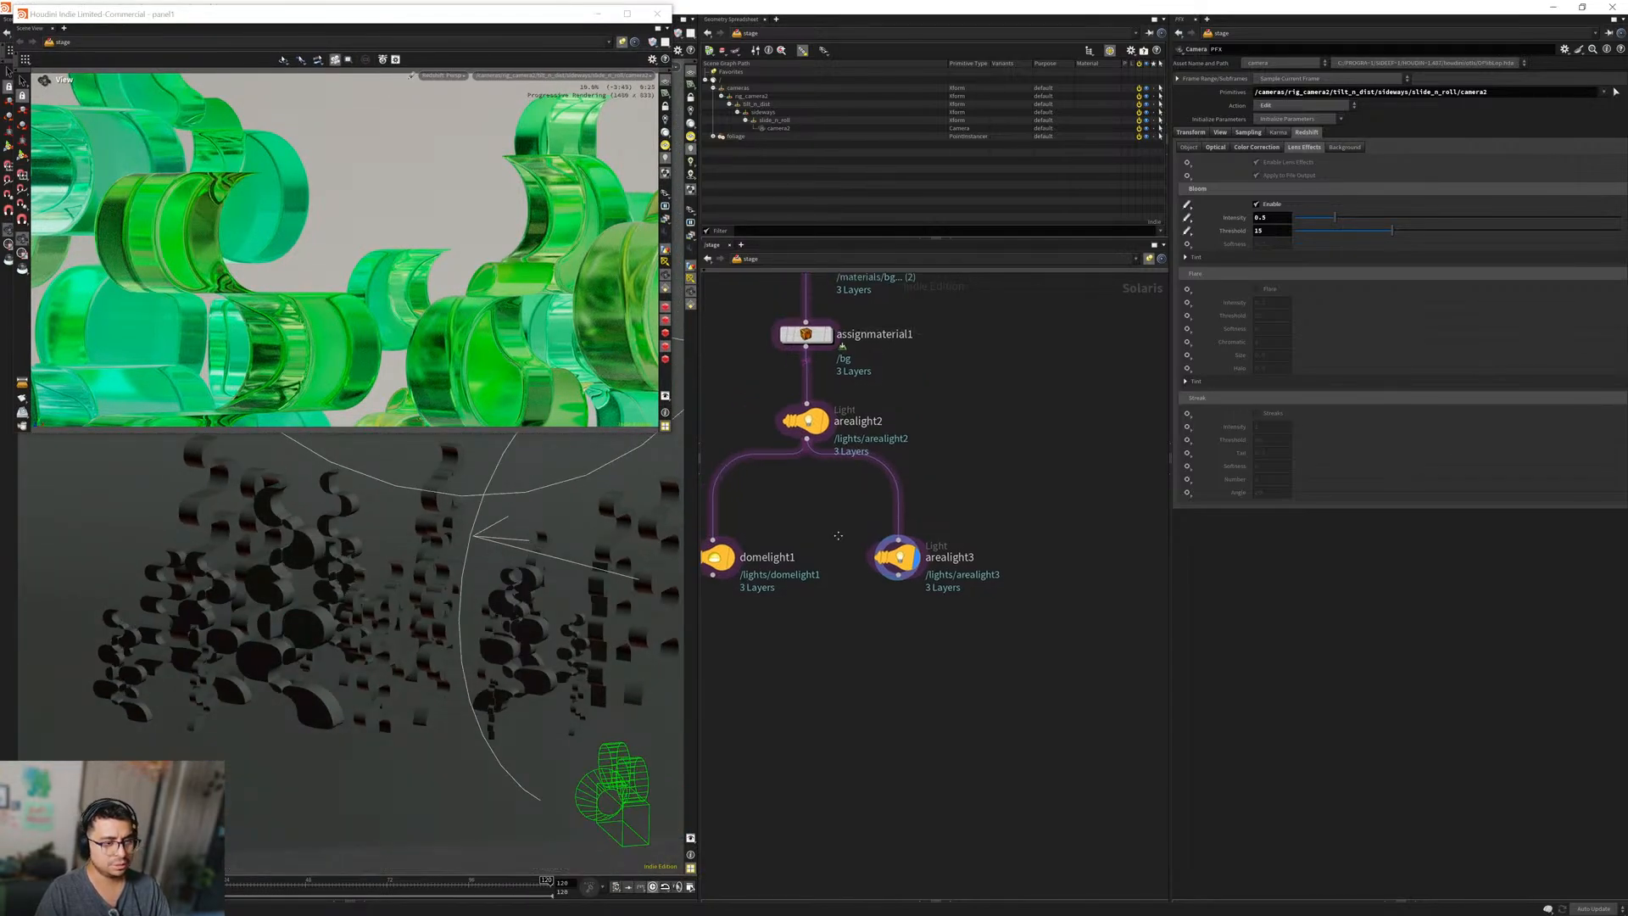
Add a camera edit node for camera2 directly after the PFX node.
{"action": "scroll", "coordinate": [855, 575], "scroll_direction": "up", "scroll_amount": 6}
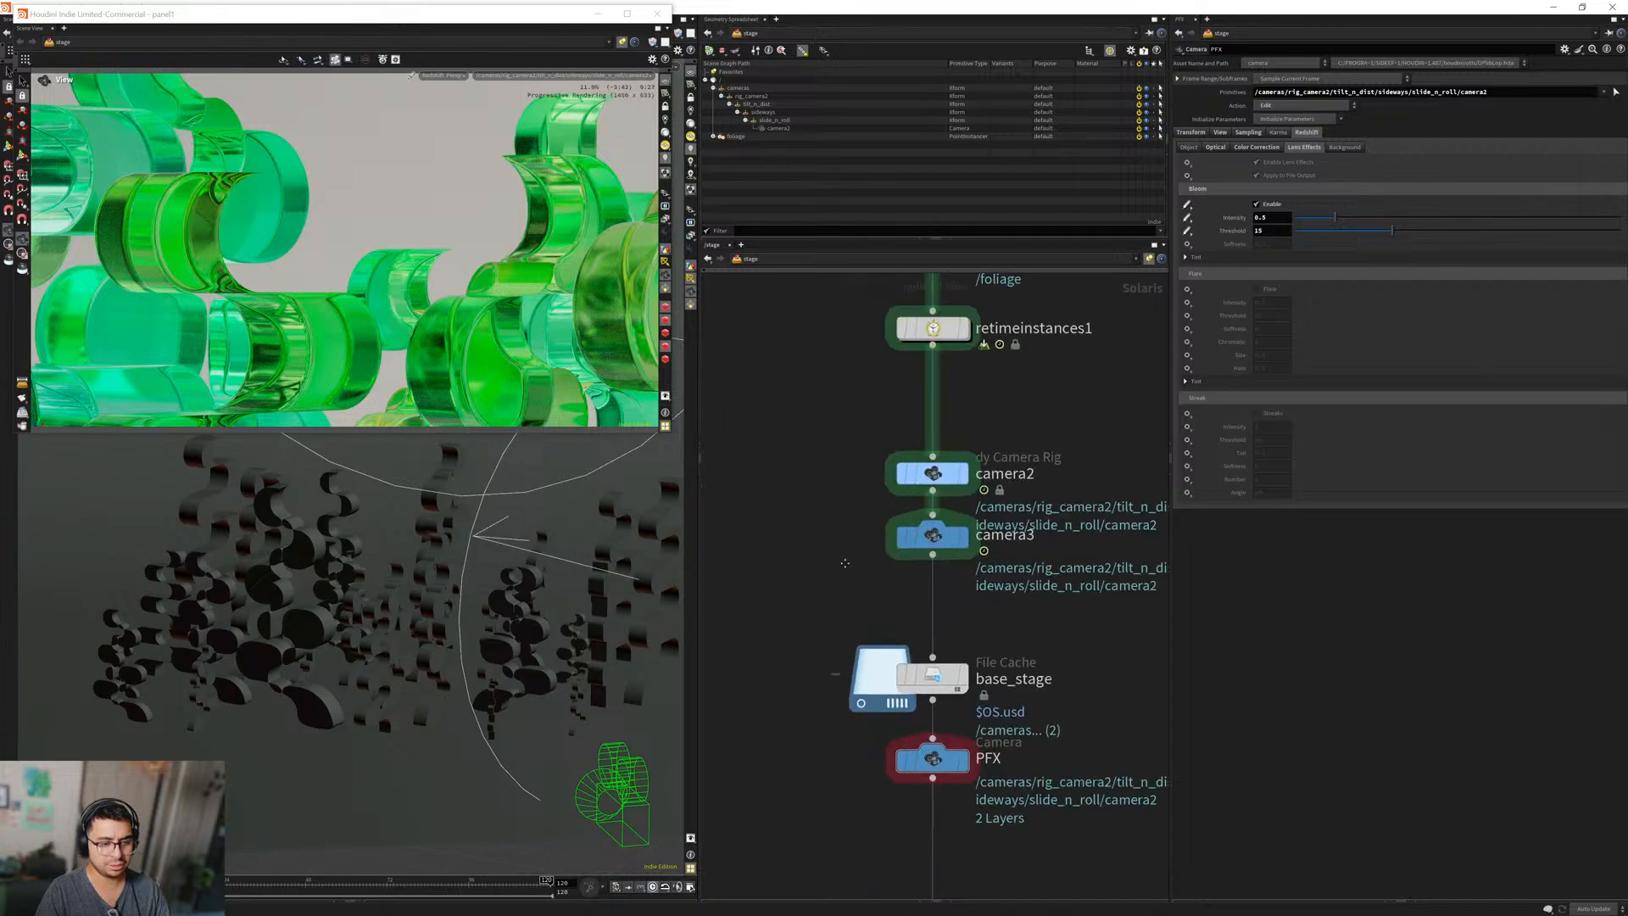
{"action": "middle_click_drag", "start_coordinate": [801, 600], "coordinate": [778, 517]}
{"action": "left_click", "coordinate": [847, 494]}
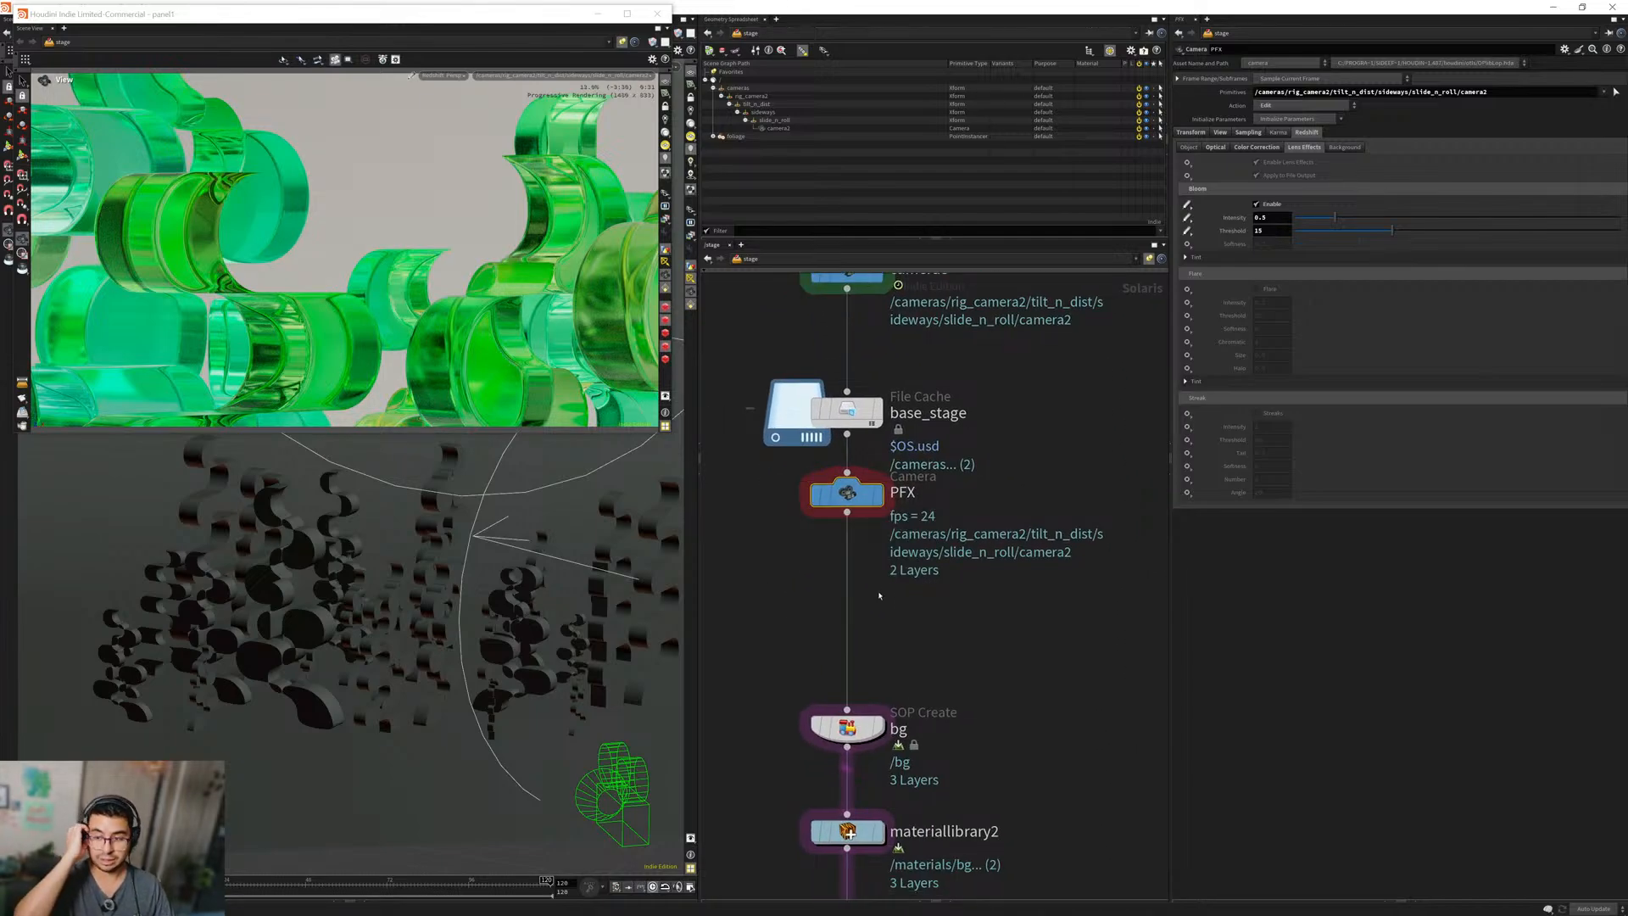
{"action": "left_click", "coordinate": [768, 128]}
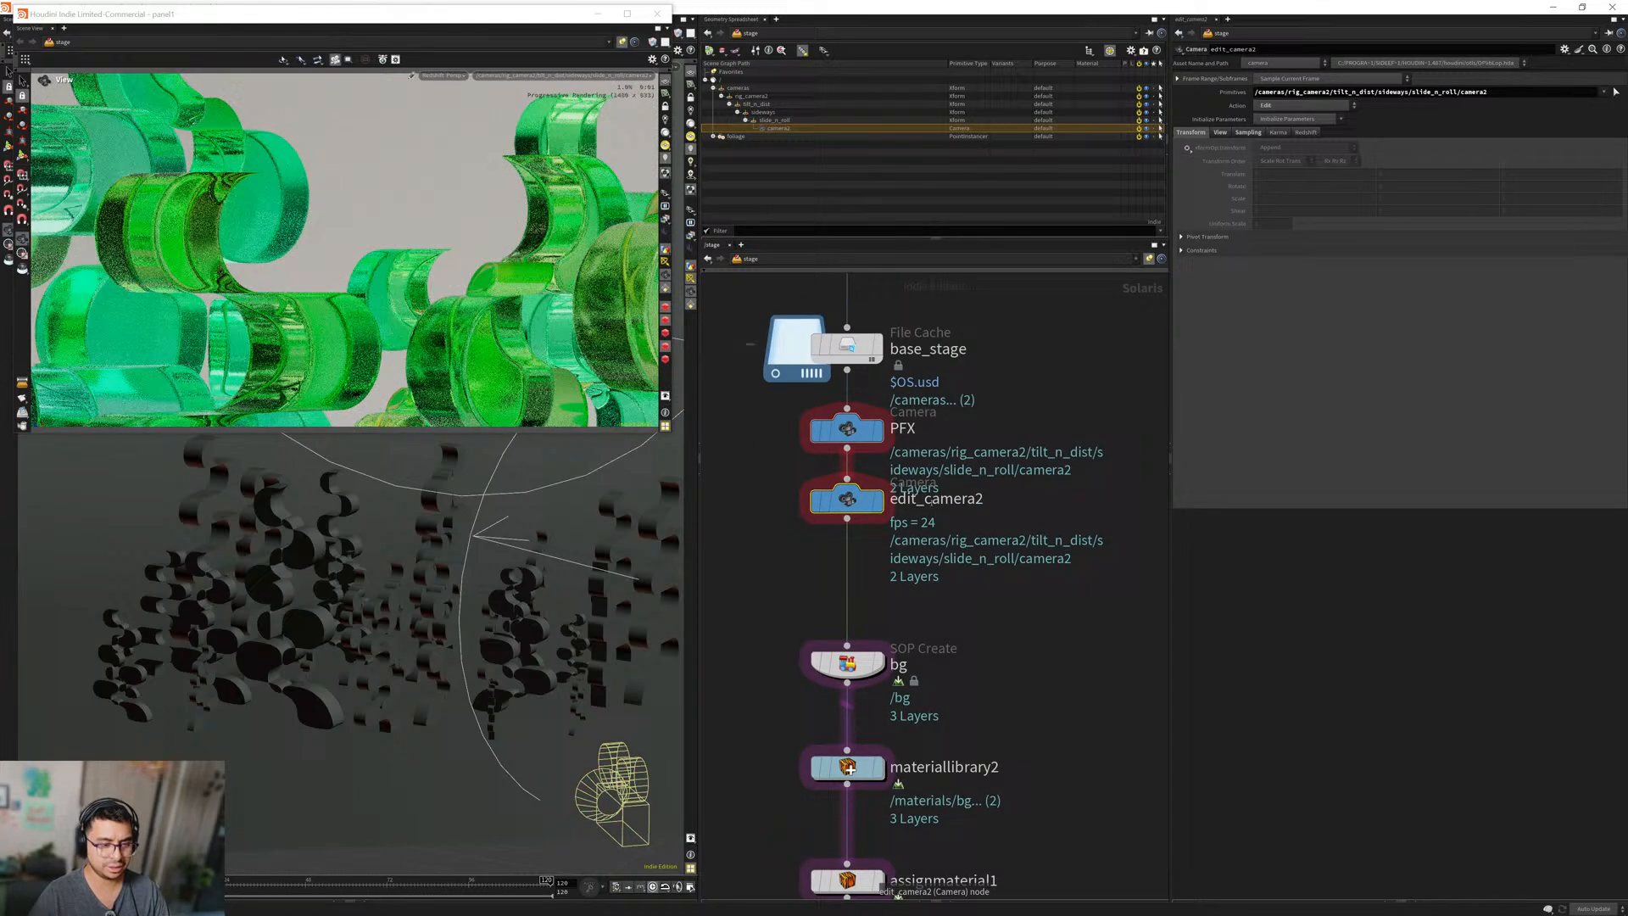
Rename the new edit_camera2 node to dof and colour it light blue.
{"action": "left_click", "coordinate": [933, 500]}
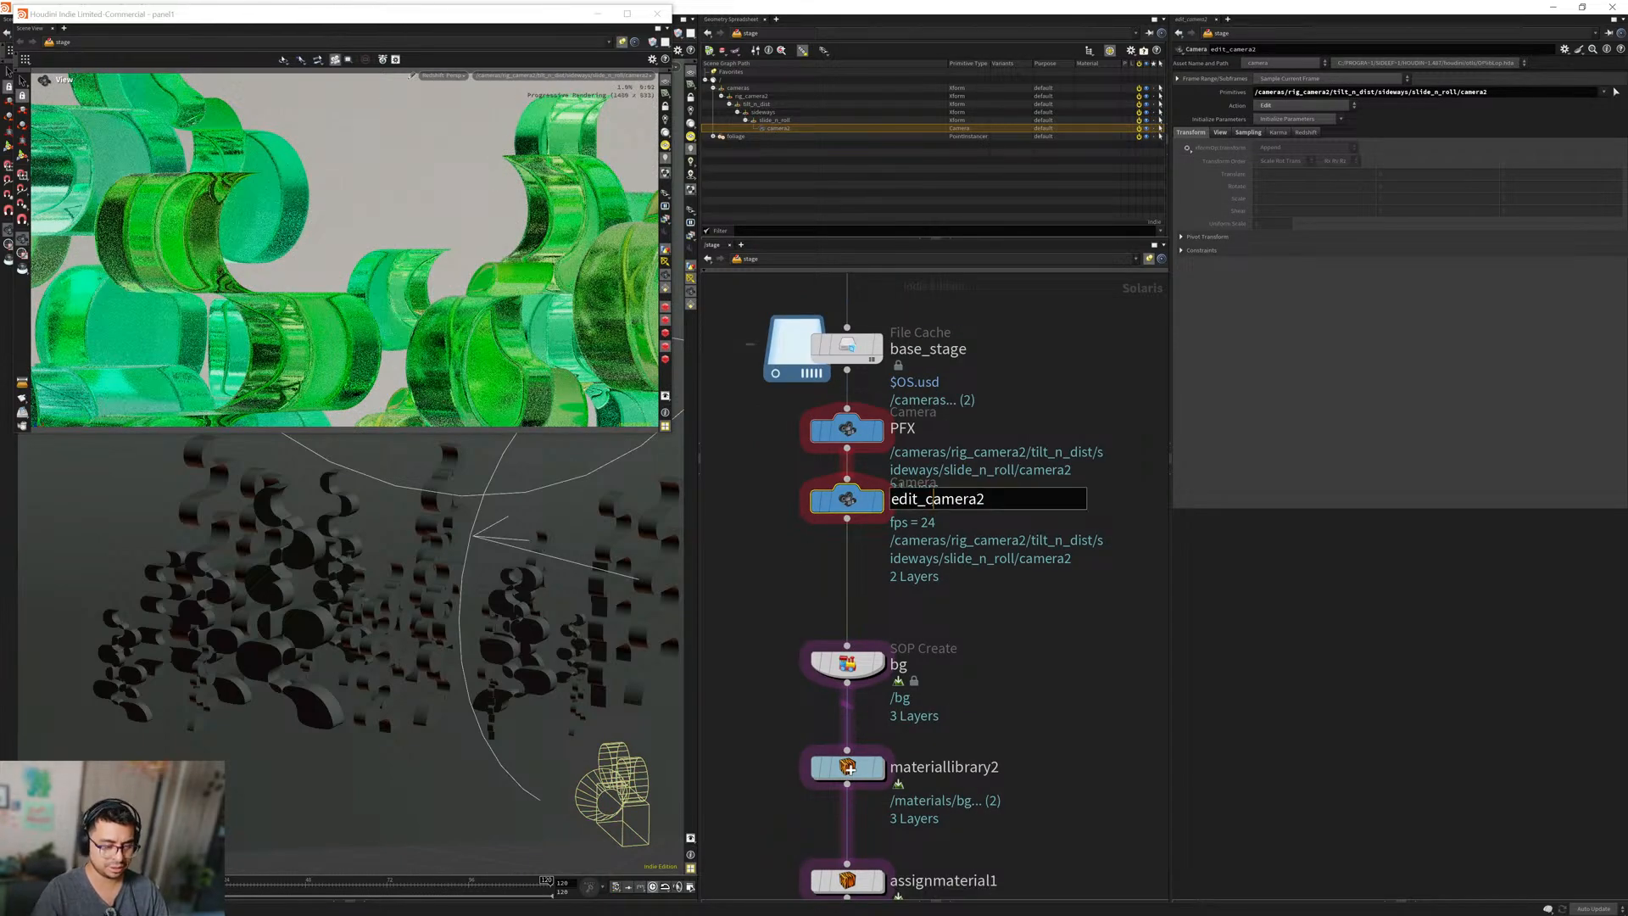
{"action": "key", "text": "ctrl+a"}
{"action": "type", "text": "dof"}
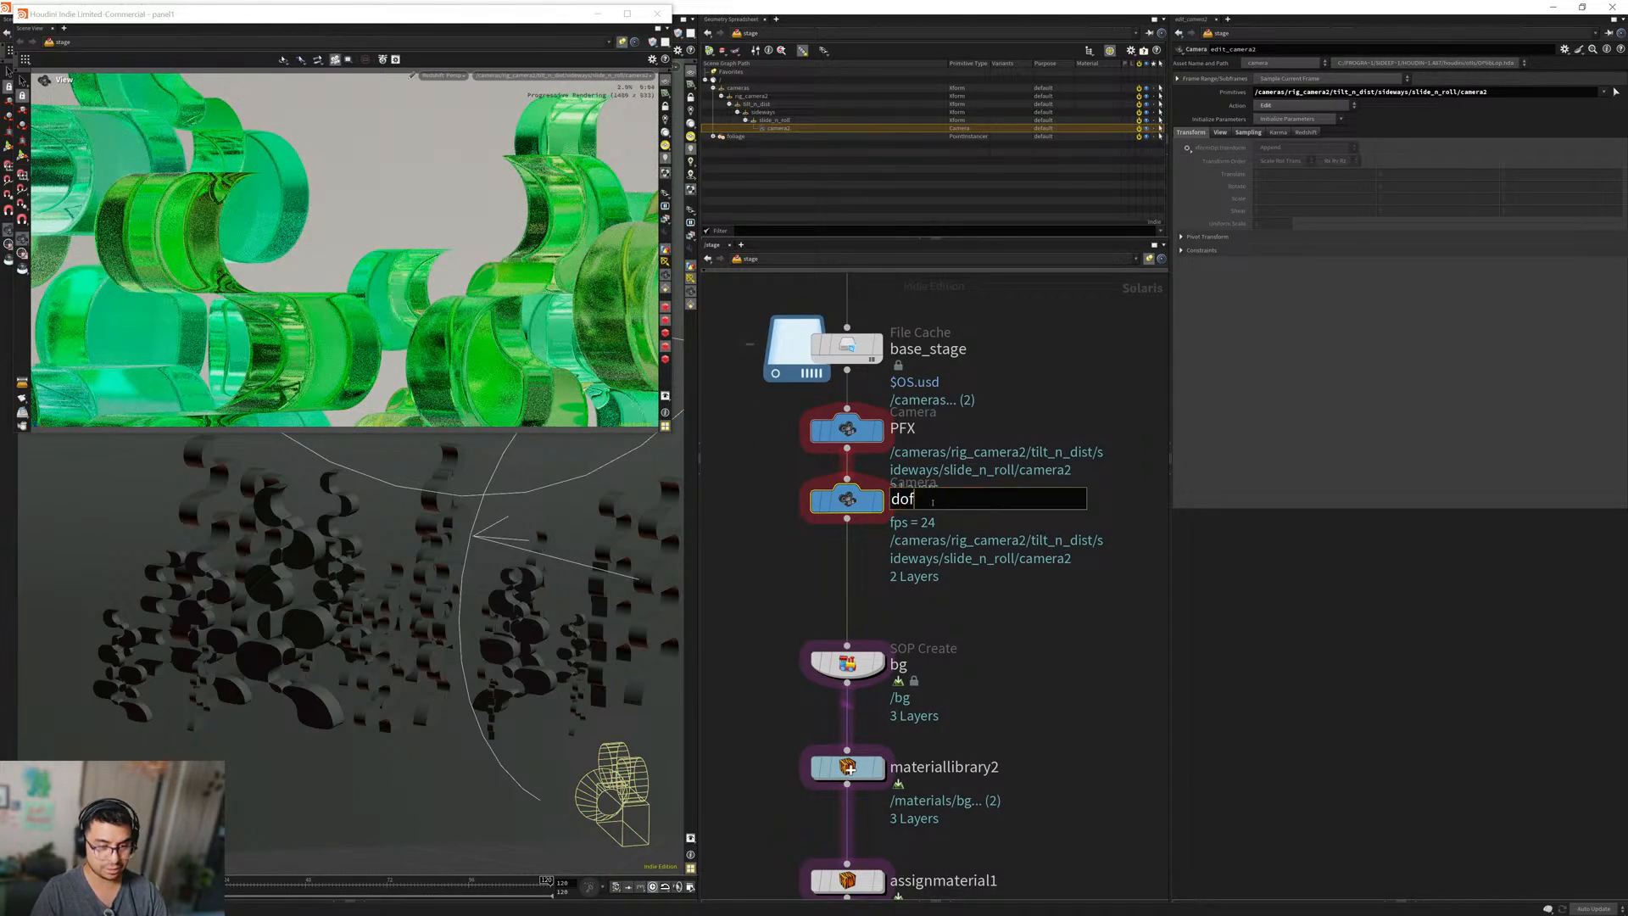
{"action": "key", "text": "Return"}
{"action": "key", "text": "c"}
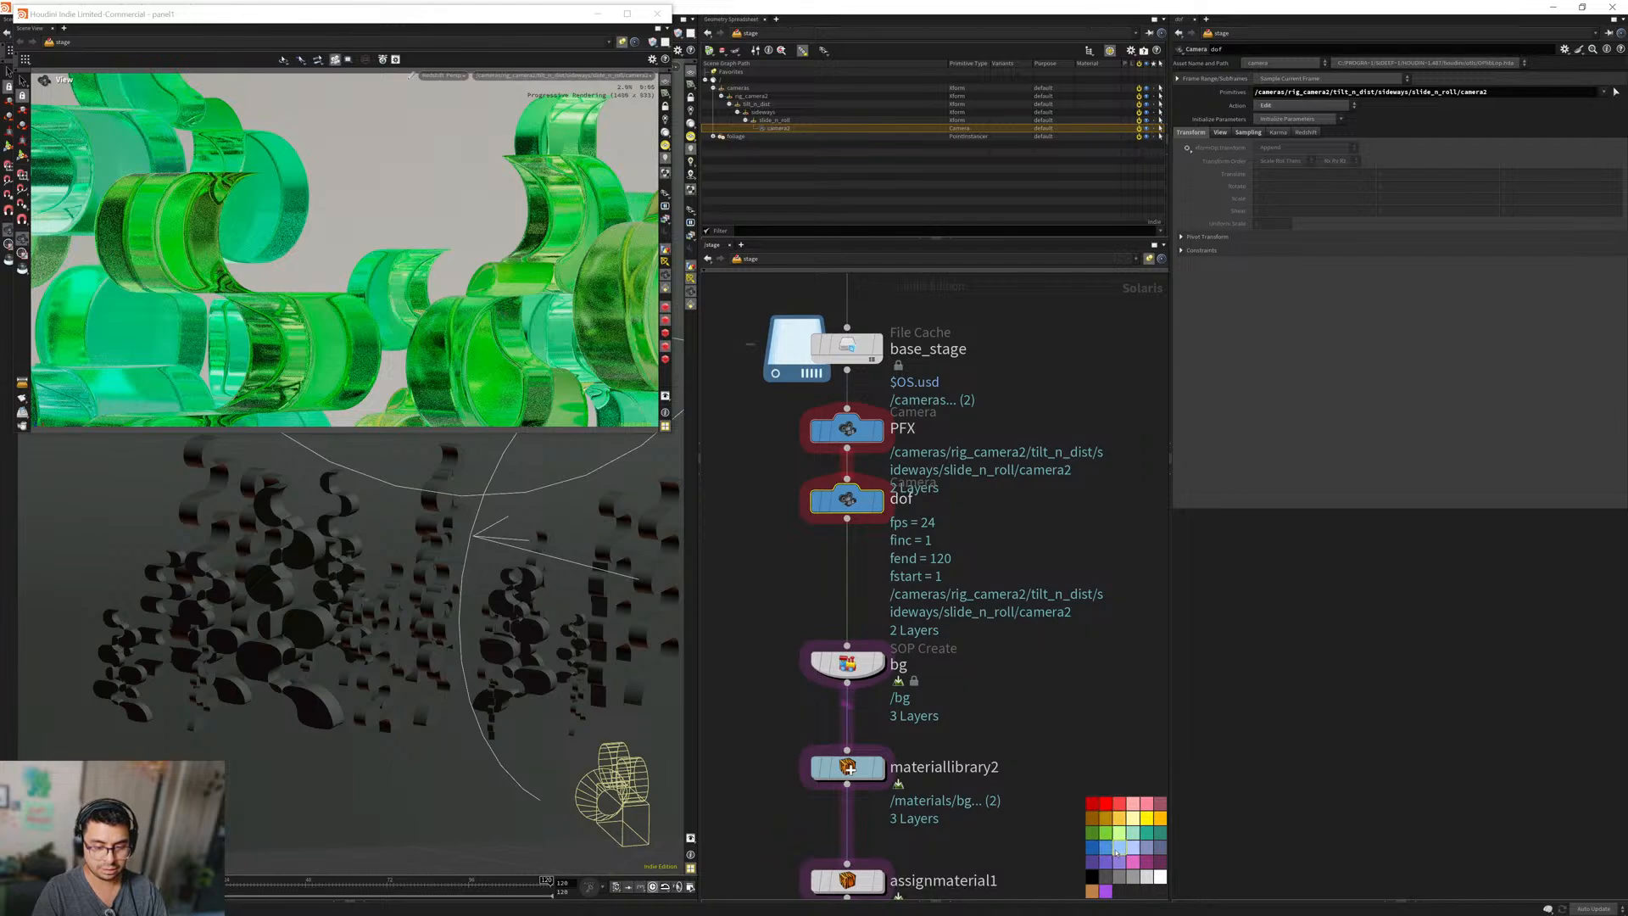
{"action": "left_click_drag", "start_coordinate": [846, 499], "coordinate": [900, 514]}
{"action": "left_click_drag", "start_coordinate": [844, 503], "coordinate": [844, 502]}
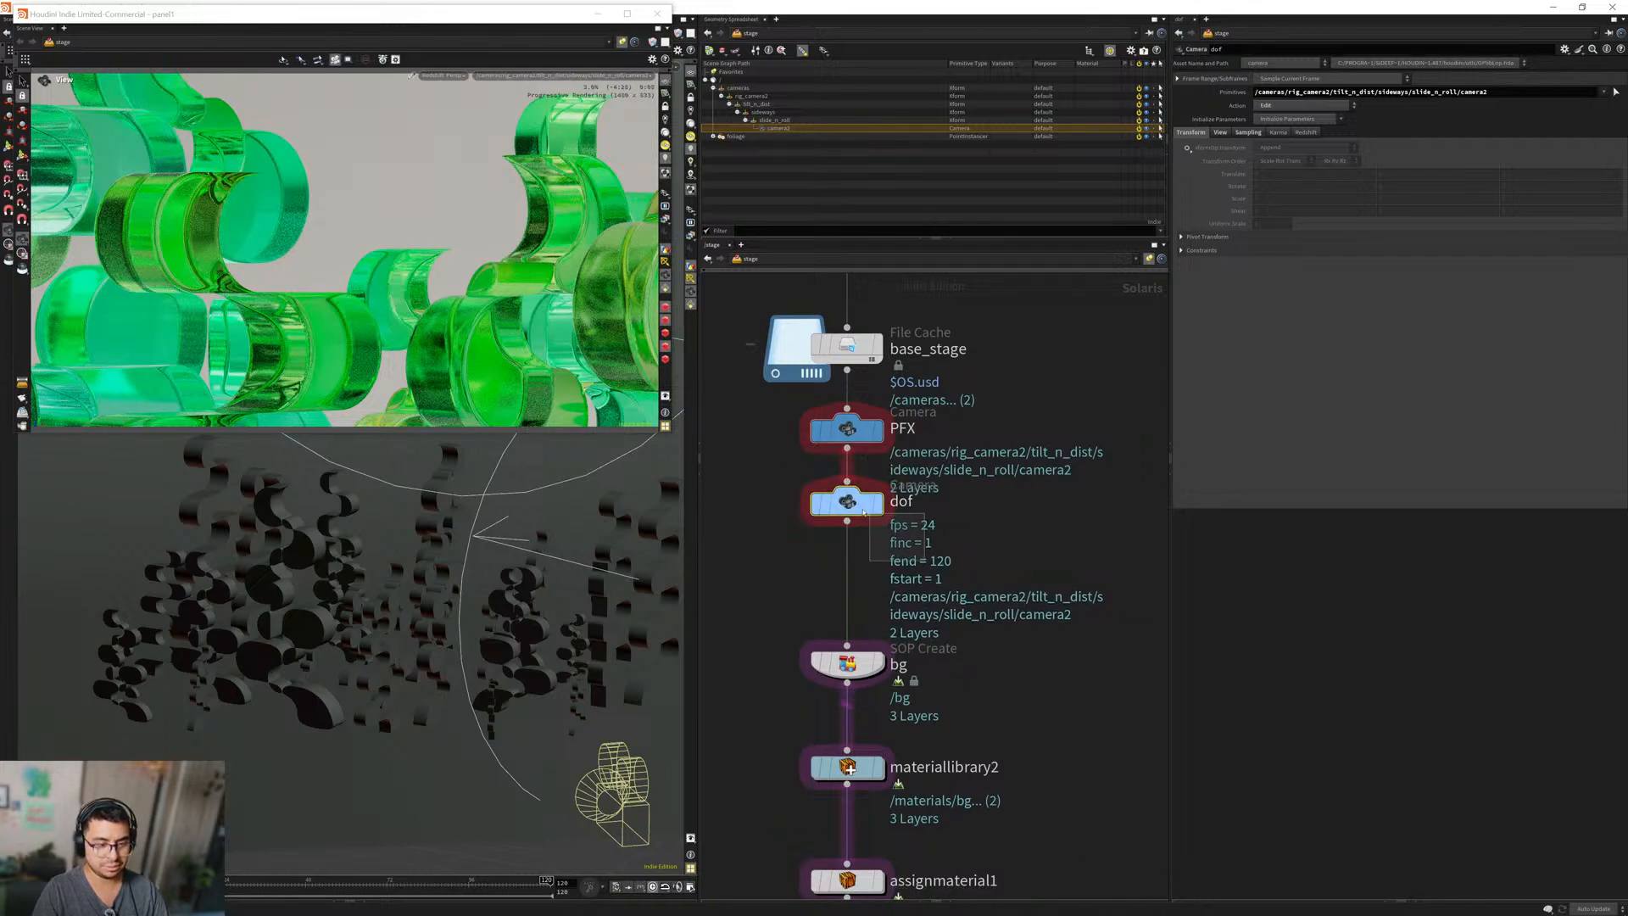
Open the dof node's view settings and activate the Camera tool for it in the scene view.
{"action": "left_click", "coordinate": [1221, 135]}
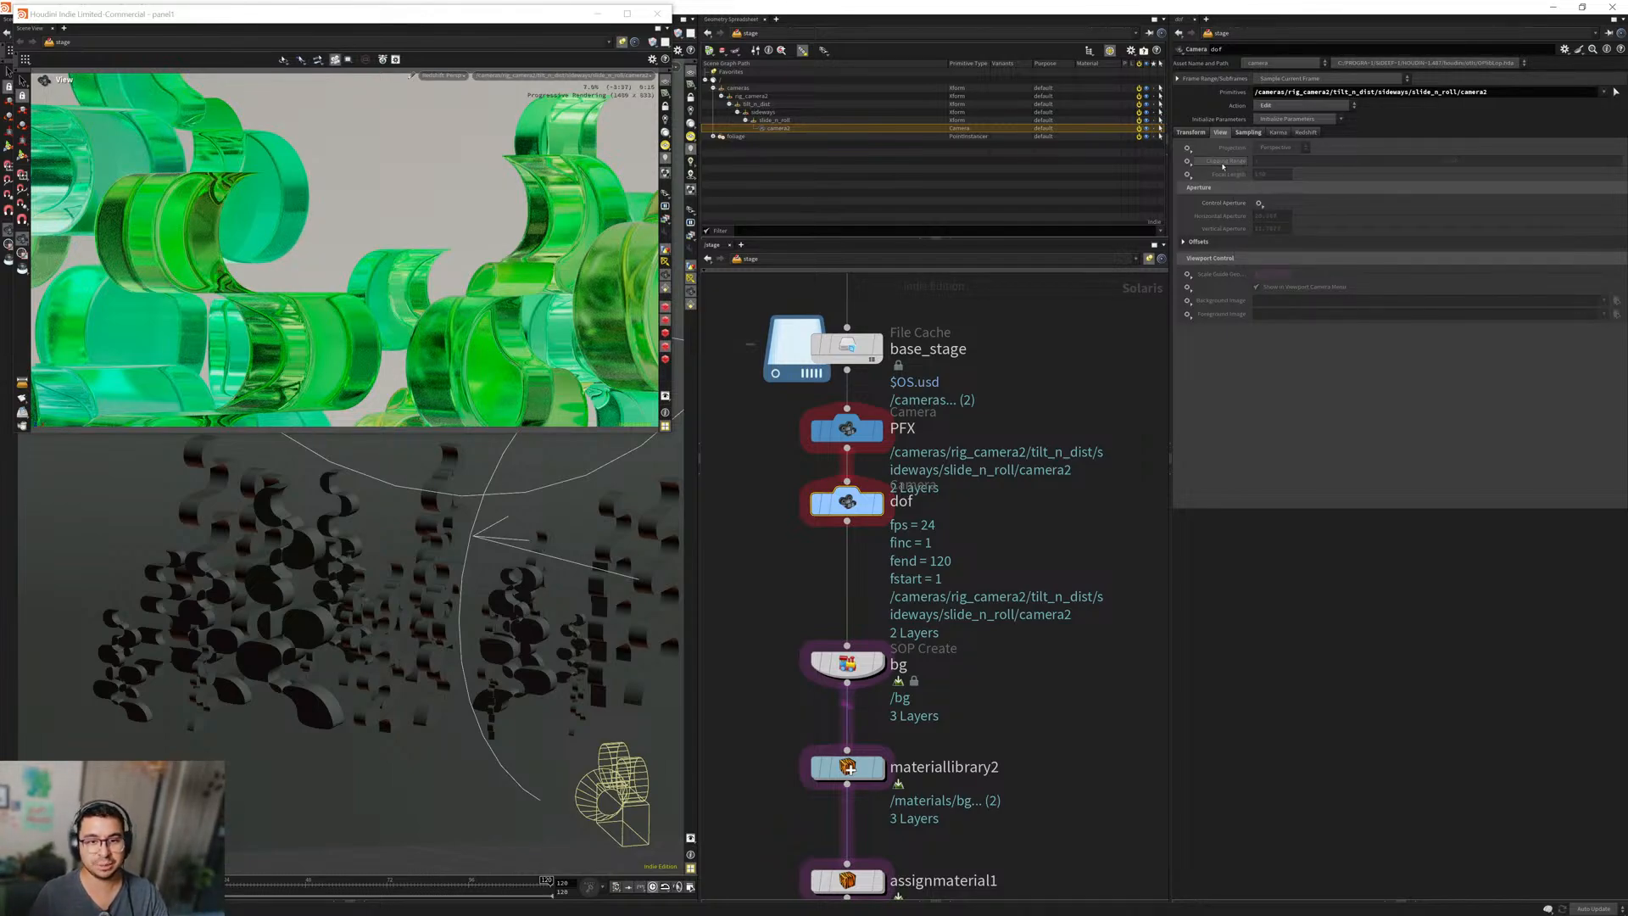
{"action": "mouse_move", "coordinate": [843, 501]}
{"action": "left_mouse_down"}
{"action": "mouse_move", "coordinate": [887, 523]}
{"action": "mouse_move", "coordinate": [865, 530]}
{"action": "mouse_move", "coordinate": [846, 497]}
{"action": "left_mouse_up"}
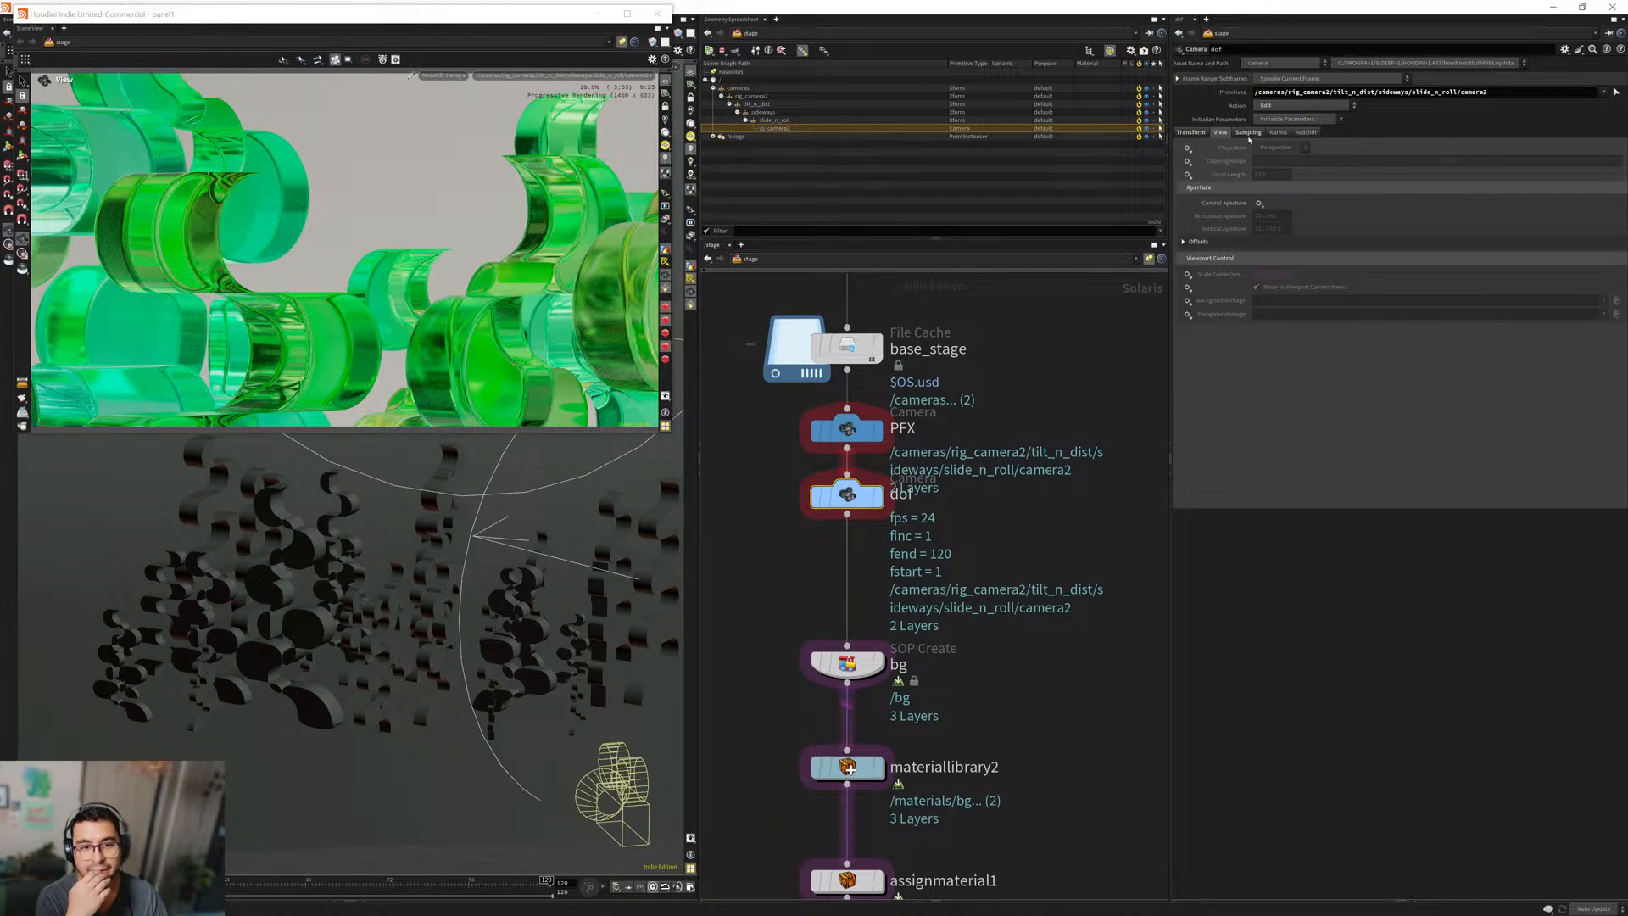
{"action": "key", "text": "Return"}
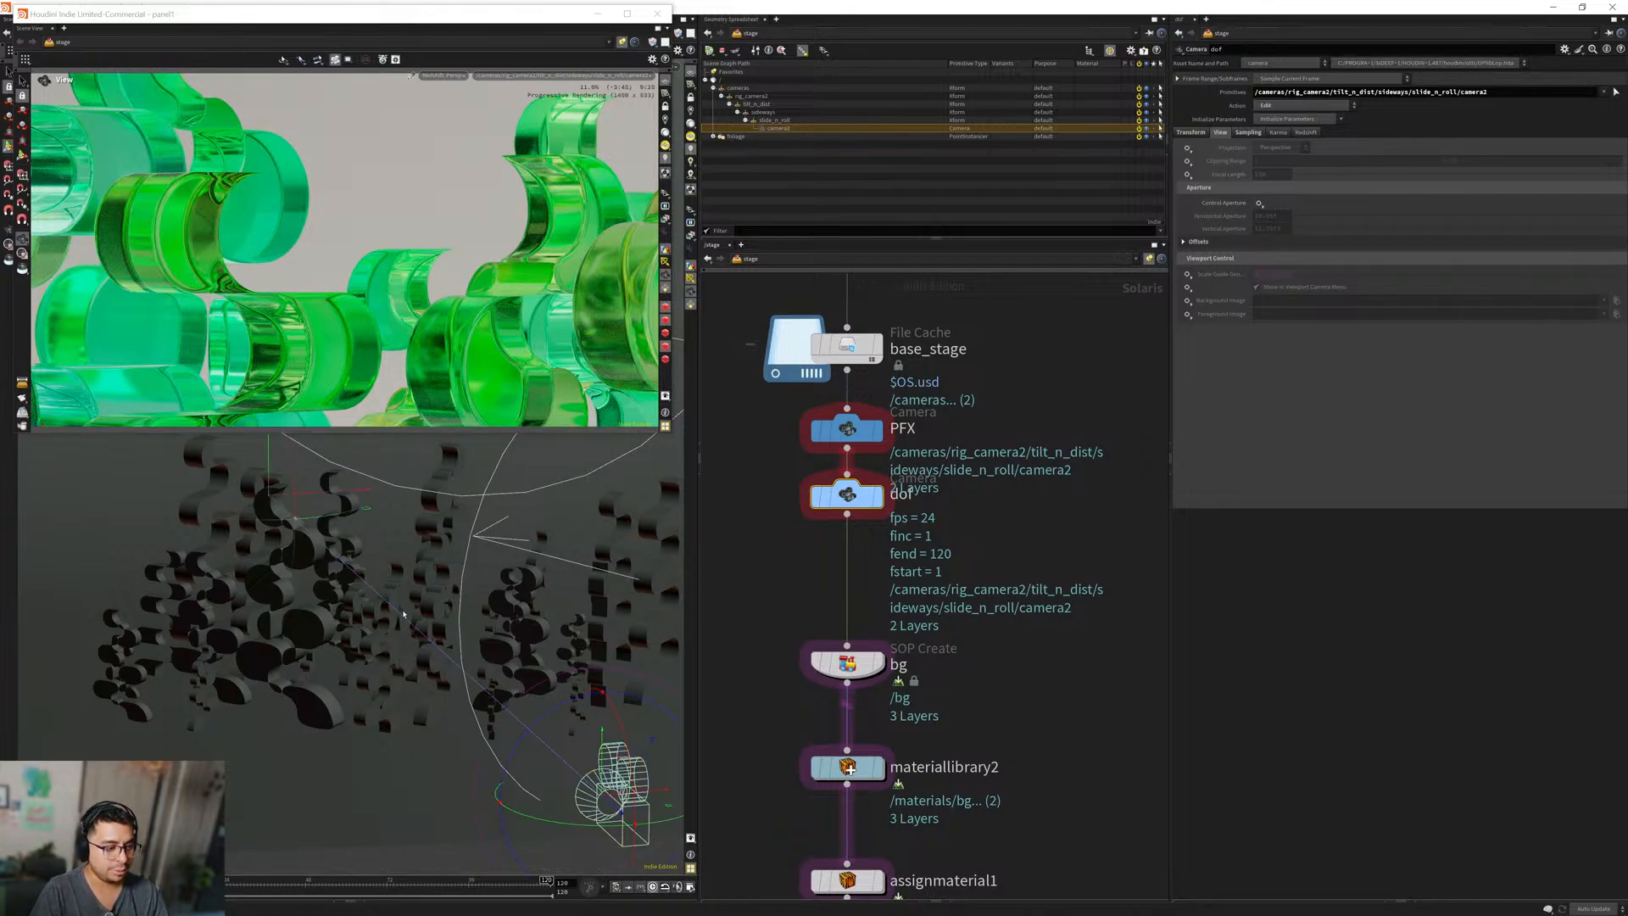
{"action": "left_click_drag", "start_coordinate": [394, 586], "coordinate": [342, 577], "text": "alt"}
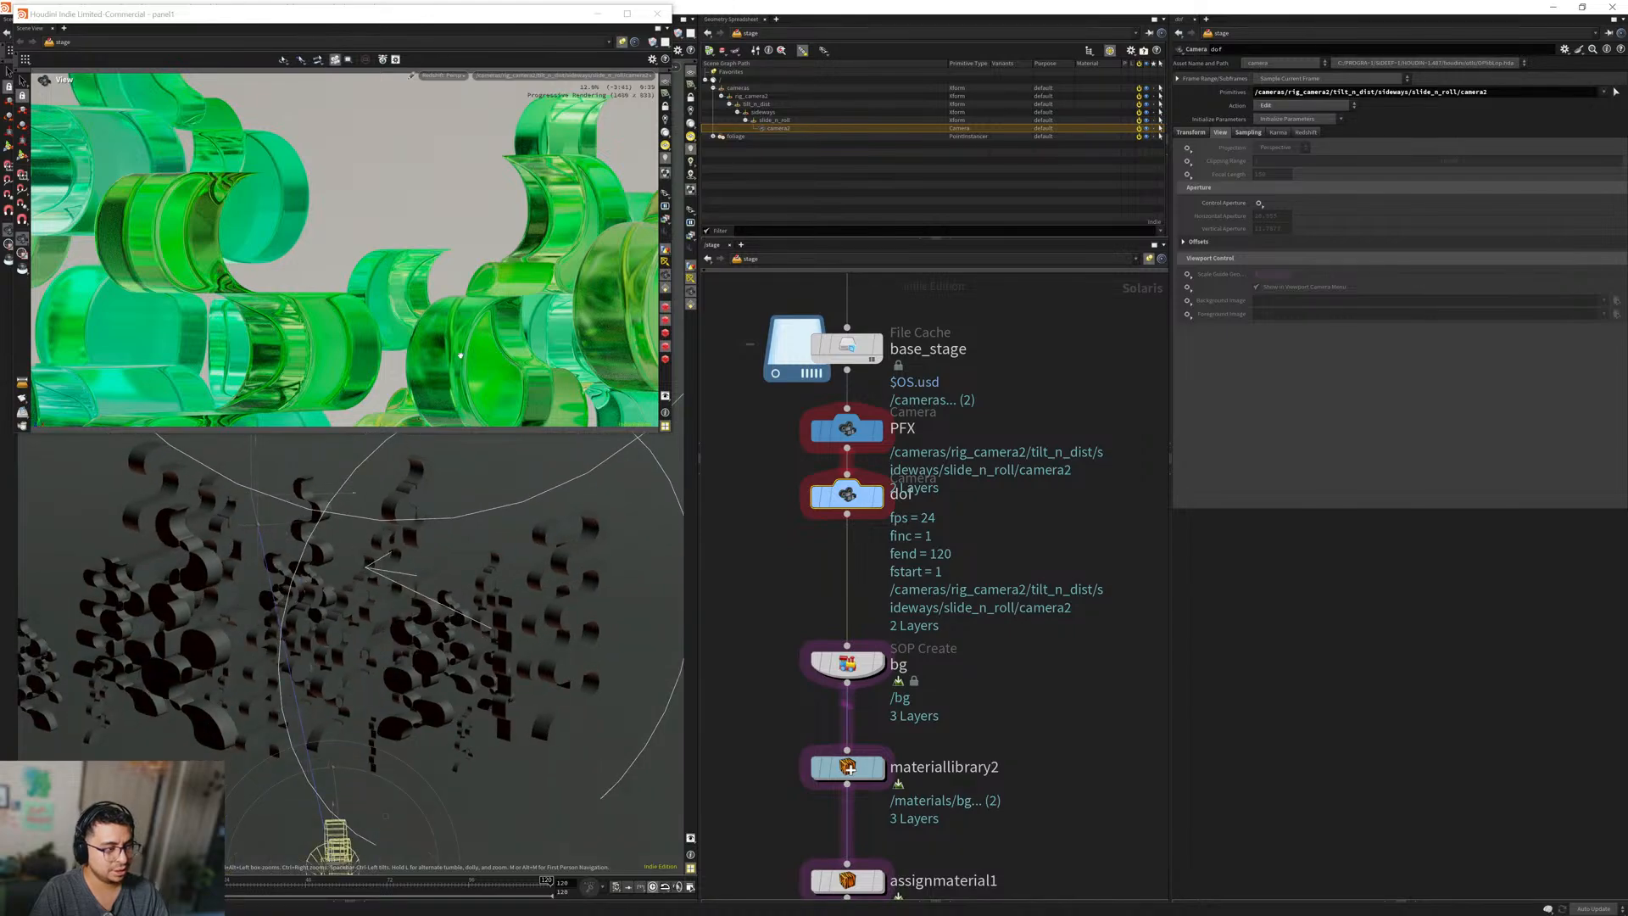
{"action": "left_click", "coordinate": [433, 332]}
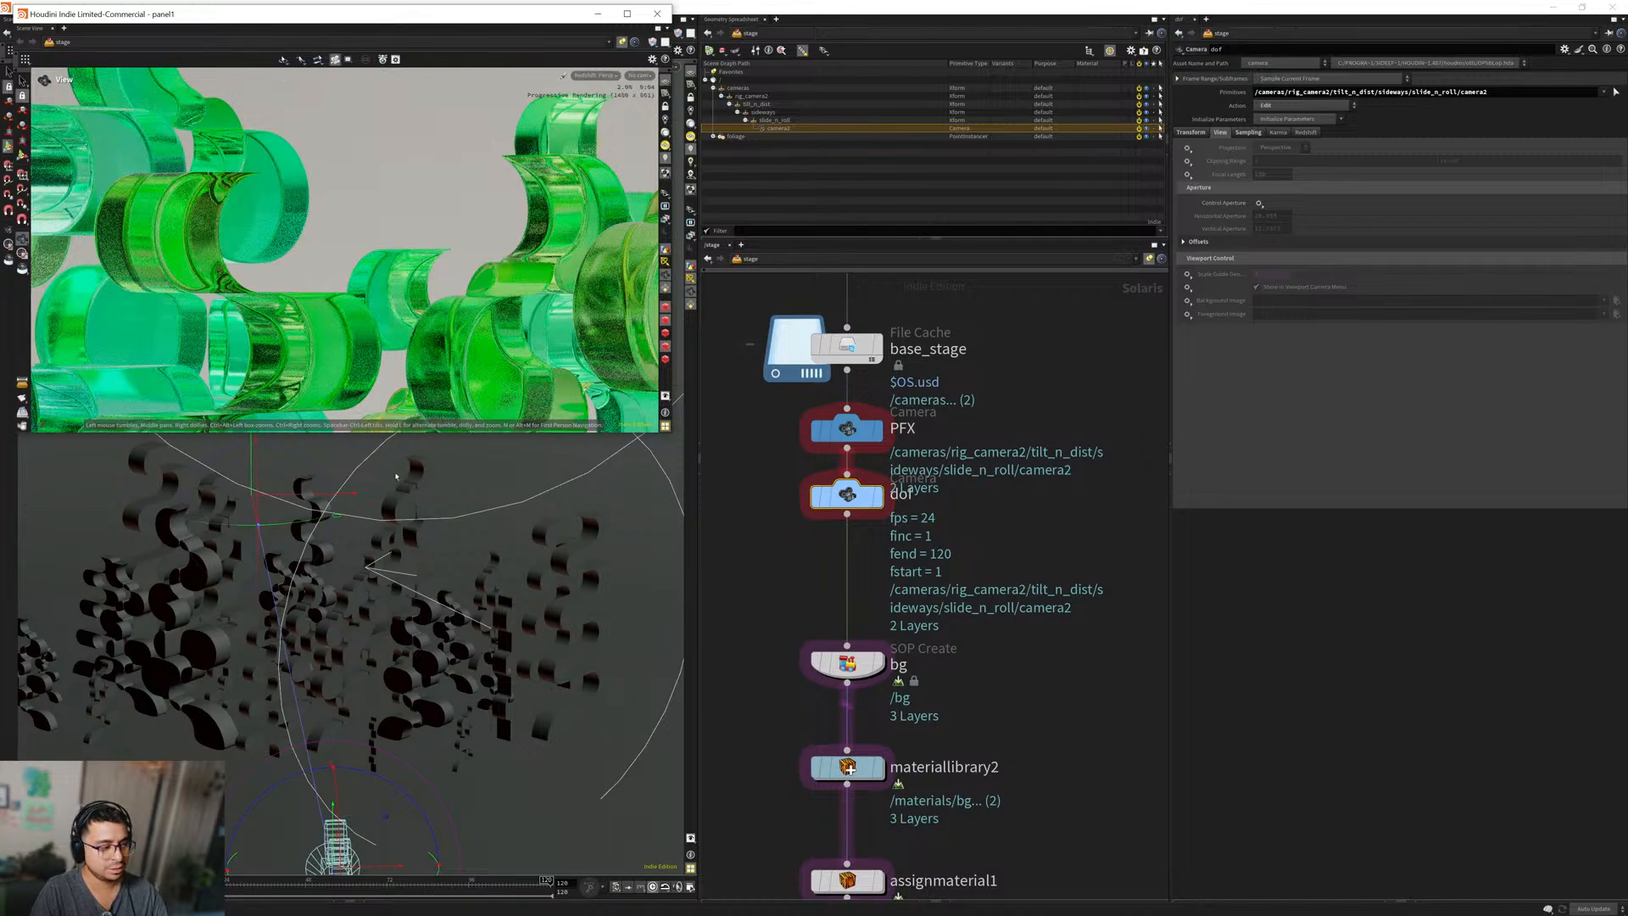
Move the floating render view over the network and look through camera2 in both it and the main scene view.
{"action": "left_click_drag", "start_coordinate": [509, 13], "coordinate": [1225, 200]}
{"action": "left_click", "coordinate": [1342, 259]}
{"action": "left_click", "coordinate": [1441, 265]}
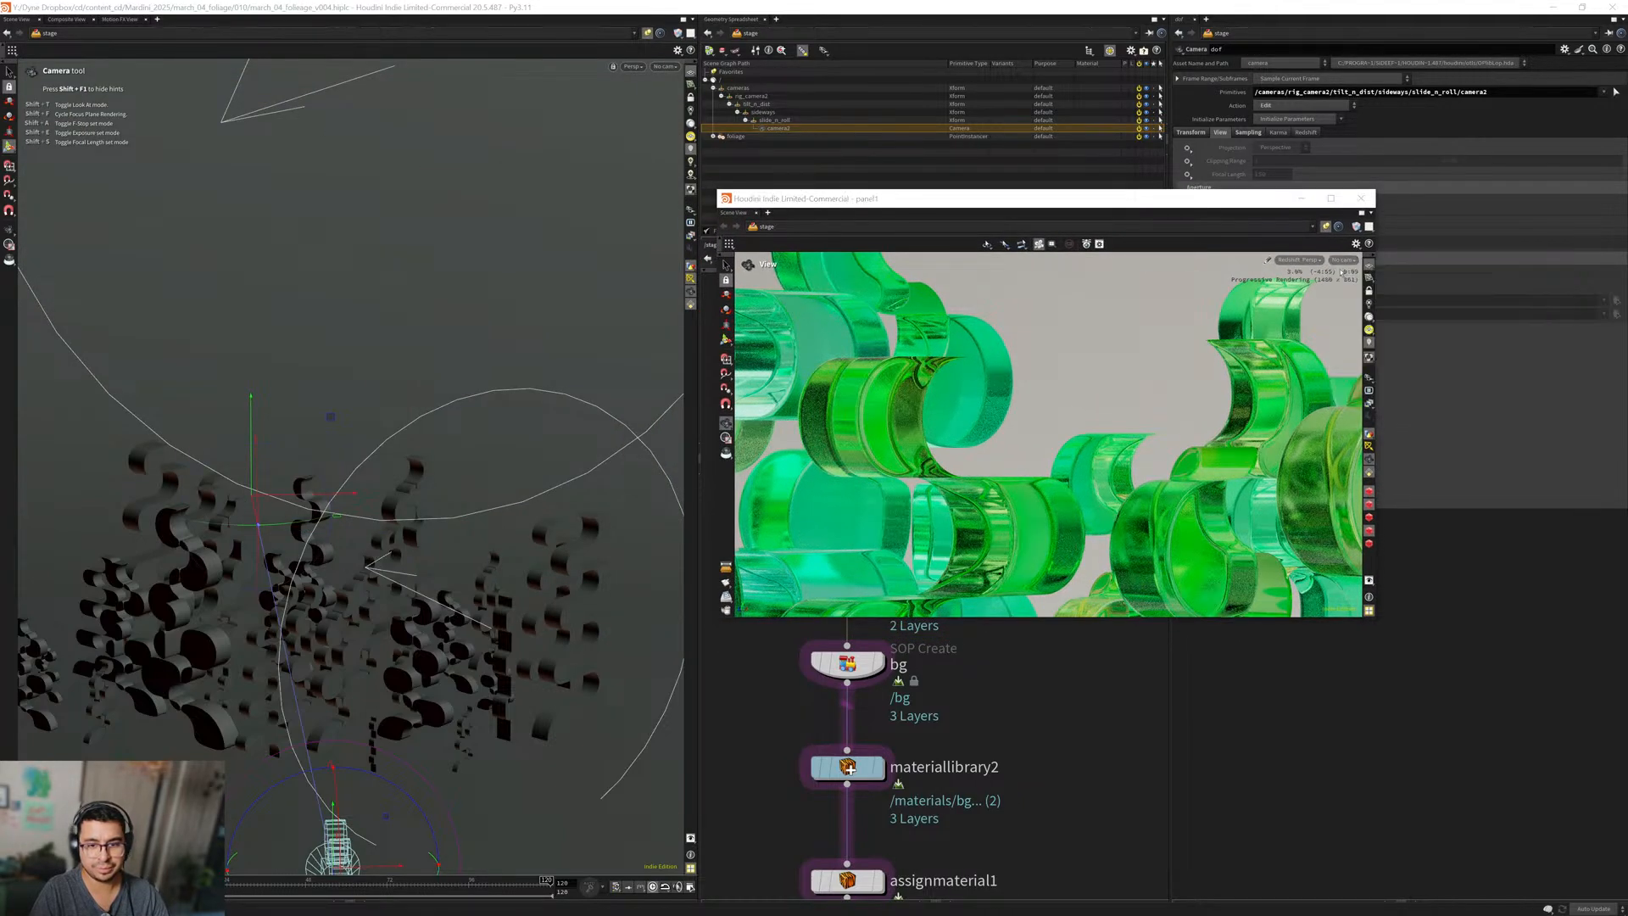
{"action": "left_click", "coordinate": [662, 67]}
{"action": "left_click", "coordinate": [746, 77]}
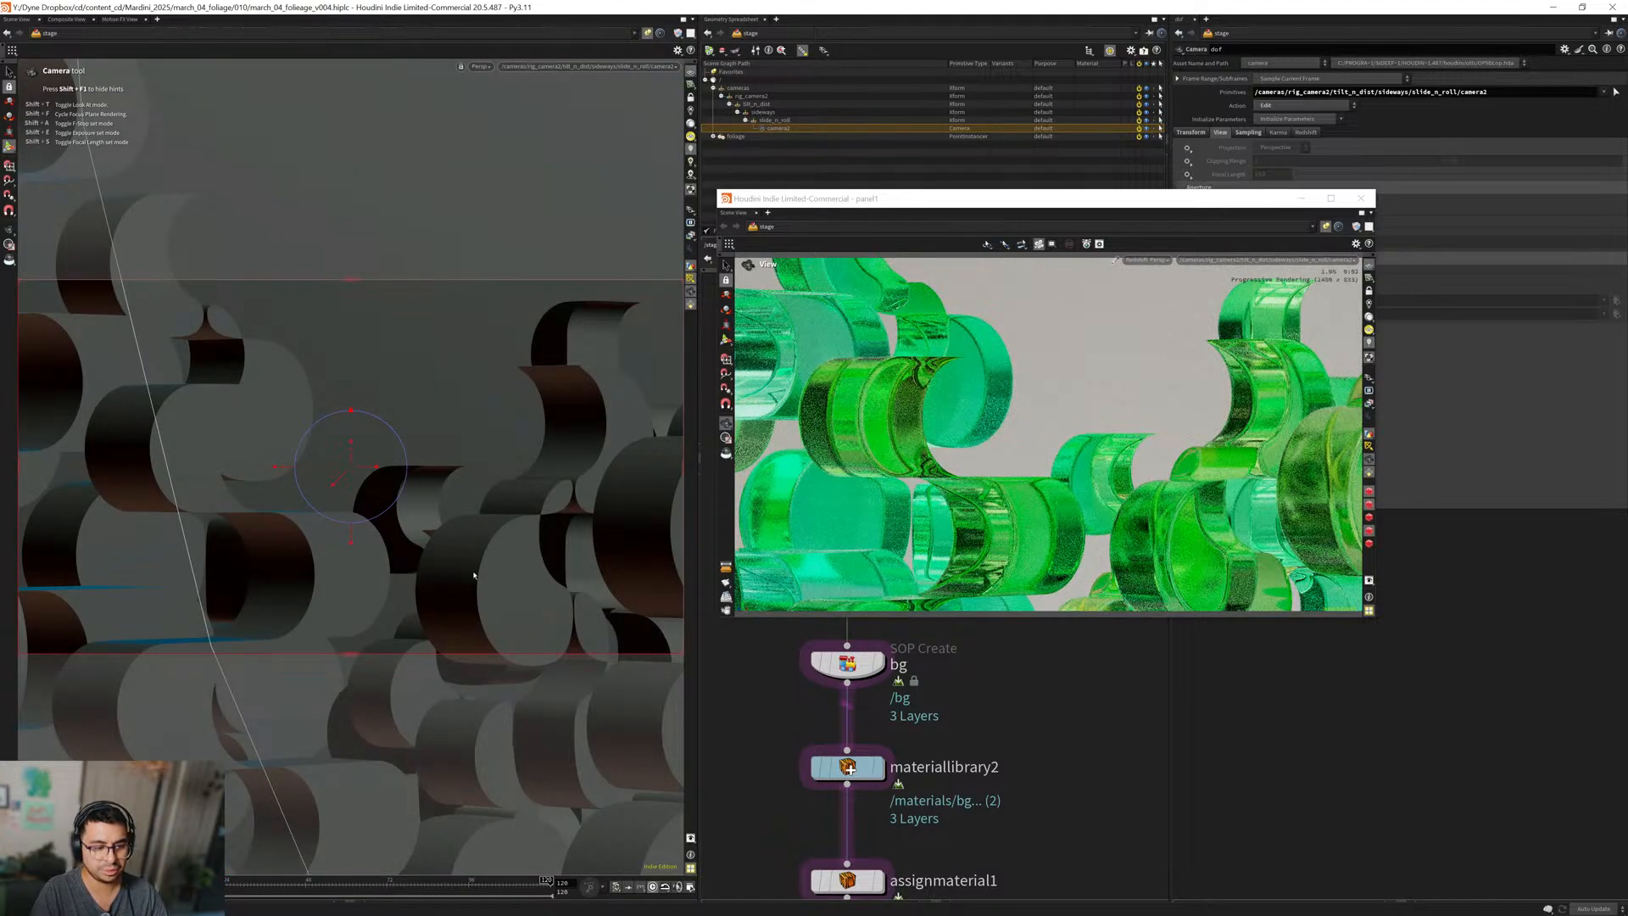
Split the scene view into a camera2 view above a free view of the foliage, and leave the Camera tool.
{"action": "key", "text": "space+b"}
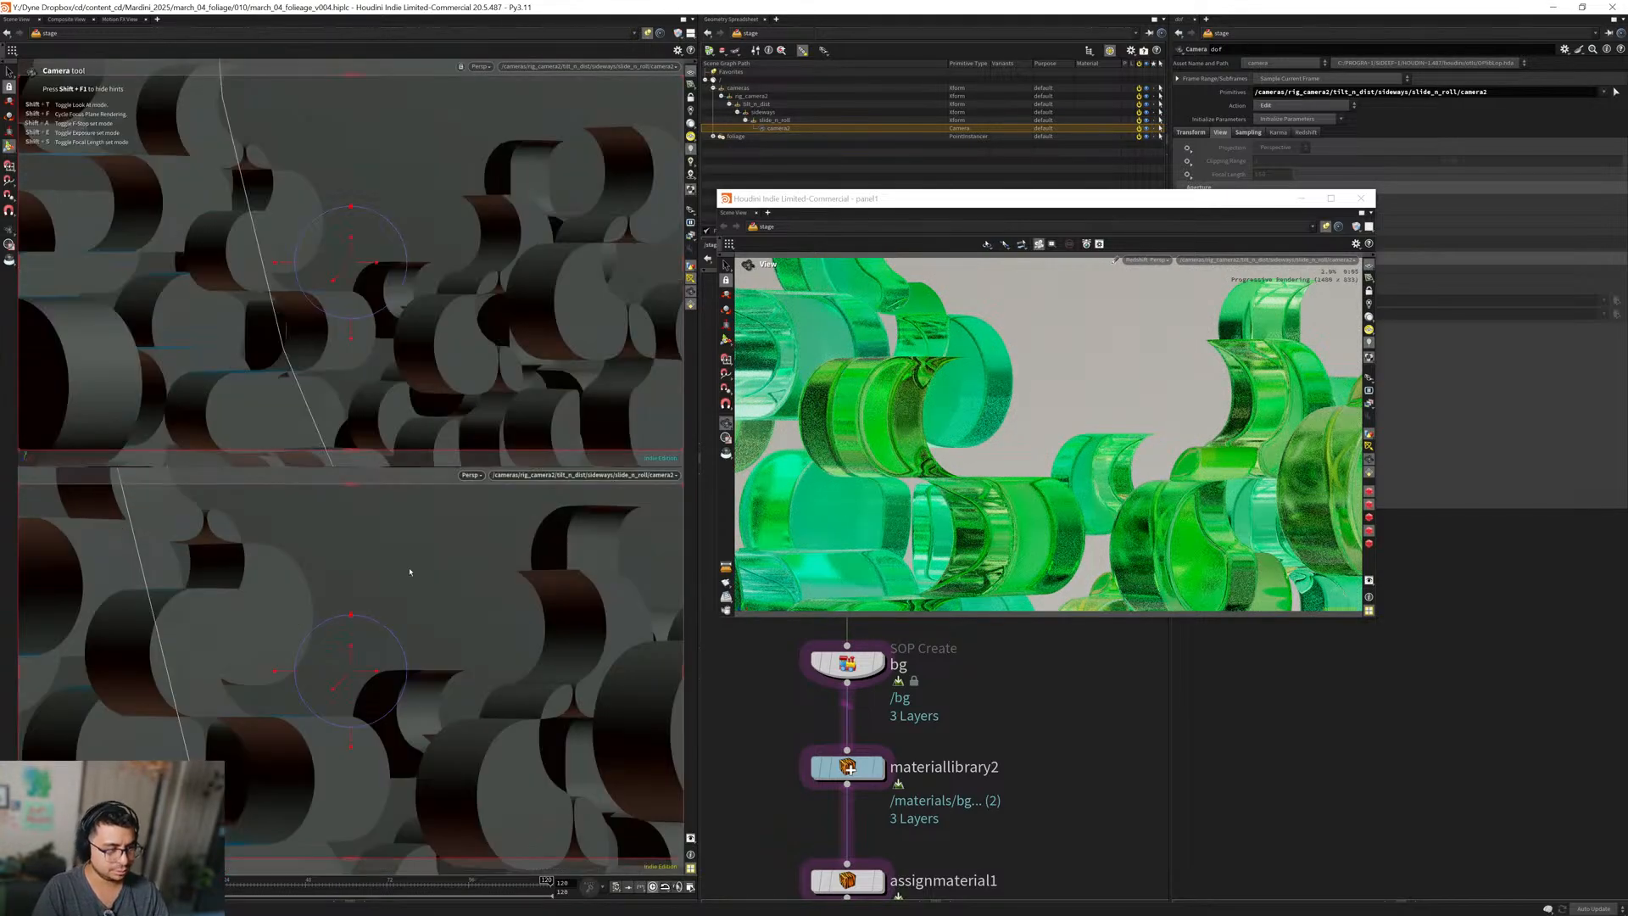
{"action": "left_click_drag", "start_coordinate": [404, 667], "coordinate": [400, 513]}
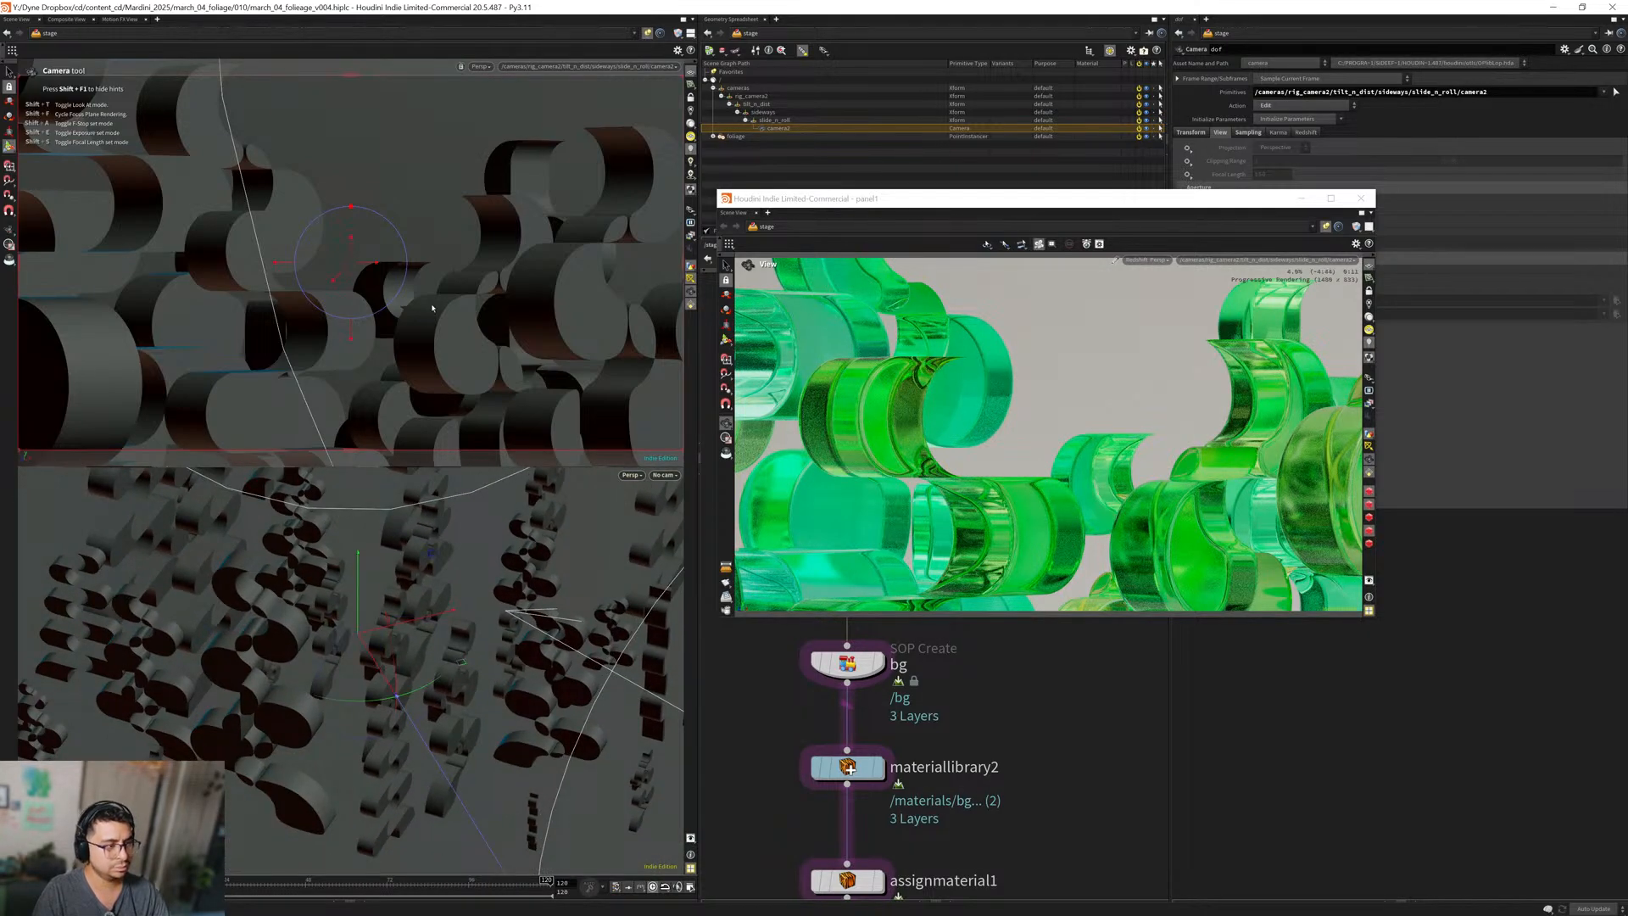
{"action": "scroll", "coordinate": [378, 316], "scroll_direction": "up", "scroll_amount": 3}
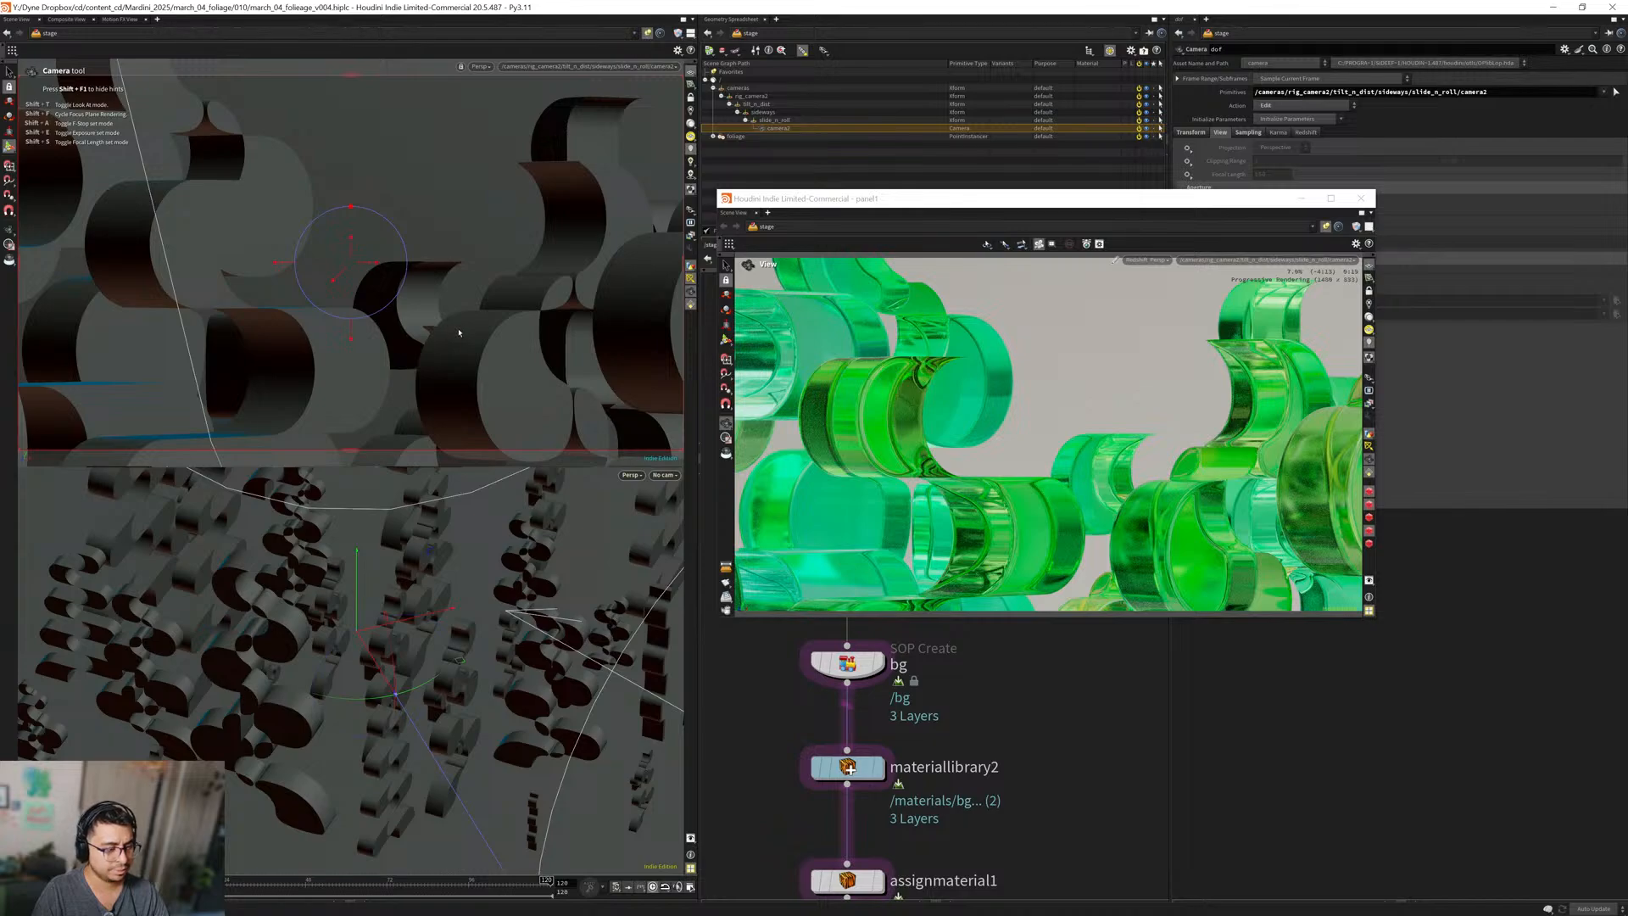
{"action": "key", "text": "Escape"}
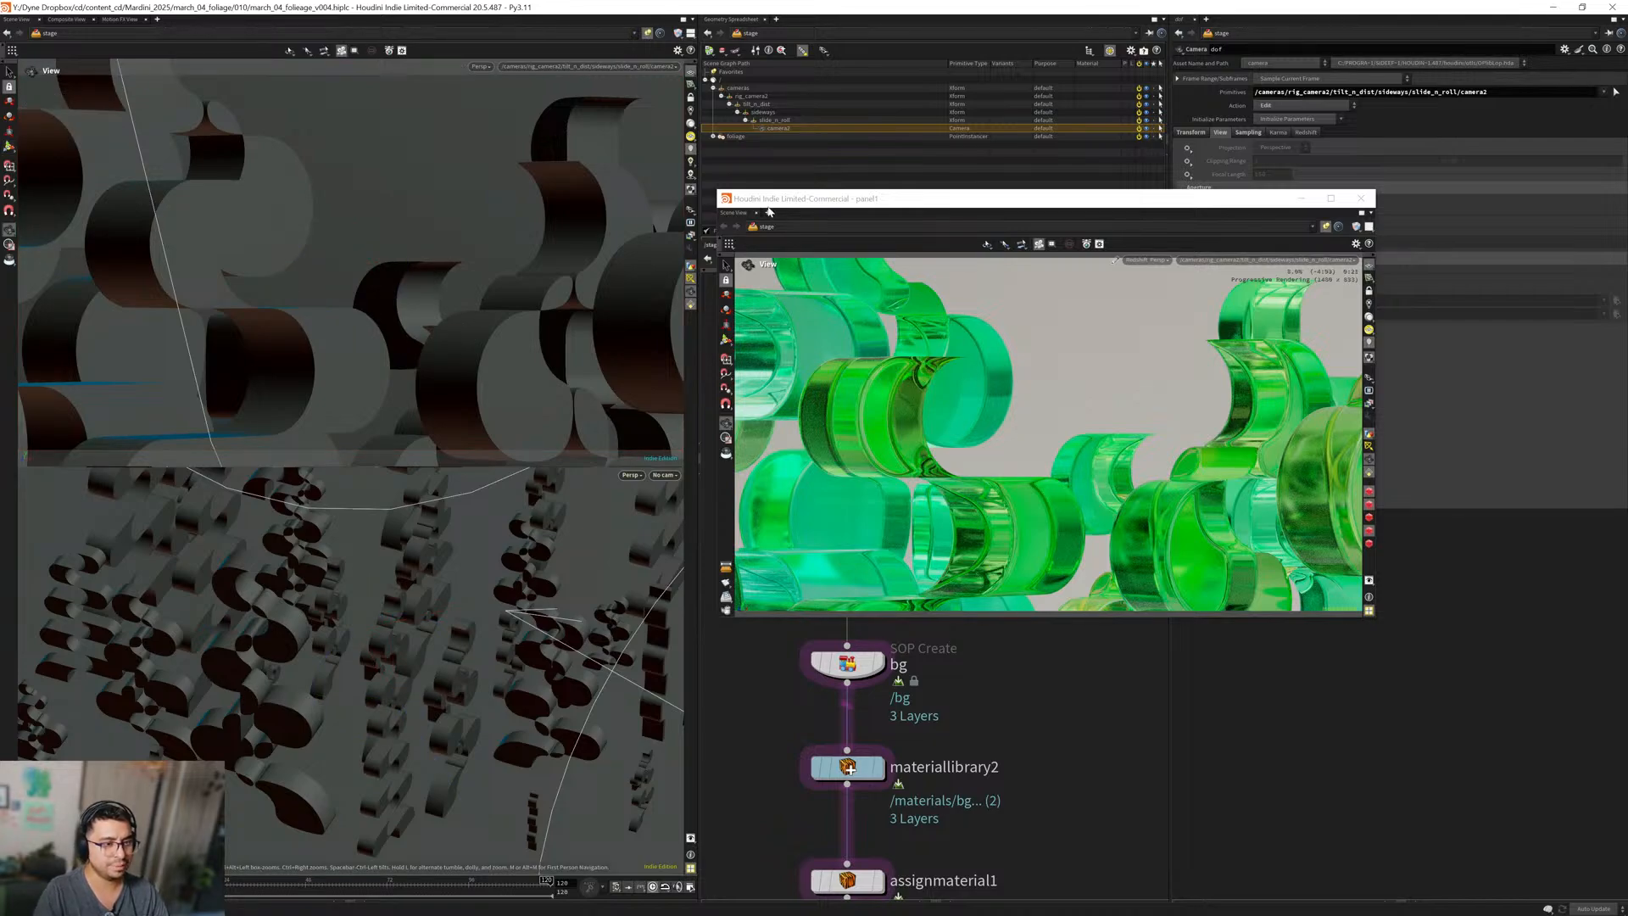
Move the floating render view over the upper camera view and enable Bokeh in the dof camera's Redshift optical settings.
{"action": "left_click_drag", "start_coordinate": [769, 211], "coordinate": [72, 45]}
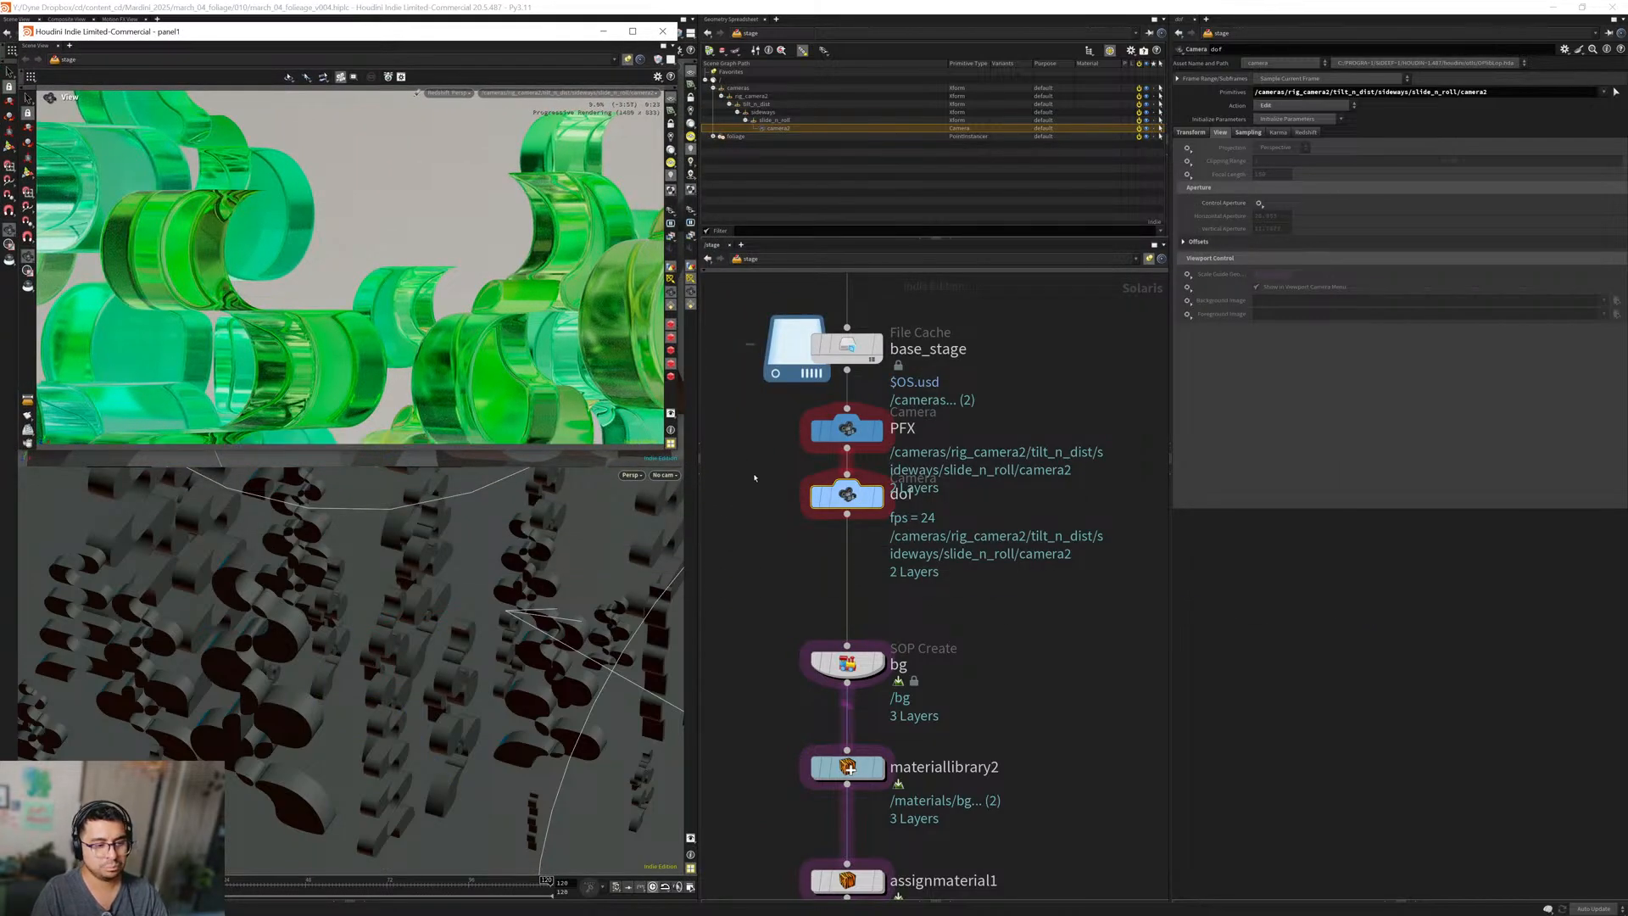
{"action": "left_click", "coordinate": [1304, 133]}
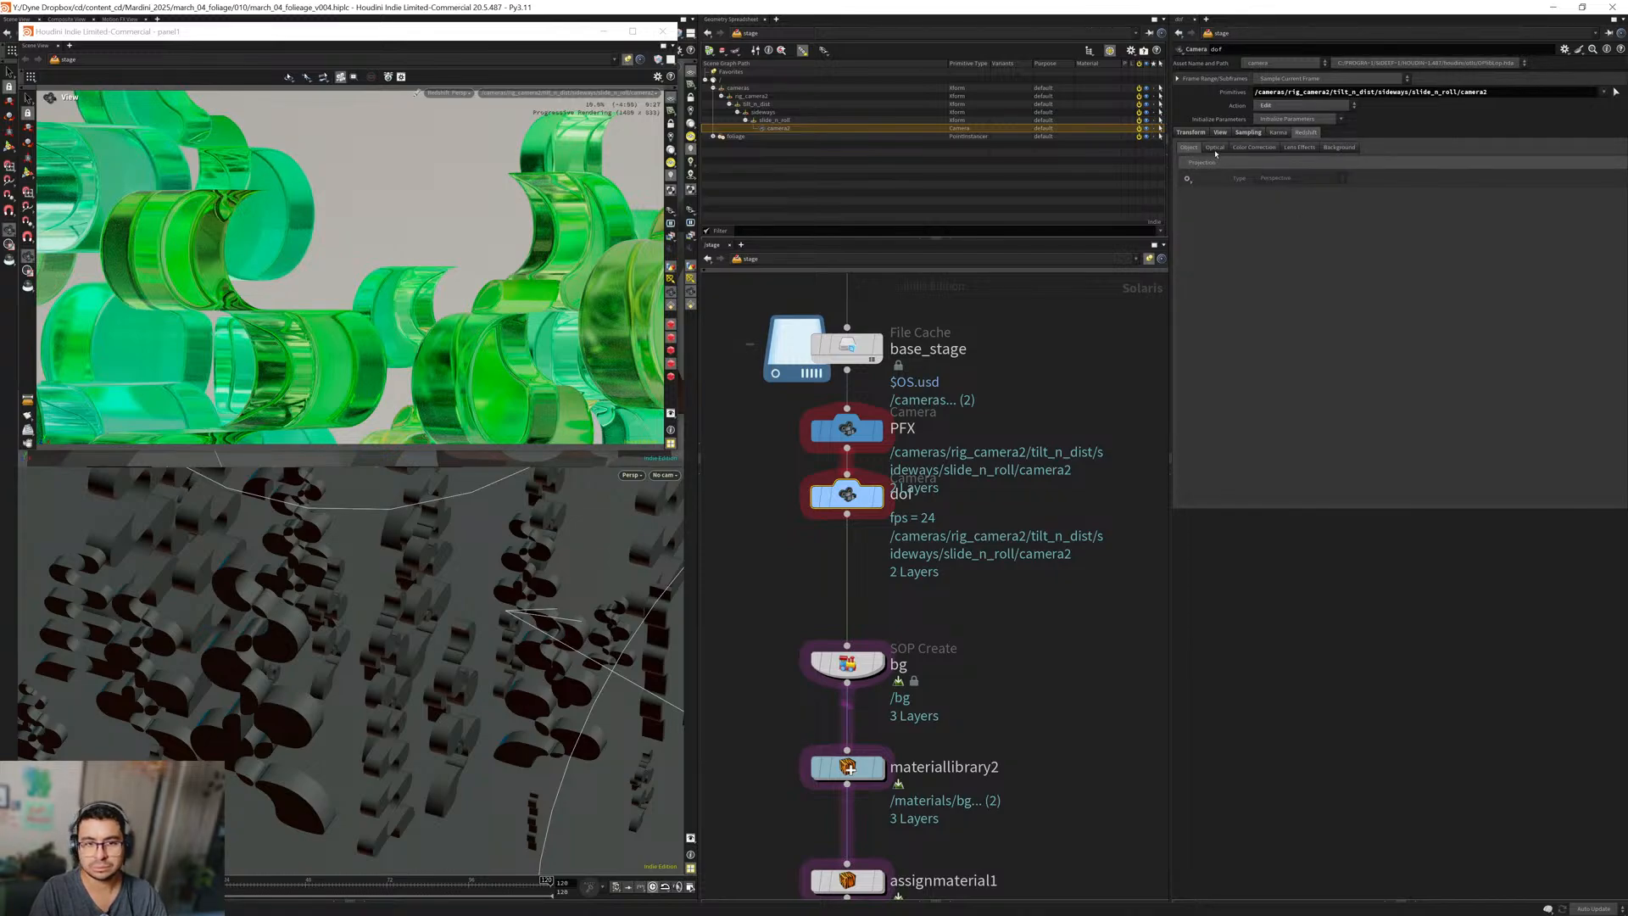
{"action": "left_click", "coordinate": [1214, 148]}
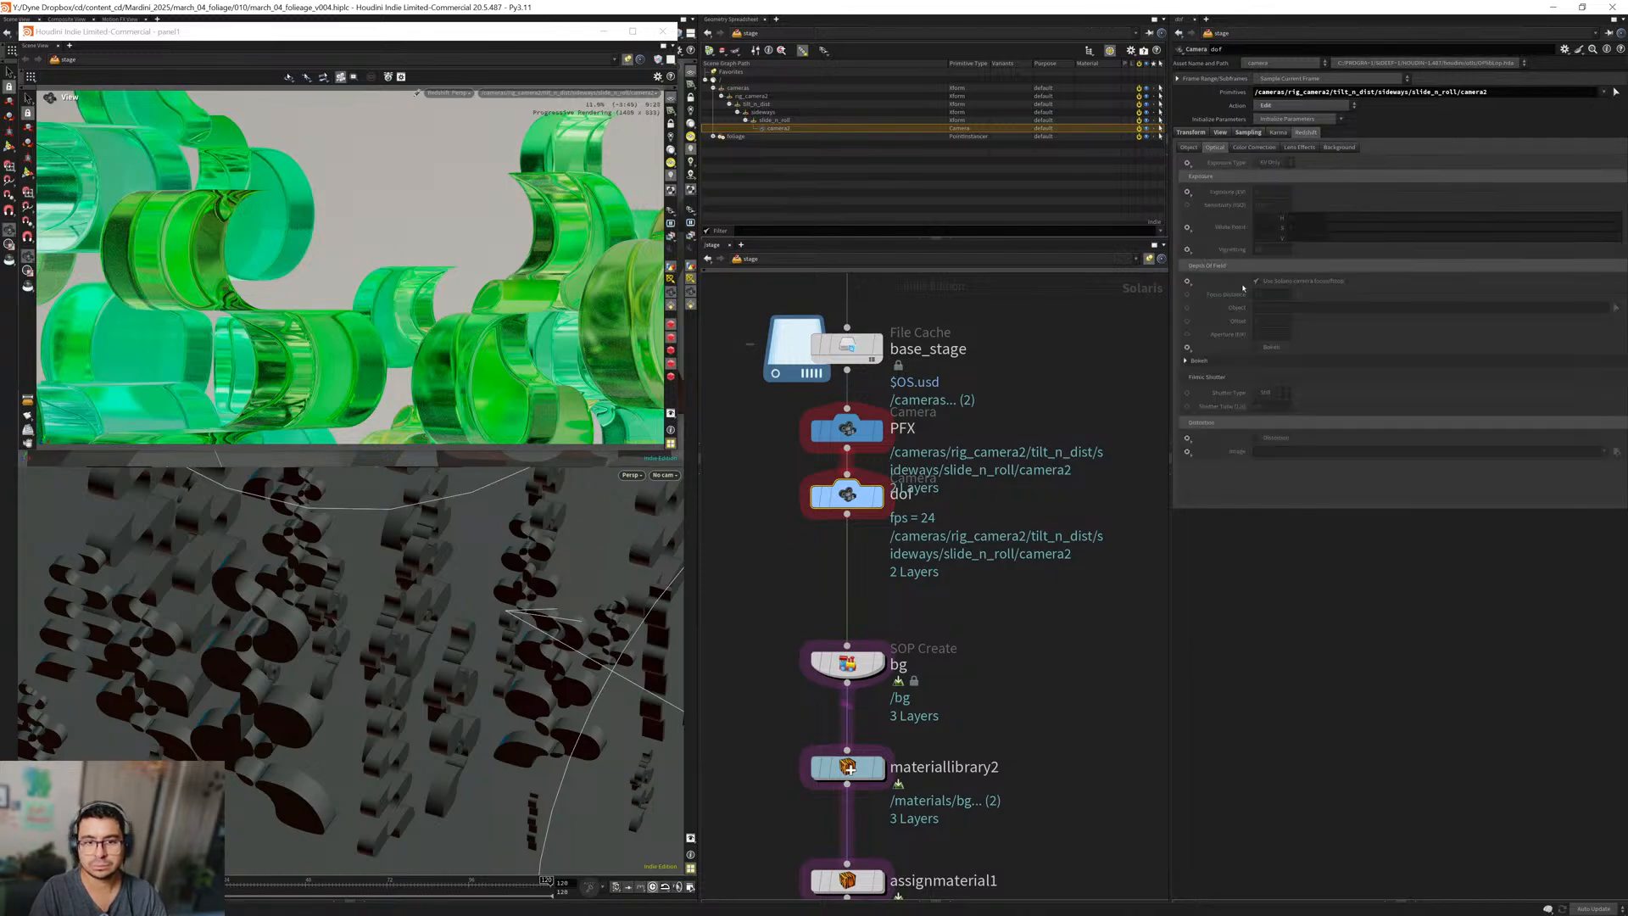
{"action": "left_click", "coordinate": [1256, 347]}
Enable the bokeh Diaphragm, Aspect and Spherical Aberration overrides, setting Aspect to 1.25 and Spherical Aberration to 10.
{"action": "left_click", "coordinate": [1192, 361]}
{"action": "left_click", "coordinate": [1186, 376]}
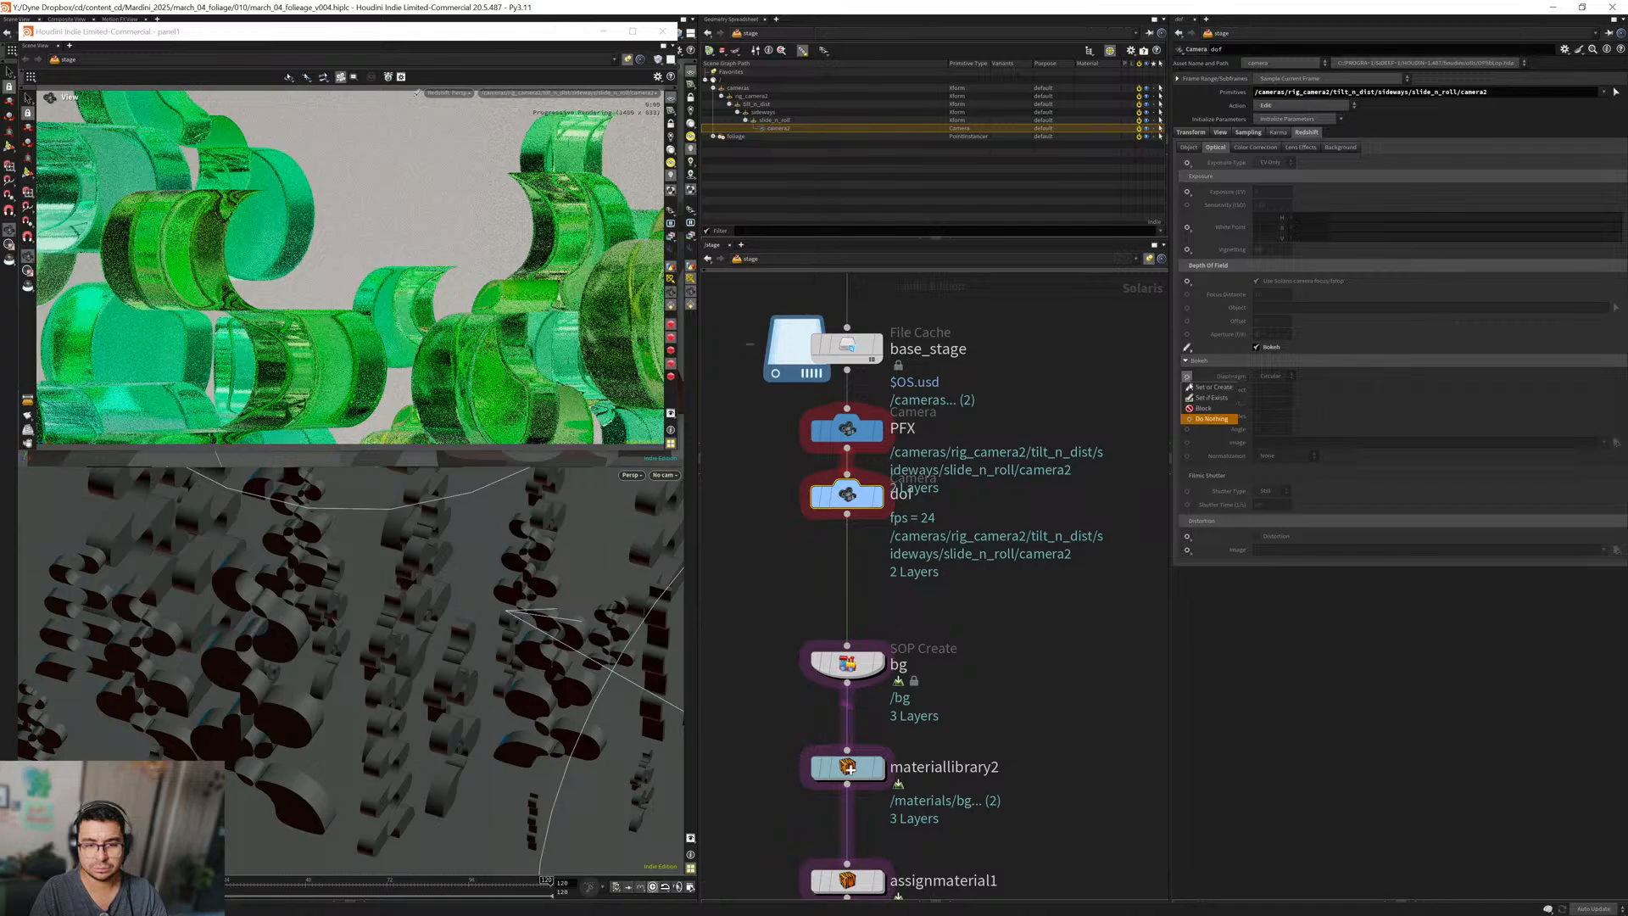
{"action": "left_click", "coordinate": [1212, 387]}
{"action": "left_click", "coordinate": [1187, 389]}
{"action": "left_click", "coordinate": [1203, 401]}
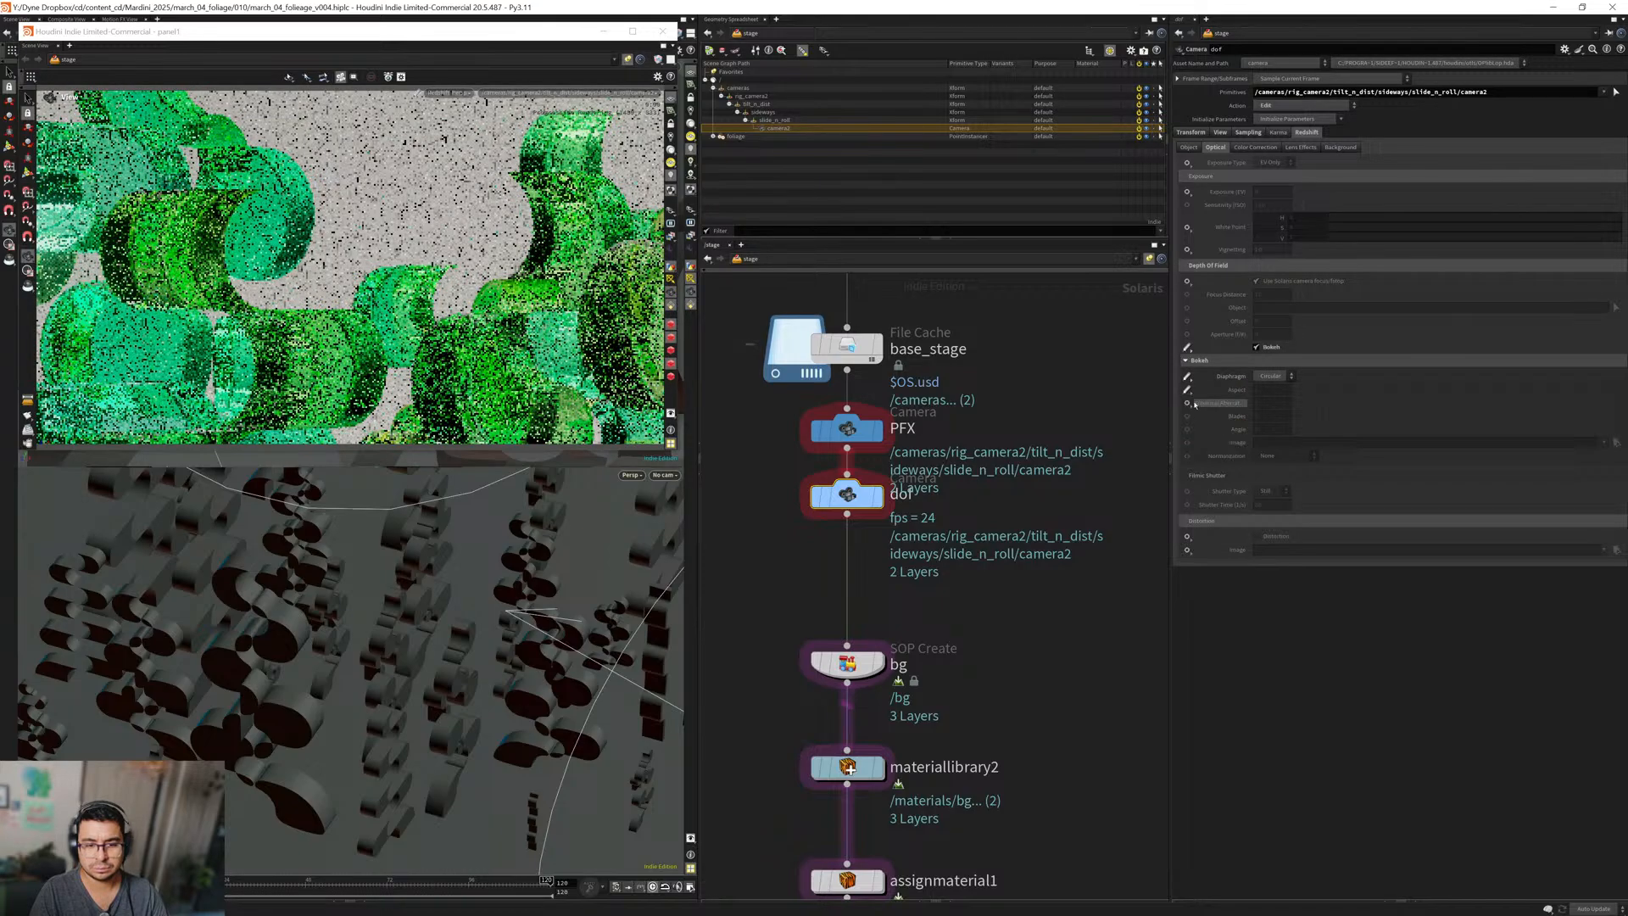
{"action": "left_click", "coordinate": [1187, 403]}
{"action": "left_click", "coordinate": [1212, 415]}
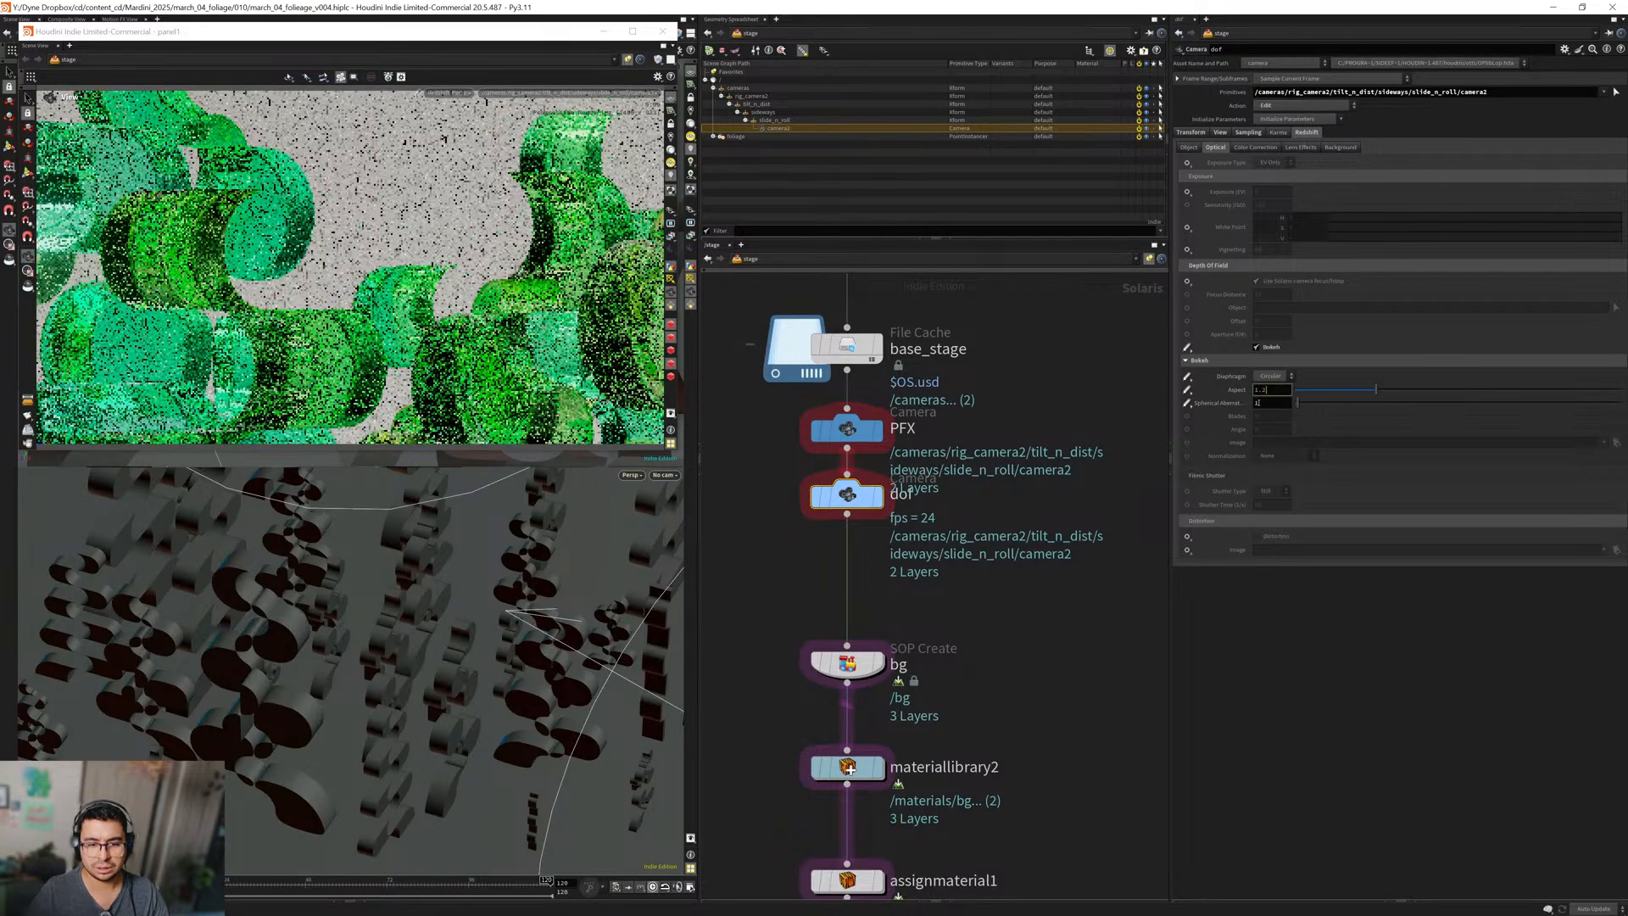
{"action": "type", "text": "5"}
{"action": "left_click", "coordinate": [1258, 403]}
{"action": "type", "text": "0"}
{"action": "key", "text": "Return"}
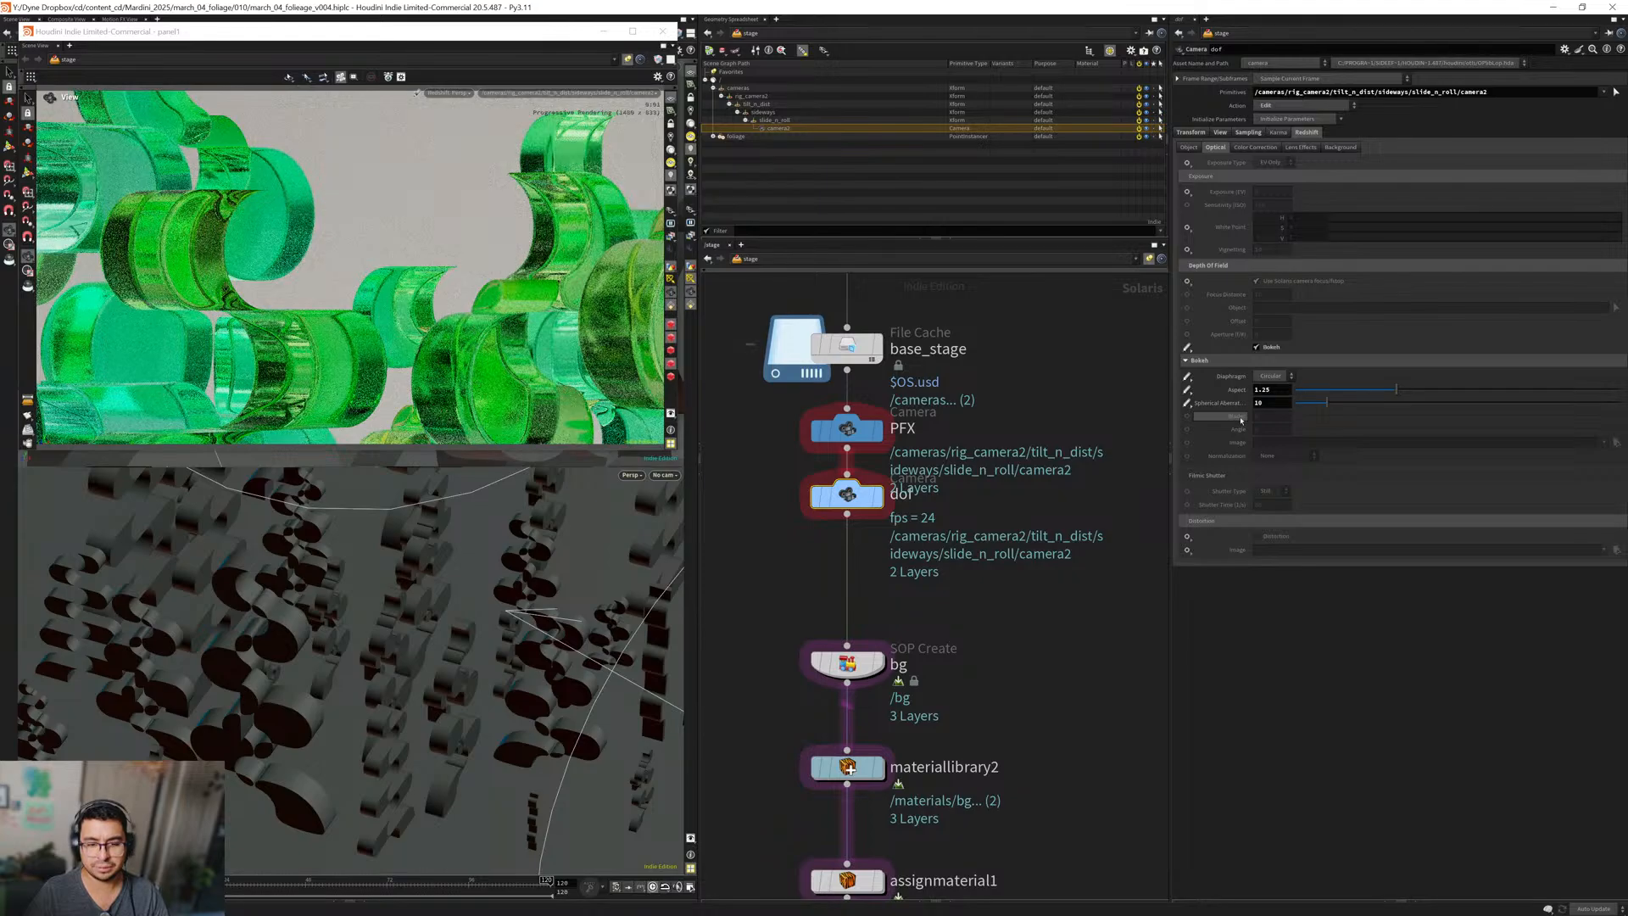
Change the bokeh diaphragm to Bladed and set the number of blades to 7.
{"action": "left_click", "coordinate": [1271, 376]}
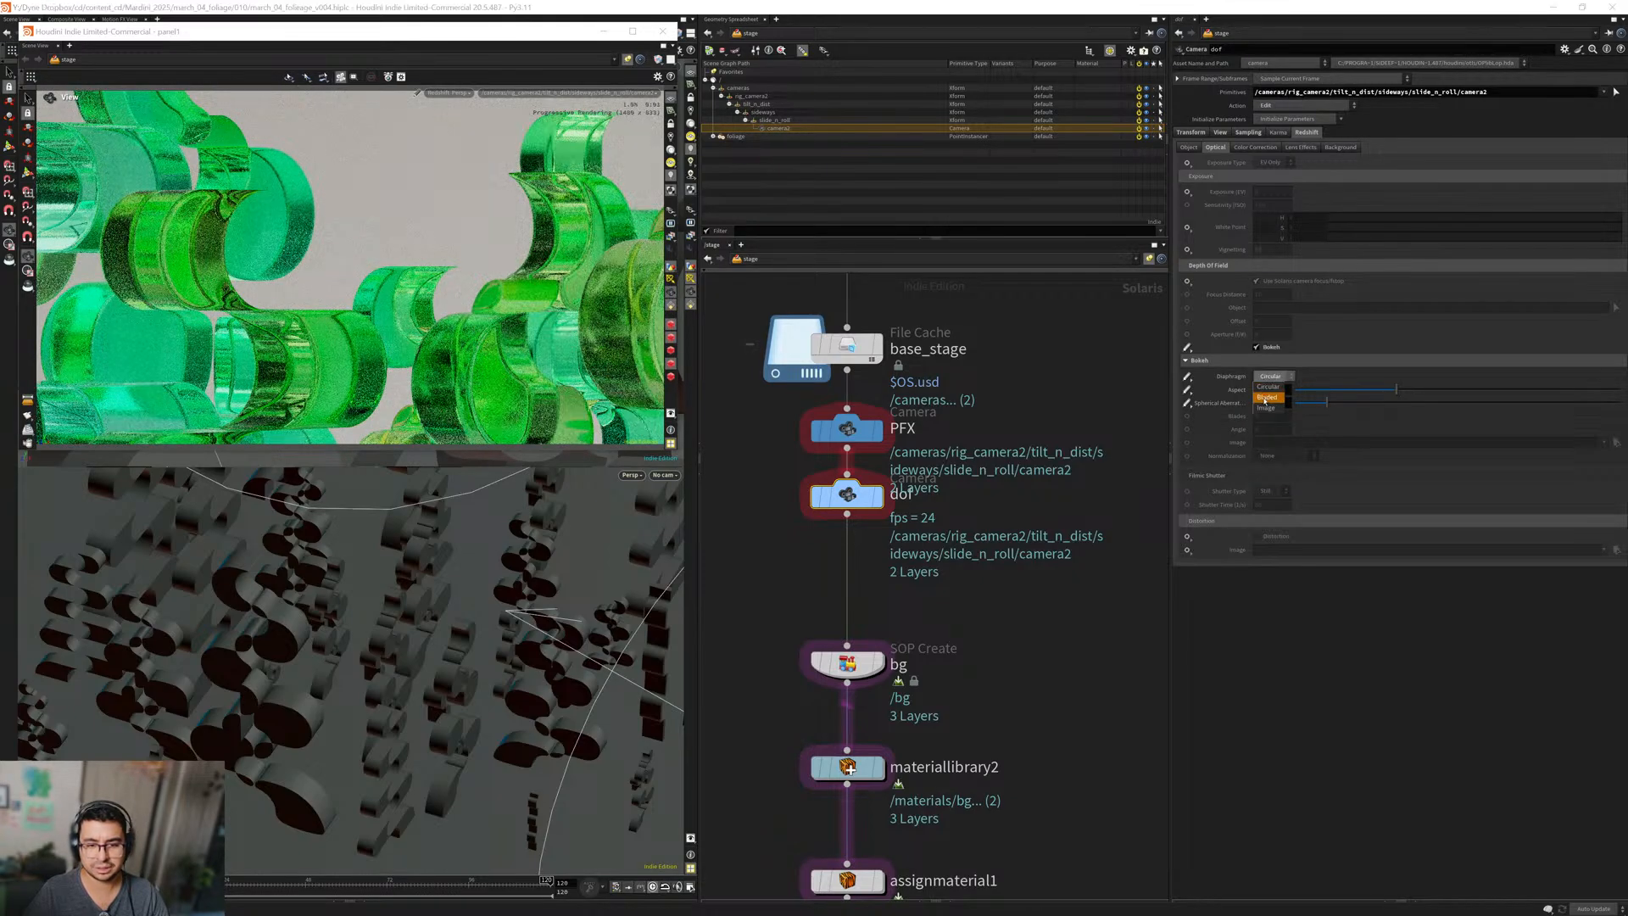
{"action": "left_click", "coordinate": [1271, 395]}
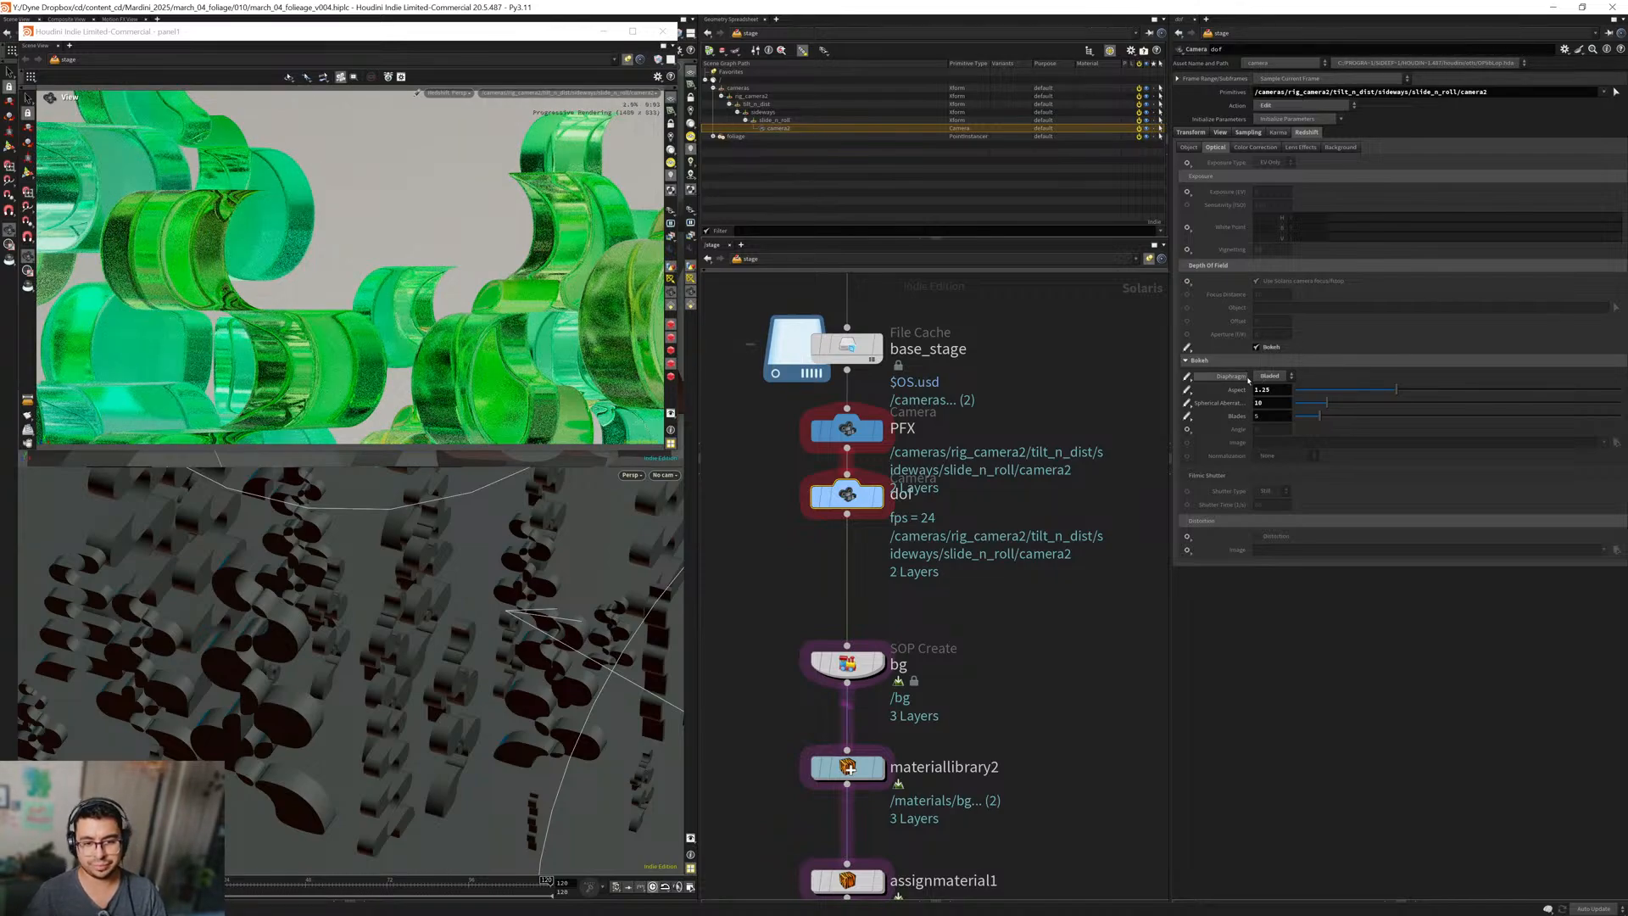
{"action": "left_click", "coordinate": [1269, 376]}
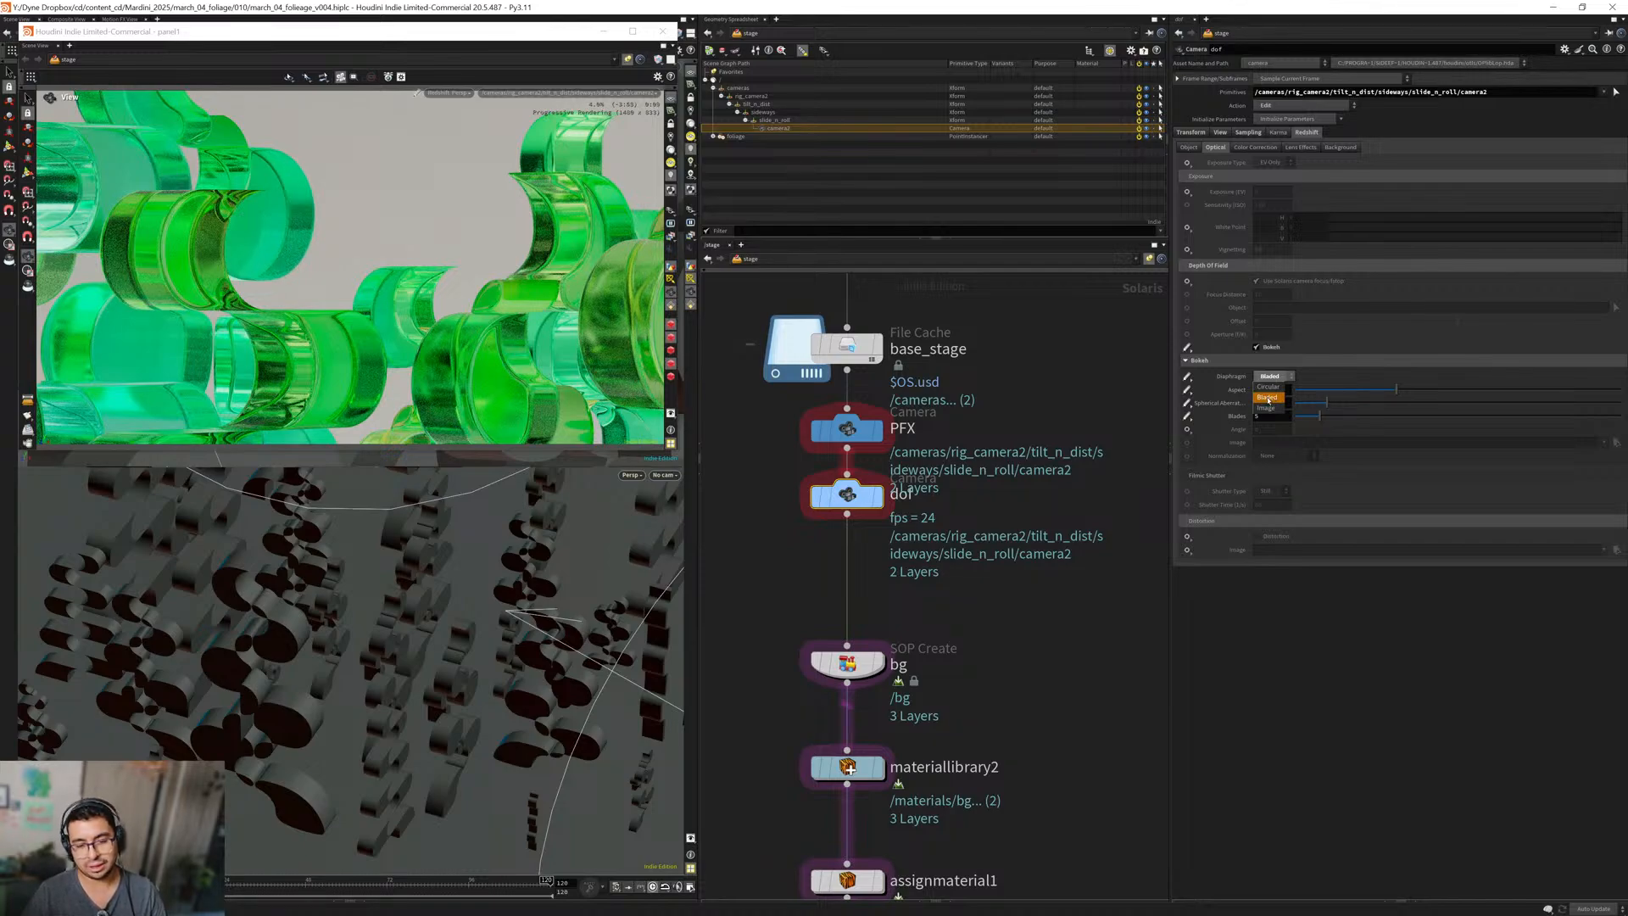
{"action": "left_click", "coordinate": [1267, 397]}
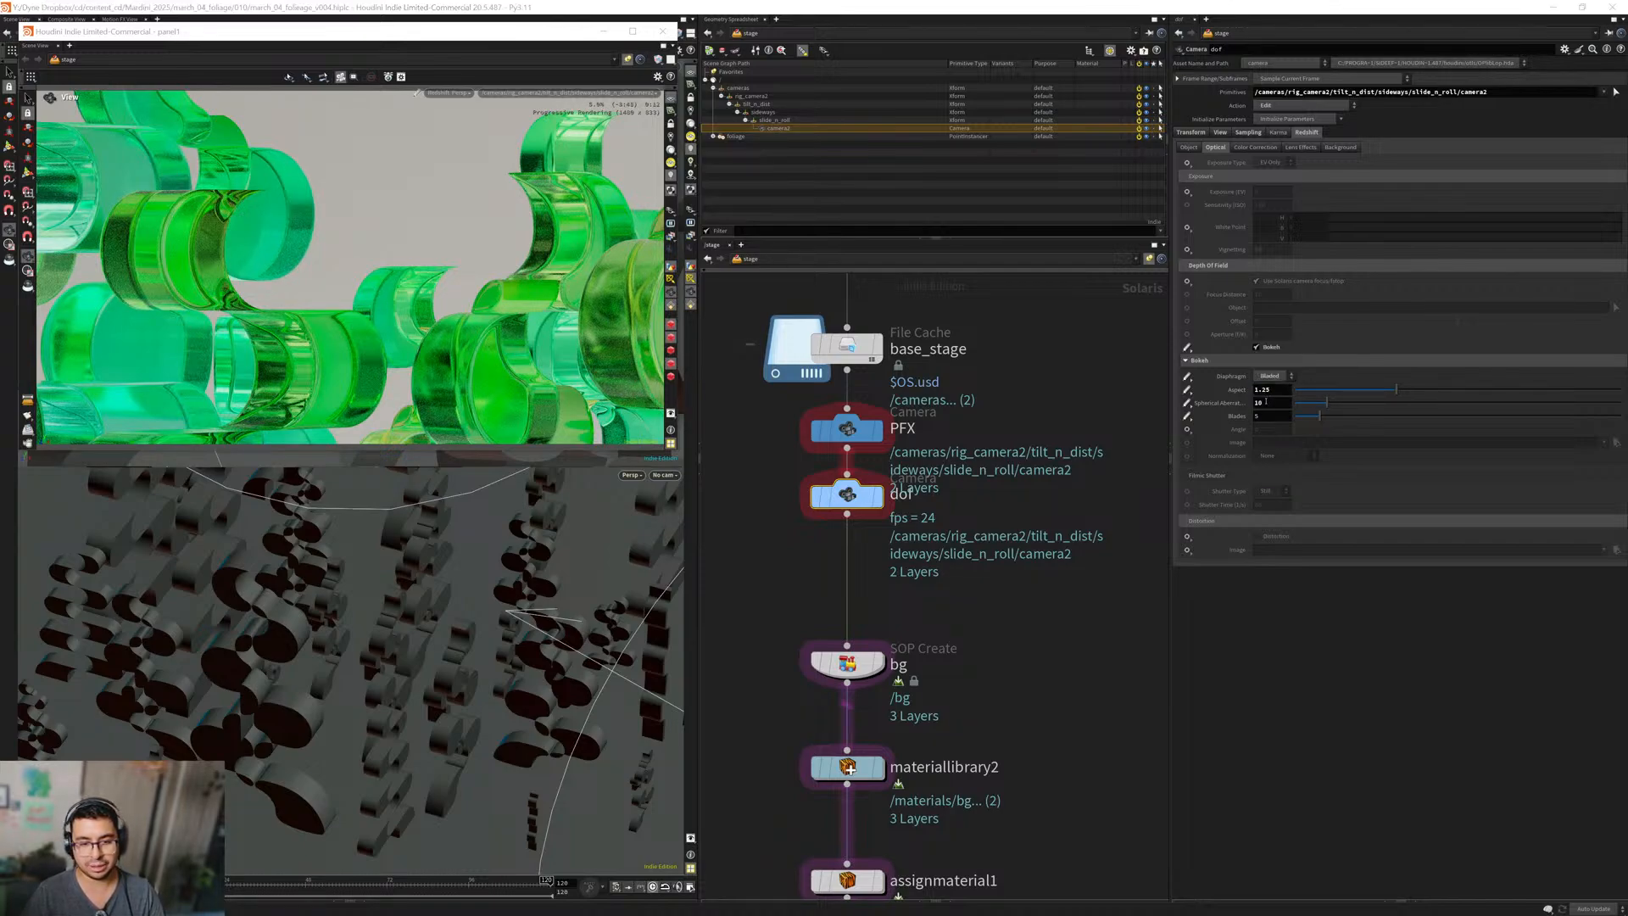
{"action": "left_click", "coordinate": [1270, 375]}
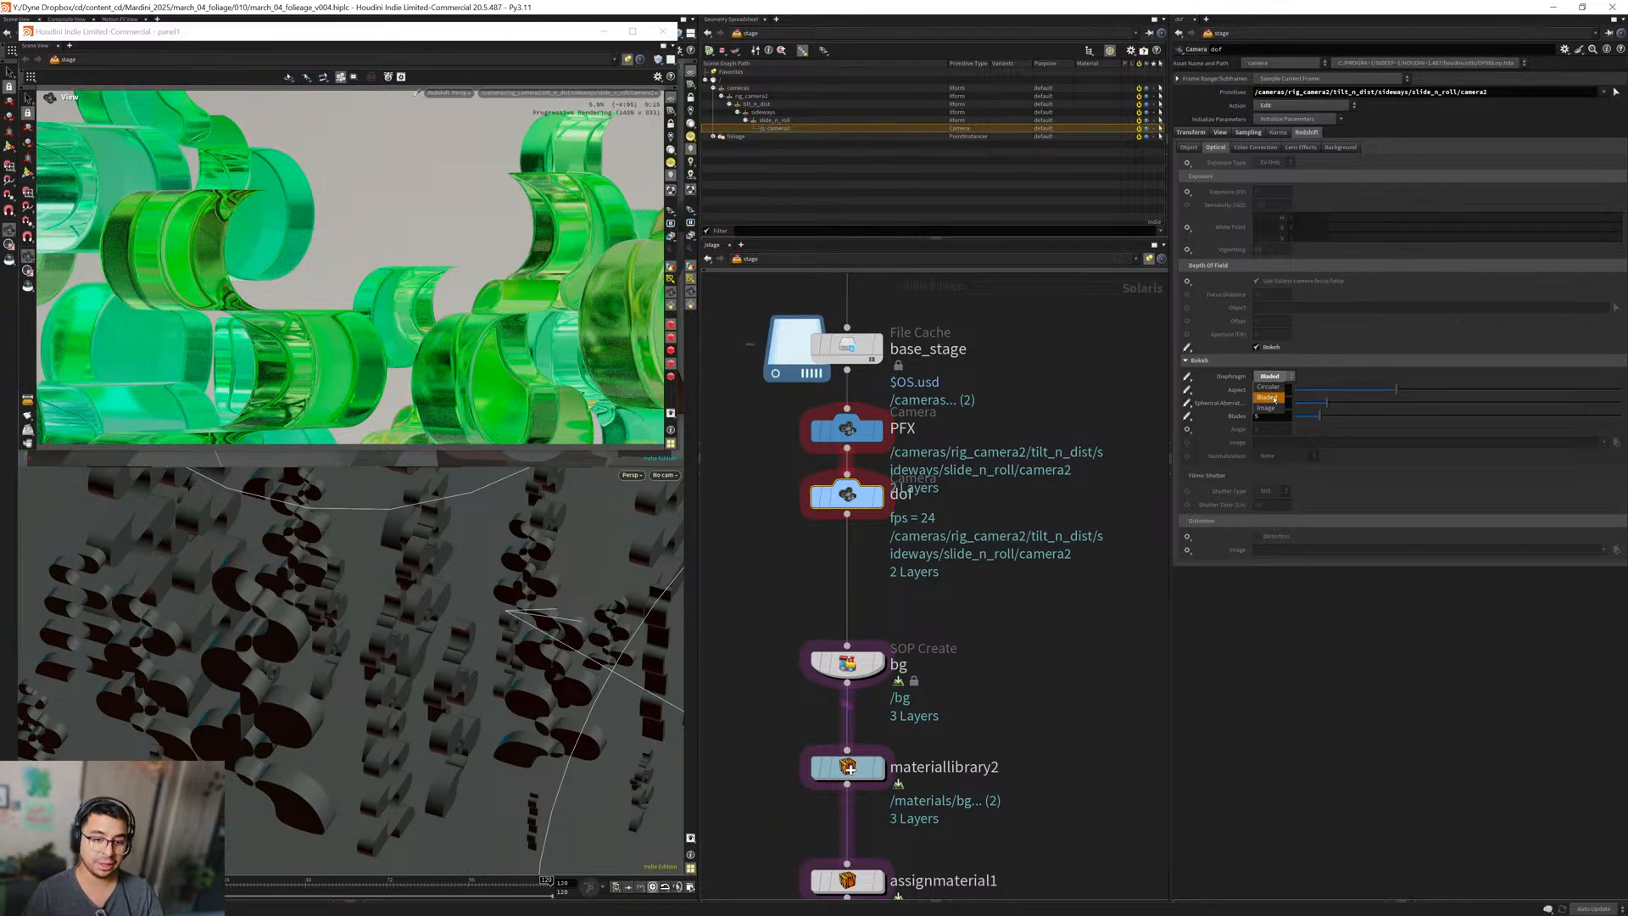
{"action": "left_click", "coordinate": [1269, 399]}
{"action": "left_click_drag", "start_coordinate": [1266, 416], "coordinate": [1249, 431]}
{"action": "type", "text": "7"}
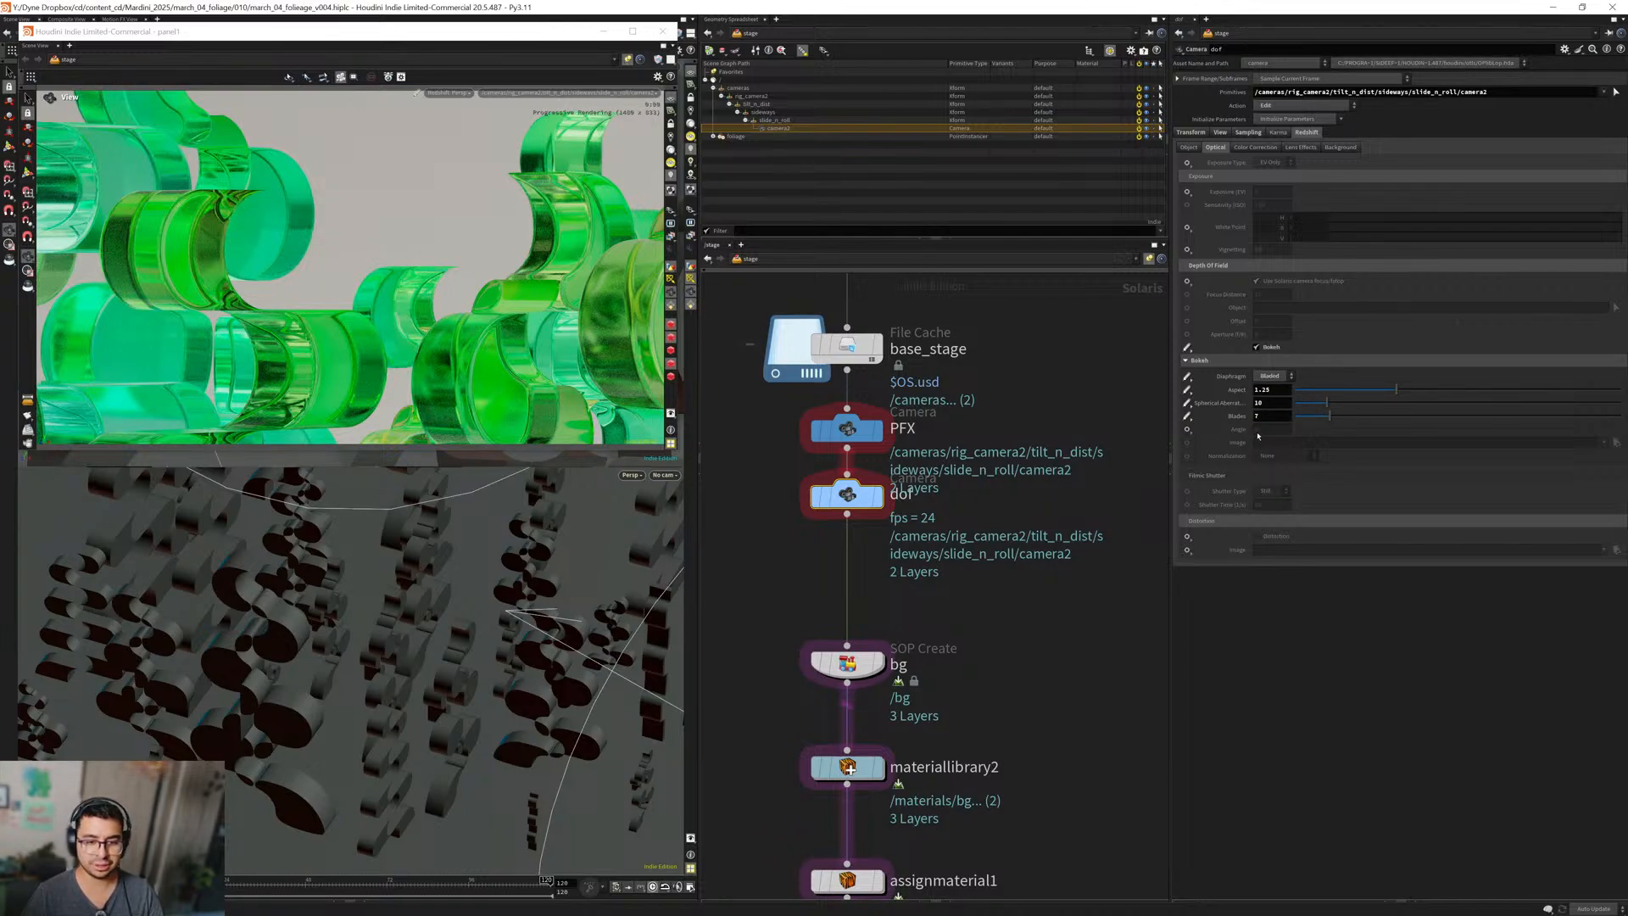
{"action": "key", "text": "Return"}
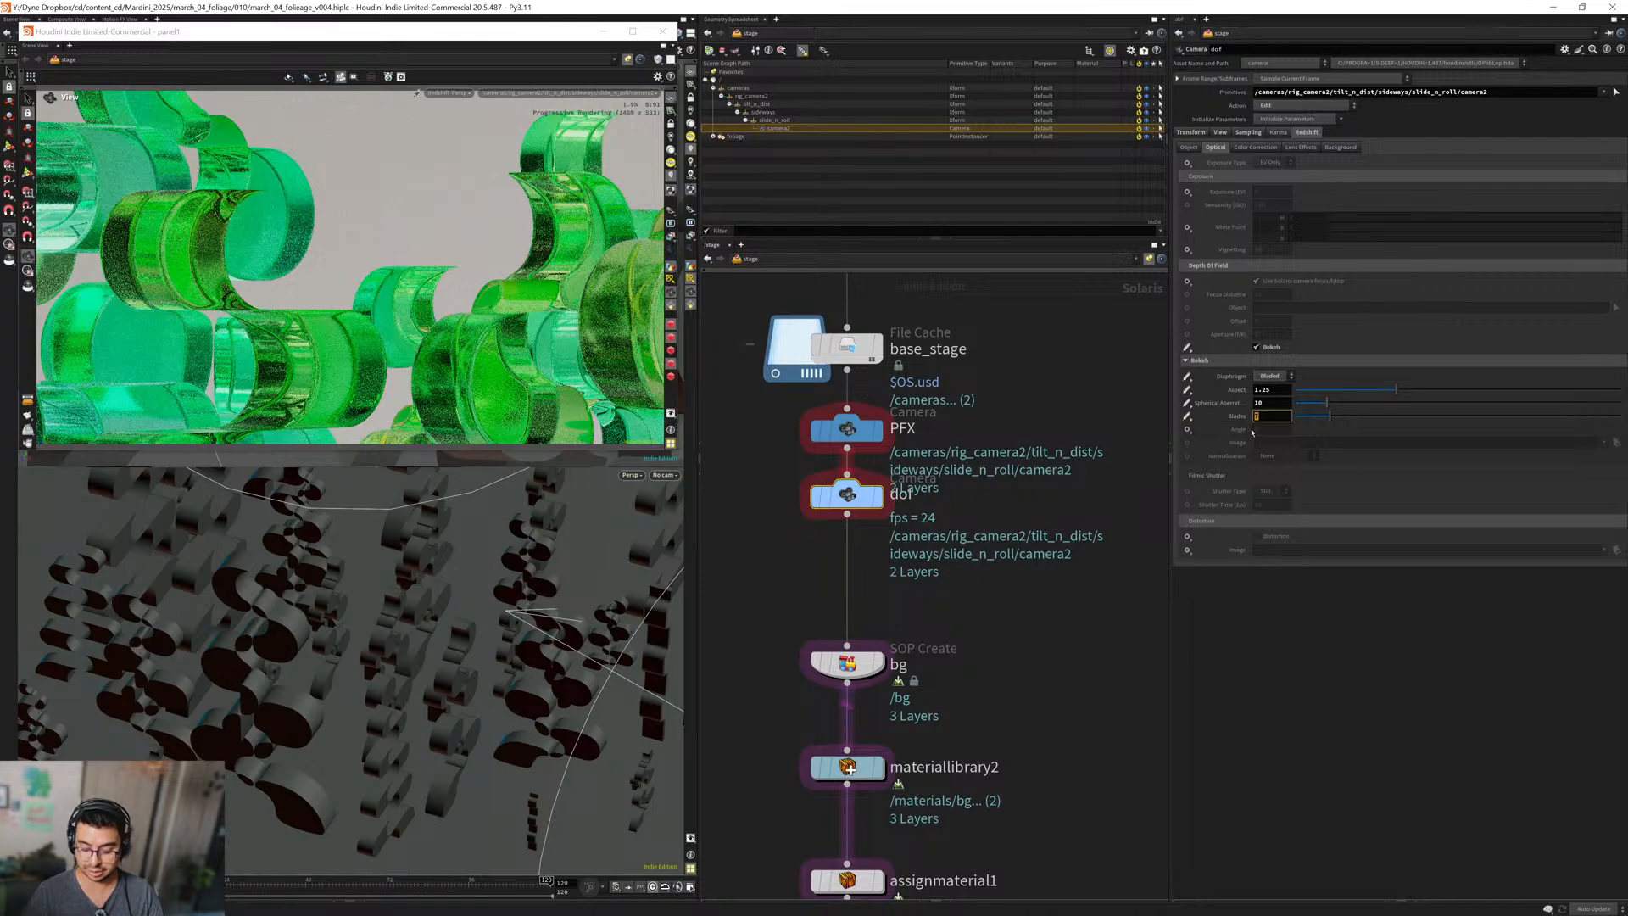
{"action": "key", "text": "Return"}
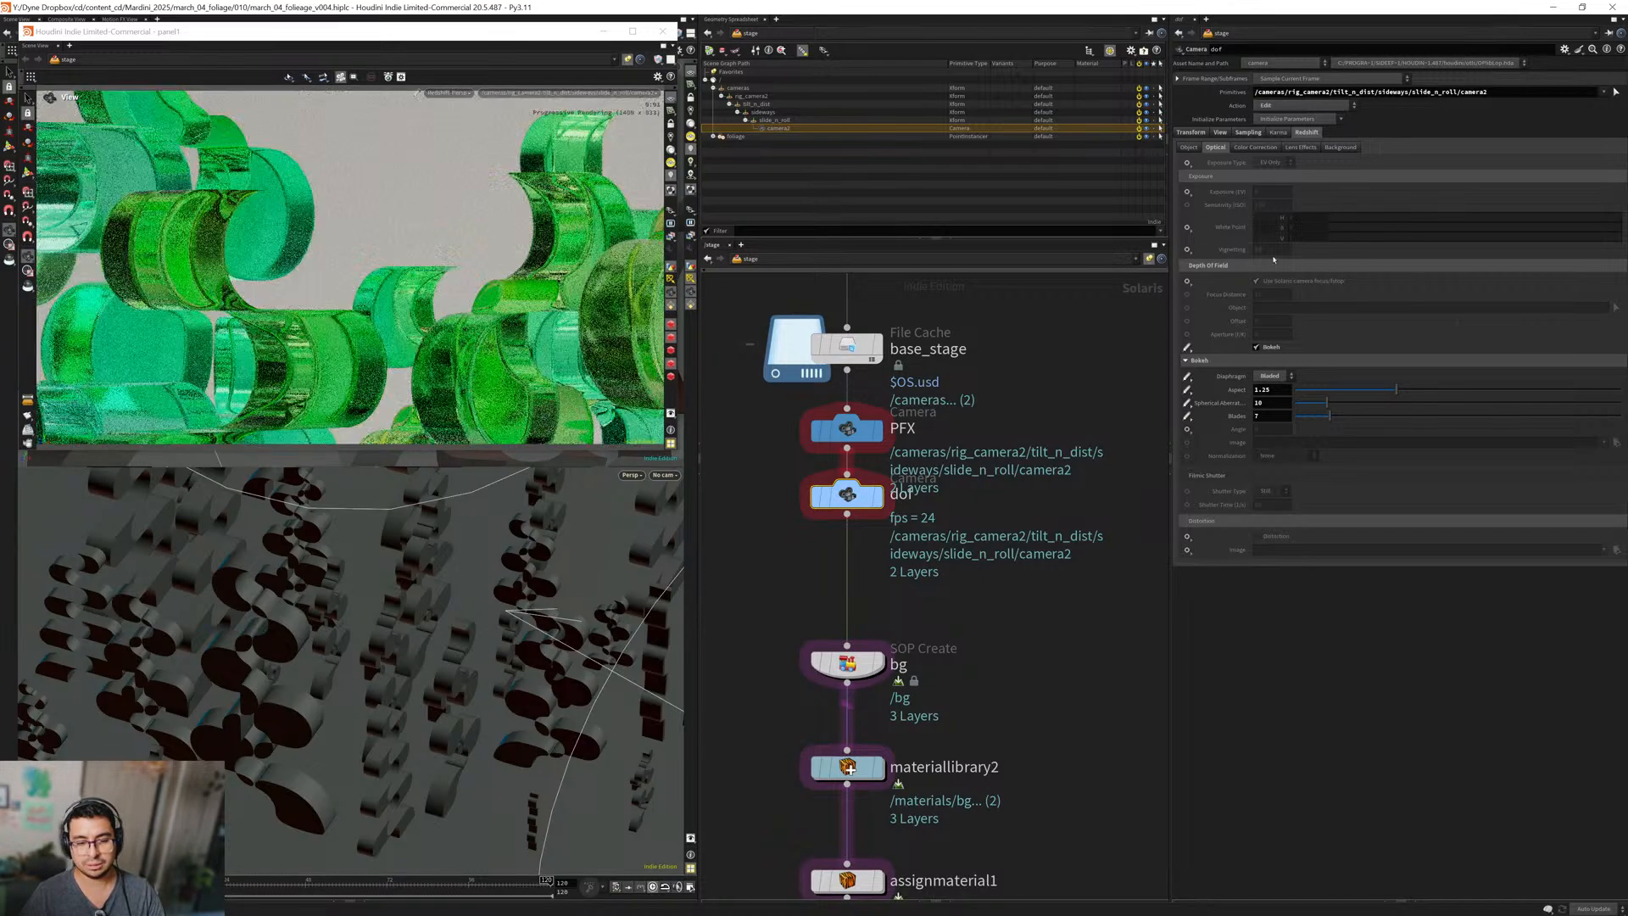
Enable the bokeh Angle override and set the angle to about 0.775.
{"action": "left_click", "coordinate": [1188, 430]}
{"action": "left_click", "coordinate": [1208, 439]}
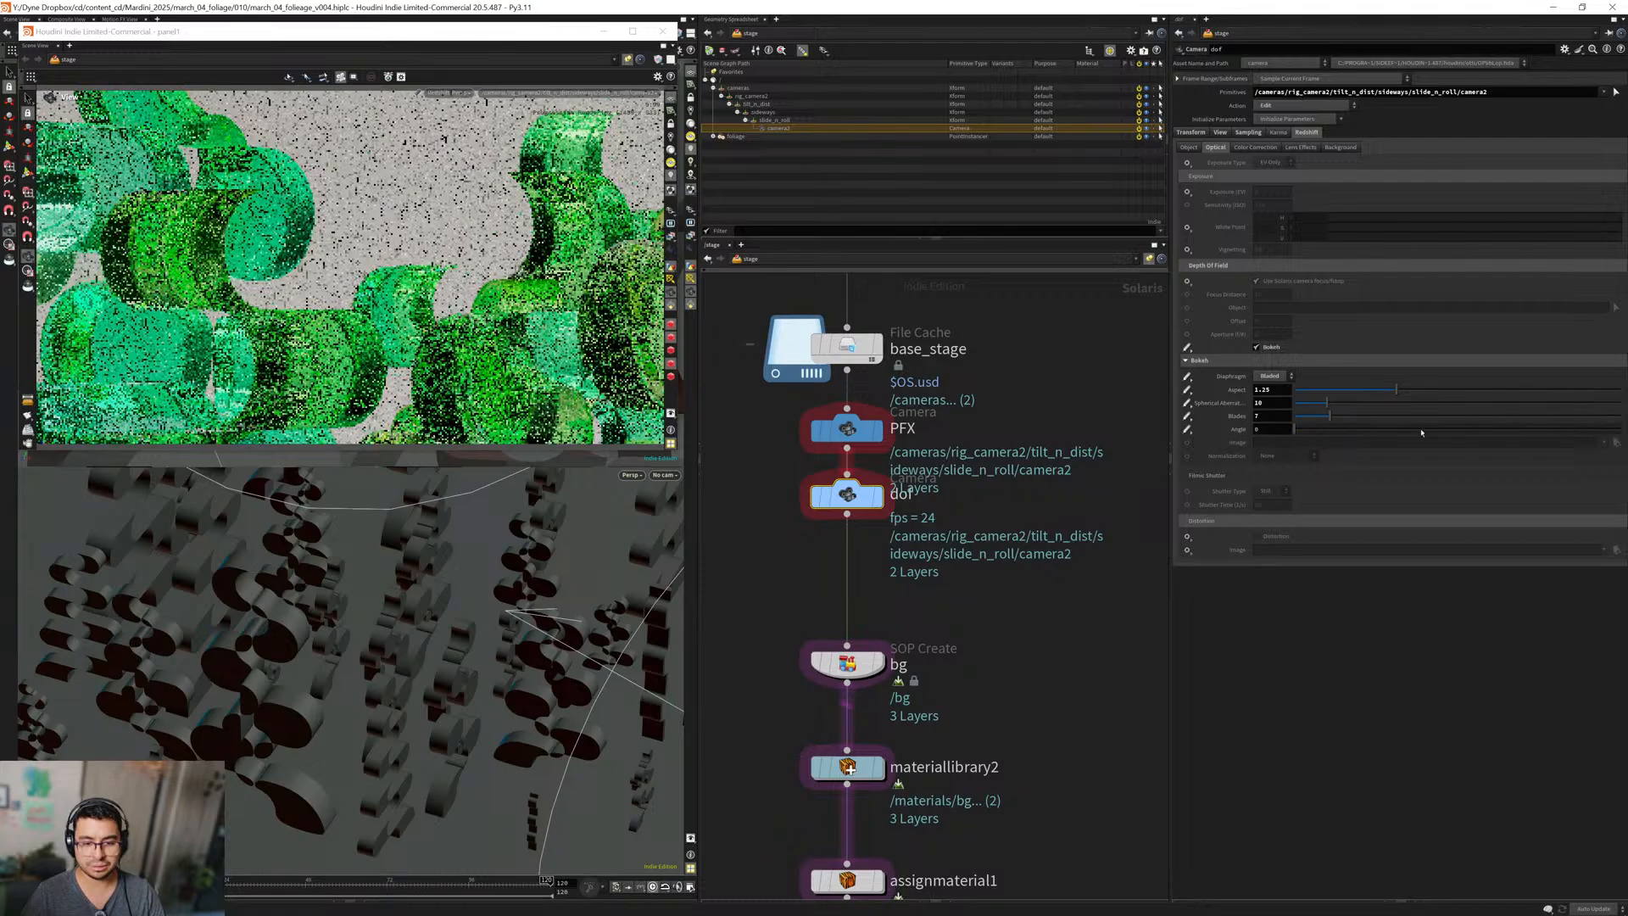
{"action": "left_click_drag", "start_coordinate": [1422, 431], "coordinate": [1547, 434]}
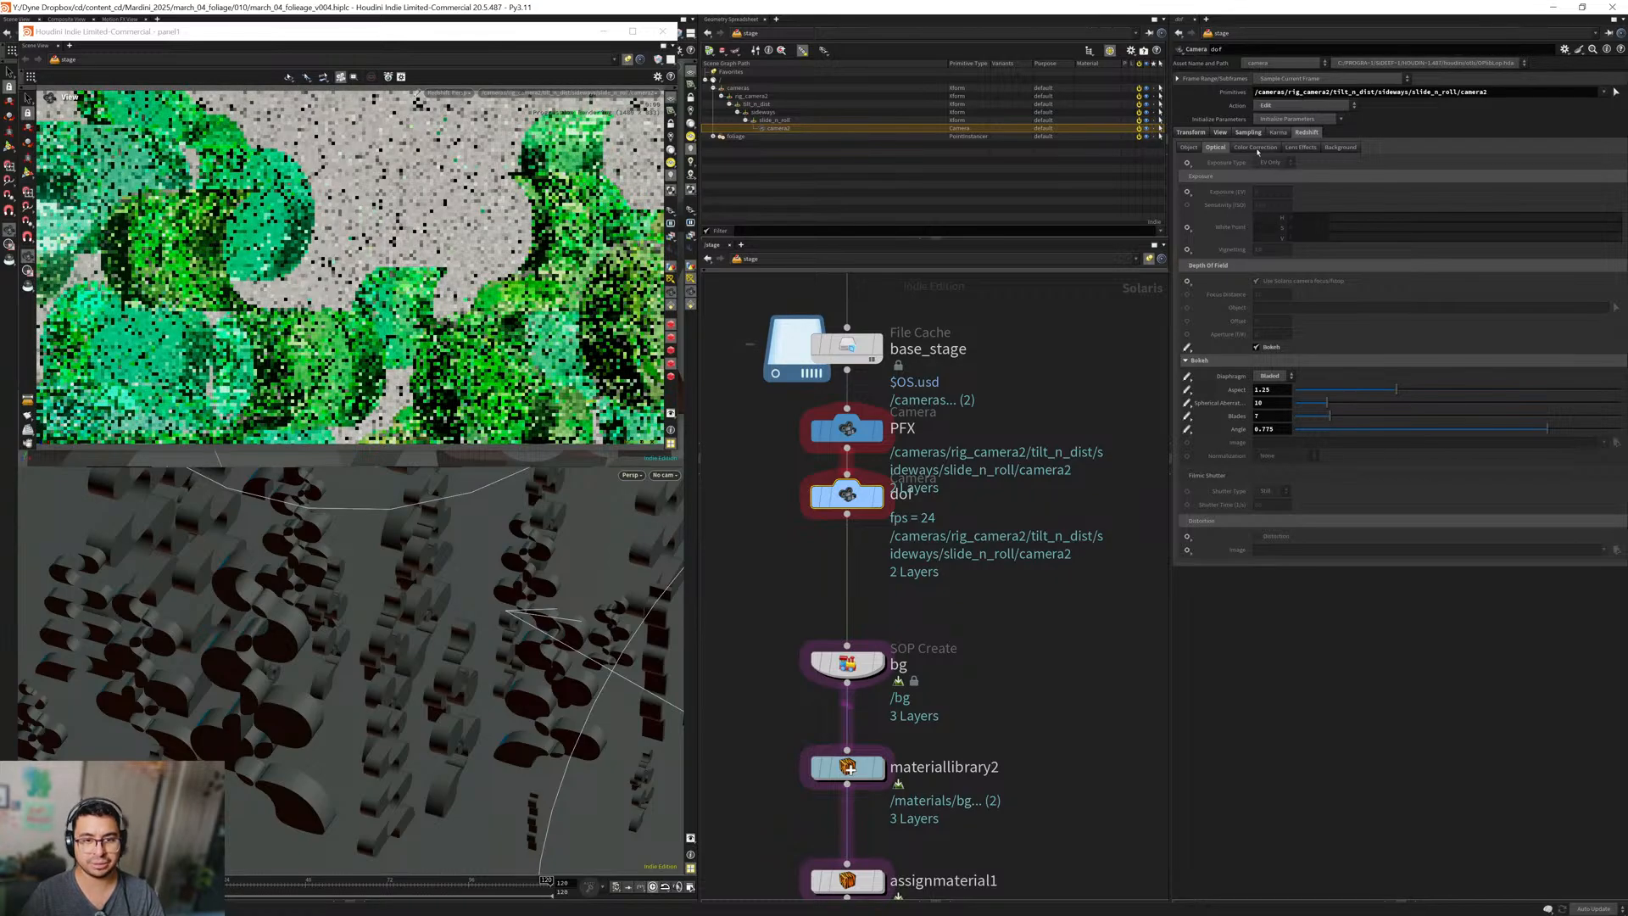
Enable the F-Stop override in the dof camera's sampling settings and set it to 1.
{"action": "left_click", "coordinate": [1247, 132]}
{"action": "left_click", "coordinate": [1188, 187]}
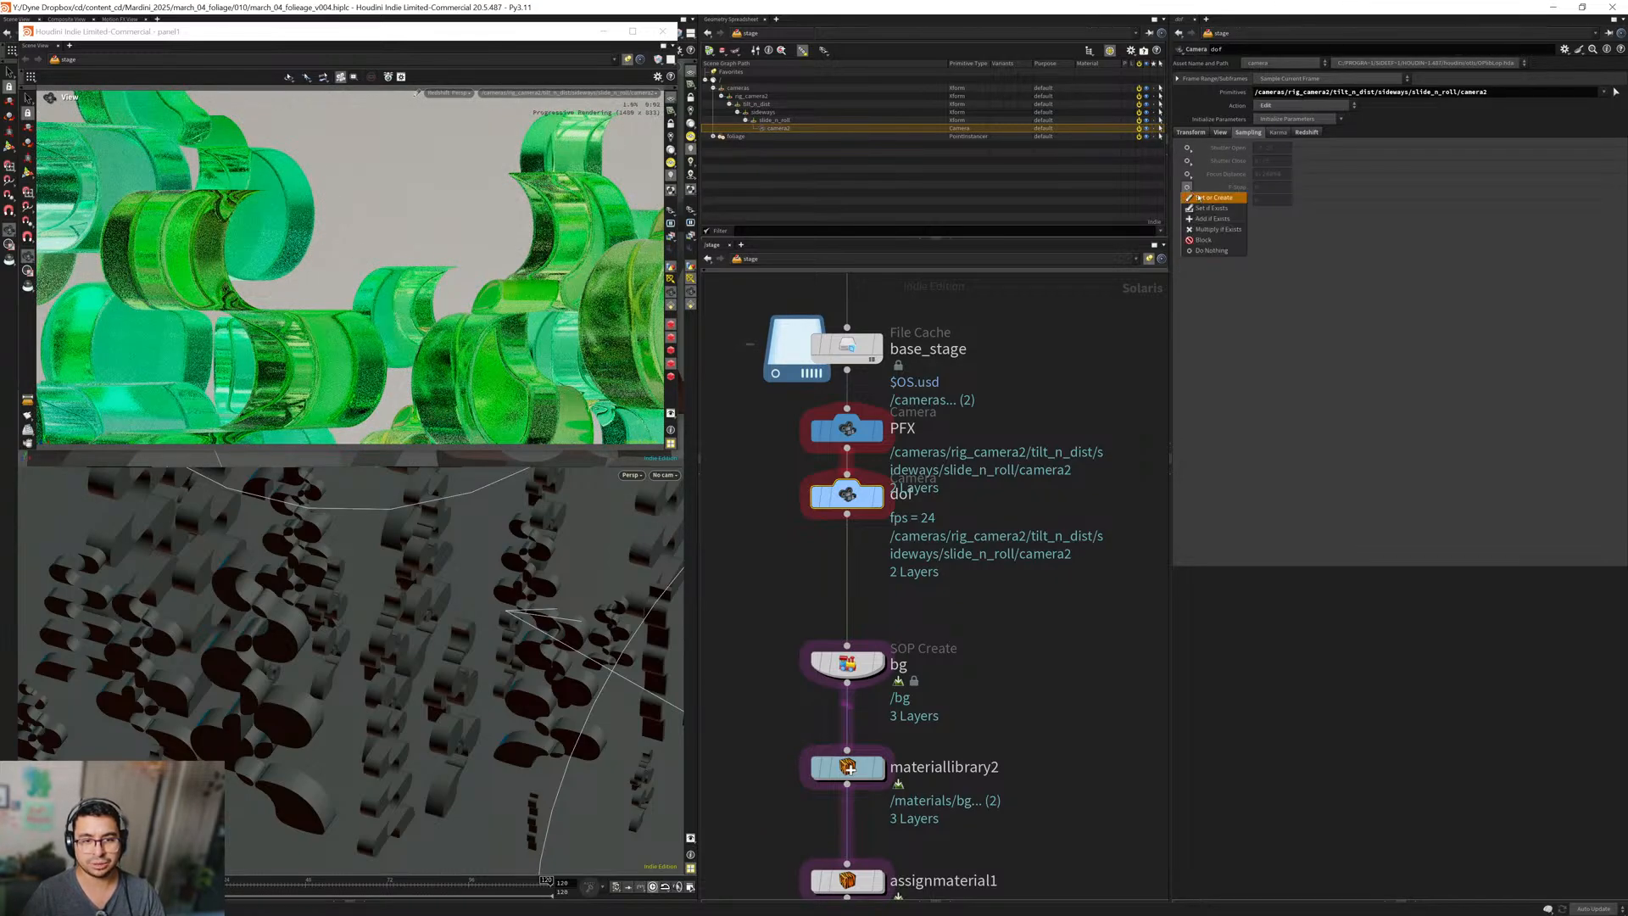
{"action": "left_click", "coordinate": [1198, 197]}
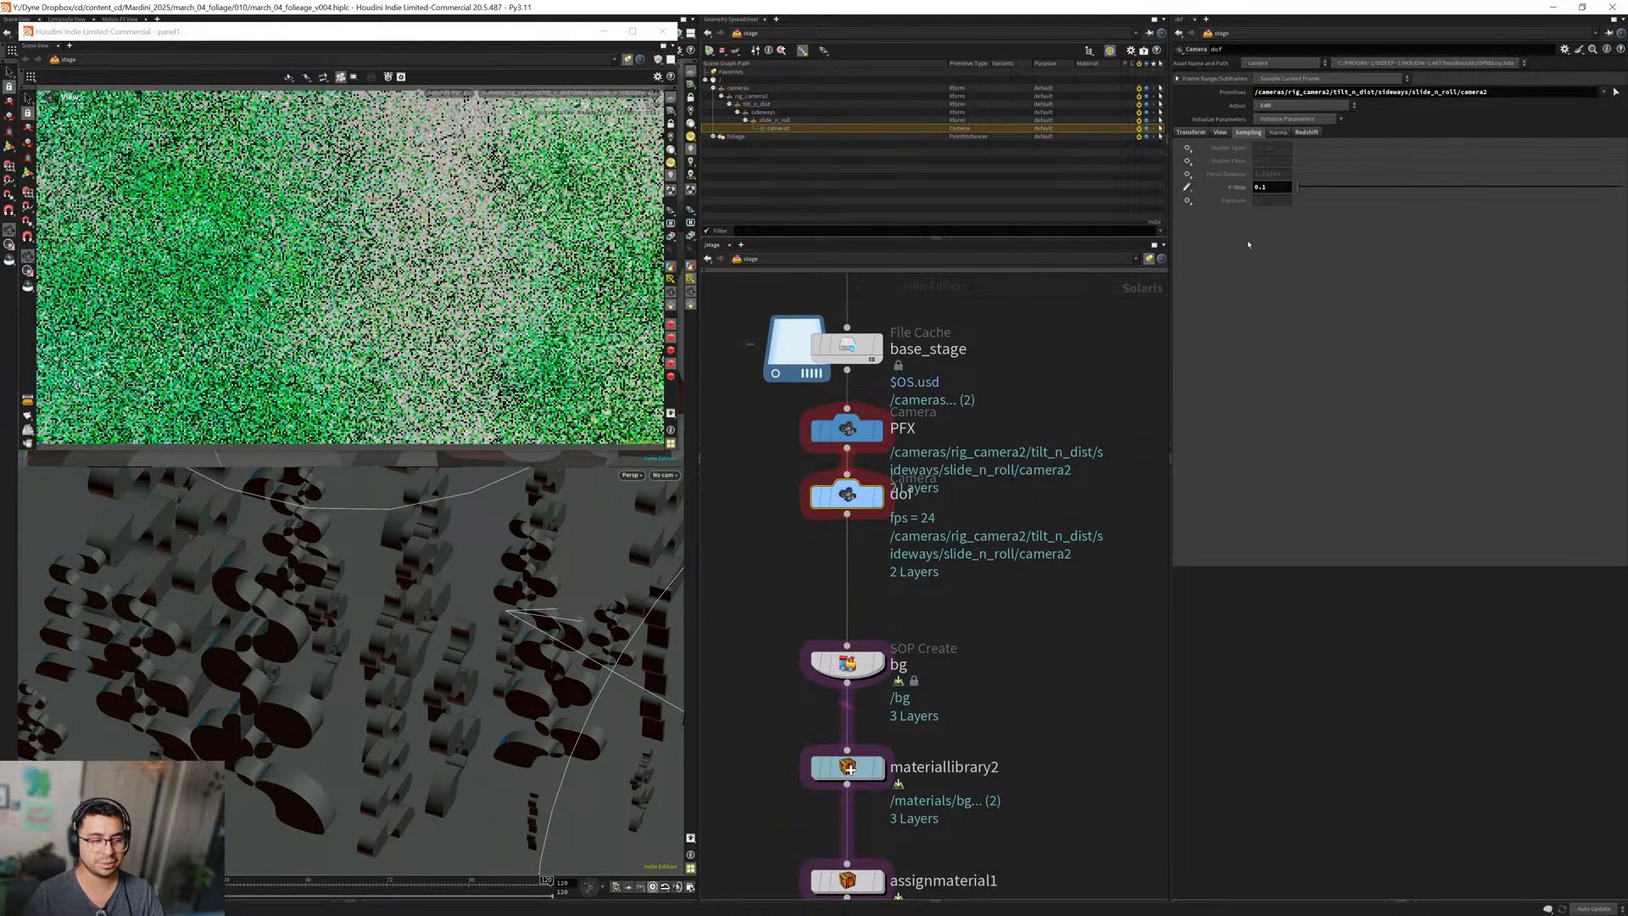
{"action": "double_click", "coordinate": [1263, 187]}
{"action": "type", "text": "1"}
{"action": "key", "text": "Return"}
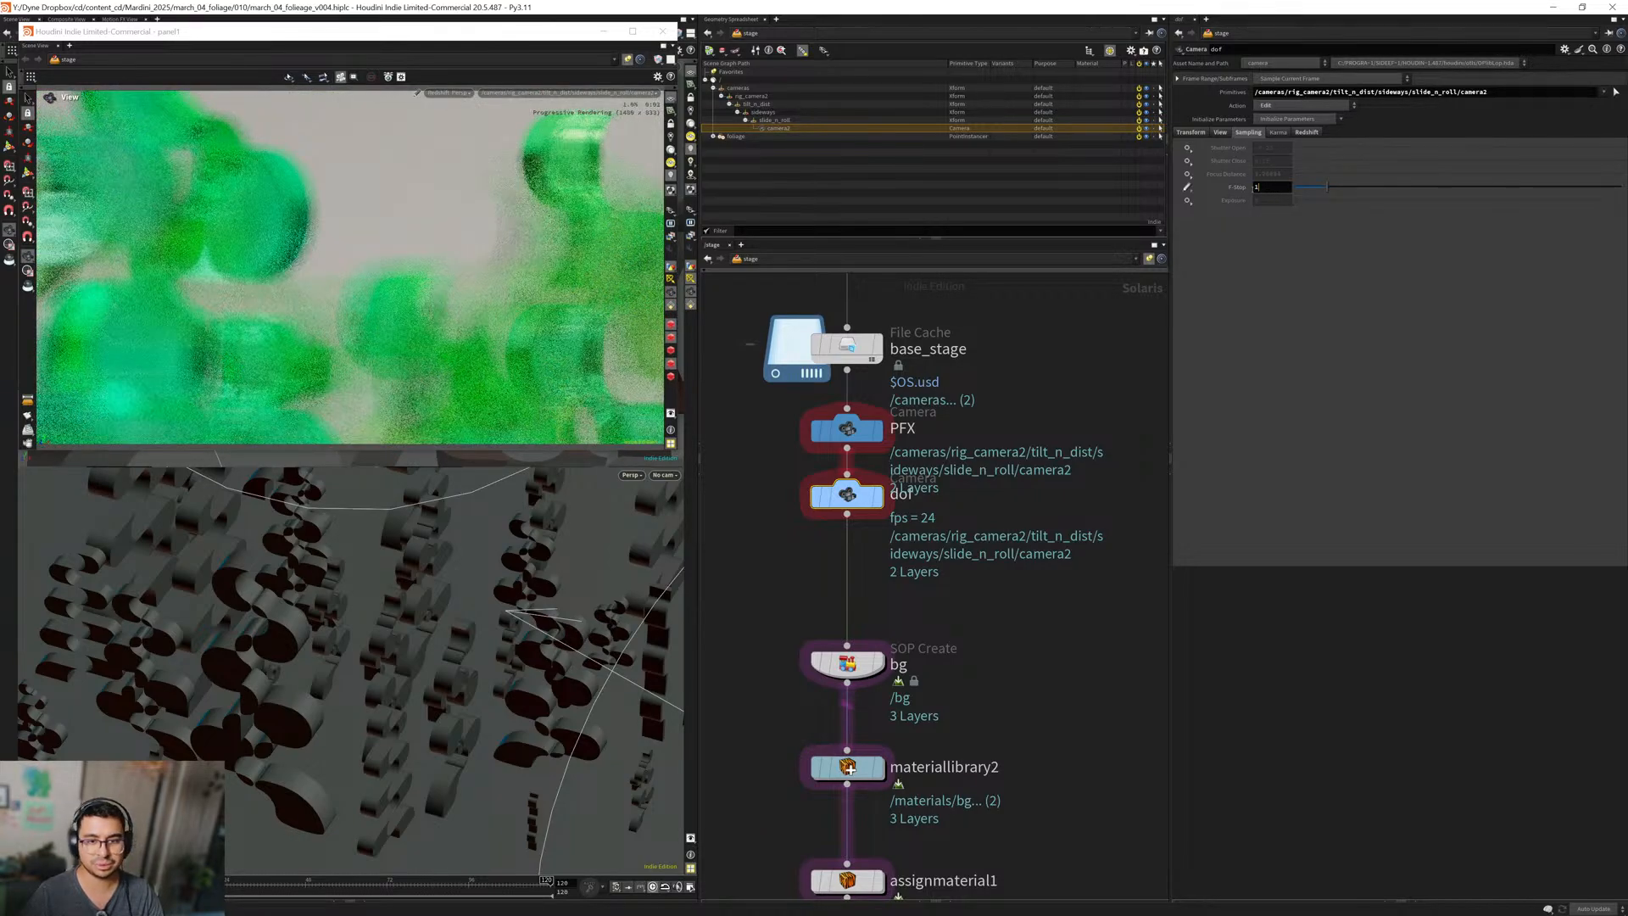
Try F-Stop values of 5.6 and 12 on the dof camera.
{"action": "type", "text": "5.6"}
{"action": "key", "text": "Return"}
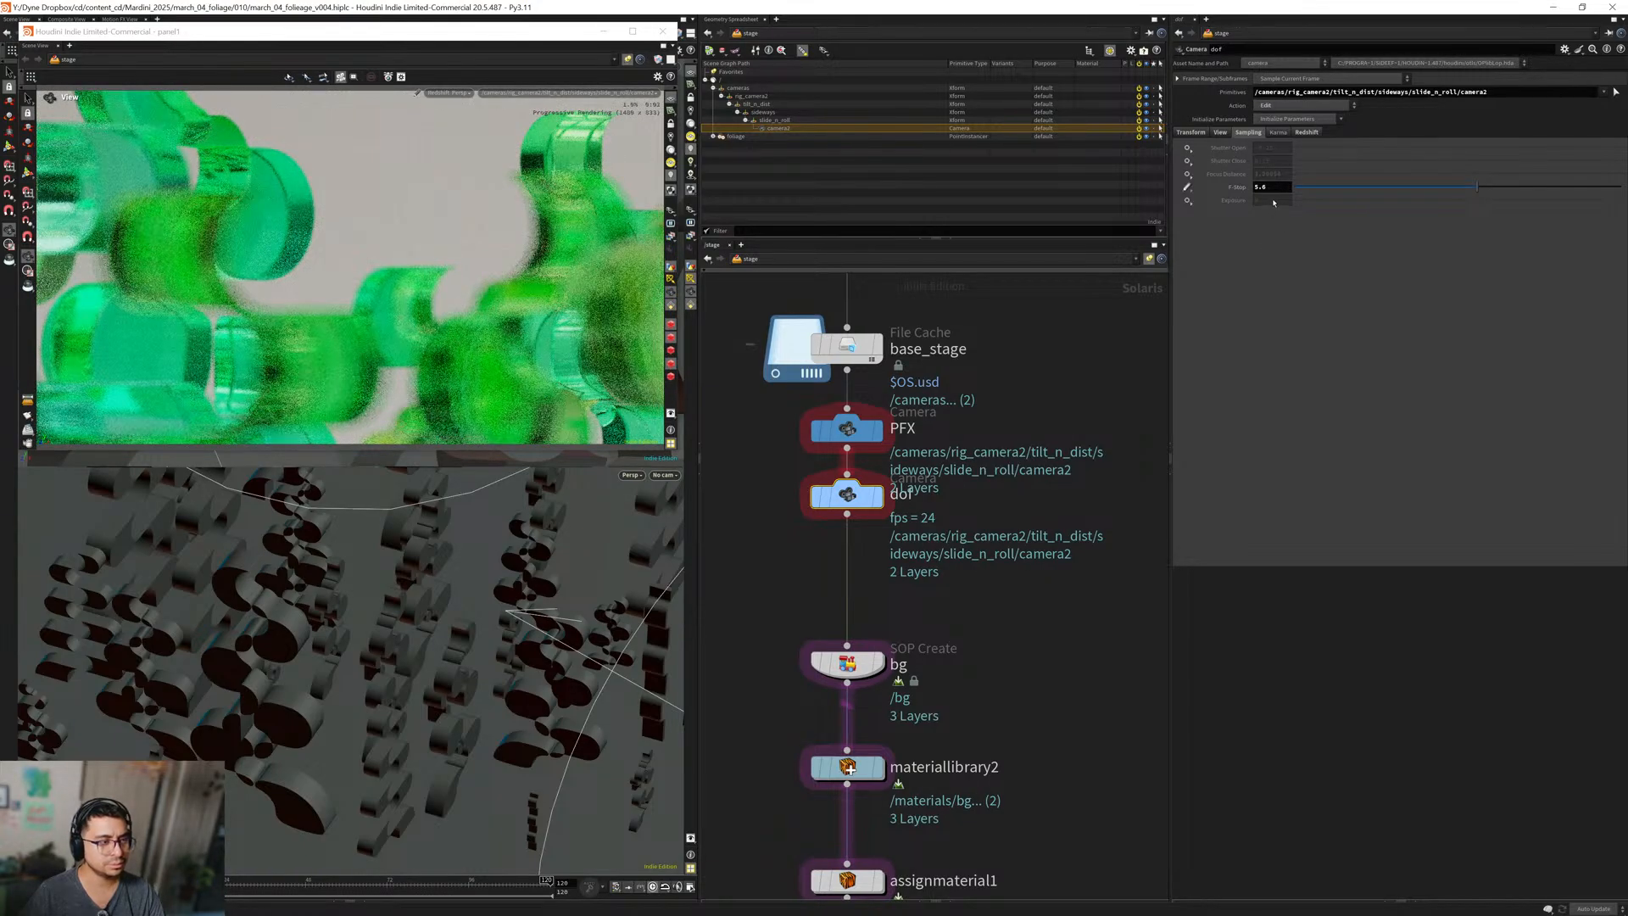
{"action": "left_click_drag", "start_coordinate": [1270, 188], "coordinate": [1227, 201]}
{"action": "type", "text": "12"}
{"action": "key", "text": "Return"}
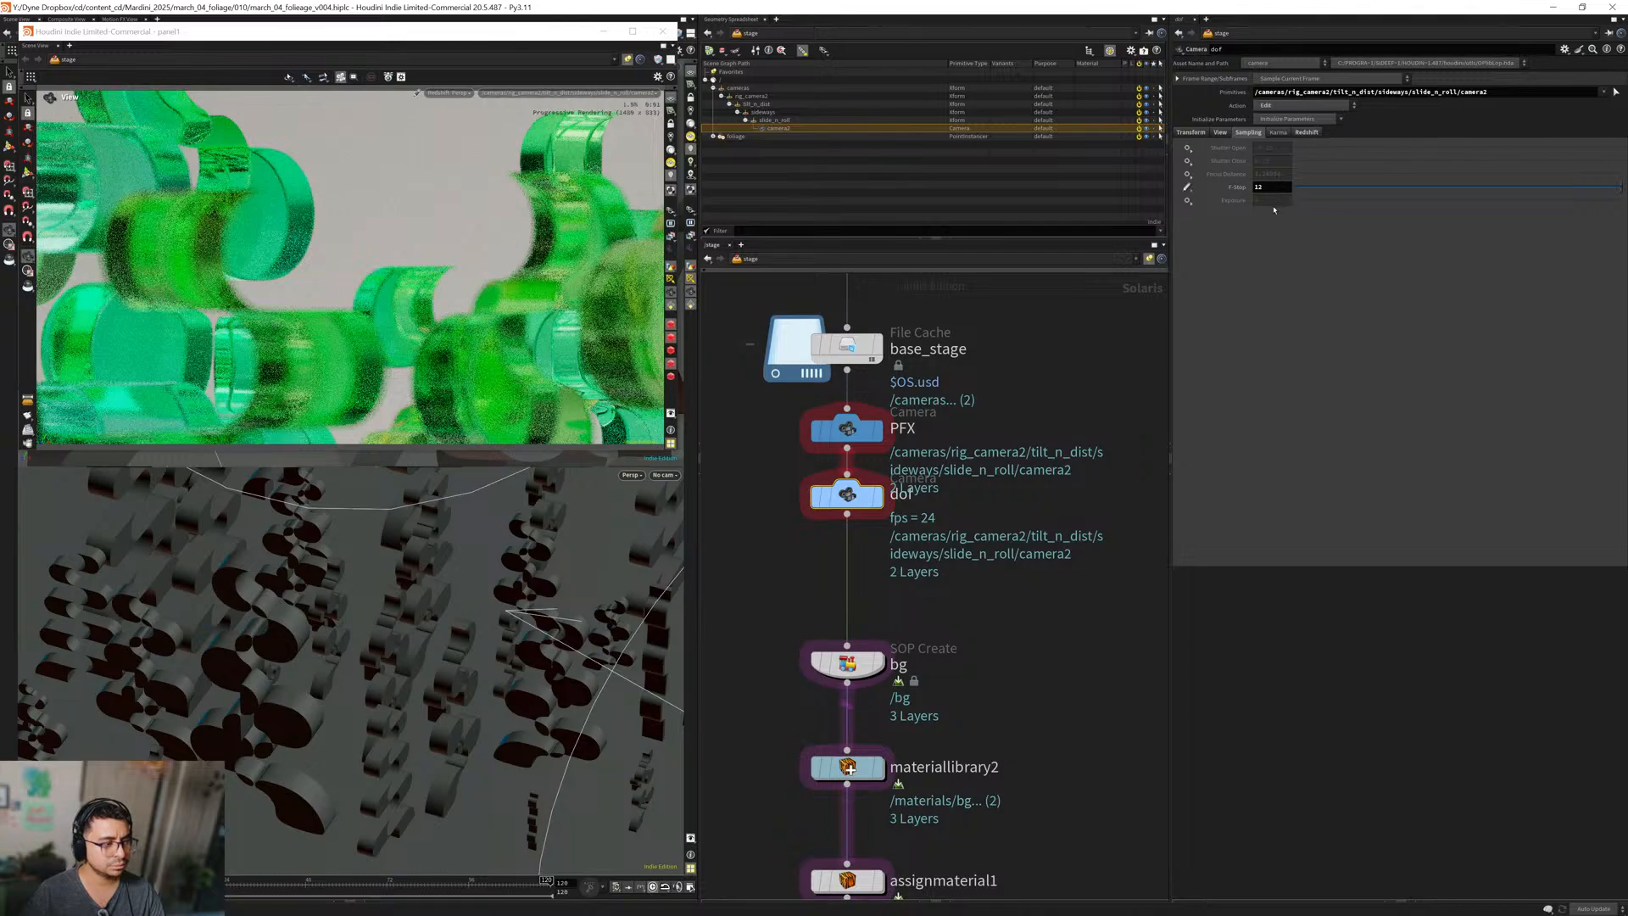
Look through camera2 in the lower scene view, and orbit away from it to examine the foliage near the camera.
{"action": "scroll", "coordinate": [415, 678], "scroll_direction": "down", "scroll_amount": 5}
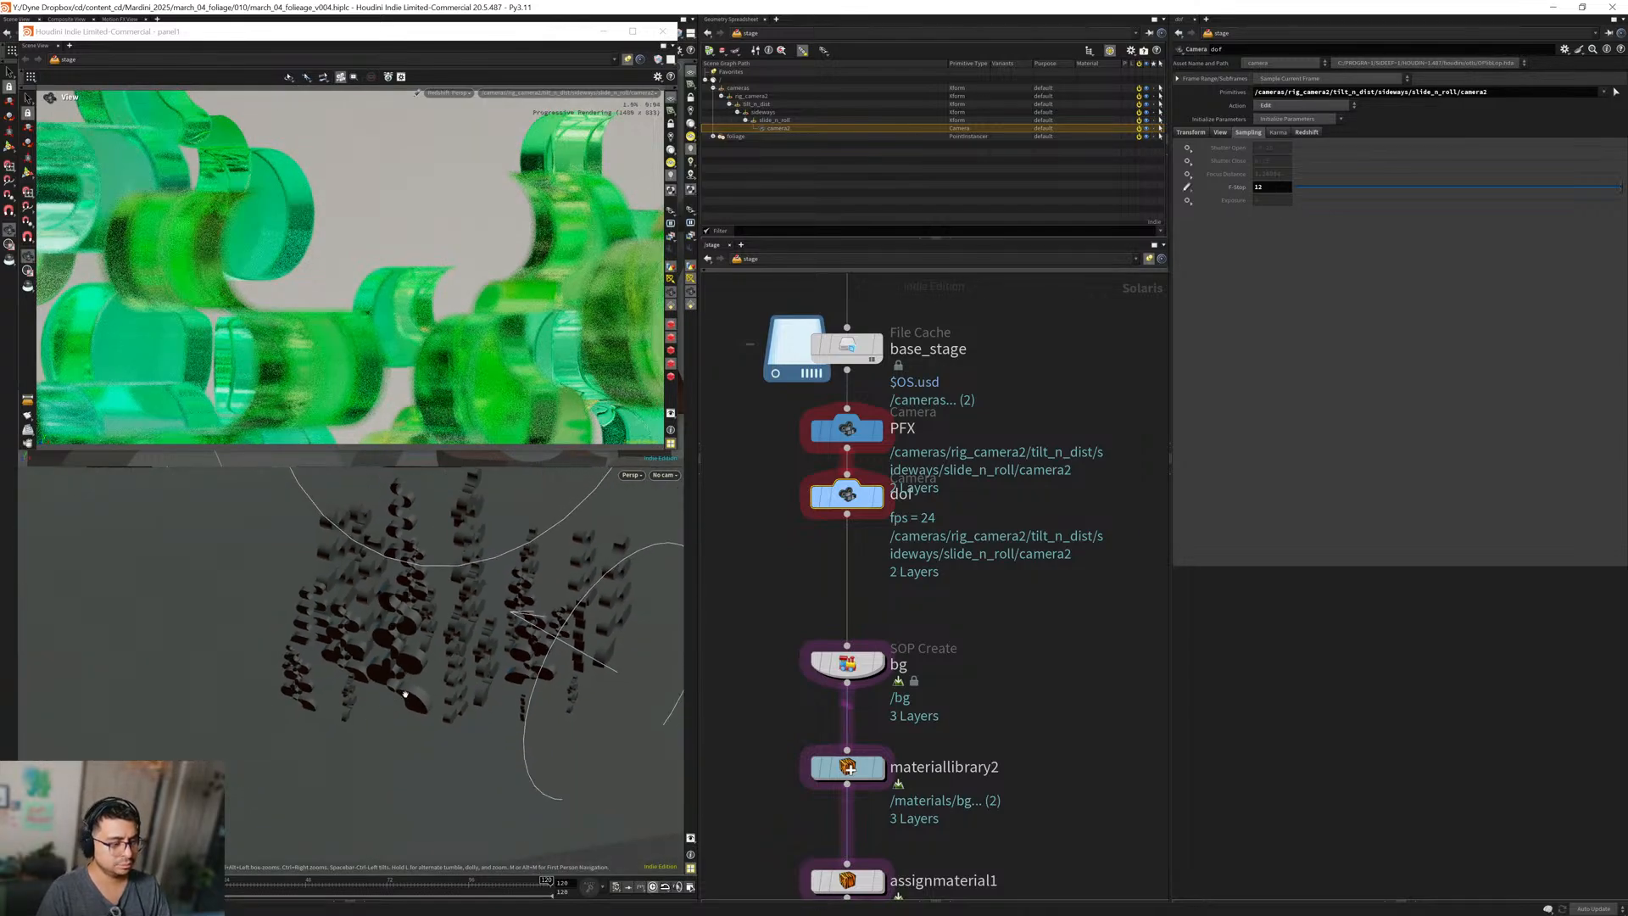
{"action": "left_click_drag", "start_coordinate": [405, 694], "coordinate": [365, 665]}
{"action": "left_click", "coordinate": [665, 475]}
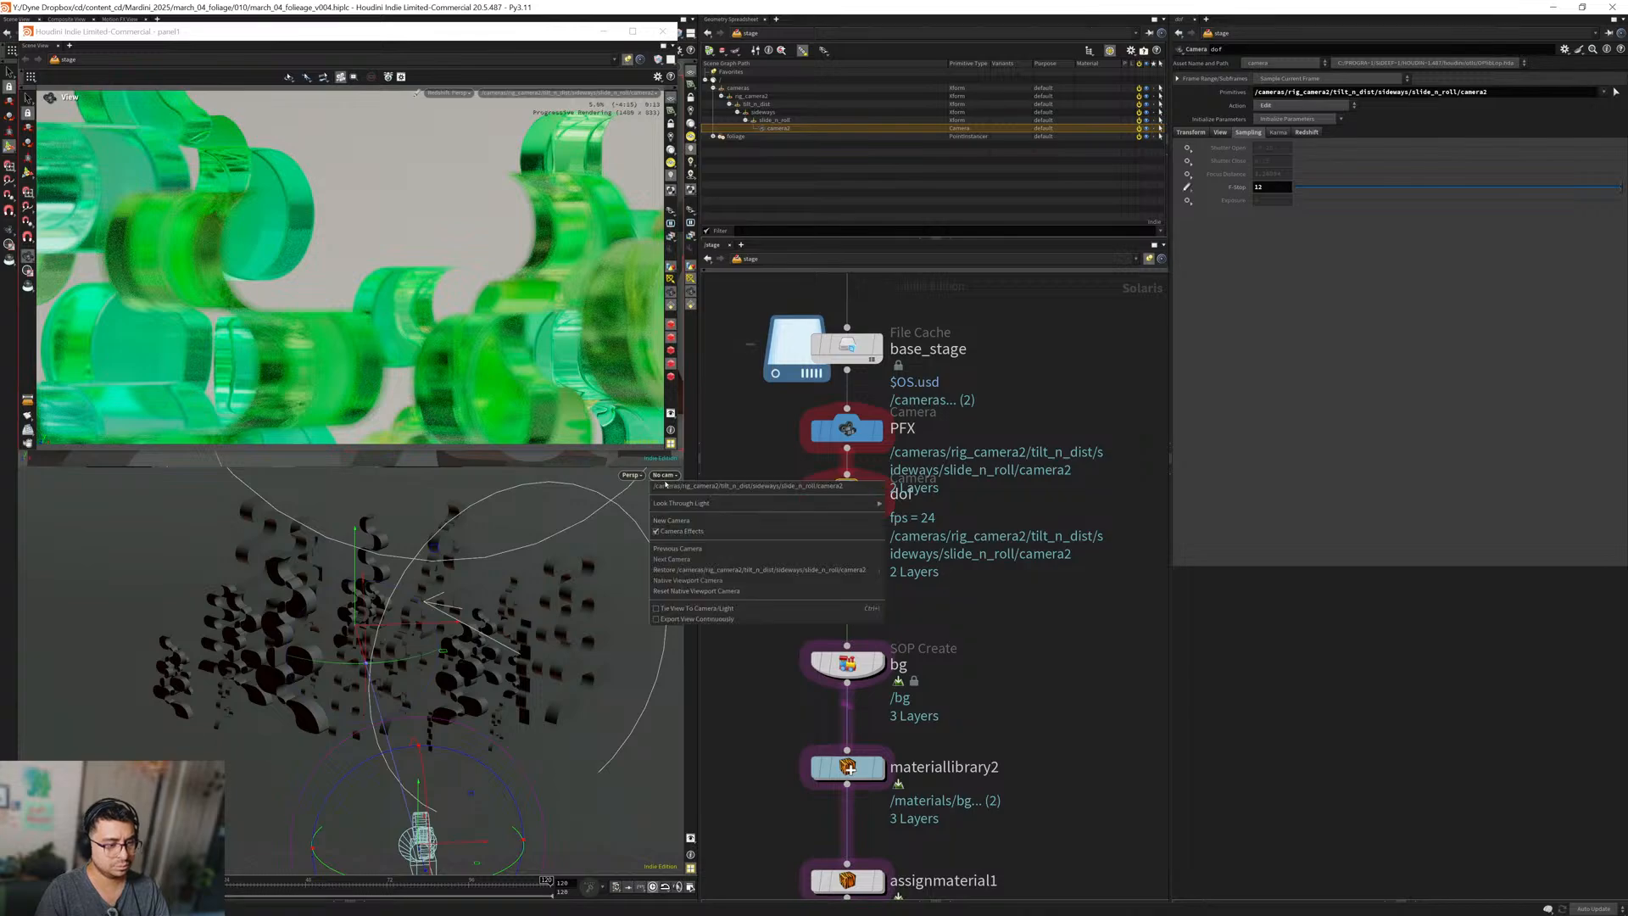
{"action": "left_click", "coordinate": [746, 485]}
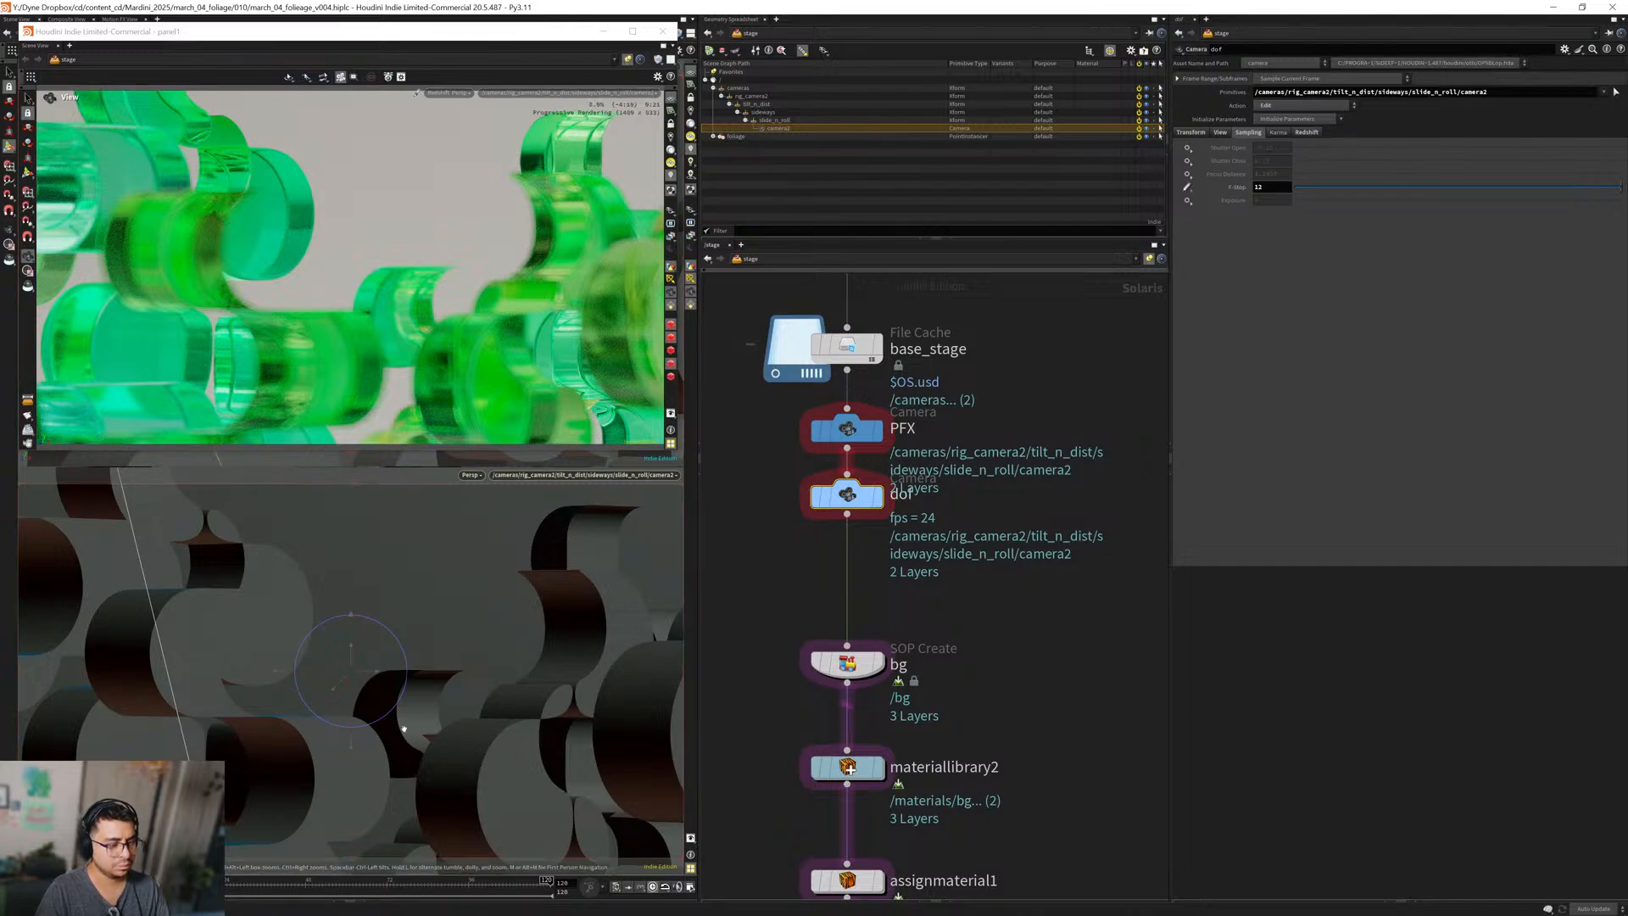
{"action": "left_click_drag", "start_coordinate": [497, 722], "coordinate": [436, 653]}
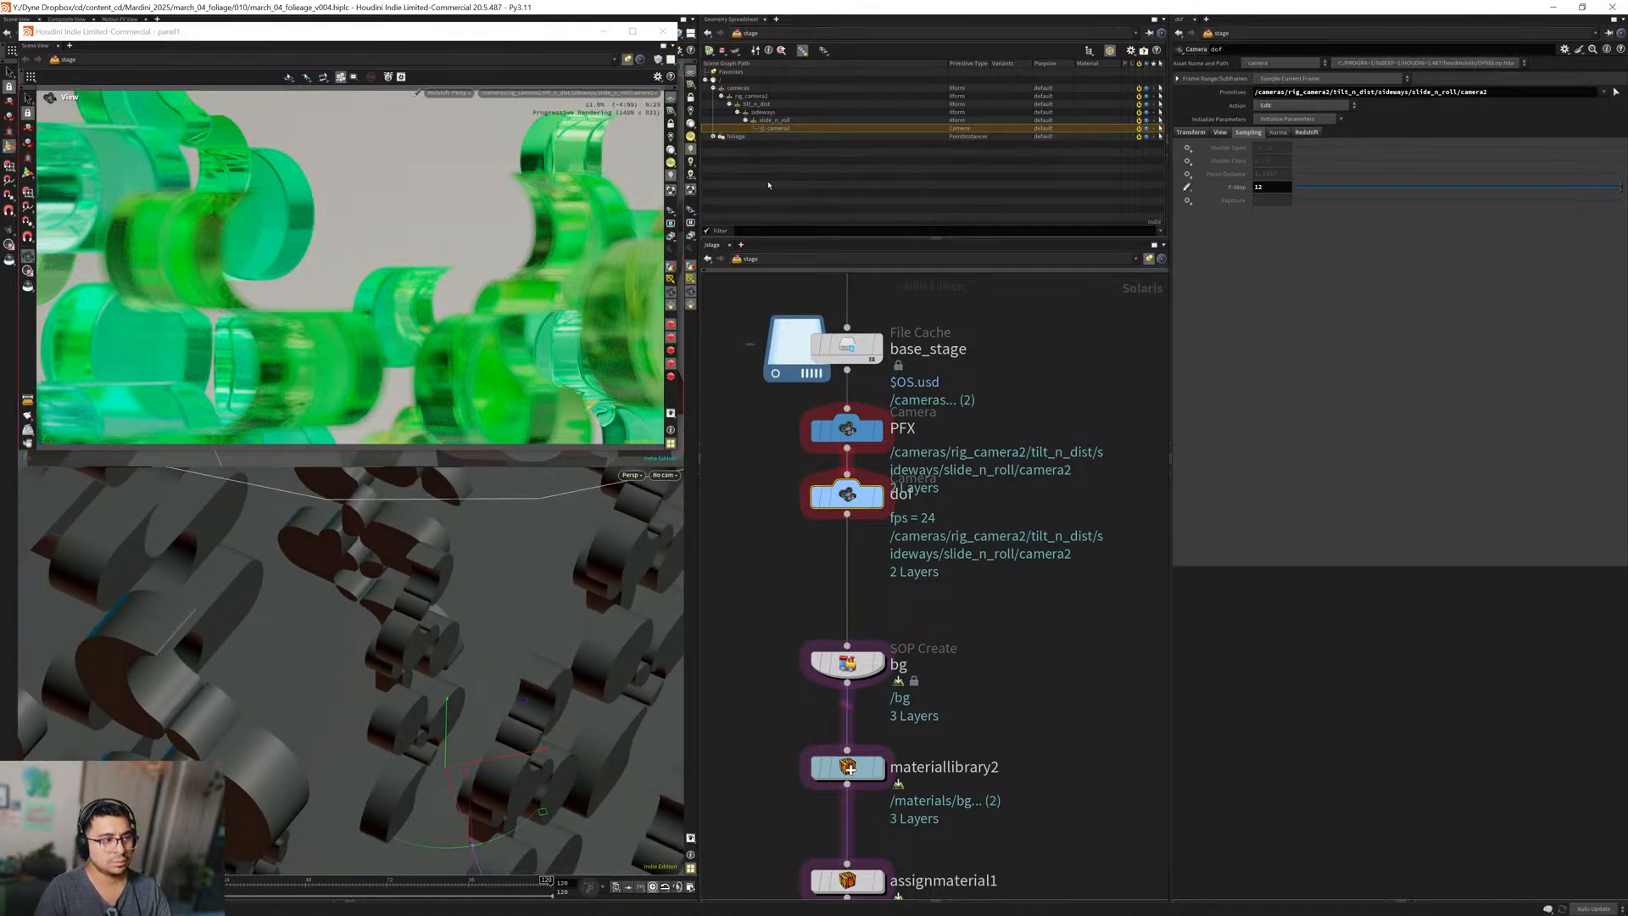
Restart the Redshift render and set the dof camera's F-Stop to 25.
{"action": "left_click", "coordinate": [456, 94]}
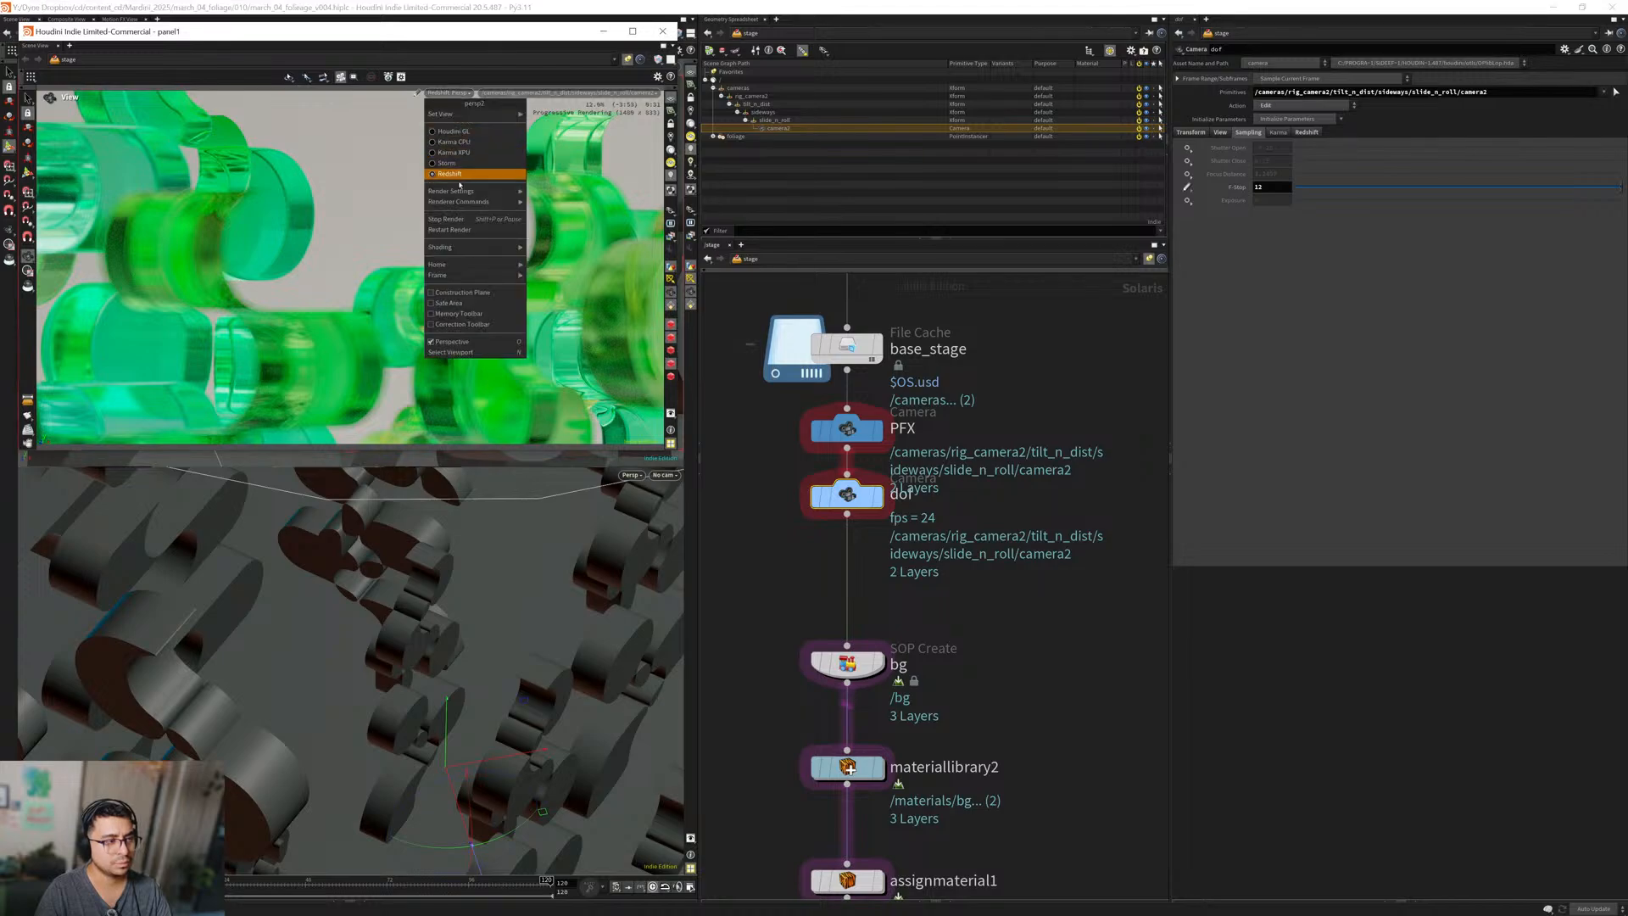
{"action": "left_click", "coordinate": [452, 230]}
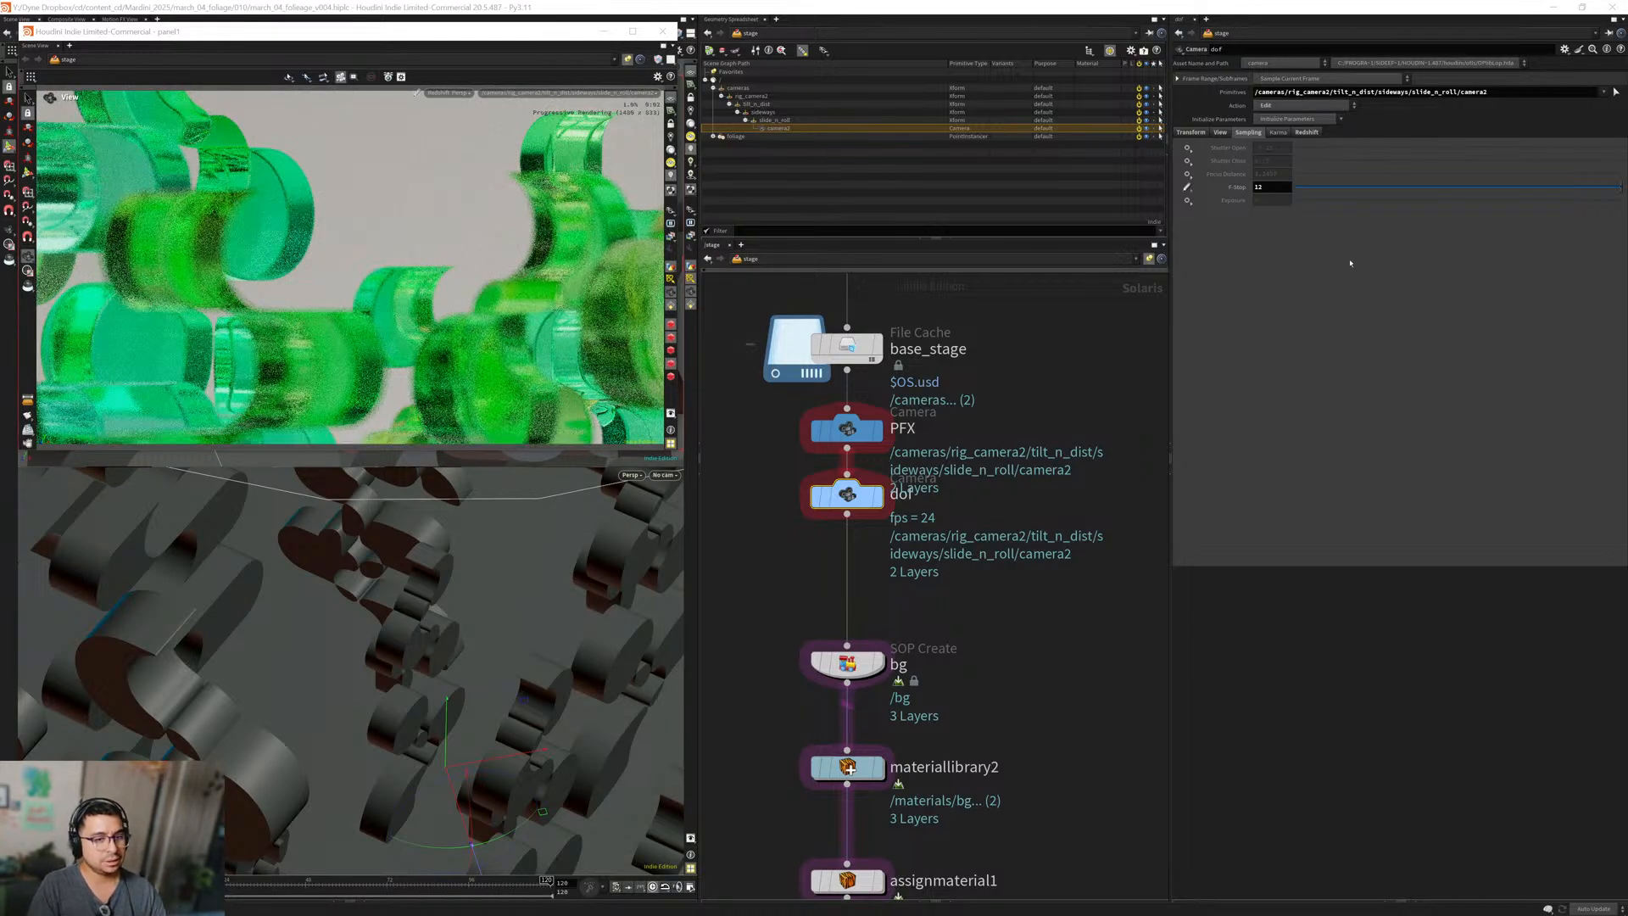
{"action": "left_click_drag", "start_coordinate": [1273, 188], "coordinate": [1229, 195]}
{"action": "type", "text": "25"}
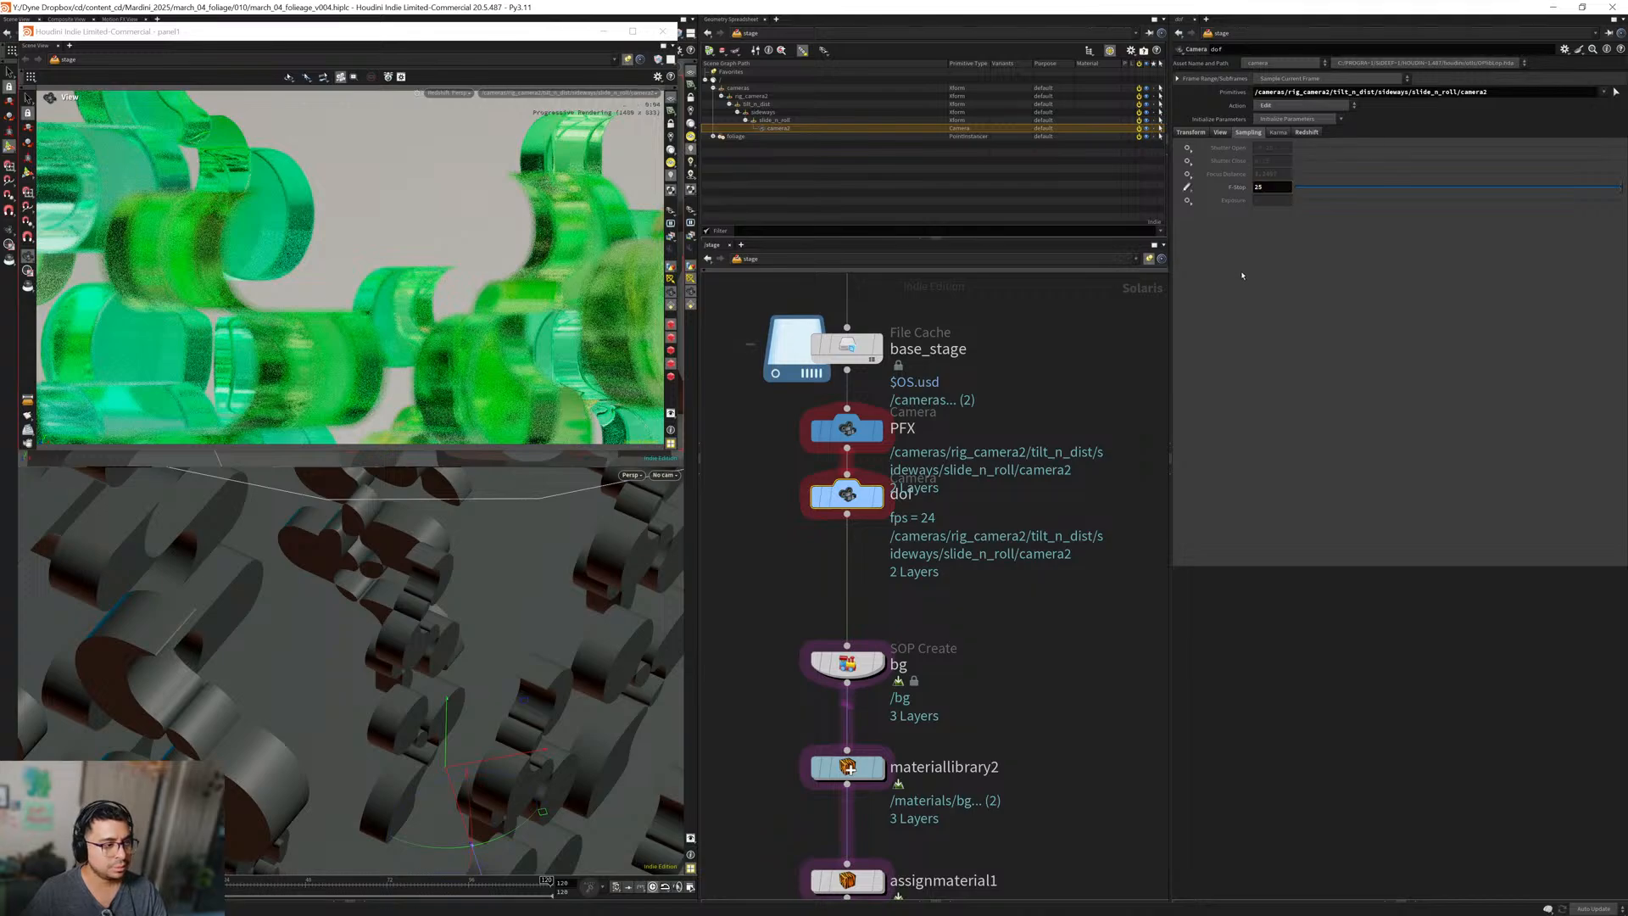
{"action": "key", "text": "Return"}
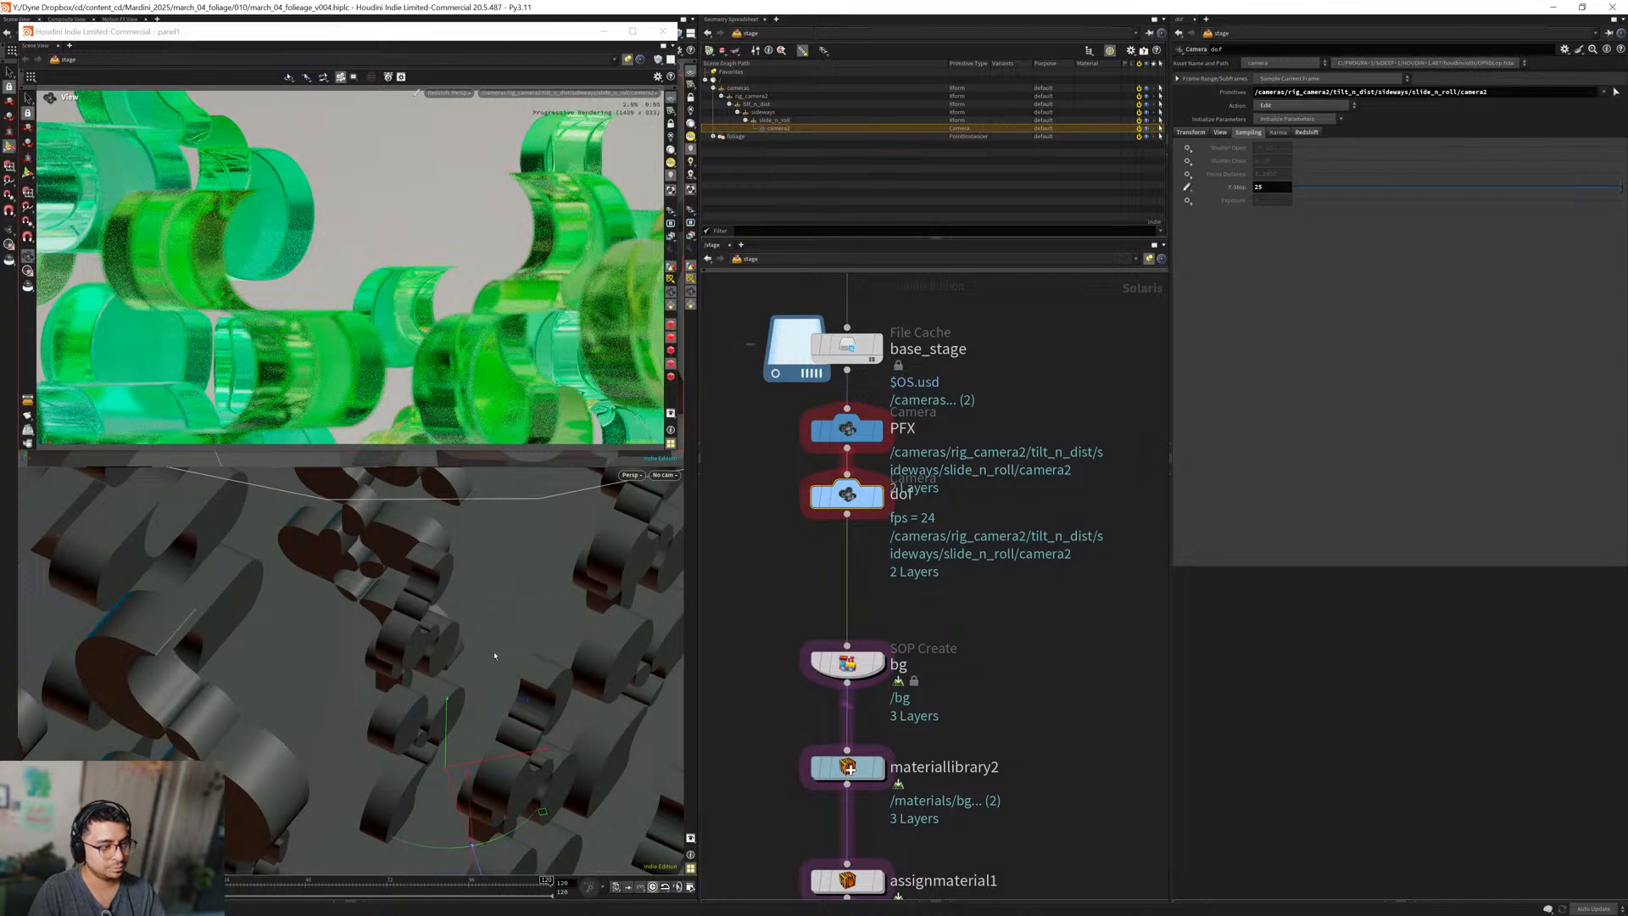
Check the foliage's depth relative to the camera in the free view and enable the dof camera's Focus Distance override.
{"action": "left_click_drag", "start_coordinate": [495, 656], "coordinate": [350, 662]}
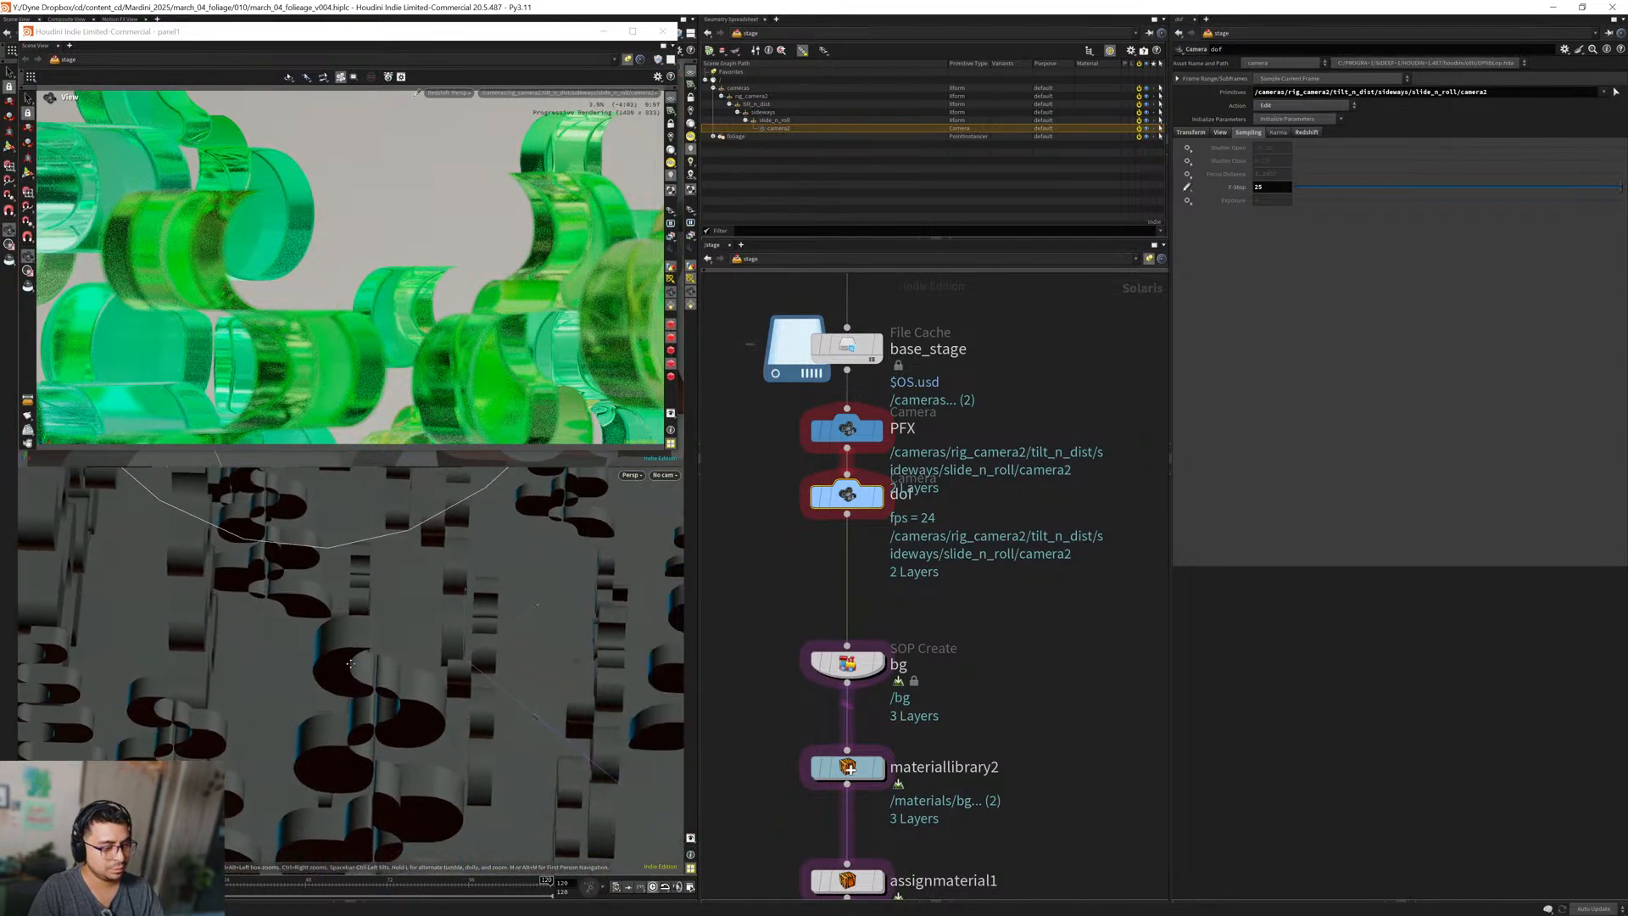
{"action": "middle_click_drag", "start_coordinate": [350, 663], "coordinate": [319, 658], "text": "alt"}
{"action": "left_click_drag", "start_coordinate": [457, 672], "coordinate": [599, 781]}
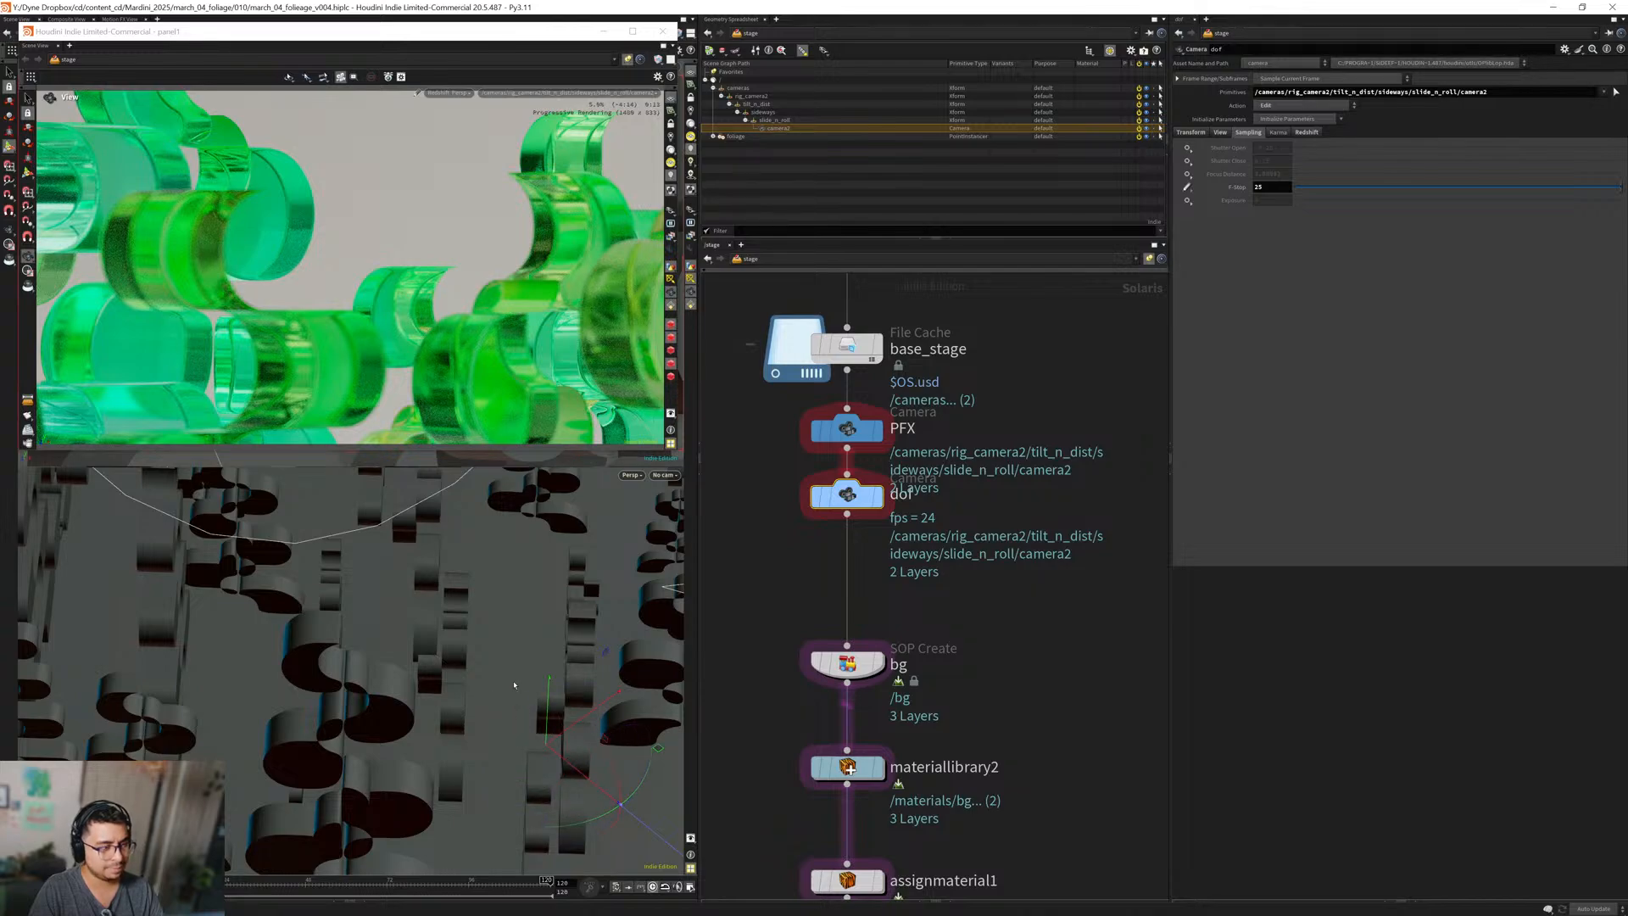
{"action": "right_click_drag", "start_coordinate": [516, 674], "coordinate": [483, 698], "text": "alt"}
{"action": "left_click_drag", "start_coordinate": [483, 698], "coordinate": [413, 628], "text": "alt"}
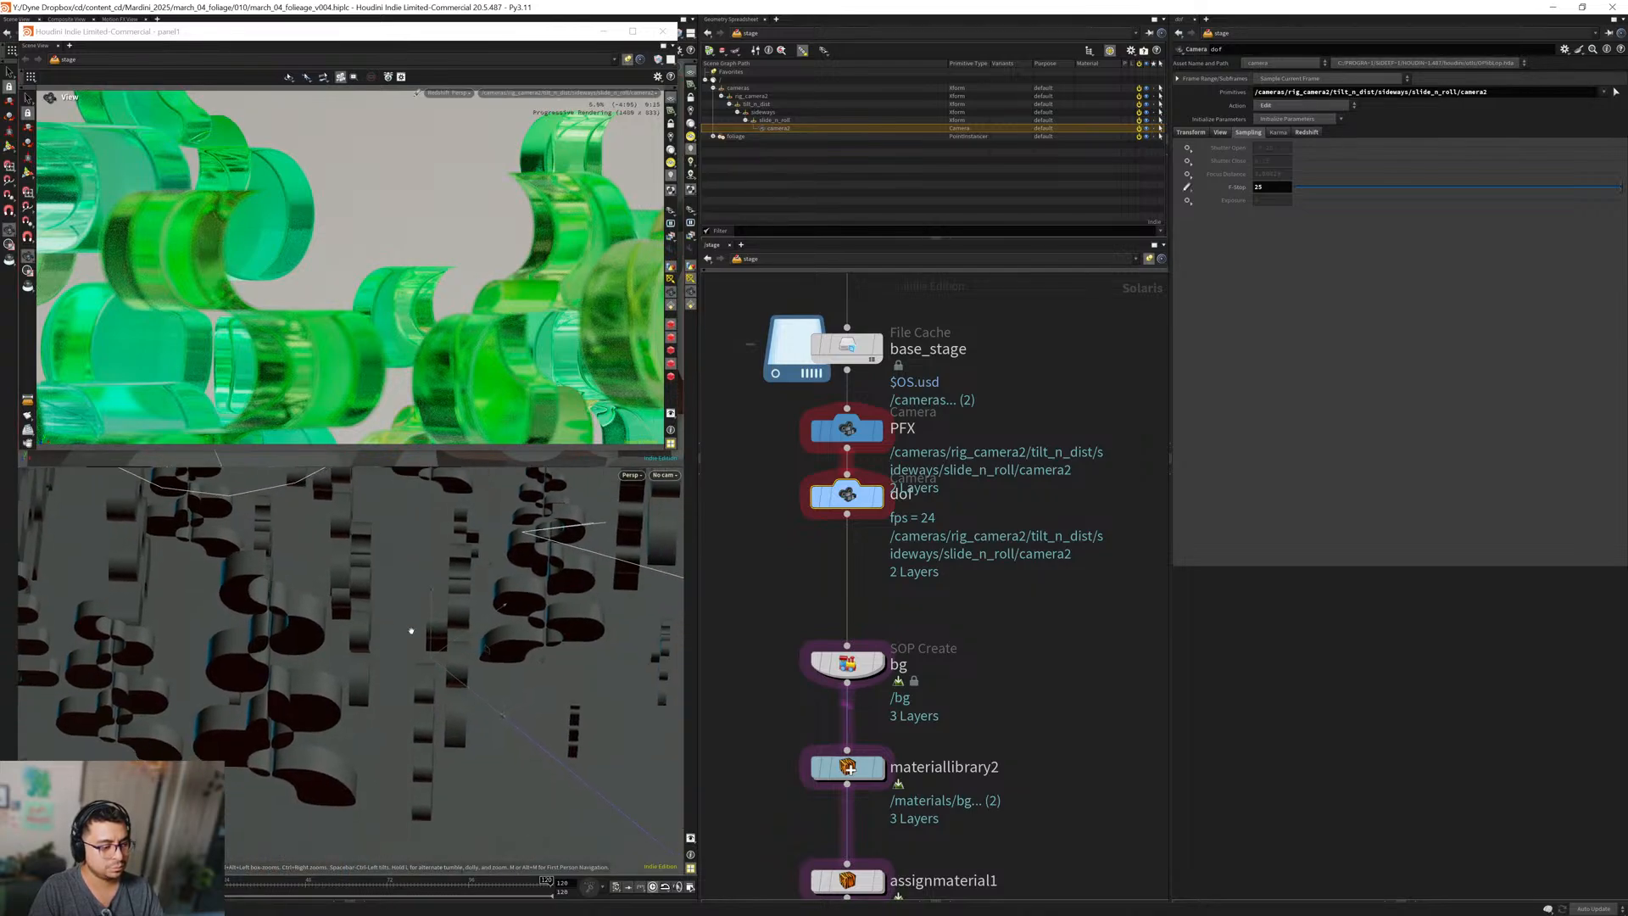
{"action": "right_click_drag", "start_coordinate": [413, 628], "coordinate": [316, 701], "text": "alt"}
{"action": "left_click_drag", "start_coordinate": [316, 701], "coordinate": [477, 668], "text": "alt"}
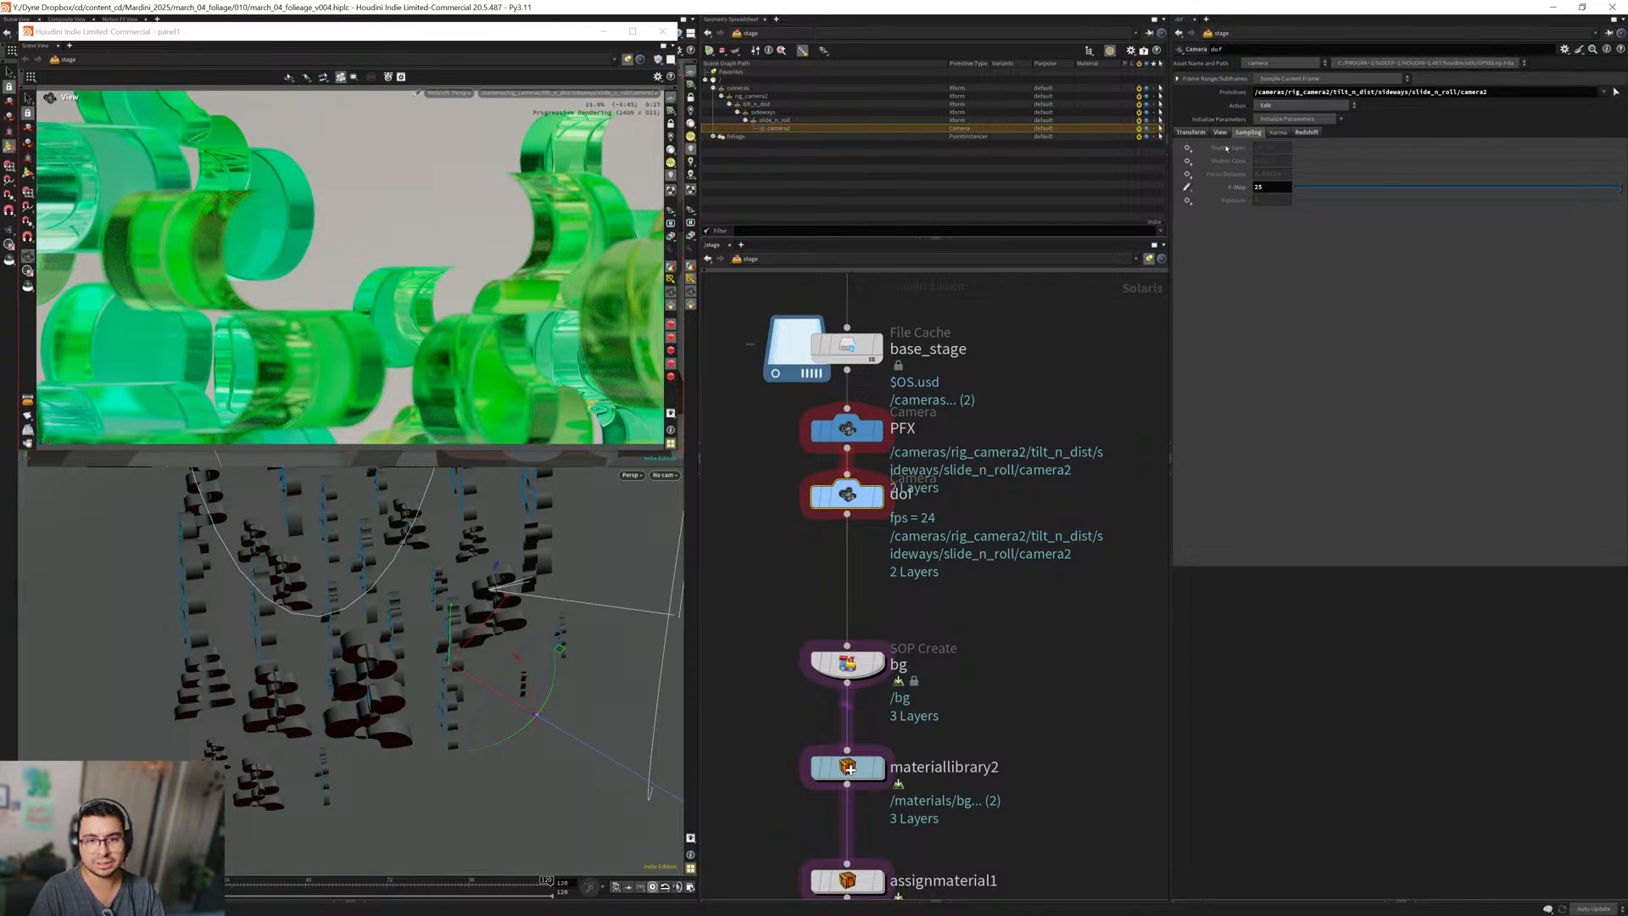
{"action": "left_click", "coordinate": [1186, 174]}
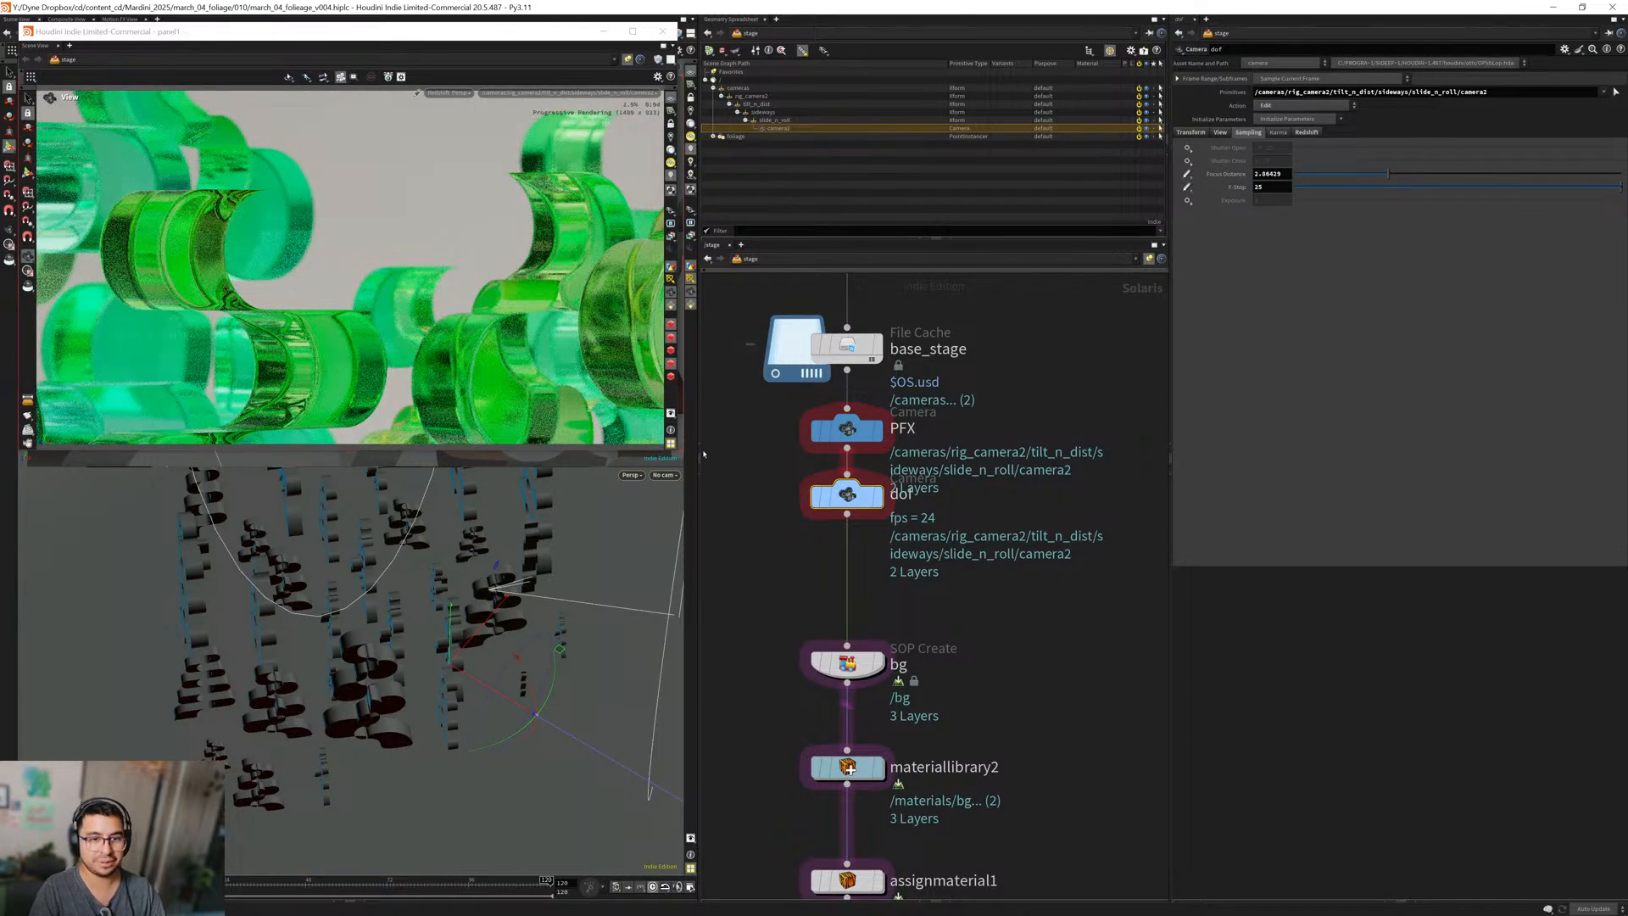
Set the dof camera's focus distance by picking a foliage piece deeper in the free view.
{"action": "left_click_drag", "start_coordinate": [370, 681], "coordinate": [316, 638], "text": "alt"}
{"action": "right_click_drag", "start_coordinate": [317, 638], "coordinate": [449, 593], "text": "alt"}
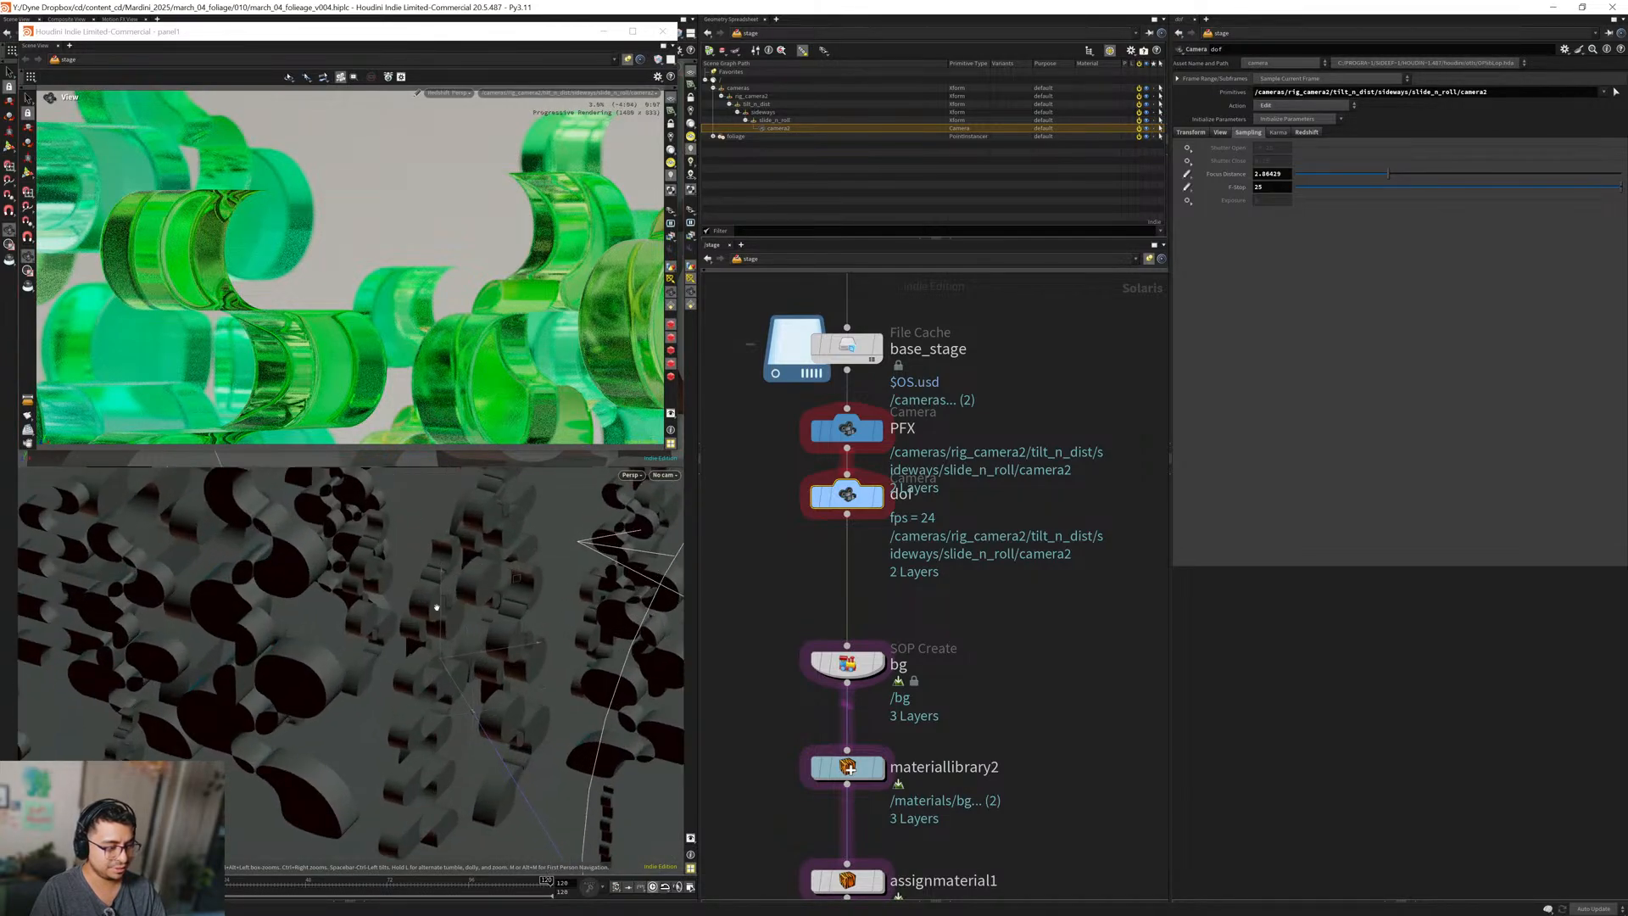
{"action": "mouse_move", "coordinate": [449, 593]}
{"action": "left_mouse_down", "text": "alt"}
{"action": "mouse_move", "coordinate": [411, 579]}
{"action": "mouse_move", "coordinate": [419, 595]}
{"action": "left_mouse_up", "text": "alt"}
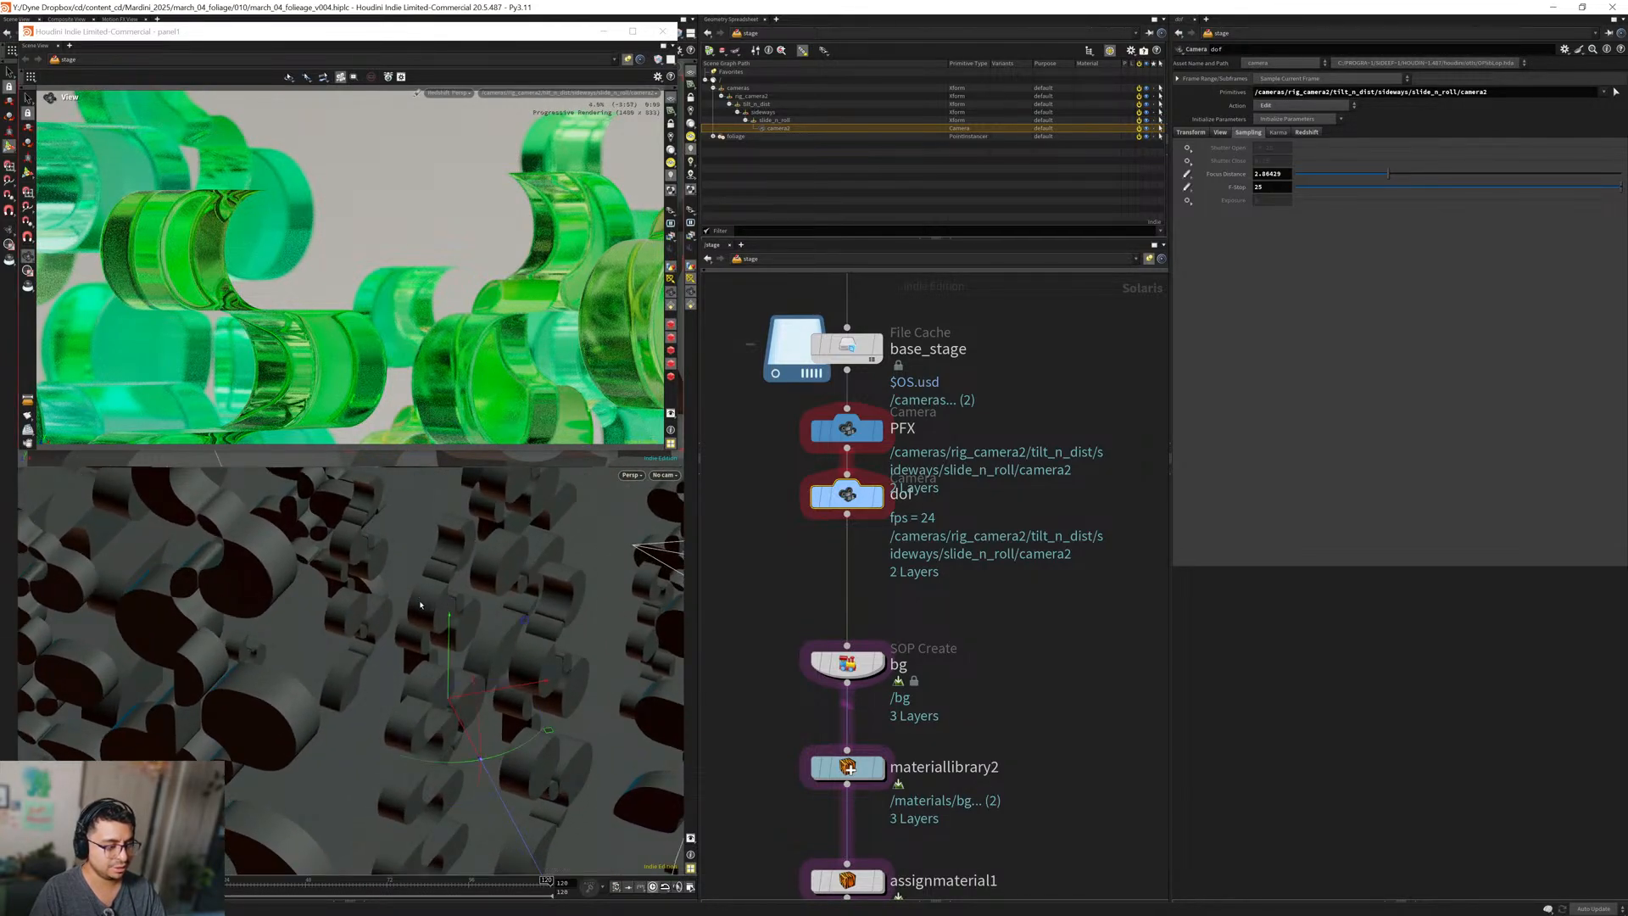
{"action": "left_click", "coordinate": [418, 601], "text": "shift"}
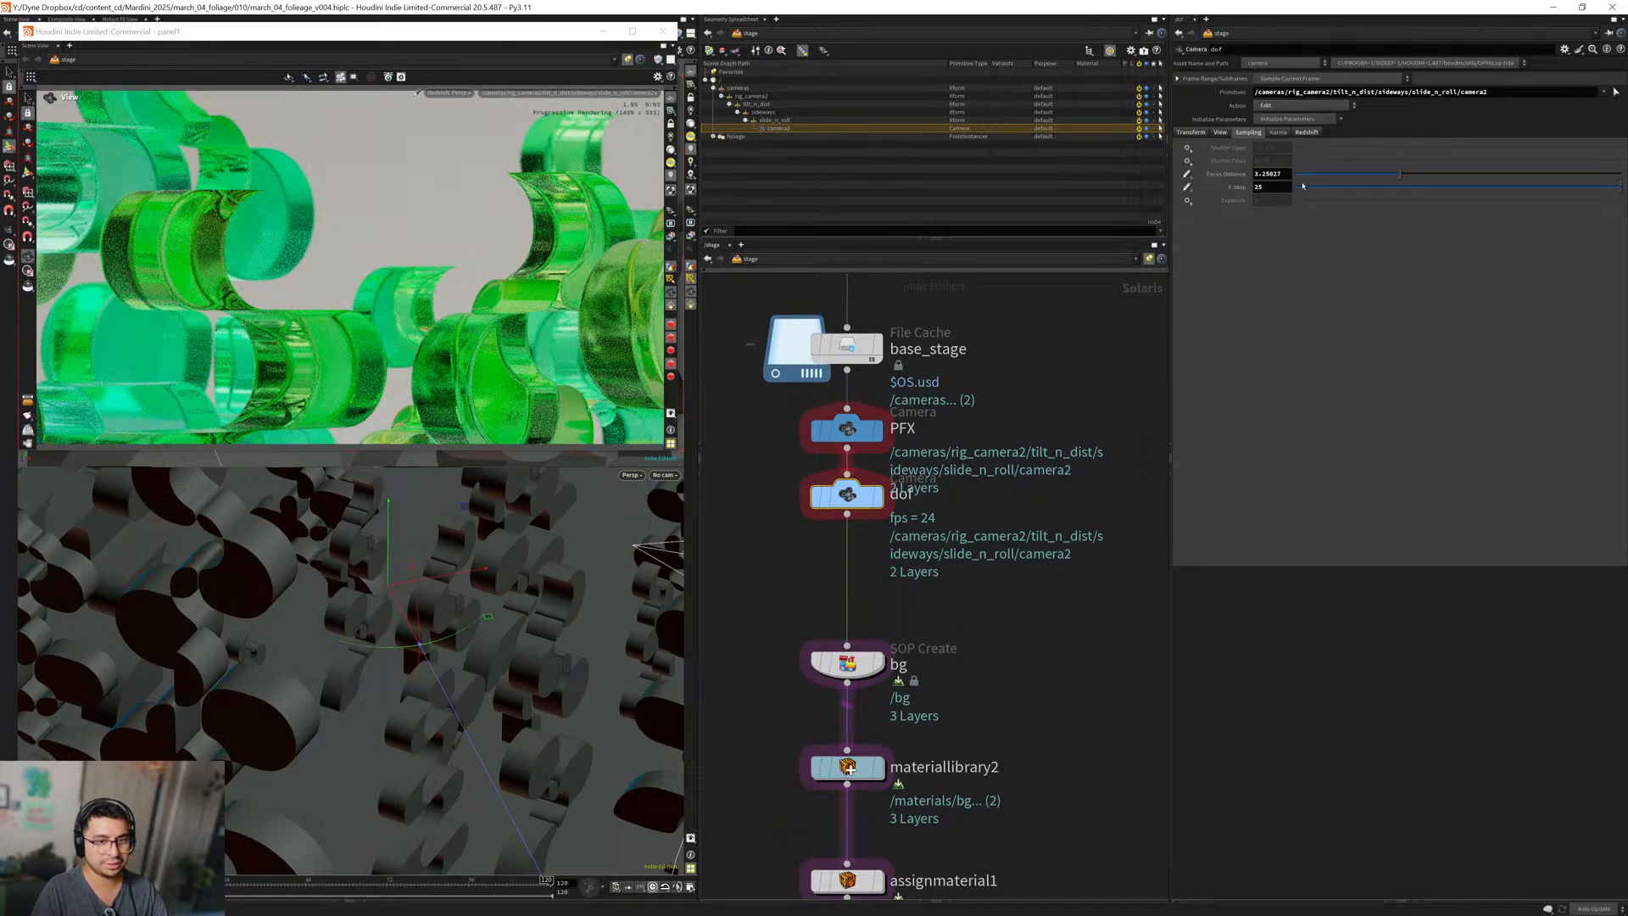
Try an F-Stop of 10 on the dof camera and settle on 15.
{"action": "double_click", "coordinate": [1268, 189]}
{"action": "type", "text": "10"}
{"action": "key", "text": "Return"}
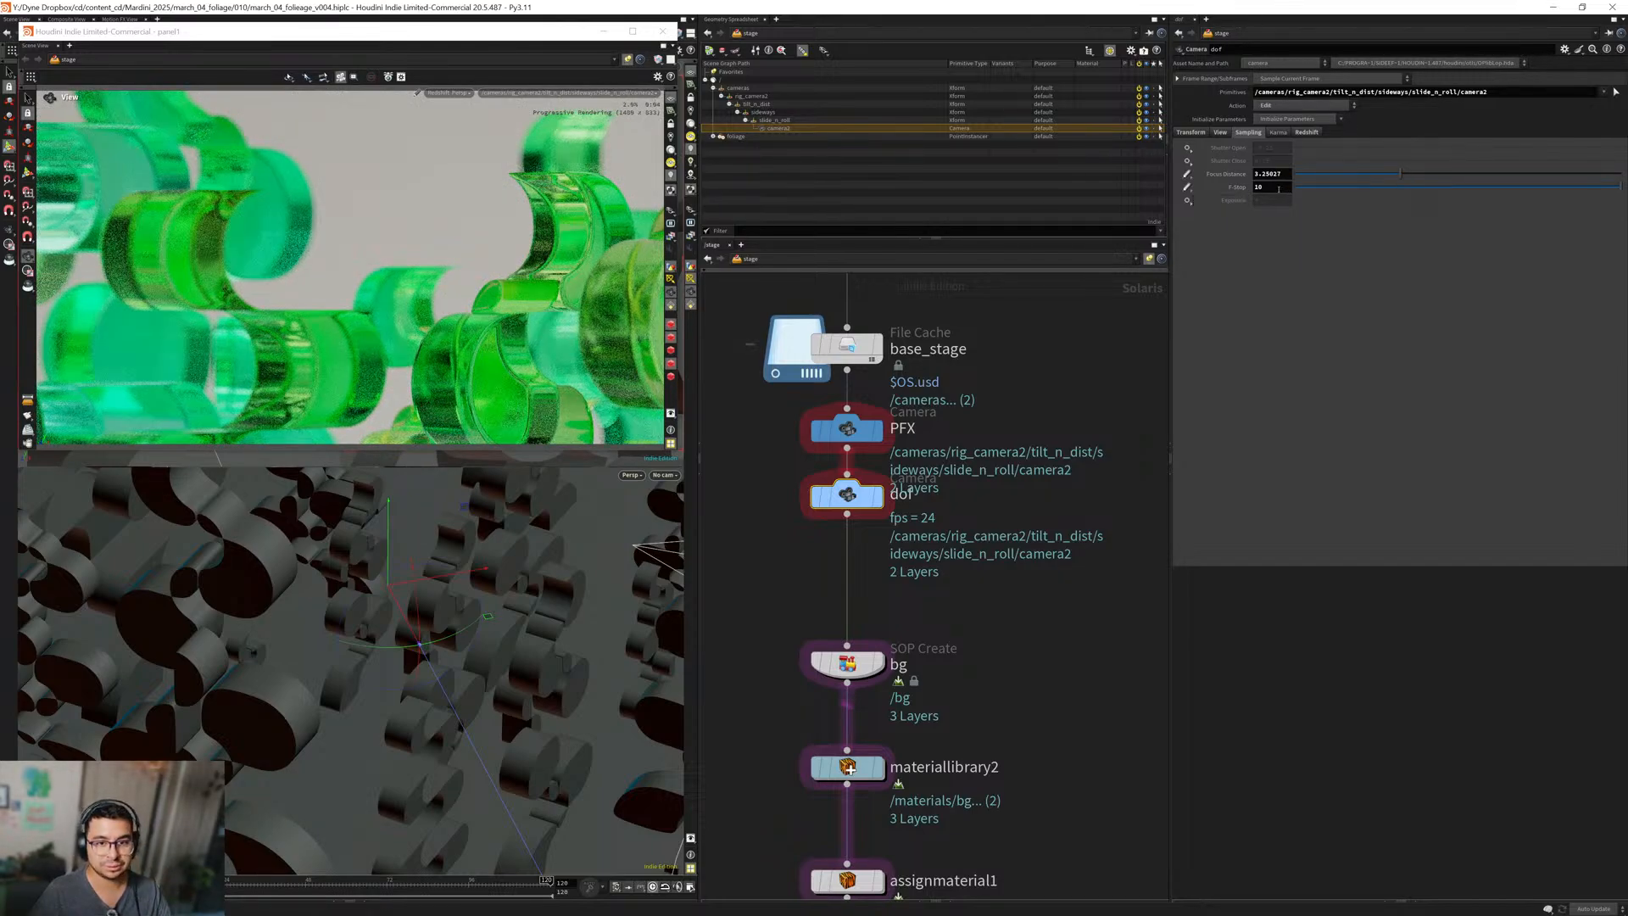
{"action": "type", "text": "15"}
{"action": "key", "text": "Return"}
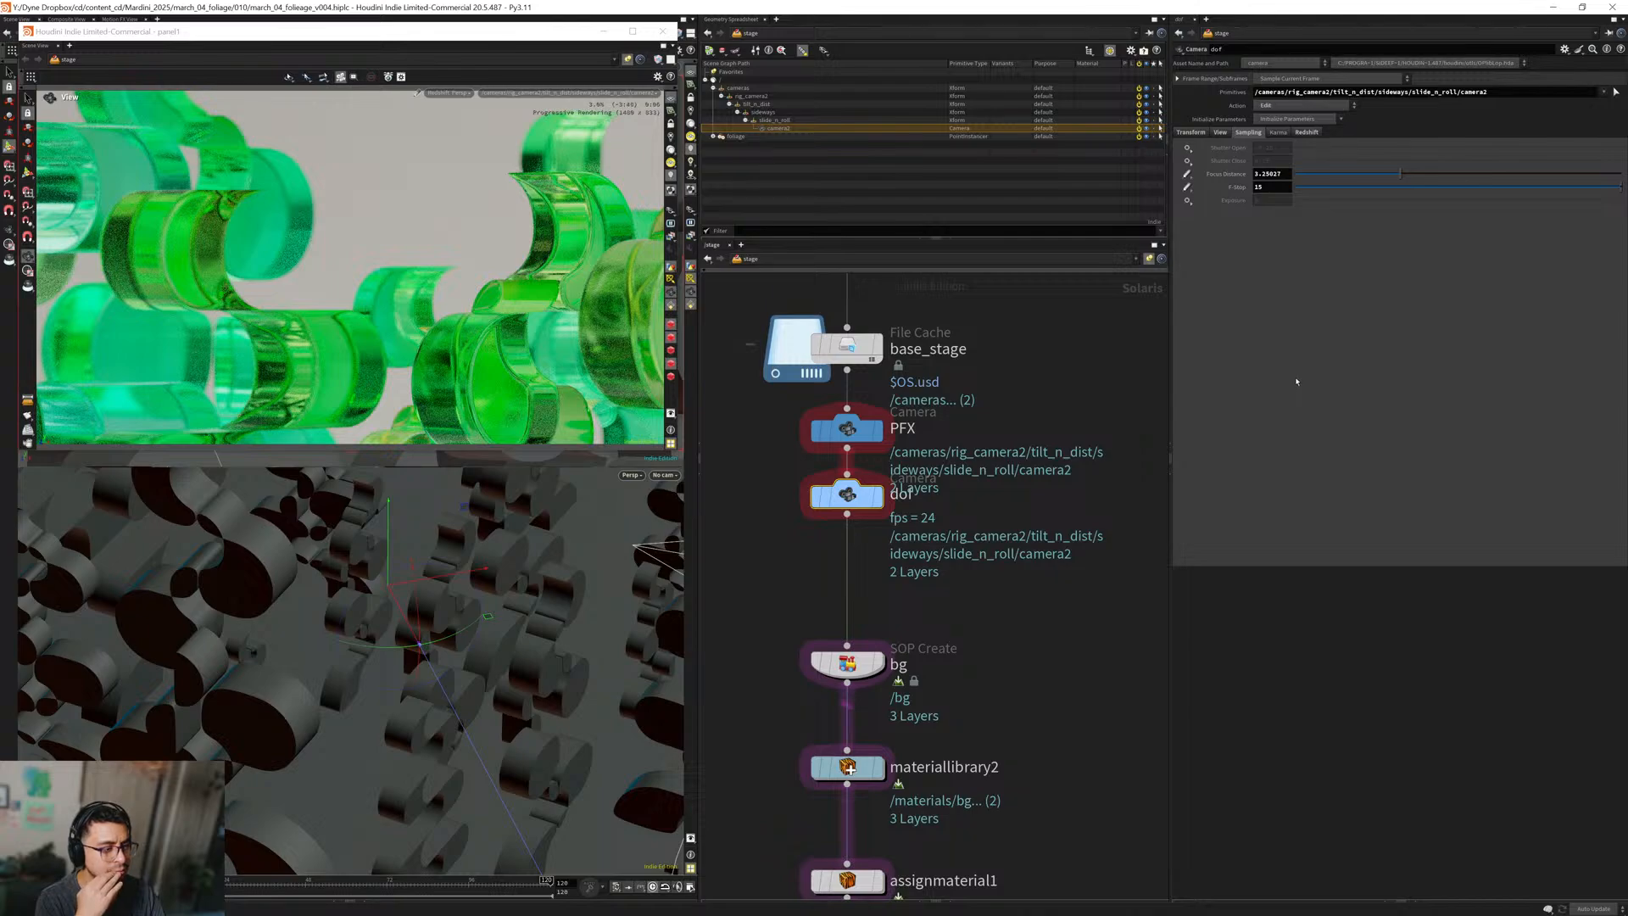
Duplicate the arealight3 node below itself in the light chain and rename the copy bg_fill_1.
{"action": "middle_click_drag", "start_coordinate": [769, 473], "coordinate": [809, 454]}
{"action": "key", "text": "Escape"}
{"action": "left_click", "coordinate": [797, 530]}
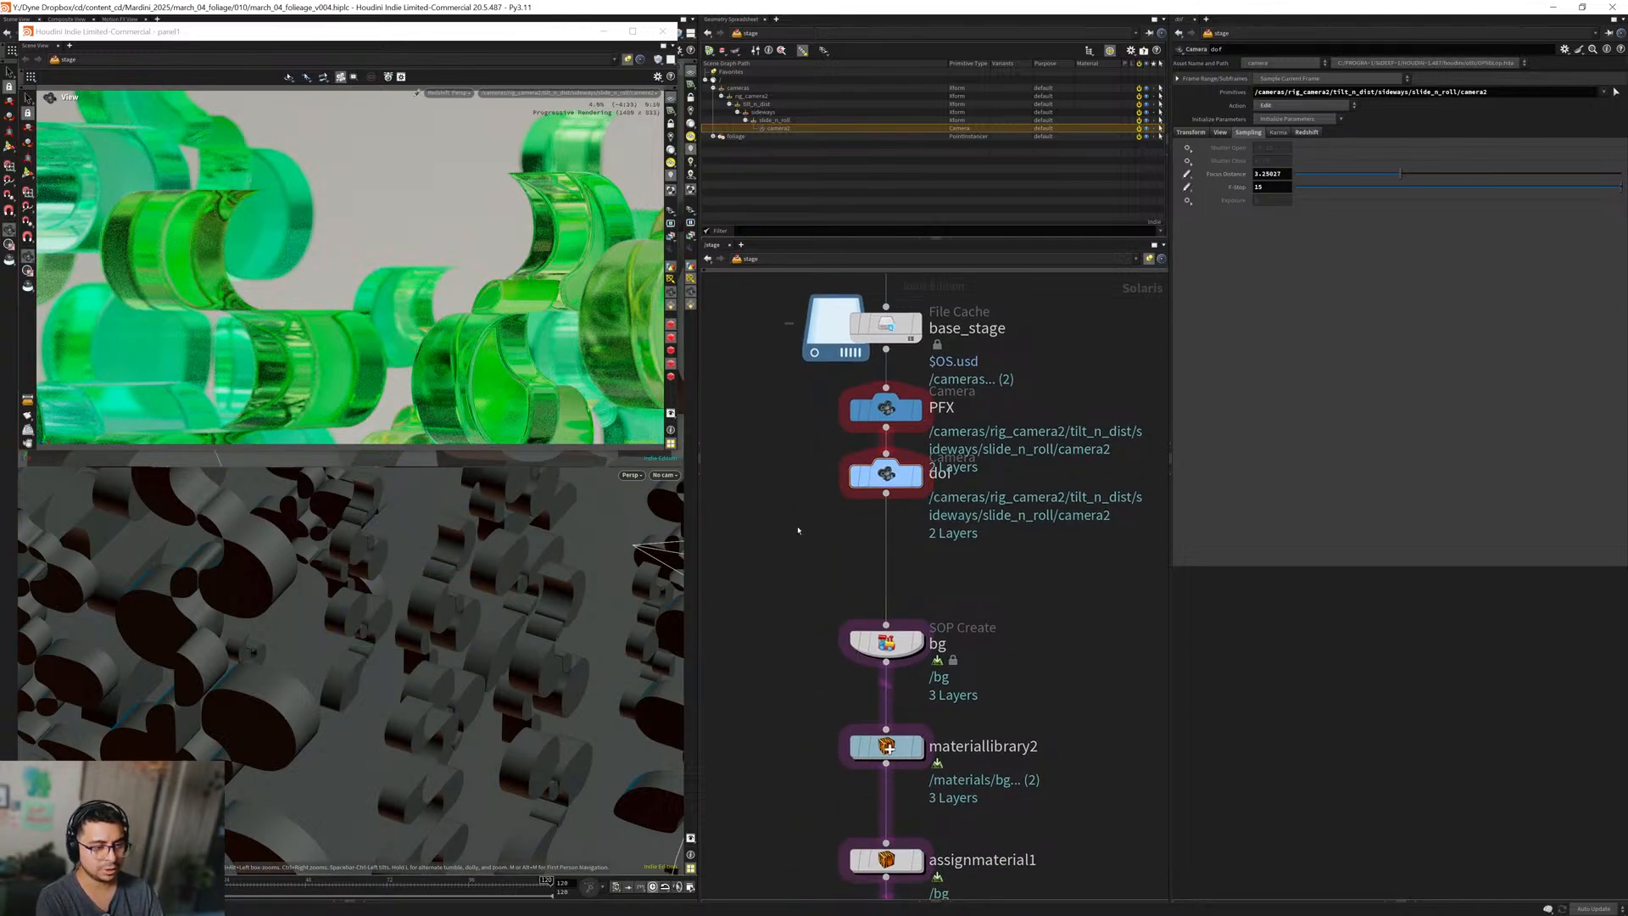
{"action": "scroll", "coordinate": [856, 565], "scroll_direction": "down", "scroll_amount": 8}
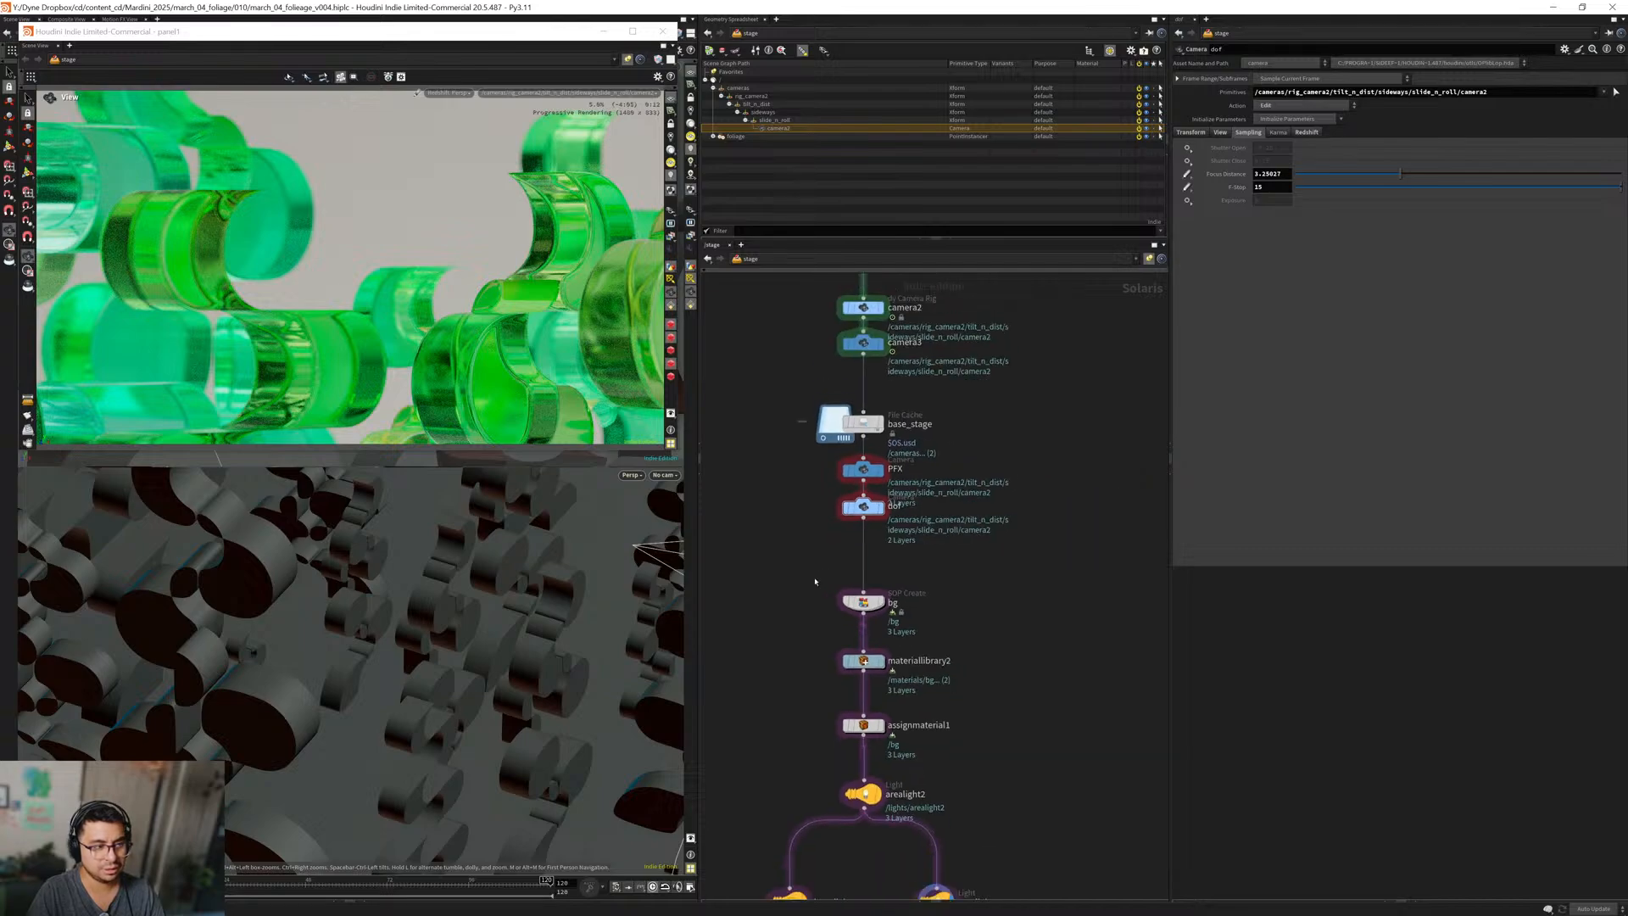
{"action": "middle_click_drag", "start_coordinate": [852, 535], "coordinate": [791, 404]}
{"action": "scroll", "coordinate": [863, 618], "scroll_direction": "up", "scroll_amount": 4}
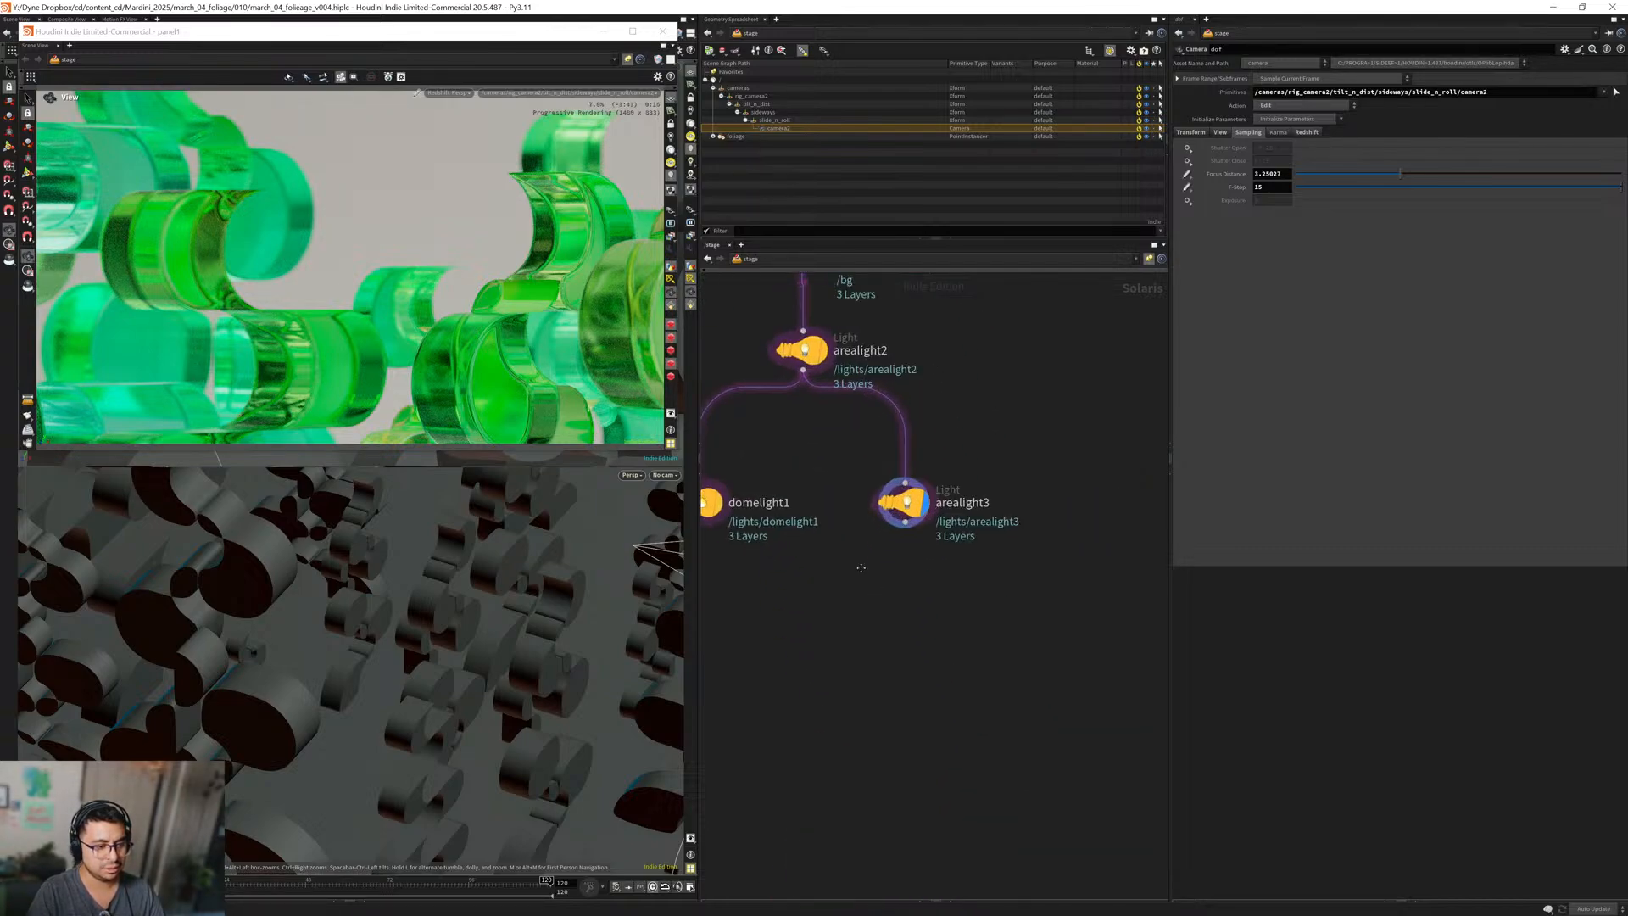
{"action": "middle_click_drag", "start_coordinate": [861, 567], "coordinate": [890, 629]}
{"action": "left_click_drag", "start_coordinate": [931, 573], "coordinate": [949, 689], "text": "alt"}
{"action": "left_click_drag", "start_coordinate": [932, 586], "coordinate": [932, 665]}
{"action": "left_click", "coordinate": [976, 665]}
{"action": "double_click", "coordinate": [967, 665]}
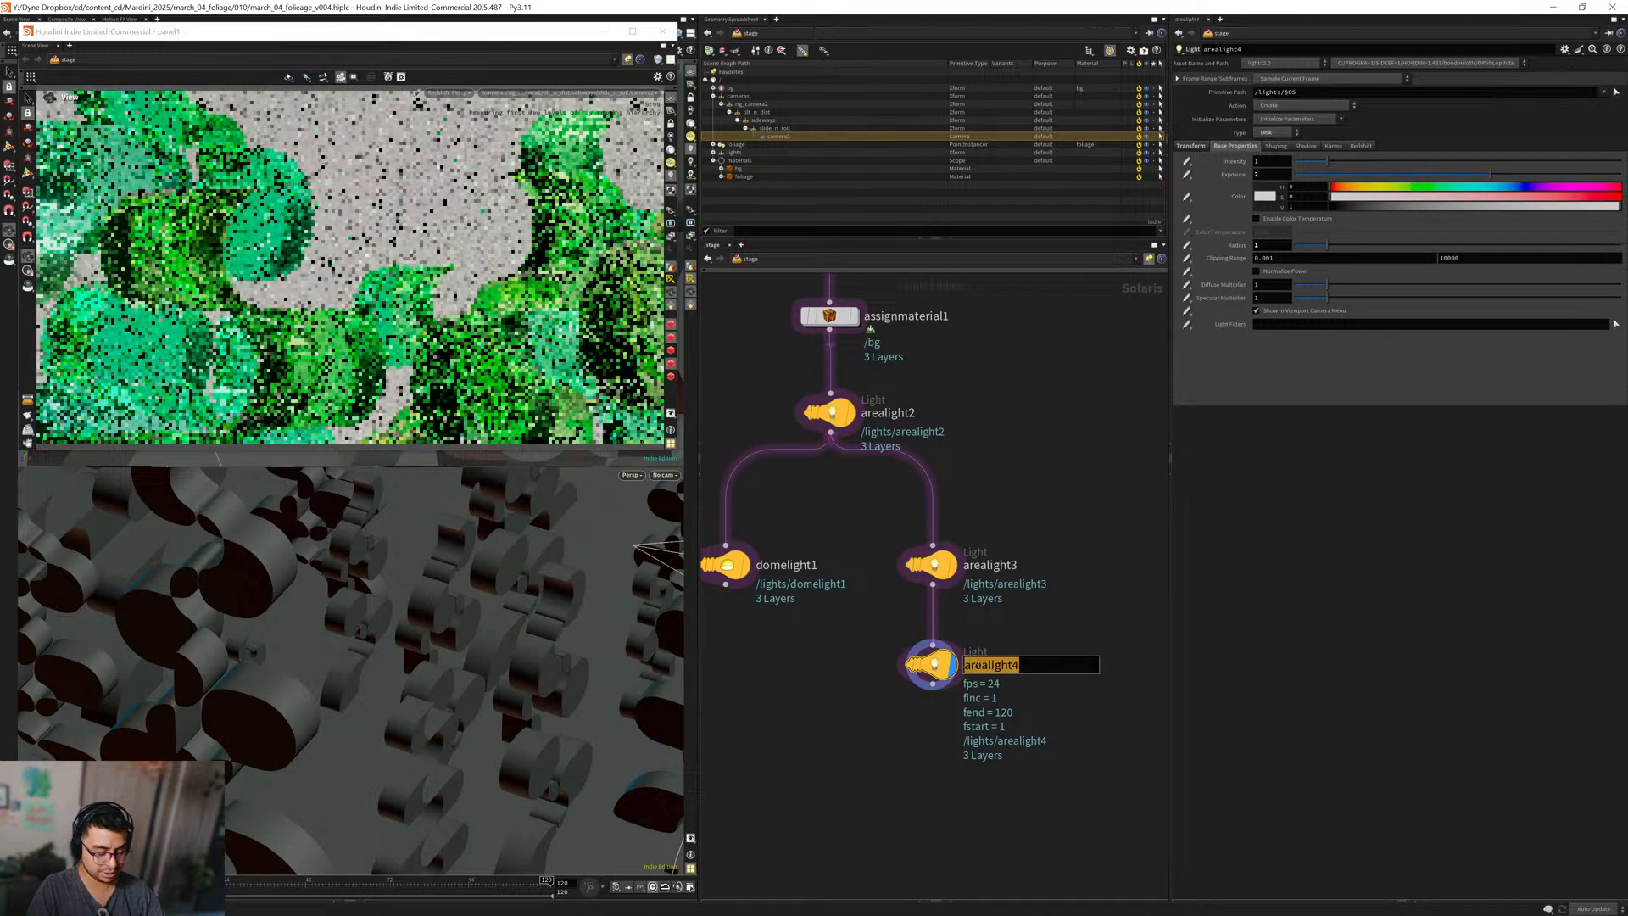
{"action": "type", "text": "bg_fill_1"}
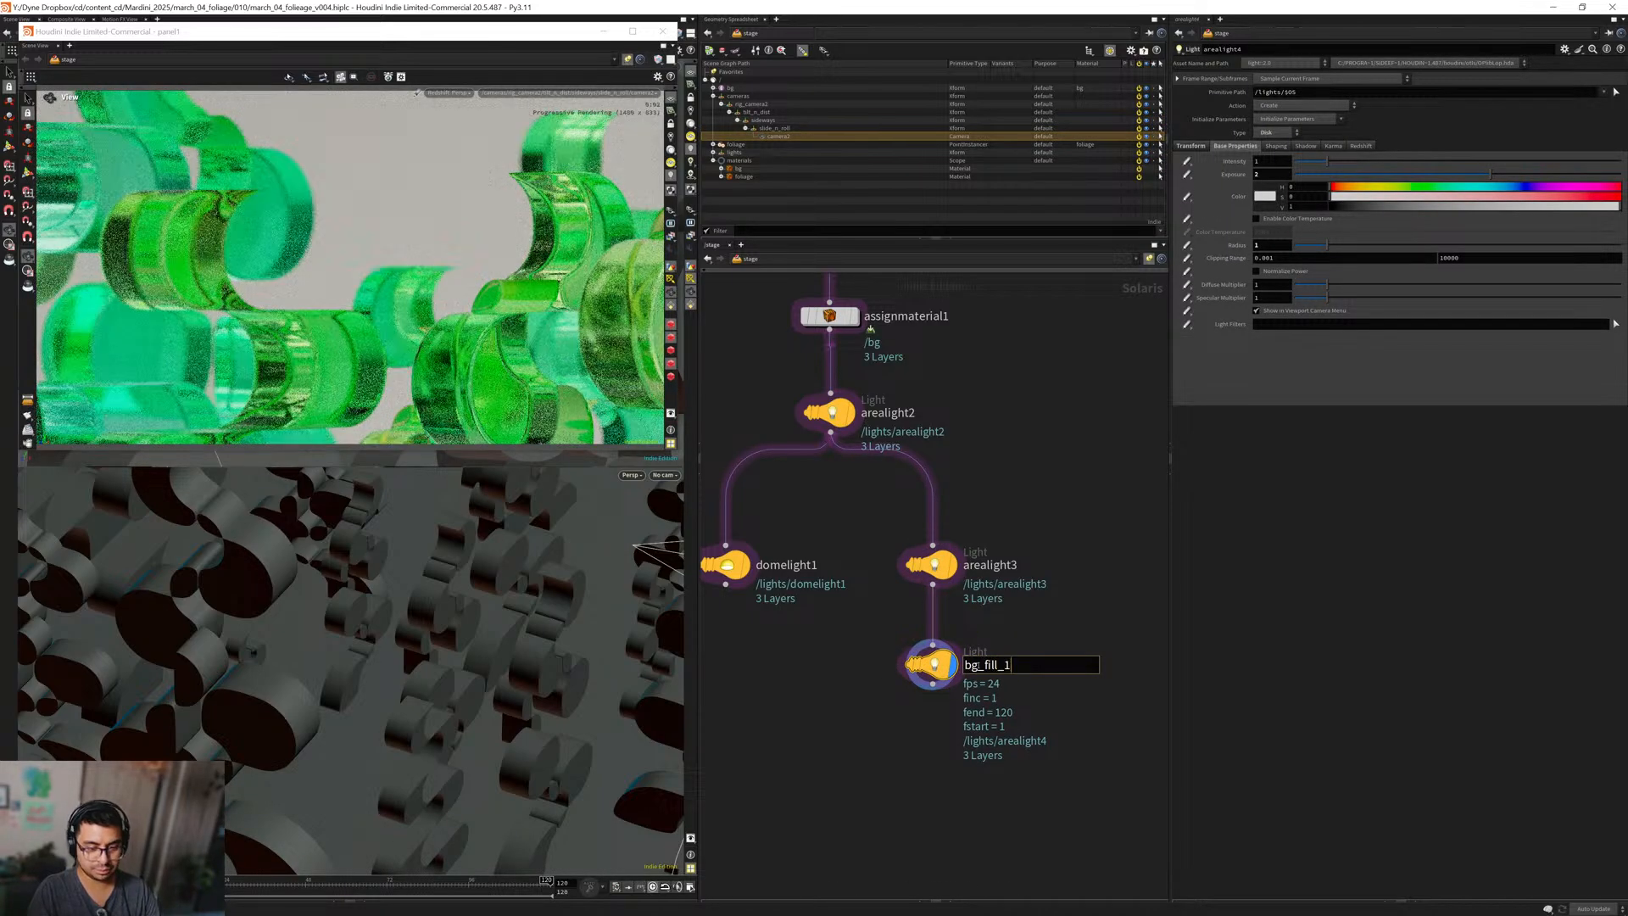
{"action": "key", "text": "Return"}
Move the bg_fill_1 light above the foliage in the free view and rotate it to aim at the background.
{"action": "left_click_drag", "start_coordinate": [531, 675], "coordinate": [559, 651]}
{"action": "scroll", "coordinate": [368, 698], "scroll_direction": "down", "scroll_amount": 5}
{"action": "key", "text": "Return"}
{"action": "scroll", "coordinate": [390, 666], "scroll_direction": "up", "scroll_amount": 6}
{"action": "left_click", "coordinate": [543, 604]}
{"action": "left_click_drag", "start_coordinate": [508, 598], "coordinate": [481, 507]}
{"action": "key", "text": "r"}
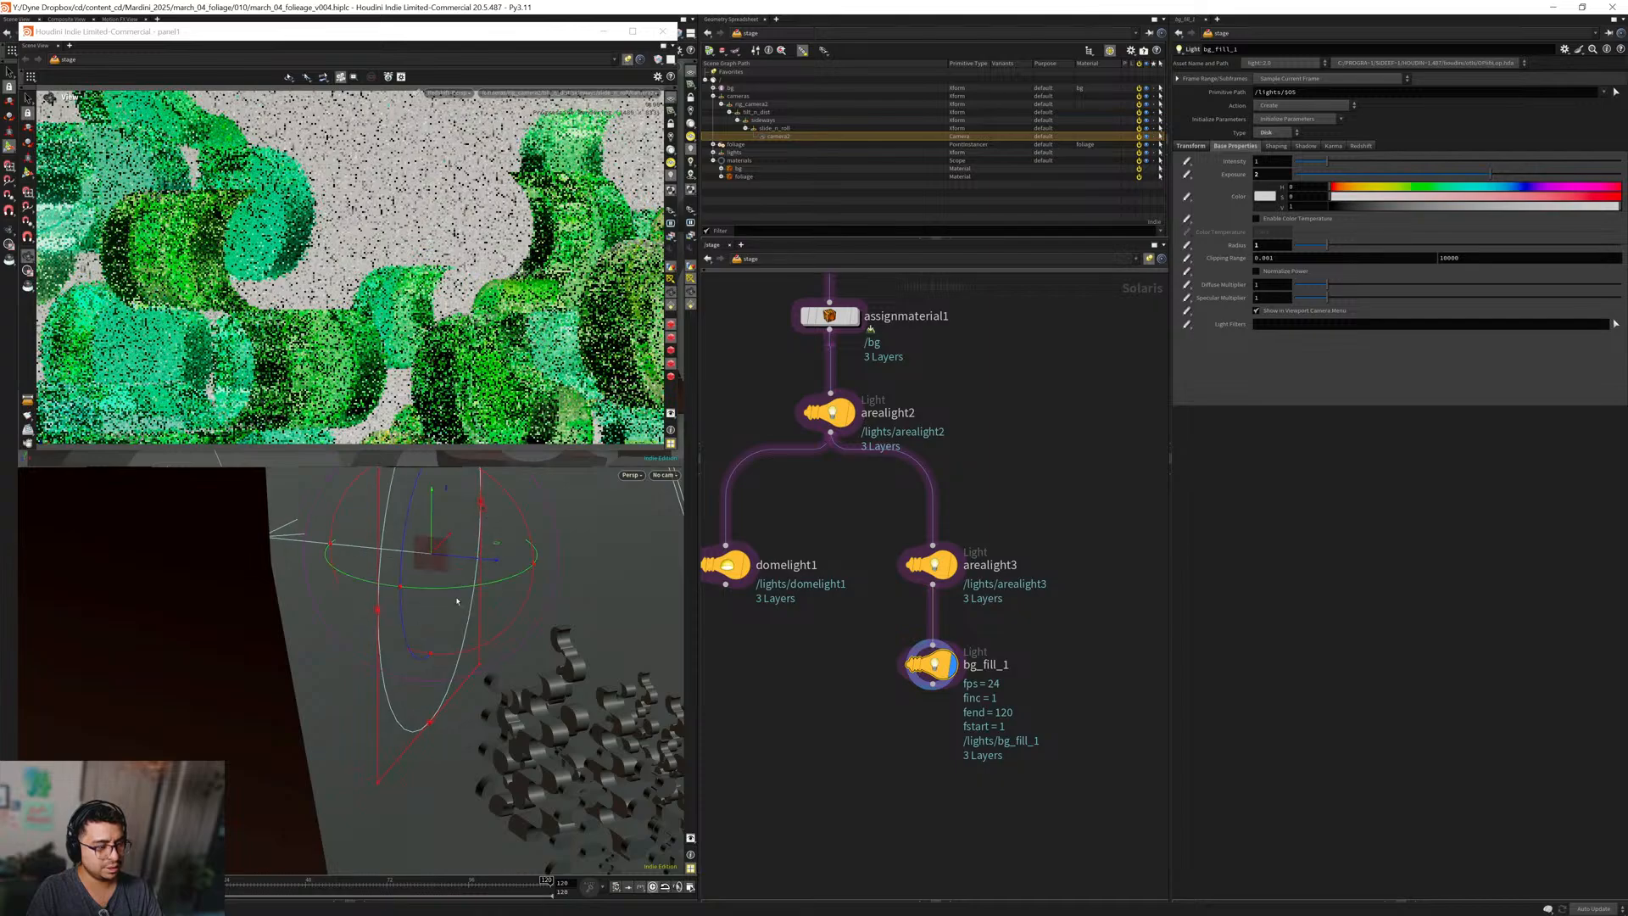
{"action": "left_click_drag", "start_coordinate": [501, 489], "coordinate": [490, 480]}
{"action": "left_click_drag", "start_coordinate": [467, 623], "coordinate": [354, 618], "text": "alt"}
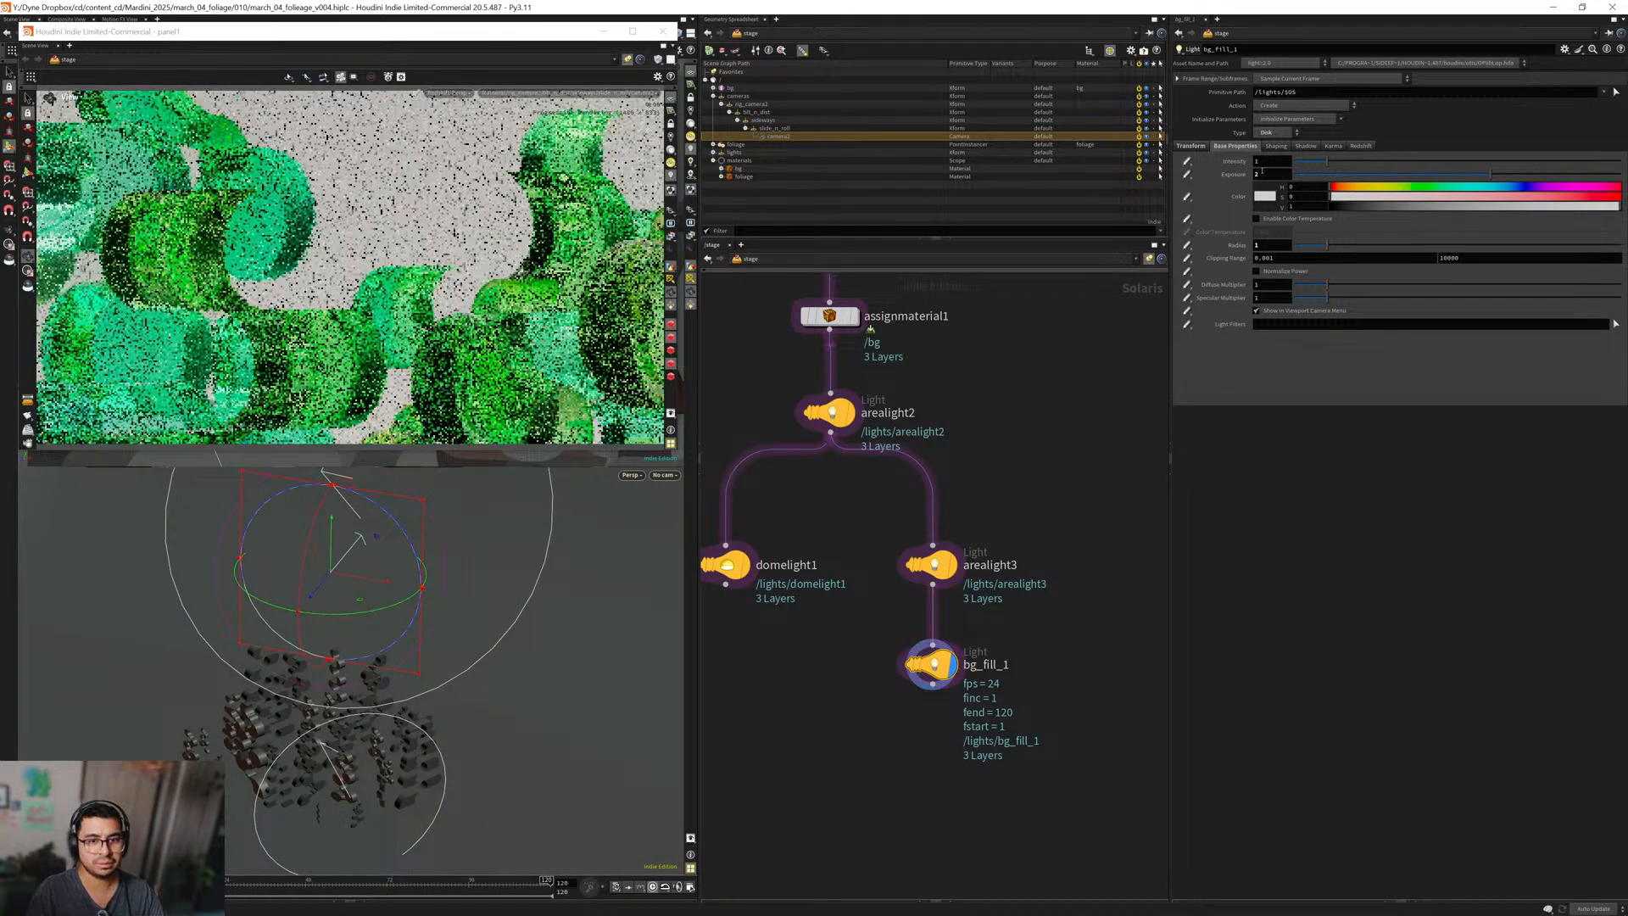
Set the bg_fill_1 light's Intensity to 2 and its Redshift Spread to 0.5.
{"action": "left_click_drag", "start_coordinate": [1266, 161], "coordinate": [1234, 162]}
{"action": "type", "text": "2"}
{"action": "key", "text": "Return"}
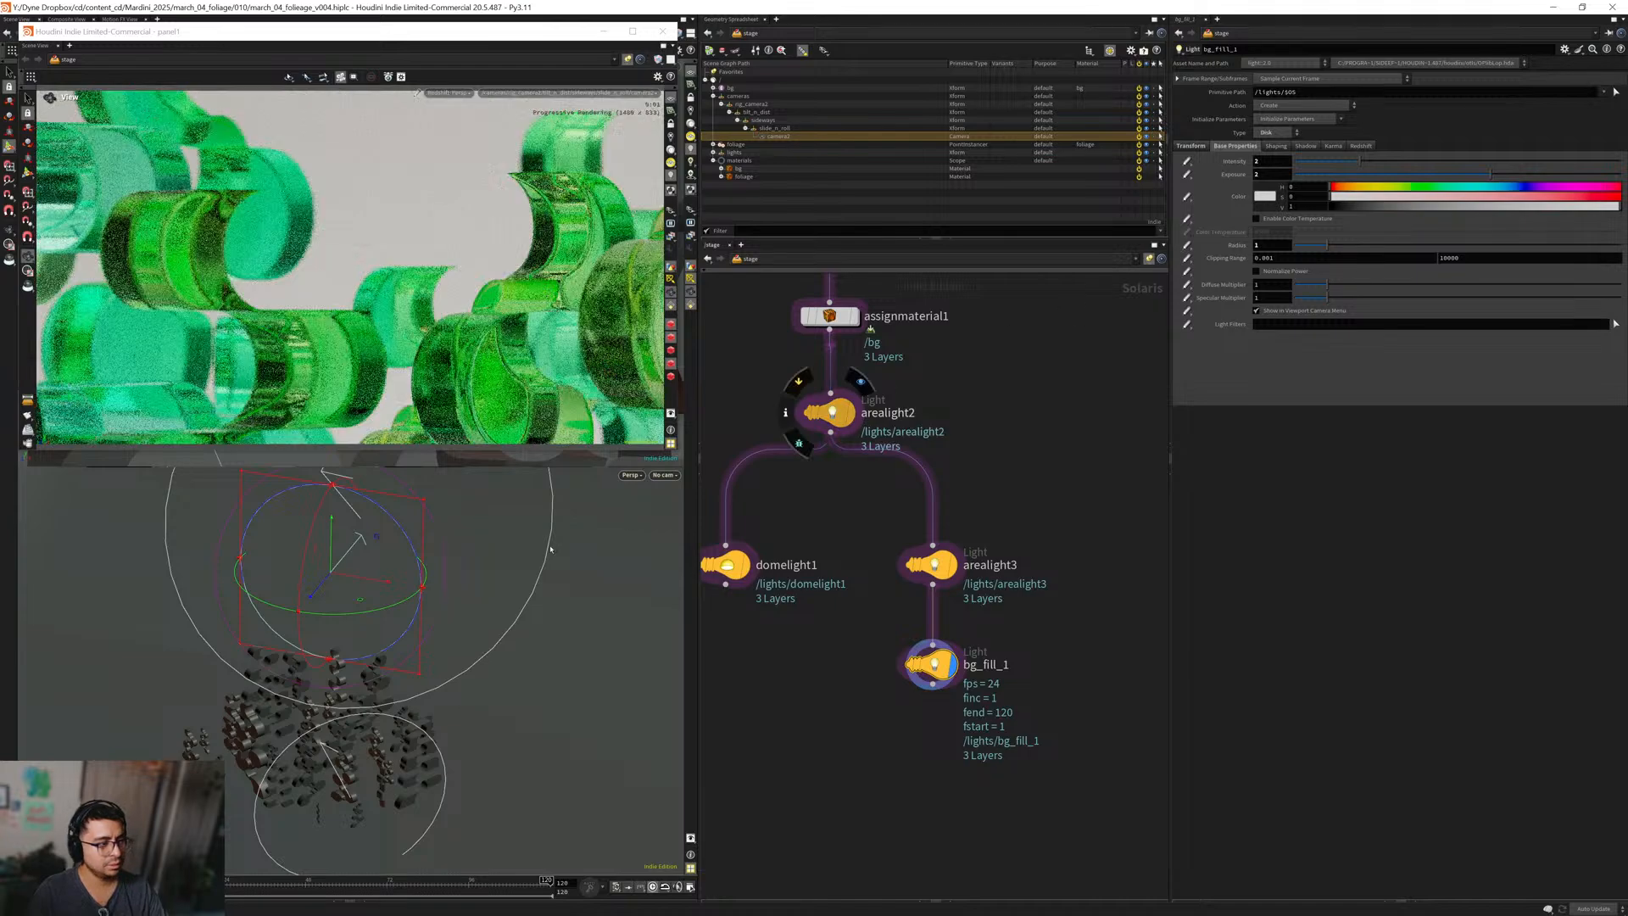
{"action": "left_click_drag", "start_coordinate": [462, 640], "coordinate": [477, 623], "text": "alt"}
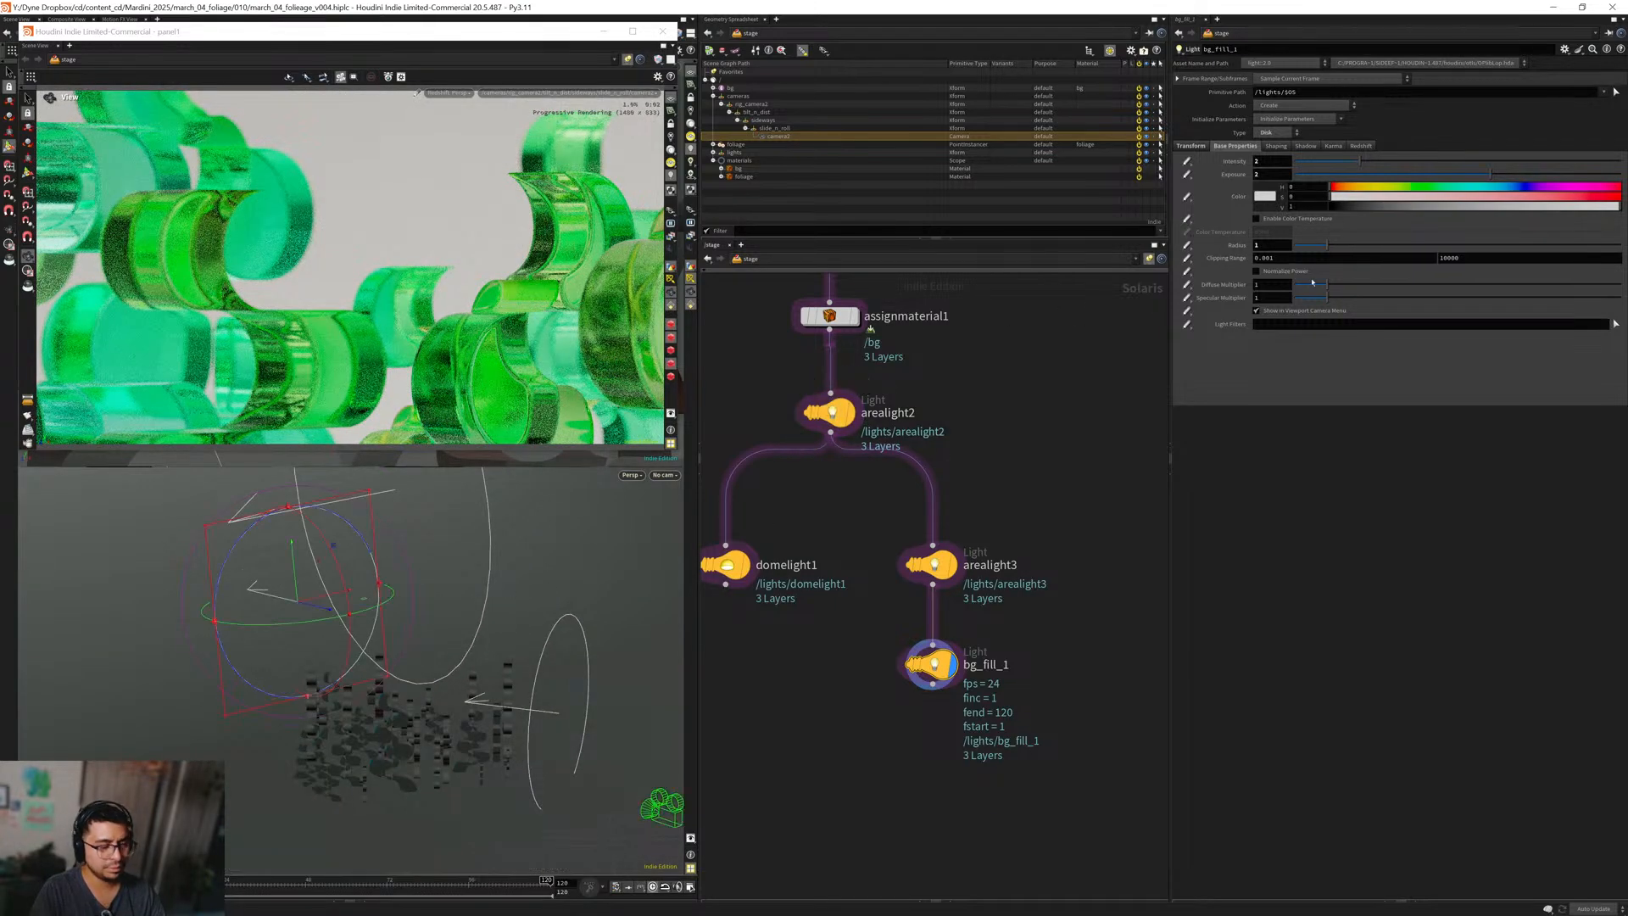
{"action": "left_click", "coordinate": [1359, 146]}
{"action": "left_click", "coordinate": [1196, 175]}
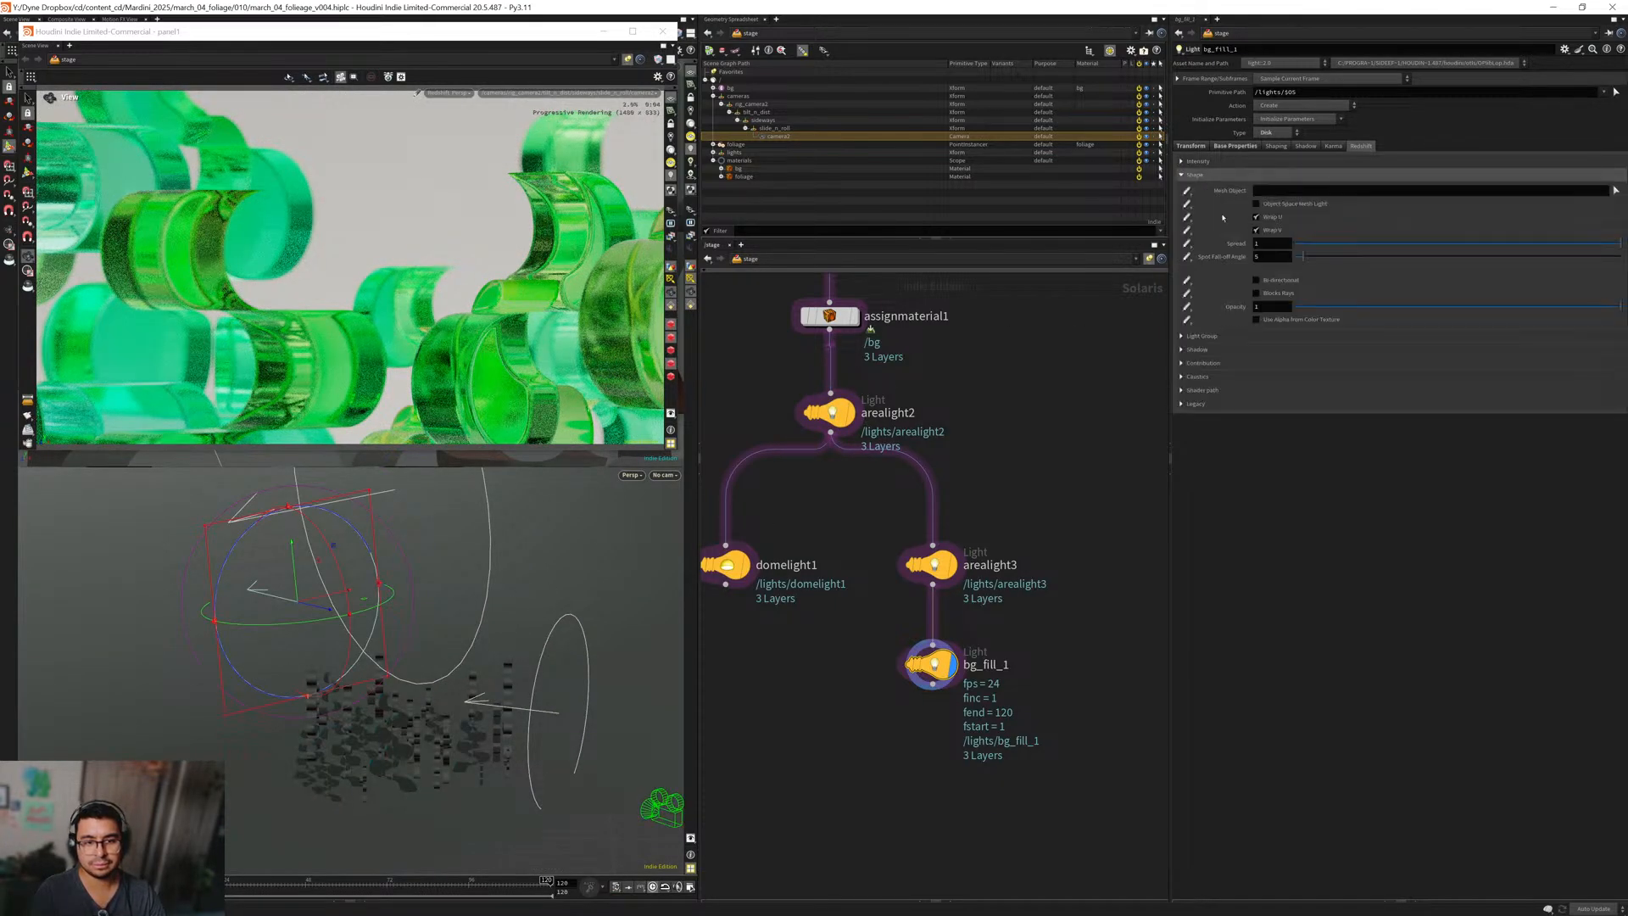
{"action": "type", "text": "0.5"}
{"action": "key", "text": "Return"}
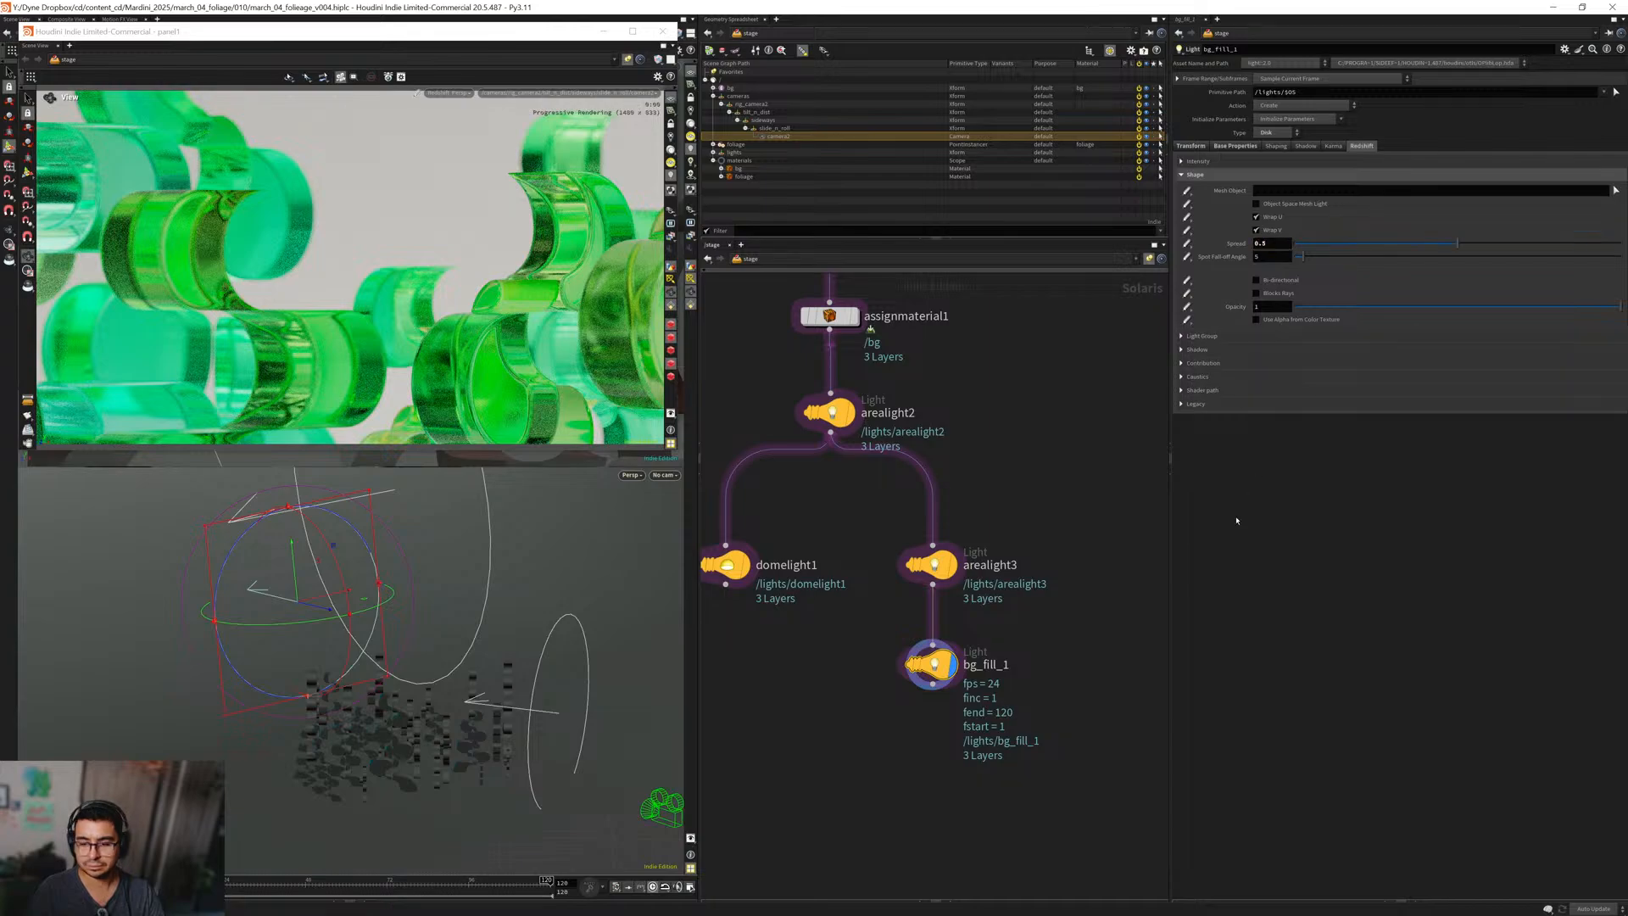
Bypass arealight2 and arealight3 to isolate bg_fill_1, and toggle bg_fill_1 off and on to compare its effect.
{"action": "left_click_drag", "start_coordinate": [325, 629], "coordinate": [426, 465], "text": "alt"}
{"action": "key", "text": "m"}
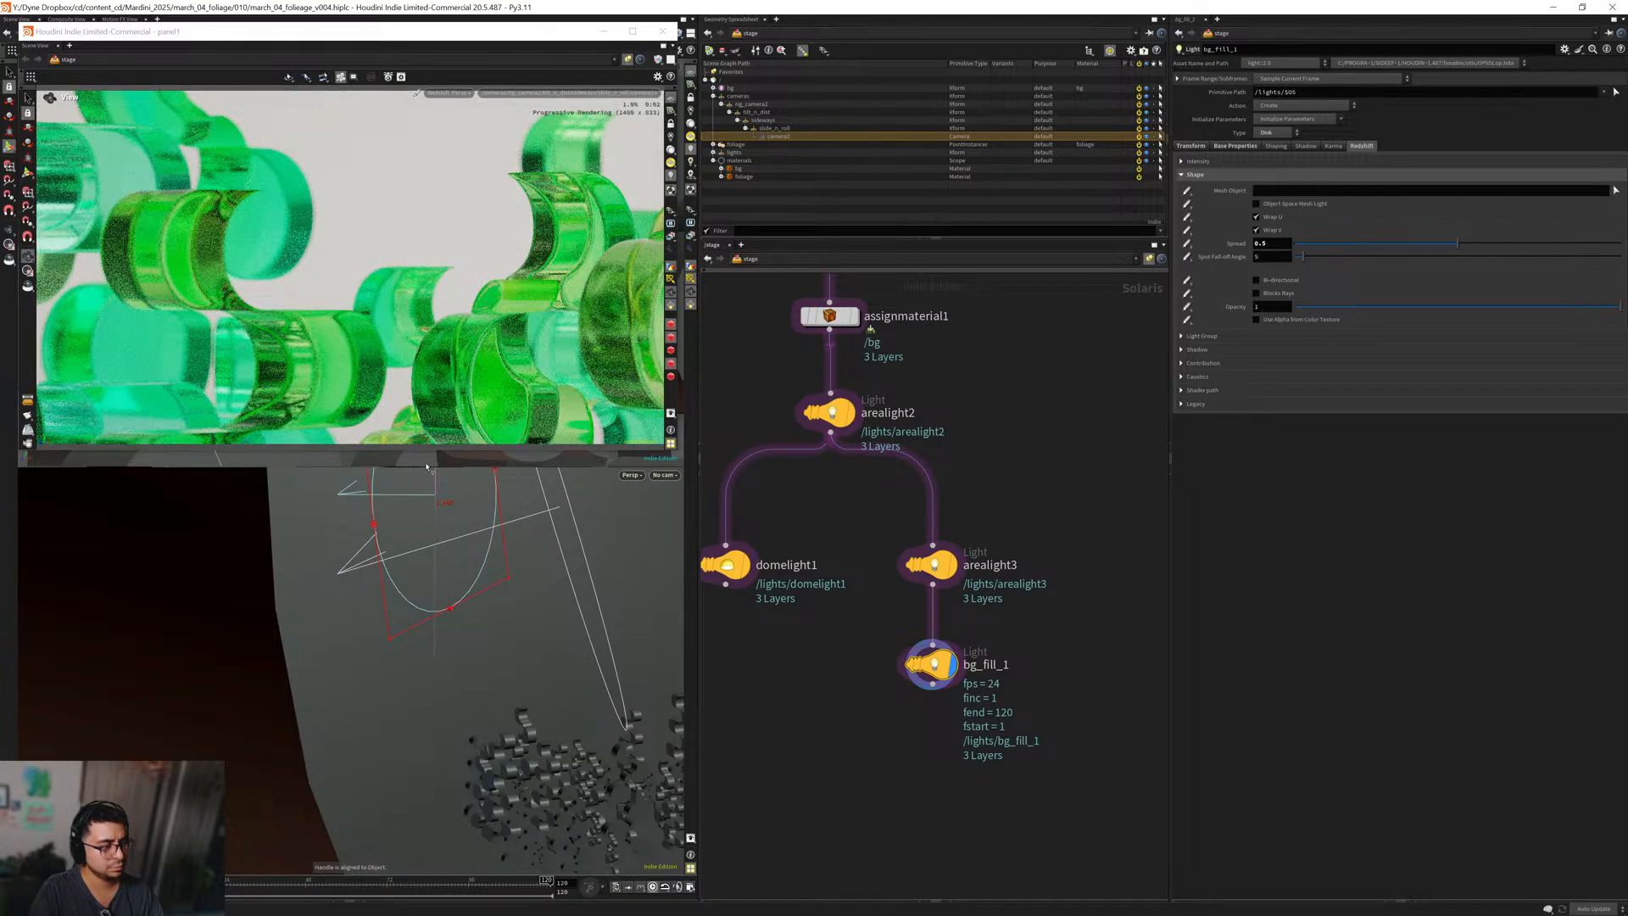
{"action": "left_click_drag", "start_coordinate": [774, 379], "coordinate": [921, 601]}
{"action": "key", "text": "b"}
{"action": "left_click_drag", "start_coordinate": [852, 640], "coordinate": [951, 719]}
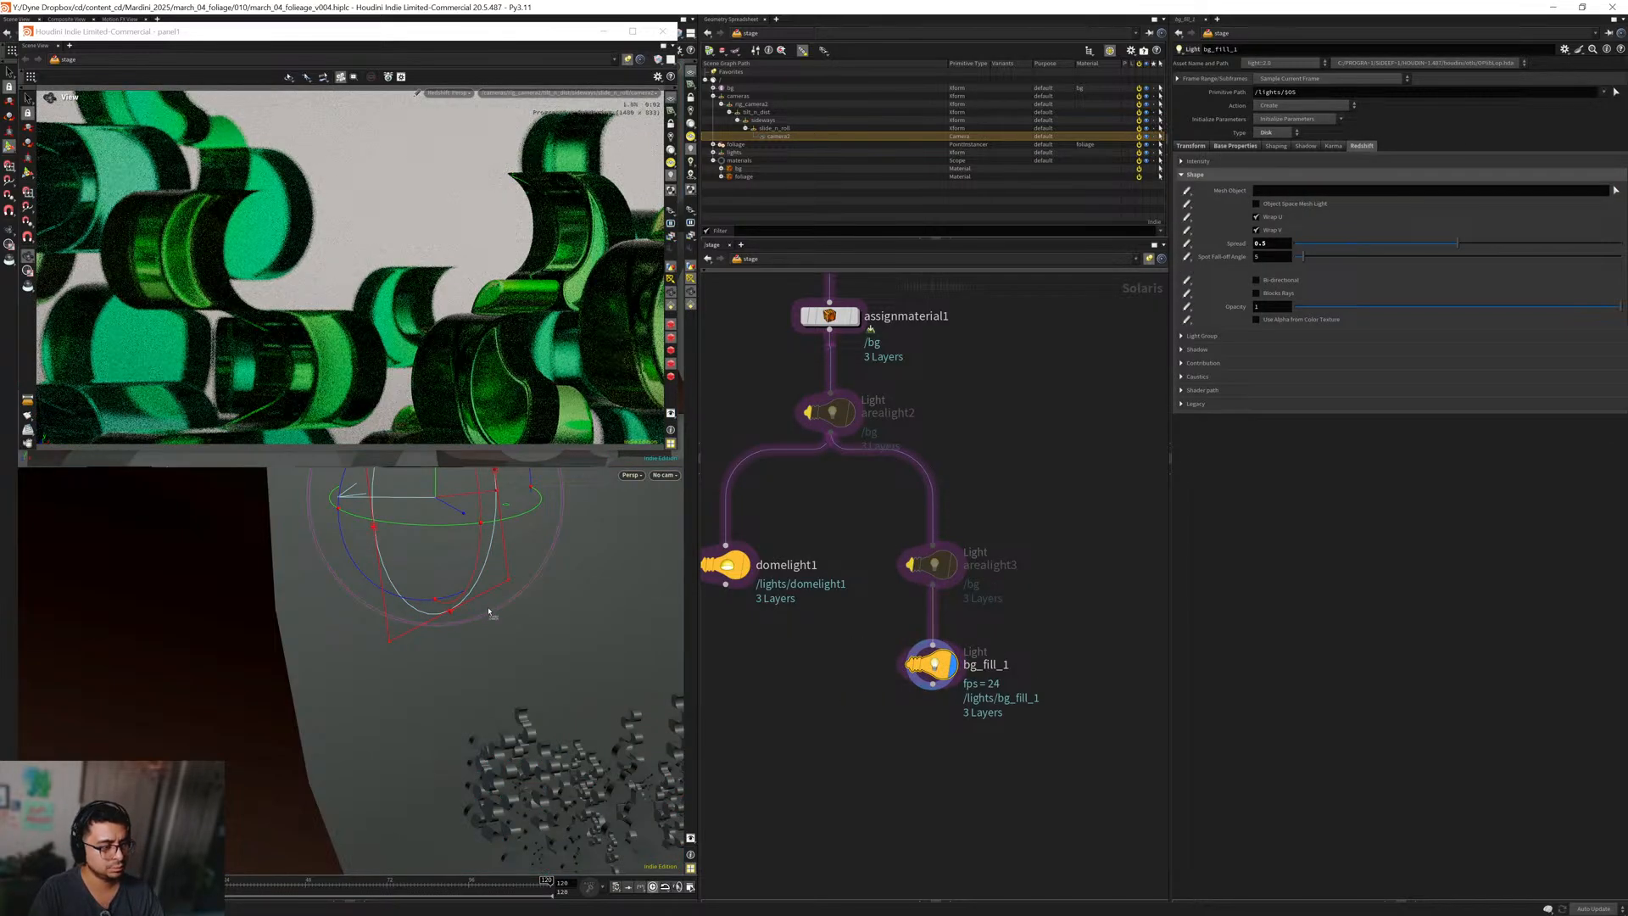
{"action": "key", "text": "b"}
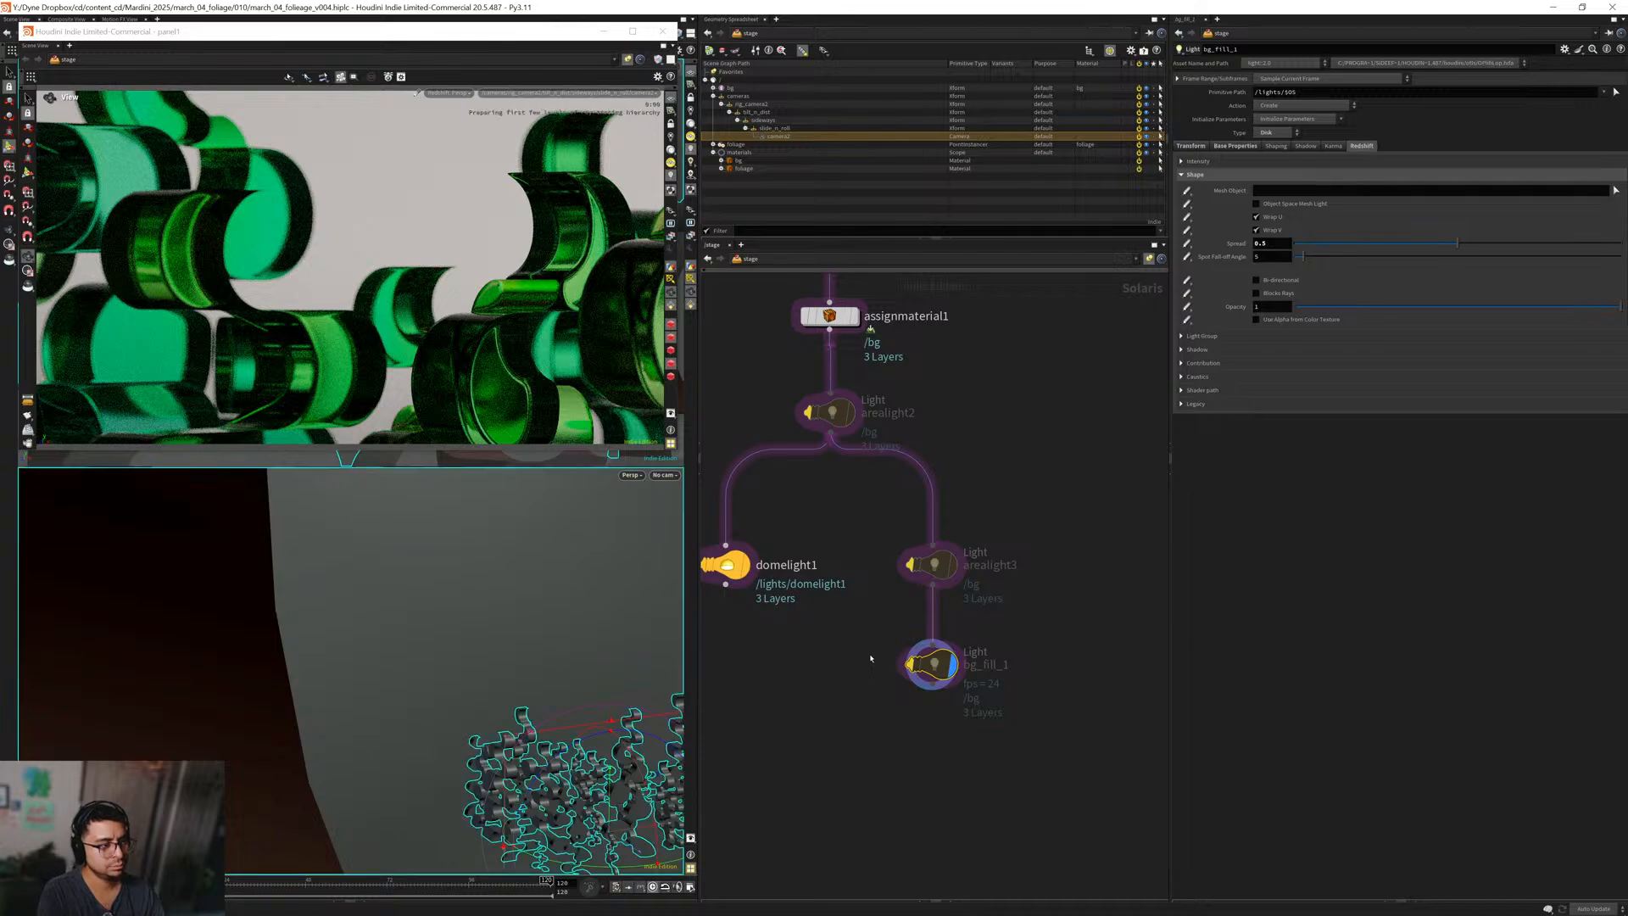
{"action": "left_click_drag", "start_coordinate": [857, 627], "coordinate": [971, 726]}
{"action": "key", "text": "b"}
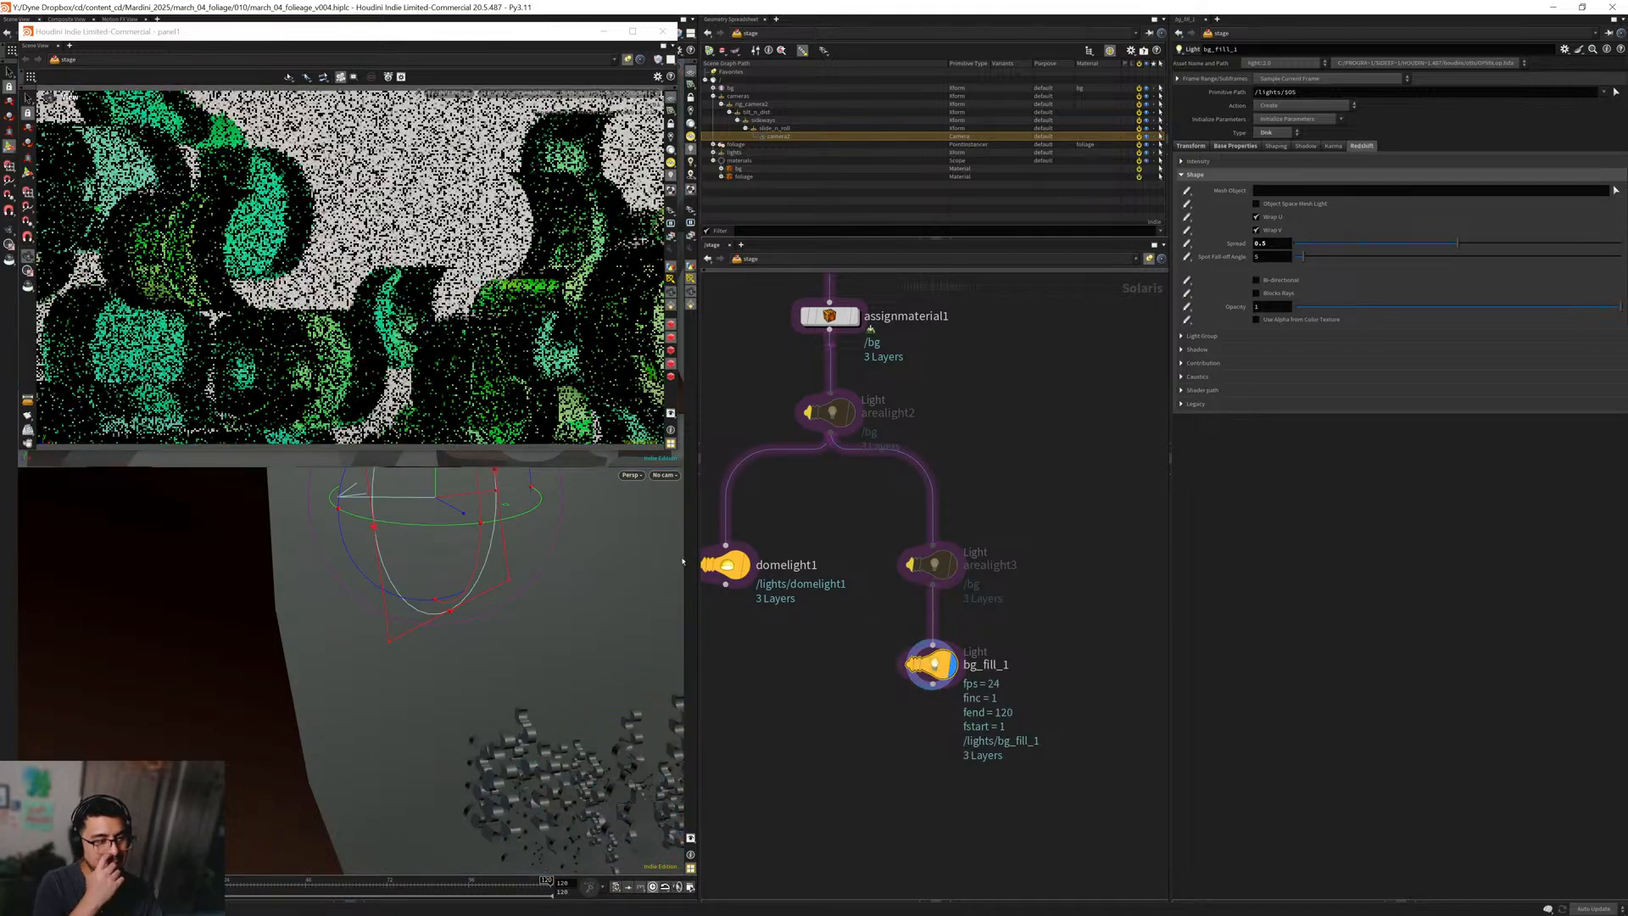
Nudge the bg_fill_1 light slightly in front of the background using its viewport handle.
{"action": "left_click_drag", "start_coordinate": [479, 651], "coordinate": [384, 532], "text": "alt"}
{"action": "key", "text": "r"}
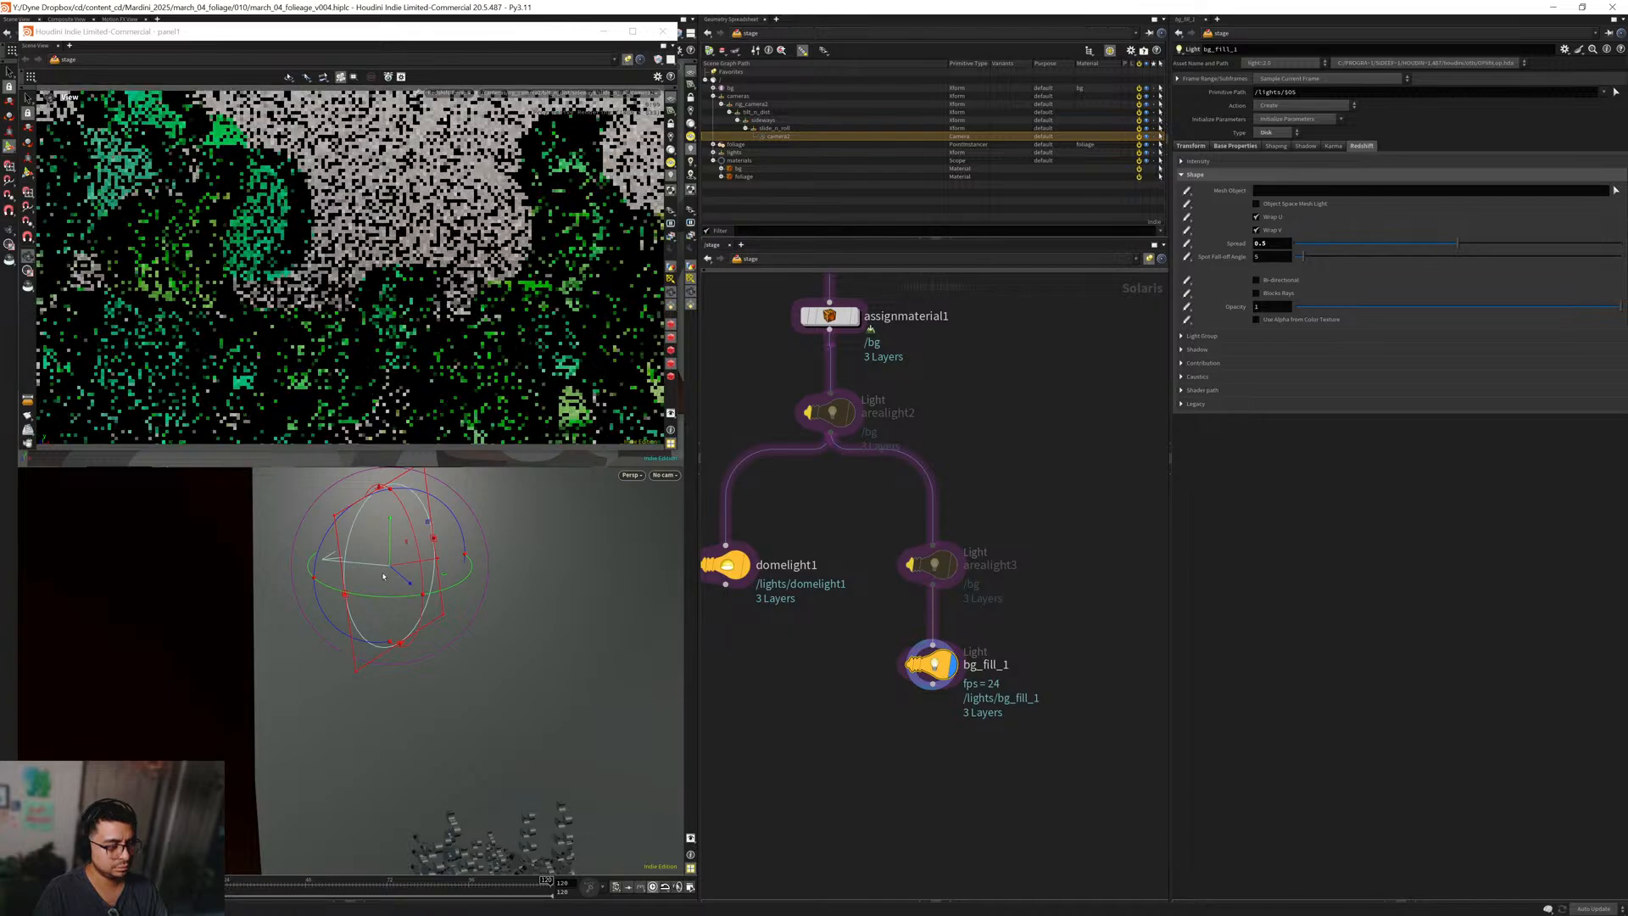
{"action": "left_click_drag", "start_coordinate": [445, 576], "coordinate": [431, 579]}
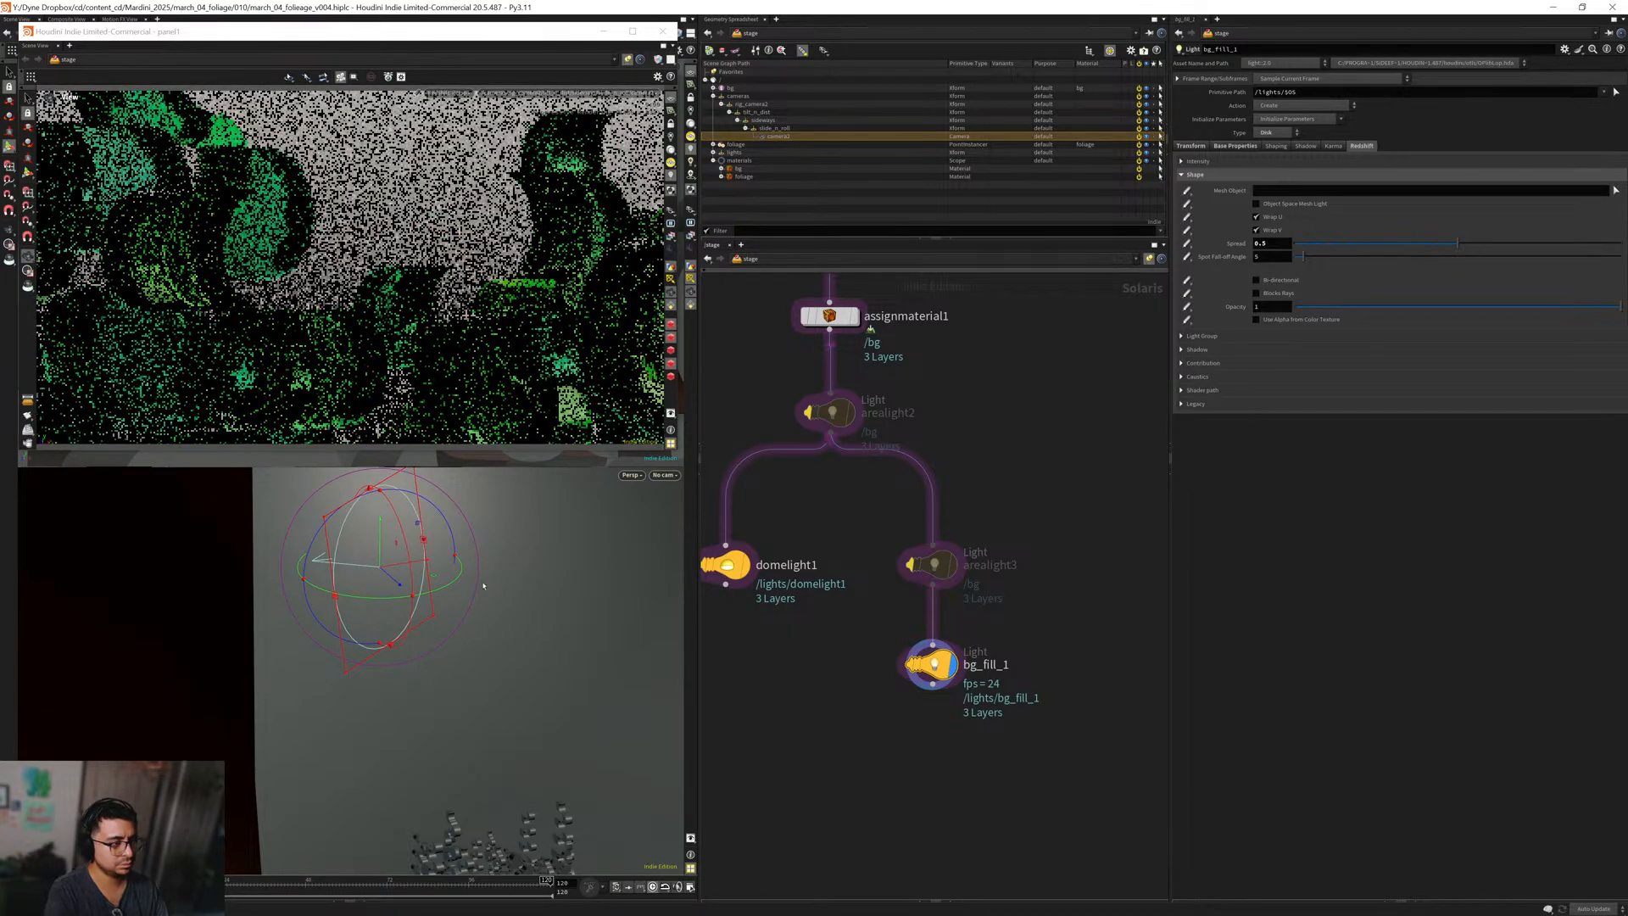
Compare arealight3 and arealight2 one at a time in the render, and re-enable both lights.
{"action": "left_click_drag", "start_coordinate": [874, 538], "coordinate": [977, 598]}
{"action": "key", "text": "b"}
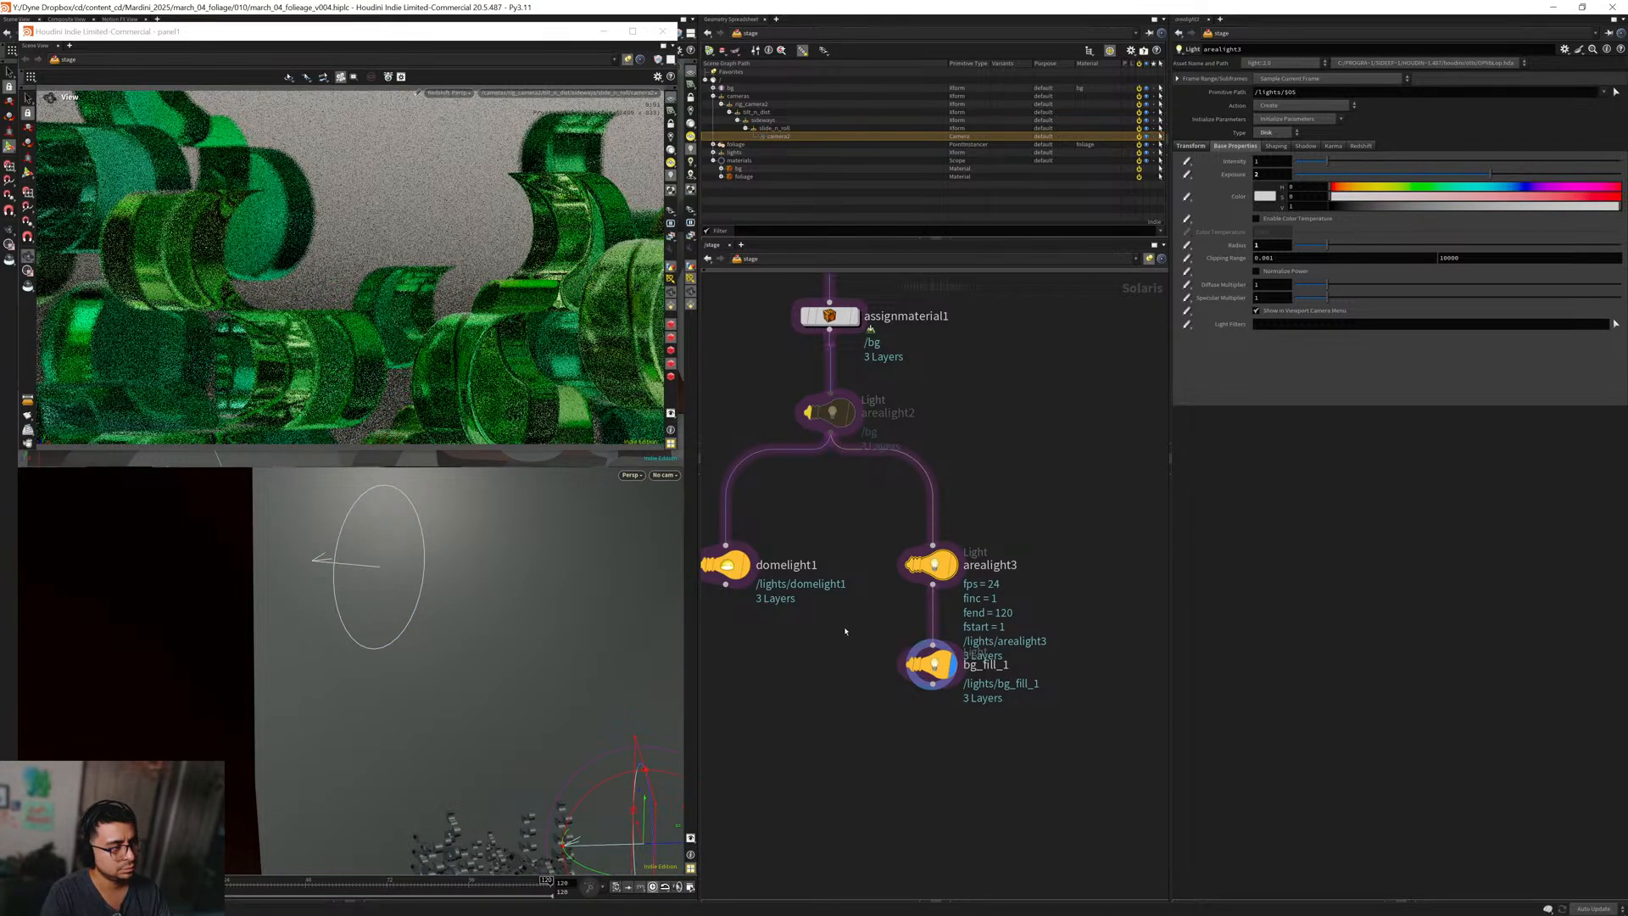
{"action": "key", "text": "b"}
{"action": "left_click_drag", "start_coordinate": [801, 393], "coordinate": [842, 493]}
{"action": "key", "text": "b"}
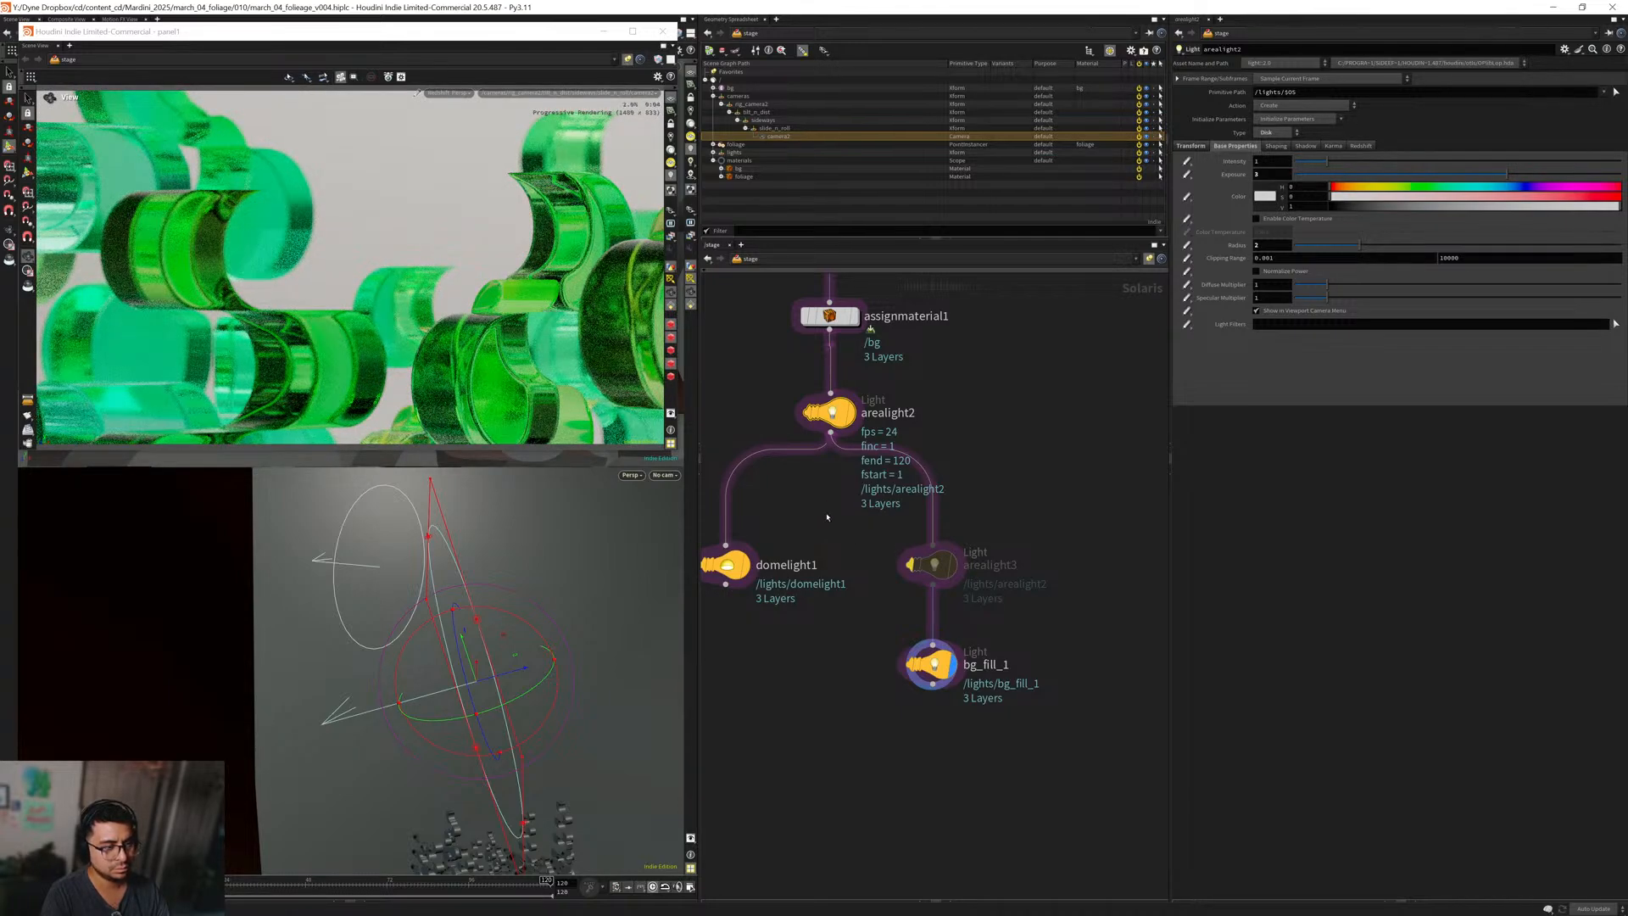
{"action": "left_click_drag", "start_coordinate": [864, 541], "coordinate": [968, 595]}
{"action": "key", "text": "b"}
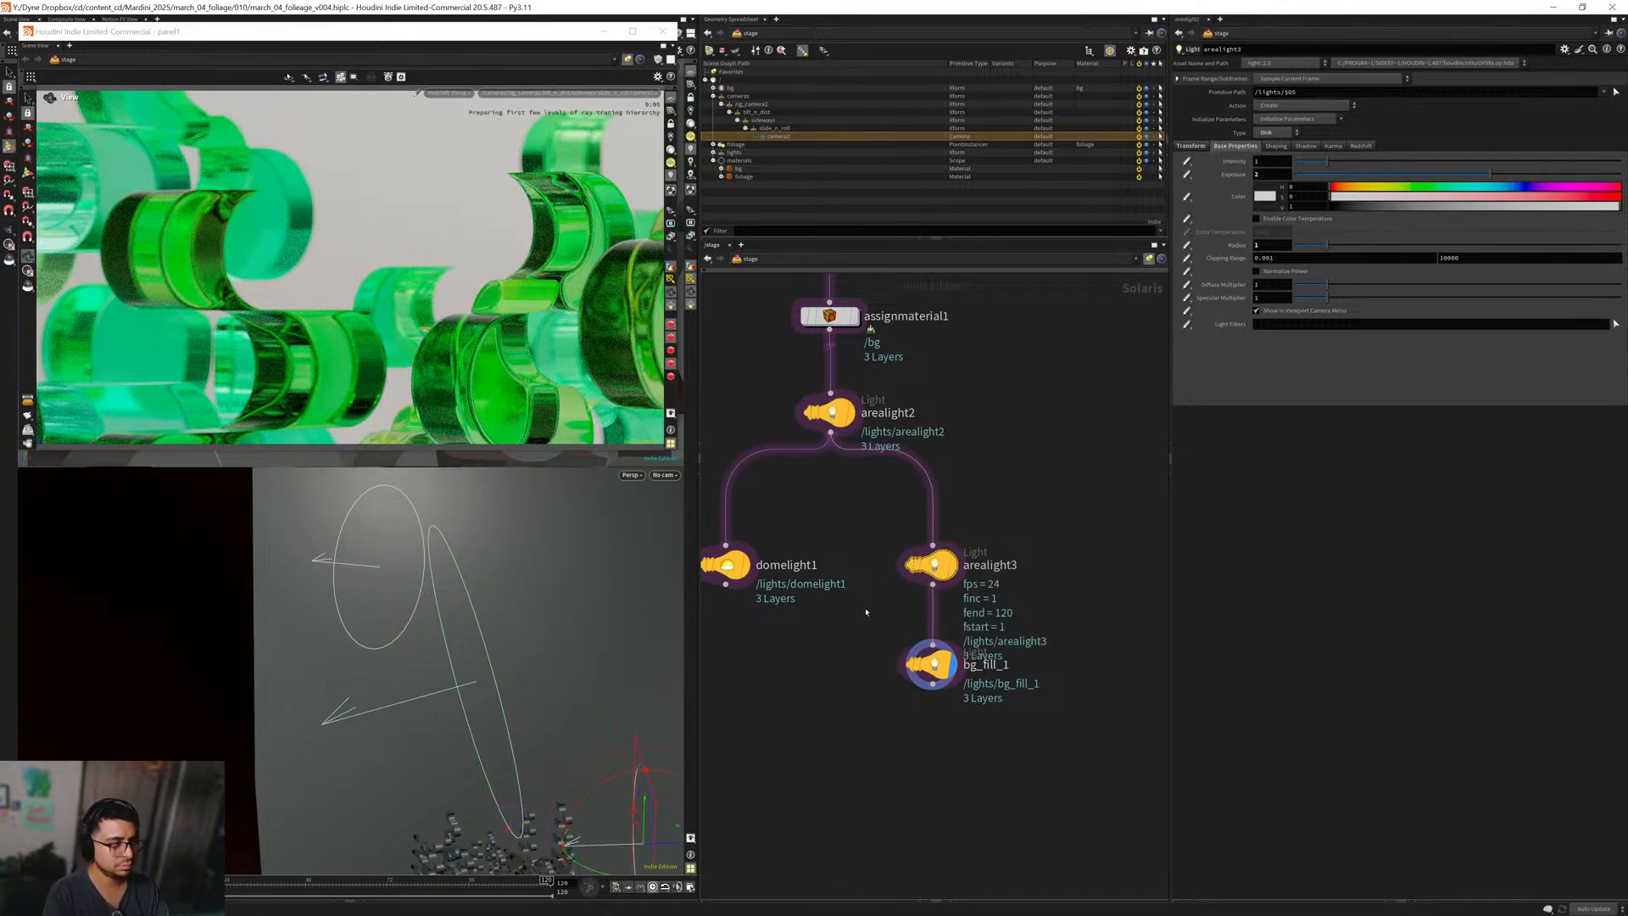
{"action": "key", "text": "Escape"}
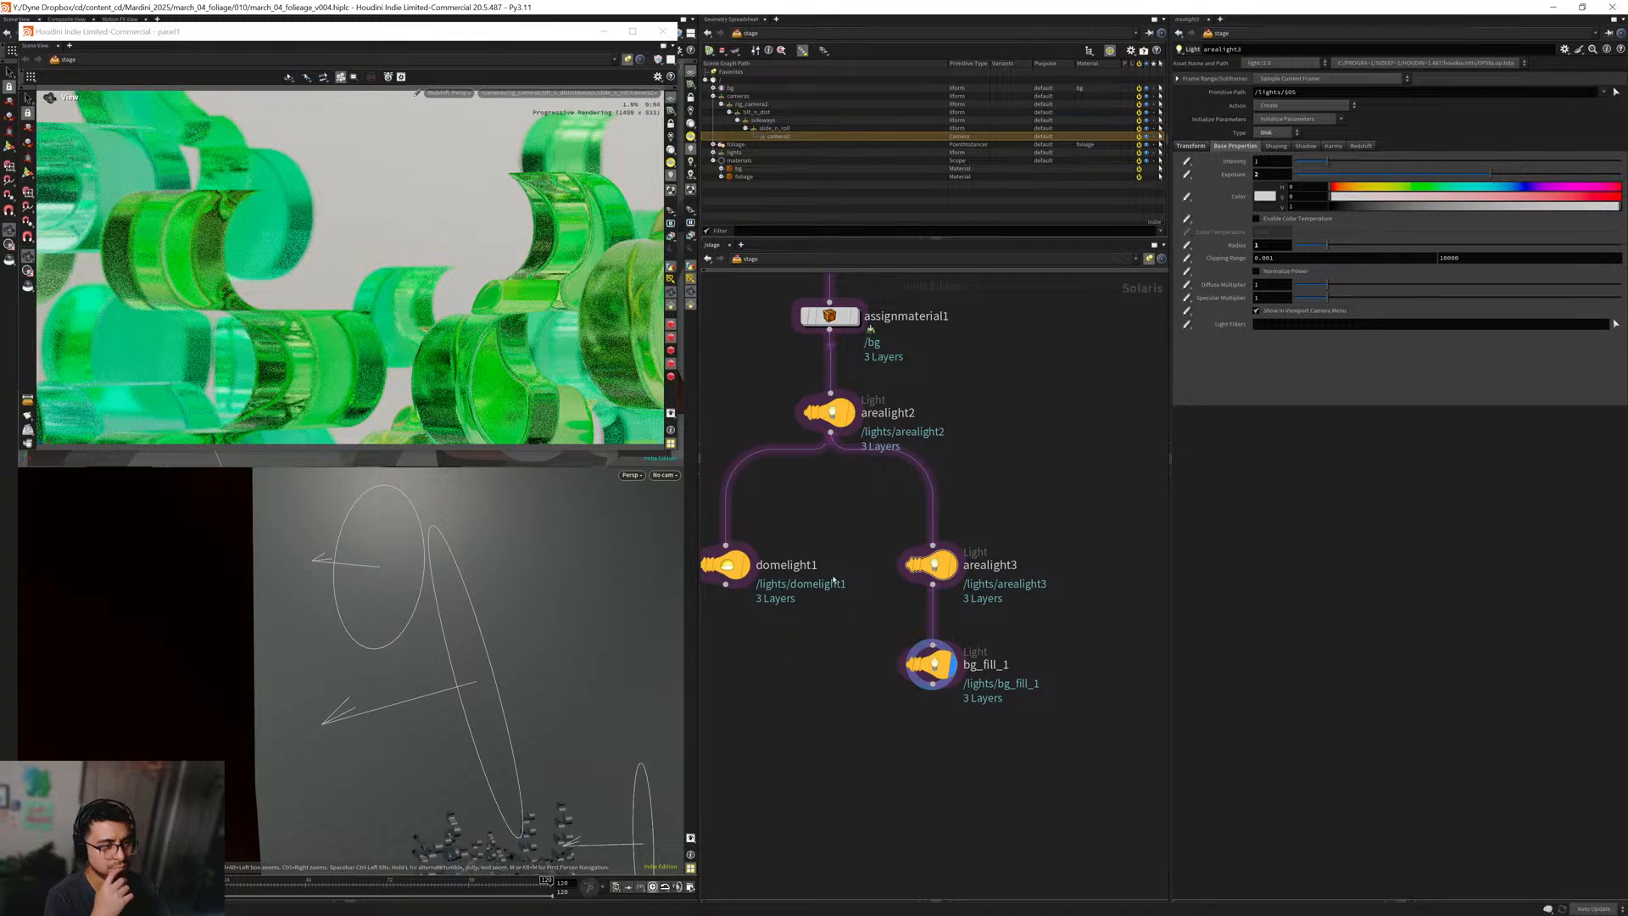
Bypass arealight3 to compare the render without it, inspect the lights around the foliage, and re-enable it.
{"action": "left_click_drag", "start_coordinate": [857, 529], "coordinate": [981, 599]}
{"action": "key", "text": "b"}
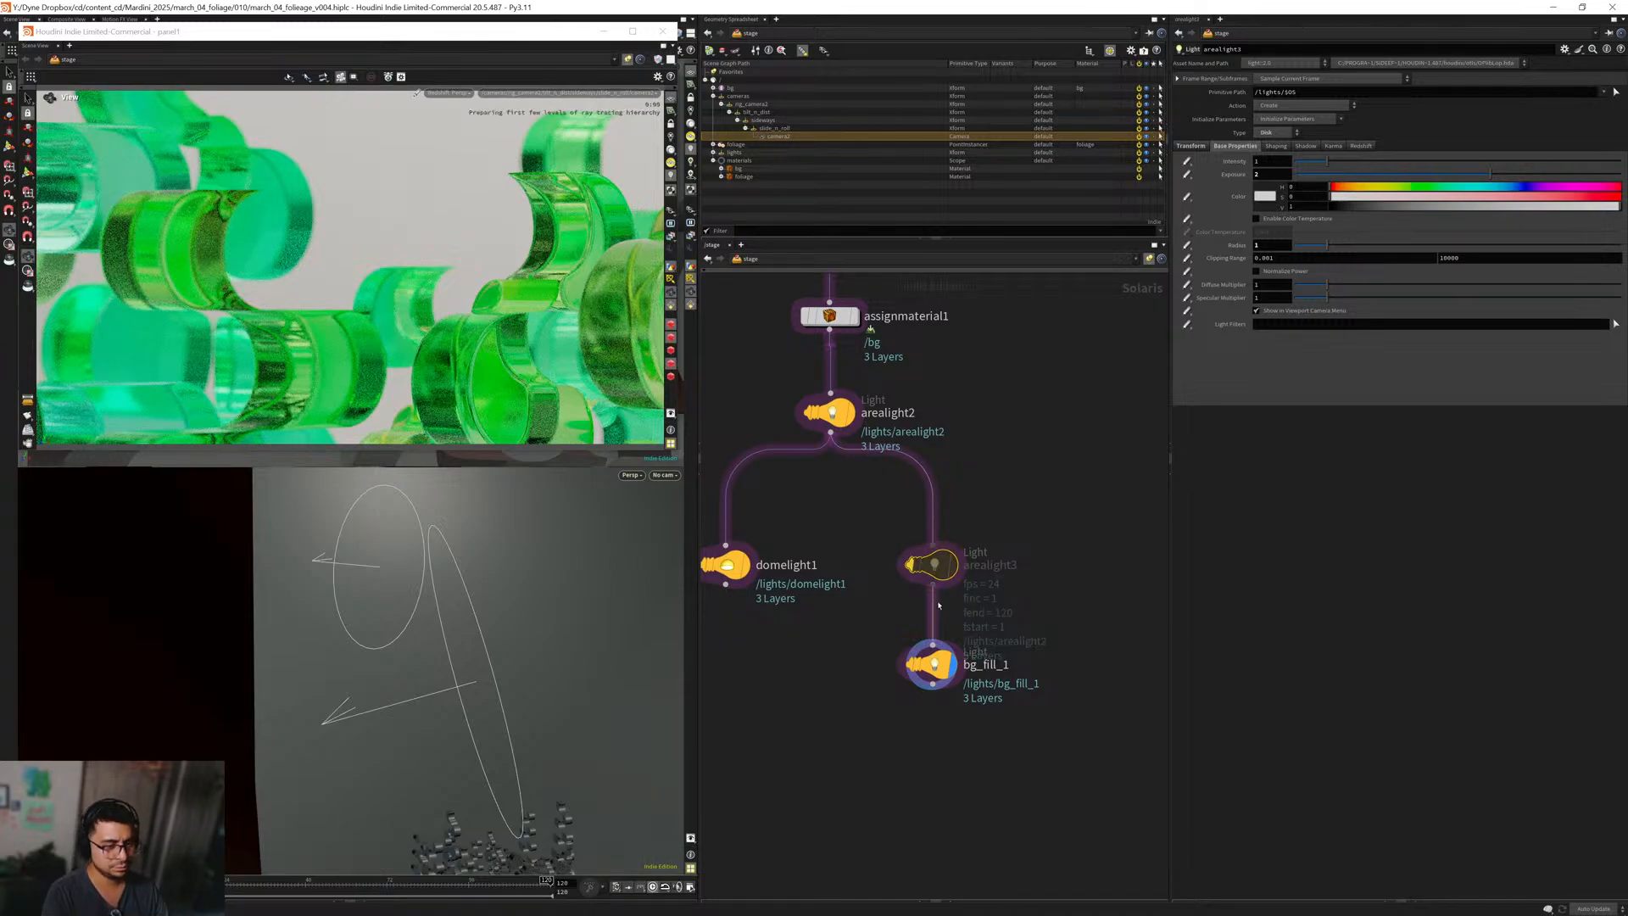
{"action": "right_click_drag", "start_coordinate": [526, 691], "coordinate": [458, 672], "text": "alt"}
{"action": "middle_click_drag", "start_coordinate": [458, 672], "coordinate": [339, 569], "text": "alt"}
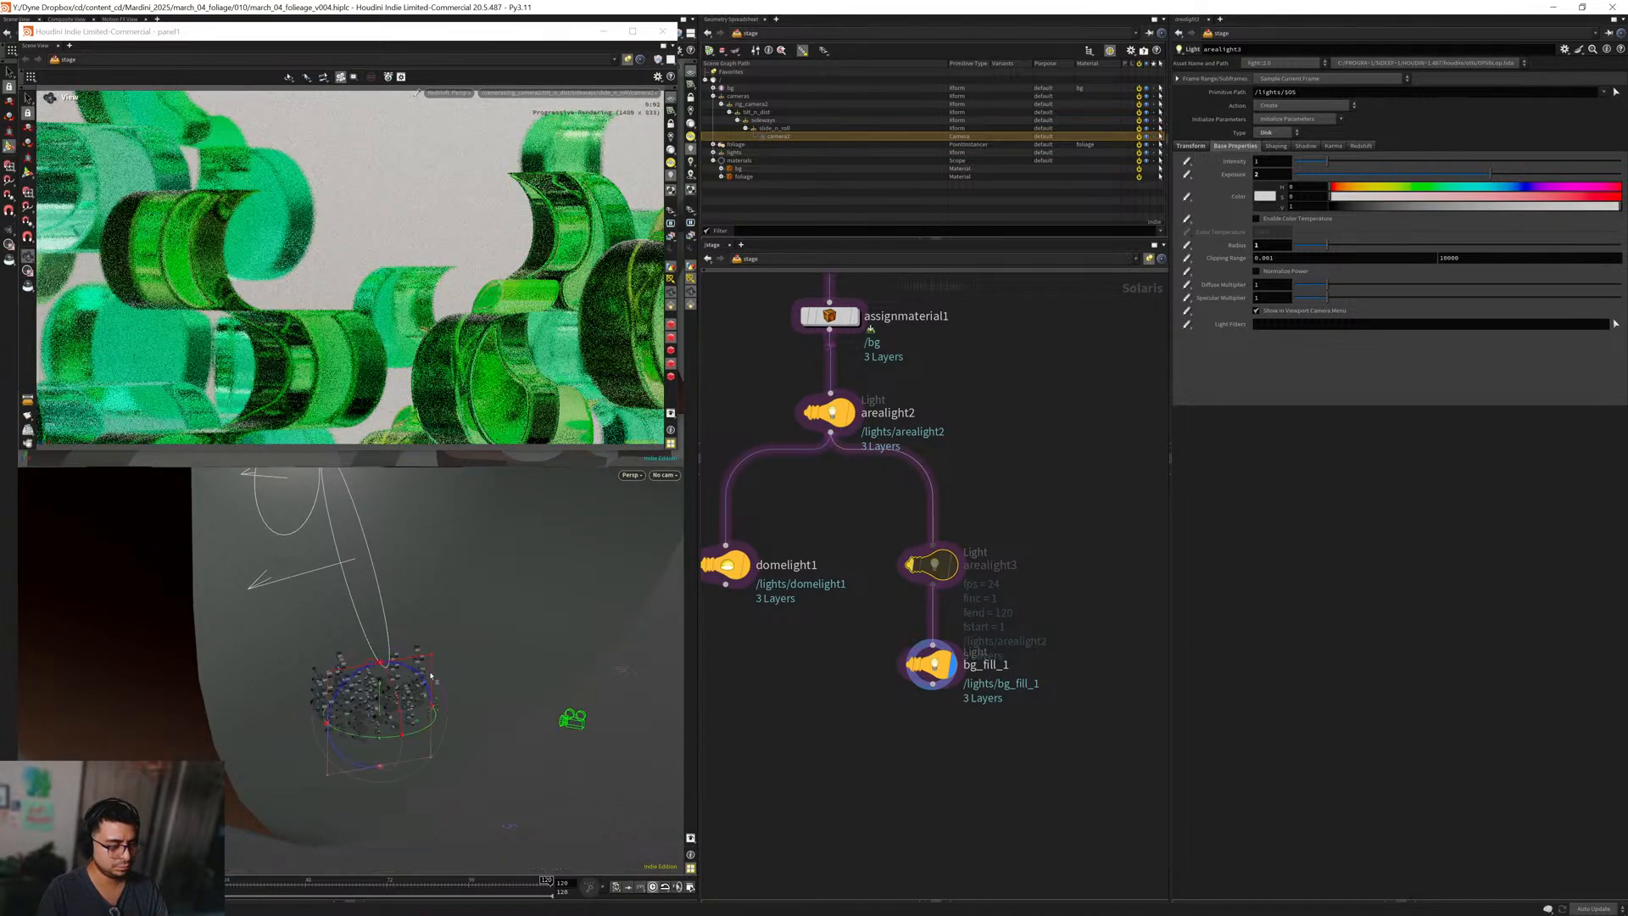
{"action": "left_click_drag", "start_coordinate": [416, 676], "coordinate": [330, 734], "text": "alt"}
{"action": "right_click_drag", "start_coordinate": [411, 650], "coordinate": [397, 664], "text": "alt"}
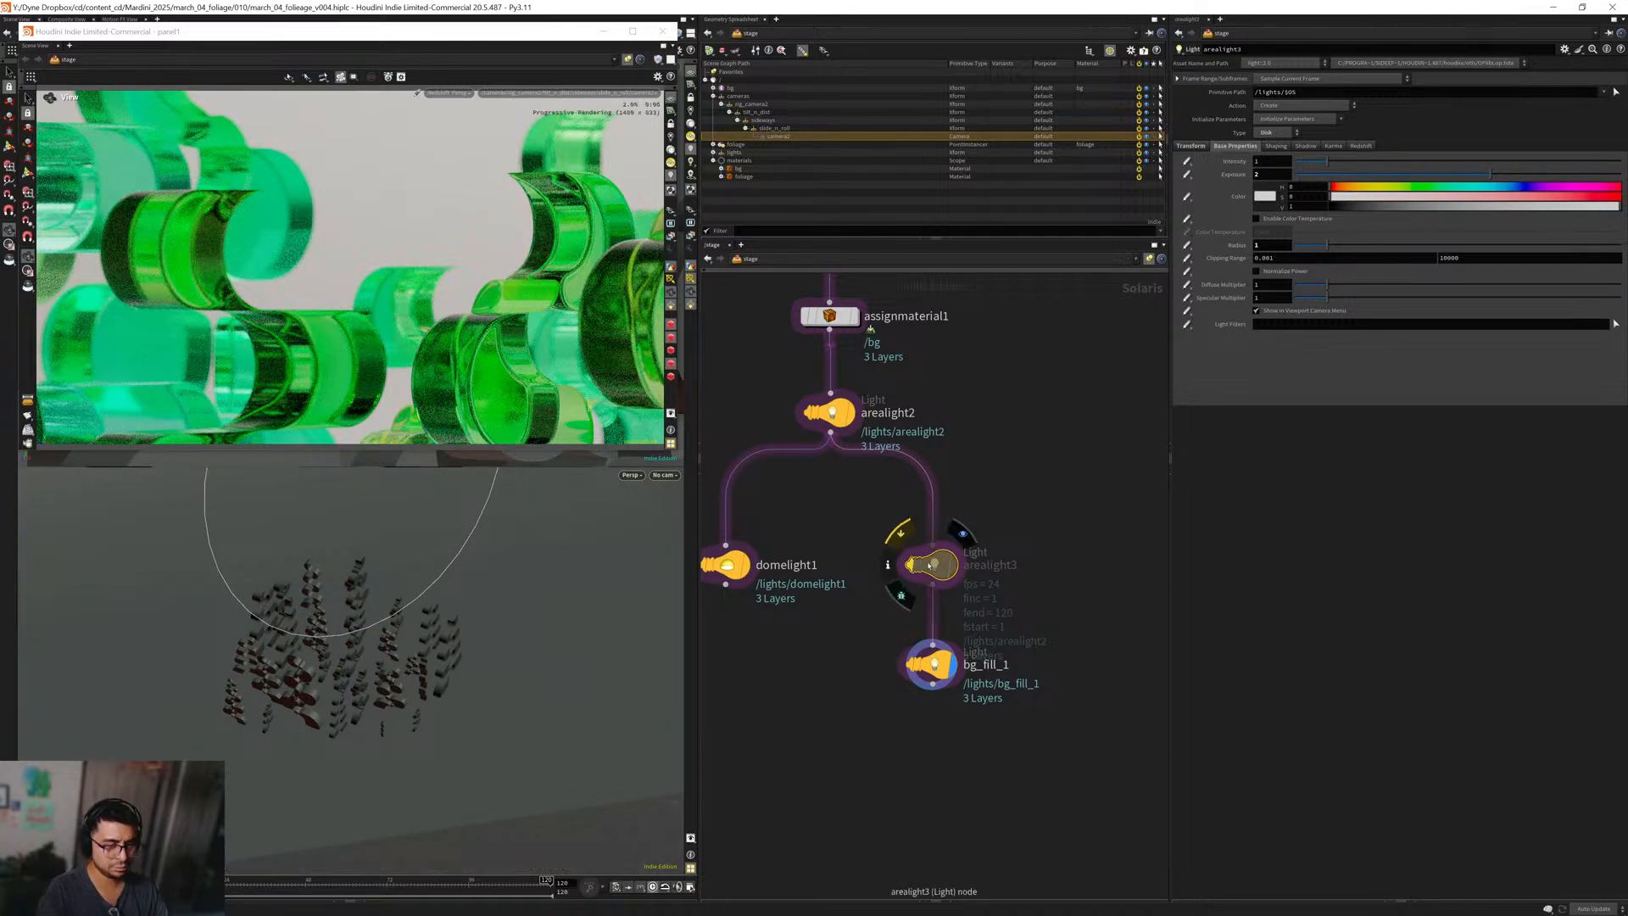
{"action": "left_click_drag", "start_coordinate": [1014, 606], "coordinate": [883, 549]}
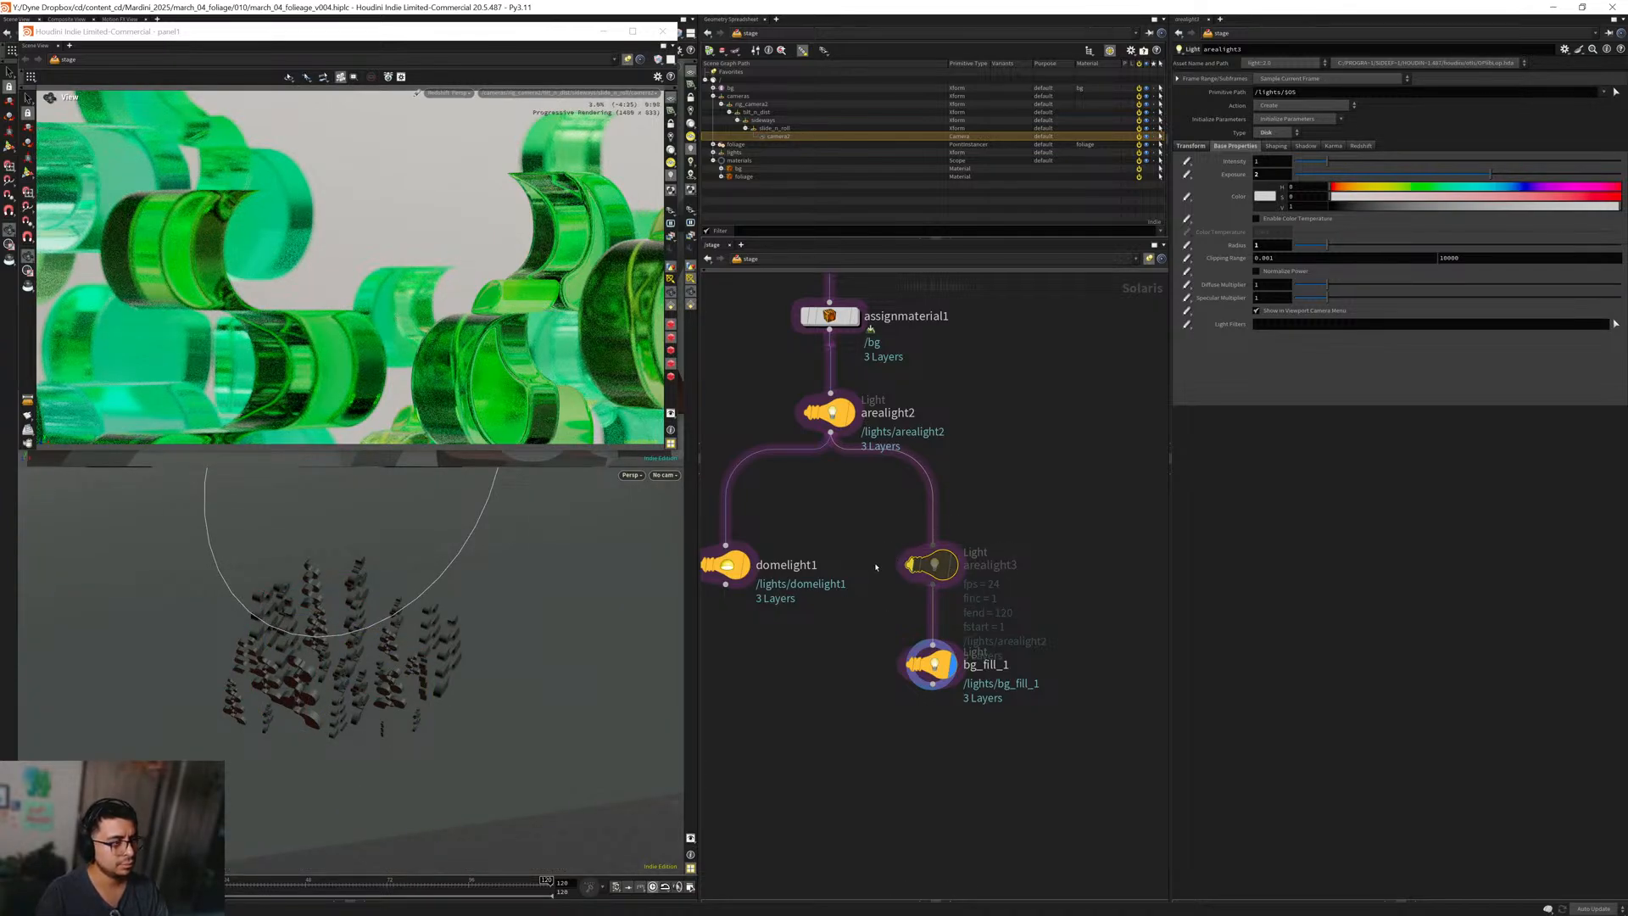
{"action": "key", "text": "q"}
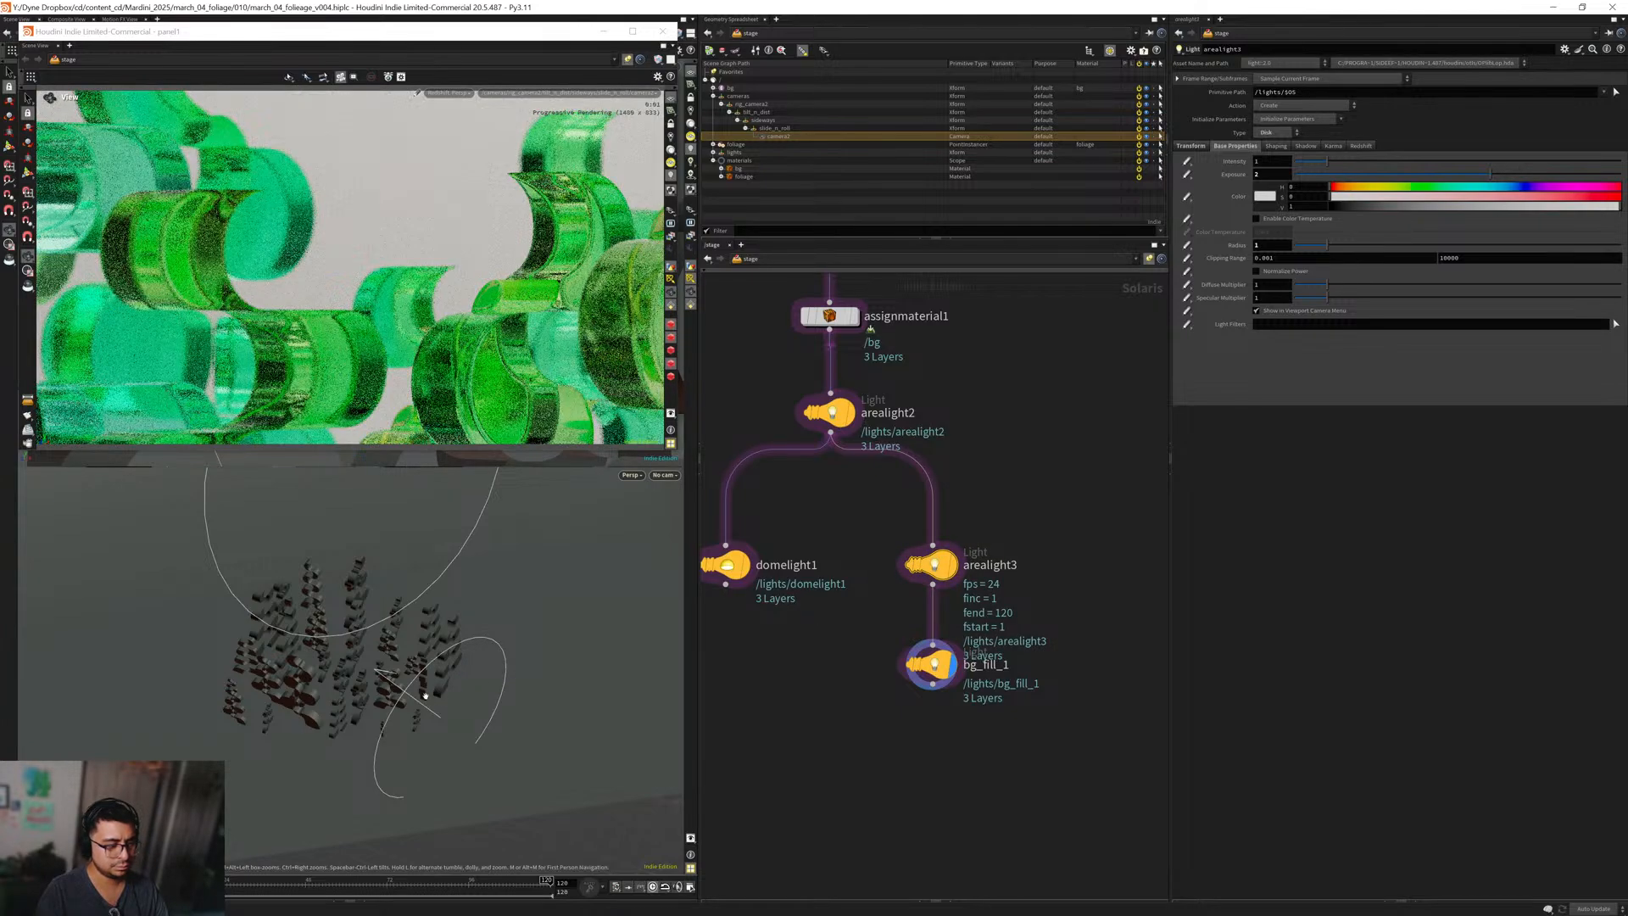
Set arealight3's Redshift Transmission contribution to 0.5.
{"action": "left_click", "coordinate": [1361, 146]}
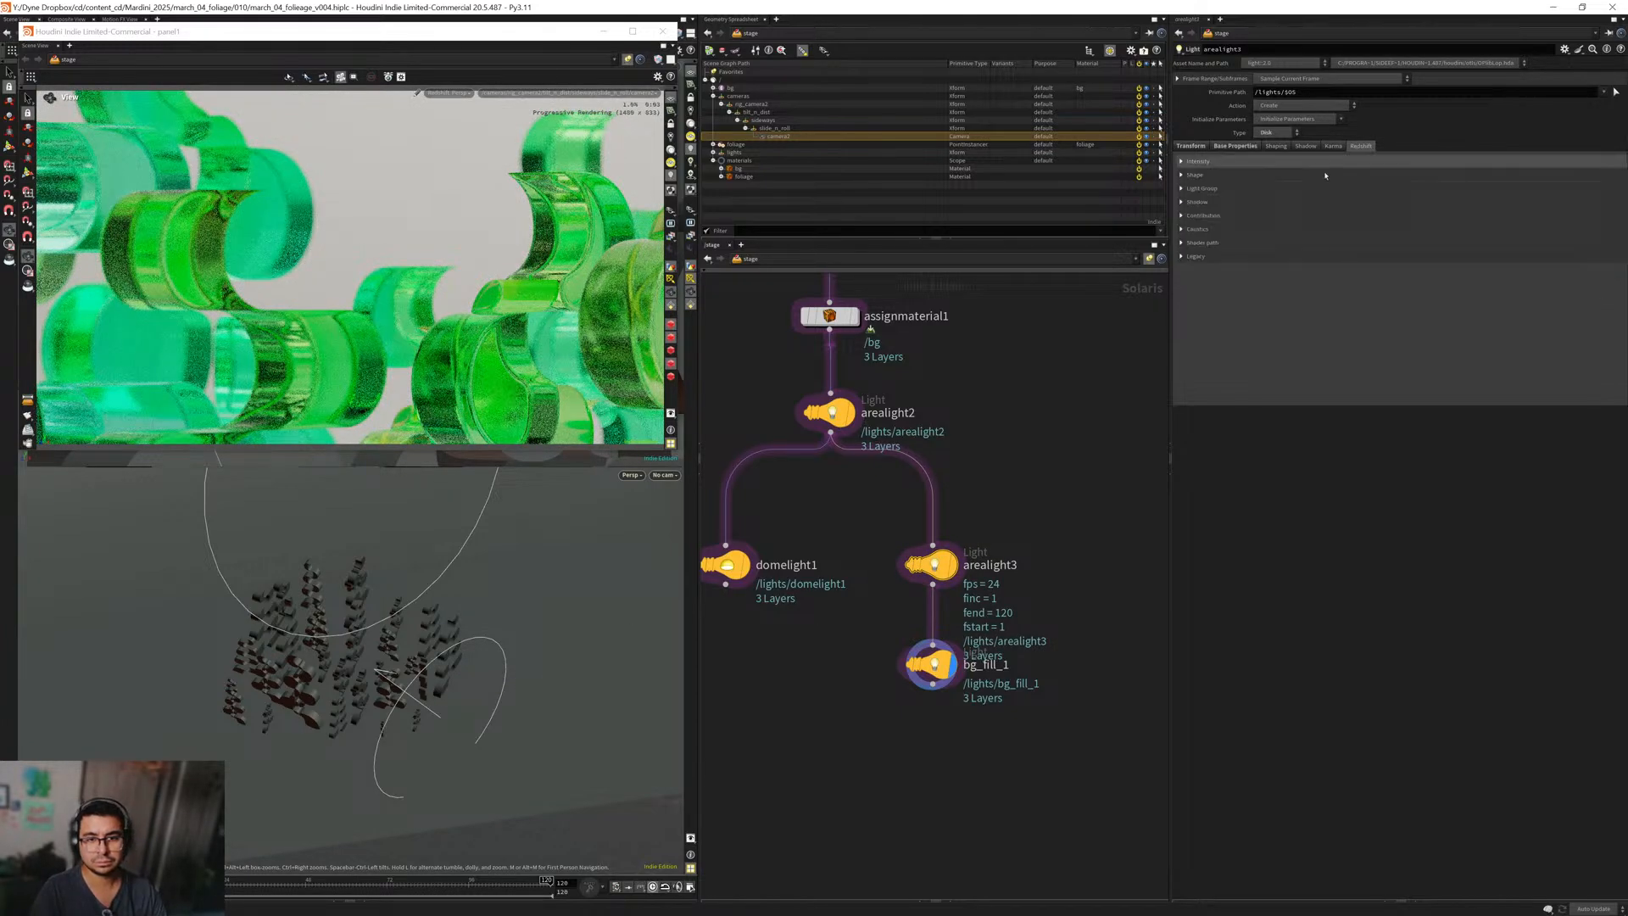
{"action": "left_click", "coordinate": [1204, 216]}
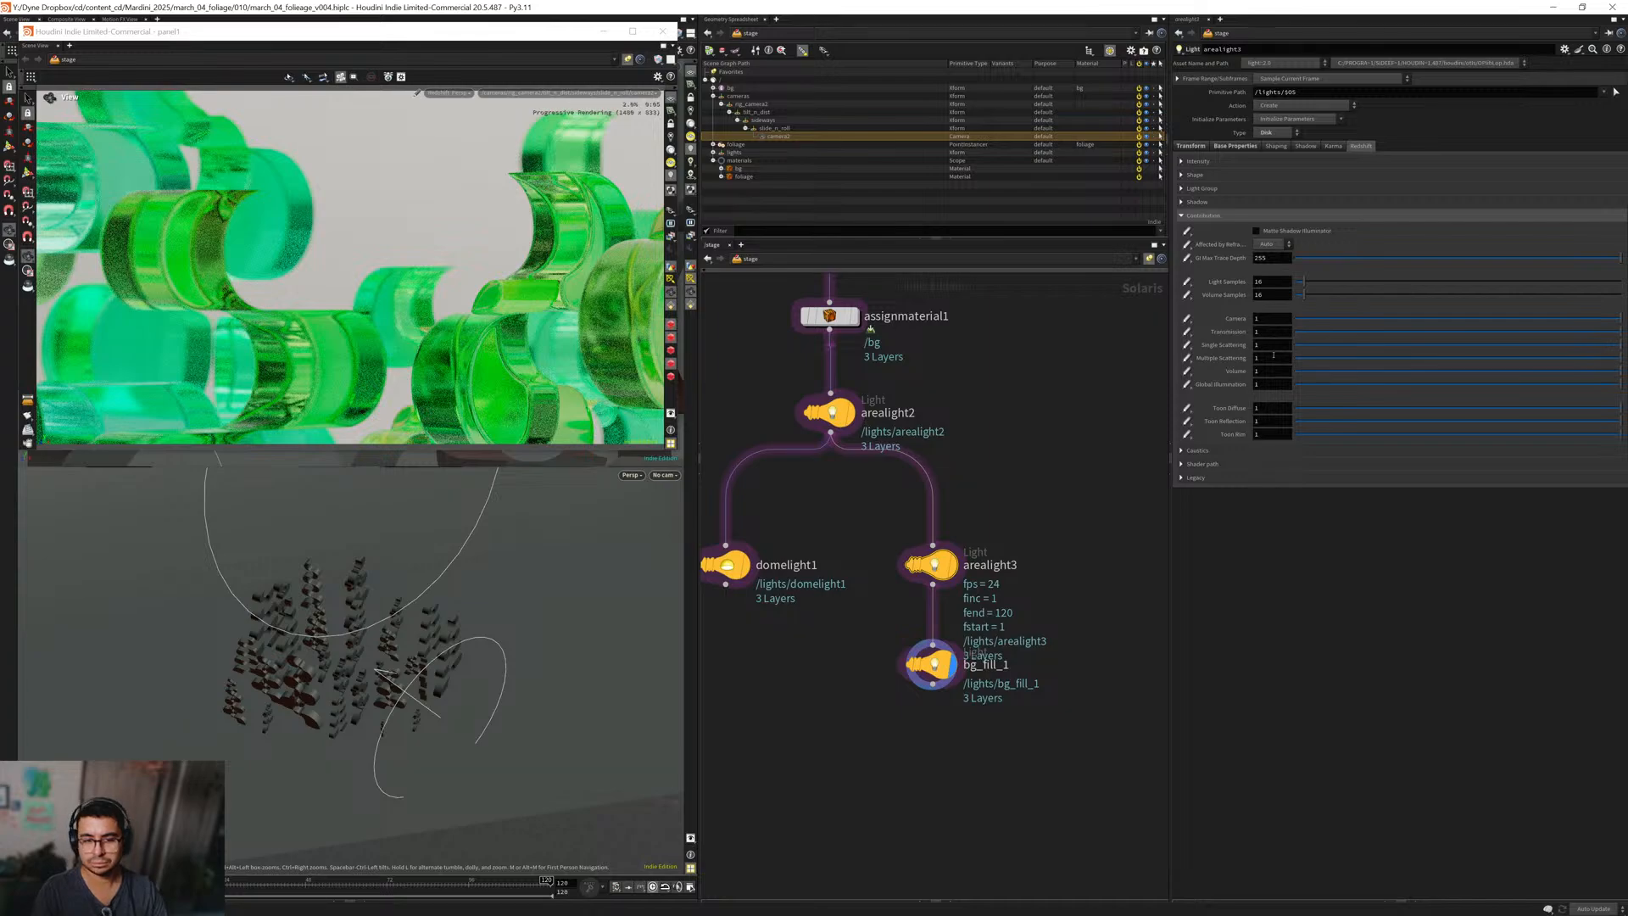
{"action": "type", "text": "0."}
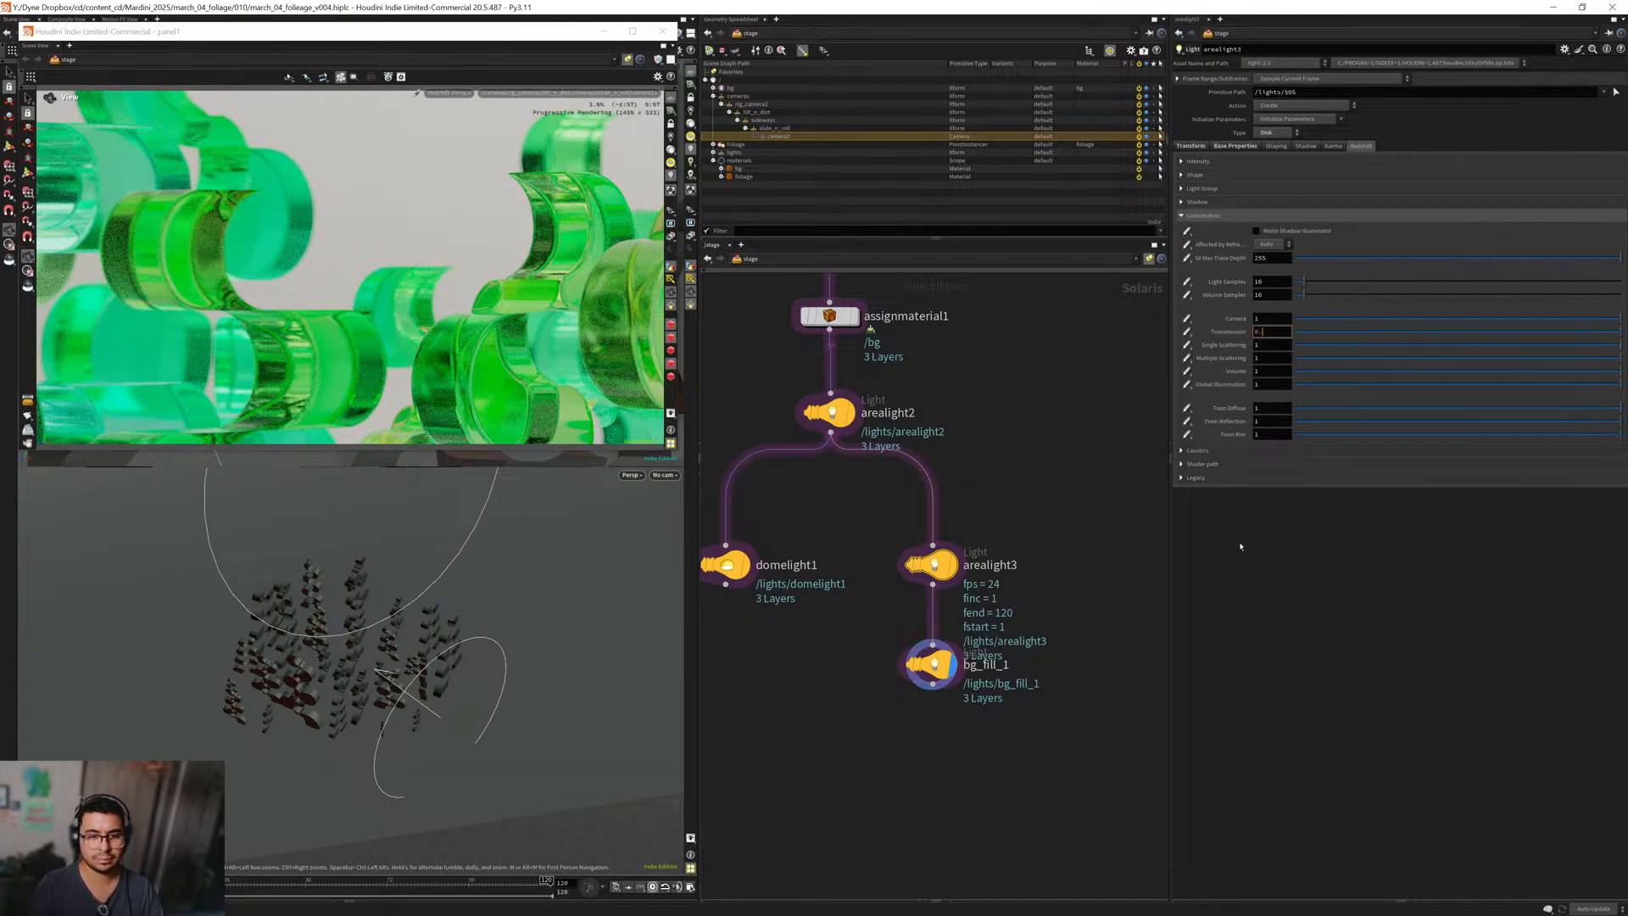
{"action": "type", "text": "5"}
{"action": "key", "text": "Return"}
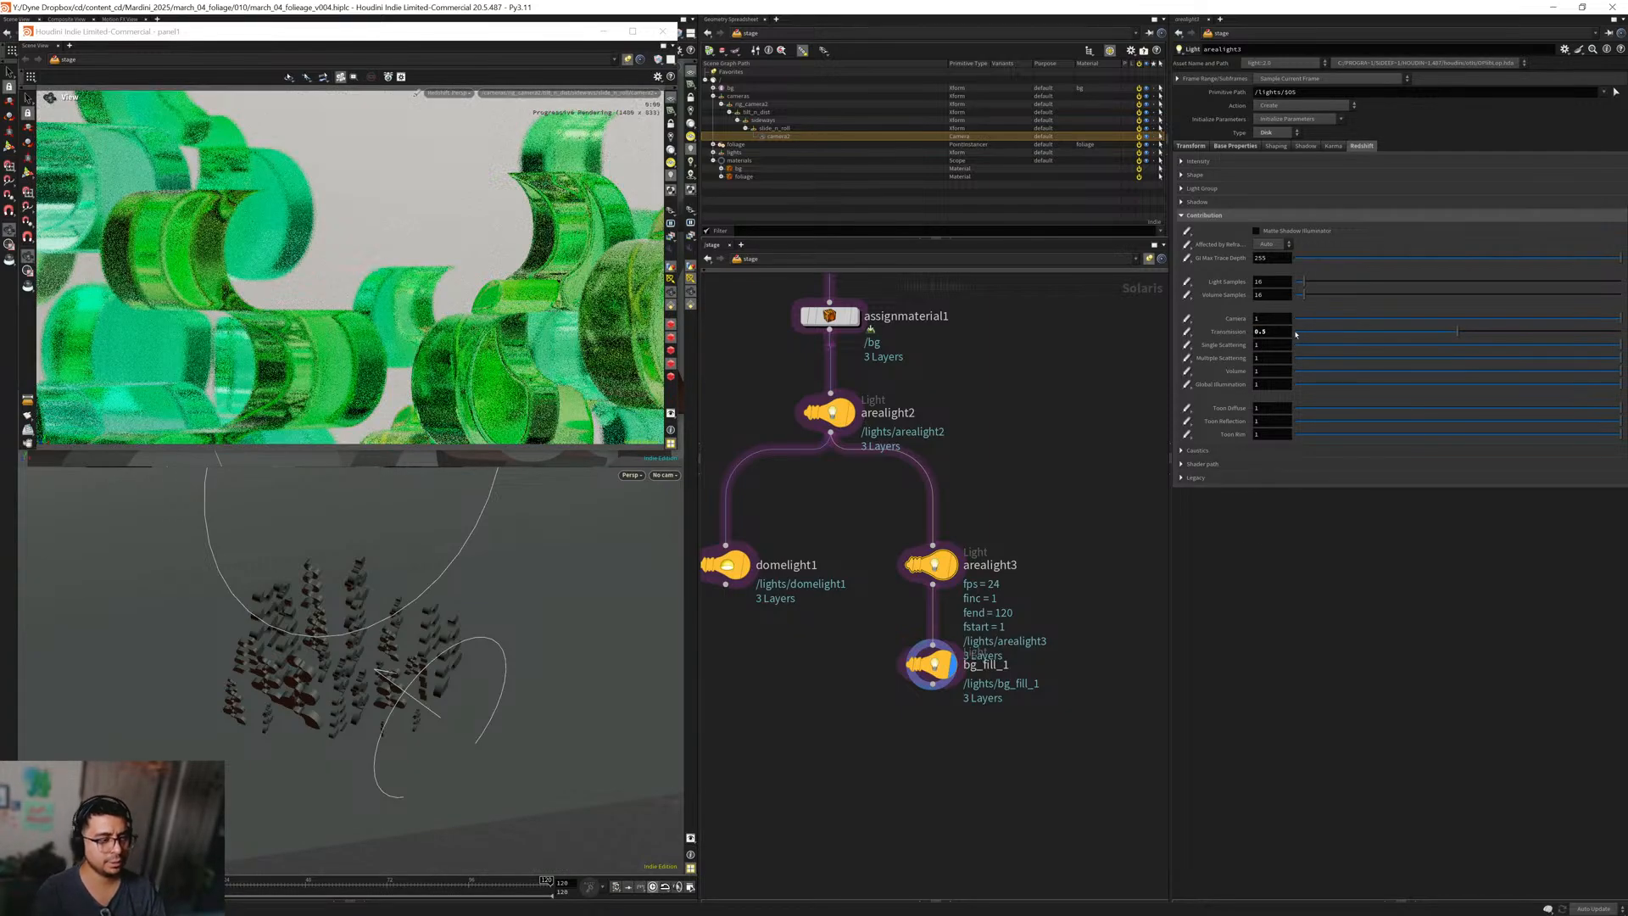
Set arealight3's Redshift Transmission contribution to 0 and compare the render at the start and end of the frame range.
{"action": "type", "text": "0"}
{"action": "key", "text": "Return"}
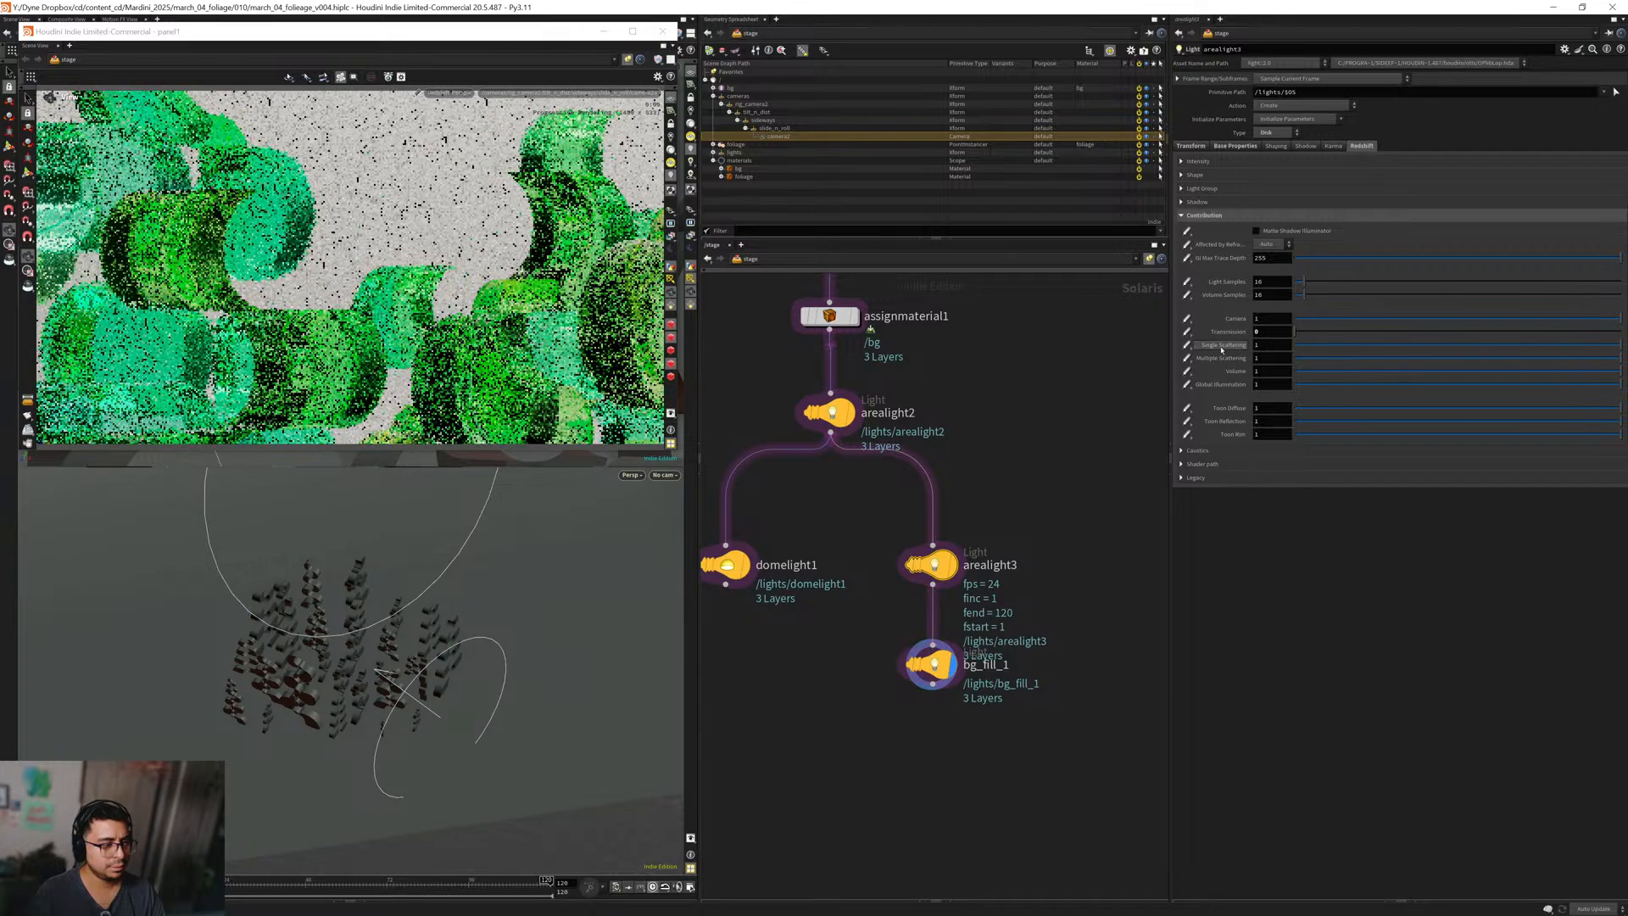
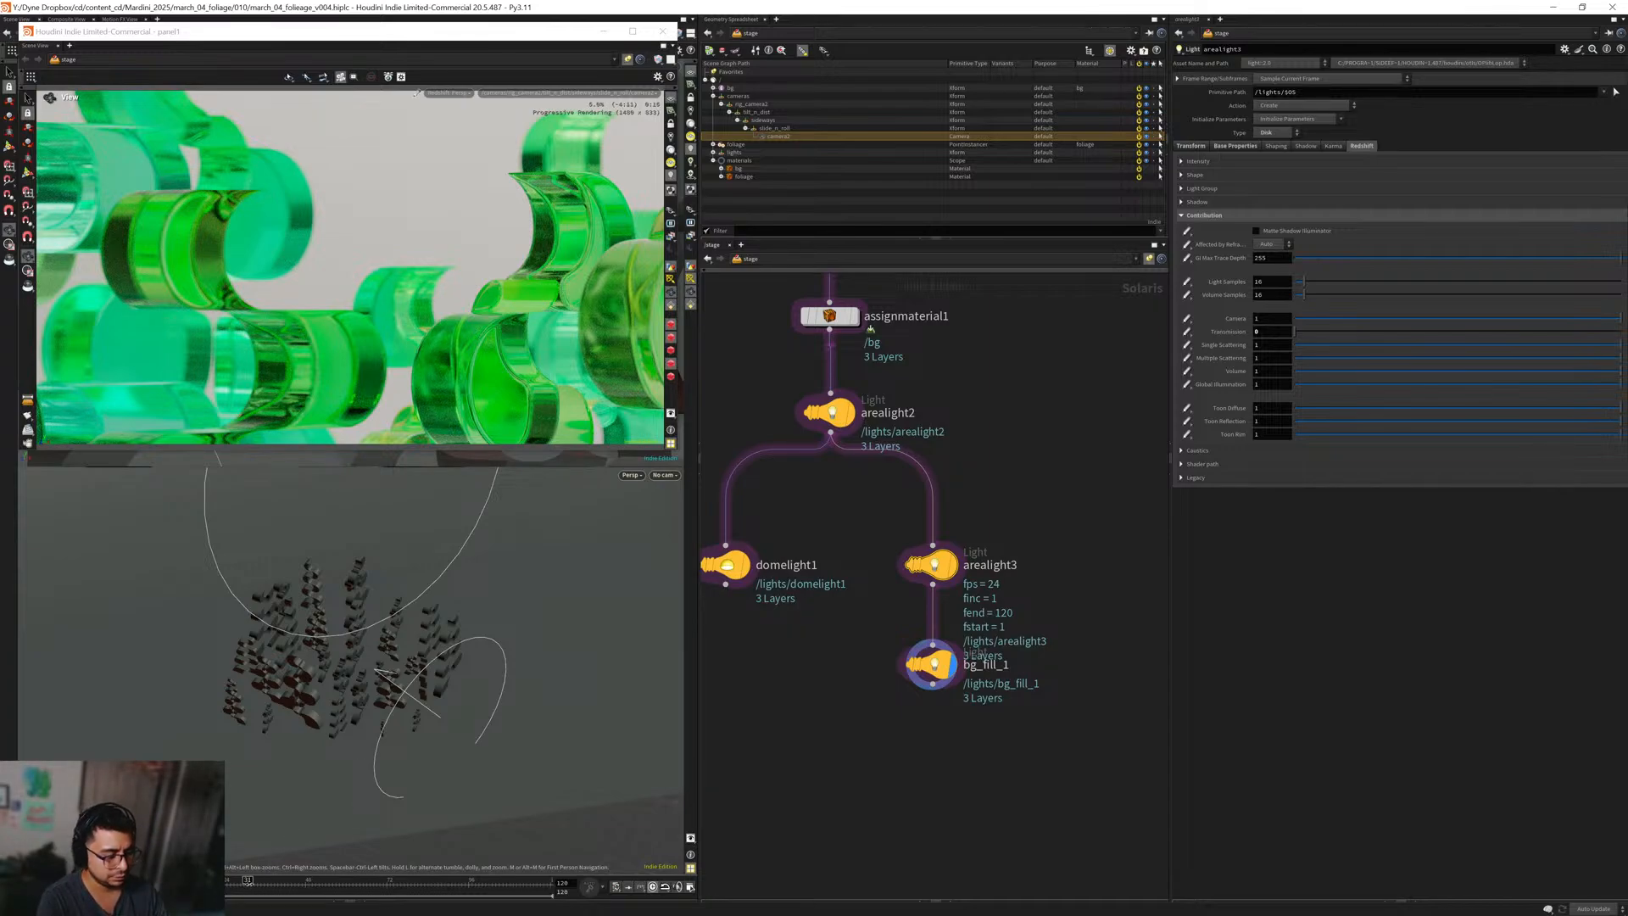
{"action": "key", "text": "ctrl+Up"}
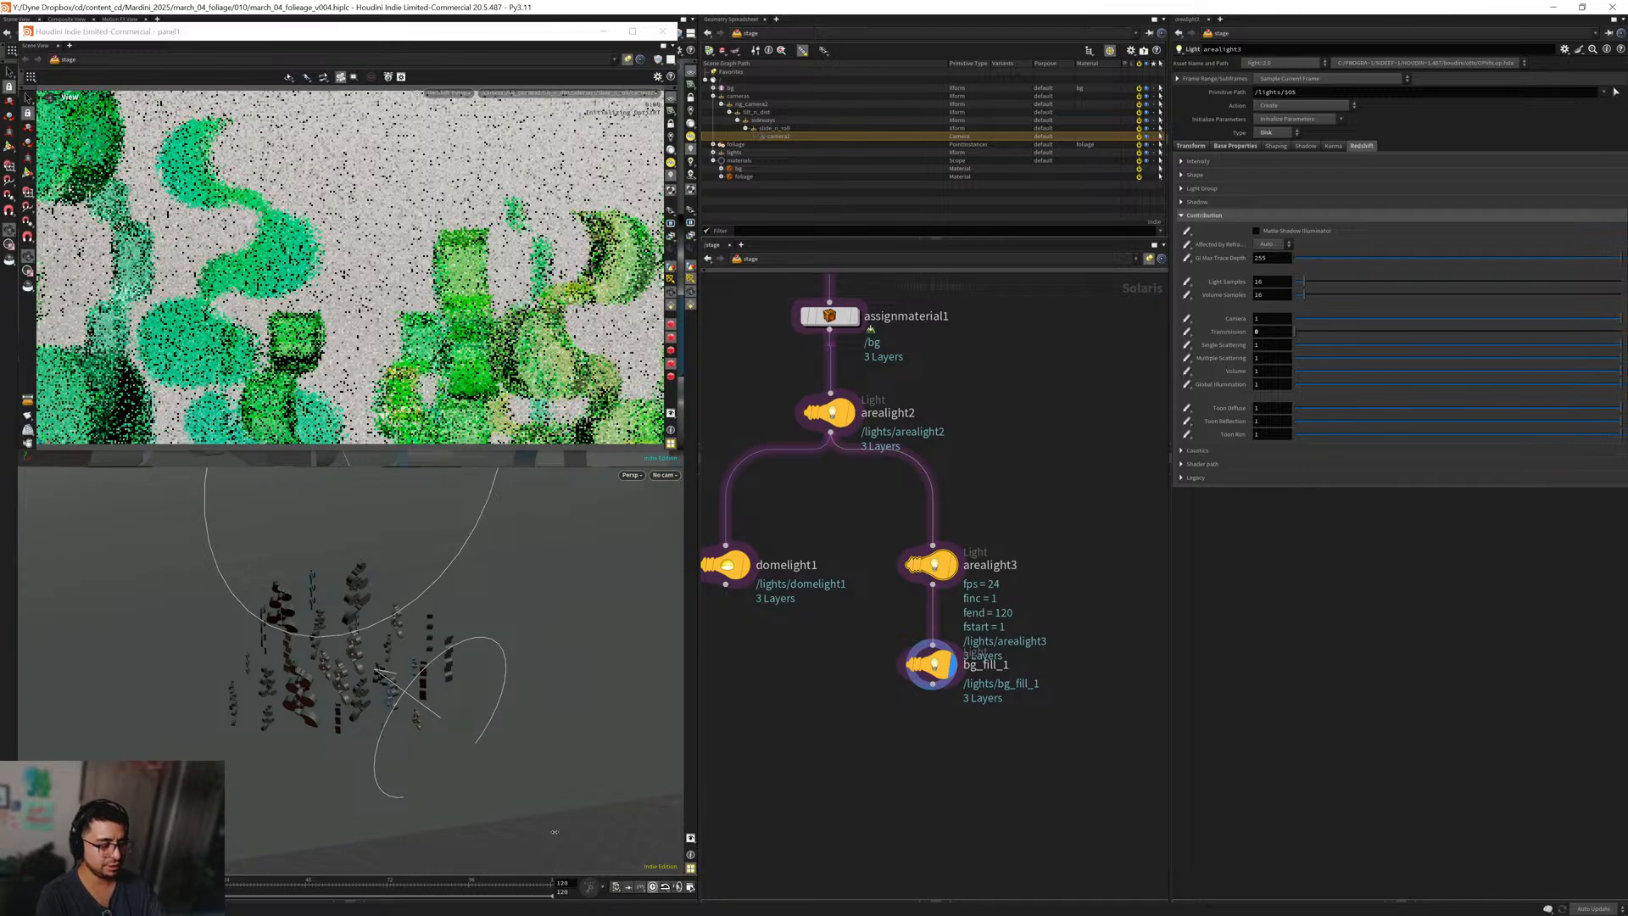
{"action": "key", "text": "ctrl+Down"}
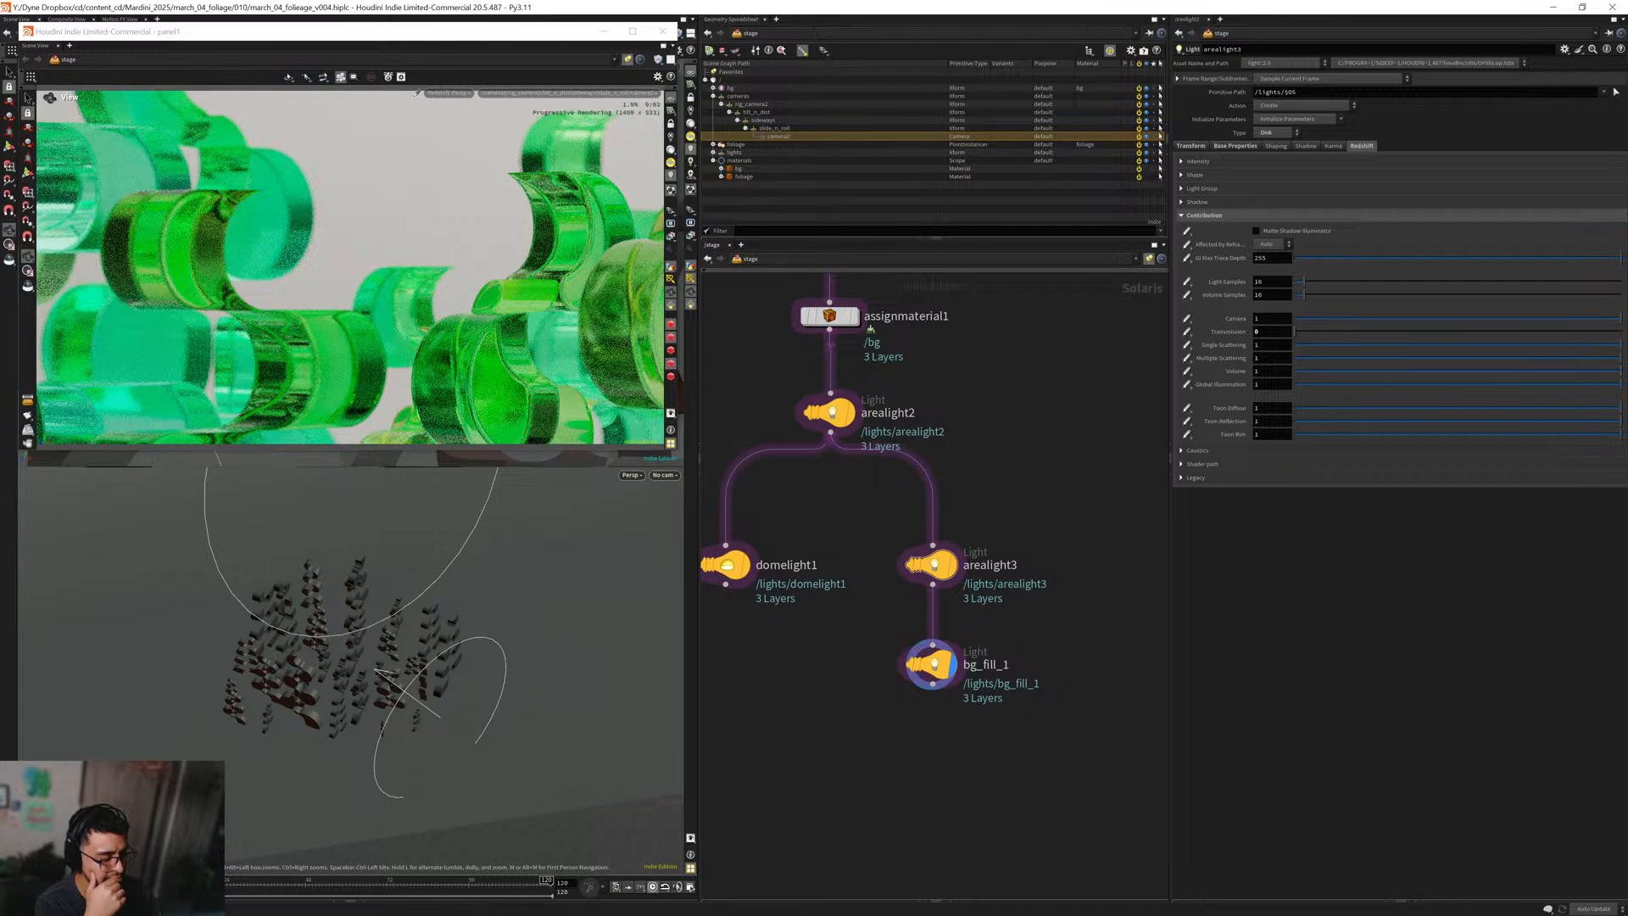
{"action": "key", "text": "ctrl+Up"}
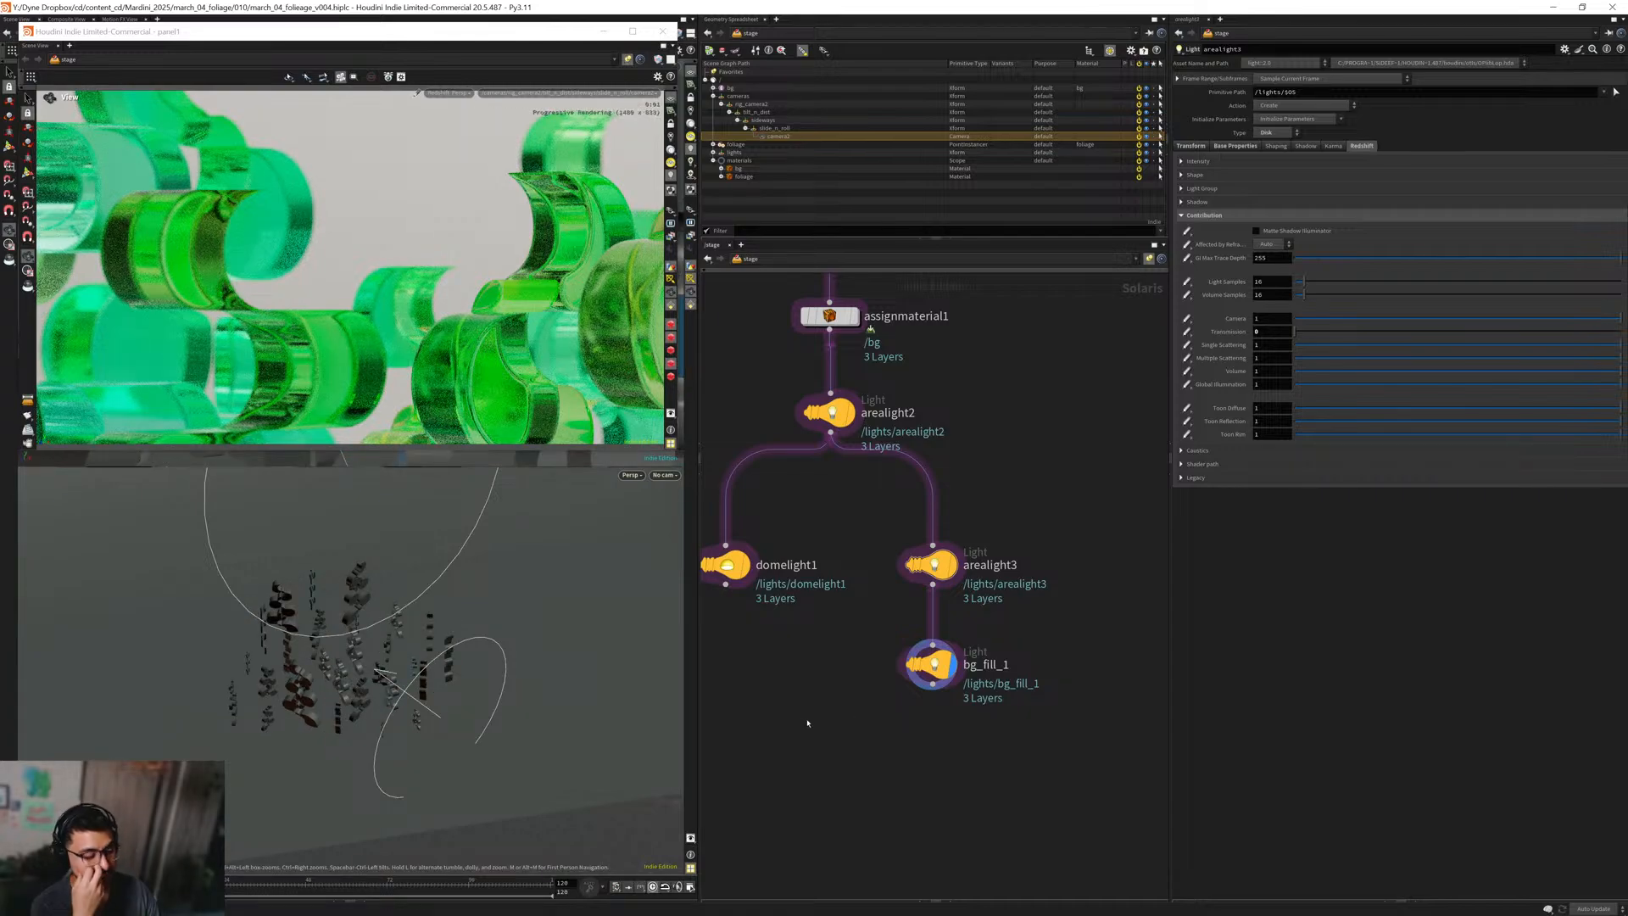
{"action": "mouse_move", "coordinate": [786, 706]}
{"action": "middle_mouse_down"}
{"action": "mouse_move", "coordinate": [784, 674]}
{"action": "mouse_move", "coordinate": [794, 712]}
{"action": "middle_mouse_up"}
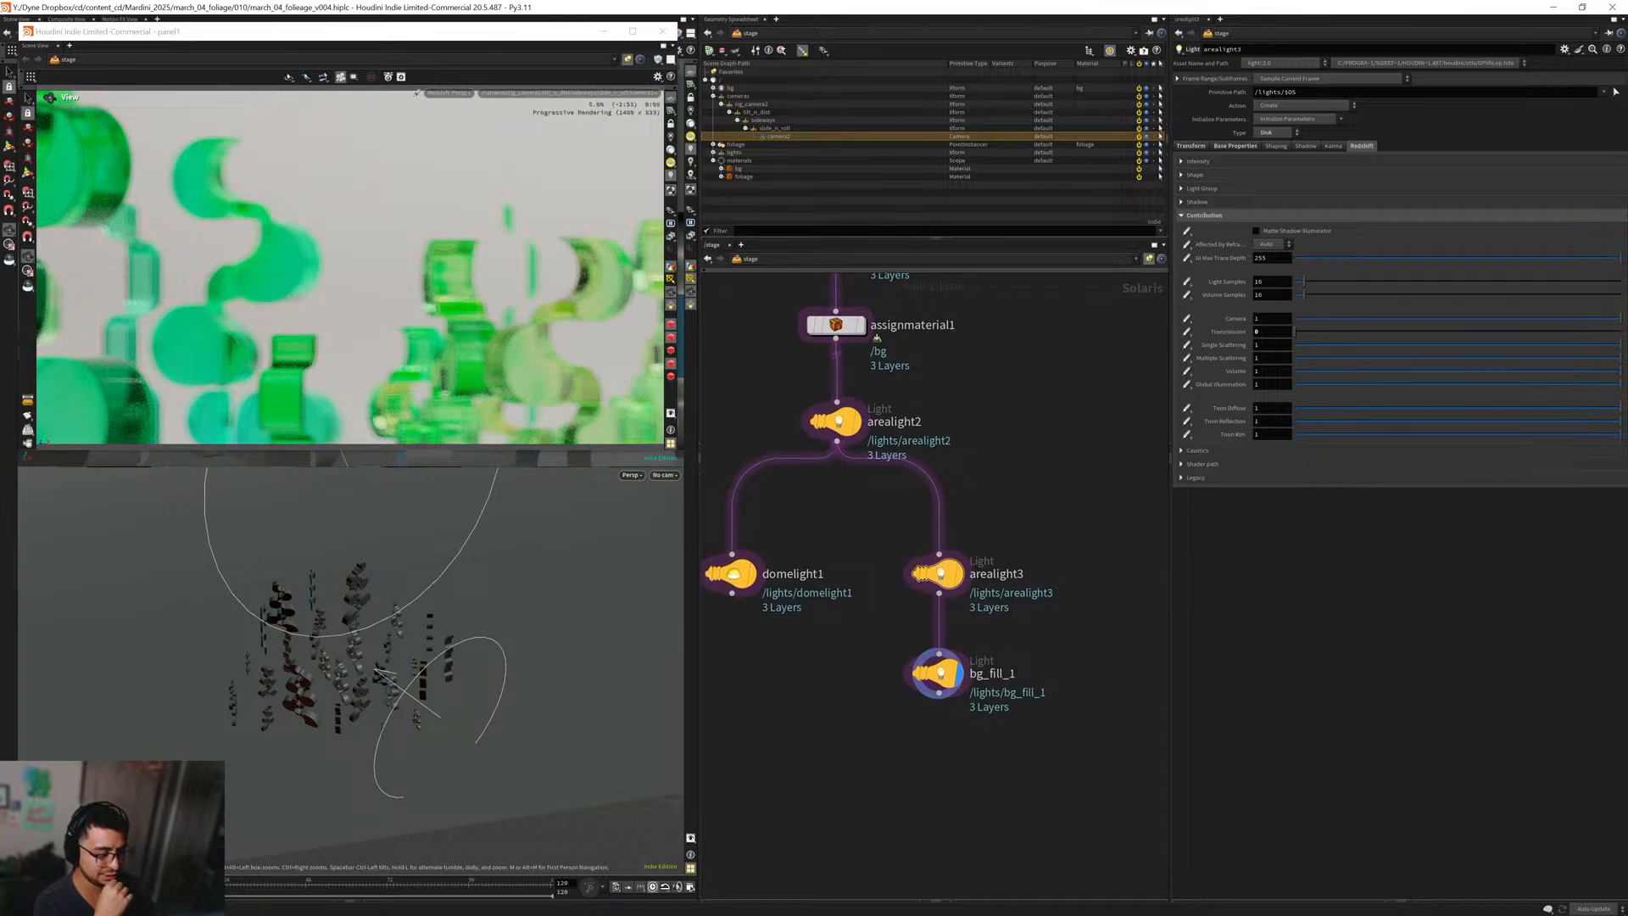
Keyframe the dof camera's Focus Distance at the last frame, 120.
{"action": "key", "text": "ctrl+Down"}
{"action": "middle_click_drag", "start_coordinate": [842, 648], "coordinate": [879, 766]}
{"action": "middle_click_drag", "start_coordinate": [818, 476], "coordinate": [861, 672]}
{"action": "middle_click_drag", "start_coordinate": [841, 397], "coordinate": [801, 634]}
{"action": "left_click", "coordinate": [879, 567]}
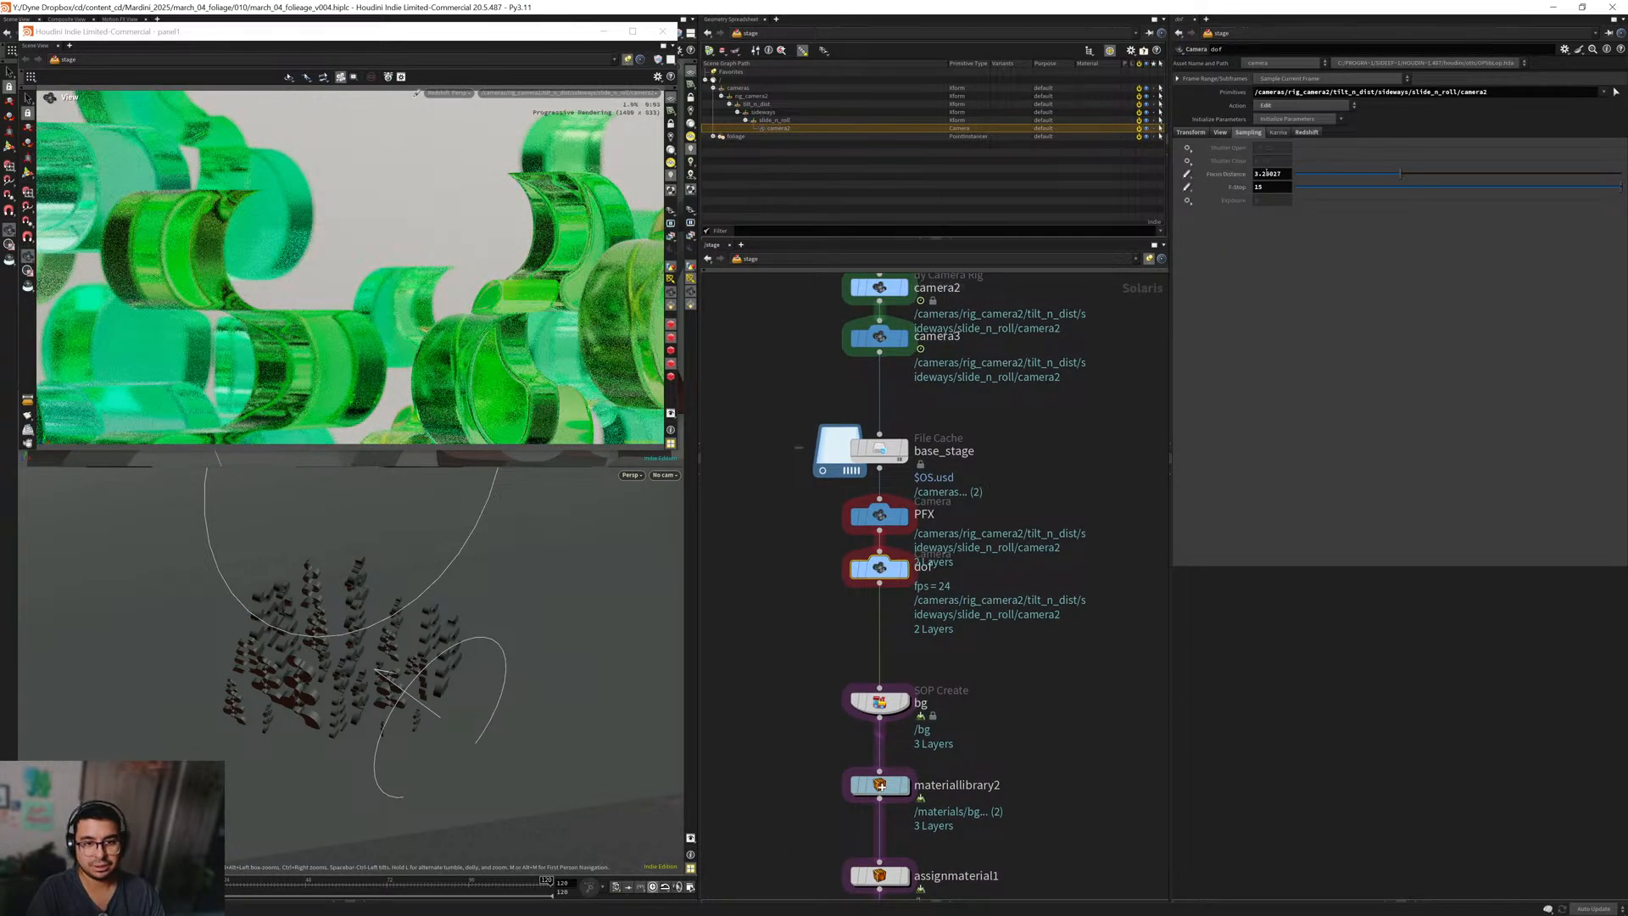
{"action": "left_click", "coordinate": [1269, 175], "text": "alt"}
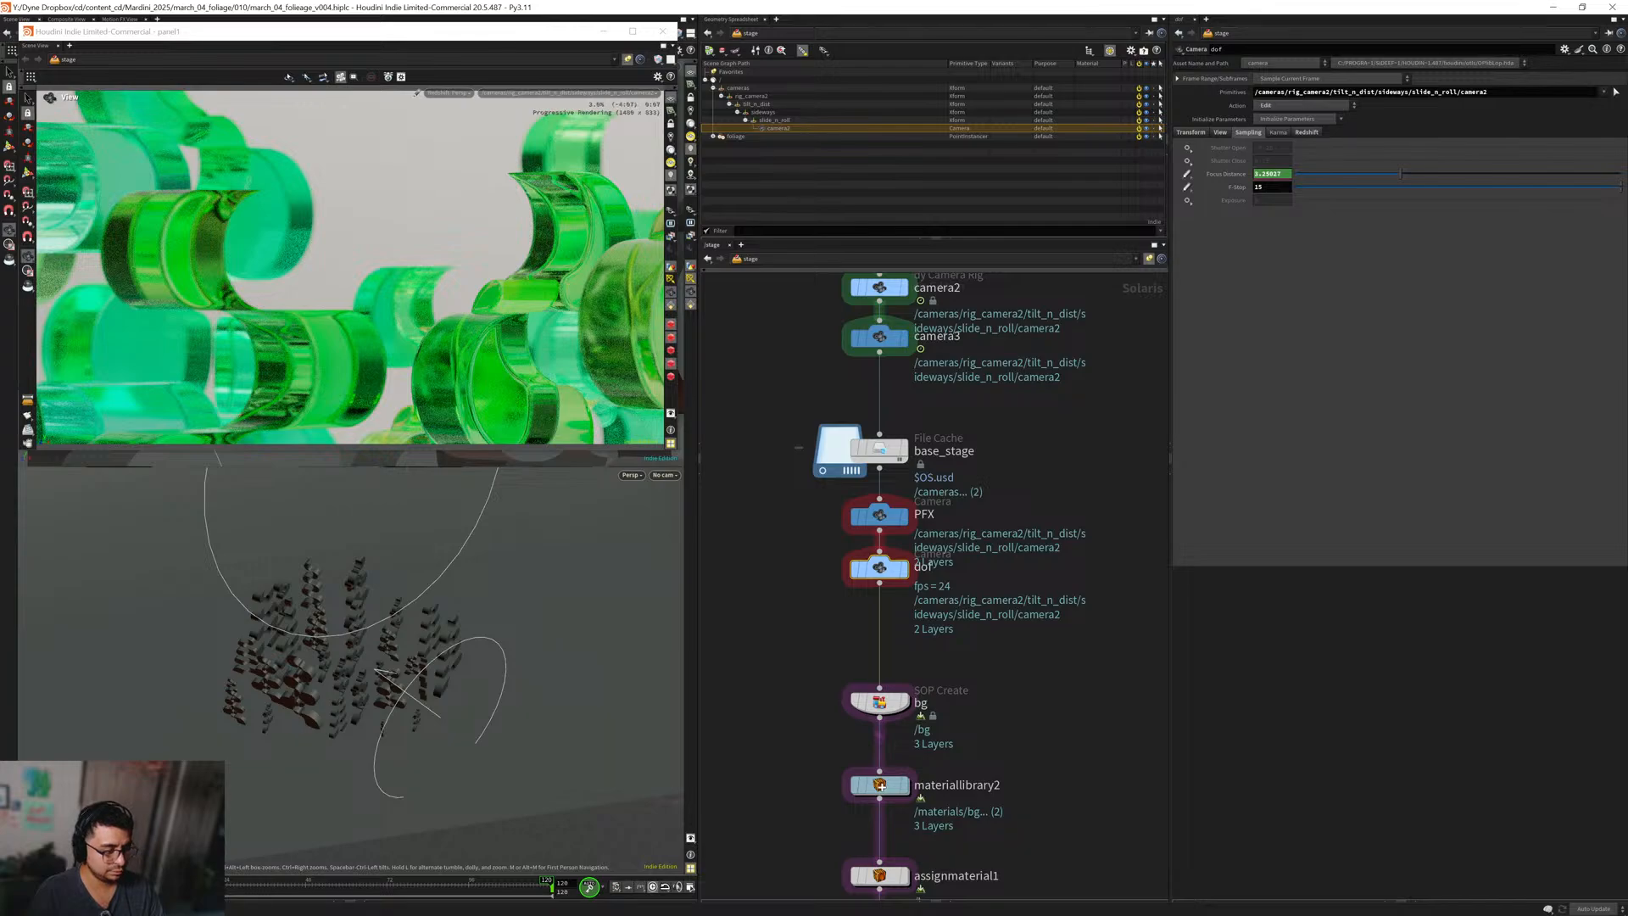
At an earlier frame, focus the dof camera on the curved foliage piece right of centre and keyframe its Focus Distance.
{"action": "left_click_drag", "start_coordinate": [417, 35], "coordinate": [1288, 66]}
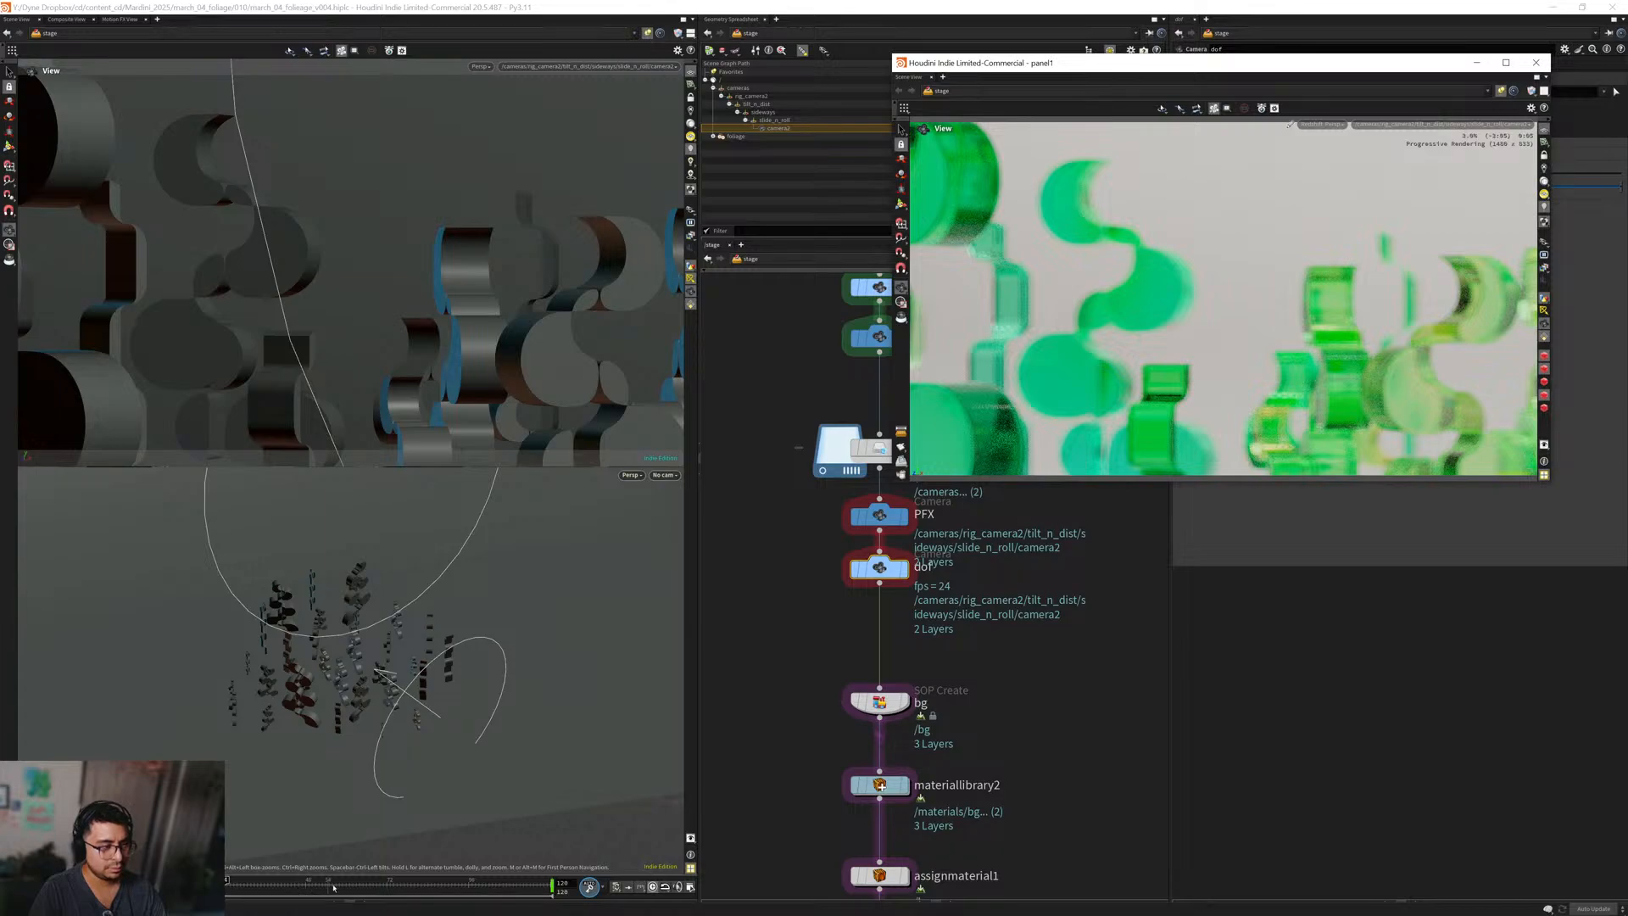
{"action": "key", "text": "Return"}
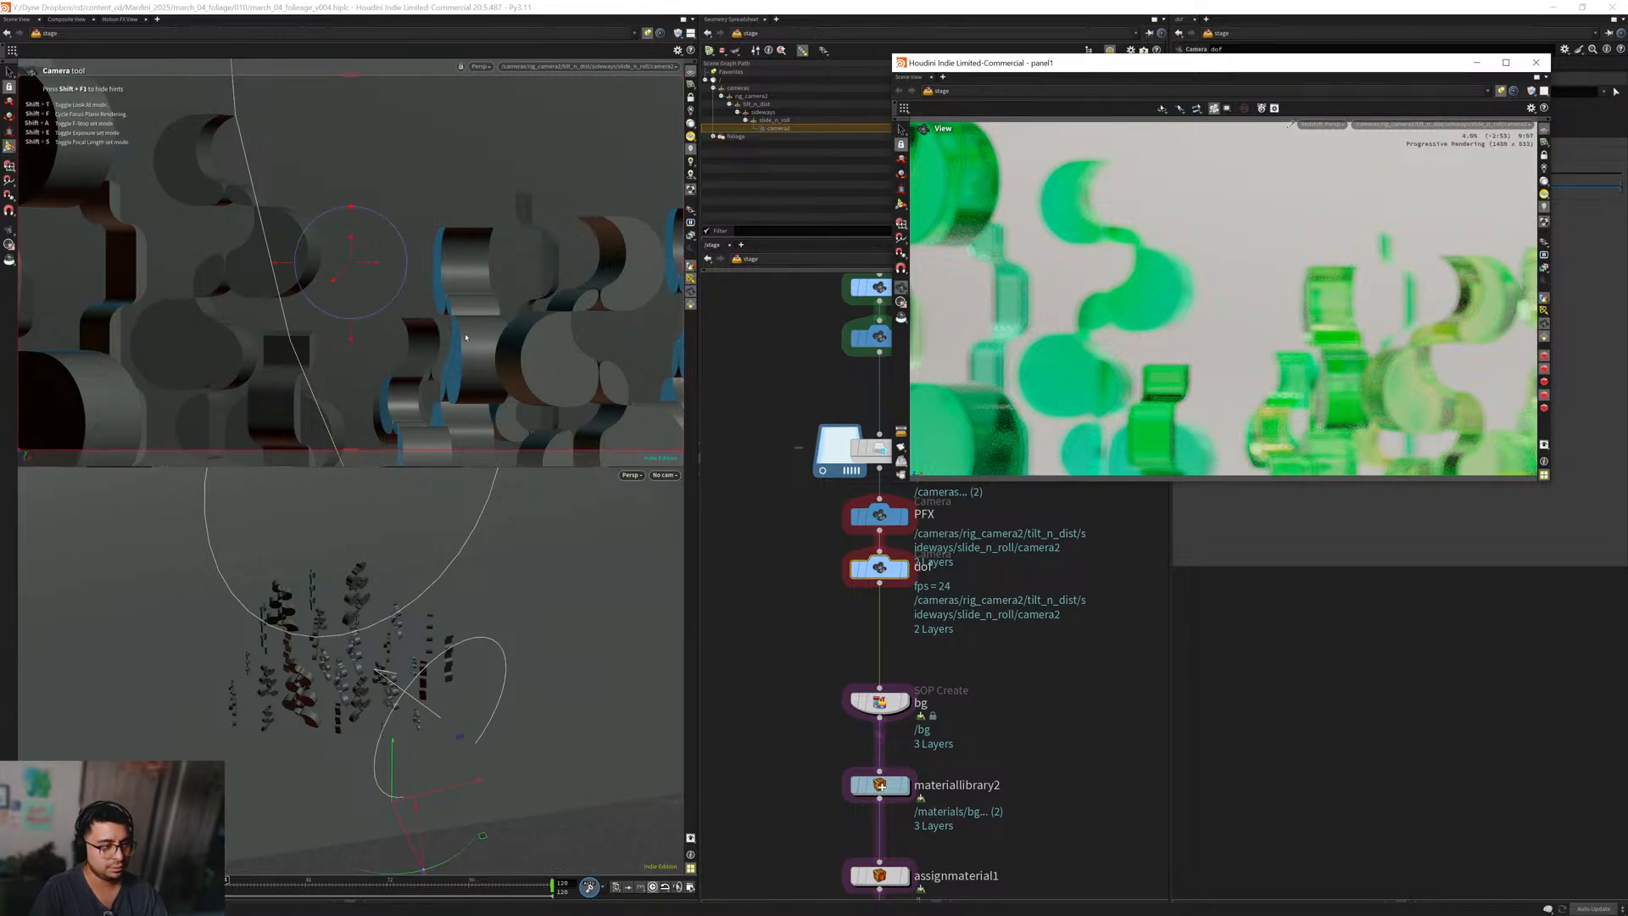
{"action": "left_click", "coordinate": [469, 353]}
{"action": "key", "text": "k"}
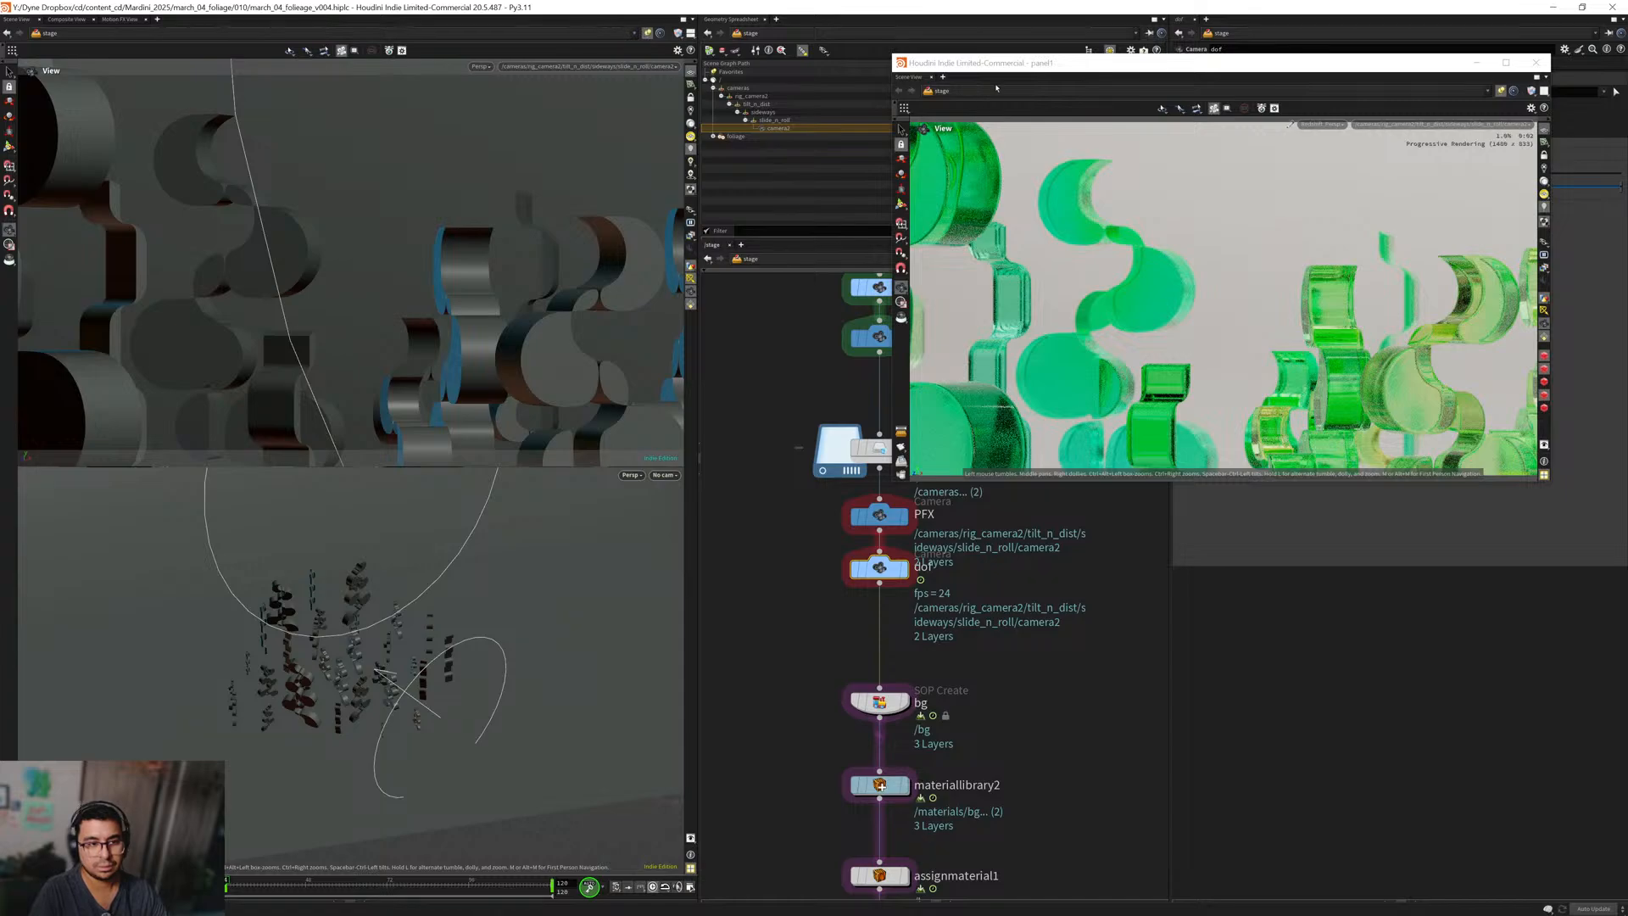
{"action": "left_click_drag", "start_coordinate": [996, 63], "coordinate": [120, 37]}
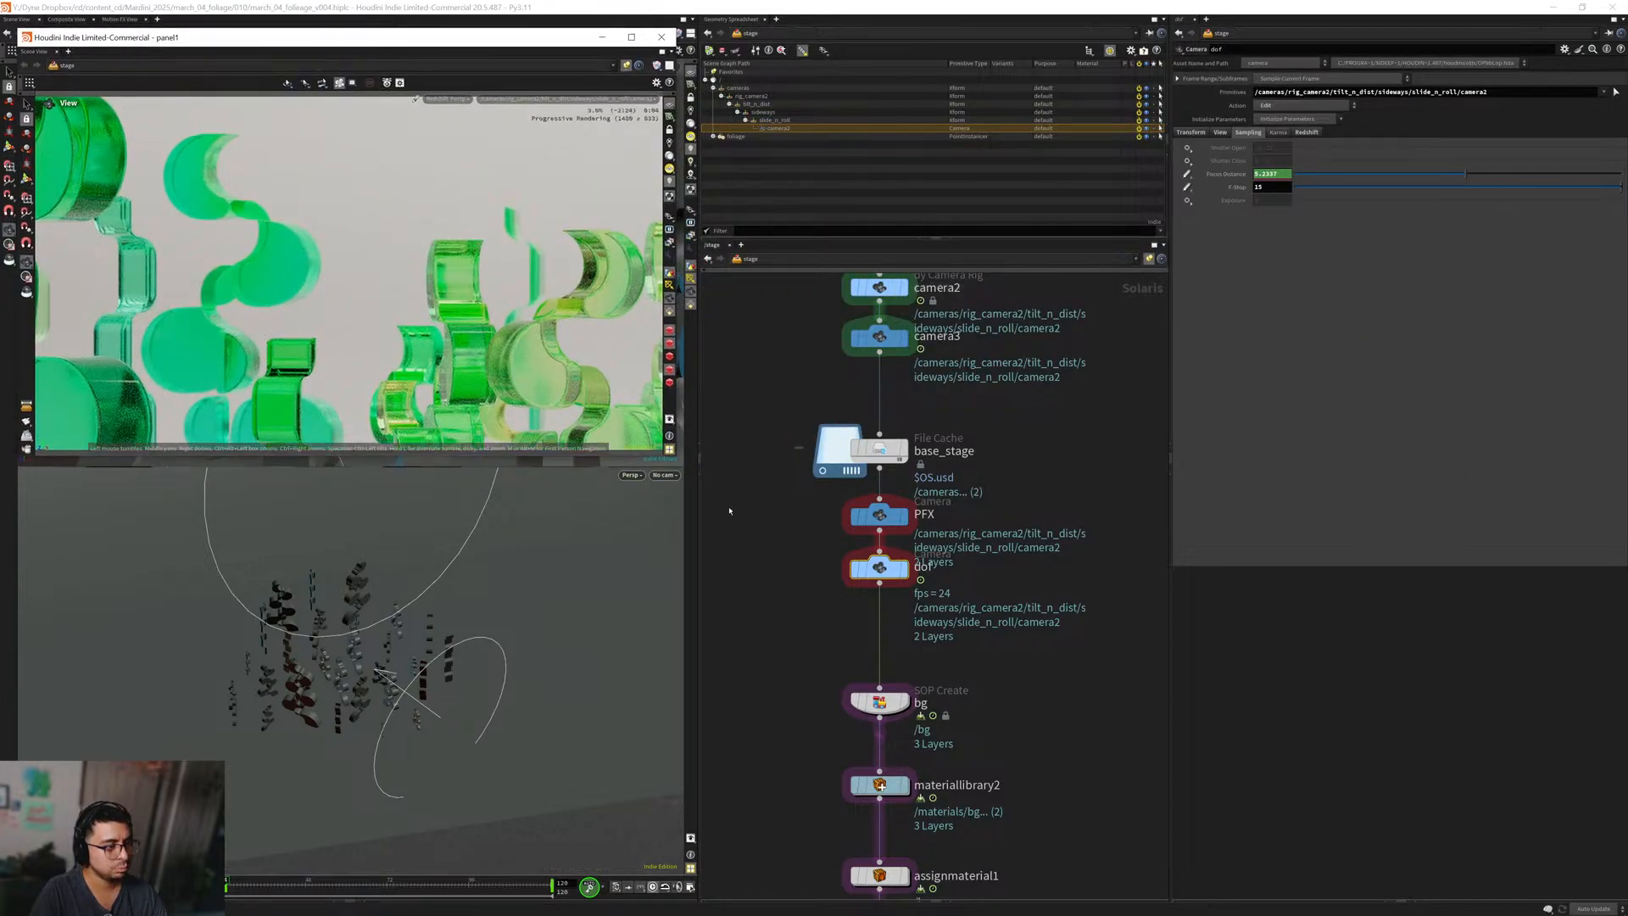
{"action": "left_click", "coordinate": [761, 553]}
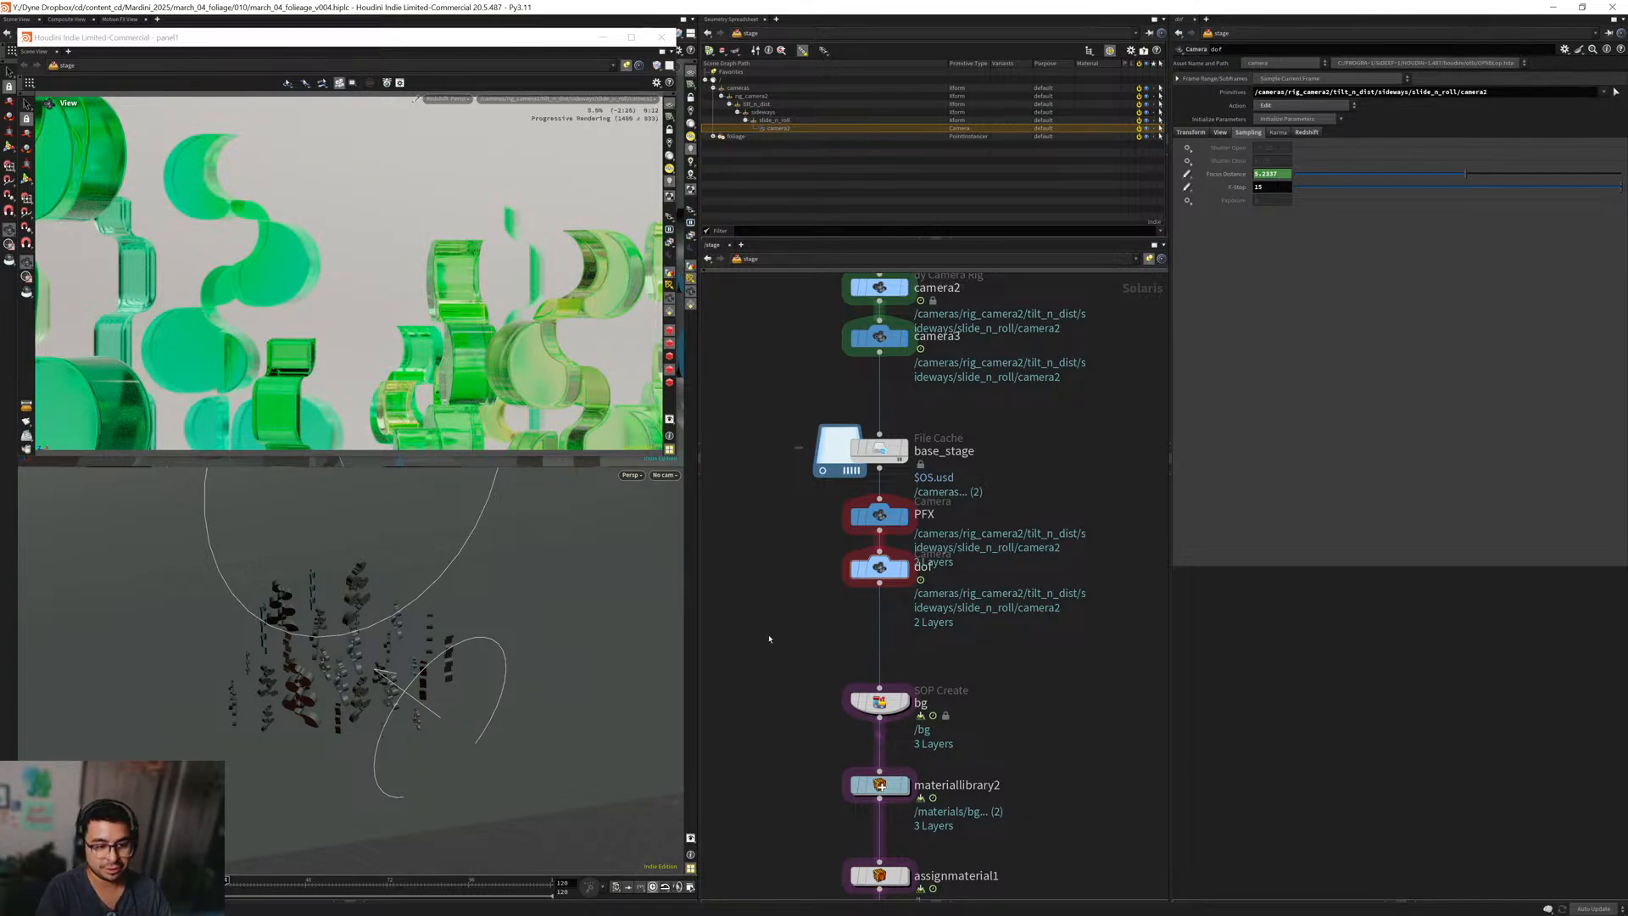
Open the dof camera's Focus Distance curve in the Animation Editor and move to the first frame.
{"action": "scroll", "coordinate": [769, 639], "scroll_direction": "down", "scroll_amount": 5}
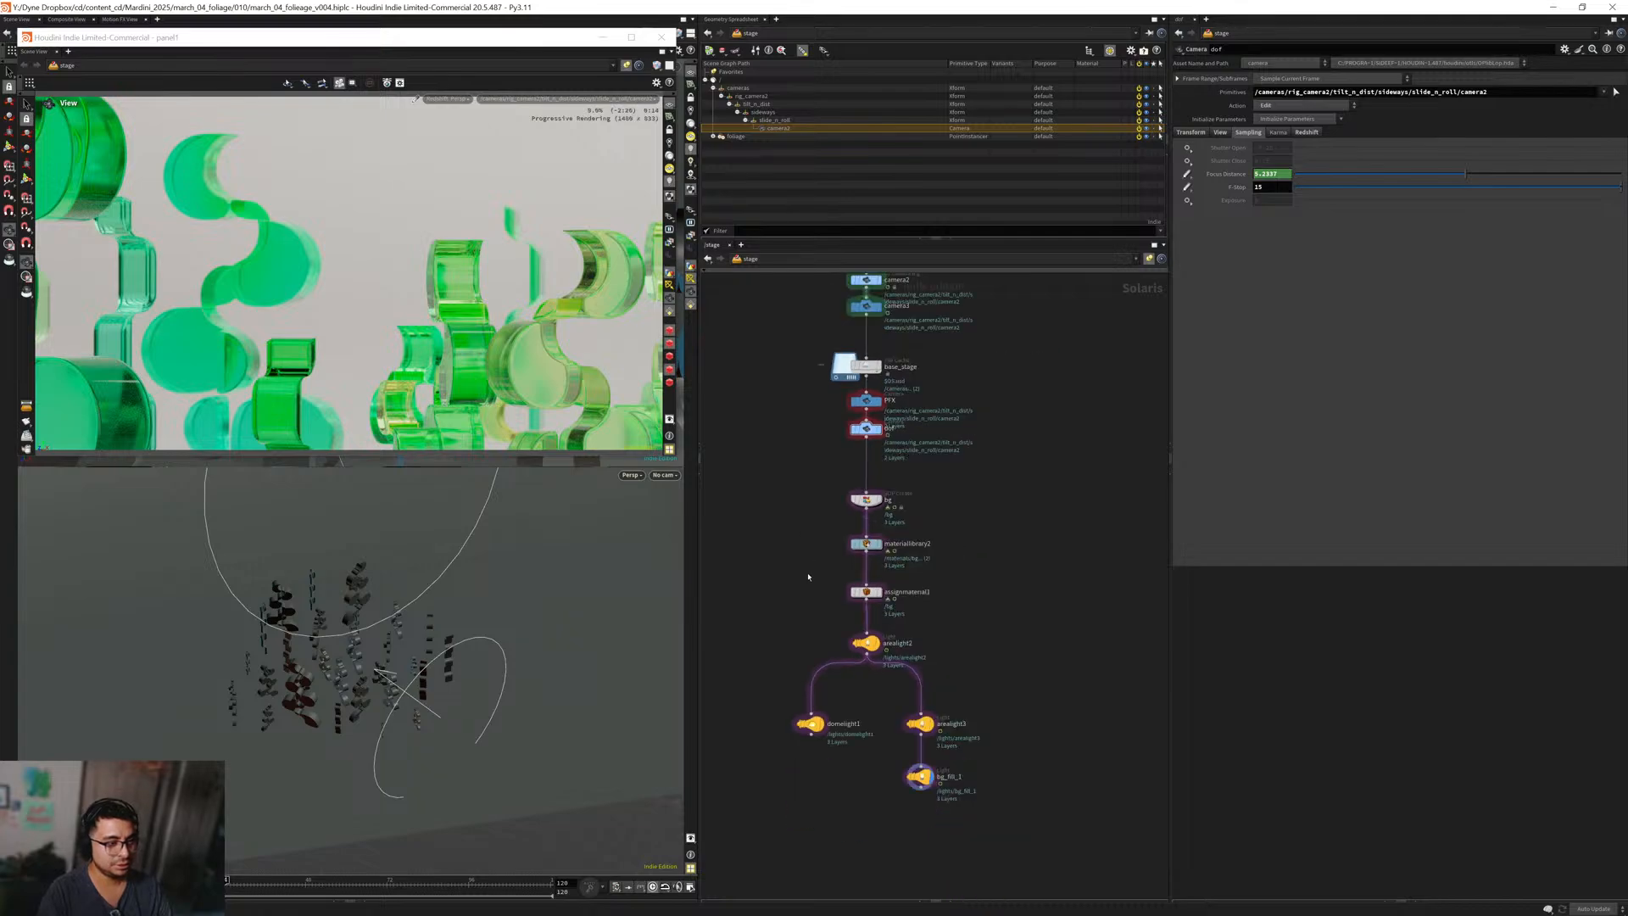
{"action": "middle_click_drag", "start_coordinate": [808, 577], "coordinate": [789, 551]}
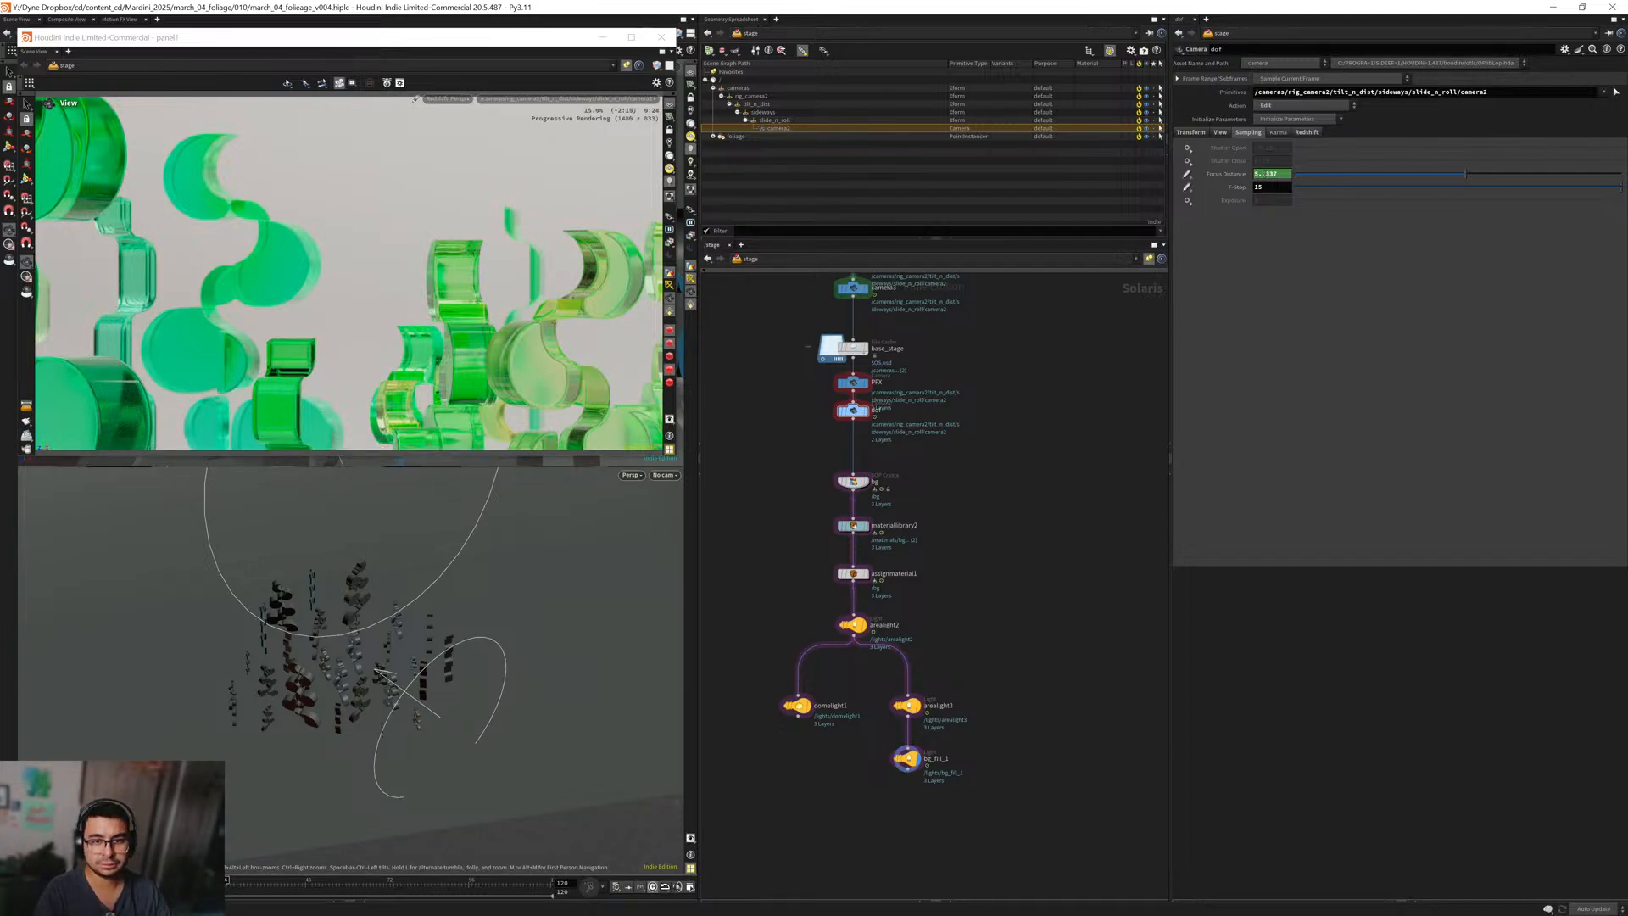
{"action": "left_click", "coordinate": [1229, 174], "text": "shift"}
{"action": "scroll", "coordinate": [1175, 187], "scroll_direction": "down", "scroll_amount": 2}
{"action": "middle_click_drag", "start_coordinate": [1175, 187], "coordinate": [1236, 193]}
{"action": "key", "text": "Left"}
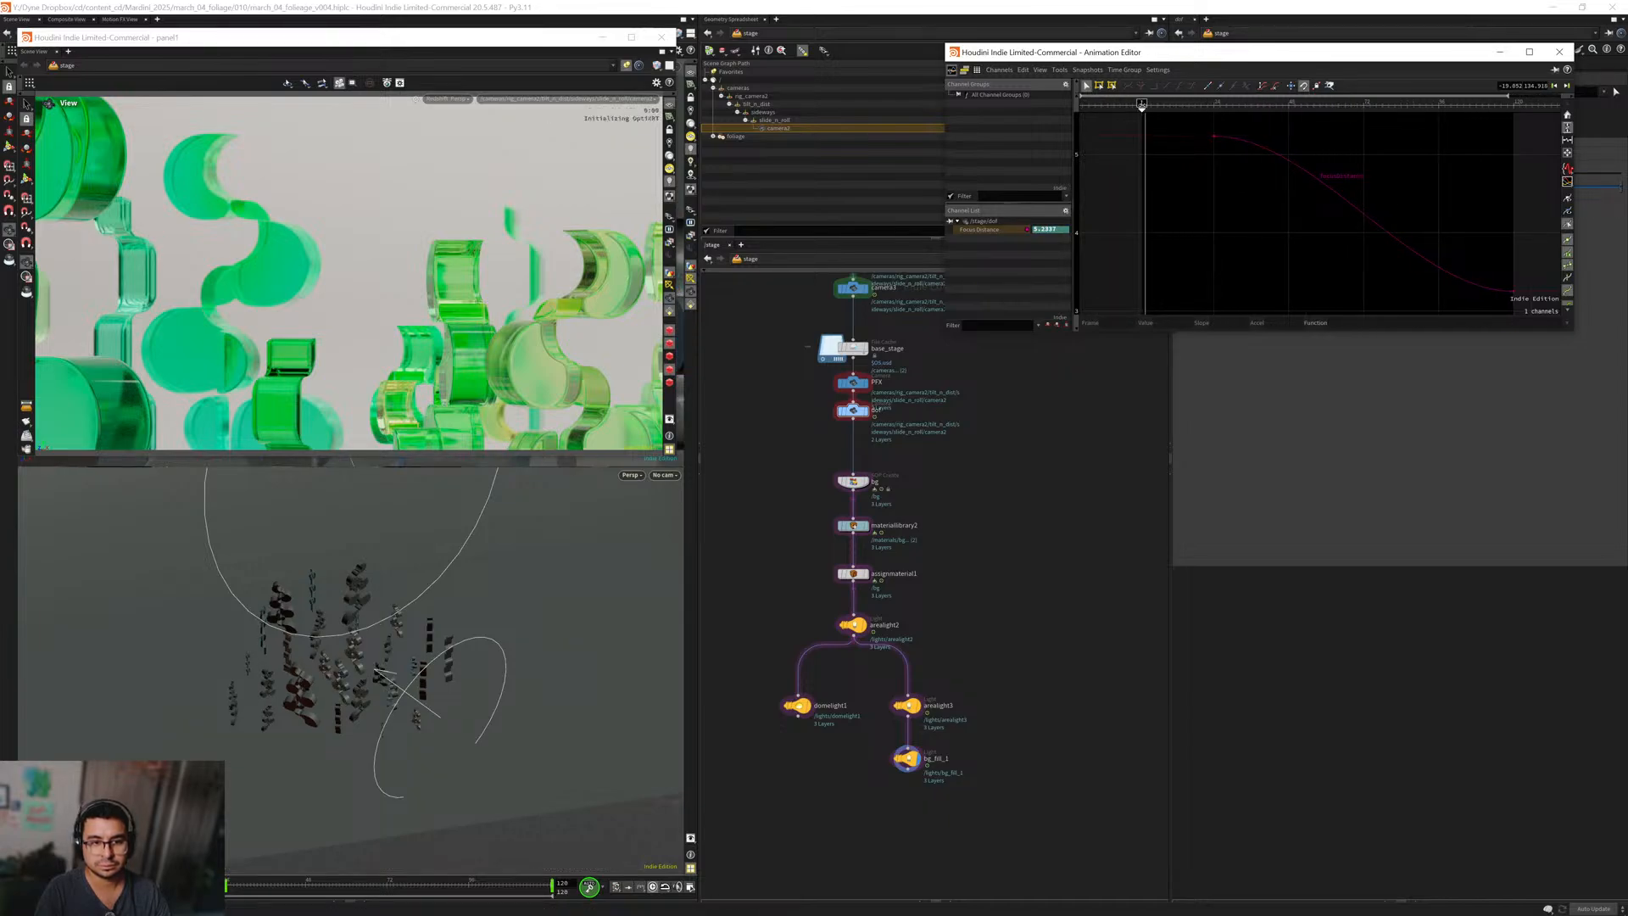
{"action": "key", "text": "Left"}
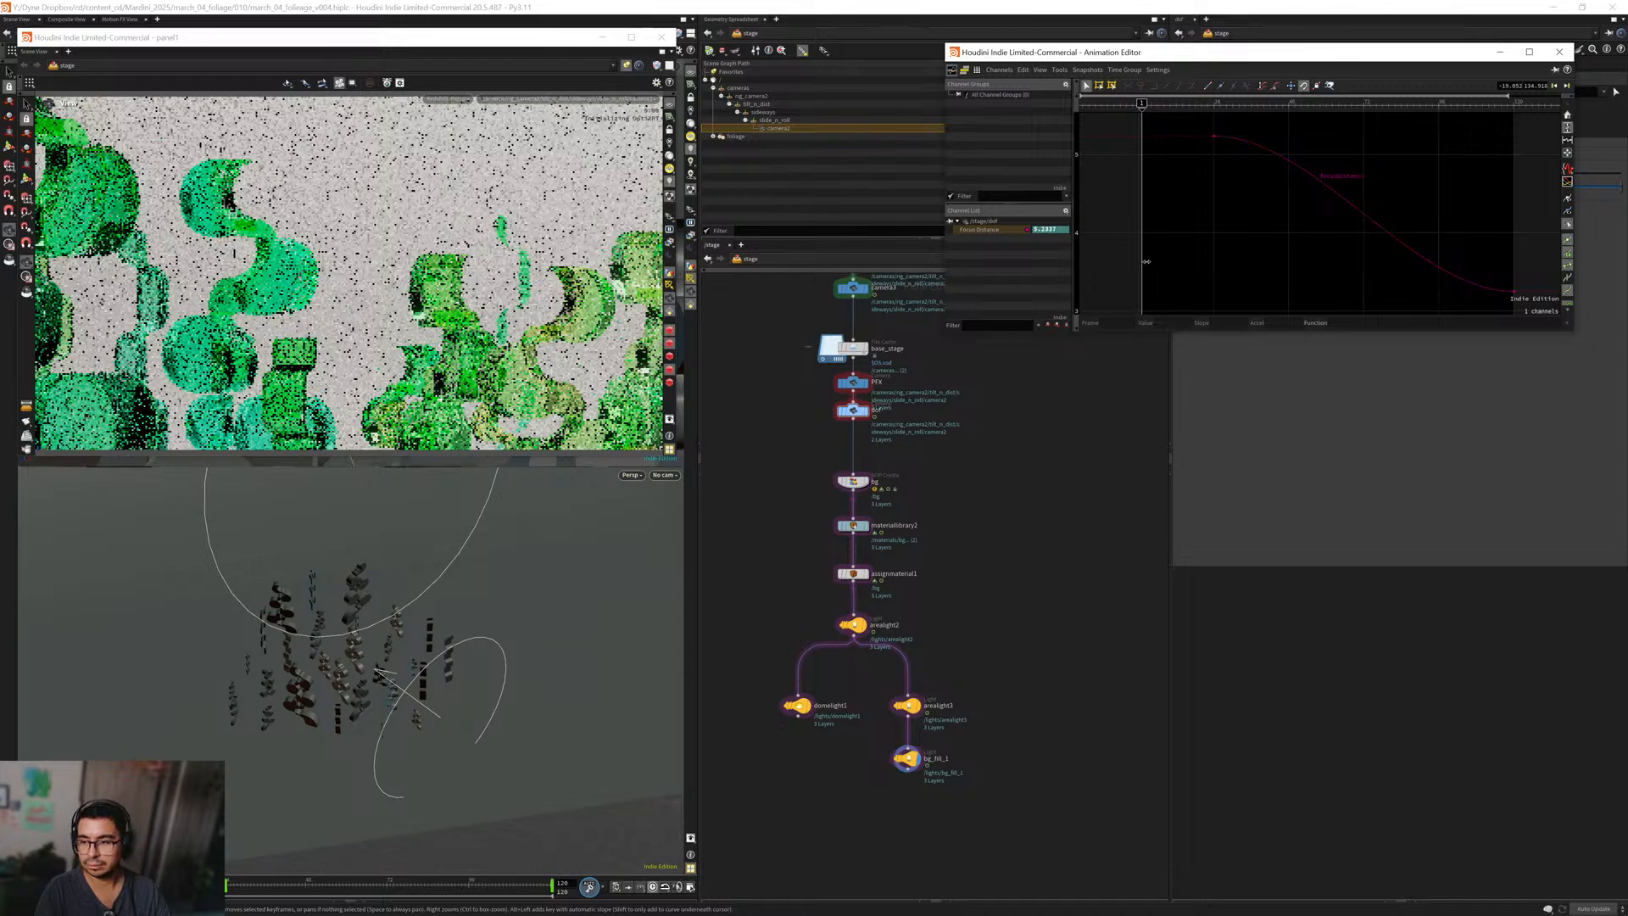
{"action": "key", "text": "Right"}
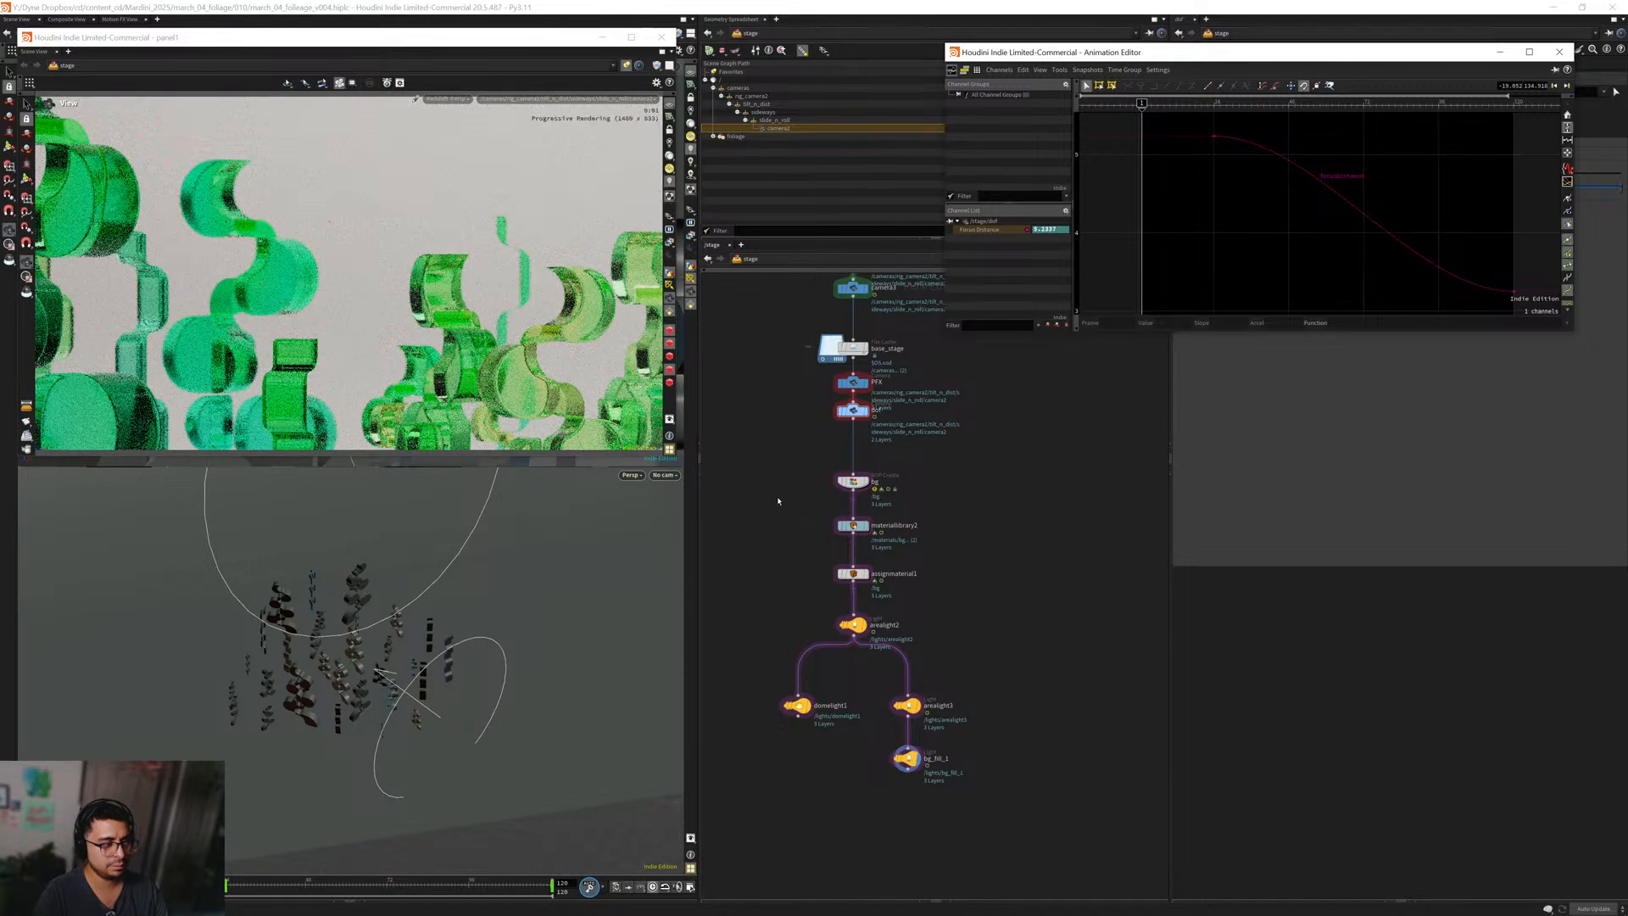
Select the dof camera node and activate its camera handles in the viewport.
{"action": "scroll", "coordinate": [784, 526], "scroll_direction": "up", "scroll_amount": 3}
{"action": "left_click", "coordinate": [855, 519]}
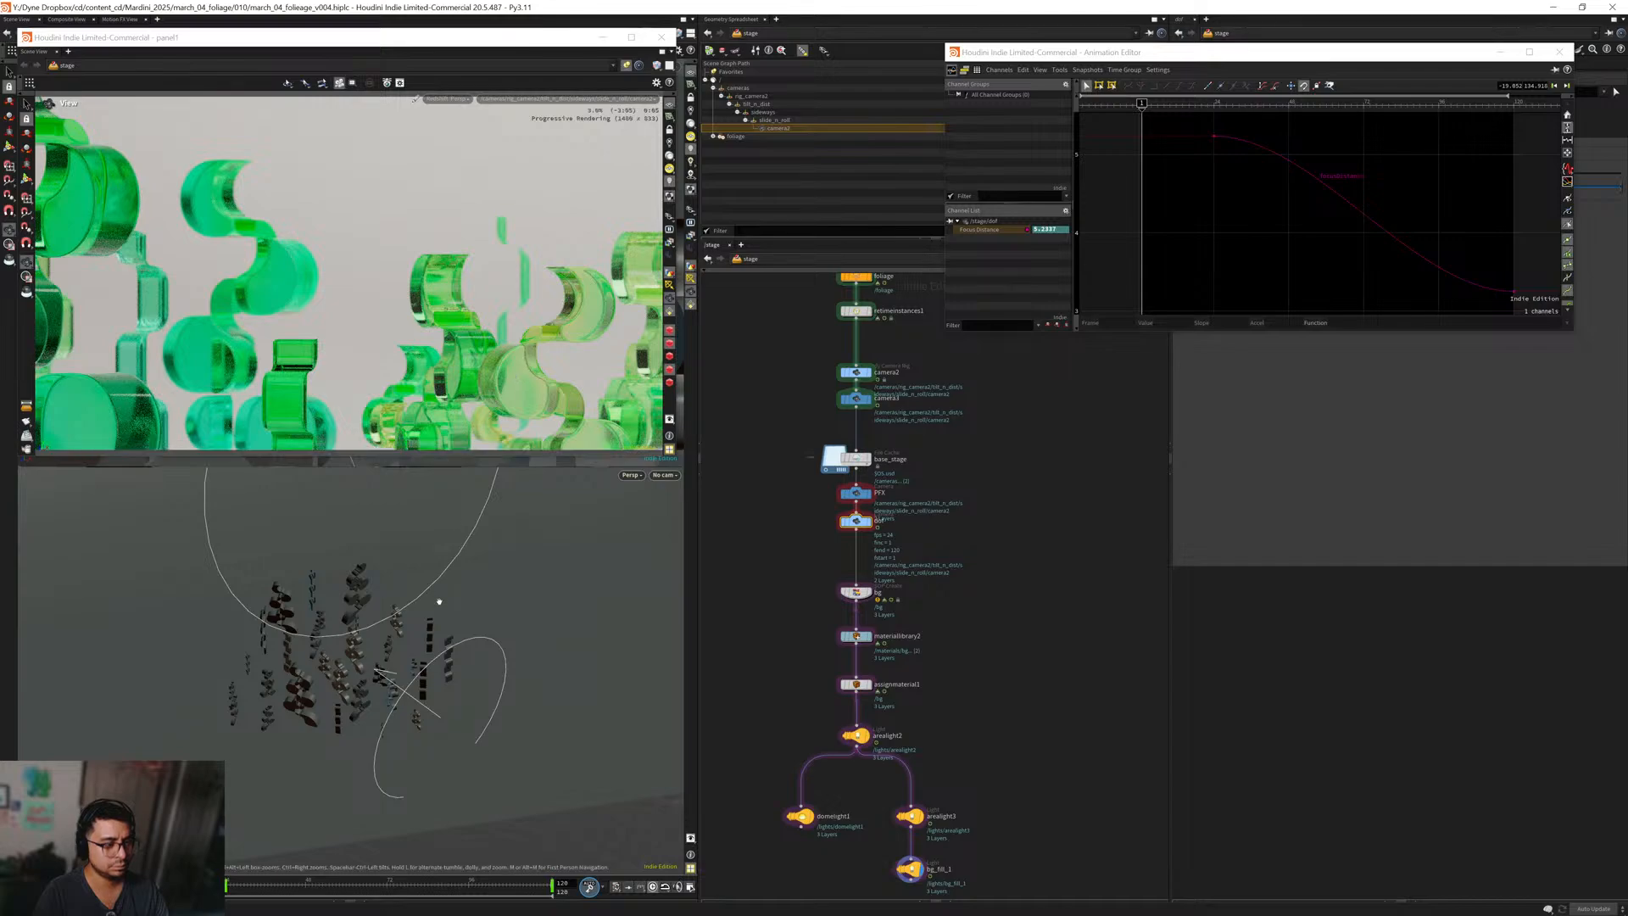
{"action": "key", "text": "Return"}
{"action": "left_click_drag", "start_coordinate": [501, 373], "coordinate": [498, 367]}
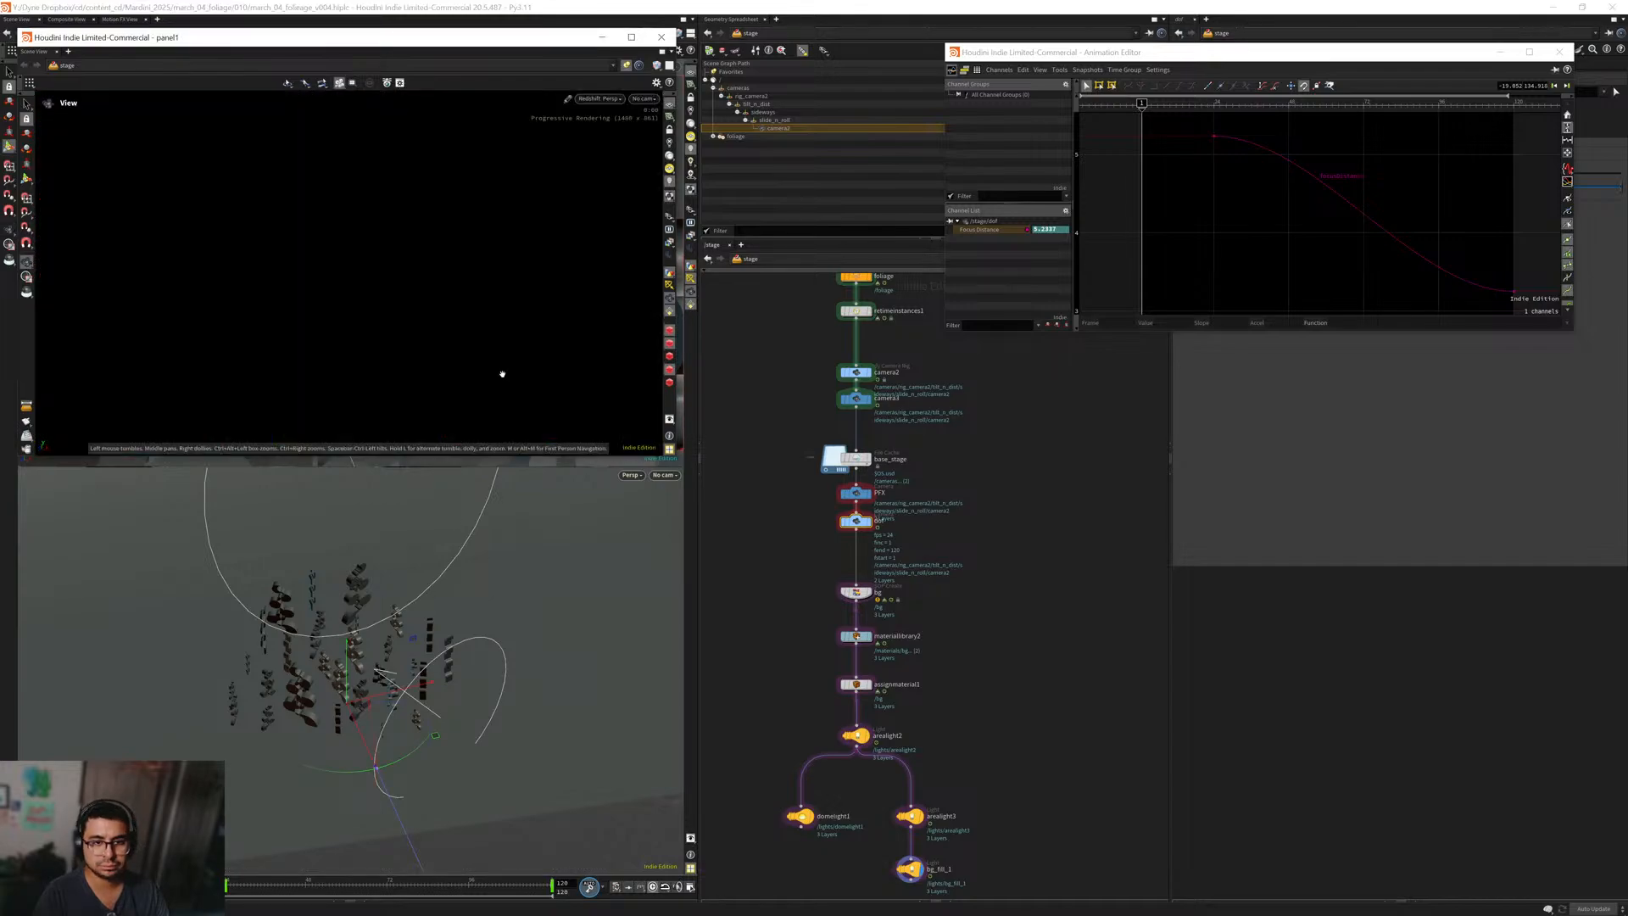
{"action": "left_click", "coordinate": [641, 100]}
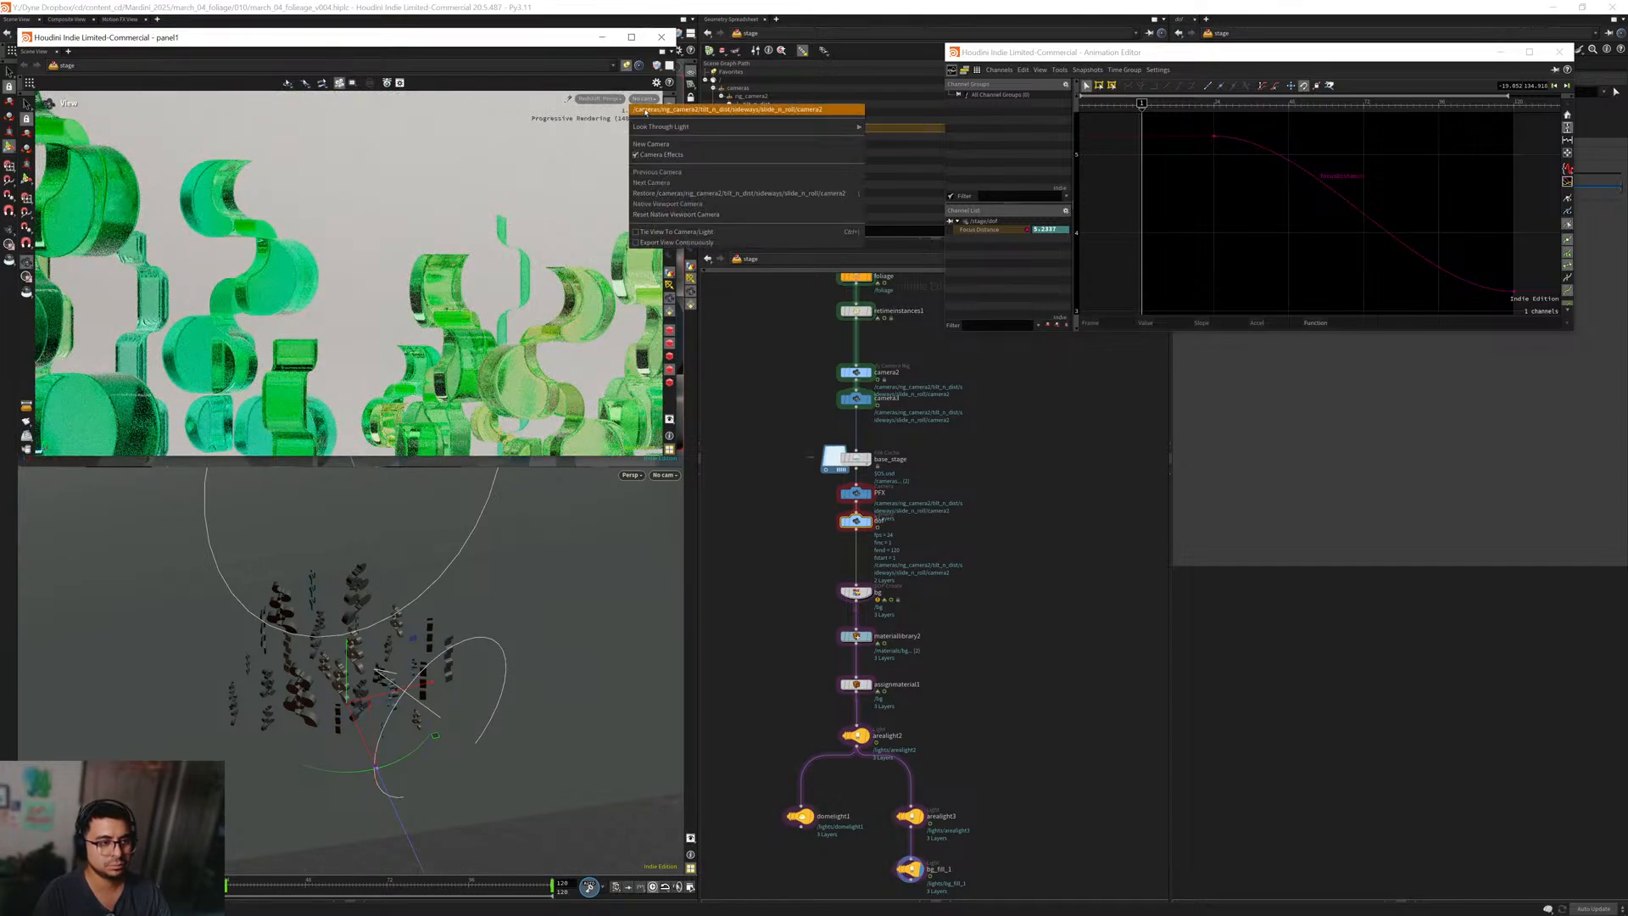
{"action": "left_click", "coordinate": [763, 176]}
At the first frame, focus the dof camera on the curved foliage piece and return the render window over the camera view.
{"action": "left_click_drag", "start_coordinate": [523, 42], "coordinate": [1080, 473]}
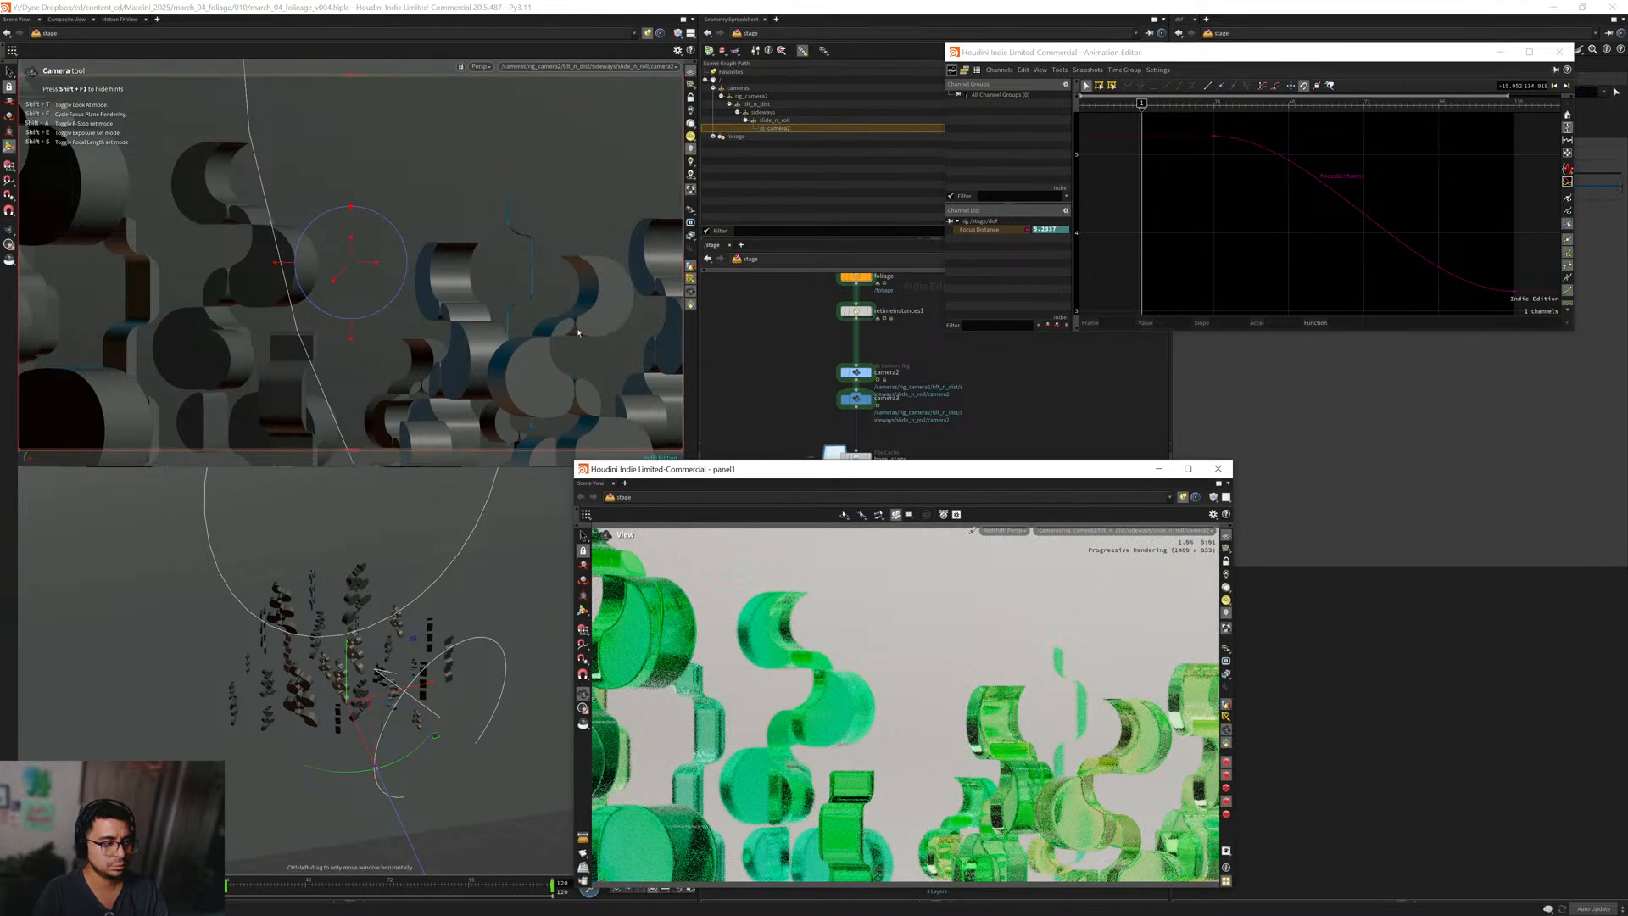
{"action": "left_click", "coordinate": [477, 342], "text": "shift"}
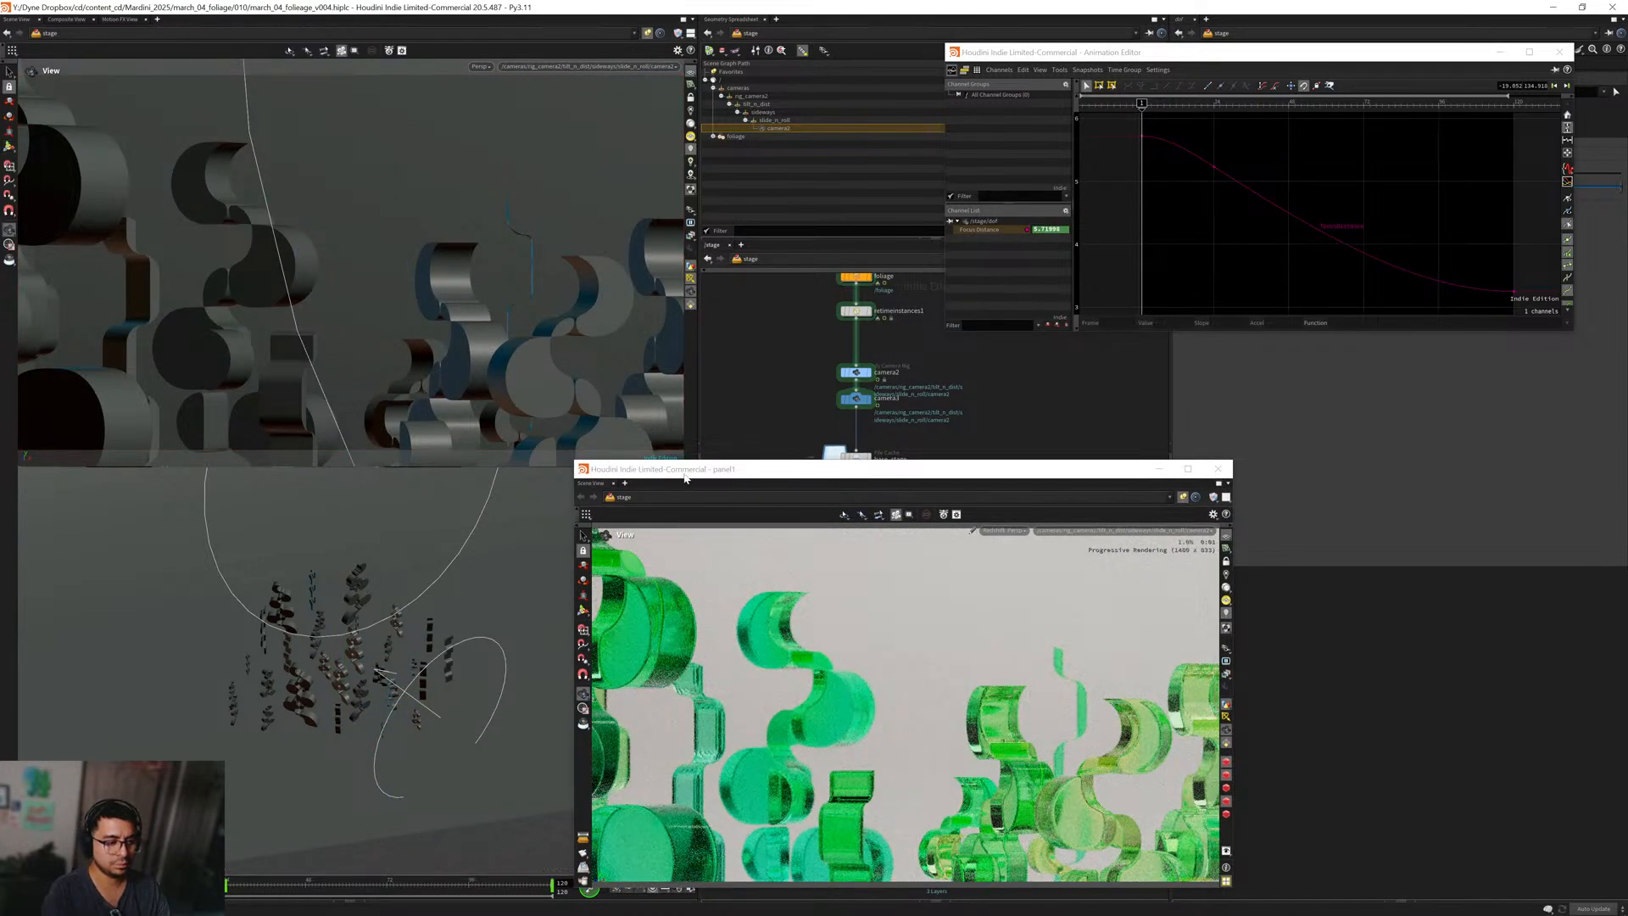
{"action": "left_click_drag", "start_coordinate": [684, 475], "coordinate": [167, 52]}
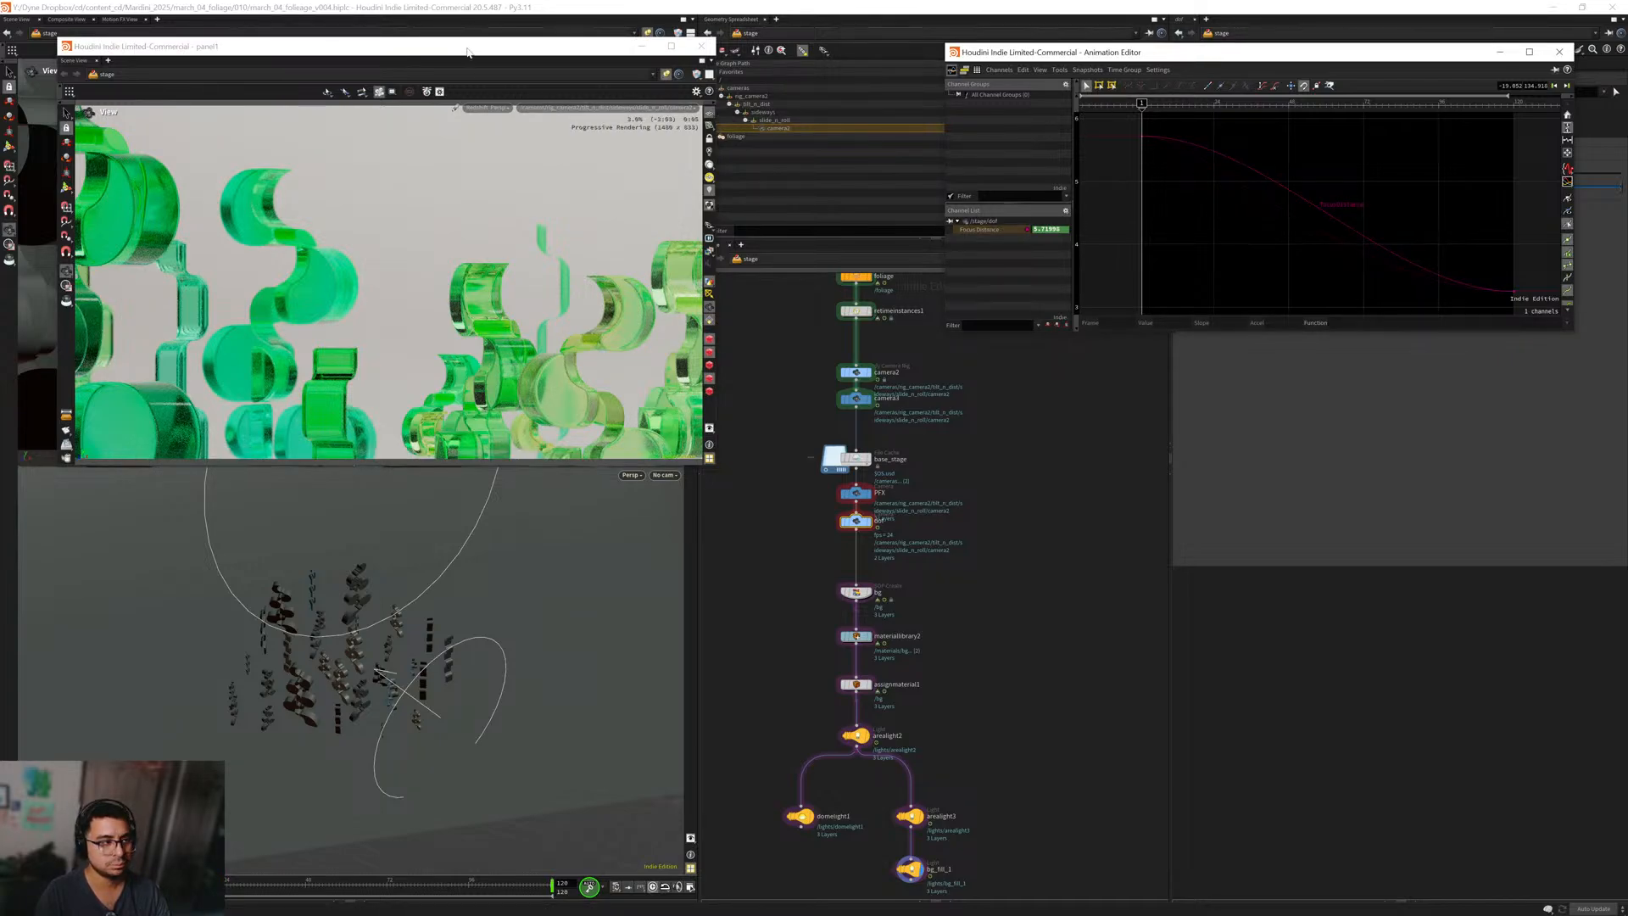
{"action": "left_click_drag", "start_coordinate": [463, 47], "coordinate": [425, 37]}
{"action": "left_click", "coordinate": [749, 414]}
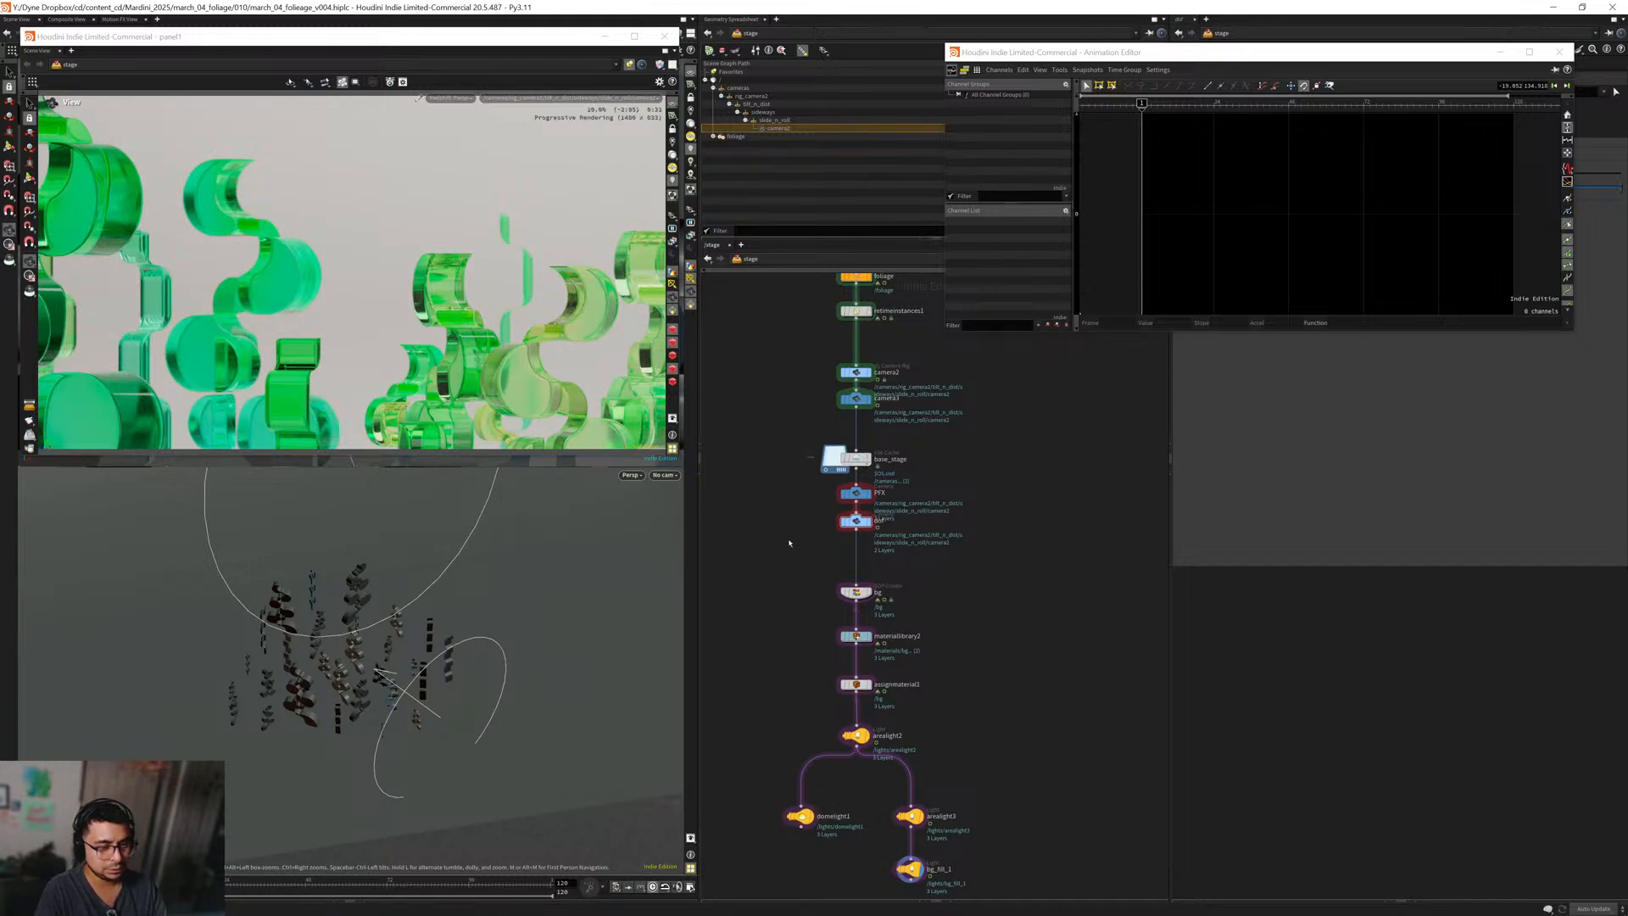
Open the bg material network inside the background's material library and move StandardMaterial1 away from redshift_usd_material1 to make room.
{"action": "middle_click_drag", "start_coordinate": [819, 574], "coordinate": [805, 556]}
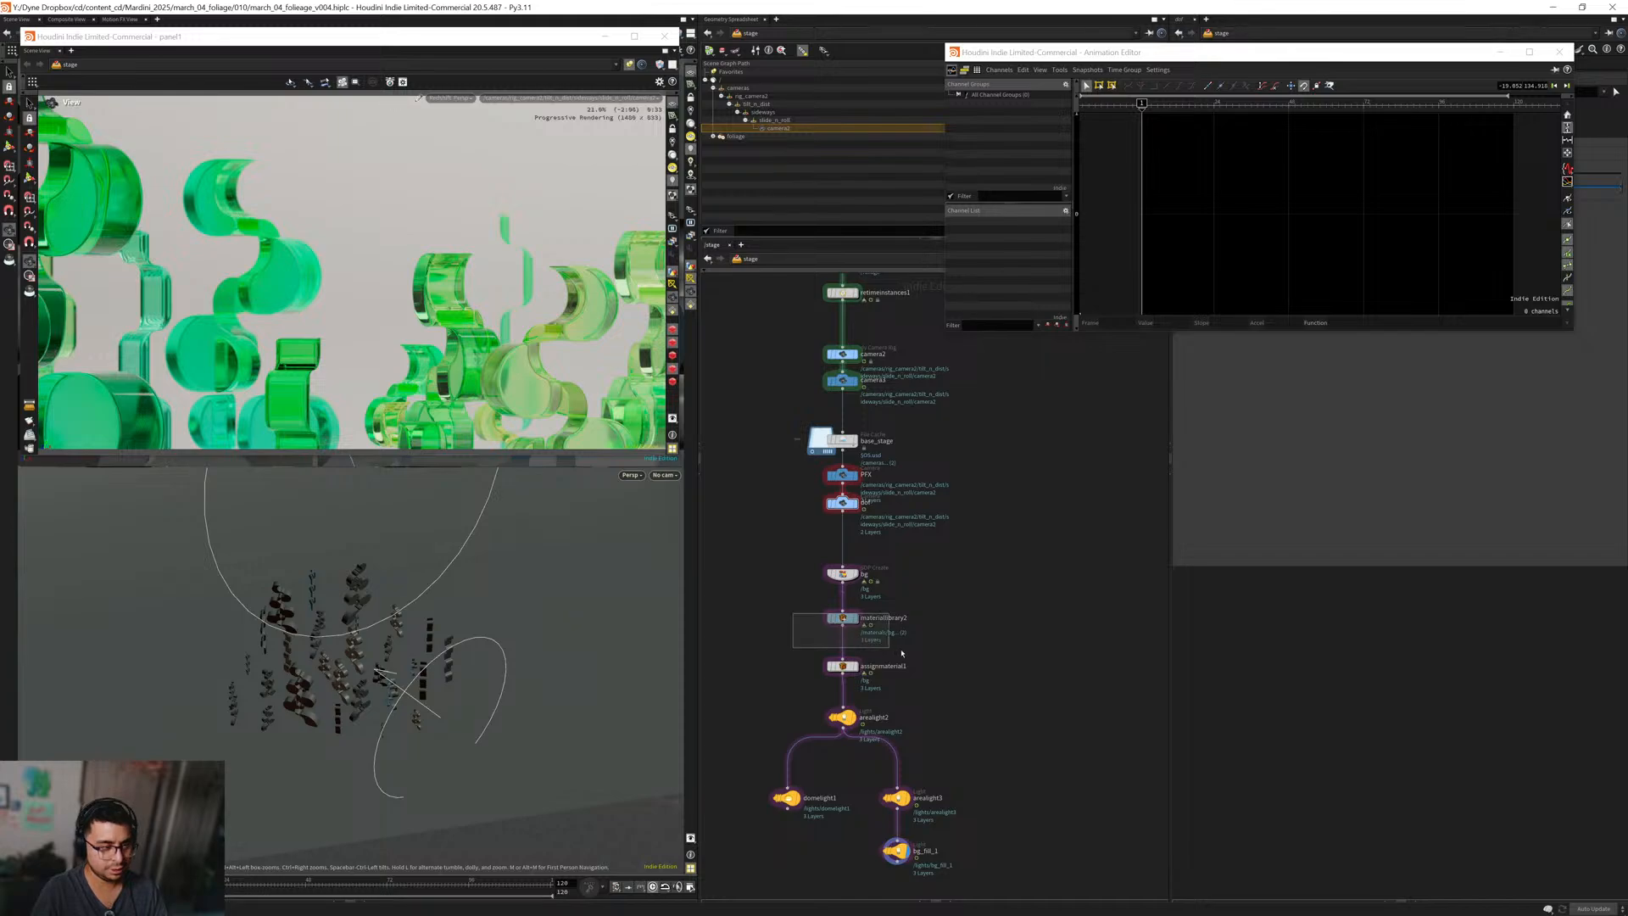
{"action": "double_click", "coordinate": [840, 618]}
{"action": "double_click", "coordinate": [894, 605]}
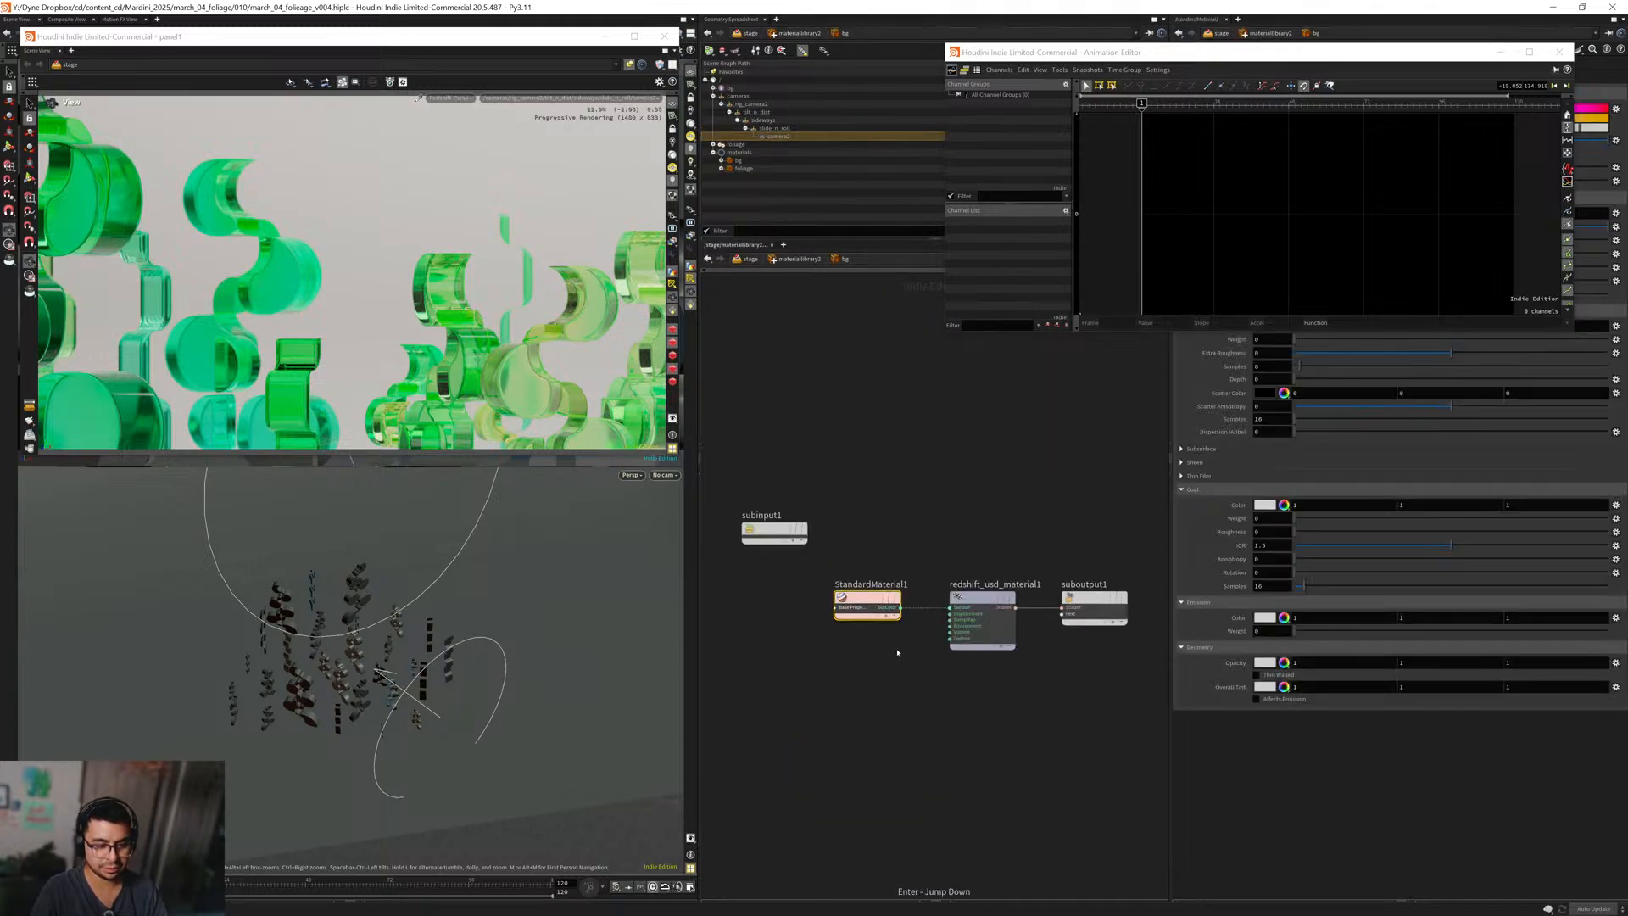
{"action": "middle_click_drag", "start_coordinate": [896, 653], "coordinate": [945, 613]}
{"action": "left_click_drag", "start_coordinate": [918, 561], "coordinate": [788, 547]}
{"action": "middle_click_drag", "start_coordinate": [877, 624], "coordinate": [939, 640]}
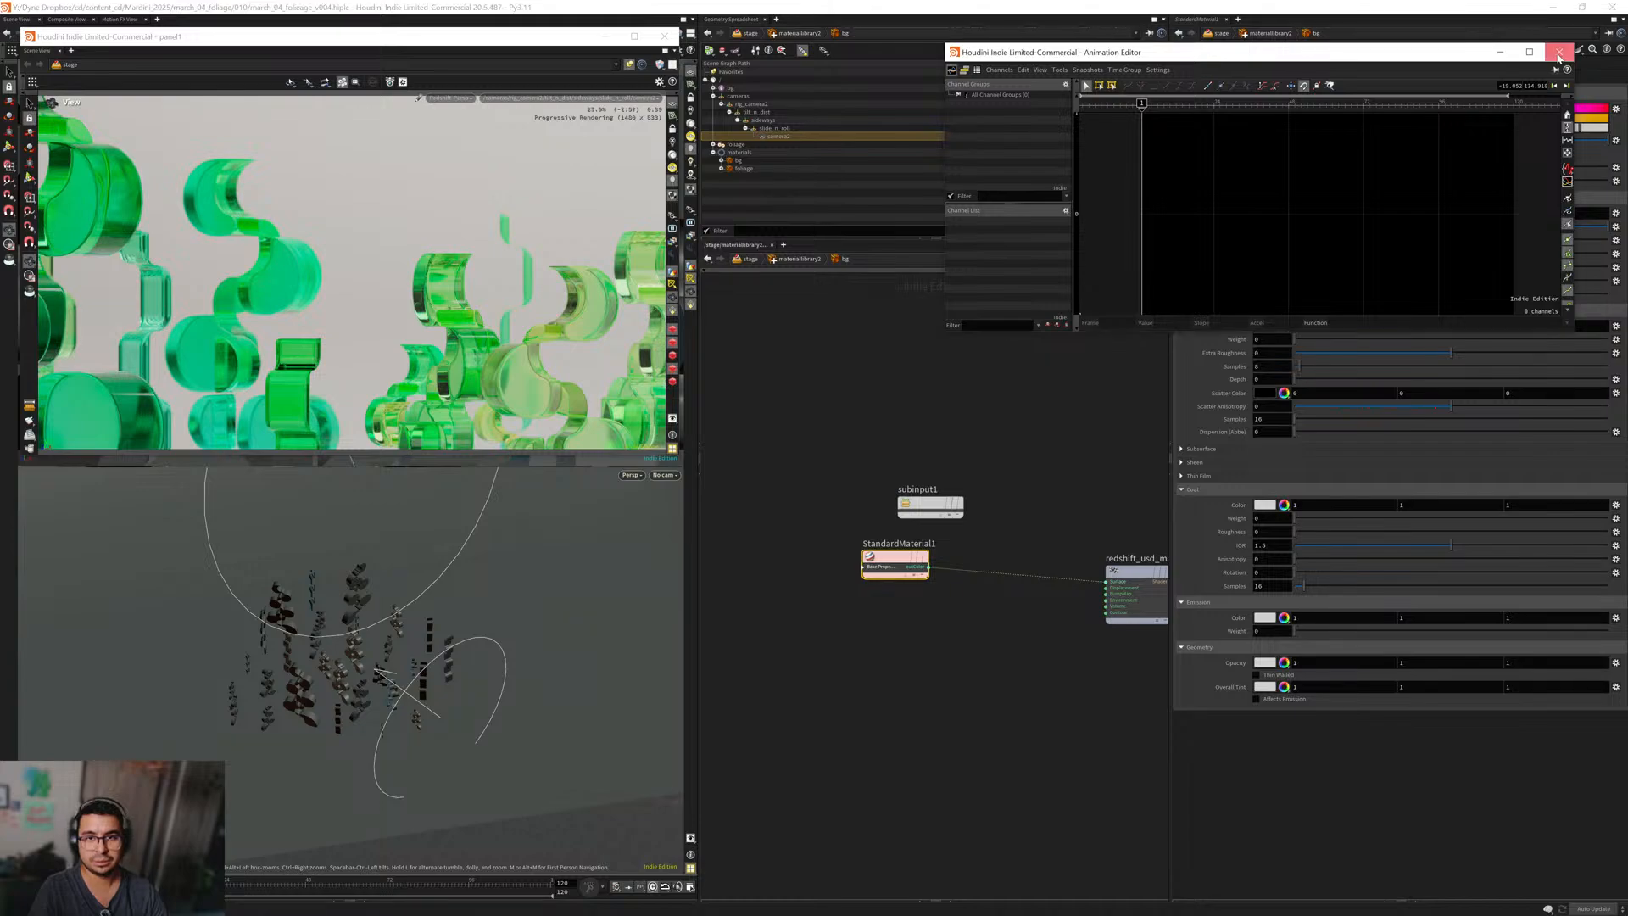
Close the Animation Editor and add an RS Ray Switch node below StandardMaterial1.
{"action": "left_click", "coordinate": [1559, 53]}
{"action": "middle_click_drag", "start_coordinate": [850, 631], "coordinate": [876, 625]}
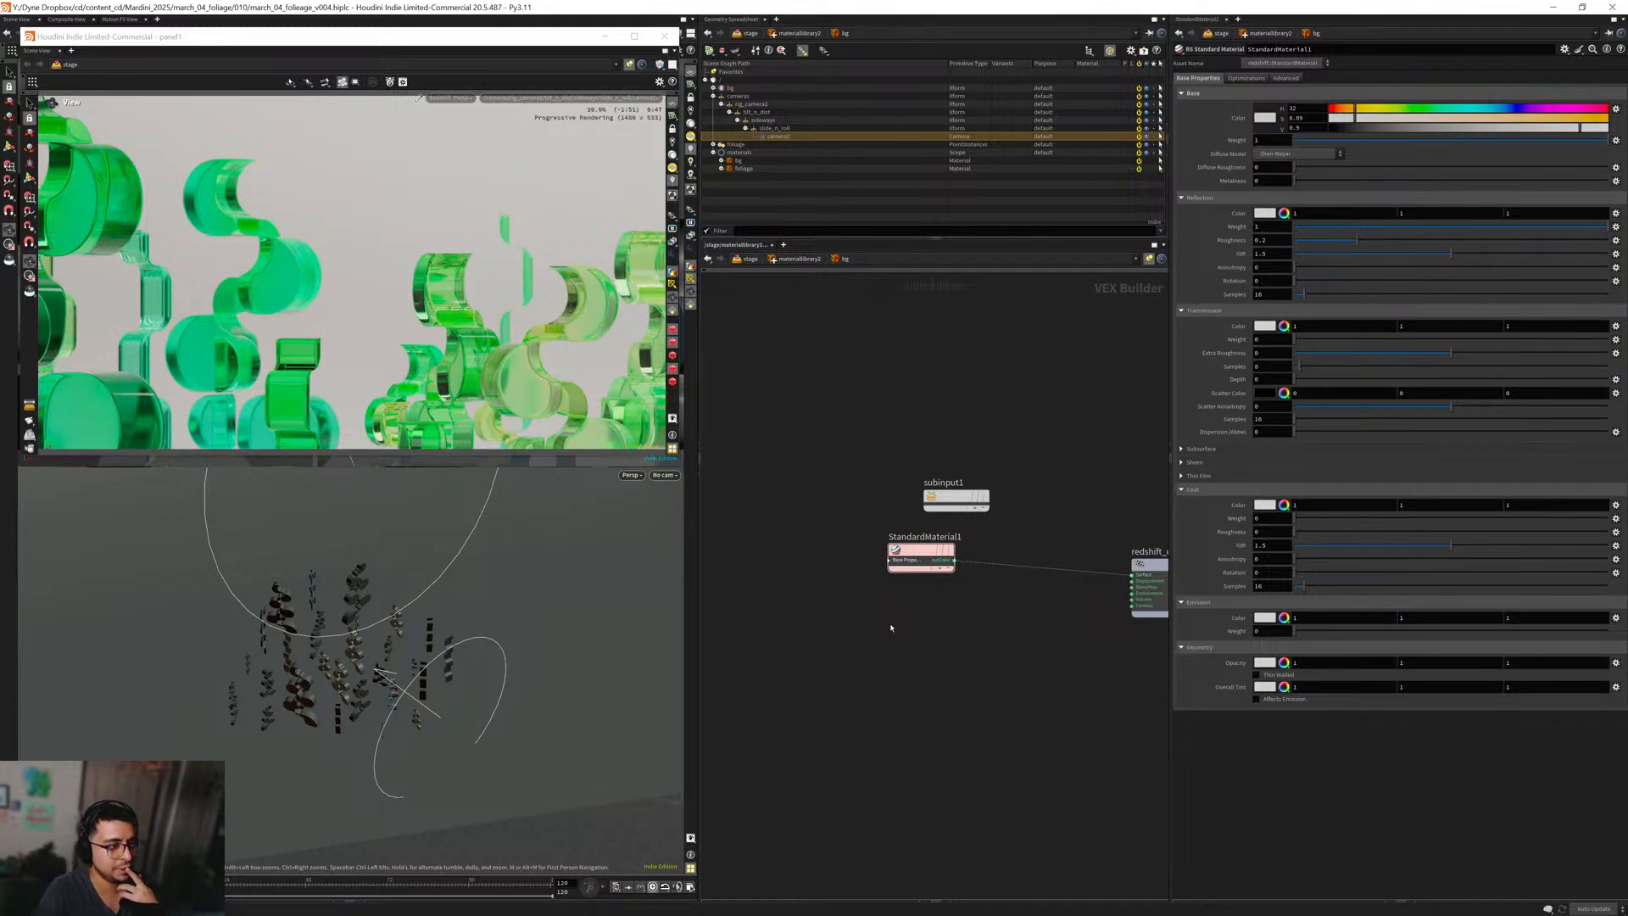
{"action": "key", "text": "Tab"}
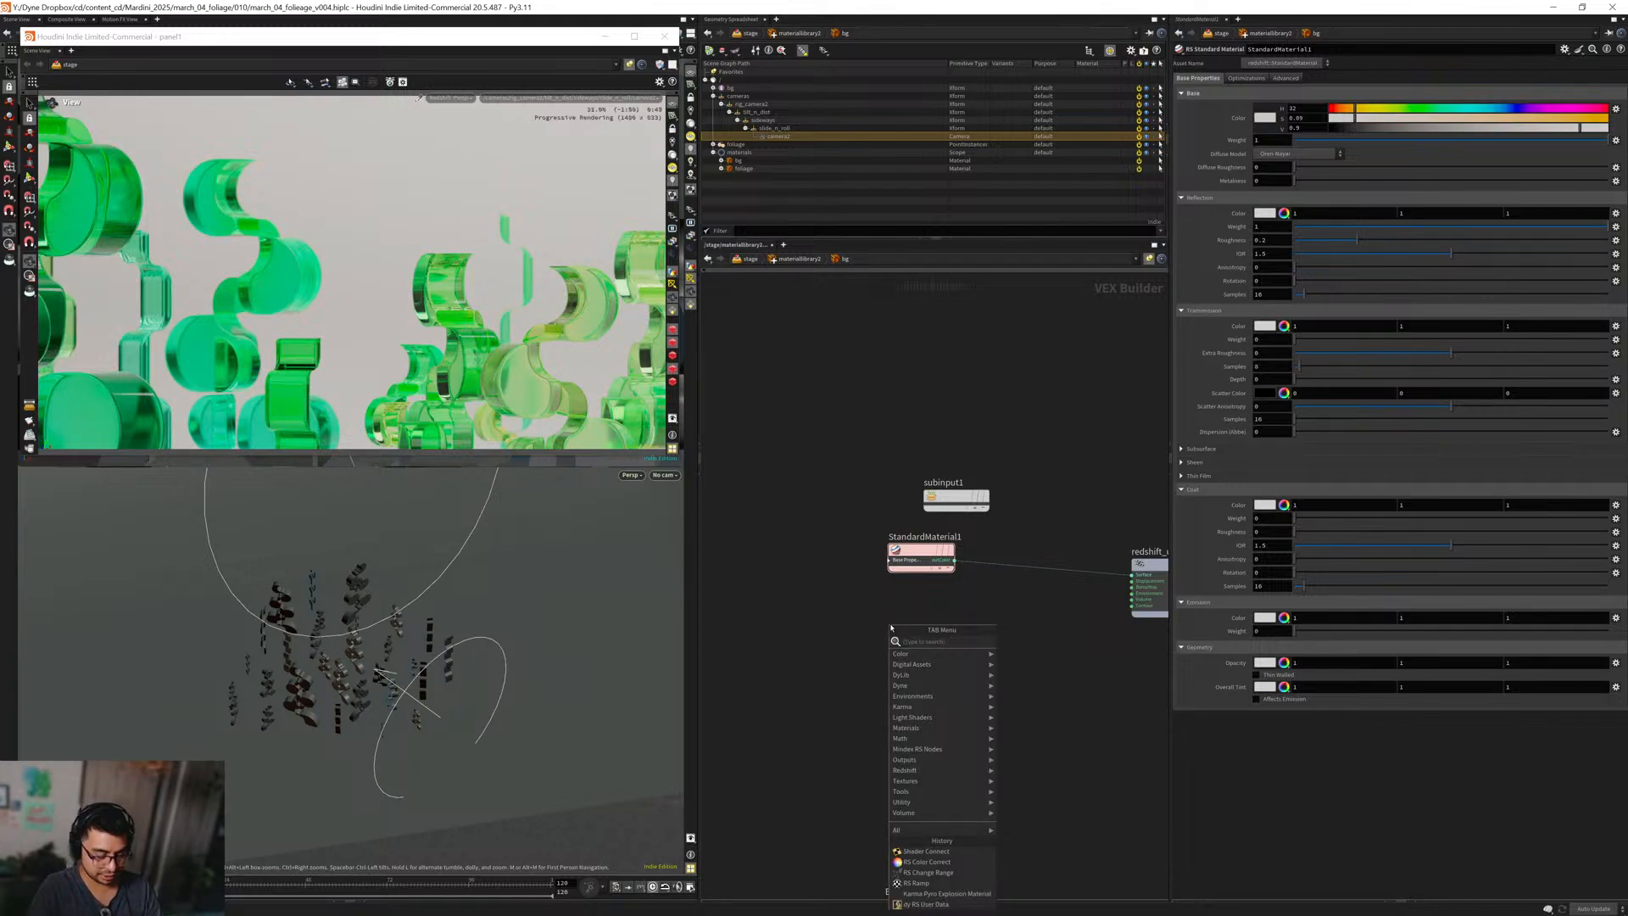
{"action": "type", "text": "ray"}
{"action": "key", "text": "Return"}
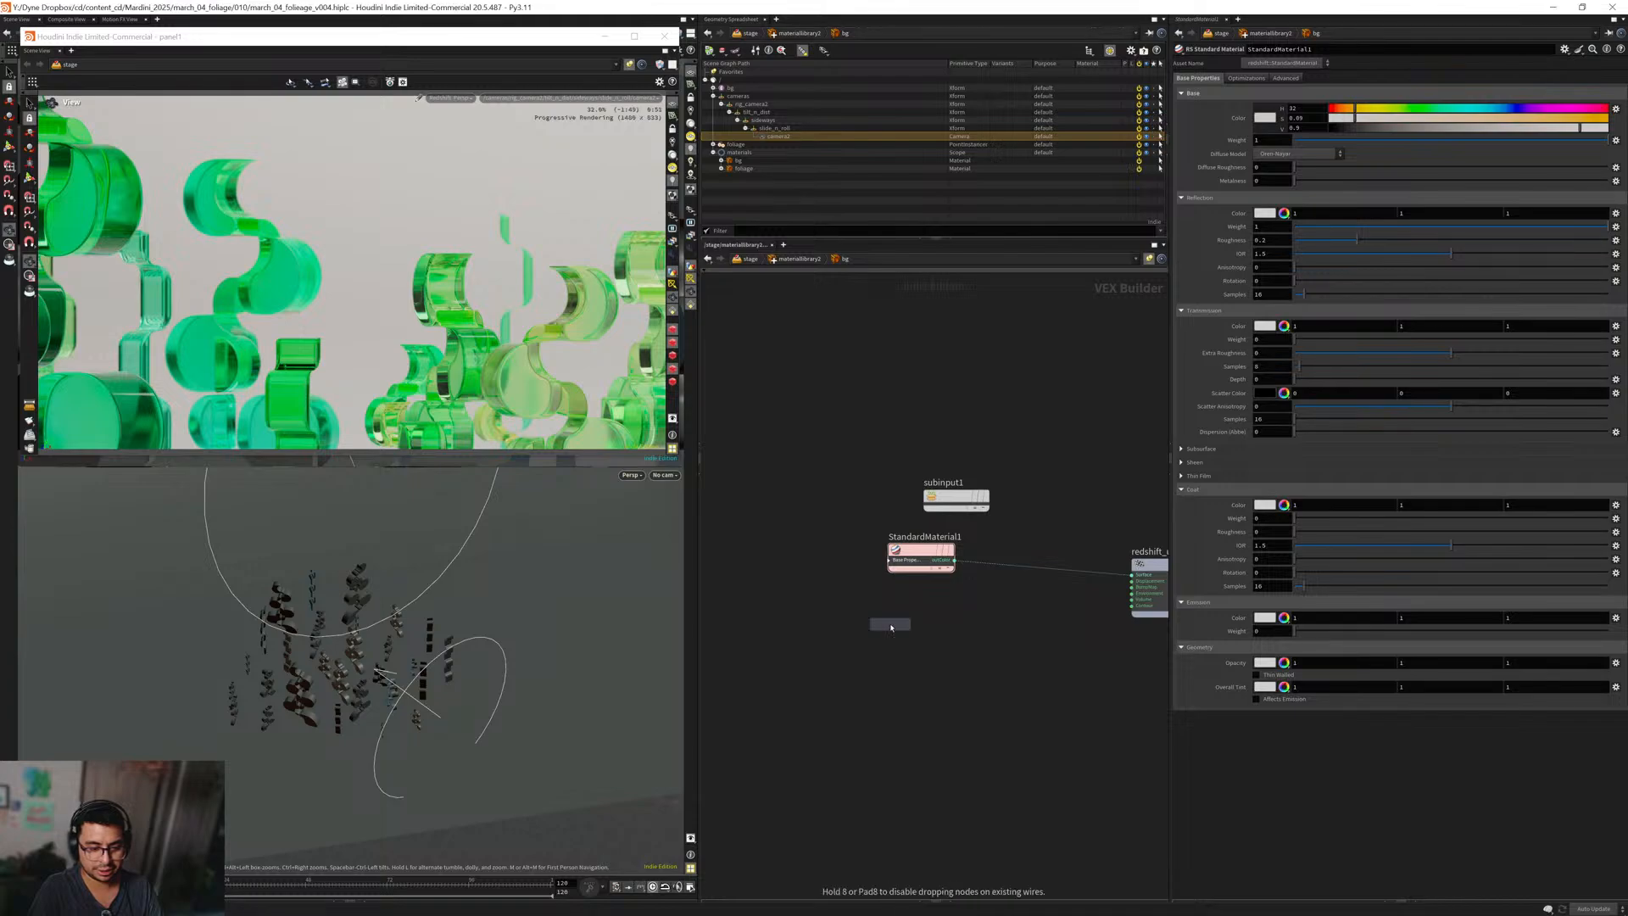
{"action": "left_click", "coordinate": [891, 636]}
Copy StandardMaterial1's base color parameter and add an RS Color Constant node beside the ray switch.
{"action": "left_click_drag", "start_coordinate": [847, 535], "coordinate": [956, 585]}
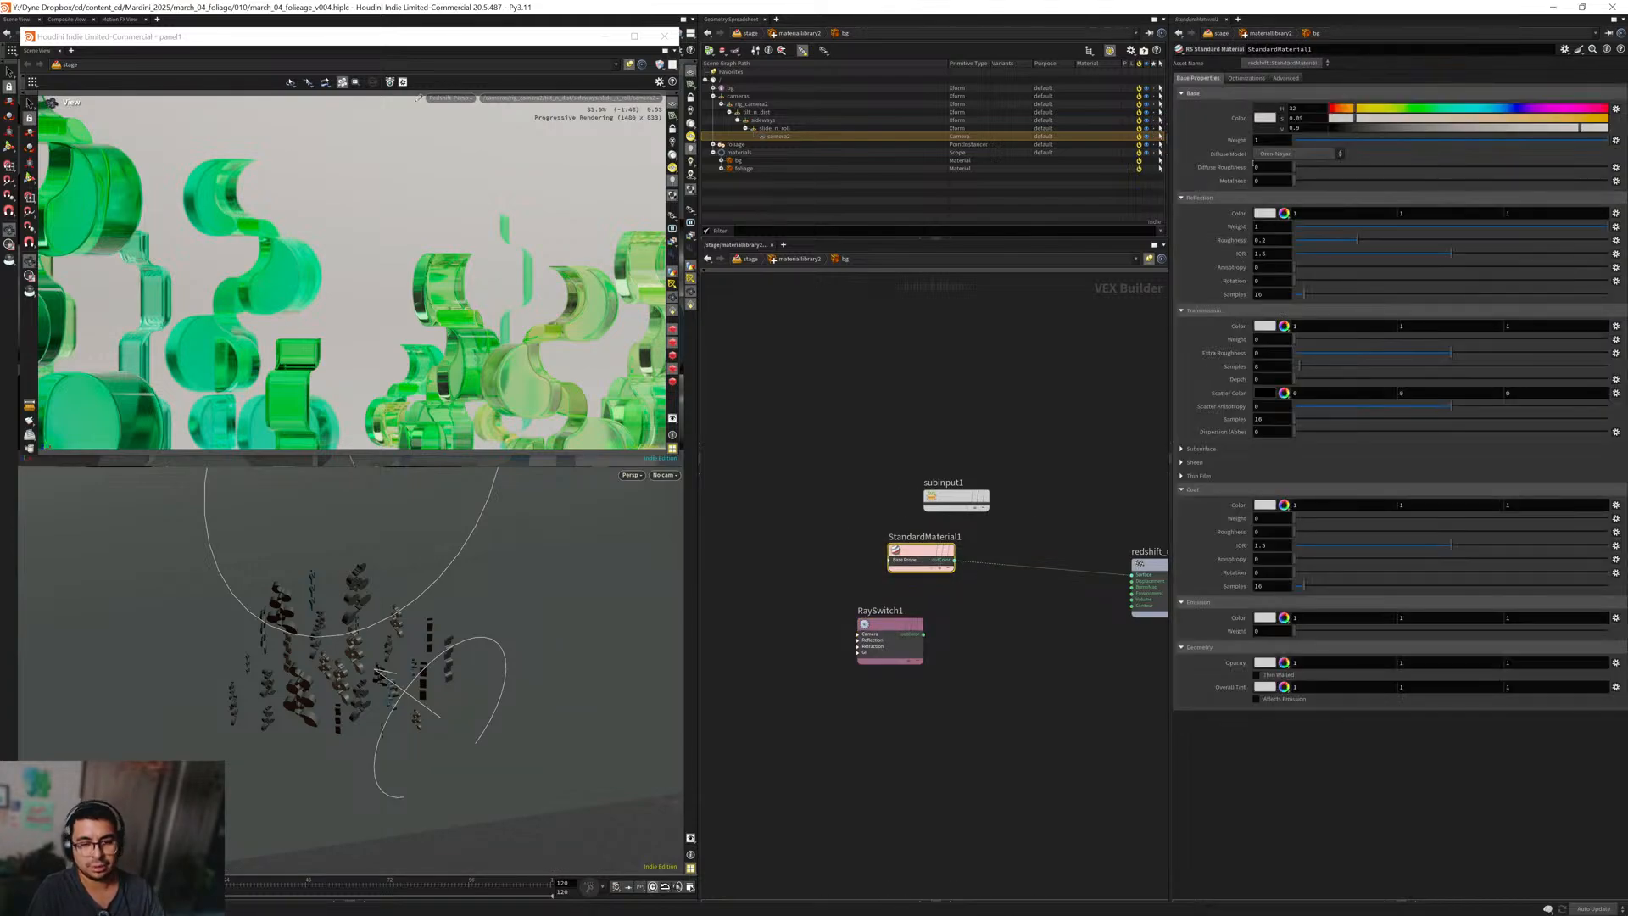
{"action": "right_click", "coordinate": [1236, 118]}
{"action": "left_click", "coordinate": [1271, 207]}
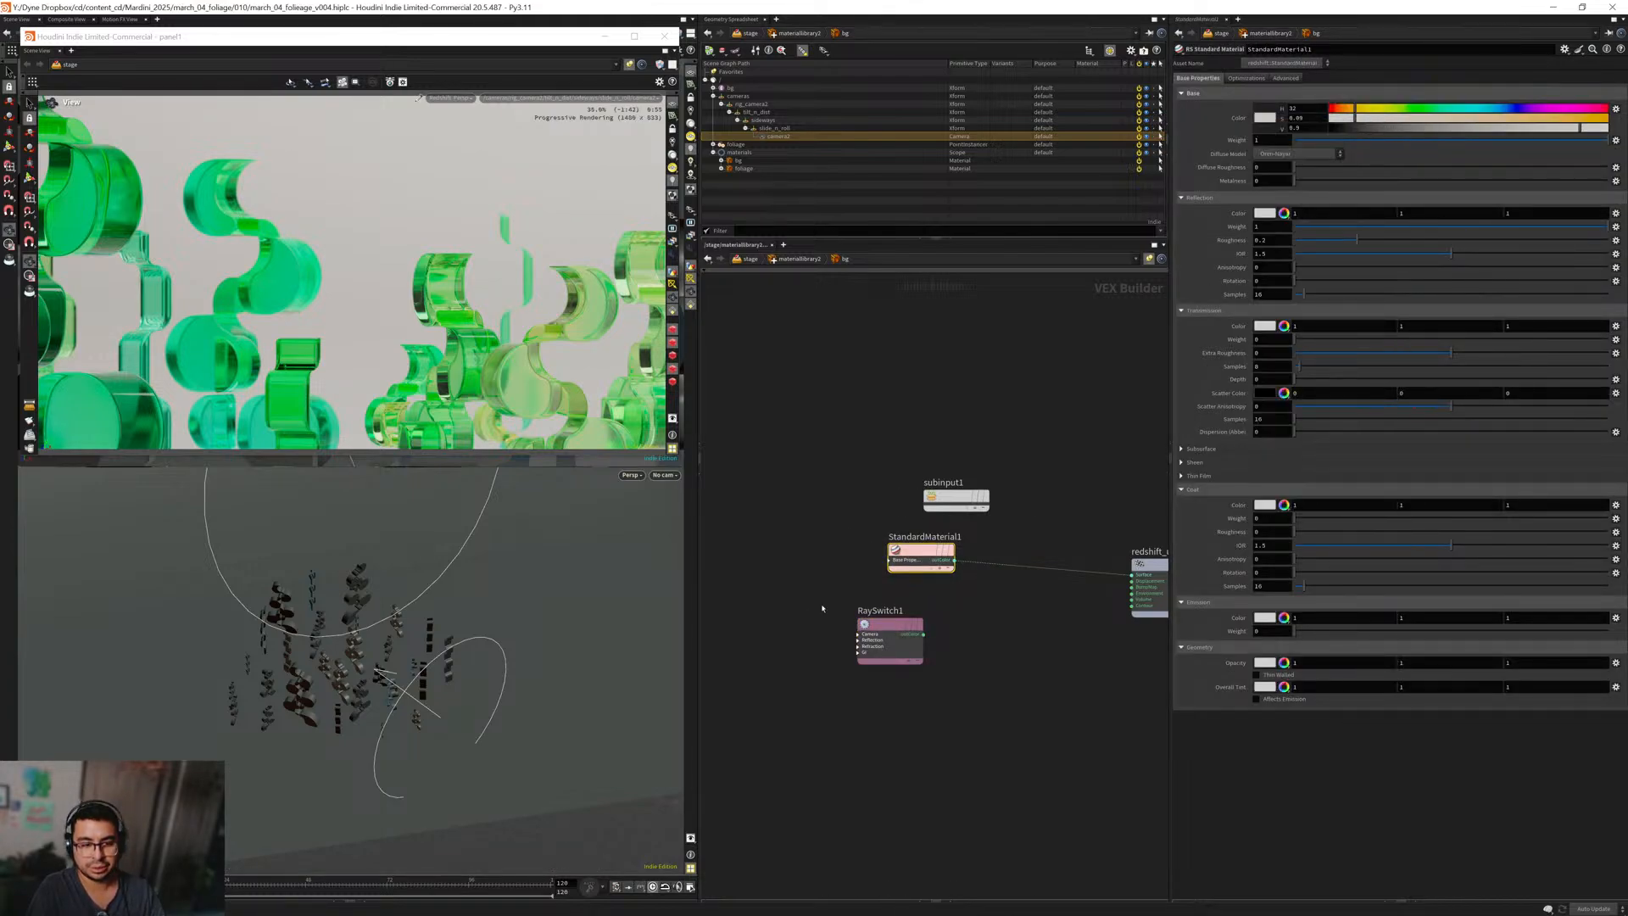
{"action": "scroll", "coordinate": [890, 618], "scroll_direction": "up", "scroll_amount": 5}
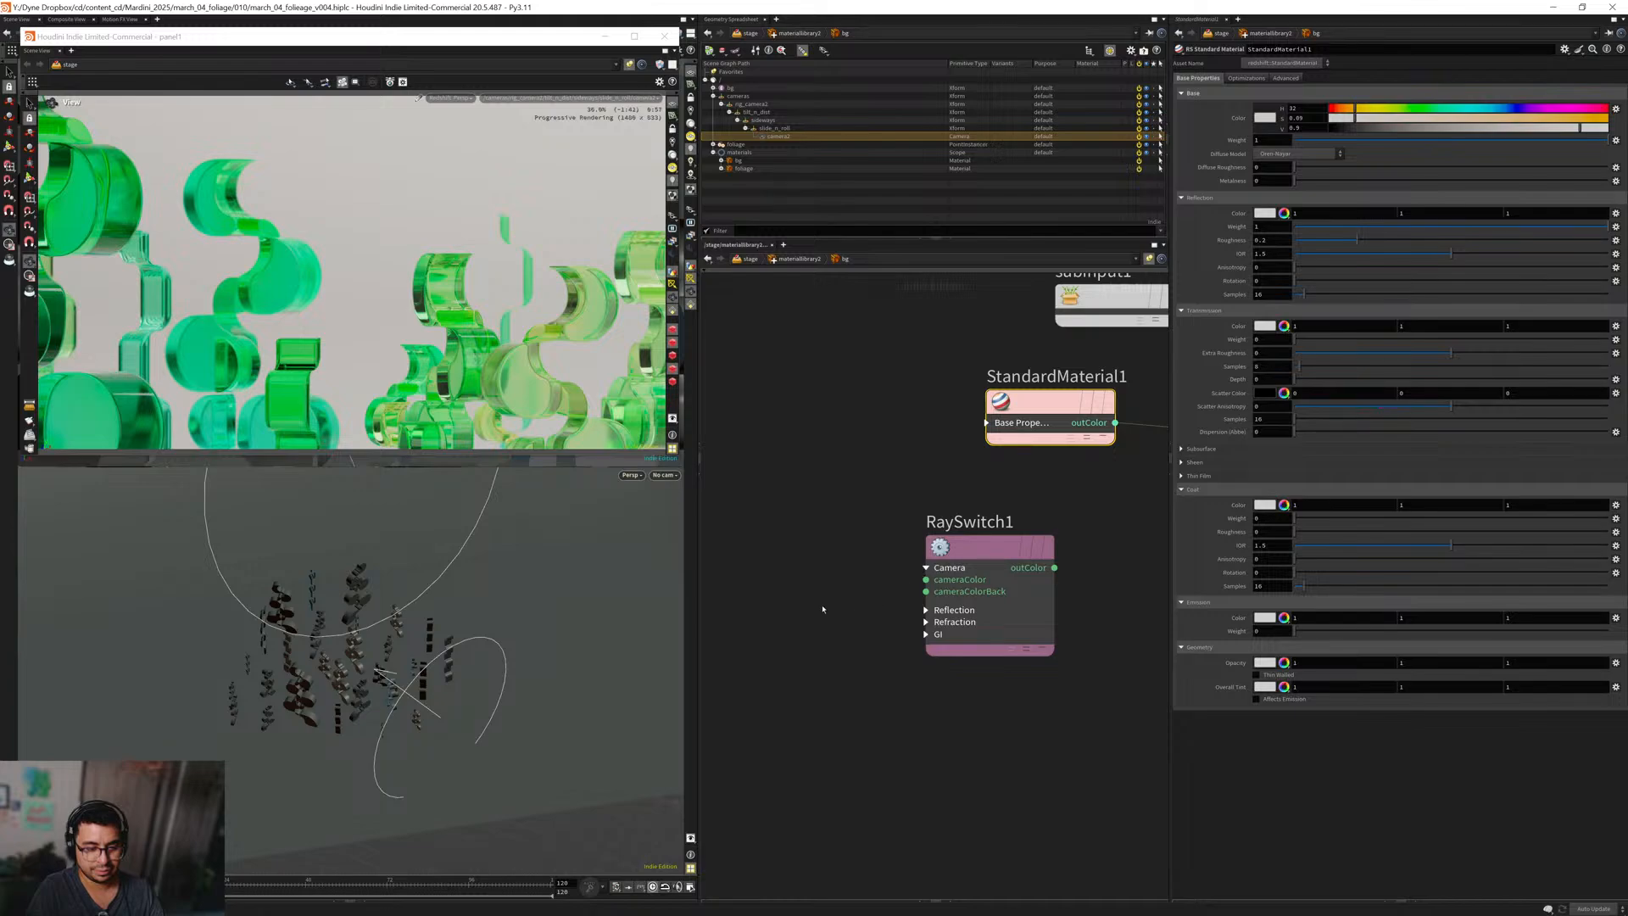
{"action": "key", "text": "Tab"}
{"action": "type", "text": "con"}
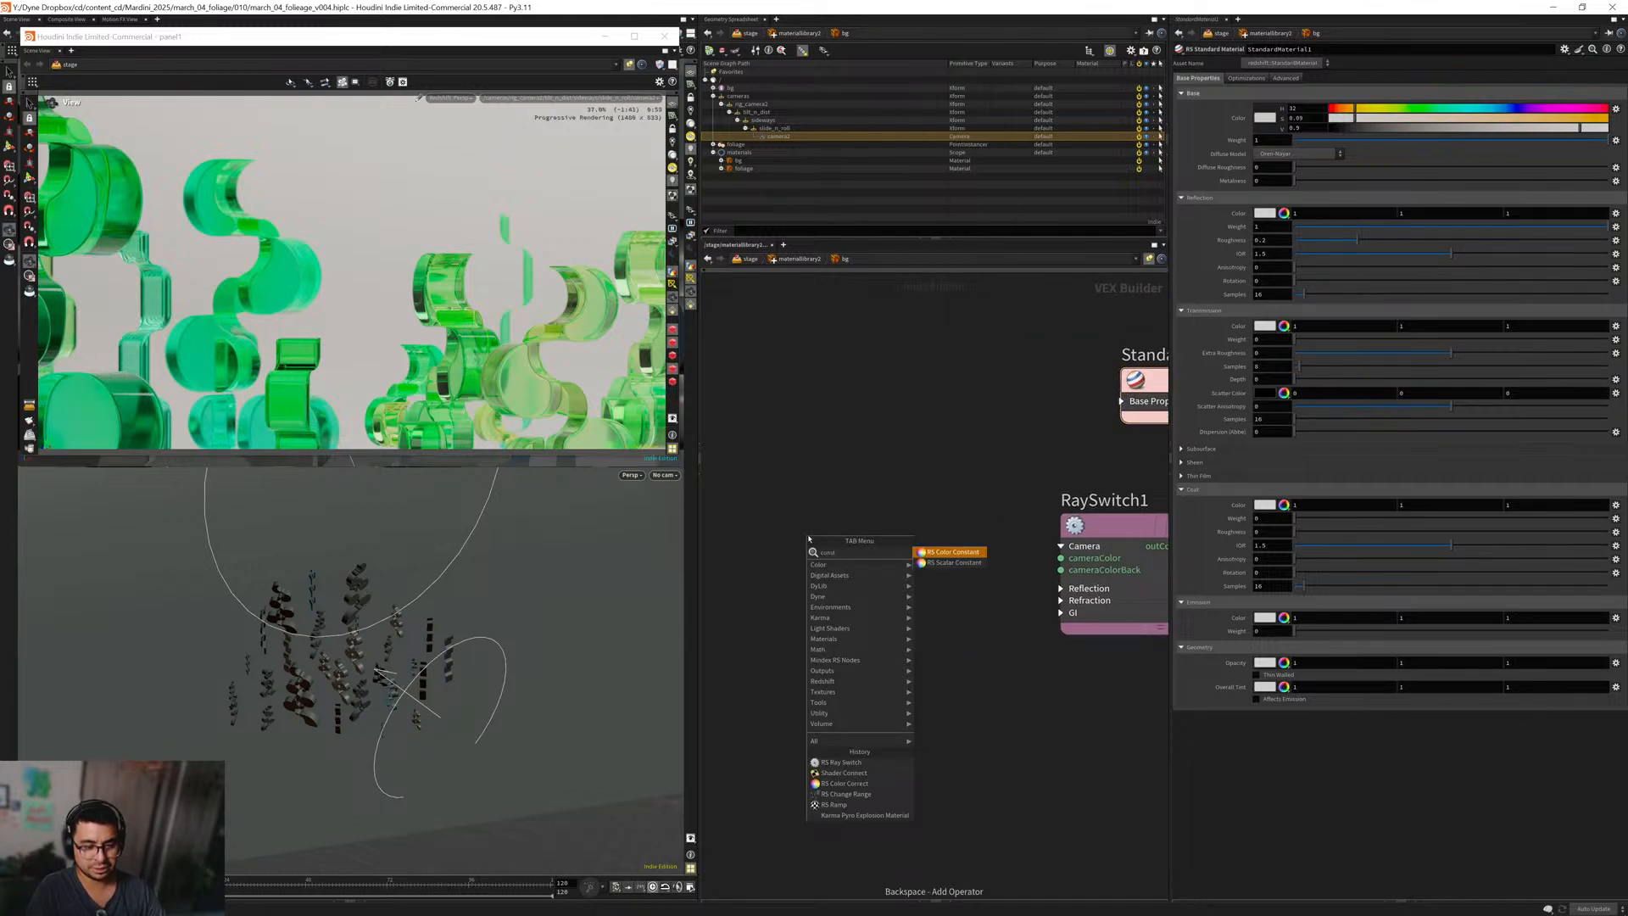
{"action": "key", "text": "Return"}
{"action": "left_click", "coordinate": [810, 542]}
Paste the copied color values into the color constant and set its alpha to 1.
{"action": "right_click", "coordinate": [1238, 78]}
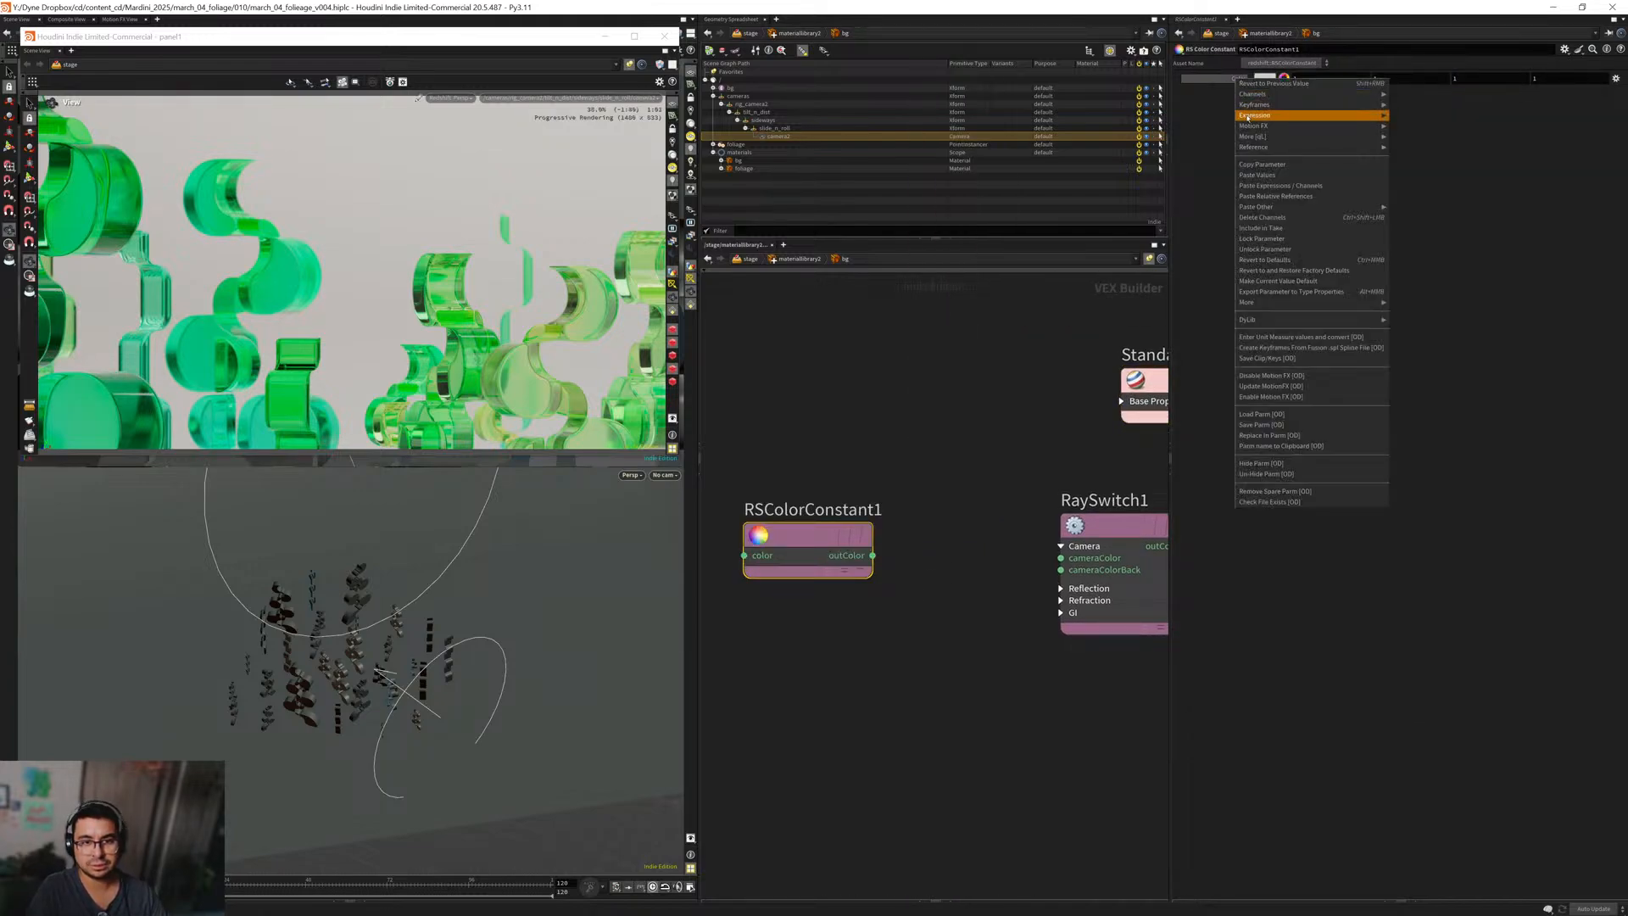
{"action": "left_click", "coordinate": [1256, 175]}
{"action": "scroll", "coordinate": [1014, 378], "scroll_direction": "down", "scroll_amount": 2}
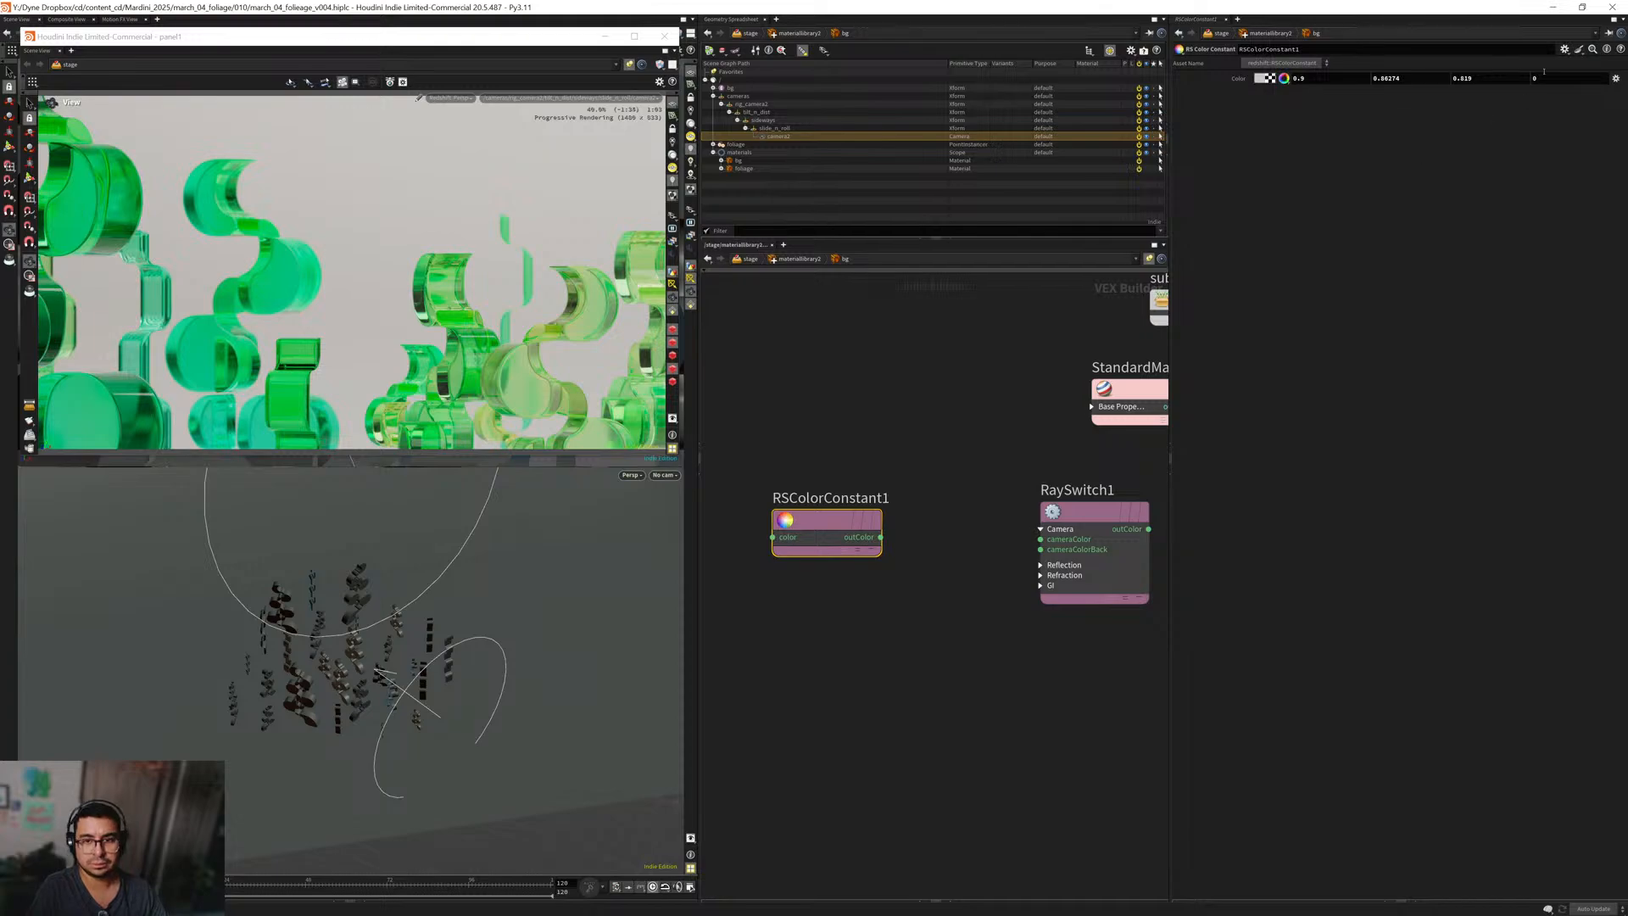
{"action": "left_click_drag", "start_coordinate": [1543, 77], "coordinate": [1515, 98]}
{"action": "type", "text": "1"}
{"action": "key", "text": "Return"}
Add an RS Color Correction fed by the color constant, and connect the constant to the ray switch's cameraColor input.
{"action": "left_click_drag", "start_coordinate": [815, 516], "coordinate": [832, 642]}
{"action": "key", "text": "Tab"}
{"action": "type", "text": "corr"}
{"action": "key", "text": "Return"}
{"action": "left_click", "coordinate": [872, 568]}
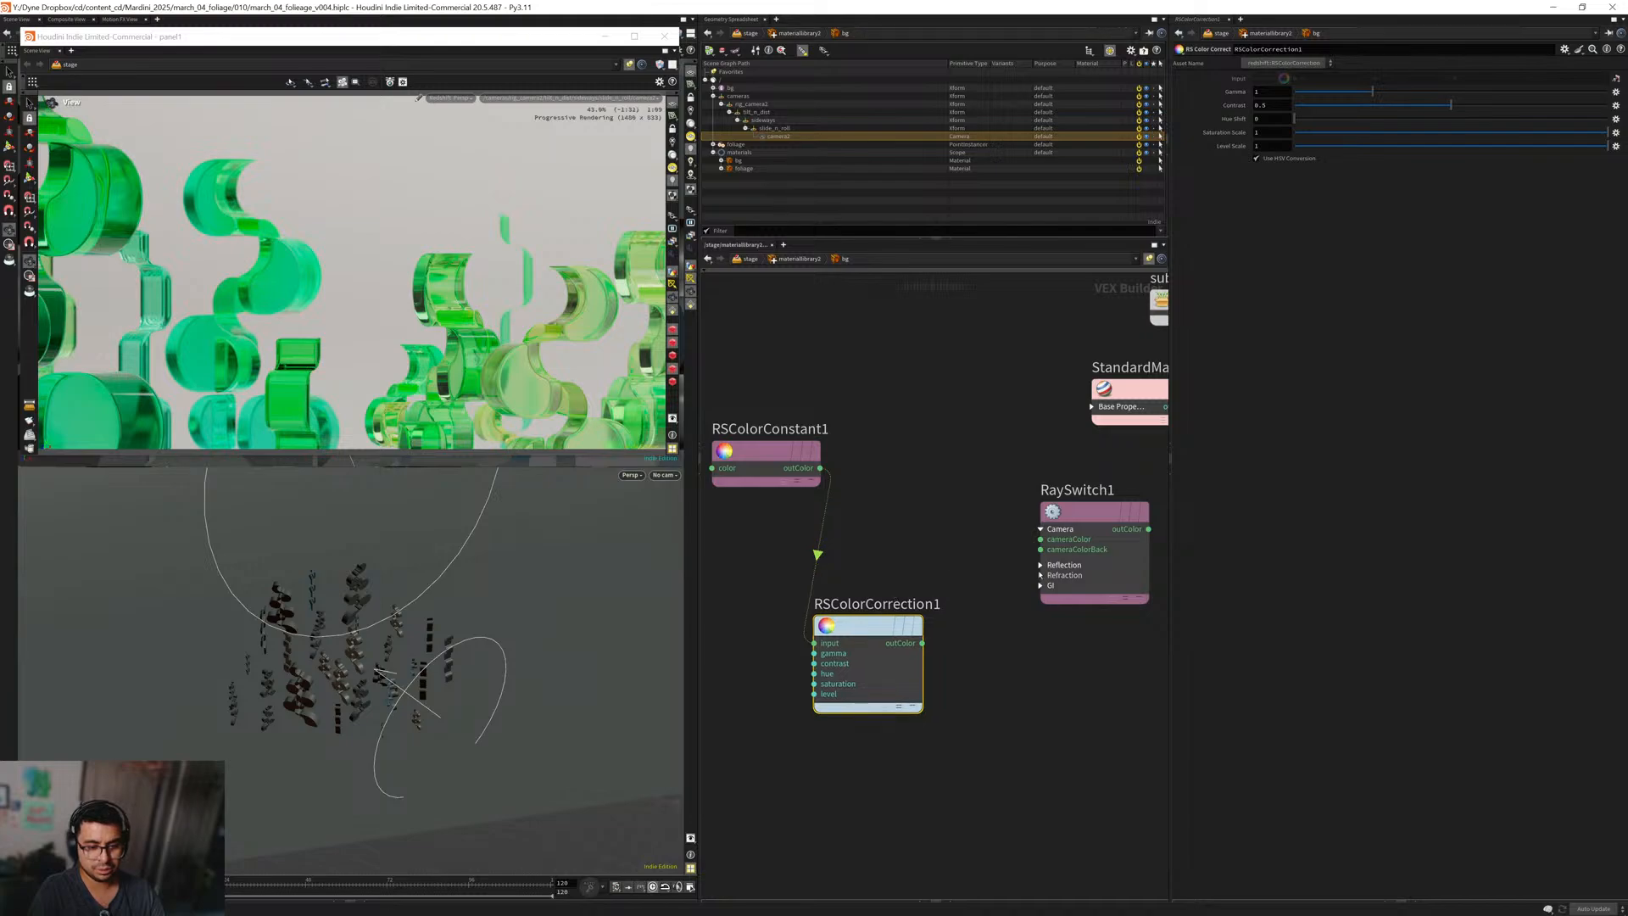
{"action": "left_click", "coordinate": [1040, 575]}
{"action": "left_click_drag", "start_coordinate": [820, 468], "coordinate": [1040, 540]}
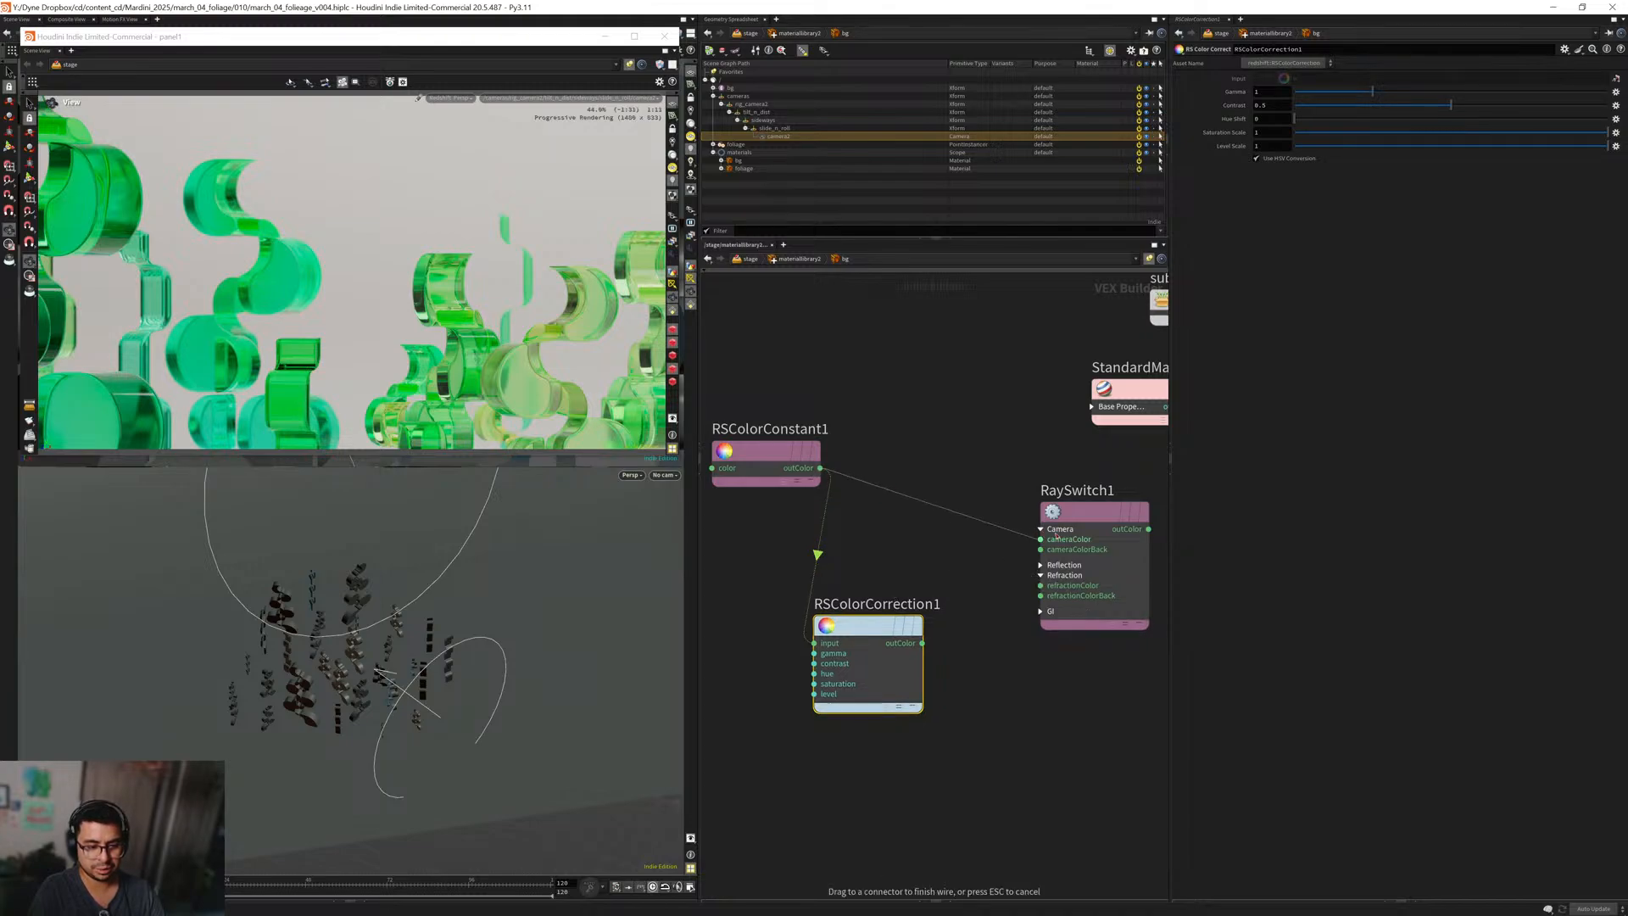
Space out the nodes and connect the ray switch's outColor to StandardMaterial1's base_color input.
{"action": "middle_click_drag", "start_coordinate": [1083, 445], "coordinate": [1030, 472]}
{"action": "left_click", "coordinate": [987, 433]}
{"action": "scroll", "coordinate": [921, 448], "scroll_direction": "down", "scroll_amount": 3}
{"action": "left_click_drag", "start_coordinate": [873, 485], "coordinate": [747, 457]}
{"action": "left_click_drag", "start_coordinate": [1065, 523], "coordinate": [945, 479], "text": "shift"}
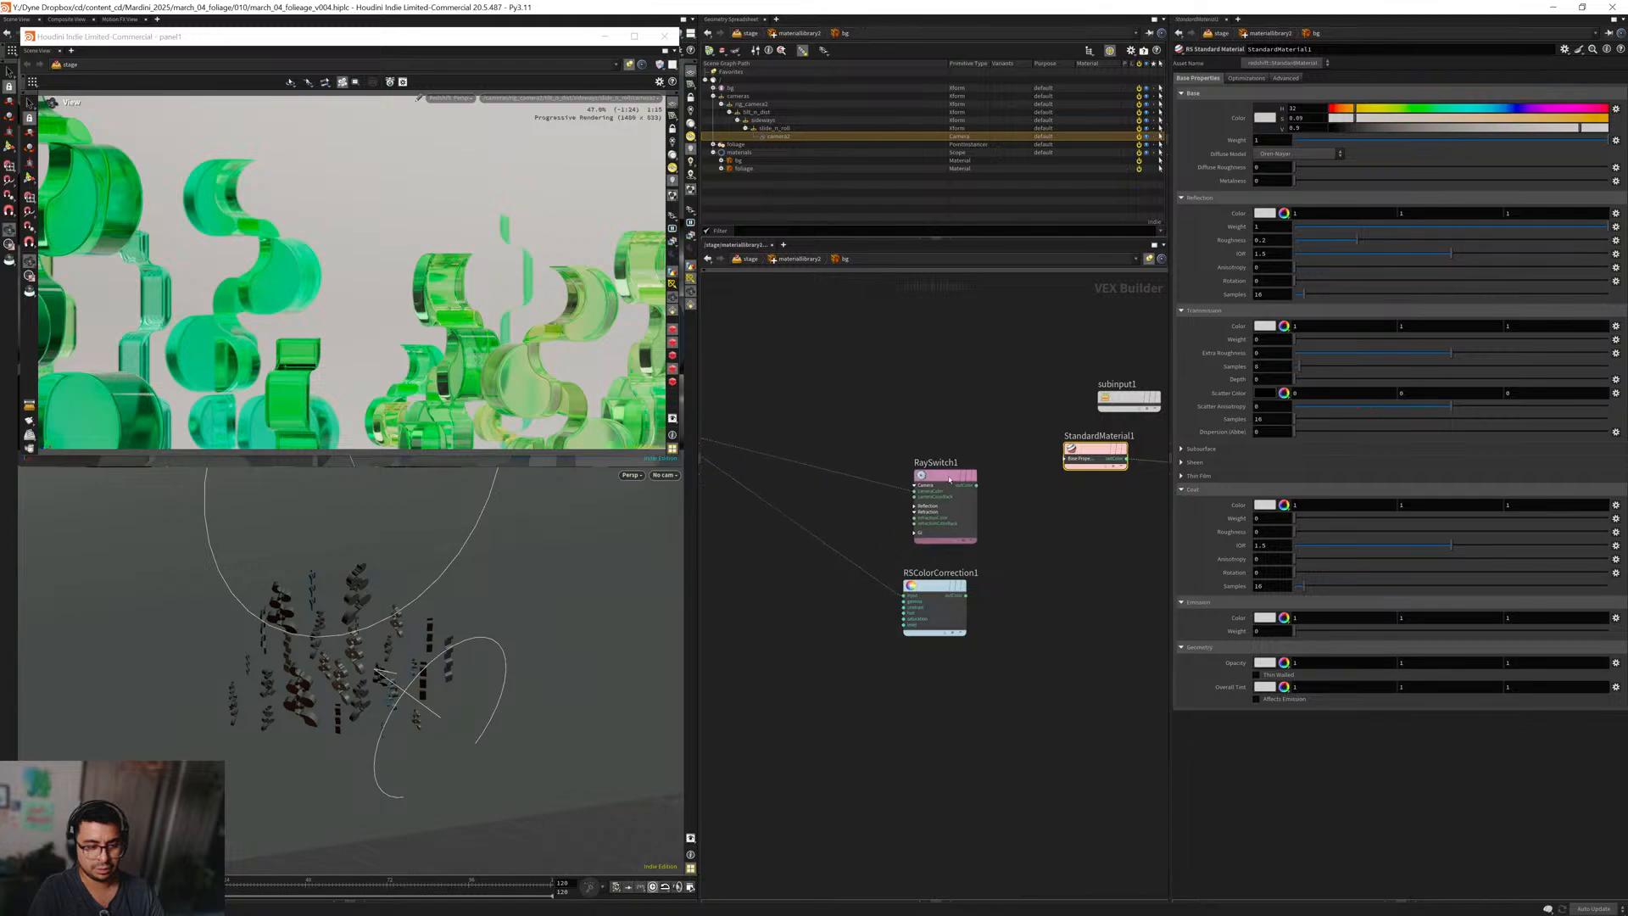
{"action": "left_click", "coordinate": [977, 484]}
{"action": "left_click", "coordinate": [1064, 458]}
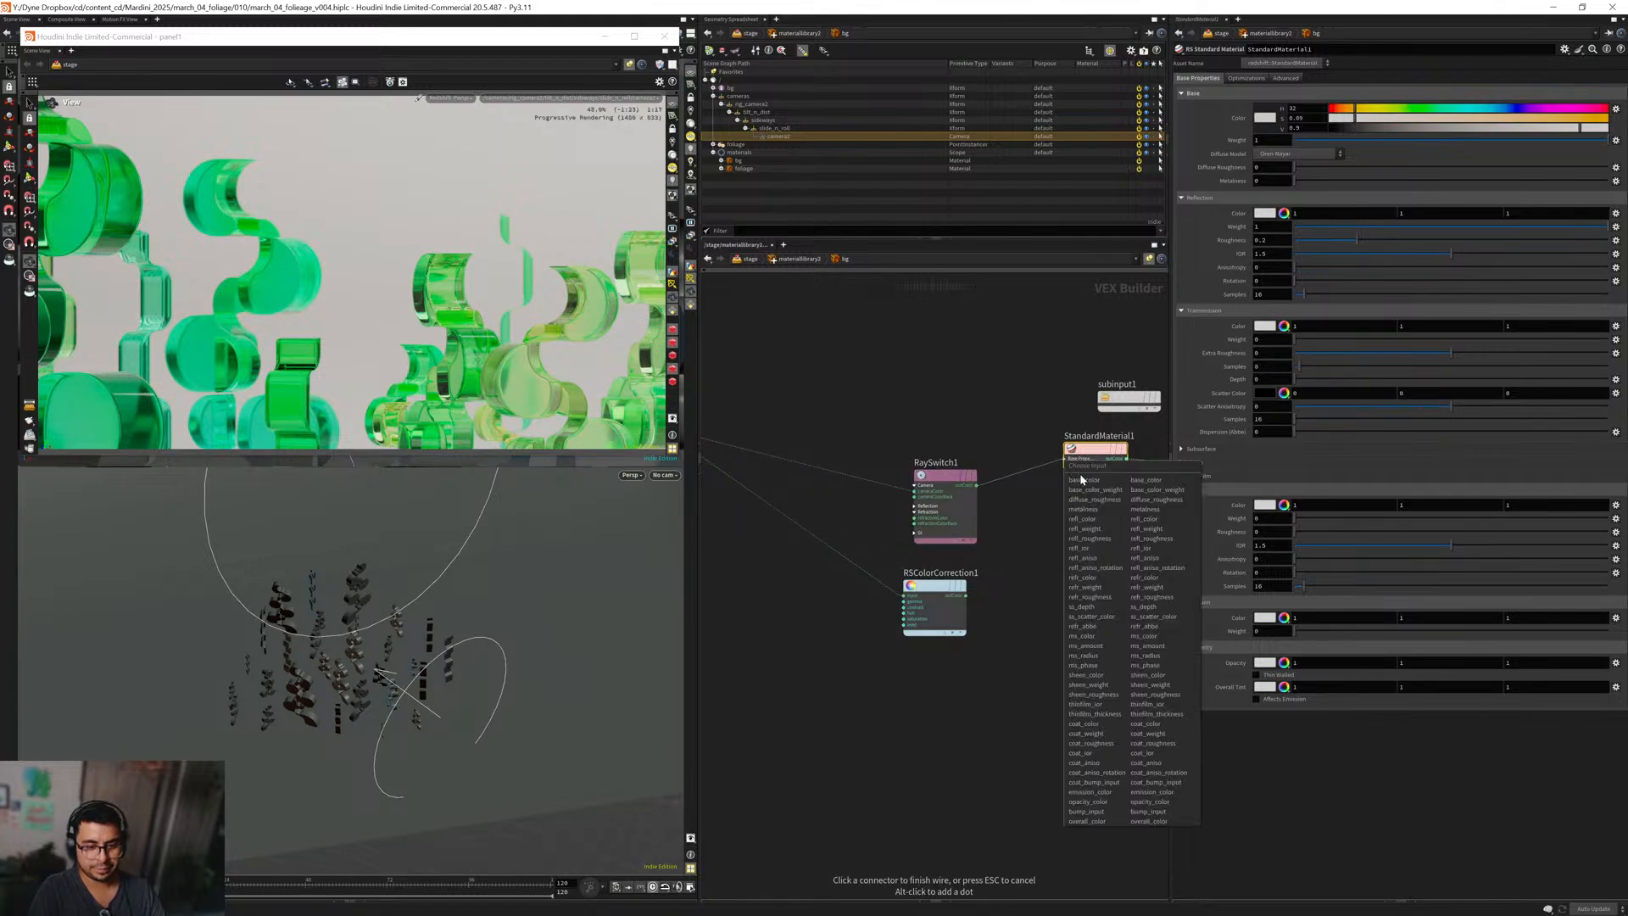
{"action": "left_click", "coordinate": [1094, 465]}
{"action": "left_click_drag", "start_coordinate": [938, 484], "coordinate": [944, 456]}
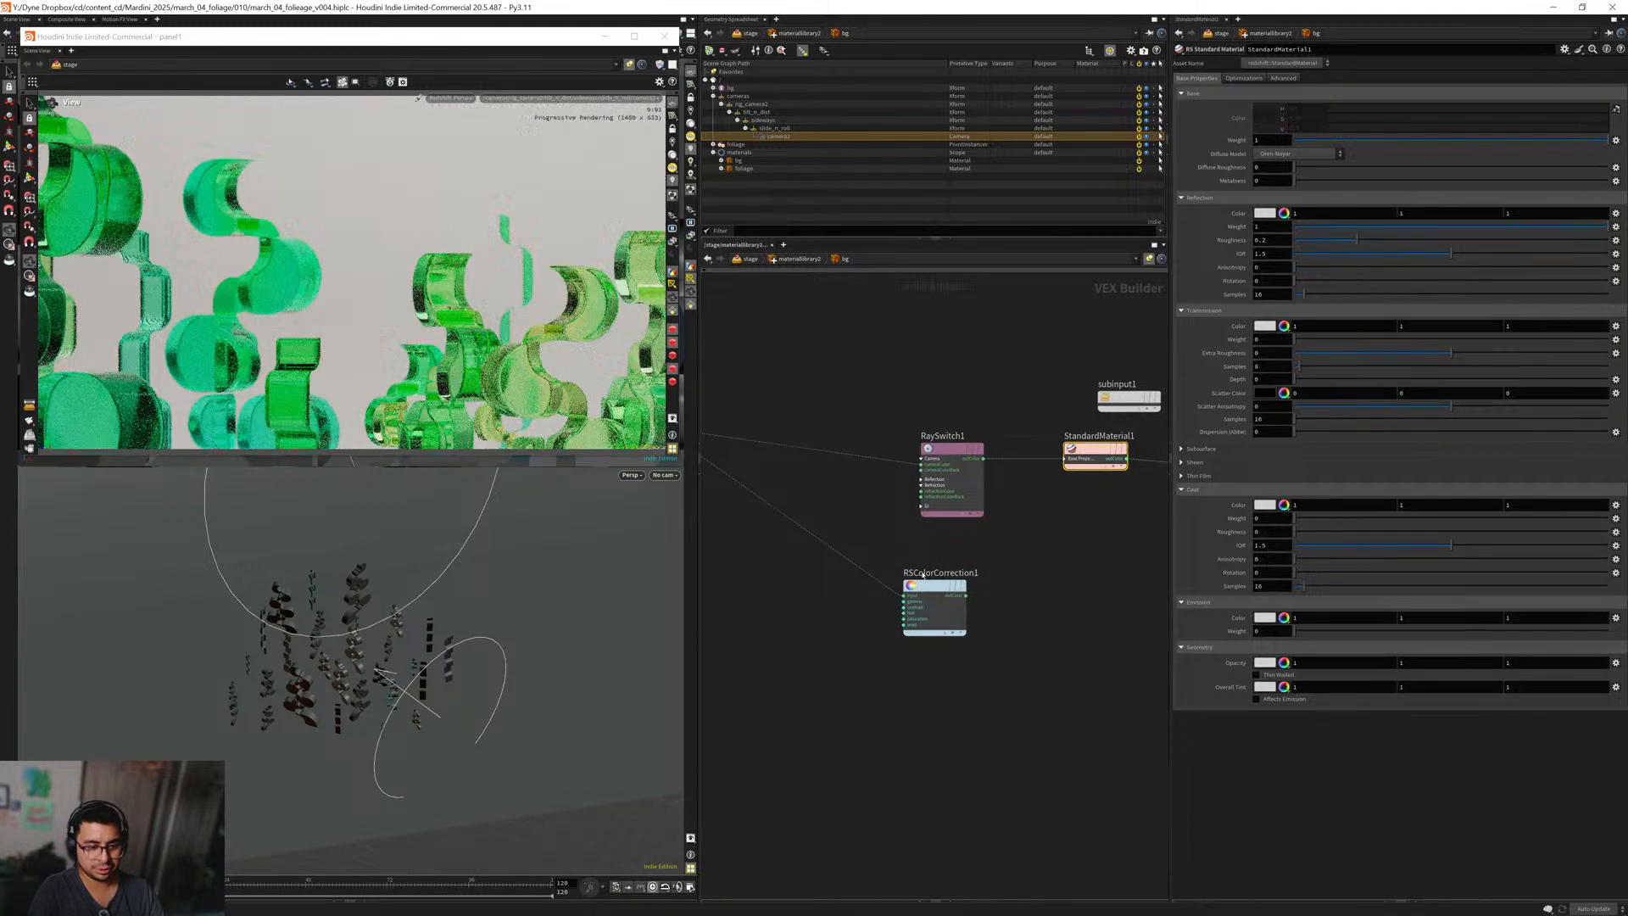
Reposition the color correction node and connect its outColor to the ray switch's refractionColor input.
{"action": "left_click_drag", "start_coordinate": [932, 593], "coordinate": [784, 551]}
{"action": "scroll", "coordinate": [832, 577], "scroll_direction": "up", "scroll_amount": 3}
{"action": "left_click_drag", "start_coordinate": [842, 623], "coordinate": [751, 488]}
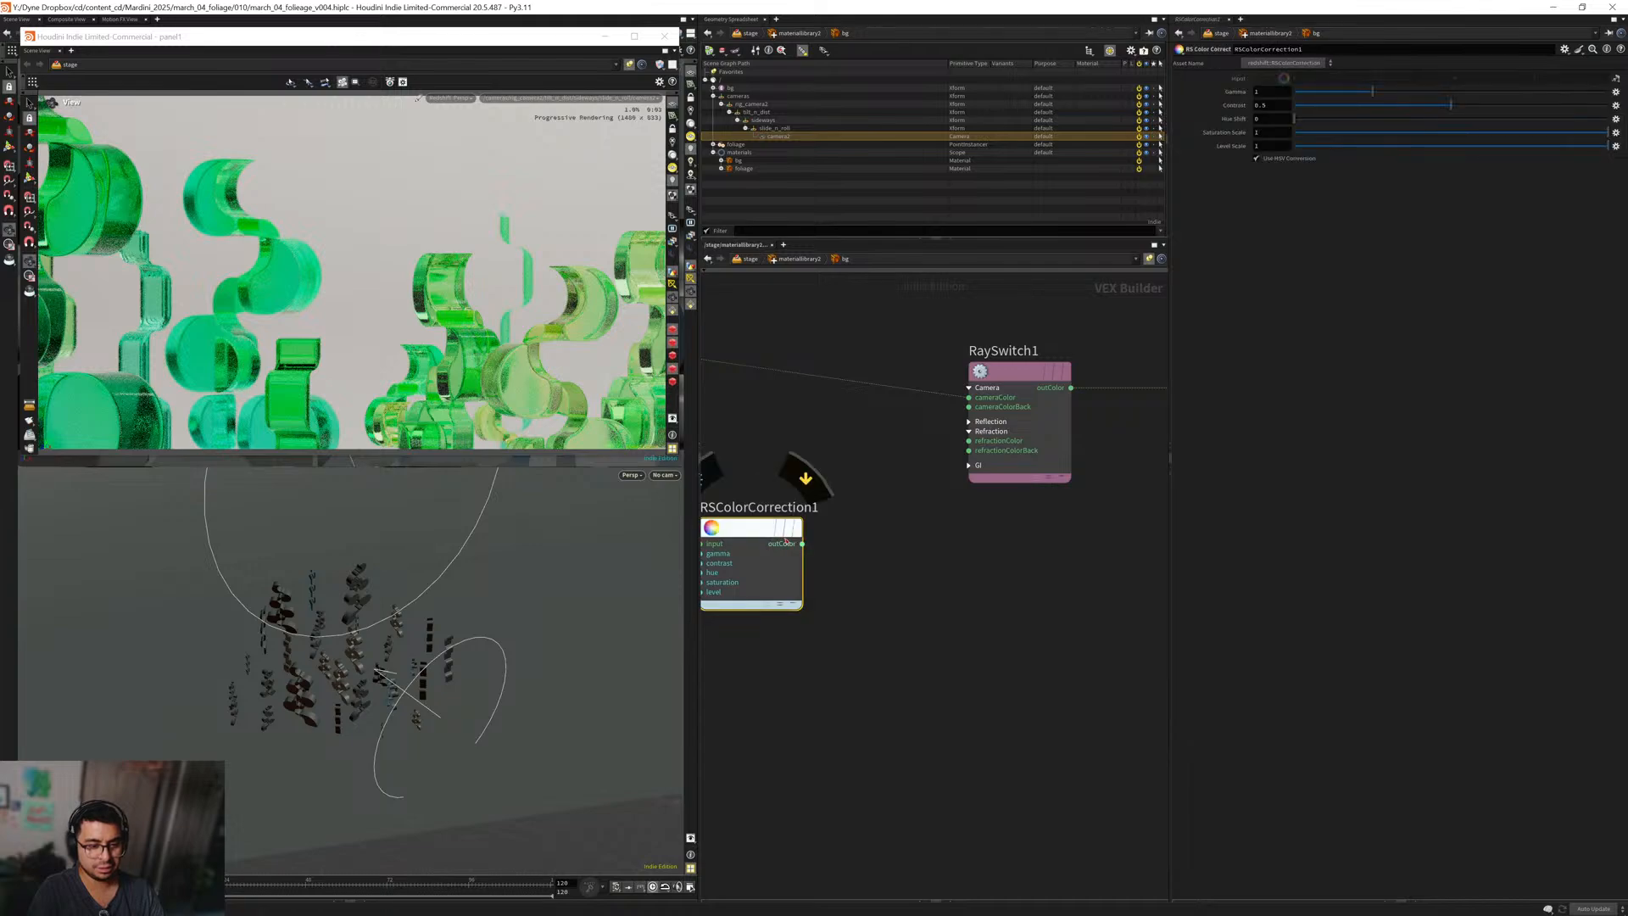
{"action": "left_click", "coordinate": [802, 543]}
{"action": "scroll", "coordinate": [932, 445], "scroll_direction": "up", "scroll_amount": 2}
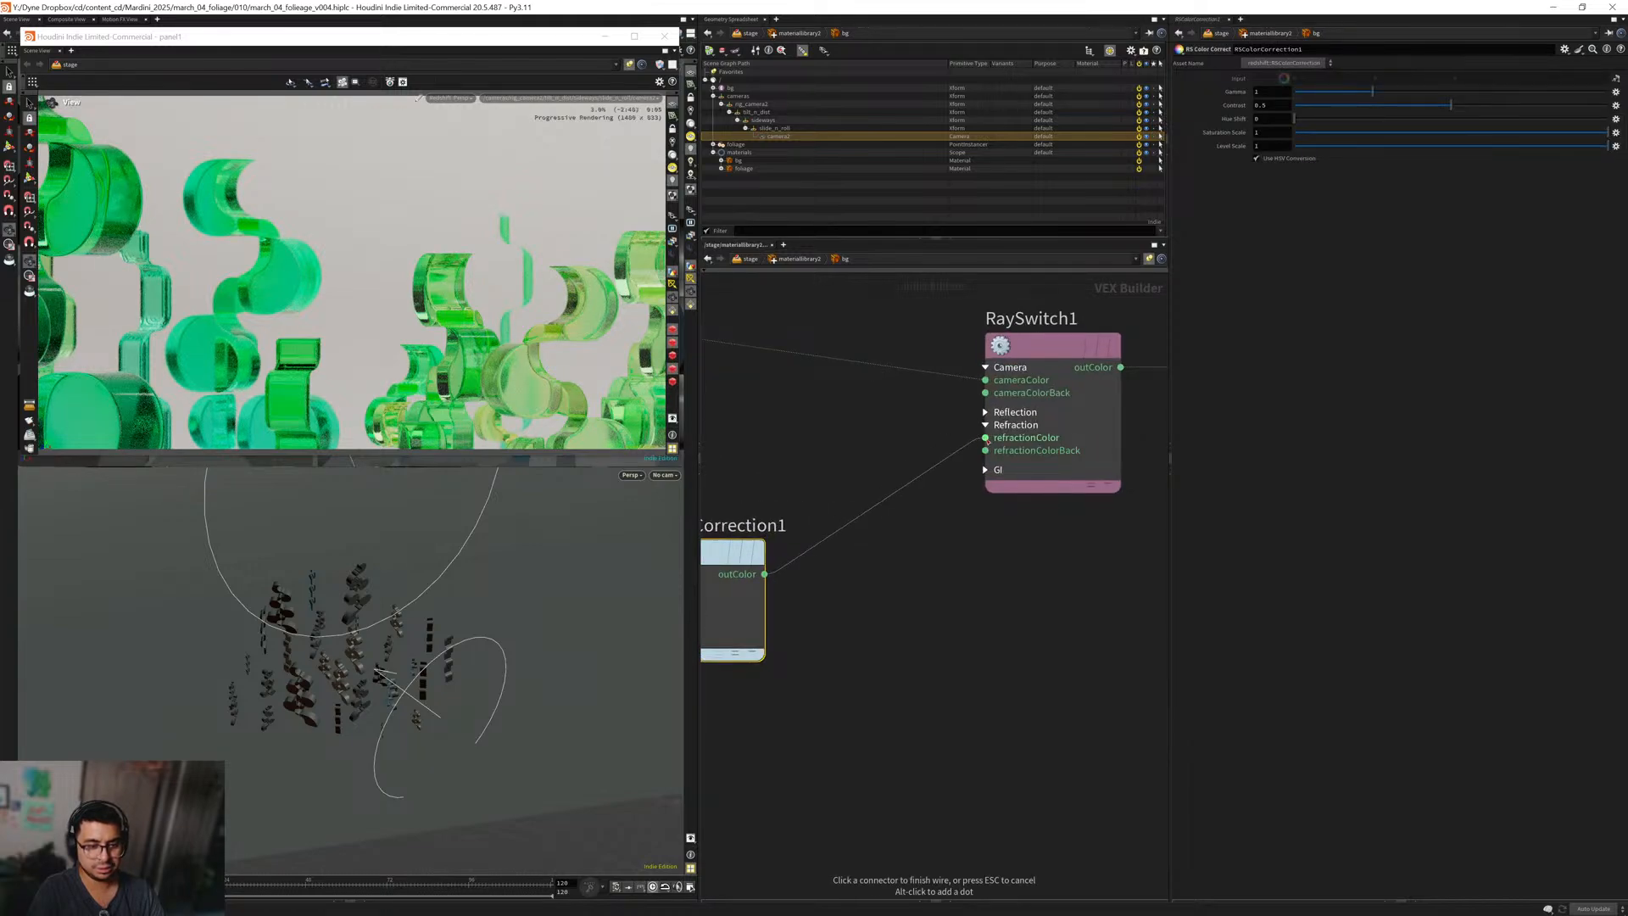
{"action": "left_click", "coordinate": [984, 438]}
{"action": "scroll", "coordinate": [1003, 563], "scroll_direction": "down", "scroll_amount": 2}
{"action": "left_click_drag", "start_coordinate": [1056, 573], "coordinate": [1013, 488]}
Connect the color correction to refractionColorBack as well, and turn on the ray switch's Refraction Enable and Enable Front/Back options.
{"action": "left_click", "coordinate": [820, 569]}
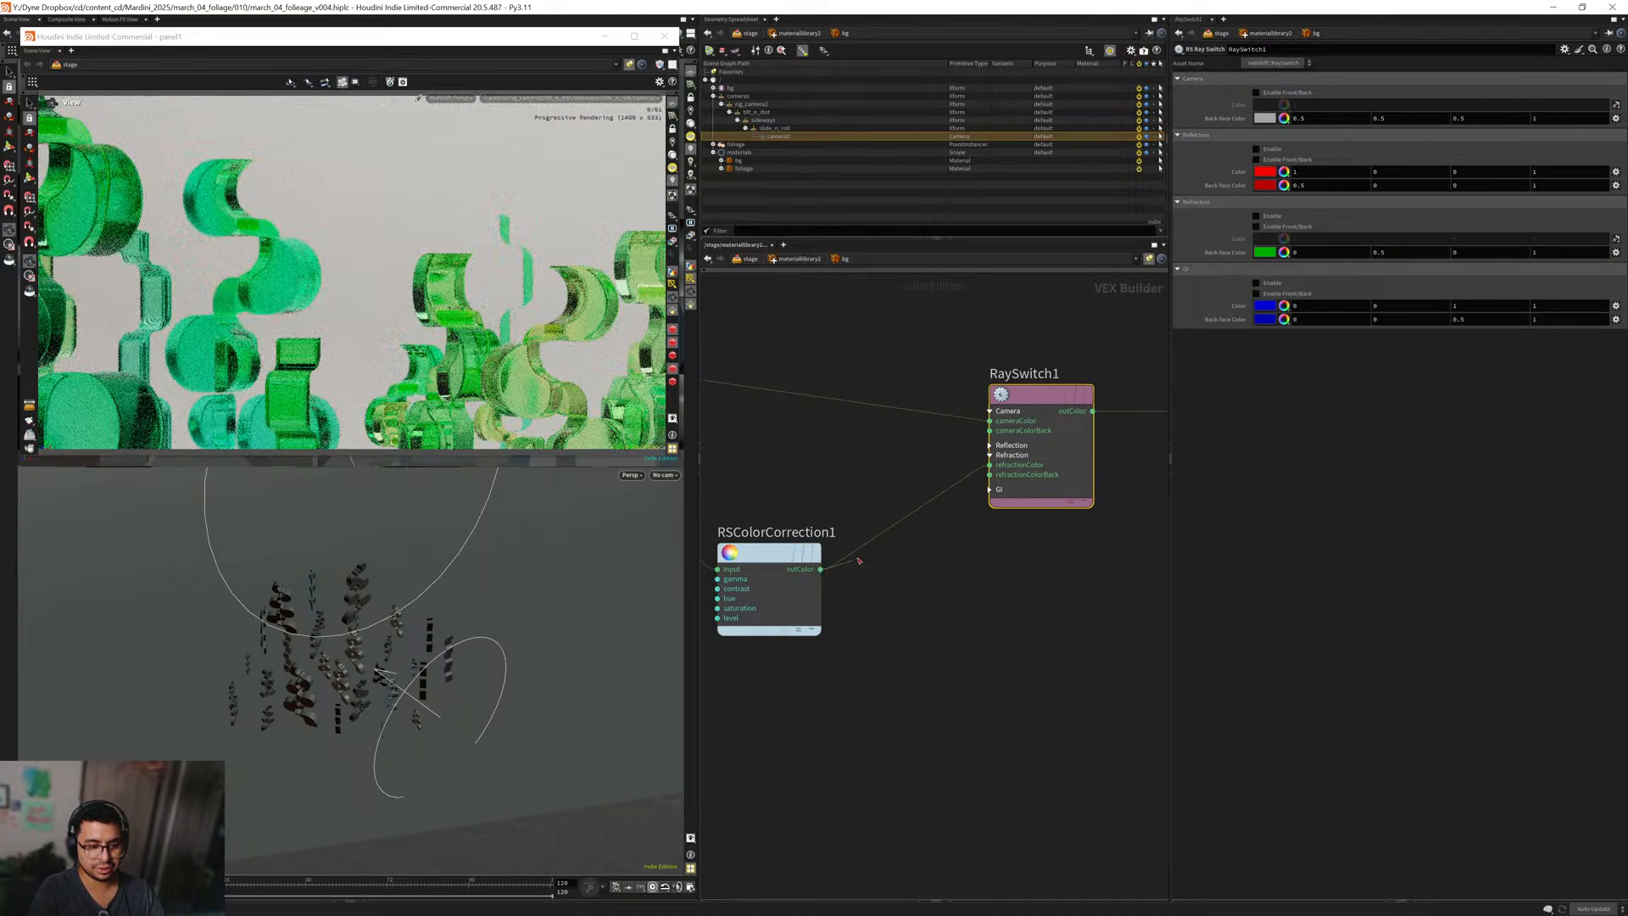
{"action": "left_click", "coordinate": [989, 474]}
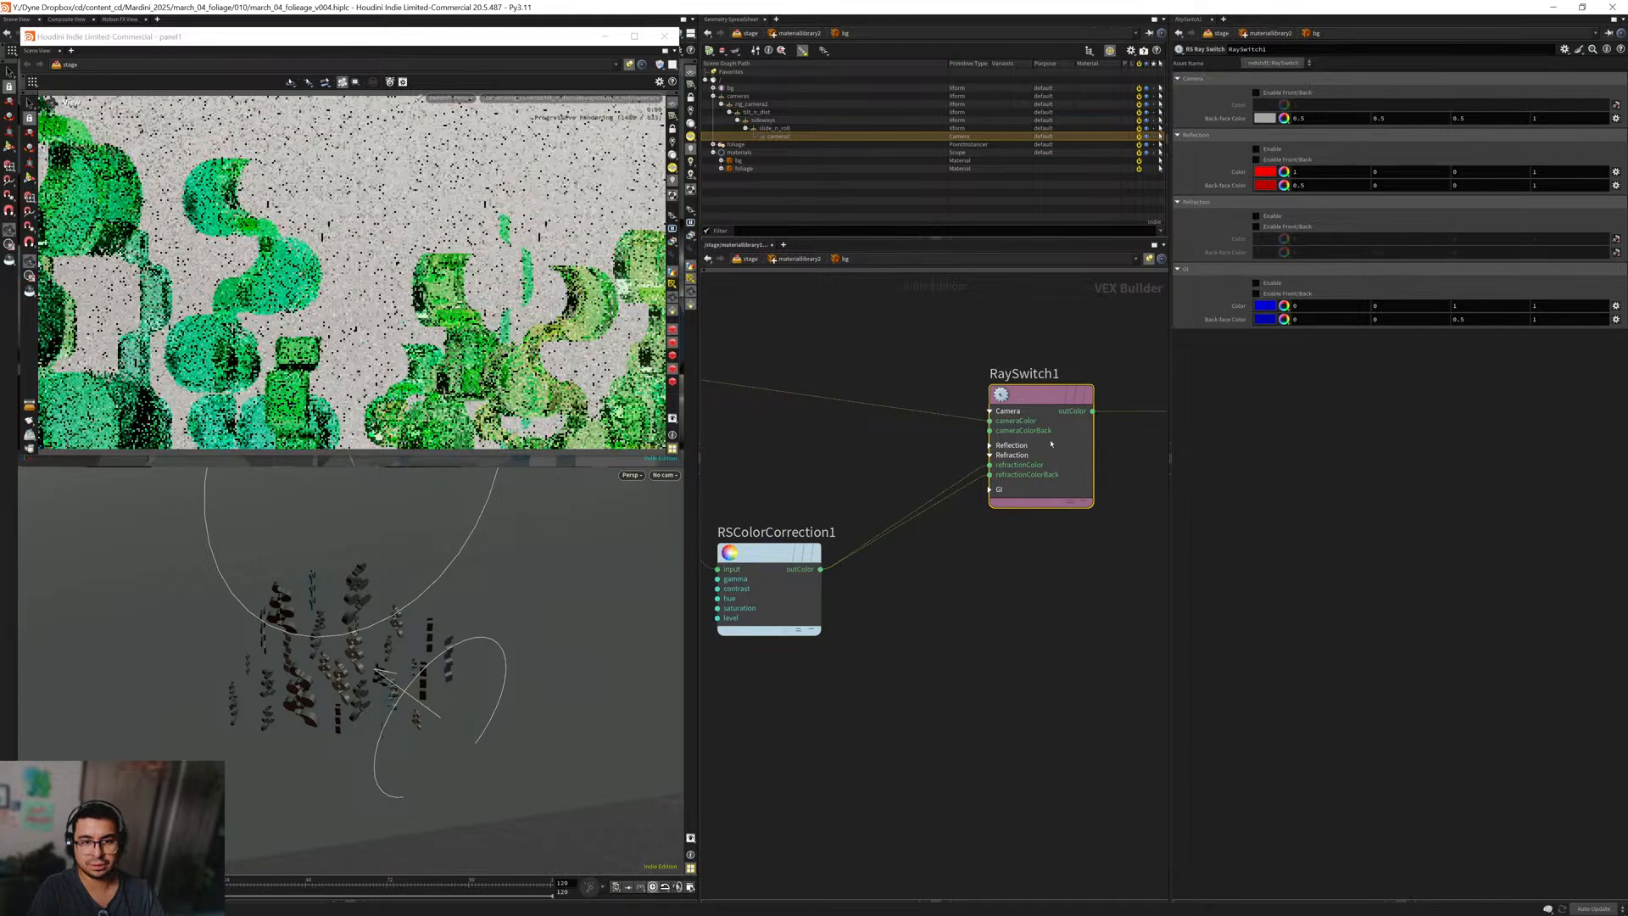
{"action": "left_click", "coordinate": [1257, 216]}
{"action": "left_click", "coordinate": [1258, 228]}
Try several Level Scale values on the color correction node, from 0.1 upward, and leave it at about 0.84.
{"action": "scroll", "coordinate": [1008, 648], "scroll_direction": "down", "scroll_amount": 2}
{"action": "middle_click_drag", "start_coordinate": [1010, 665], "coordinate": [1080, 643]}
{"action": "left_click_drag", "start_coordinate": [1005, 691], "coordinate": [879, 519]}
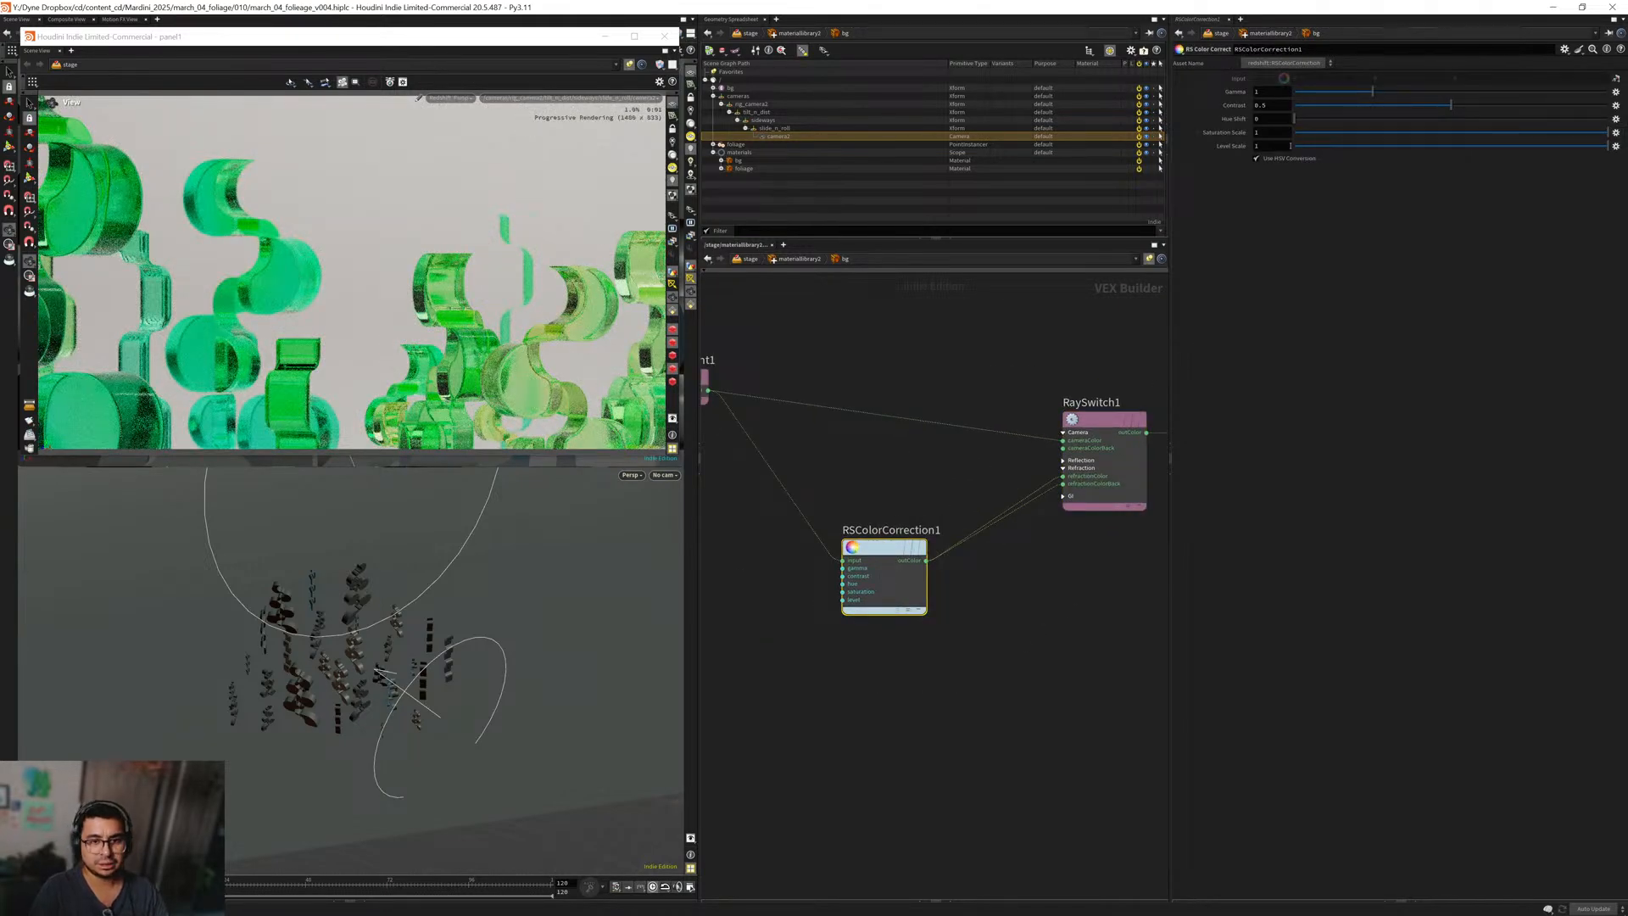
{"action": "left_click", "coordinate": [1324, 146]}
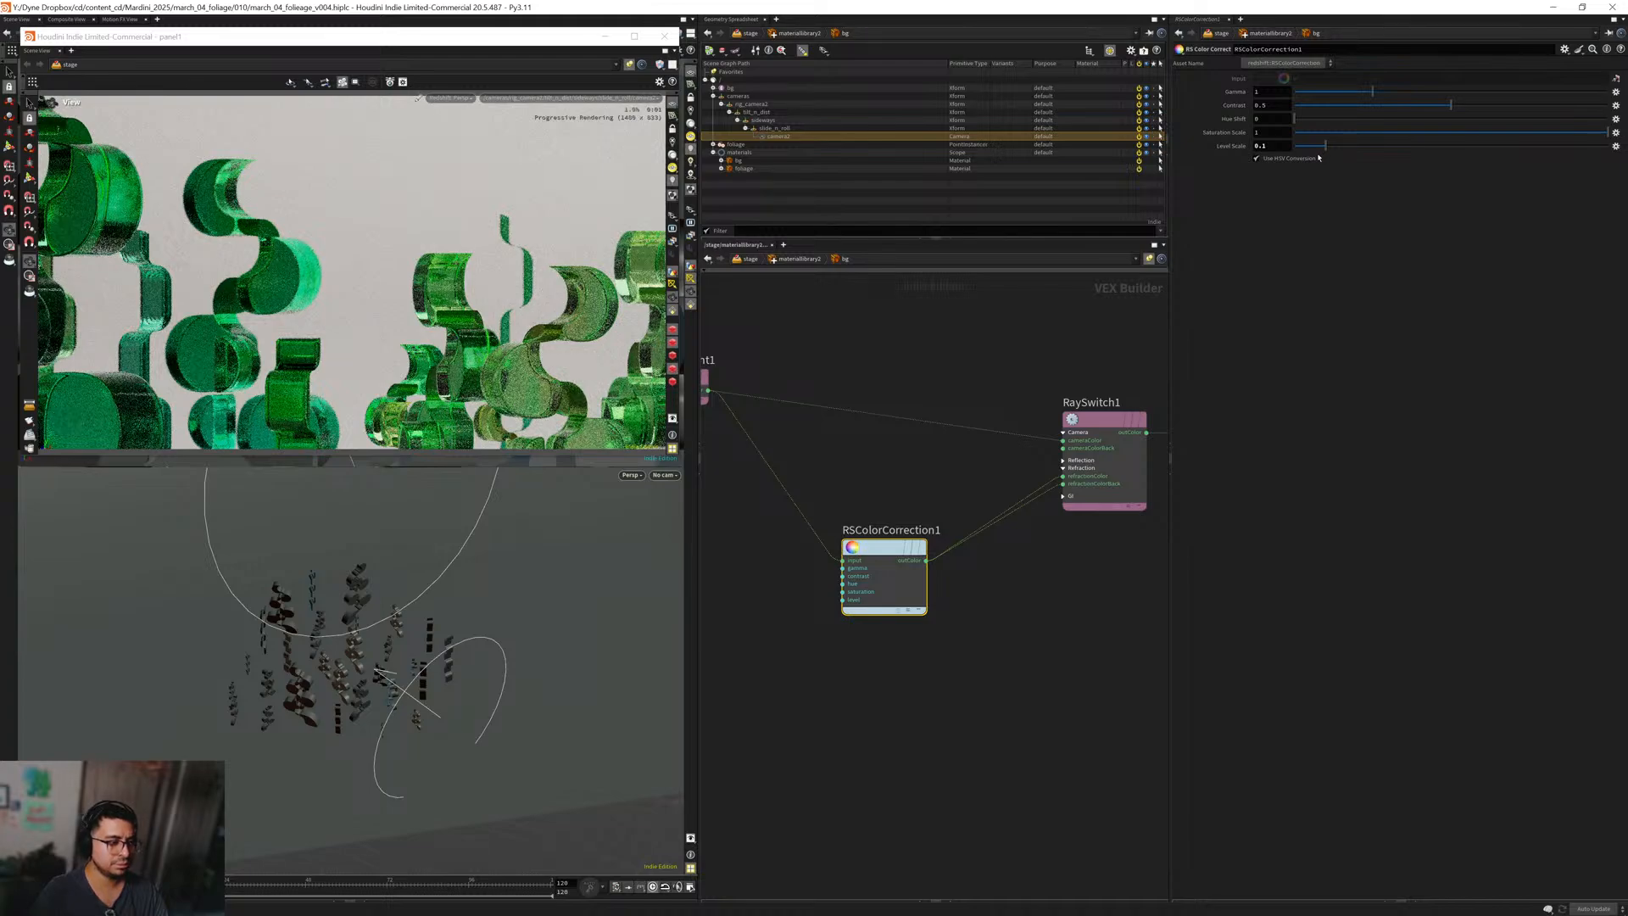
{"action": "left_click_drag", "start_coordinate": [1325, 146], "coordinate": [1485, 151]}
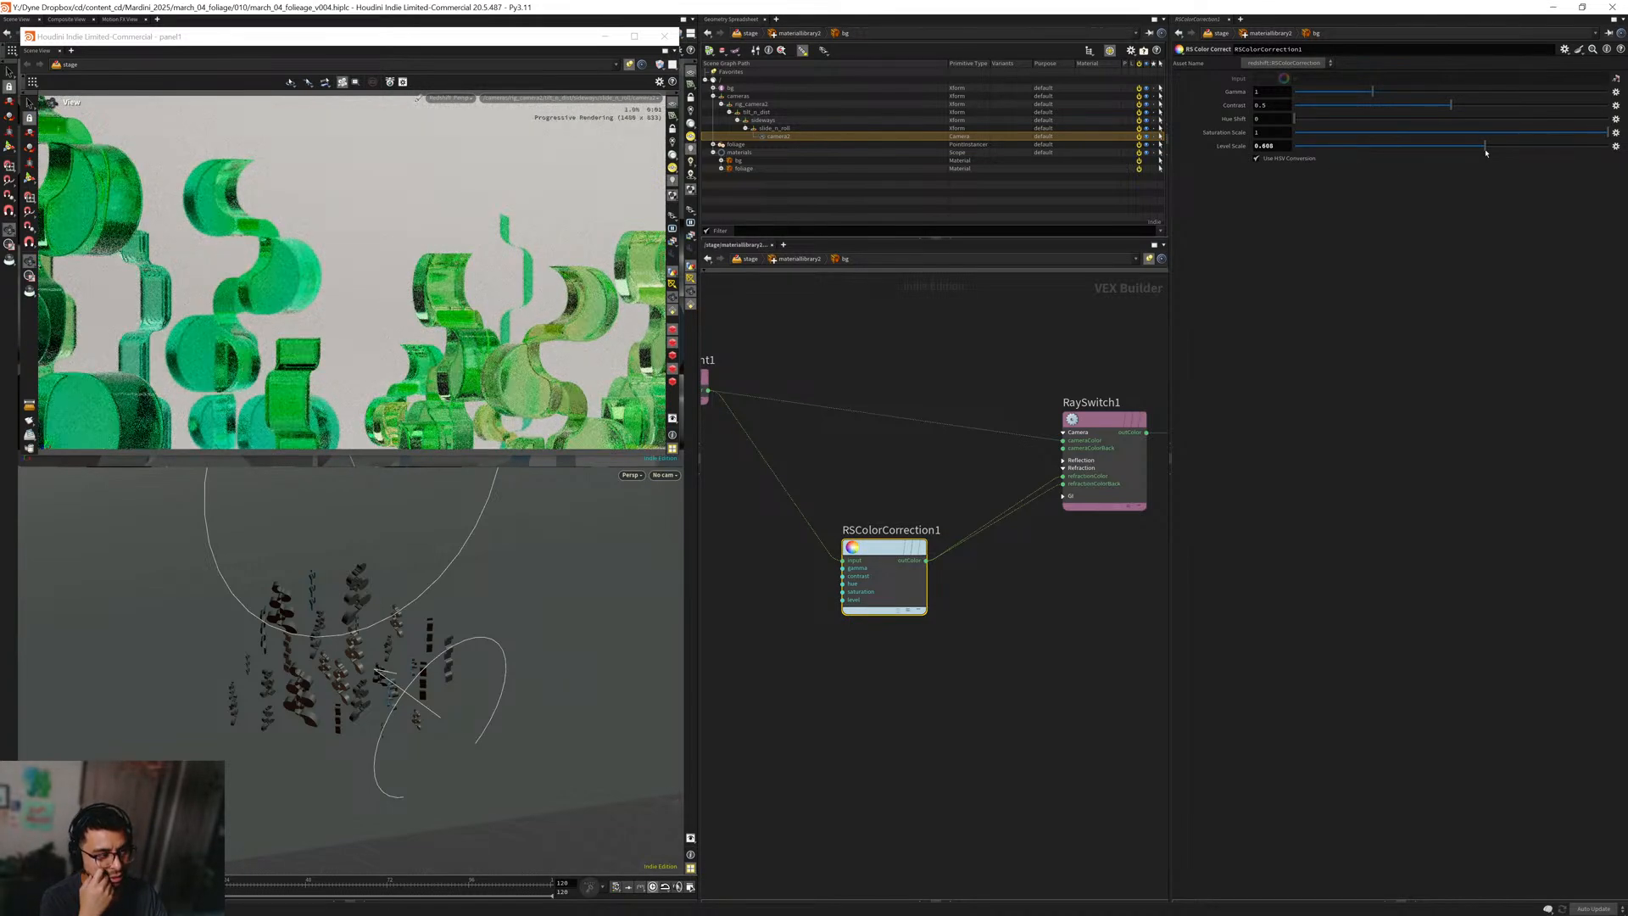
{"action": "left_click_drag", "start_coordinate": [1539, 158], "coordinate": [1544, 158]}
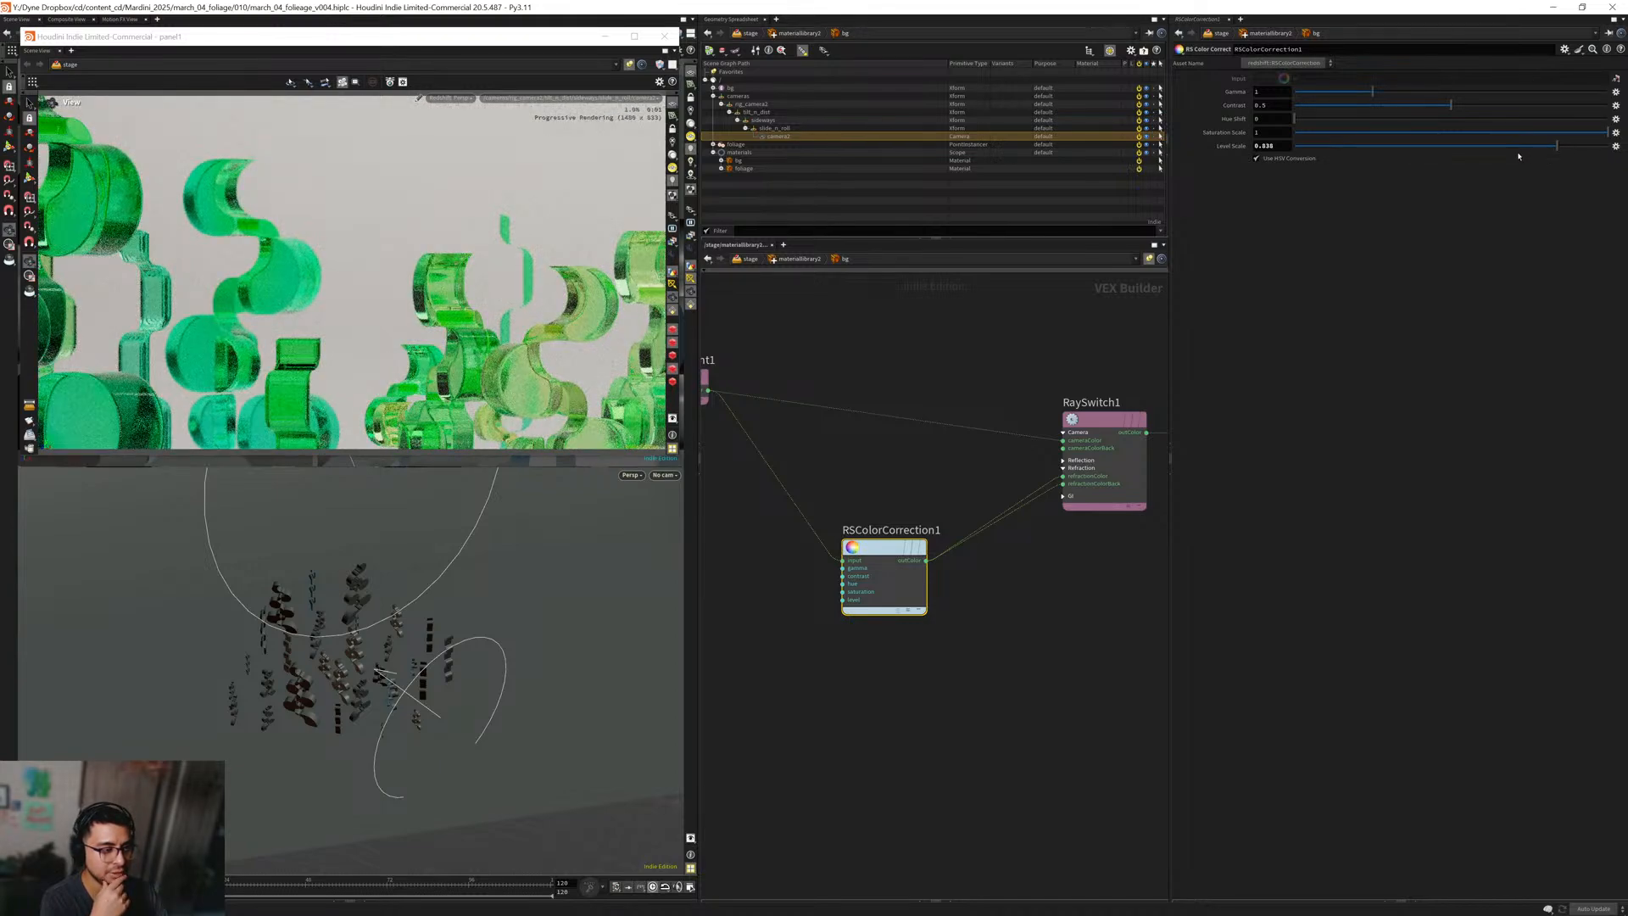
Duplicate the color constant and feed the ray switch's two refraction inputs from the copy instead of the color correction.
{"action": "middle_click_drag", "start_coordinate": [886, 582], "coordinate": [952, 589]}
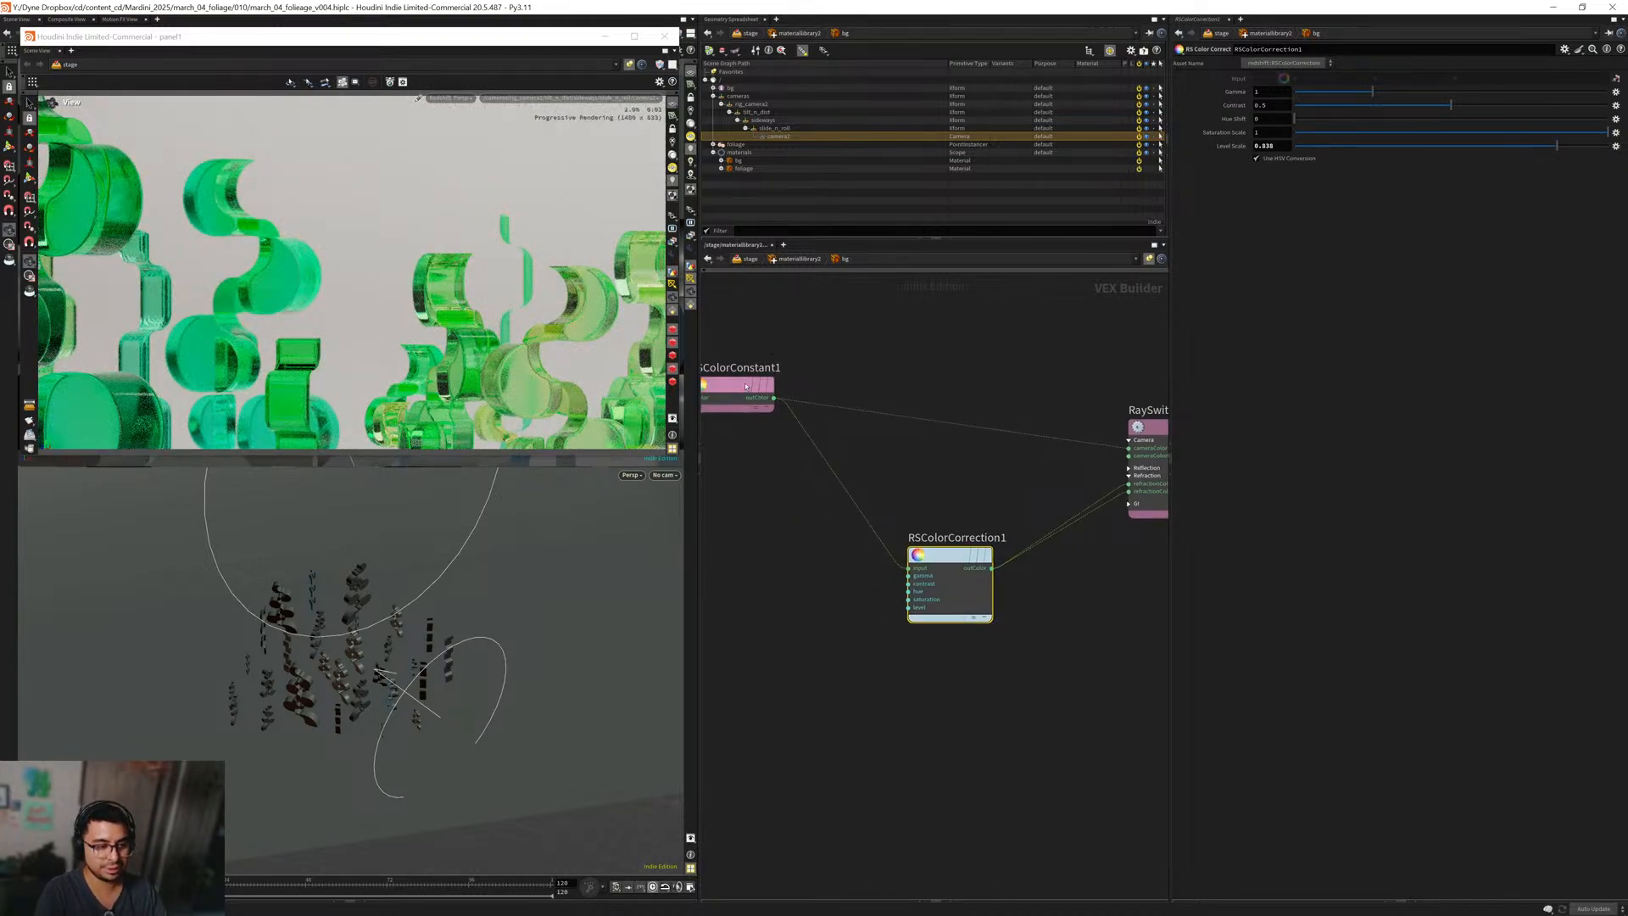
{"action": "left_click_drag", "start_coordinate": [736, 394], "coordinate": [924, 695], "text": "alt"}
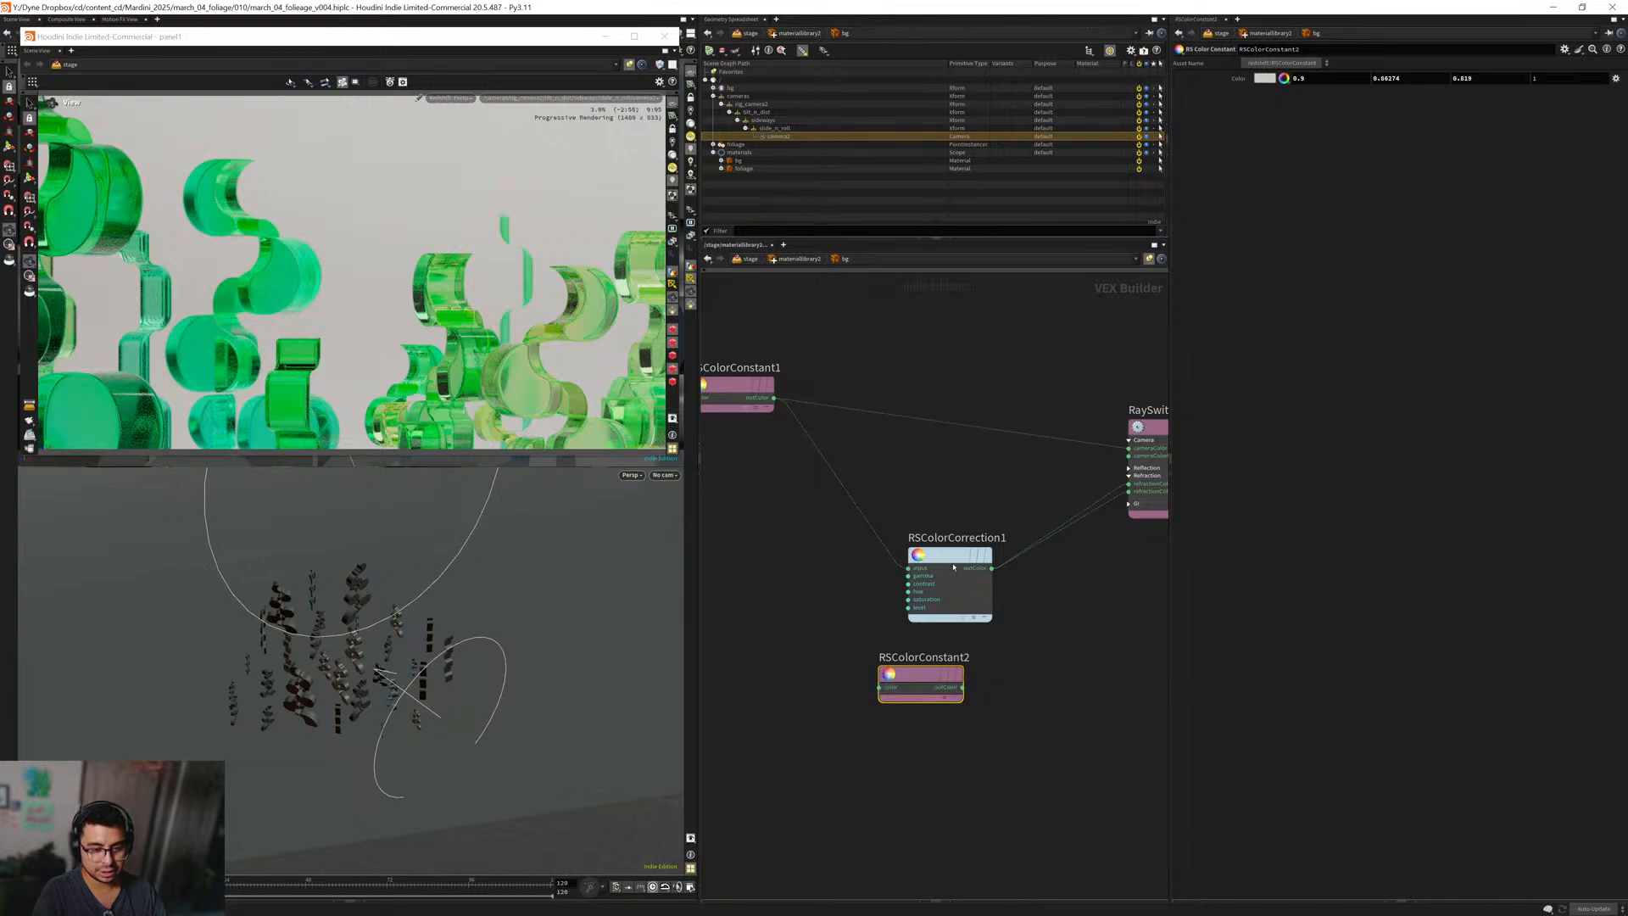
{"action": "left_click_drag", "start_coordinate": [958, 557], "coordinate": [962, 686]}
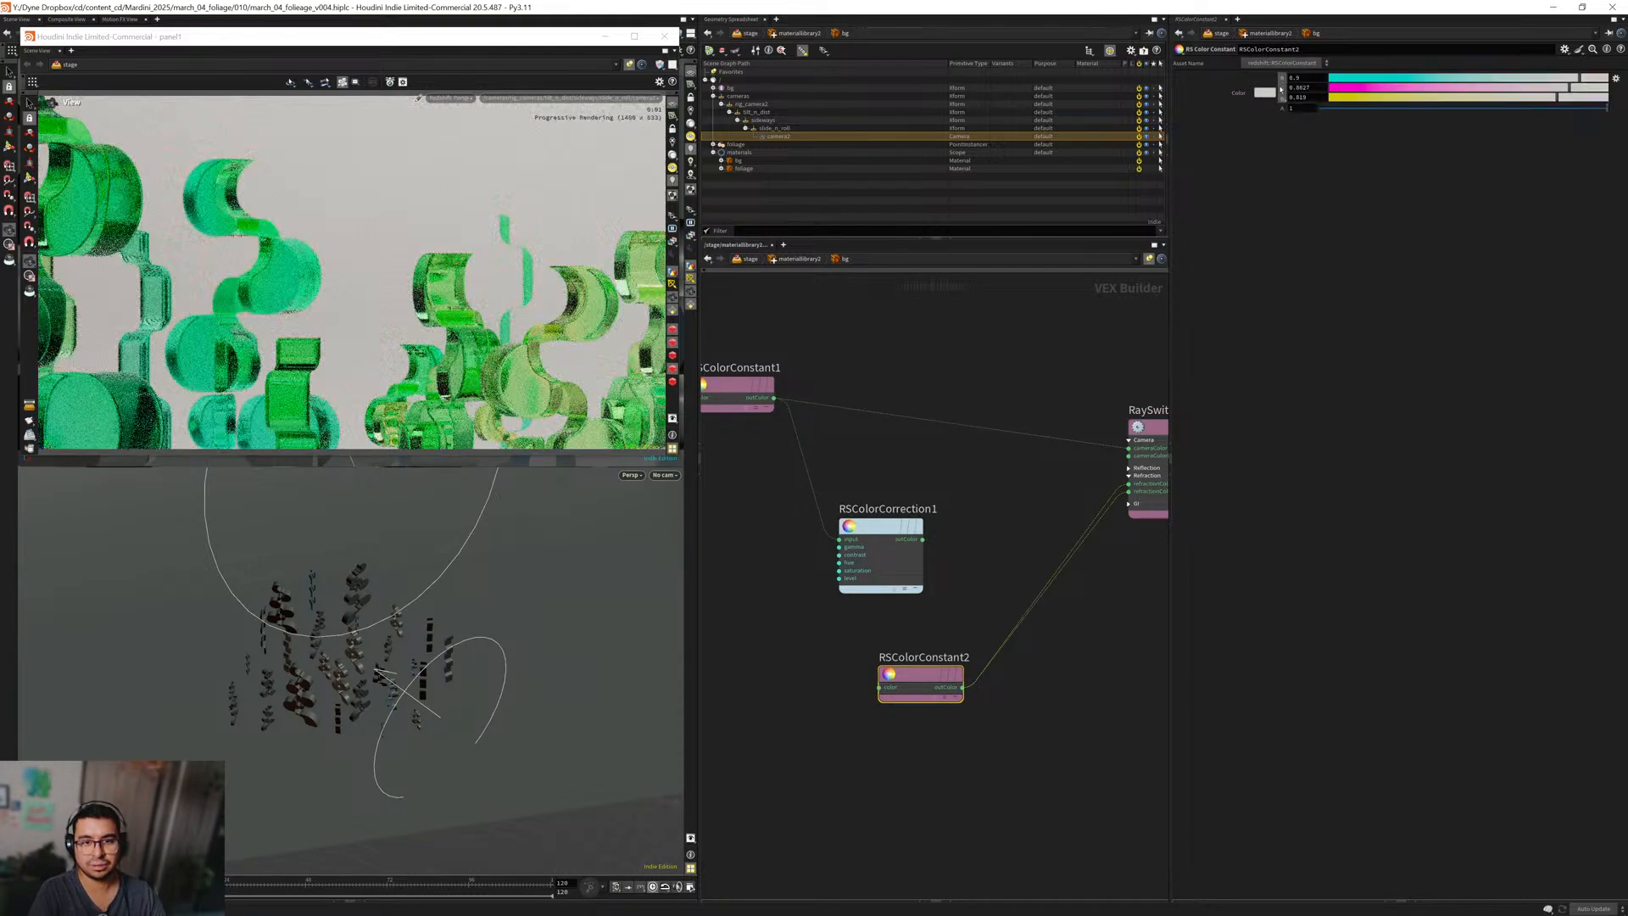
Give RSColorConstant2 a saturation of about 0.34 and try hues of about 0, 69, 219 and 296.
{"action": "left_click", "coordinate": [1284, 78]}
{"action": "left_click_drag", "start_coordinate": [1411, 89], "coordinate": [1424, 88]}
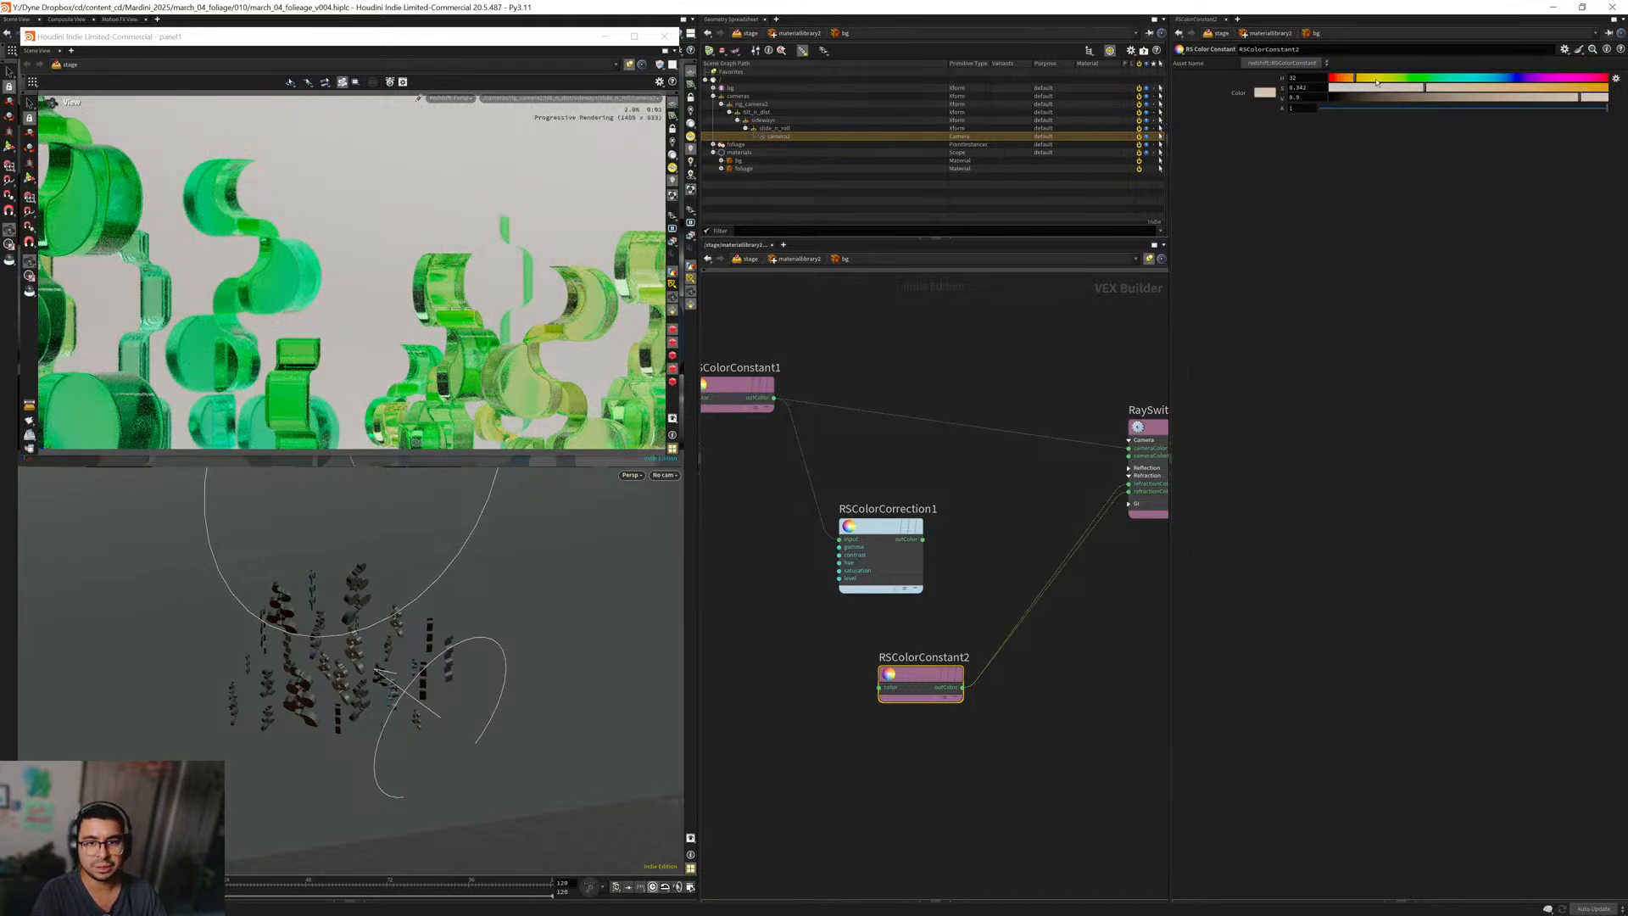
{"action": "left_click", "coordinate": [1336, 81]}
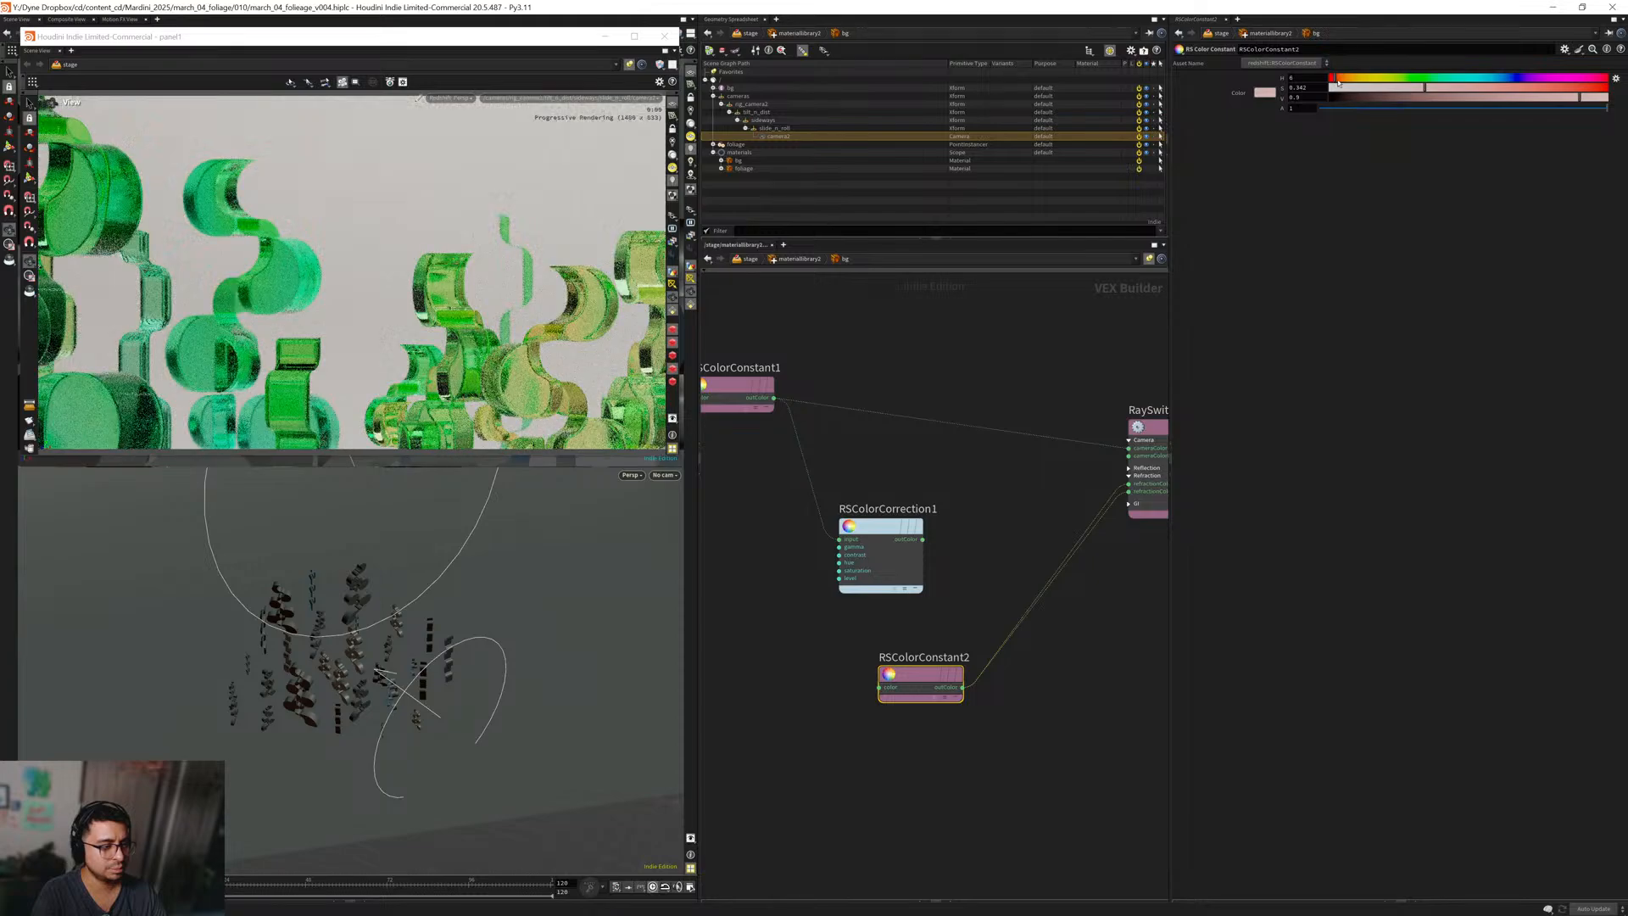
{"action": "left_click", "coordinate": [1384, 82]}
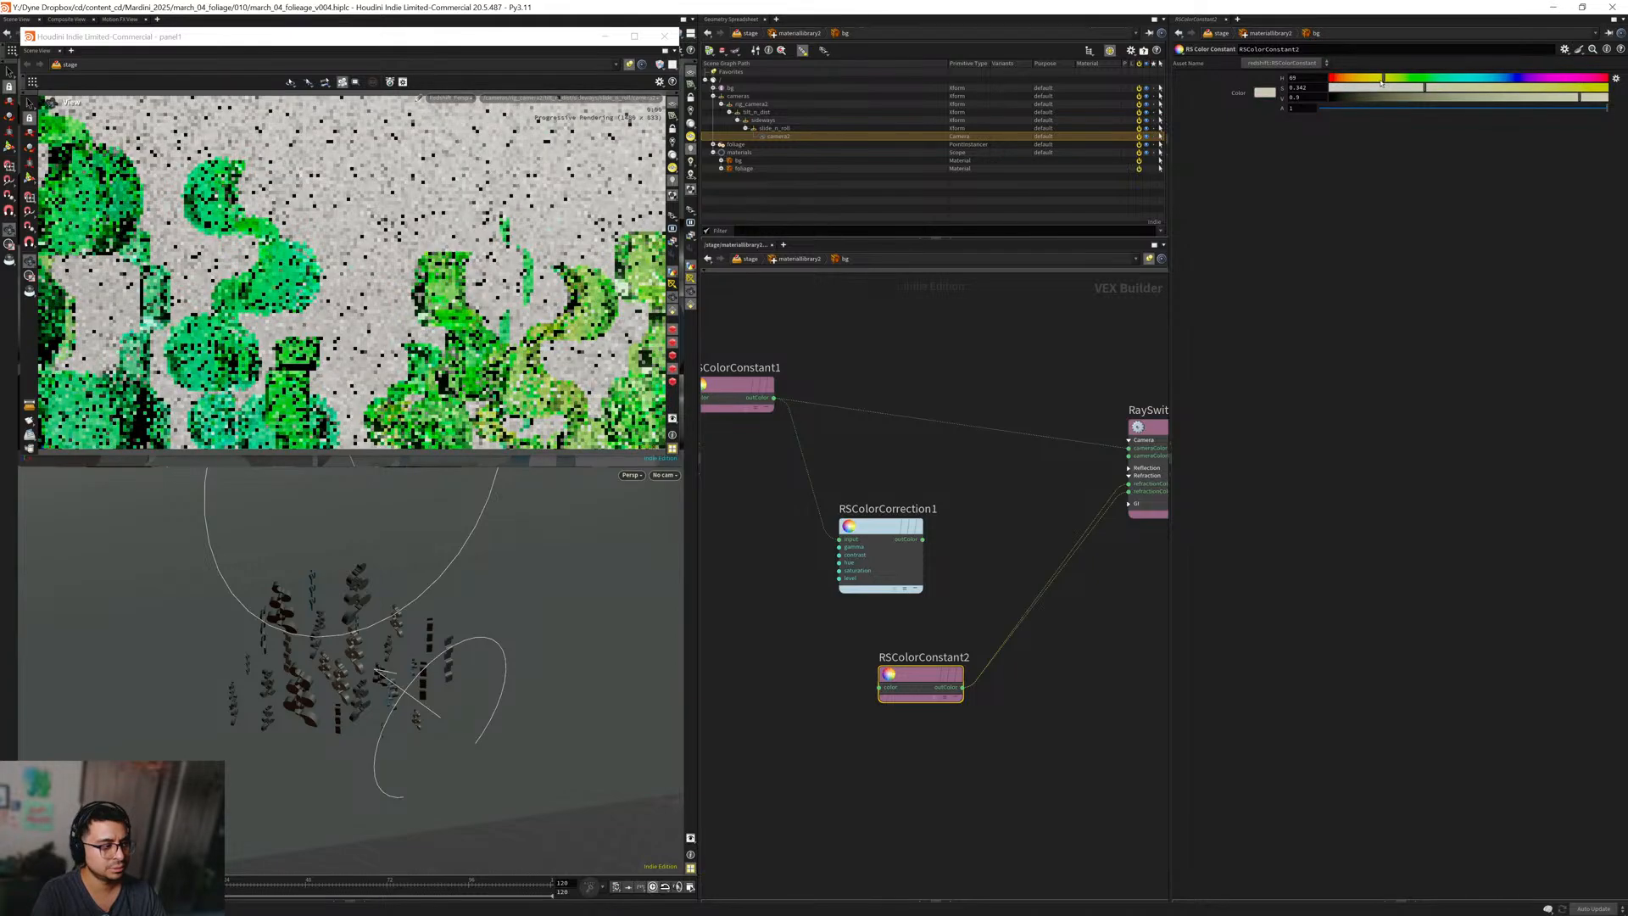
{"action": "left_click", "coordinate": [1497, 80]}
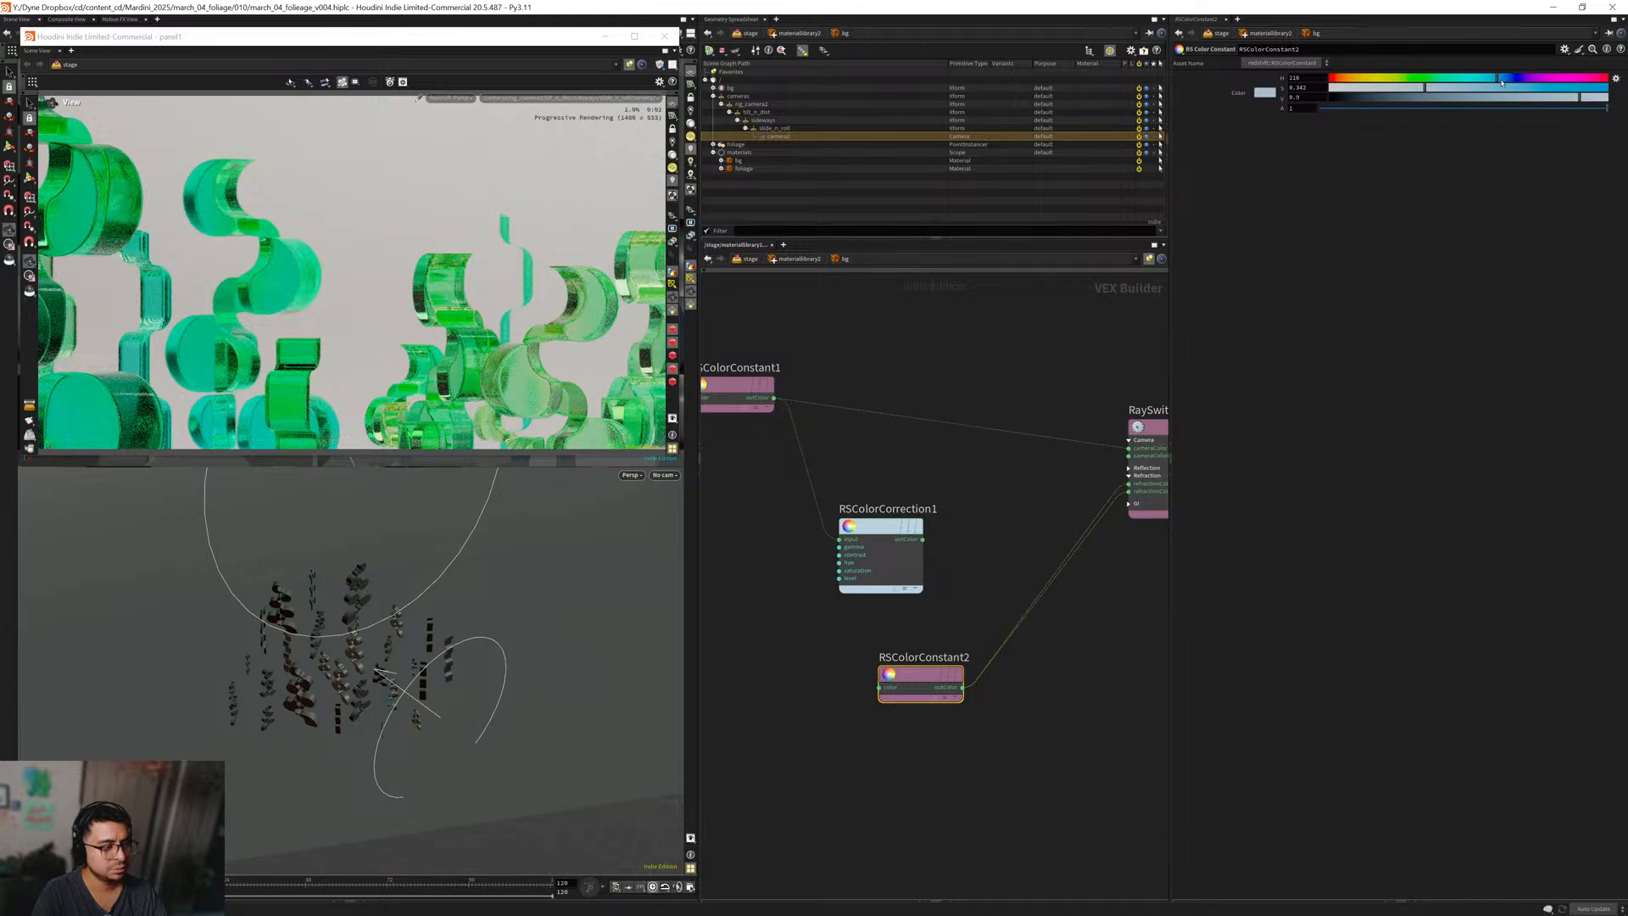
{"action": "left_click", "coordinate": [1559, 81]}
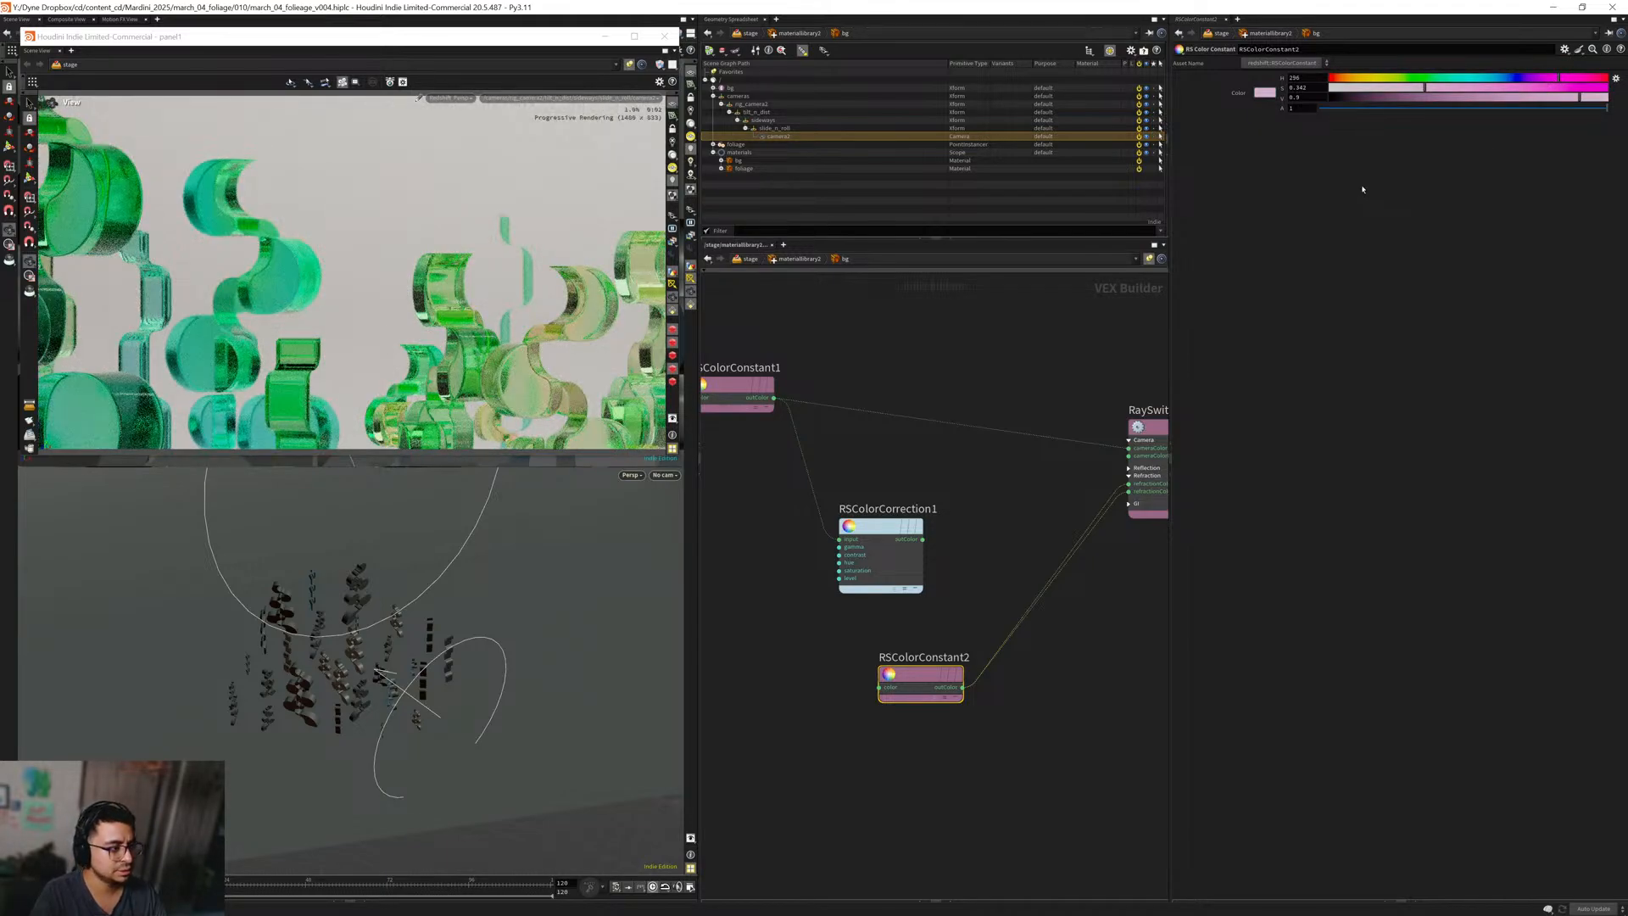
Raise RSColorConstant2's value to about 0.95, try a stronger saturation, and settle on saturation about 0.12 with hue 12.
{"action": "left_click", "coordinate": [1595, 97]}
{"action": "left_click", "coordinate": [1505, 89]}
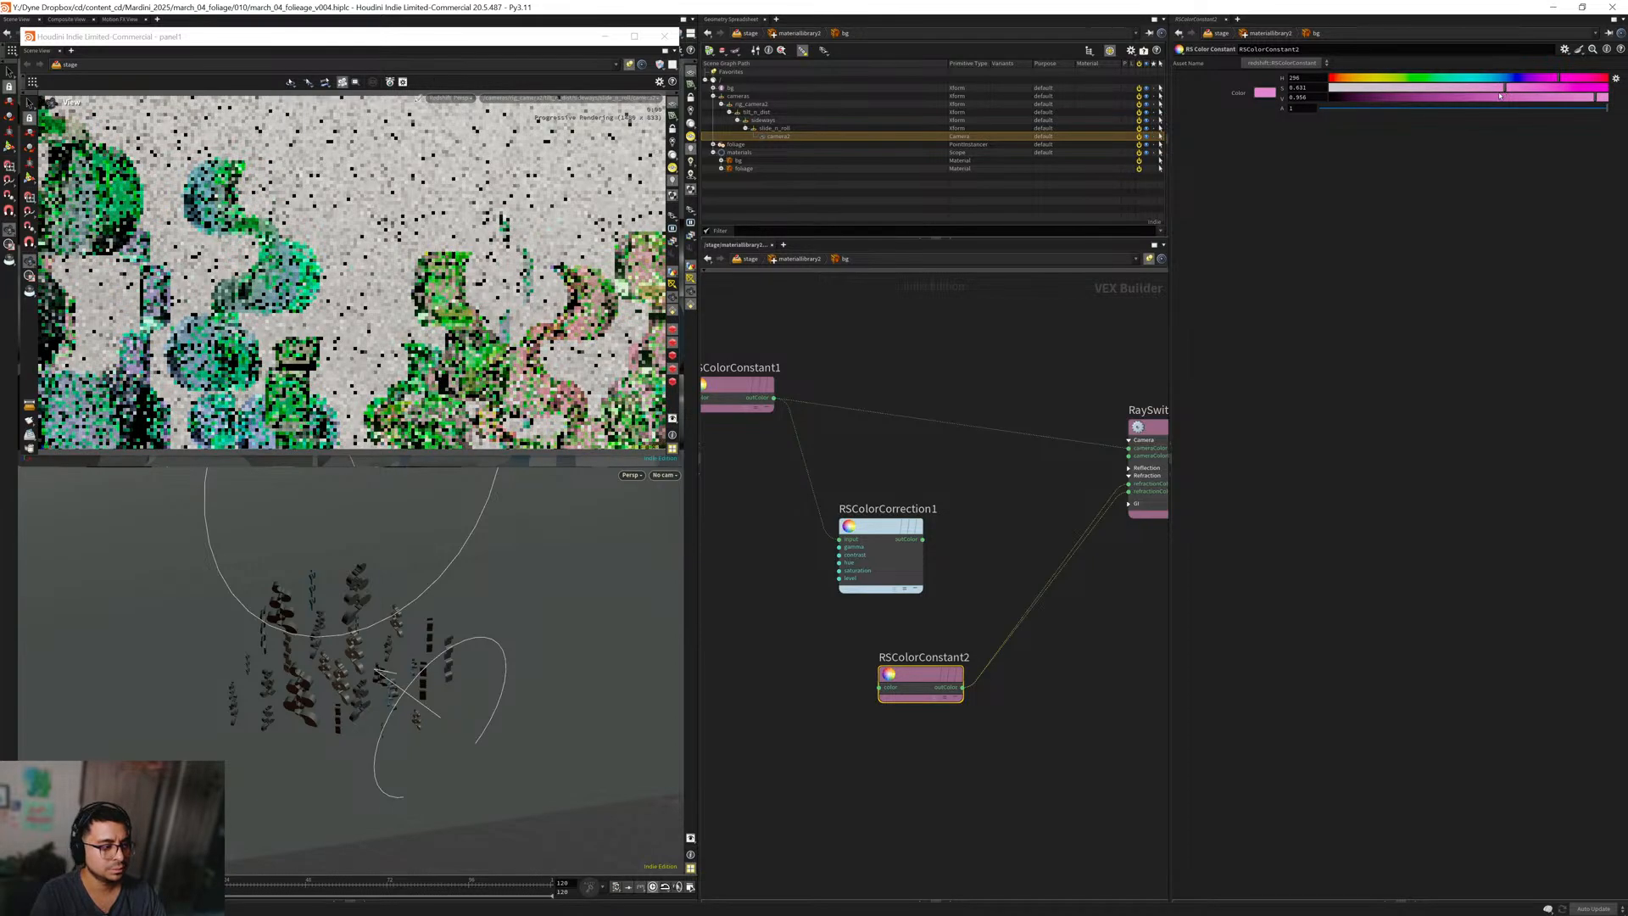
{"action": "left_click", "coordinate": [1356, 87]}
{"action": "left_click", "coordinate": [1339, 78]}
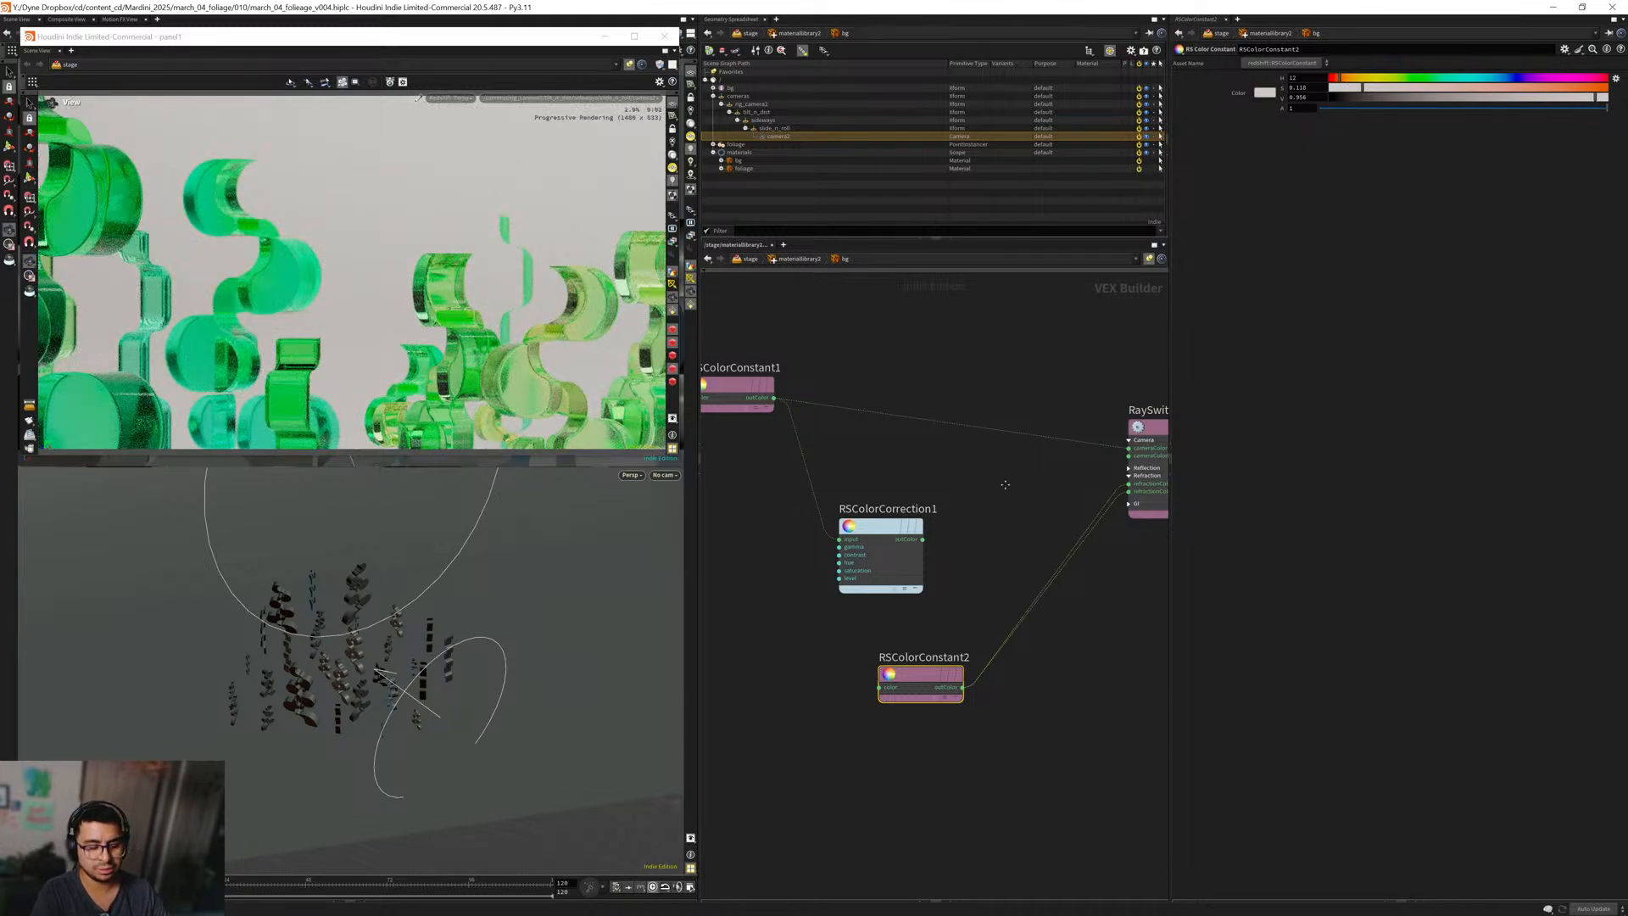
Cut the wires just downstream of the ray switch in the background material and return to the stage network.
{"action": "middle_click_drag", "start_coordinate": [1006, 483], "coordinate": [789, 518]}
{"action": "key", "text": "y"}
{"action": "left_click_drag", "start_coordinate": [1039, 447], "coordinate": [1053, 542]}
{"action": "middle_click_drag", "start_coordinate": [999, 570], "coordinate": [952, 599]}
{"action": "key", "text": "u"}
{"action": "key", "text": "u"}
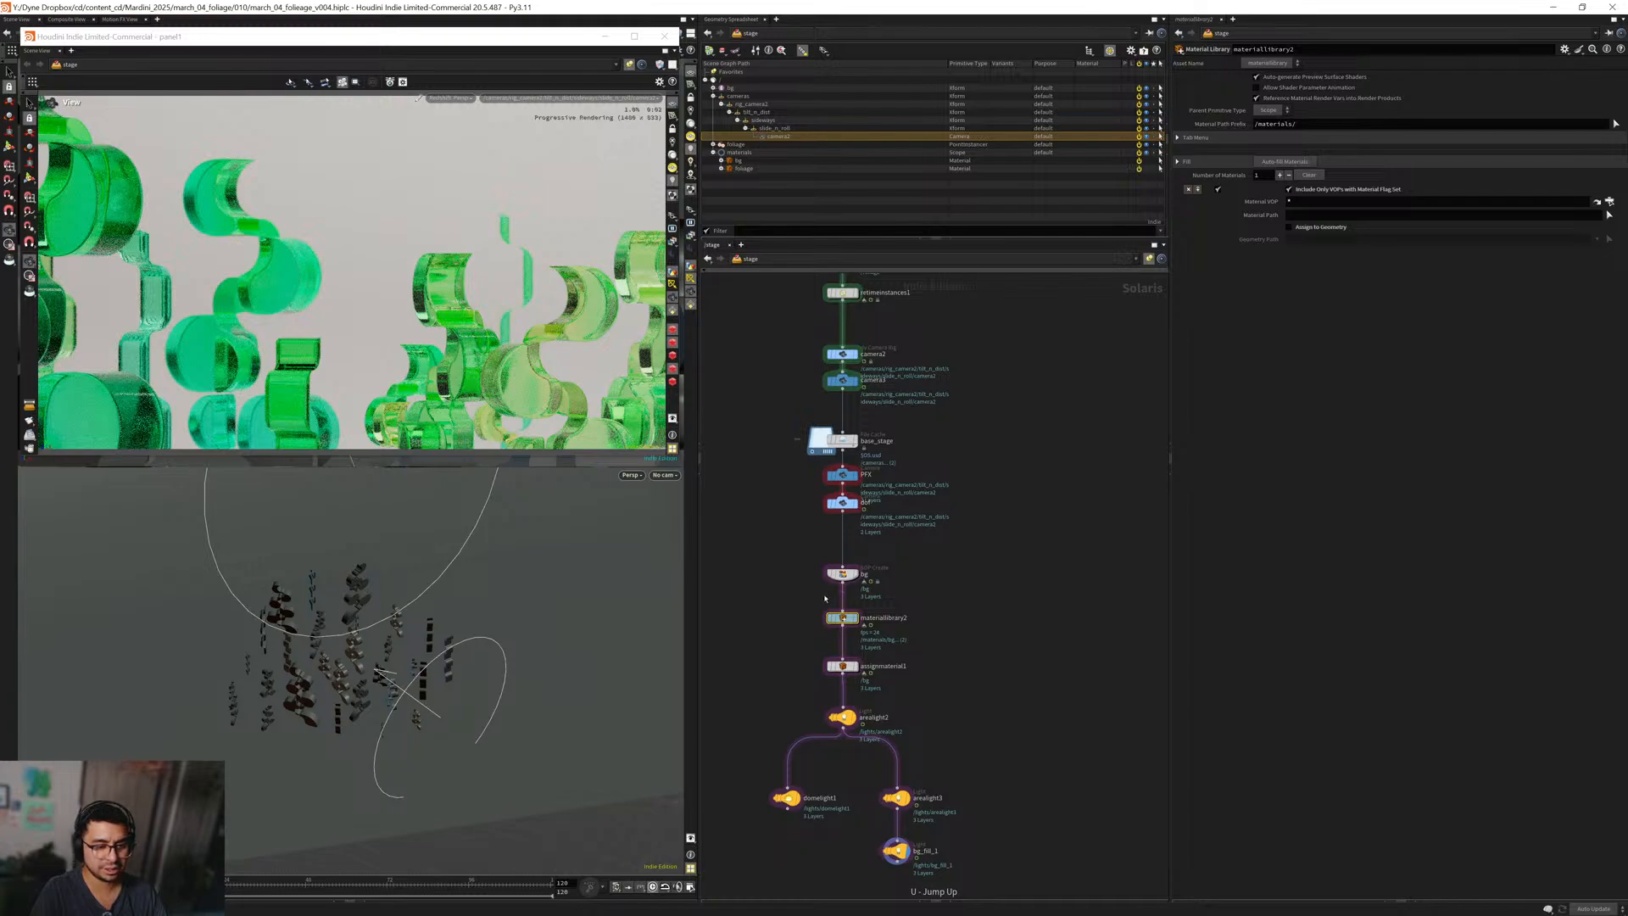
Inspect the camera render at several frames throughout the shot.
{"action": "middle_click_drag", "start_coordinate": [776, 663], "coordinate": [813, 516]}
{"action": "middle_click_drag", "start_coordinate": [840, 723], "coordinate": [846, 639]}
{"action": "scroll", "coordinate": [814, 607], "scroll_direction": "up", "scroll_amount": 3}
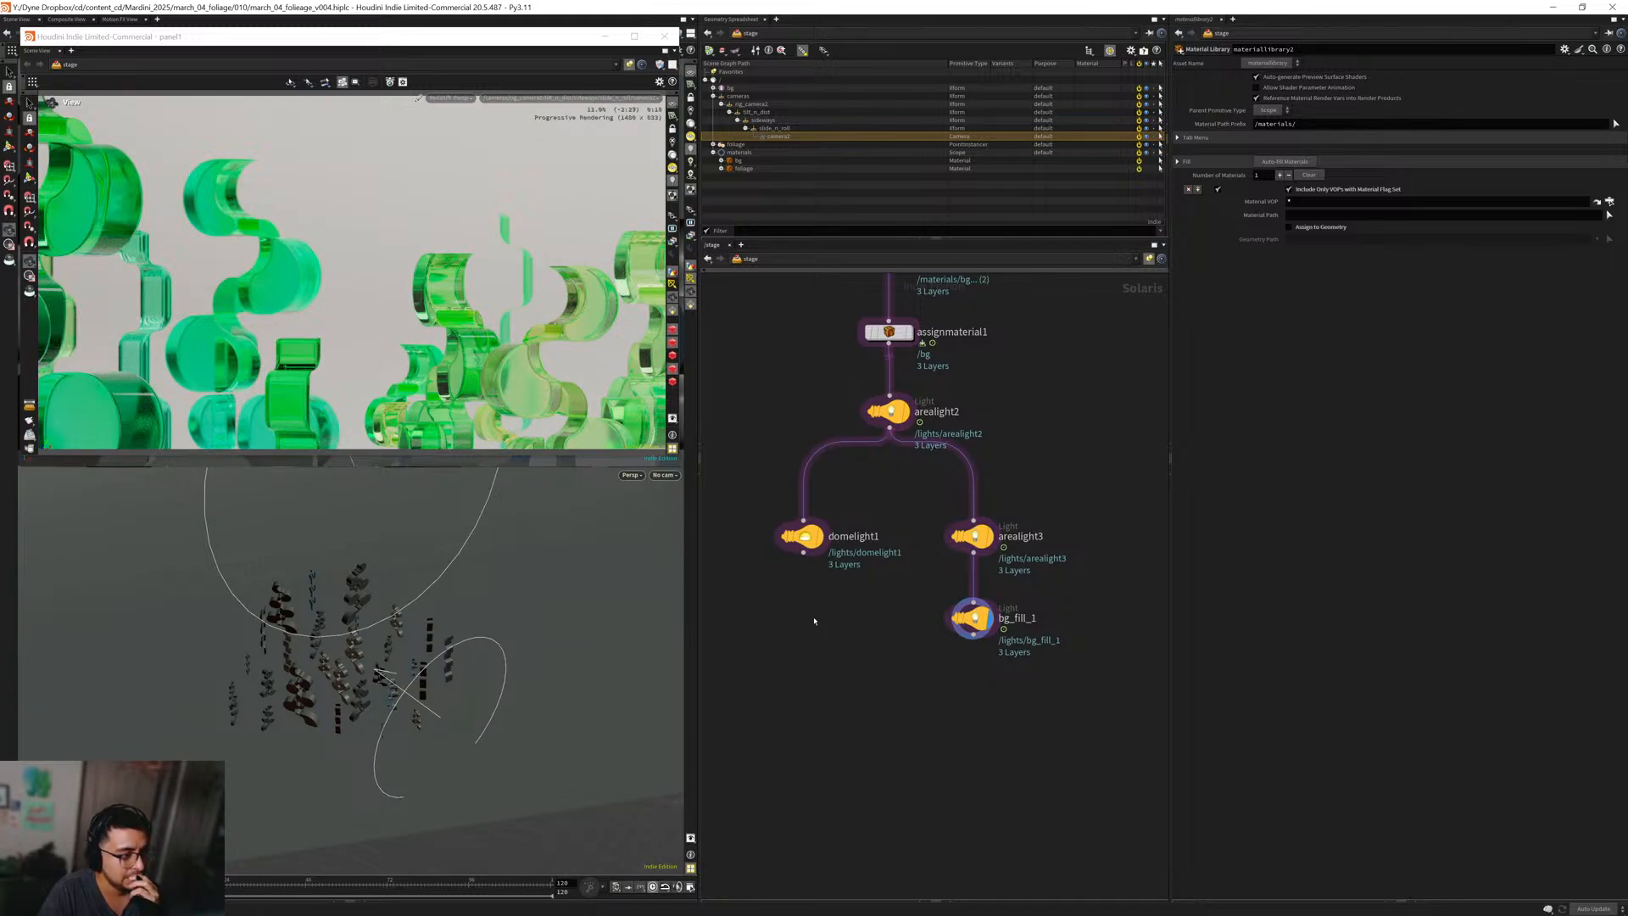
{"action": "left_click", "coordinate": [312, 886]}
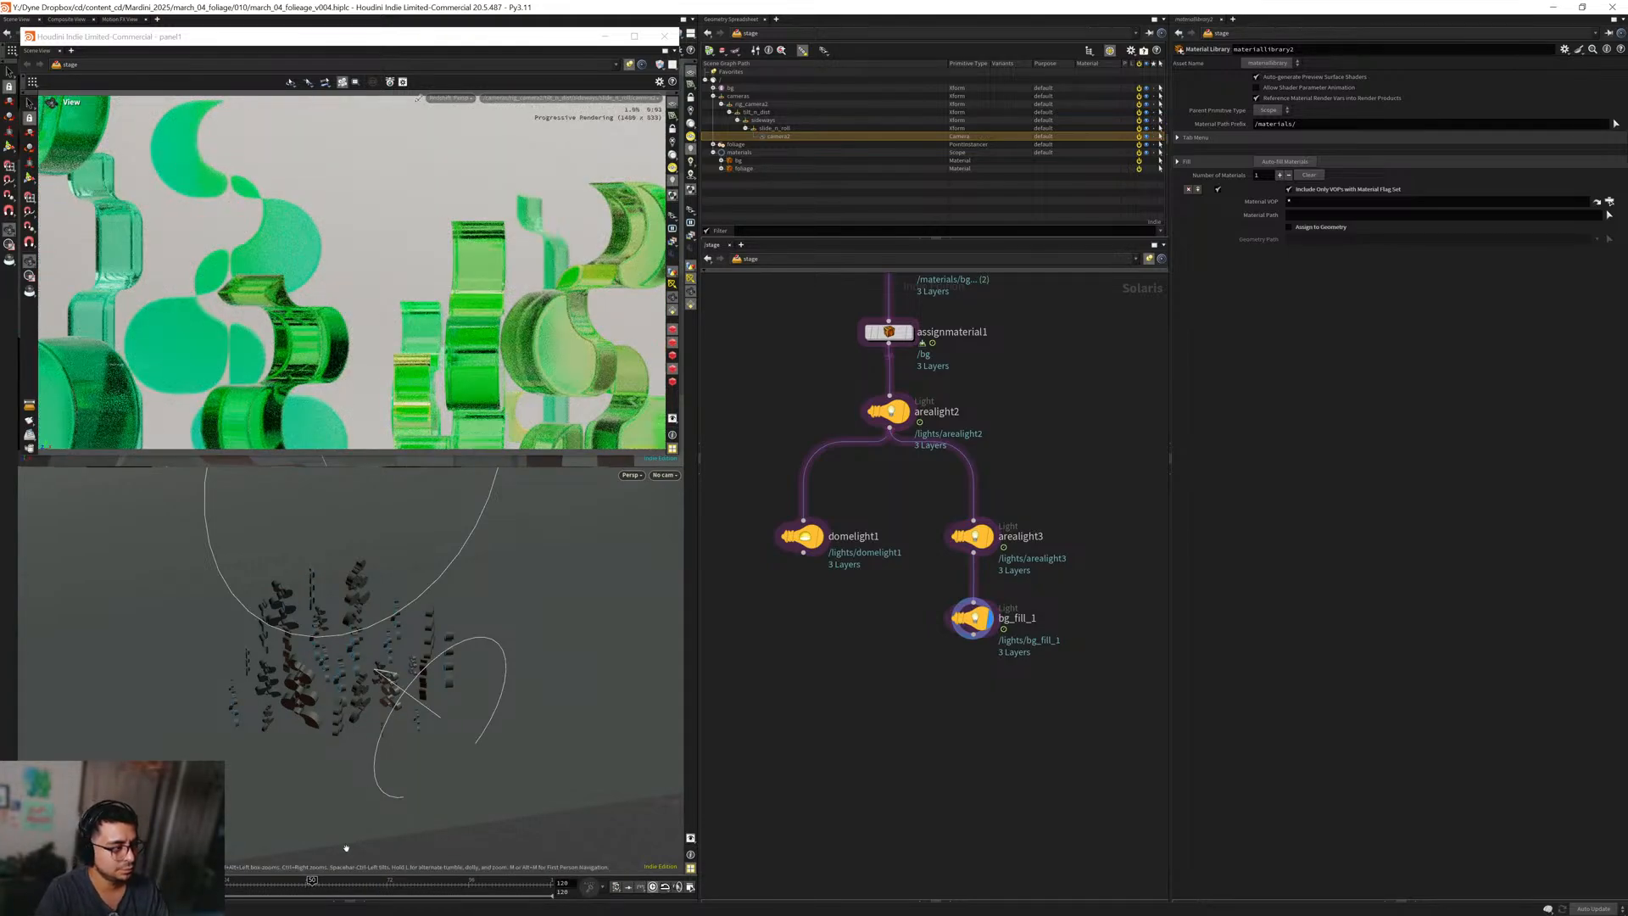
{"action": "left_click", "coordinate": [387, 882]}
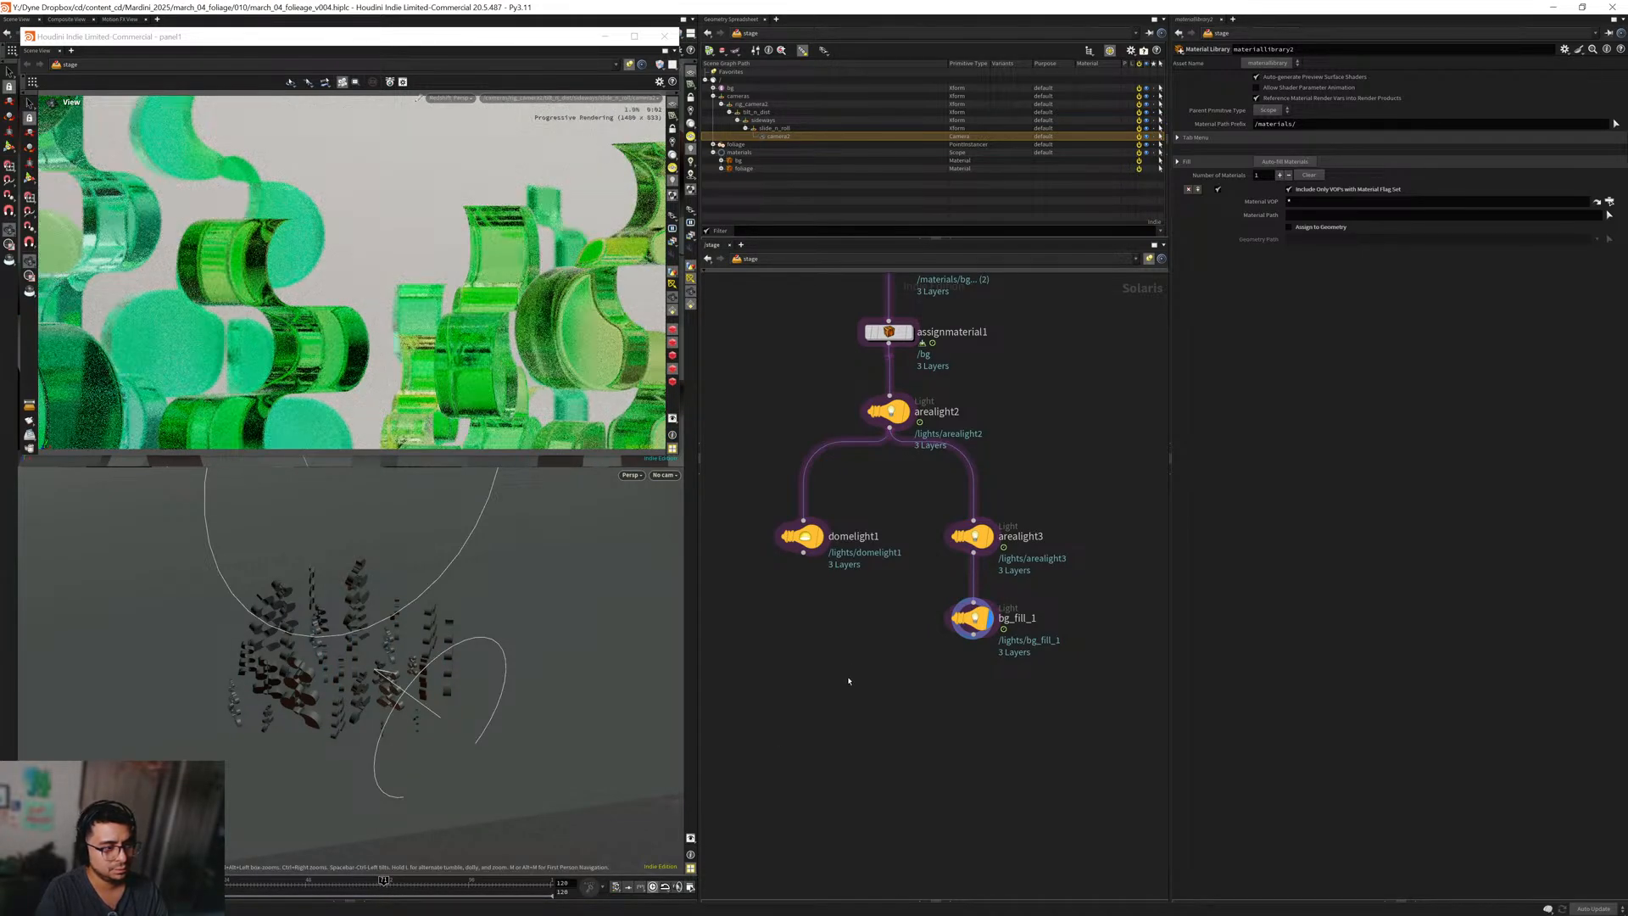
{"action": "middle_click_drag", "start_coordinate": [846, 678], "coordinate": [861, 763]}
{"action": "scroll", "coordinate": [860, 736], "scroll_direction": "down", "scroll_amount": 3}
{"action": "scroll", "coordinate": [861, 765], "scroll_direction": "up", "scroll_amount": 4}
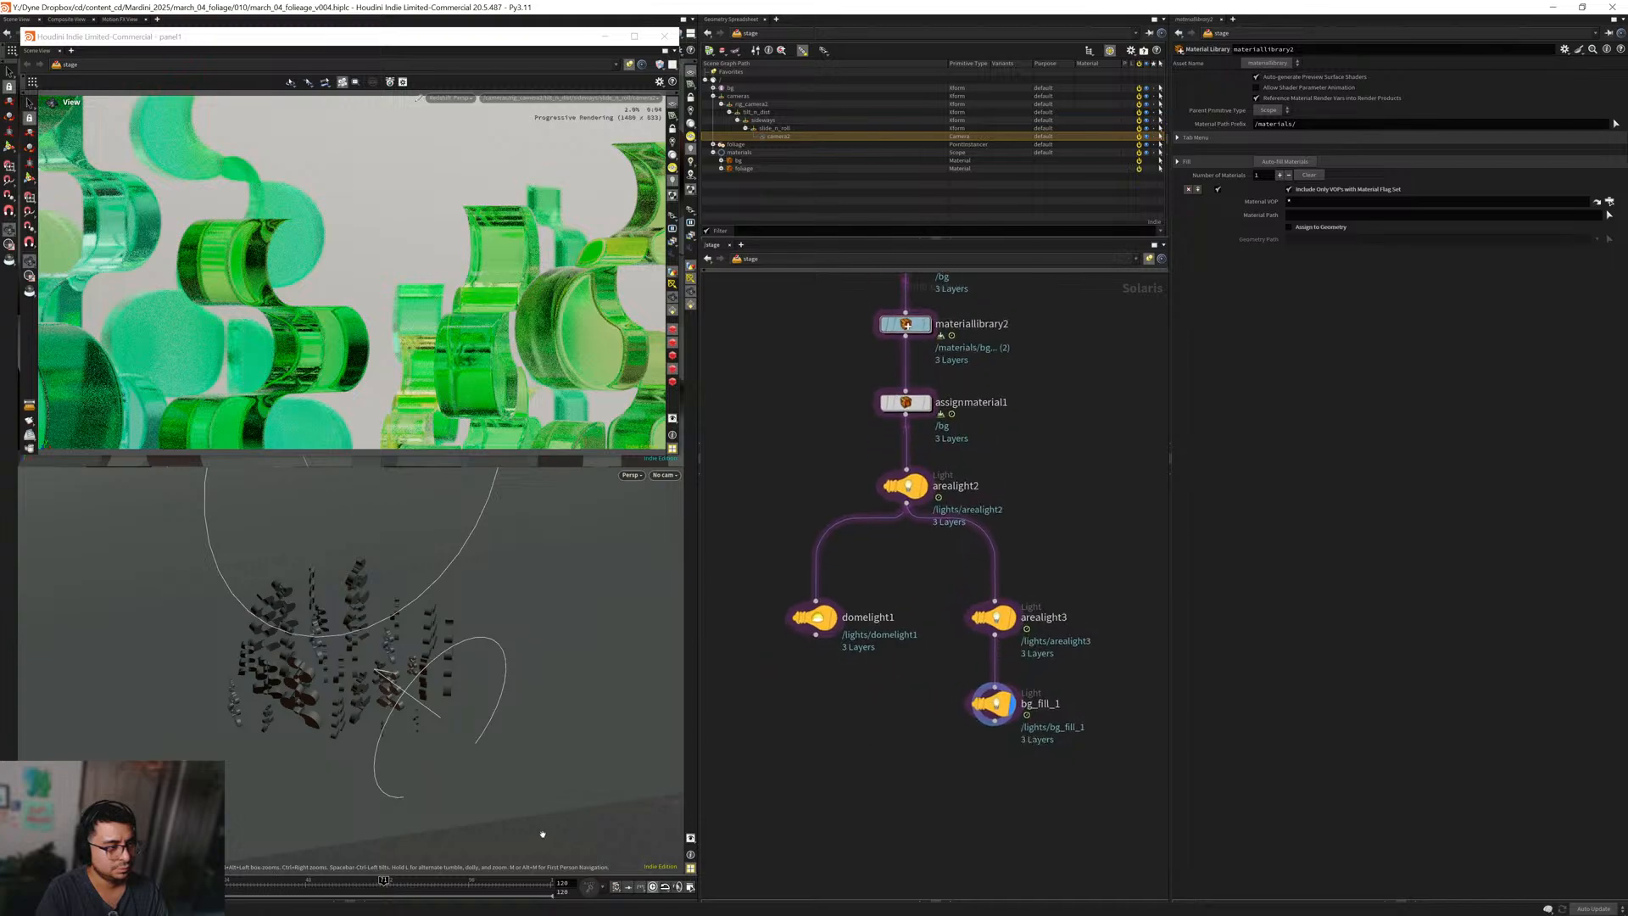
{"action": "left_click", "coordinate": [487, 892]}
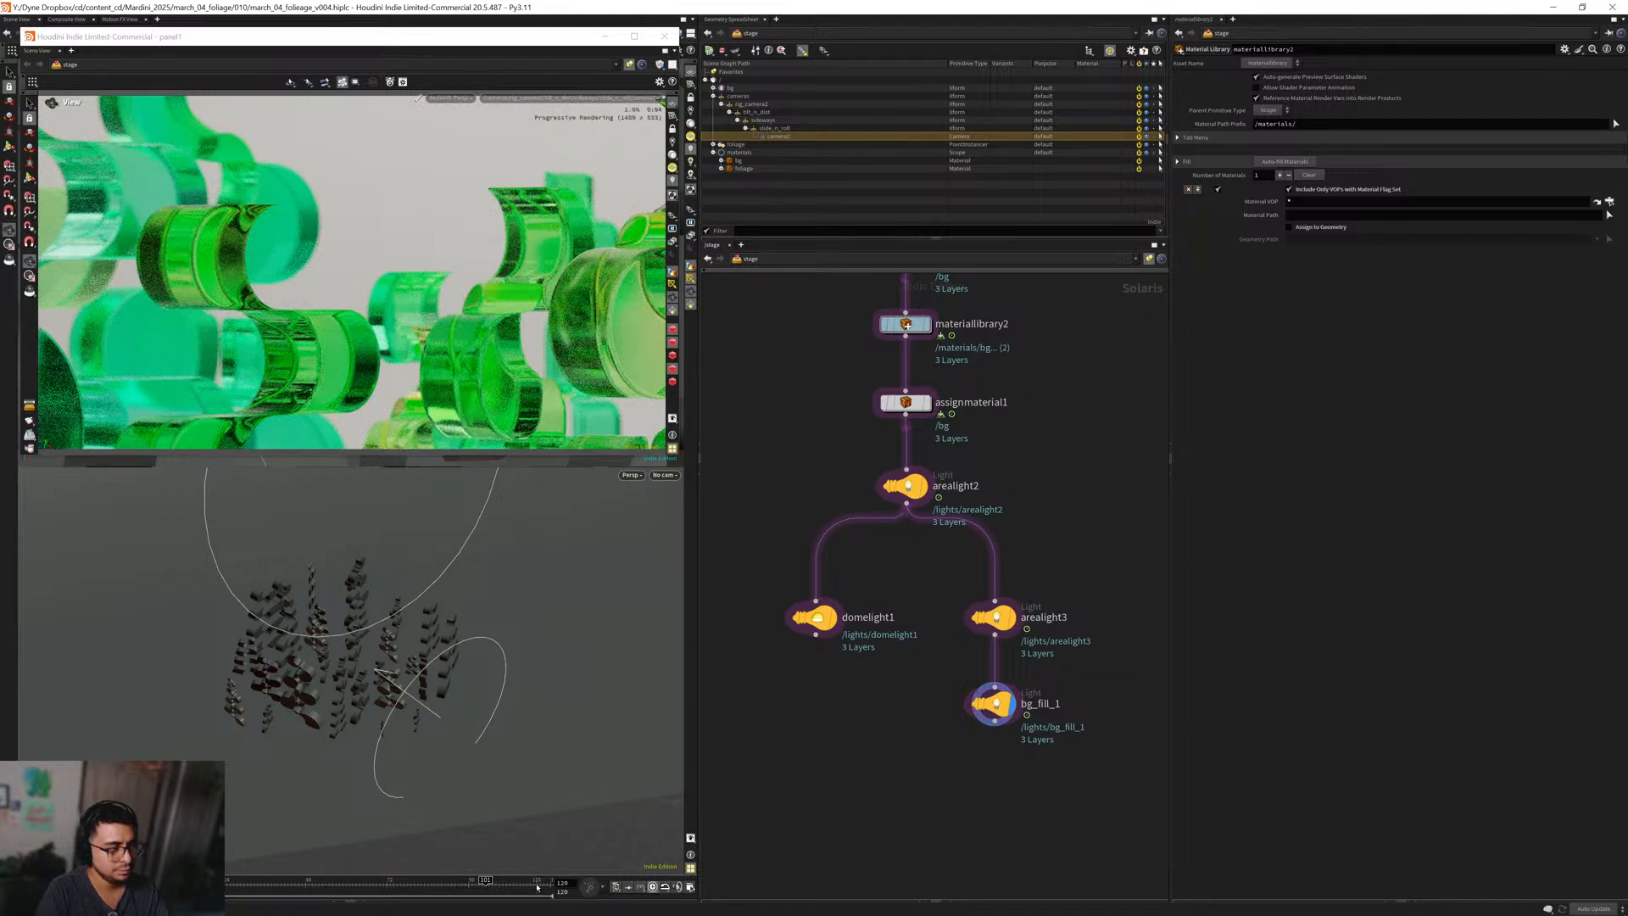
{"action": "left_click", "coordinate": [529, 891]}
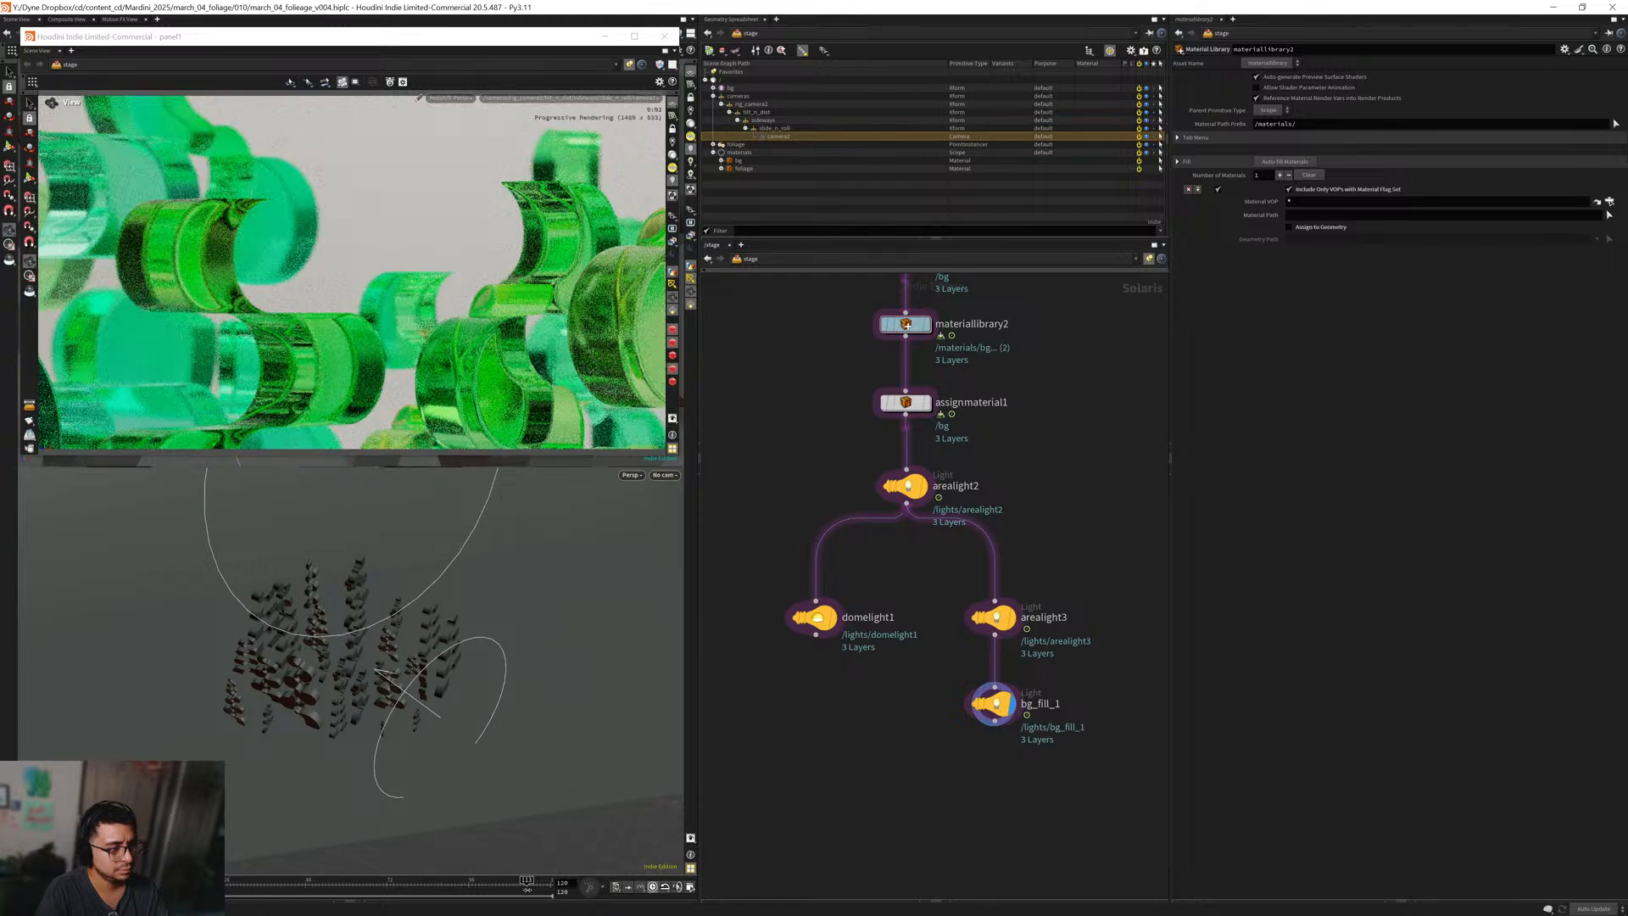
{"action": "left_click_drag", "start_coordinate": [529, 891], "coordinate": [331, 886]}
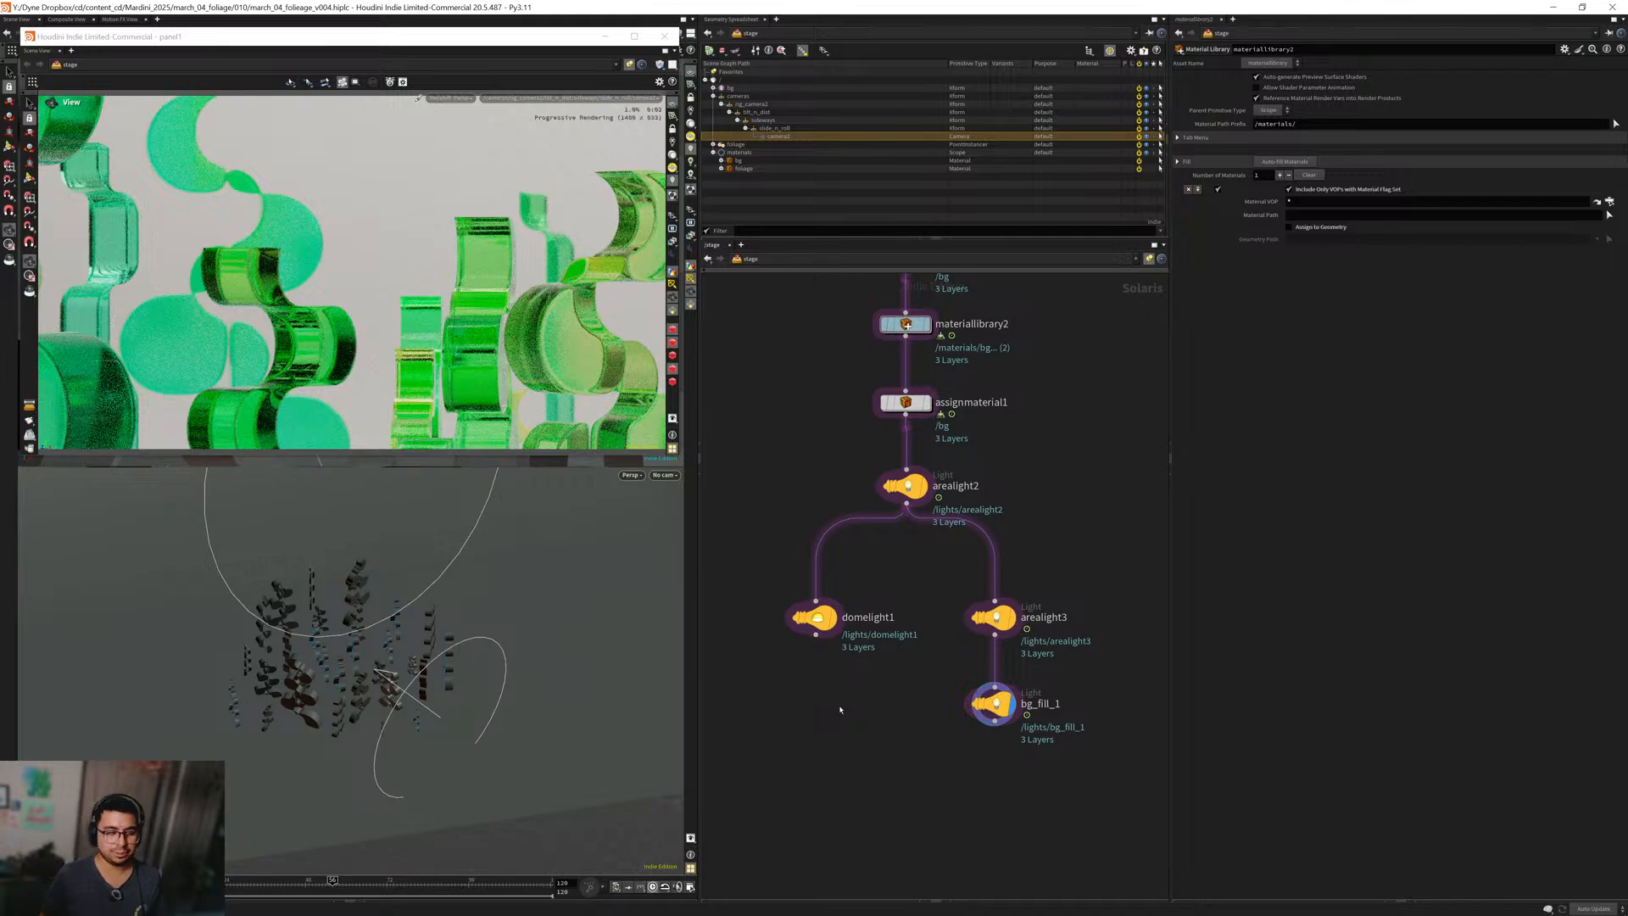
{"action": "left_click", "coordinate": [419, 884]}
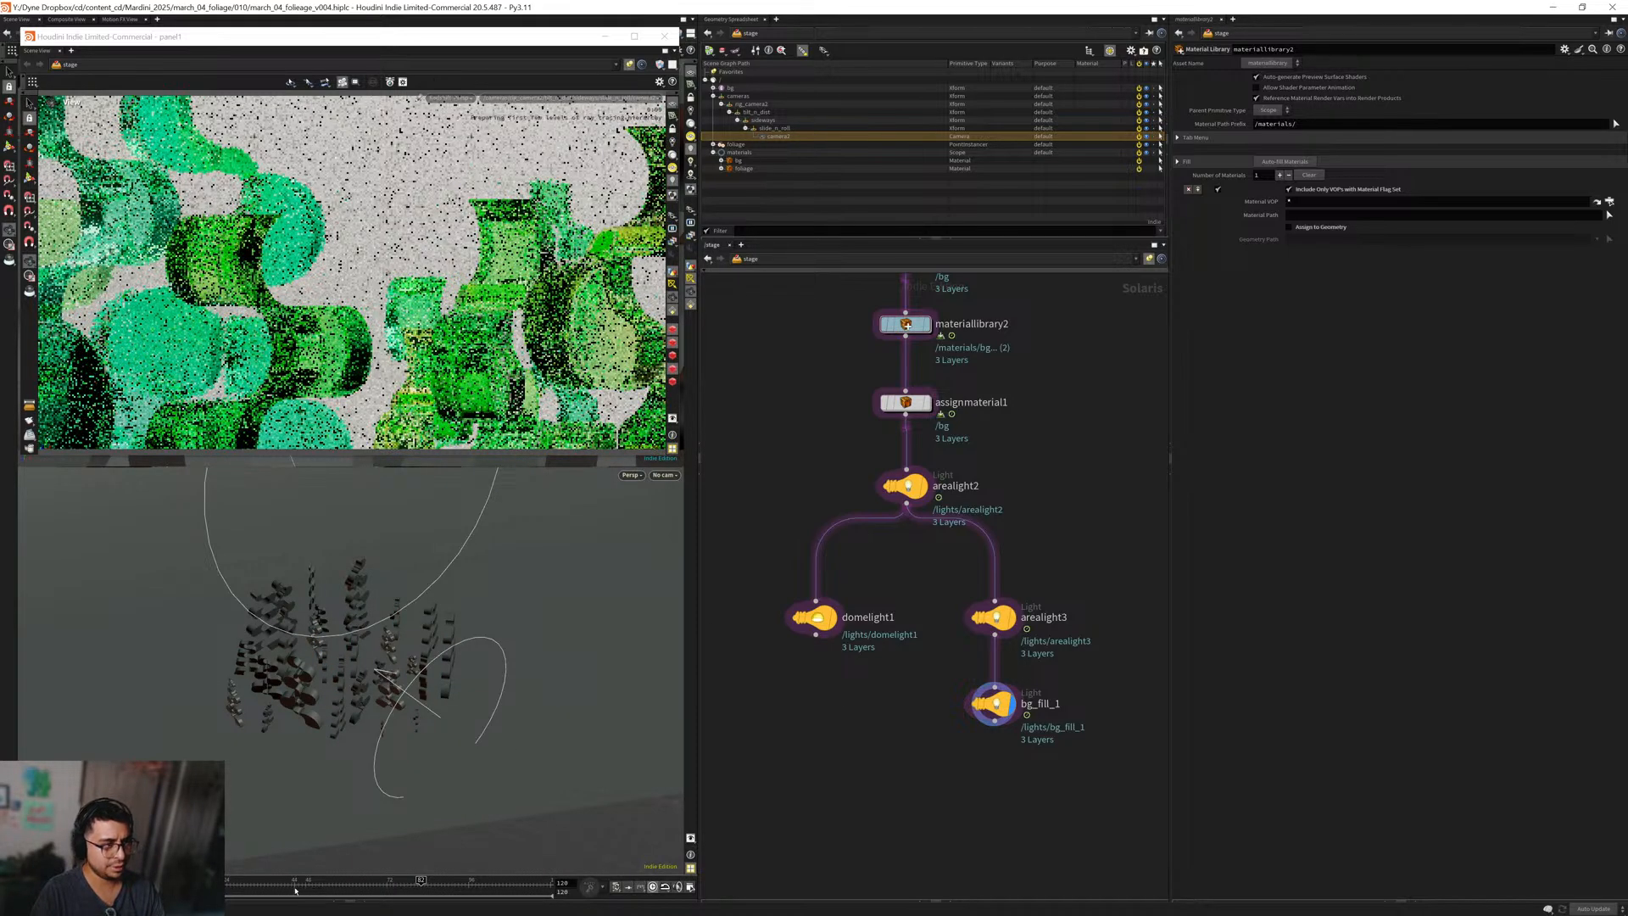
Open the foliage material in materiallibrary2 and tidy its network by moving get_curveu_r and get_curveu closer to their ramps.
{"action": "middle_click_drag", "start_coordinate": [856, 436], "coordinate": [819, 538]}
{"action": "scroll", "coordinate": [821, 594], "scroll_direction": "down", "scroll_amount": 3}
{"action": "scroll", "coordinate": [819, 536], "scroll_direction": "up", "scroll_amount": 2}
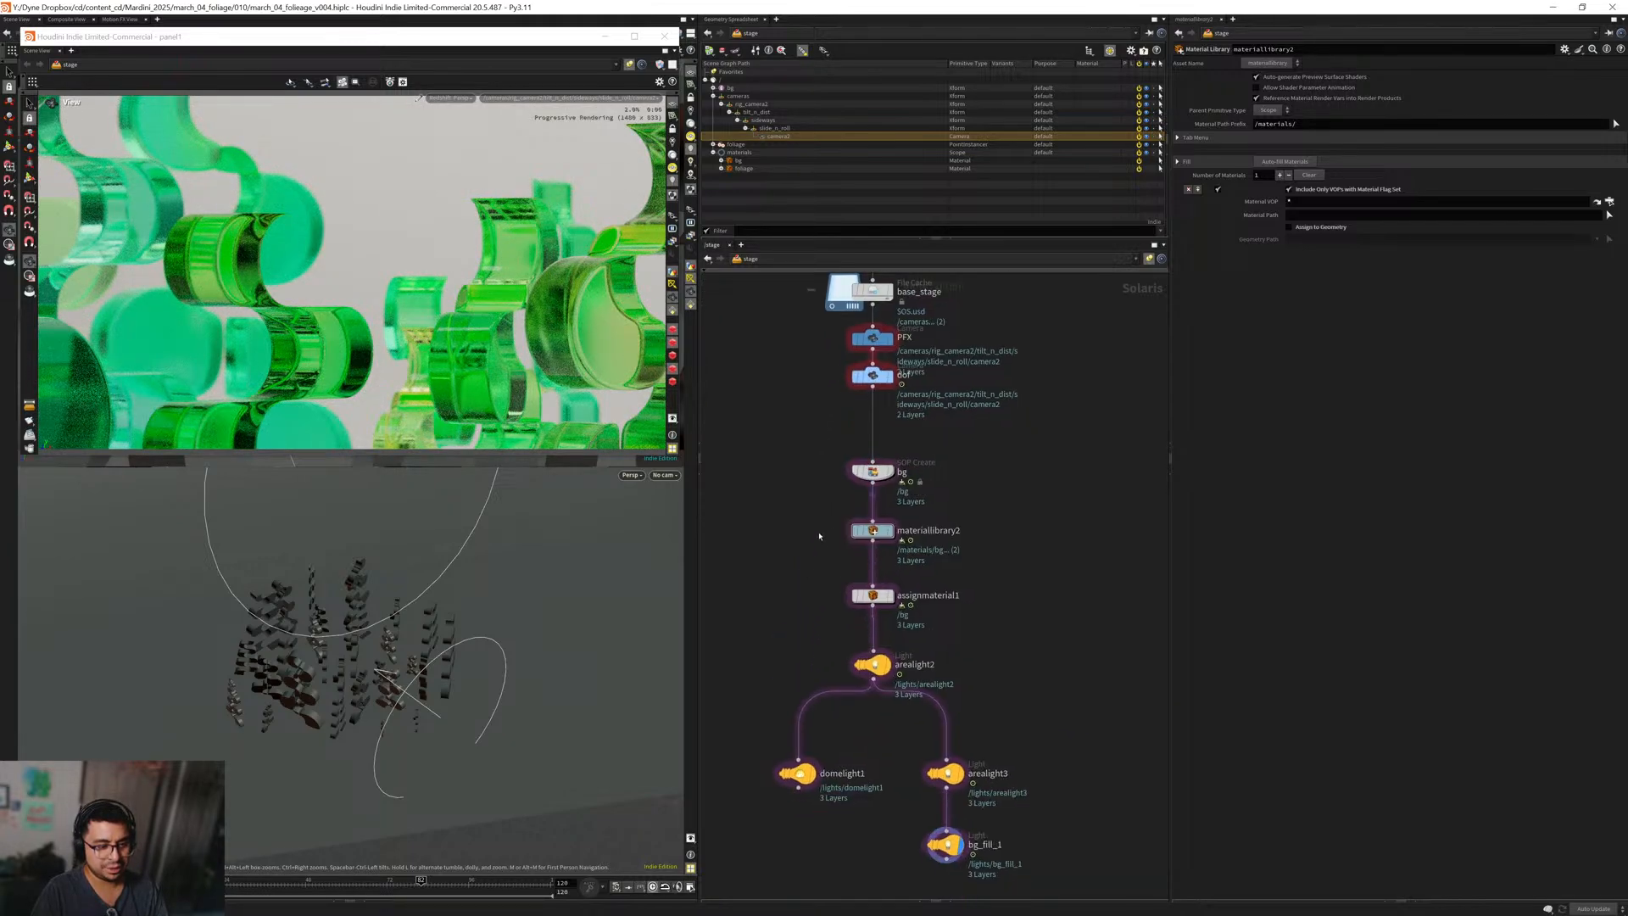
{"action": "key", "text": "Return"}
{"action": "key", "text": "Return"}
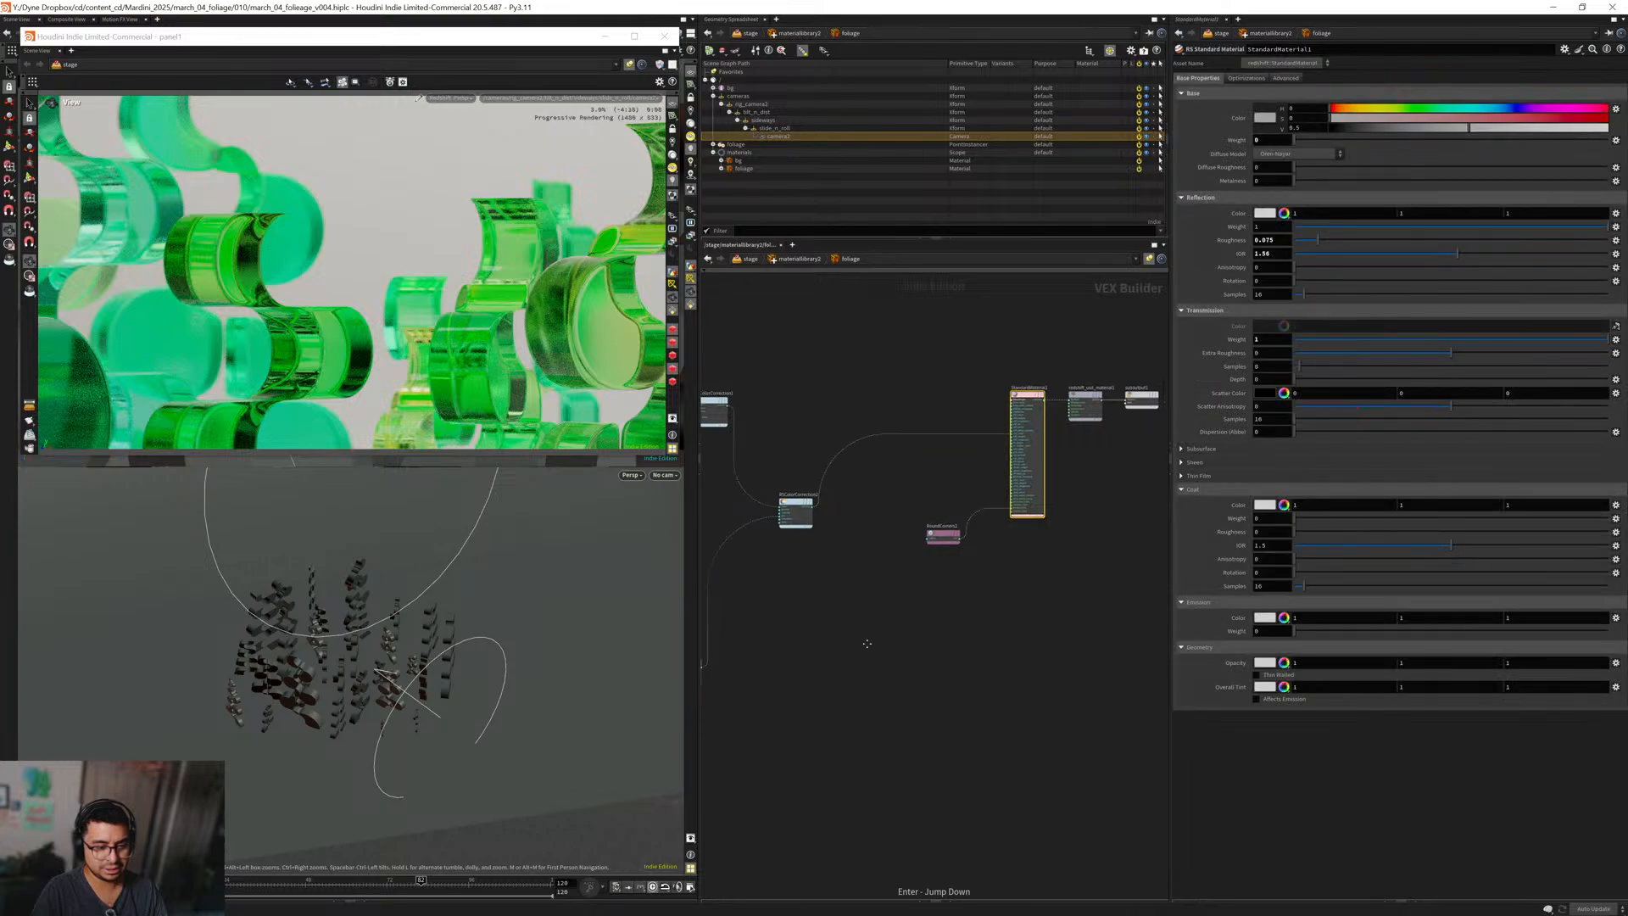
{"action": "middle_click_drag", "start_coordinate": [847, 591], "coordinate": [1058, 554]}
{"action": "scroll", "coordinate": [868, 561], "scroll_direction": "up", "scroll_amount": 2}
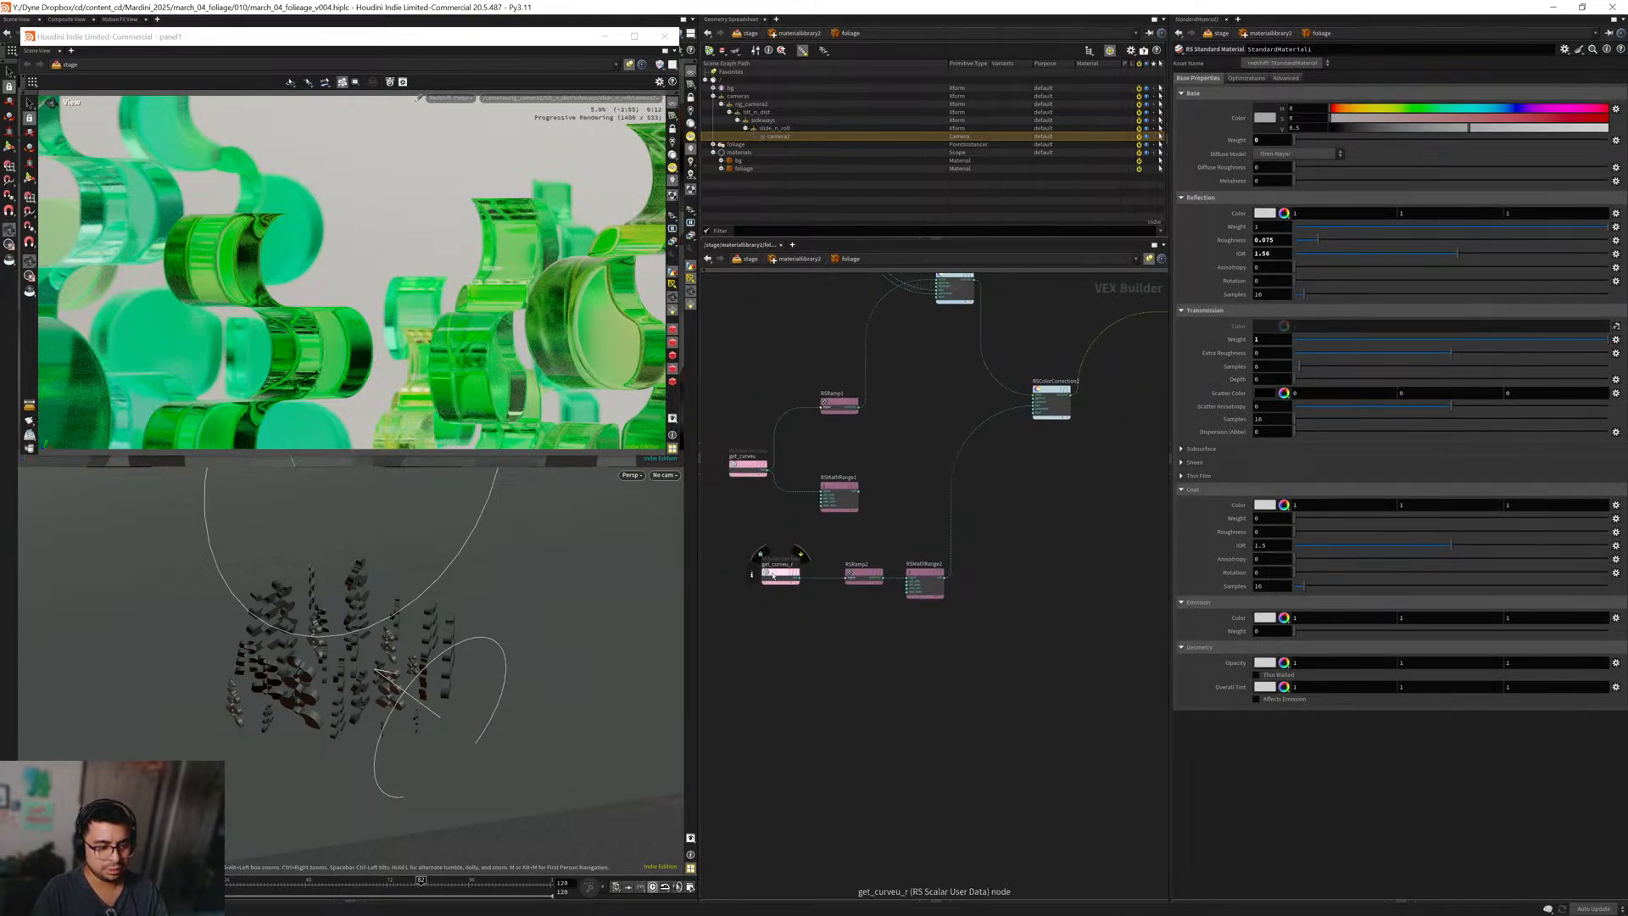
{"action": "left_click_drag", "start_coordinate": [774, 573], "coordinate": [806, 573]}
{"action": "middle_click_drag", "start_coordinate": [778, 521], "coordinate": [784, 568]}
{"action": "left_click_drag", "start_coordinate": [835, 536], "coordinate": [759, 450]}
{"action": "middle_click_drag", "start_coordinate": [1012, 698], "coordinate": [966, 627]}
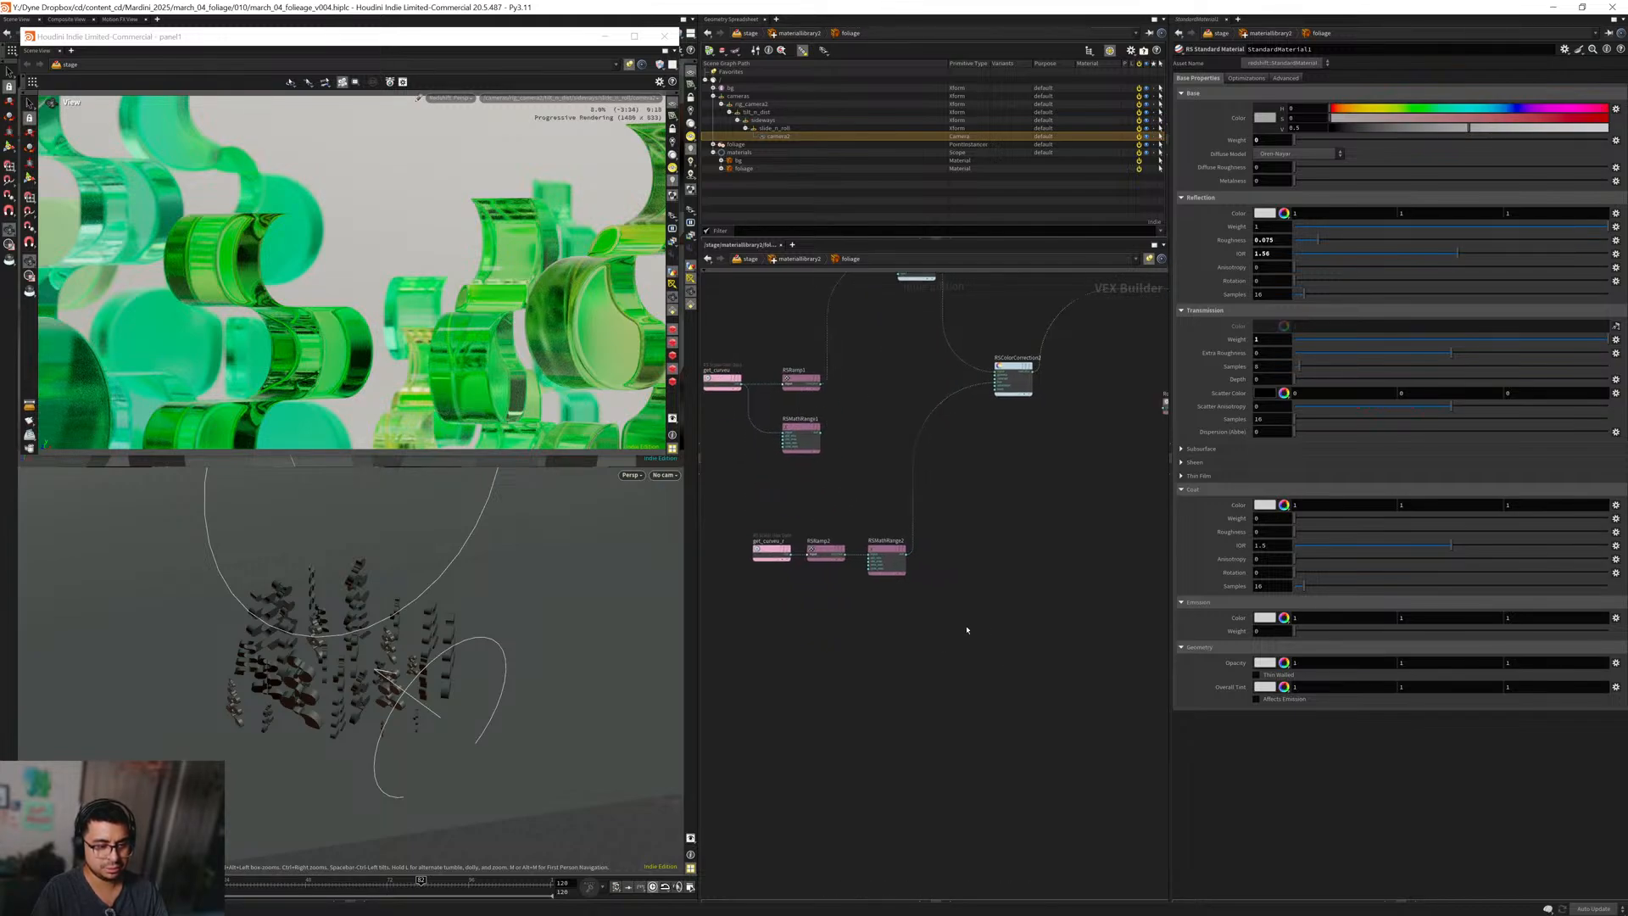
Add an RS Scalar Ramp and an RS Ramp side by side below the foliage network's existing nodes.
{"action": "key", "text": "Tab"}
{"action": "type", "text": "ramp"}
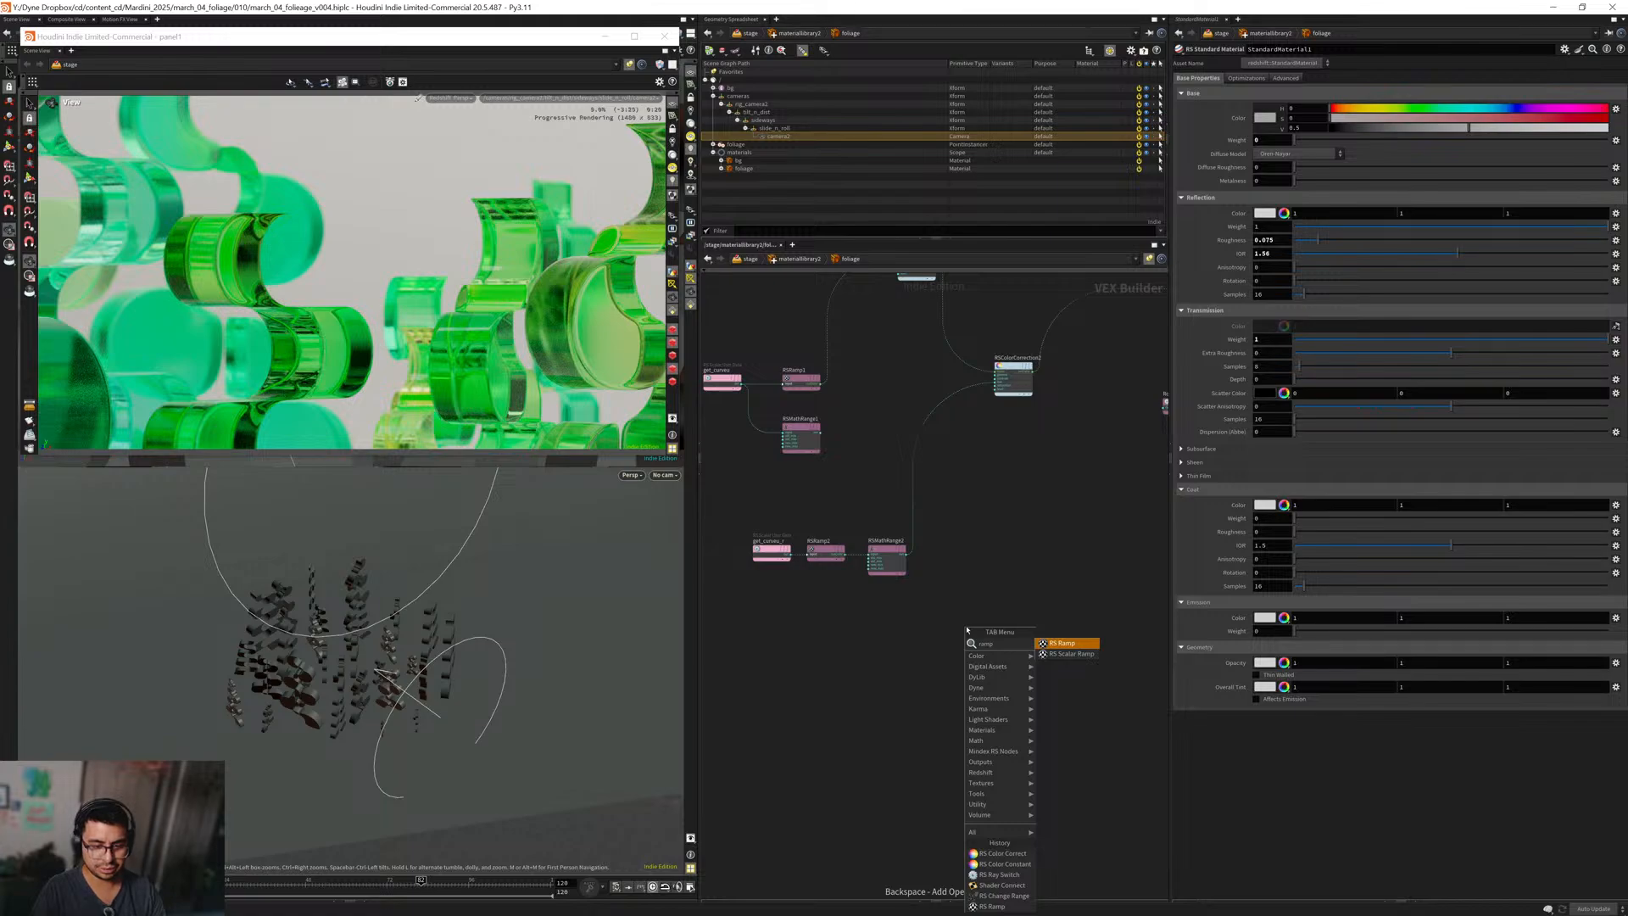
{"action": "key", "text": "Down"}
{"action": "key", "text": "Return"}
{"action": "key", "text": "Tab"}
{"action": "type", "text": "ramp"}
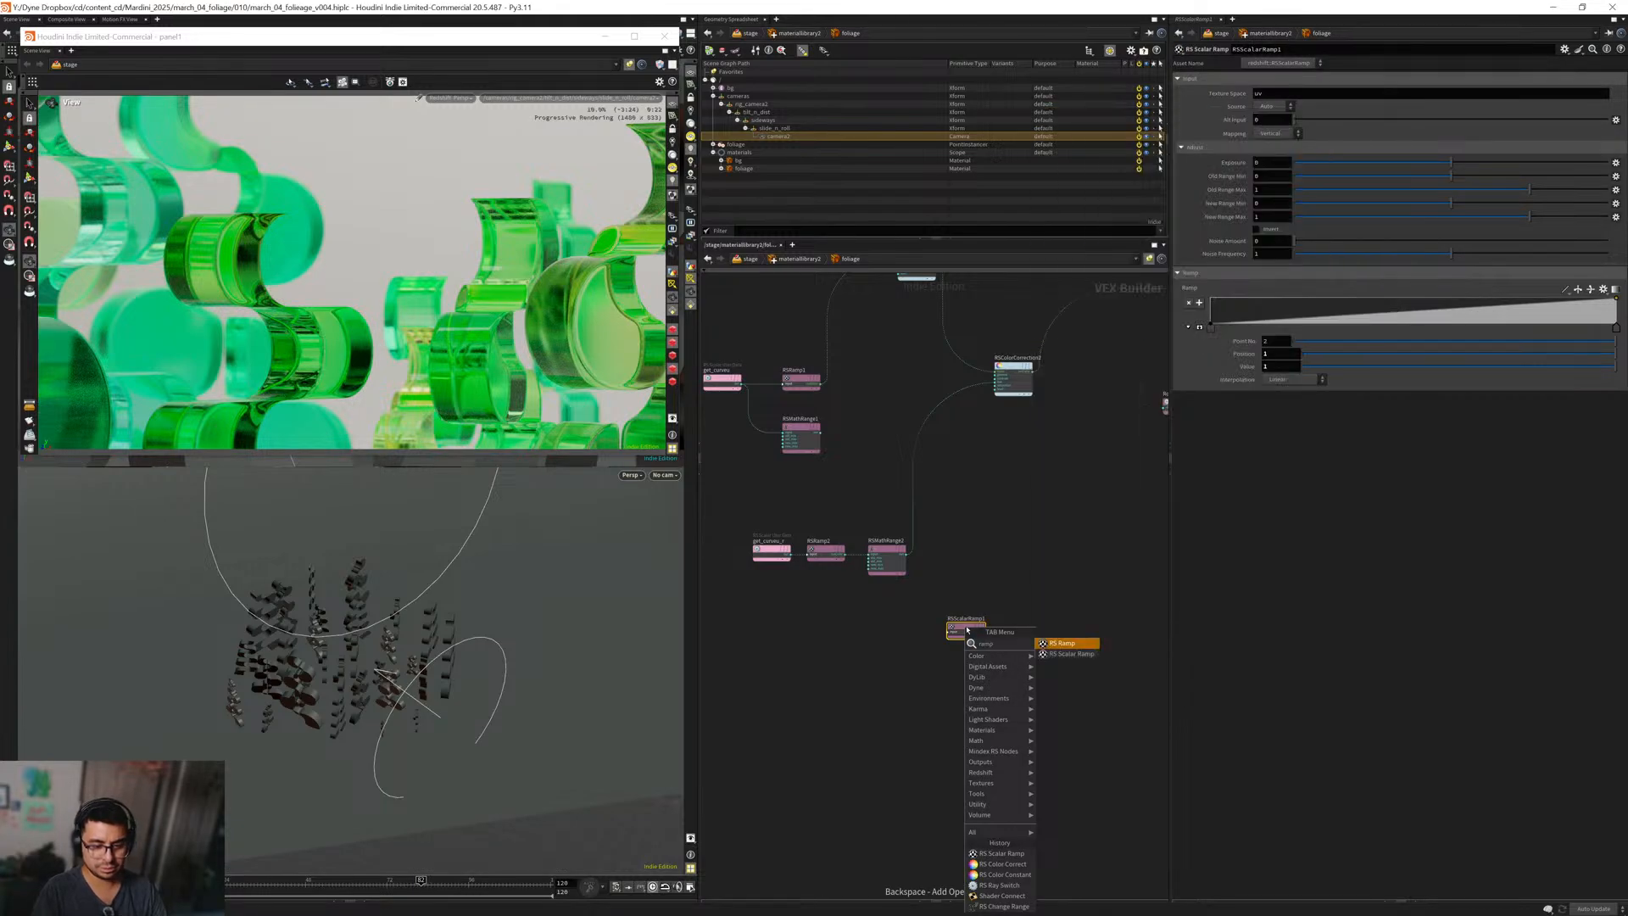
{"action": "key", "text": "Return"}
{"action": "left_click", "coordinate": [1039, 626]}
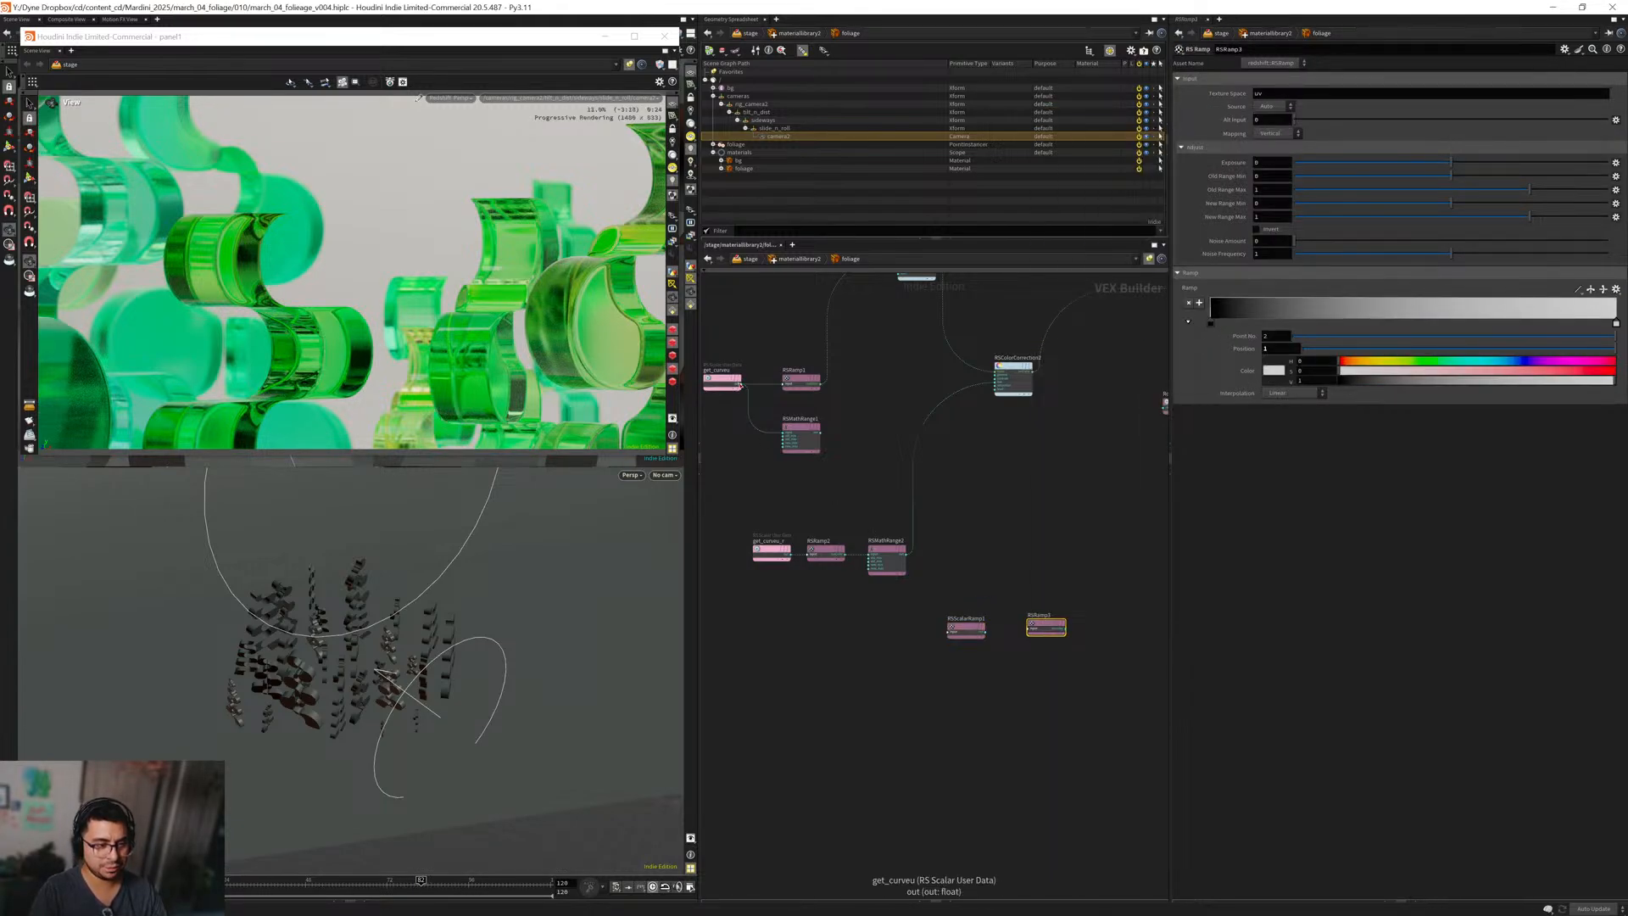
Wire get_curveu into RSScalarRamp1 and that into RSRamp3, and preview RSRamp3 through the foliage material's output.
{"action": "left_click", "coordinate": [740, 385]}
{"action": "scroll", "coordinate": [940, 670], "scroll_direction": "up", "scroll_amount": 4}
{"action": "left_click", "coordinate": [988, 597]}
{"action": "left_click", "coordinate": [1004, 616]}
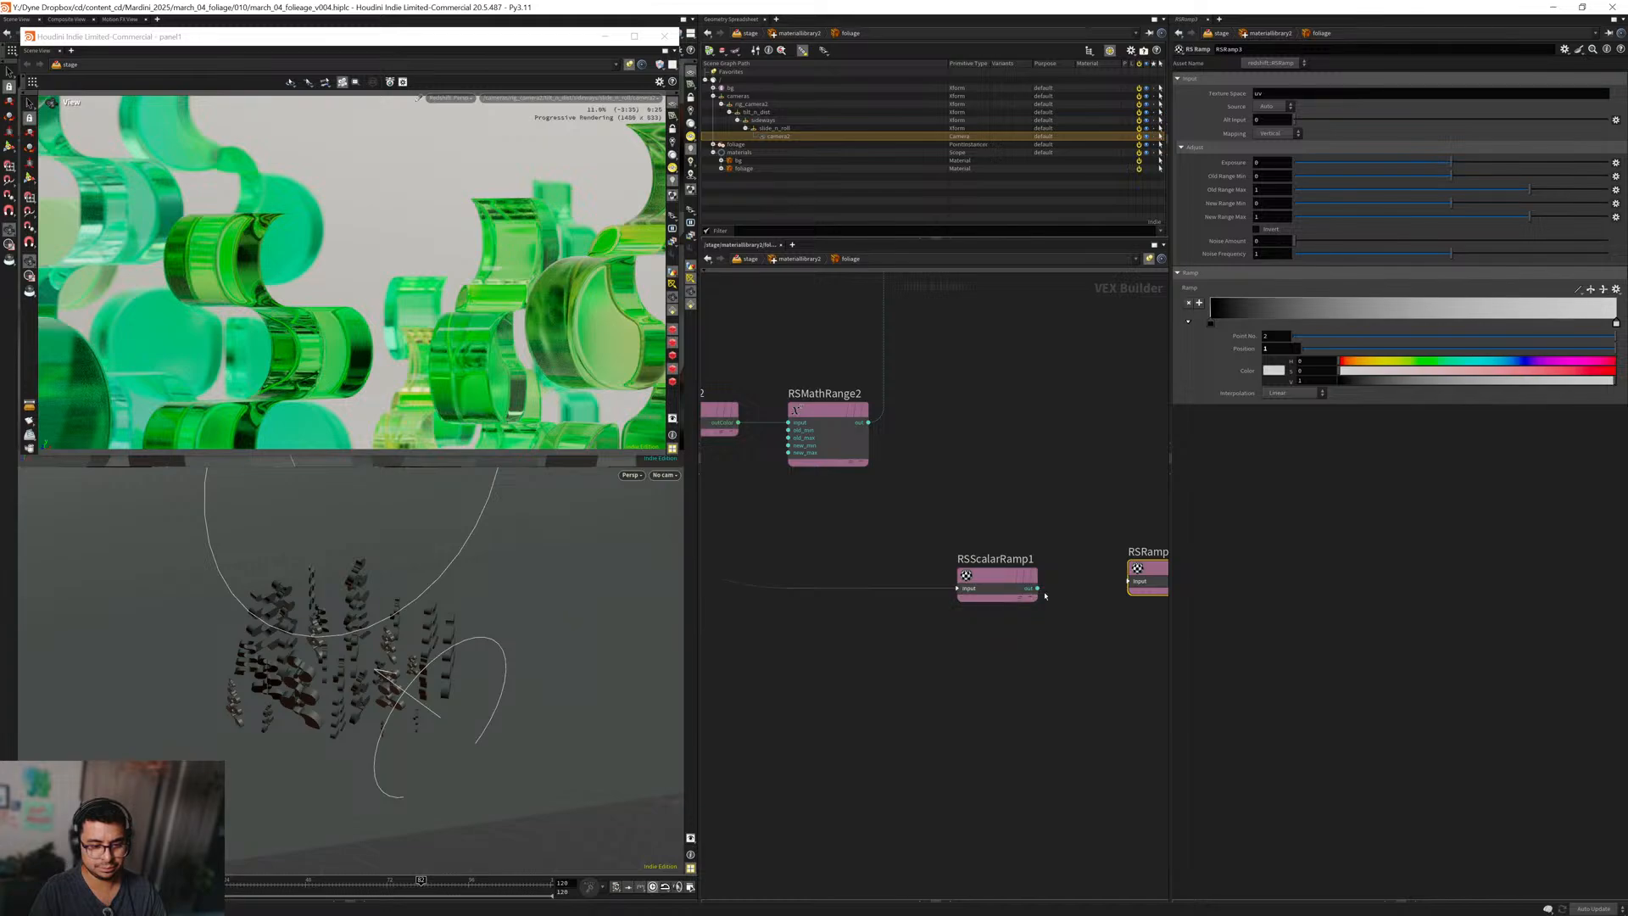
{"action": "left_click", "coordinate": [1152, 583]}
{"action": "left_click", "coordinate": [1168, 603]}
{"action": "left_click_drag", "start_coordinate": [1145, 586], "coordinate": [1104, 593]}
{"action": "middle_click_drag", "start_coordinate": [1047, 667], "coordinate": [915, 678]}
Shape RSScalarRamp1 with B-Spline interpolation, its start at about 0.43, a zero-value point near 0.71 and a full-value point near 0.91.
{"action": "left_click", "coordinate": [852, 587]}
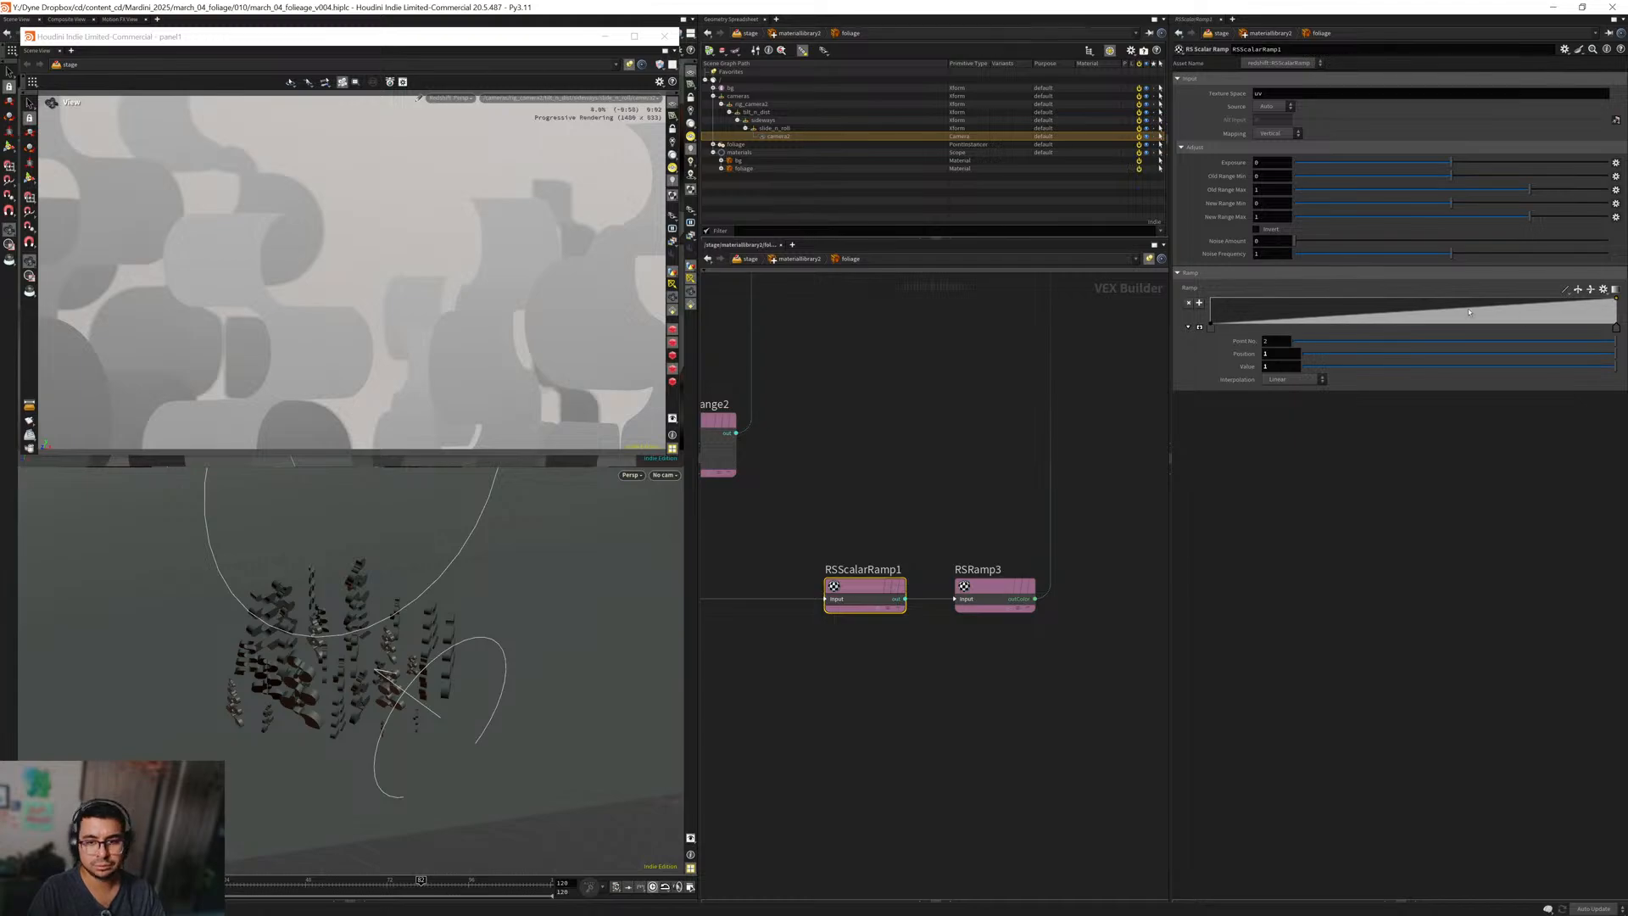
{"action": "left_click_drag", "start_coordinate": [1212, 328], "coordinate": [1383, 329]}
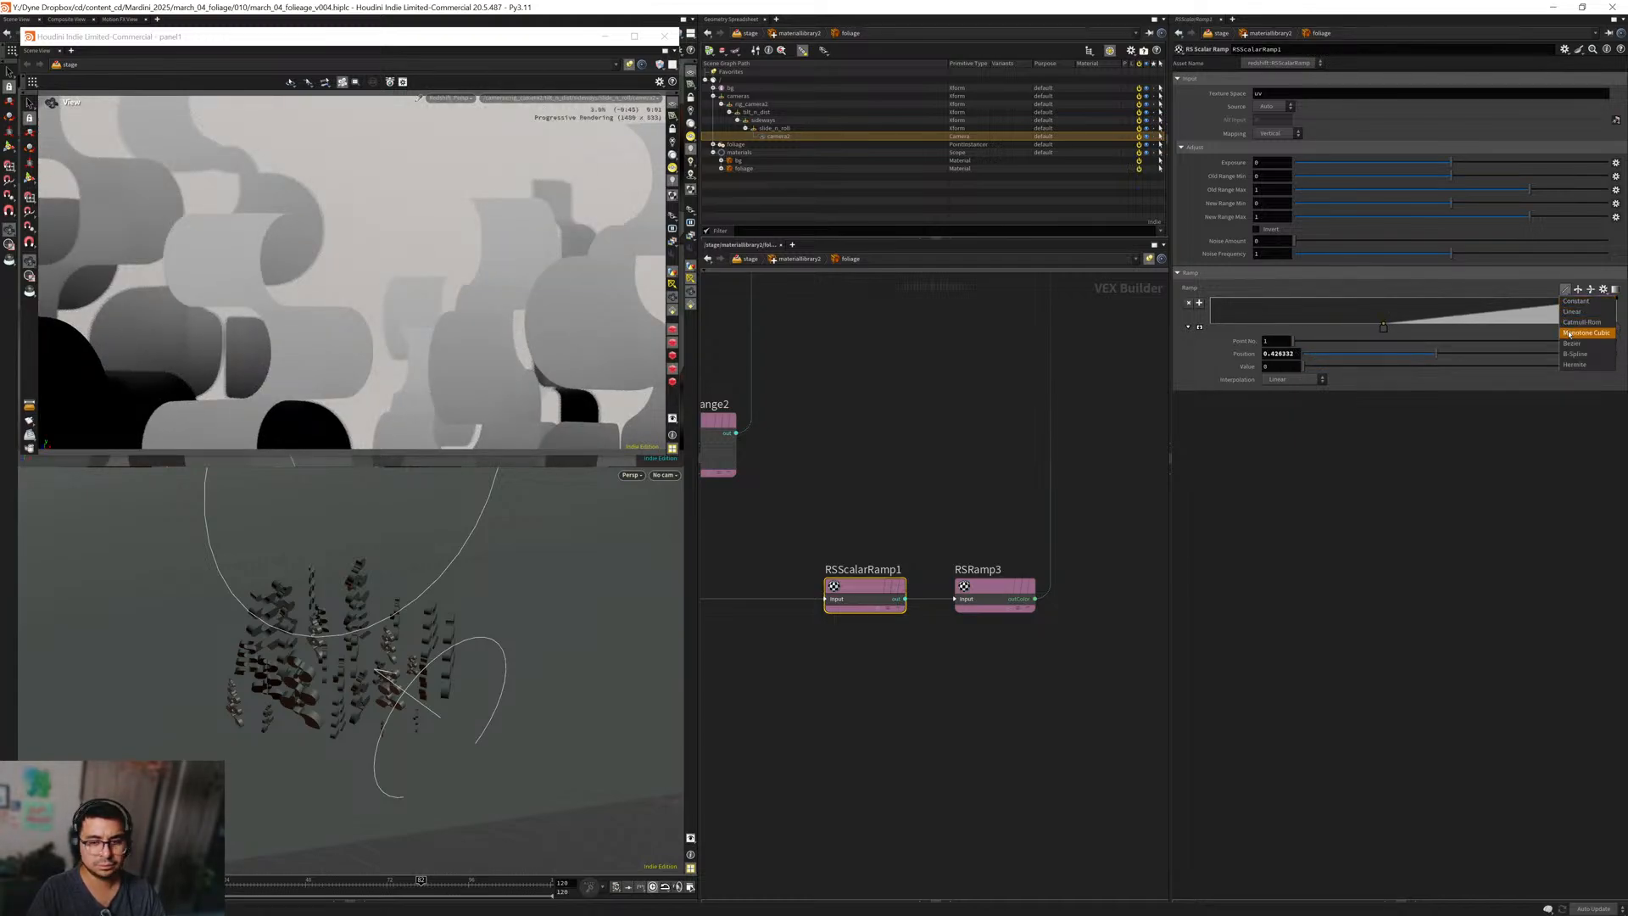
{"action": "left_click", "coordinate": [1574, 354]}
{"action": "left_click", "coordinate": [1475, 327]}
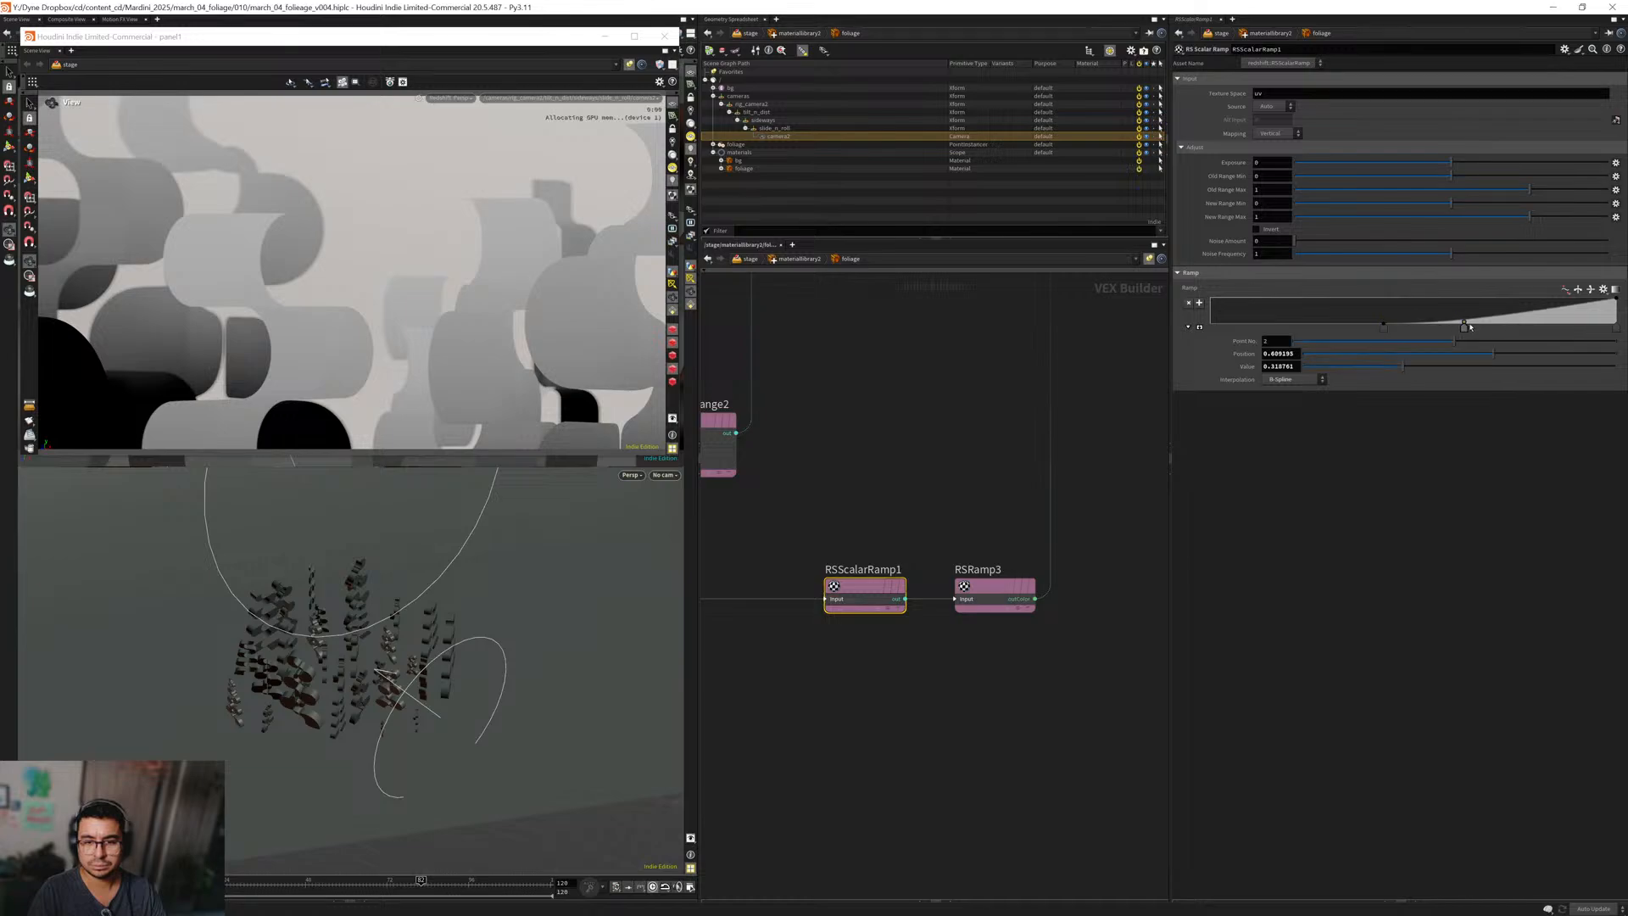
{"action": "left_click_drag", "start_coordinate": [1474, 327], "coordinate": [1561, 307]}
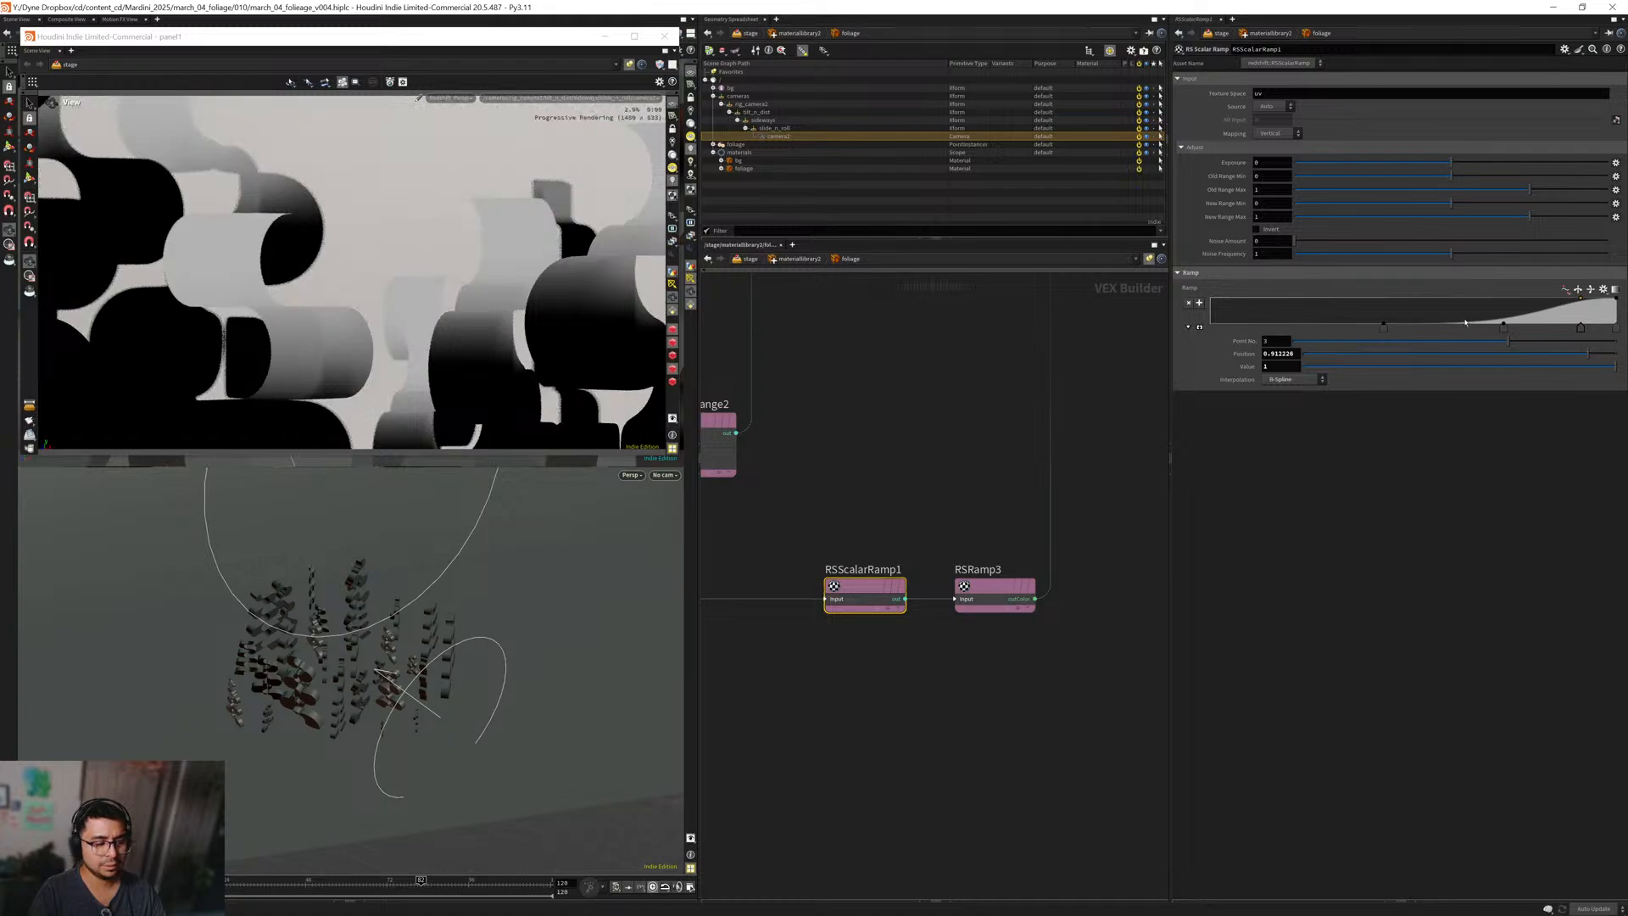
{"action": "left_click", "coordinate": [1503, 327]}
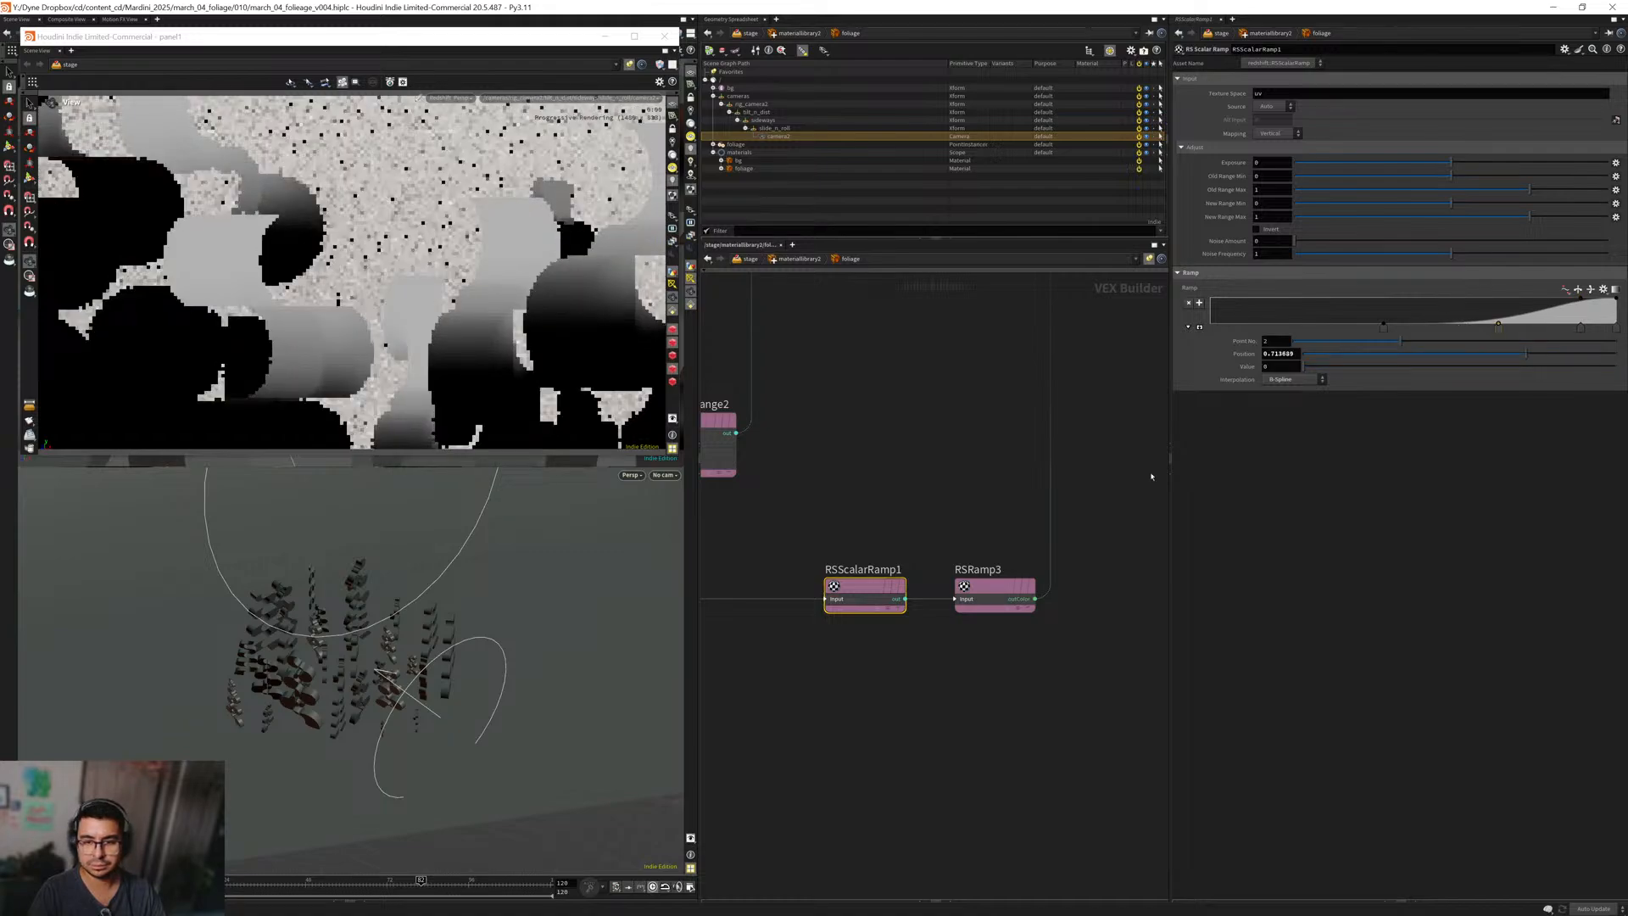
Move the Redshift USD material and its output node away from StandardMaterial1 to make room for another node.
{"action": "scroll", "coordinate": [904, 705], "scroll_direction": "down", "scroll_amount": 3}
{"action": "scroll", "coordinate": [891, 713], "scroll_direction": "down", "scroll_amount": 3}
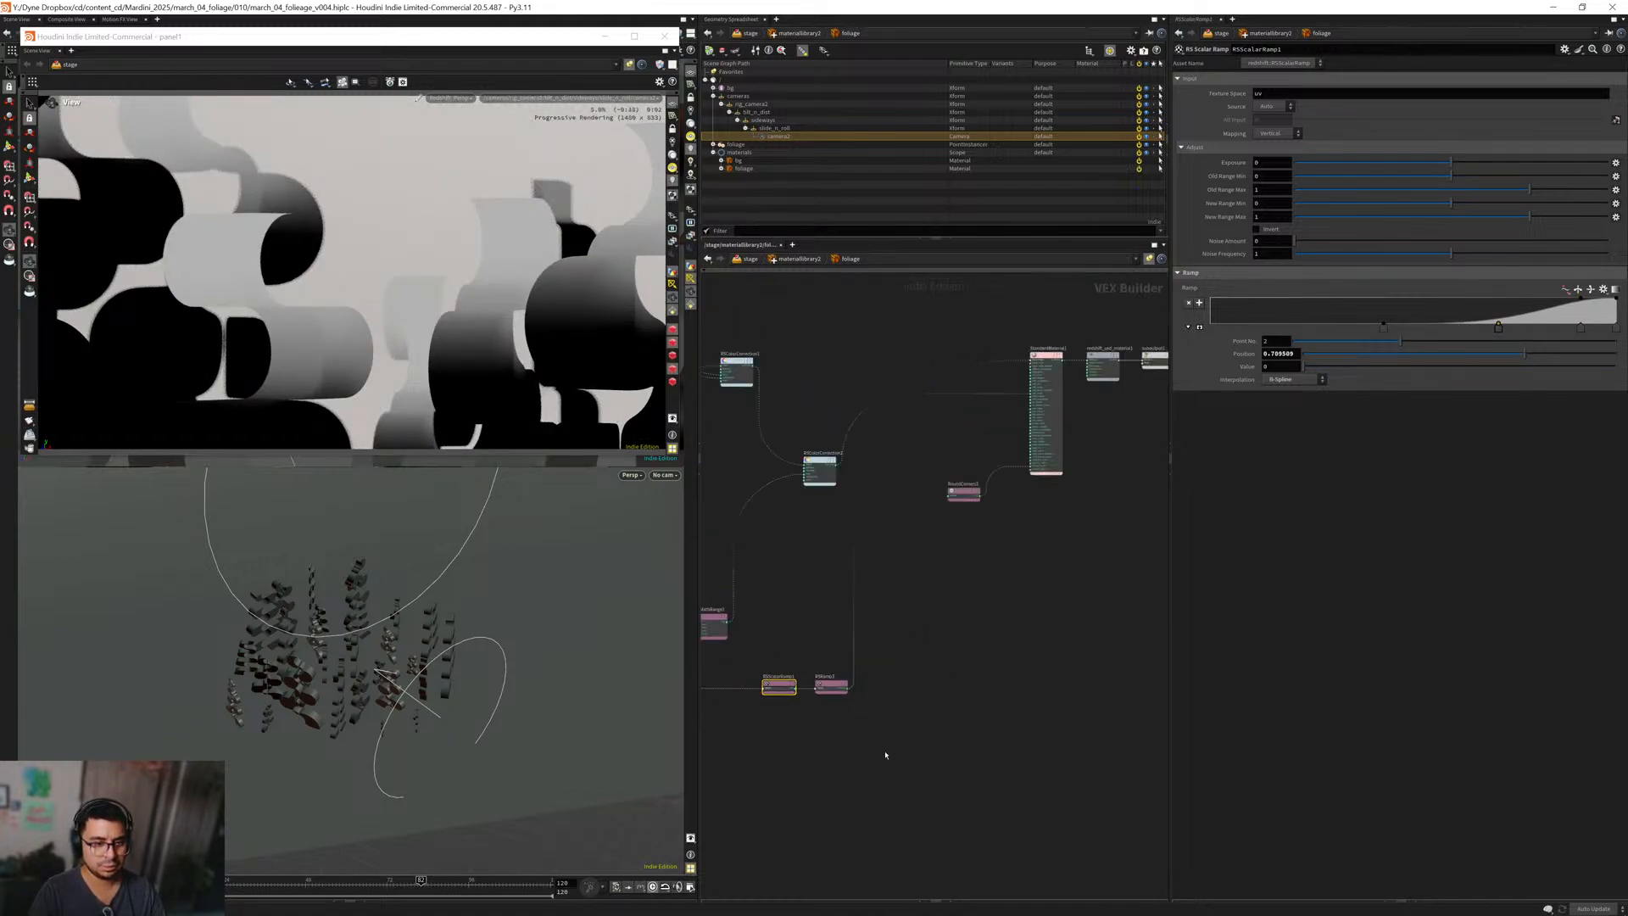
{"action": "left_click_drag", "start_coordinate": [885, 757], "coordinate": [803, 792]}
{"action": "middle_click_drag", "start_coordinate": [962, 661], "coordinate": [801, 699]}
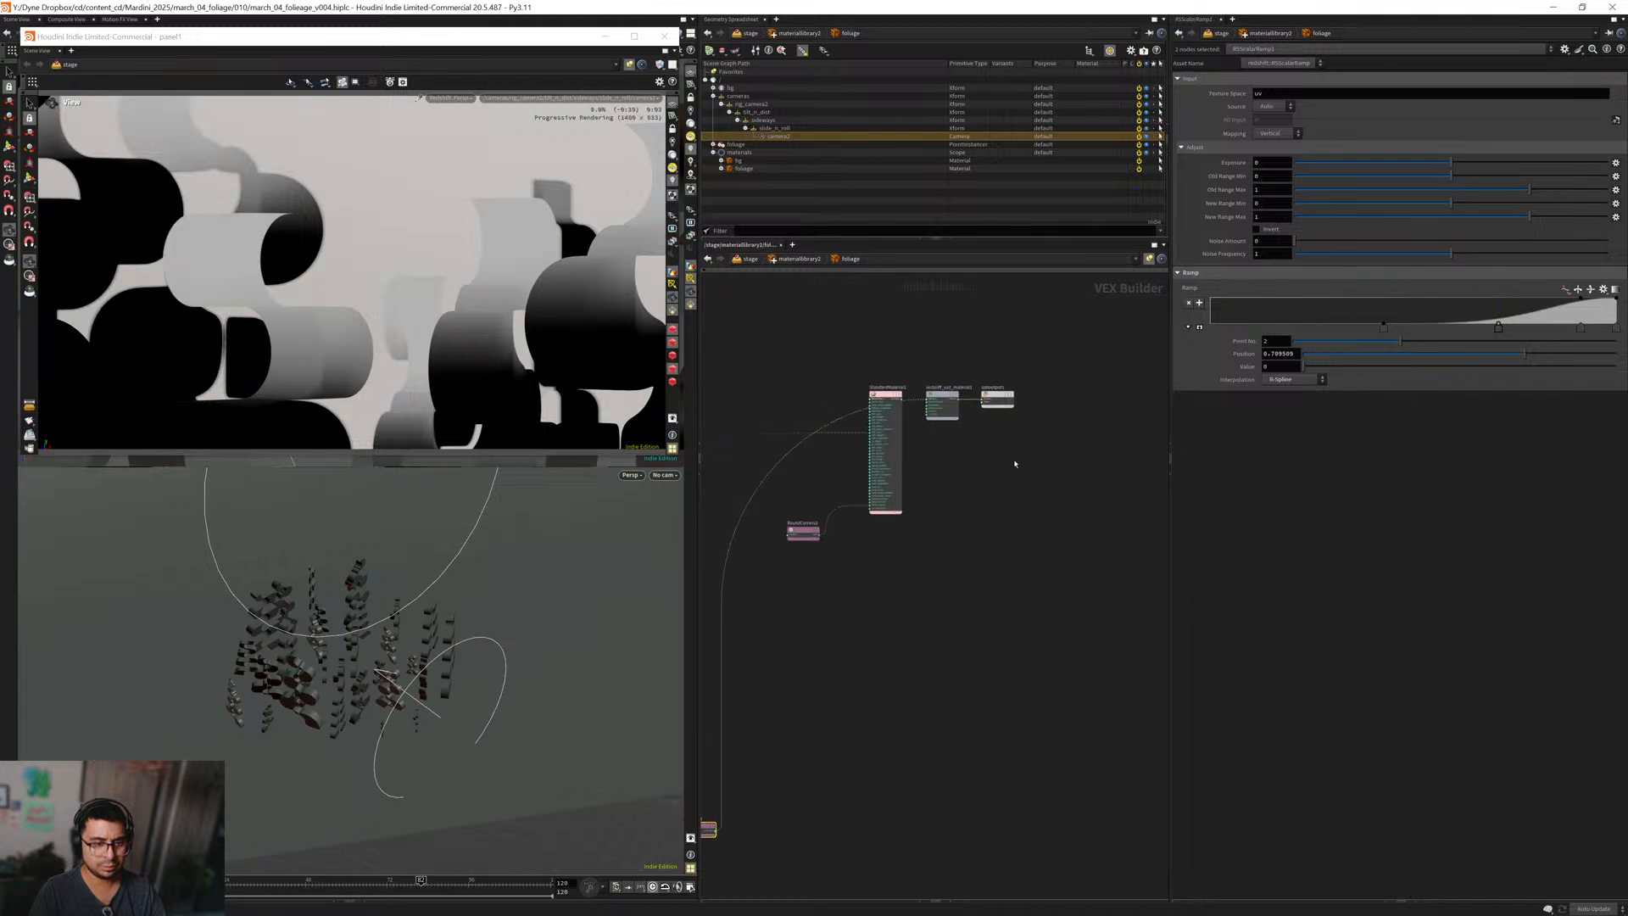
{"action": "left_click_drag", "start_coordinate": [1039, 480], "coordinate": [939, 357]}
{"action": "left_click_drag", "start_coordinate": [982, 403], "coordinate": [1123, 503]}
Add an RS Material Layer node between StandardMaterial1 and the Redshift USD material.
{"action": "left_click", "coordinate": [1007, 618]}
{"action": "key", "text": "Tab"}
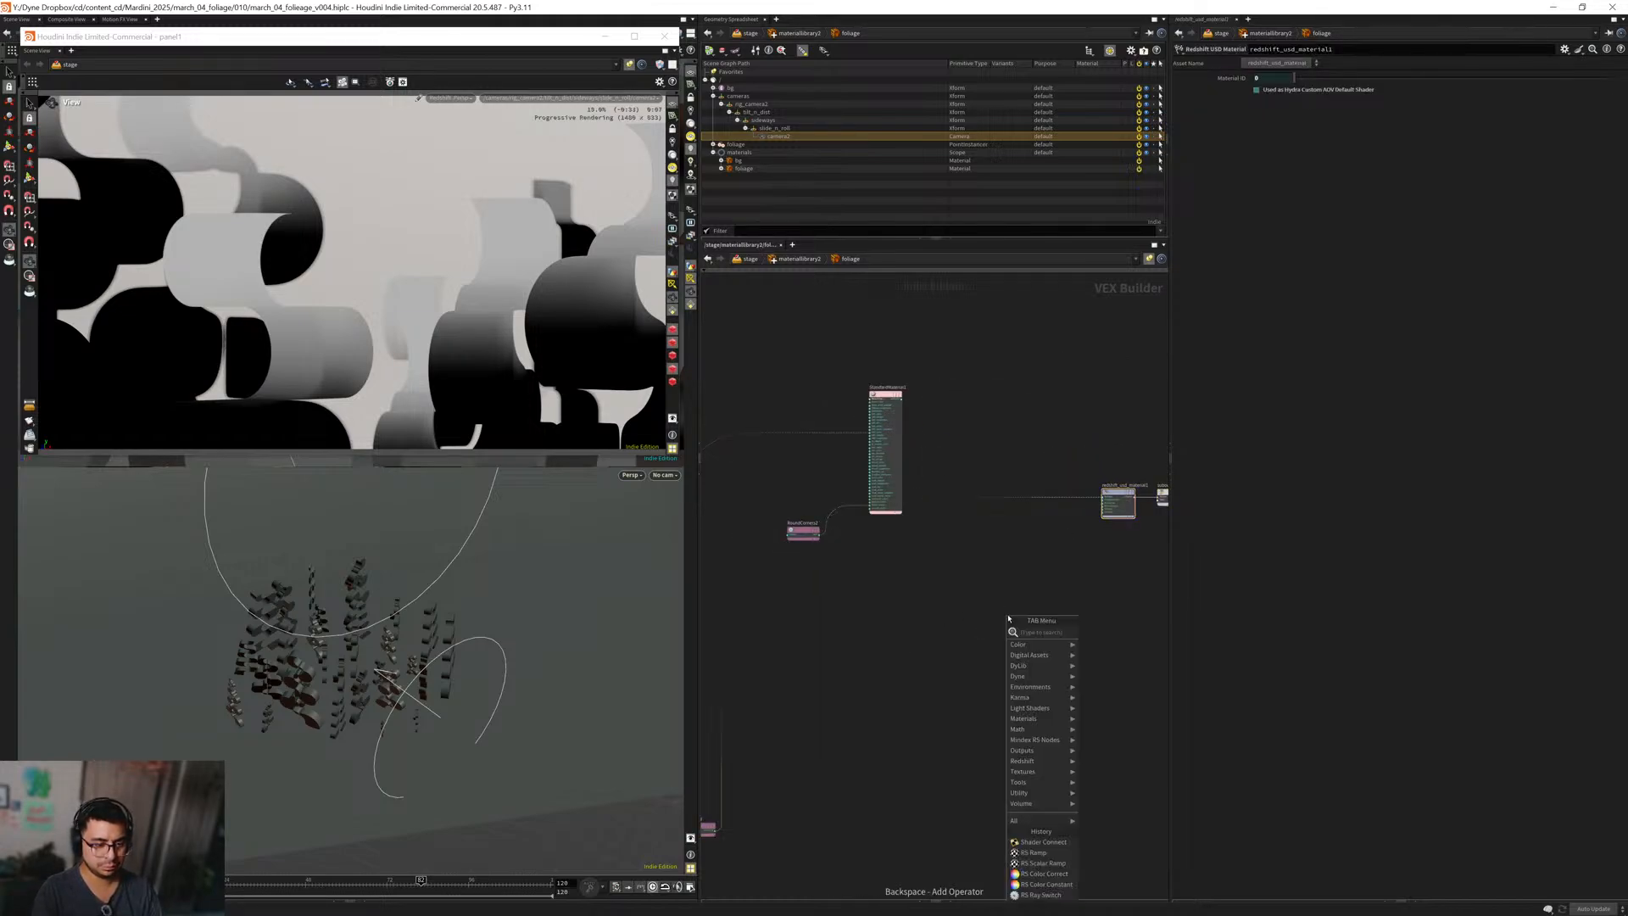
{"action": "key", "text": "Escape"}
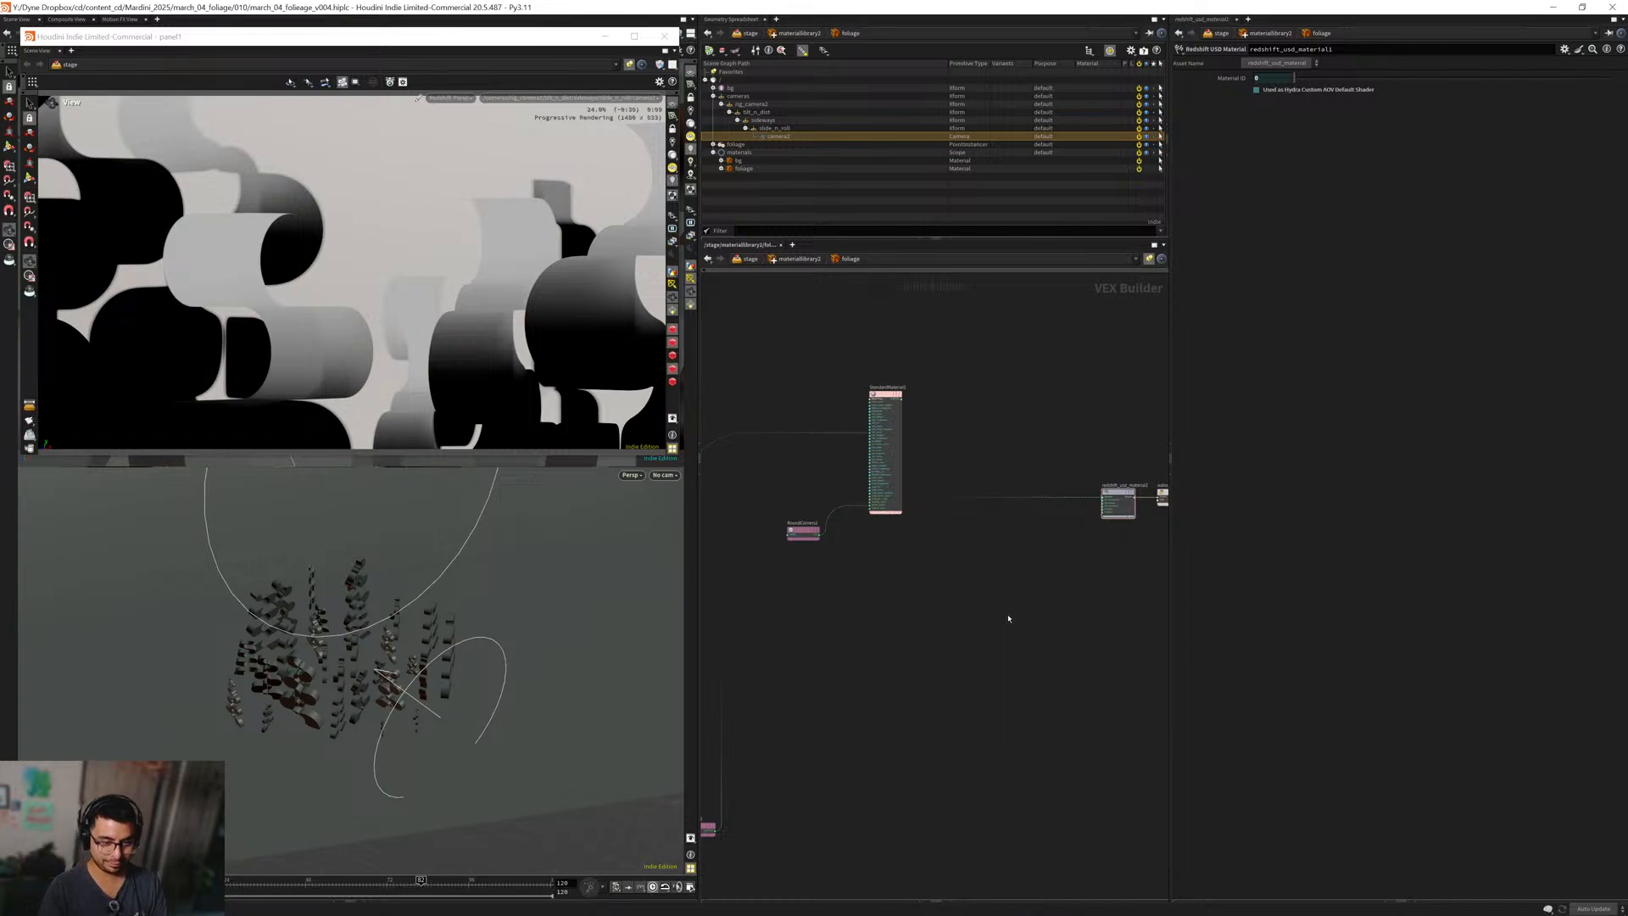
{"action": "key", "text": "Tab"}
{"action": "key", "text": "Escape"}
{"action": "key", "text": "Tab"}
{"action": "type", "text": "m"}
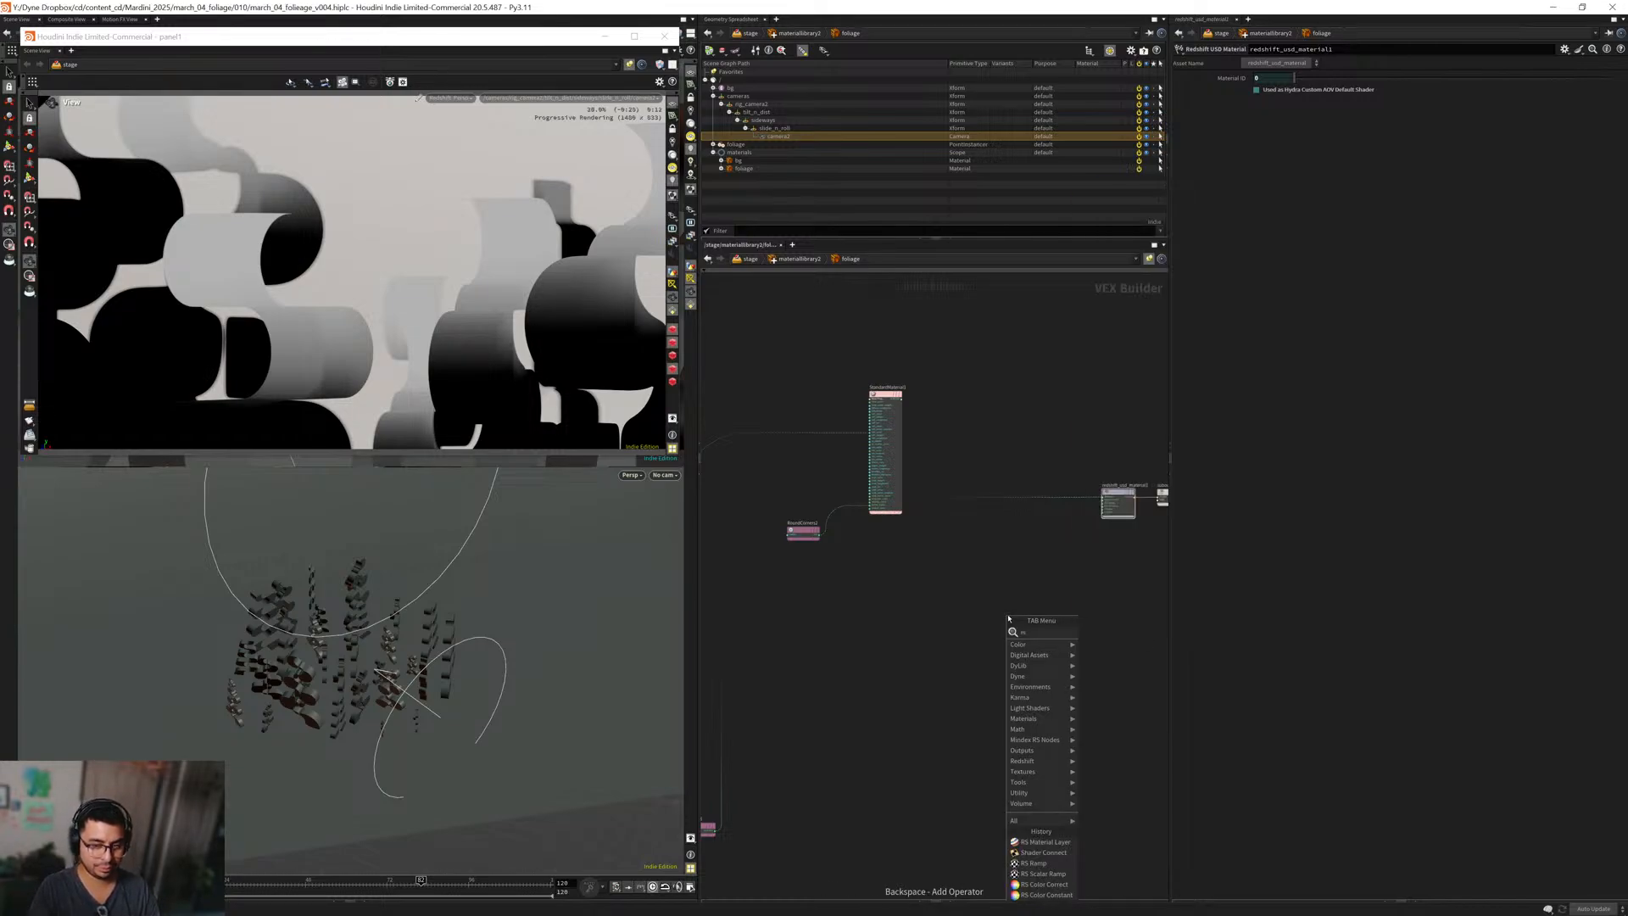
{"action": "type", "text": "lay"}
{"action": "key", "text": "Return"}
{"action": "left_click", "coordinate": [1009, 620]}
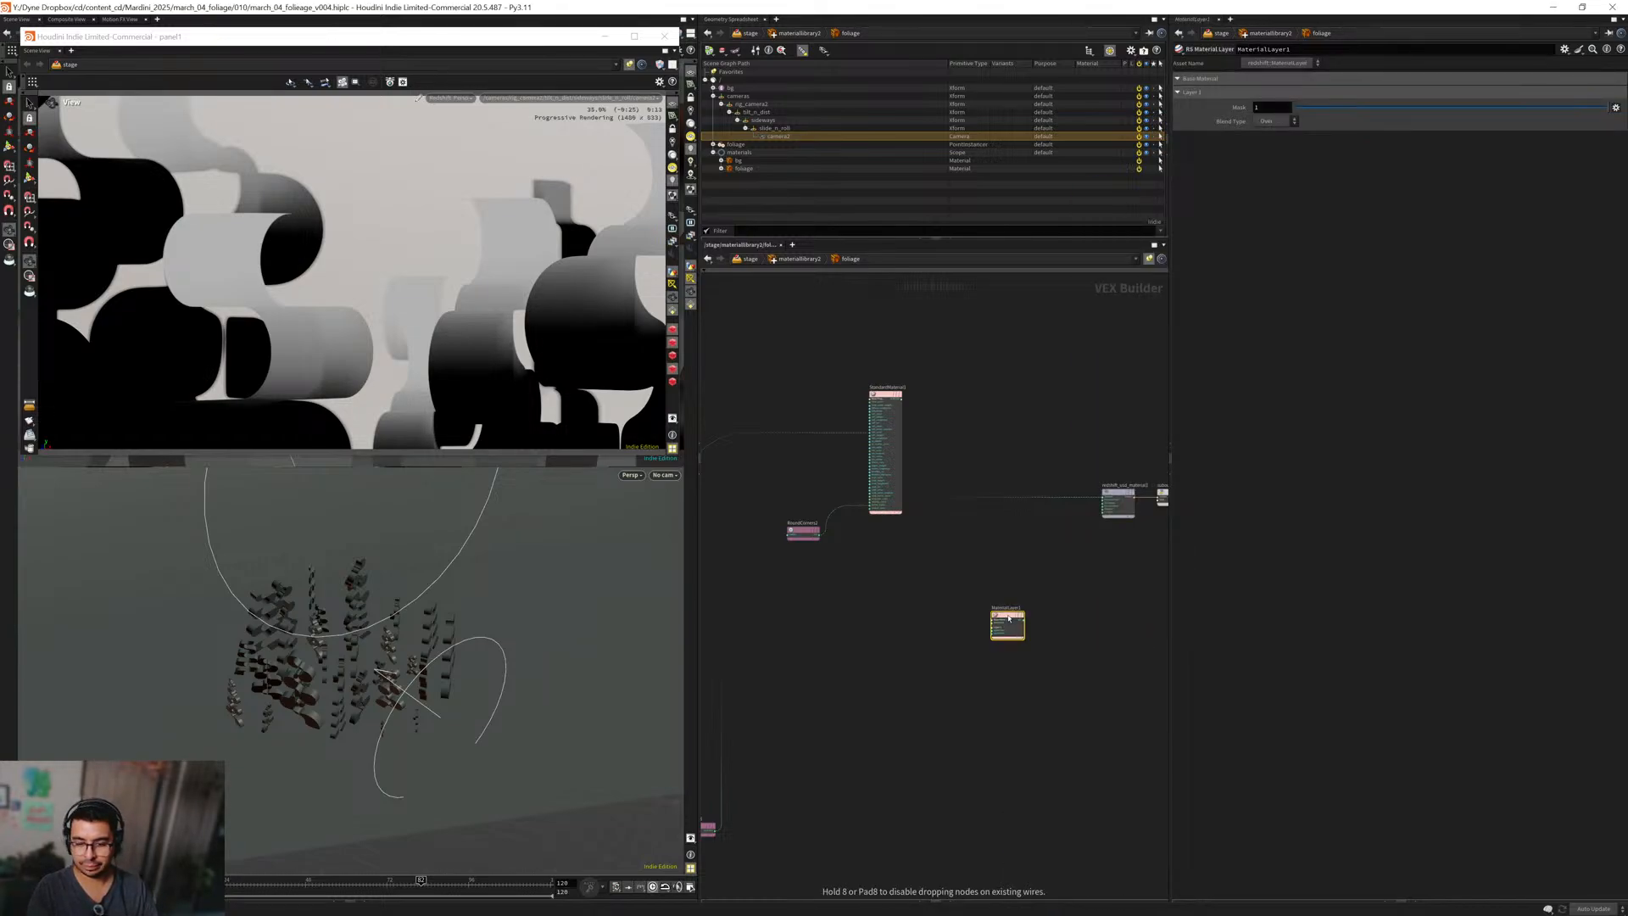
Connect StandardMaterial1's output to the base color input of MaterialLayer1.
{"action": "left_click", "coordinate": [900, 403]}
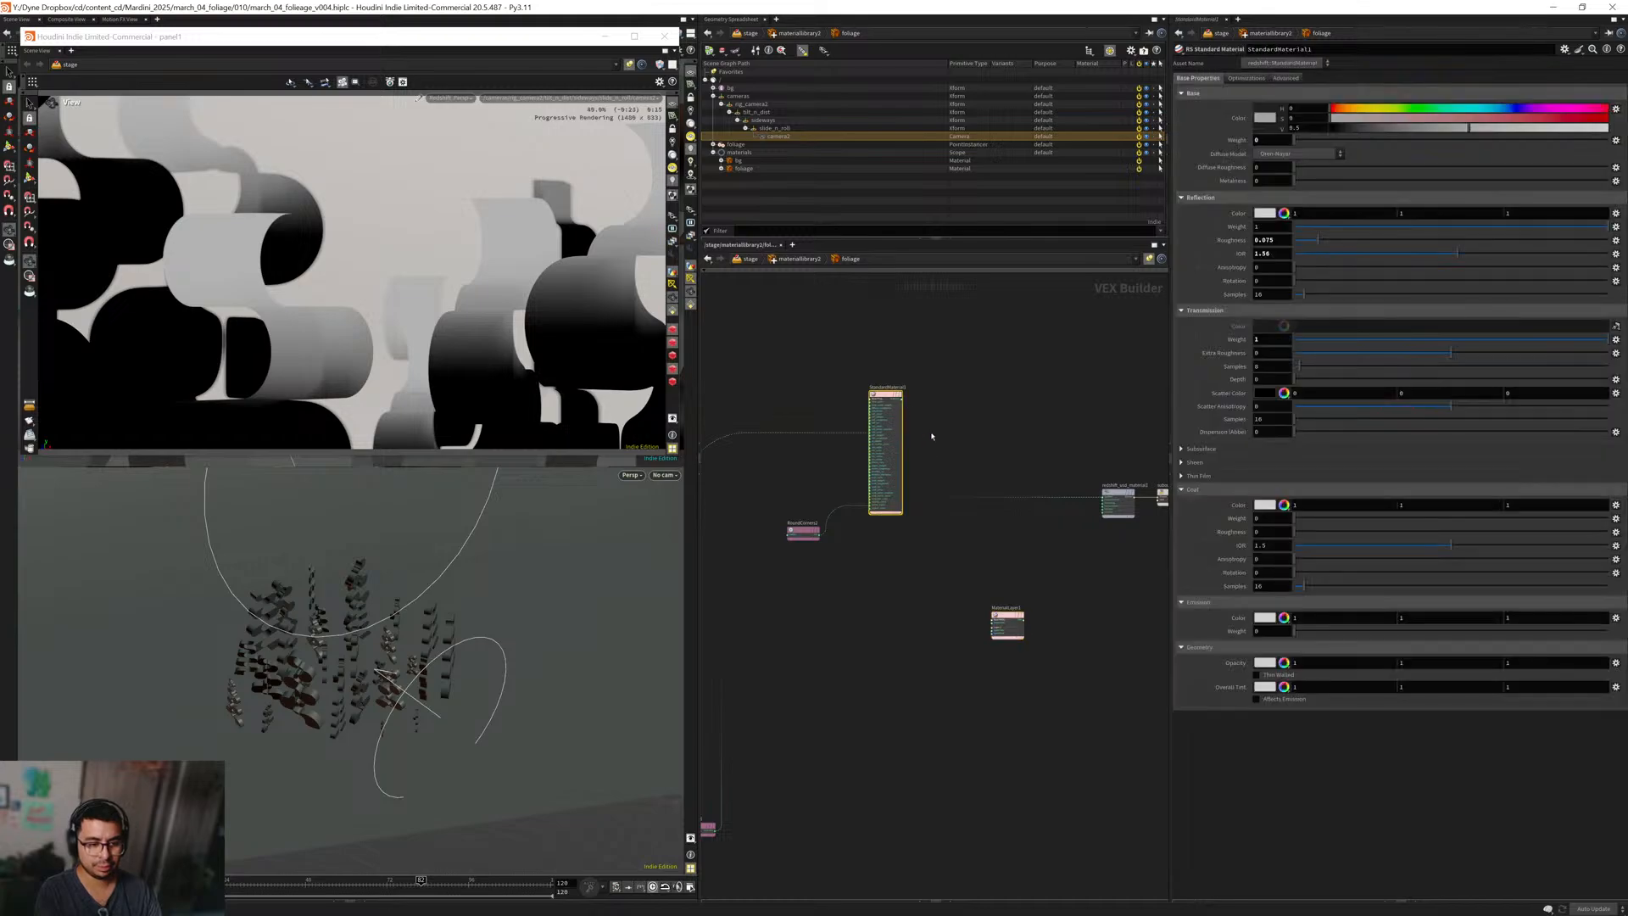
{"action": "scroll", "coordinate": [894, 399], "scroll_direction": "up", "scroll_amount": 3}
{"action": "left_click", "coordinate": [887, 400]}
{"action": "middle_click_drag", "start_coordinate": [1001, 670], "coordinate": [934, 484]}
{"action": "scroll", "coordinate": [959, 603], "scroll_direction": "up", "scroll_amount": 3}
{"action": "left_click", "coordinate": [986, 597]}
Drive MaterialLayer1's layer mask with the output of RSRamp3.
{"action": "left_click", "coordinate": [987, 628]}
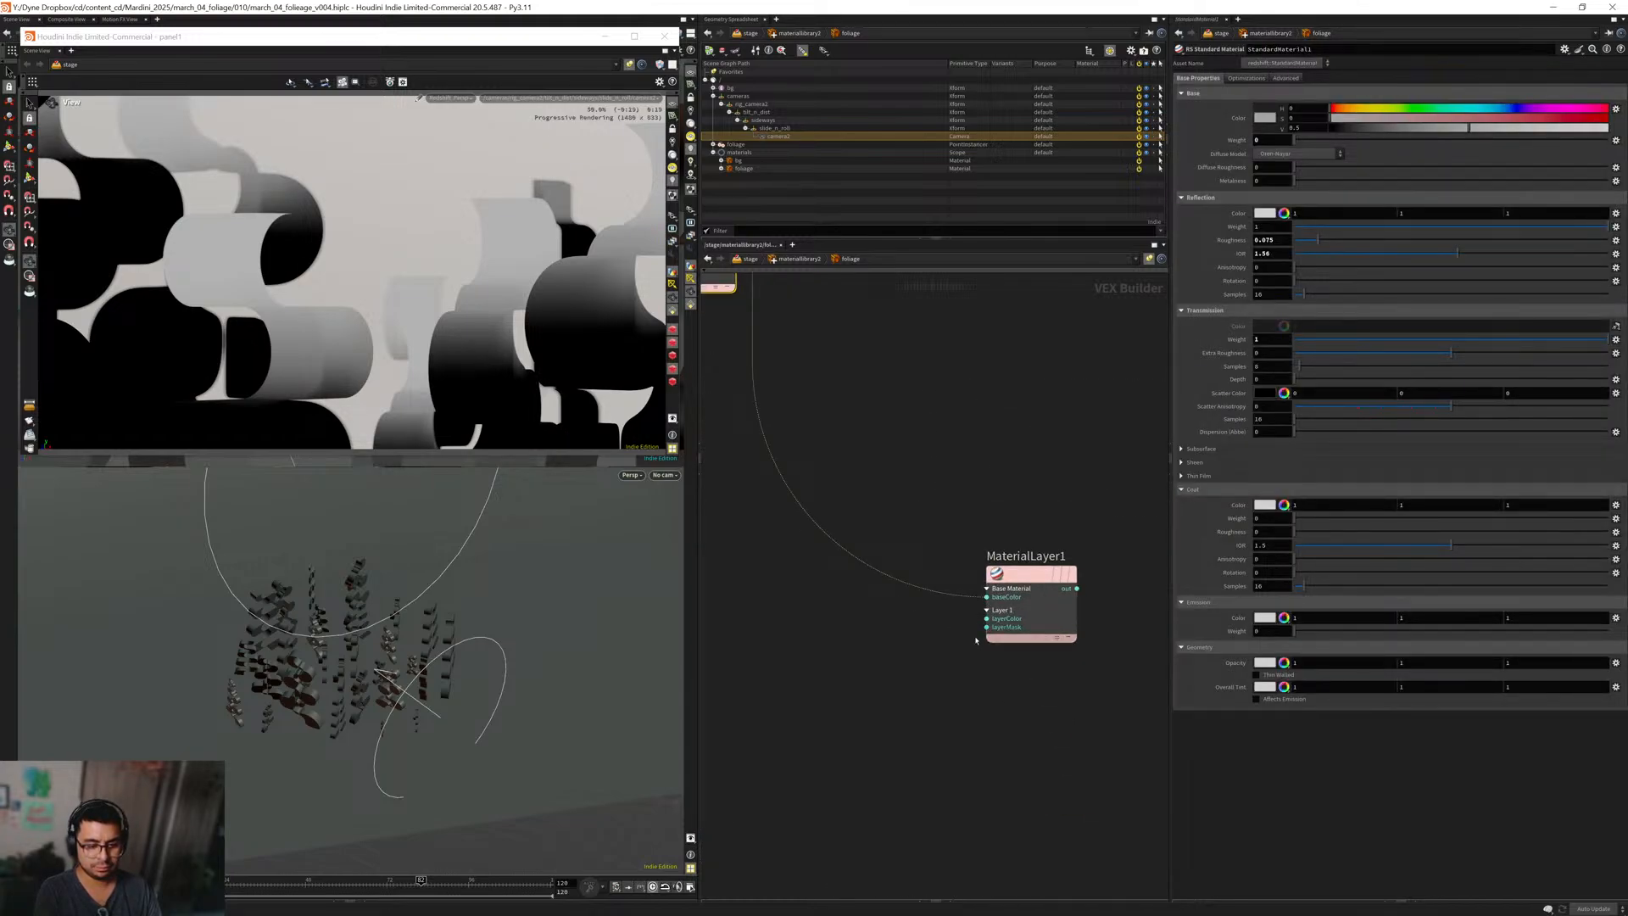
{"action": "scroll", "coordinate": [940, 642], "scroll_direction": "down", "scroll_amount": 5}
{"action": "middle_click_drag", "start_coordinate": [814, 787], "coordinate": [970, 720]}
{"action": "scroll", "coordinate": [968, 713], "scroll_direction": "up", "scroll_amount": 4}
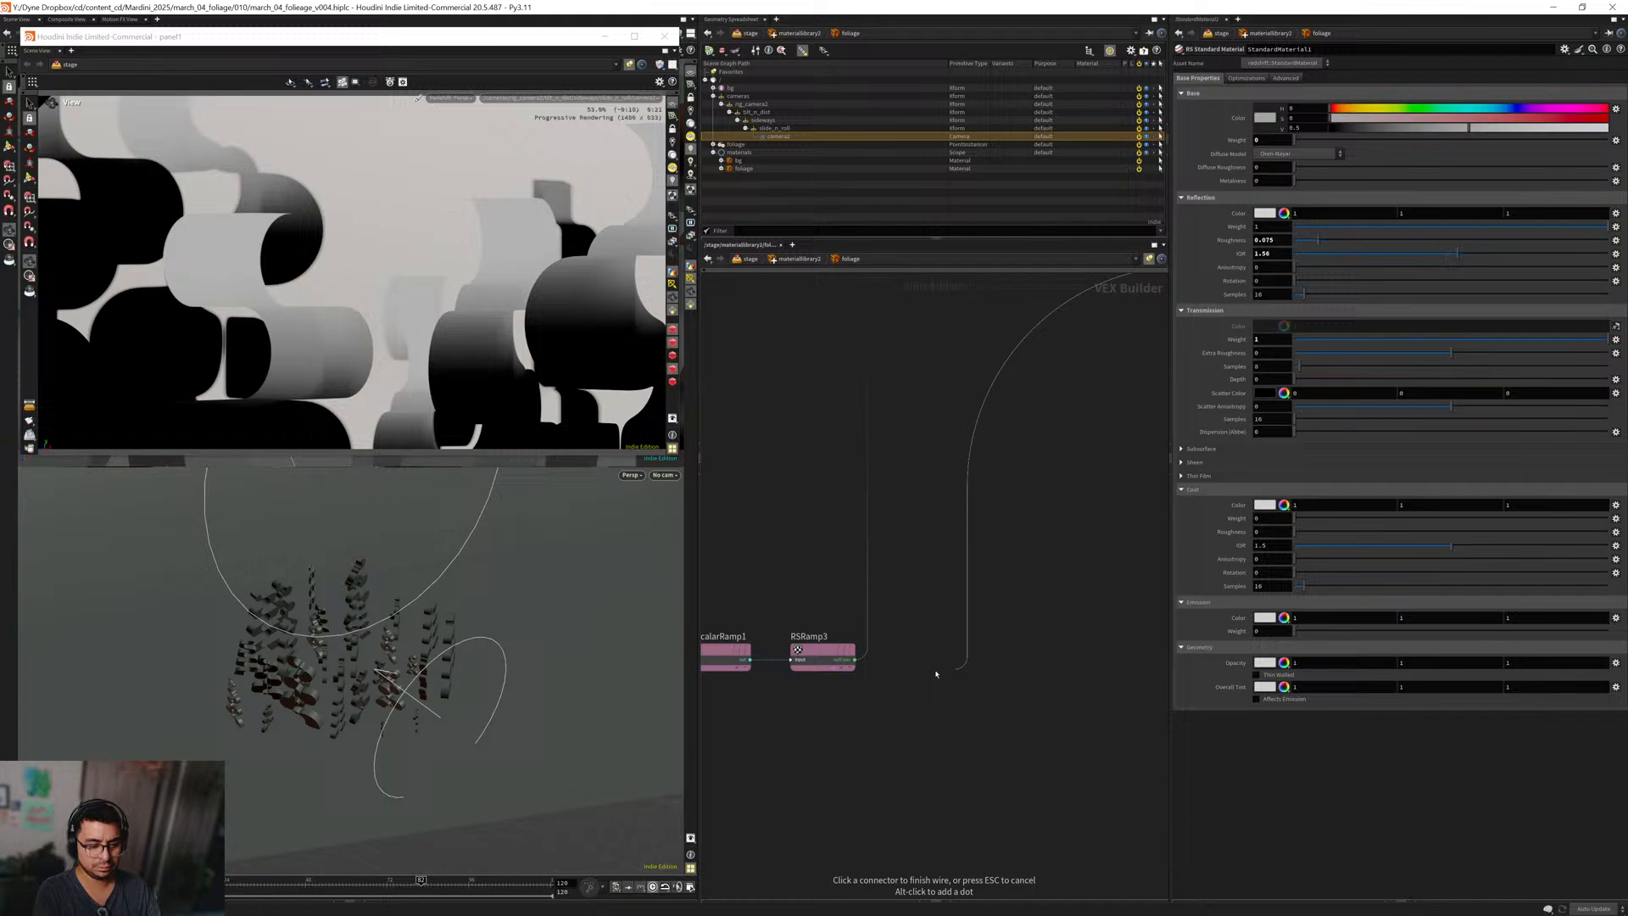
{"action": "left_click", "coordinate": [856, 660]}
Add a second RS Standard Material as MaterialLayer1's layer color, and feed the layered result to the Redshift USD material.
{"action": "scroll", "coordinate": [1077, 675], "scroll_direction": "down", "scroll_amount": 4}
{"action": "middle_click_drag", "start_coordinate": [1081, 675], "coordinate": [944, 695]}
{"action": "middle_click_drag", "start_coordinate": [1072, 595], "coordinate": [933, 660]}
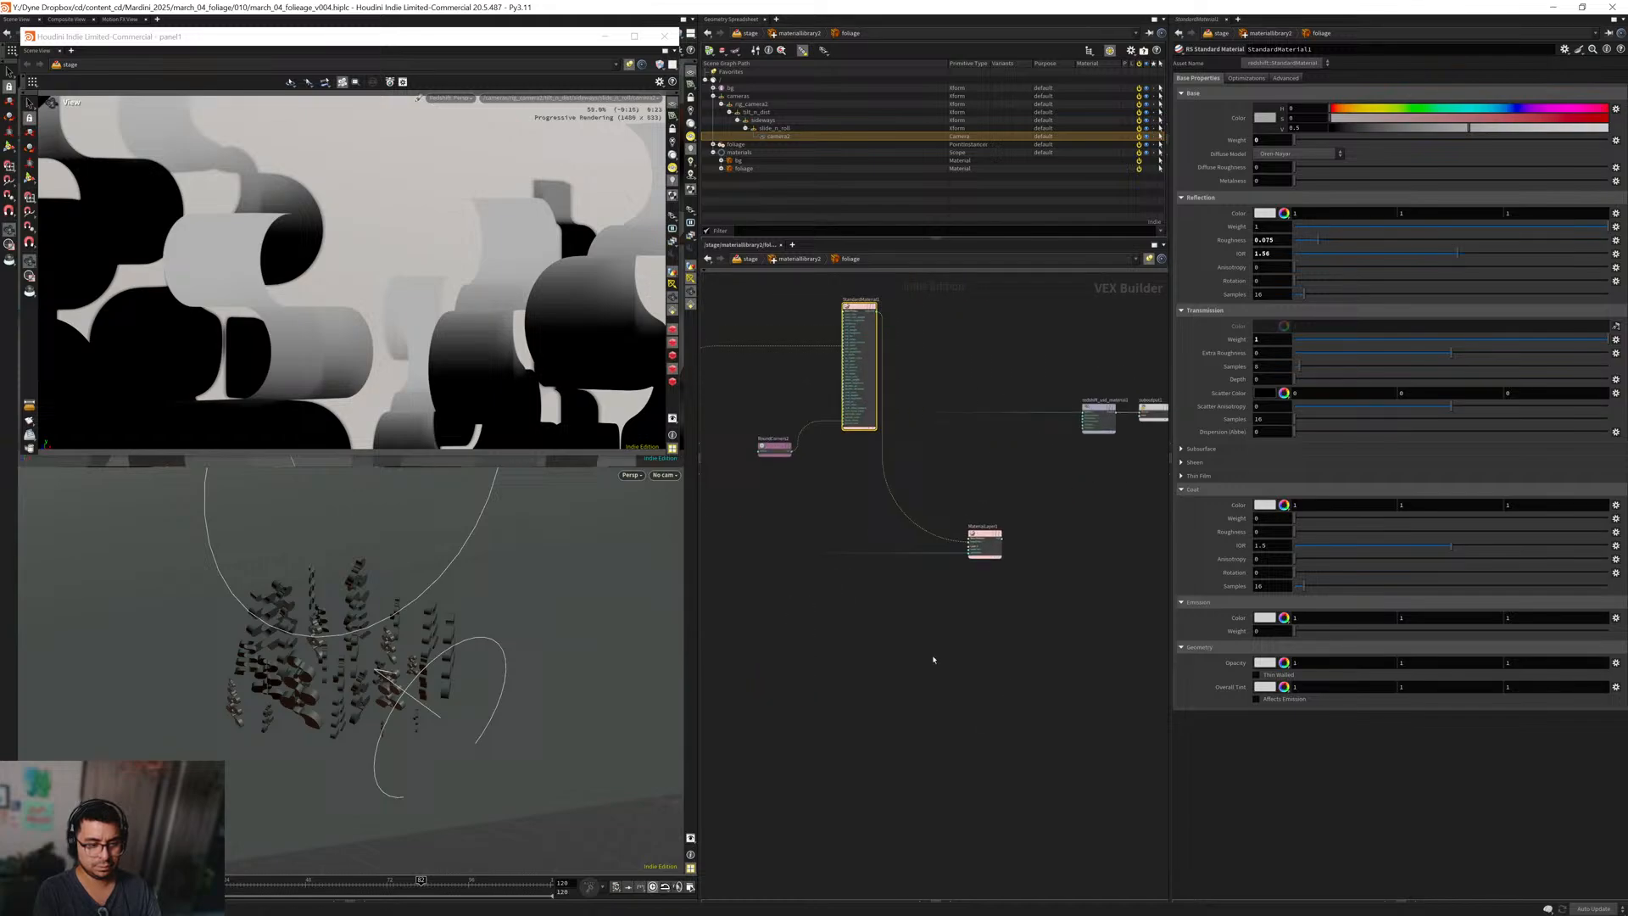
{"action": "scroll", "coordinate": [900, 643], "scroll_direction": "up", "scroll_amount": 1}
{"action": "left_click", "coordinate": [879, 648]}
{"action": "key", "text": "Tab"}
{"action": "type", "text": "stan"}
{"action": "key", "text": "Return"}
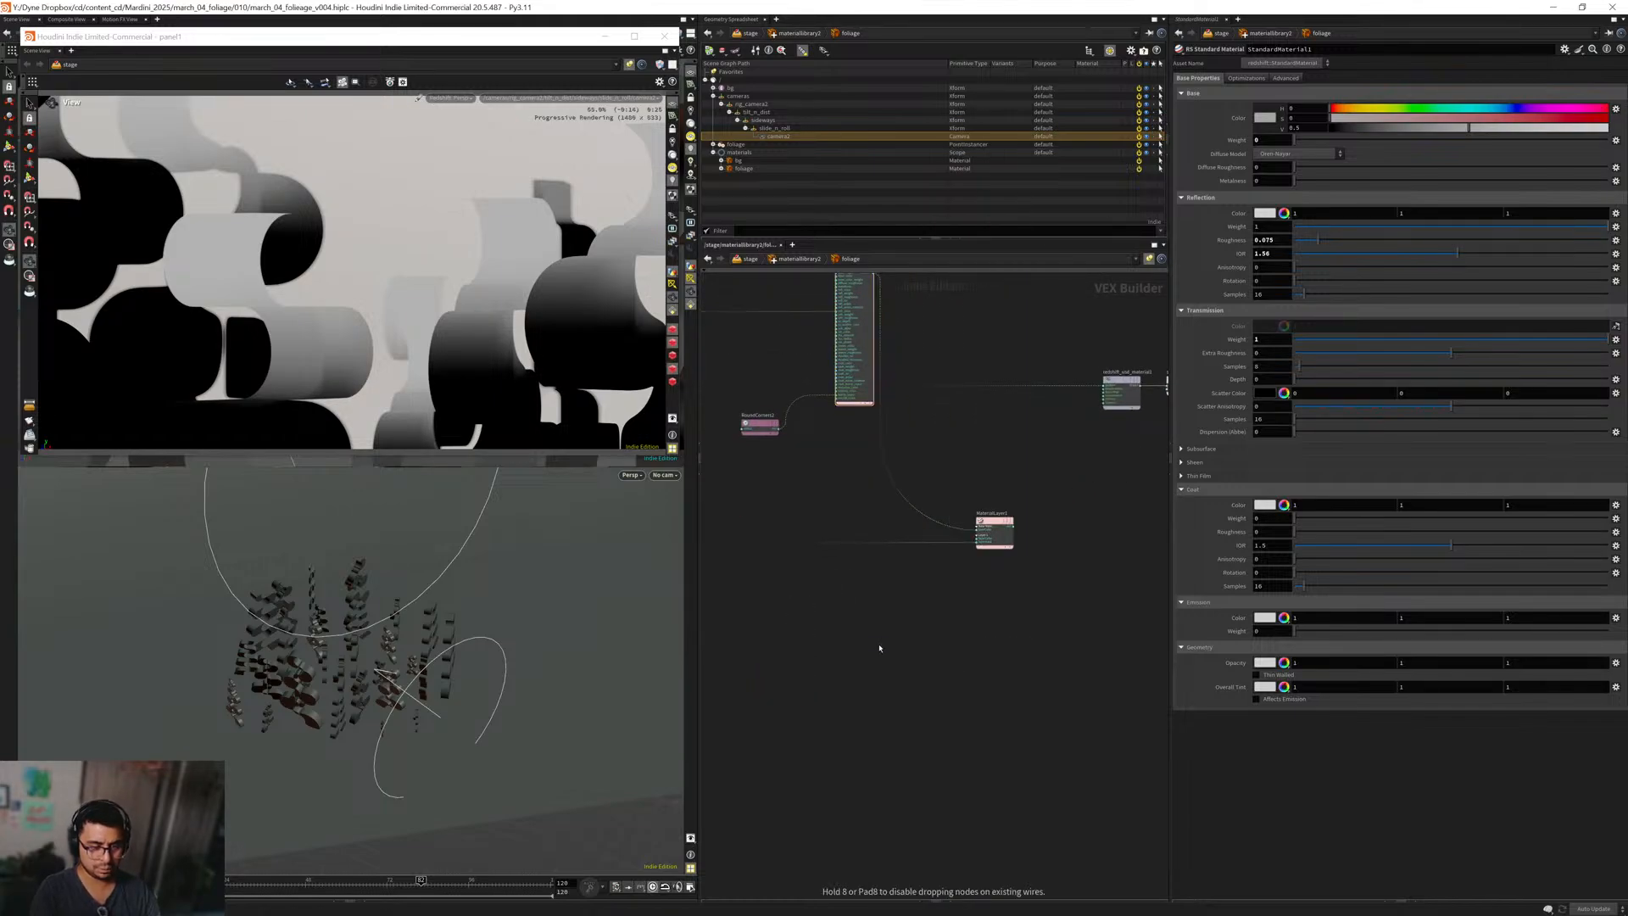
{"action": "left_click", "coordinate": [879, 648]}
{"action": "scroll", "coordinate": [949, 644], "scroll_direction": "up", "scroll_amount": 3}
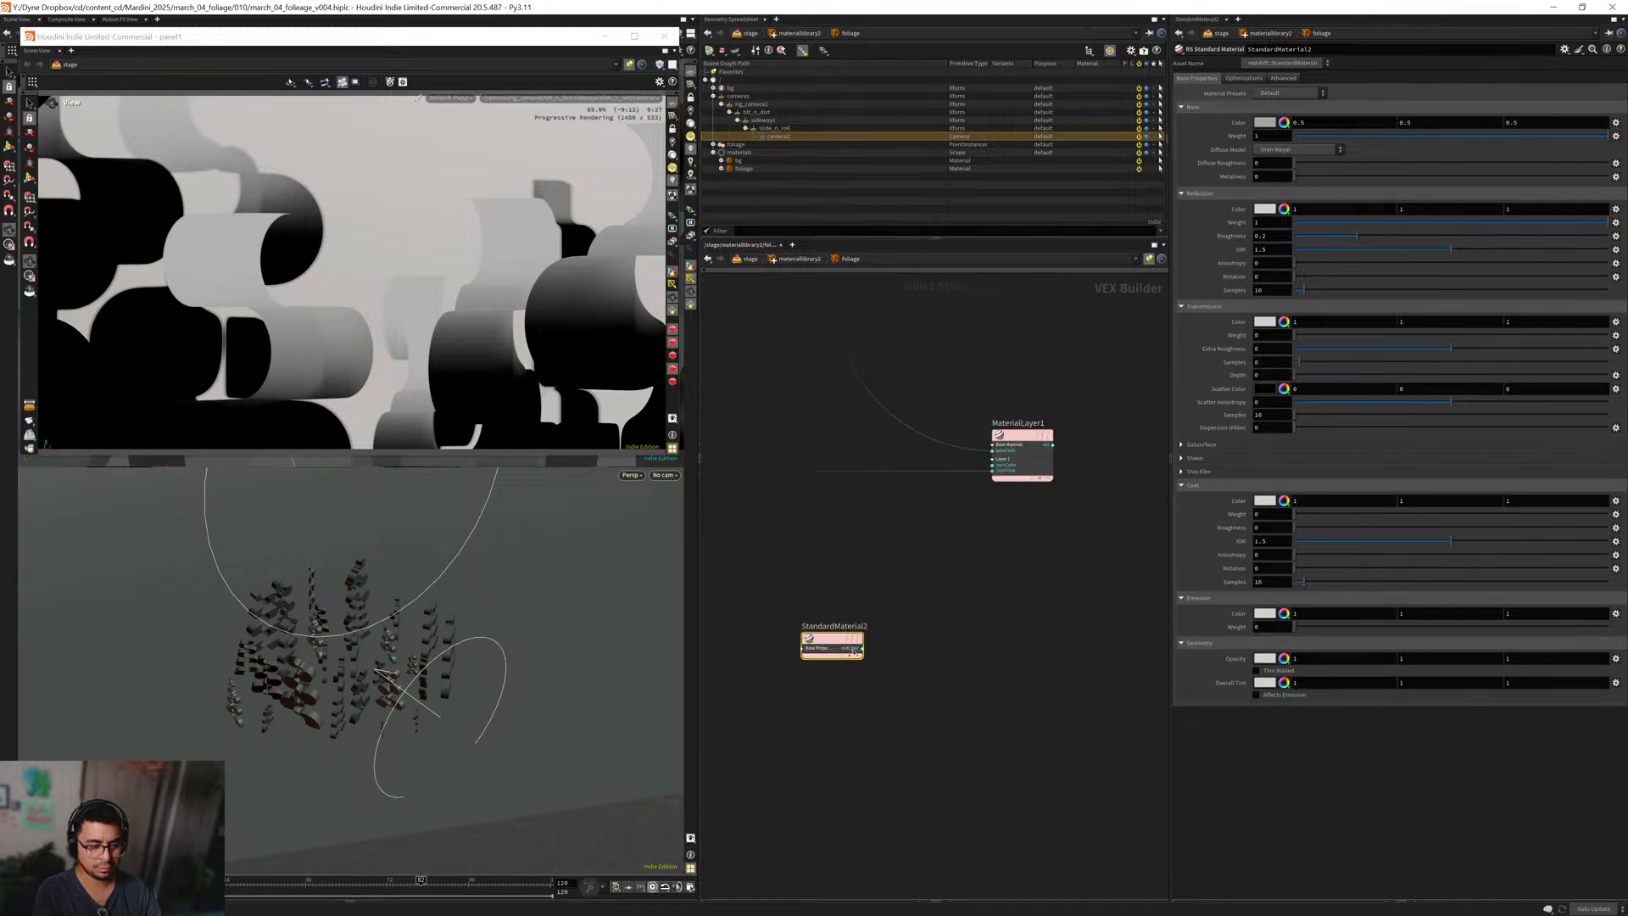
{"action": "left_click_drag", "start_coordinate": [863, 648], "coordinate": [993, 465]}
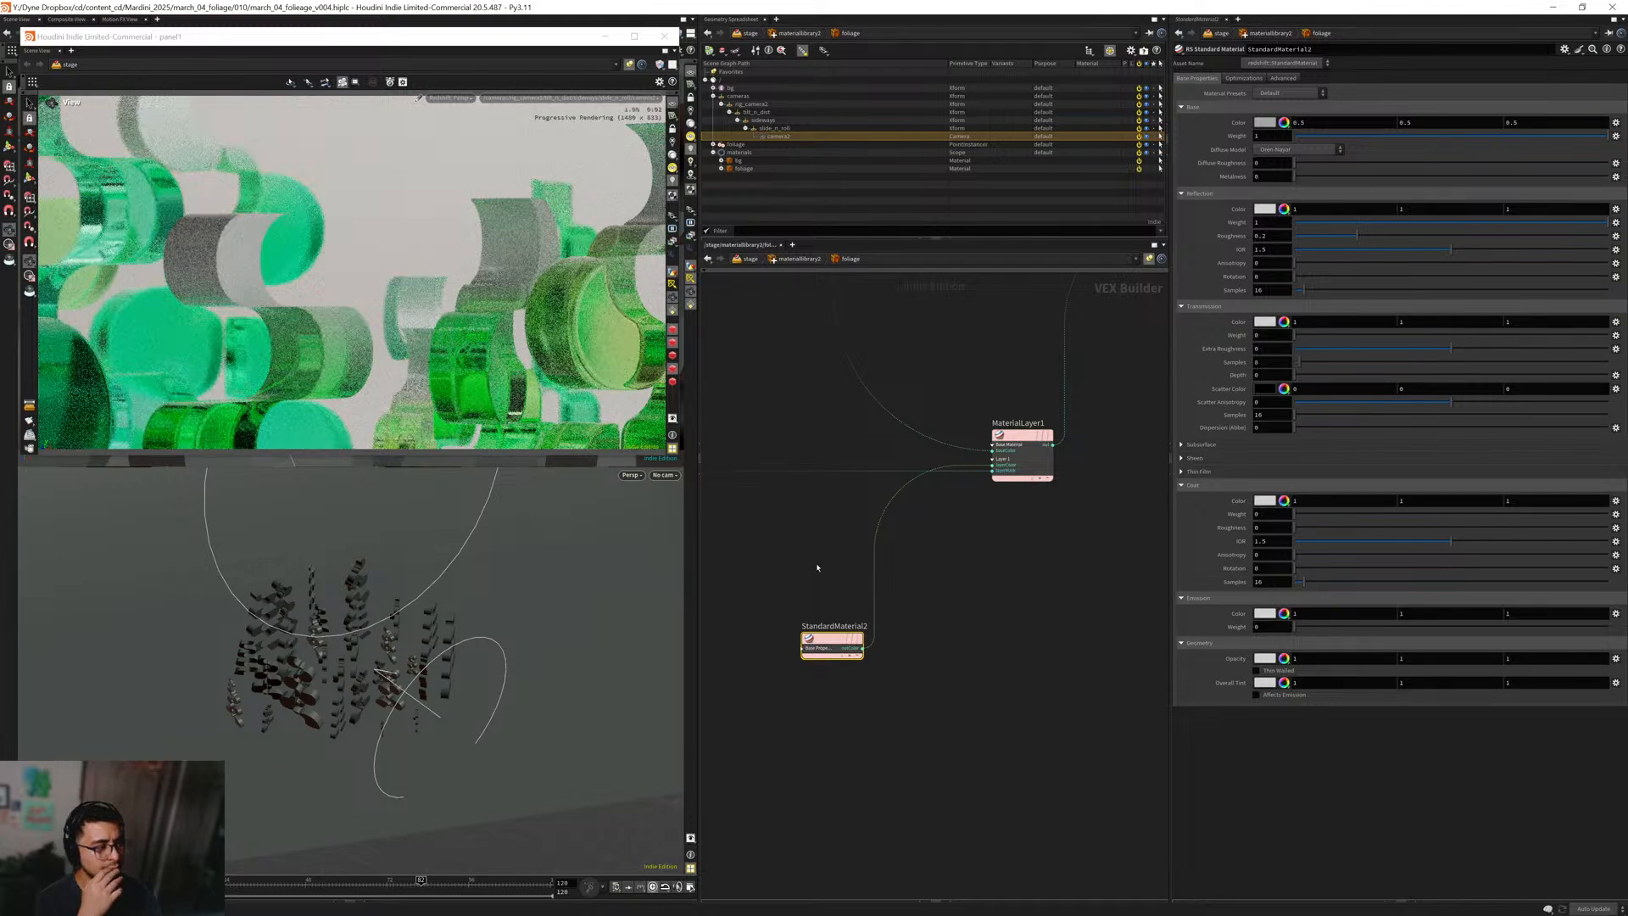
Connect the RoundCorners2 output to the bump_input of StandardMaterial2.
{"action": "scroll", "coordinate": [768, 561], "scroll_direction": "down", "scroll_amount": 2}
{"action": "middle_click_drag", "start_coordinate": [733, 480], "coordinate": [926, 570]}
{"action": "scroll", "coordinate": [915, 468], "scroll_direction": "up", "scroll_amount": 5}
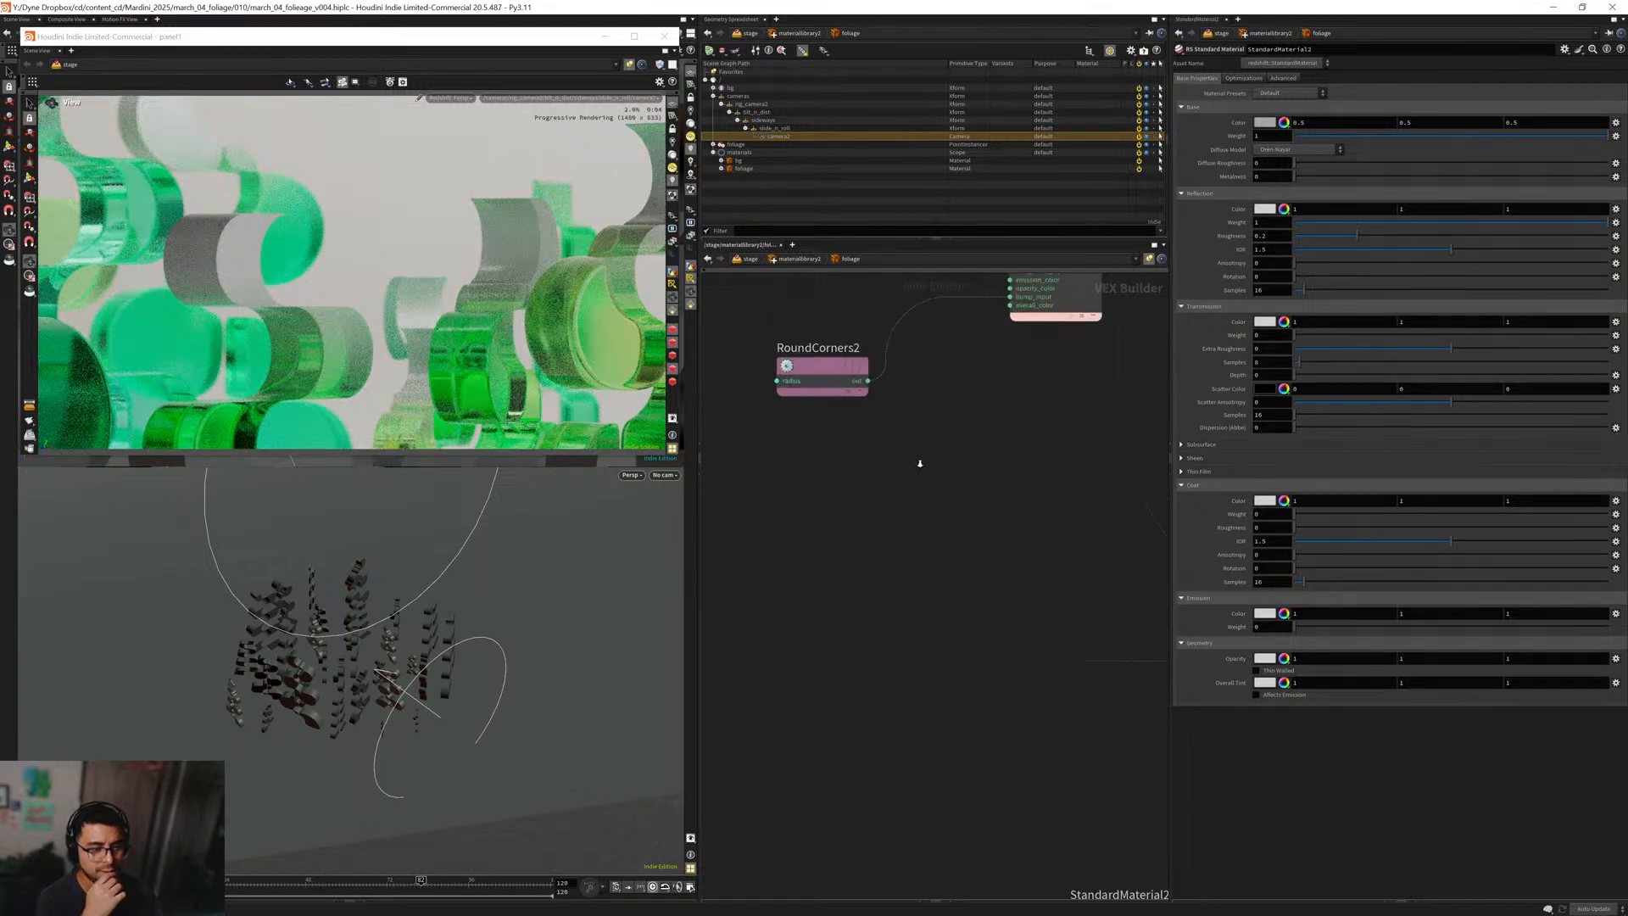
{"action": "left_click", "coordinate": [858, 371]}
{"action": "middle_click_drag", "start_coordinate": [928, 674], "coordinate": [837, 361]}
{"action": "left_click", "coordinate": [995, 649]}
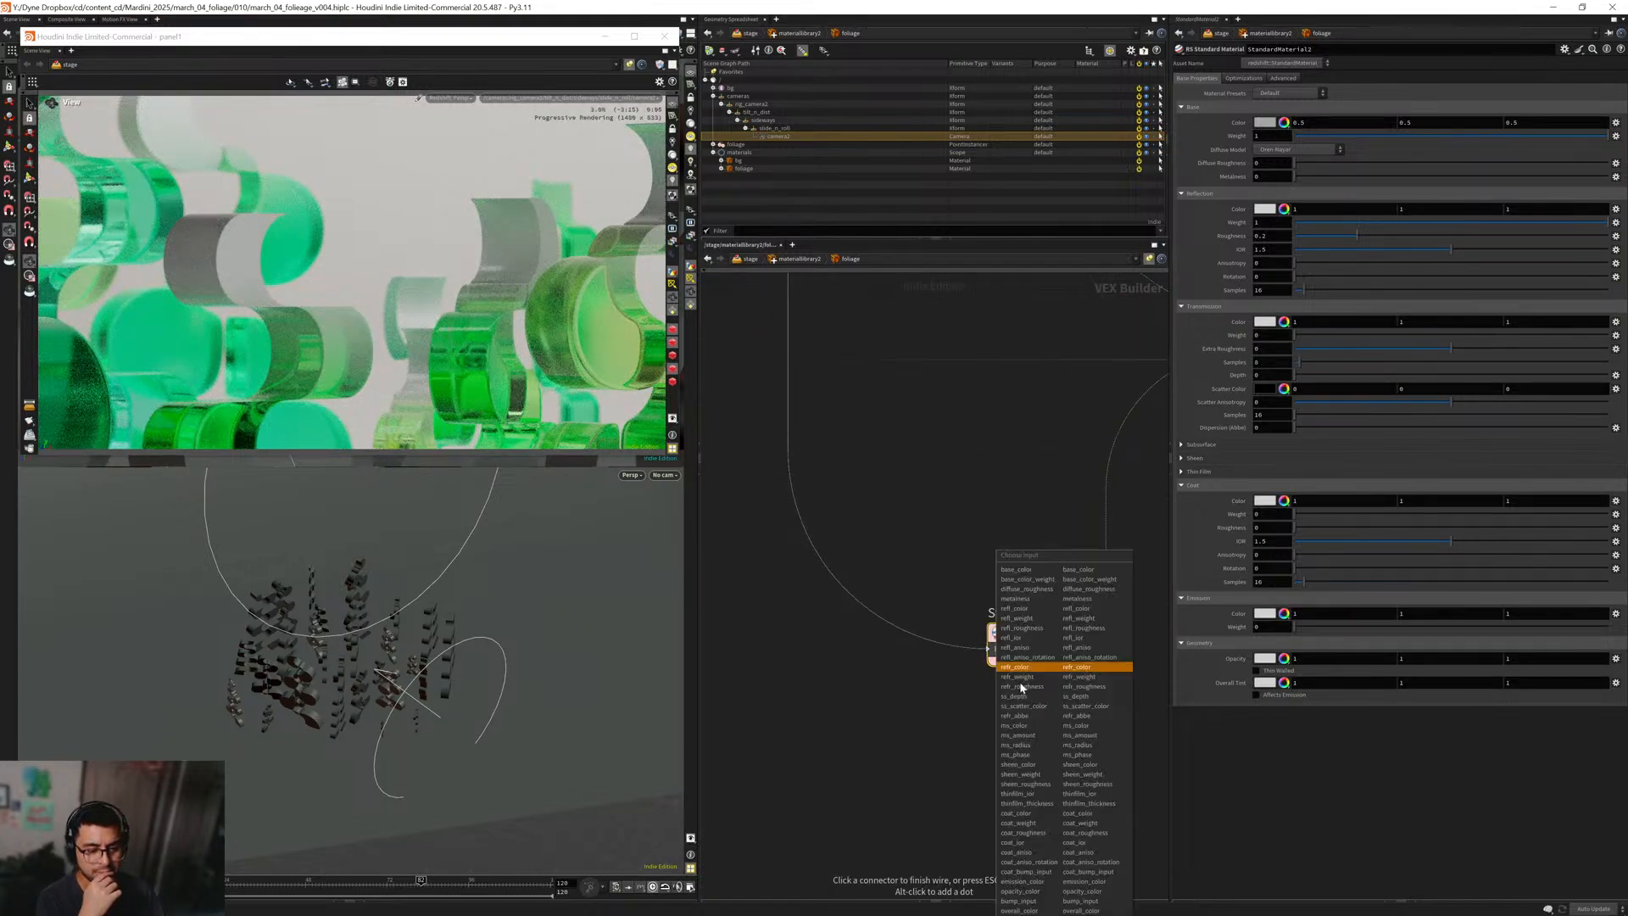
{"action": "left_click", "coordinate": [1020, 900]}
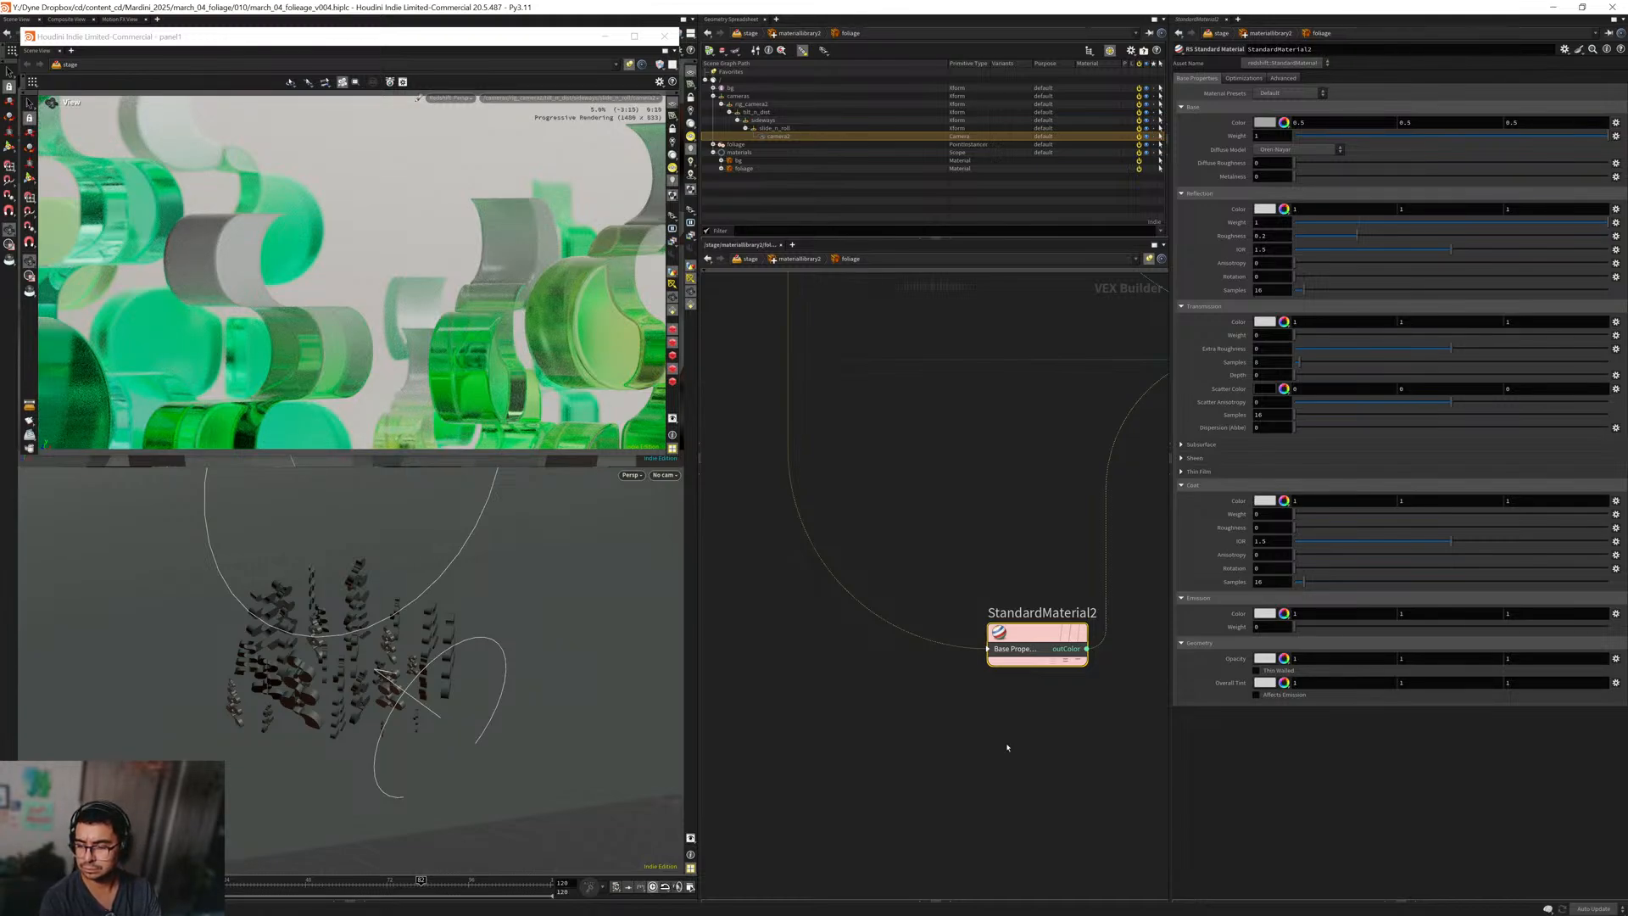
Set StandardMaterial2's subsurface weight to 1 and raise its base color value to 1 for white.
{"action": "scroll", "coordinate": [896, 501], "scroll_direction": "down", "scroll_amount": 5}
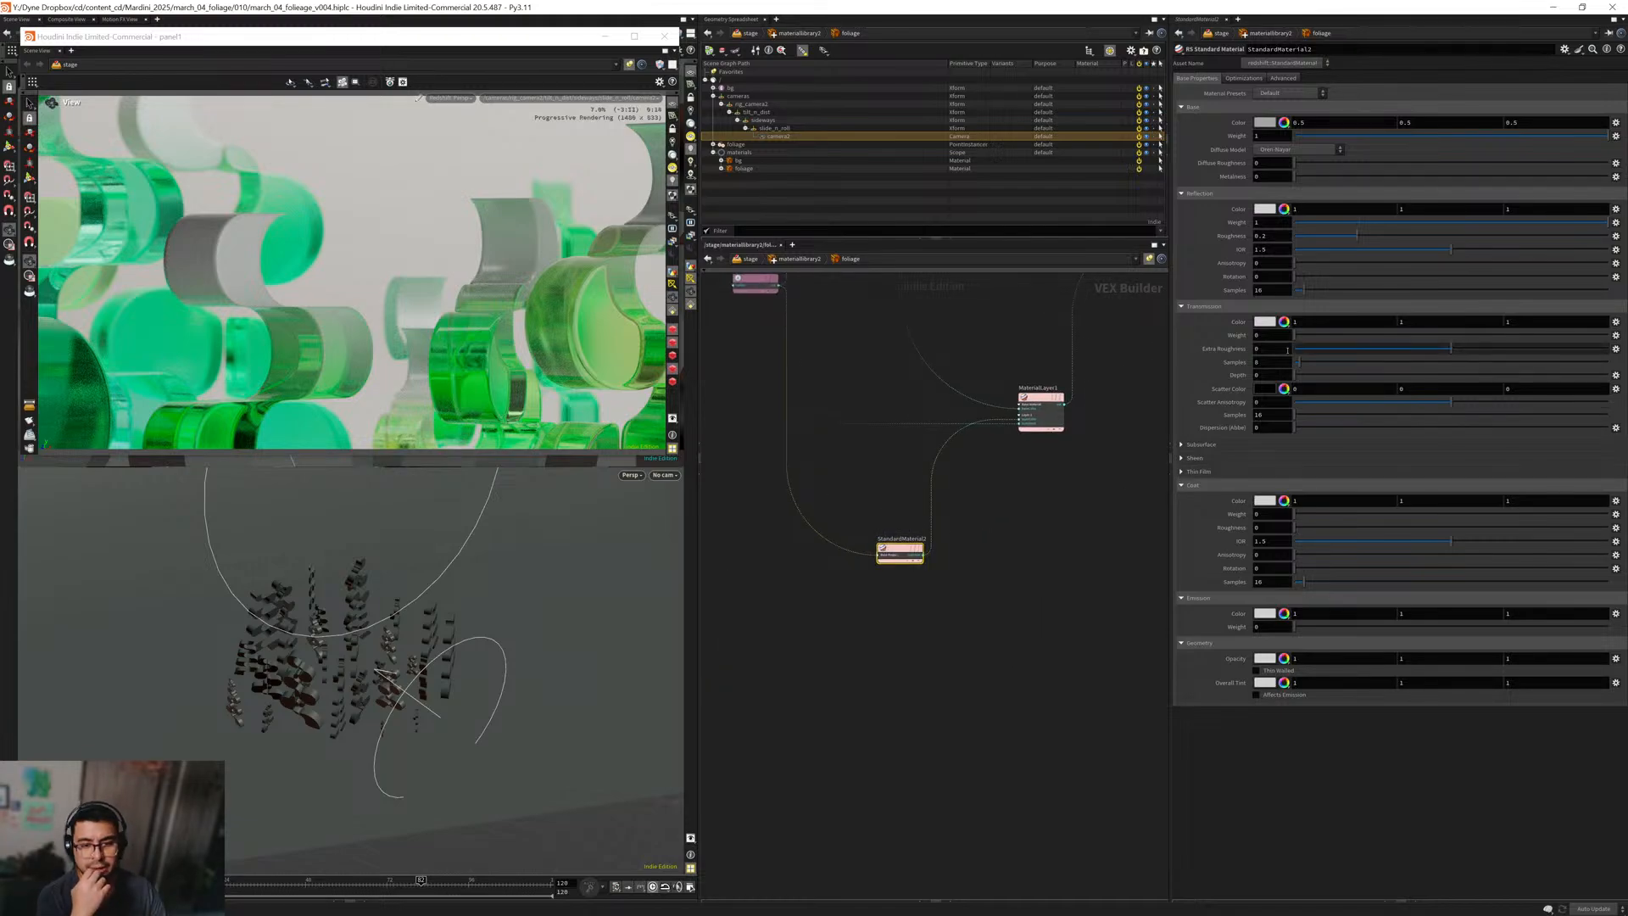
{"action": "left_click", "coordinate": [1203, 306]}
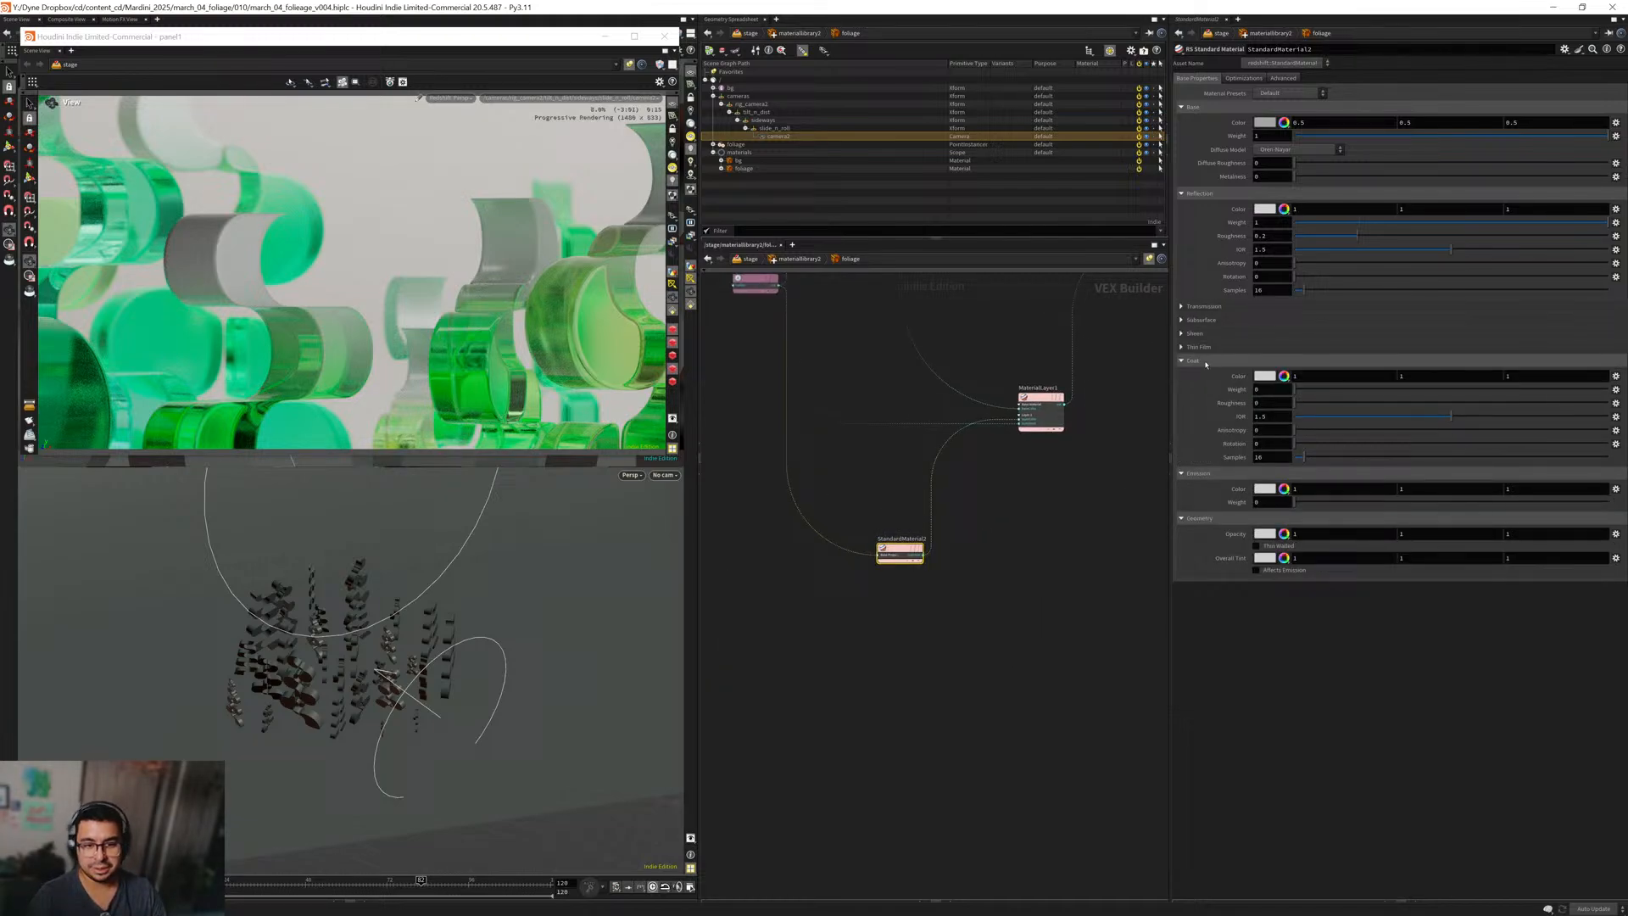
{"action": "left_click", "coordinate": [1200, 320]}
{"action": "type", "text": "1"}
{"action": "key", "text": "Return"}
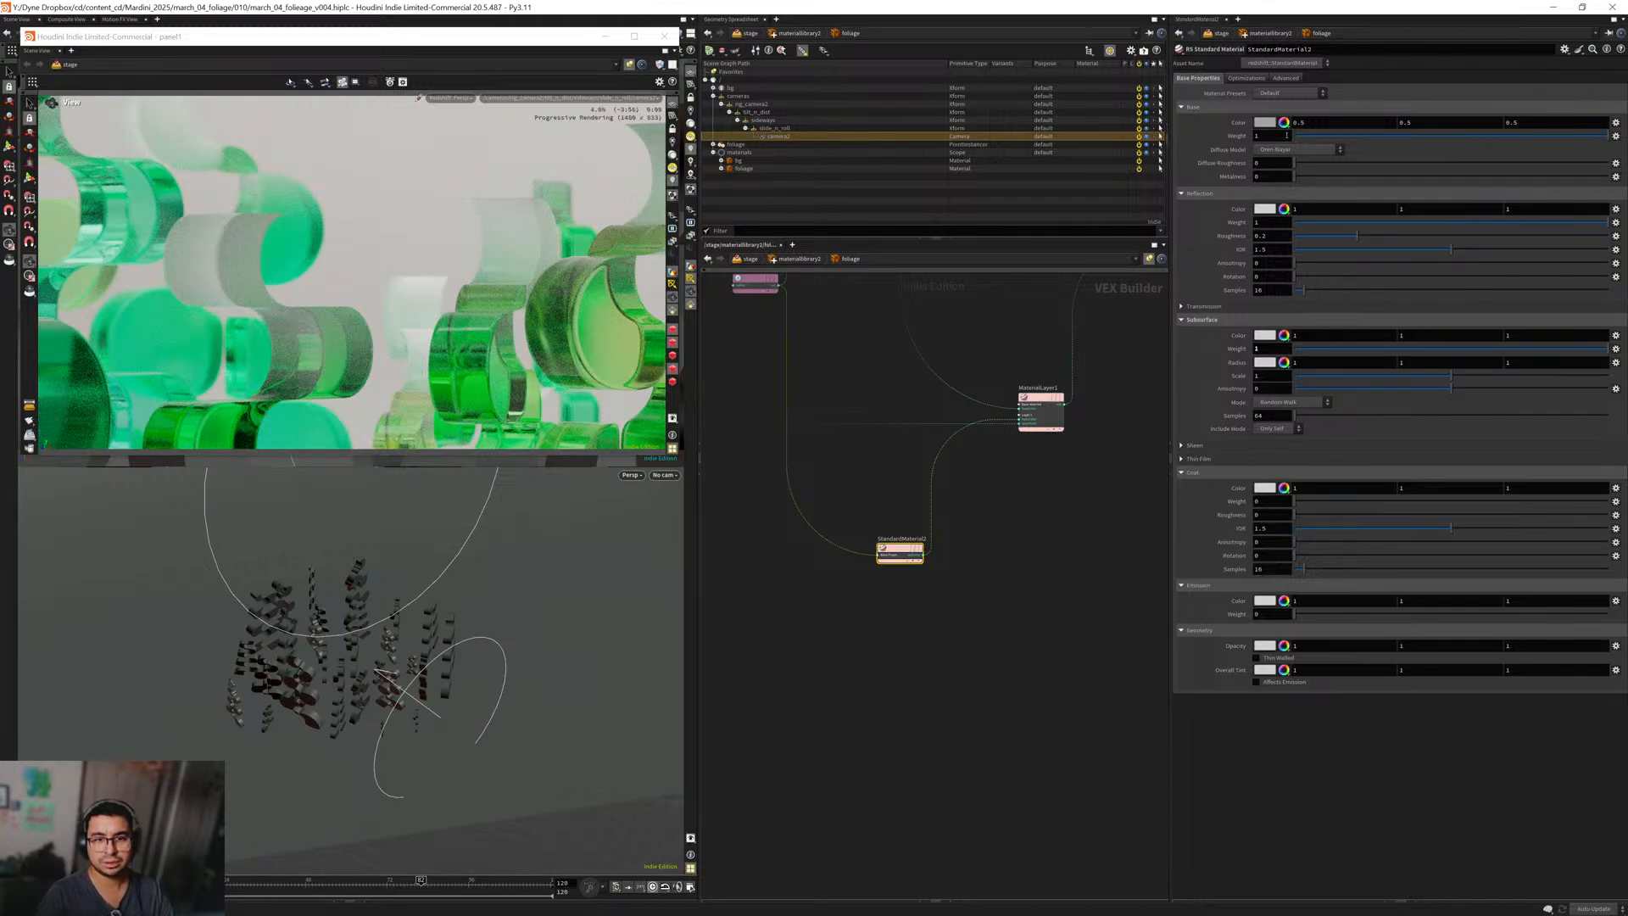
{"action": "left_click", "coordinate": [1284, 122]}
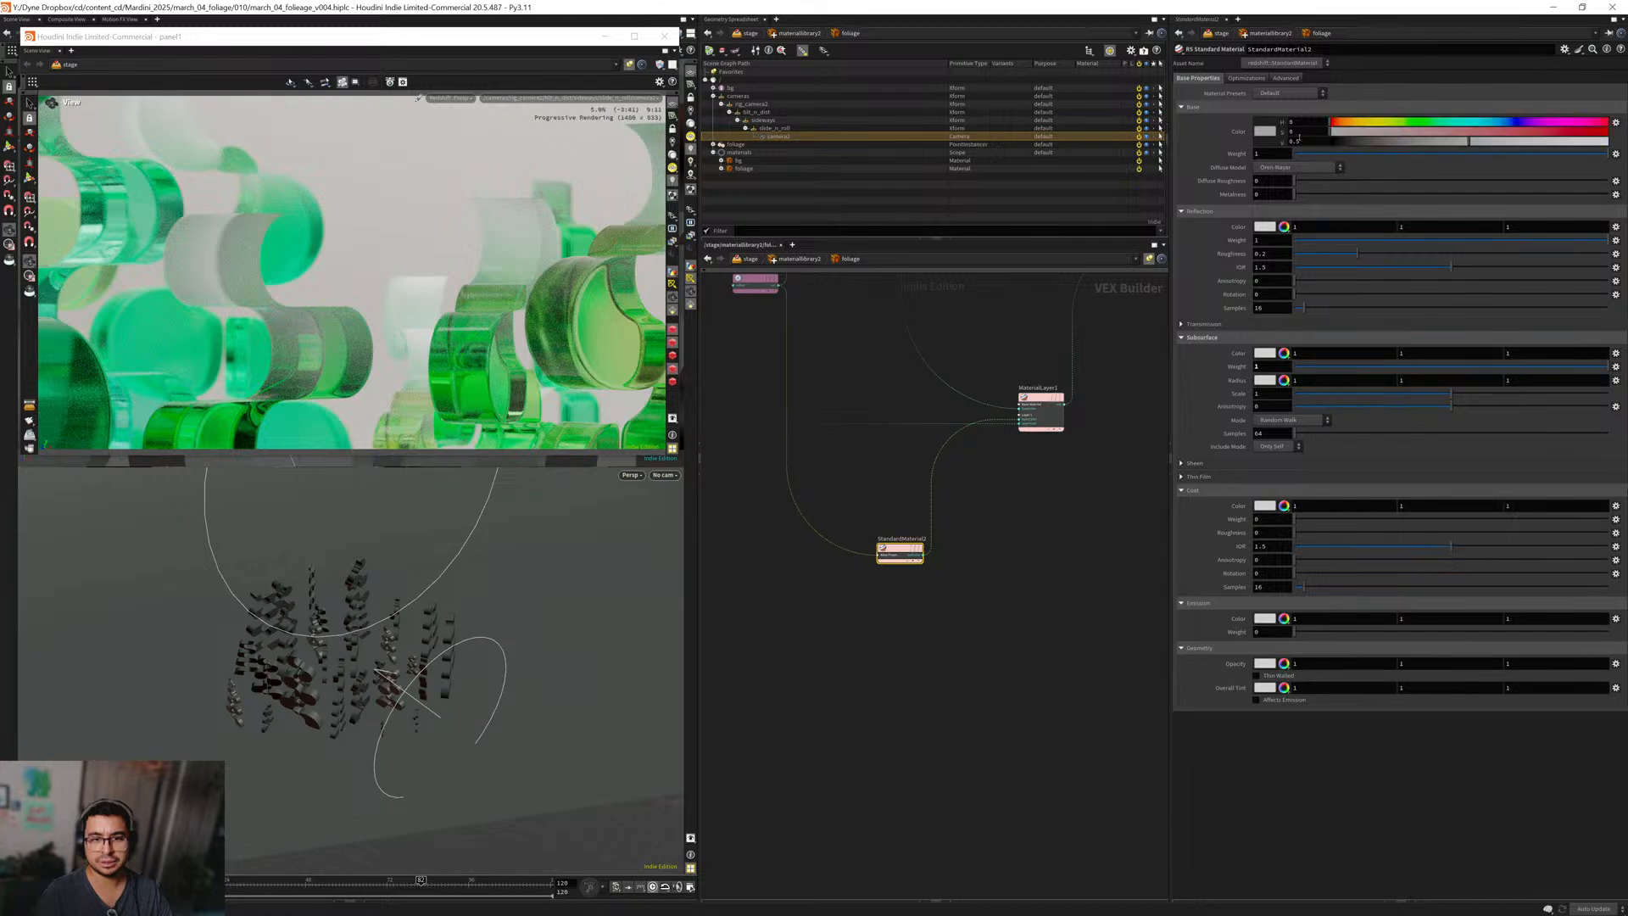
{"action": "type", "text": "1"}
{"action": "key", "text": "Return"}
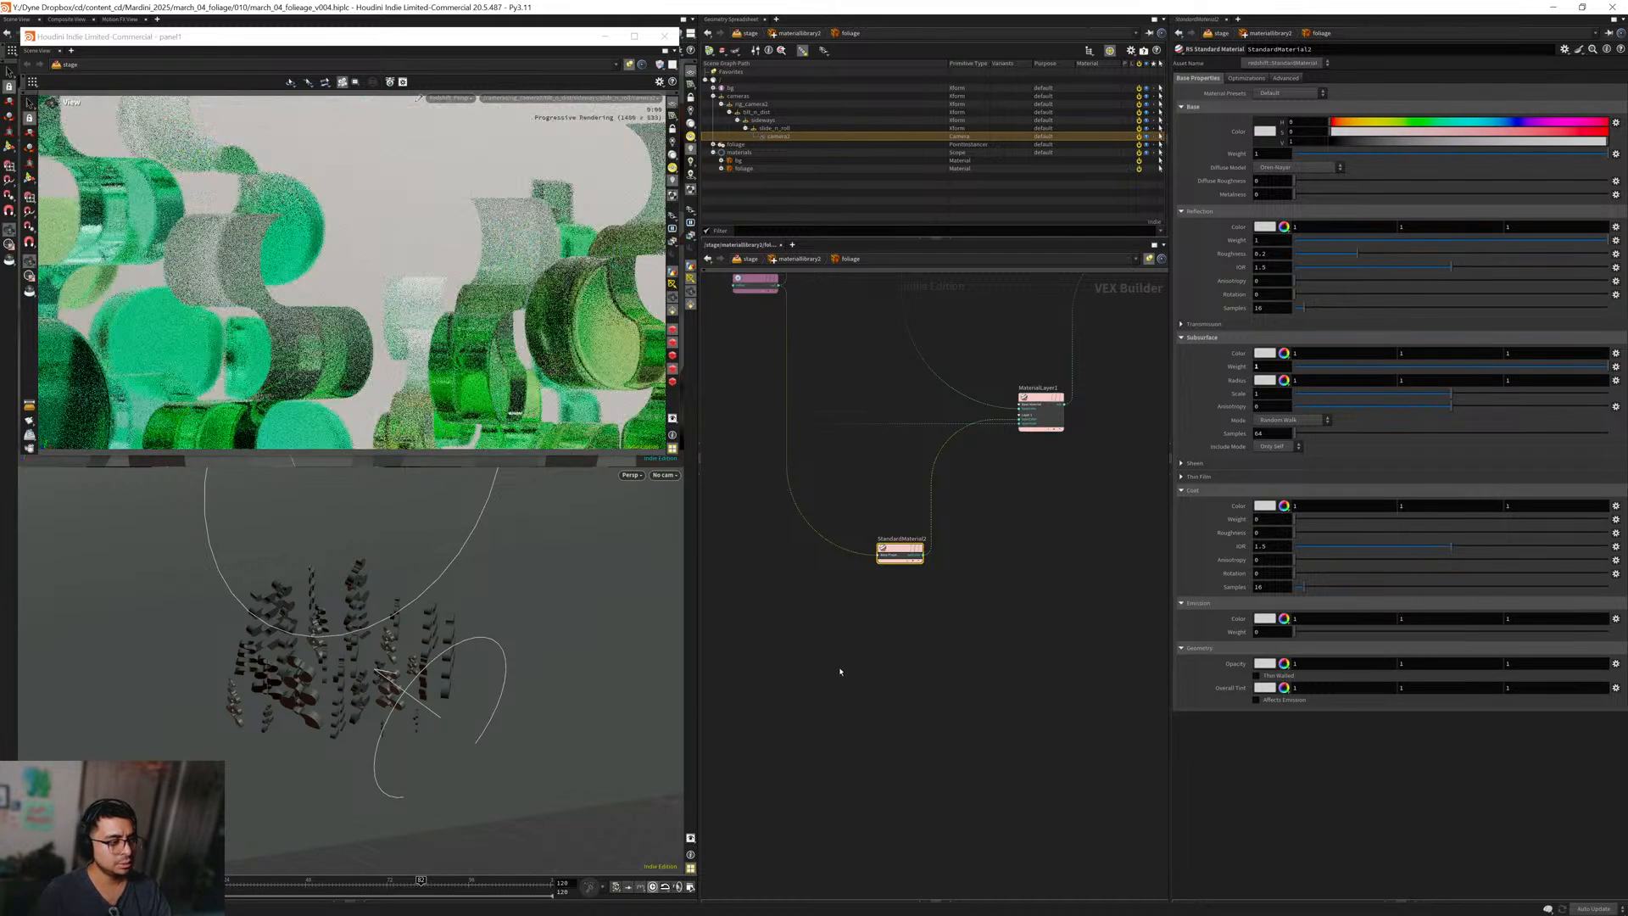
Apply the Subsurface Medium preset to StandardMaterial2 and set its subsurface scale to 0.01.
{"action": "middle_click_drag", "start_coordinate": [826, 654], "coordinate": [916, 632]}
{"action": "scroll", "coordinate": [858, 647], "scroll_direction": "down", "scroll_amount": 3}
{"action": "scroll", "coordinate": [873, 651], "scroll_direction": "up", "scroll_amount": 2}
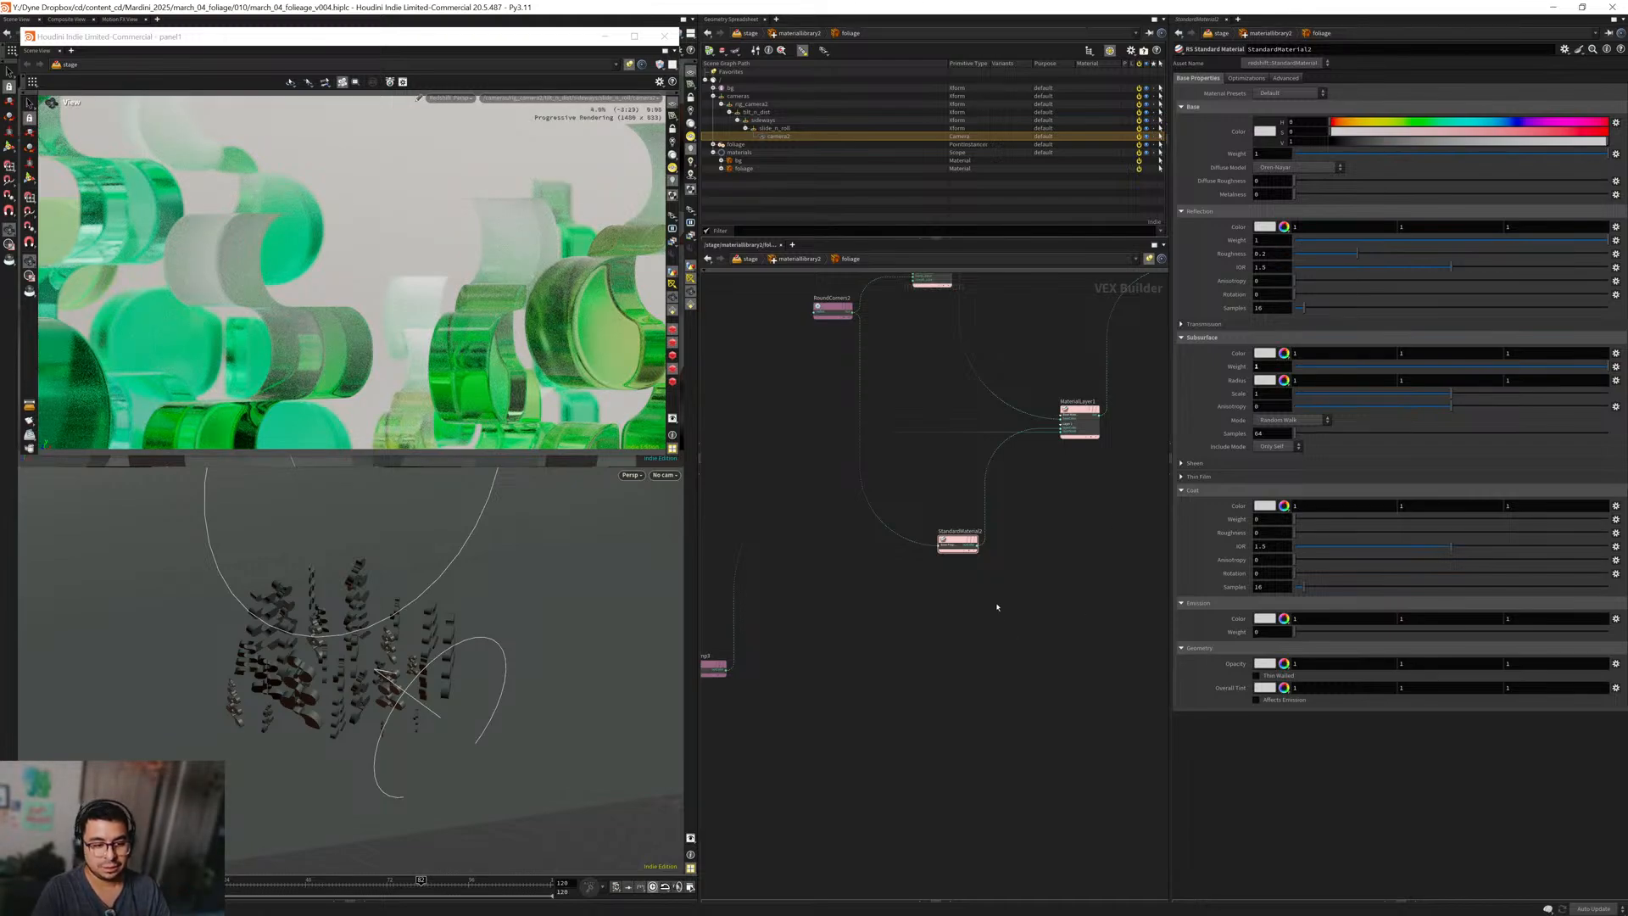
{"action": "scroll", "coordinate": [997, 607], "scroll_direction": "up", "scroll_amount": 2}
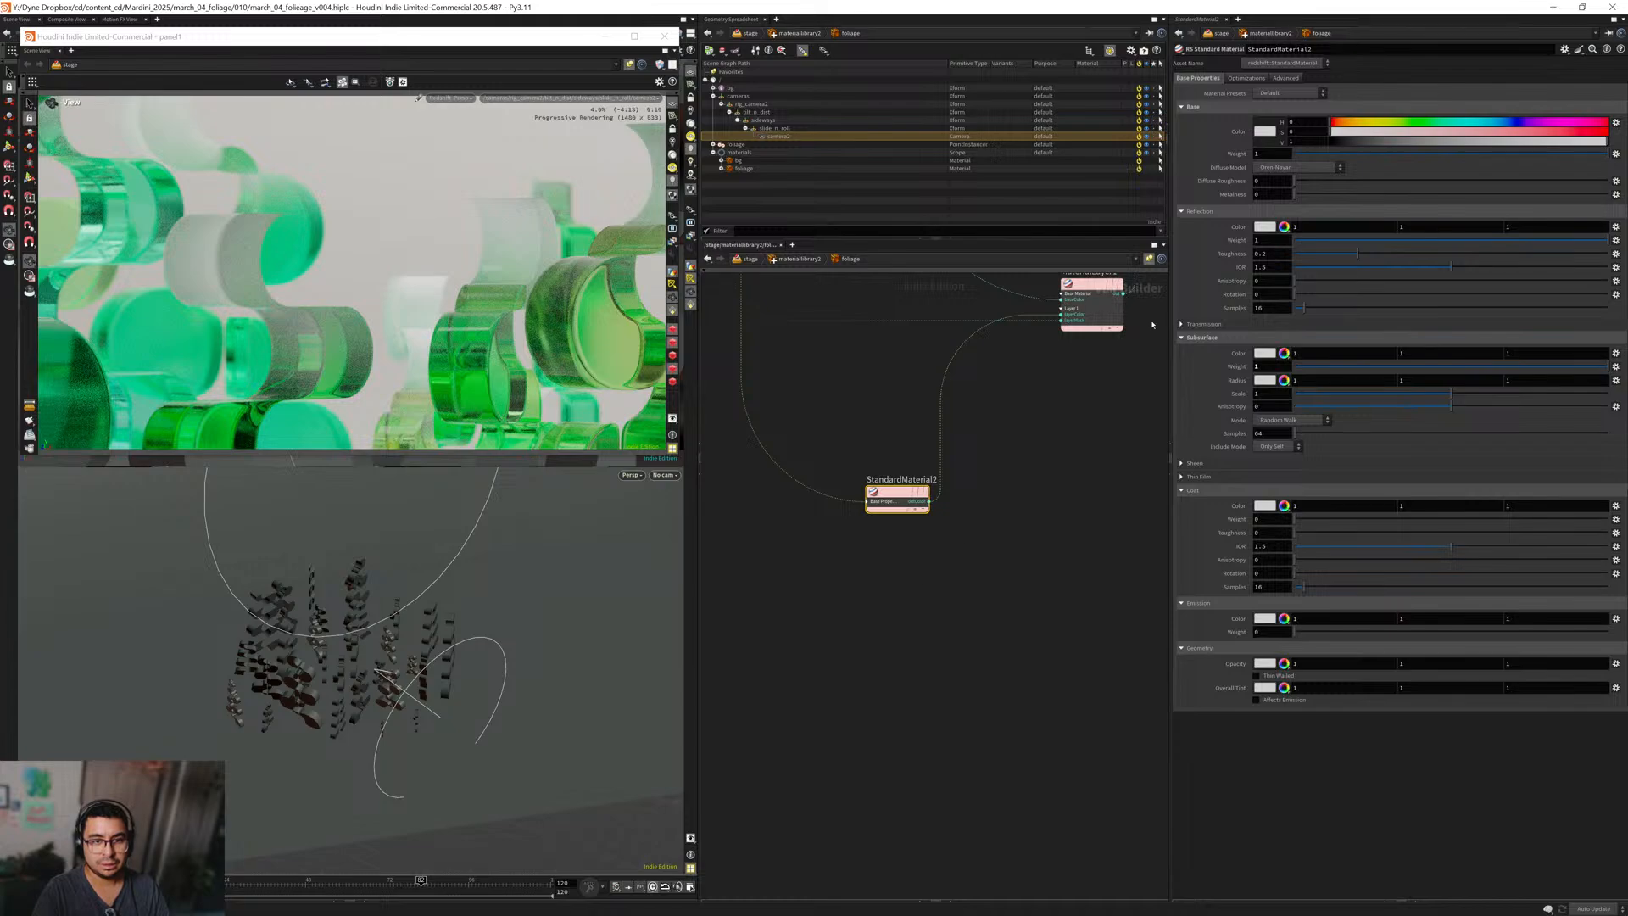
{"action": "left_click", "coordinate": [1272, 93]}
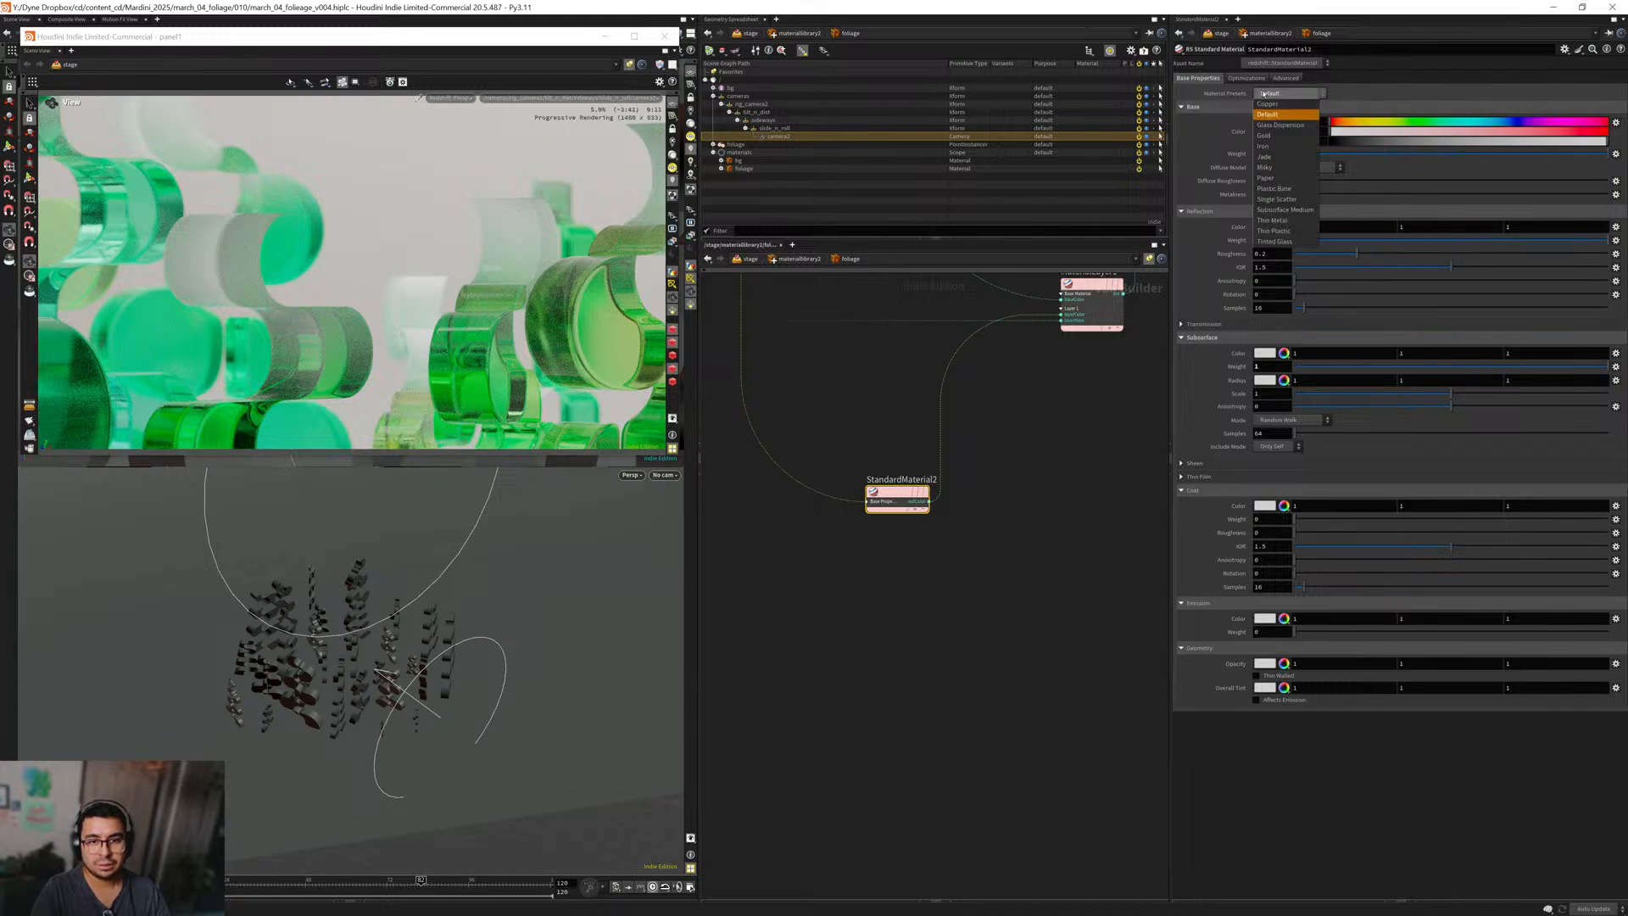
{"action": "left_click", "coordinate": [1278, 209]}
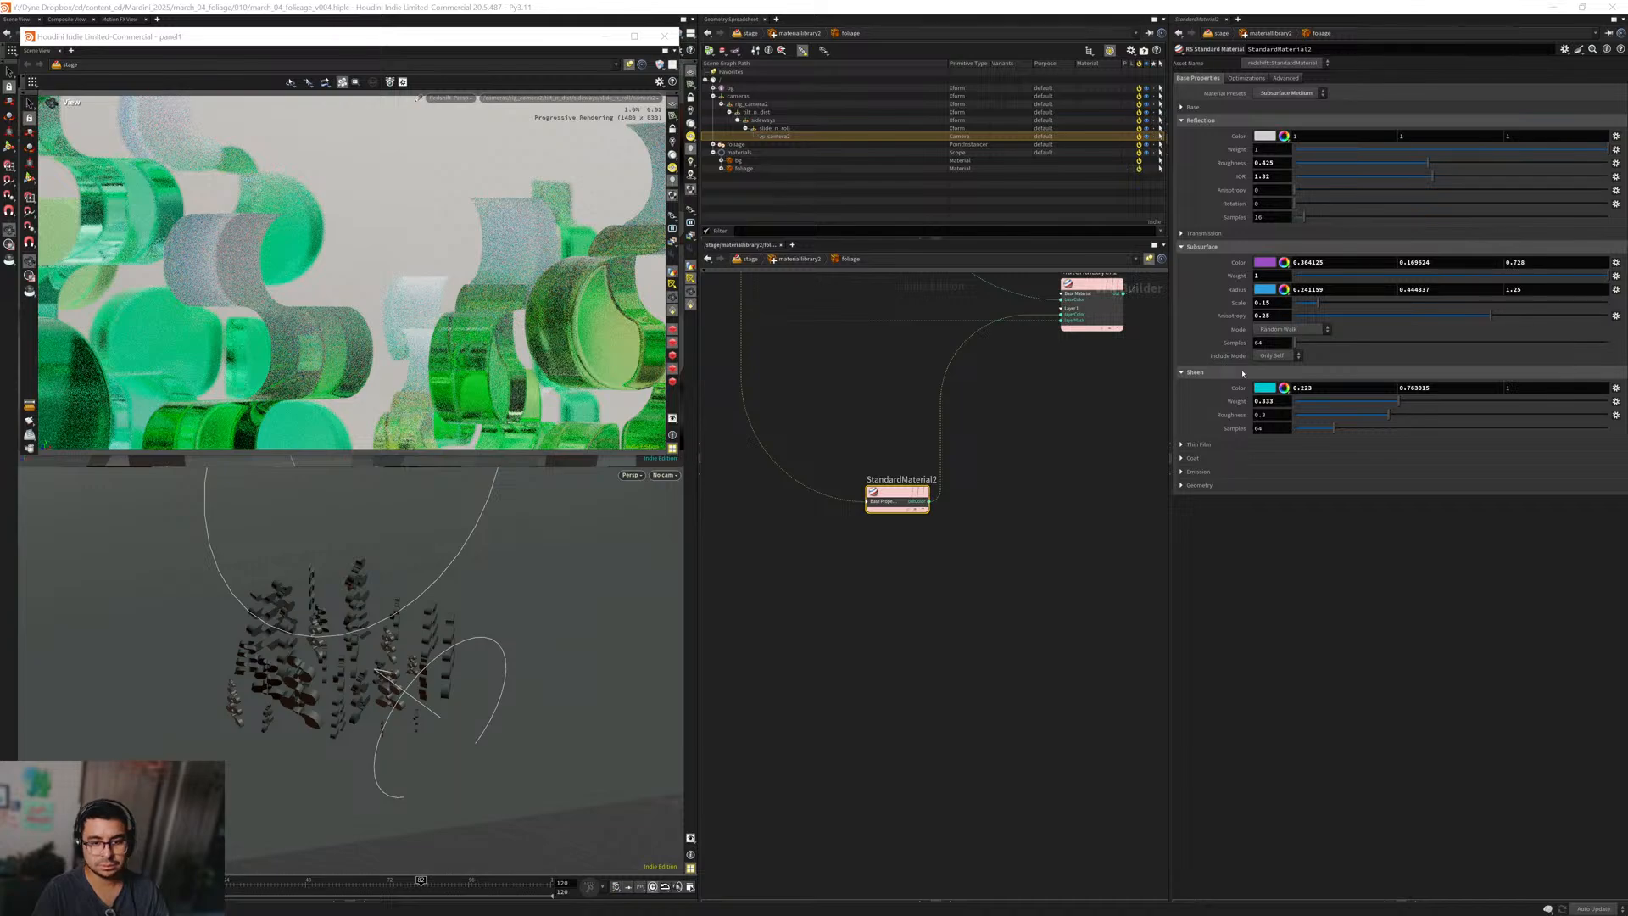
{"action": "left_click", "coordinate": [1272, 303]}
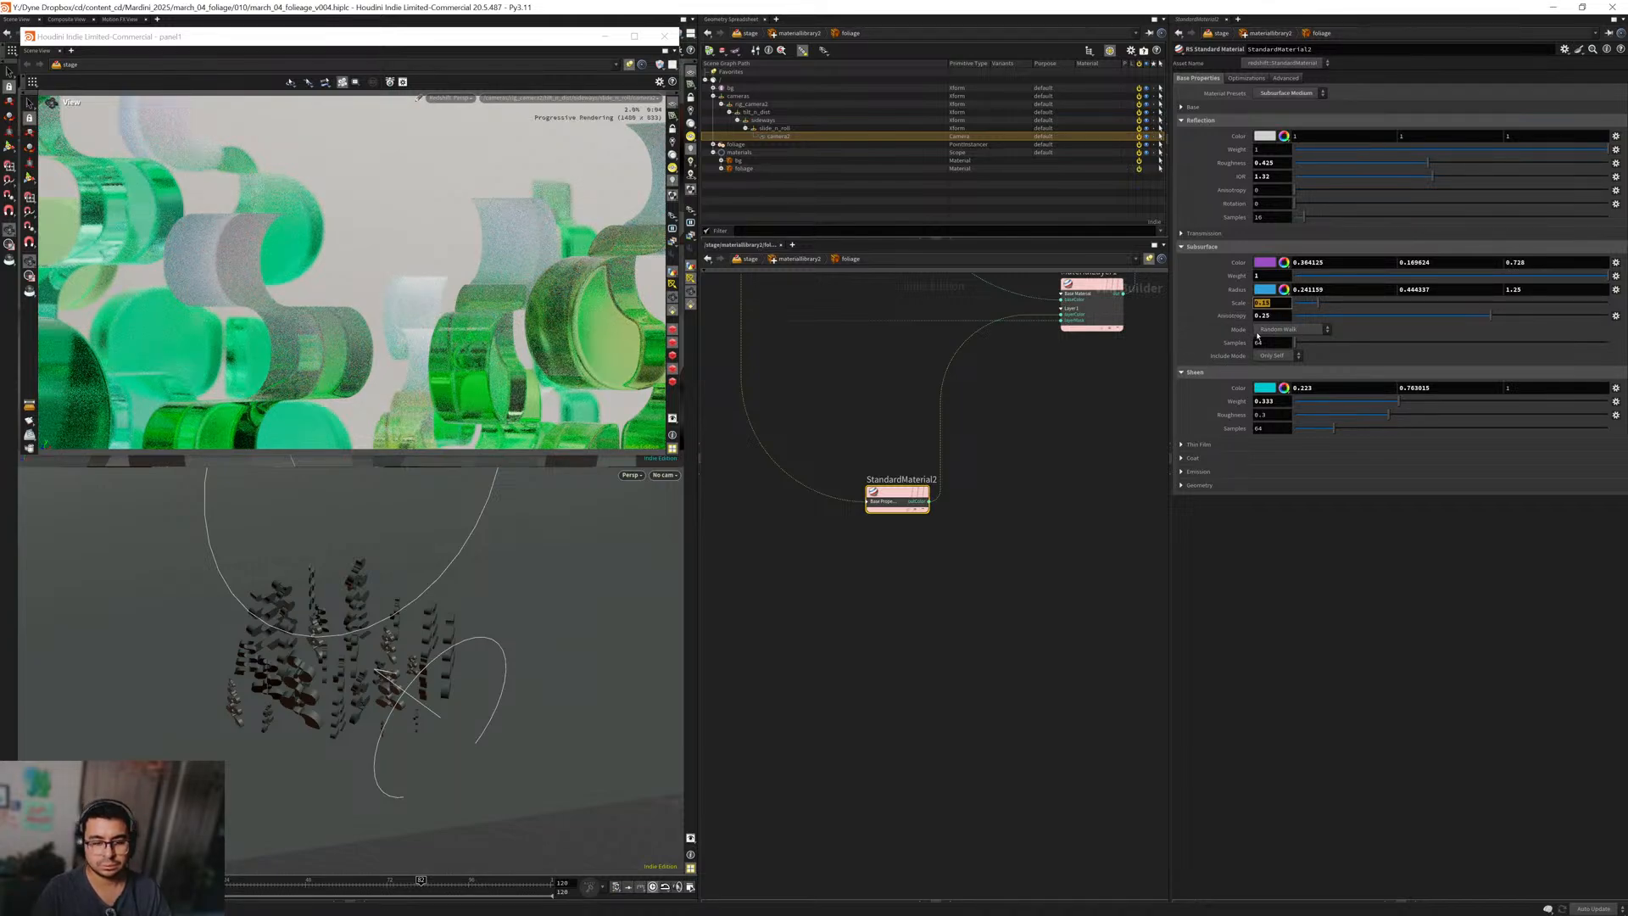
{"action": "type", "text": "0.01"}
{"action": "key", "text": "Return"}
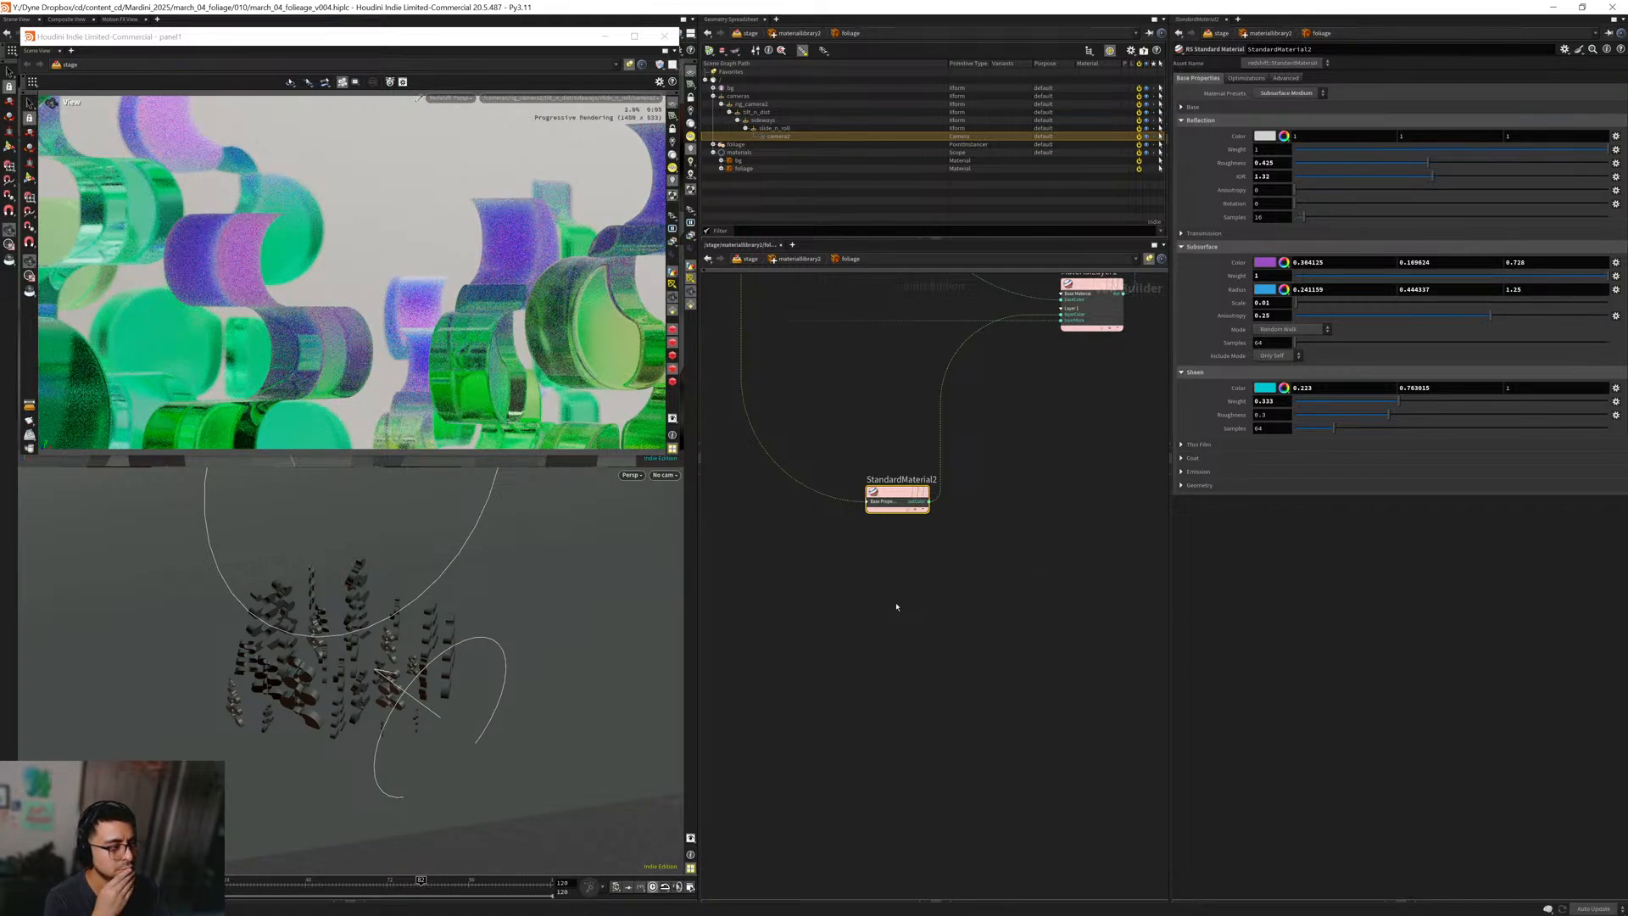
Duplicate the connected ID user data and RS Jitter node pair into the empty area below and to the left of StandardMaterial2.
{"action": "middle_click_drag", "start_coordinate": [896, 606], "coordinate": [957, 612]}
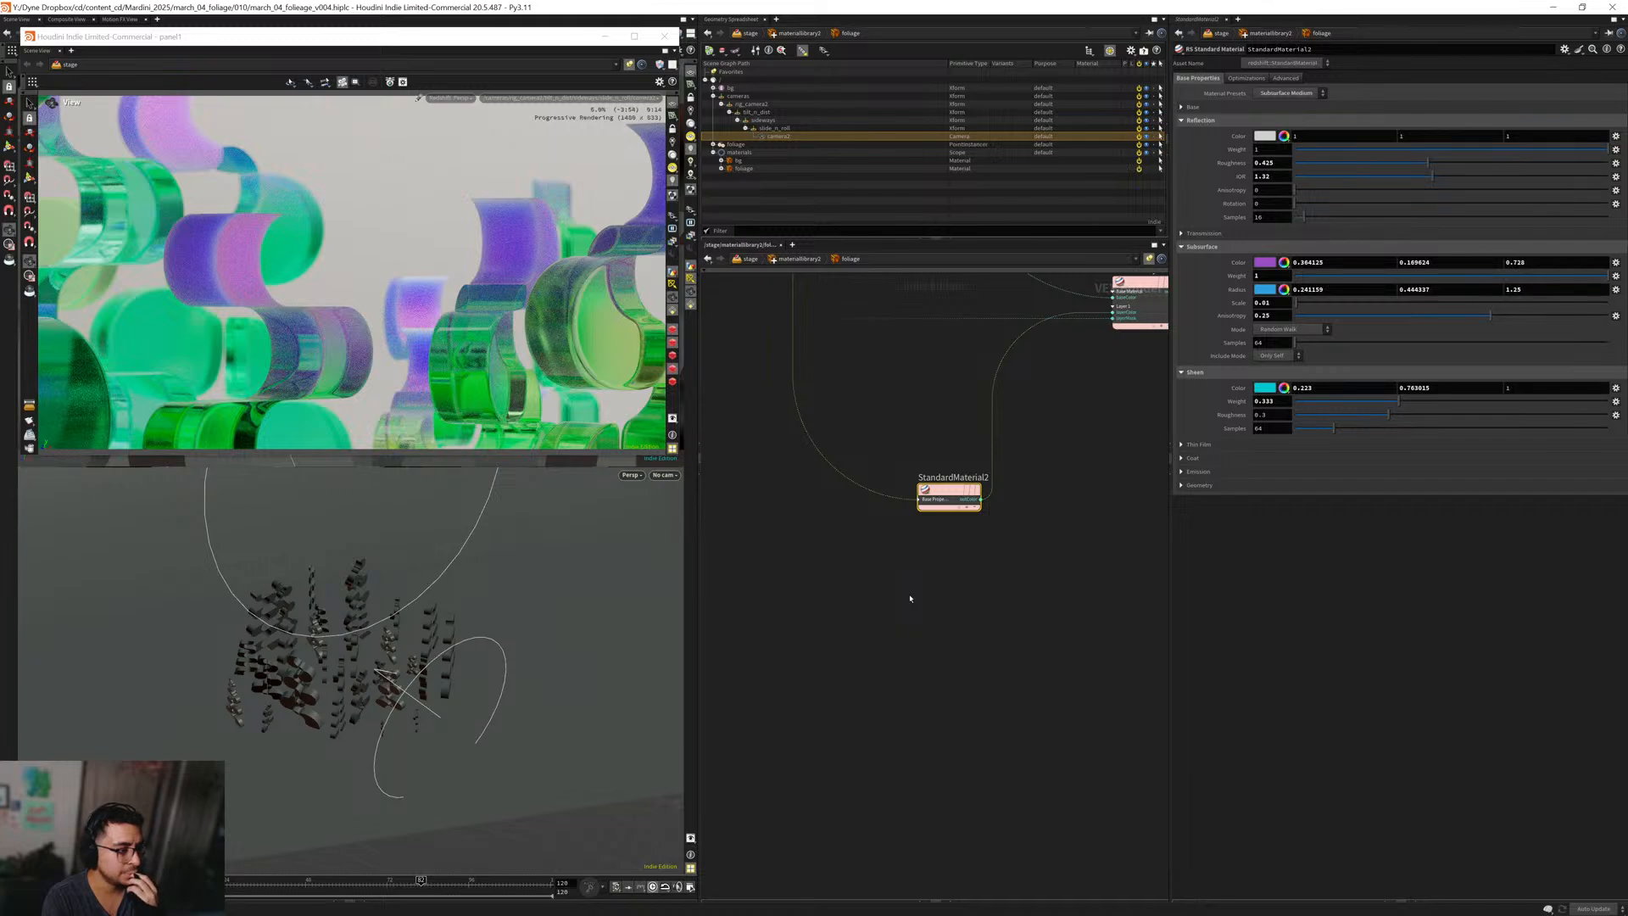
{"action": "middle_click_drag", "start_coordinate": [843, 596], "coordinate": [935, 568]}
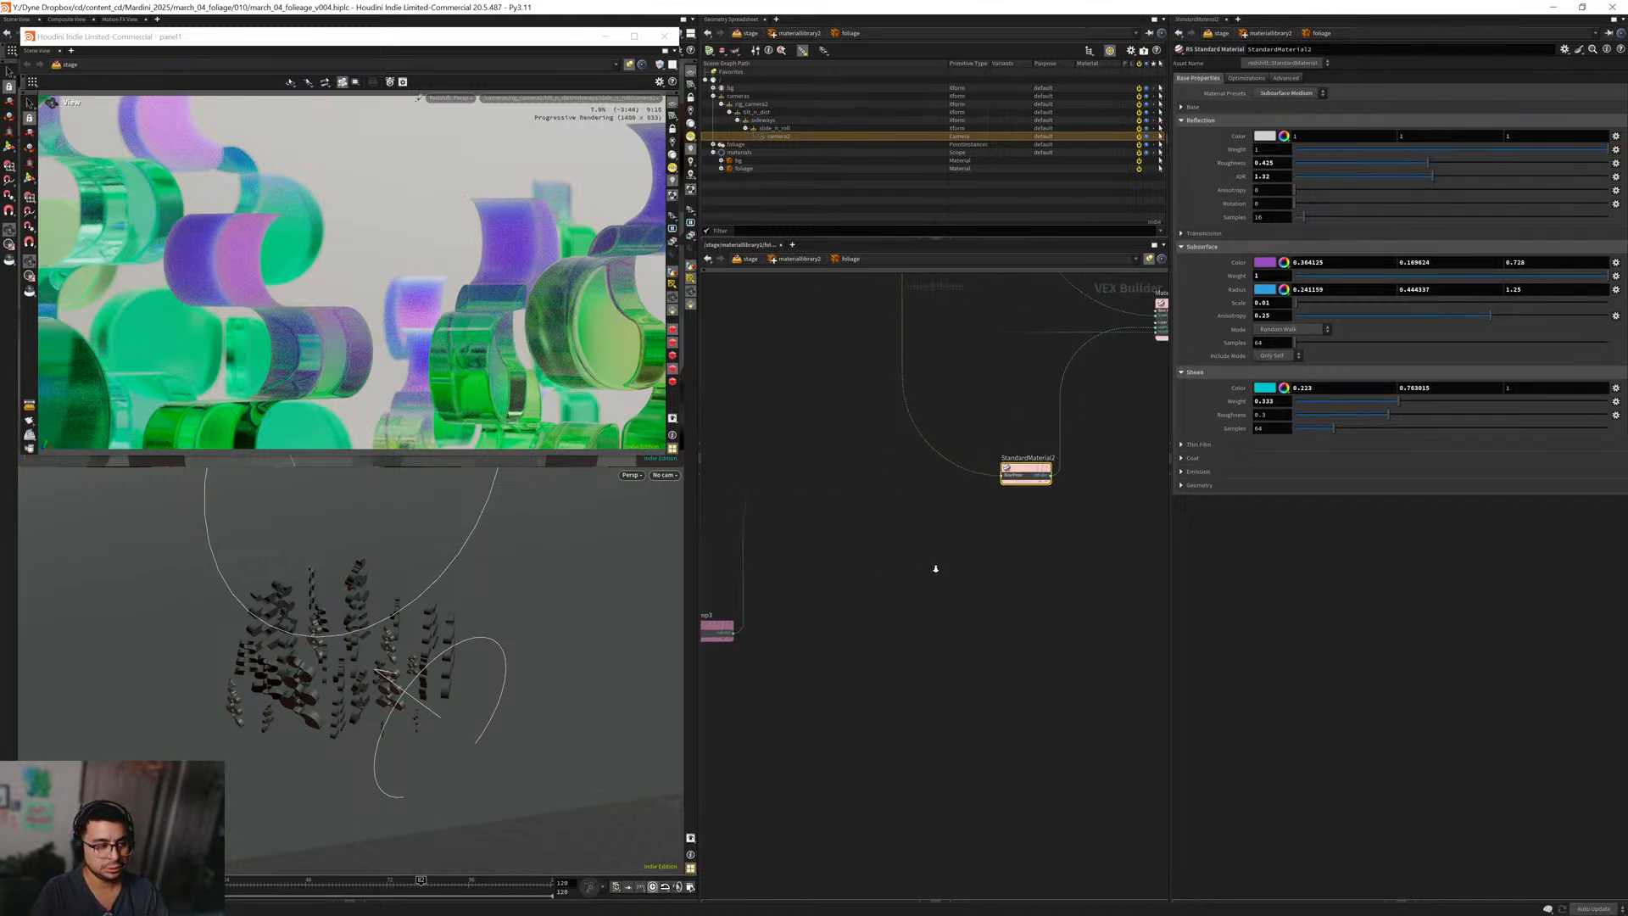
{"action": "right_click_drag", "start_coordinate": [952, 545], "coordinate": [931, 570]}
{"action": "middle_click_drag", "start_coordinate": [932, 571], "coordinate": [901, 603]}
{"action": "right_click_drag", "start_coordinate": [907, 593], "coordinate": [939, 576]}
{"action": "middle_click_drag", "start_coordinate": [904, 582], "coordinate": [1050, 632]}
{"action": "right_click_drag", "start_coordinate": [1048, 628], "coordinate": [1035, 633]}
{"action": "middle_click_drag", "start_coordinate": [1035, 632], "coordinate": [1061, 669]}
{"action": "middle_click_drag", "start_coordinate": [796, 313], "coordinate": [834, 346]}
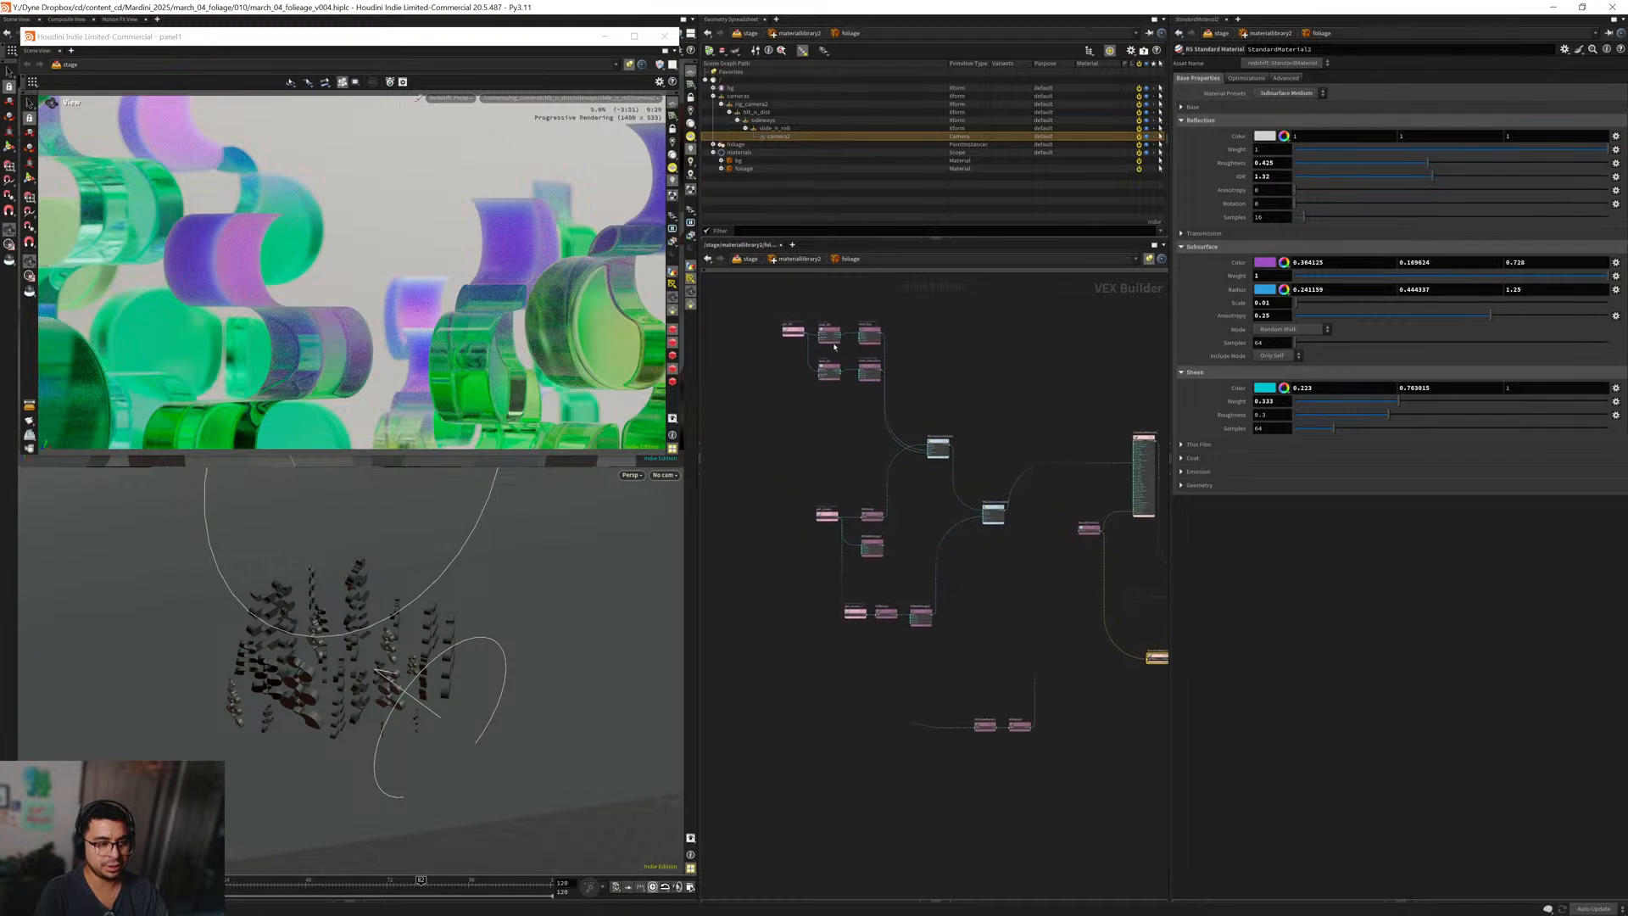
{"action": "left_click_drag", "start_coordinate": [768, 319], "coordinate": [834, 351]}
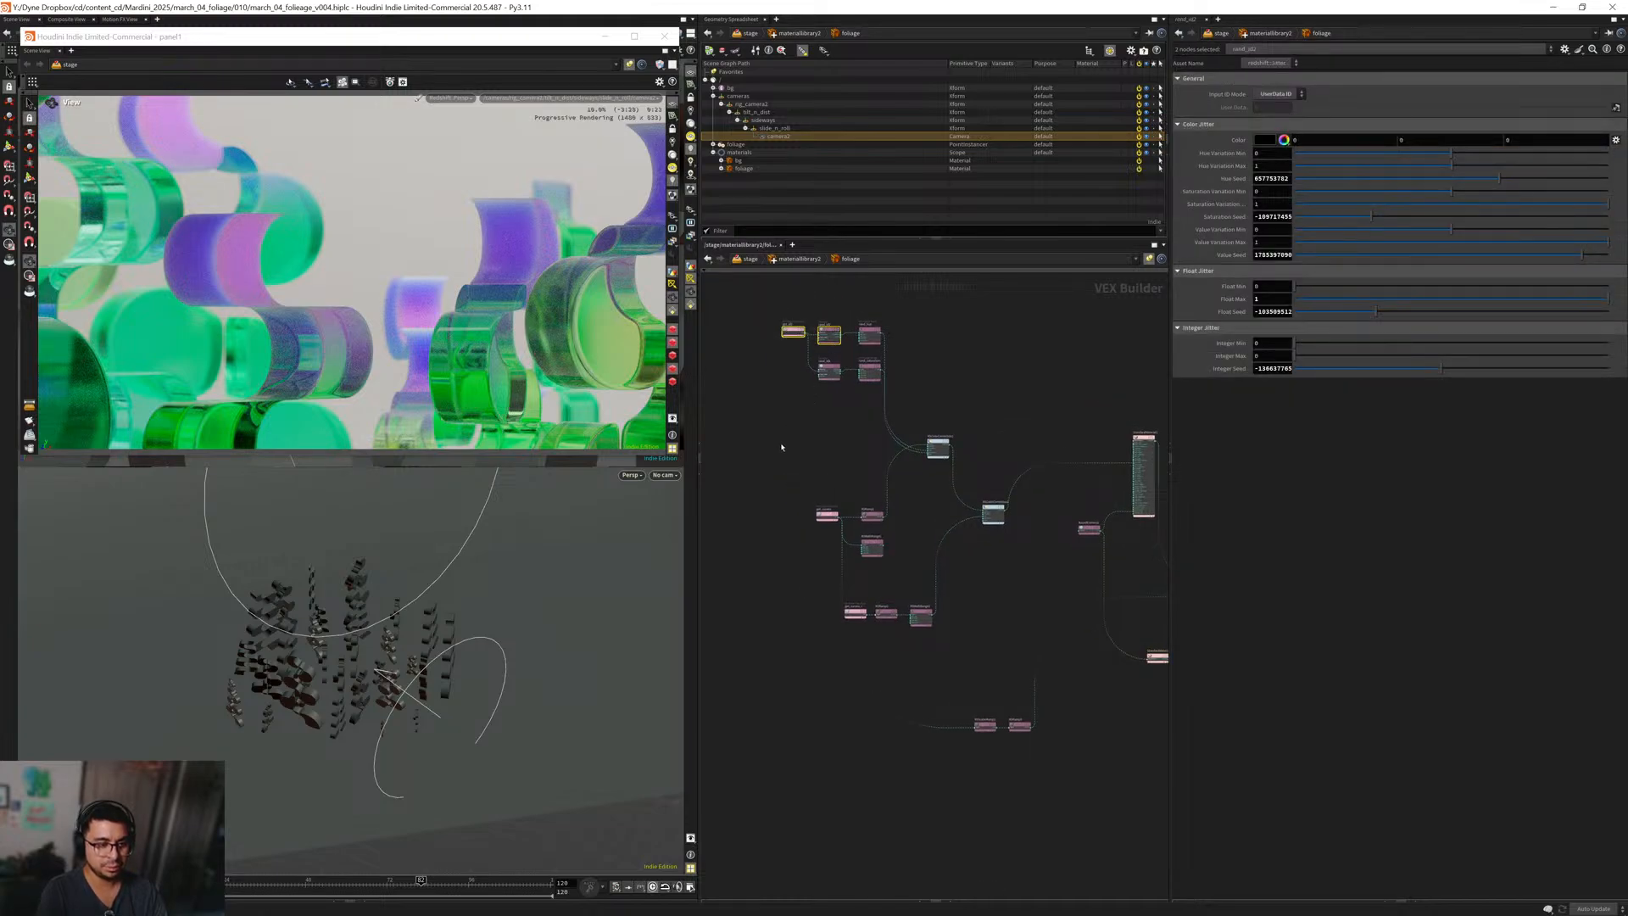
{"action": "scroll", "coordinate": [953, 592], "scroll_direction": "up", "scroll_amount": 3}
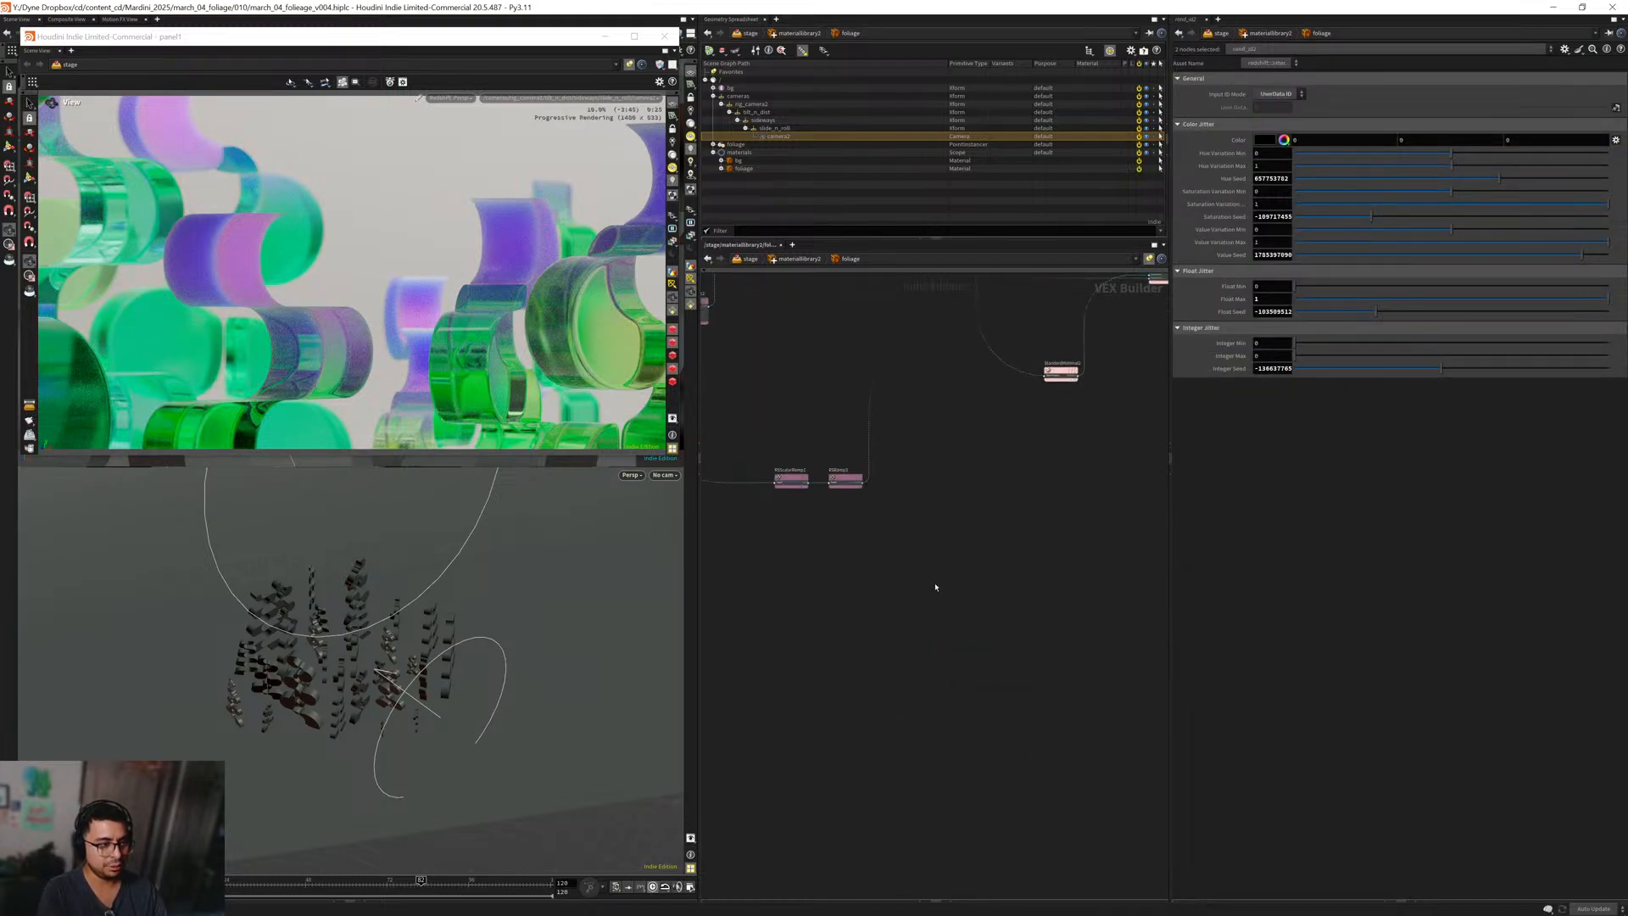
{"action": "key", "text": "ctrl+b"}
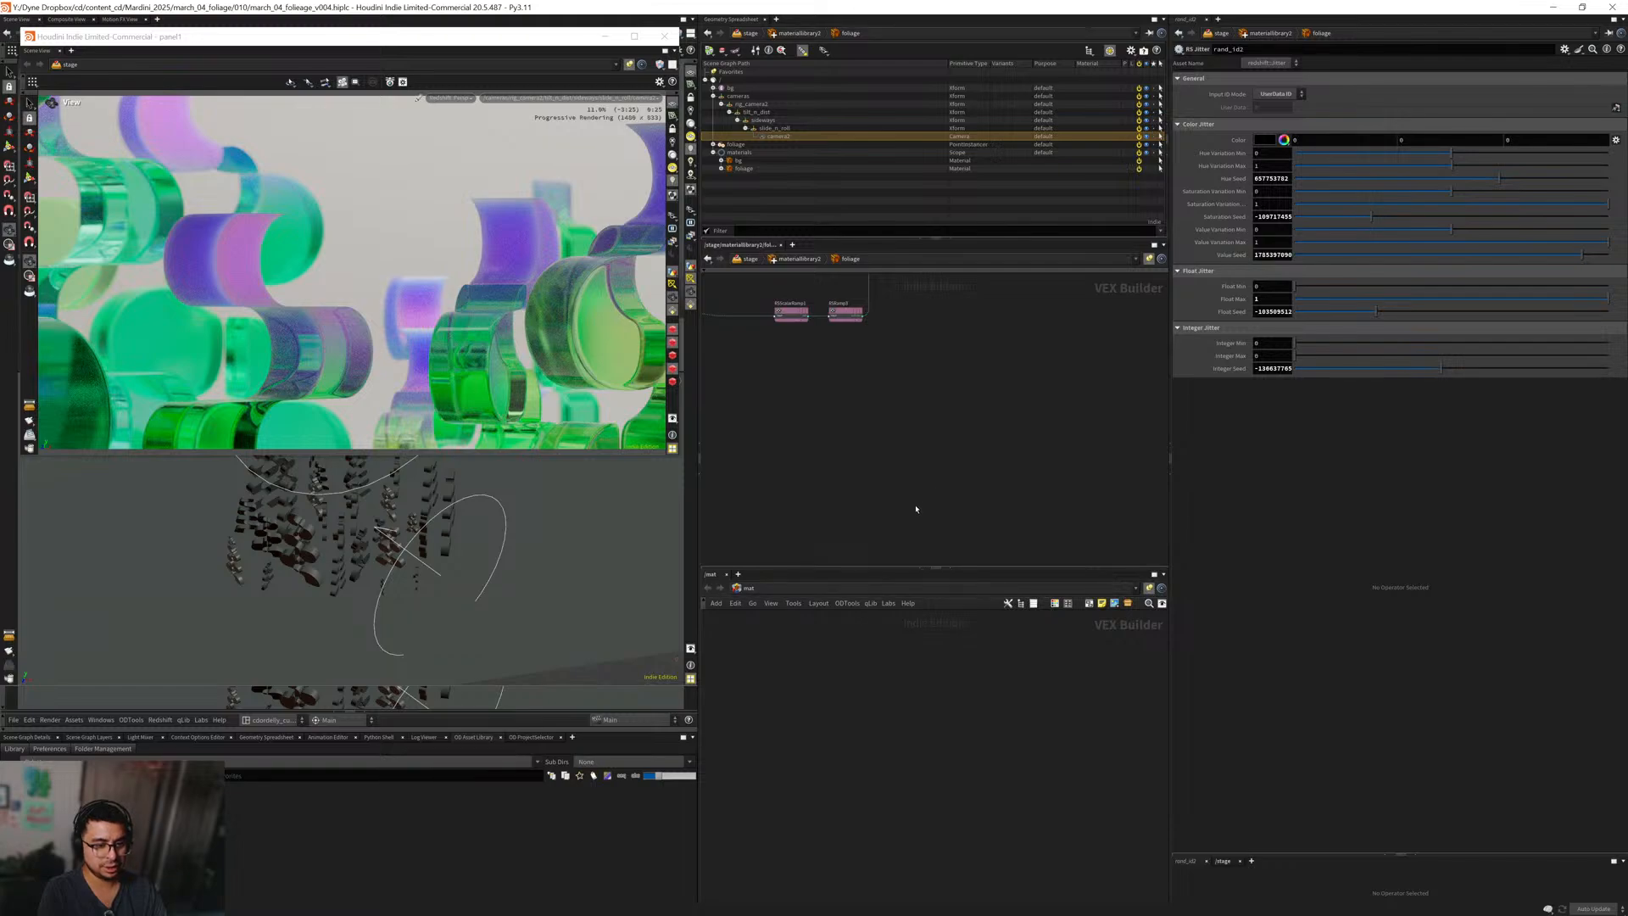
{"action": "key", "text": "ctrl+b"}
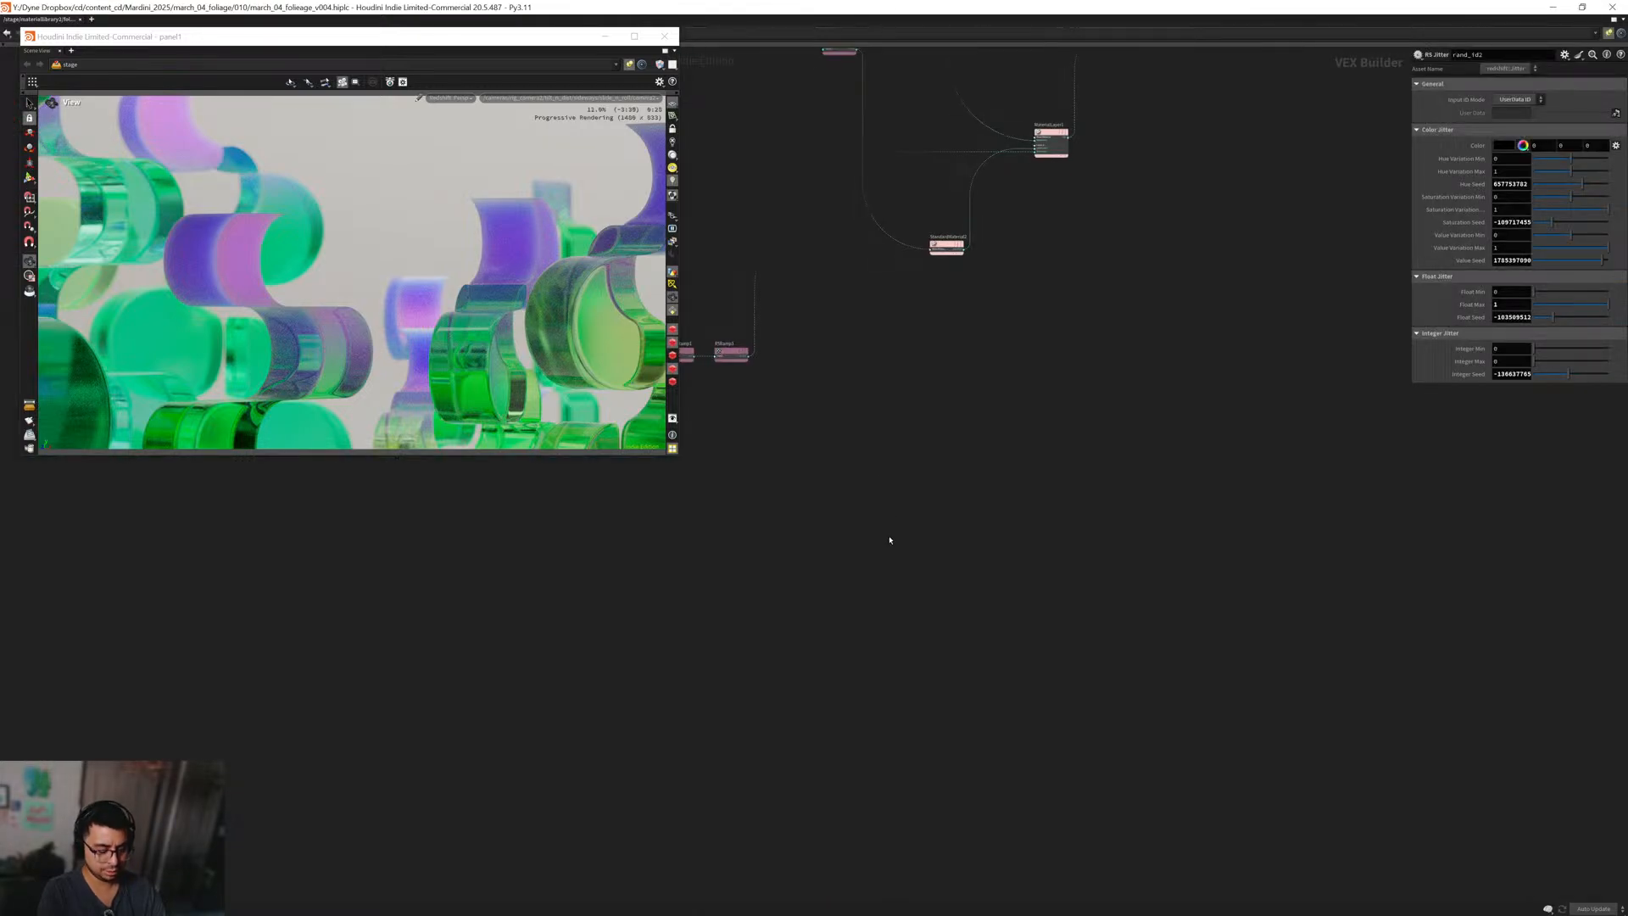
{"action": "key", "text": "ctrl+b"}
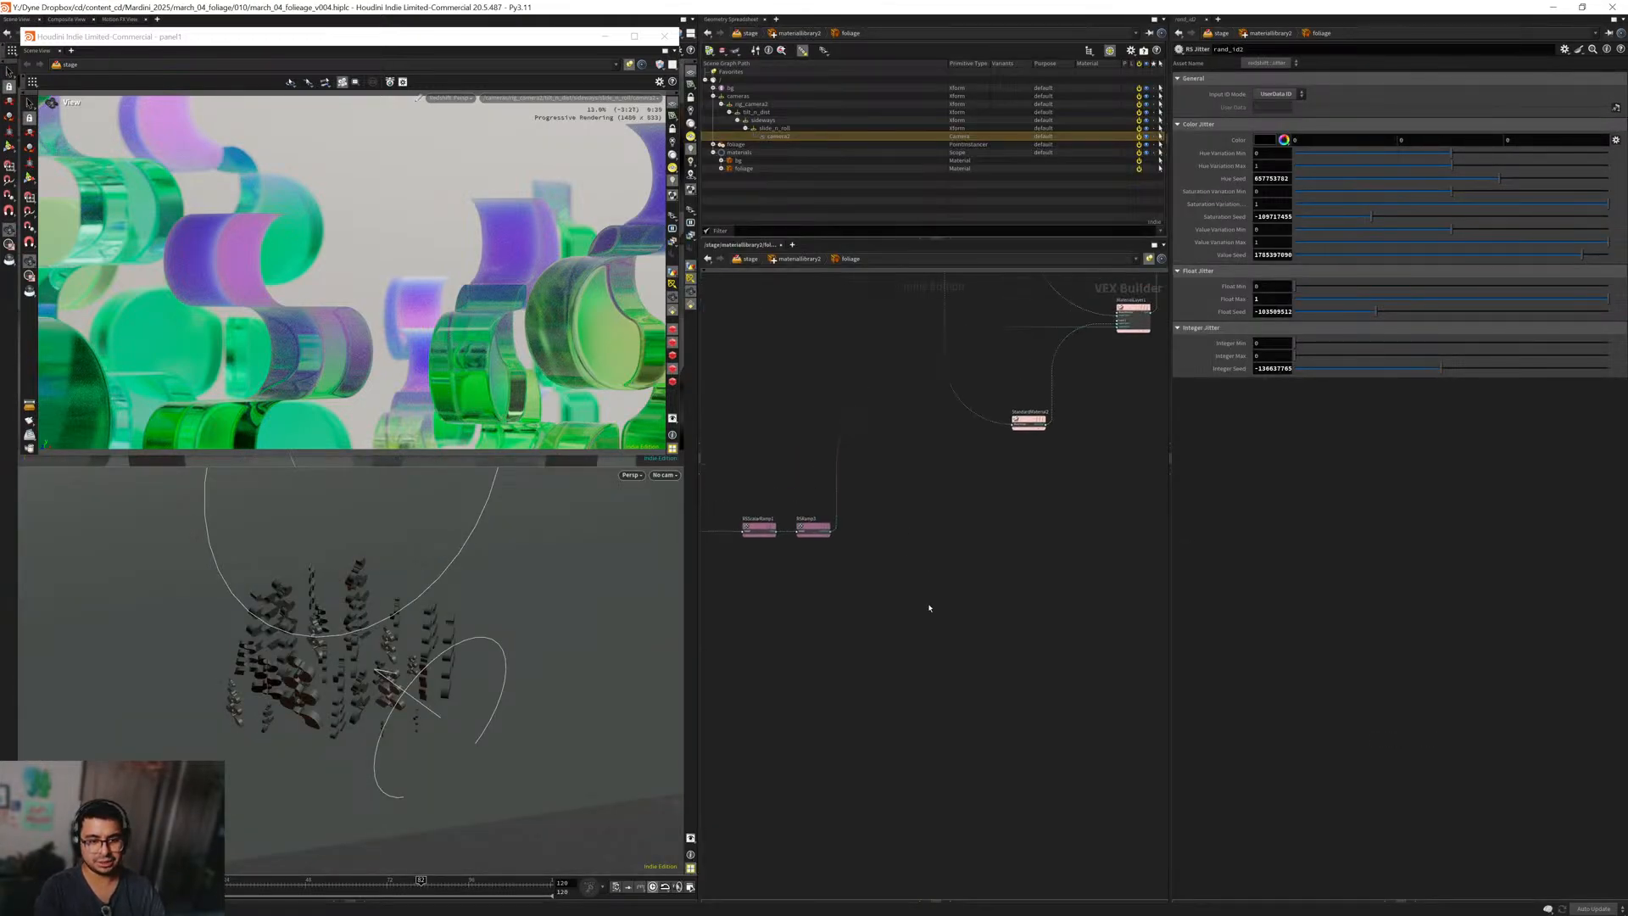
{"action": "key", "text": "ctrl+v"}
{"action": "middle_click_drag", "start_coordinate": [981, 501], "coordinate": [890, 552]}
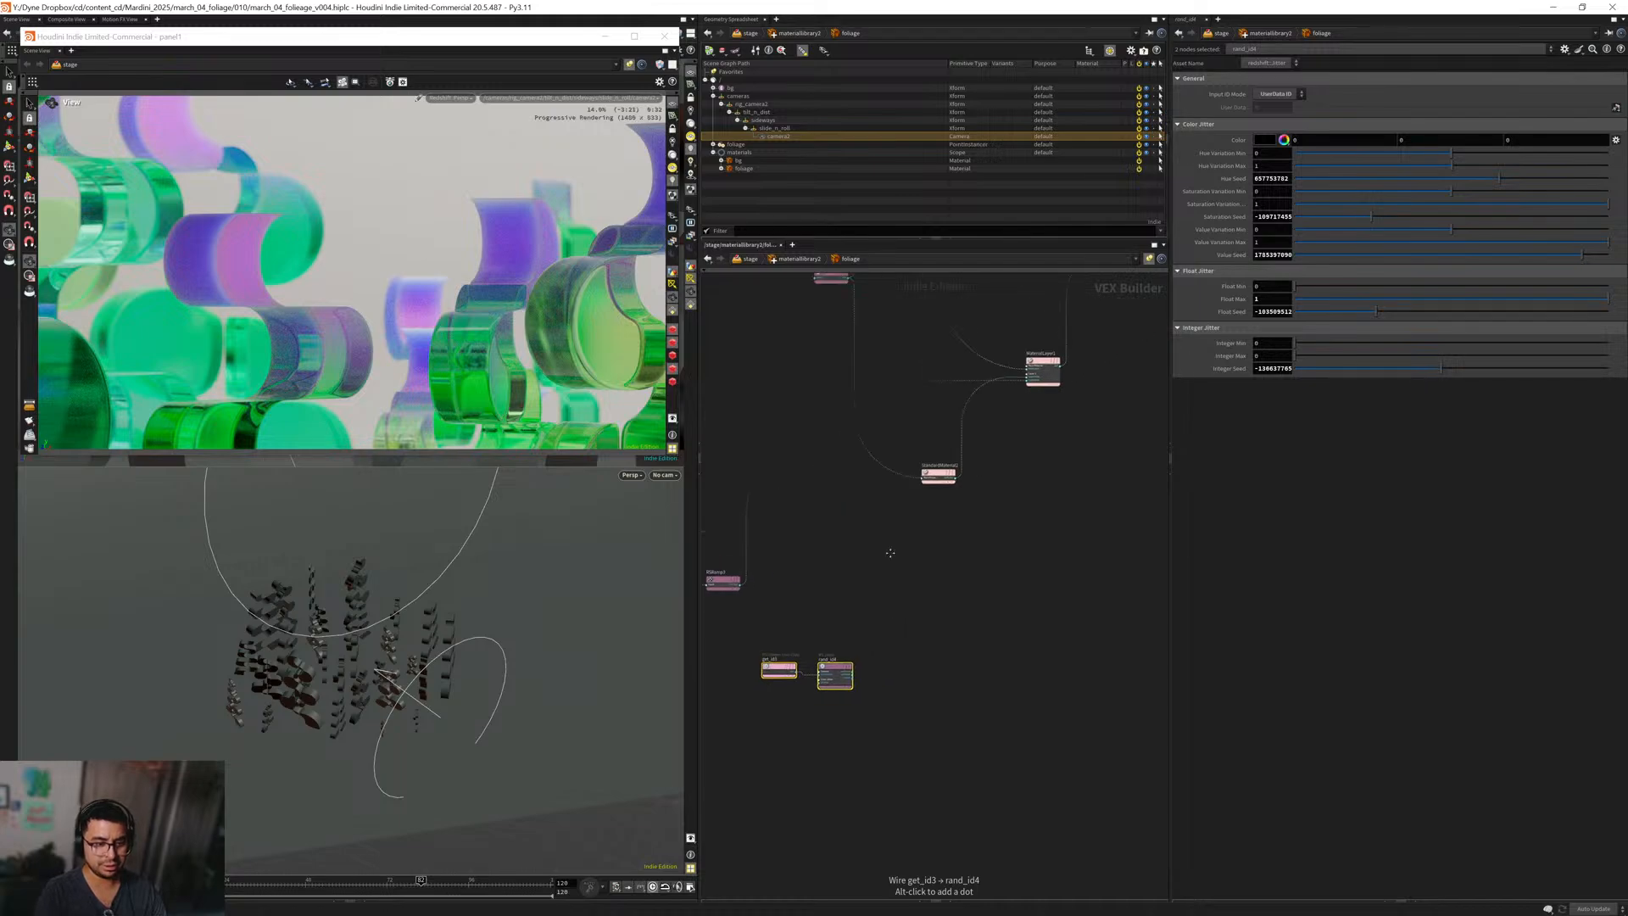
Expand StandardMaterial2 to list all its input connectors and reposition it in the network below MaterialLayer1.
{"action": "scroll", "coordinate": [962, 504], "scroll_direction": "up", "scroll_amount": 3}
{"action": "left_click_drag", "start_coordinate": [959, 521], "coordinate": [875, 426]}
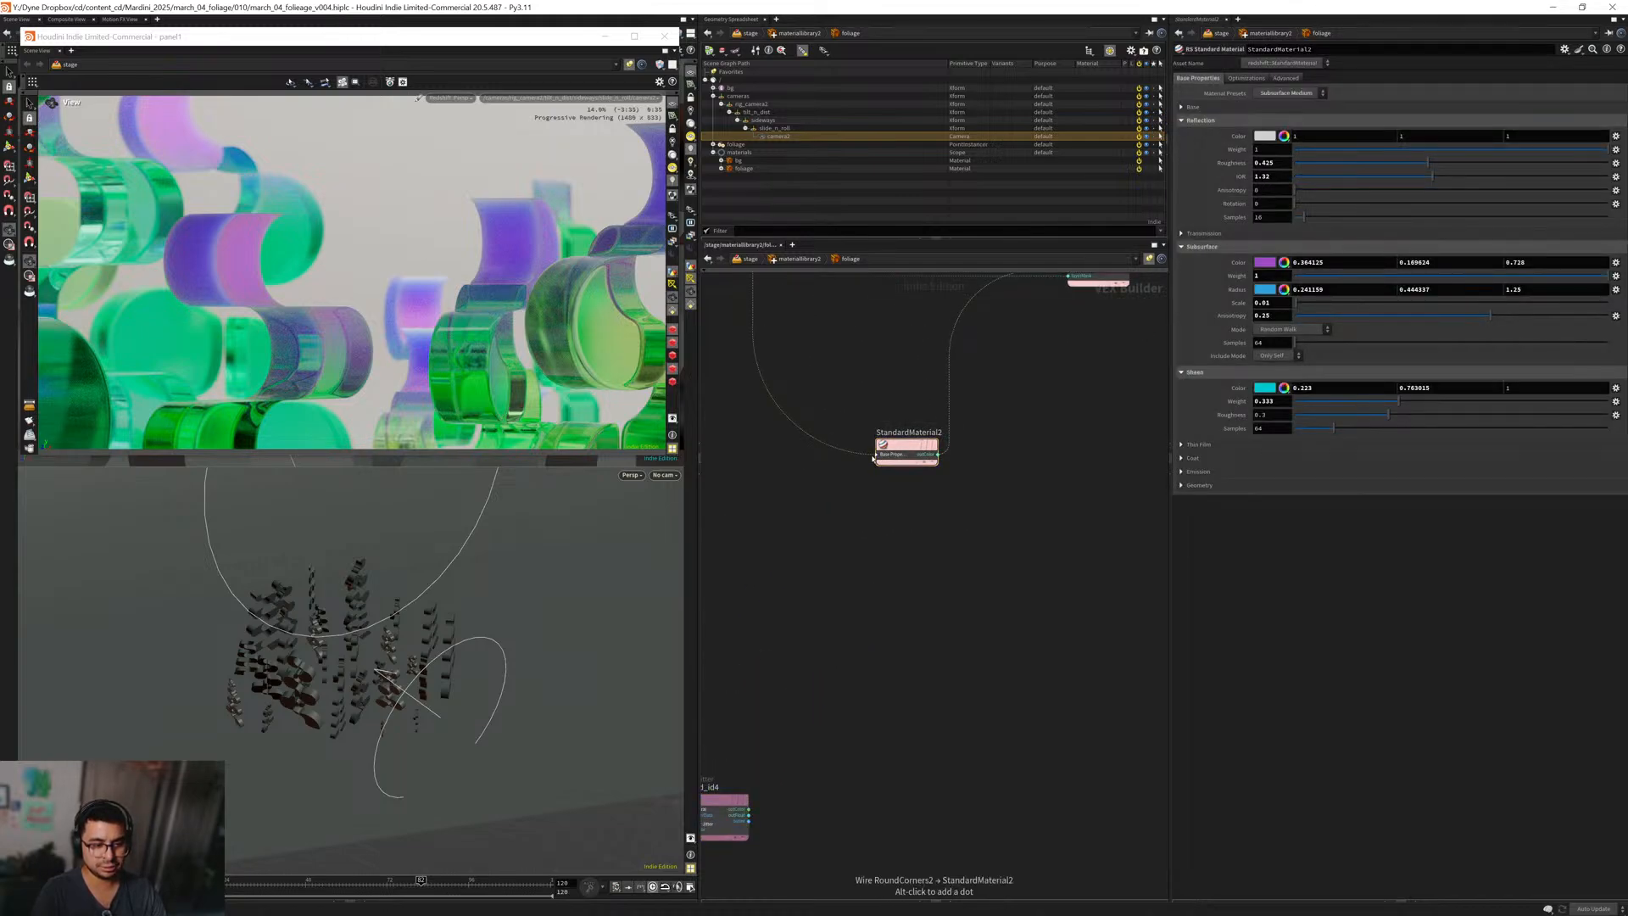
{"action": "left_click", "coordinate": [877, 456]}
{"action": "left_click_drag", "start_coordinate": [878, 456], "coordinate": [959, 482]}
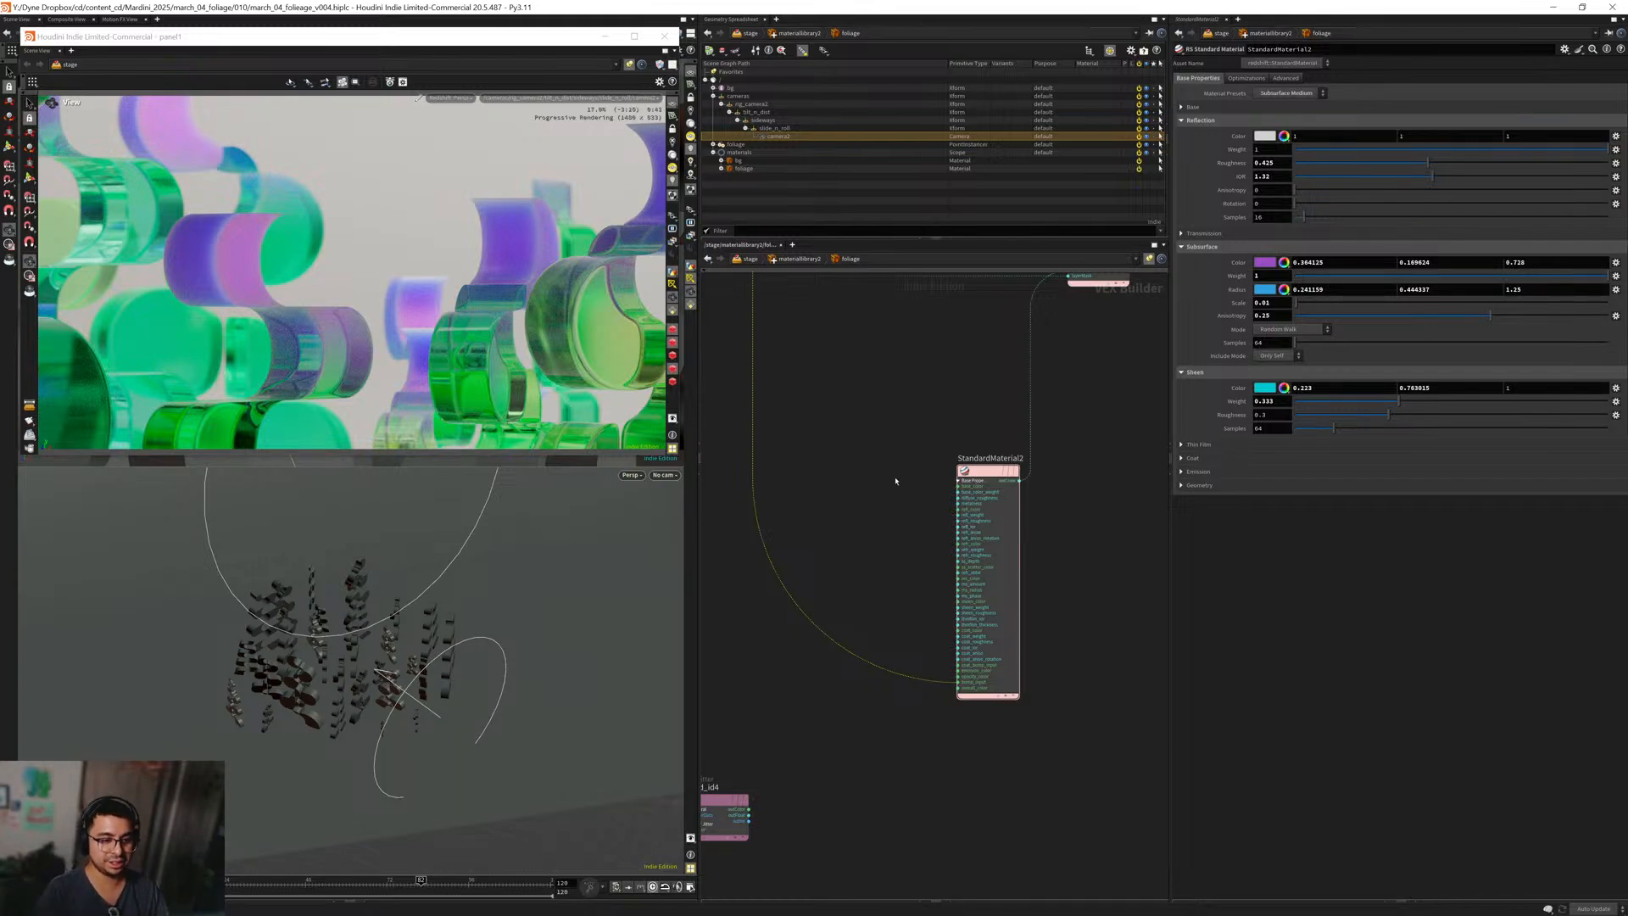
{"action": "key", "text": "h"}
{"action": "left_click_drag", "start_coordinate": [995, 493], "coordinate": [1046, 484]}
{"action": "middle_click_drag", "start_coordinate": [882, 590], "coordinate": [893, 487]}
{"action": "left_click_drag", "start_coordinate": [939, 513], "coordinate": [988, 502]}
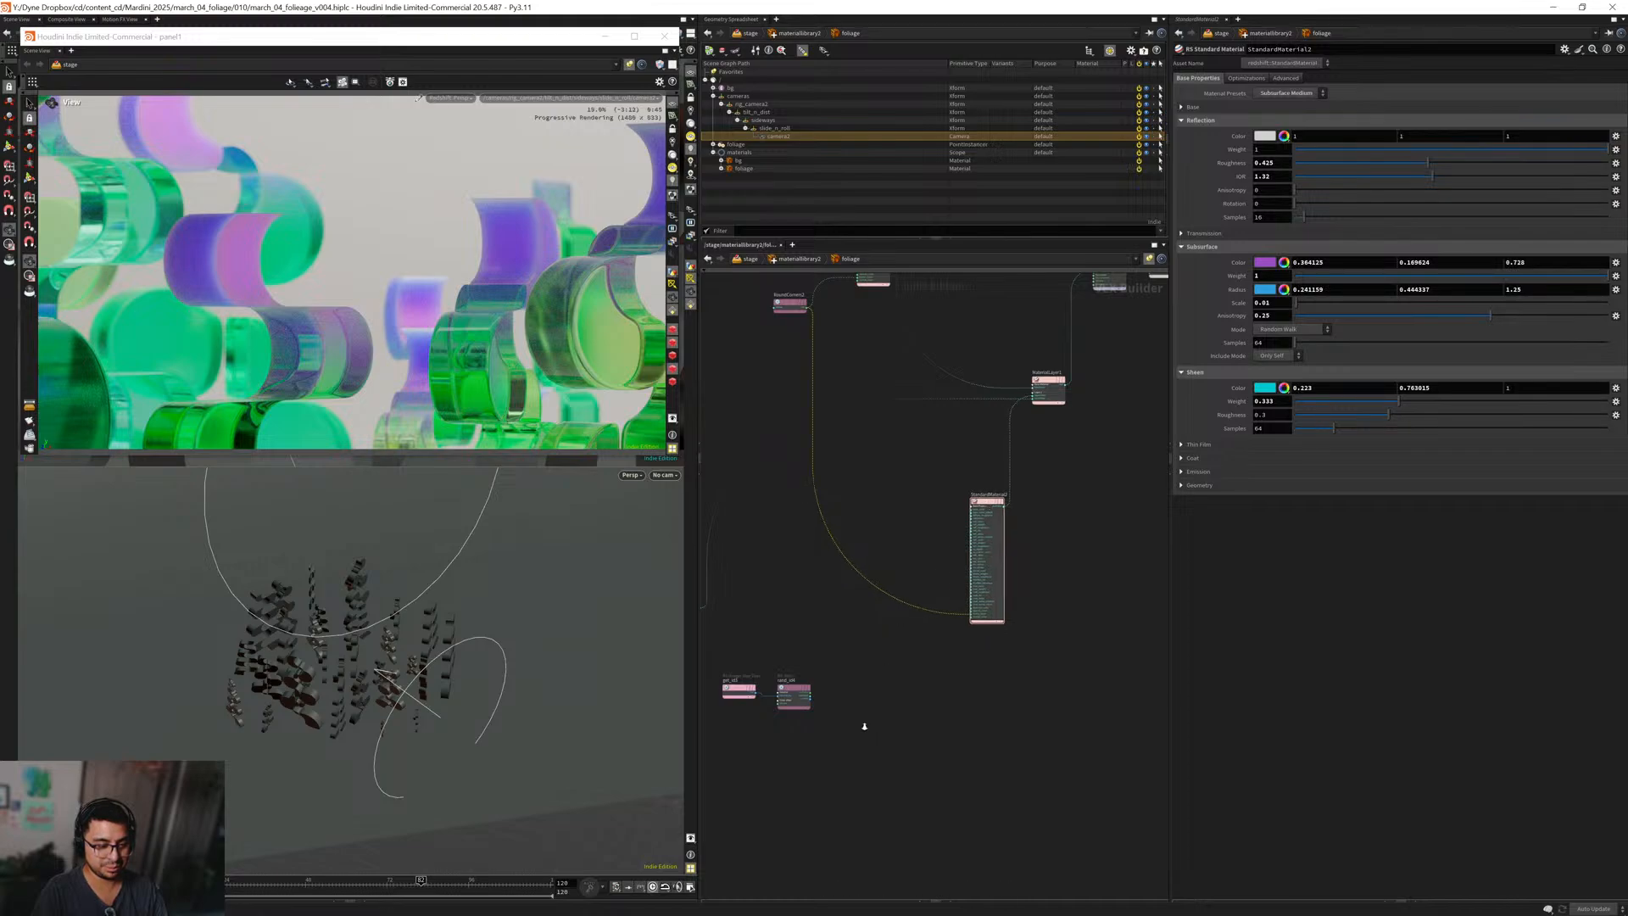
{"action": "scroll", "coordinate": [863, 708], "scroll_direction": "up", "scroll_amount": 5}
{"action": "mouse_move", "coordinate": [865, 704]}
{"action": "middle_mouse_down"}
{"action": "mouse_move", "coordinate": [1021, 650]}
{"action": "mouse_move", "coordinate": [762, 705]}
{"action": "middle_mouse_up"}
{"action": "left_click_drag", "start_coordinate": [1022, 644], "coordinate": [1072, 495]}
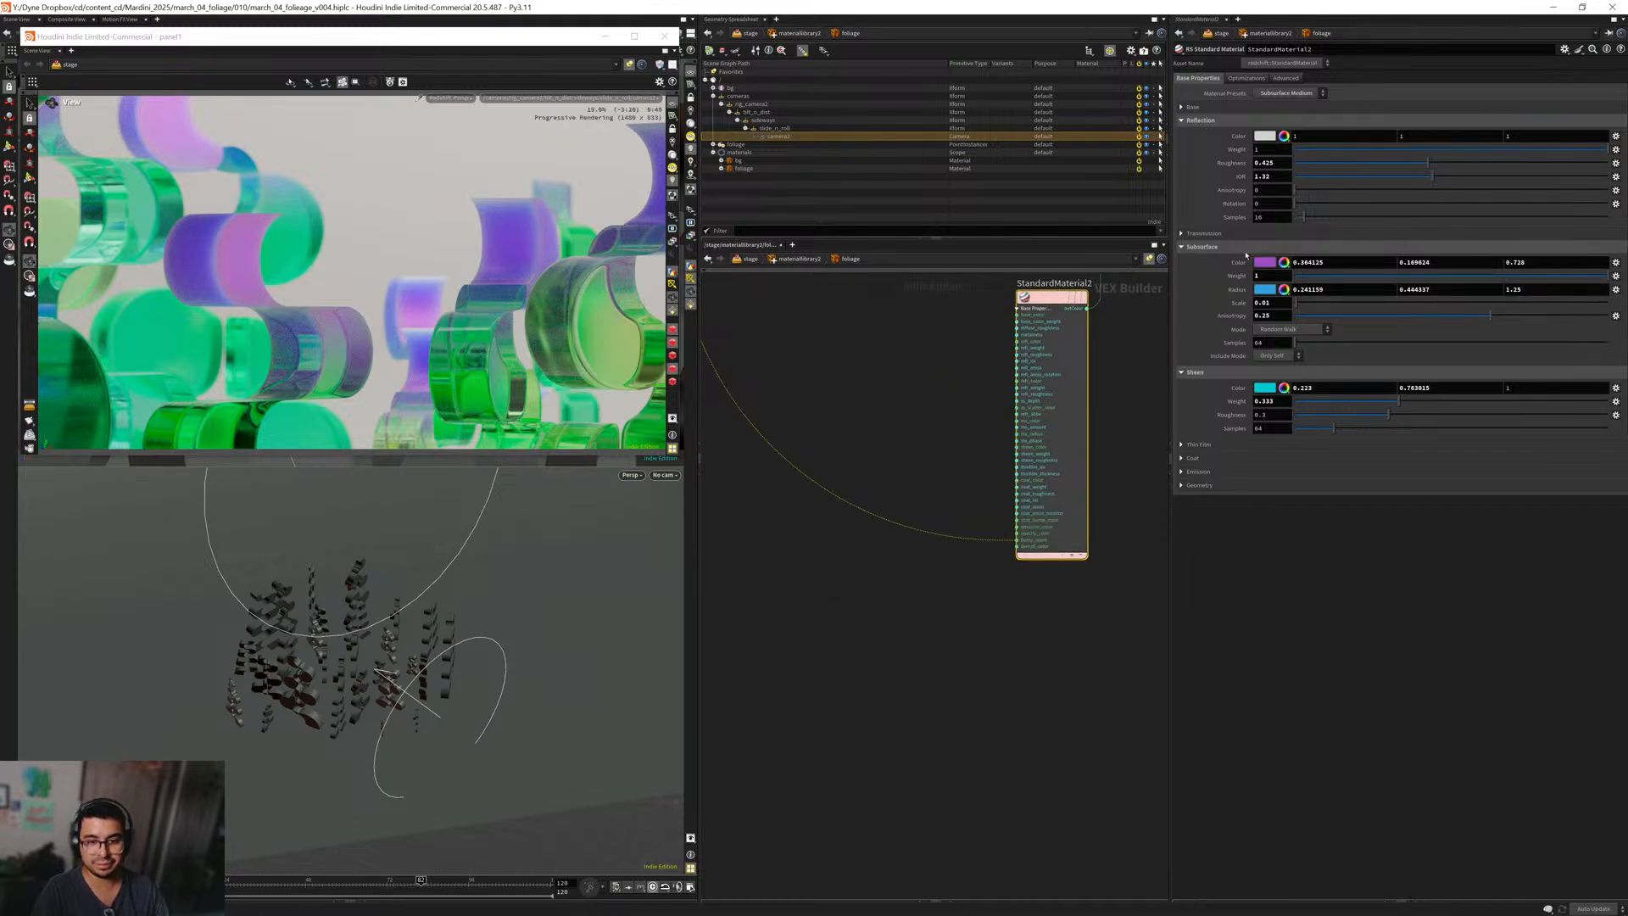
Copy StandardMaterial2's subsurface color and paste its values into the color parameter of the rand_id4 jitter node.
{"action": "right_click", "coordinate": [1238, 263]}
{"action": "left_click", "coordinate": [1251, 350]}
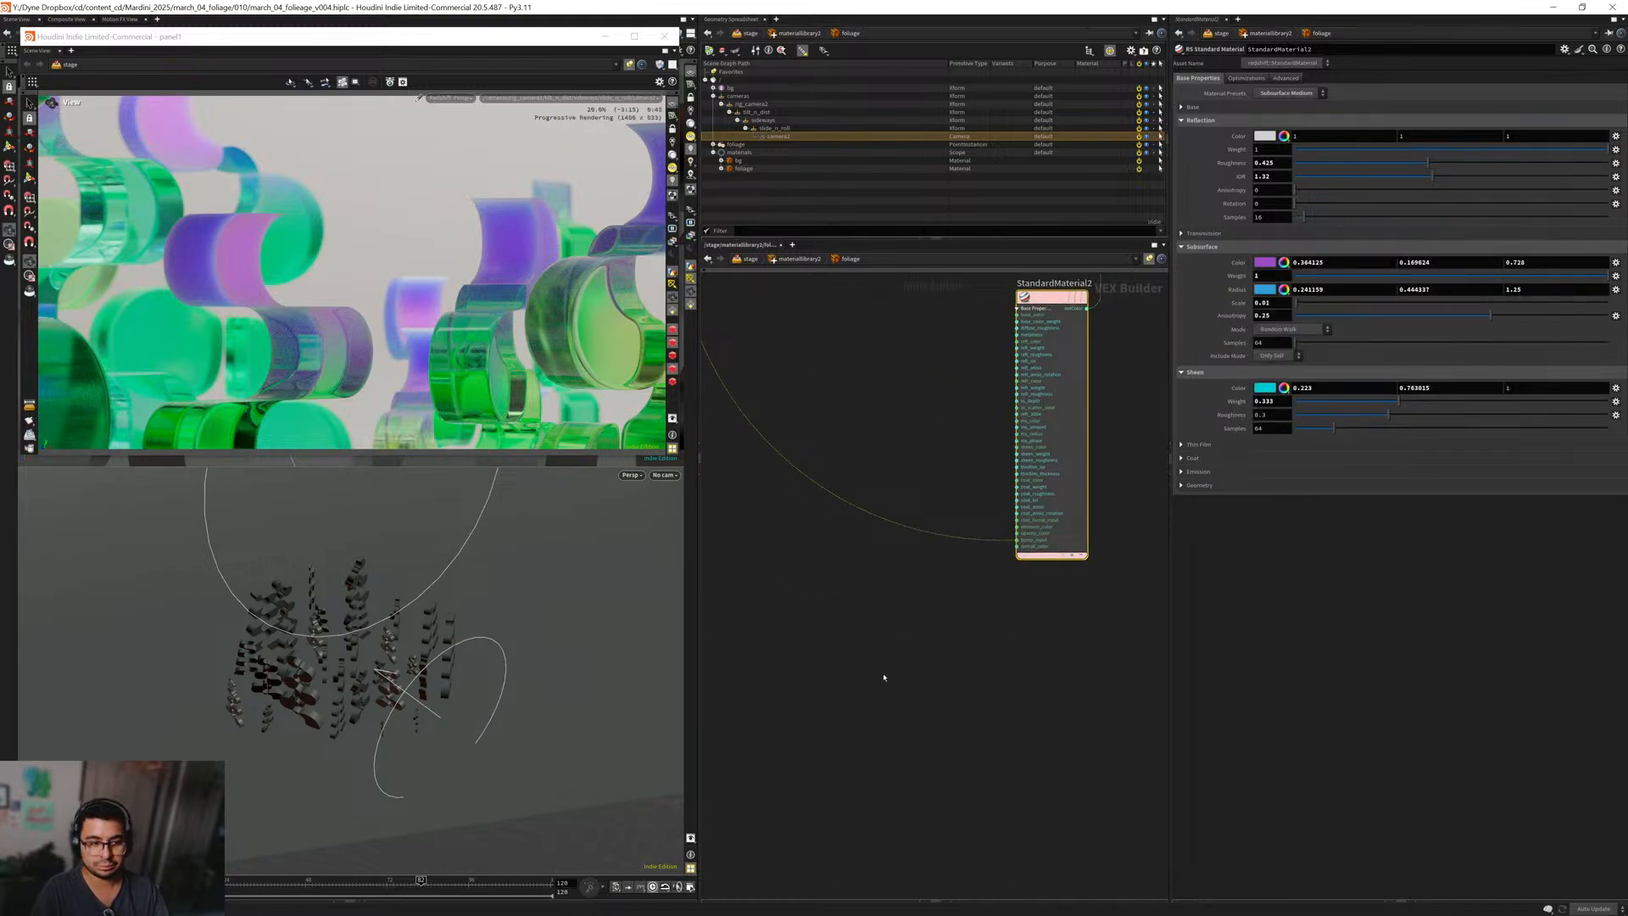
{"action": "scroll", "coordinate": [930, 635], "scroll_direction": "down", "scroll_amount": 3}
{"action": "middle_click_drag", "start_coordinate": [930, 636], "coordinate": [952, 665]}
{"action": "scroll", "coordinate": [961, 667], "scroll_direction": "up", "scroll_amount": 5}
{"action": "left_click", "coordinate": [890, 589]}
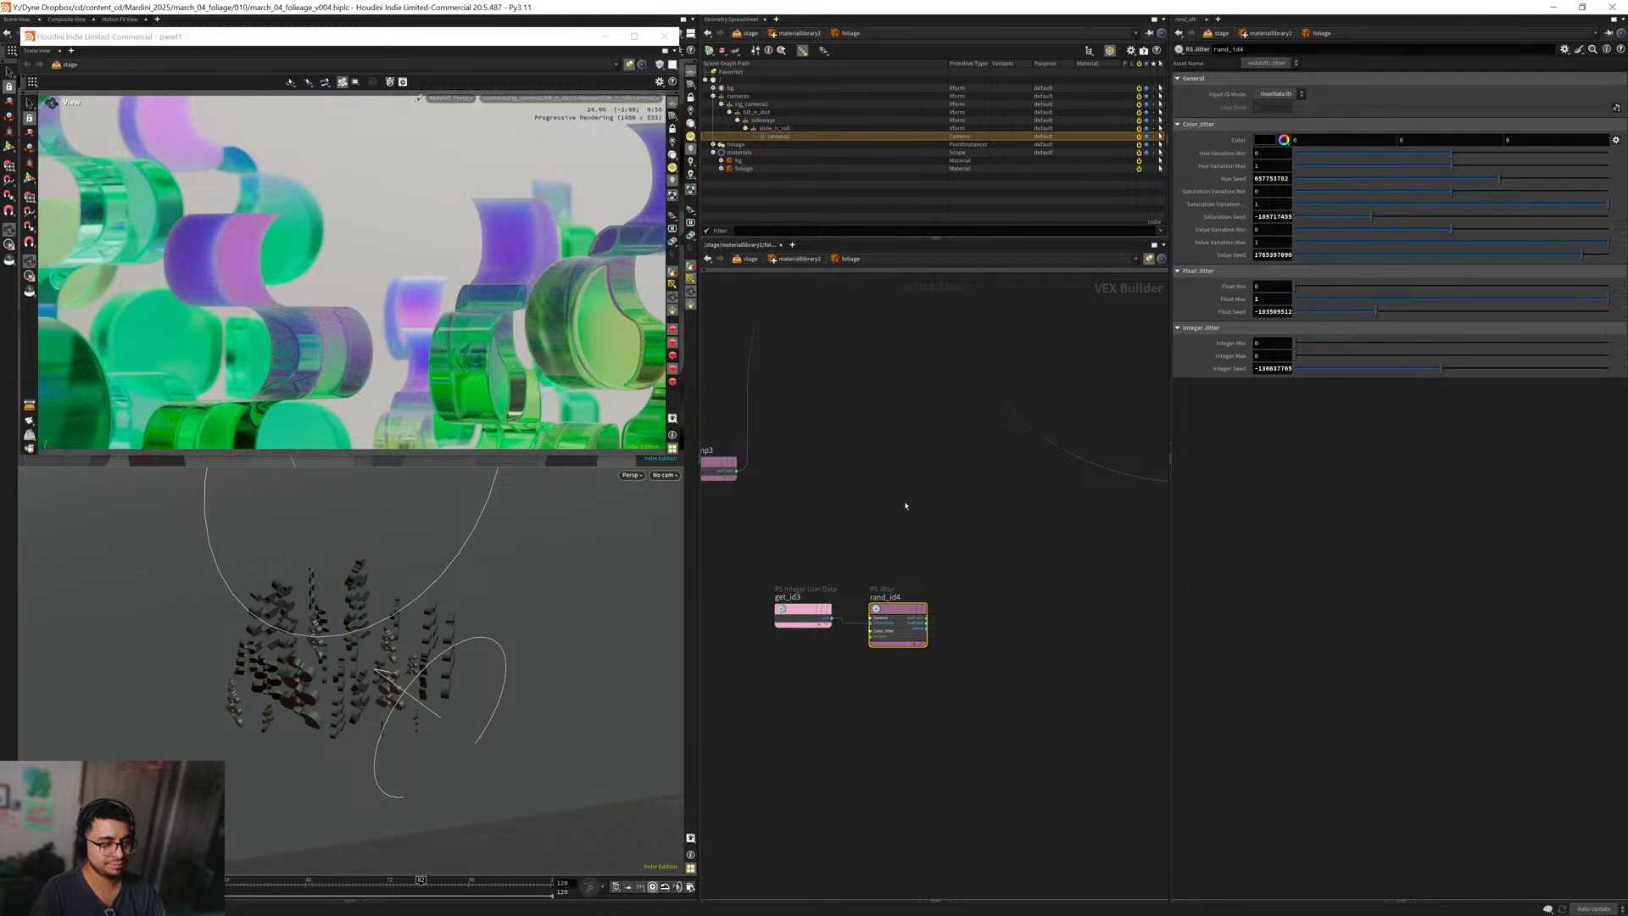
{"action": "scroll", "coordinate": [976, 636], "scroll_direction": "up", "scroll_amount": 2}
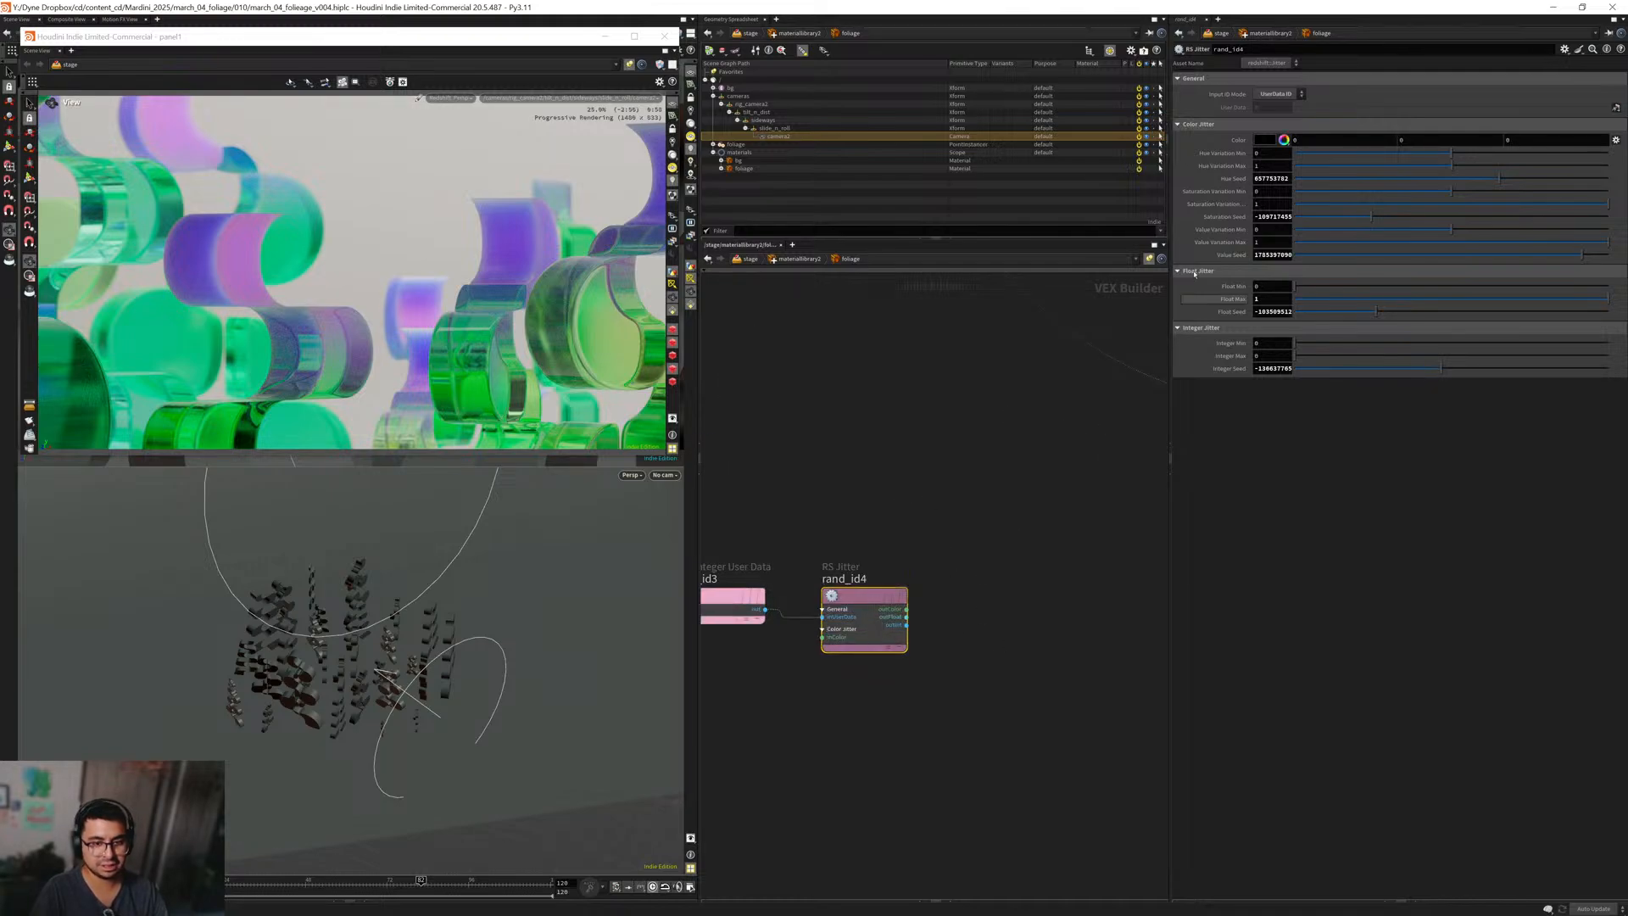
{"action": "right_click", "coordinate": [1235, 143]}
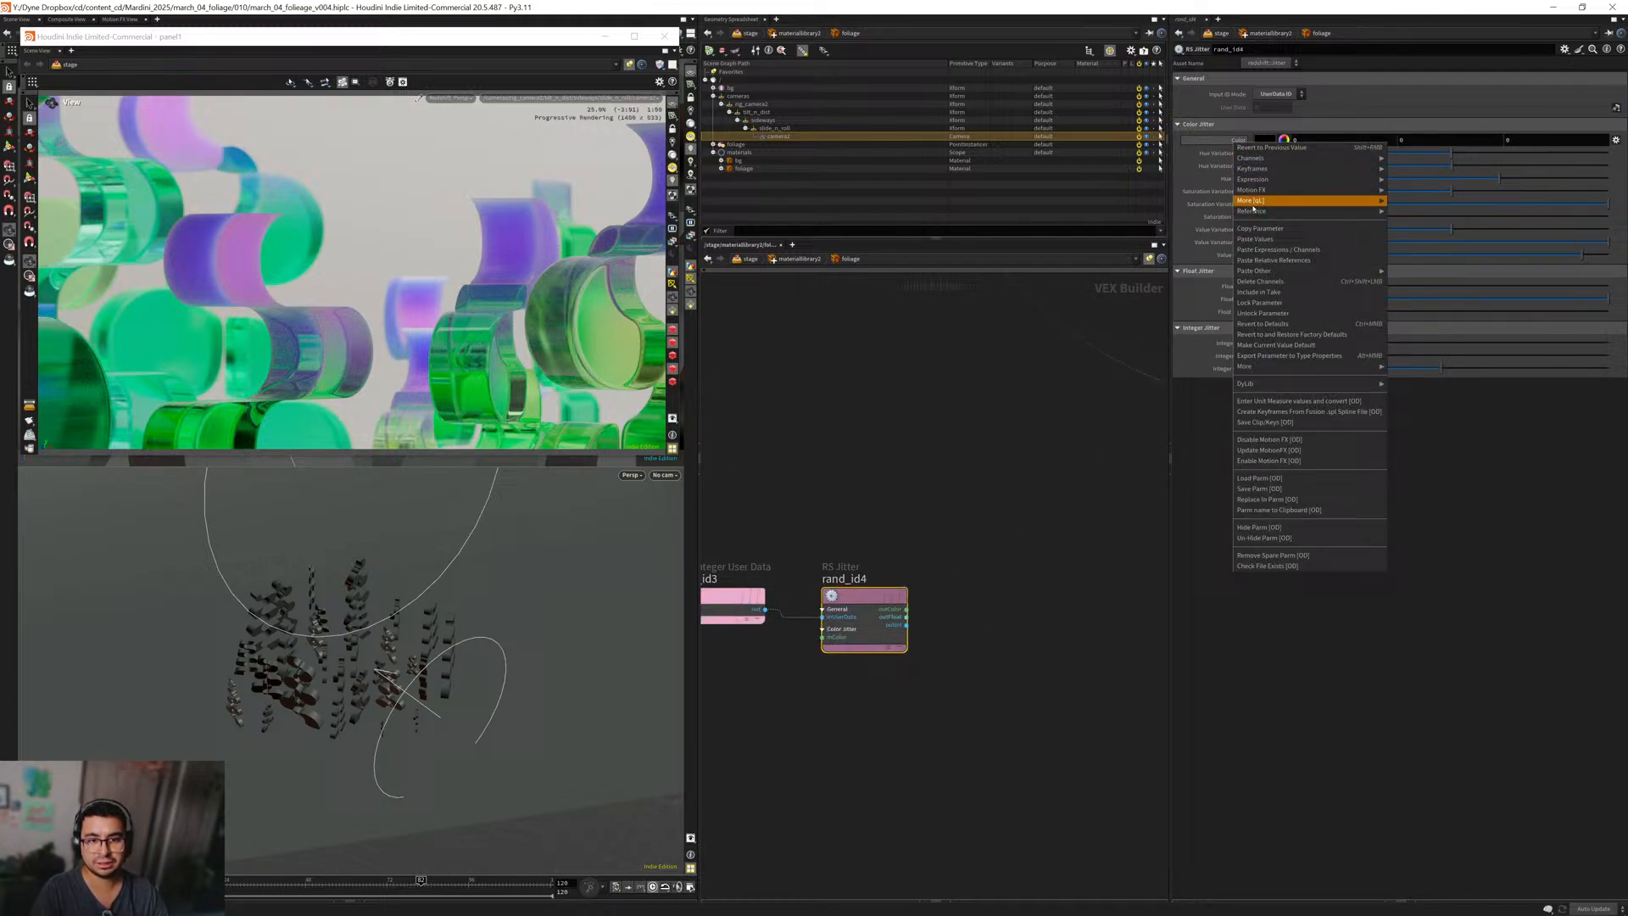
{"action": "left_click", "coordinate": [1271, 240]}
Preview rand_id4's color output in the render, setting its hue variation to -16.5 minimum and 27.2 maximum with a different hue seed.
{"action": "left_click_drag", "start_coordinate": [854, 555], "coordinate": [951, 763]}
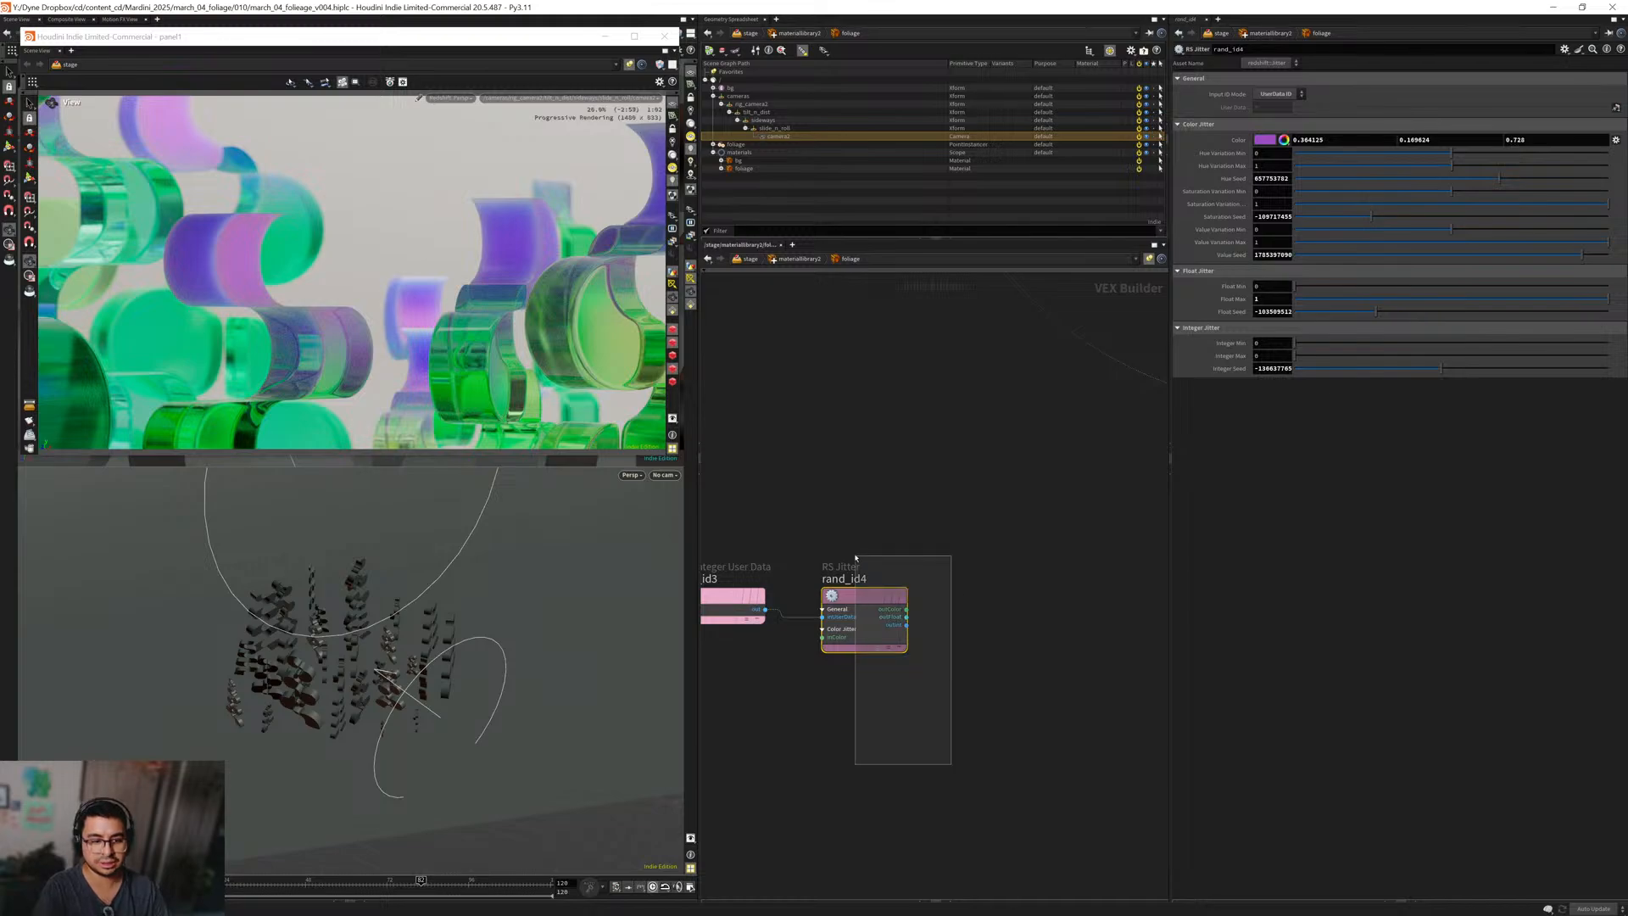
{"action": "left_click_drag", "start_coordinate": [849, 525], "coordinate": [915, 742]}
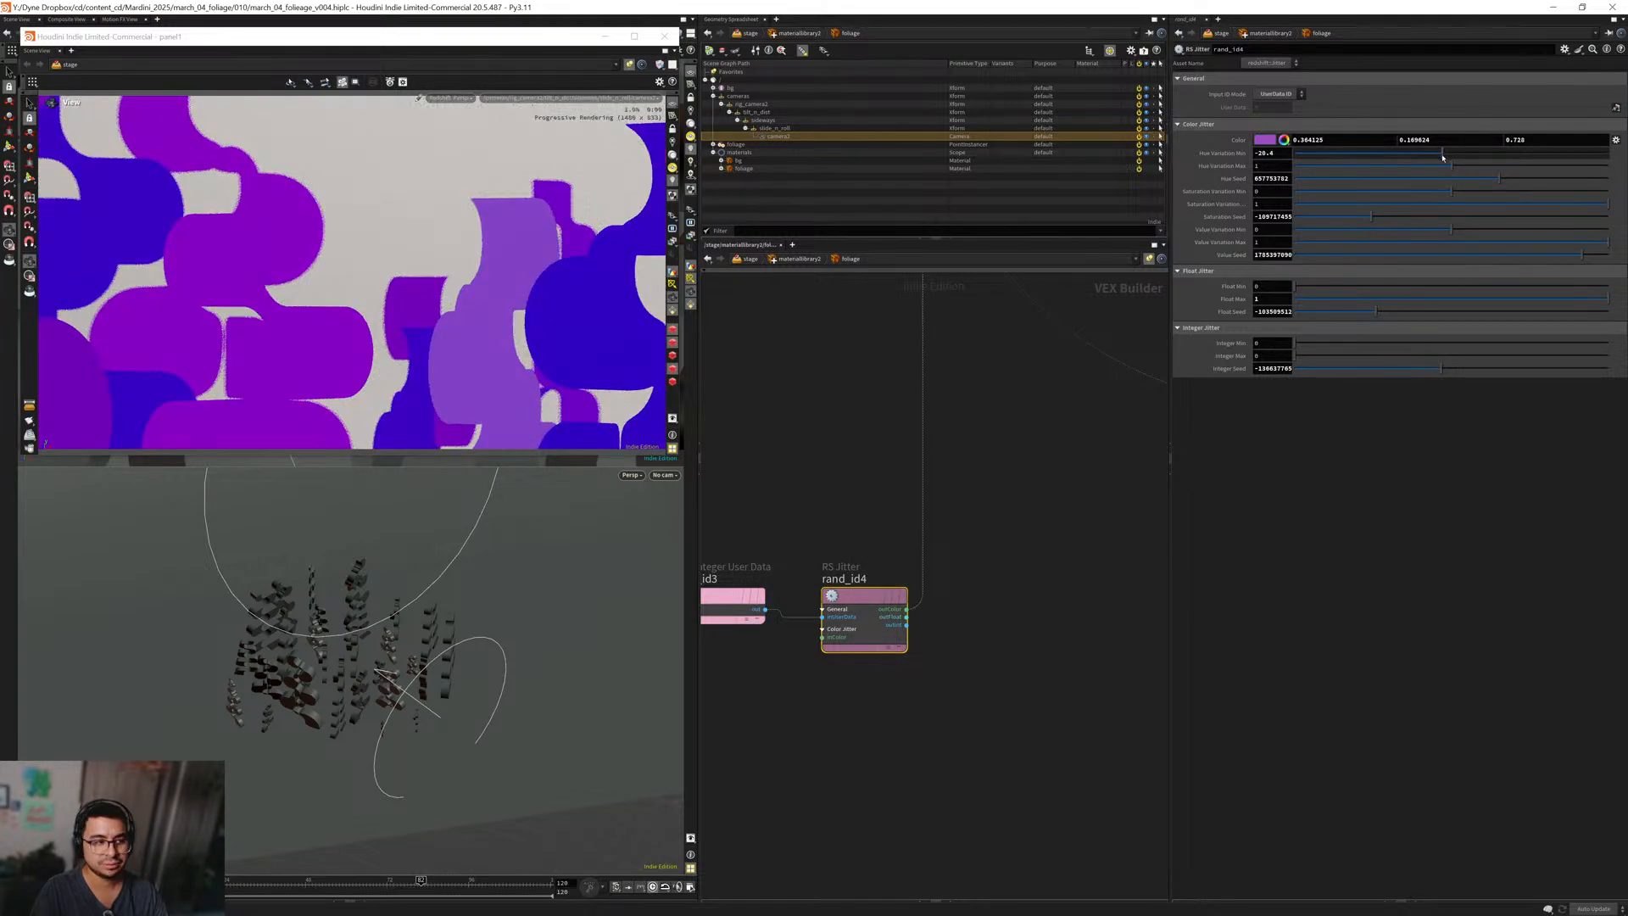
{"action": "left_click_drag", "start_coordinate": [1445, 157], "coordinate": [1463, 171]}
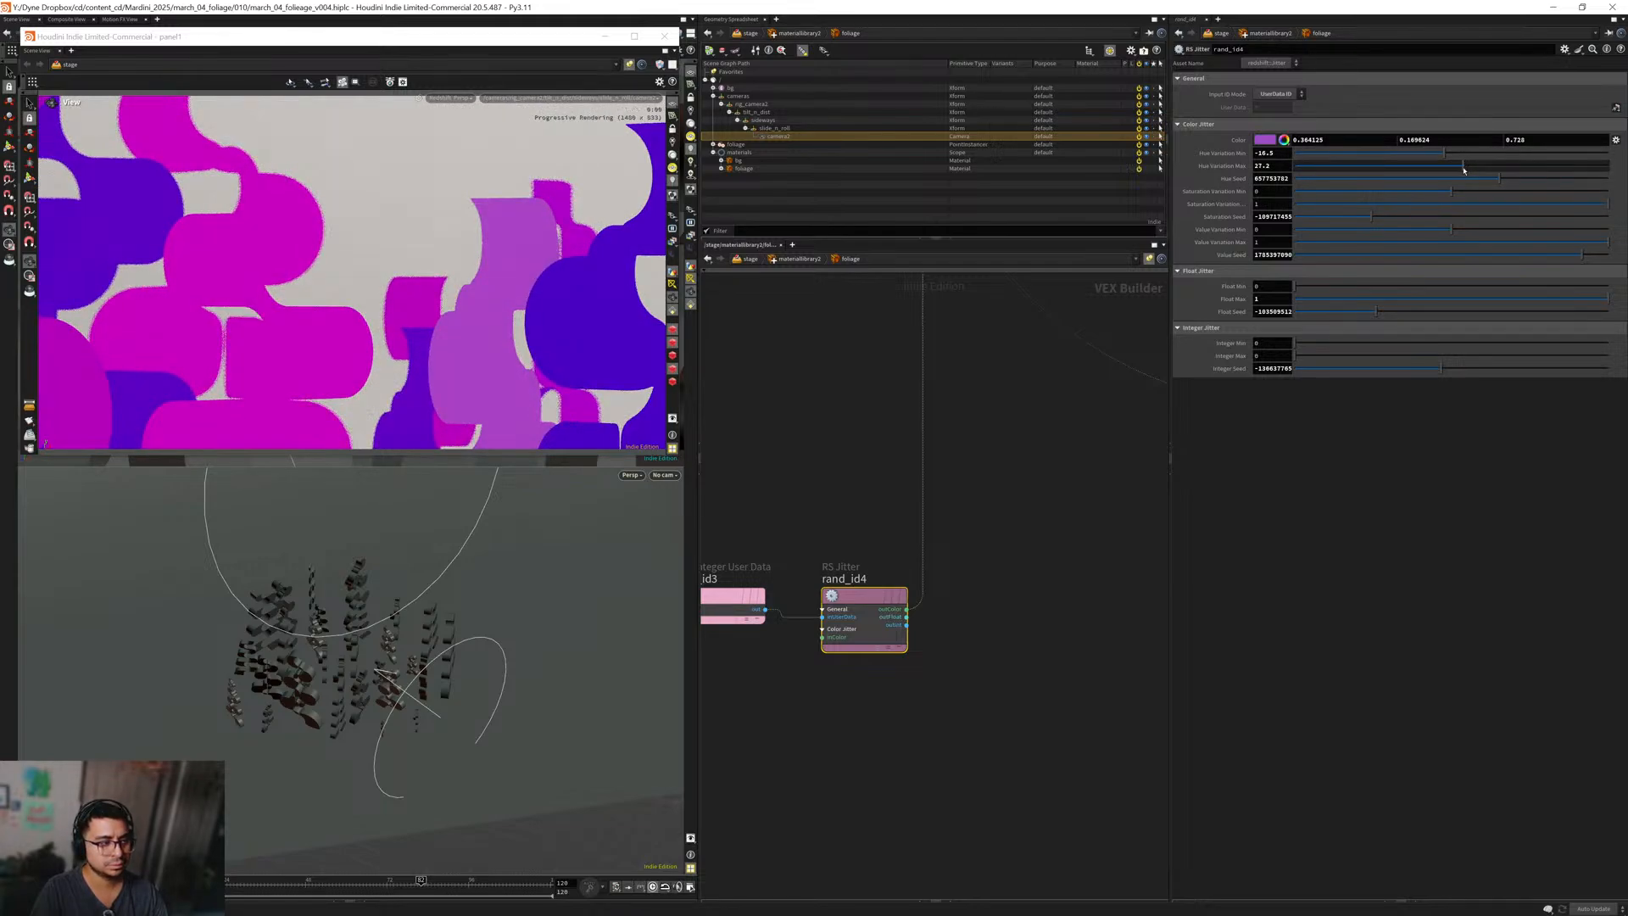
{"action": "left_click", "coordinate": [1377, 179]}
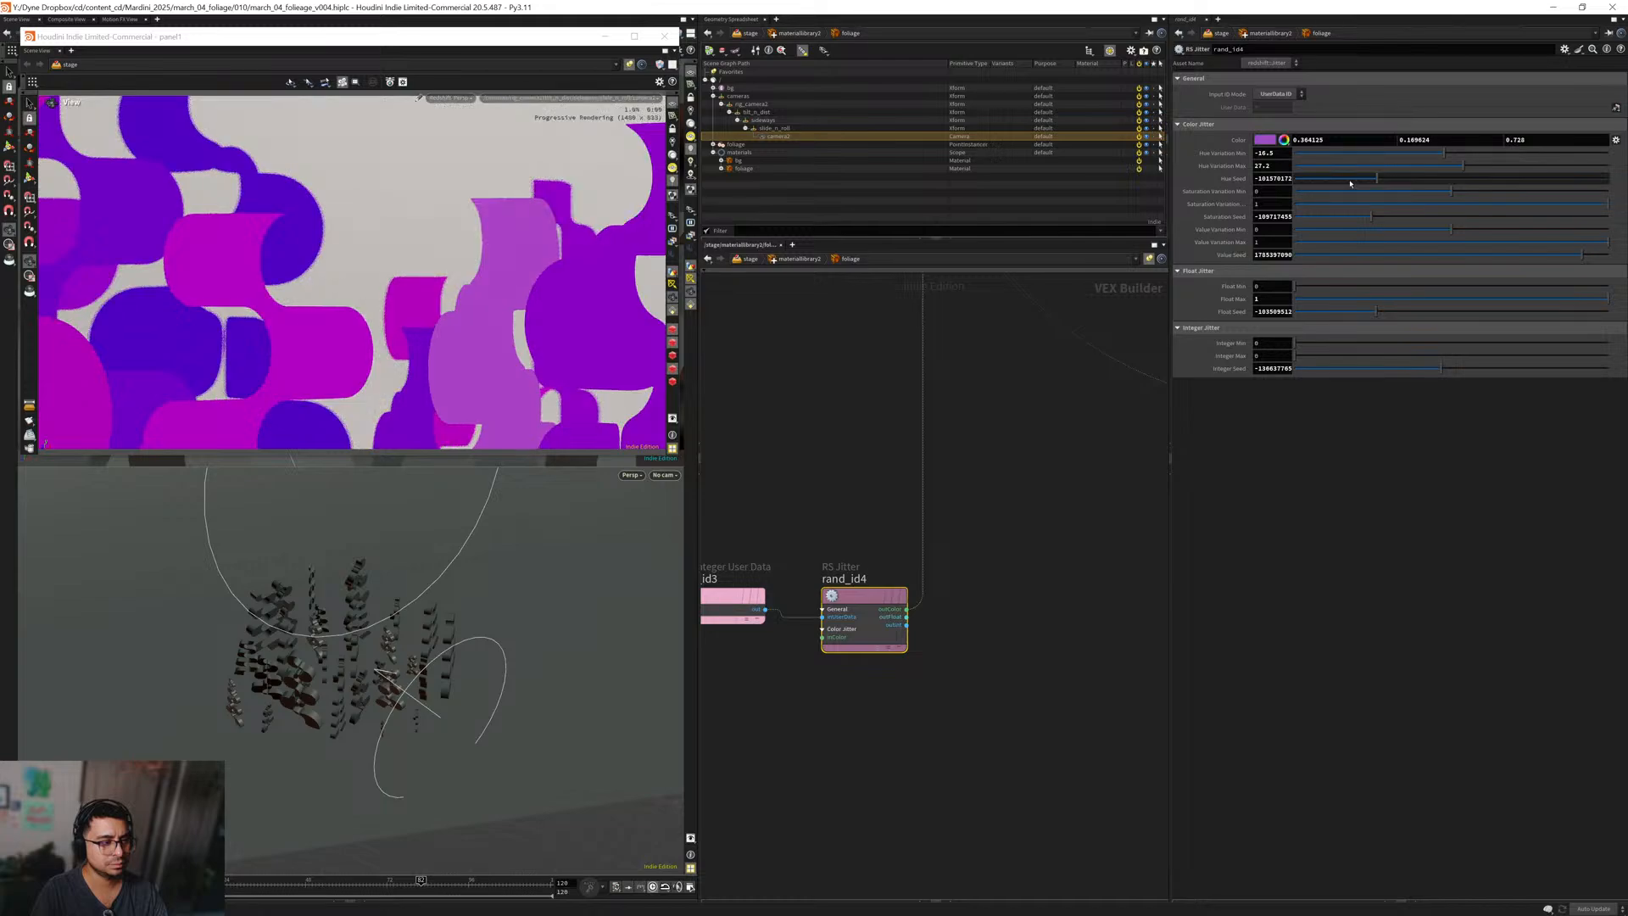
Try value variation maximums of 10, 0 and 50 on rand_id4, returning it to 1.
{"action": "middle_click_drag", "start_coordinate": [927, 639], "coordinate": [872, 644]}
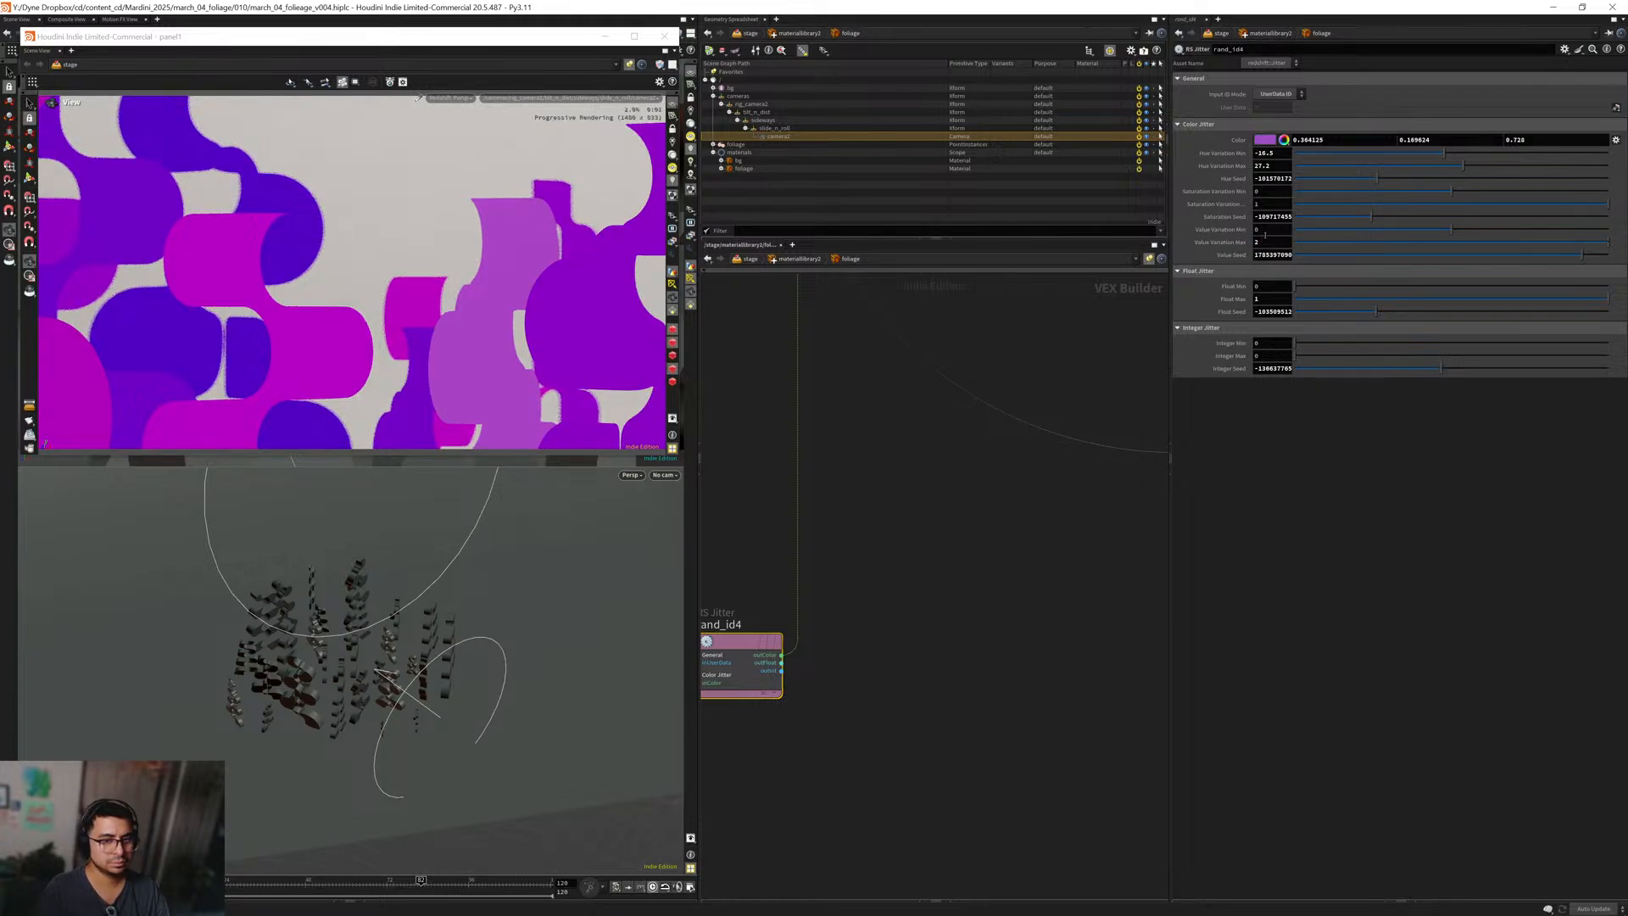
{"action": "double_click", "coordinate": [1263, 243]}
{"action": "type", "text": "10"}
{"action": "key", "text": "Return"}
{"action": "double_click", "coordinate": [1264, 243]}
{"action": "type", "text": "0"}
{"action": "key", "text": "Return"}
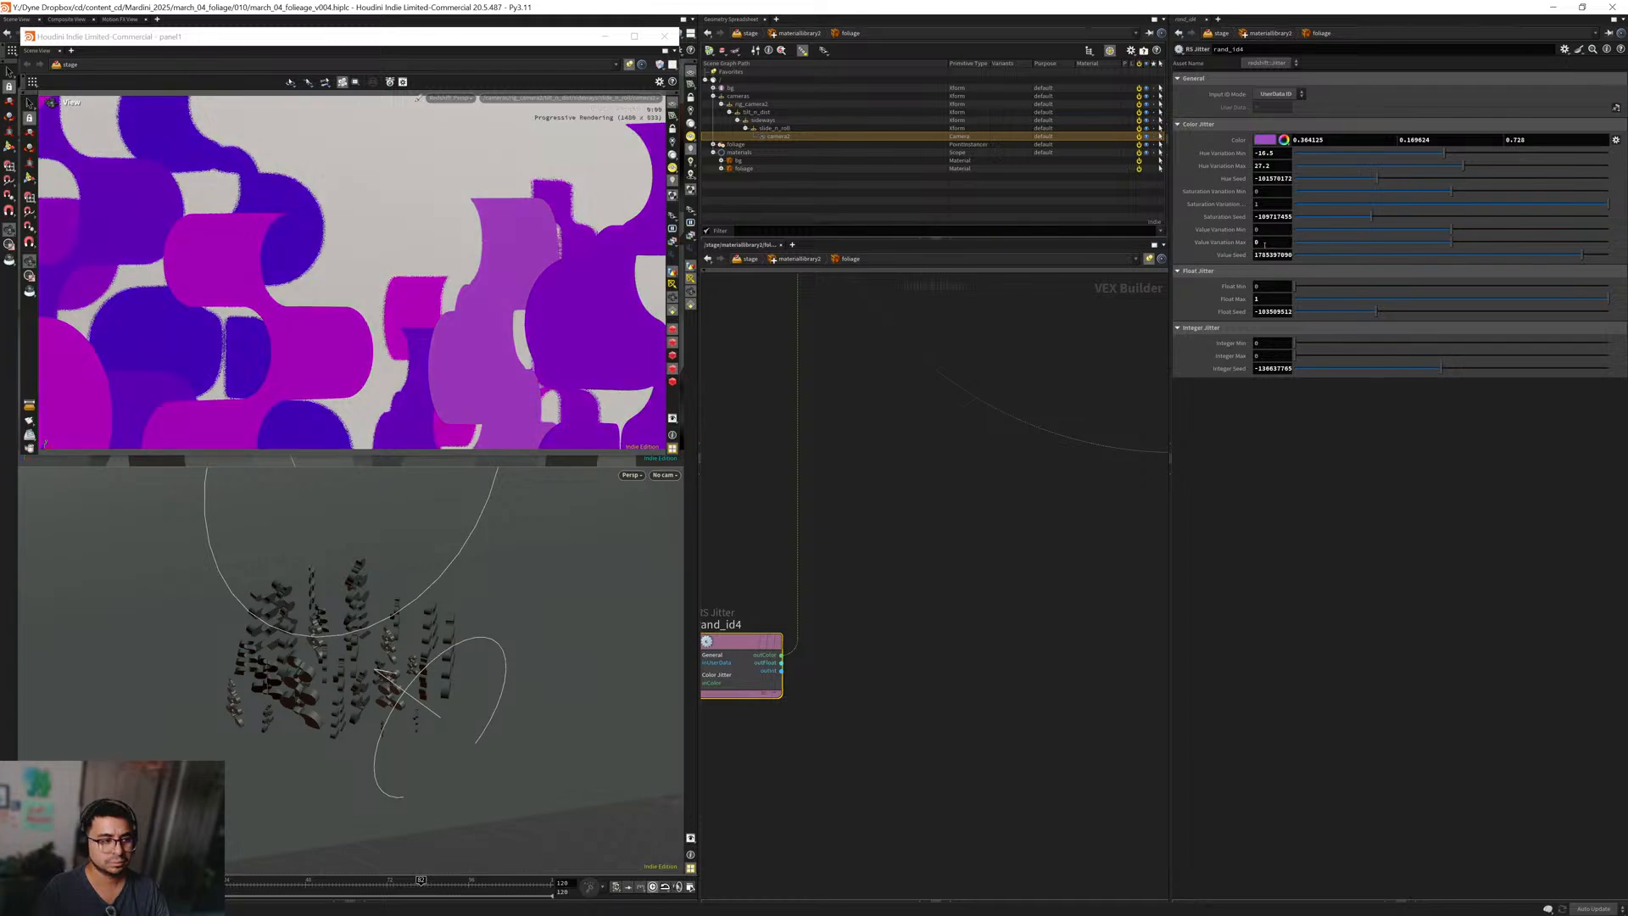
{"action": "double_click", "coordinate": [1269, 242]}
{"action": "type", "text": "50"}
{"action": "key", "text": "Return"}
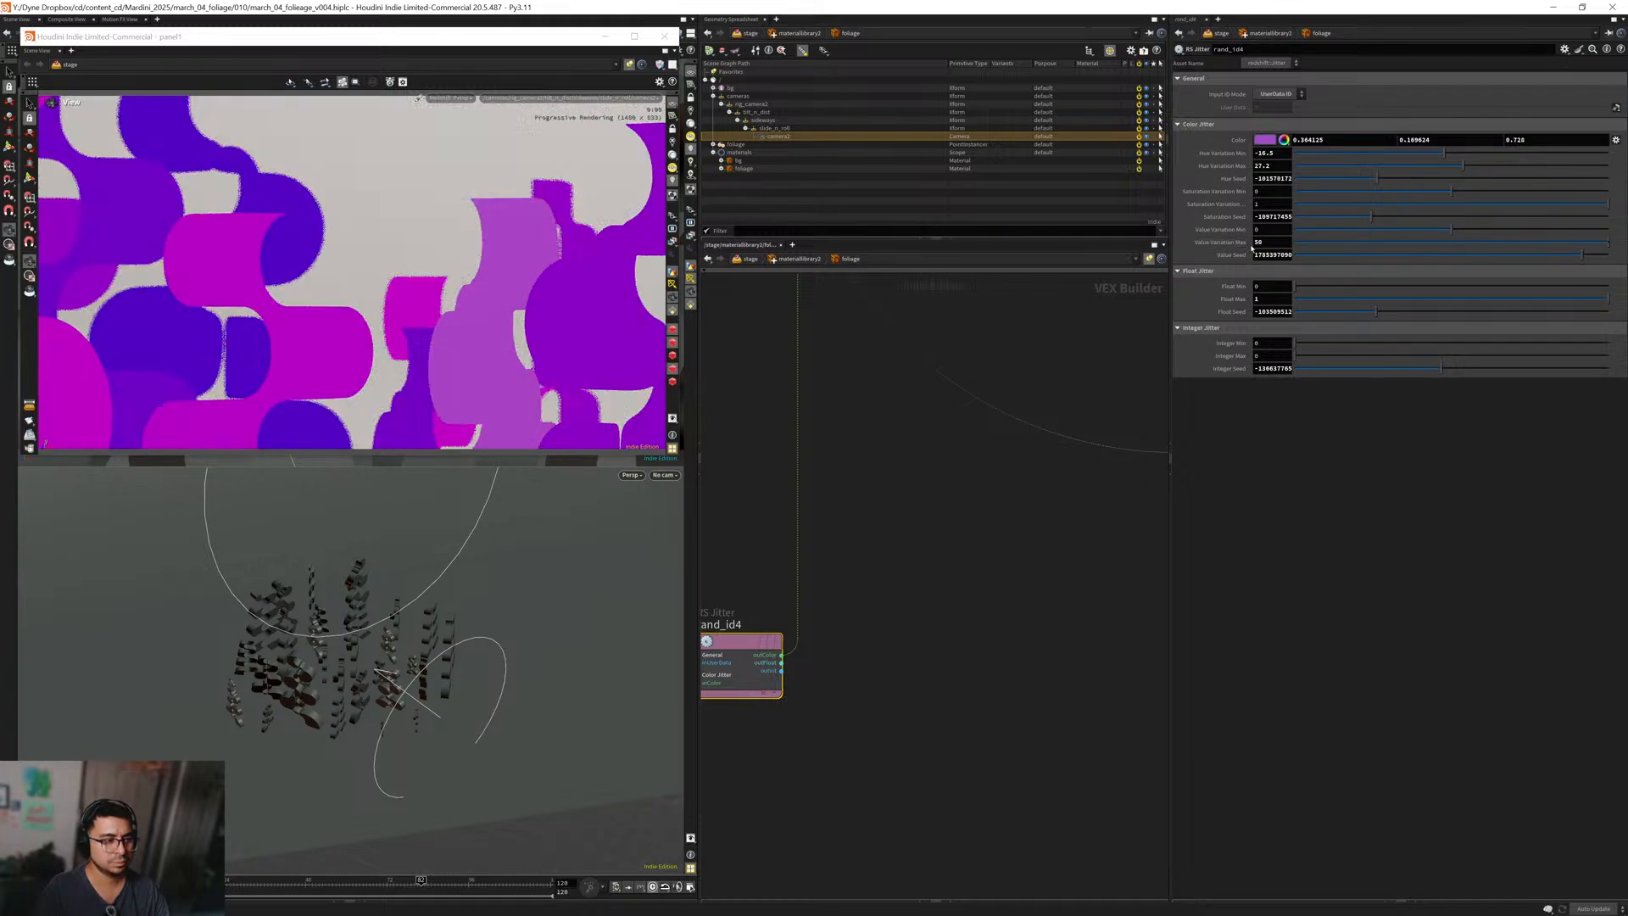
{"action": "type", "text": "1"}
{"action": "key", "text": "Return"}
Set rand_id4's value variation minimum to 0.662 and its saturation variation minimum to -0.568.
{"action": "left_click", "coordinate": [1362, 230]}
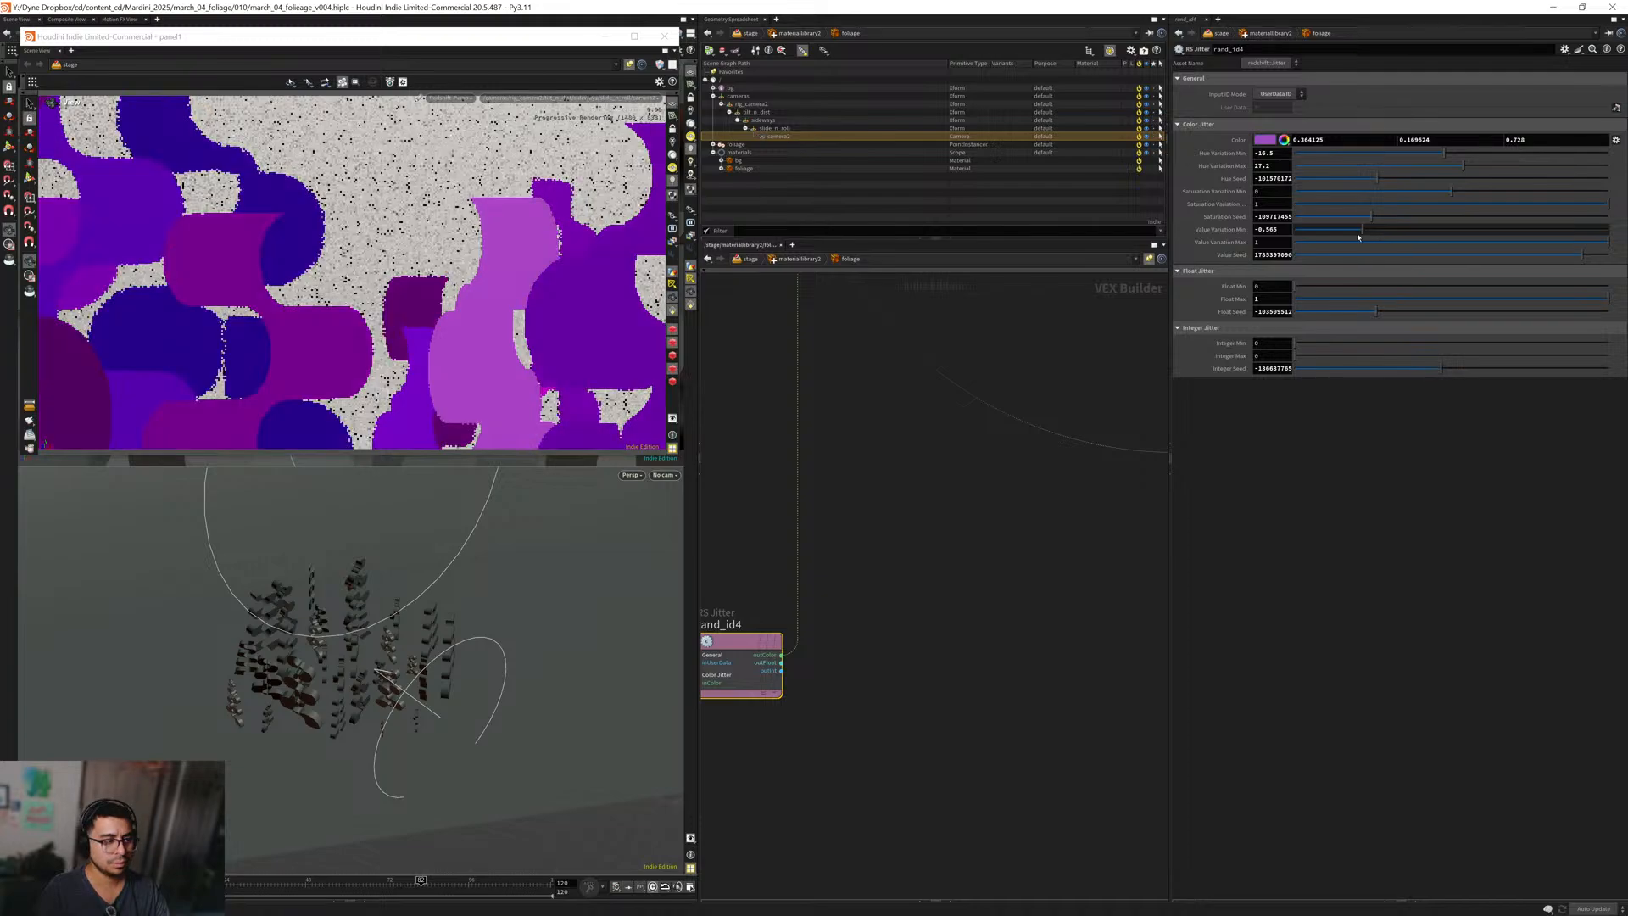
{"action": "left_click", "coordinate": [1509, 230]}
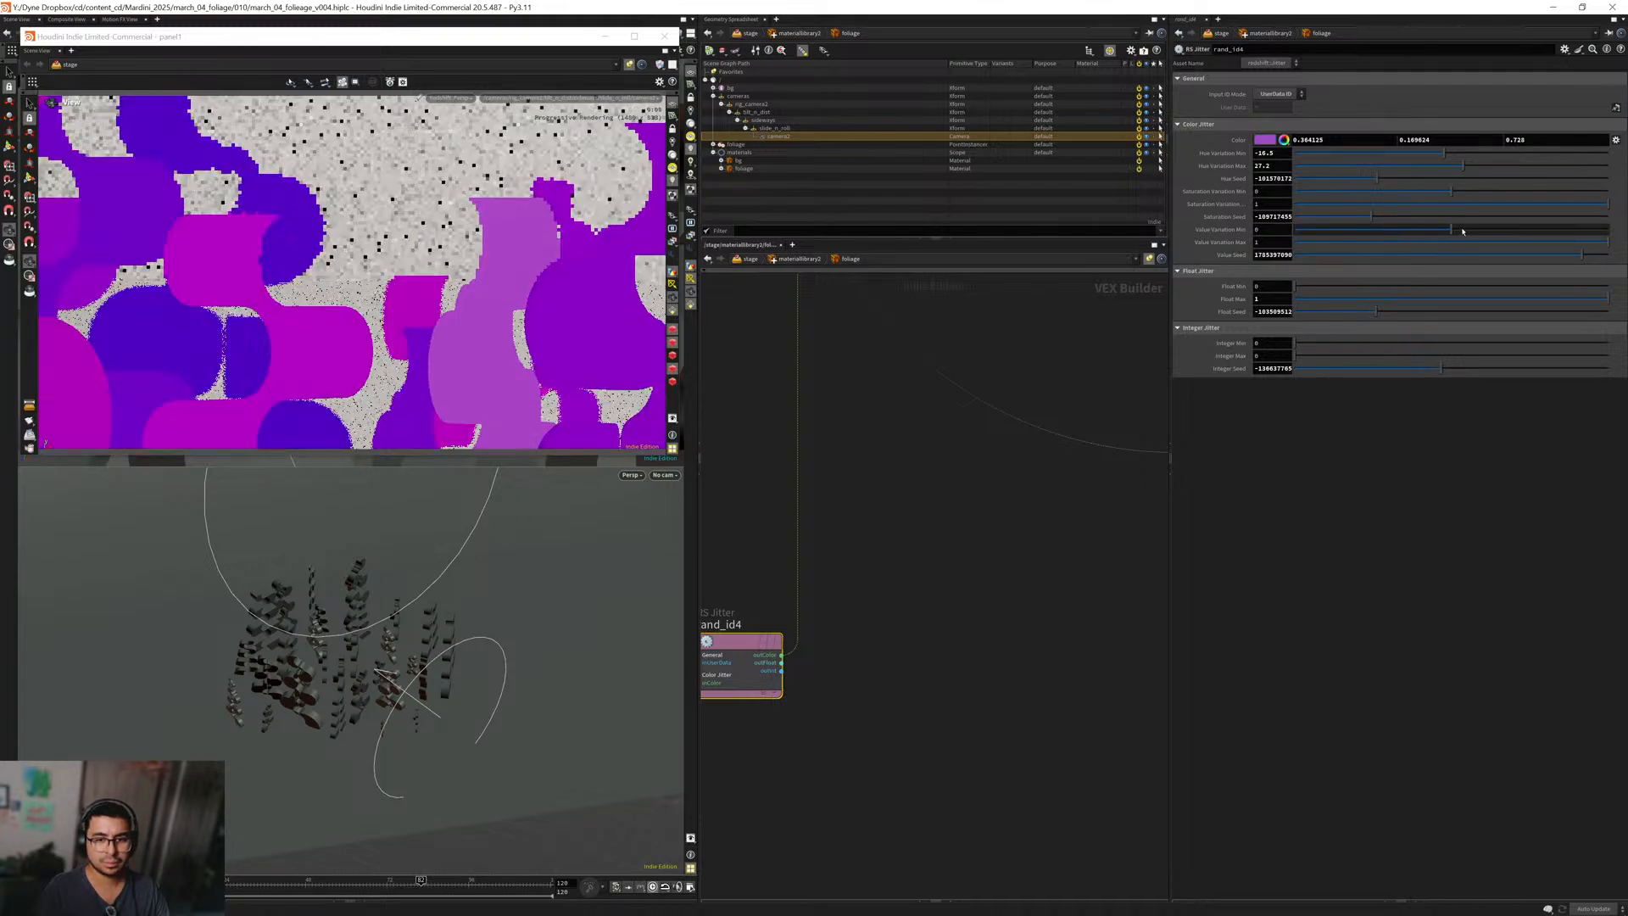
{"action": "left_click", "coordinate": [1554, 230]}
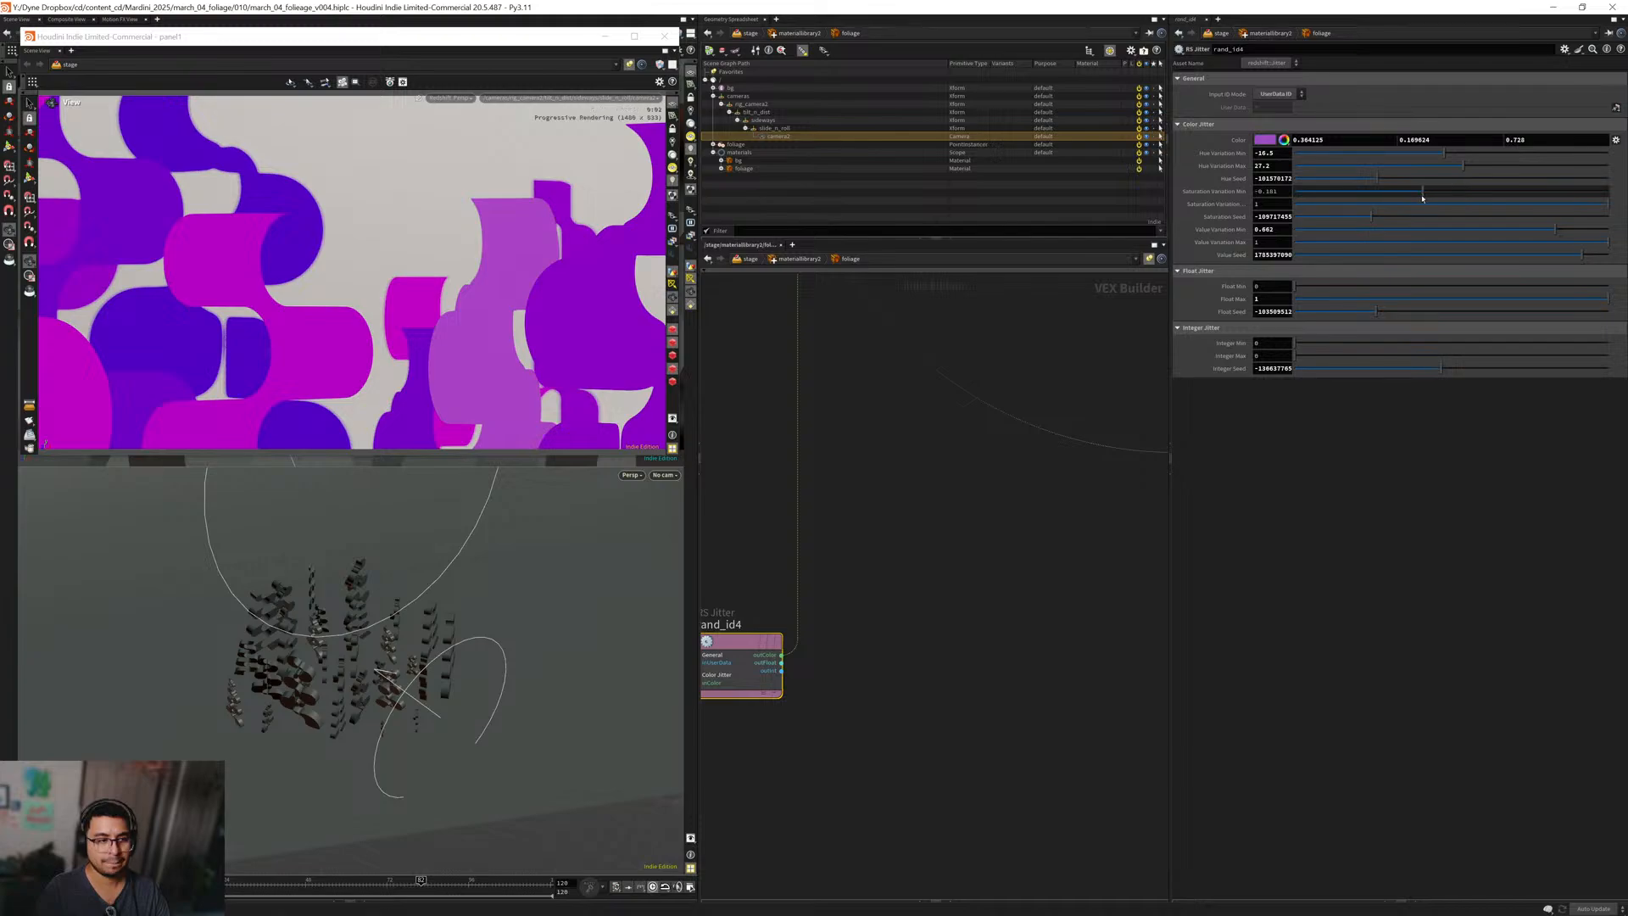
{"action": "left_click_drag", "start_coordinate": [1423, 198], "coordinate": [1362, 198]}
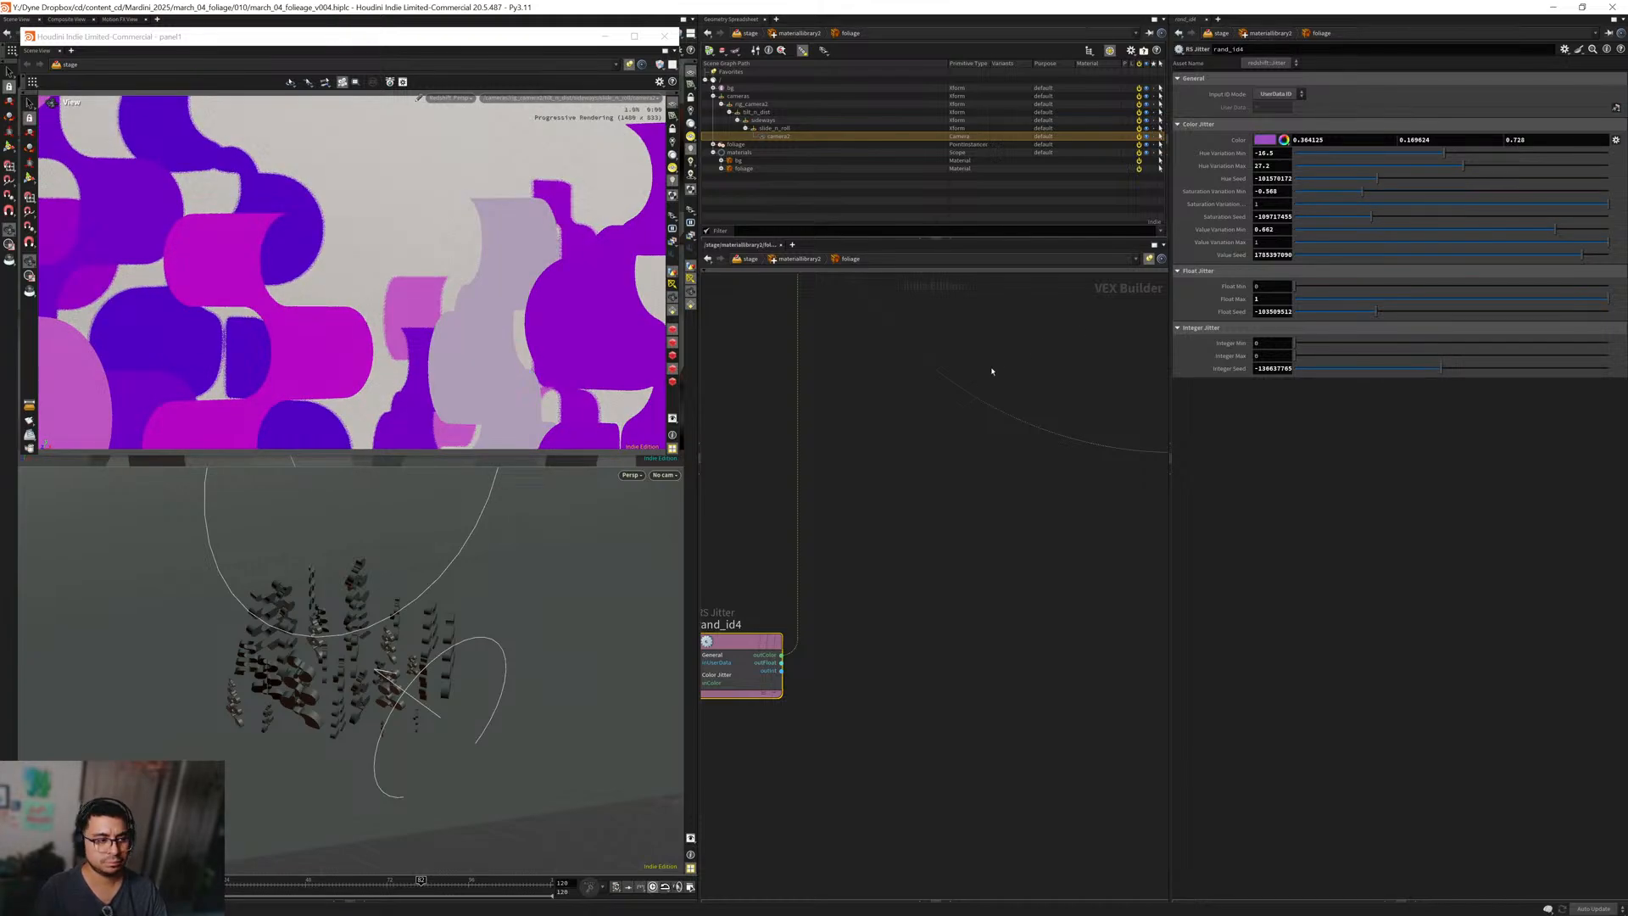
Connect rand_id4's outColor to the ms_color input of StandardMaterial2.
{"action": "middle_click_drag", "start_coordinate": [886, 581], "coordinate": [842, 618]}
{"action": "scroll", "coordinate": [864, 600], "scroll_direction": "down", "scroll_amount": 3}
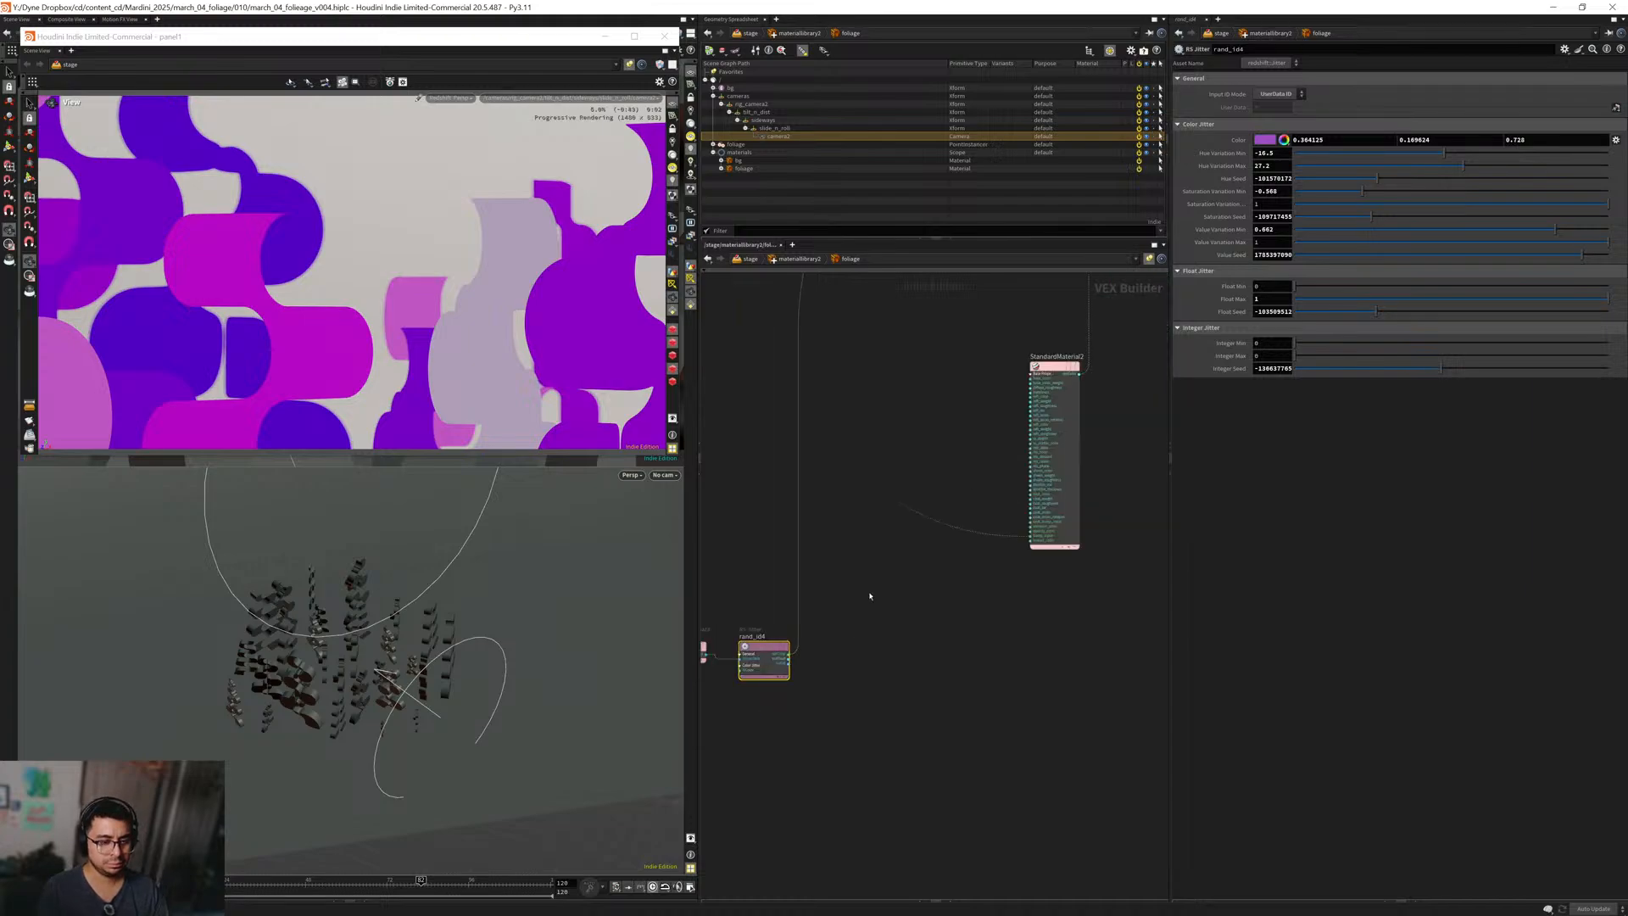
{"action": "middle_click_drag", "start_coordinate": [933, 450], "coordinate": [815, 550]}
{"action": "scroll", "coordinate": [850, 567], "scroll_direction": "up", "scroll_amount": 4}
{"action": "left_click", "coordinate": [1000, 580]}
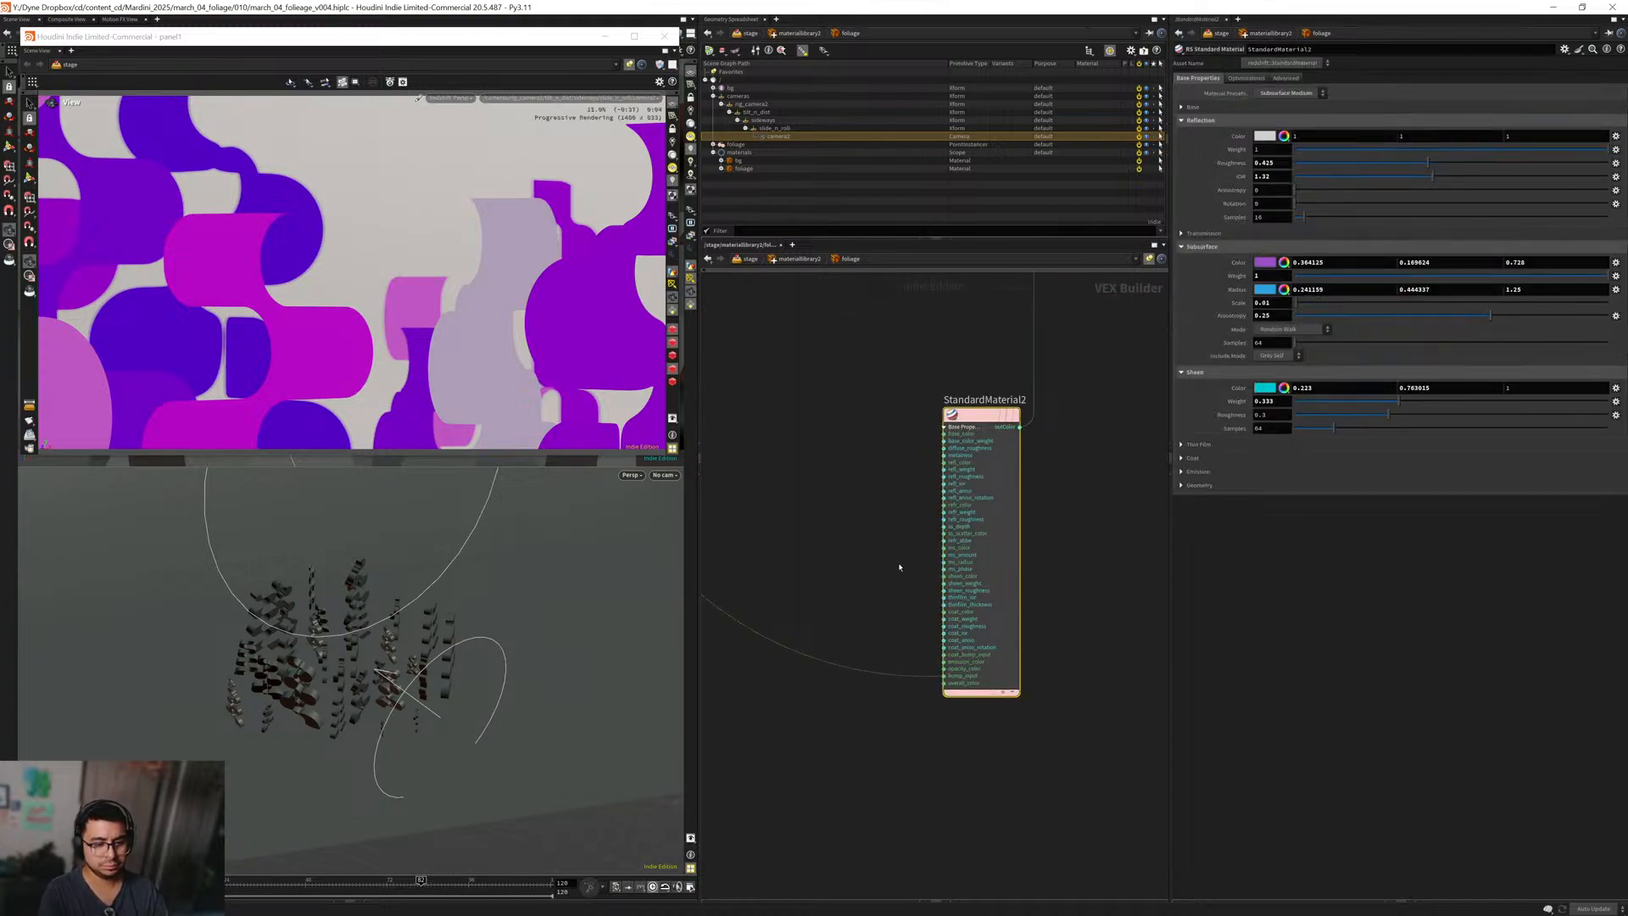
{"action": "scroll", "coordinate": [892, 545], "scroll_direction": "up", "scroll_amount": 5}
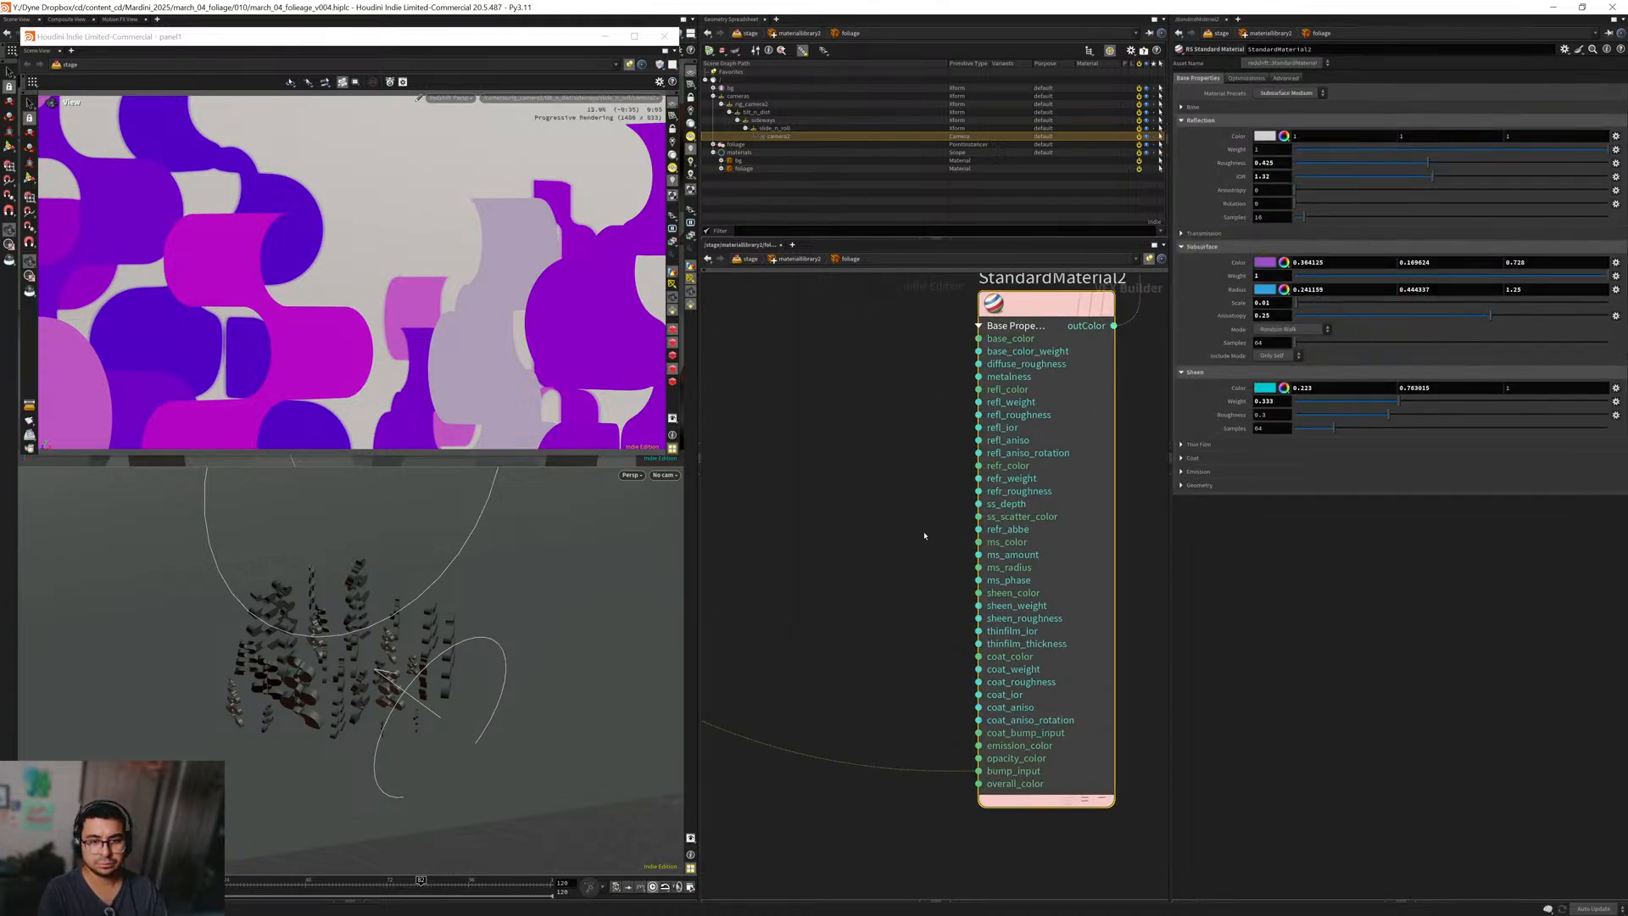
{"action": "left_click", "coordinate": [979, 543]}
{"action": "scroll", "coordinate": [869, 561], "scroll_direction": "down", "scroll_amount": 5}
{"action": "middle_click_drag", "start_coordinate": [752, 658], "coordinate": [930, 545]}
{"action": "left_click", "coordinate": [835, 656]}
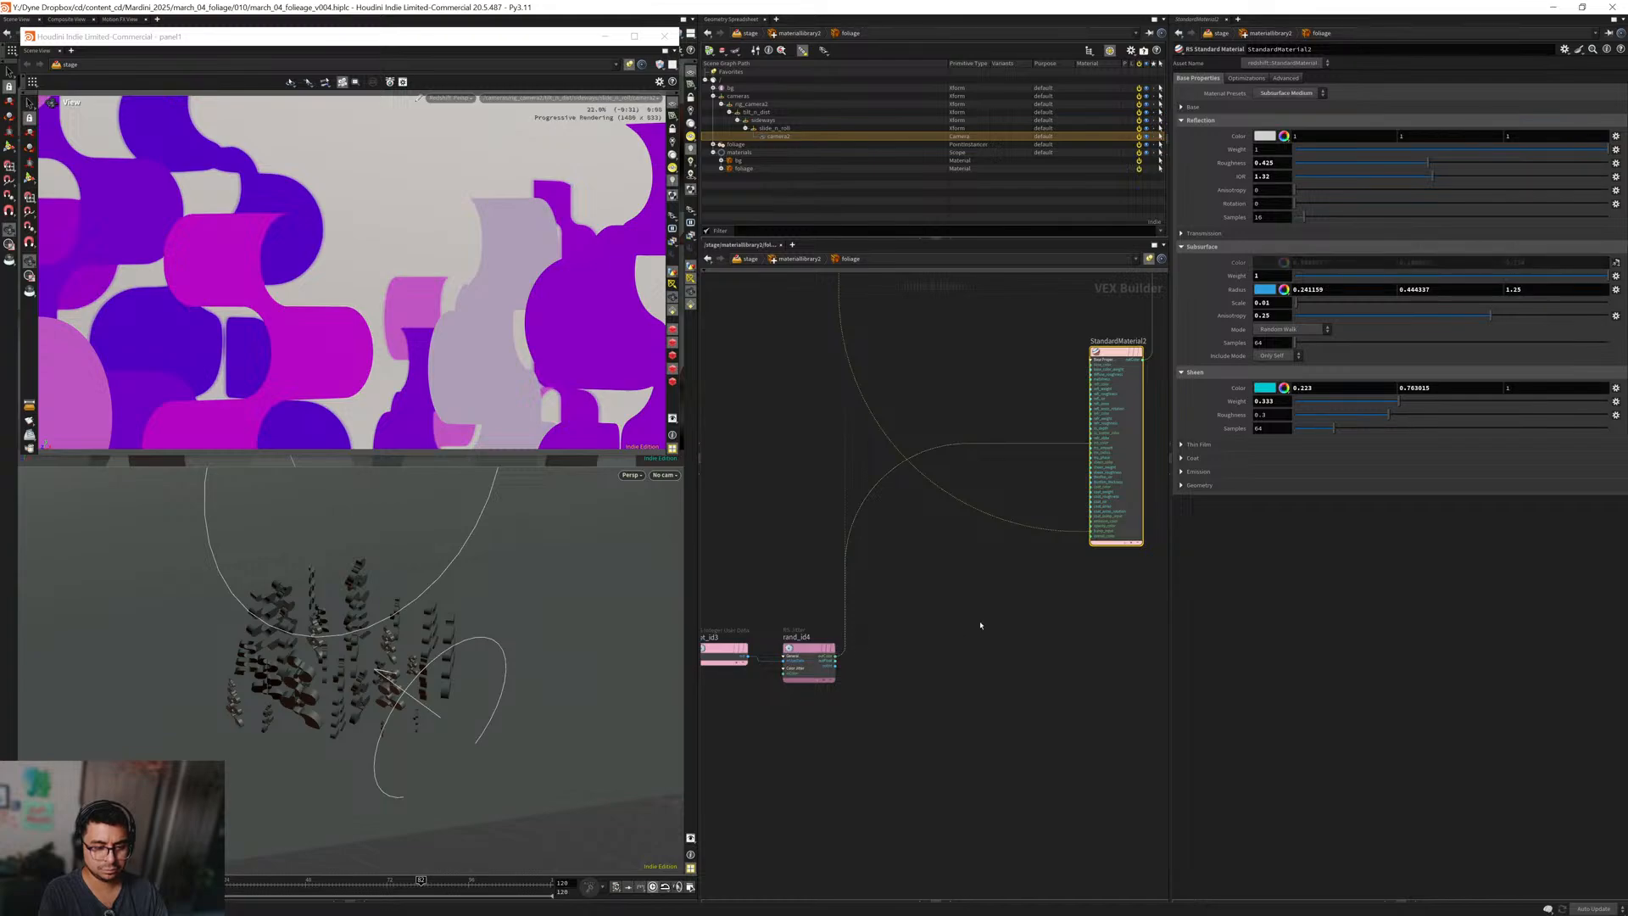
Lower rand_id4's saturation variation maximum to 0.857.
{"action": "scroll", "coordinate": [950, 628], "scroll_direction": "down", "scroll_amount": 4}
{"action": "middle_click_drag", "start_coordinate": [933, 476], "coordinate": [915, 517]}
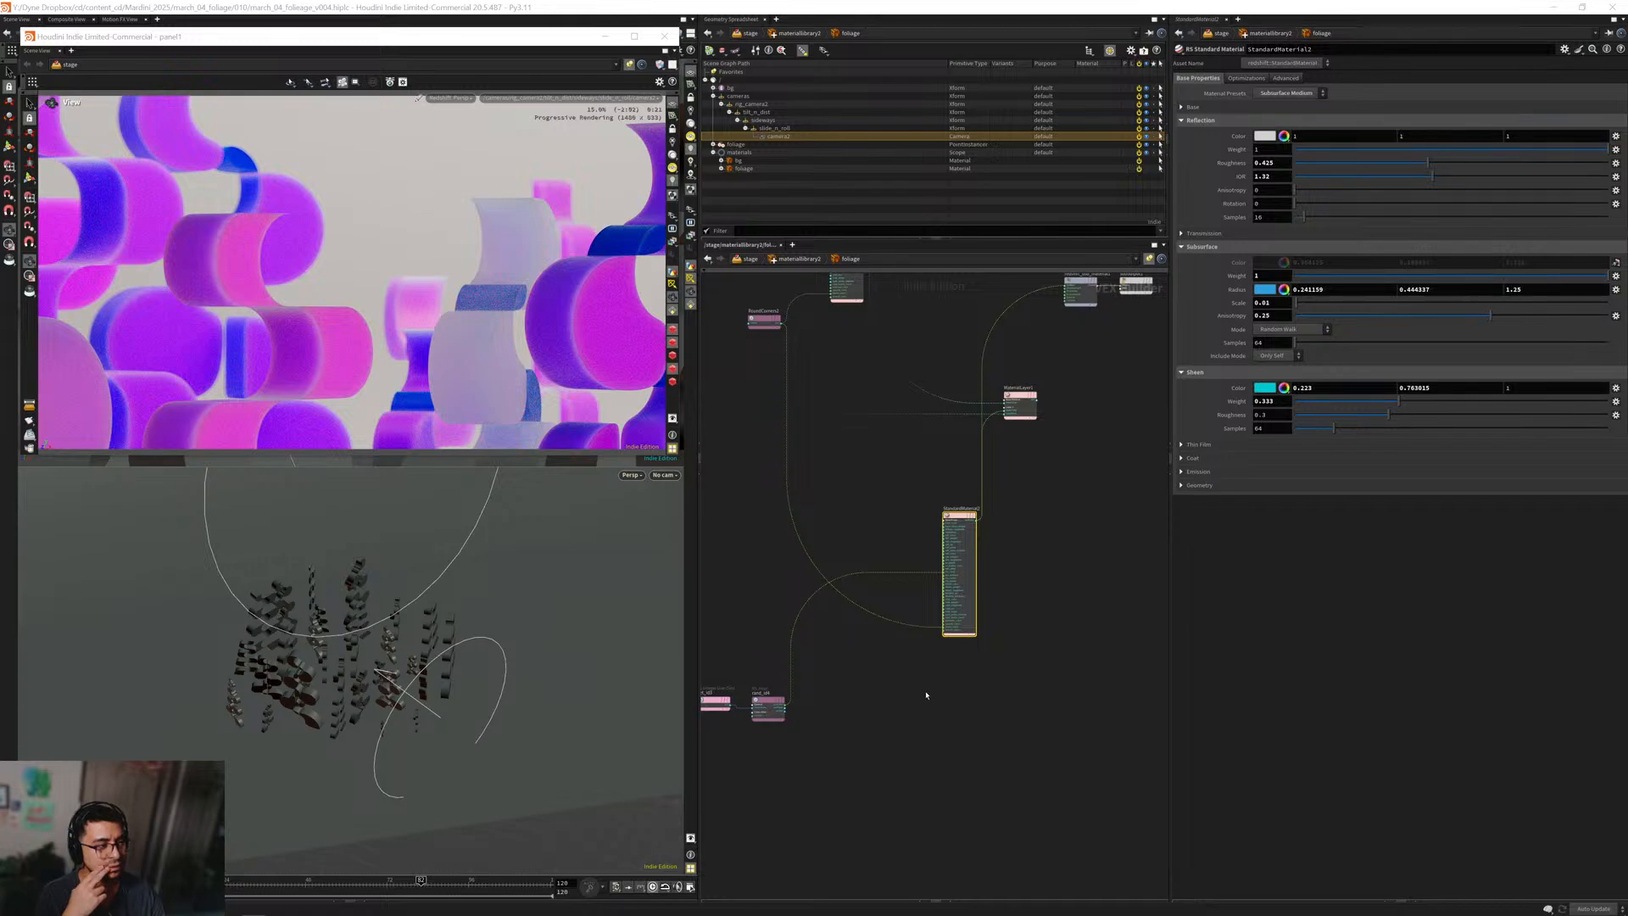
{"action": "middle_click_drag", "start_coordinate": [892, 499], "coordinate": [999, 483]}
{"action": "scroll", "coordinate": [881, 751], "scroll_direction": "up", "scroll_amount": 4}
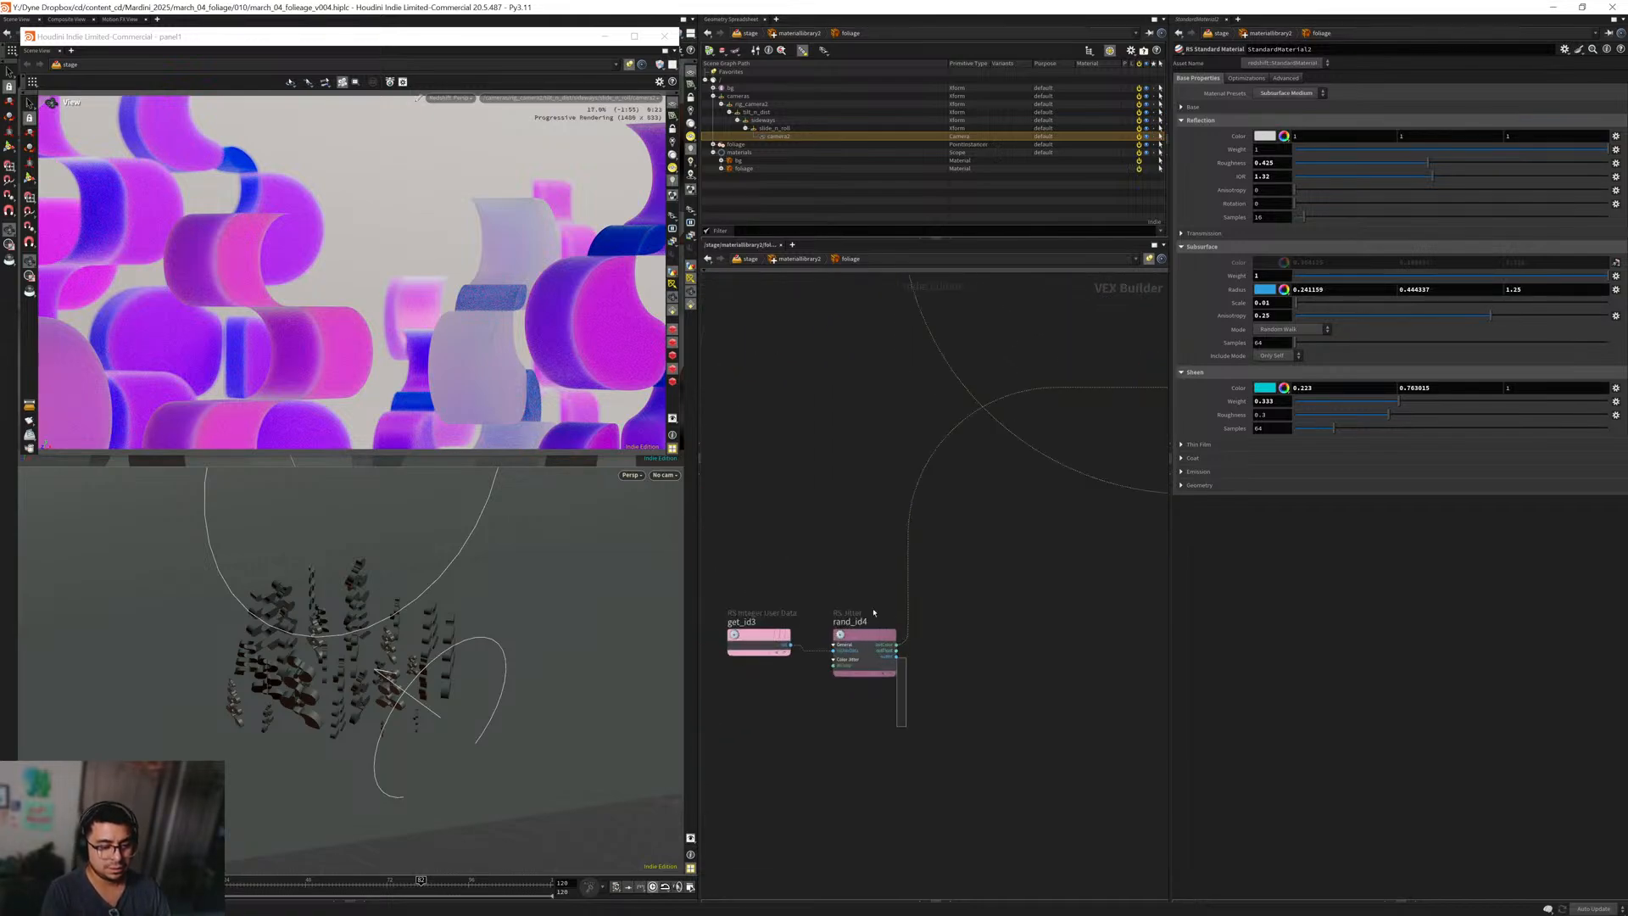
{"action": "left_click", "coordinate": [864, 650]}
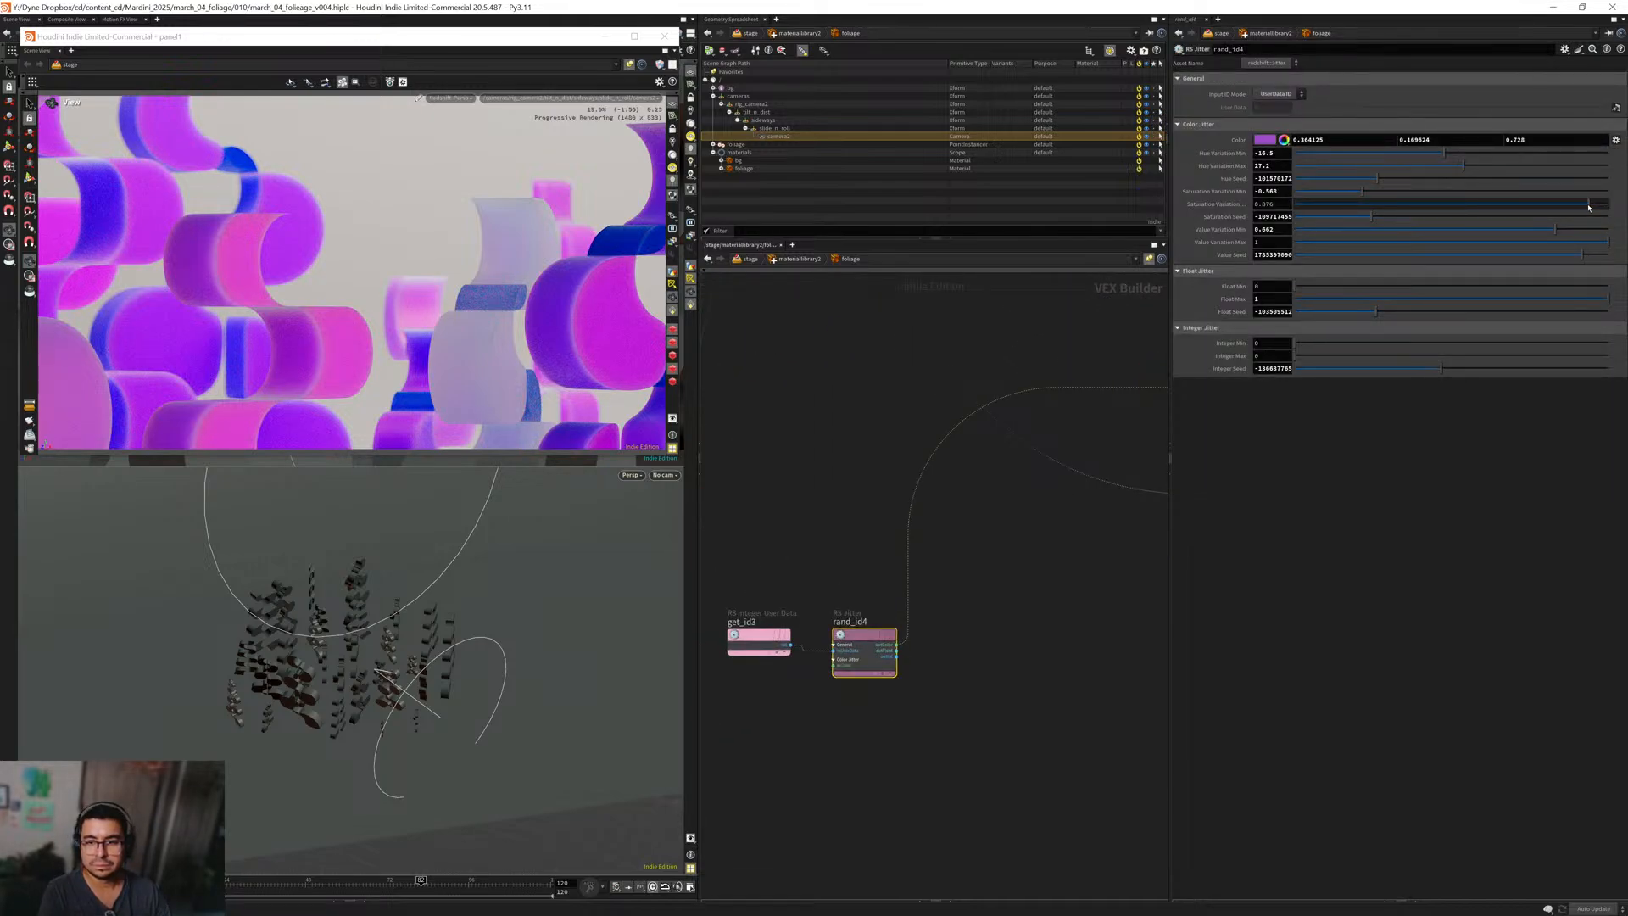
{"action": "left_click_drag", "start_coordinate": [1587, 206], "coordinate": [1584, 205]}
Preview the combined MaterialLayer1 result in the render.
{"action": "scroll", "coordinate": [880, 735], "scroll_direction": "down", "scroll_amount": 2}
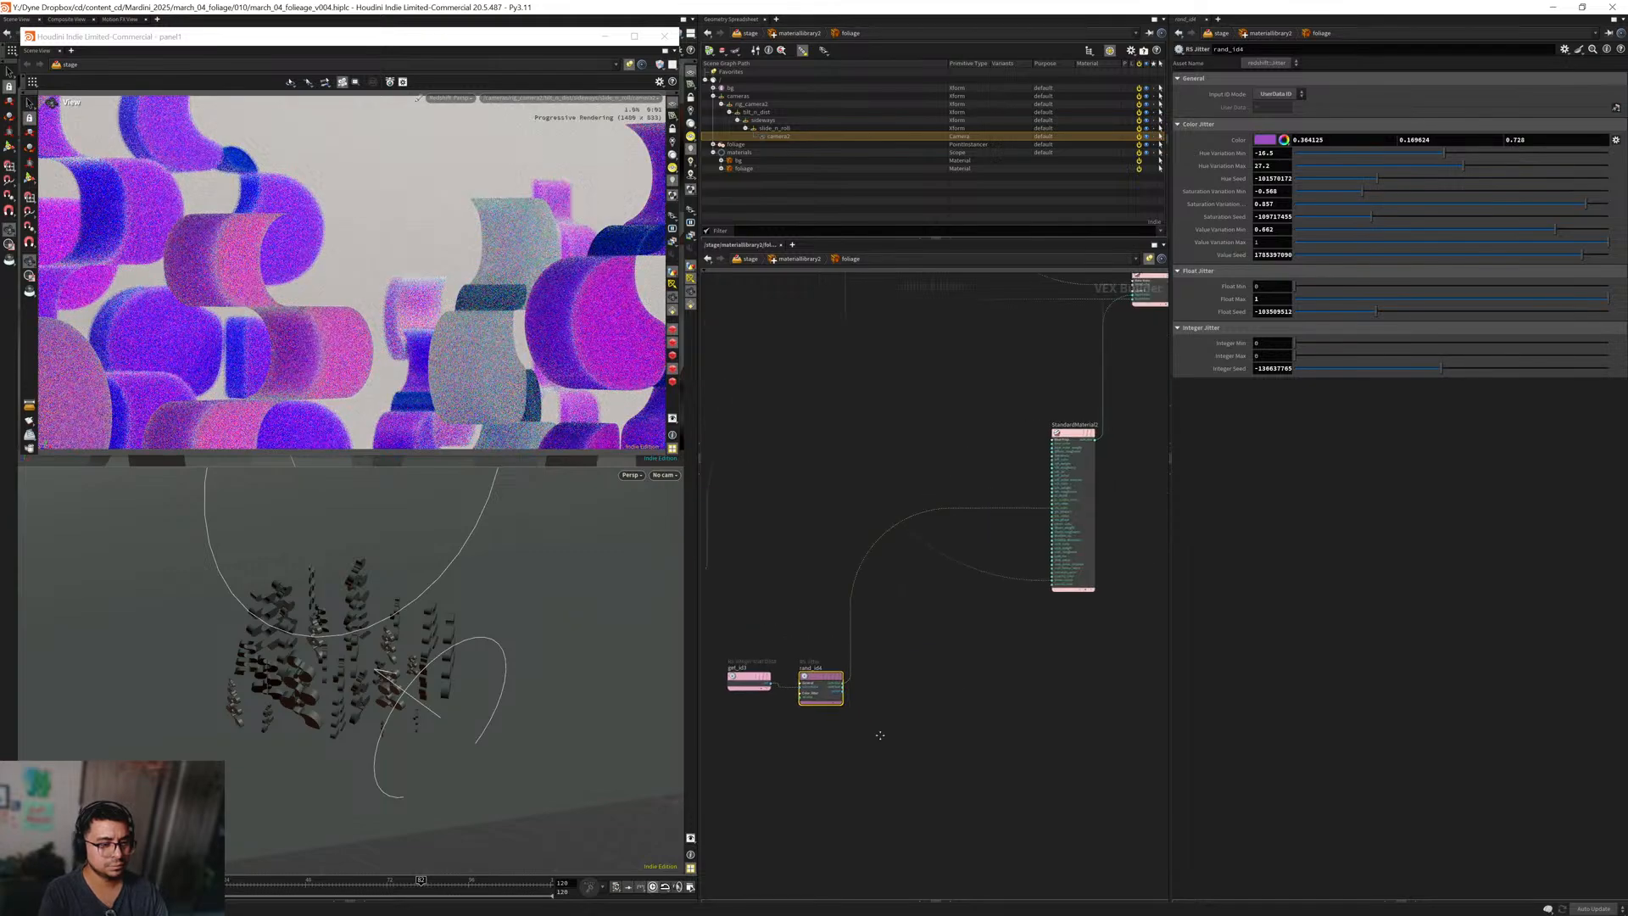
{"action": "middle_click_drag", "start_coordinate": [1022, 692], "coordinate": [829, 864]}
{"action": "middle_click_drag", "start_coordinate": [1020, 562], "coordinate": [966, 611]}
{"action": "left_click", "coordinate": [895, 568]}
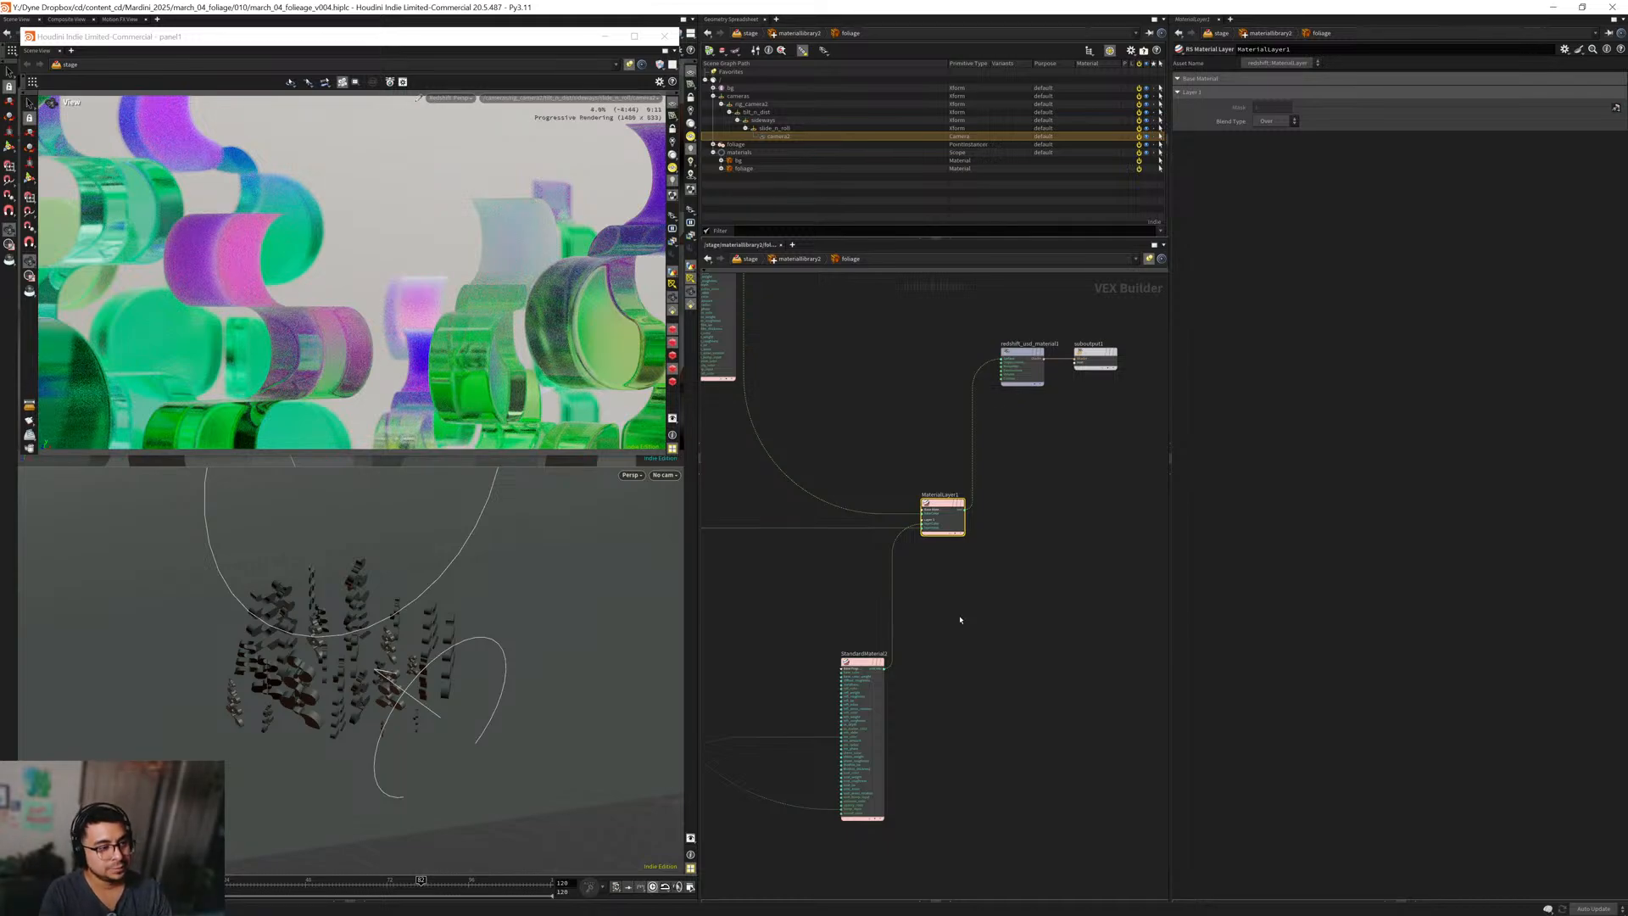
Add an RS Flakes node directly below rand_id4 and preview its normal output in the render.
{"action": "scroll", "coordinate": [926, 512], "scroll_direction": "down", "scroll_amount": 1}
{"action": "middle_click_drag", "start_coordinate": [790, 615], "coordinate": [934, 465]}
{"action": "scroll", "coordinate": [934, 464], "scroll_direction": "down", "scroll_amount": 1}
{"action": "middle_click_drag", "start_coordinate": [912, 624], "coordinate": [956, 559]}
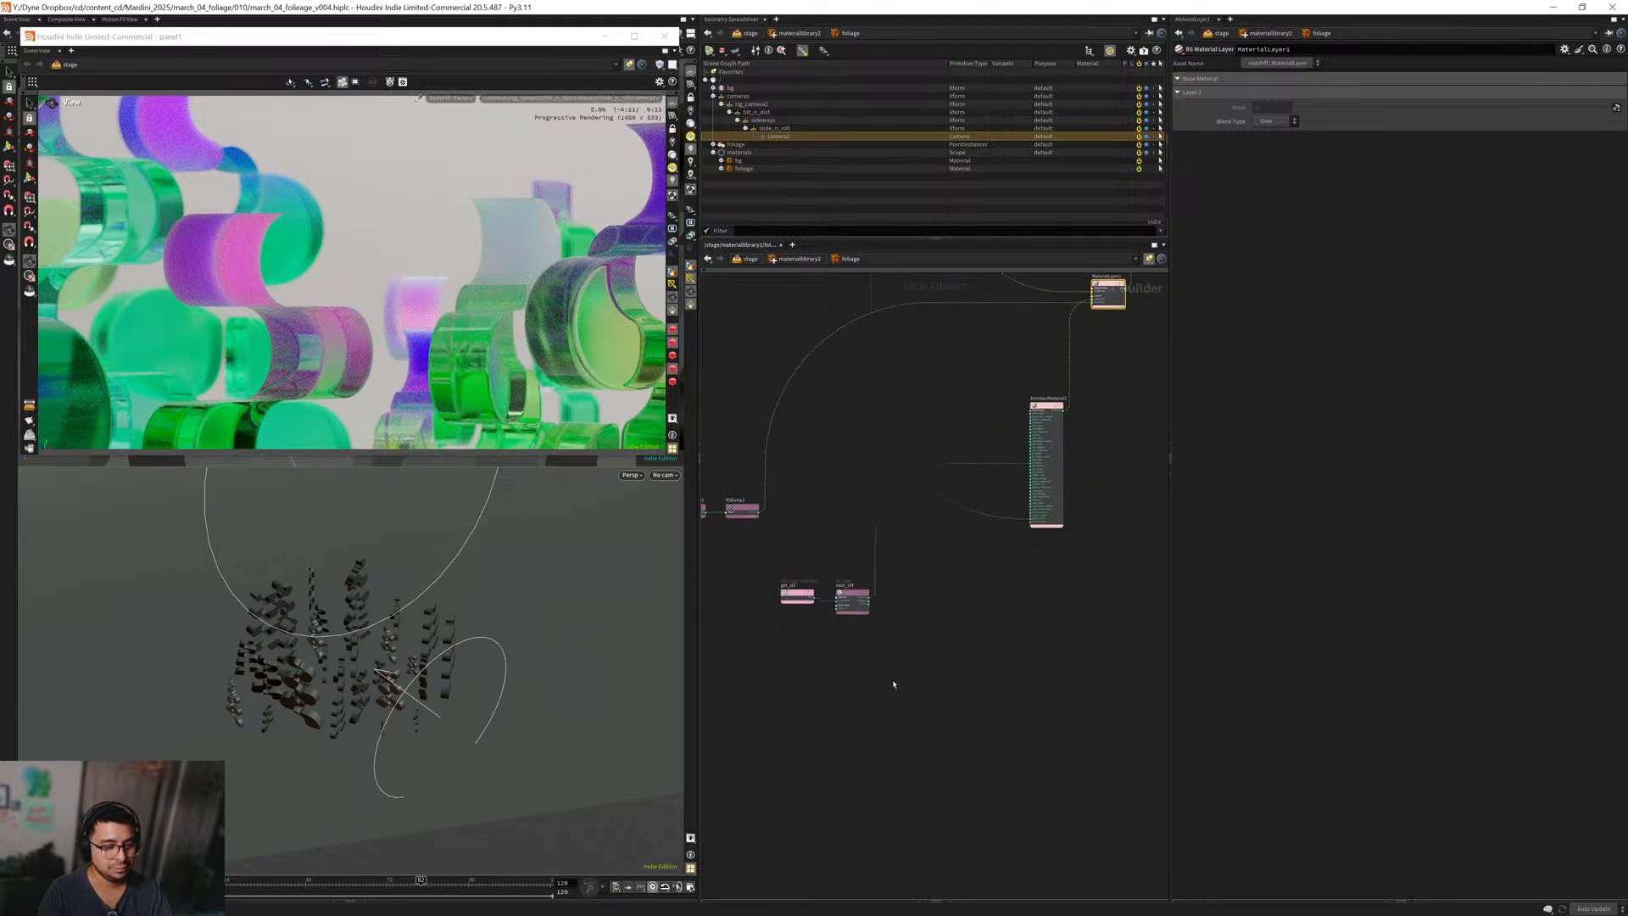
{"action": "scroll", "coordinate": [893, 683], "scroll_direction": "up", "scroll_amount": 5}
{"action": "key", "text": "Tab"}
{"action": "type", "text": "flak"}
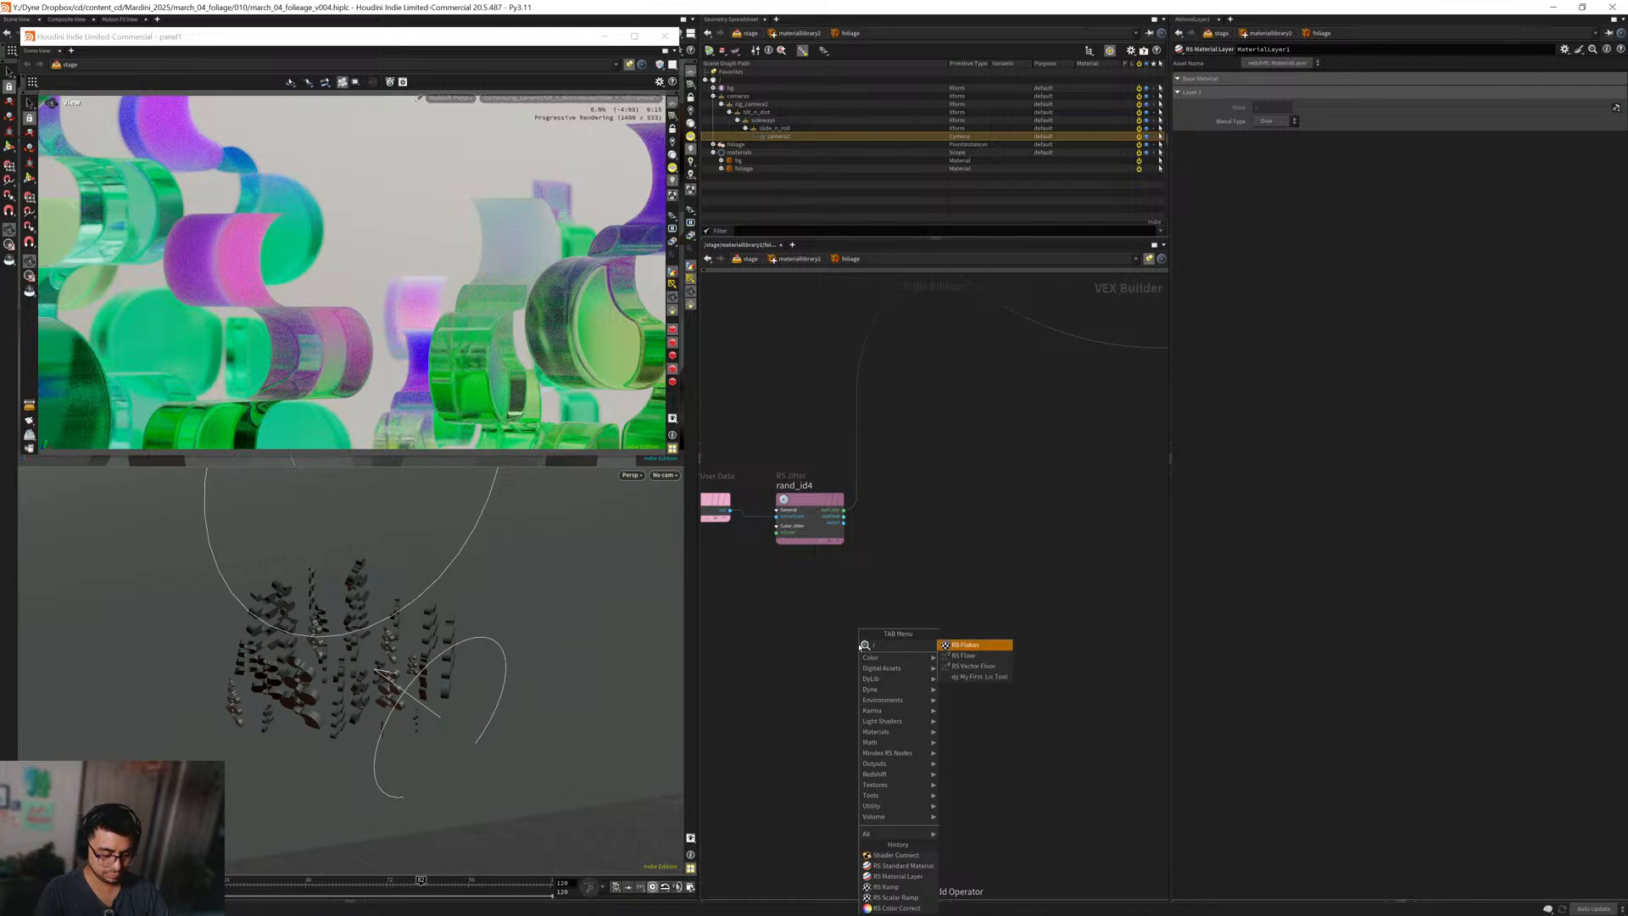
{"action": "key", "text": "Return"}
{"action": "key", "text": "Return"}
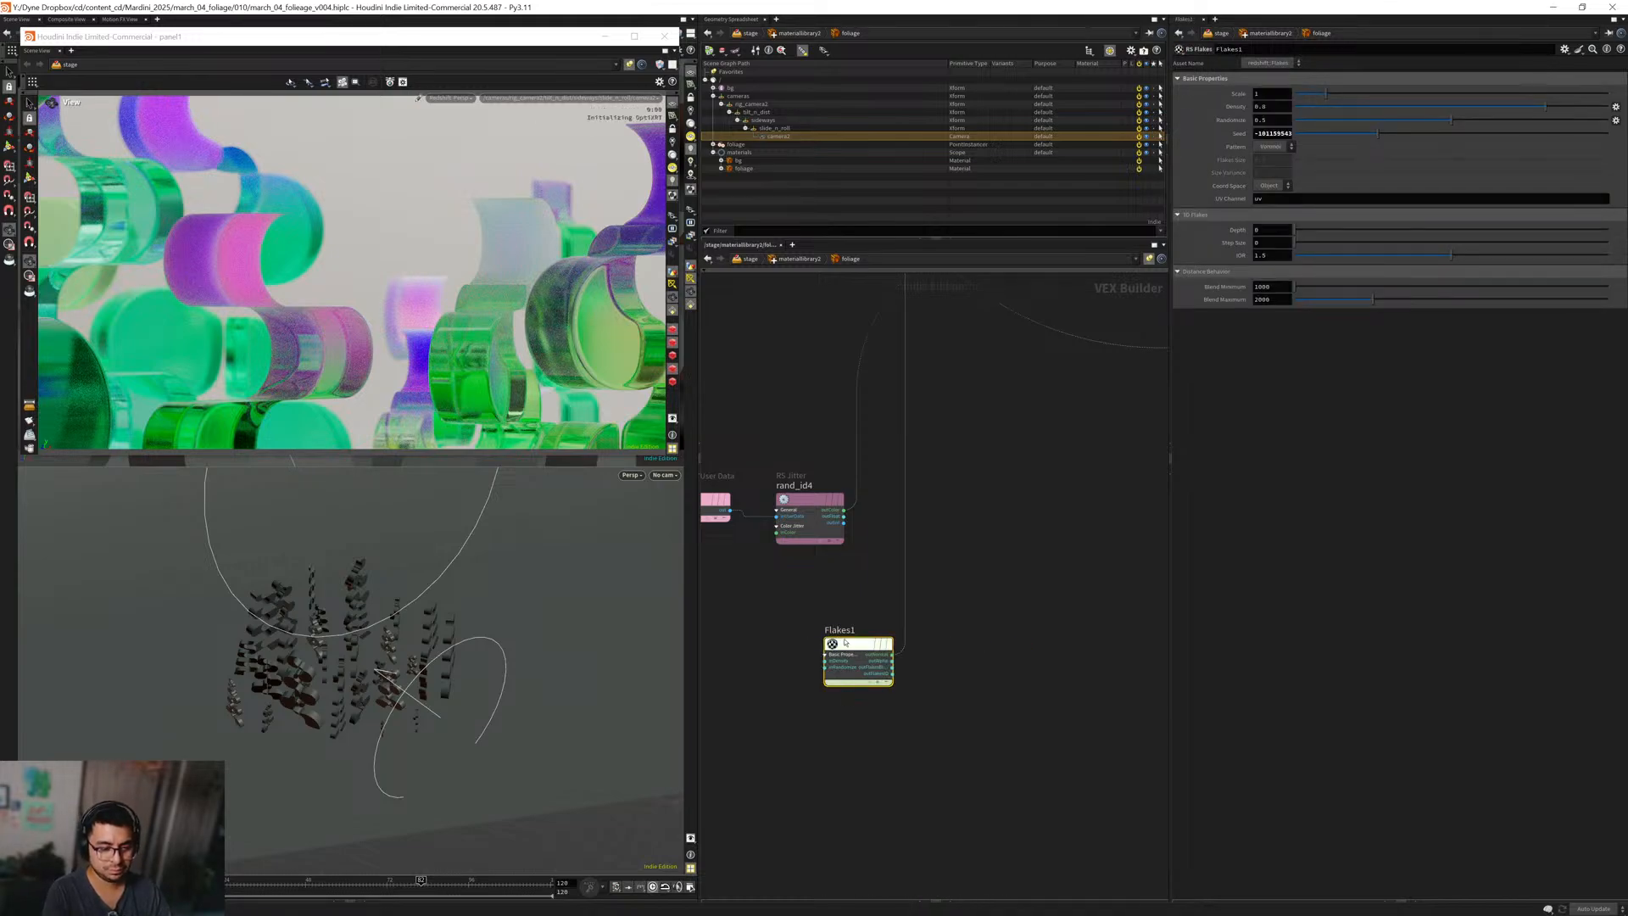
{"action": "left_click_drag", "start_coordinate": [854, 646], "coordinate": [818, 599]}
{"action": "scroll", "coordinate": [837, 714], "scroll_direction": "up", "scroll_amount": 2}
{"action": "scroll", "coordinate": [837, 714], "scroll_direction": "up", "scroll_amount": 1}
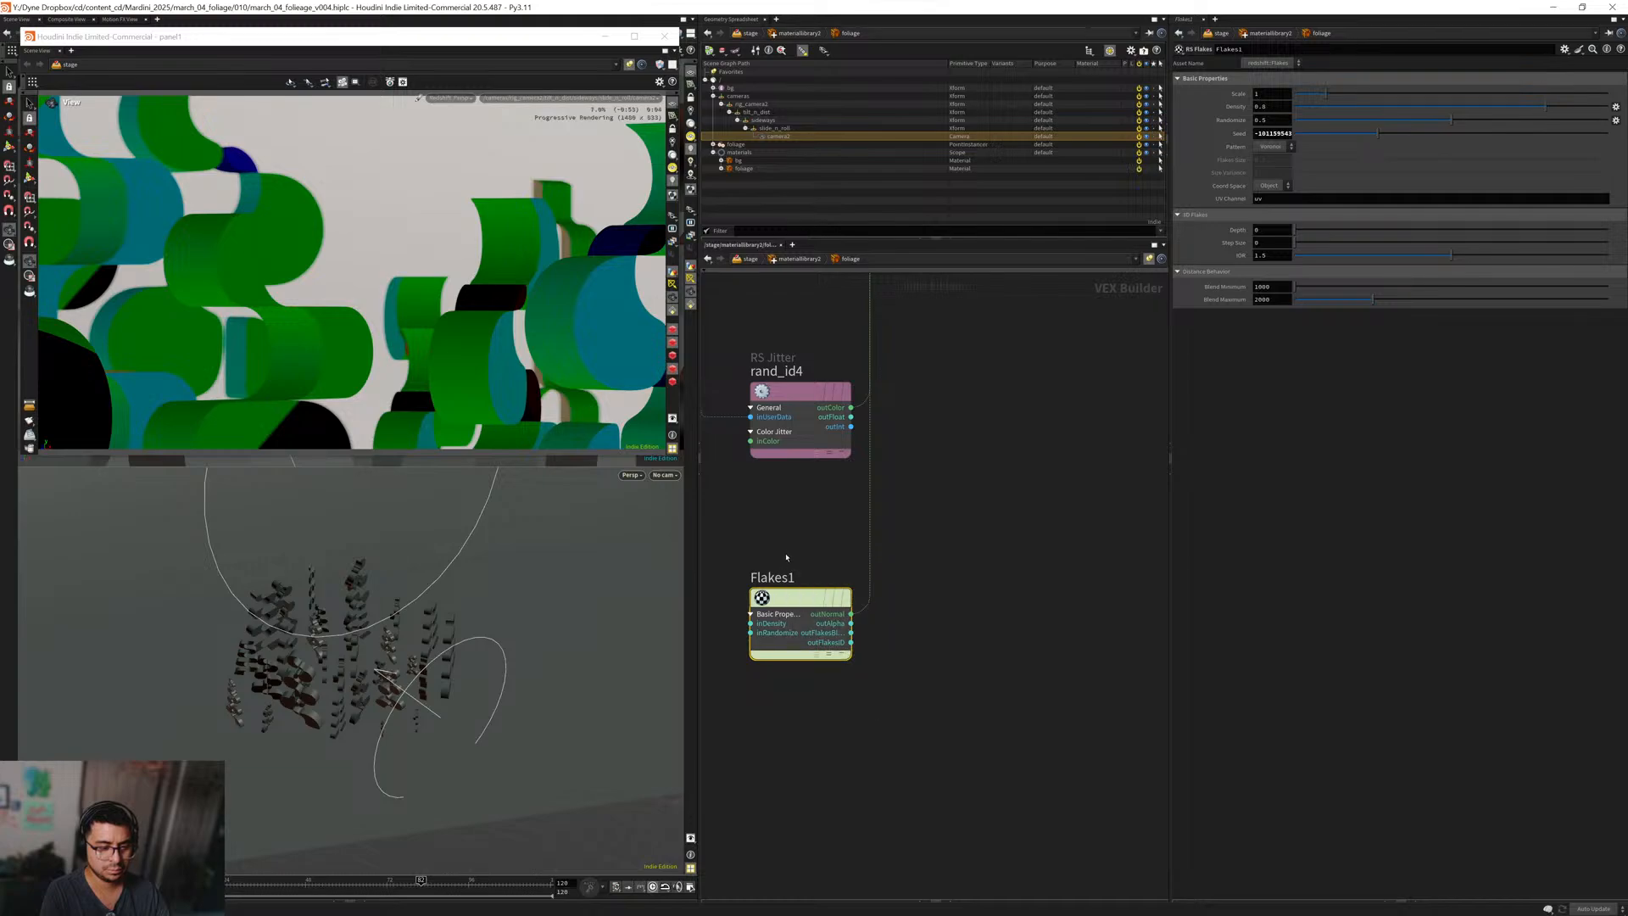
Set Flakes1's scale to 0.001 and its density to 0.381.
{"action": "left_click_drag", "start_coordinate": [1269, 96], "coordinate": [1235, 101]}
{"action": "type", "text": "0.01"}
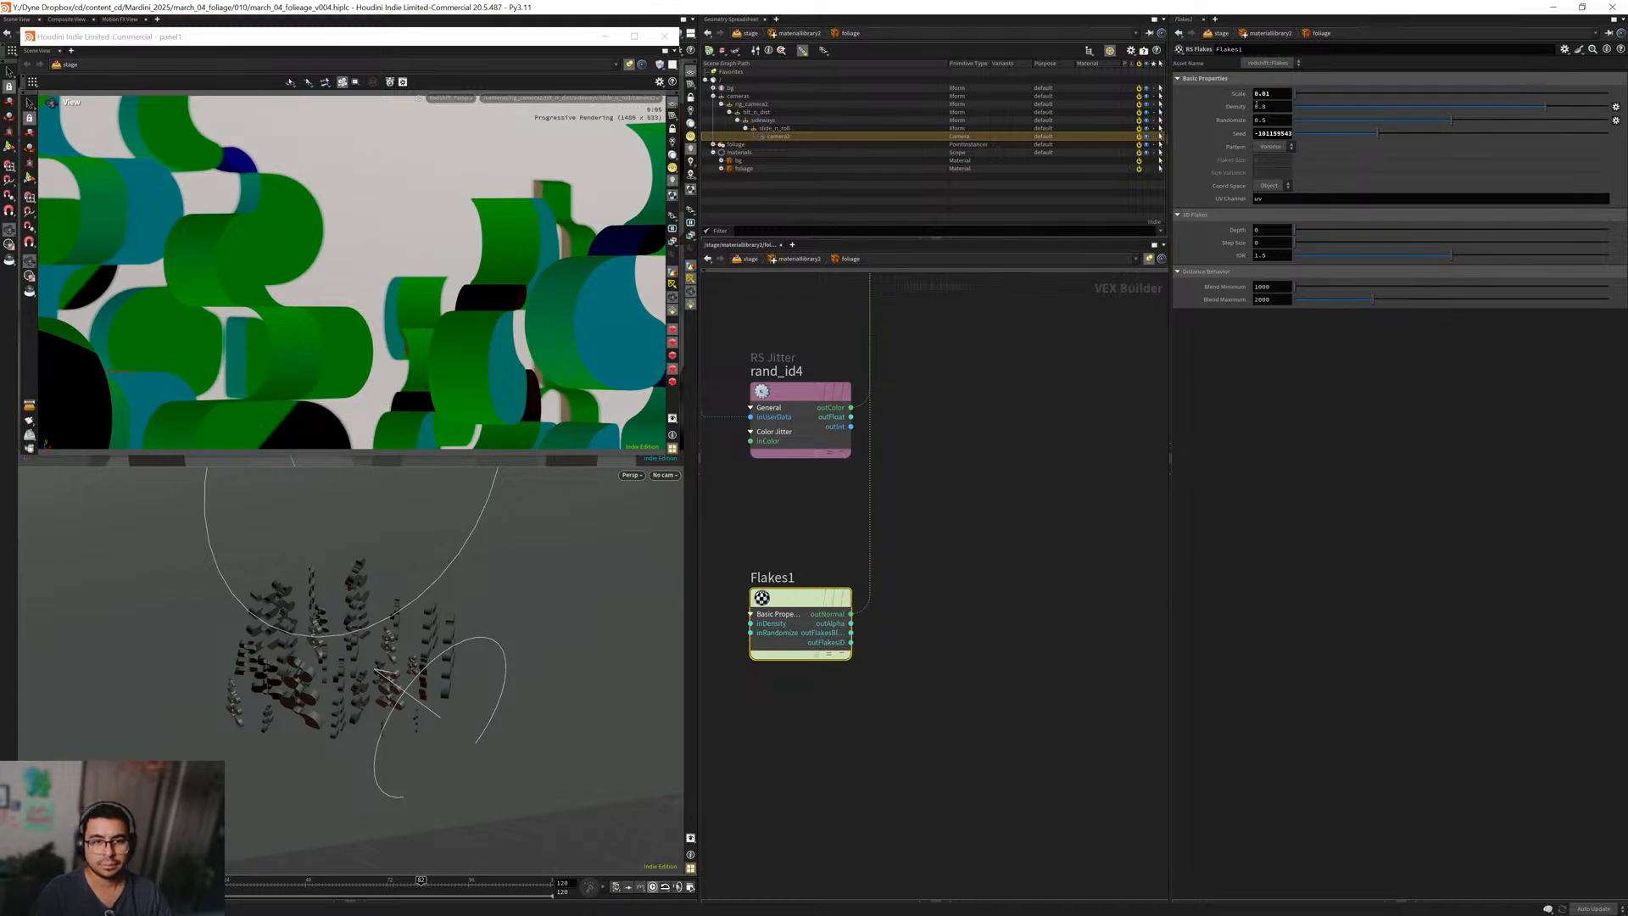
{"action": "key", "text": "Return"}
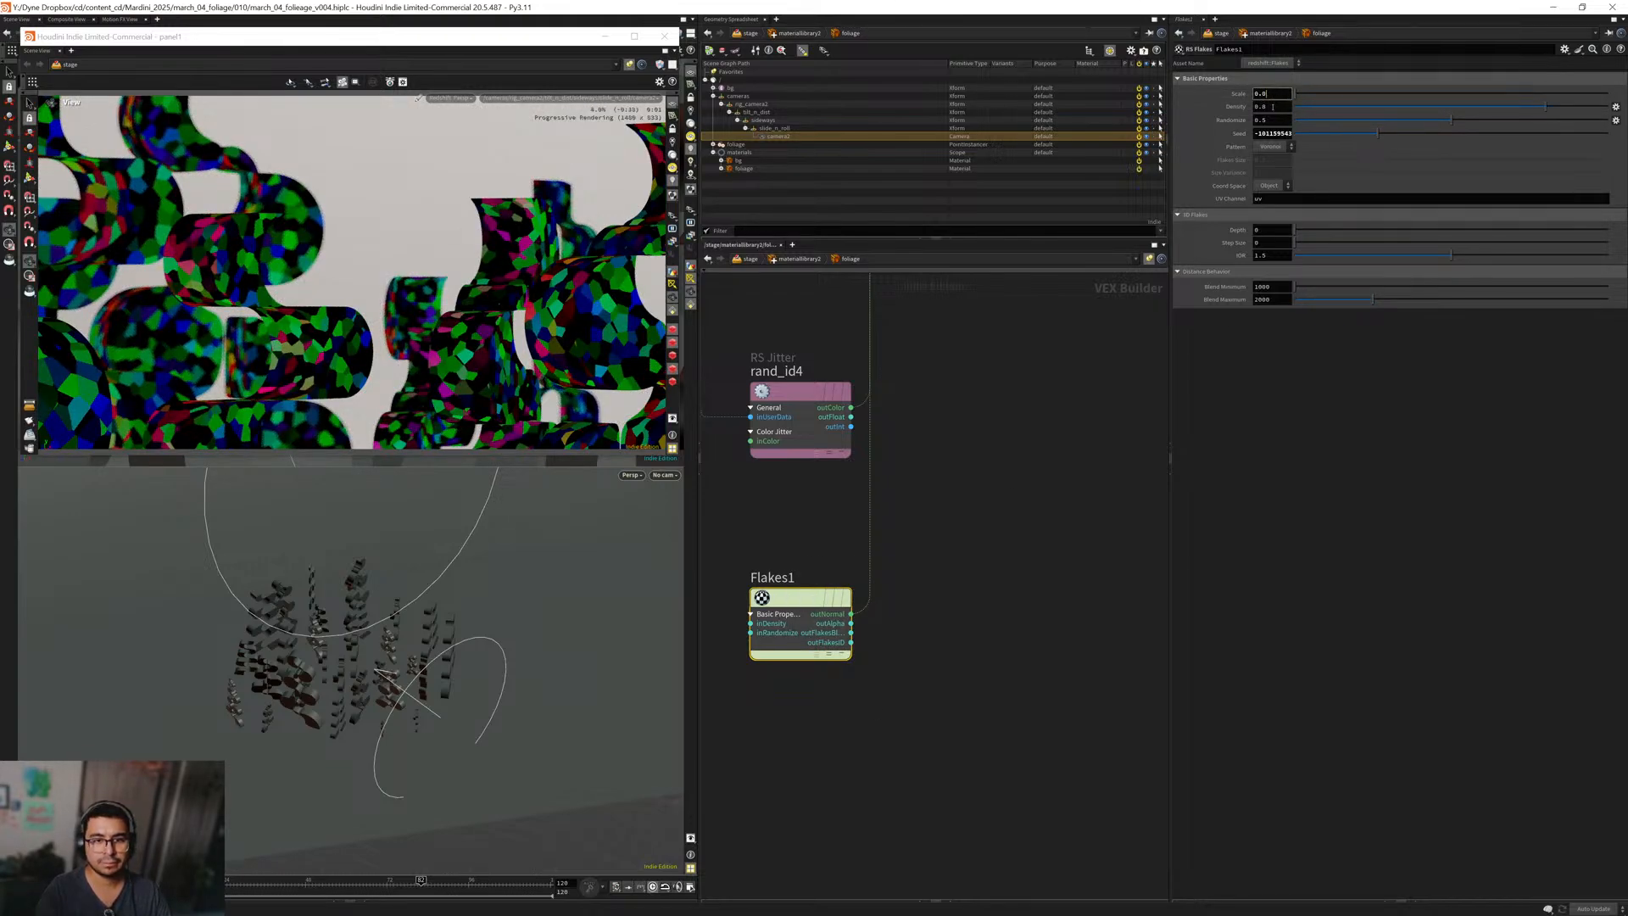
{"action": "type", "text": "05"}
{"action": "key", "text": "Return"}
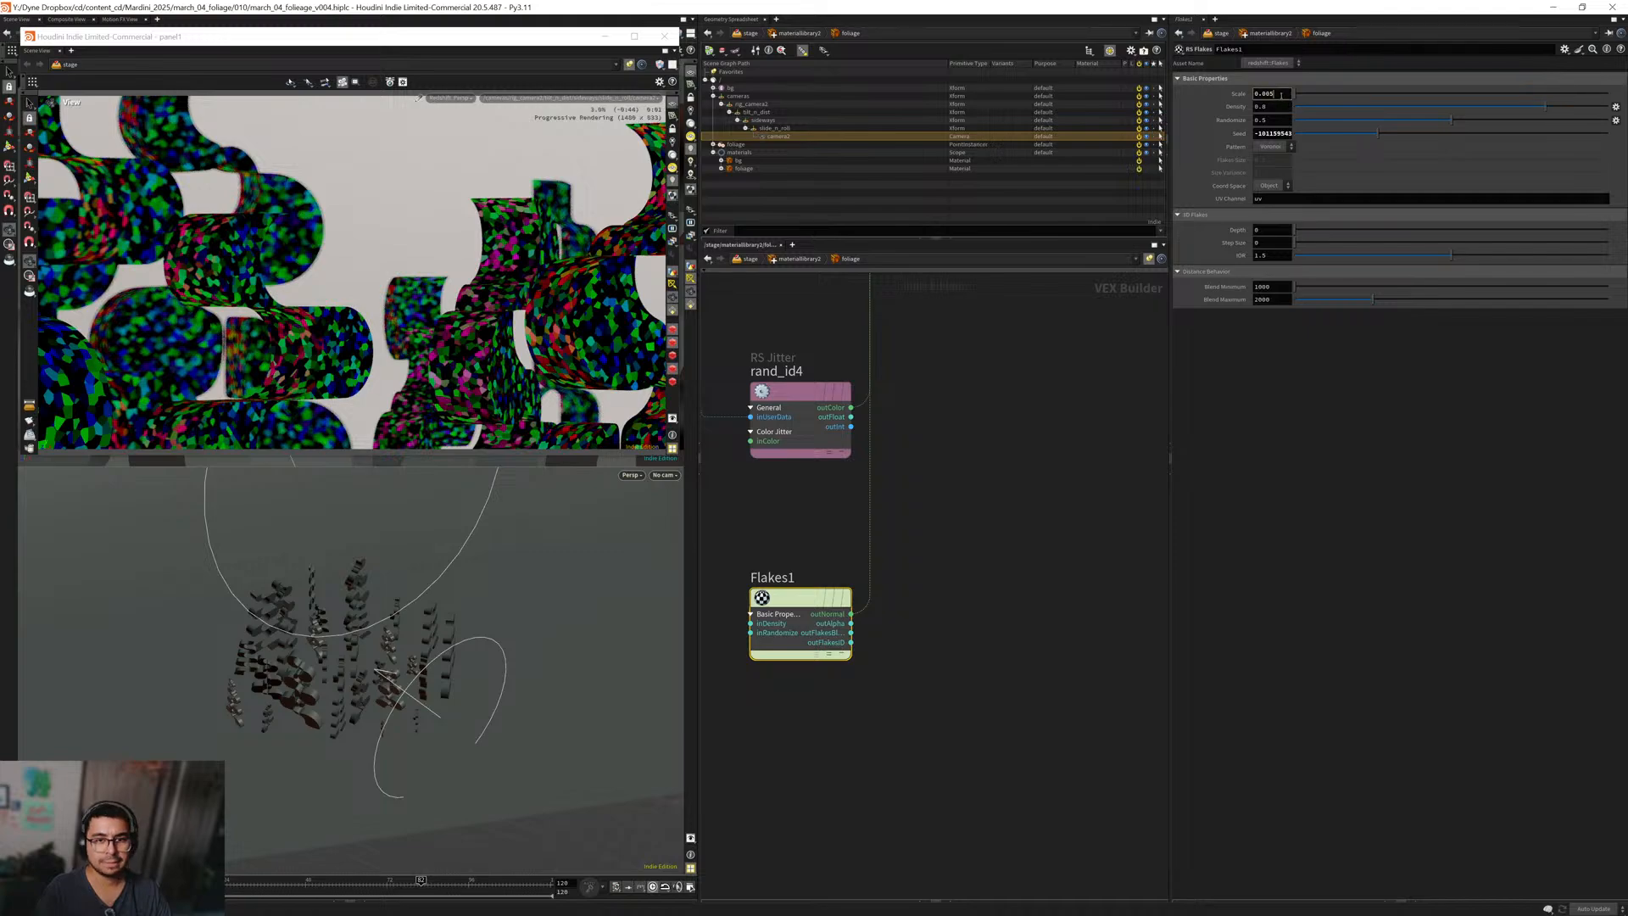
{"action": "type", "text": "1"}
{"action": "key", "text": "Return"}
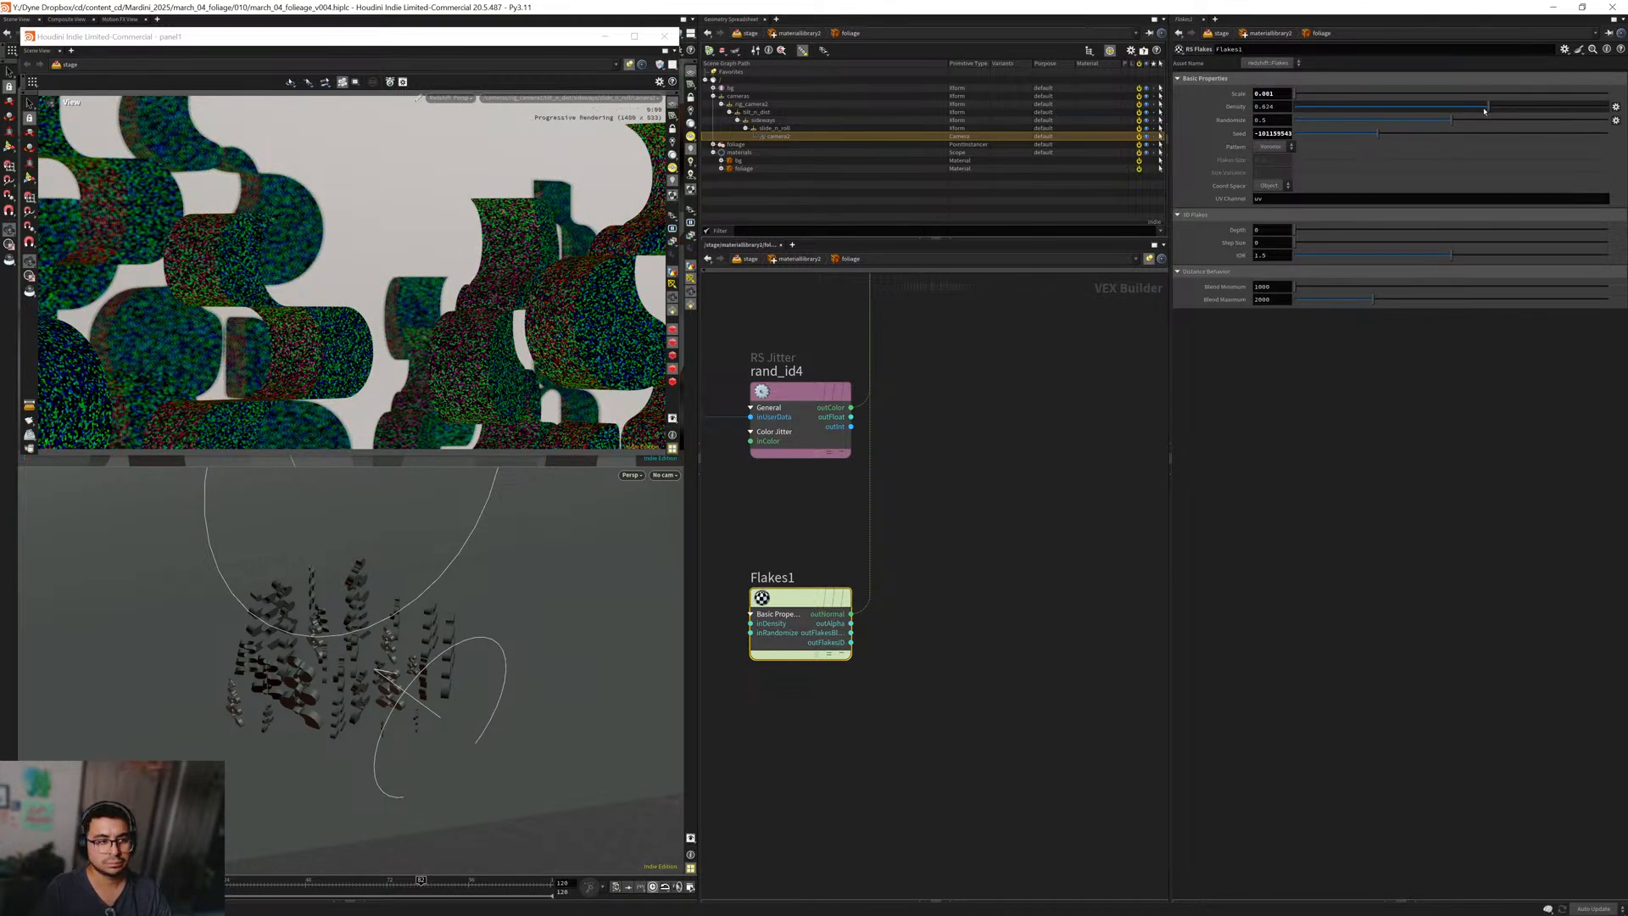
{"action": "left_click_drag", "start_coordinate": [1484, 110], "coordinate": [1453, 110]}
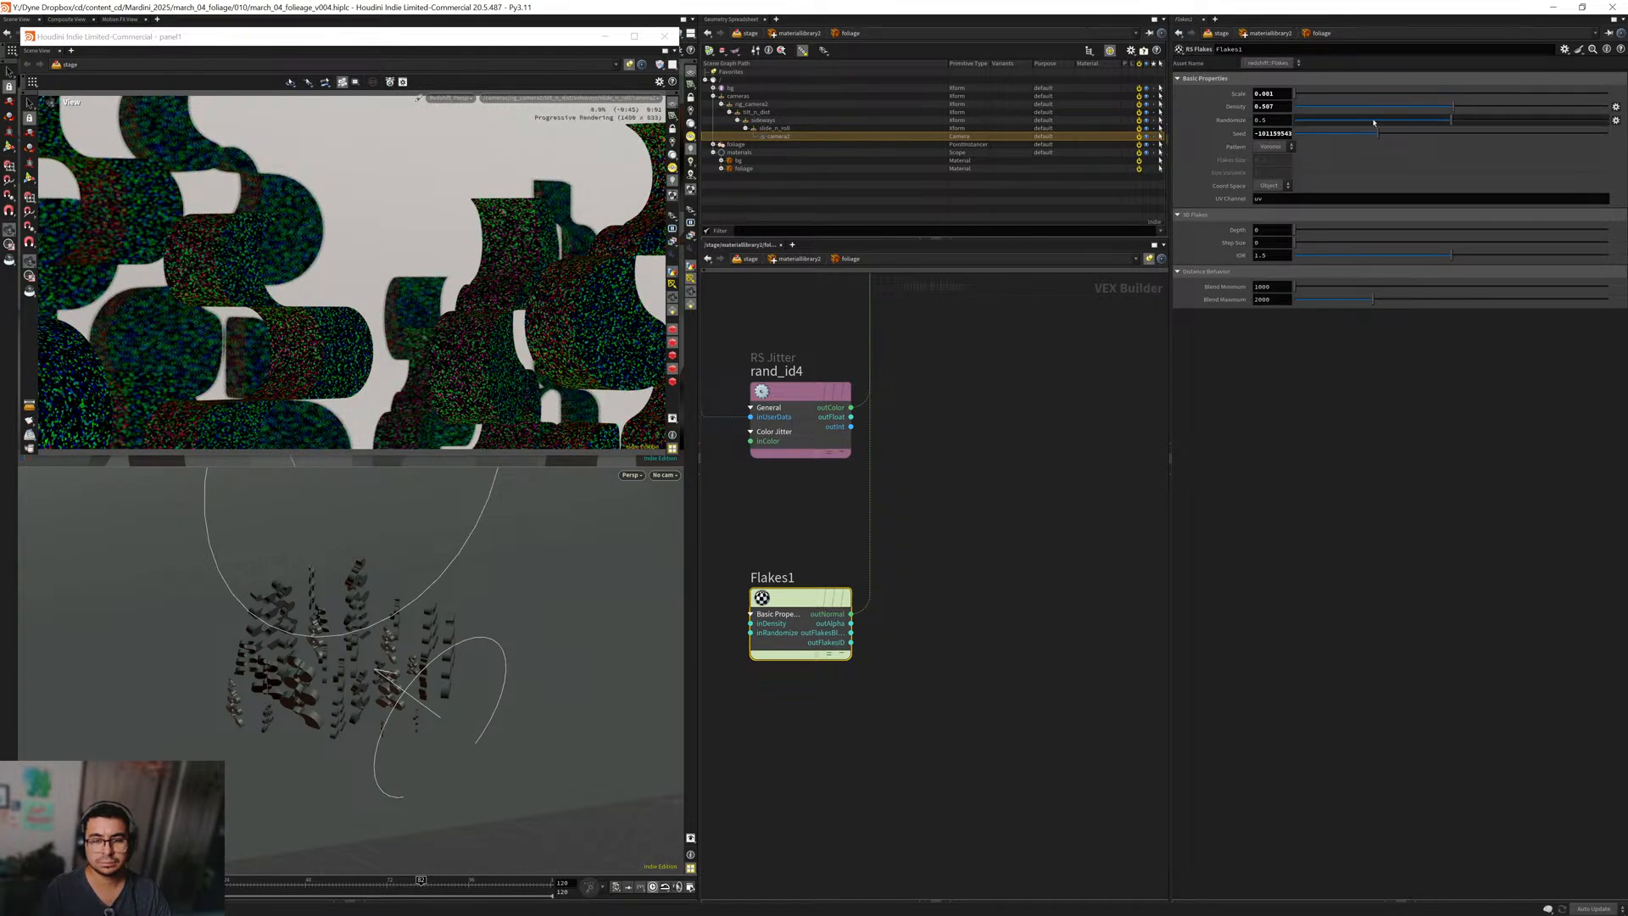
{"action": "left_click_drag", "start_coordinate": [1433, 108], "coordinate": [1397, 111]}
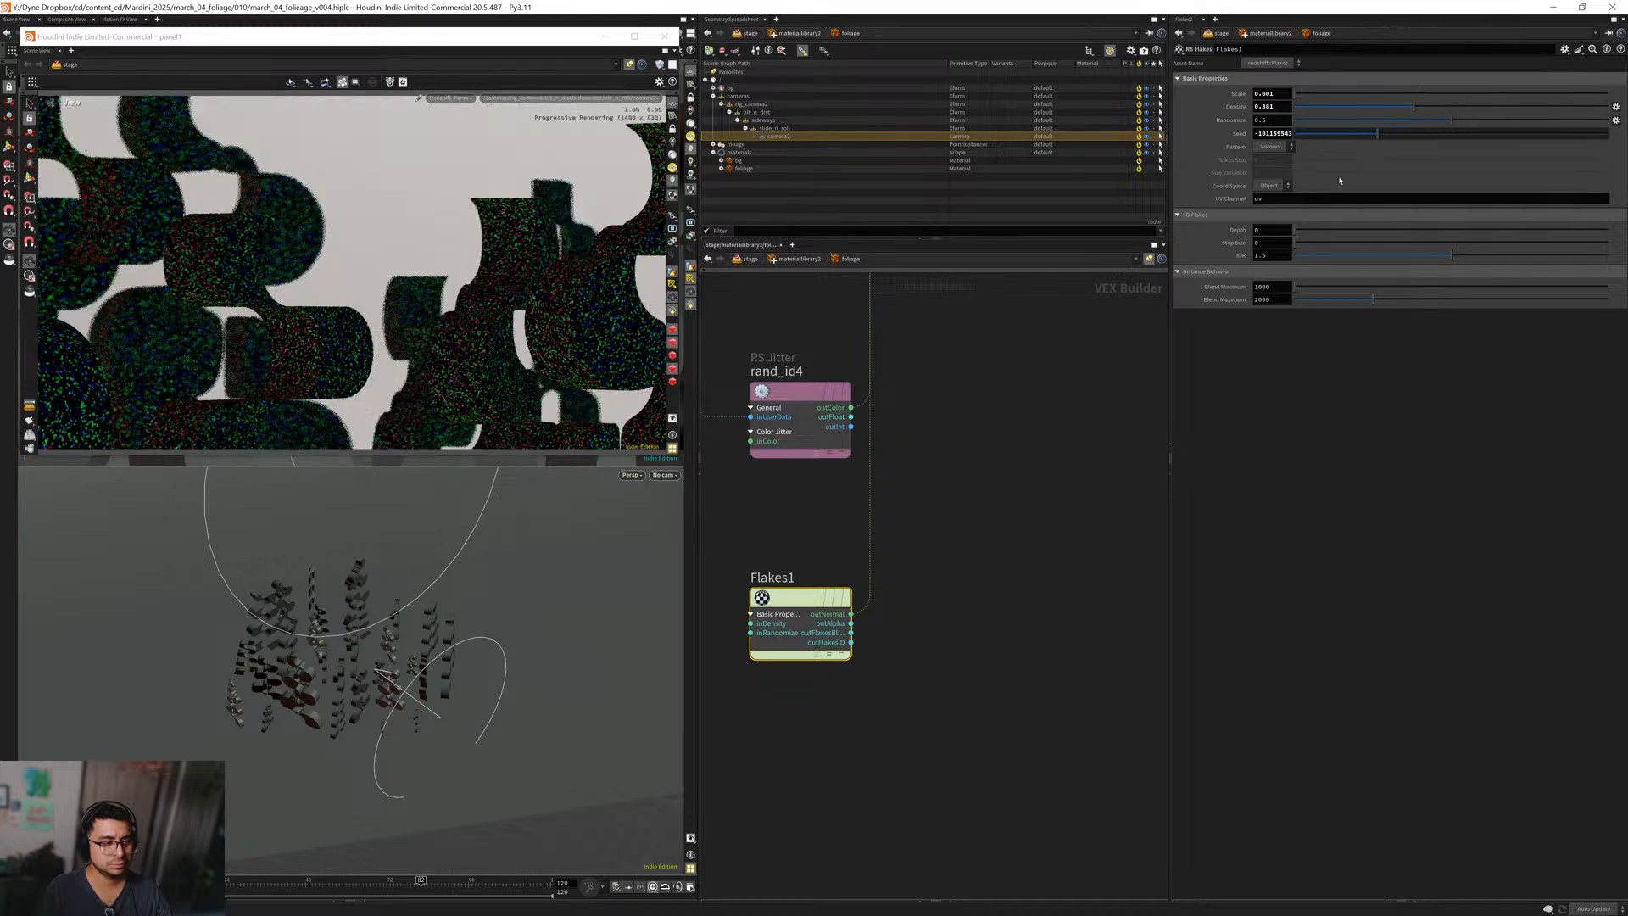
Add an RS Bump Blender node in the empty area below and to the left of StandardMaterial2.
{"action": "scroll", "coordinate": [949, 563], "scroll_direction": "down", "scroll_amount": 1}
{"action": "scroll", "coordinate": [949, 565], "scroll_direction": "down", "scroll_amount": 1}
{"action": "middle_click_drag", "start_coordinate": [970, 541], "coordinate": [890, 687]}
{"action": "middle_click_drag", "start_coordinate": [962, 573], "coordinate": [857, 545]}
{"action": "middle_click_drag", "start_coordinate": [950, 495], "coordinate": [959, 489]}
{"action": "scroll", "coordinate": [958, 487], "scroll_direction": "up", "scroll_amount": 2}
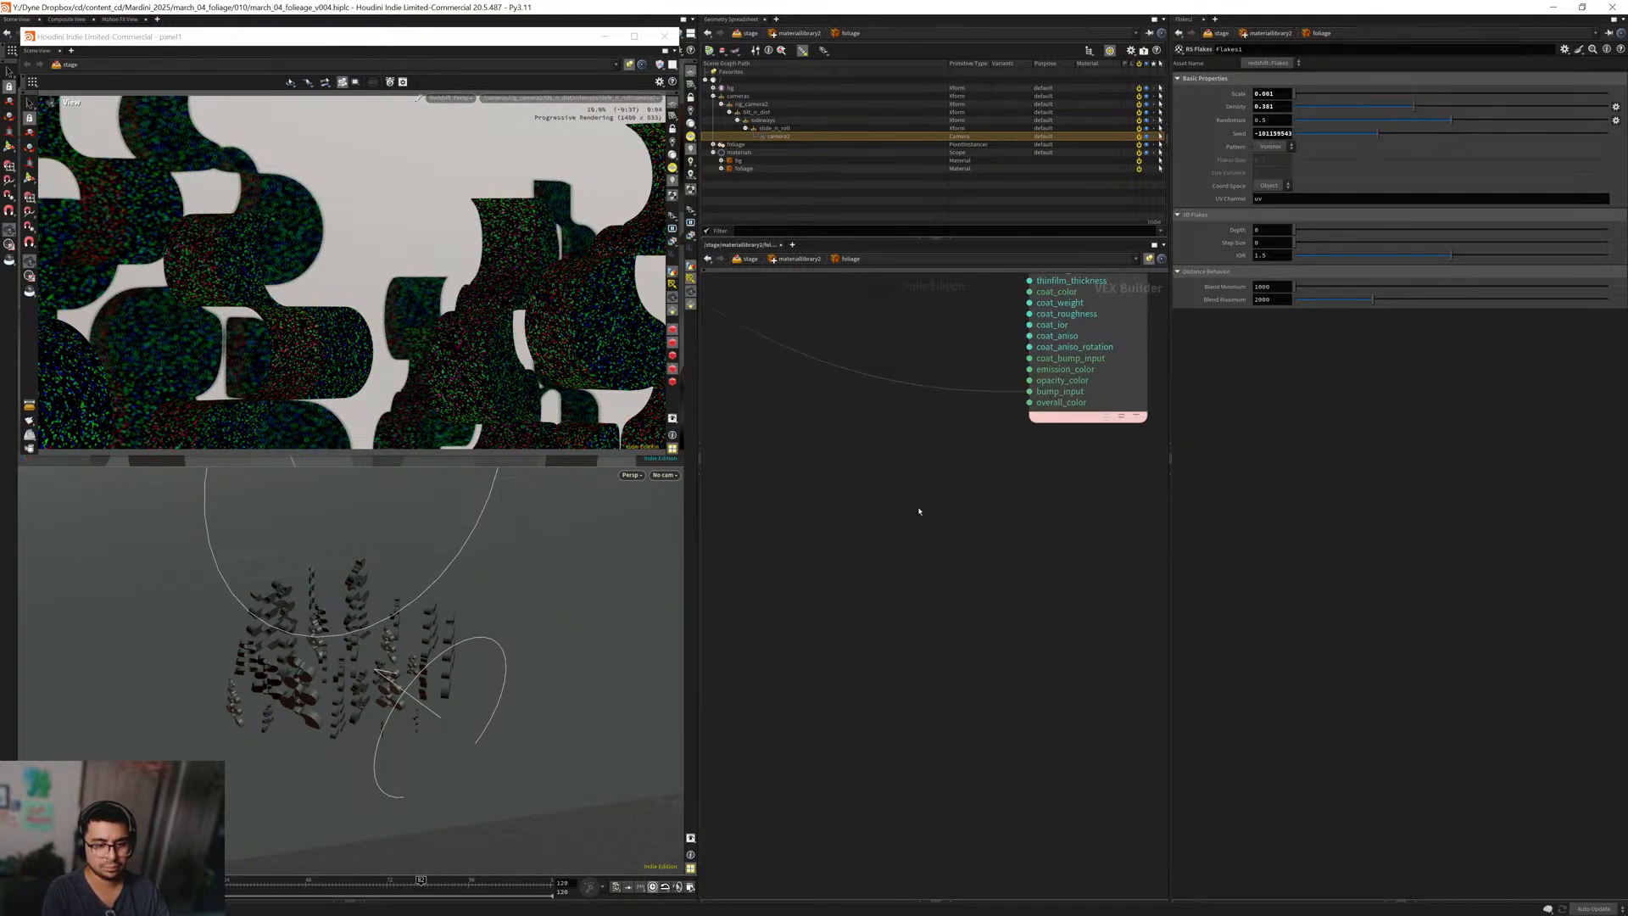
{"action": "scroll", "coordinate": [918, 511], "scroll_direction": "down", "scroll_amount": 2}
{"action": "scroll", "coordinate": [938, 491], "scroll_direction": "up", "scroll_amount": 1}
{"action": "key", "text": "Tab"}
{"action": "type", "text": "bu"}
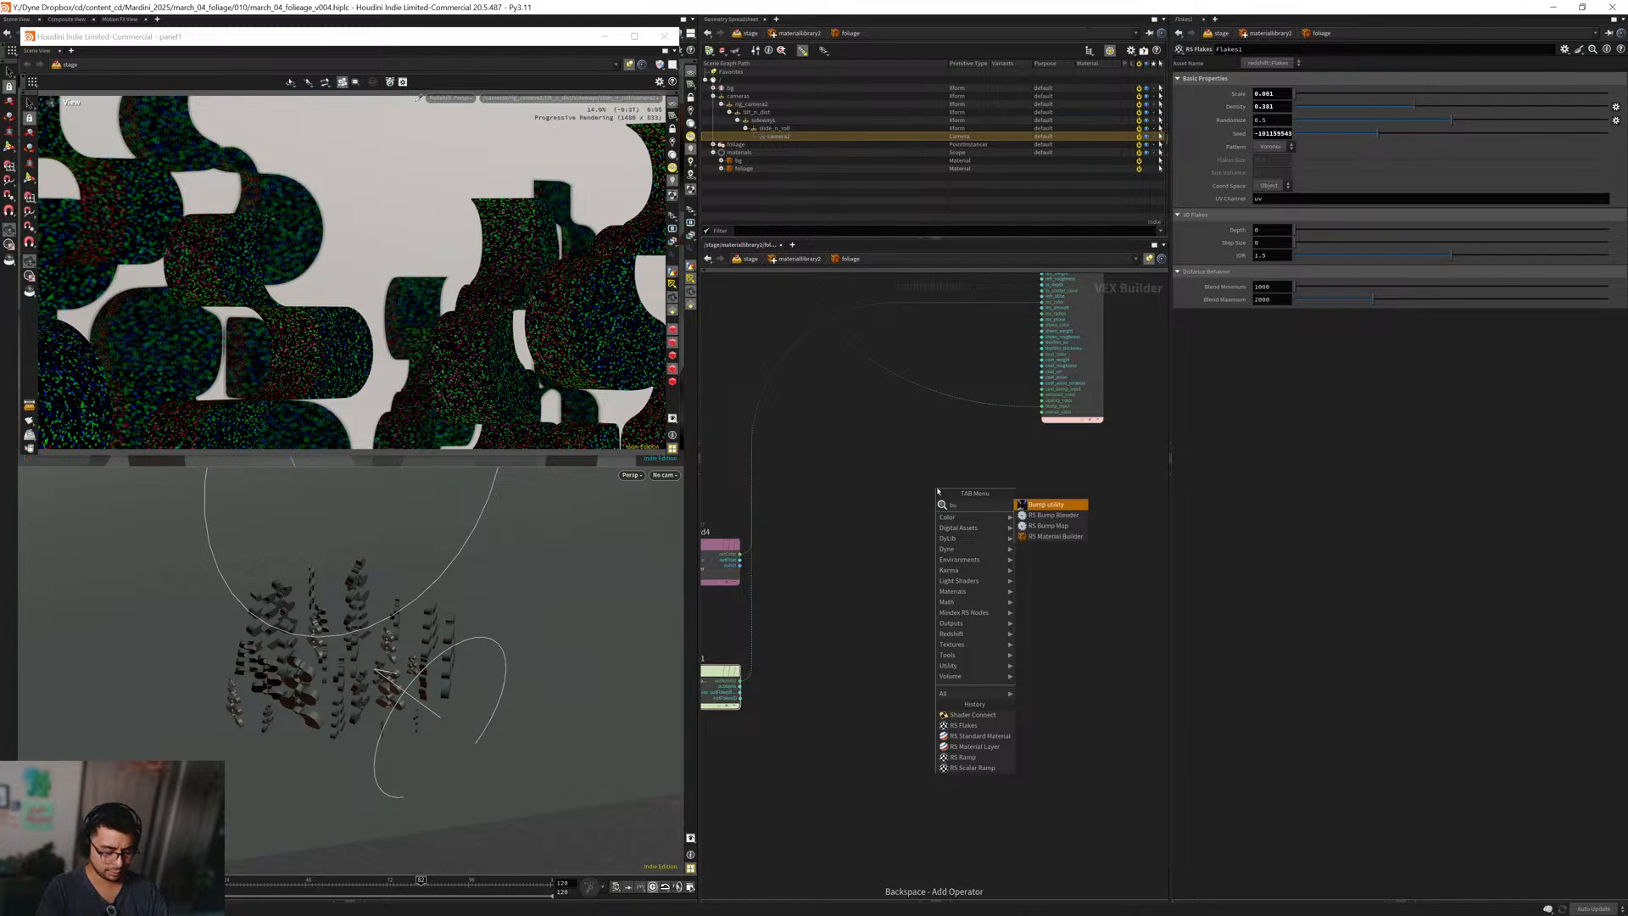
{"action": "type", "text": "mp bl"}
{"action": "key", "text": "Return"}
{"action": "left_click", "coordinate": [938, 492]}
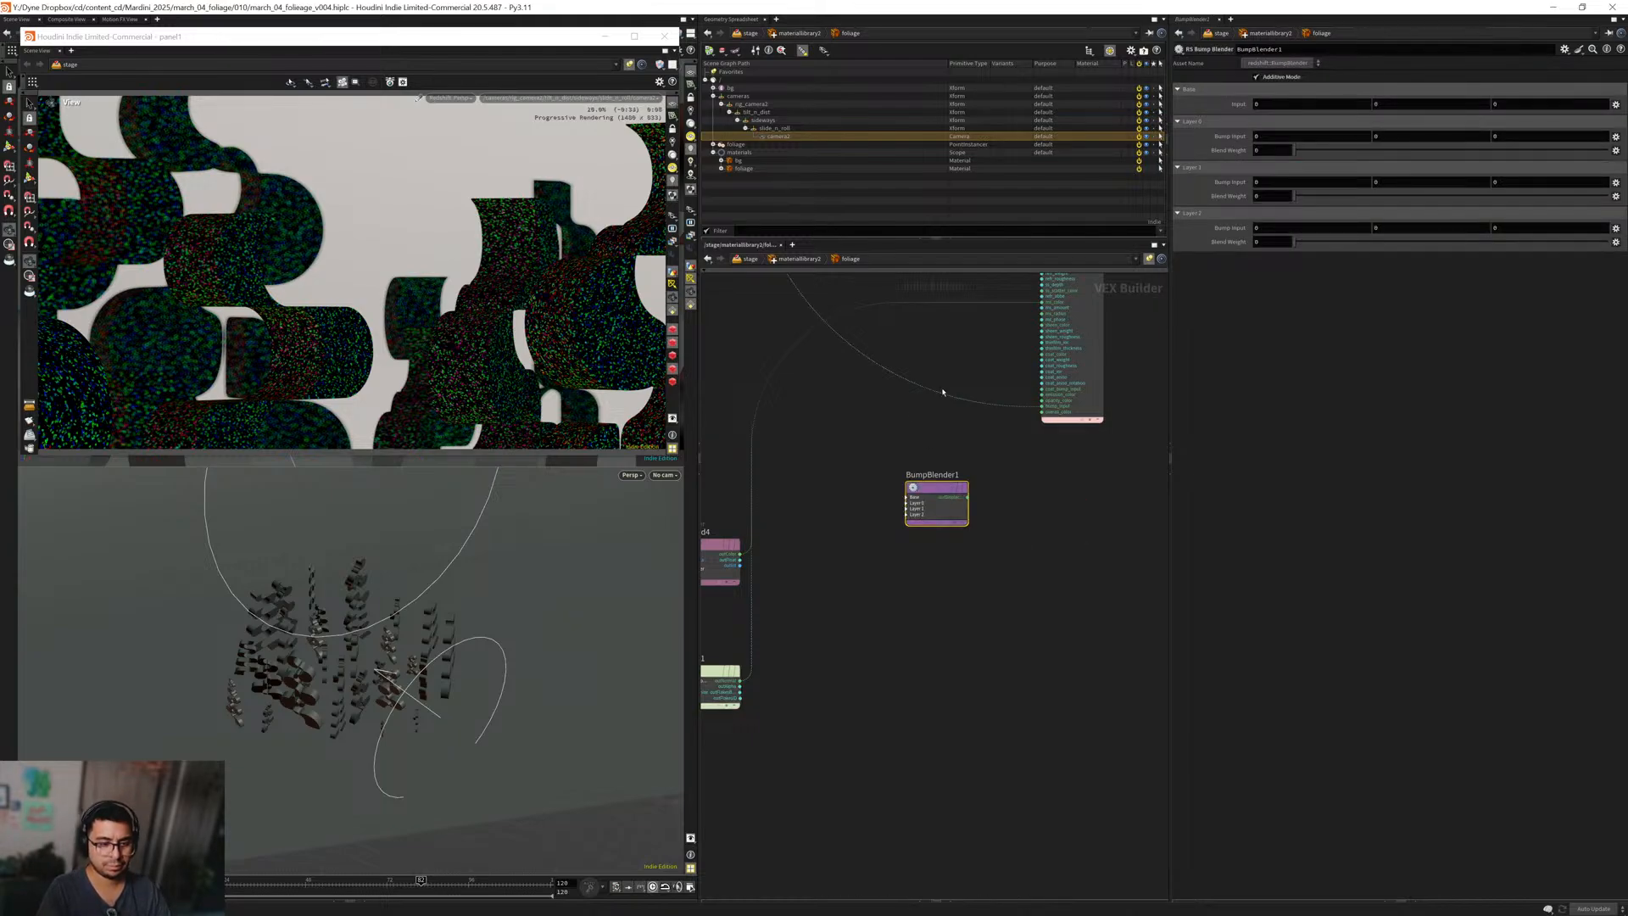
Add a dot on the wire feeding StandardMaterial2's bump_input and branch it into BumpBlender1's base input.
{"action": "scroll", "coordinate": [882, 404], "scroll_direction": "up", "scroll_amount": 2}
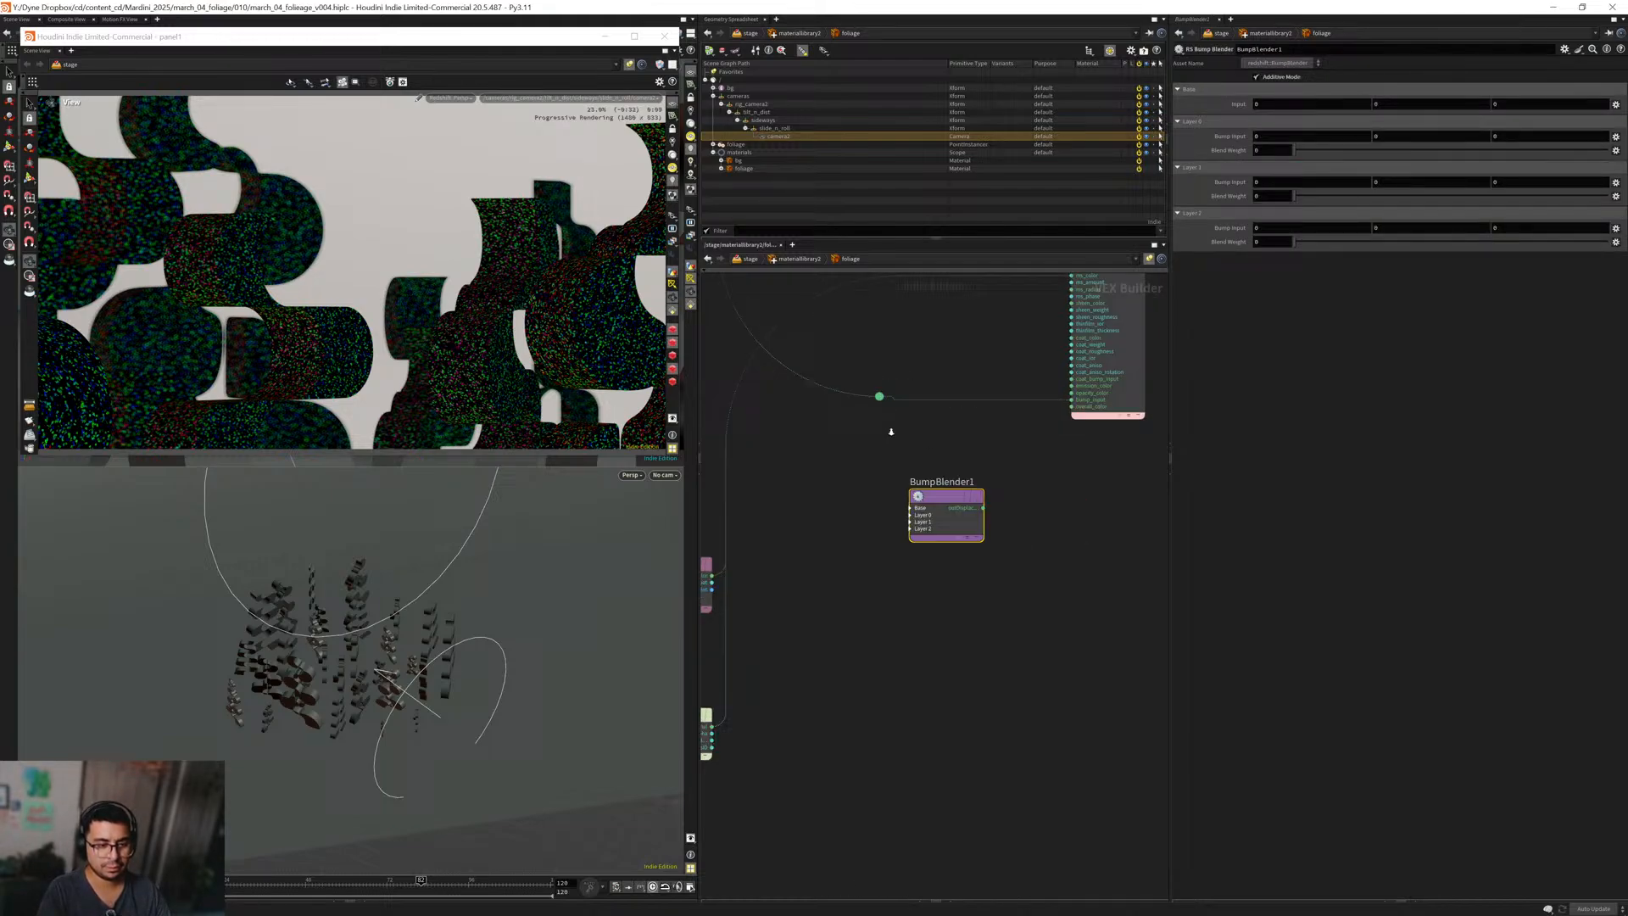
{"action": "left_click", "coordinate": [880, 382]}
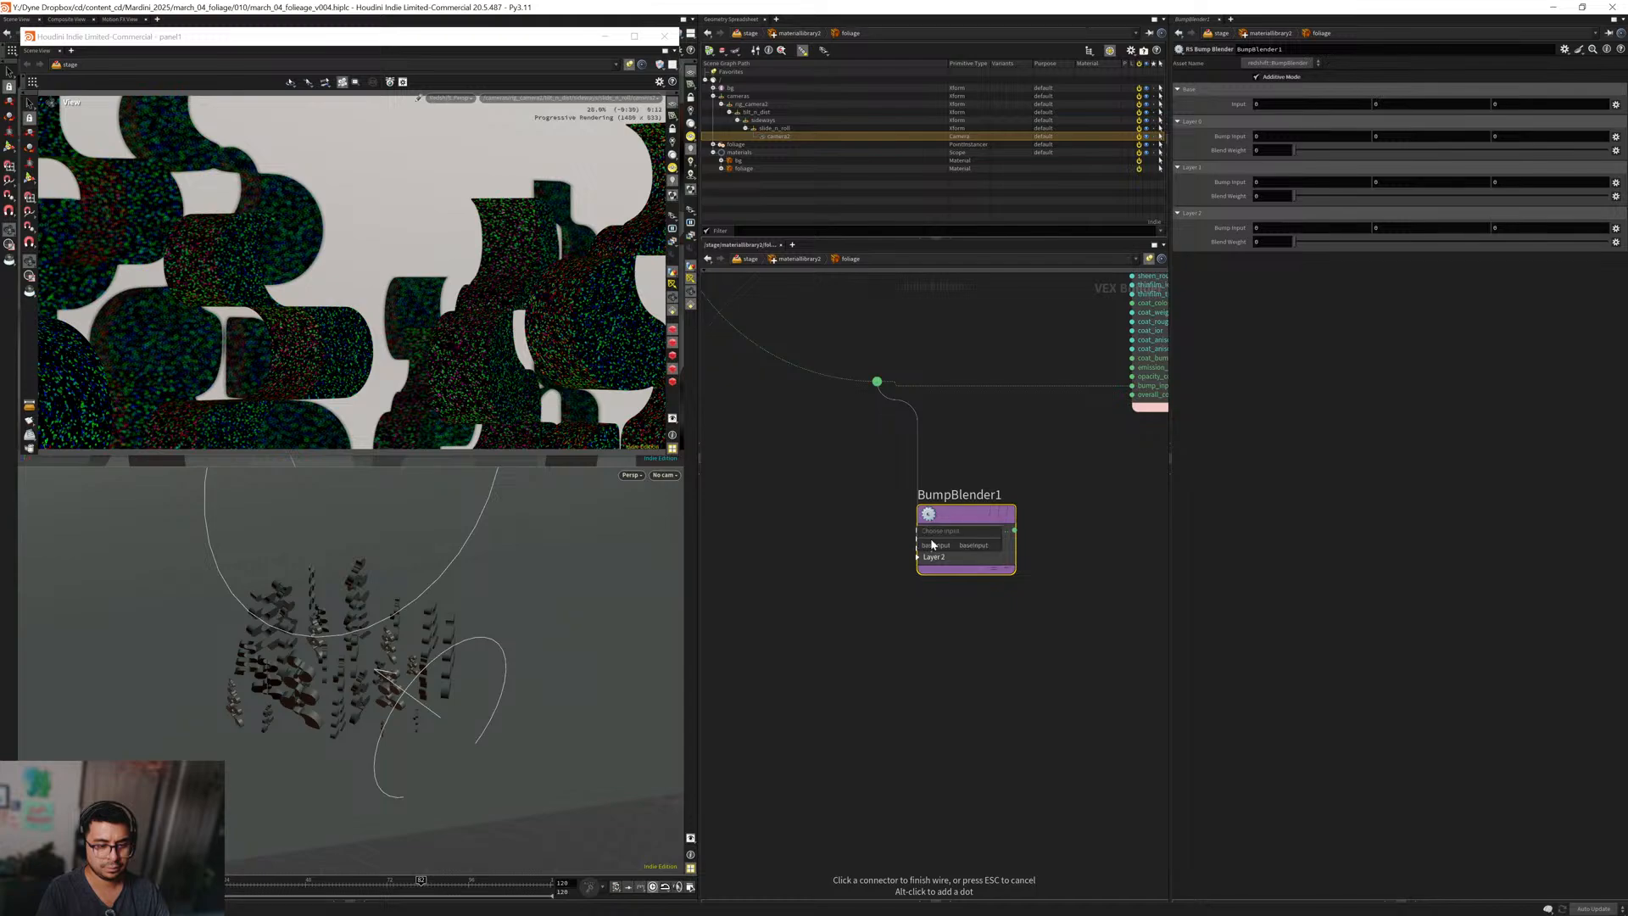
{"action": "left_click", "coordinate": [918, 530]}
Connect Flakes1's outNormal to BumpBlender1's Layer 0 bump input and set that layer's blend weight to 1.
{"action": "middle_click_drag", "start_coordinate": [895, 612], "coordinate": [1000, 524]}
{"action": "middle_click_drag", "start_coordinate": [852, 672], "coordinate": [898, 630]}
{"action": "left_click", "coordinate": [804, 690]}
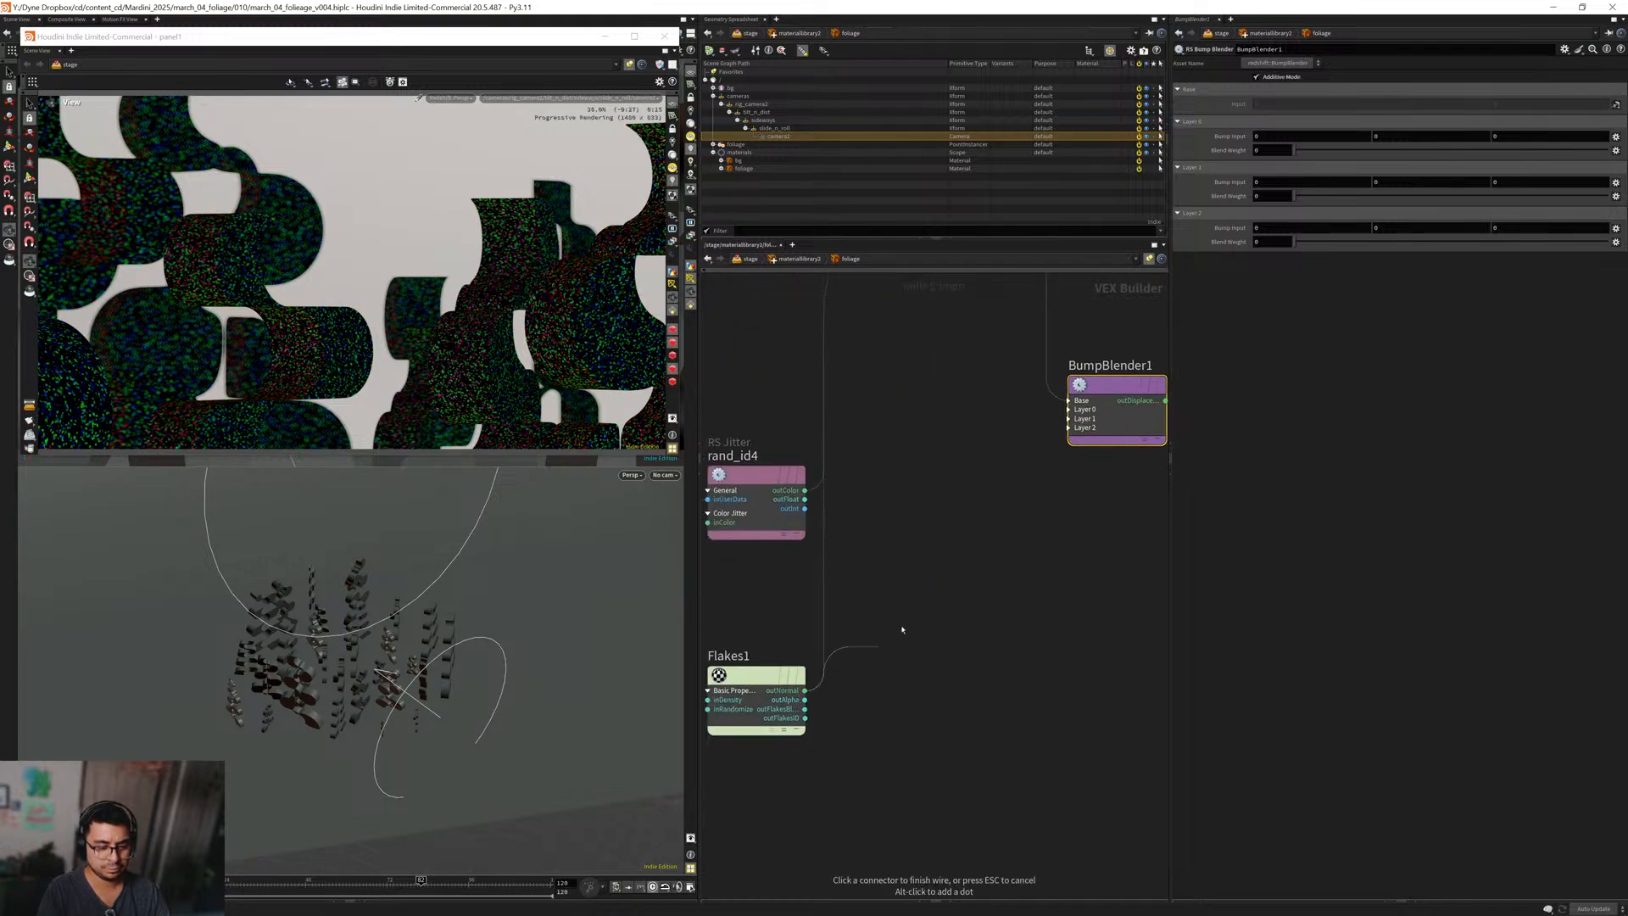
{"action": "left_click", "coordinate": [1073, 411]}
{"action": "middle_click_drag", "start_coordinate": [1023, 574], "coordinate": [925, 632]}
{"action": "scroll", "coordinate": [926, 632], "scroll_direction": "down", "scroll_amount": 1}
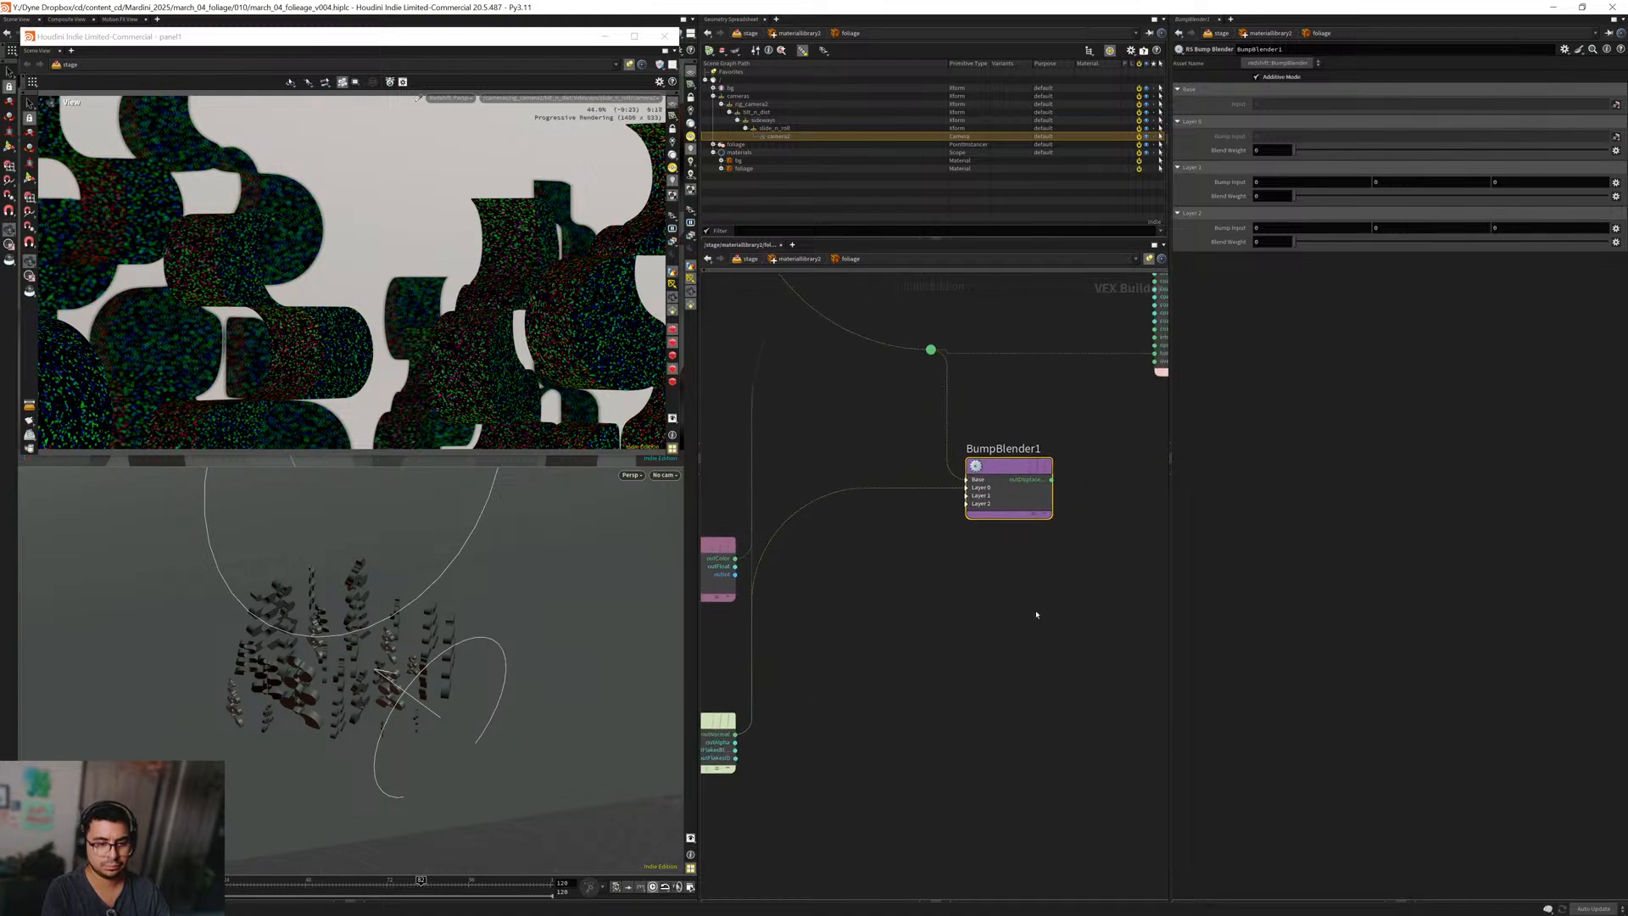
{"action": "type", "text": "1"}
{"action": "key", "text": "Return"}
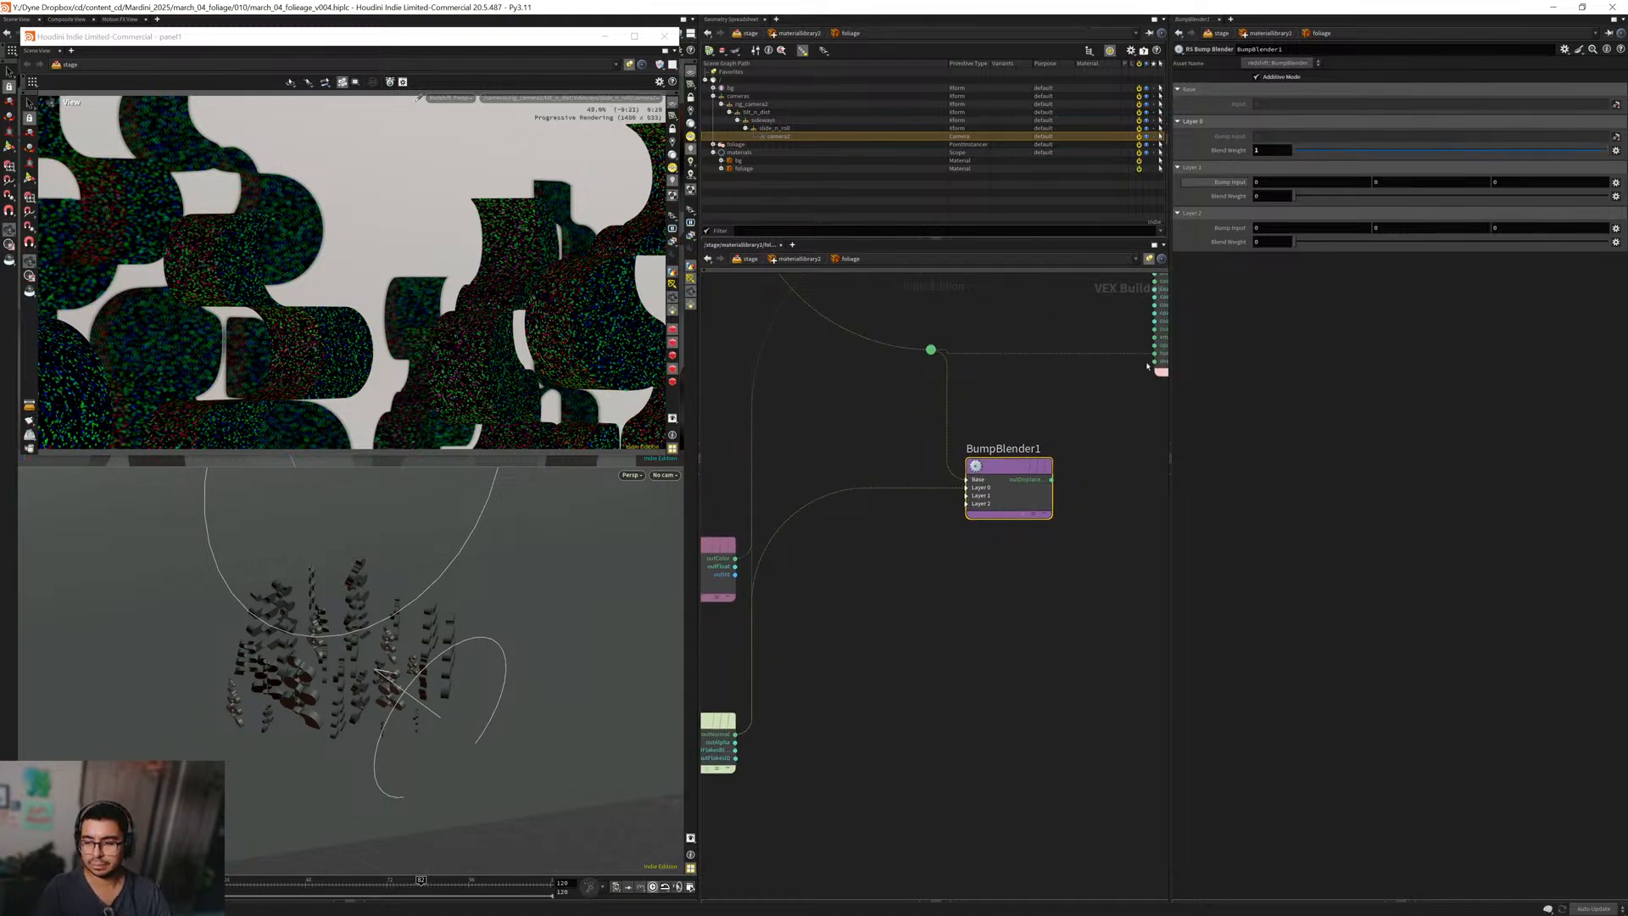
{"action": "middle_click_drag", "start_coordinate": [985, 589], "coordinate": [848, 626]}
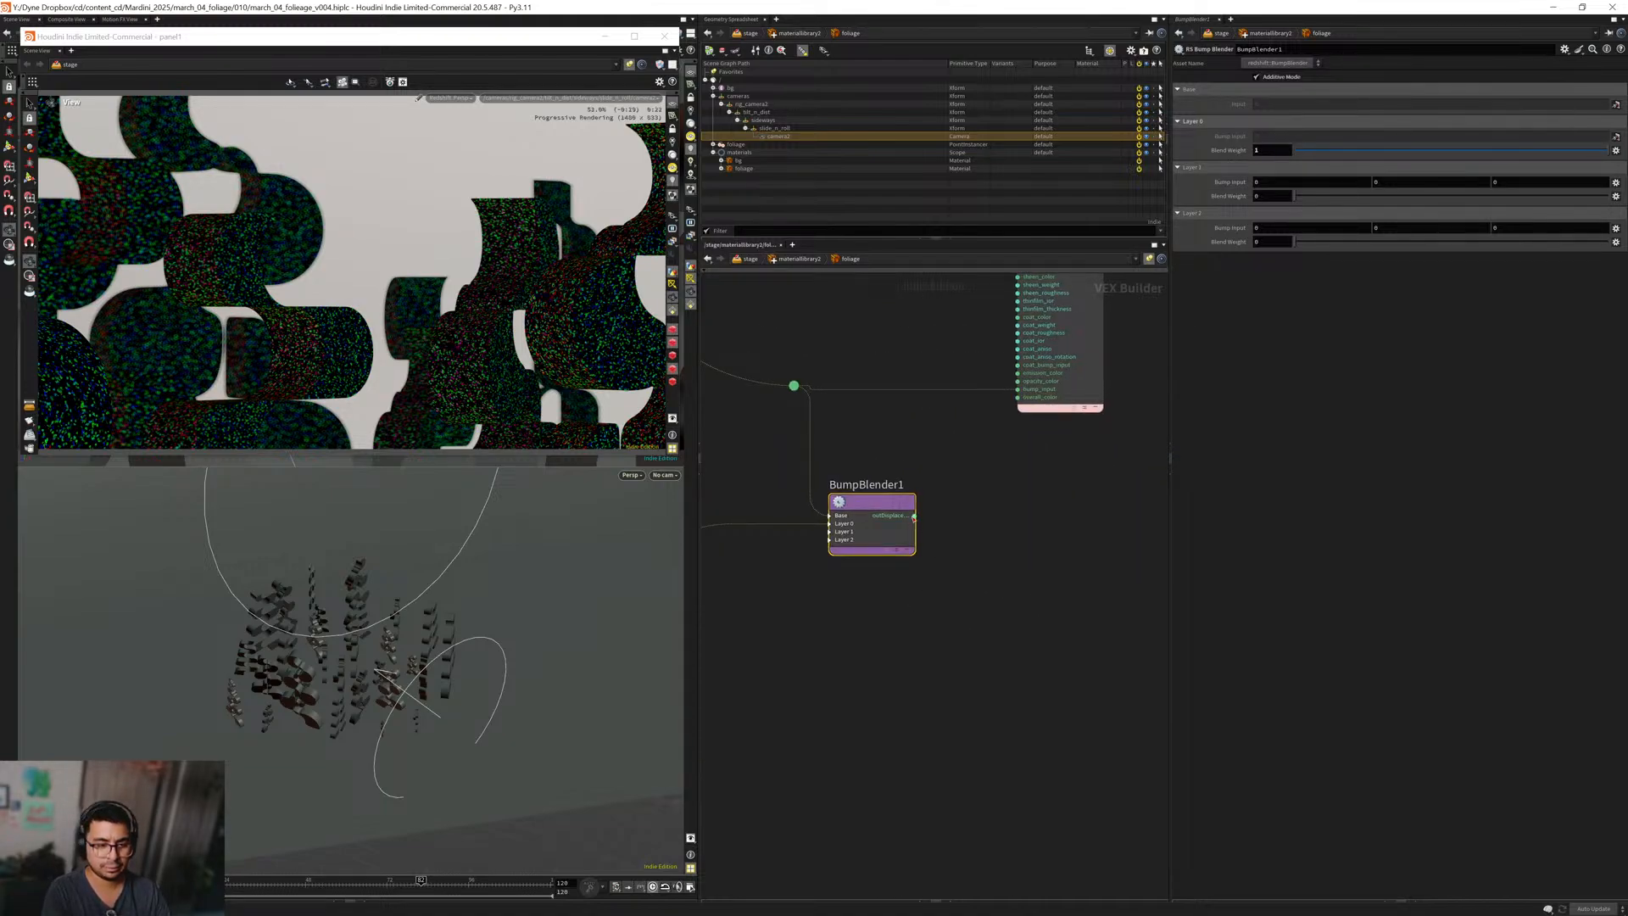
Connect BumpBlender1's output to StandardMaterial2's bump_input and route StandardMaterial2 to the material output for preview.
{"action": "left_click", "coordinate": [914, 518]}
{"action": "left_click", "coordinate": [1017, 390]}
{"action": "scroll", "coordinate": [966, 543], "scroll_direction": "down", "scroll_amount": 2}
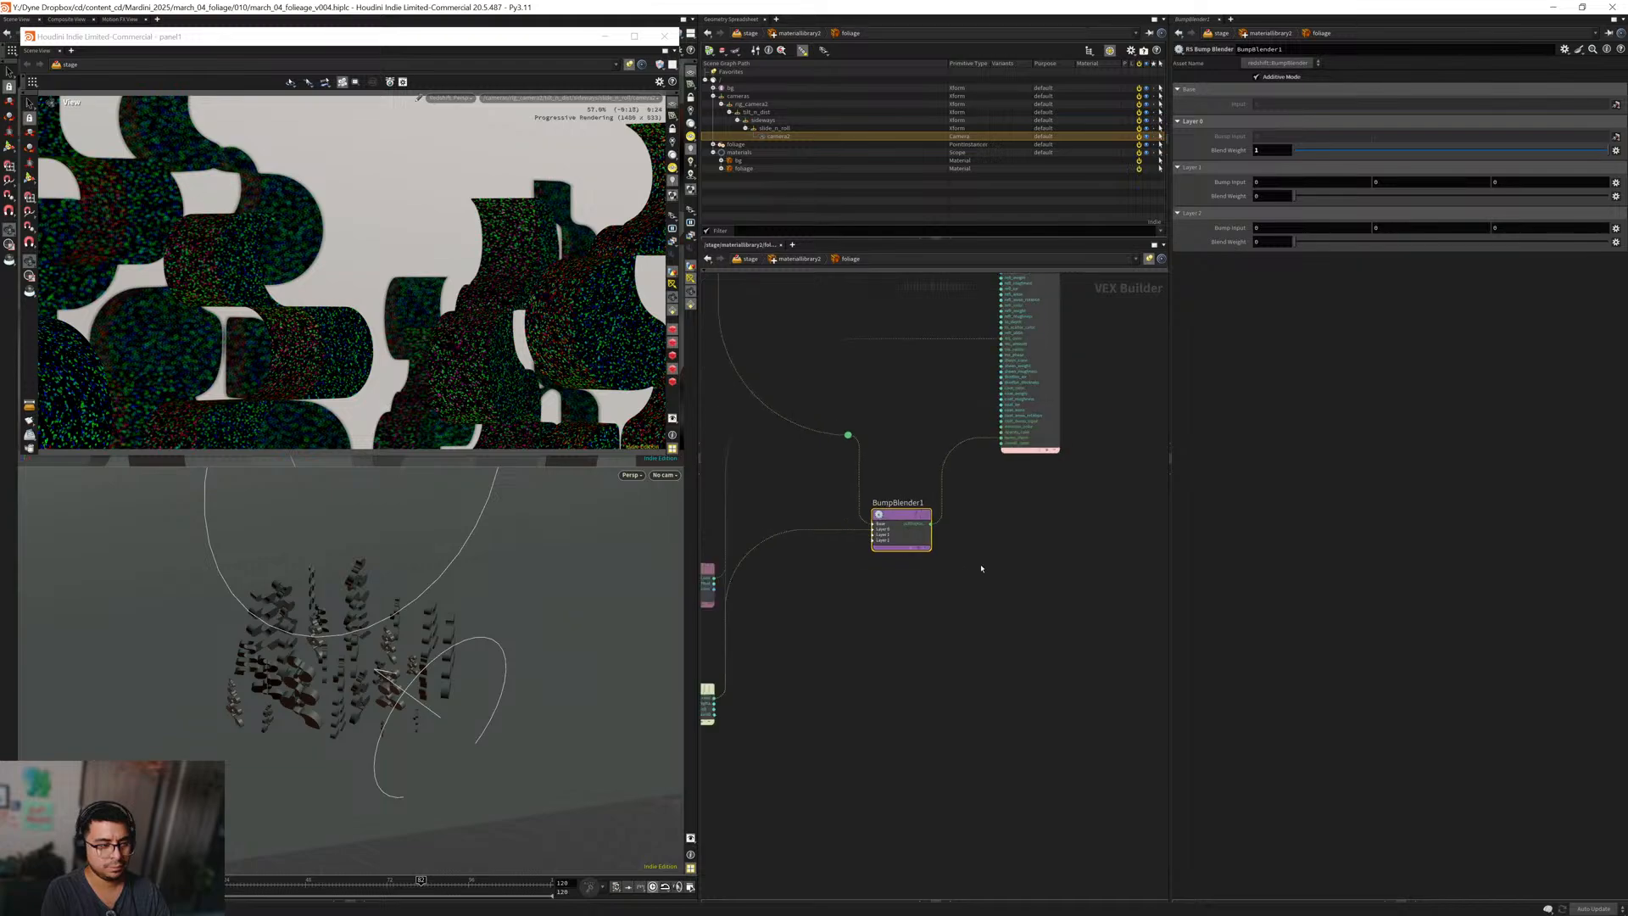
{"action": "middle_click_drag", "start_coordinate": [981, 569], "coordinate": [890, 672]}
{"action": "left_click_drag", "start_coordinate": [997, 608], "coordinate": [946, 475]}
{"action": "middle_click_drag", "start_coordinate": [844, 531], "coordinate": [868, 510]}
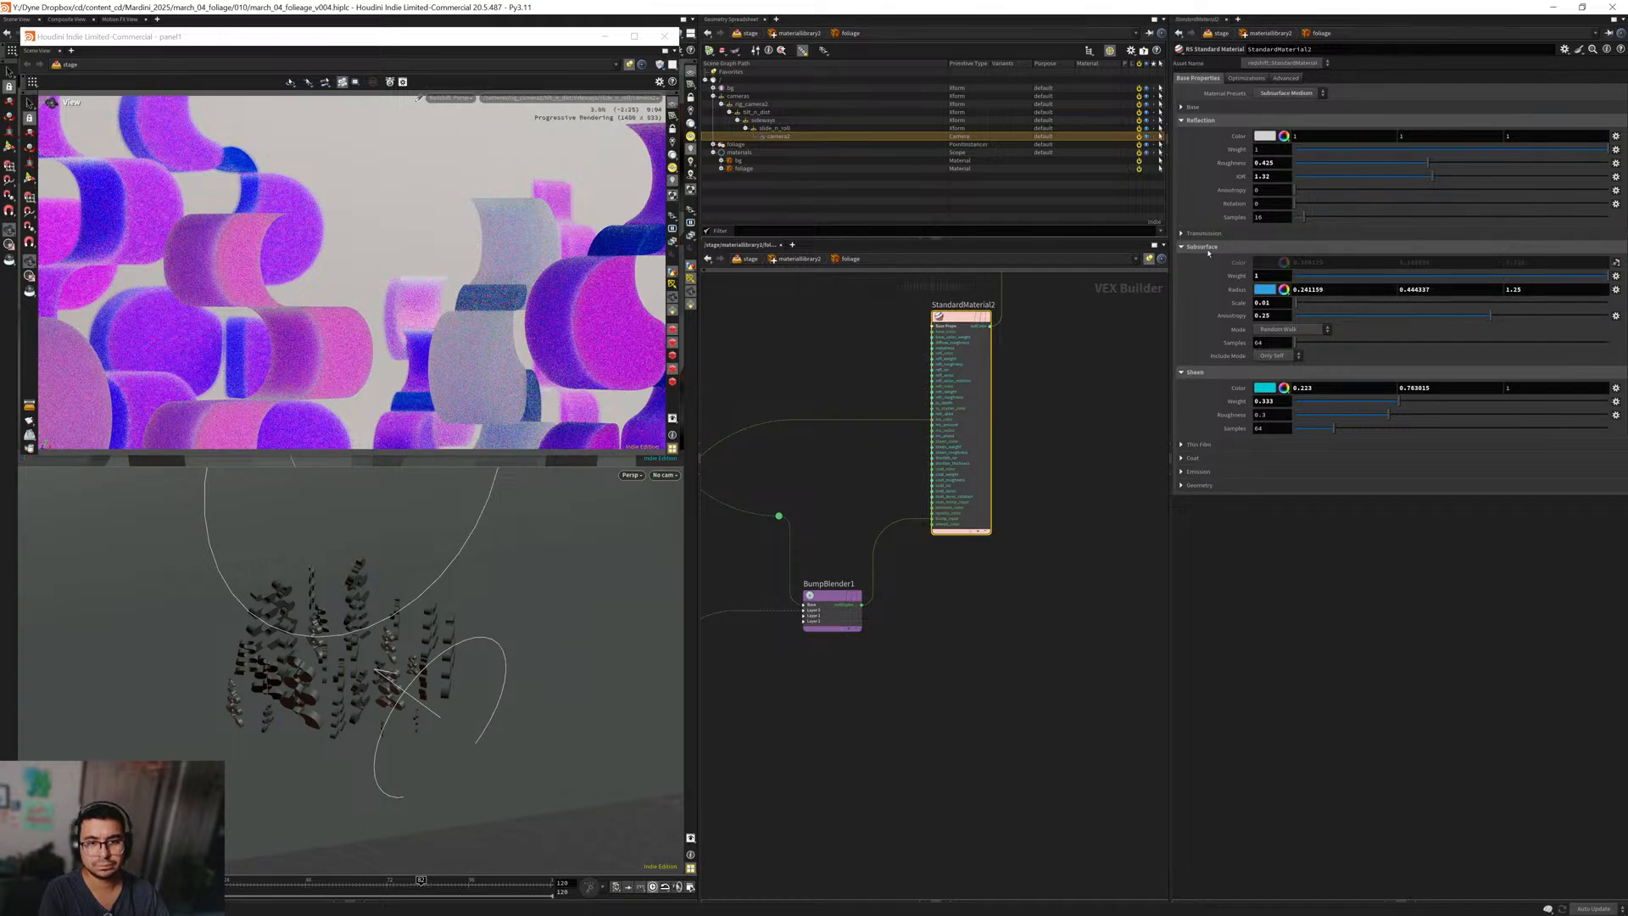
Set StandardMaterial2's reflection roughness to 0.15 and IOR to 1.56, and move the node slightly away from BumpBlender1.
{"action": "left_click_drag", "start_coordinate": [1274, 163], "coordinate": [1226, 173]}
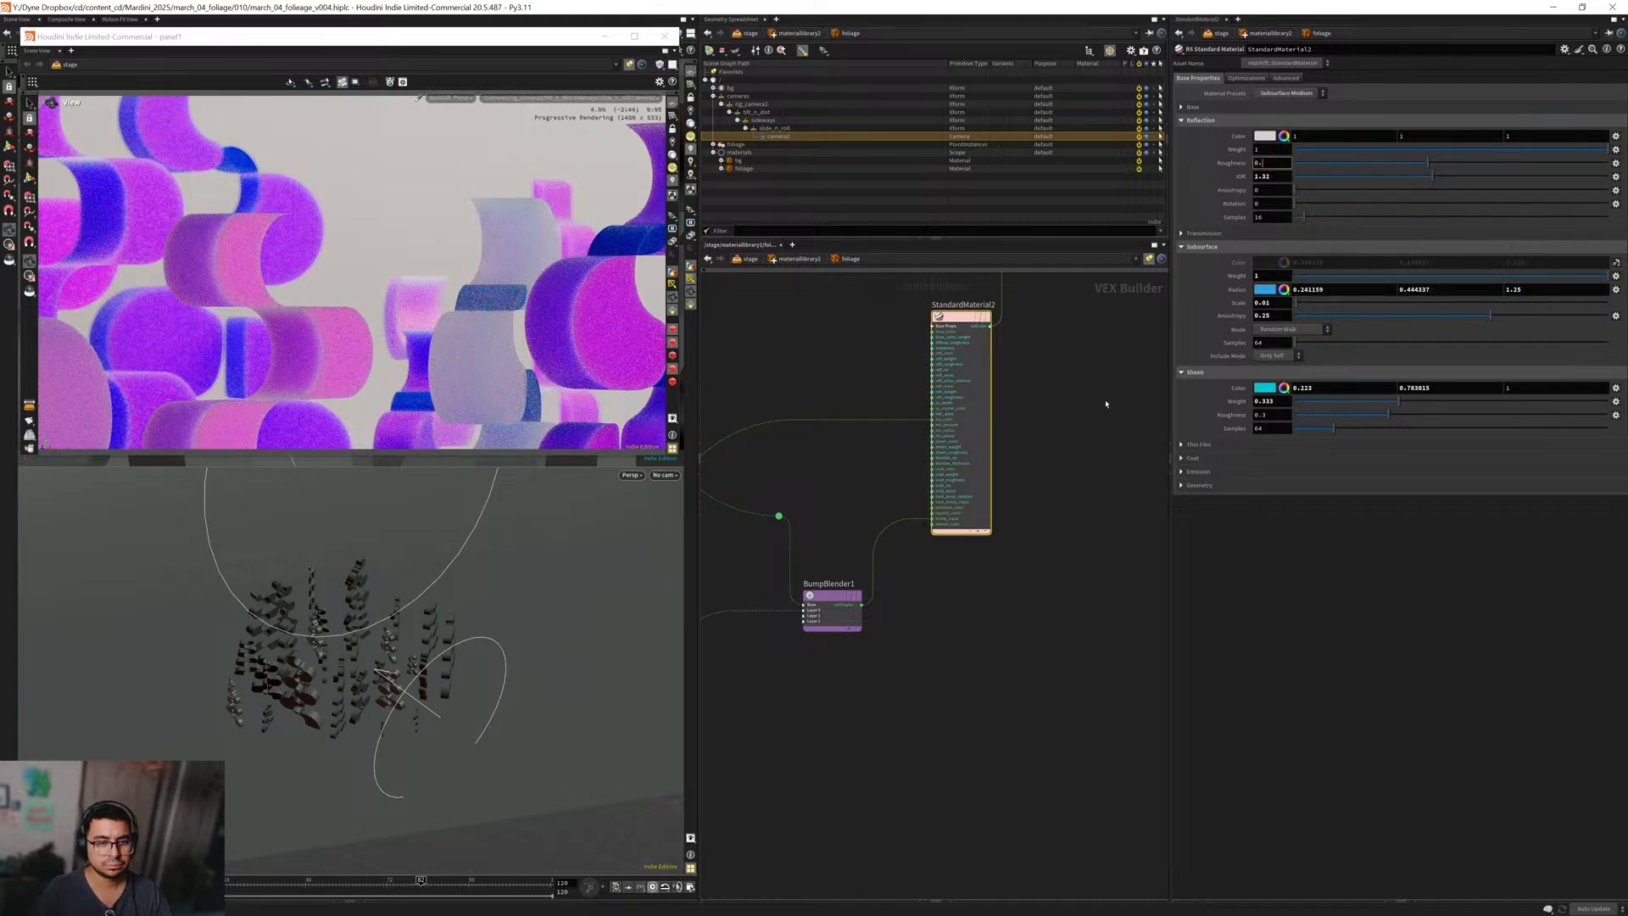
{"action": "type", "text": "0.15"}
{"action": "key", "text": "Tab"}
{"action": "type", "text": "1."}
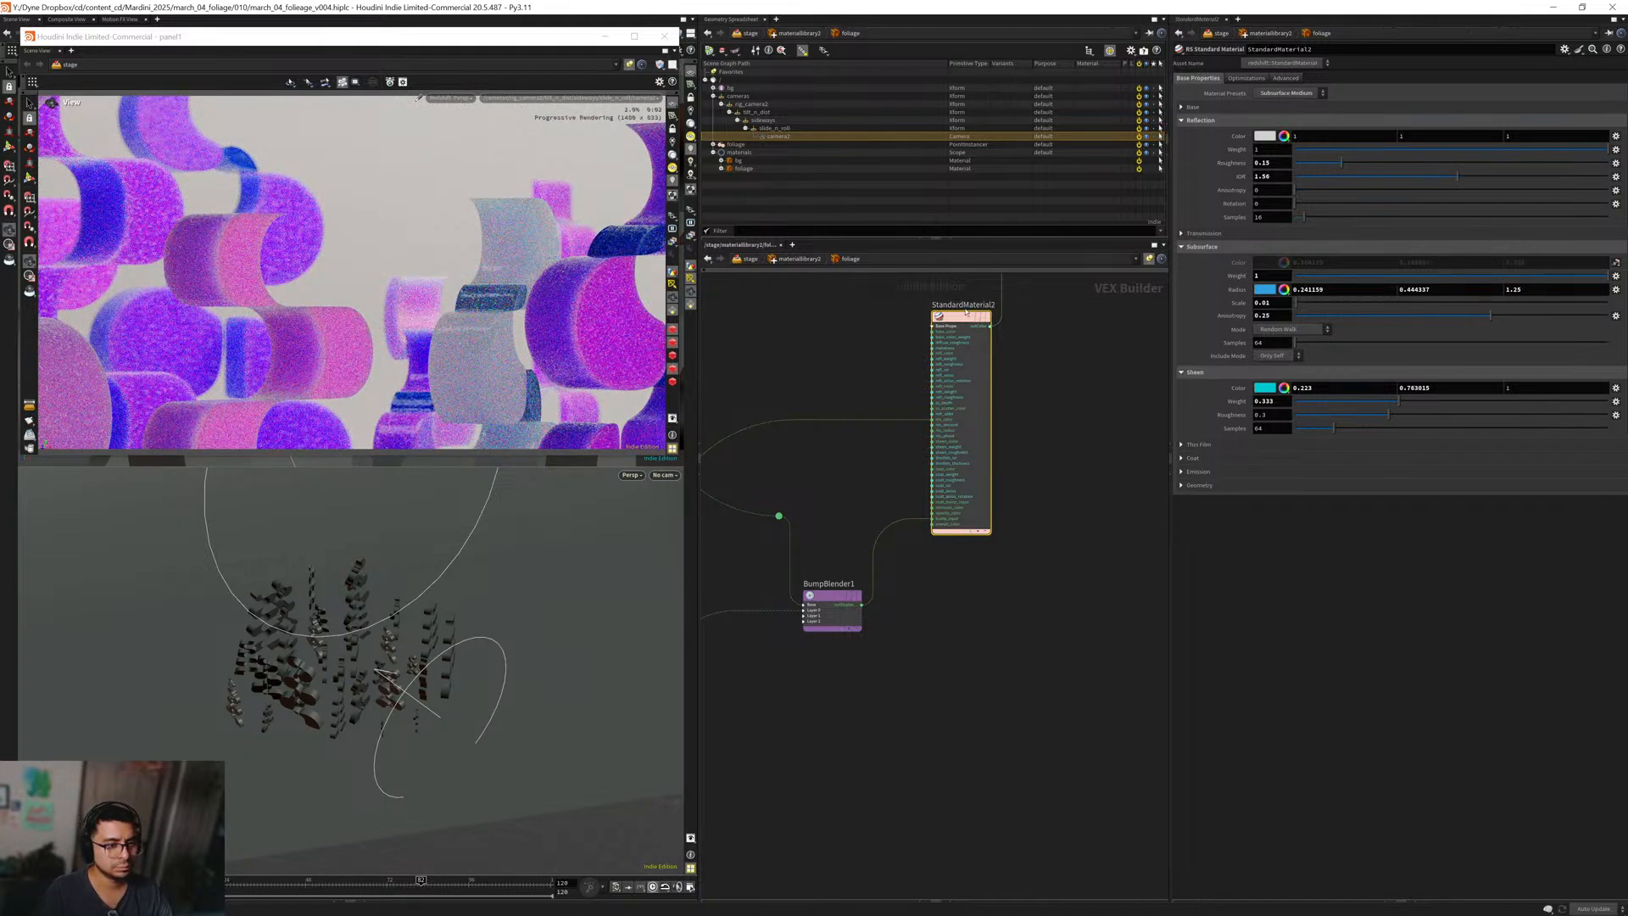
{"action": "left_click_drag", "start_coordinate": [965, 311], "coordinate": [1009, 312]}
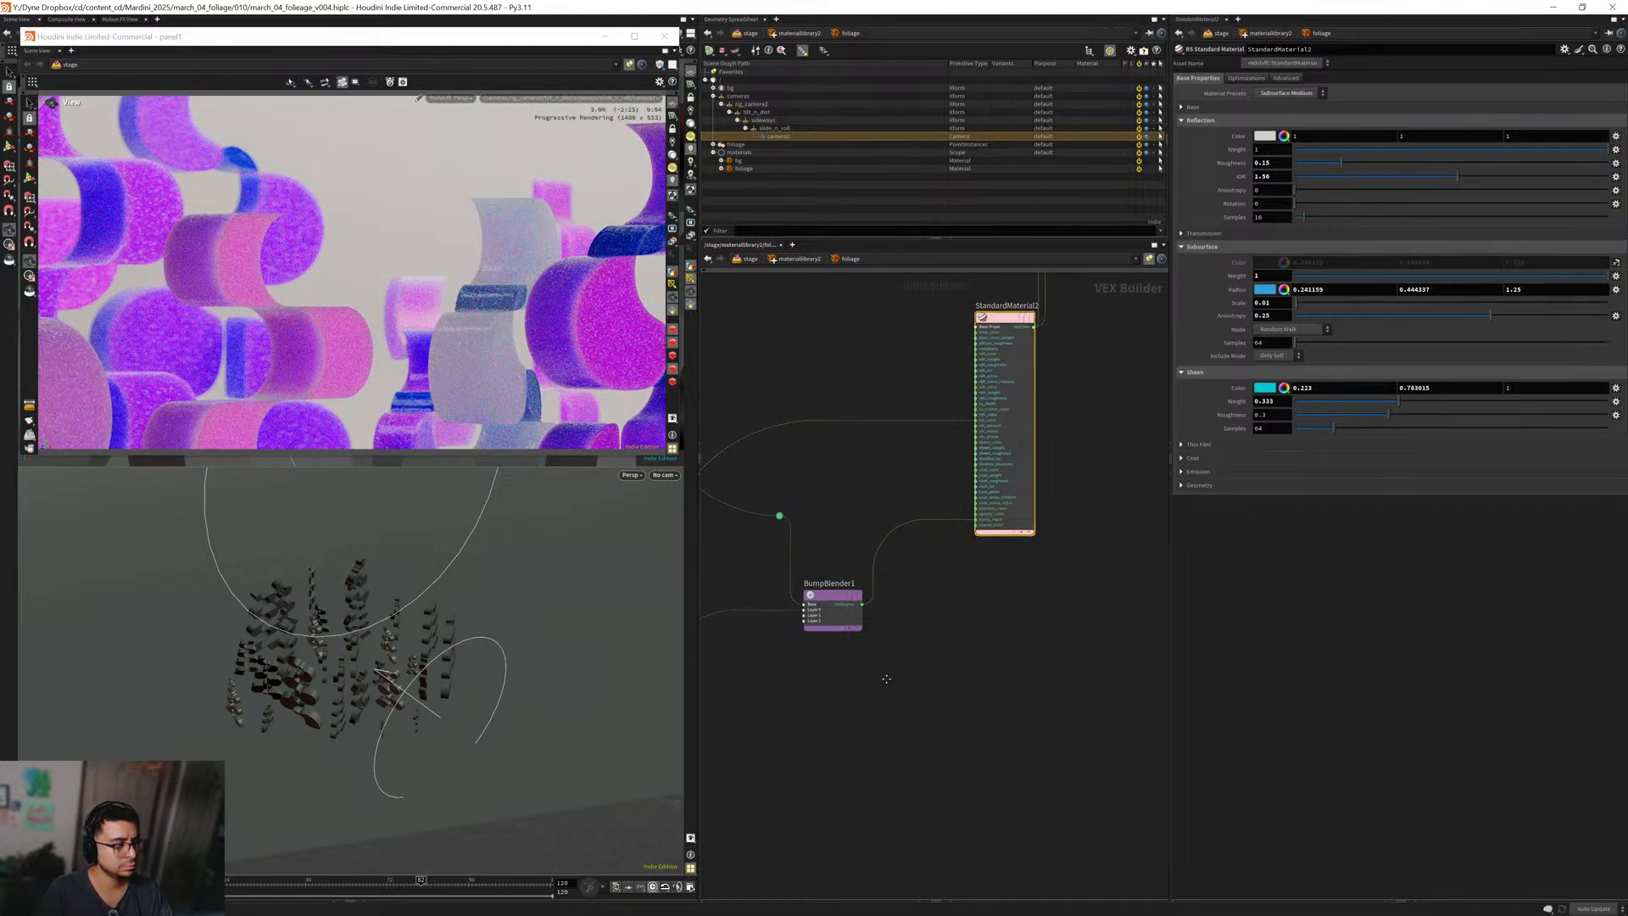
Try a scale of 0.0005 on Flakes1 and set it back to 0.001.
{"action": "middle_click_drag", "start_coordinate": [882, 675], "coordinate": [926, 600]}
{"action": "middle_click_drag", "start_coordinate": [777, 723], "coordinate": [875, 622]}
{"action": "left_click", "coordinate": [850, 554]}
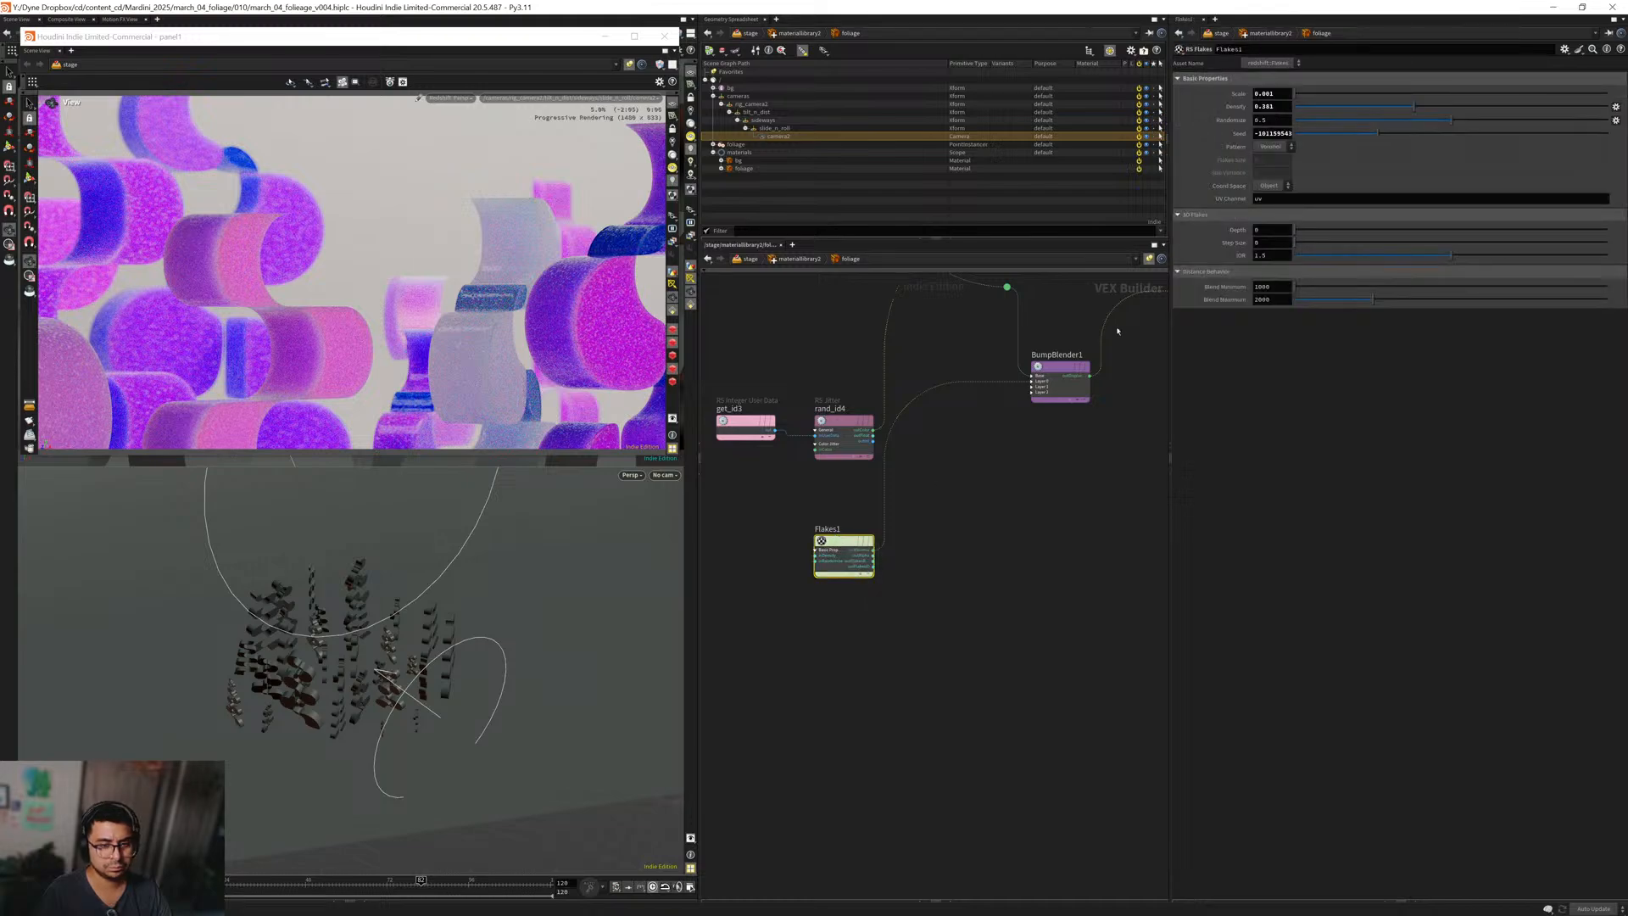
{"action": "type", "text": "0.0005"}
{"action": "key", "text": "Return"}
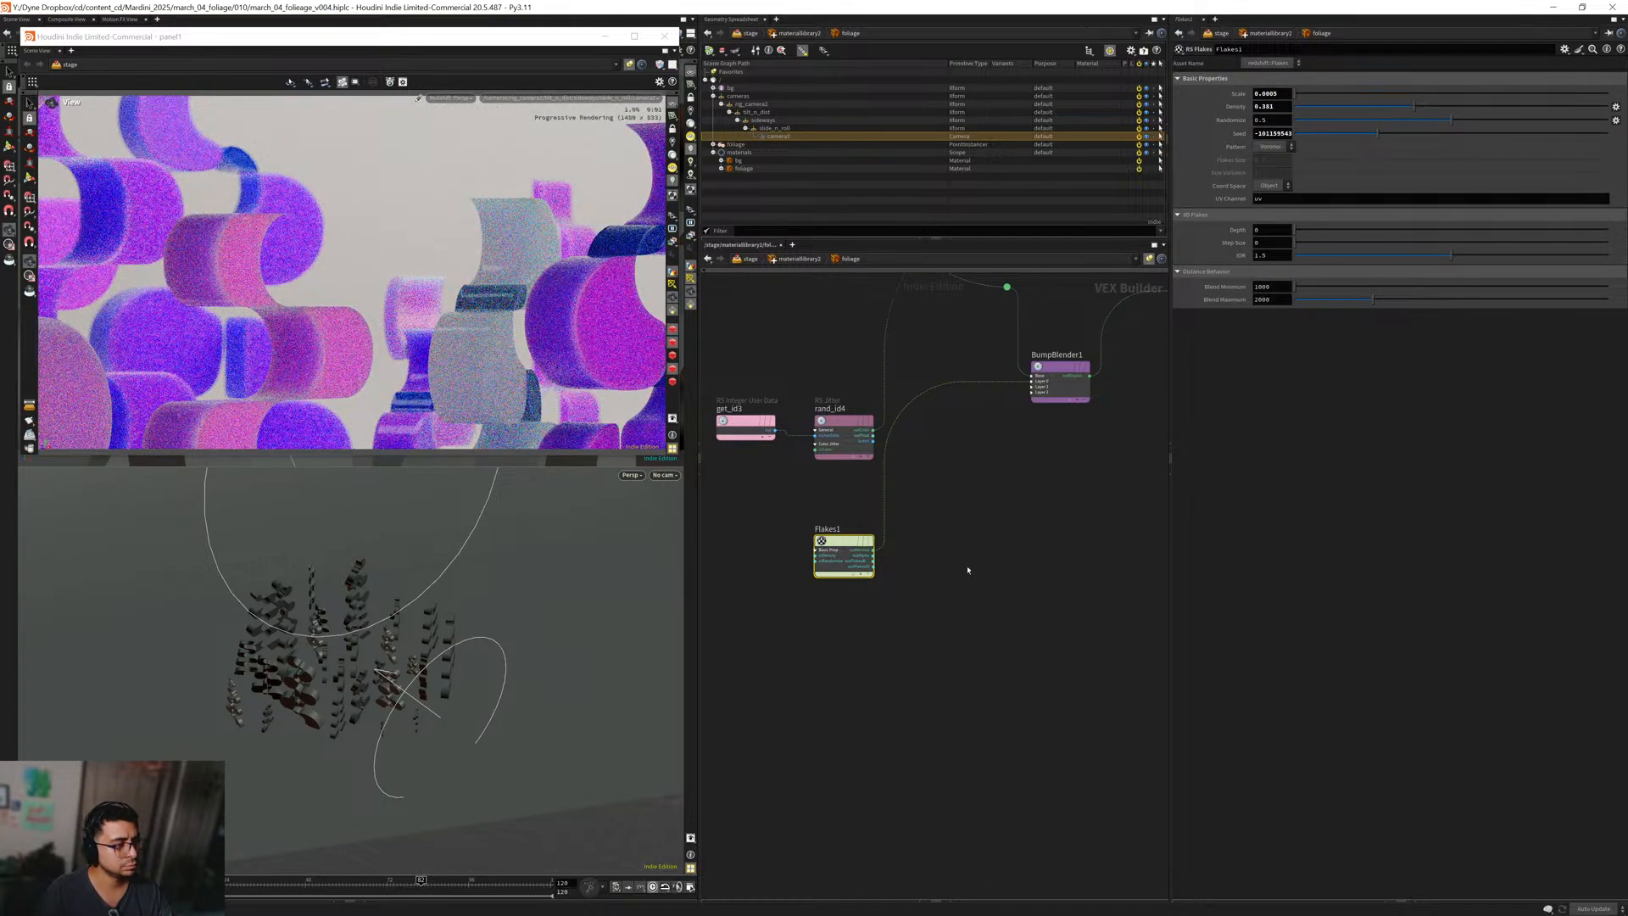
{"action": "middle_click_drag", "start_coordinate": [1016, 519], "coordinate": [905, 639]}
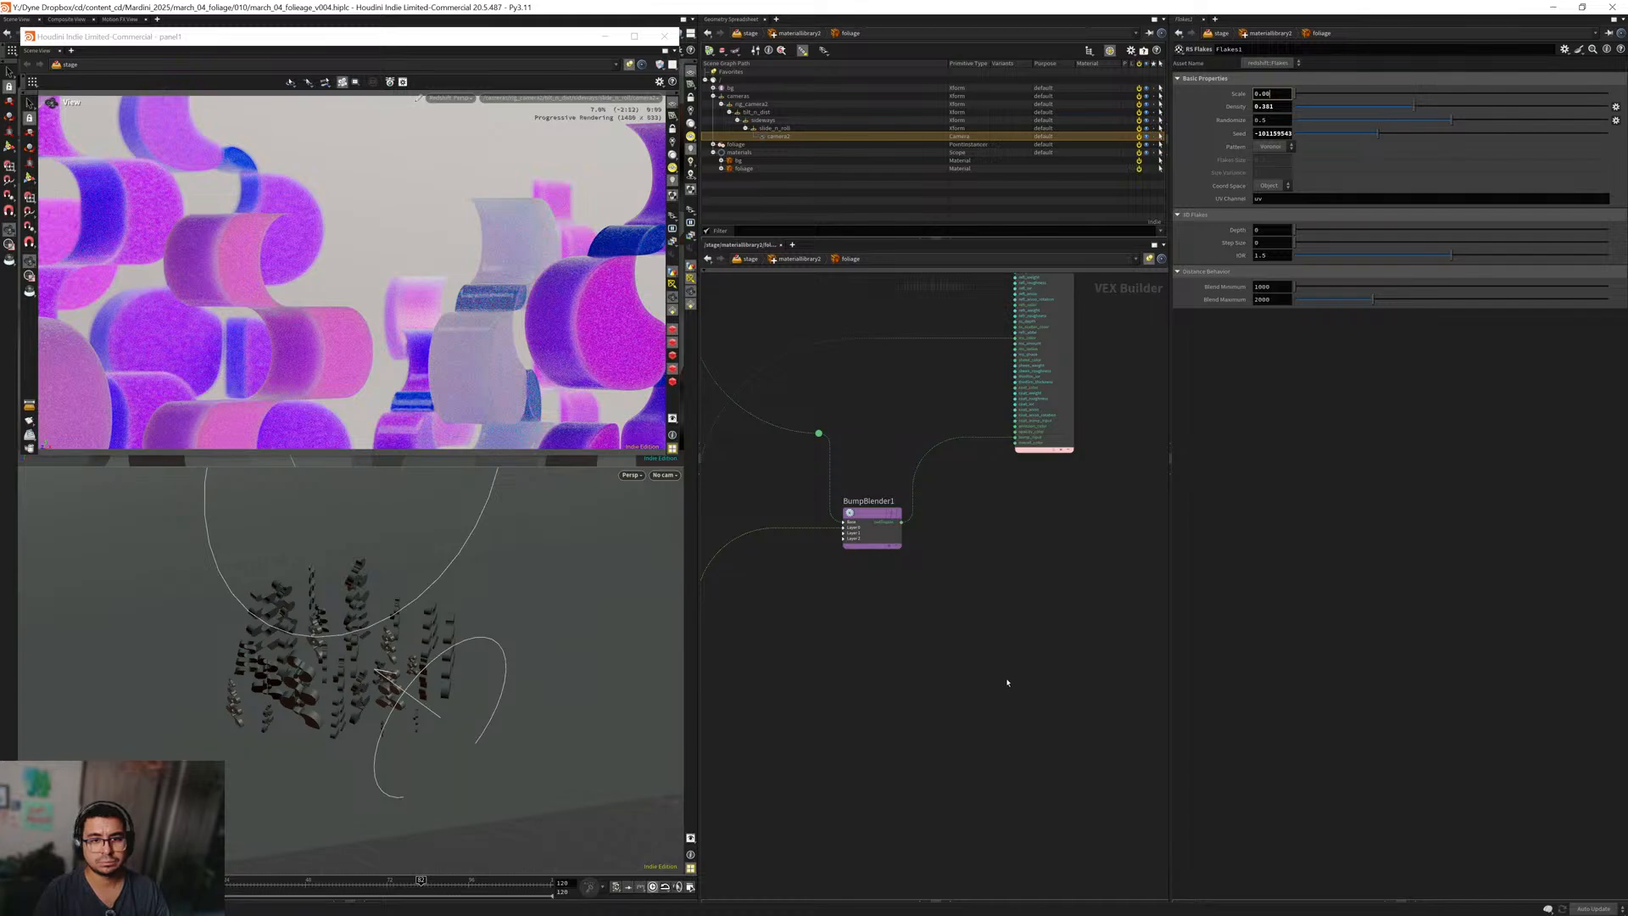
{"action": "type", "text": "1"}
{"action": "key", "text": "Return"}
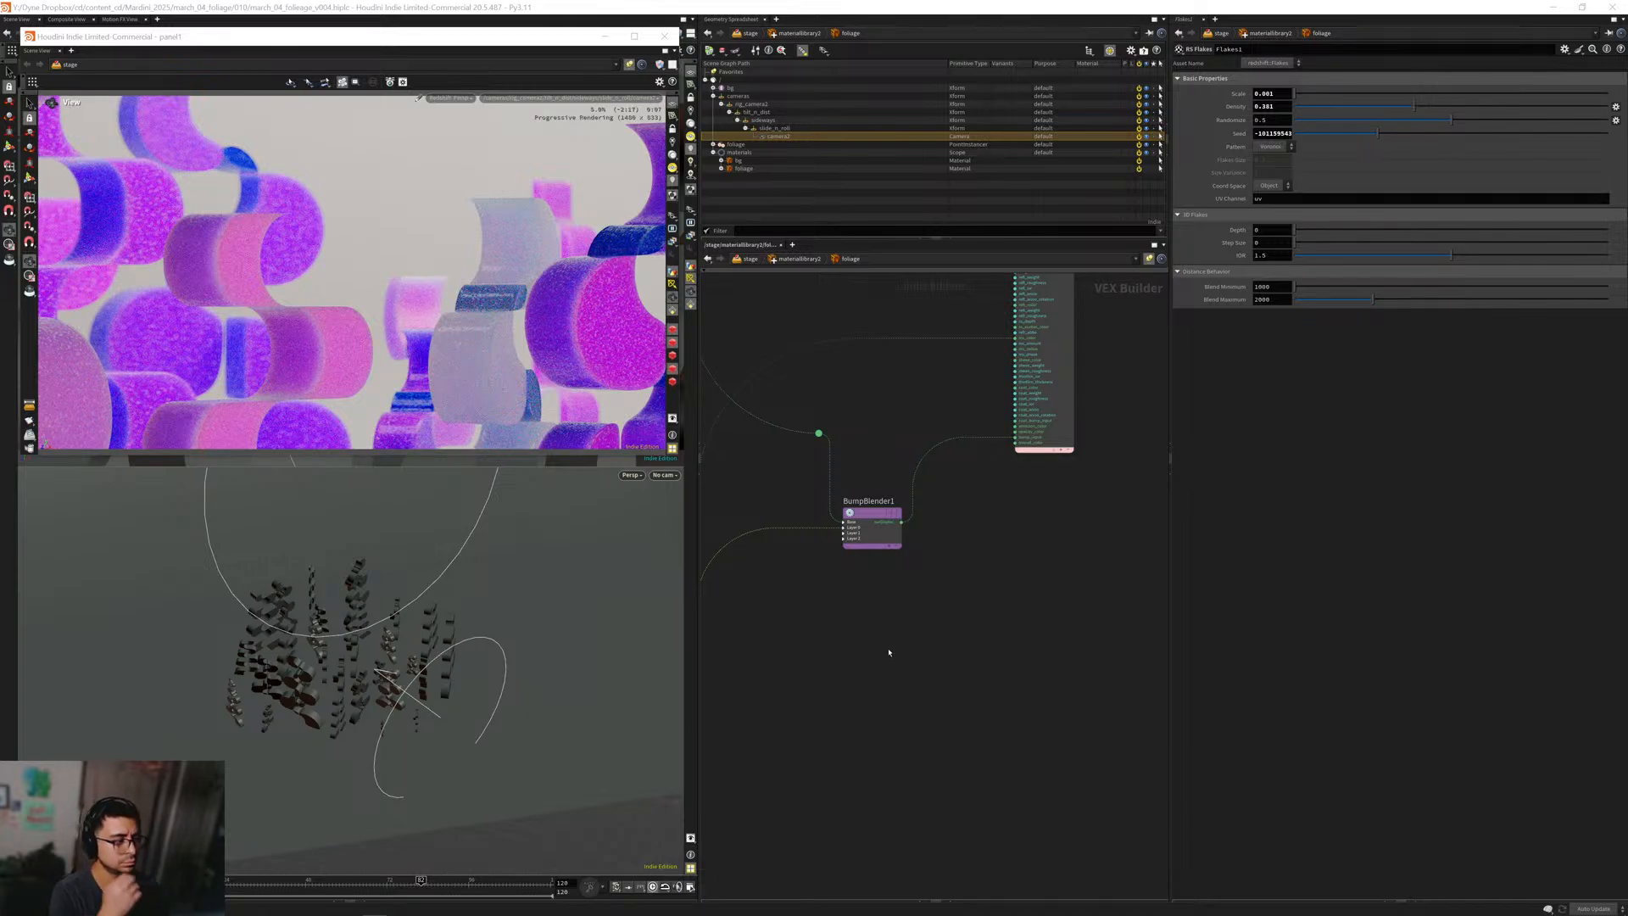
Give StandardMaterial2 a coat with weight 1, roughness 0.05 and IOR 4.
{"action": "middle_click_drag", "start_coordinate": [882, 653], "coordinate": [845, 732]}
{"action": "left_click", "coordinate": [1001, 525]}
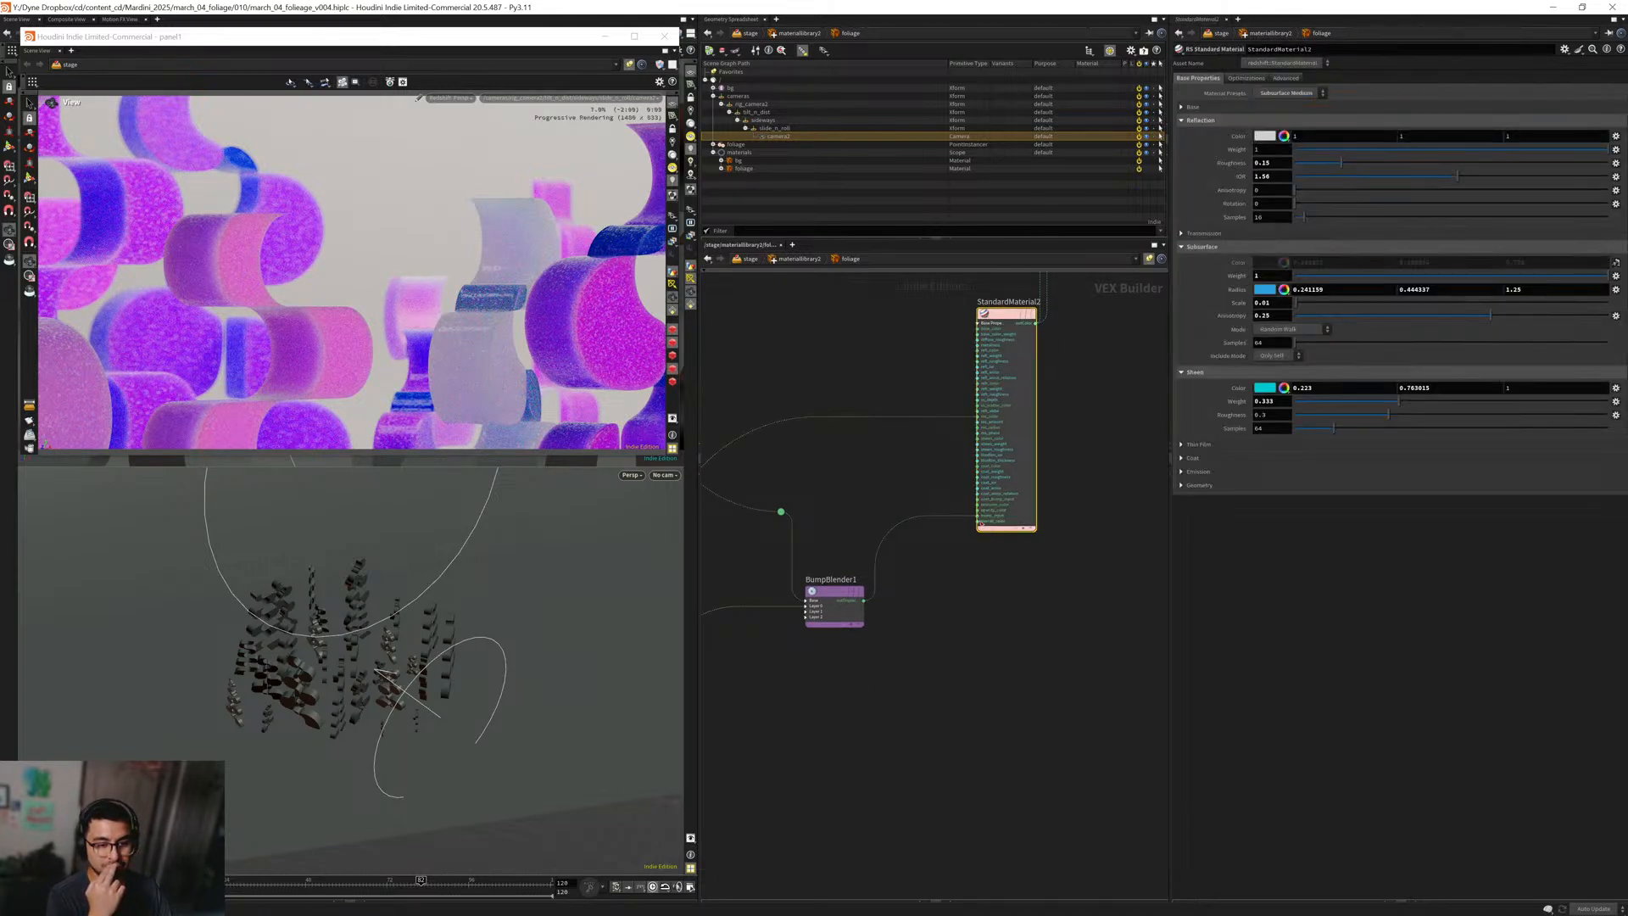
{"action": "left_click", "coordinate": [1198, 461]}
{"action": "double_click", "coordinate": [1267, 489]}
{"action": "type", "text": "1"}
{"action": "key", "text": "Tab"}
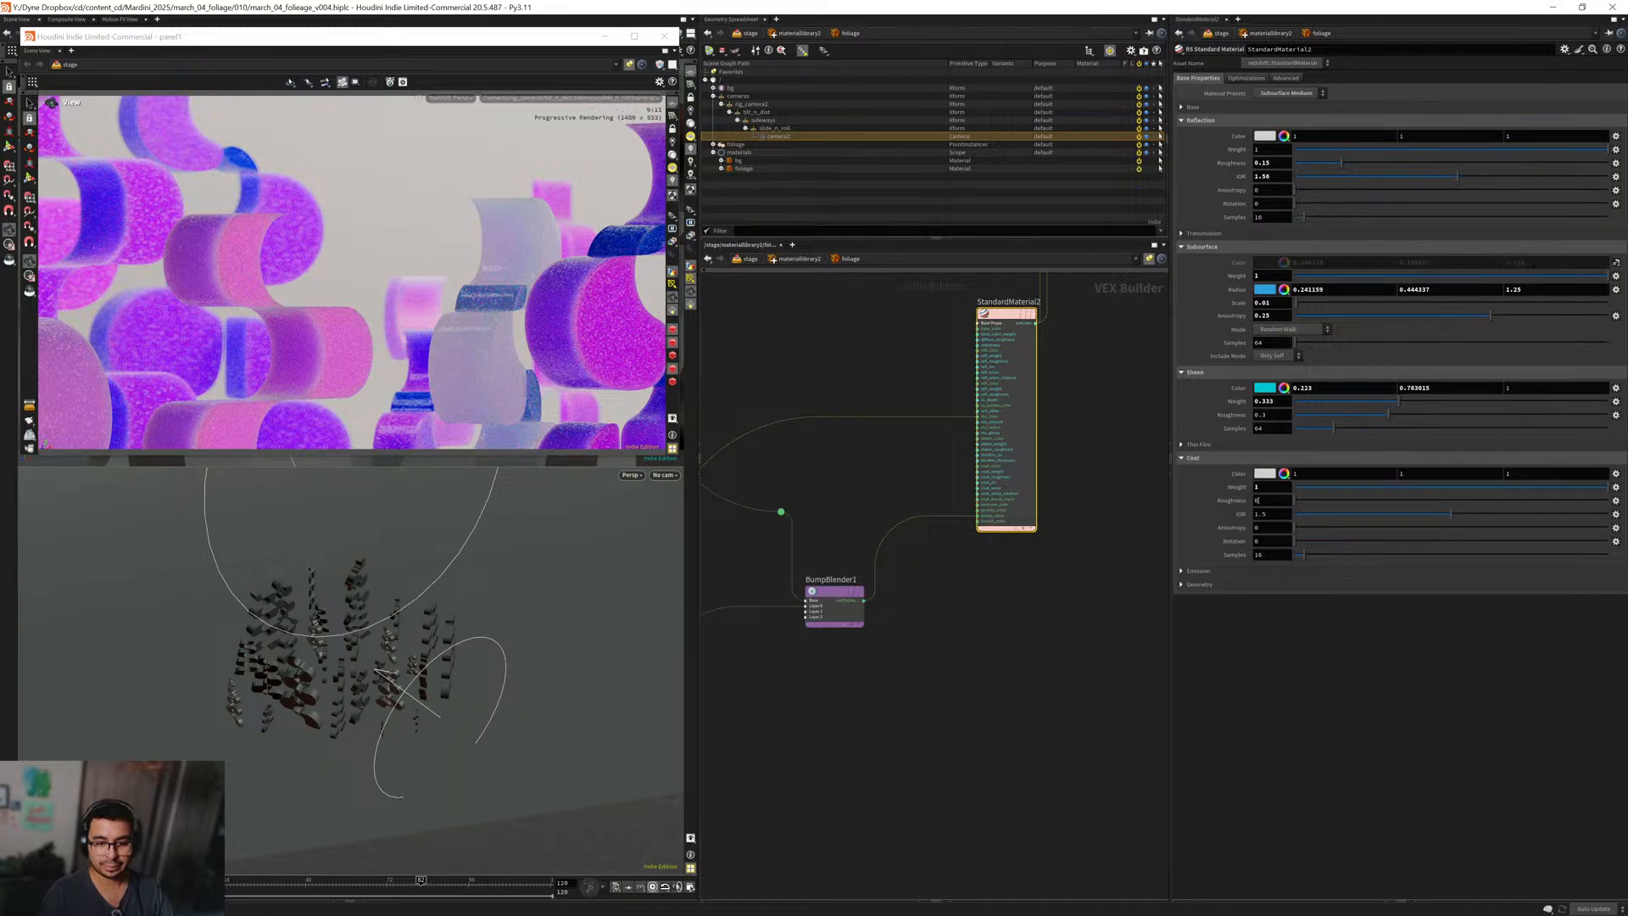
{"action": "type", "text": "0.05"}
{"action": "key", "text": "Return"}
{"action": "double_click", "coordinate": [1274, 514]}
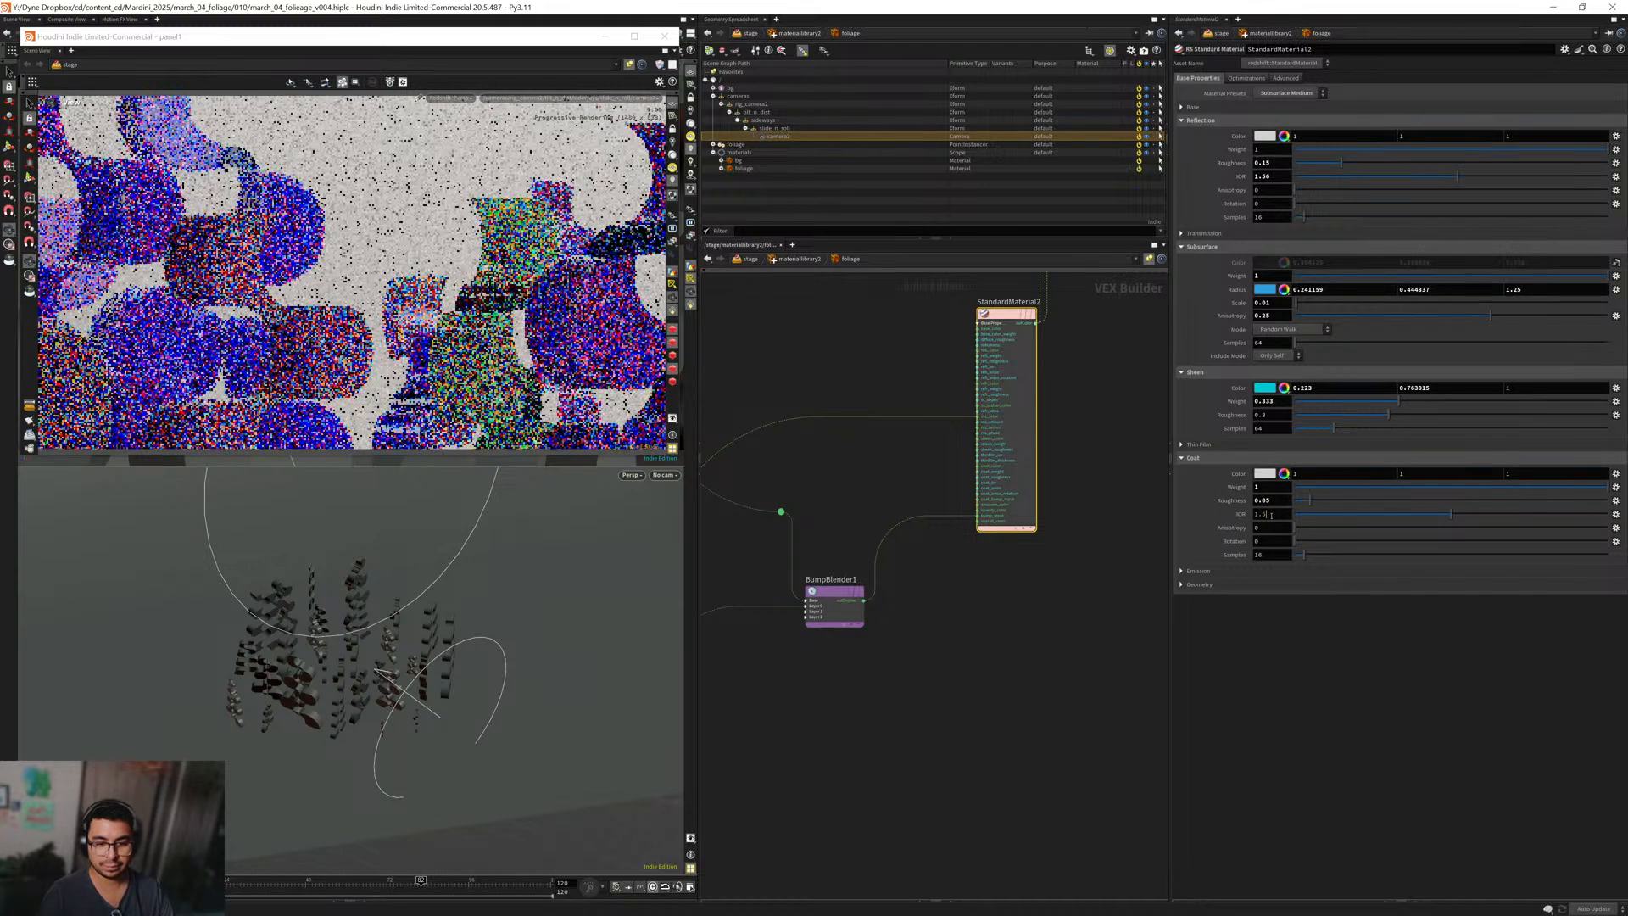
{"action": "type", "text": "4"}
{"action": "key", "text": "Return"}
Connect Flakes1's outAlpha to StandardMaterial2's coat_weight input.
{"action": "middle_click_drag", "start_coordinate": [934, 567], "coordinate": [1146, 419]}
{"action": "scroll", "coordinate": [893, 628], "scroll_direction": "up", "scroll_amount": 3}
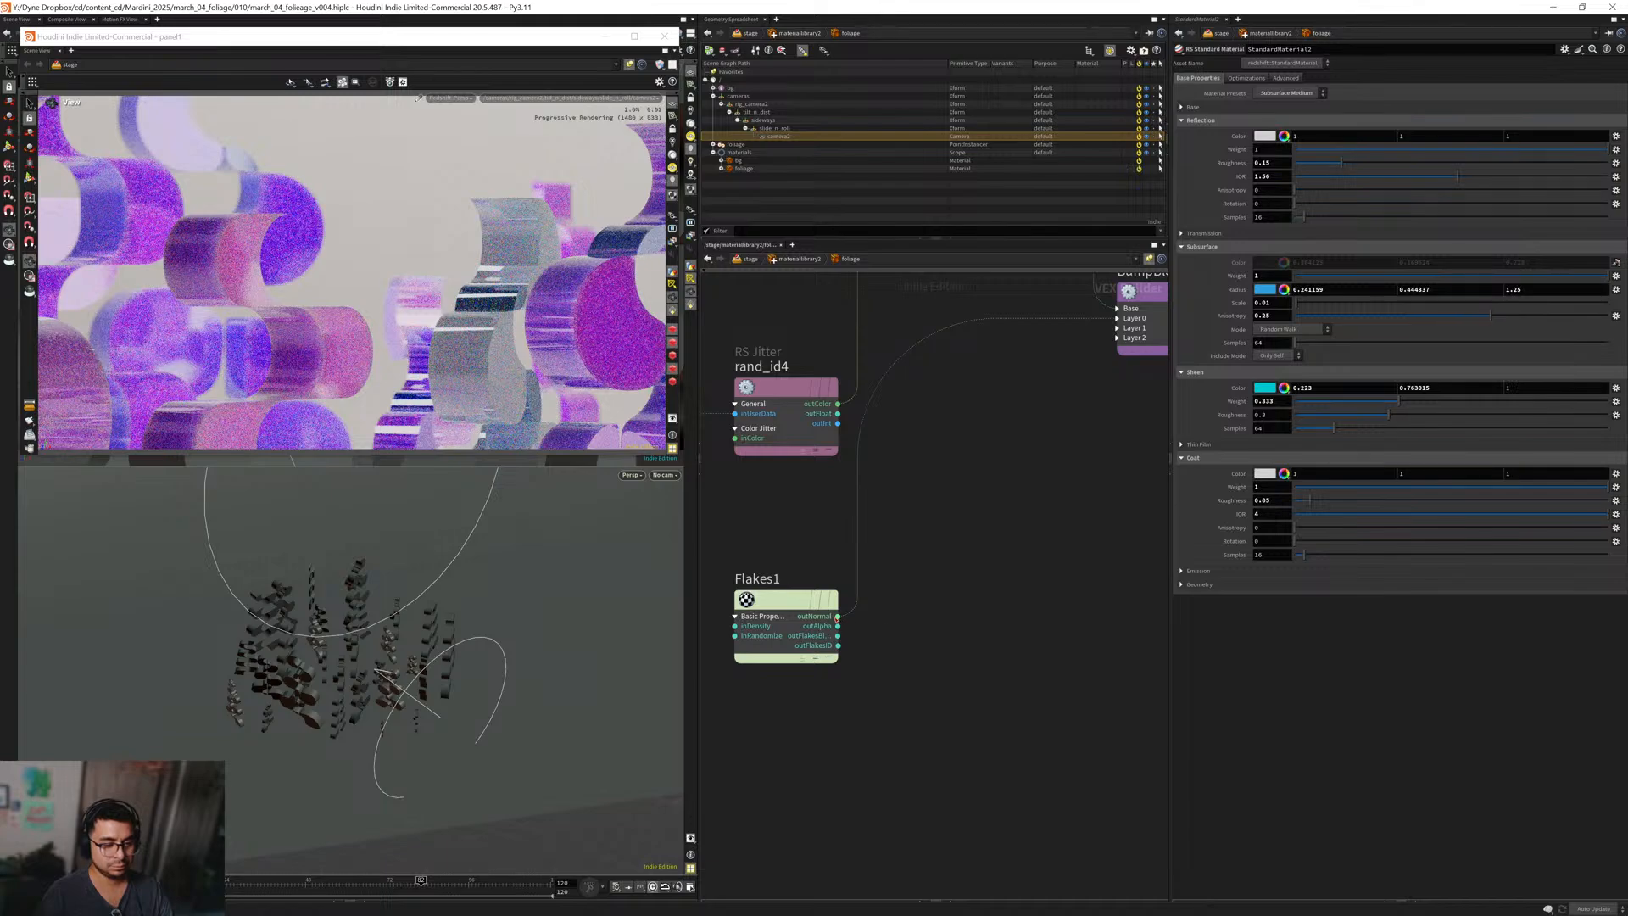
{"action": "left_click", "coordinate": [837, 618]}
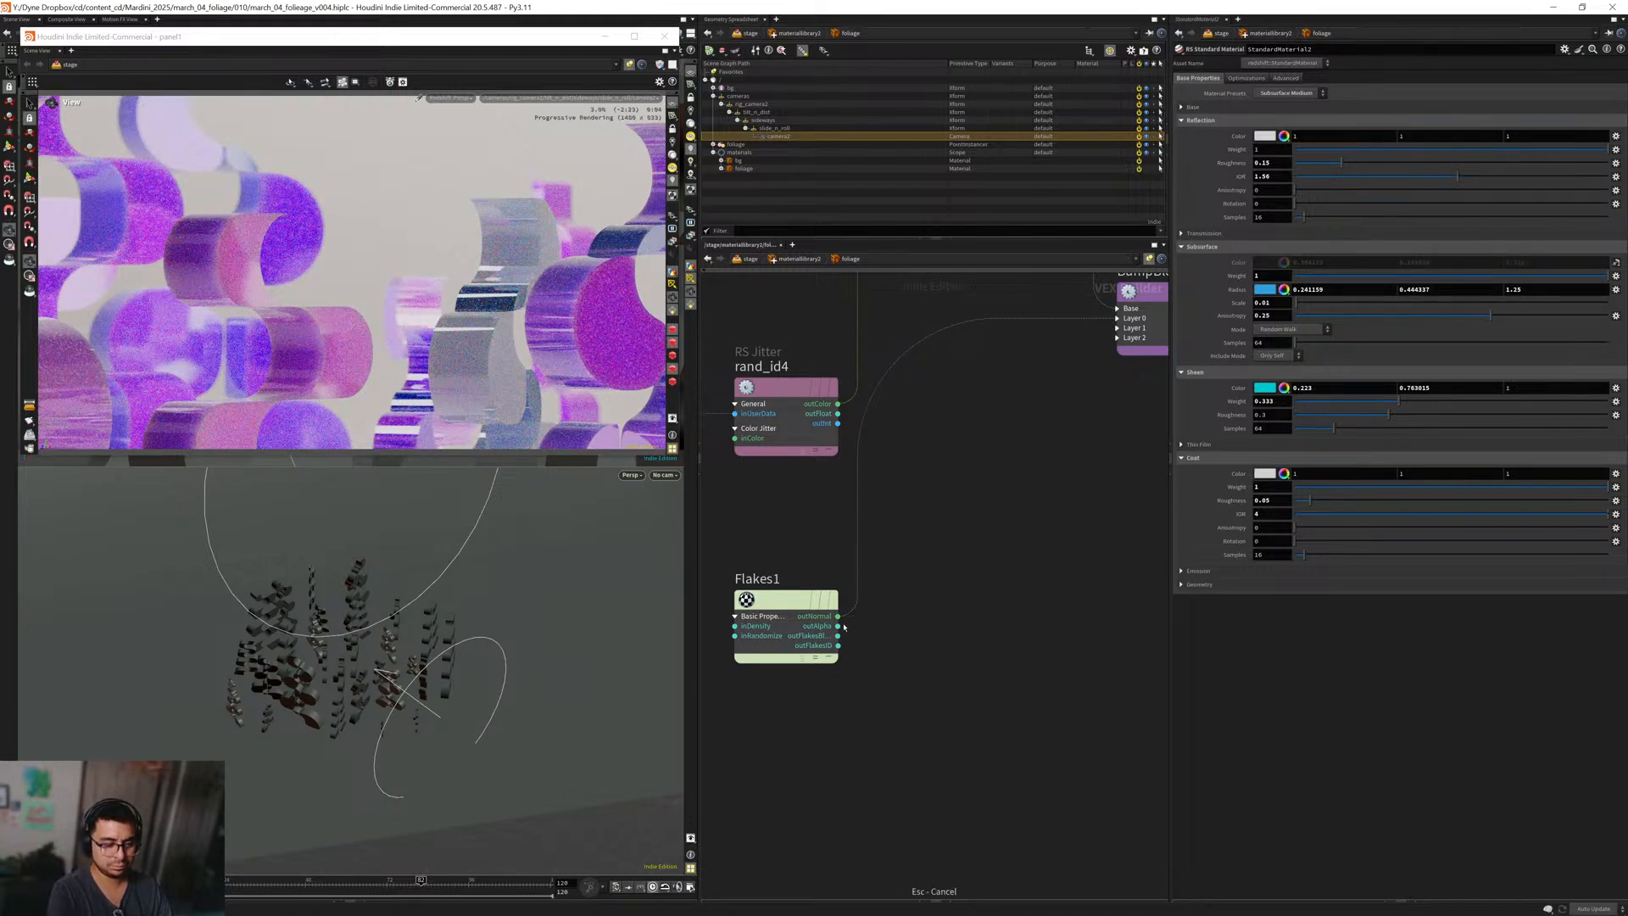
{"action": "scroll", "coordinate": [855, 662], "scroll_direction": "up", "scroll_amount": 2}
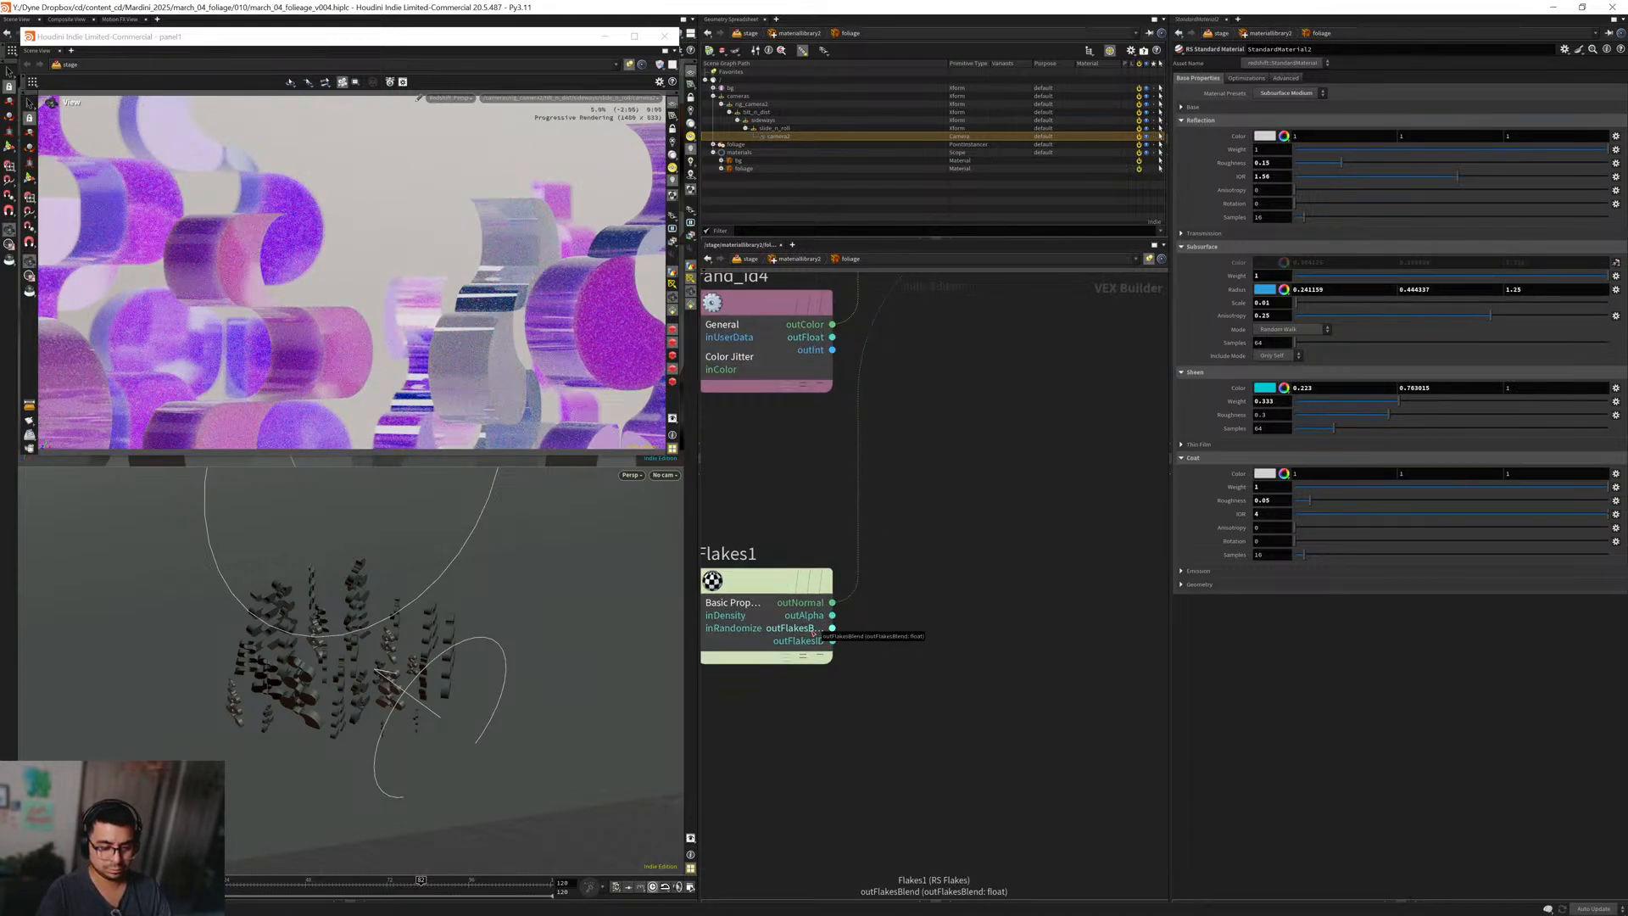
{"action": "scroll", "coordinate": [819, 634], "scroll_direction": "down", "scroll_amount": 3}
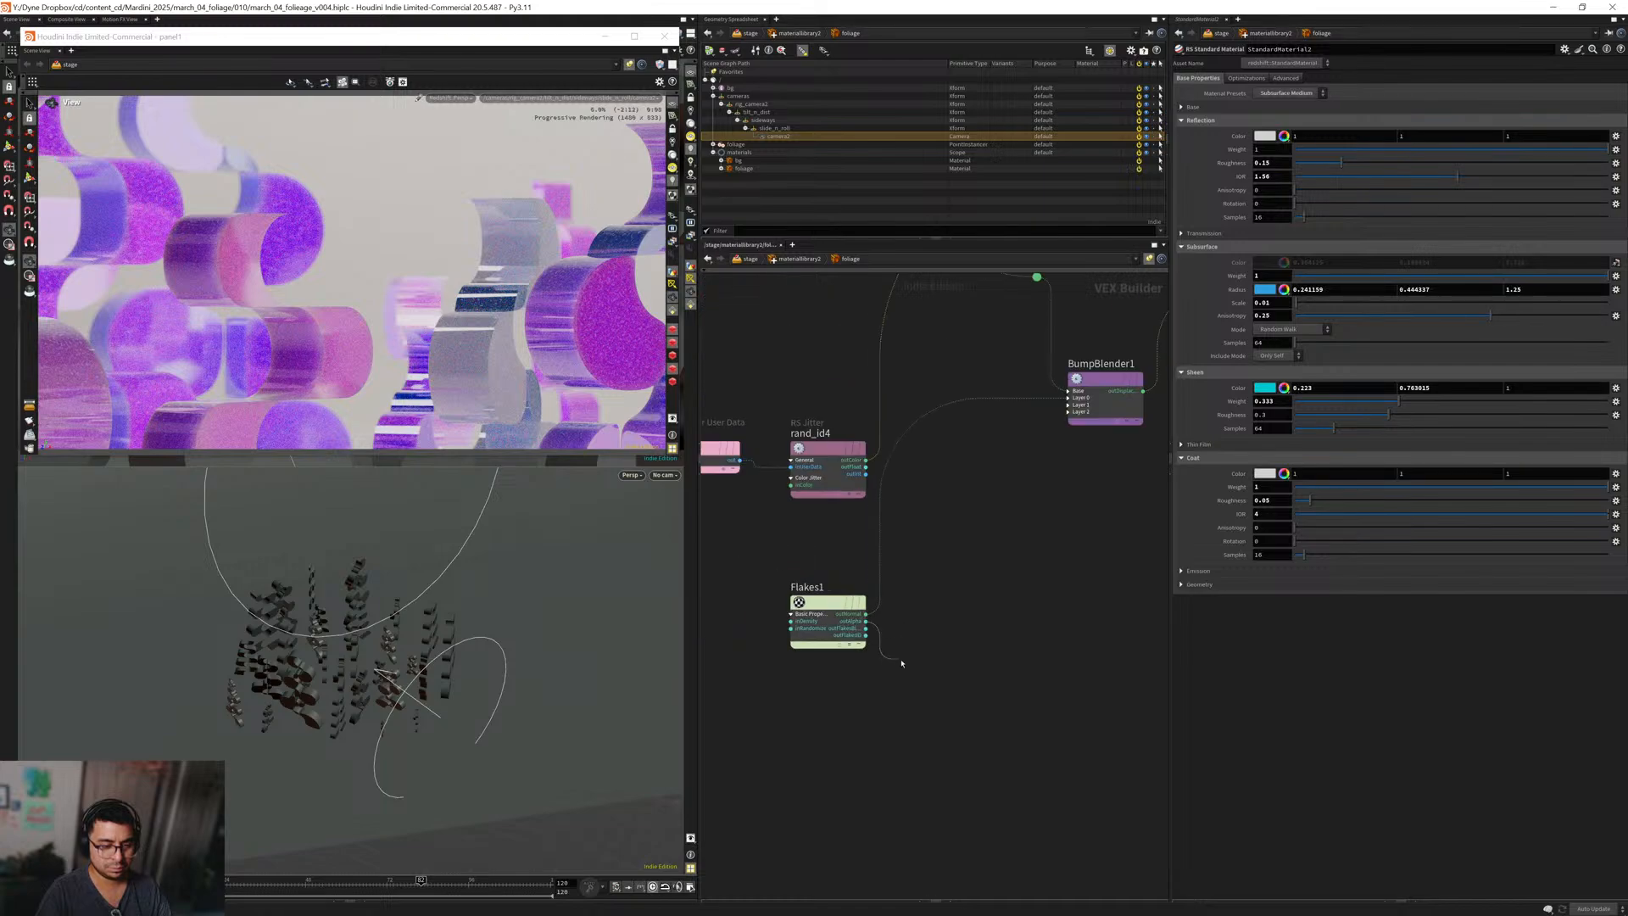
{"action": "scroll", "coordinate": [907, 613], "scroll_direction": "up", "scroll_amount": 2}
{"action": "middle_click_drag", "start_coordinate": [907, 613], "coordinate": [782, 765]}
{"action": "scroll", "coordinate": [975, 458], "scroll_direction": "up", "scroll_amount": 2}
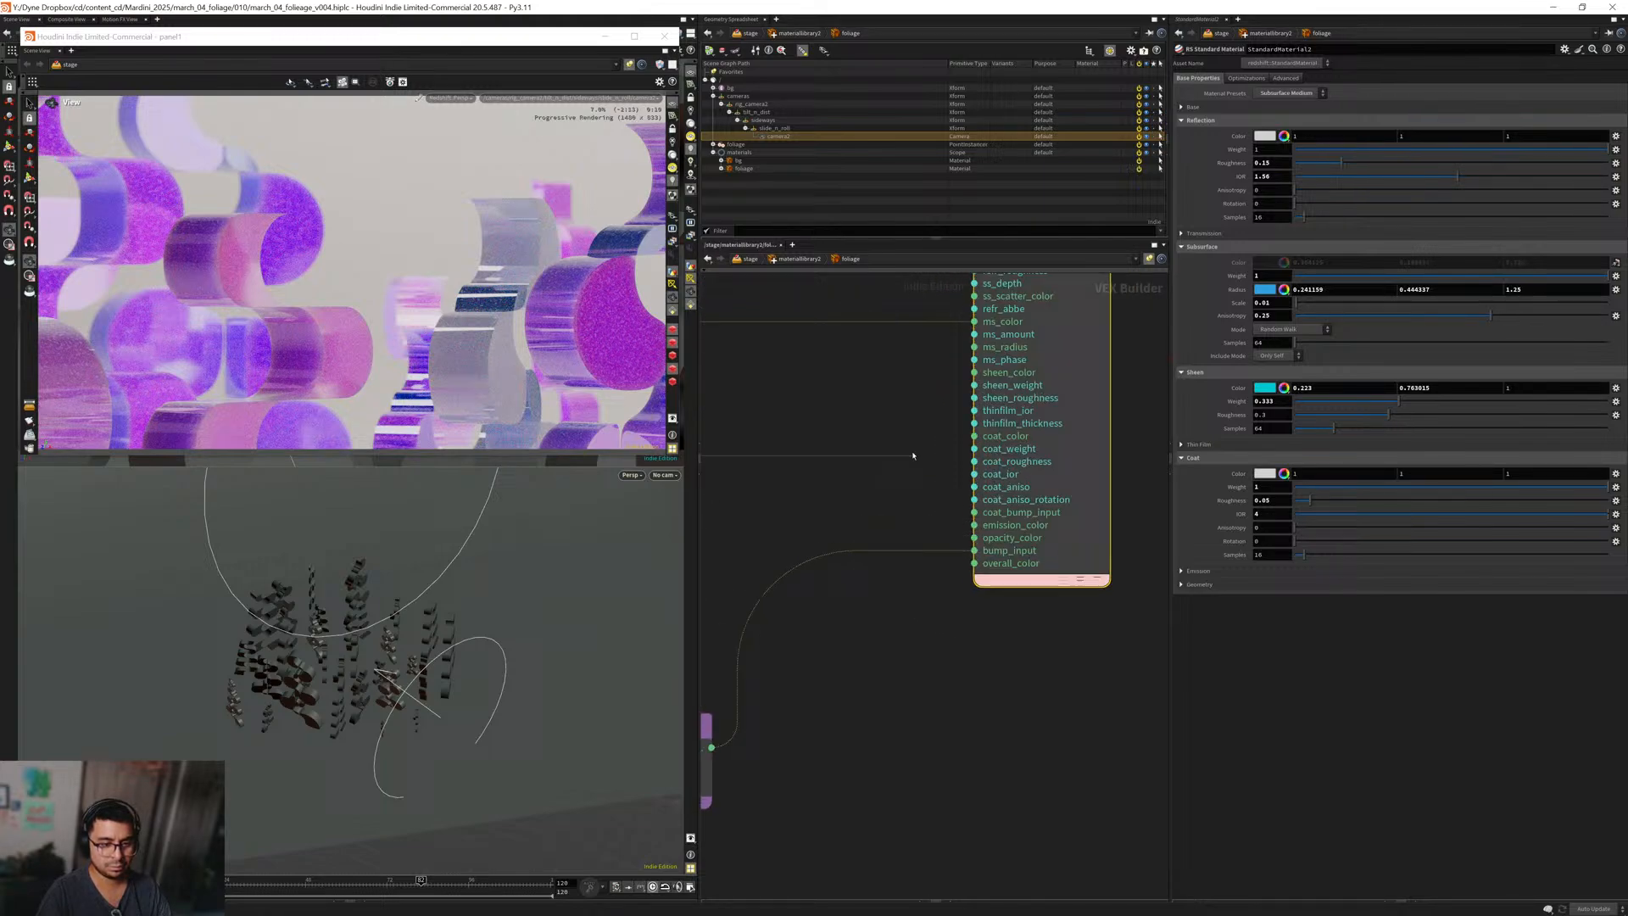
{"action": "left_click", "coordinate": [975, 450]}
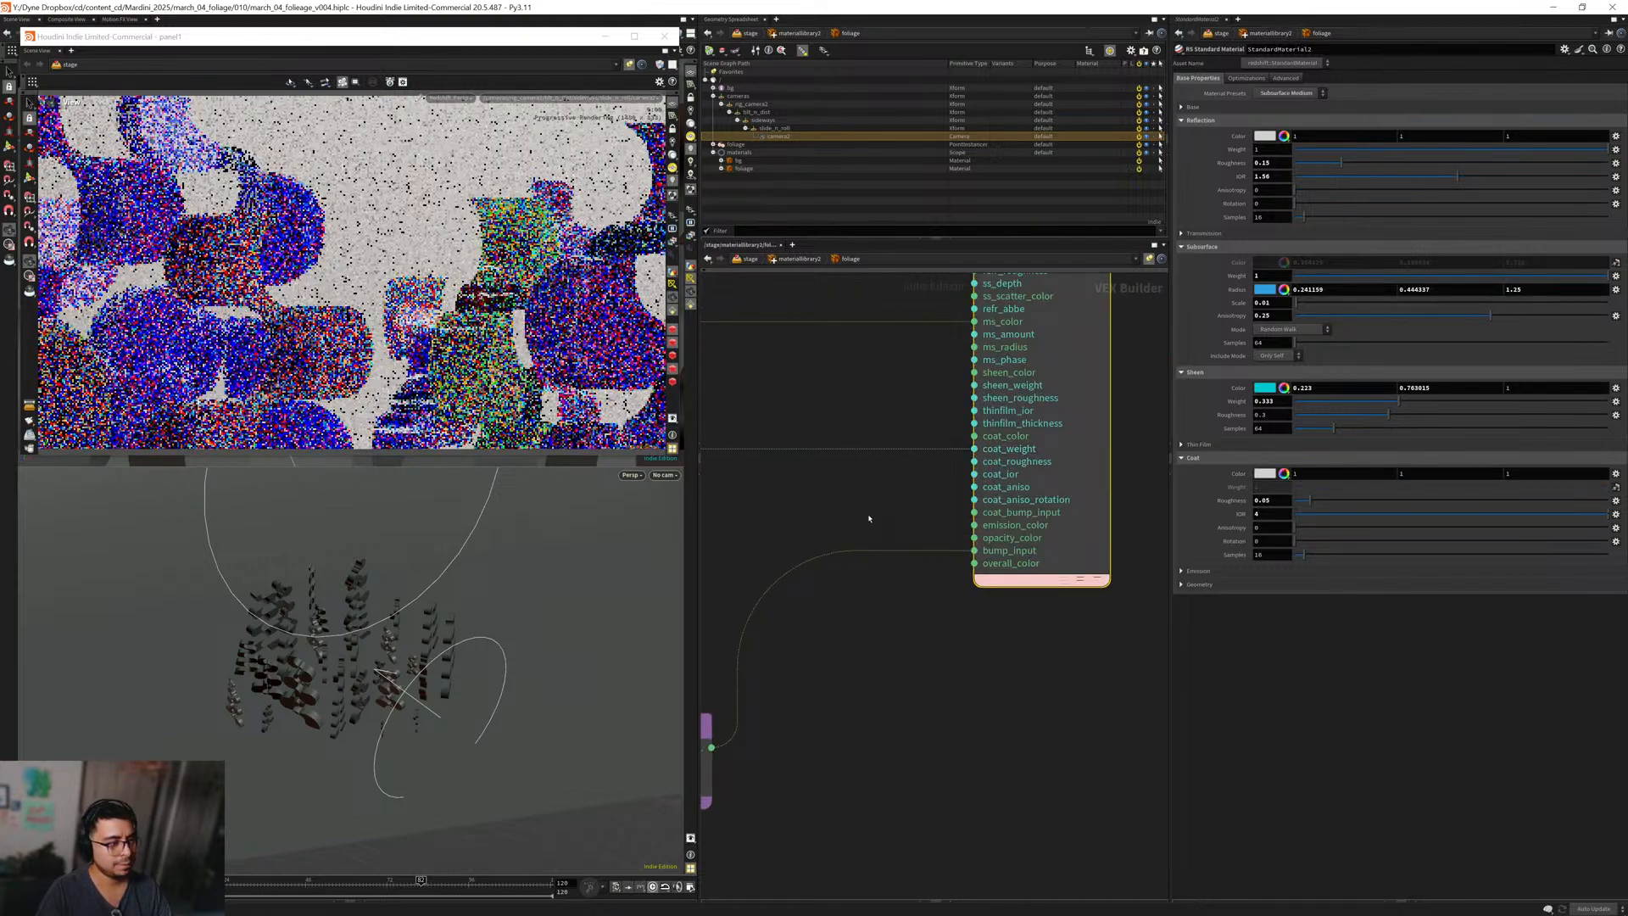
Cut the flakes wire feeding StandardMaterial2's coat_weight and open the coat weight value for editing.
{"action": "scroll", "coordinate": [877, 648], "scroll_direction": "down", "scroll_amount": 4}
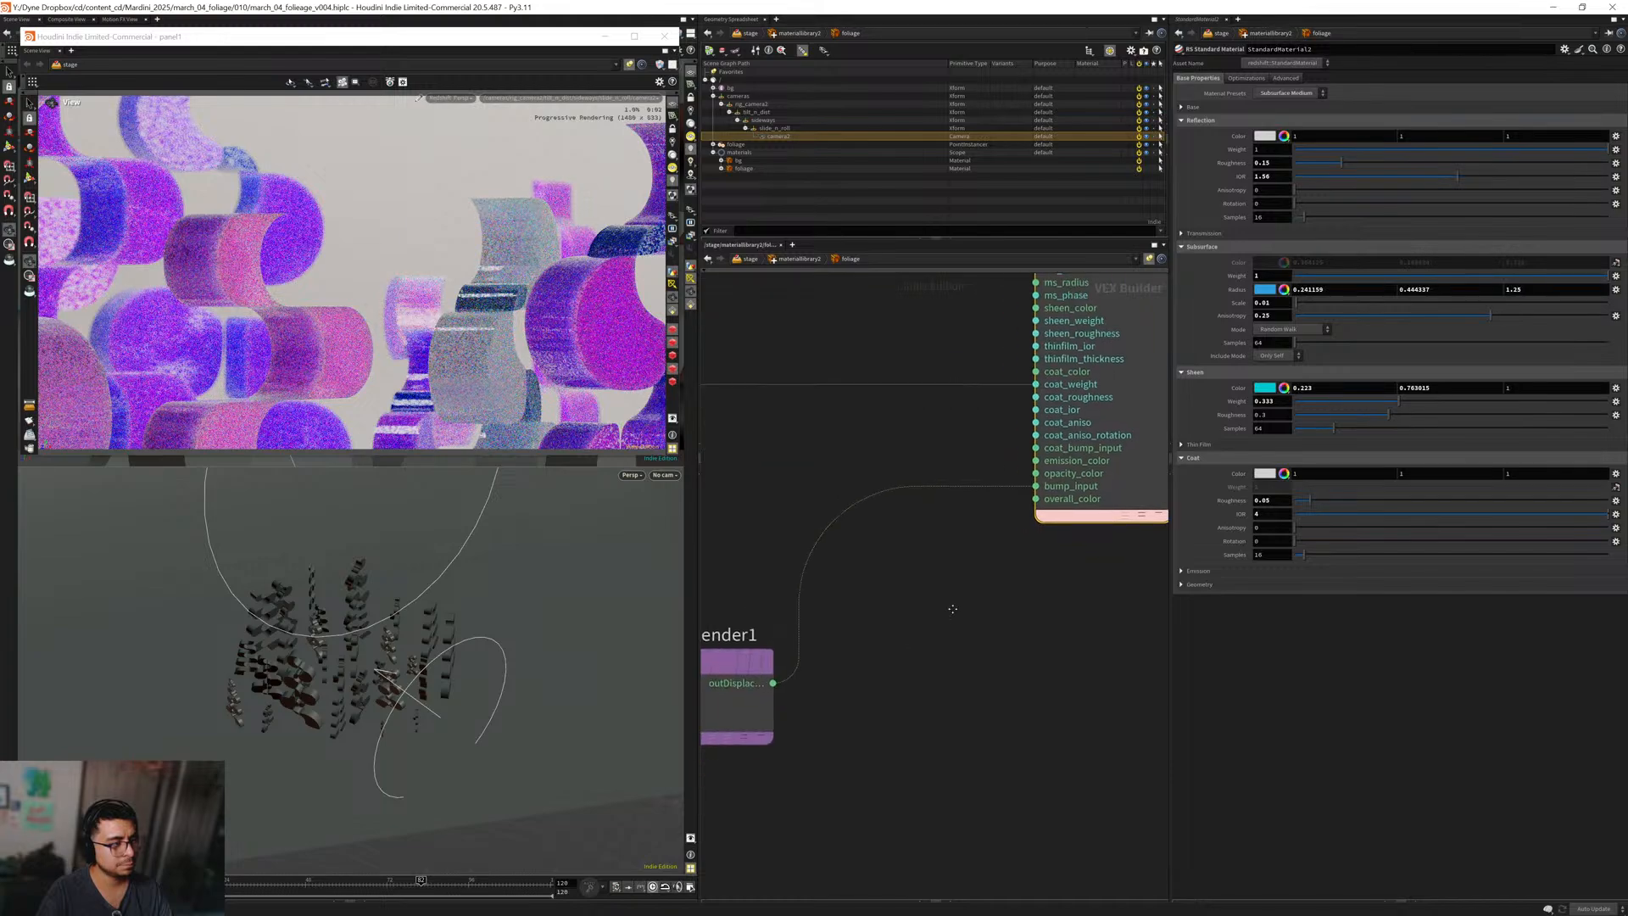
{"action": "middle_click_drag", "start_coordinate": [933, 712], "coordinate": [970, 636]}
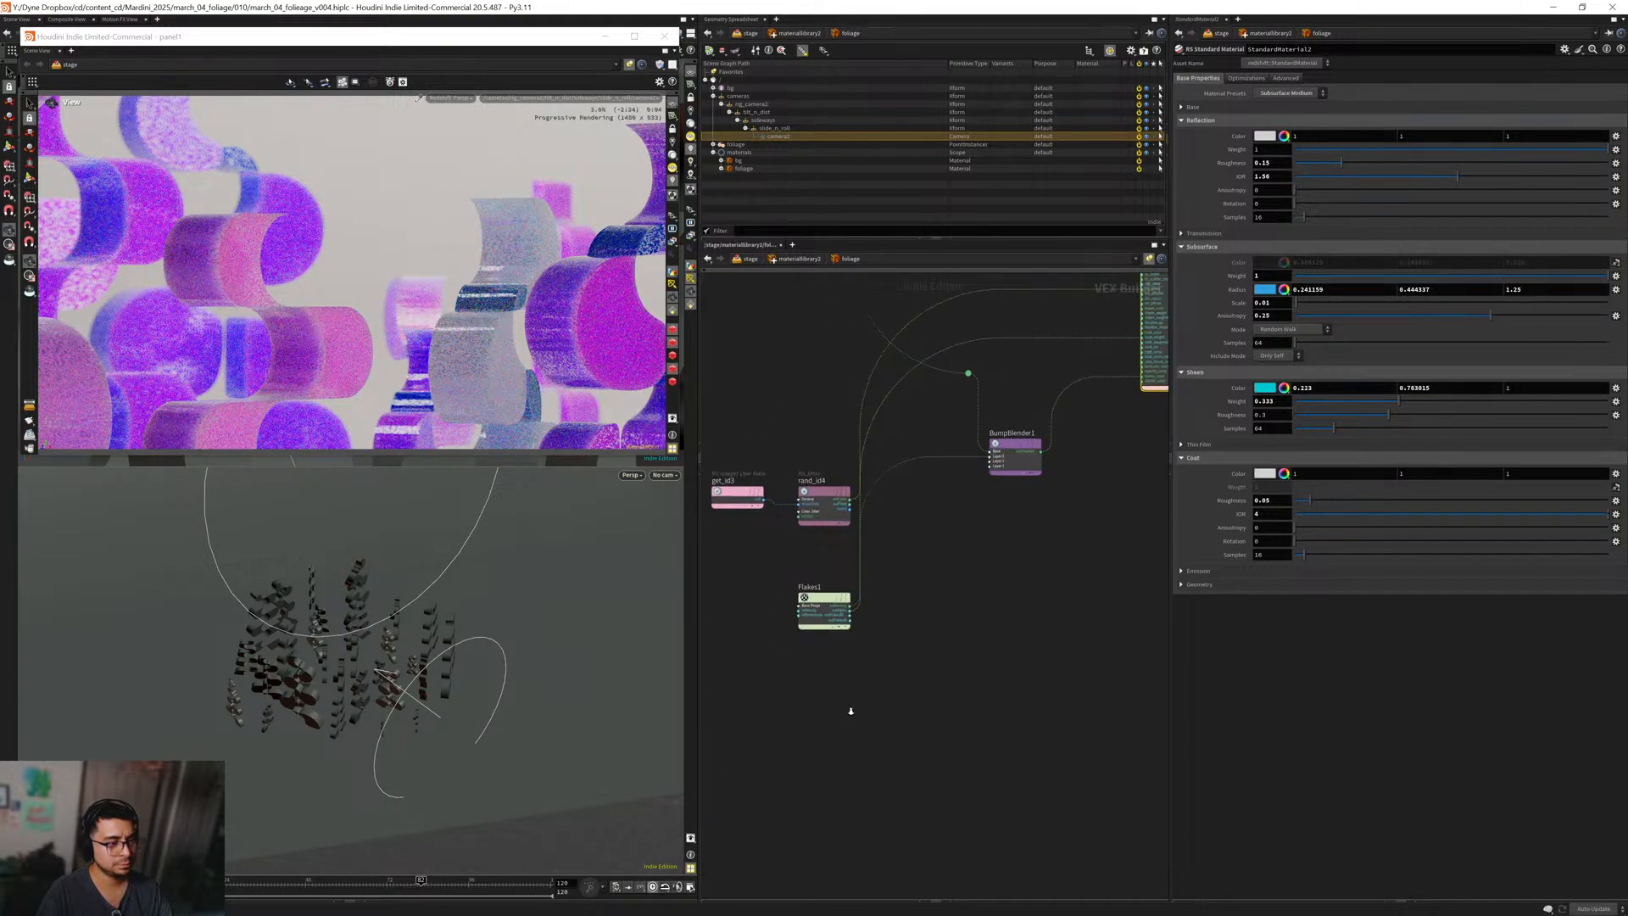
{"action": "scroll", "coordinate": [853, 660], "scroll_direction": "up", "scroll_amount": 5}
{"action": "middle_click_drag", "start_coordinate": [853, 660], "coordinate": [871, 700]}
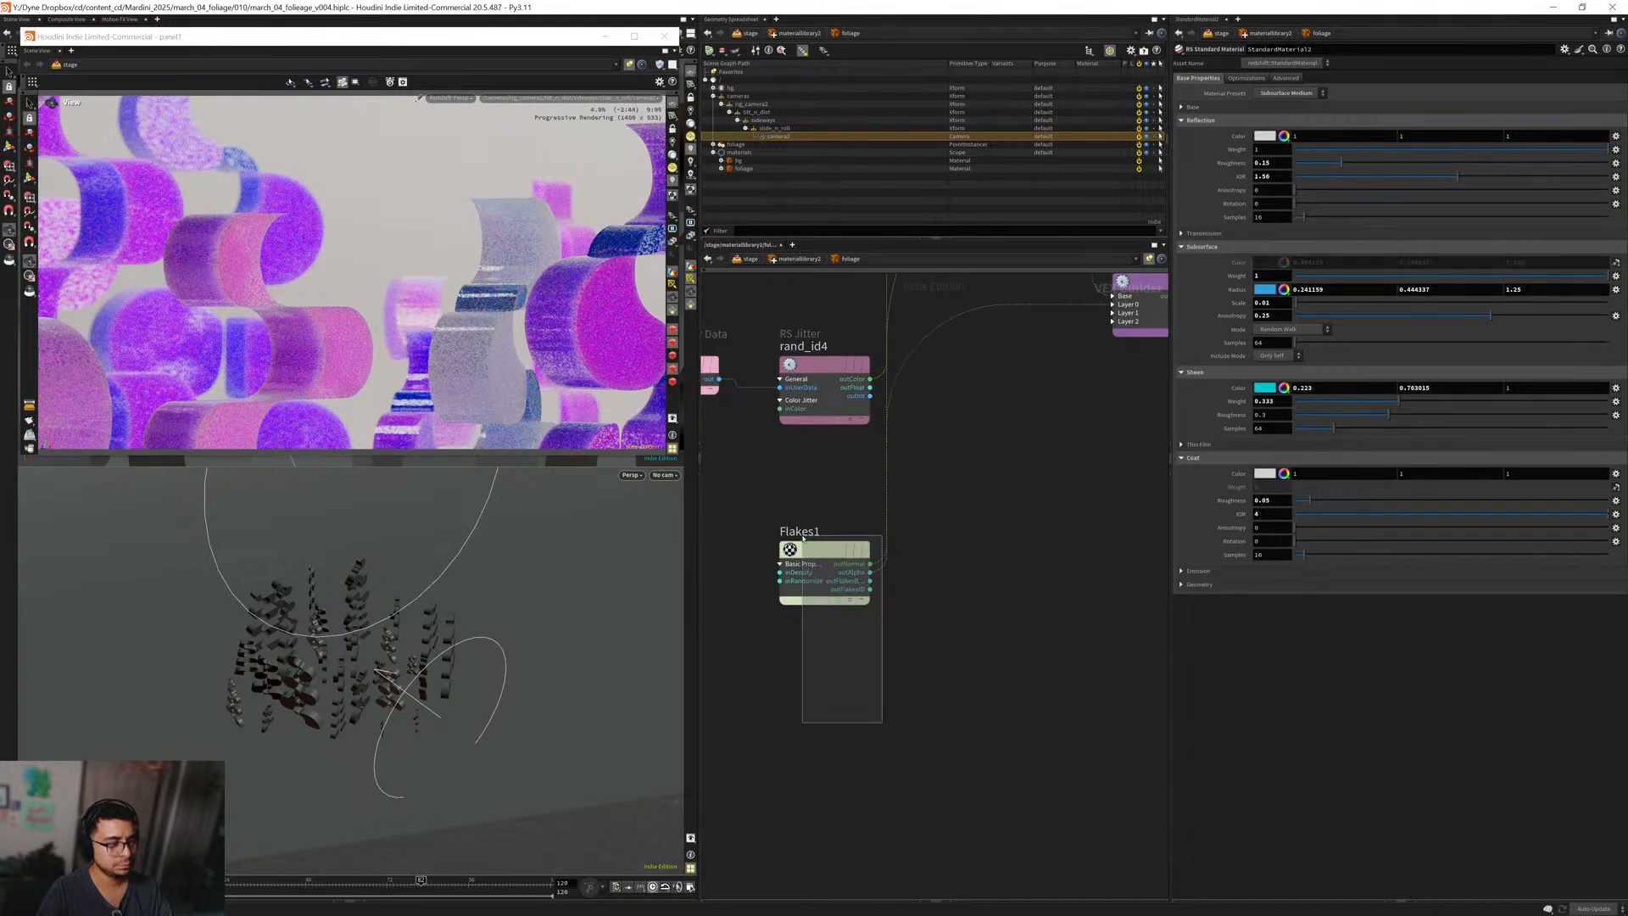
{"action": "scroll", "coordinate": [939, 657], "scroll_direction": "down", "scroll_amount": 4}
{"action": "middle_click_drag", "start_coordinate": [997, 652], "coordinate": [770, 760]}
{"action": "scroll", "coordinate": [863, 533], "scroll_direction": "up", "scroll_amount": 5}
{"action": "key", "text": "y"}
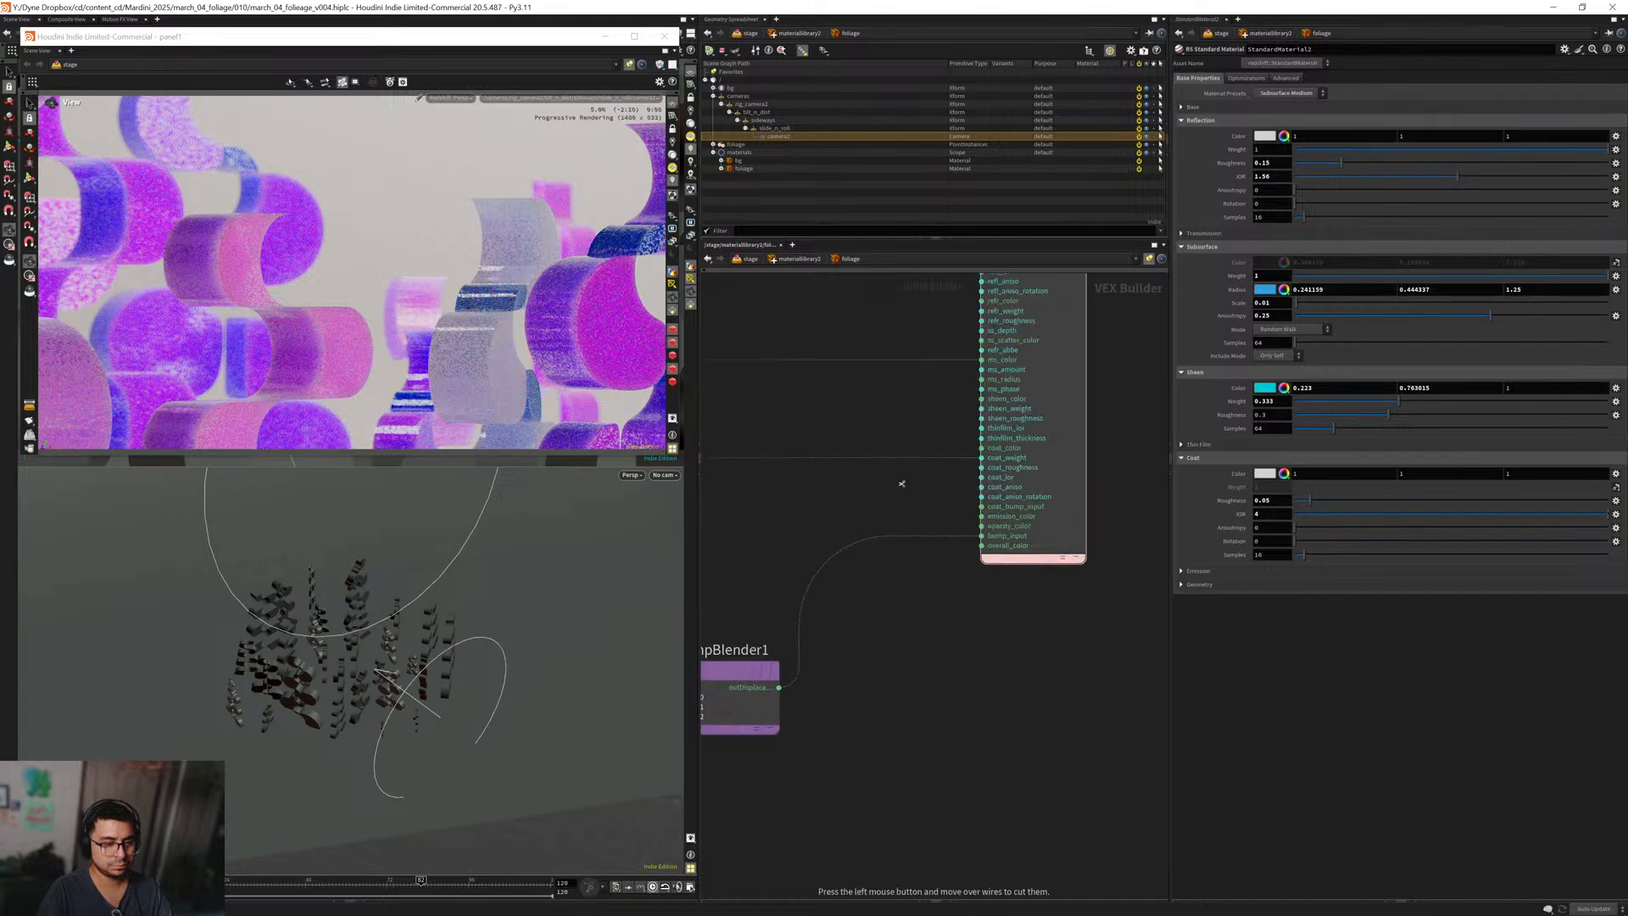
{"action": "left_click_drag", "start_coordinate": [901, 483], "coordinate": [895, 442]}
{"action": "middle_click", "coordinate": [1258, 487], "text": "ctrl"}
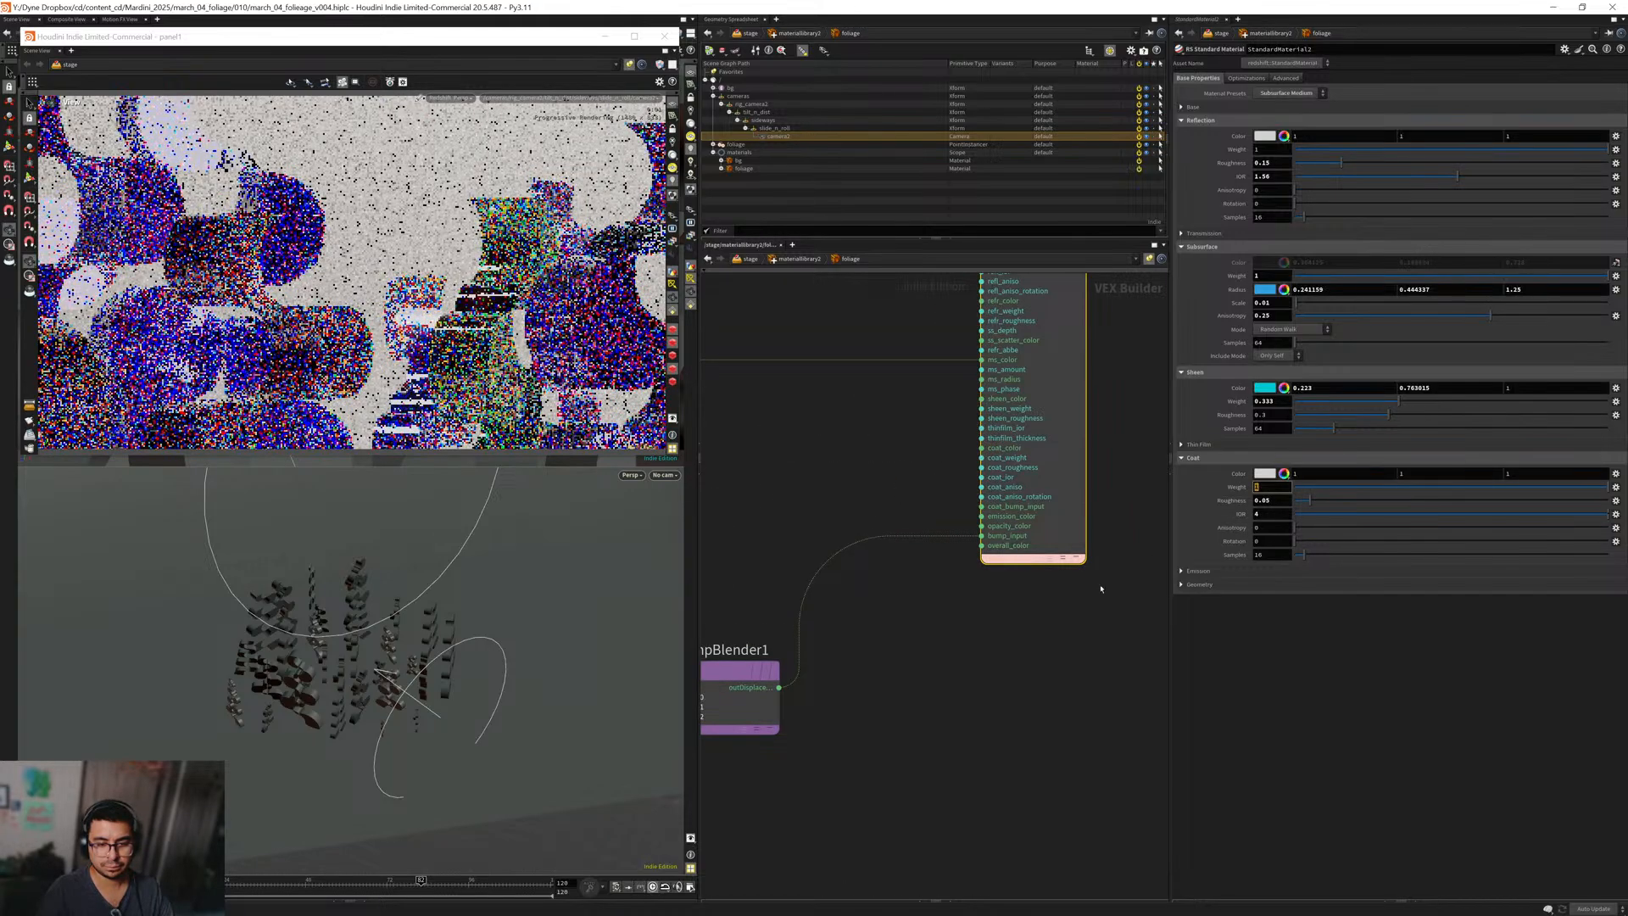
Reconnect the material layer node's output to redshift_usd_material1 so the layered glass material renders again.
{"action": "middle_click_drag", "start_coordinate": [1007, 718], "coordinate": [873, 780]}
{"action": "scroll", "coordinate": [874, 779], "scroll_direction": "down", "scroll_amount": 4}
{"action": "middle_click_drag", "start_coordinate": [1034, 436], "coordinate": [969, 600]}
{"action": "left_click_drag", "start_coordinate": [971, 619], "coordinate": [968, 519]}
{"action": "left_click_drag", "start_coordinate": [920, 366], "coordinate": [1058, 434]}
{"action": "left_click_drag", "start_coordinate": [952, 394], "coordinate": [1109, 428]}
{"action": "scroll", "coordinate": [899, 404], "scroll_direction": "down", "scroll_amount": 3}
{"action": "middle_click_drag", "start_coordinate": [876, 424], "coordinate": [952, 407]}
{"action": "left_click", "coordinate": [868, 552]}
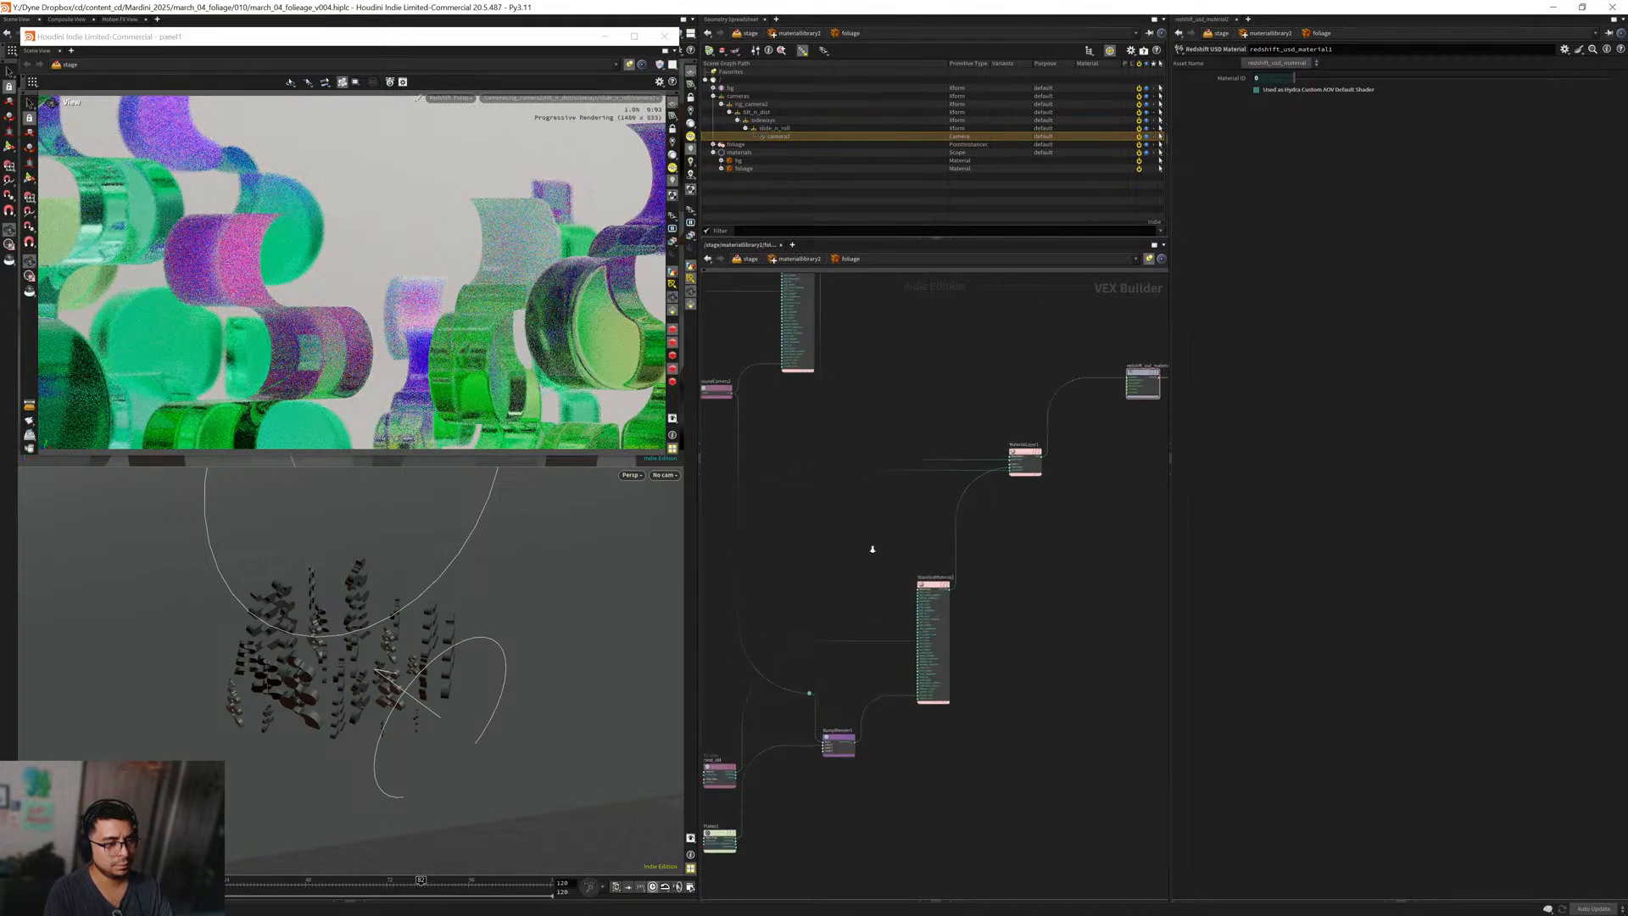
{"action": "scroll", "coordinate": [848, 552], "scroll_direction": "up", "scroll_amount": 2}
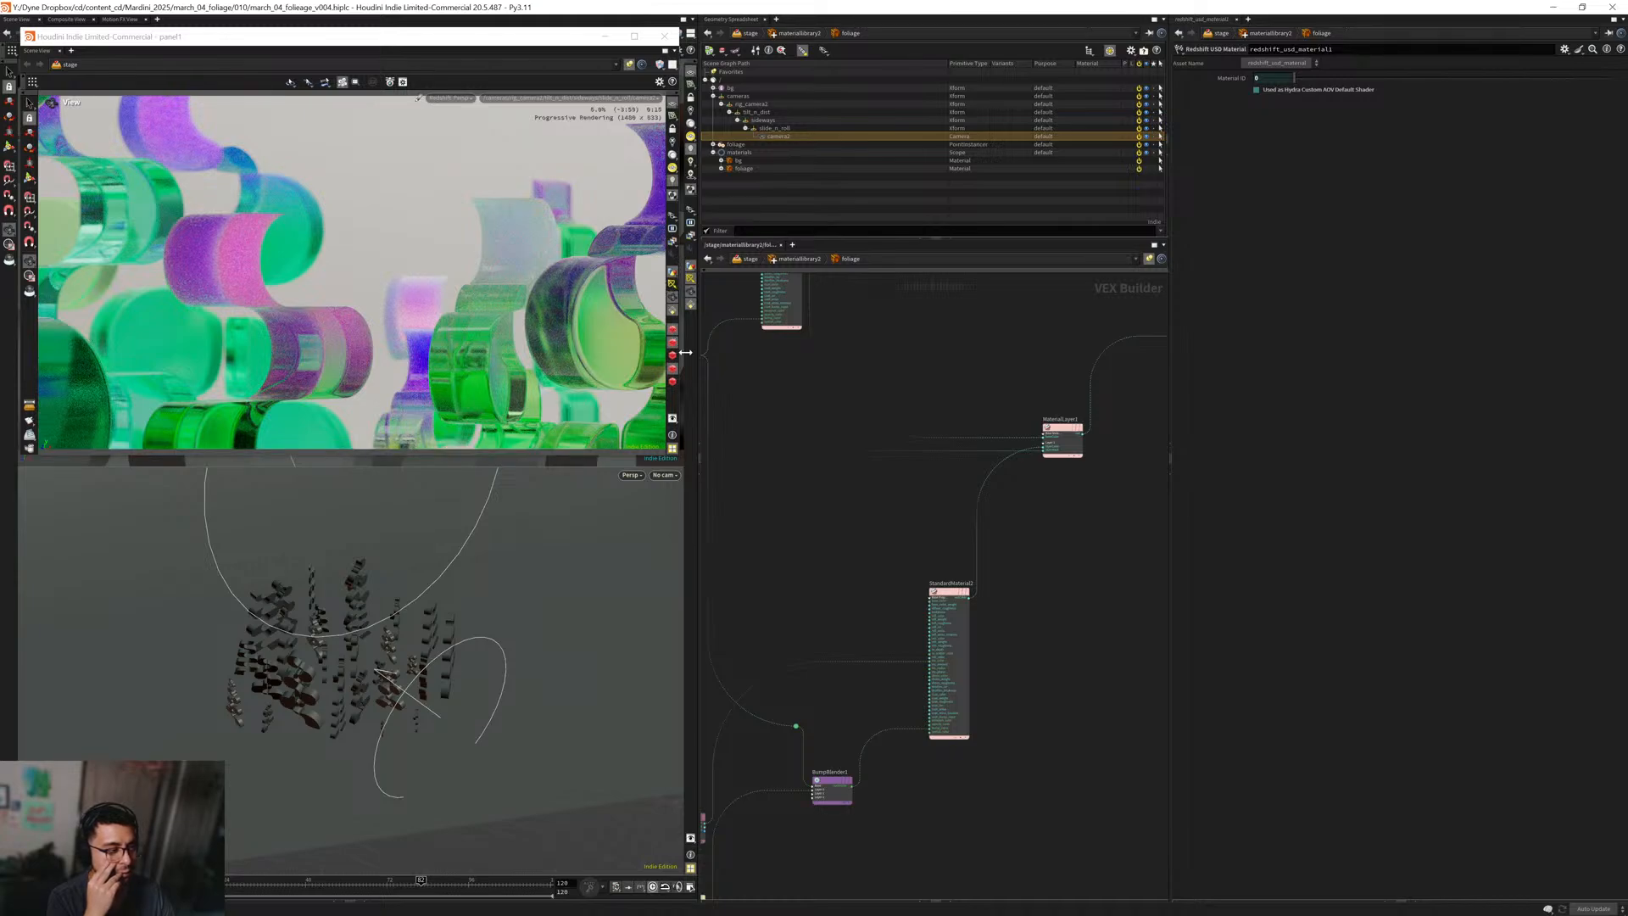
{"action": "middle_click_drag", "start_coordinate": [821, 556], "coordinate": [825, 516]}
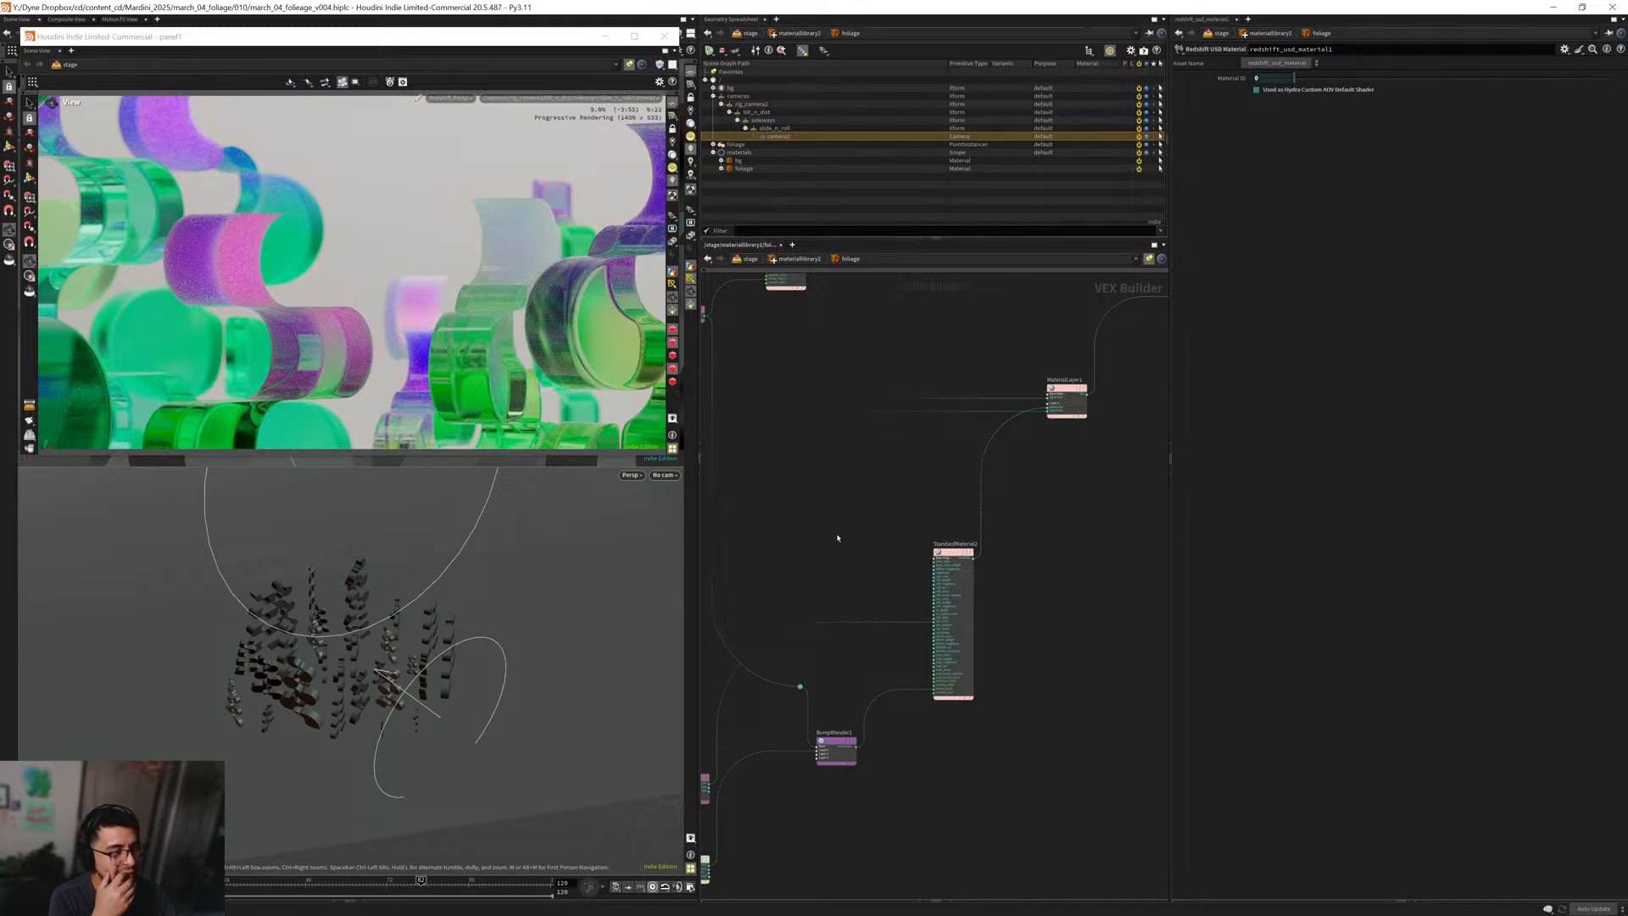
{"action": "middle_click_drag", "start_coordinate": [838, 537], "coordinate": [850, 593]}
At stage level, add an area light wired after bg_fill_1, make it the displayed node and set its type to Disk.
{"action": "key", "text": "u"}
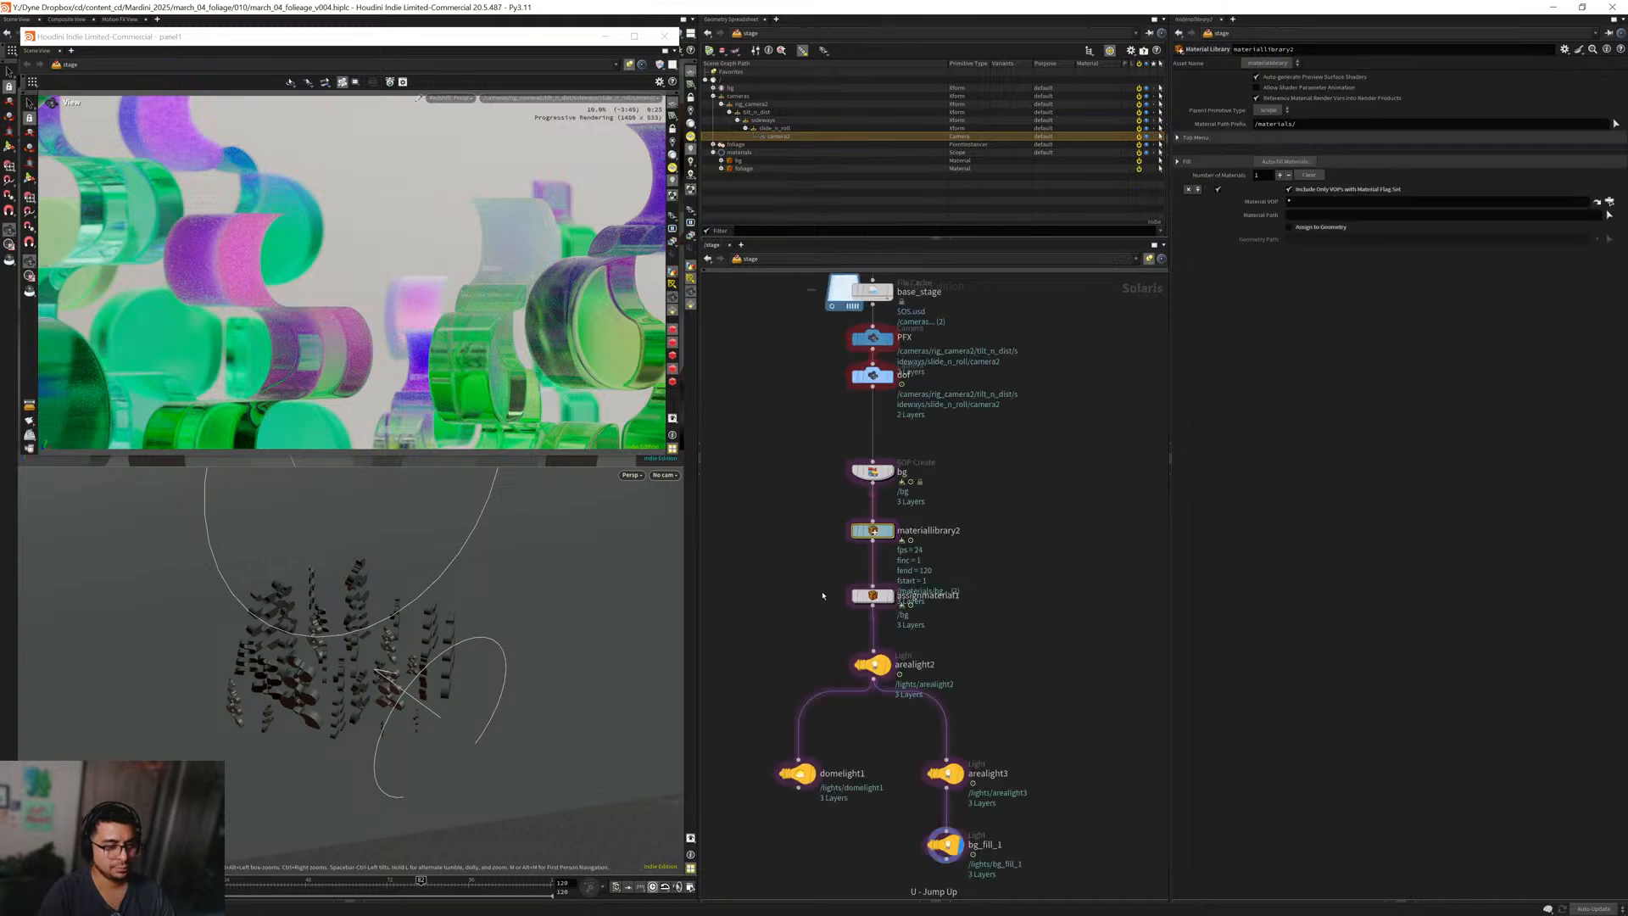
{"action": "middle_click_drag", "start_coordinate": [784, 553], "coordinate": [753, 371]}
{"action": "middle_click_drag", "start_coordinate": [847, 704], "coordinate": [828, 616]}
{"action": "scroll", "coordinate": [895, 663], "scroll_direction": "up", "scroll_amount": 3}
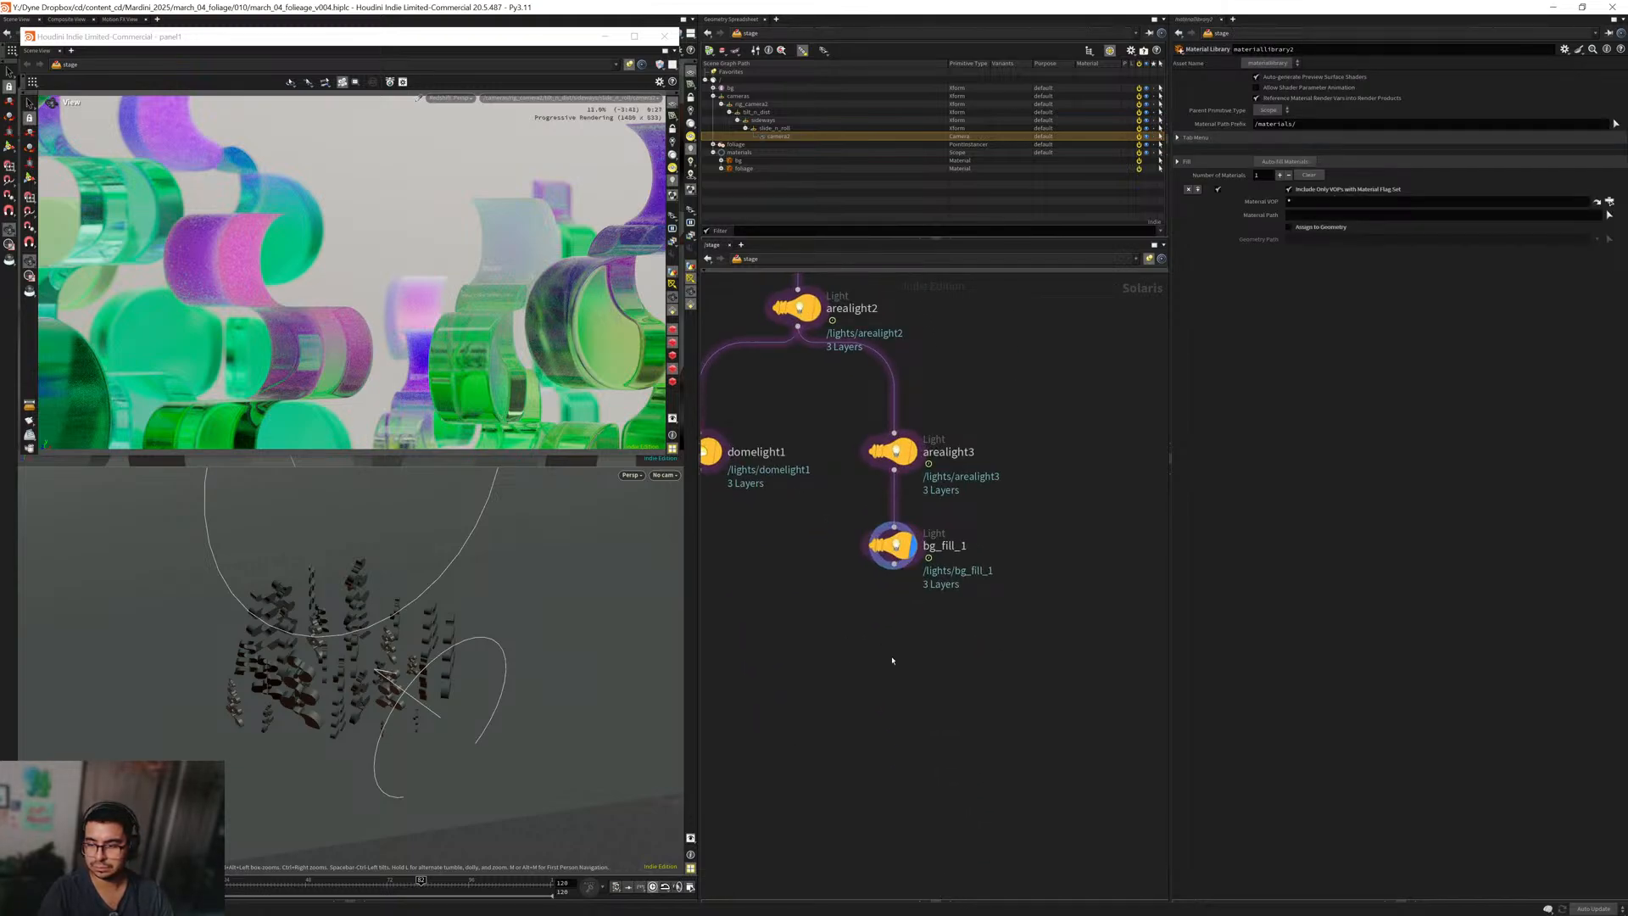
{"action": "key", "text": "Tab"}
{"action": "type", "text": "are"}
{"action": "key", "text": "Return"}
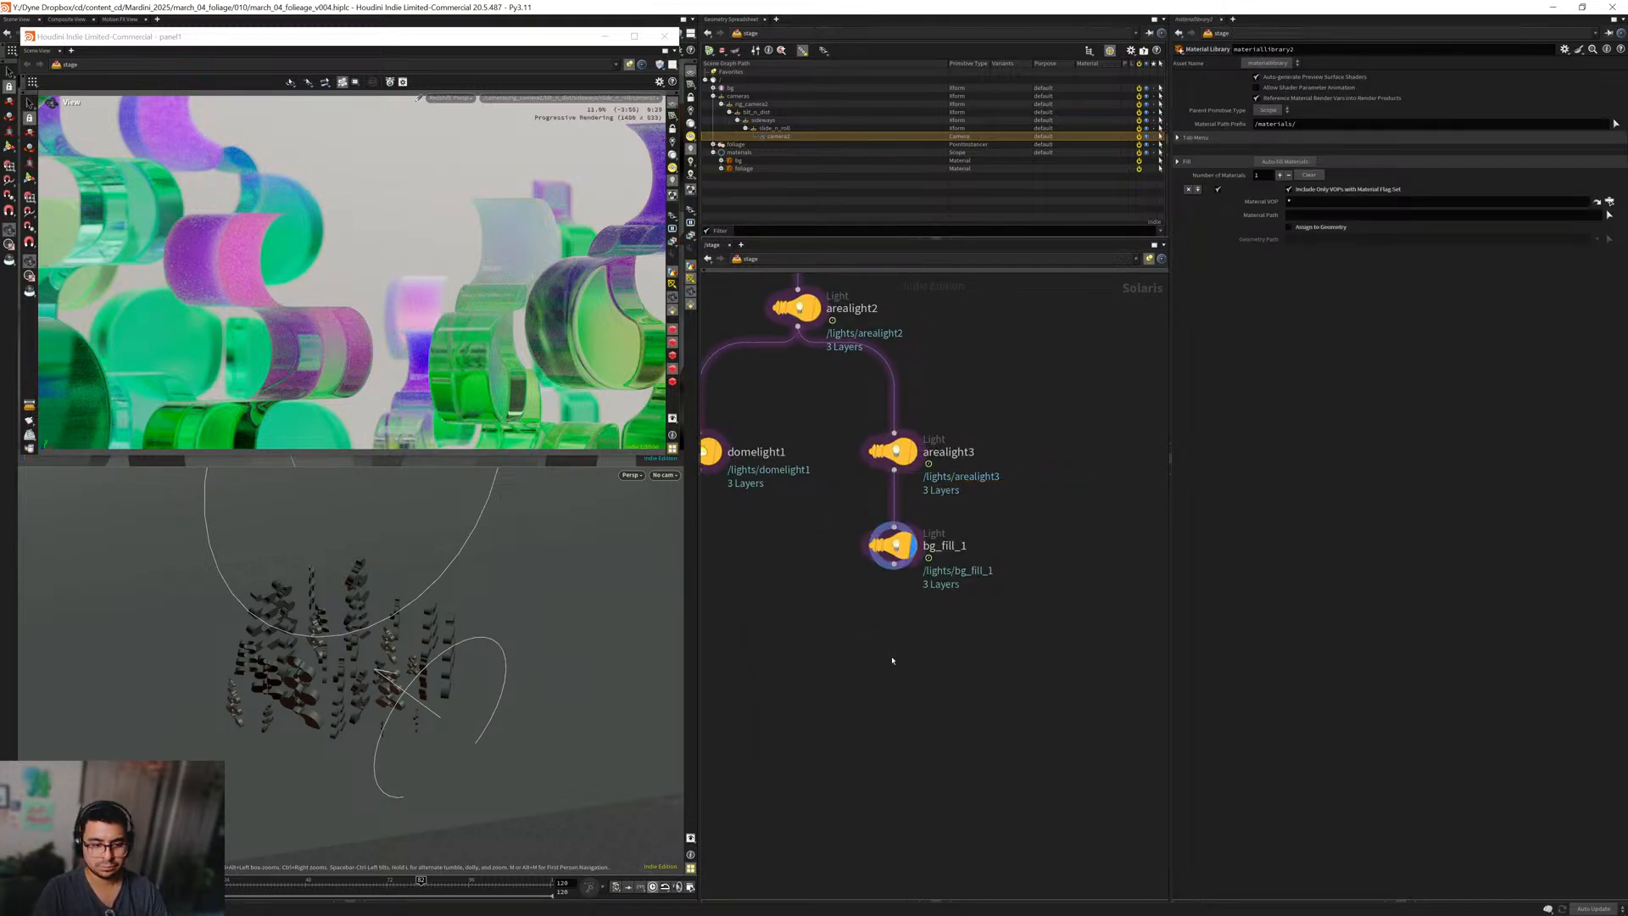
{"action": "left_click", "coordinate": [891, 656]}
{"action": "left_click_drag", "start_coordinate": [893, 564], "coordinate": [897, 622]}
{"action": "left_click", "coordinate": [911, 658]}
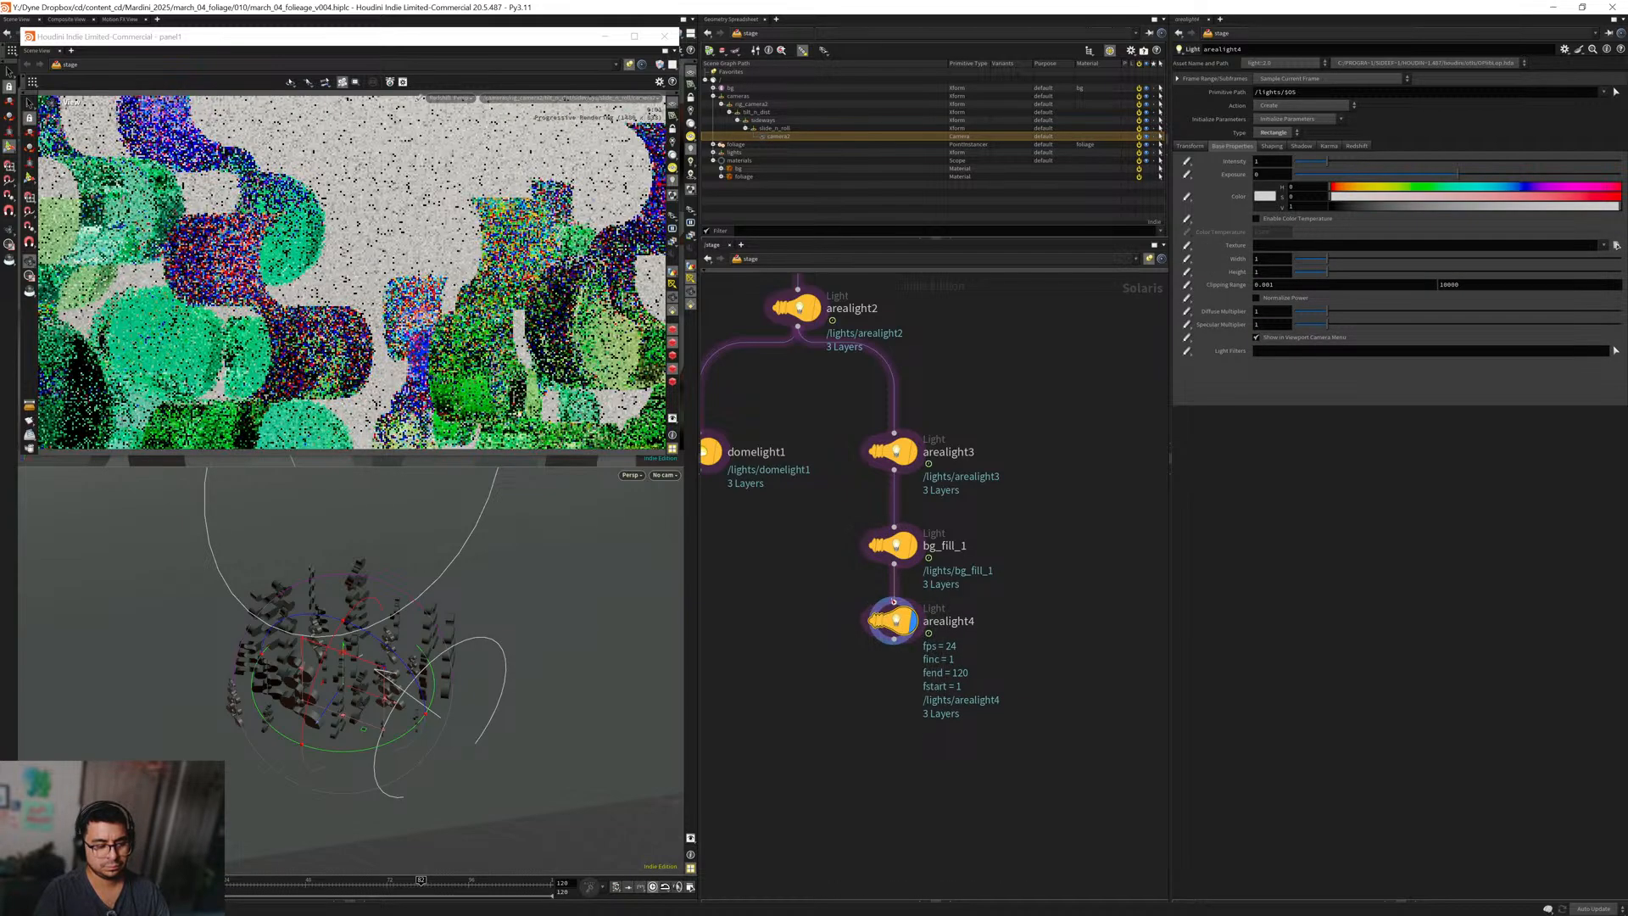
{"action": "left_click", "coordinate": [1271, 133]}
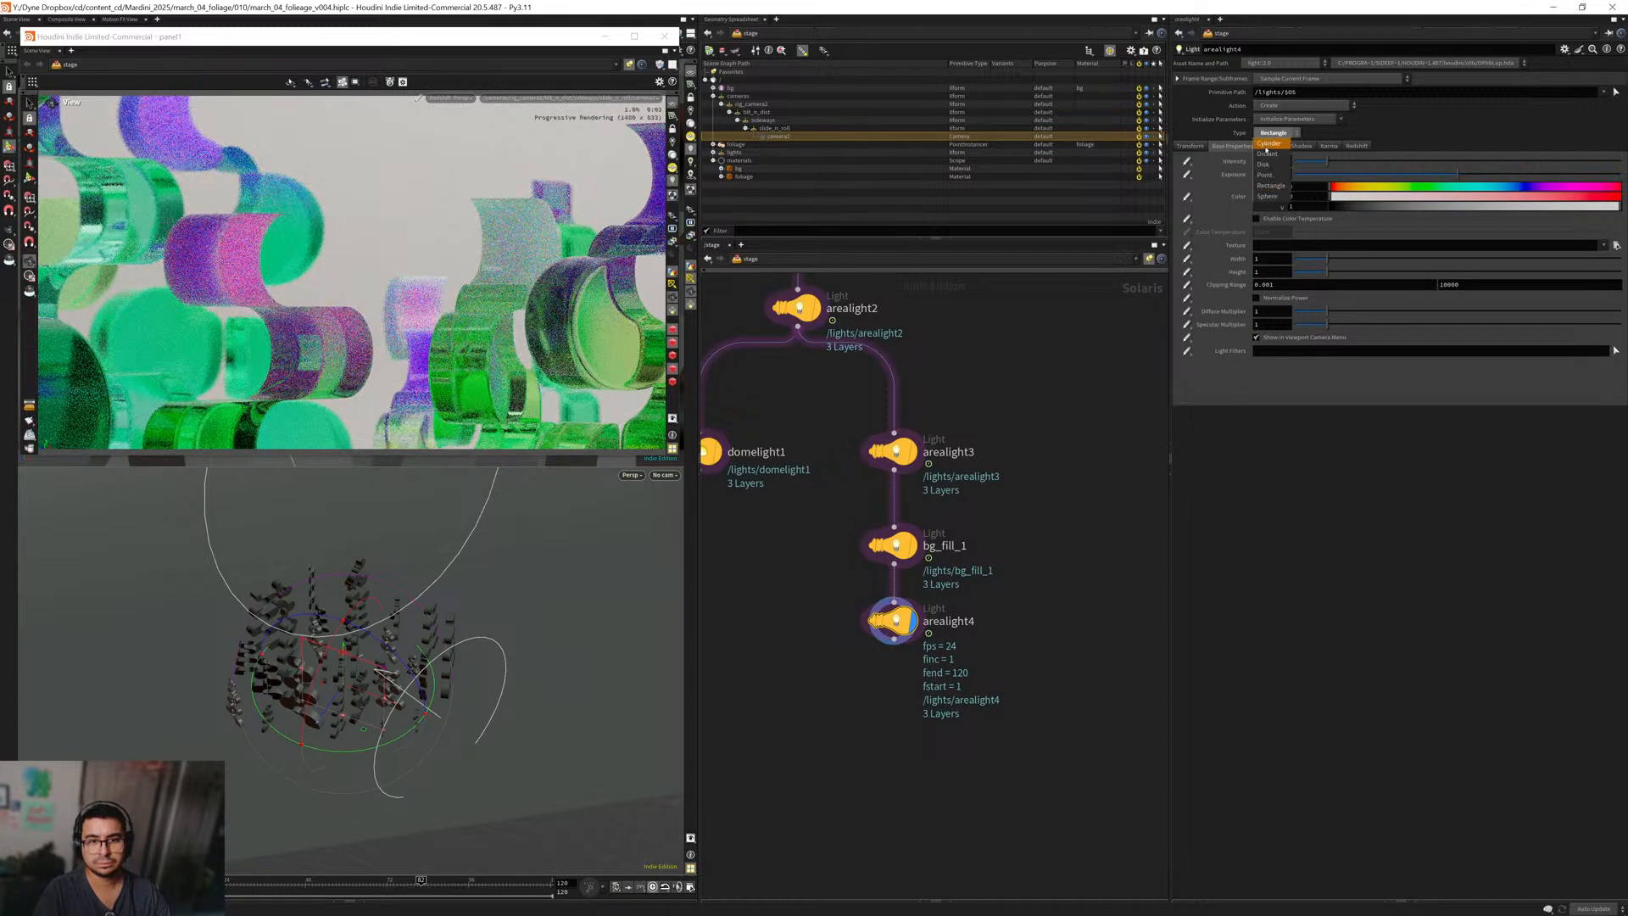
{"action": "left_click", "coordinate": [1272, 170]}
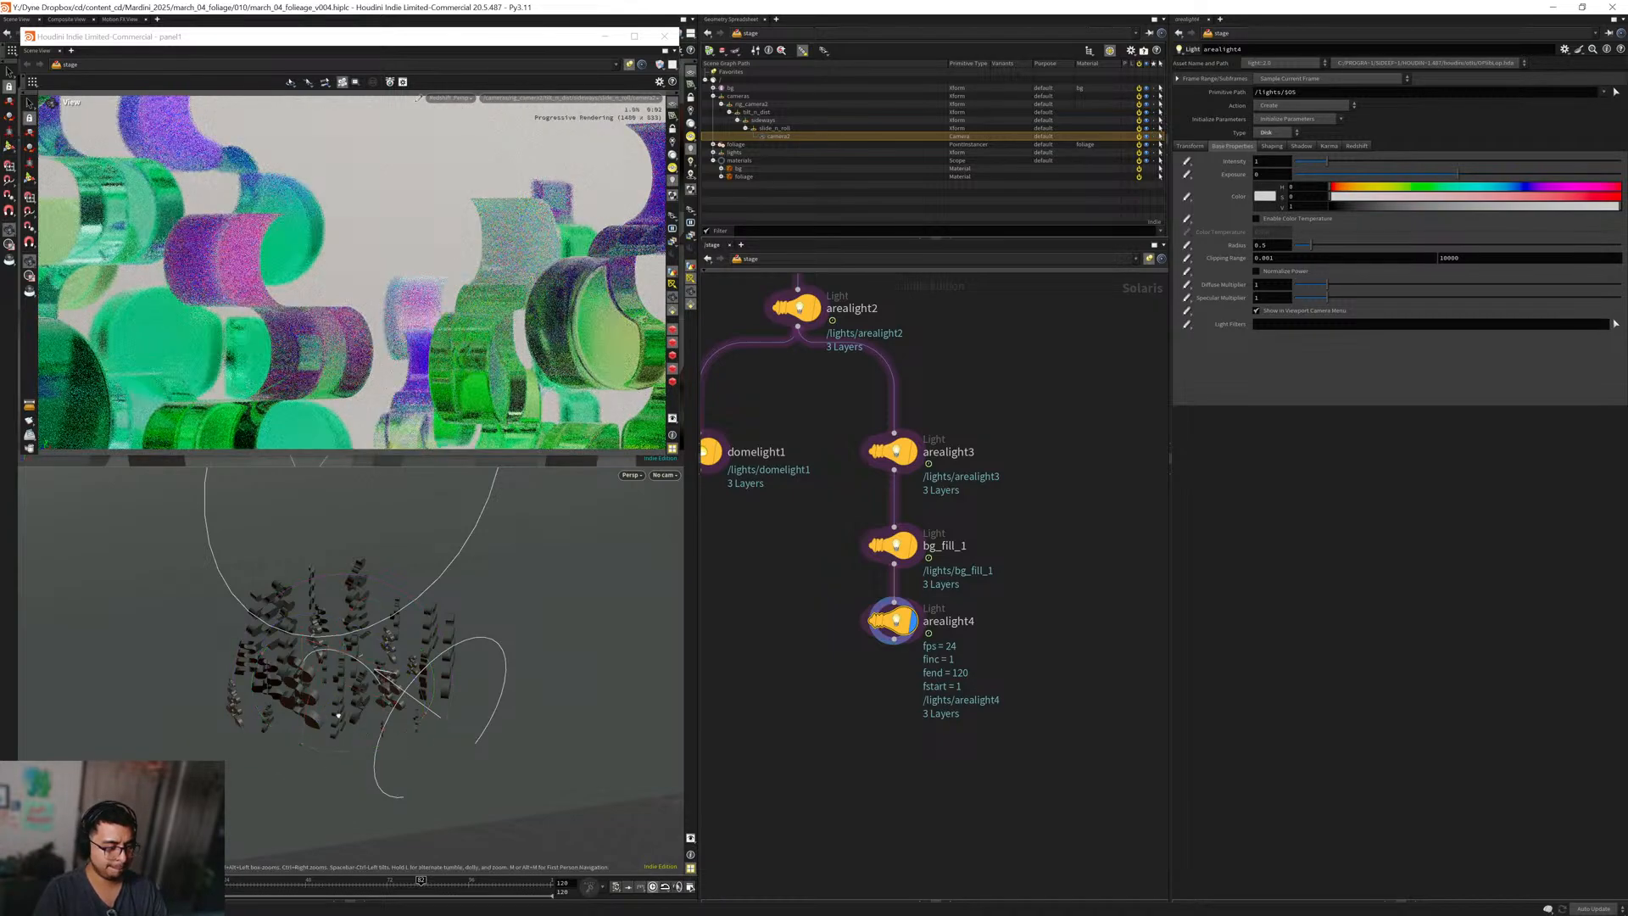
Raise the new disk light arealight4 above the foliage and orient it to shine straight down.
{"action": "left_click_drag", "start_coordinate": [338, 715], "coordinate": [312, 699]}
{"action": "right_click_drag", "start_coordinate": [312, 699], "coordinate": [360, 644]}
{"action": "left_click_drag", "start_coordinate": [360, 643], "coordinate": [360, 721]}
{"action": "right_click_drag", "start_coordinate": [360, 720], "coordinate": [357, 693]}
{"action": "key", "text": "Return"}
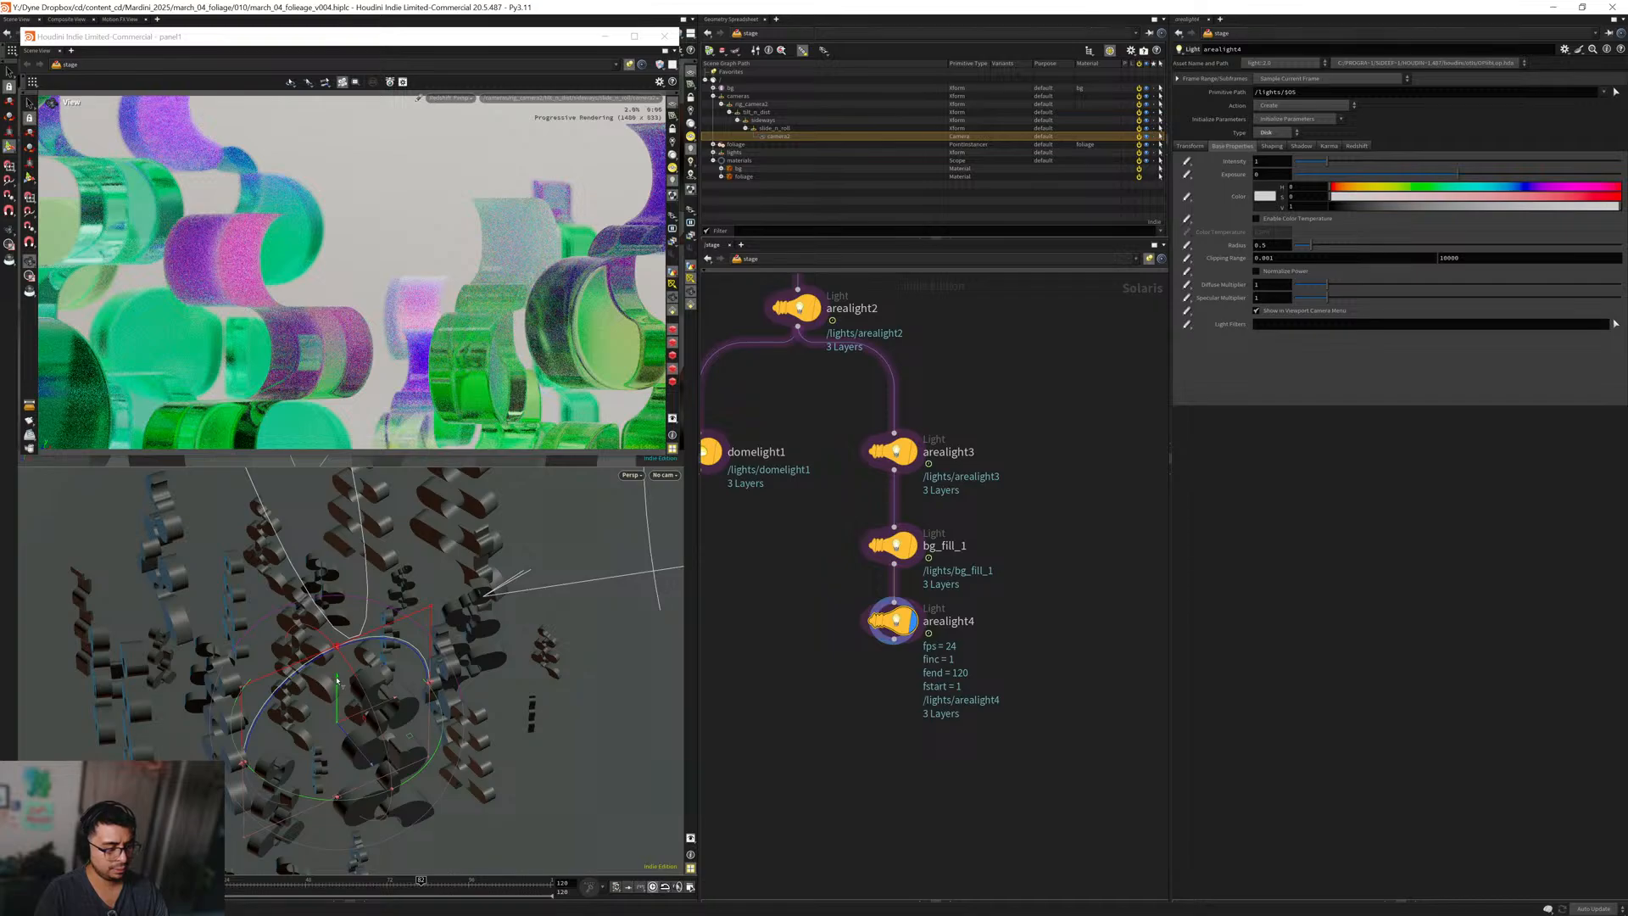
{"action": "left_click_drag", "start_coordinate": [336, 678], "coordinate": [349, 589]}
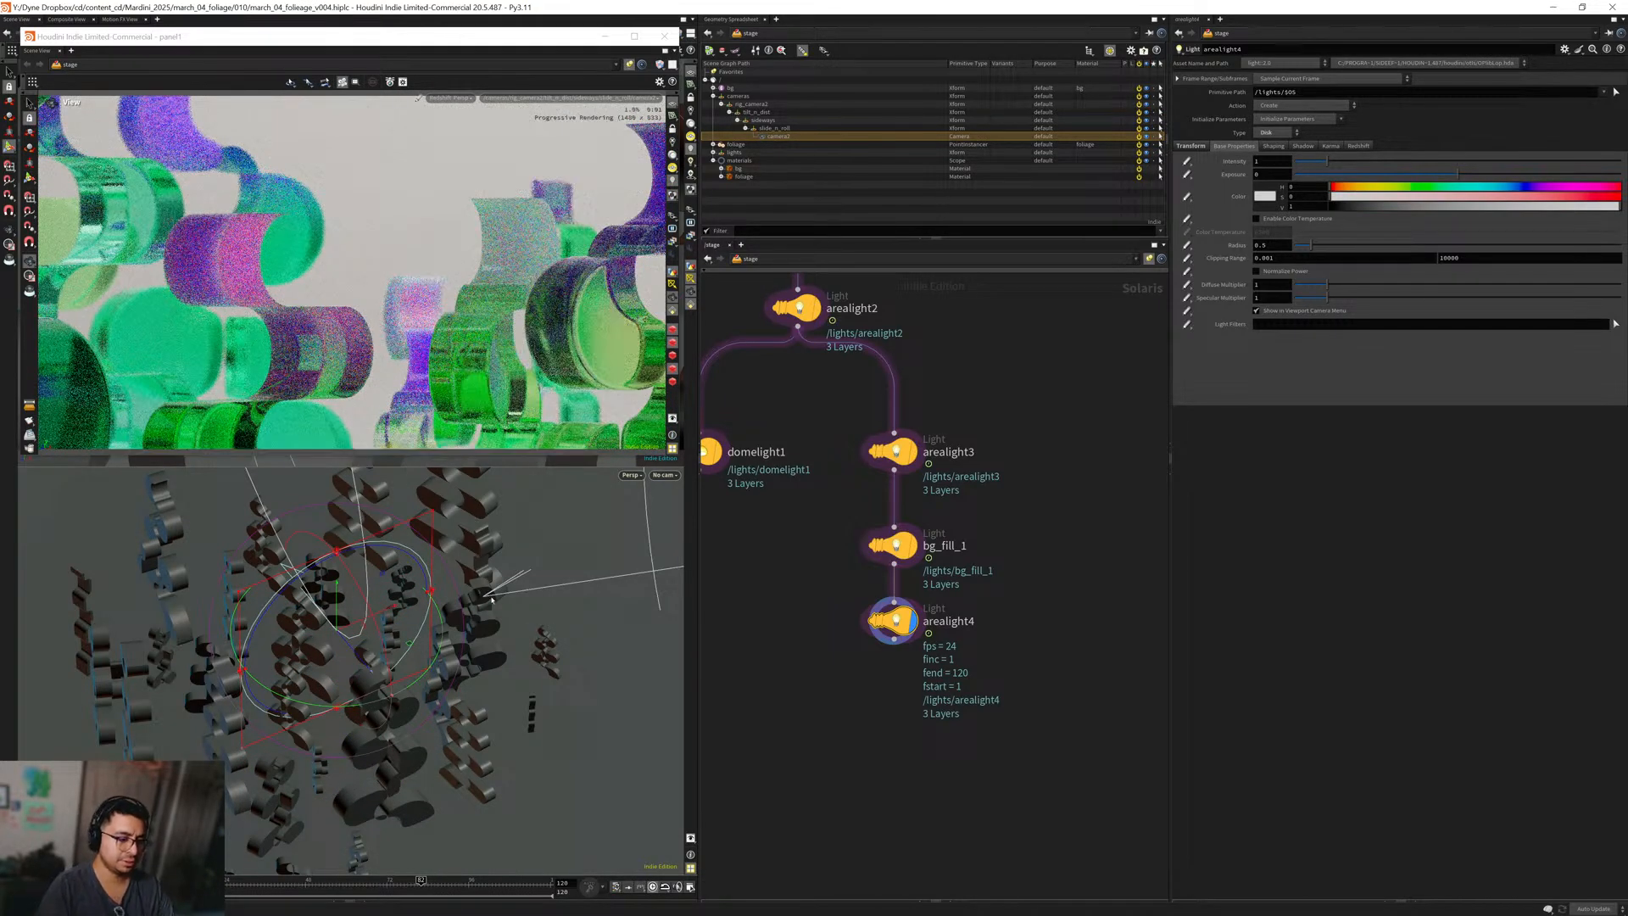
{"action": "left_click_drag", "start_coordinate": [357, 589], "coordinate": [420, 638]}
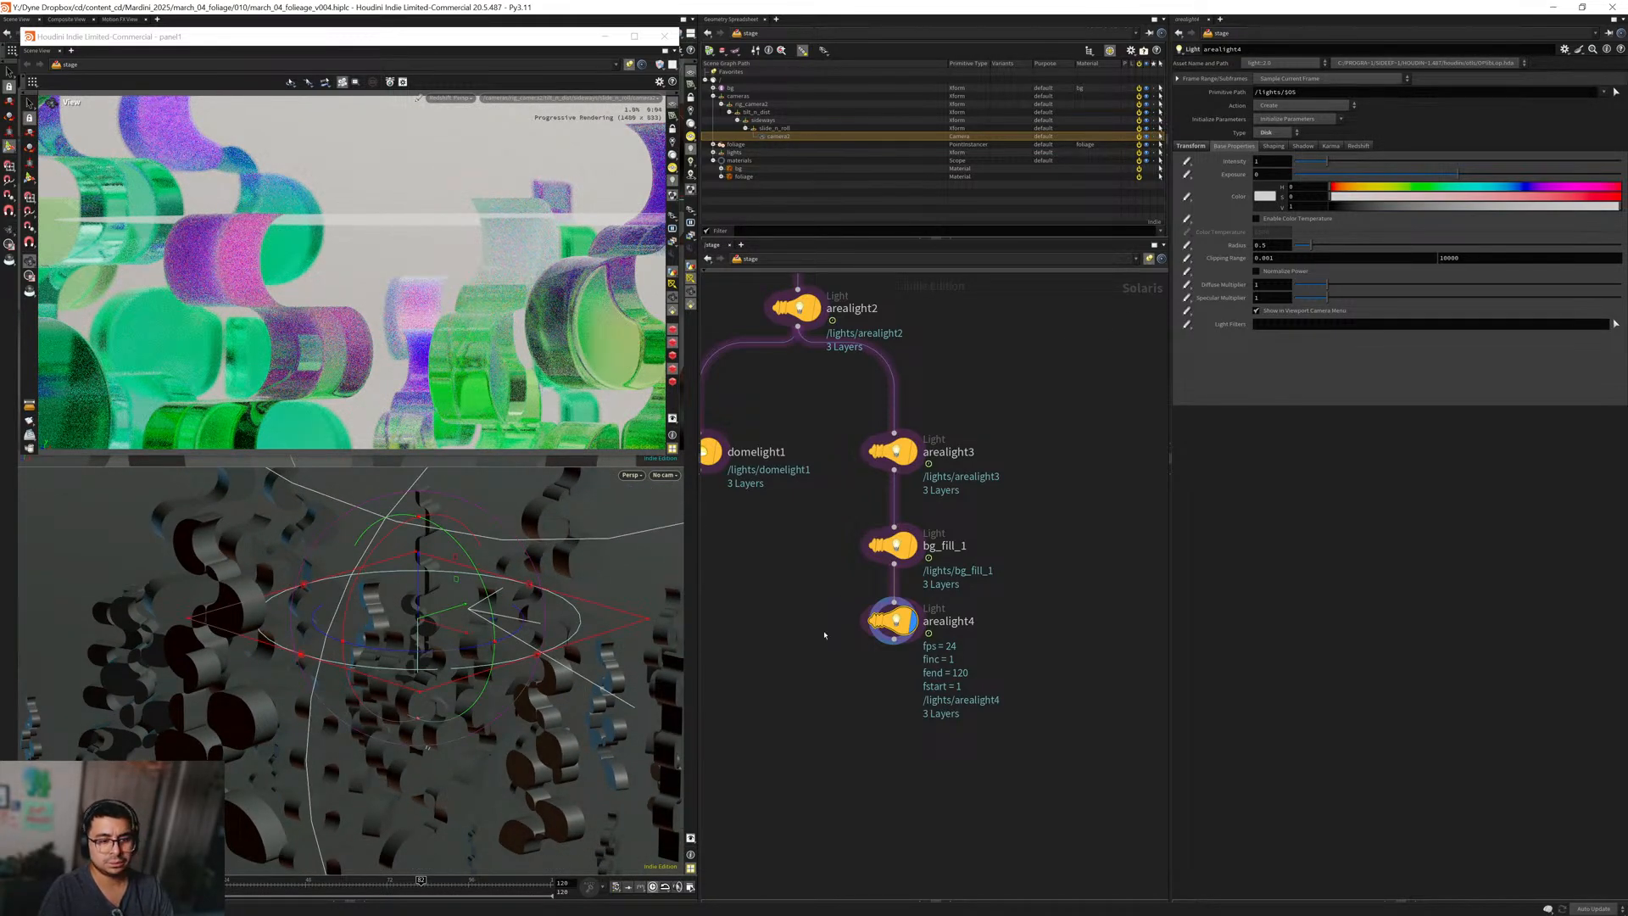
Set the Redshift camera contribution to 0 on arealight2, arealight3, bg_fill_1 and arealight4 together.
{"action": "scroll", "coordinate": [824, 635], "scroll_direction": "down", "scroll_amount": 2}
{"action": "left_click_drag", "start_coordinate": [1003, 768], "coordinate": [804, 391]}
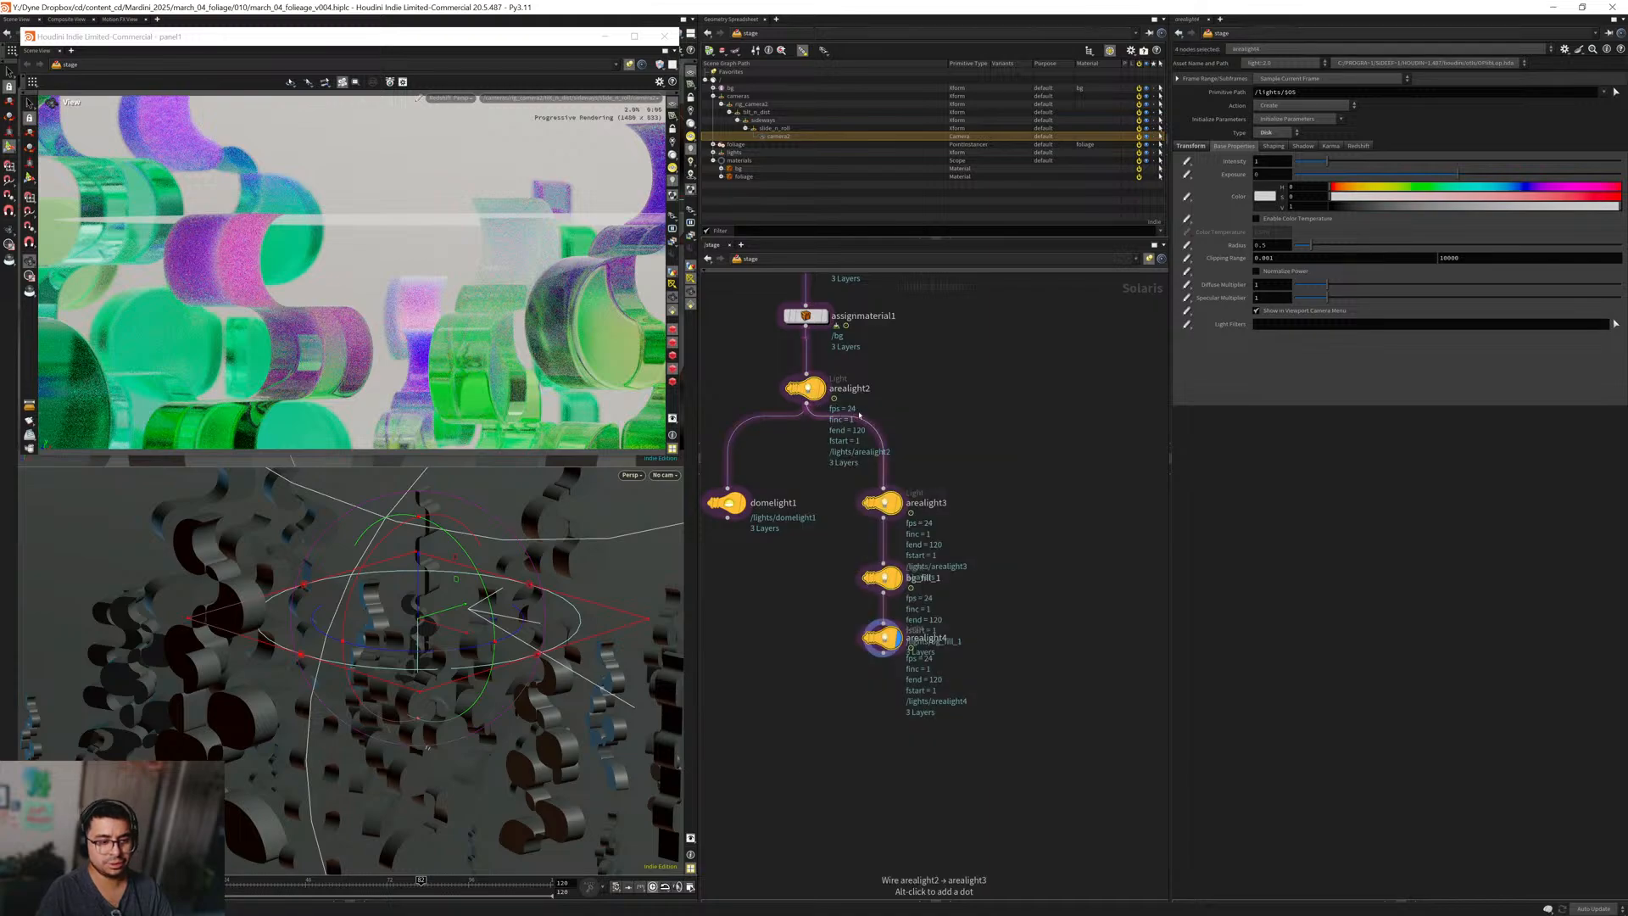
{"action": "left_click", "coordinate": [1356, 147]}
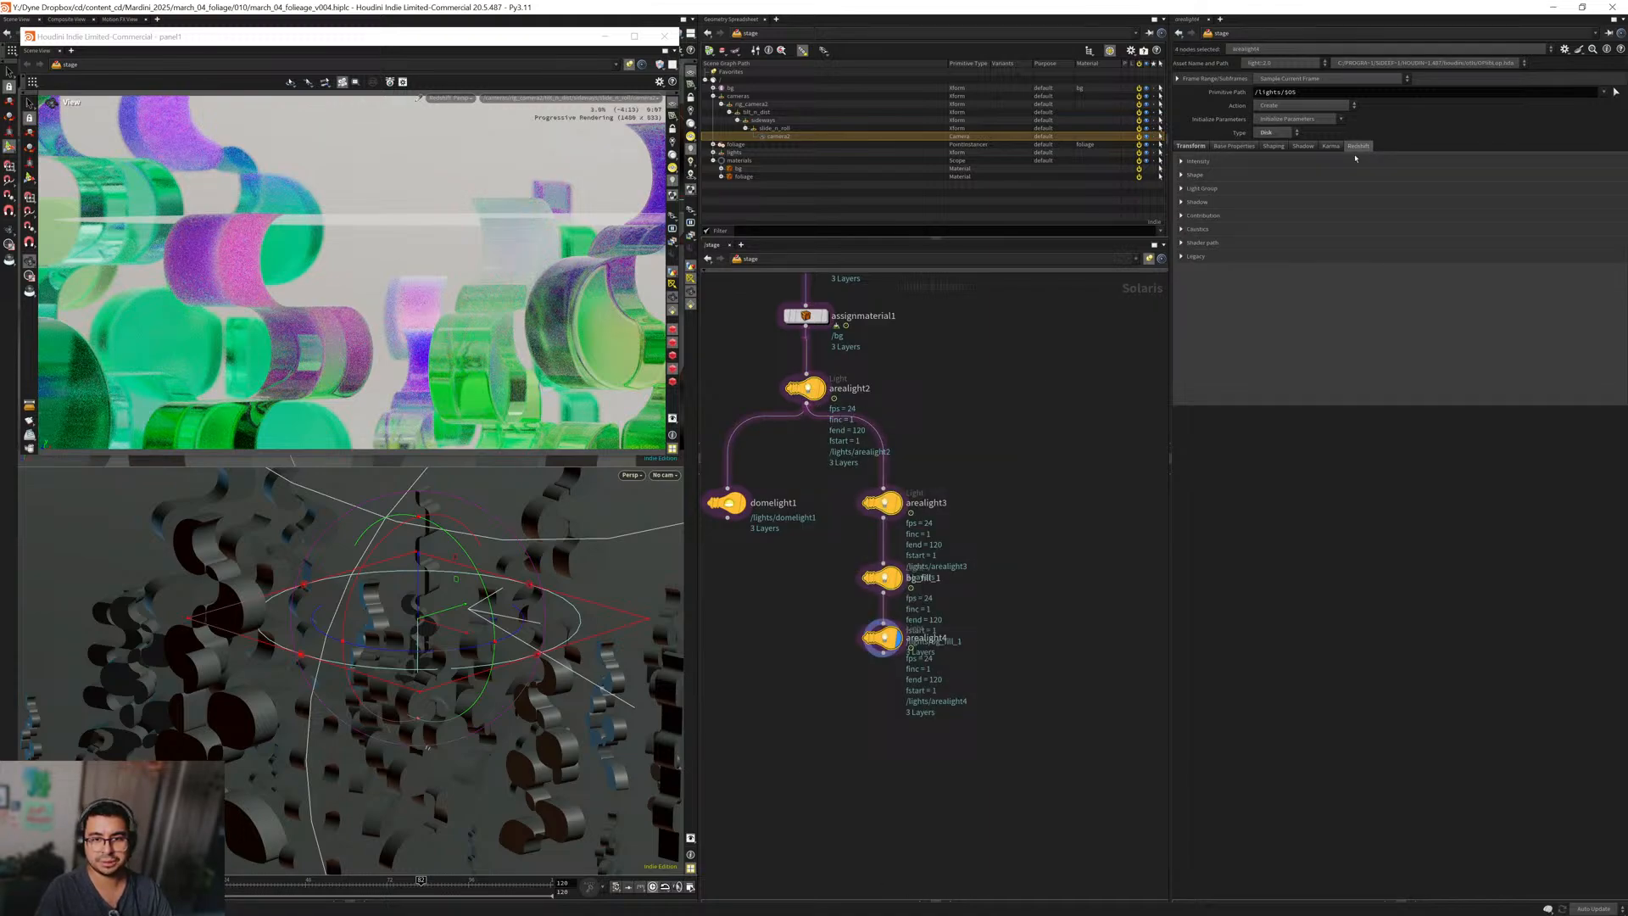
{"action": "left_click", "coordinate": [1224, 216]}
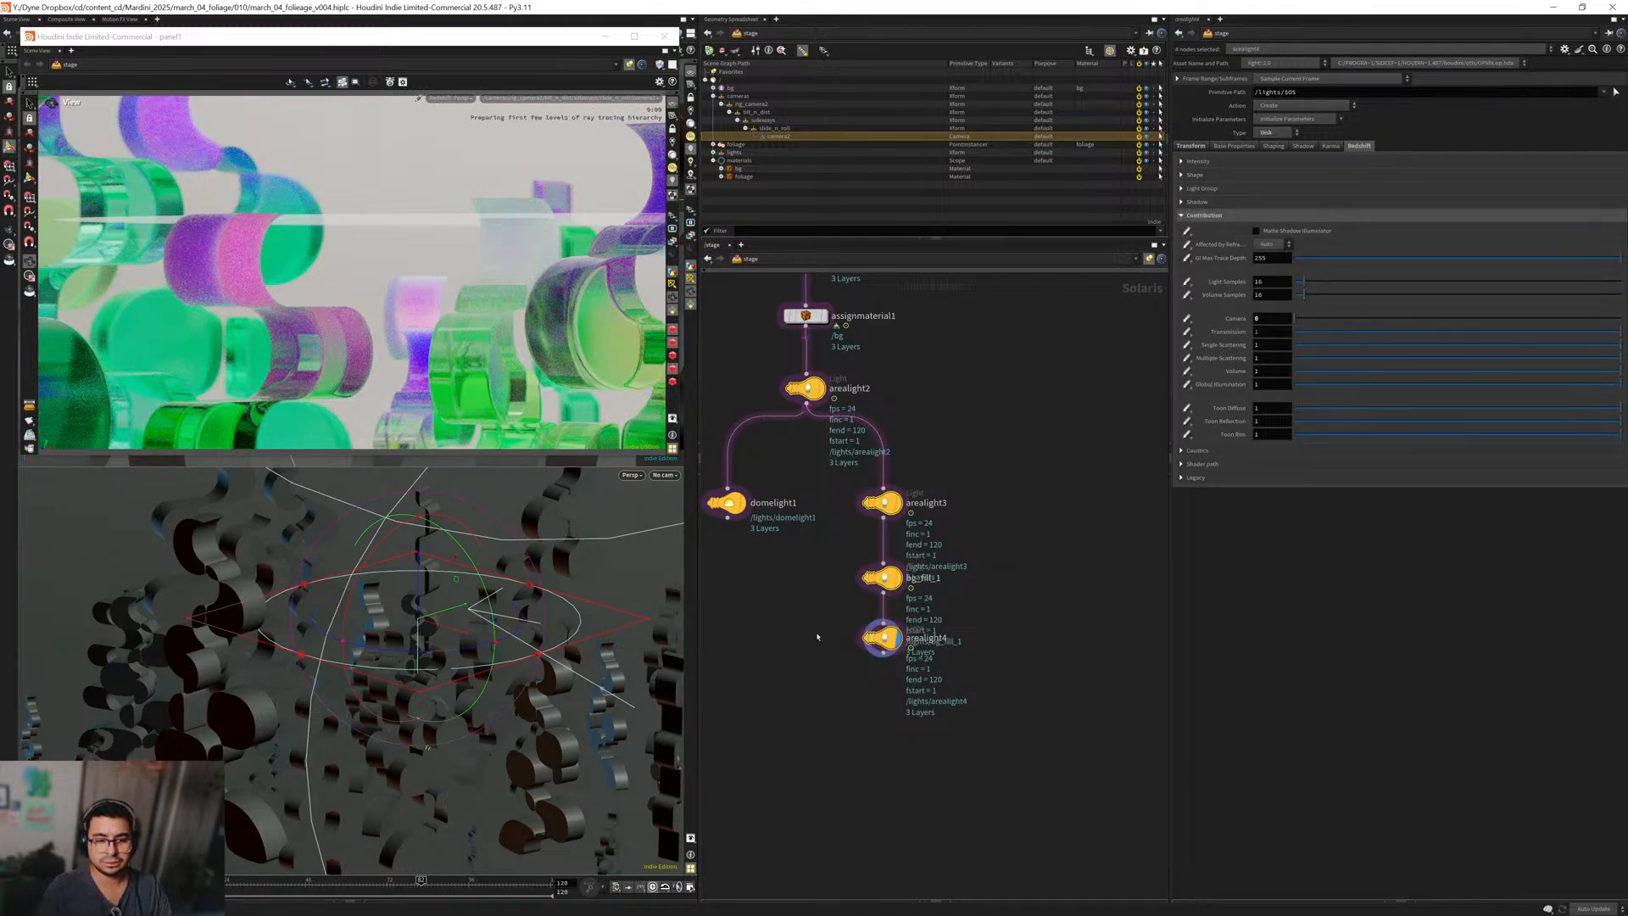
Raise arealight4 alone further above the foliage and set its exposure to 1.
{"action": "left_click", "coordinate": [880, 637]}
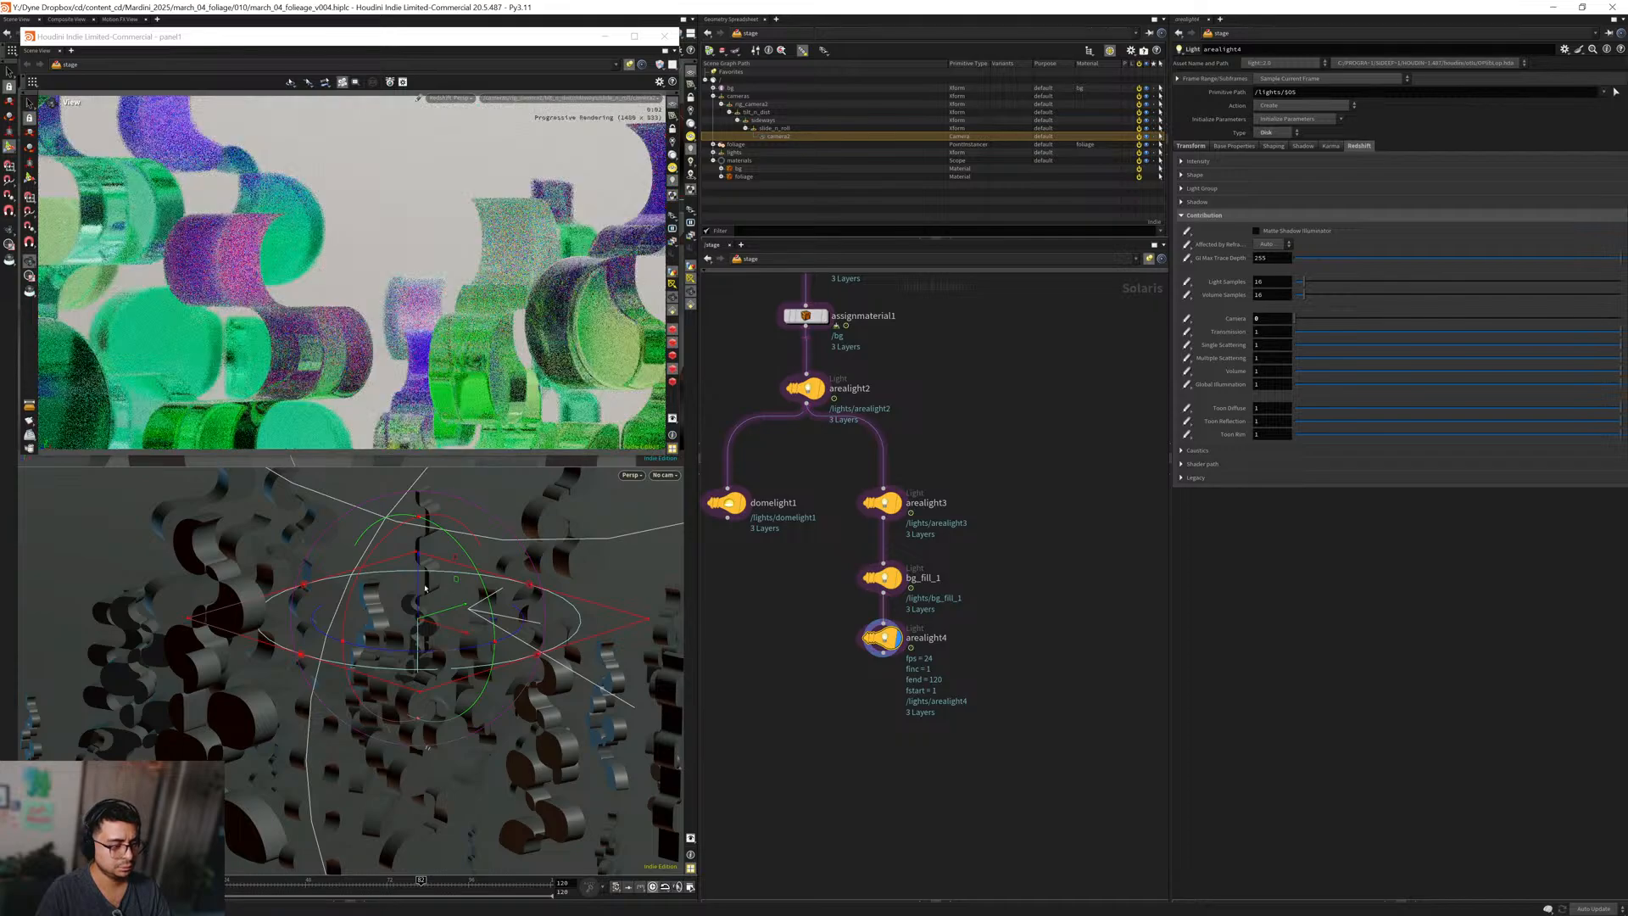
{"action": "left_click_drag", "start_coordinate": [415, 581], "coordinate": [414, 538]}
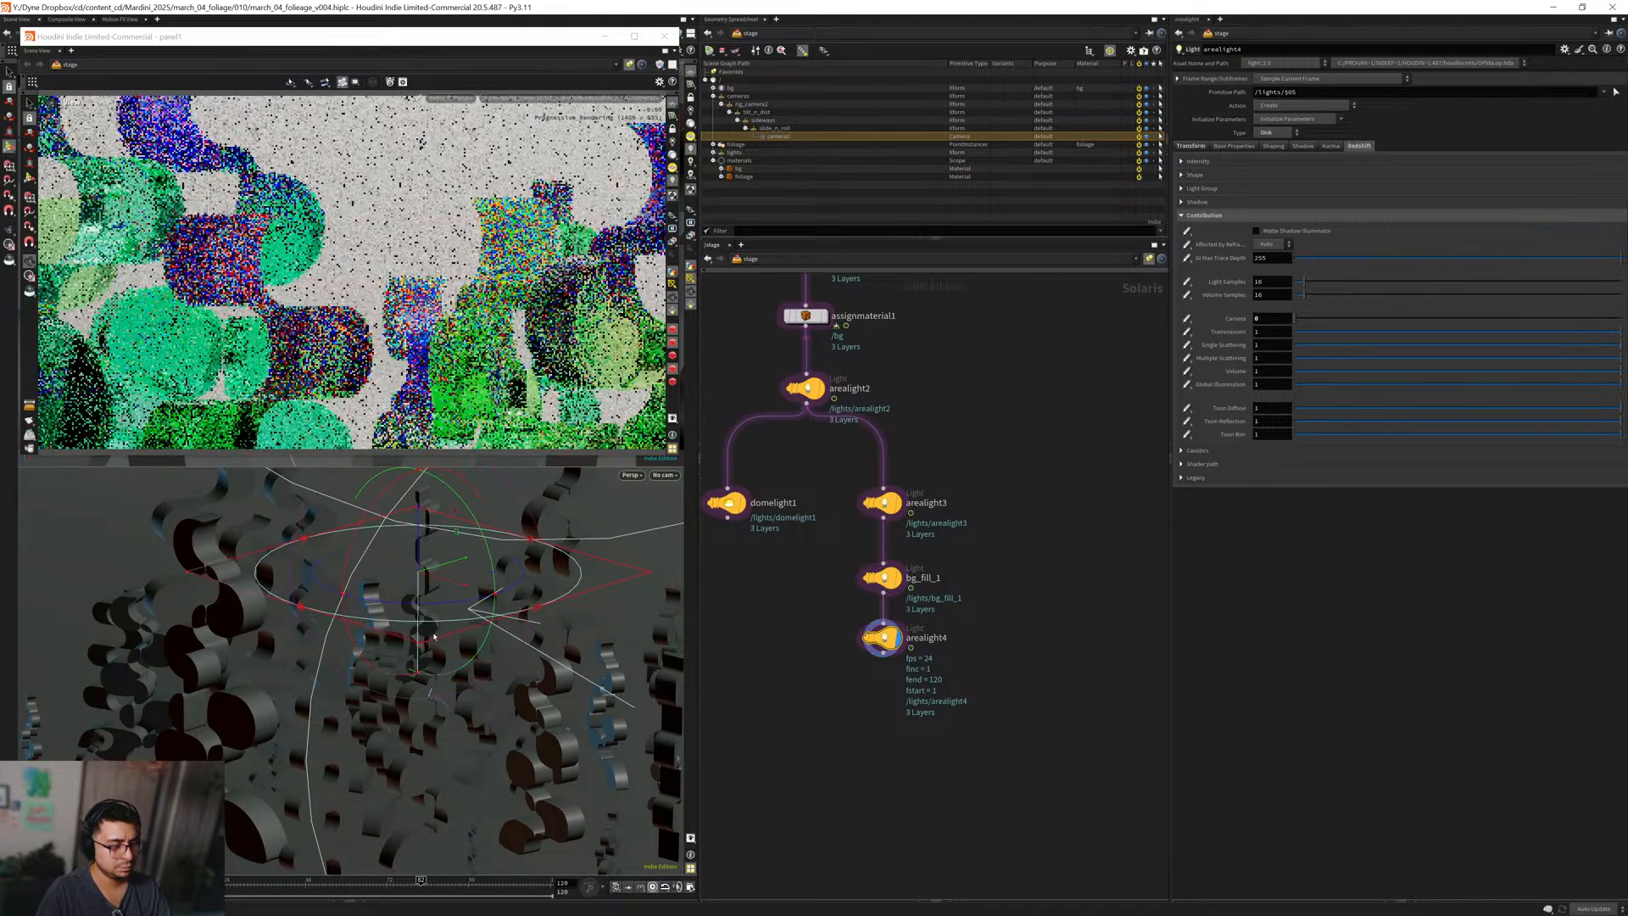
{"action": "left_click_drag", "start_coordinate": [449, 629], "coordinate": [490, 648], "text": "alt"}
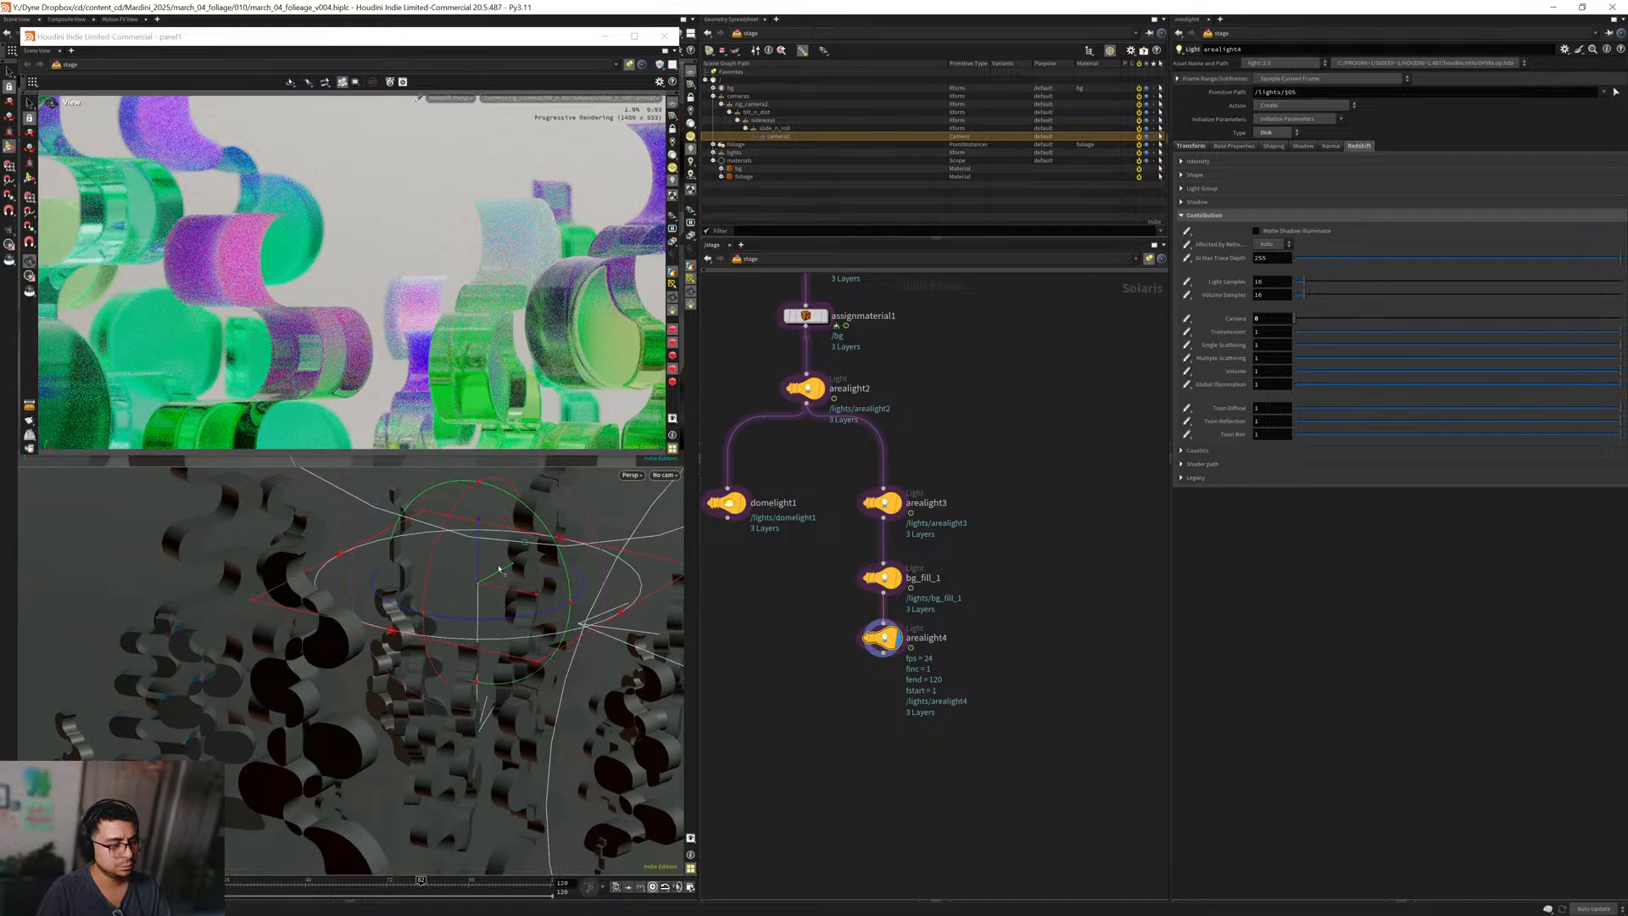
{"action": "left_click_drag", "start_coordinate": [479, 564], "coordinate": [479, 485]}
{"action": "left_click", "coordinate": [1234, 146]}
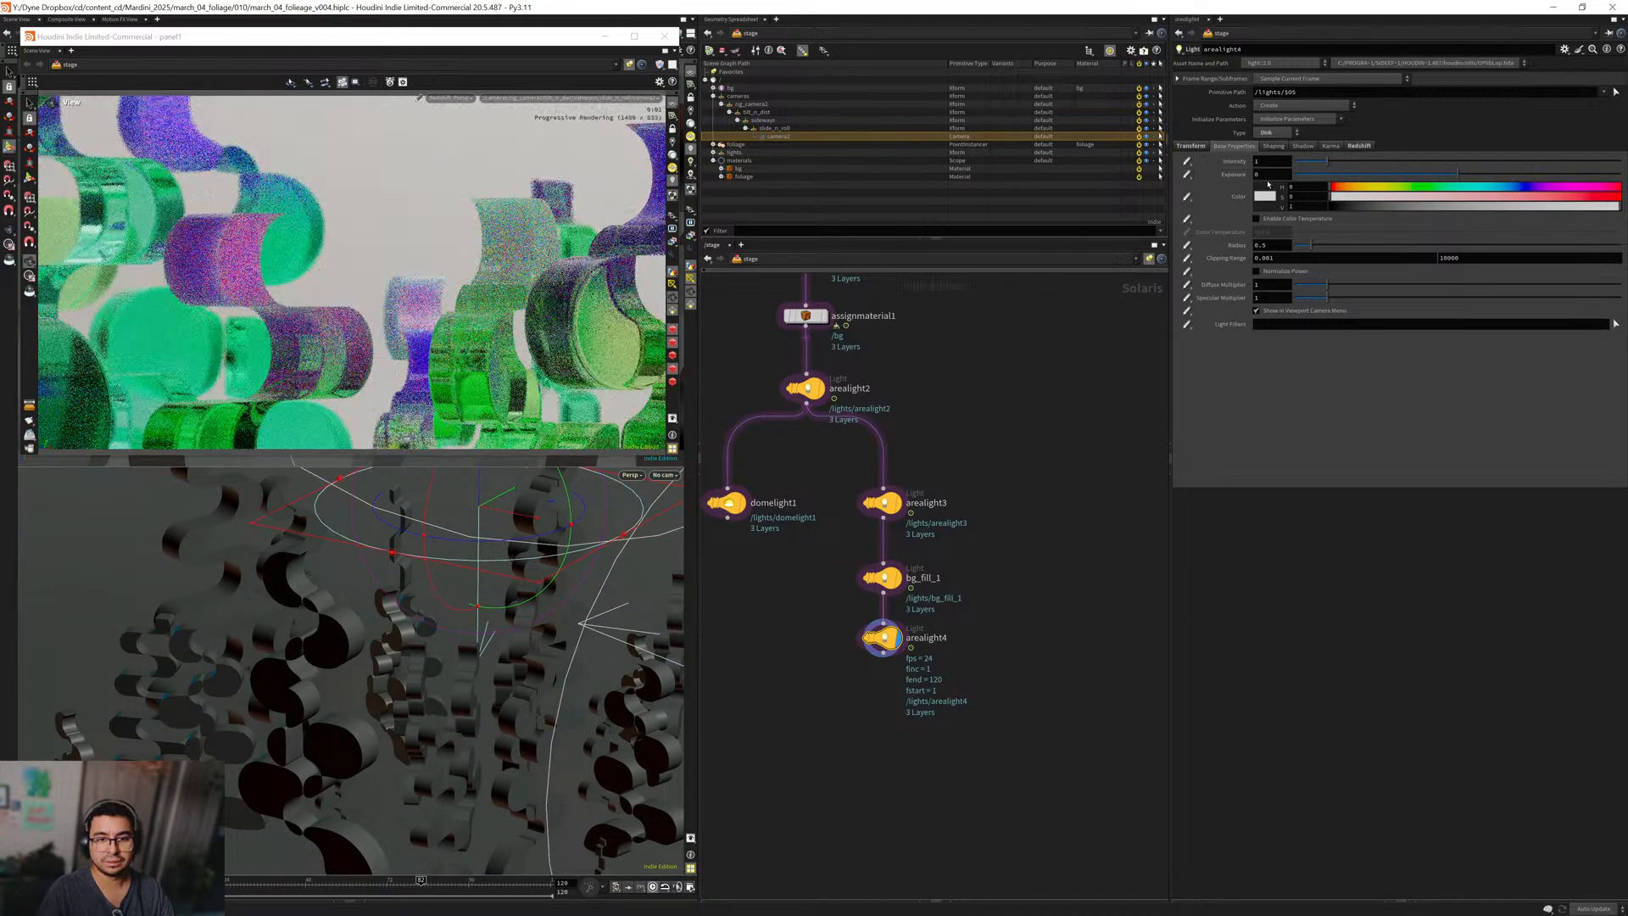
{"action": "type", "text": "1"}
{"action": "key", "text": "Return"}
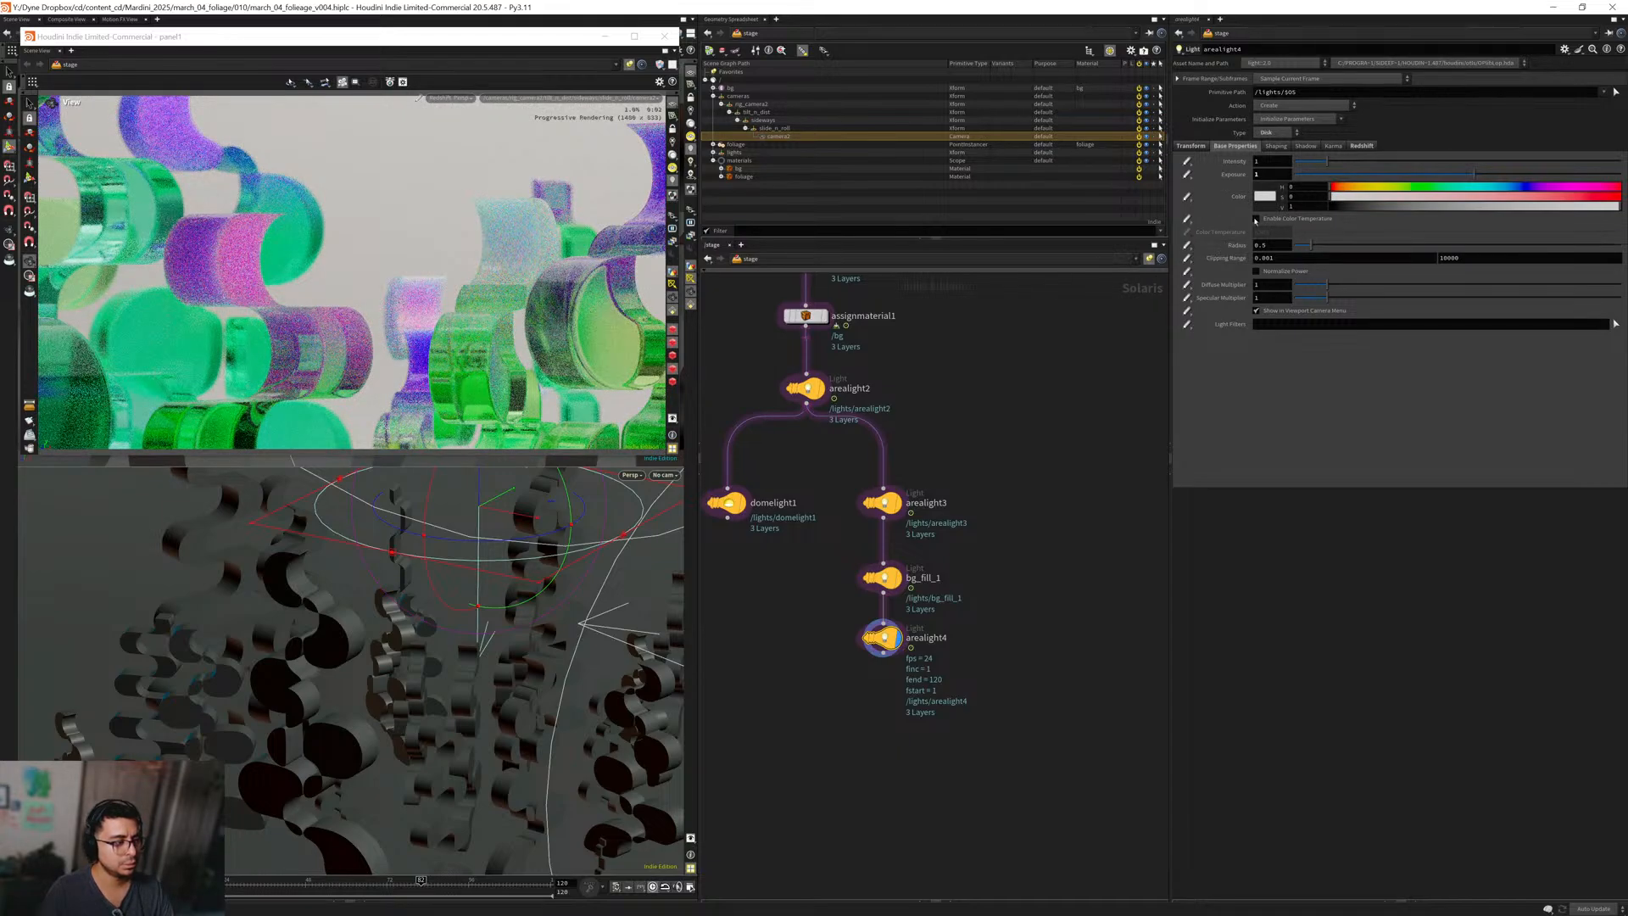
Set arealight4's Redshift transmission contribution to 0.
{"action": "left_click", "coordinate": [1360, 146]}
{"action": "left_click_drag", "start_coordinate": [1273, 335], "coordinate": [1235, 340]}
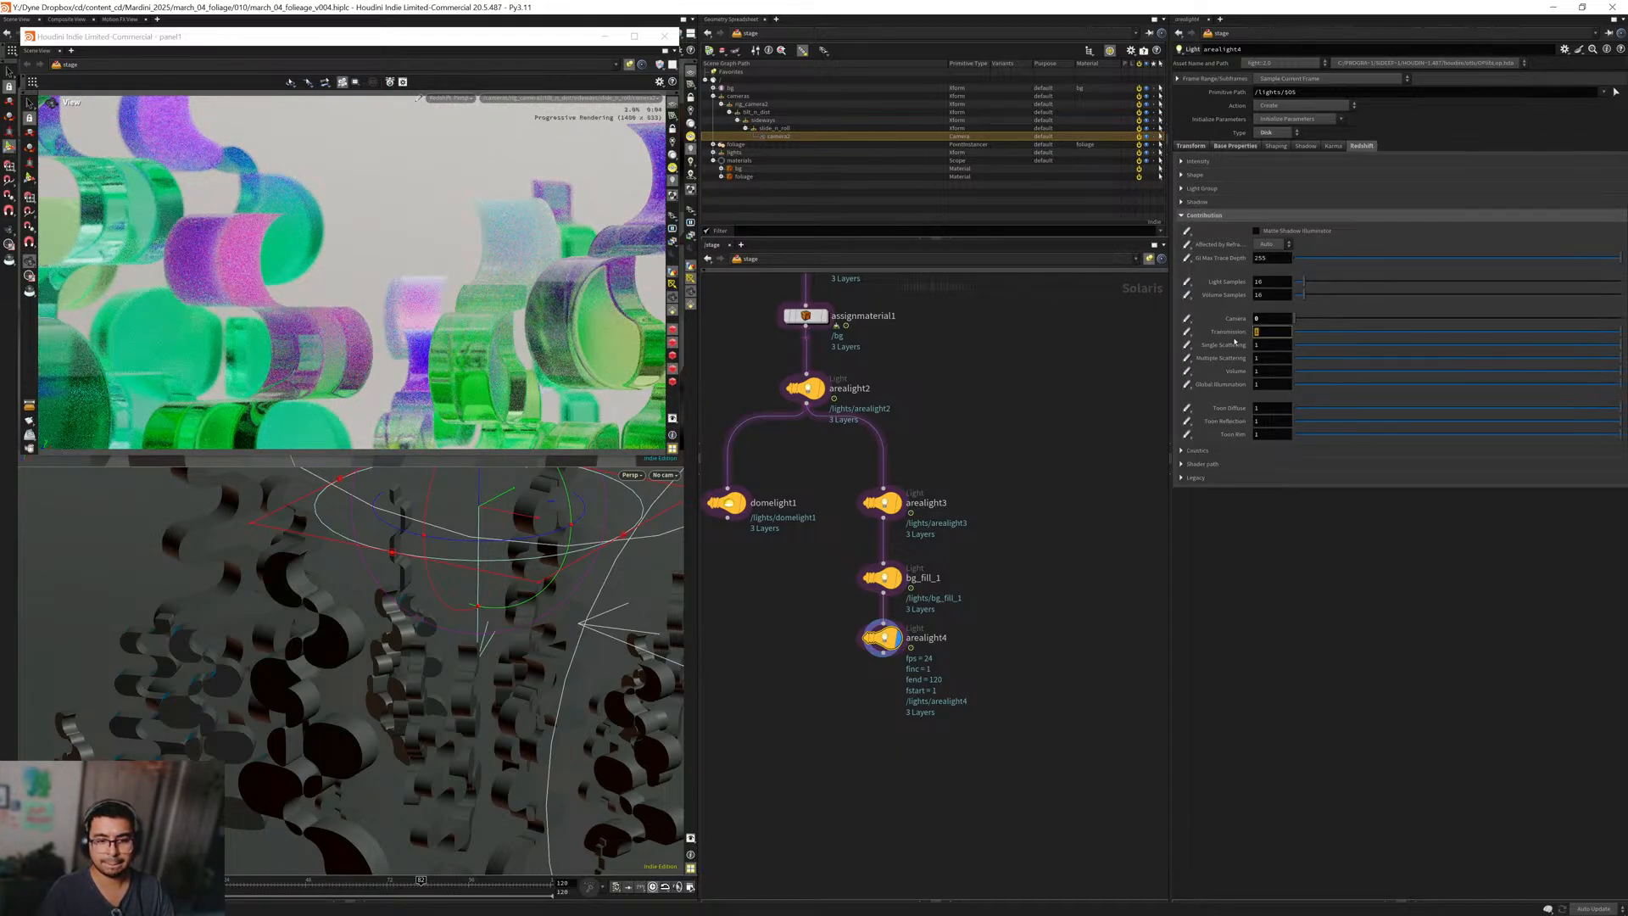
{"action": "type", "text": "0"}
{"action": "key", "text": "Return"}
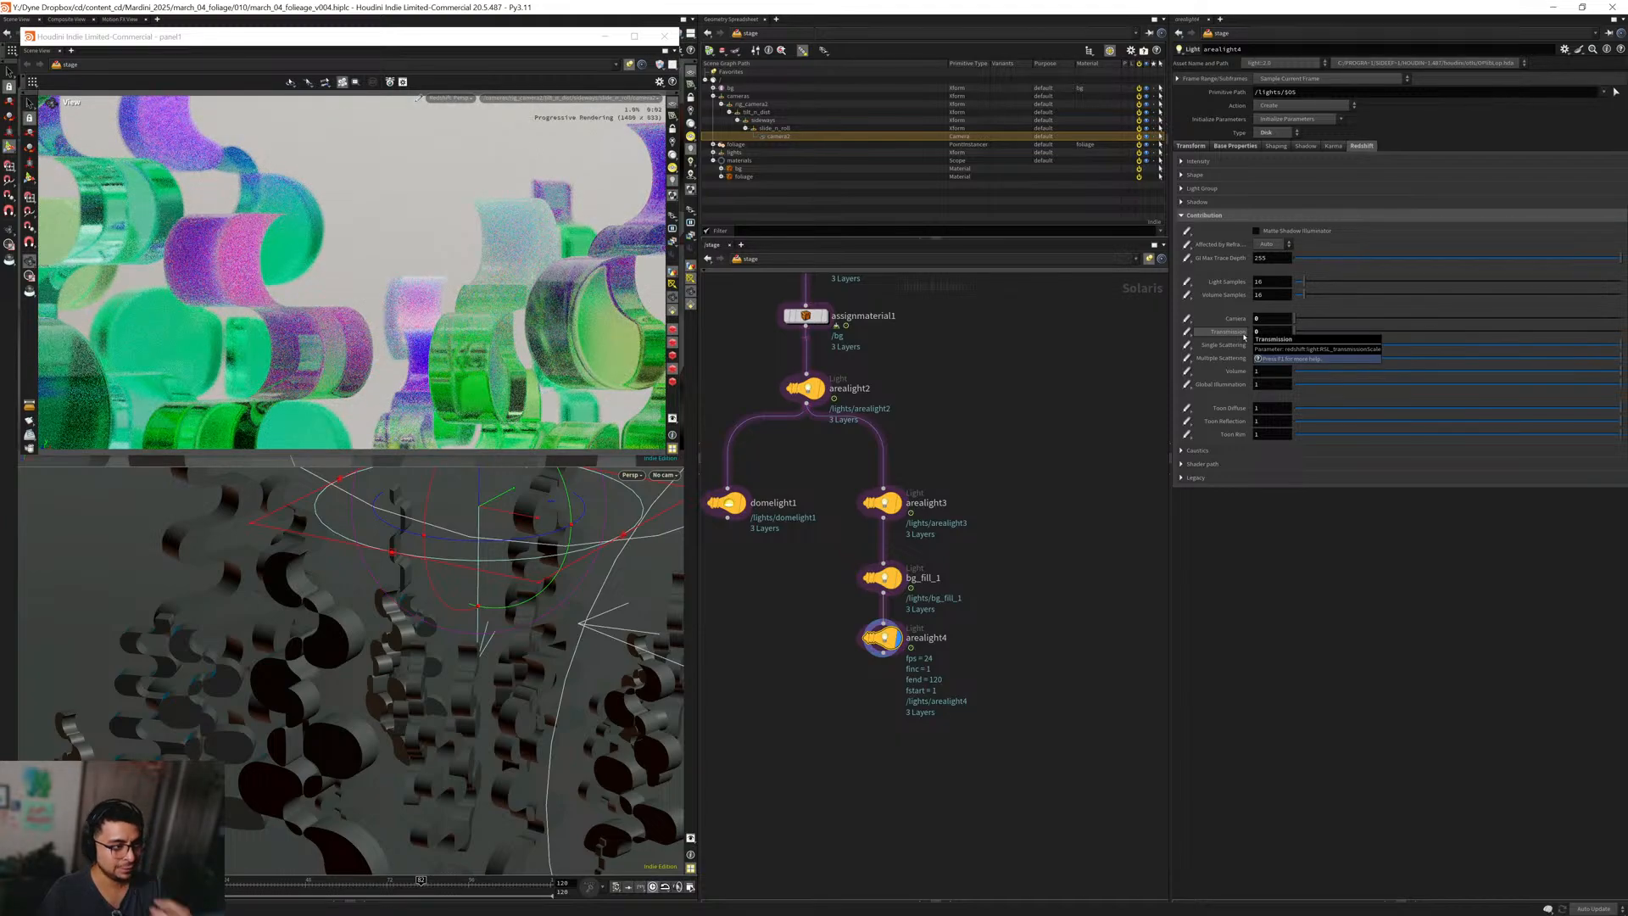
Try a transmission contribution of 0.1 on arealight4, and return it to 0.
{"action": "left_click", "coordinate": [1260, 335]}
{"action": "type", "text": "."}
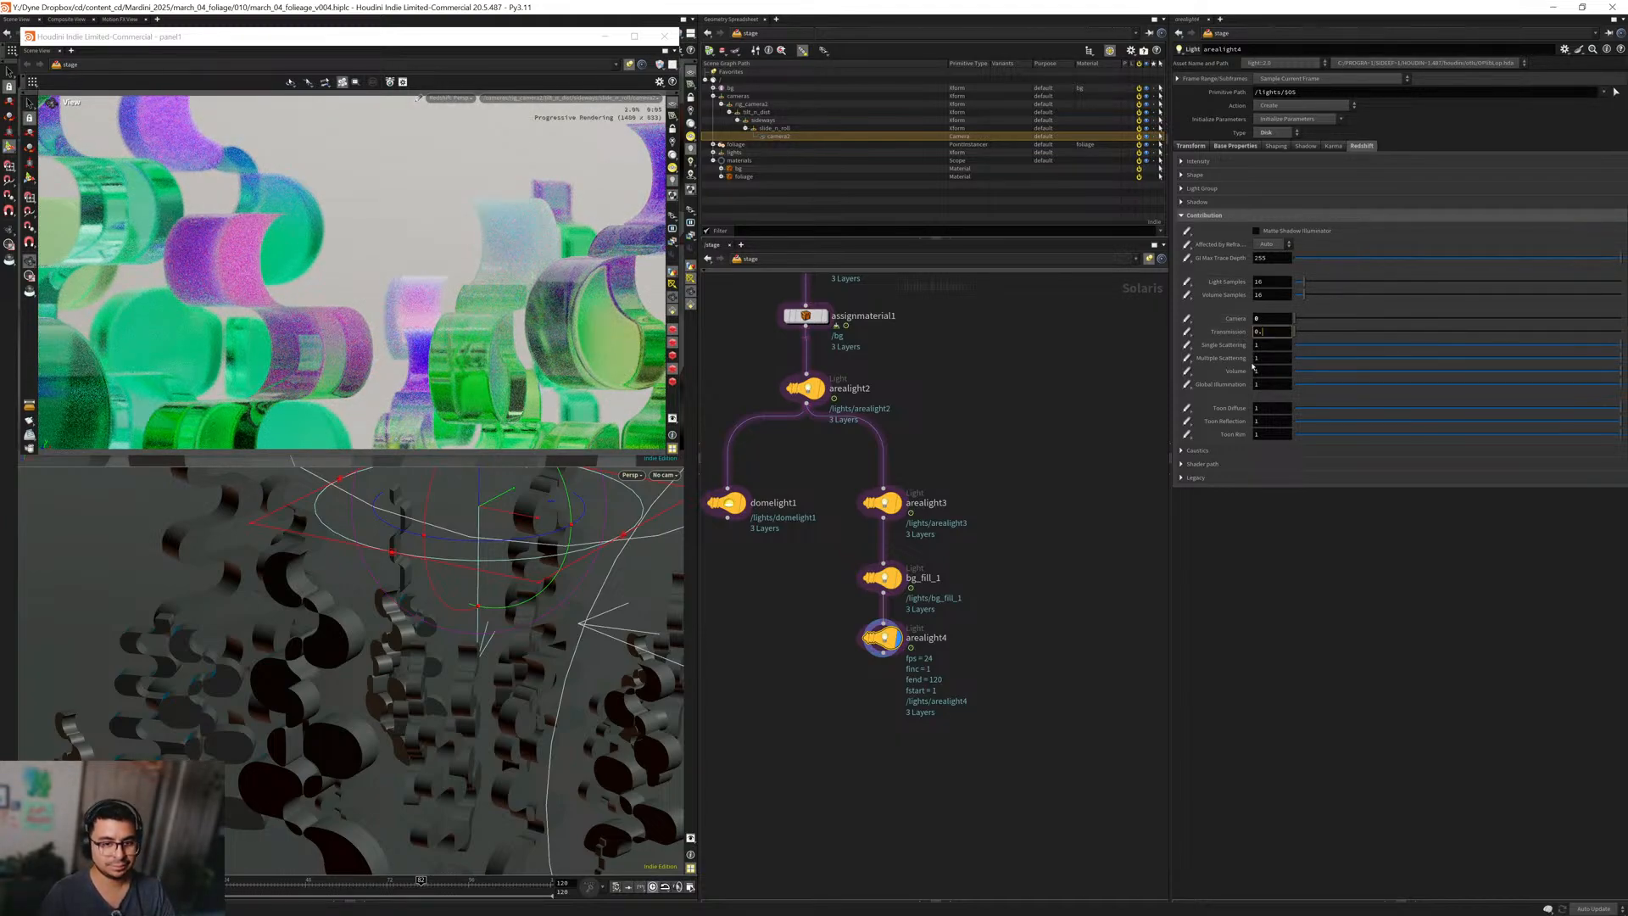
{"action": "type", "text": "1"}
{"action": "key", "text": "Return"}
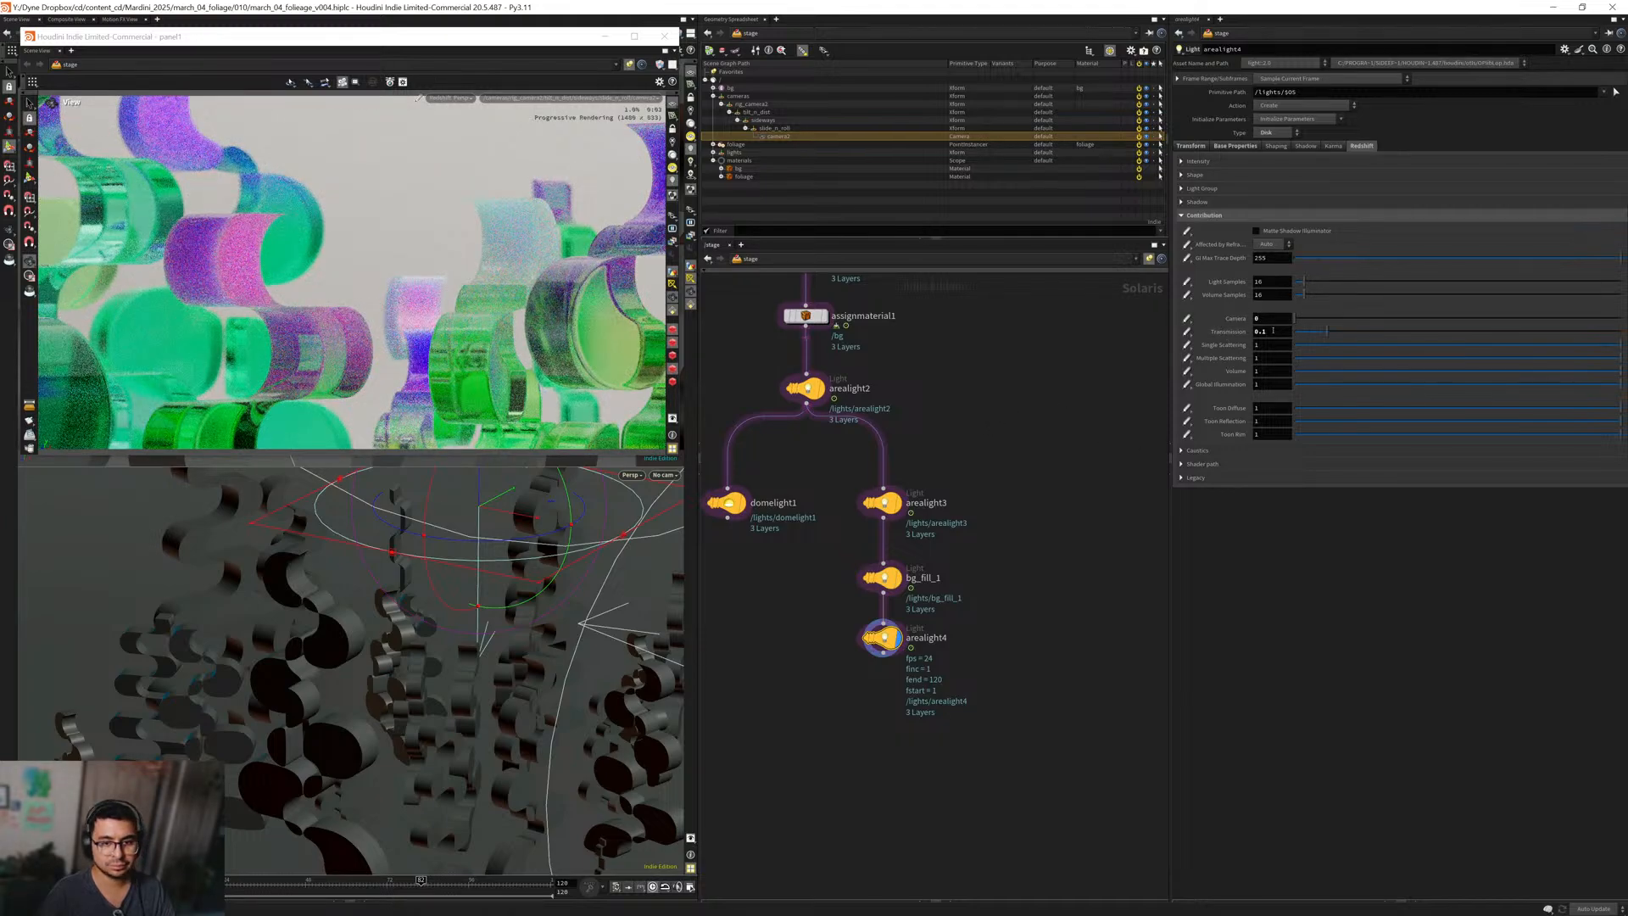
{"action": "left_click_drag", "start_coordinate": [1272, 331], "coordinate": [1233, 345]}
{"action": "type", "text": "0"}
{"action": "key", "text": "Return"}
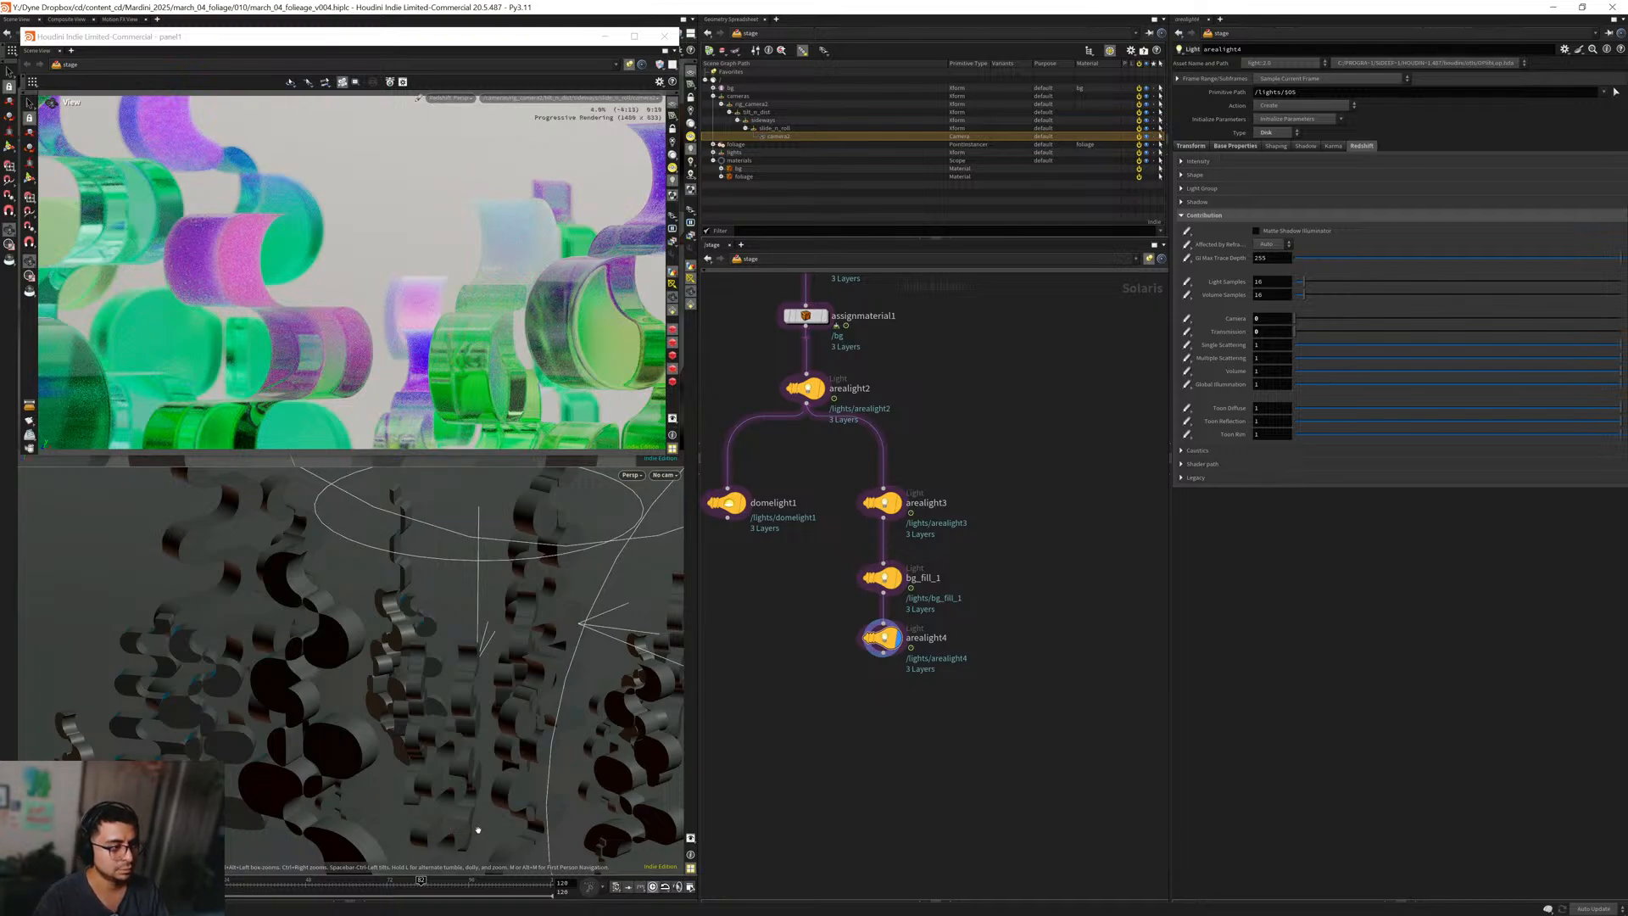
Move to a later frame in the timeline and open the foliage material's network inside materiallibrary2.
{"action": "left_click", "coordinate": [514, 890]}
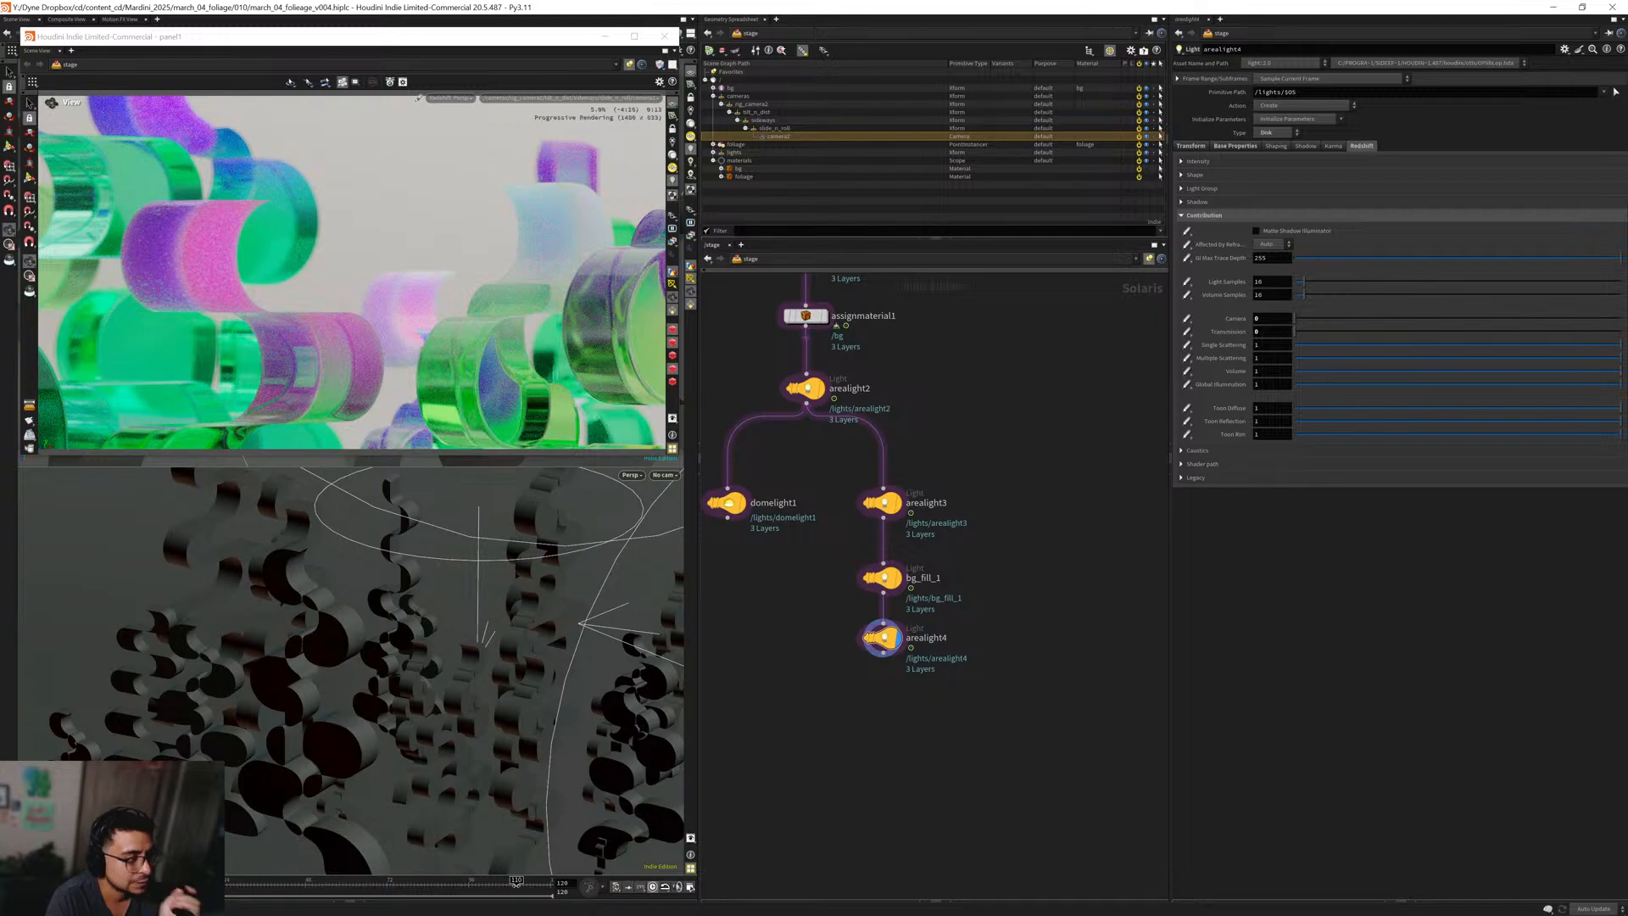
{"action": "middle_click_drag", "start_coordinate": [1036, 423], "coordinate": [1082, 622]}
{"action": "left_click", "coordinate": [852, 447]}
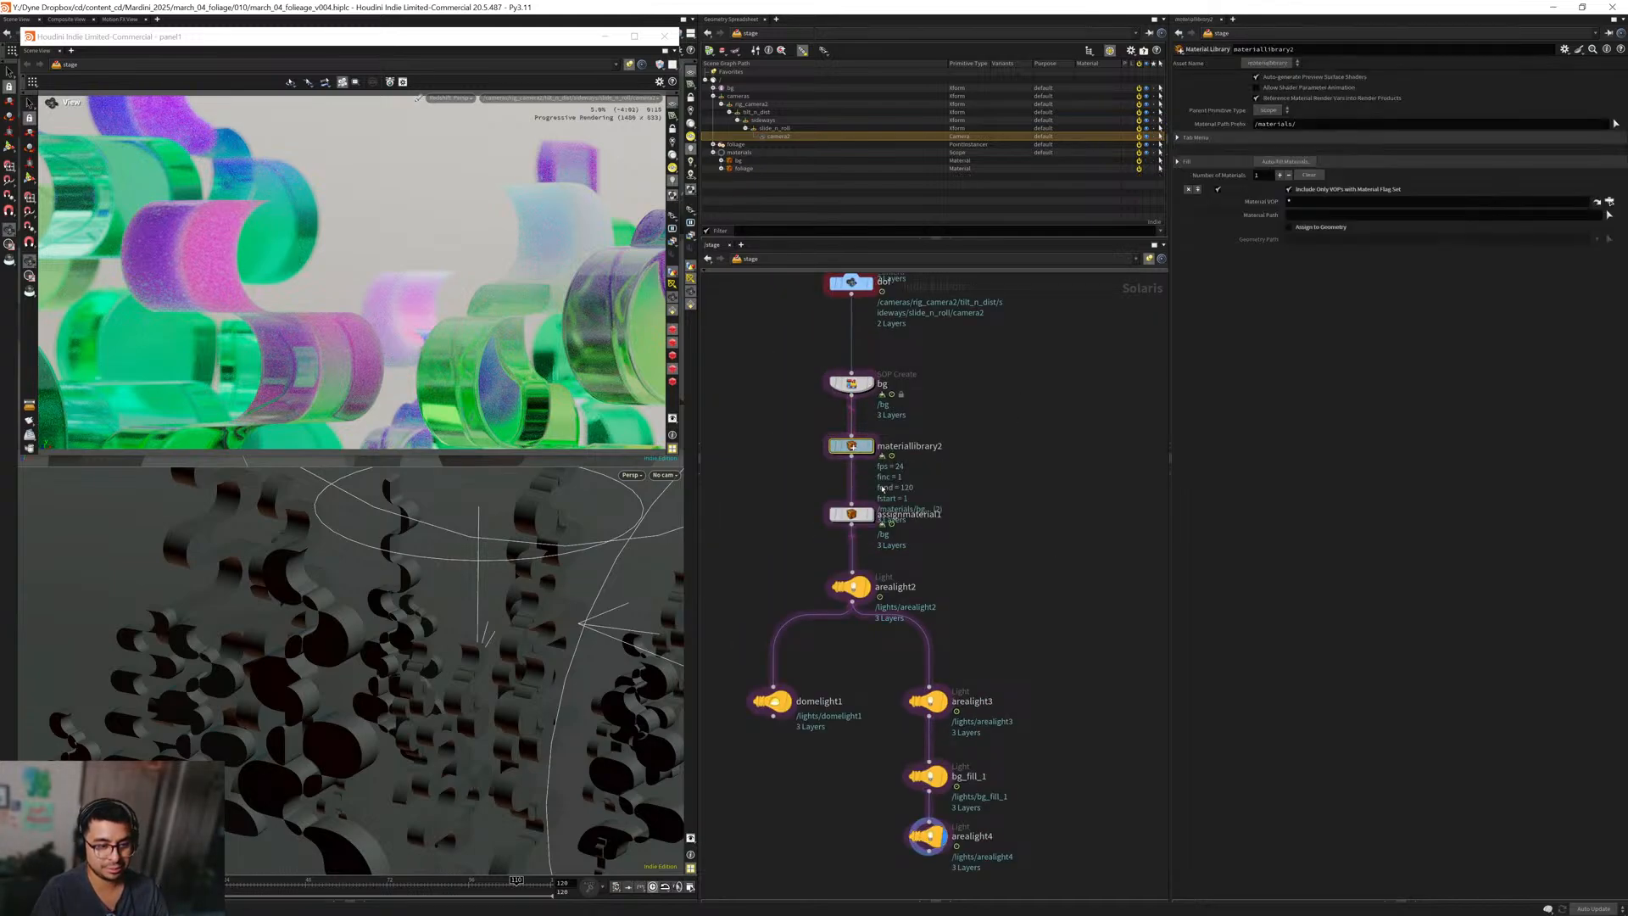
{"action": "key", "text": "i"}
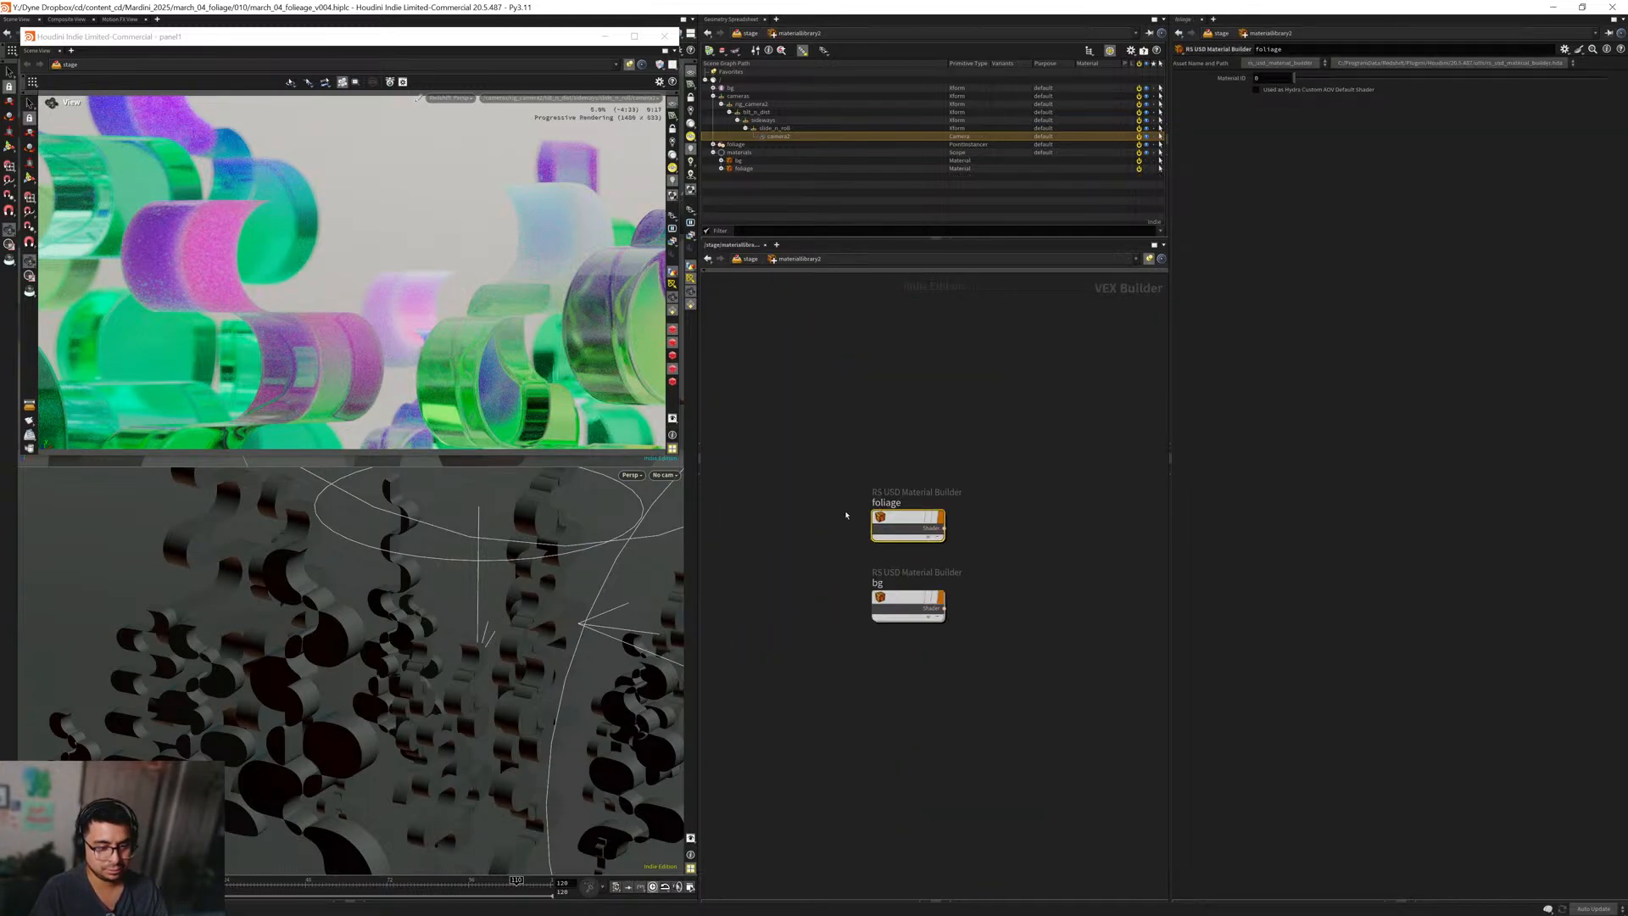
{"action": "key", "text": "i"}
{"action": "middle_click_drag", "start_coordinate": [839, 632], "coordinate": [1009, 486]}
{"action": "scroll", "coordinate": [1009, 487], "scroll_direction": "down", "scroll_amount": 3}
{"action": "scroll", "coordinate": [852, 688], "scroll_direction": "up", "scroll_amount": 5}
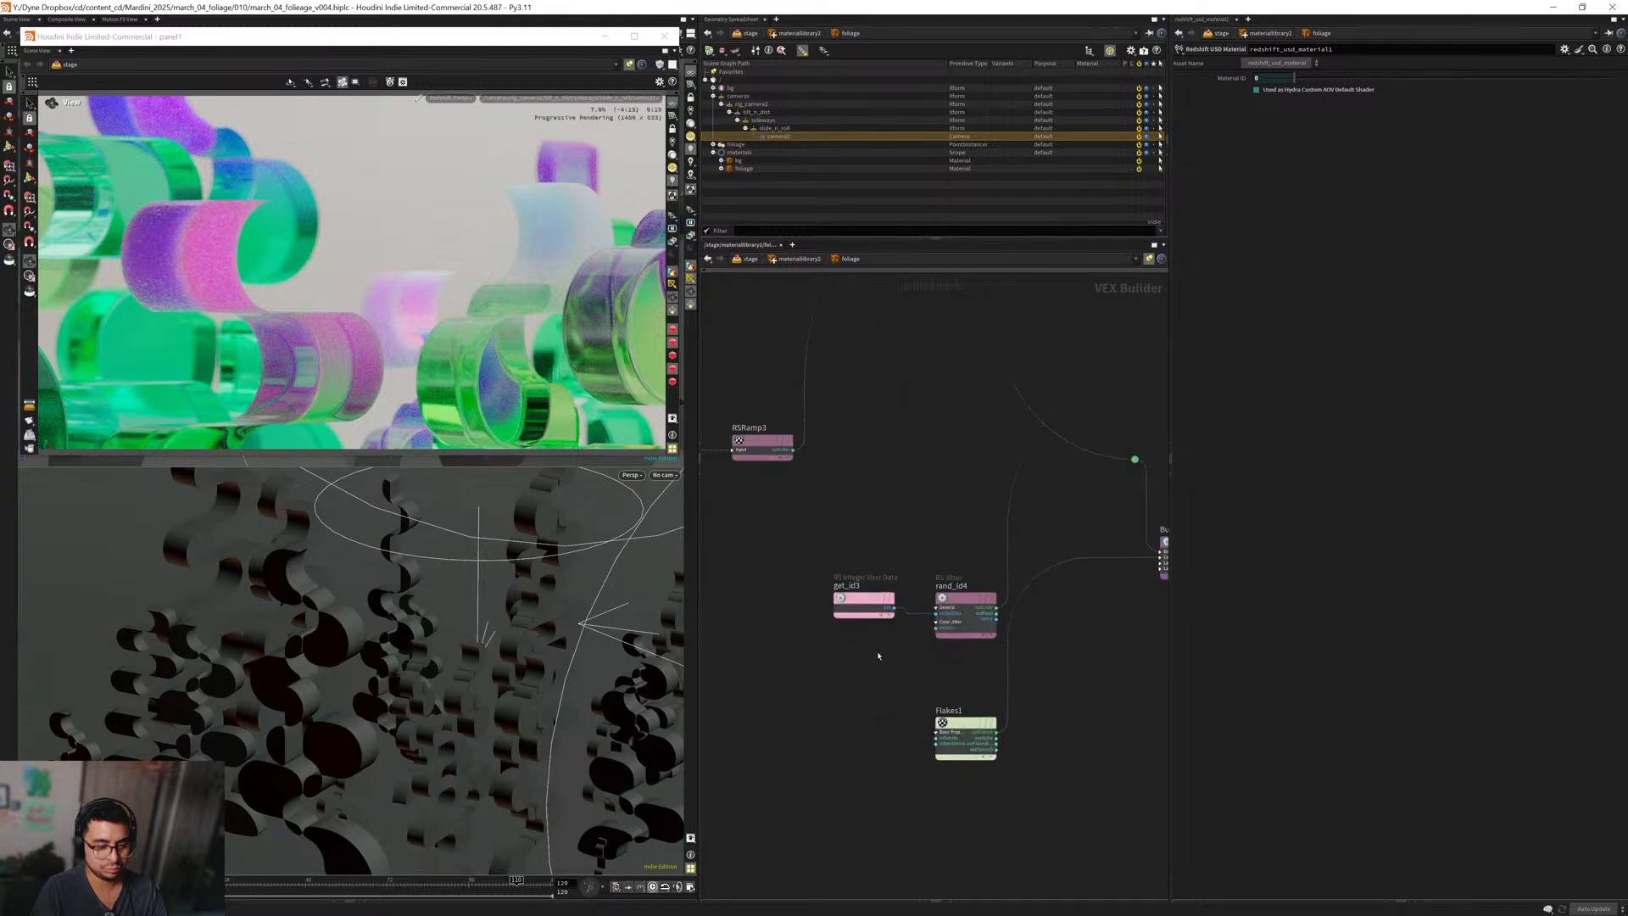
Set the density of the Flakes1 node to 0.15.
{"action": "left_click", "coordinate": [966, 598]}
{"action": "left_click", "coordinate": [966, 723]}
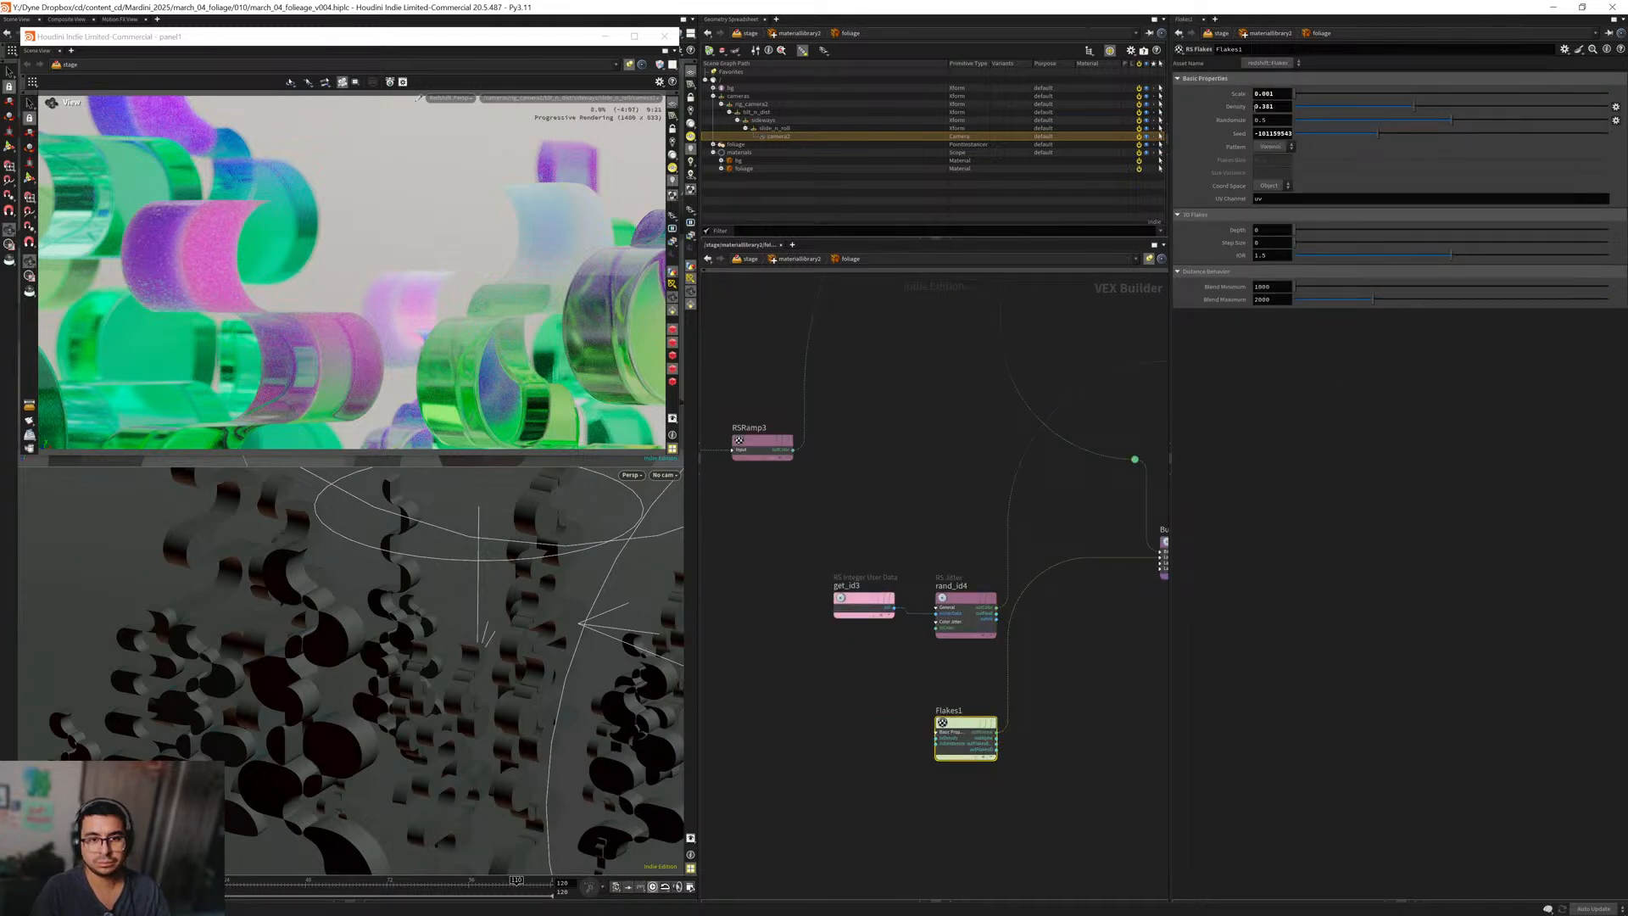
{"action": "left_click_drag", "start_coordinate": [1278, 107], "coordinate": [1244, 113]}
{"action": "type", "text": "0.15"}
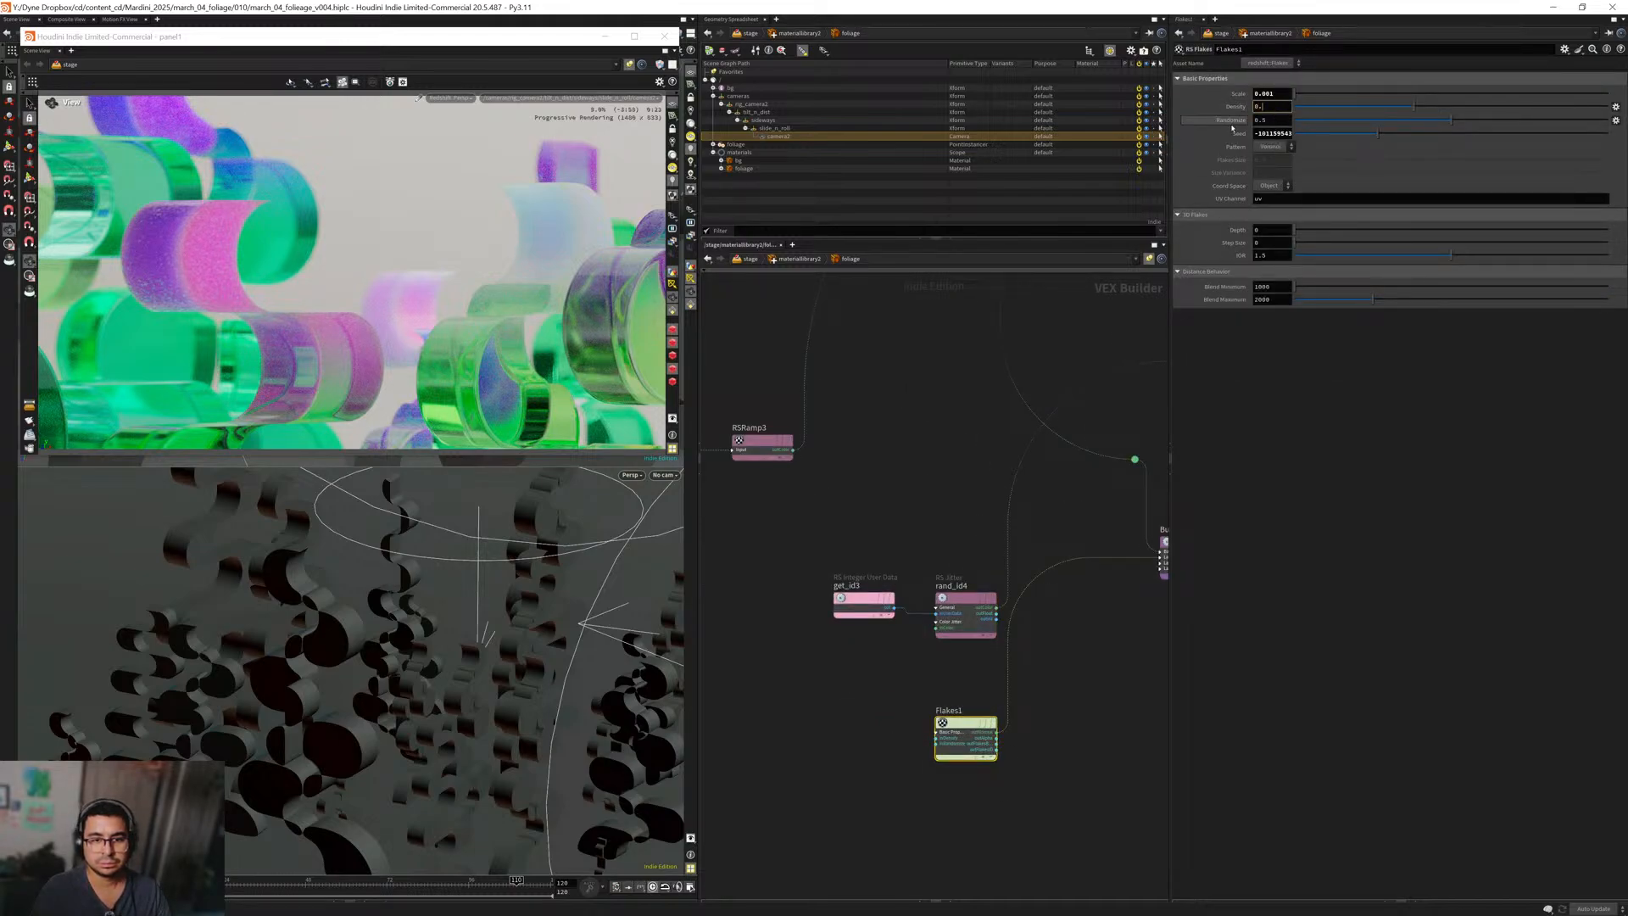
{"action": "key", "text": "Return"}
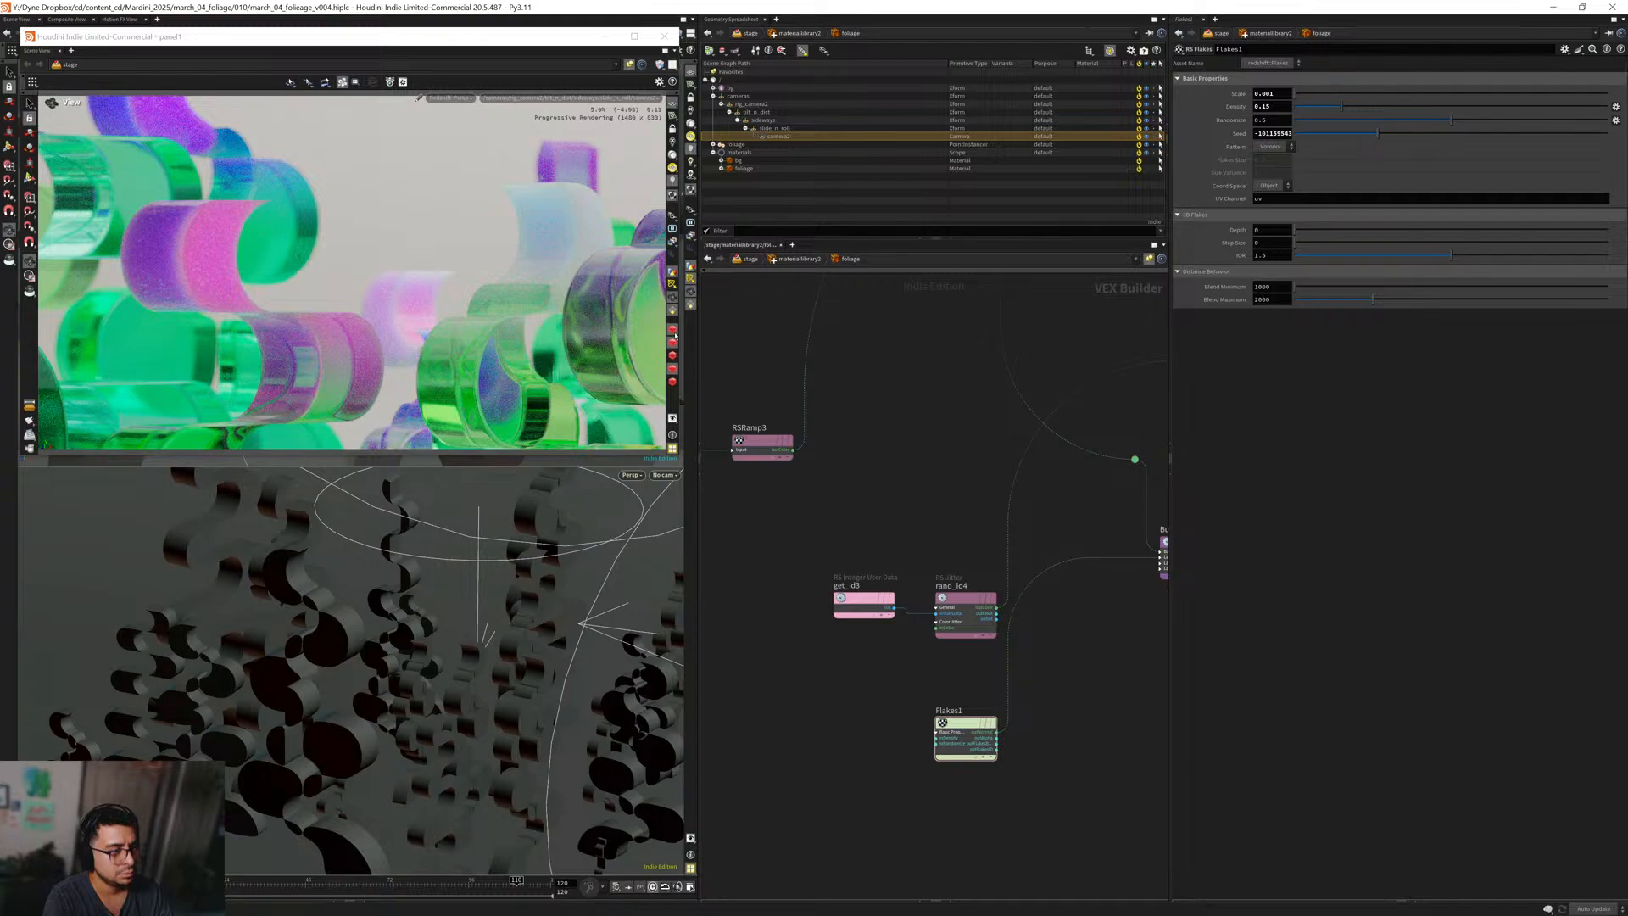
Switch the Redshift render view from progressive to bucket rendering and return to stage level.
{"action": "left_click", "coordinate": [672, 329]}
{"action": "left_click", "coordinate": [873, 506]}
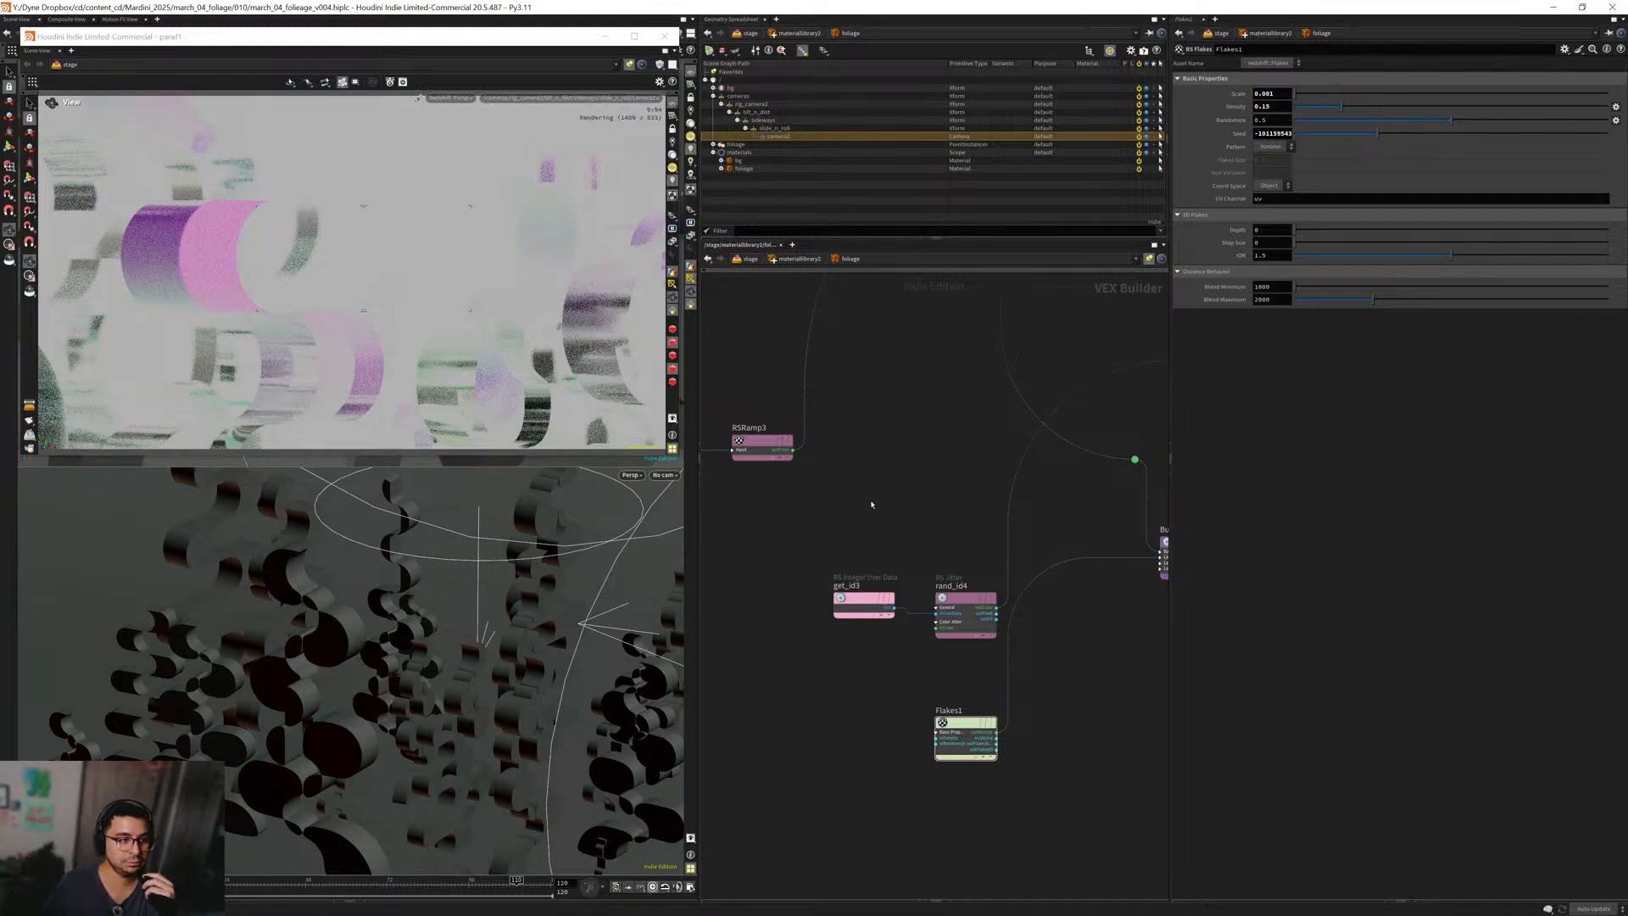
{"action": "key", "text": "u"}
{"action": "key", "text": "u"}
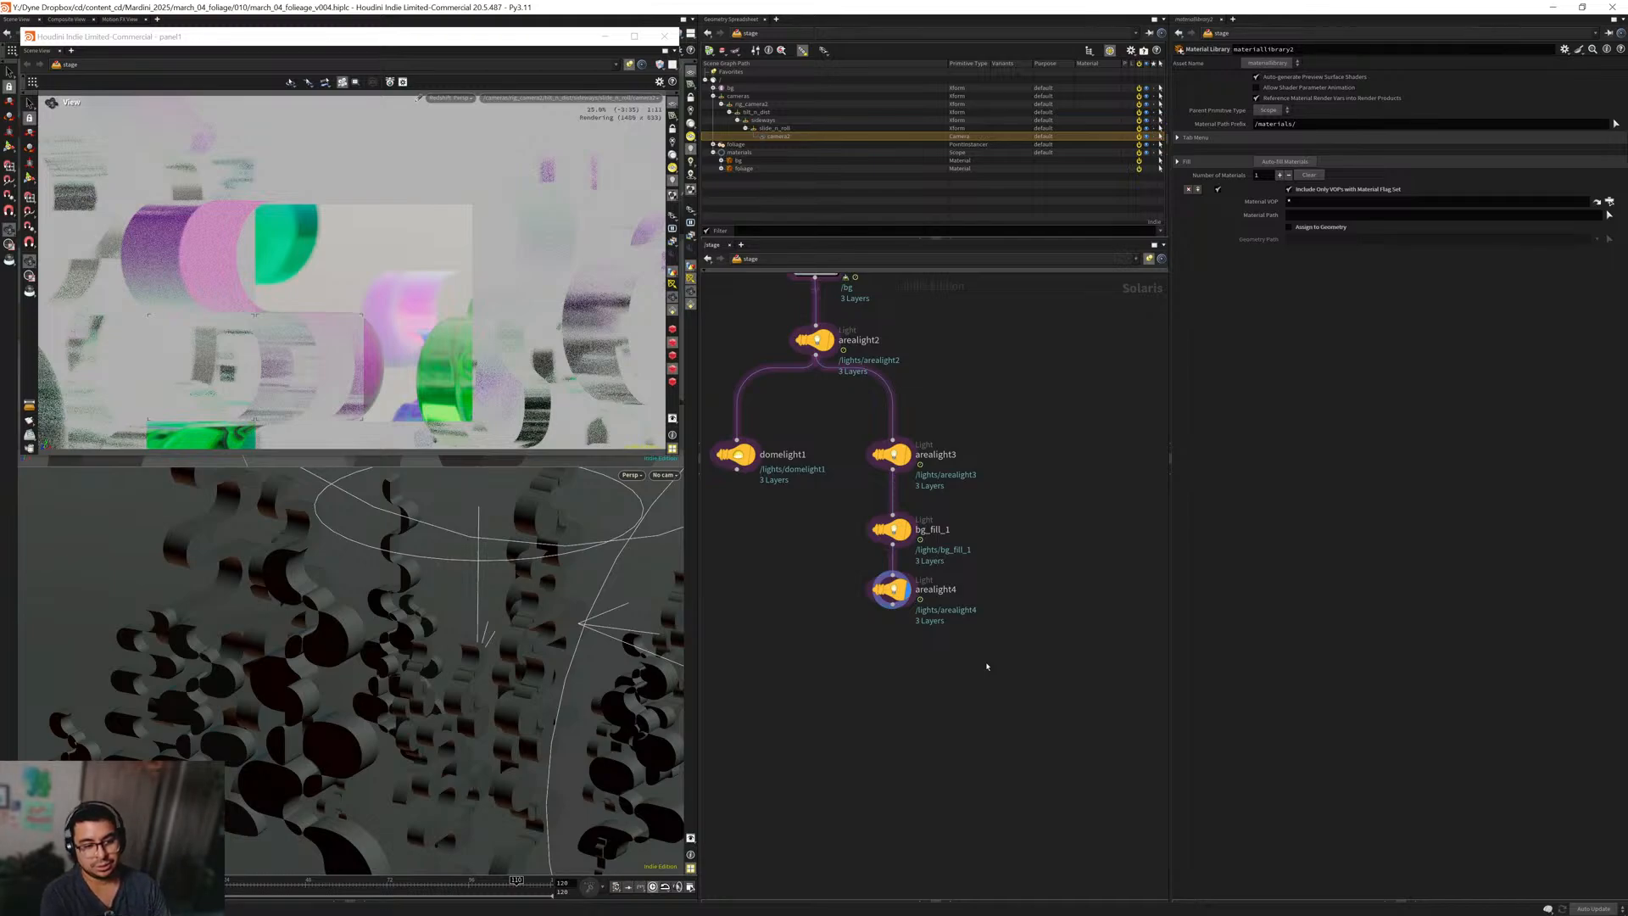
Review the stage network around the plant exports, plant references and foliage instancer, and examine the foliage layout in the scene view.
{"action": "middle_click_drag", "start_coordinate": [916, 394], "coordinate": [951, 611]}
{"action": "scroll", "coordinate": [962, 617], "scroll_direction": "down", "scroll_amount": 4}
{"action": "middle_click_drag", "start_coordinate": [1002, 475], "coordinate": [952, 679]}
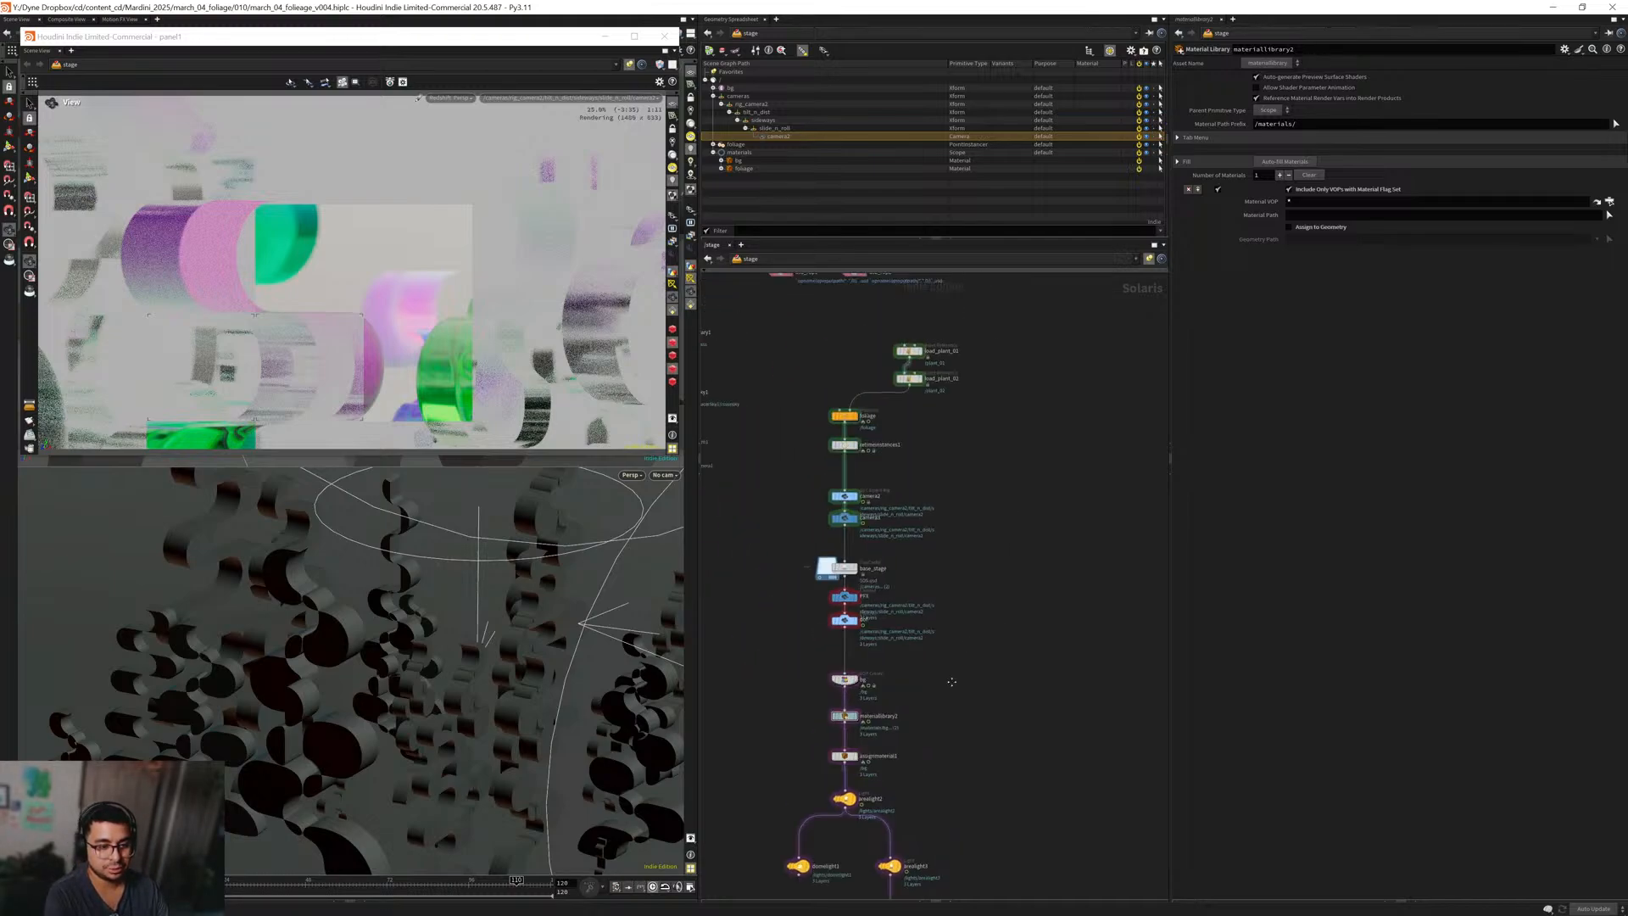
{"action": "middle_click_drag", "start_coordinate": [972, 566], "coordinate": [1069, 672]}
{"action": "scroll", "coordinate": [938, 494], "scroll_direction": "up", "scroll_amount": 5}
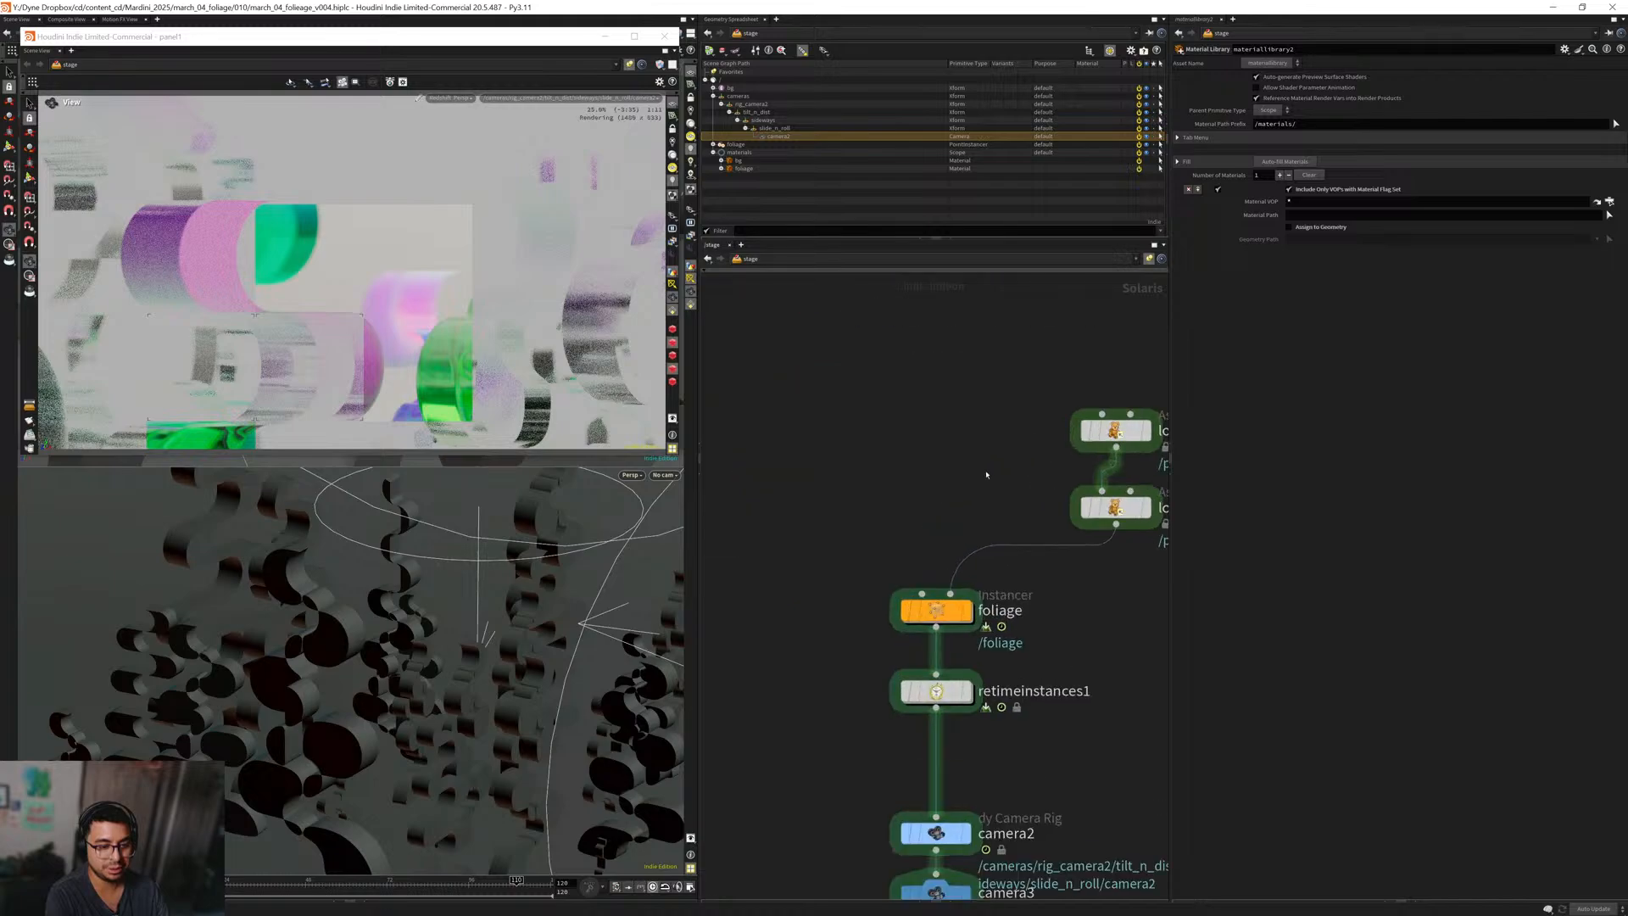
{"action": "middle_click_drag", "start_coordinate": [981, 462], "coordinate": [871, 555]}
{"action": "scroll", "coordinate": [944, 550], "scroll_direction": "down", "scroll_amount": 4}
{"action": "scroll", "coordinate": [871, 555], "scroll_direction": "up", "scroll_amount": 3}
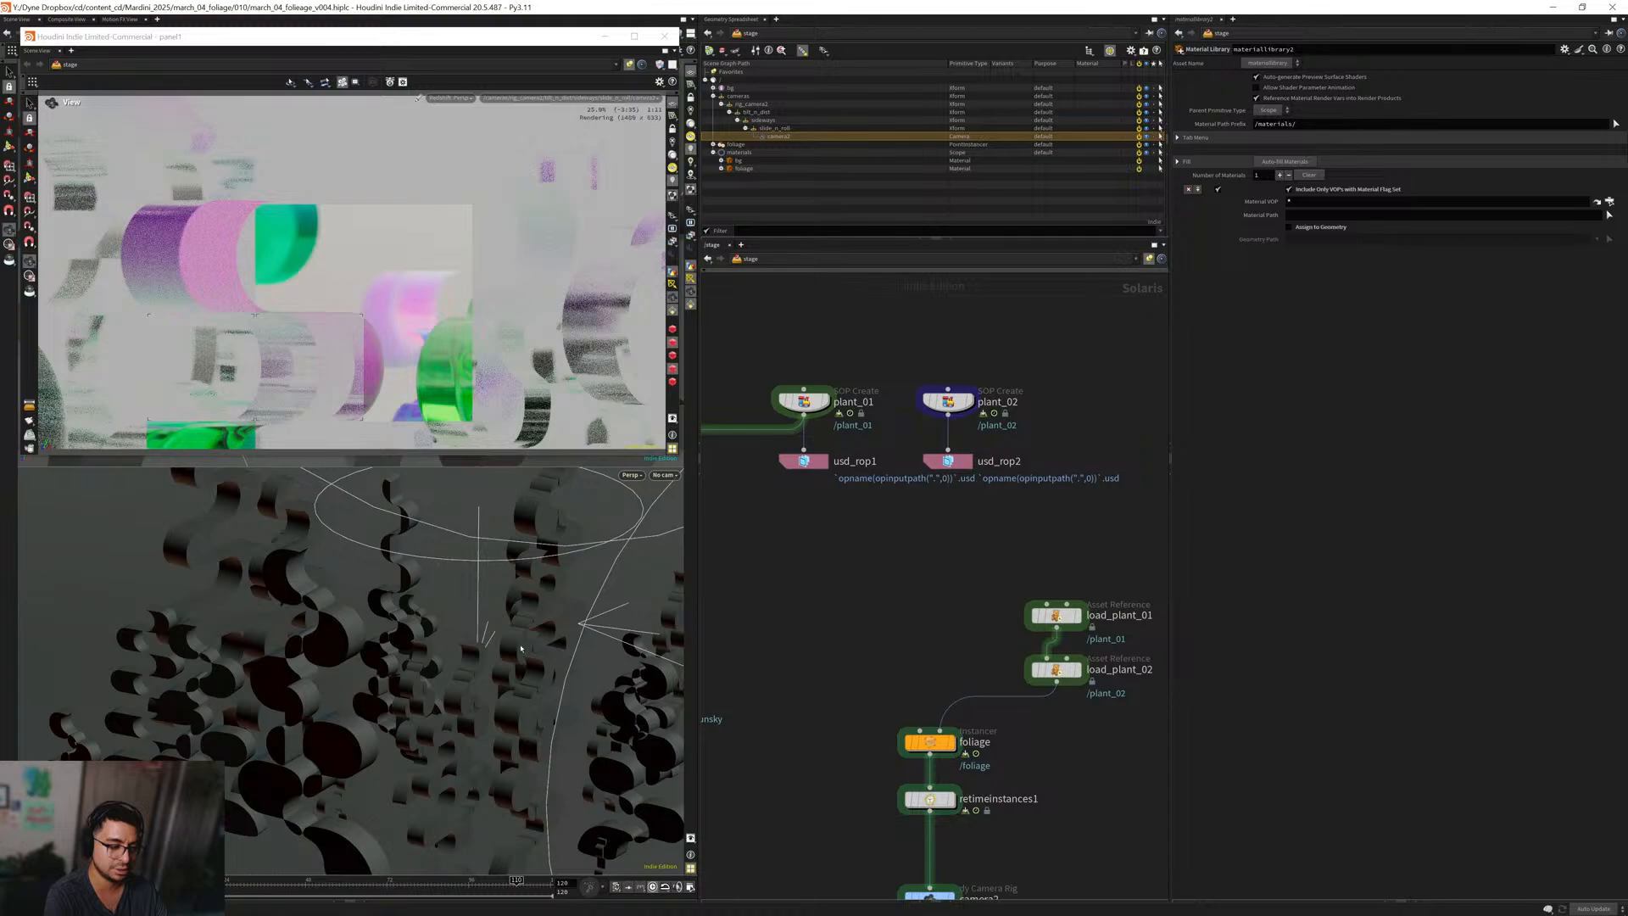
{"action": "left_click_drag", "start_coordinate": [512, 649], "coordinate": [322, 672]}
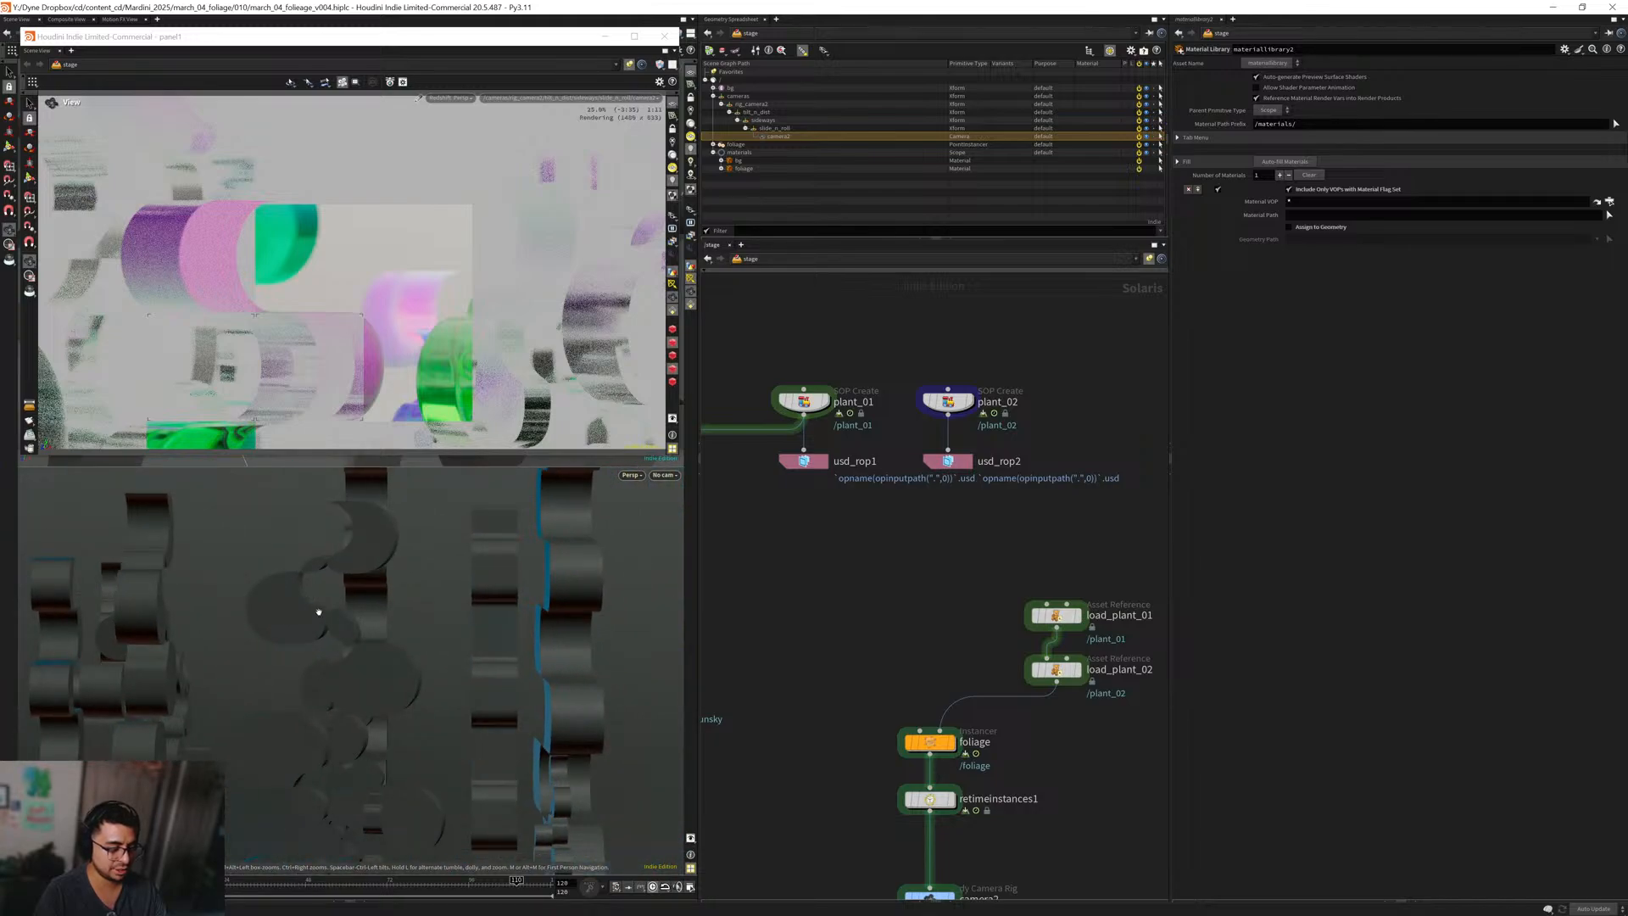
{"action": "left_click_drag", "start_coordinate": [437, 604], "coordinate": [471, 630]}
{"action": "middle_click_drag", "start_coordinate": [919, 585], "coordinate": [890, 556]}
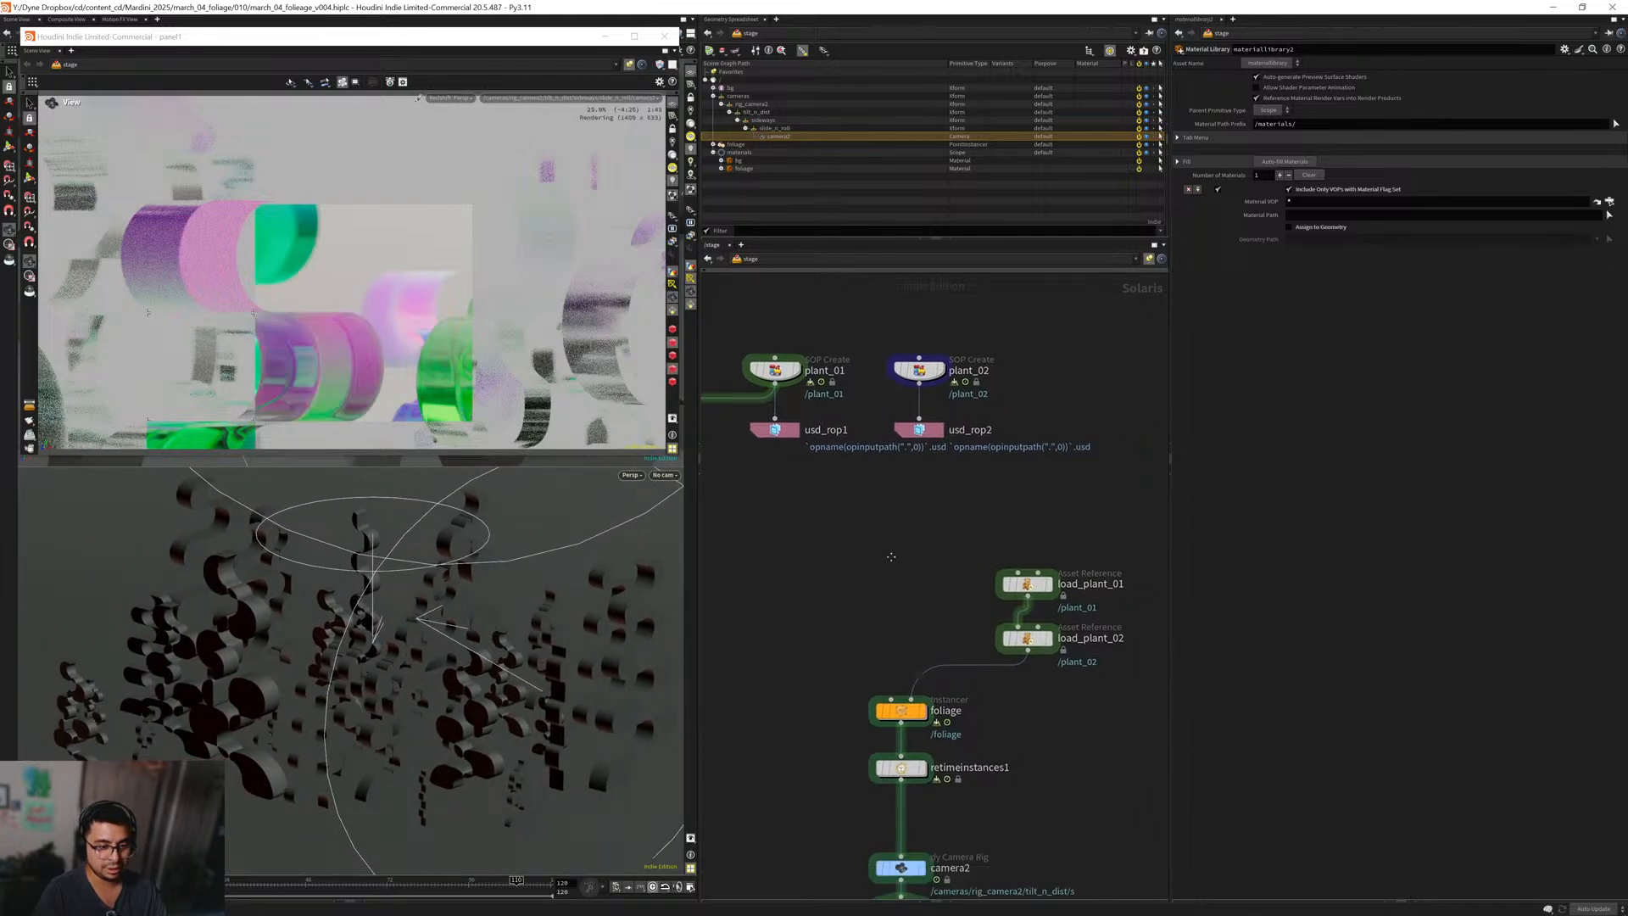
{"action": "middle_click_drag", "start_coordinate": [926, 639], "coordinate": [882, 520]}
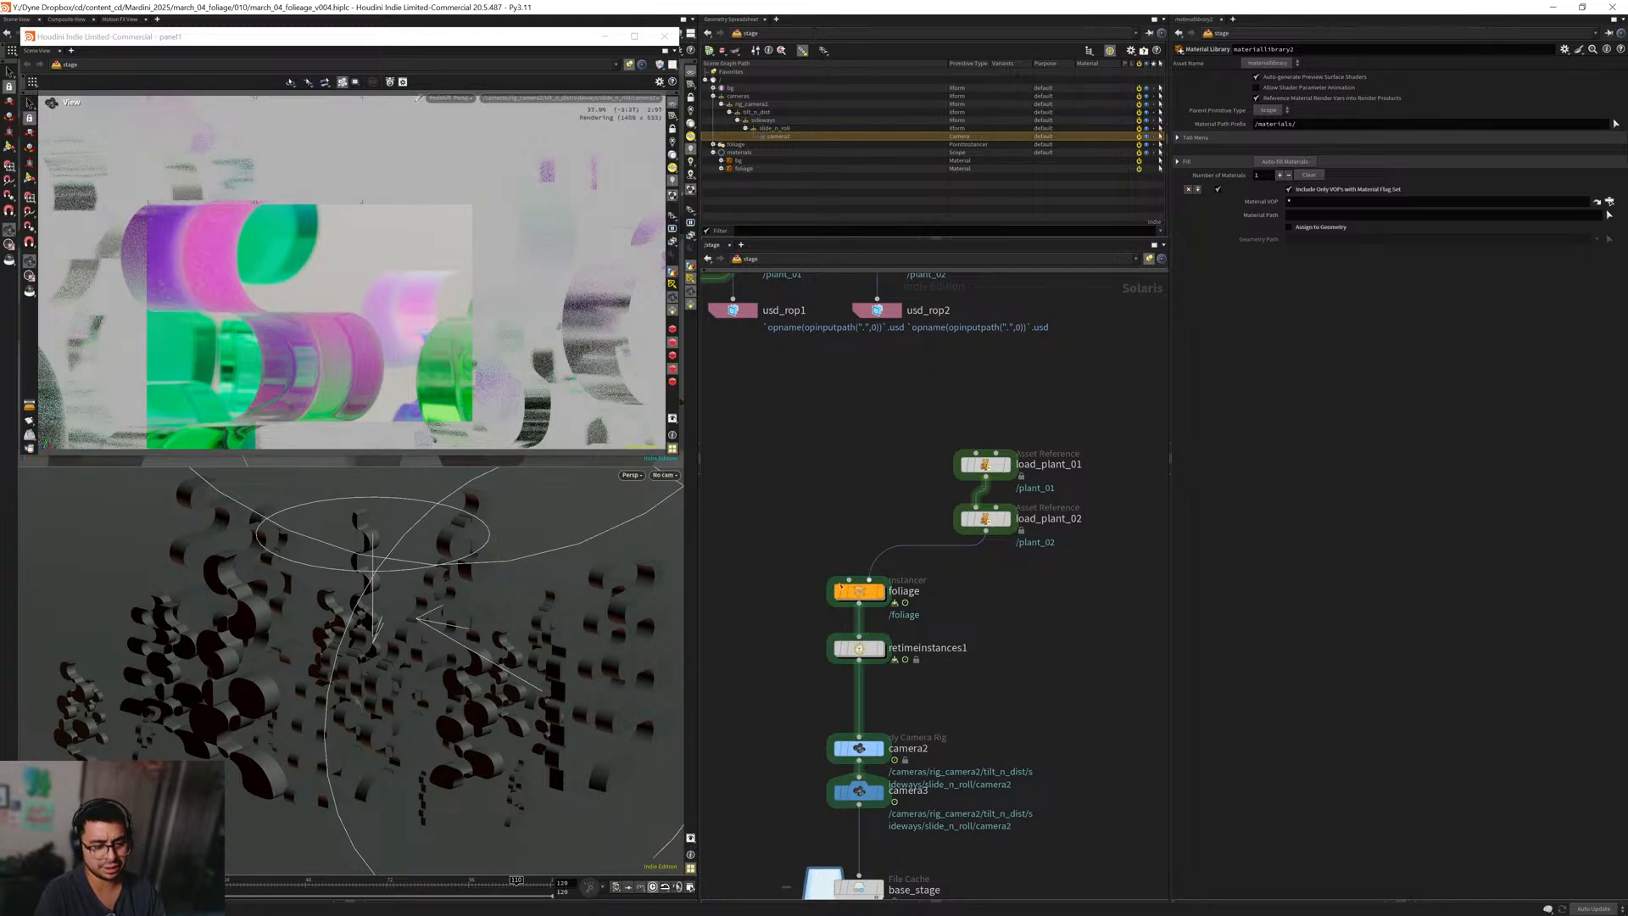
Inspect the retimeinstances1 settings and its place in the chain between the foliage instancer and base_stage.
{"action": "middle_click_drag", "start_coordinate": [797, 575], "coordinate": [823, 526]}
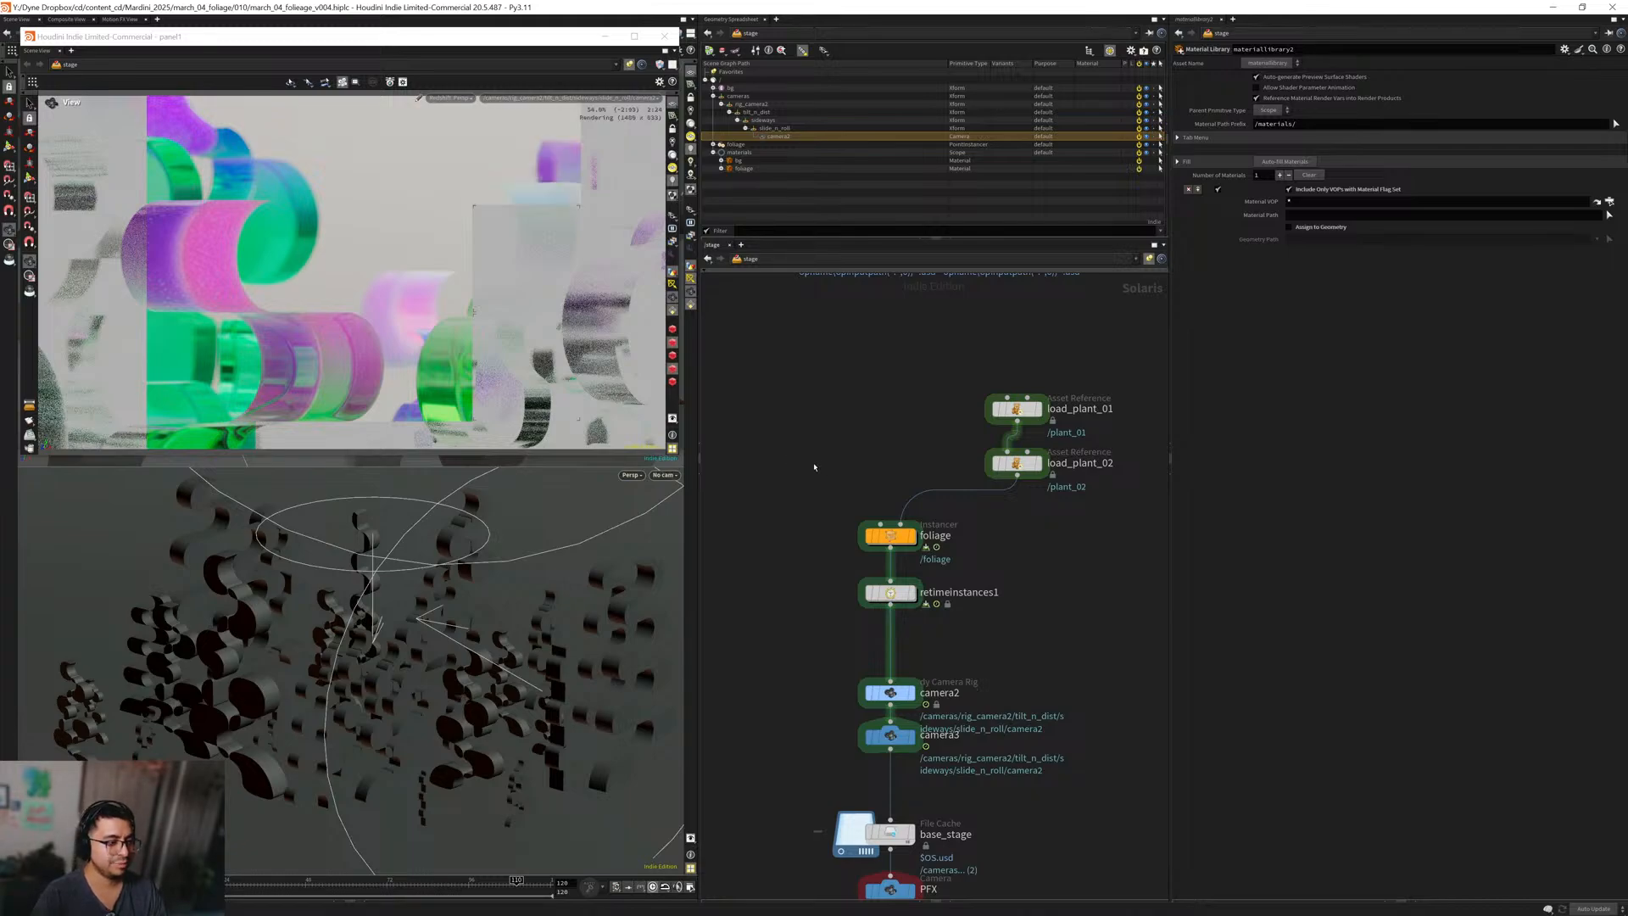
{"action": "middle_click_drag", "start_coordinate": [805, 514], "coordinate": [810, 423]}
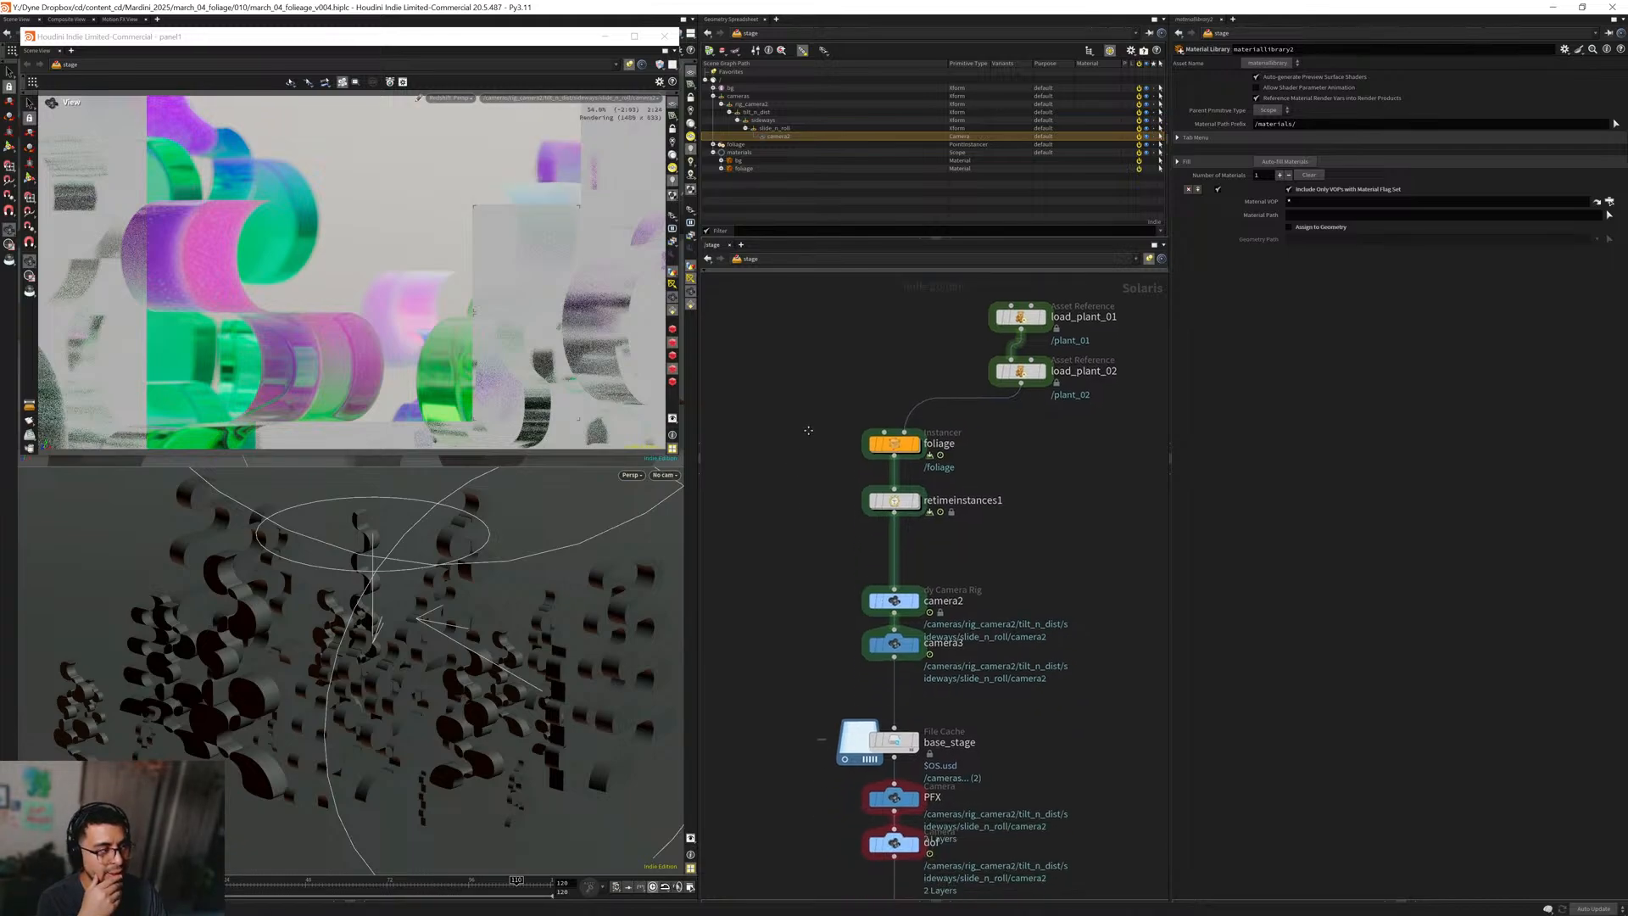
{"action": "scroll", "coordinate": [837, 491], "scroll_direction": "up", "scroll_amount": 3}
{"action": "left_click_drag", "start_coordinate": [796, 473], "coordinate": [942, 514]}
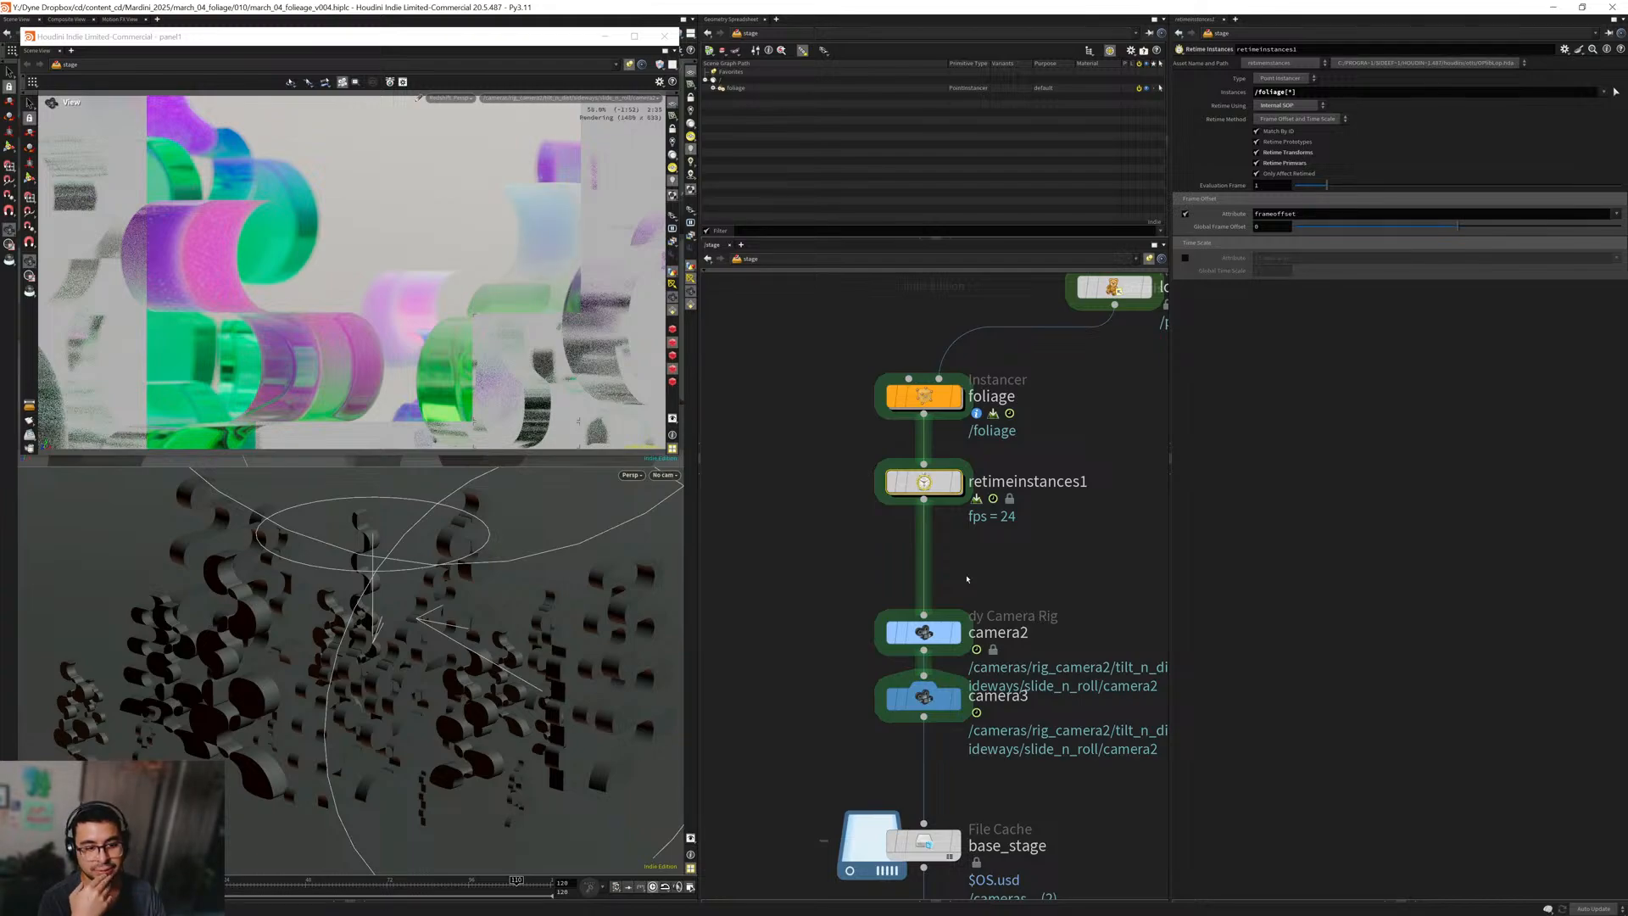
{"action": "scroll", "coordinate": [861, 560], "scroll_direction": "down", "scroll_amount": 3}
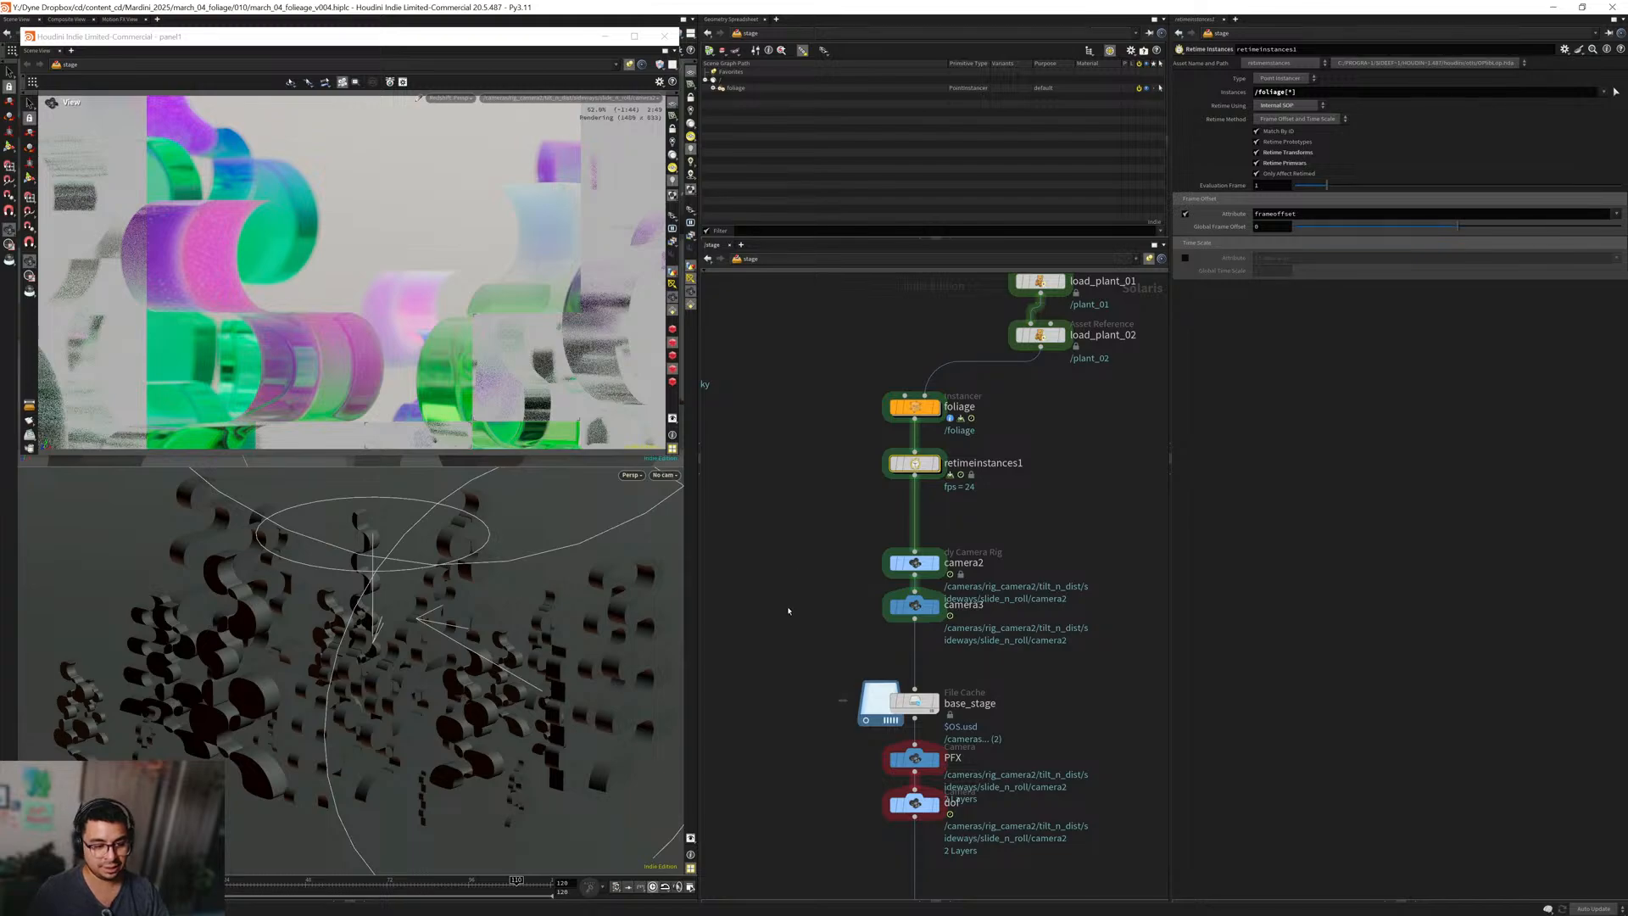
Review the stage chain from retimeinstances1 through camera2, camera3 and the base_stage file cache to the PFX and dof cameras.
{"action": "middle_click_drag", "start_coordinate": [788, 610], "coordinate": [754, 515]}
{"action": "left_click_drag", "start_coordinate": [803, 440], "coordinate": [817, 474]}
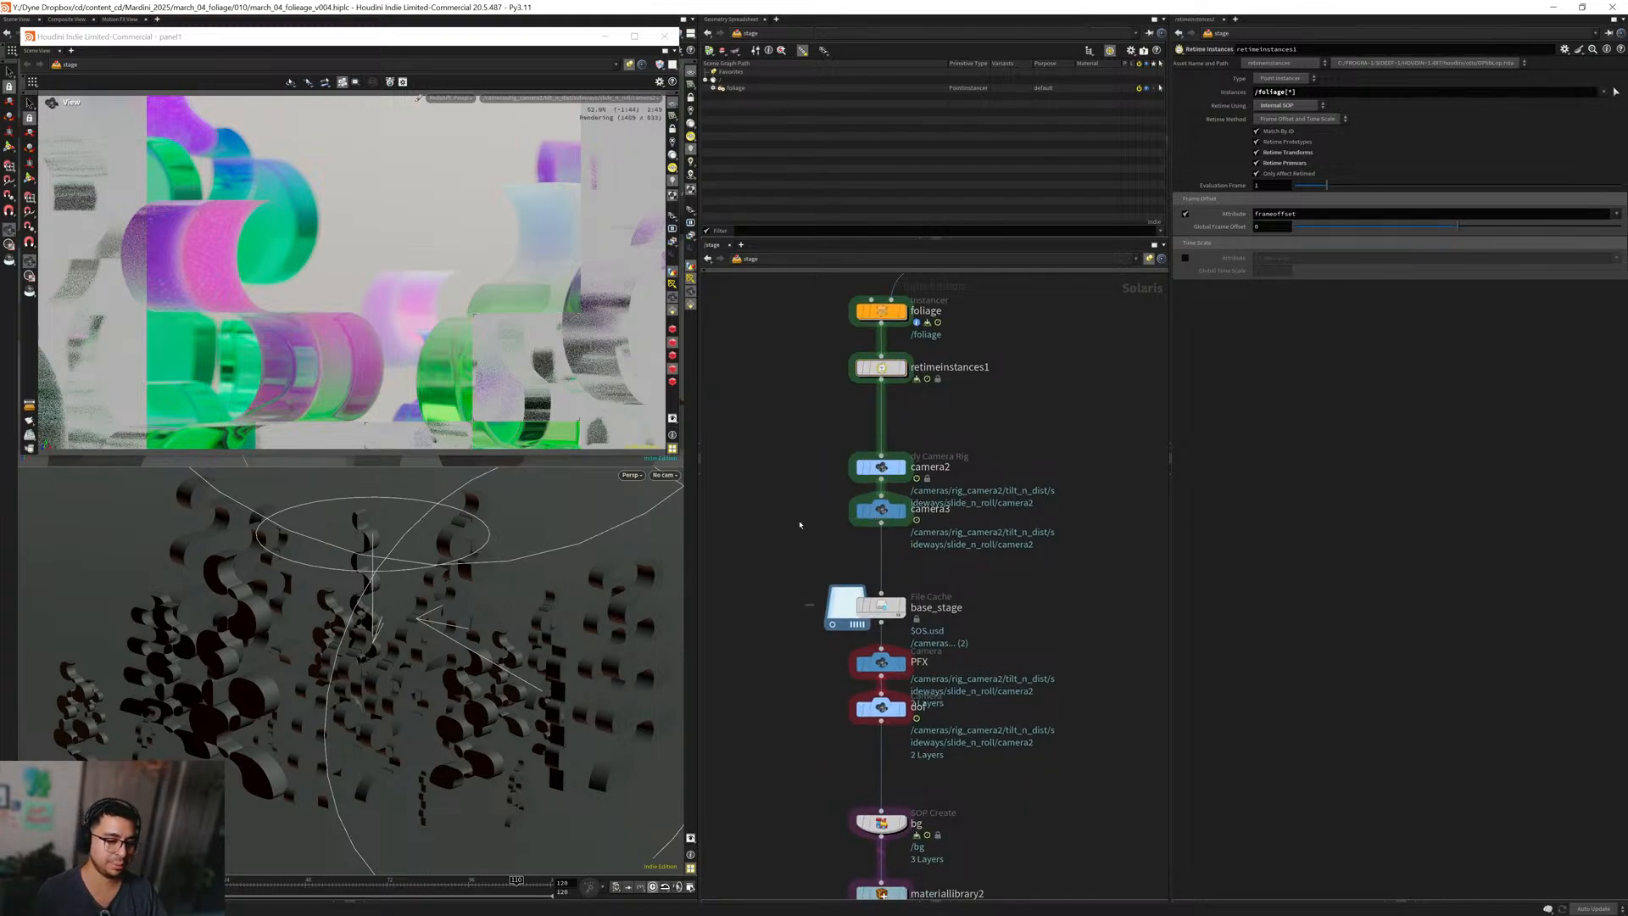
{"action": "middle_click_drag", "start_coordinate": [801, 545], "coordinate": [836, 500]}
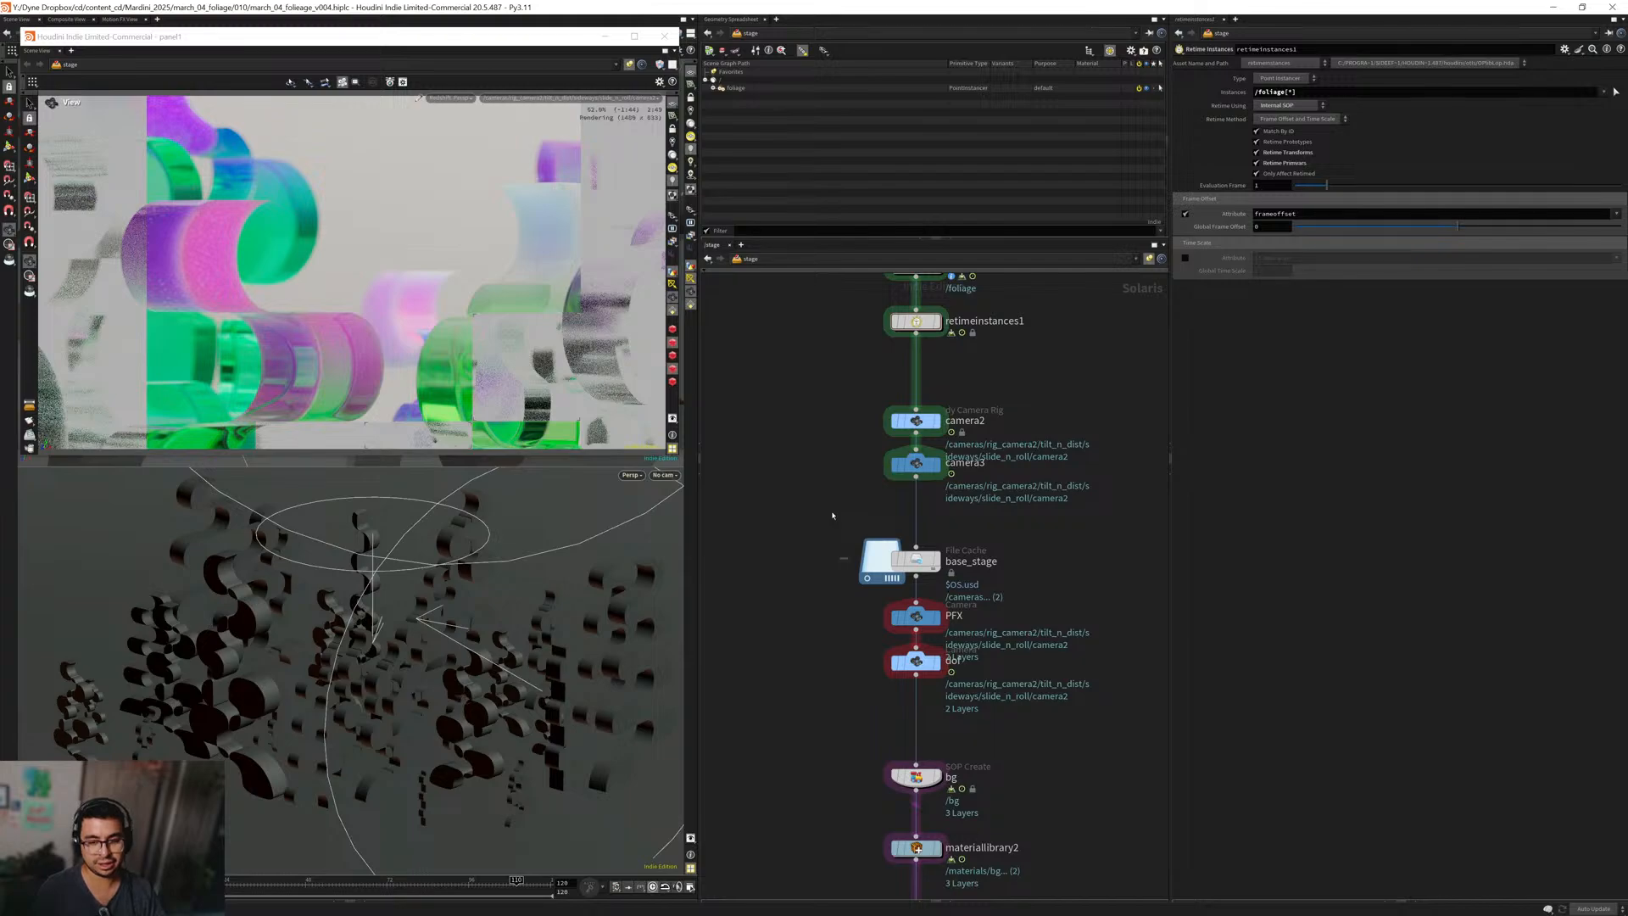
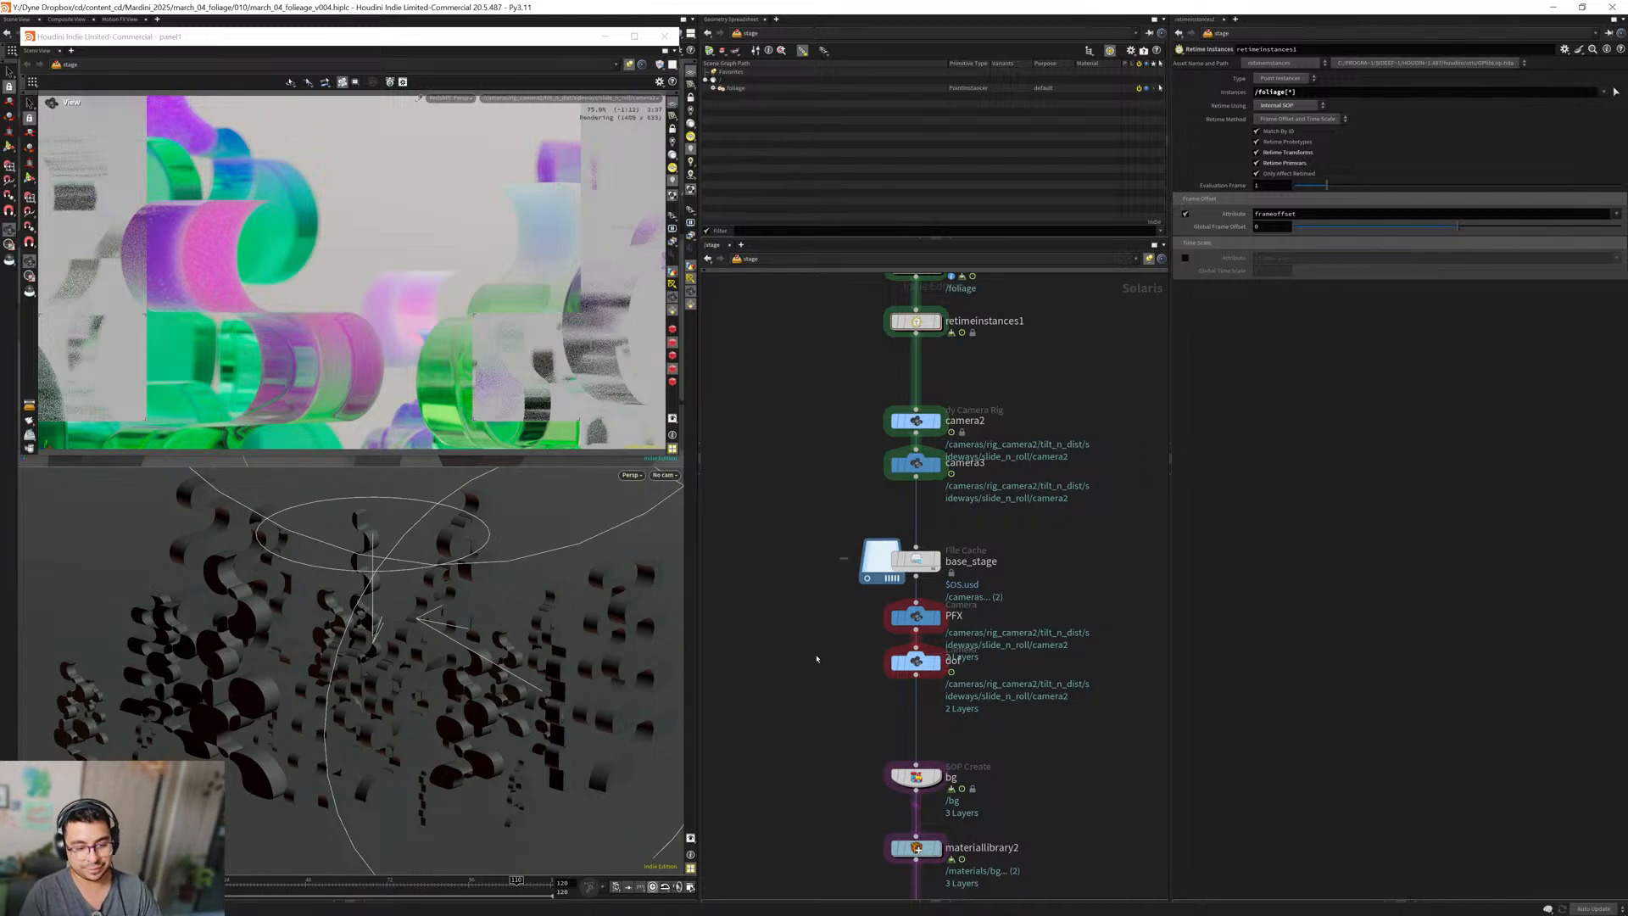
{"action": "scroll", "coordinate": [816, 644], "scroll_direction": "down", "scroll_amount": 5}
{"action": "scroll", "coordinate": [816, 619], "scroll_direction": "up", "scroll_amount": 3}
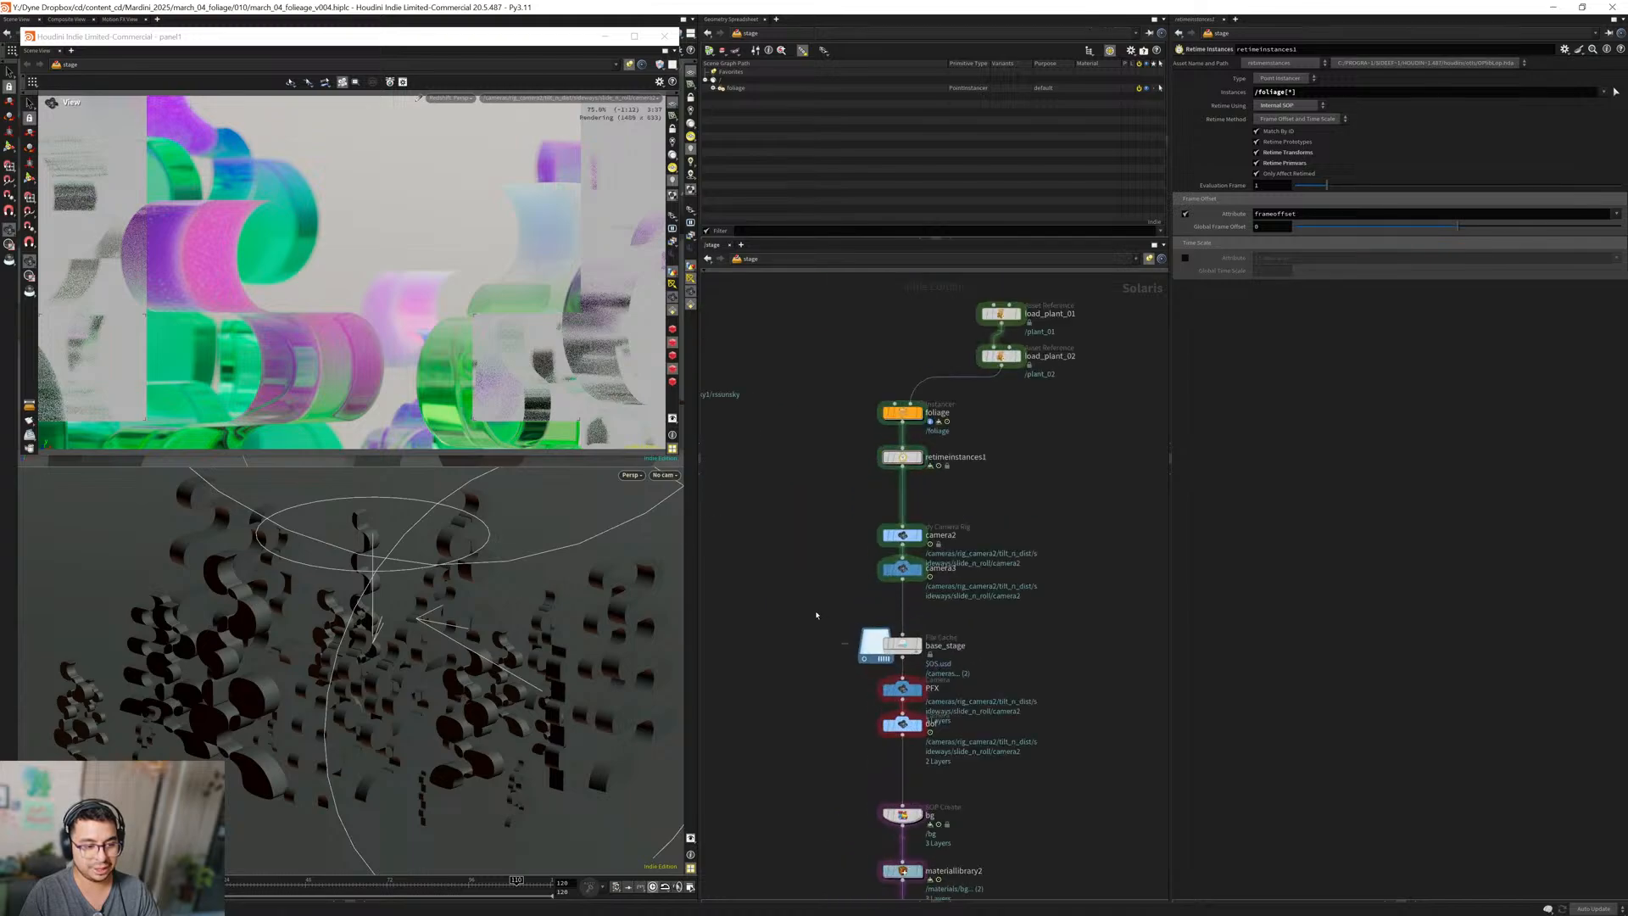
{"action": "middle_click_drag", "start_coordinate": [817, 615], "coordinate": [818, 569]}
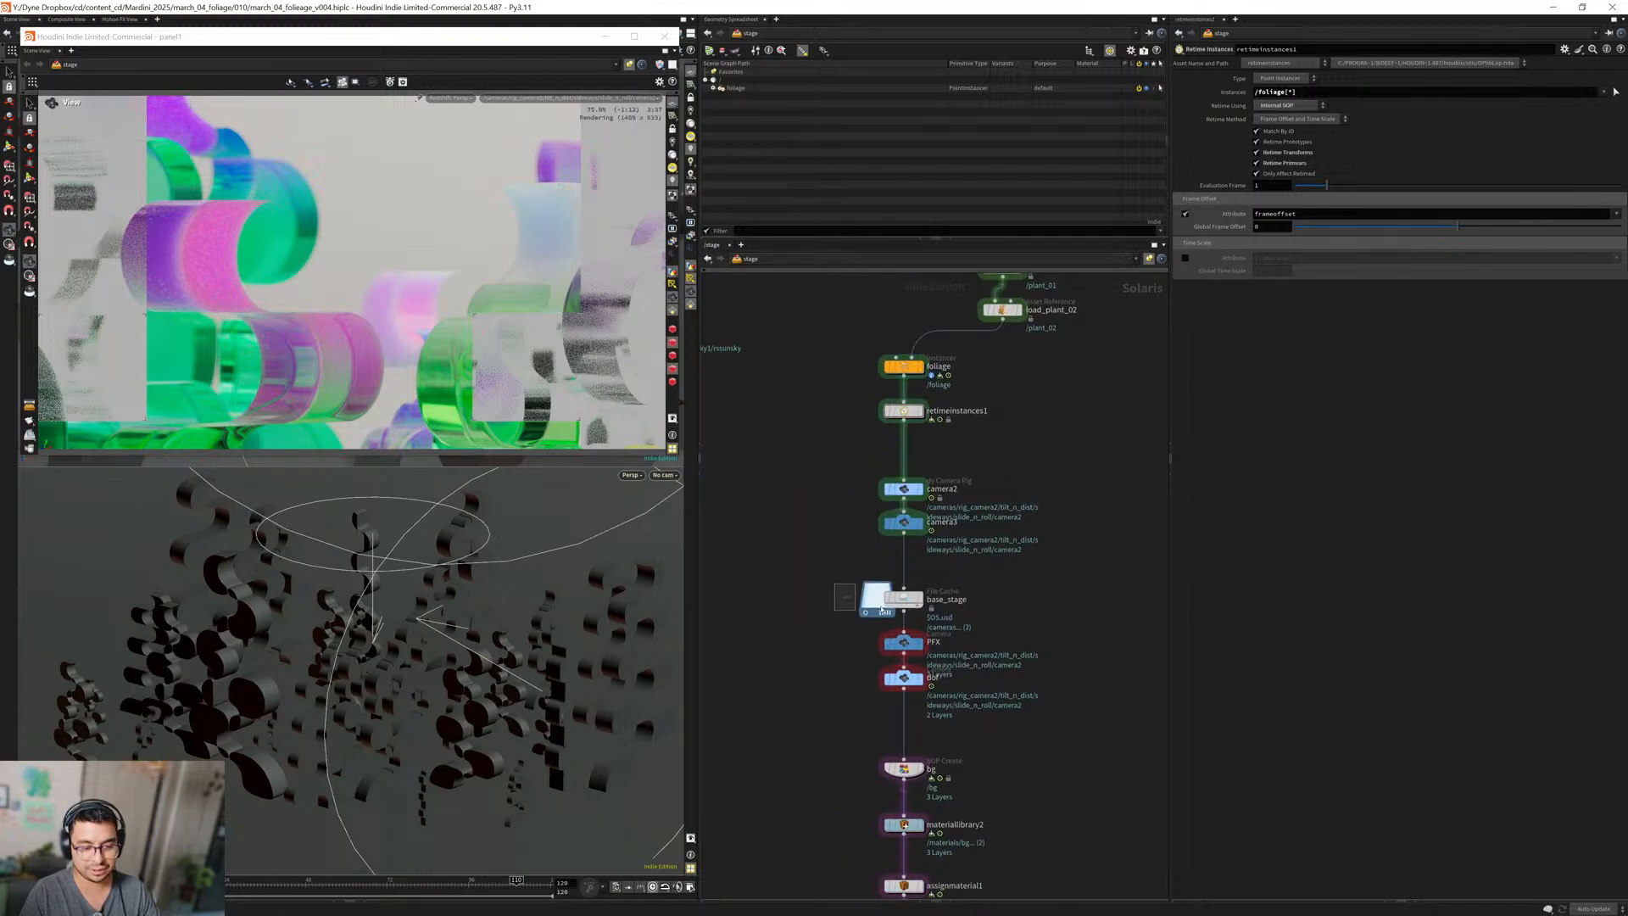
{"action": "scroll", "coordinate": [854, 610], "scroll_direction": "up", "scroll_amount": 2}
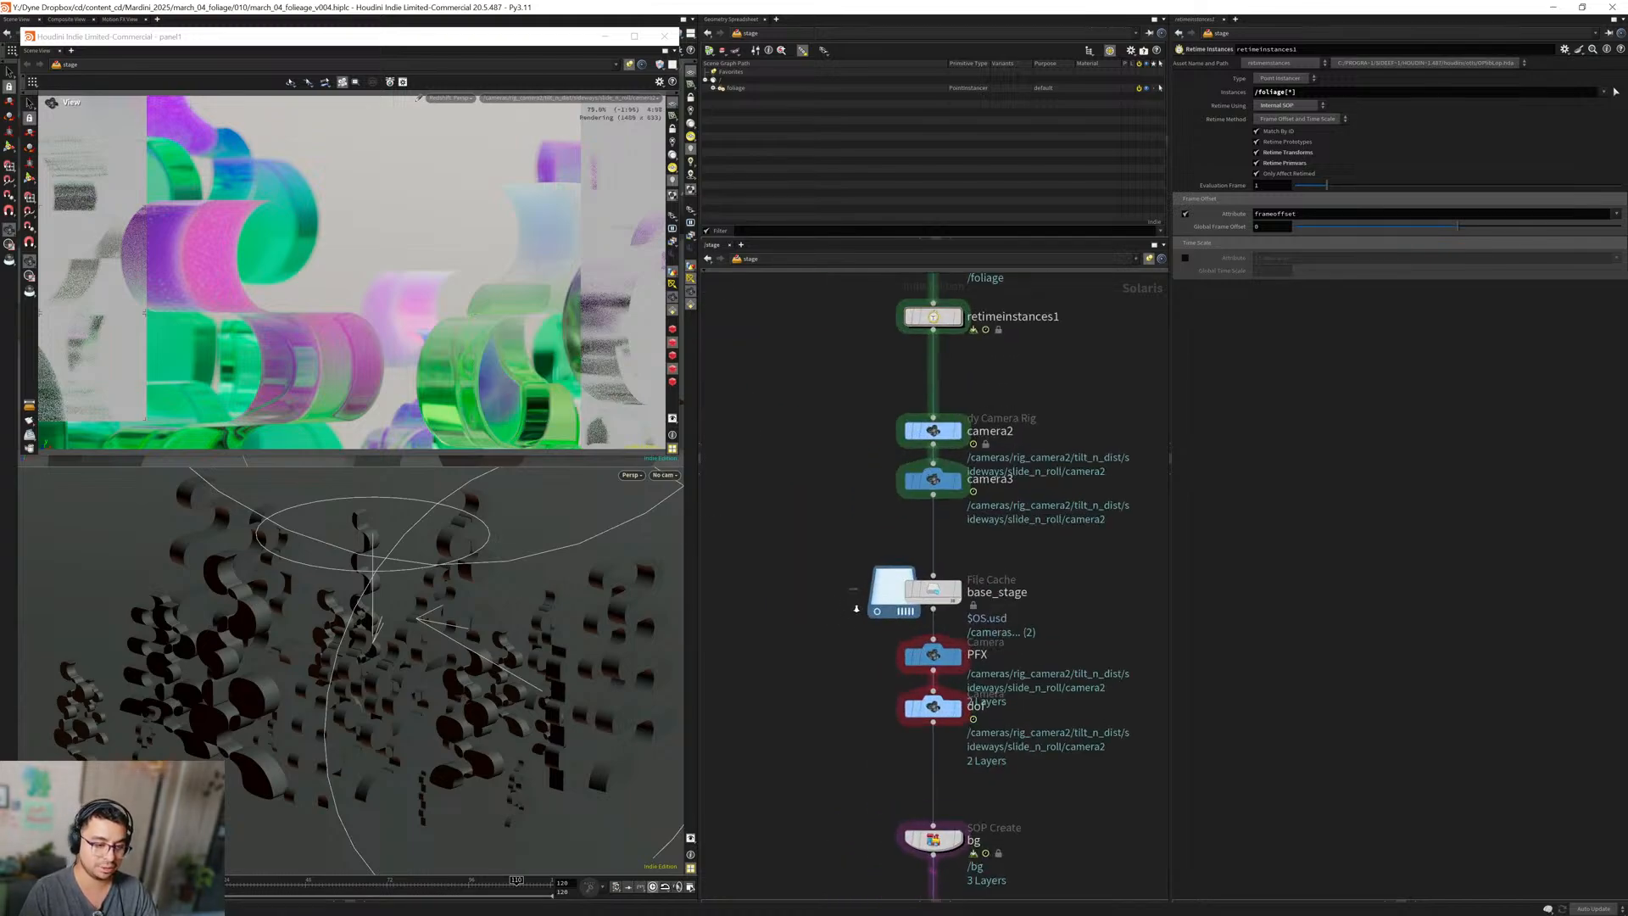
{"action": "scroll", "coordinate": [853, 598], "scroll_direction": "up", "scroll_amount": 1}
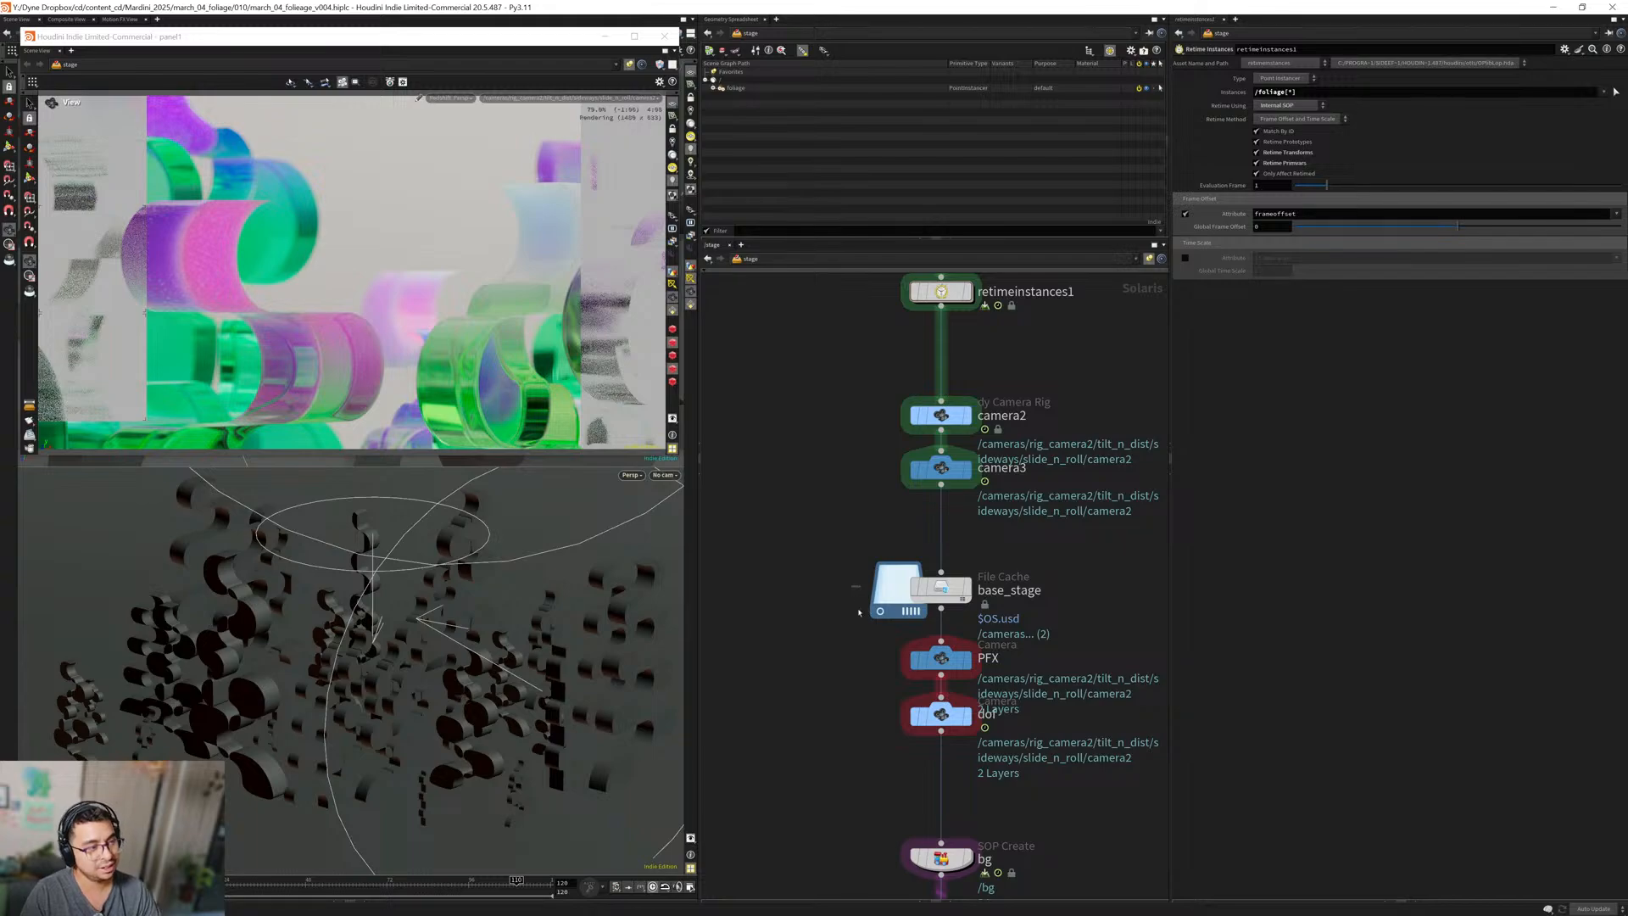
{"action": "middle_click_drag", "start_coordinate": [906, 617], "coordinate": [863, 525]}
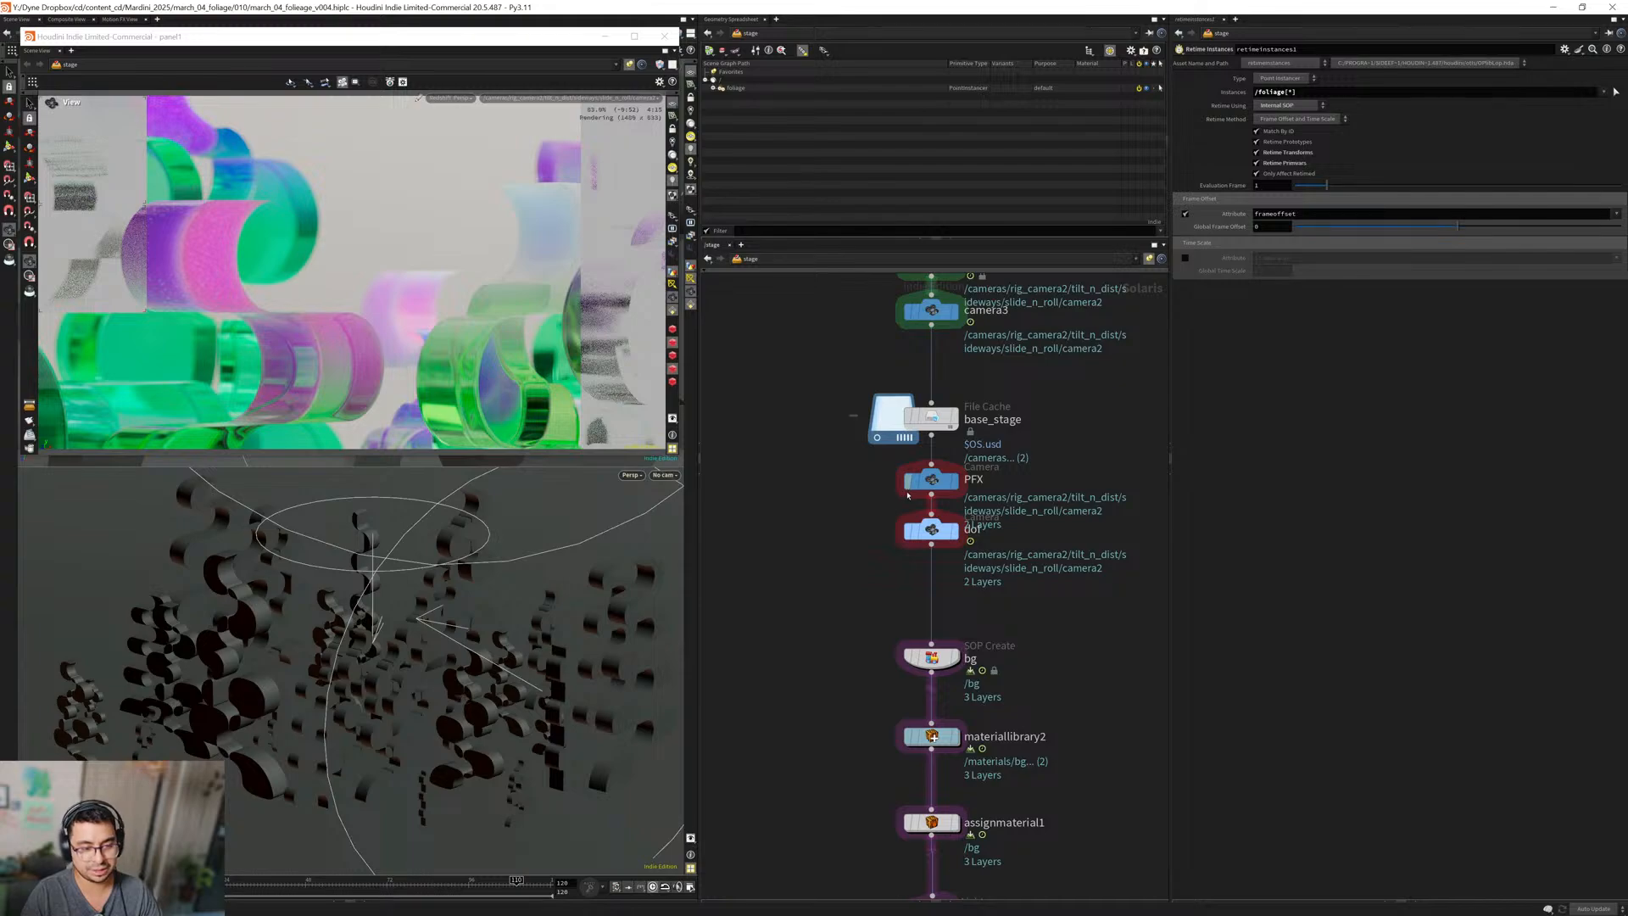
{"action": "middle_click_drag", "start_coordinate": [884, 539], "coordinate": [888, 414]}
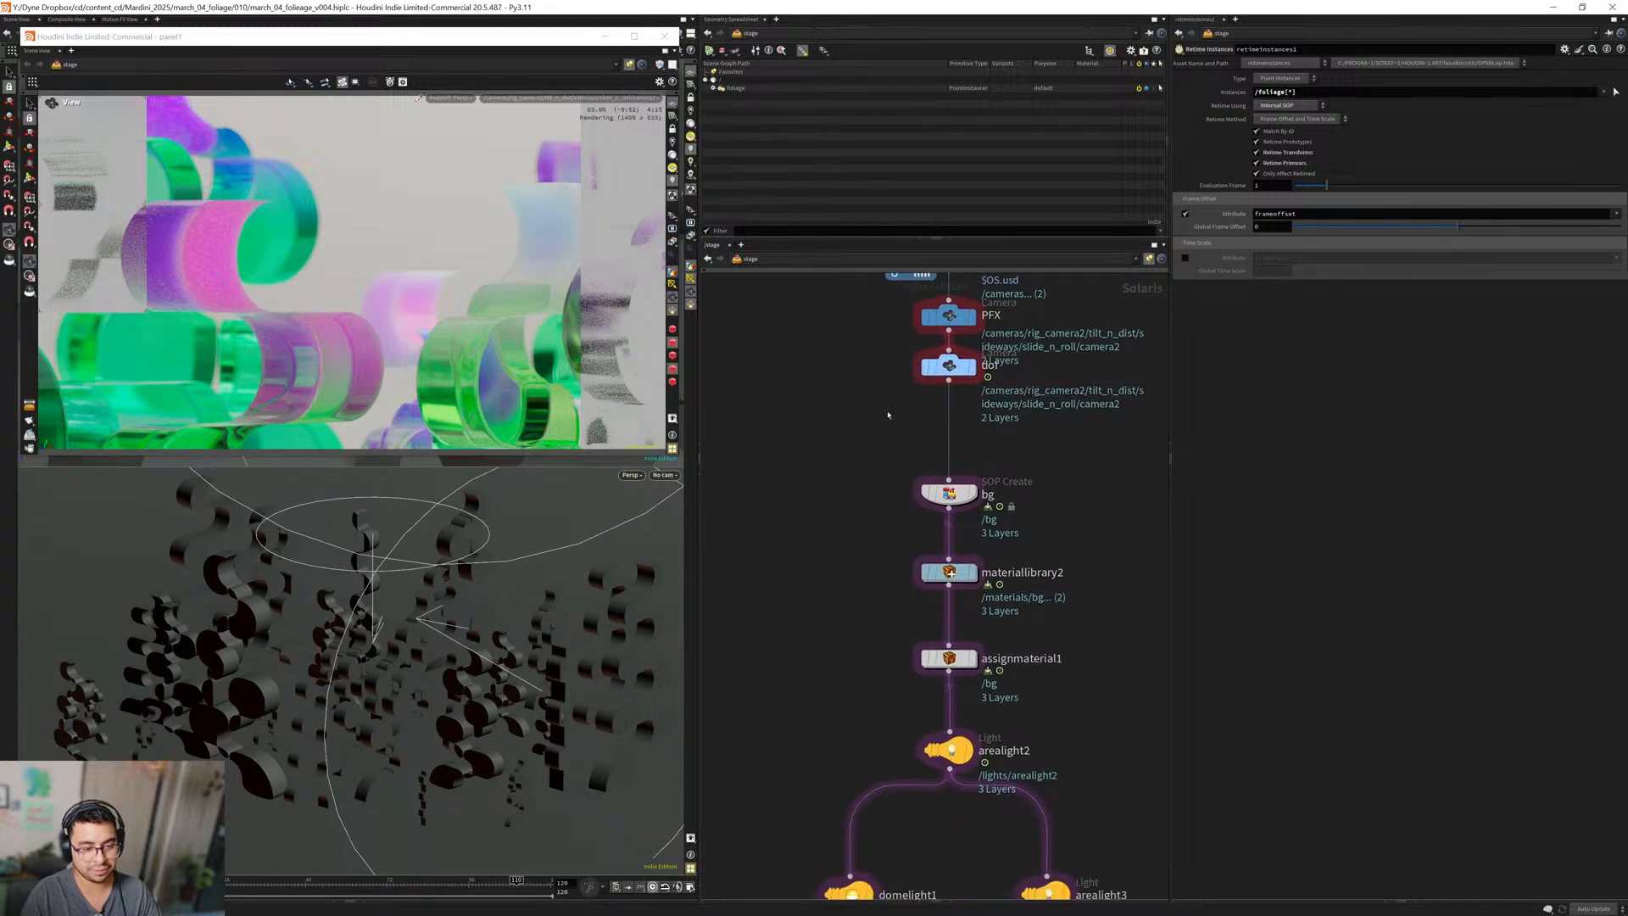
Examine the background geometry around the foliage in the scene view and its bg, materiallibrary2 and assignmaterial1 nodes.
{"action": "scroll", "coordinate": [366, 683], "scroll_direction": "down", "scroll_amount": 10}
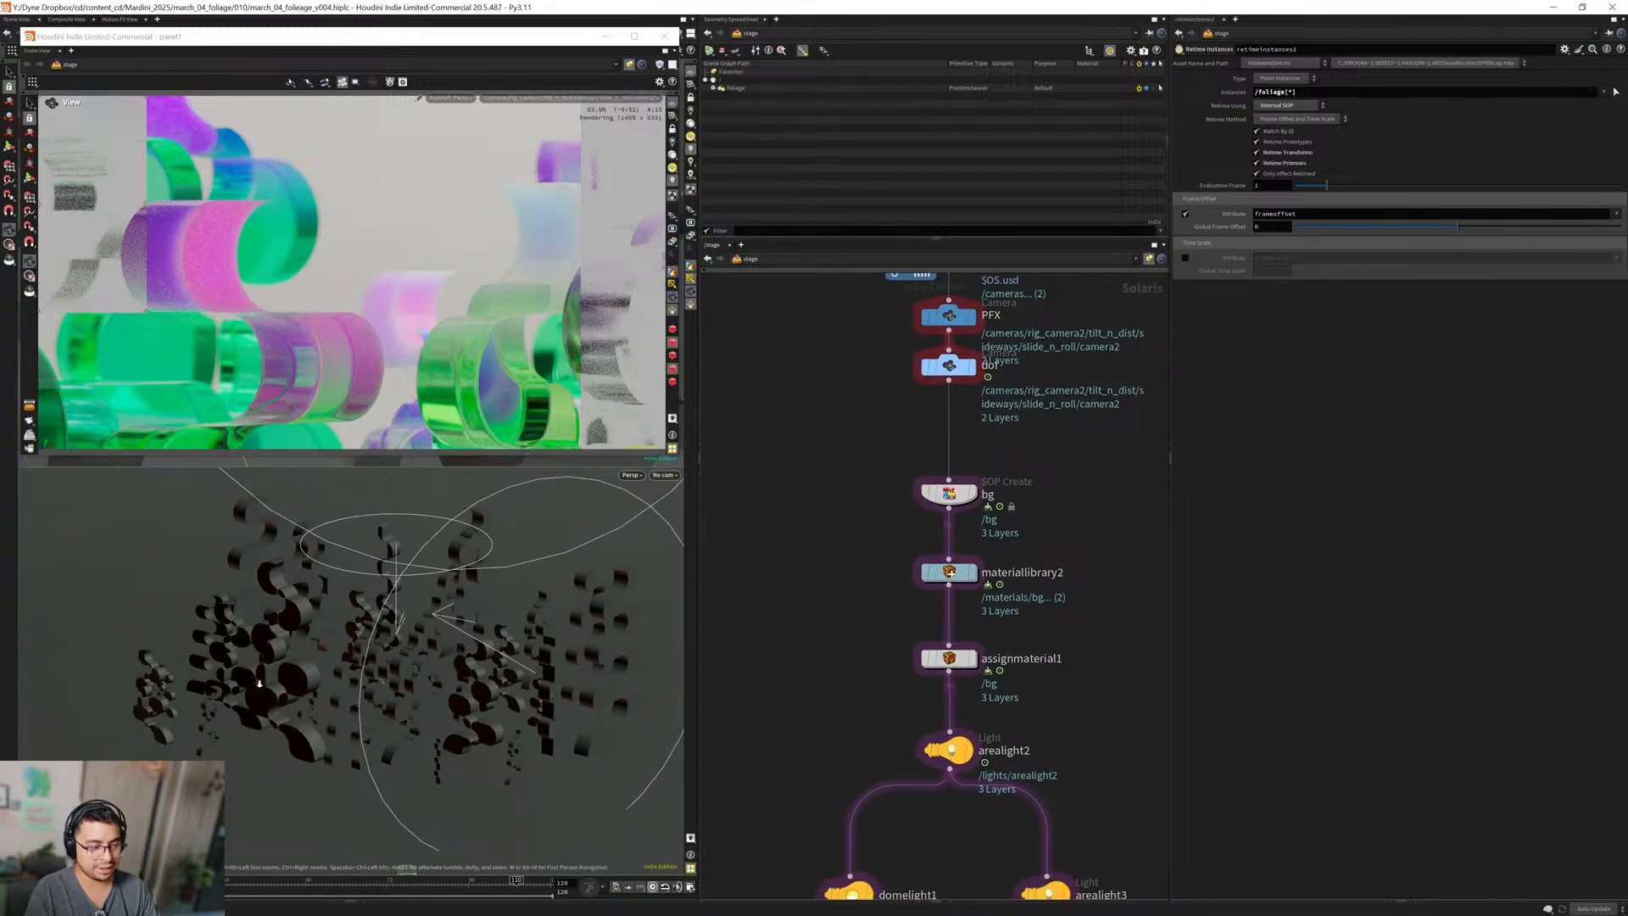
{"action": "left_click_drag", "start_coordinate": [366, 683], "coordinate": [429, 688]}
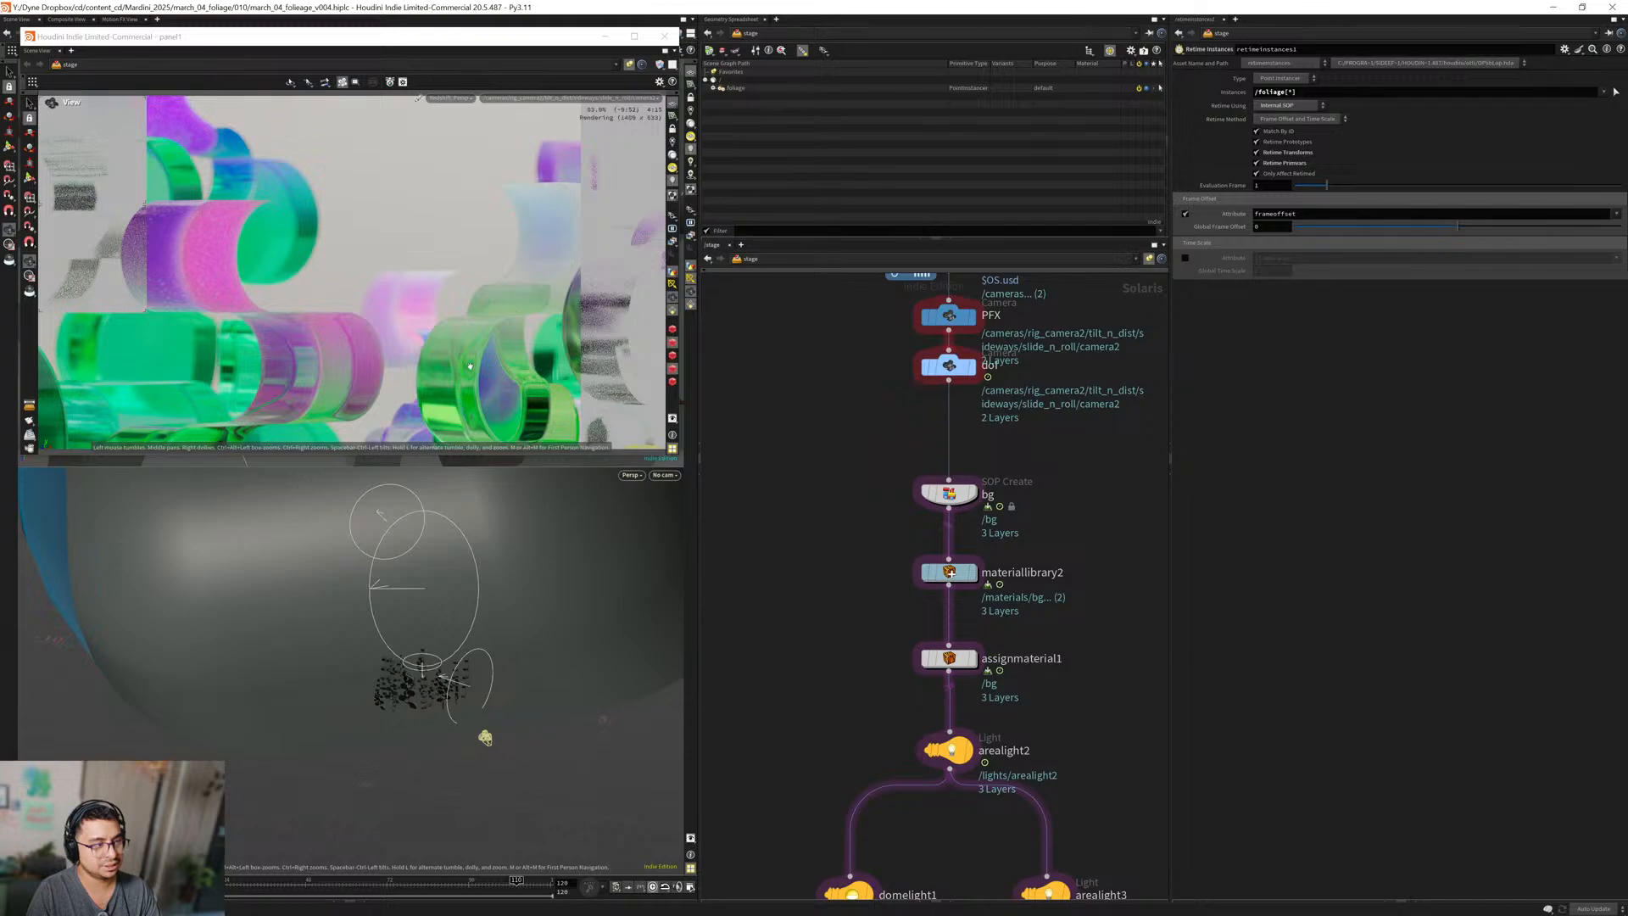
{"action": "middle_click_drag", "start_coordinate": [869, 620], "coordinate": [855, 549]}
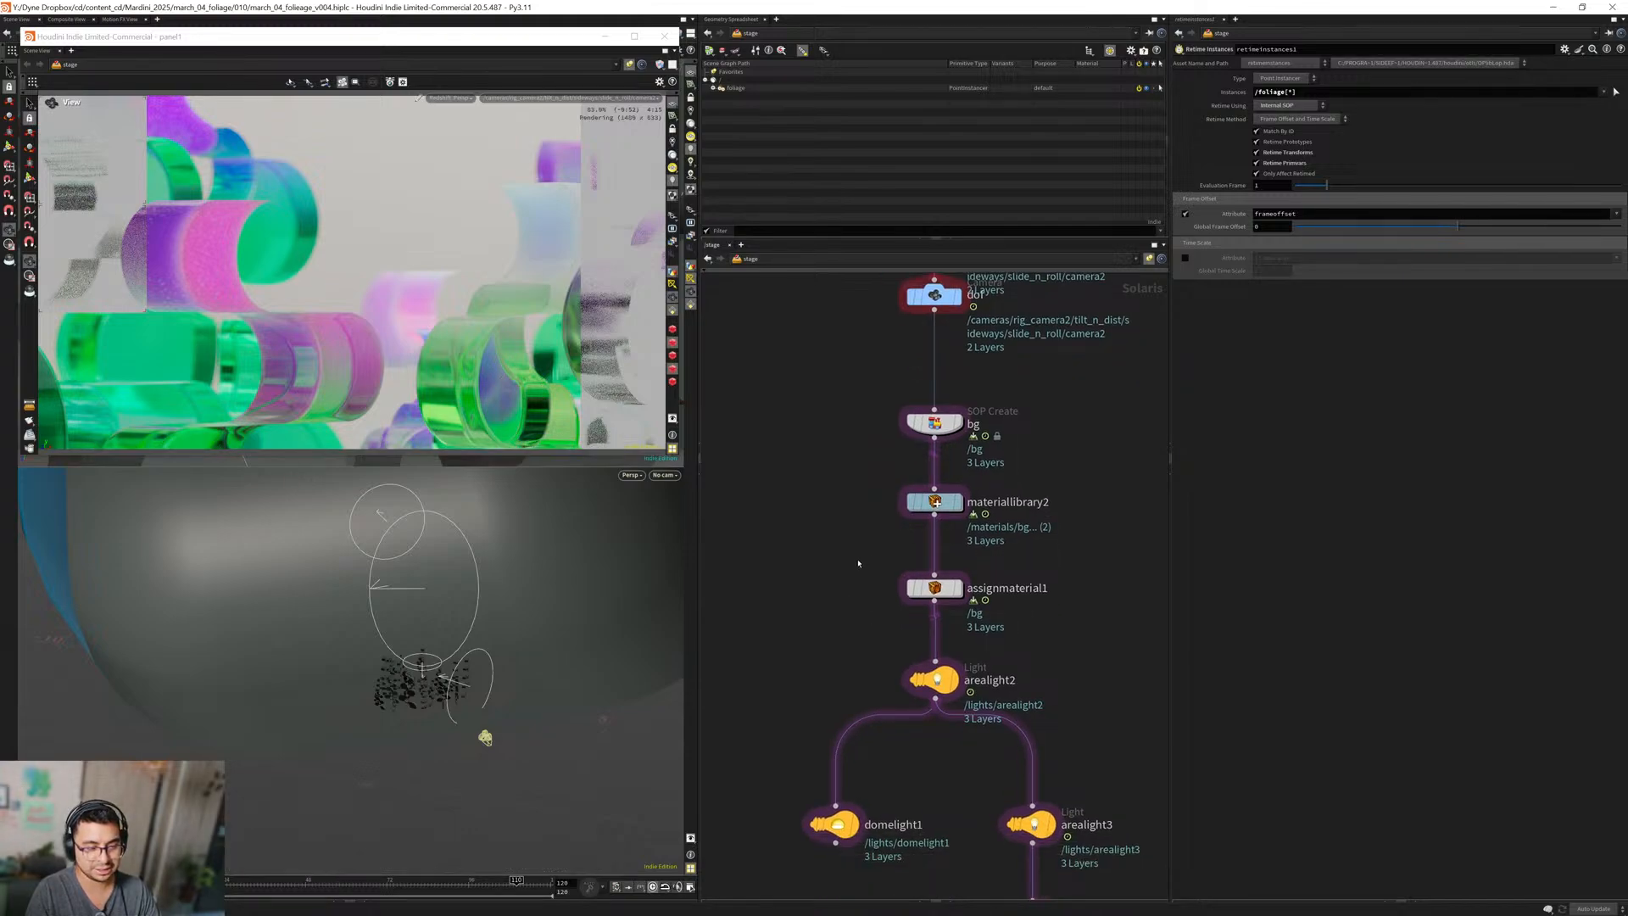
{"action": "scroll", "coordinate": [858, 563], "scroll_direction": "up", "scroll_amount": 2}
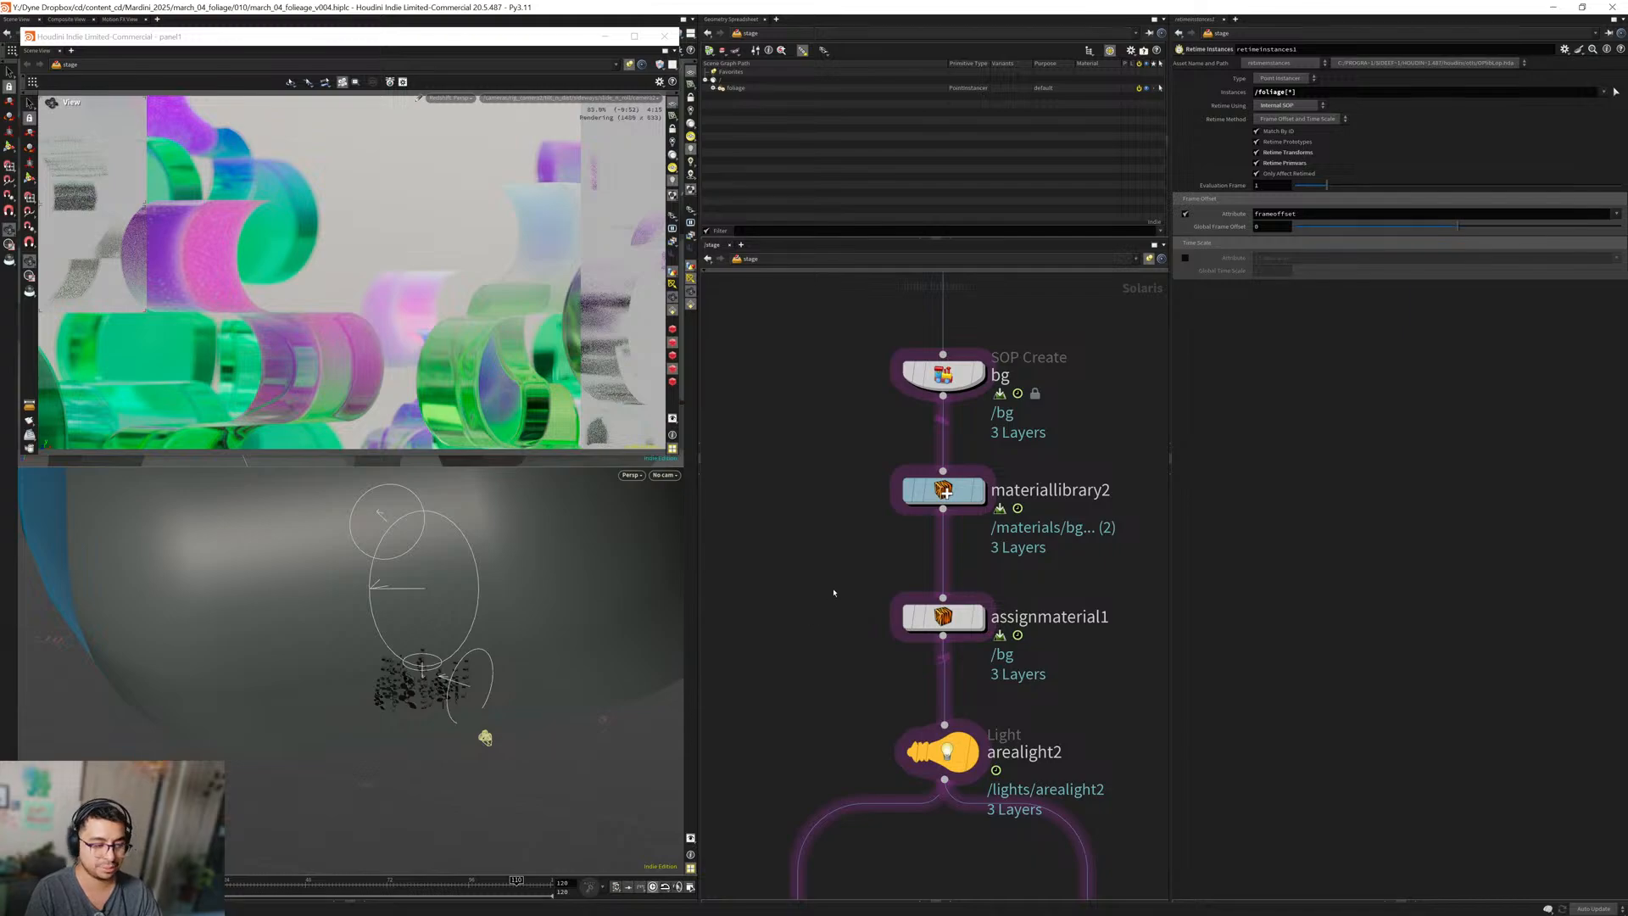
{"action": "middle_click_drag", "start_coordinate": [865, 635], "coordinate": [857, 595]}
{"action": "scroll", "coordinate": [854, 588], "scroll_direction": "down", "scroll_amount": 2}
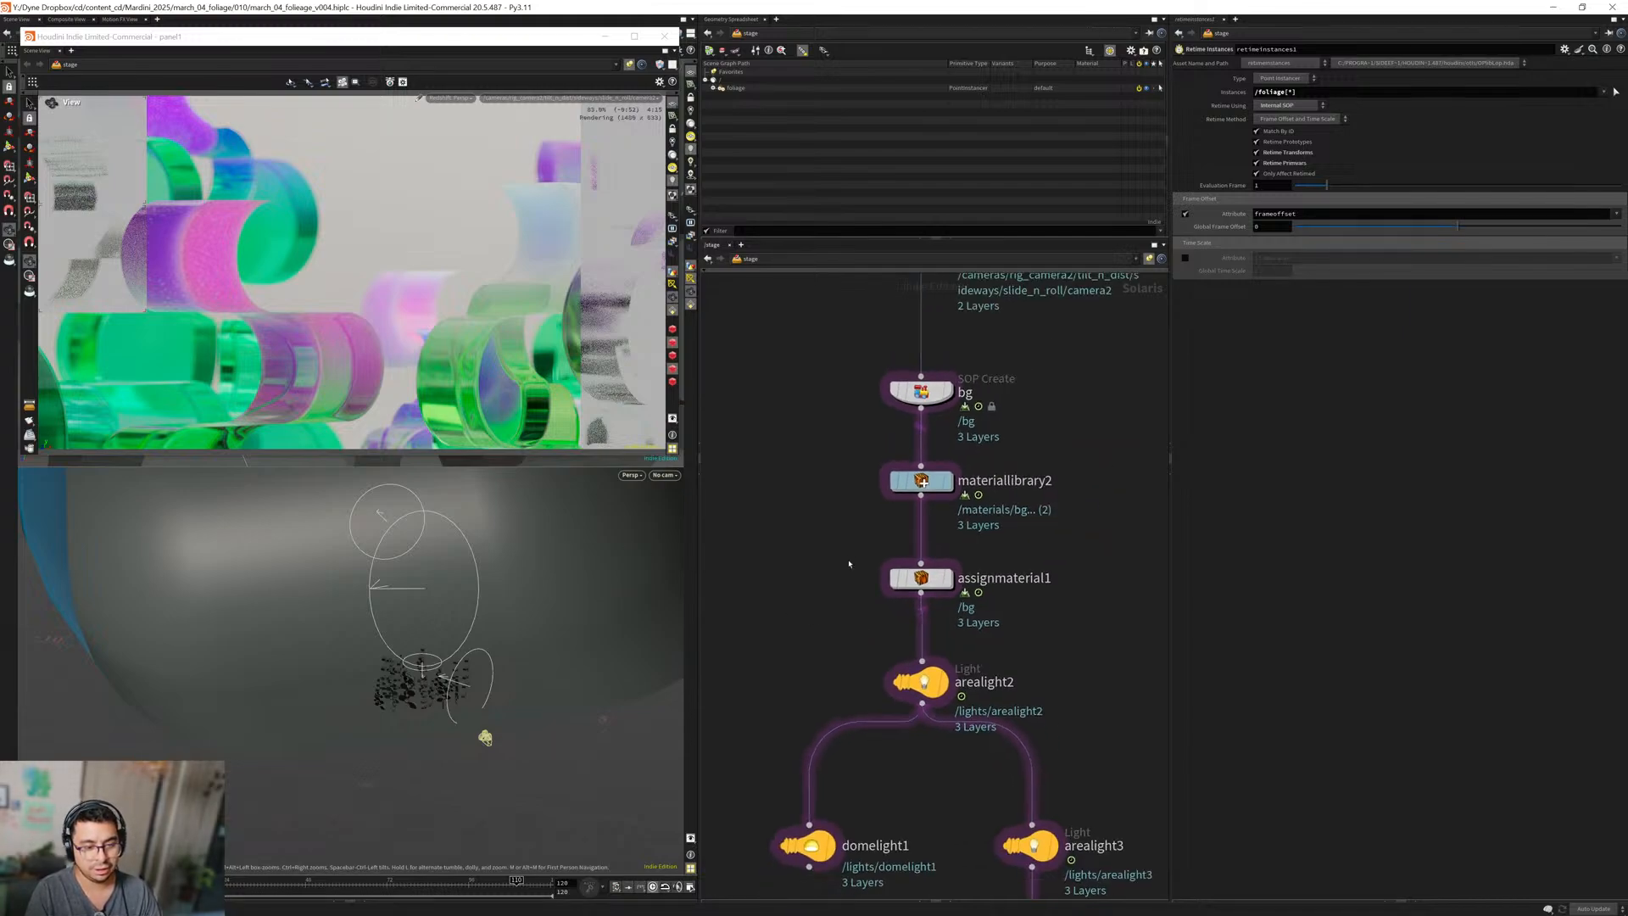
{"action": "middle_click_drag", "start_coordinate": [850, 523], "coordinate": [850, 366]}
{"action": "middle_click_drag", "start_coordinate": [921, 646], "coordinate": [900, 468]}
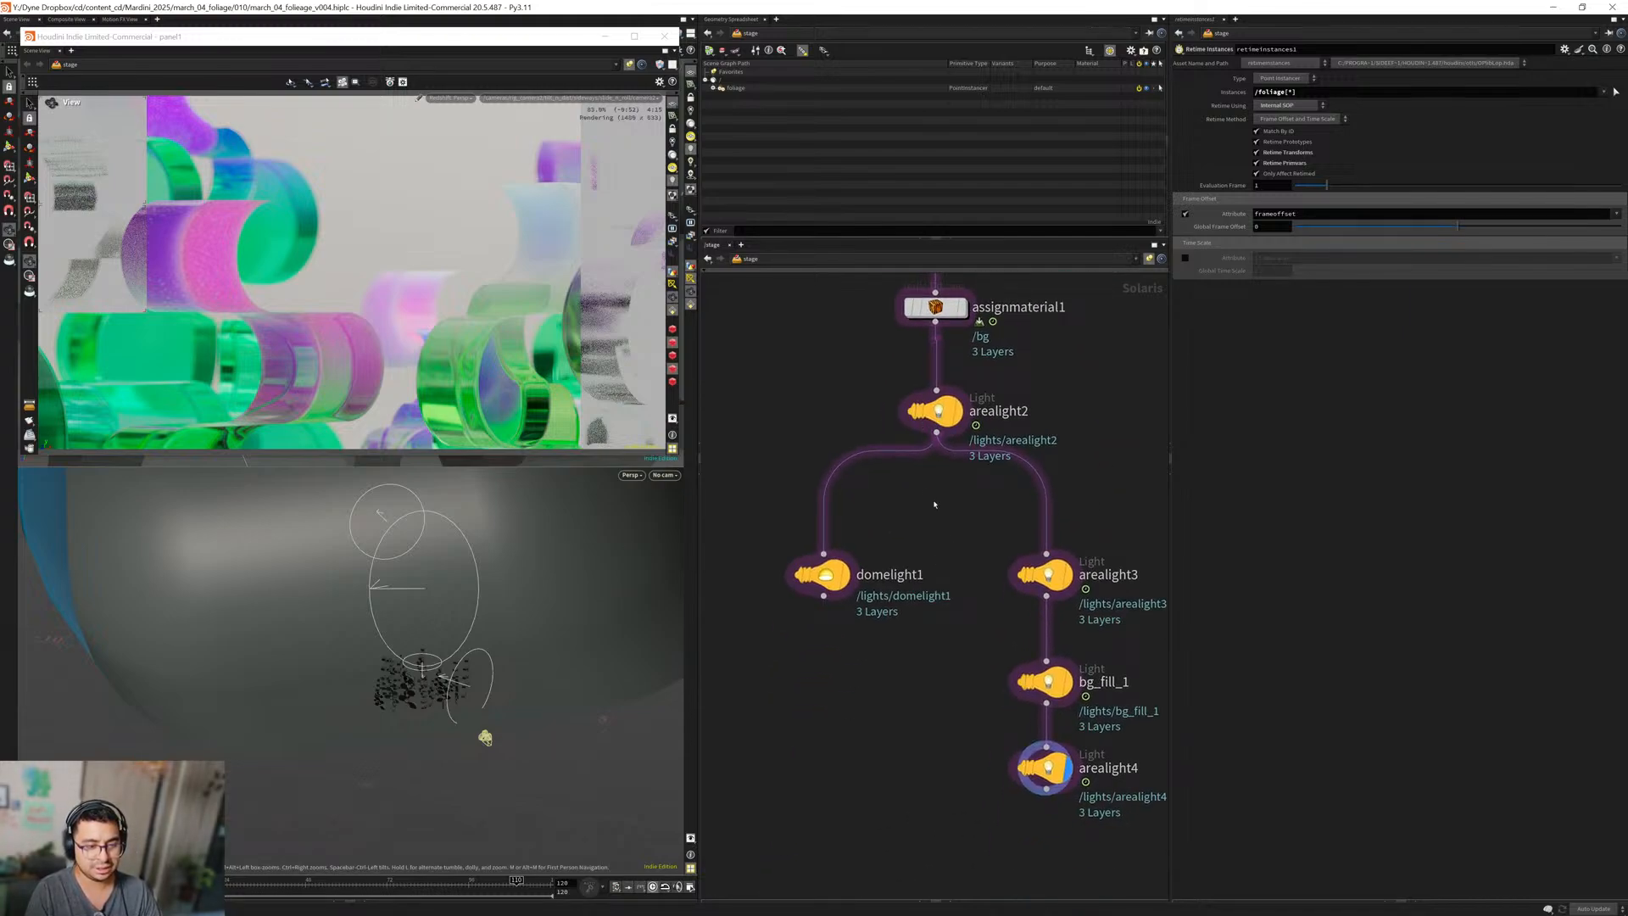
Inspect the light setup from arealight2 to the domelight1 branch and the arealight3, bg_fill_1 and arealight4 branch.
{"action": "middle_click_drag", "start_coordinate": [938, 521], "coordinate": [924, 606]}
{"action": "scroll", "coordinate": [919, 576], "scroll_direction": "down", "scroll_amount": 1}
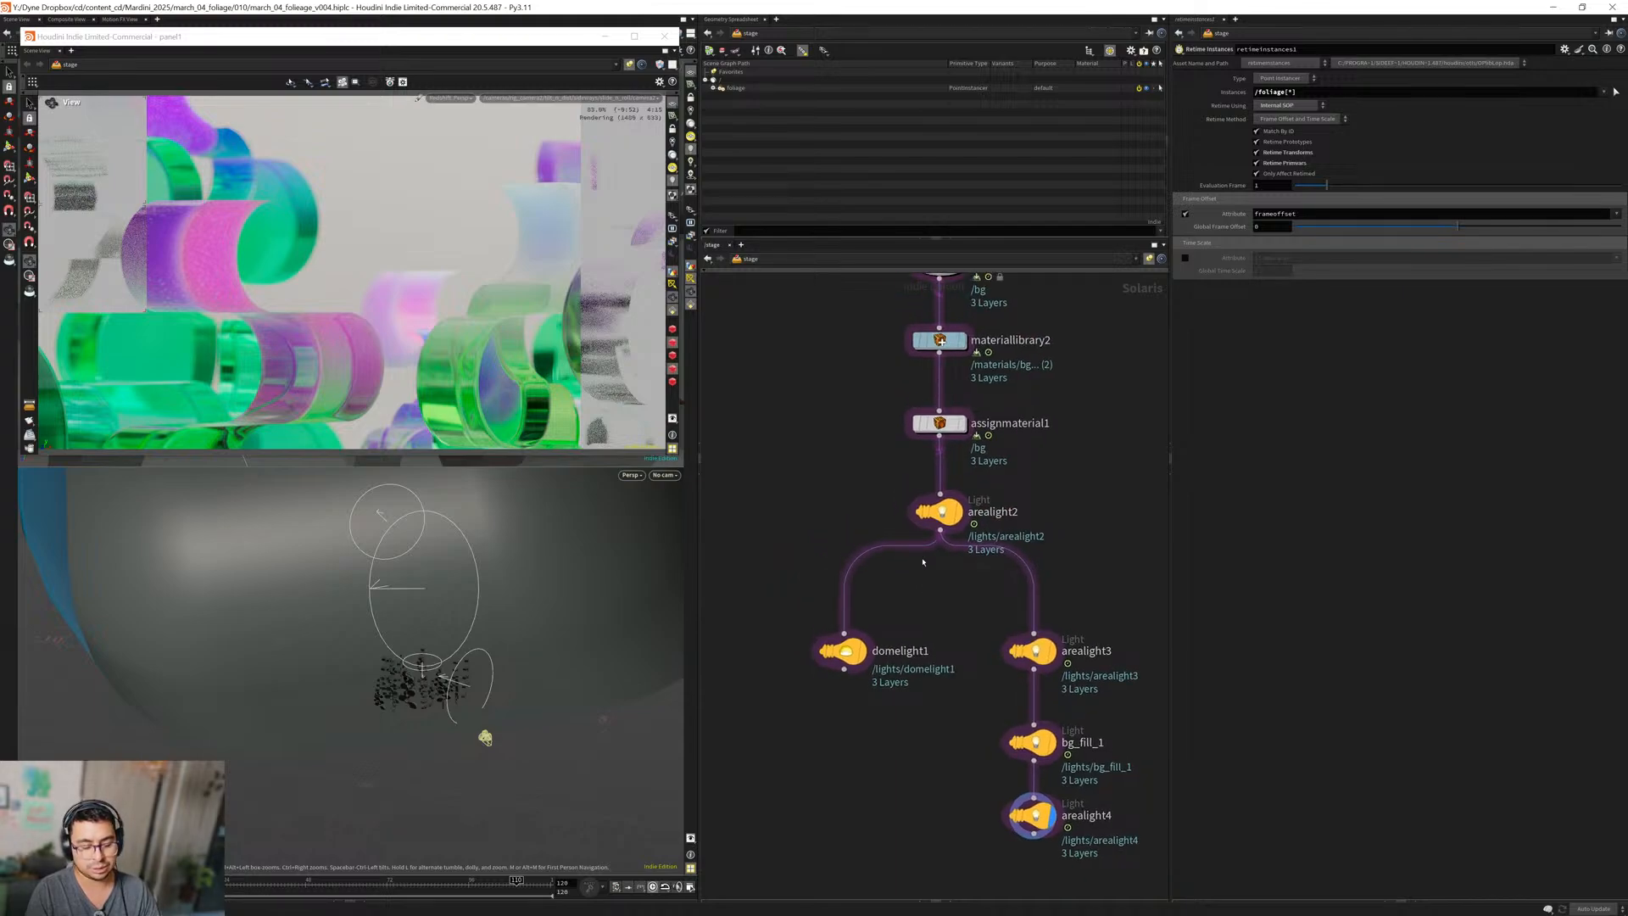
{"action": "mouse_move", "coordinate": [906, 606]}
{"action": "middle_mouse_down"}
{"action": "mouse_move", "coordinate": [913, 567]}
{"action": "mouse_move", "coordinate": [898, 598]}
{"action": "middle_mouse_up"}
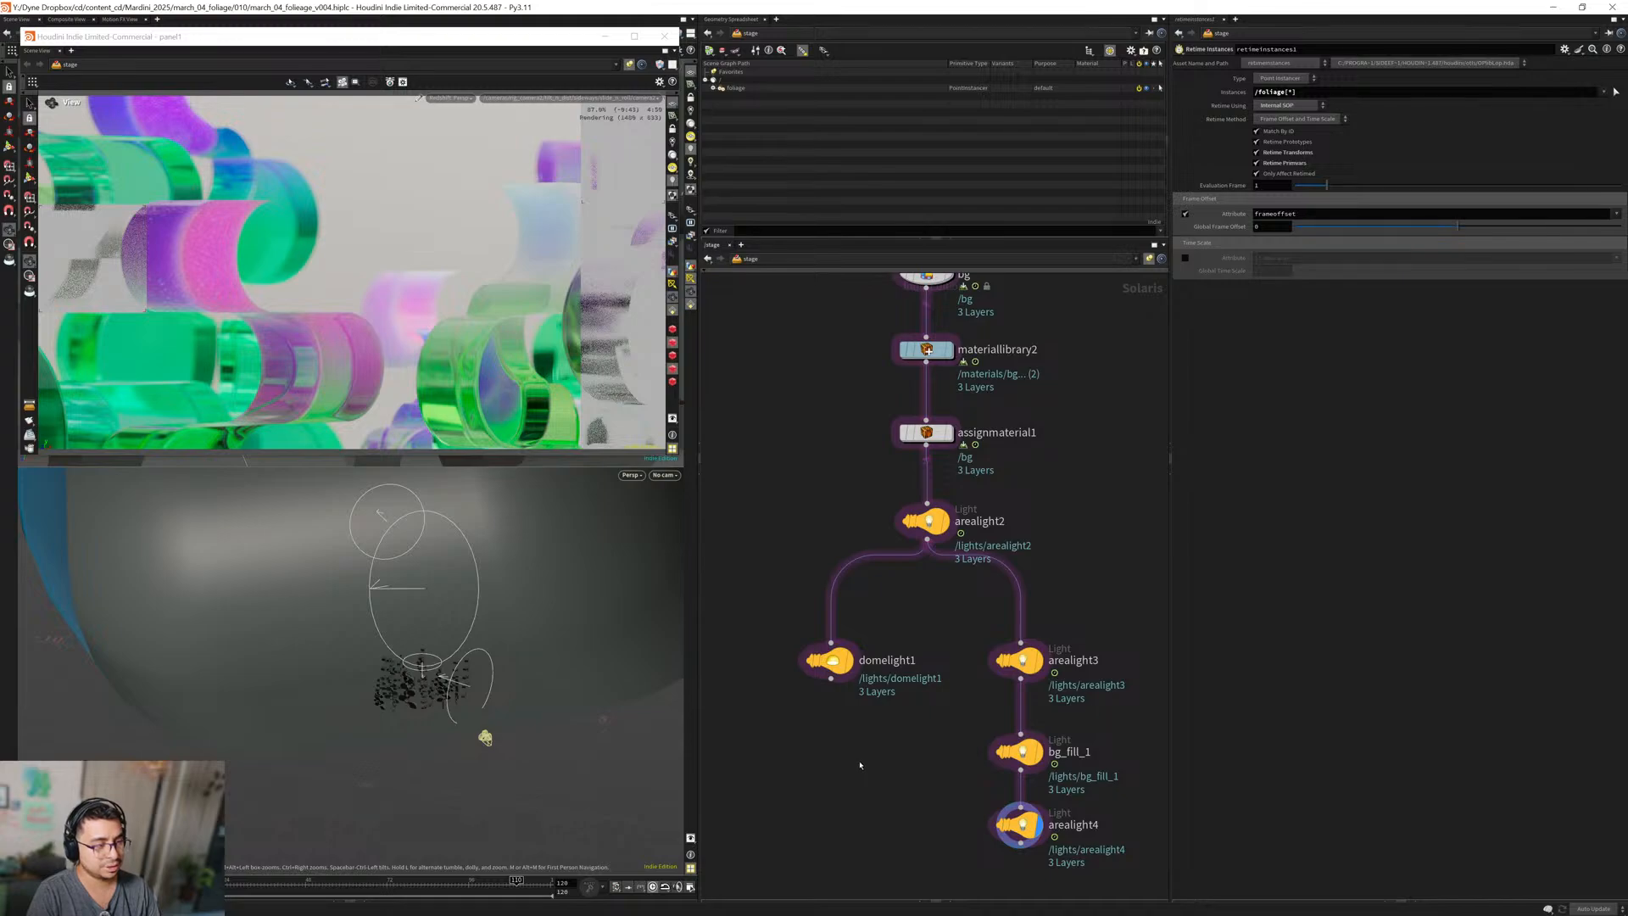
{"action": "mouse_move", "coordinate": [837, 671]}
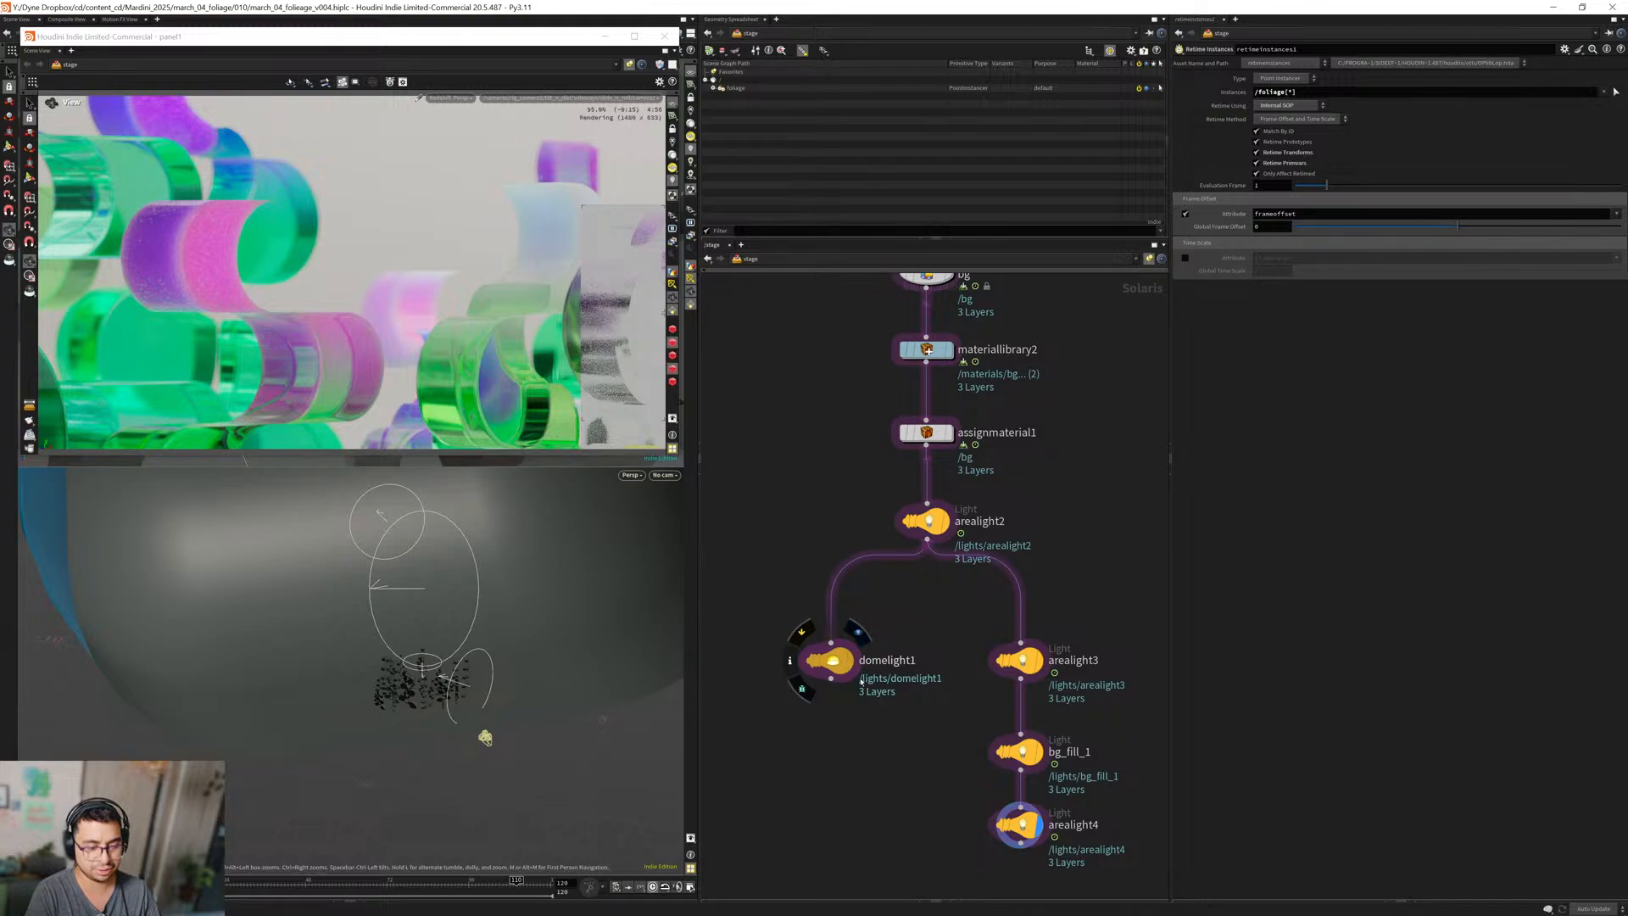
{"action": "middle_click_drag", "start_coordinate": [944, 640], "coordinate": [903, 618]}
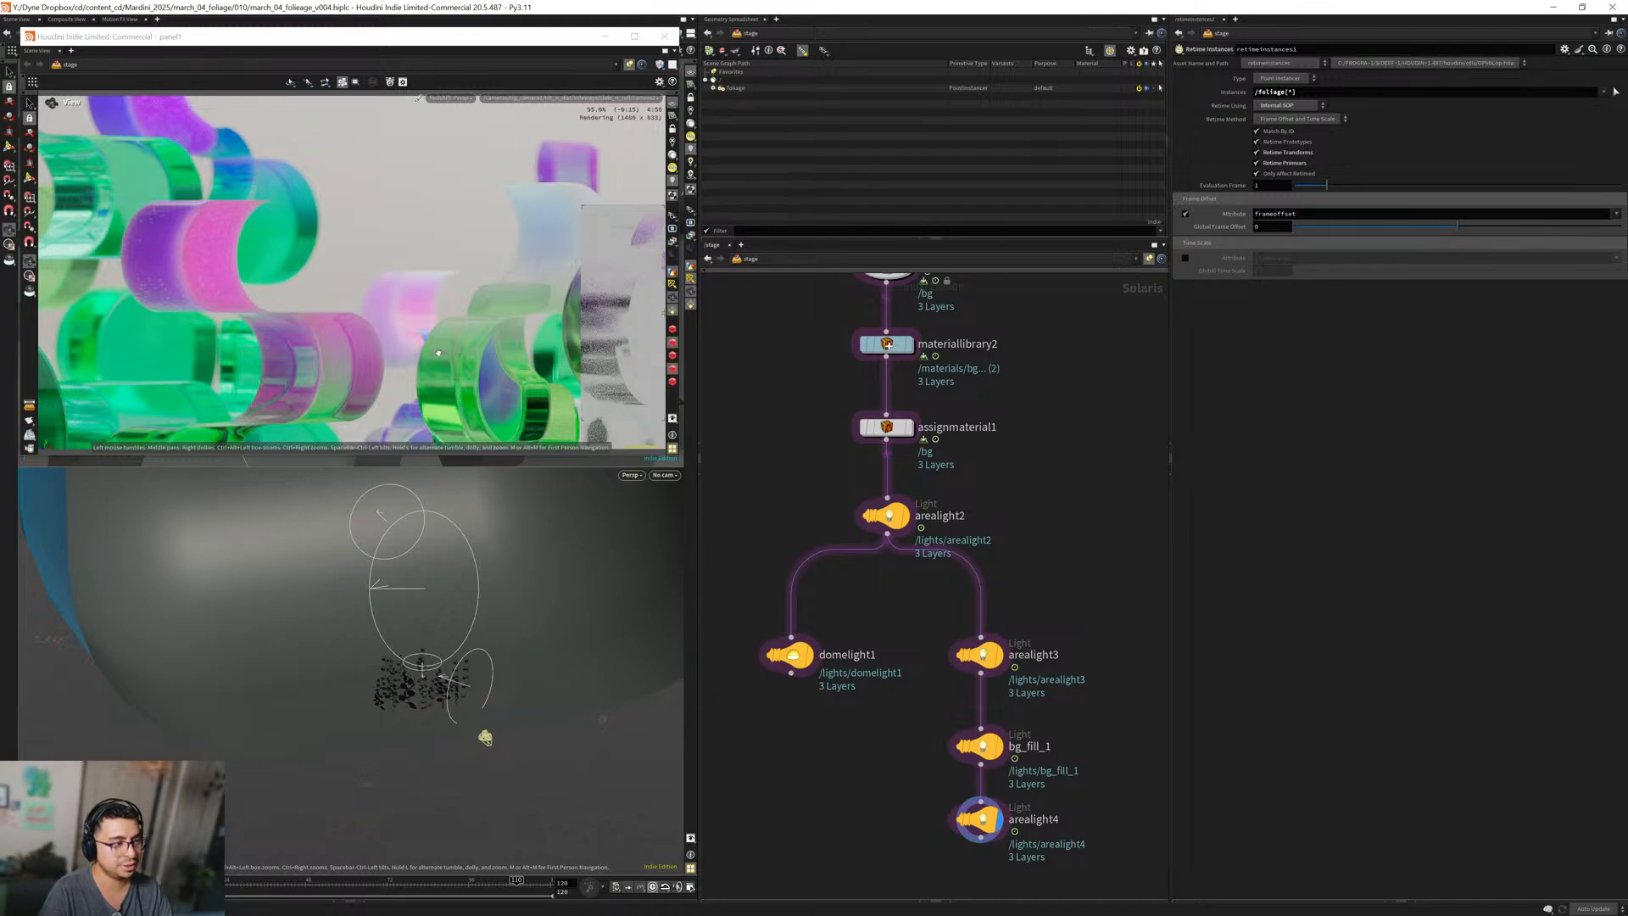
{"action": "scroll", "coordinate": [839, 475], "scroll_direction": "down", "scroll_amount": 3}
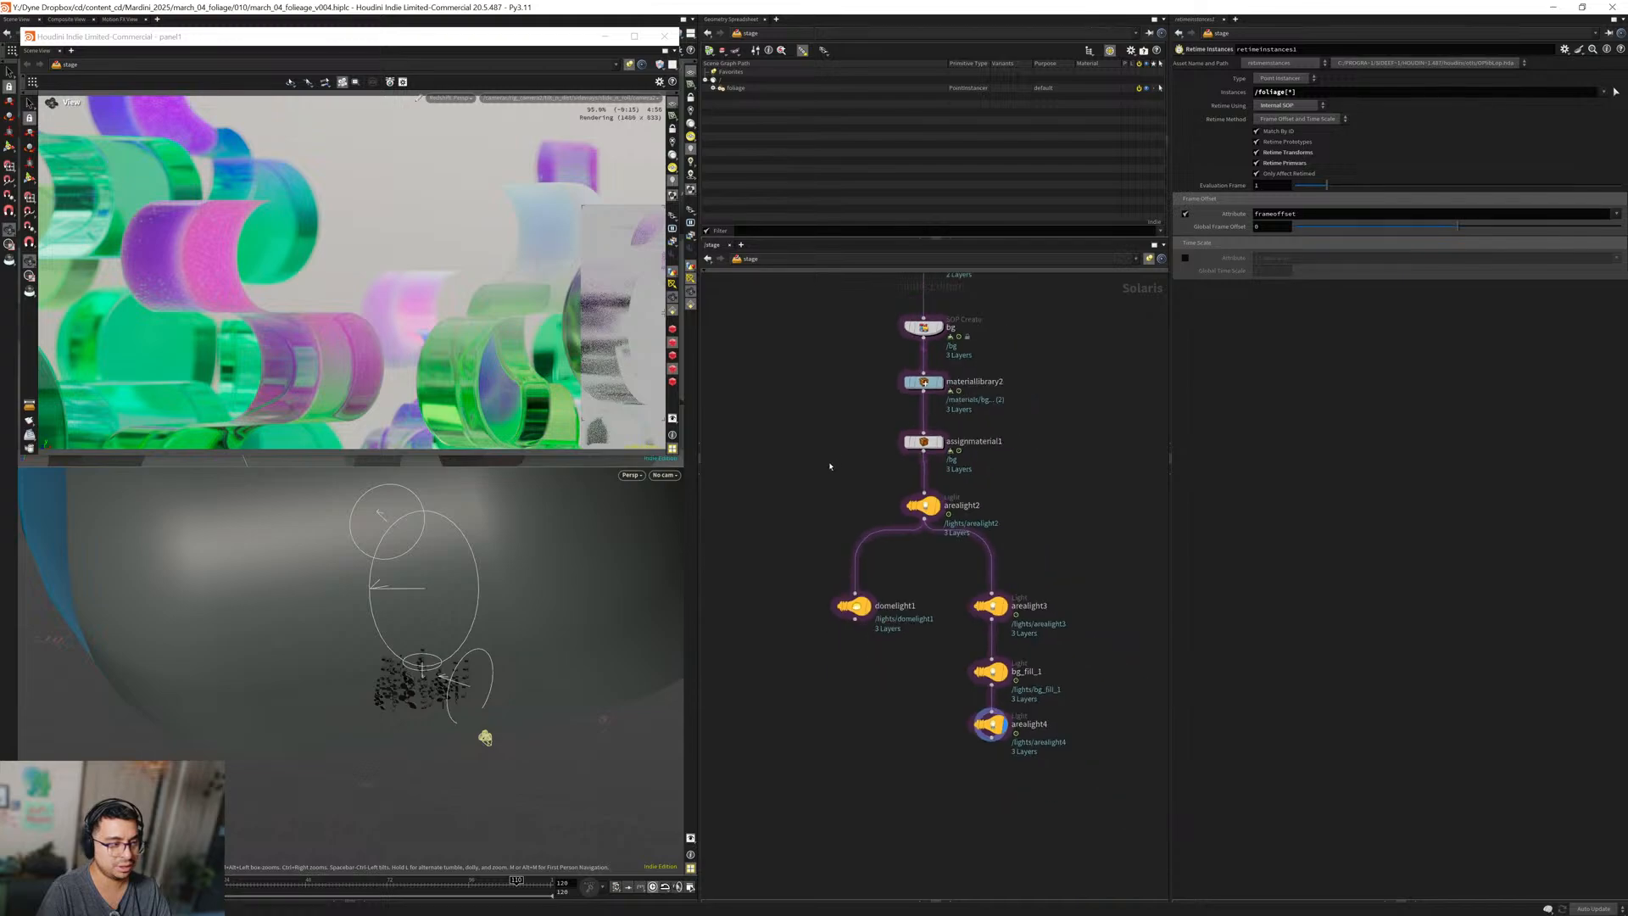
{"action": "middle_click_drag", "start_coordinate": [826, 451], "coordinate": [818, 481]}
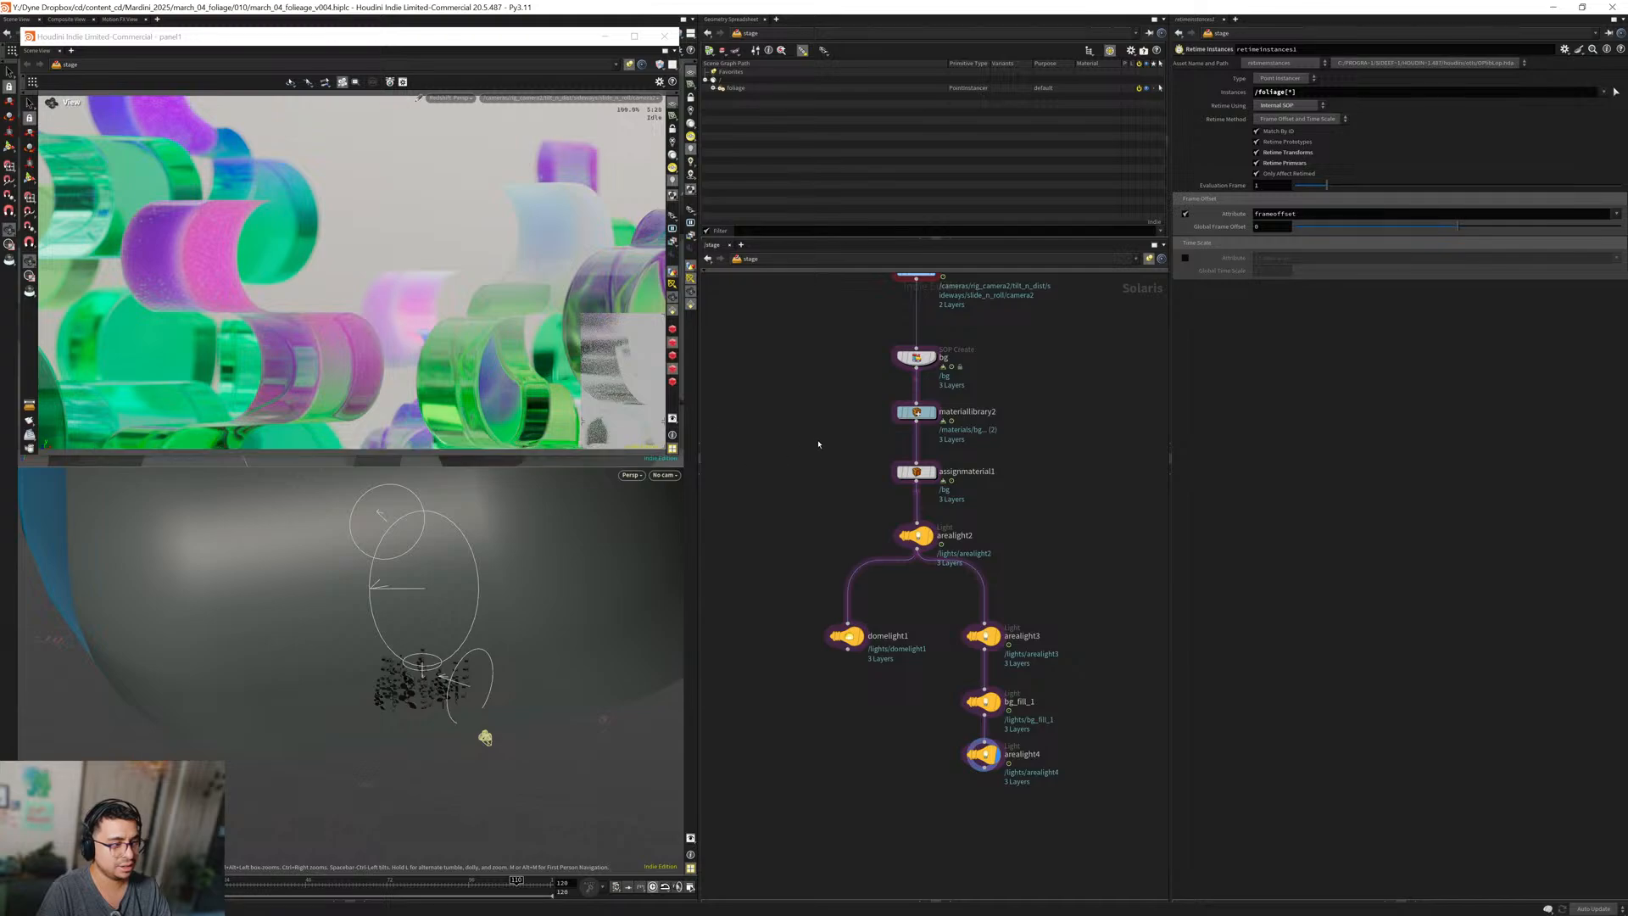
{"action": "middle_click_drag", "start_coordinate": [832, 492], "coordinate": [806, 451]}
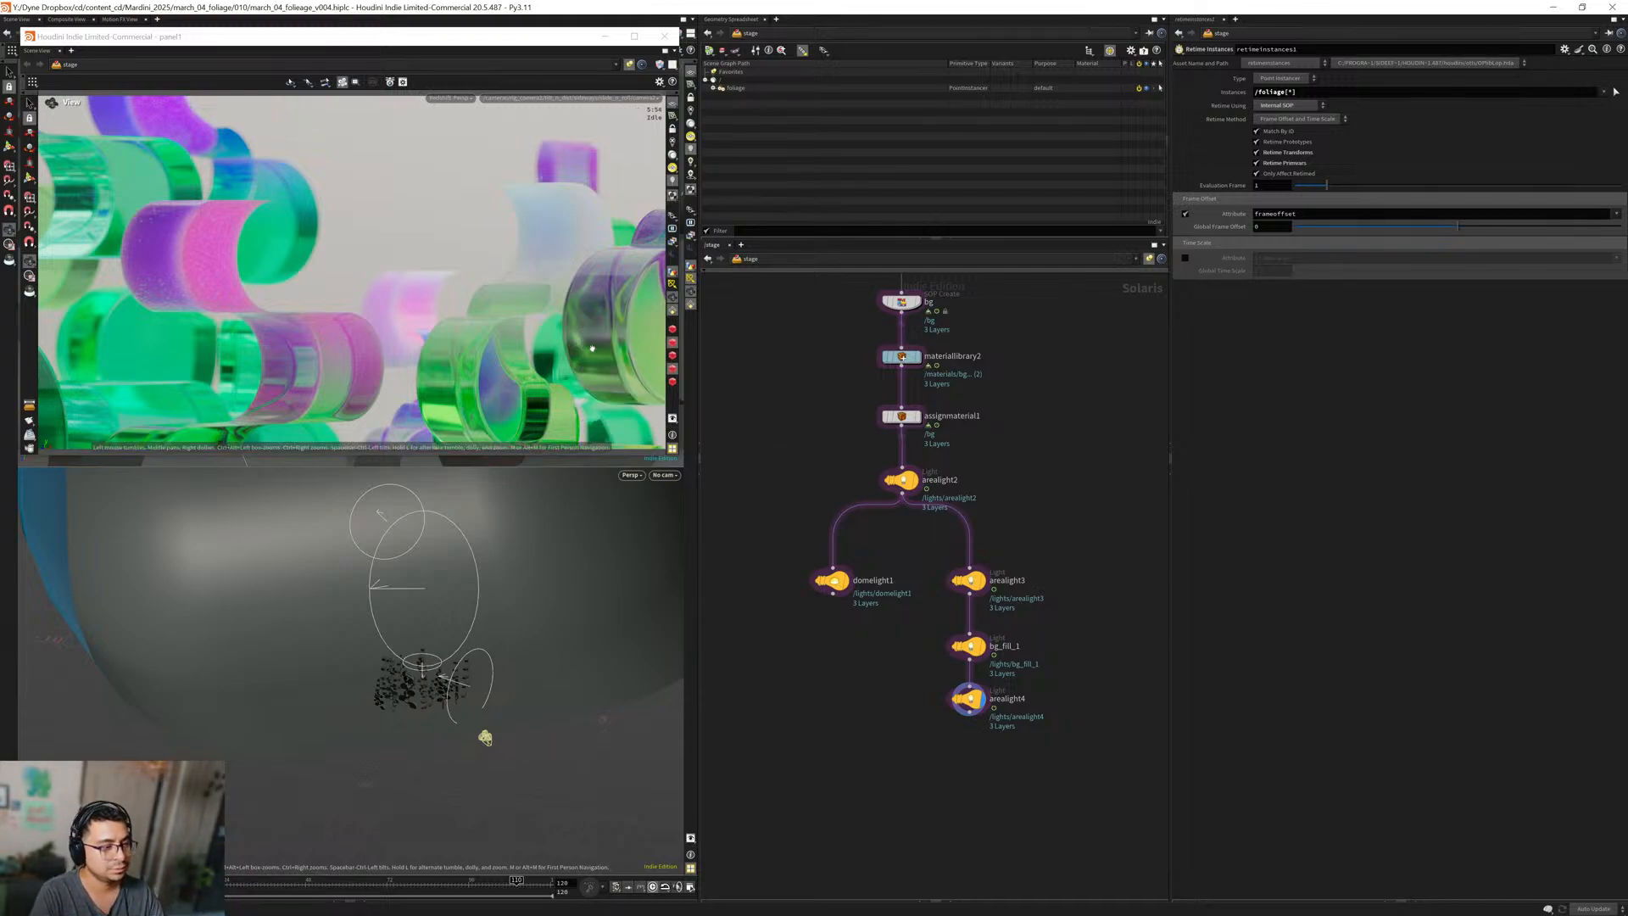
Switch the Redshift render view back to progressive rendering and open the foliage material network inside materiallibrary2.
{"action": "left_click", "coordinate": [674, 331]}
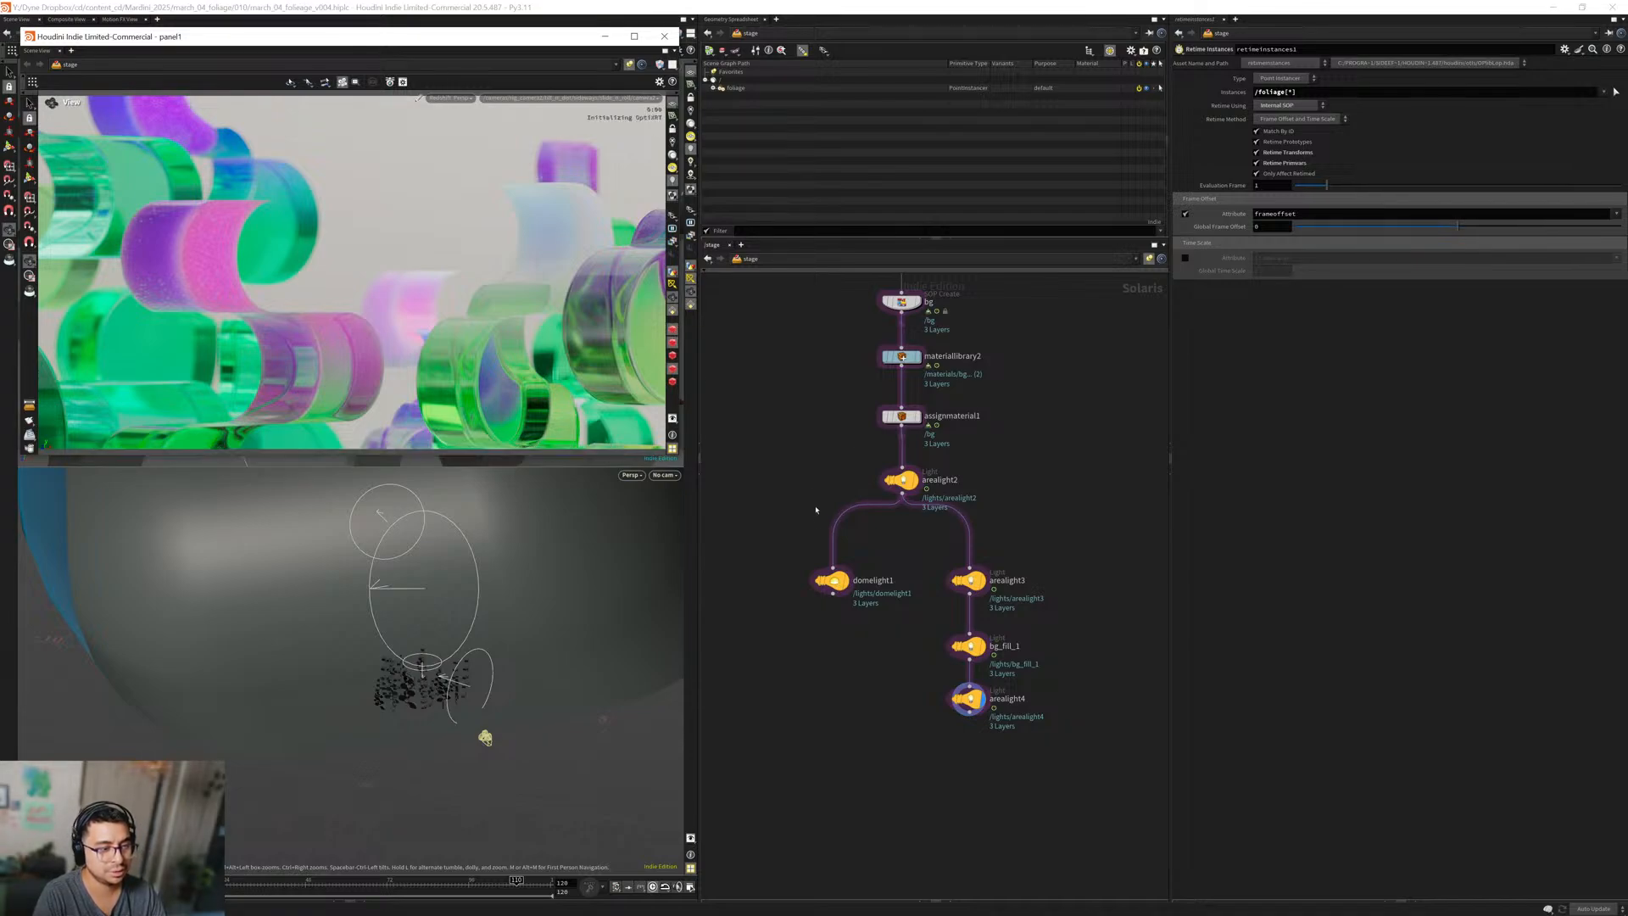
{"action": "mouse_move", "coordinate": [818, 432]}
{"action": "middle_mouse_down"}
{"action": "mouse_move", "coordinate": [795, 420]}
{"action": "mouse_move", "coordinate": [800, 456]}
{"action": "middle_mouse_up"}
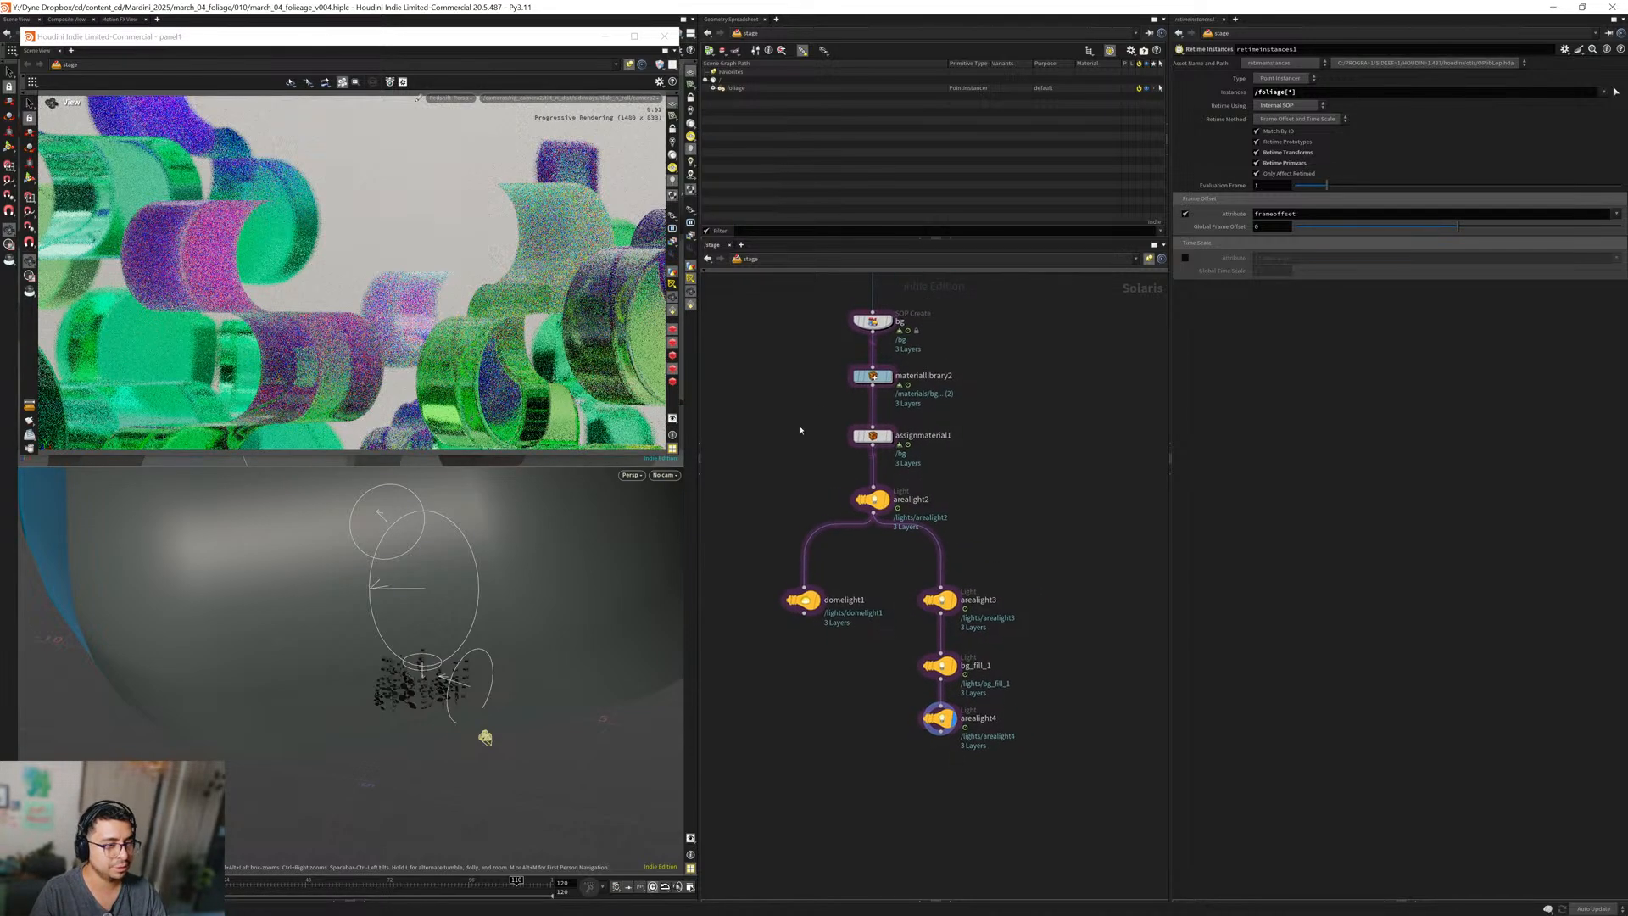
{"action": "left_click_drag", "start_coordinate": [808, 357], "coordinate": [887, 390]}
{"action": "key", "text": "Return"}
{"action": "key", "text": "Return"}
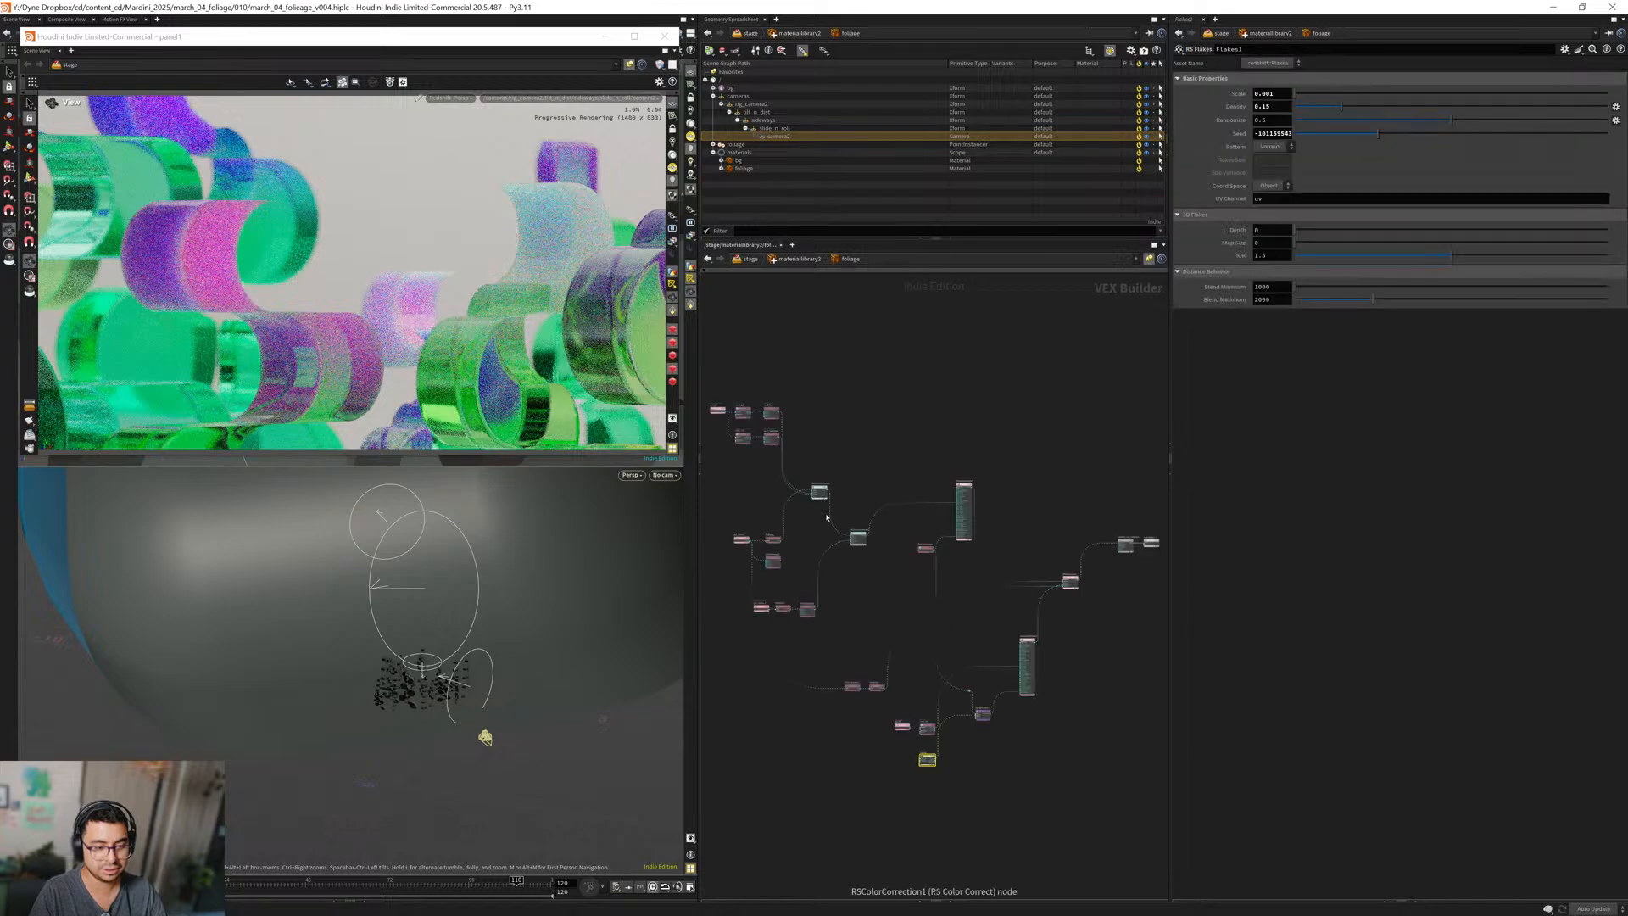
Set the reflection color of StandardMaterial2 to a saturated yellow with RGB 1, 1, 0.026.
{"action": "middle_click_drag", "start_coordinate": [867, 603], "coordinate": [831, 479]}
{"action": "scroll", "coordinate": [997, 604], "scroll_direction": "up", "scroll_amount": 4}
{"action": "left_click_drag", "start_coordinate": [1020, 569], "coordinate": [977, 479]}
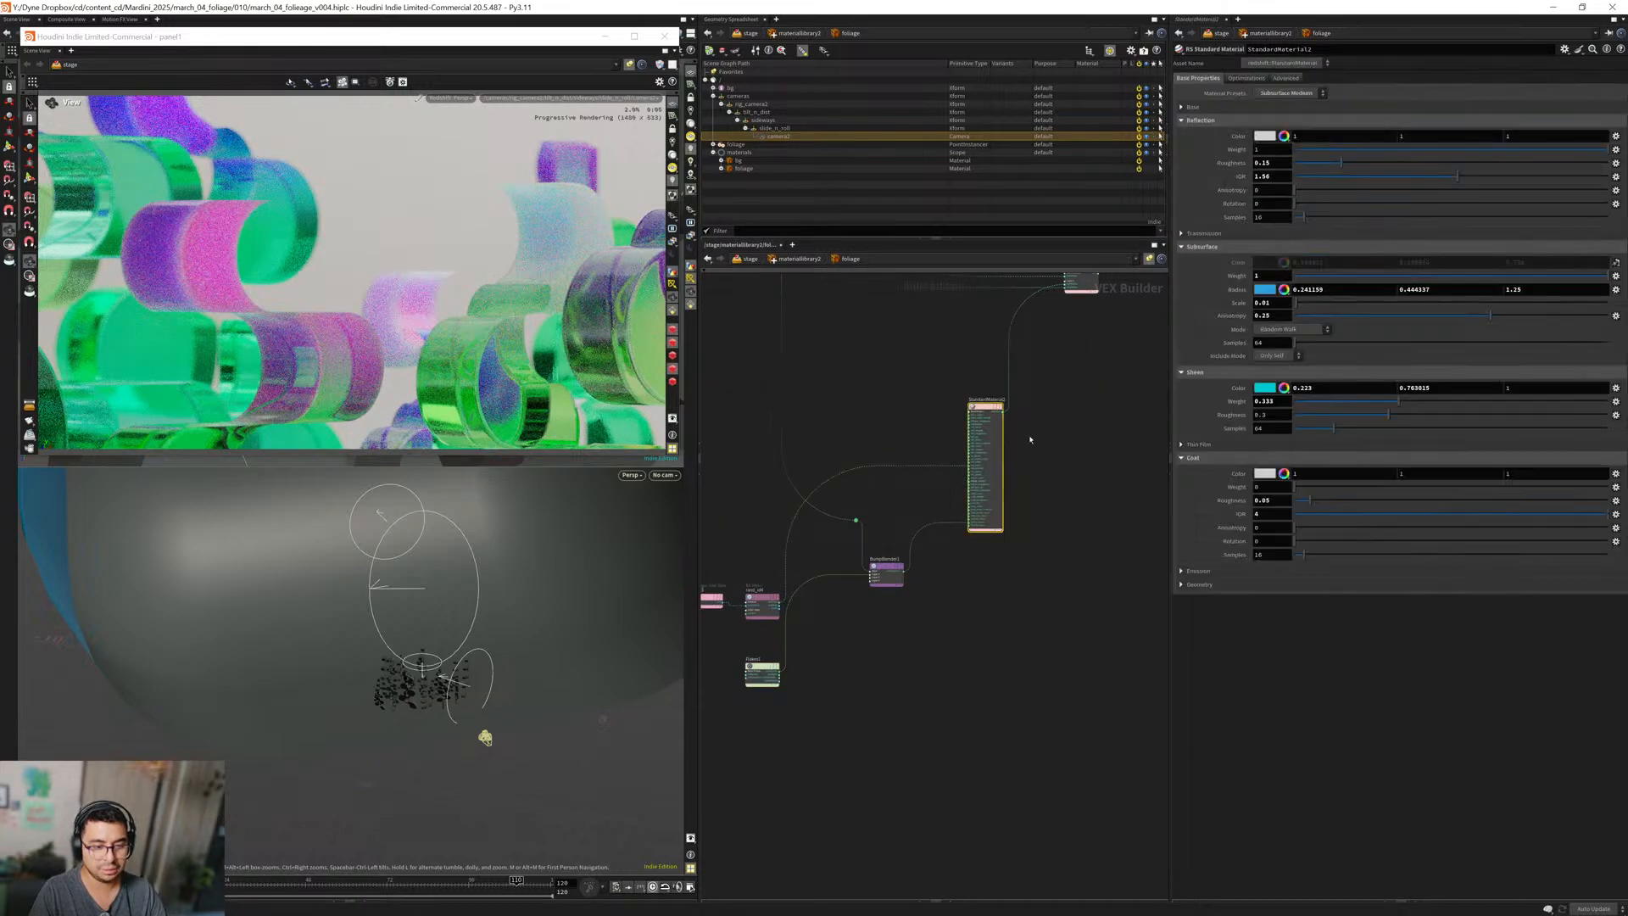
{"action": "middle_click_drag", "start_coordinate": [1061, 432], "coordinate": [1009, 551]}
{"action": "scroll", "coordinate": [1064, 500], "scroll_direction": "up", "scroll_amount": 2}
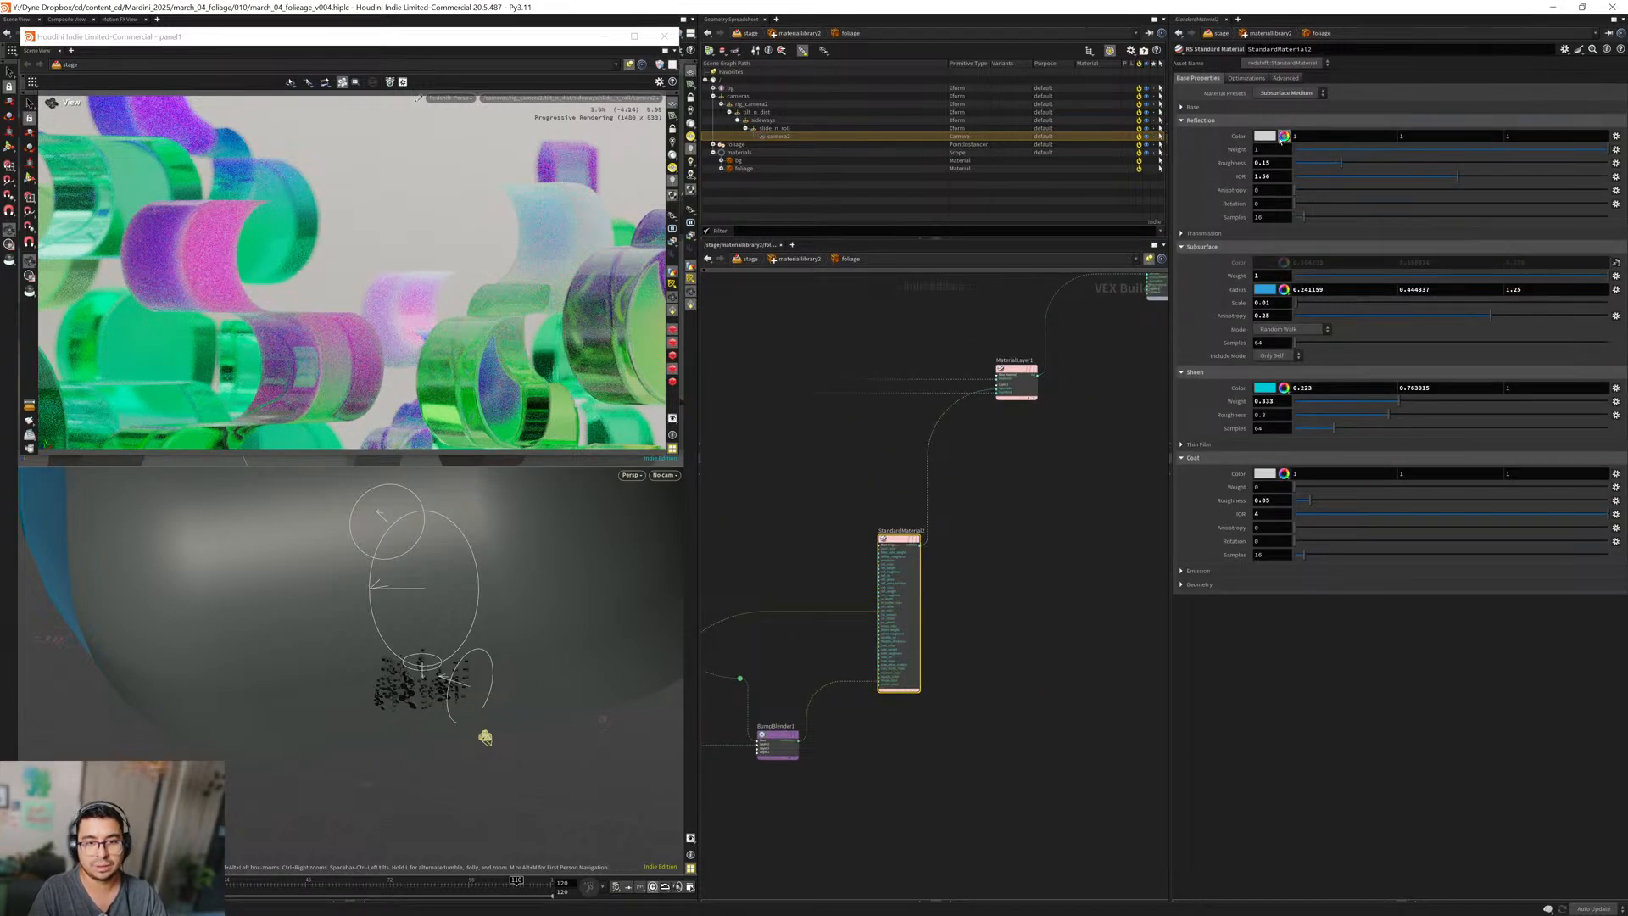
{"action": "left_click", "coordinate": [1284, 135]}
{"action": "left_click", "coordinate": [1334, 155]}
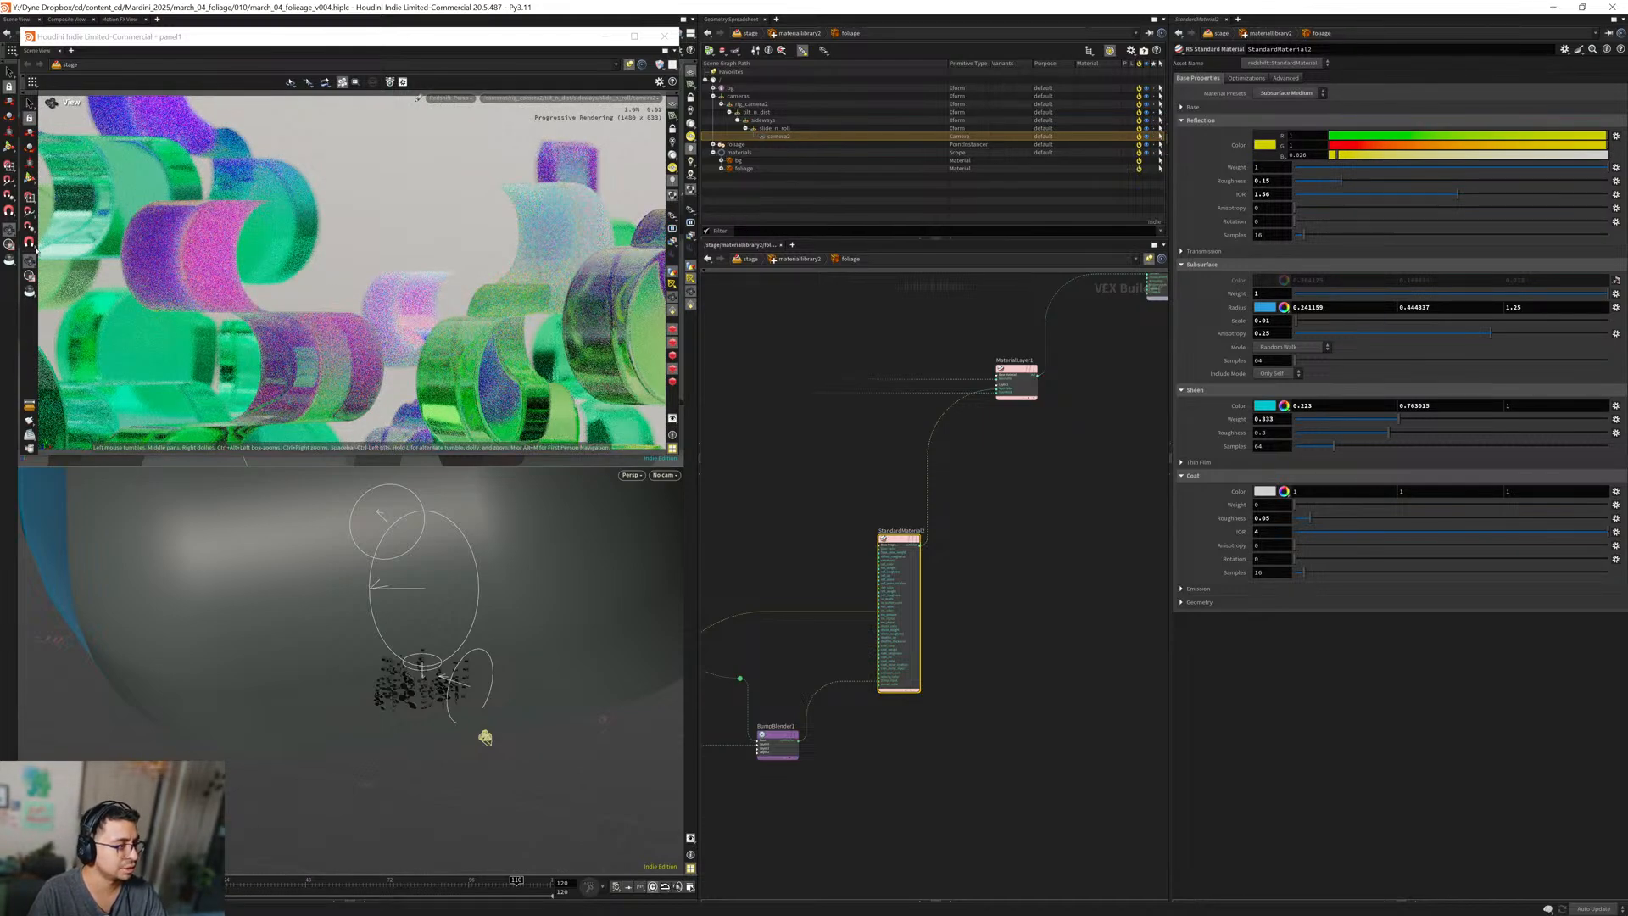
Limit the Redshift render to a rectangular region around the purple and pink curl.
{"action": "left_click", "coordinate": [31, 278]}
{"action": "left_click_drag", "start_coordinate": [105, 184], "coordinate": [311, 324]}
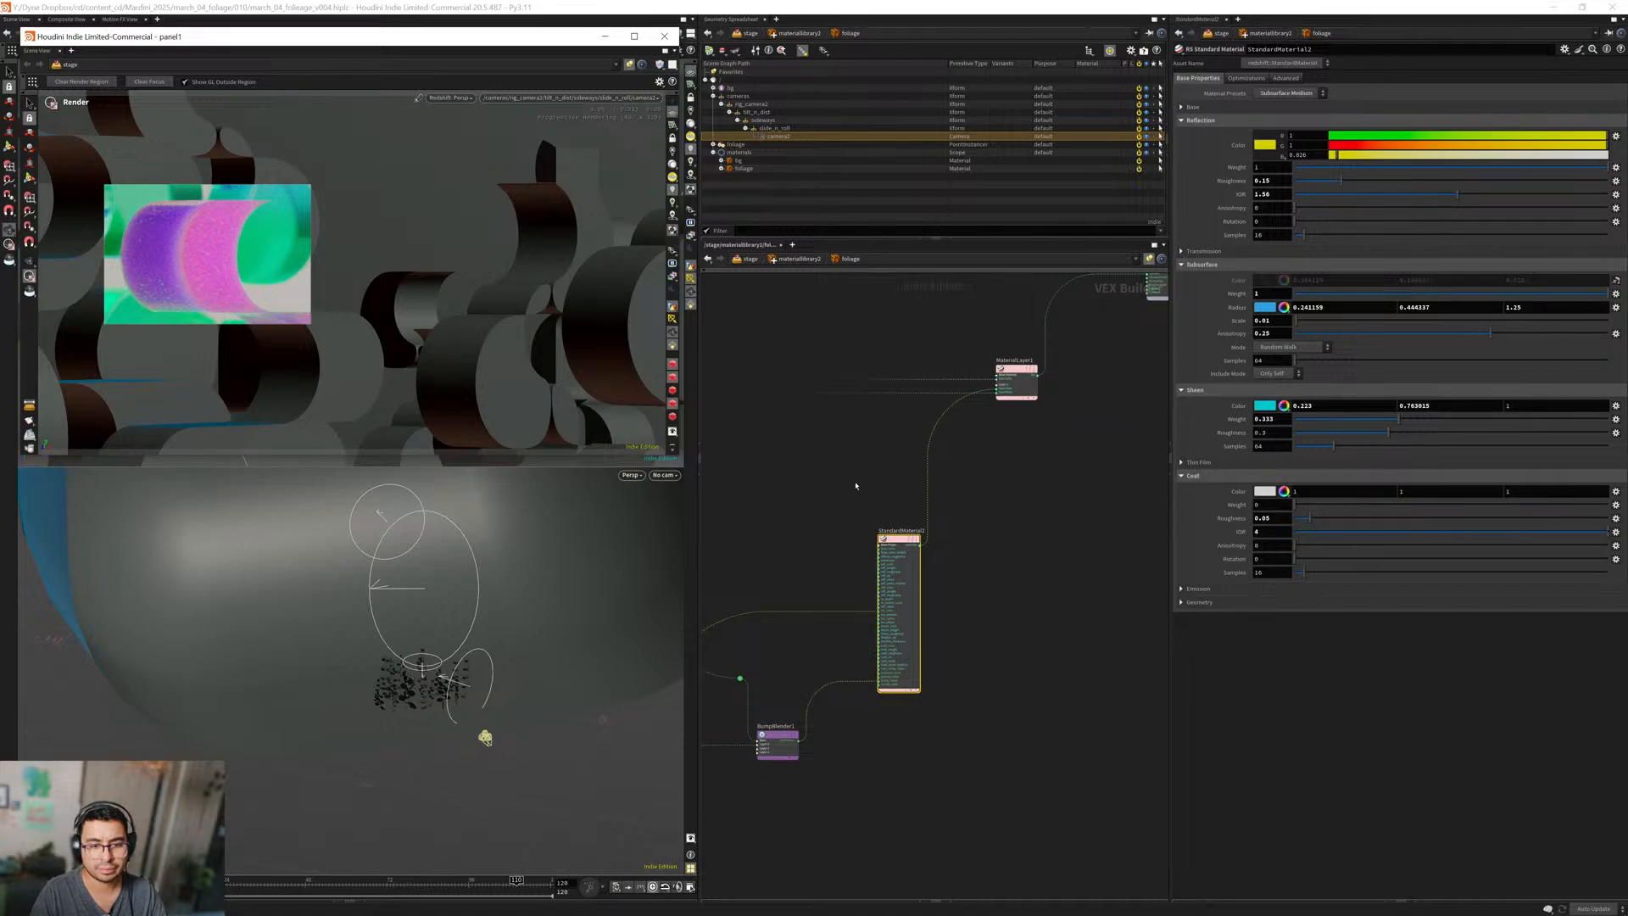
Inspect the Flakes1 parameters and trace its connection to the bump blender feeding StandardMaterial2.
{"action": "mouse_move", "coordinate": [847, 501]}
{"action": "middle_mouse_down"}
{"action": "mouse_move", "coordinate": [864, 461]}
{"action": "mouse_move", "coordinate": [961, 397]}
{"action": "middle_mouse_up"}
{"action": "middle_click_drag", "start_coordinate": [844, 729], "coordinate": [945, 636]}
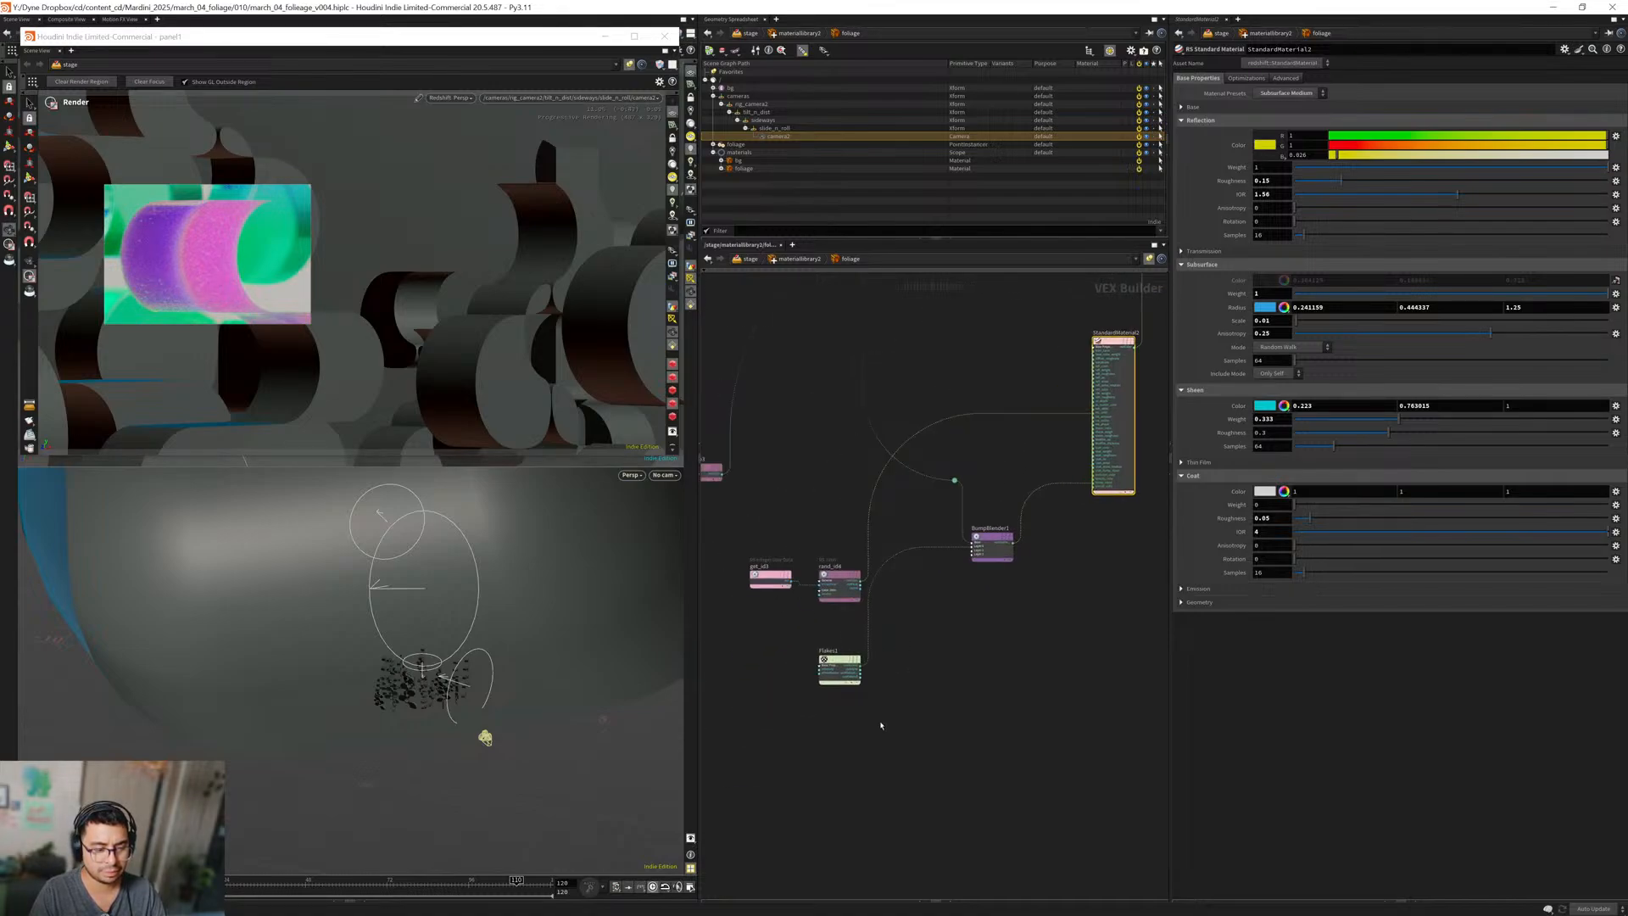
{"action": "left_click", "coordinate": [839, 669]}
{"action": "middle_click_drag", "start_coordinate": [839, 670], "coordinate": [749, 742]}
{"action": "scroll", "coordinate": [990, 498], "scroll_direction": "up", "scroll_amount": 4}
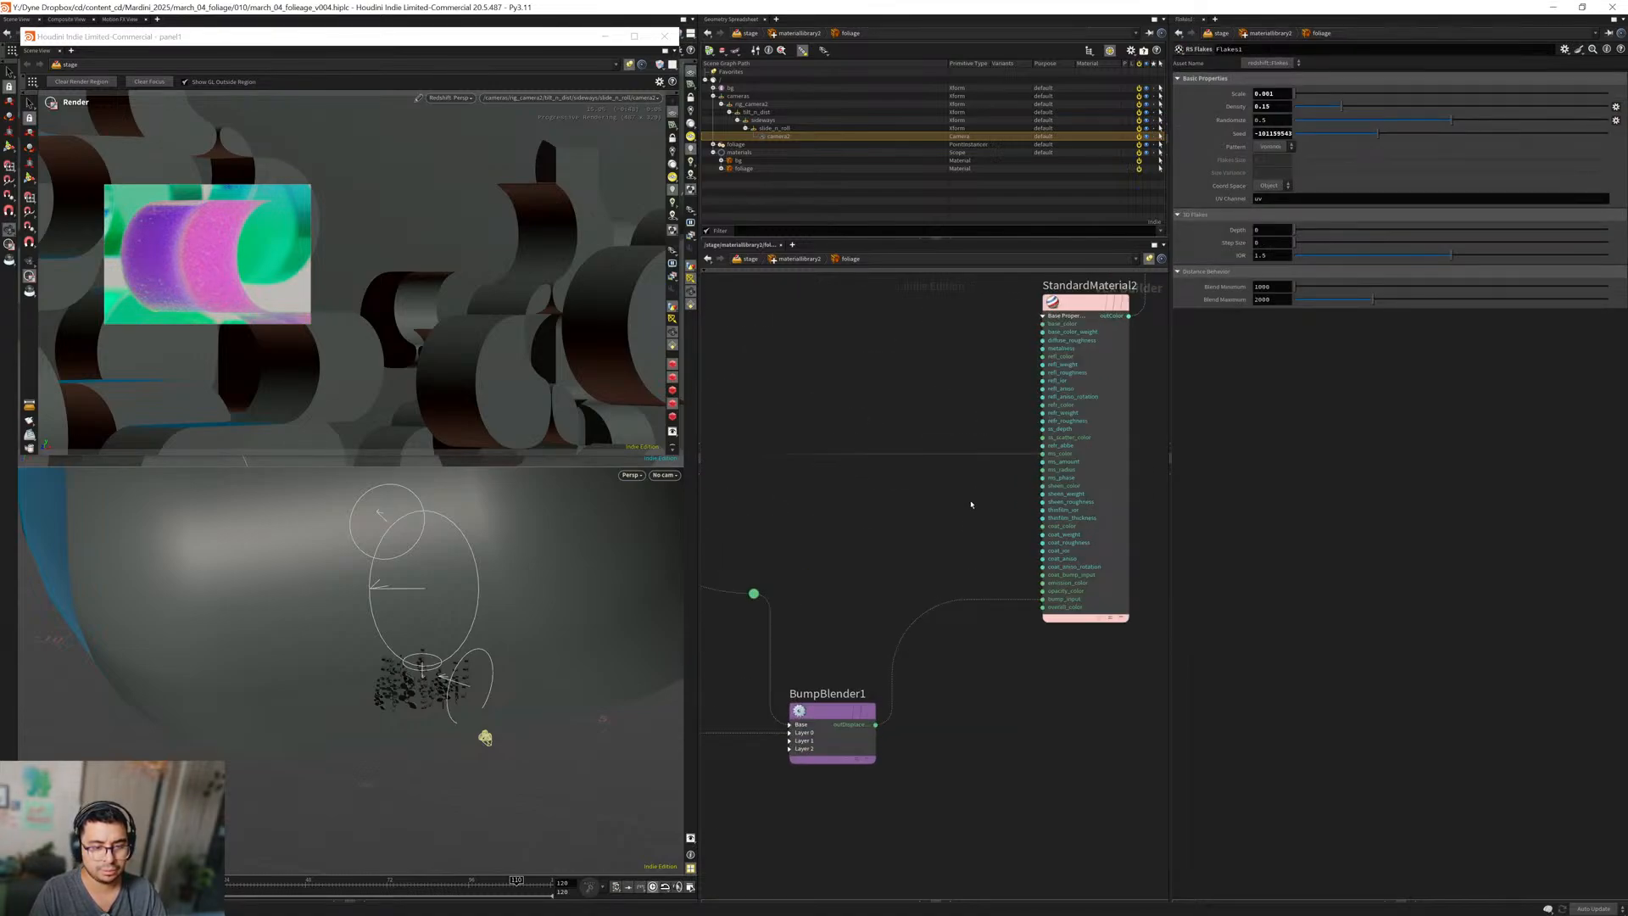
{"action": "left_click", "coordinate": [1094, 502]}
{"action": "scroll", "coordinate": [933, 534], "scroll_direction": "down", "scroll_amount": 4}
{"action": "middle_click_drag", "start_coordinate": [914, 529], "coordinate": [1054, 469]}
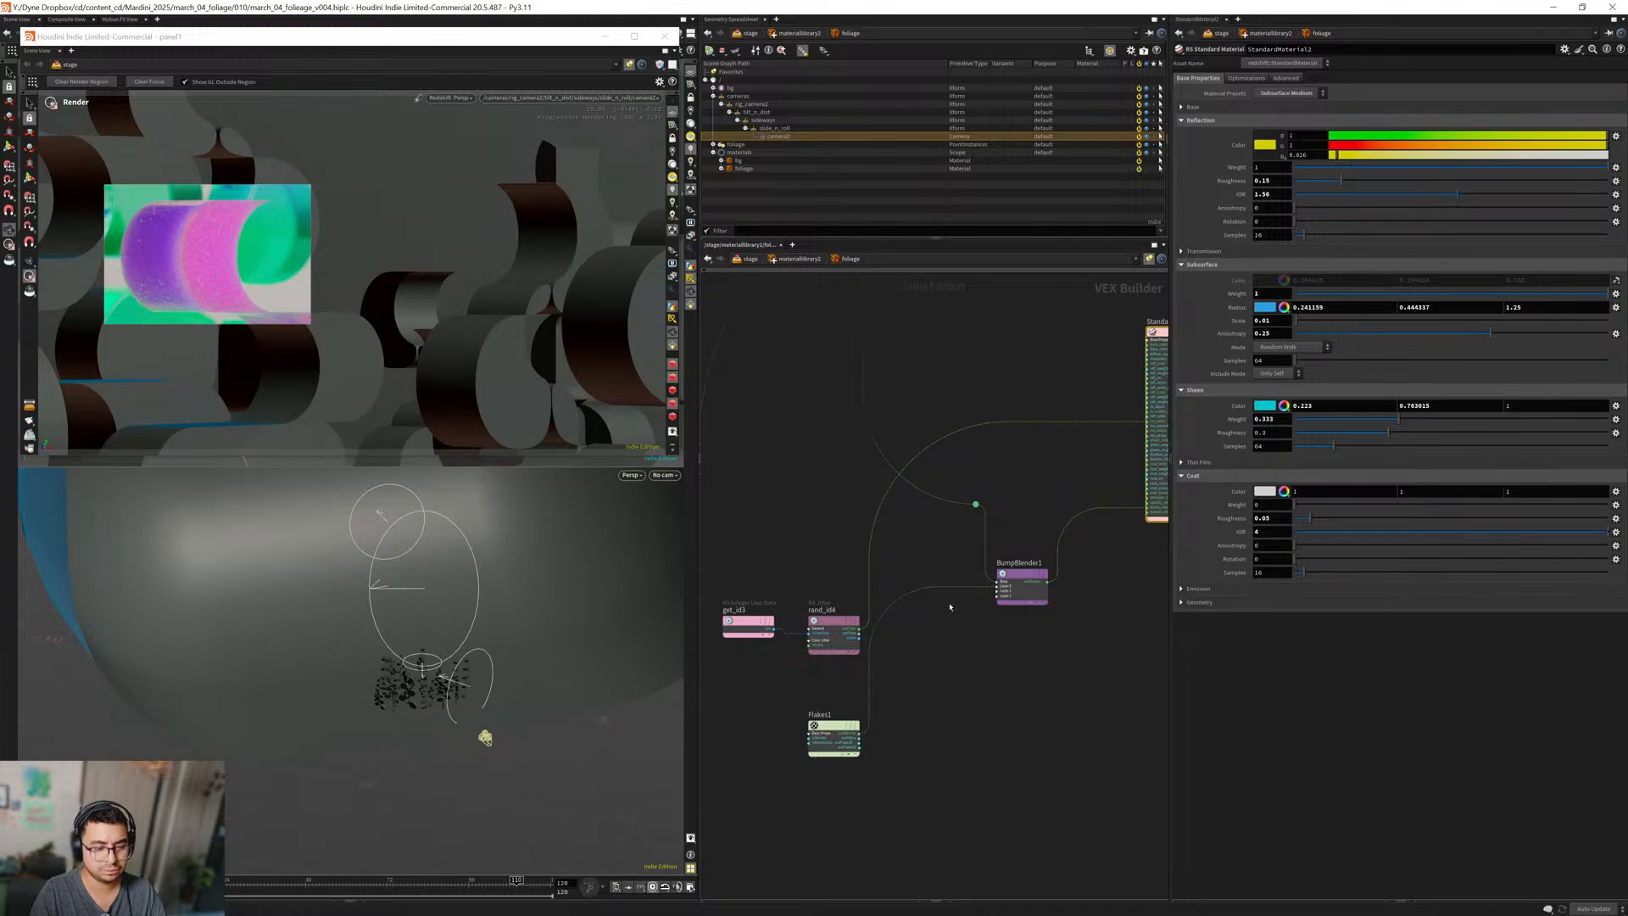
Check the BumpBlender1 layer weights and examine how it connects to the StandardMaterial2 inputs.
{"action": "middle_click_drag", "start_coordinate": [957, 617], "coordinate": [828, 647]}
{"action": "left_click", "coordinate": [873, 610]}
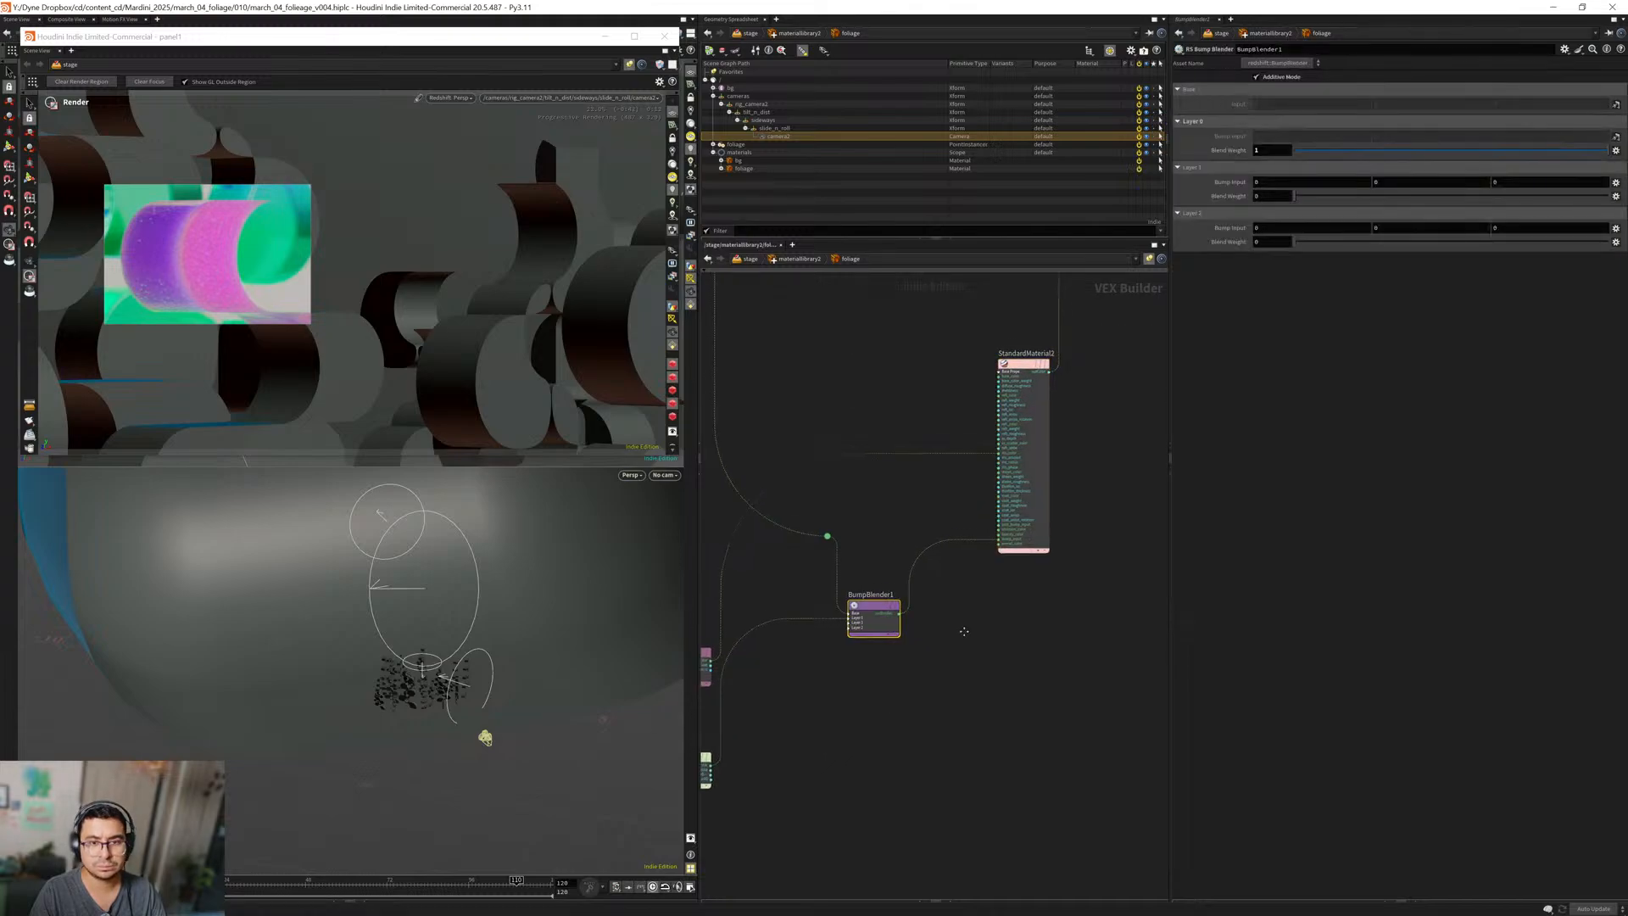
{"action": "middle_click_drag", "start_coordinate": [947, 480], "coordinate": [924, 520]}
{"action": "left_click", "coordinate": [1012, 555]}
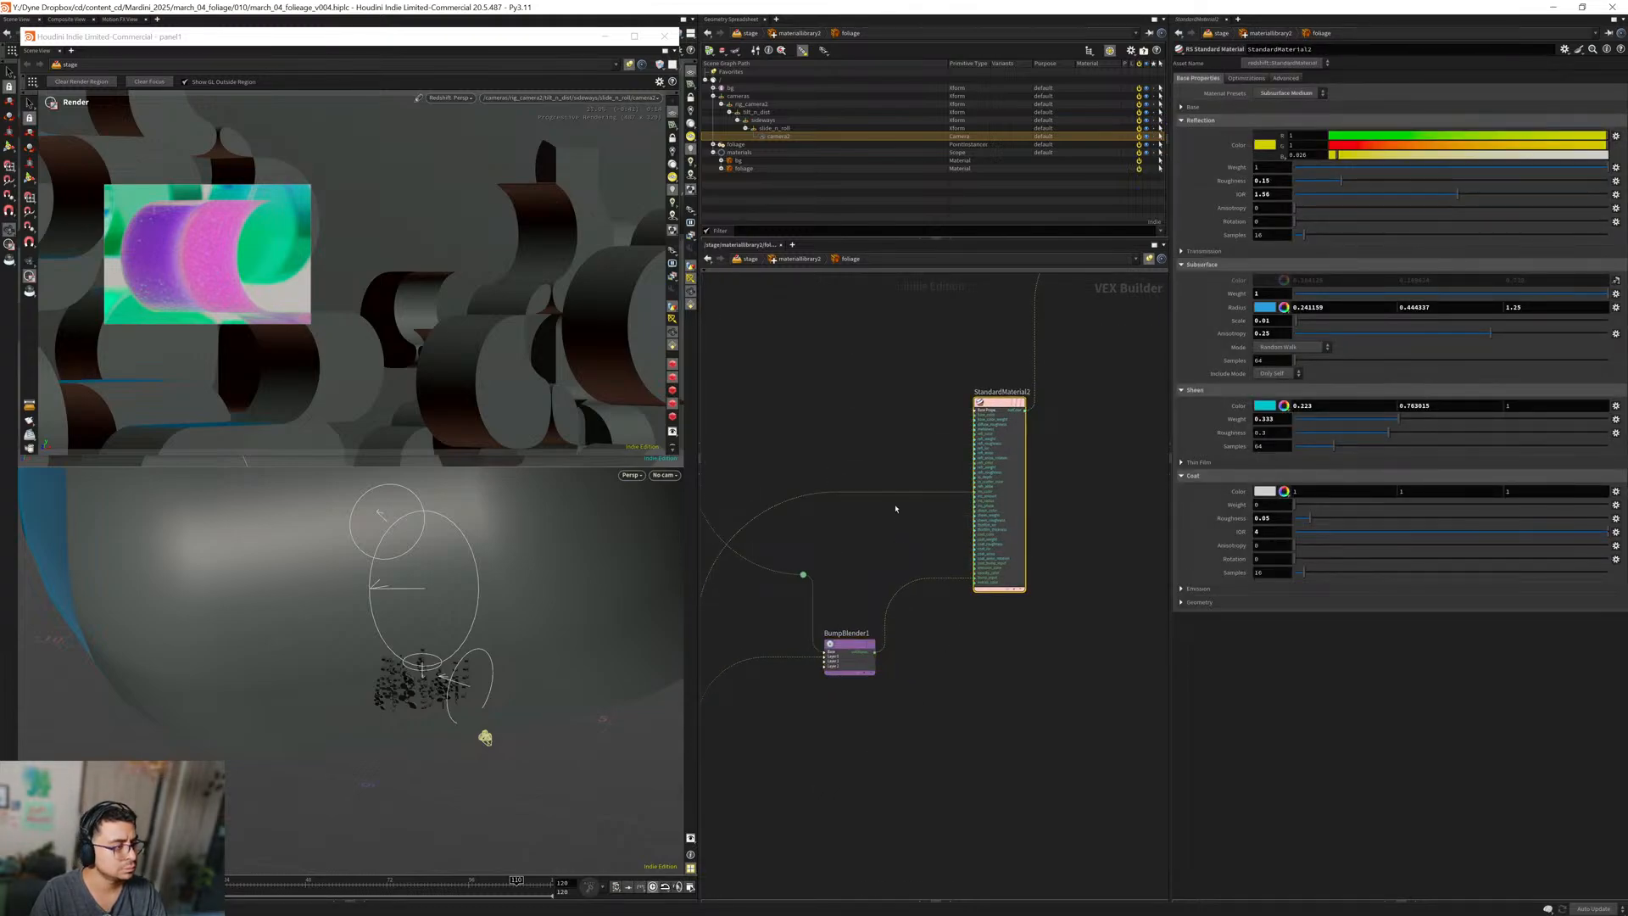
{"action": "scroll", "coordinate": [915, 534], "scroll_direction": "up", "scroll_amount": 4}
{"action": "mouse_move", "coordinate": [916, 533]}
{"action": "middle_mouse_down"}
{"action": "mouse_move", "coordinate": [868, 548]}
{"action": "mouse_move", "coordinate": [928, 526]}
{"action": "middle_mouse_up"}
{"action": "scroll", "coordinate": [884, 550], "scroll_direction": "down", "scroll_amount": 4}
{"action": "scroll", "coordinate": [916, 521], "scroll_direction": "up", "scroll_amount": 2}
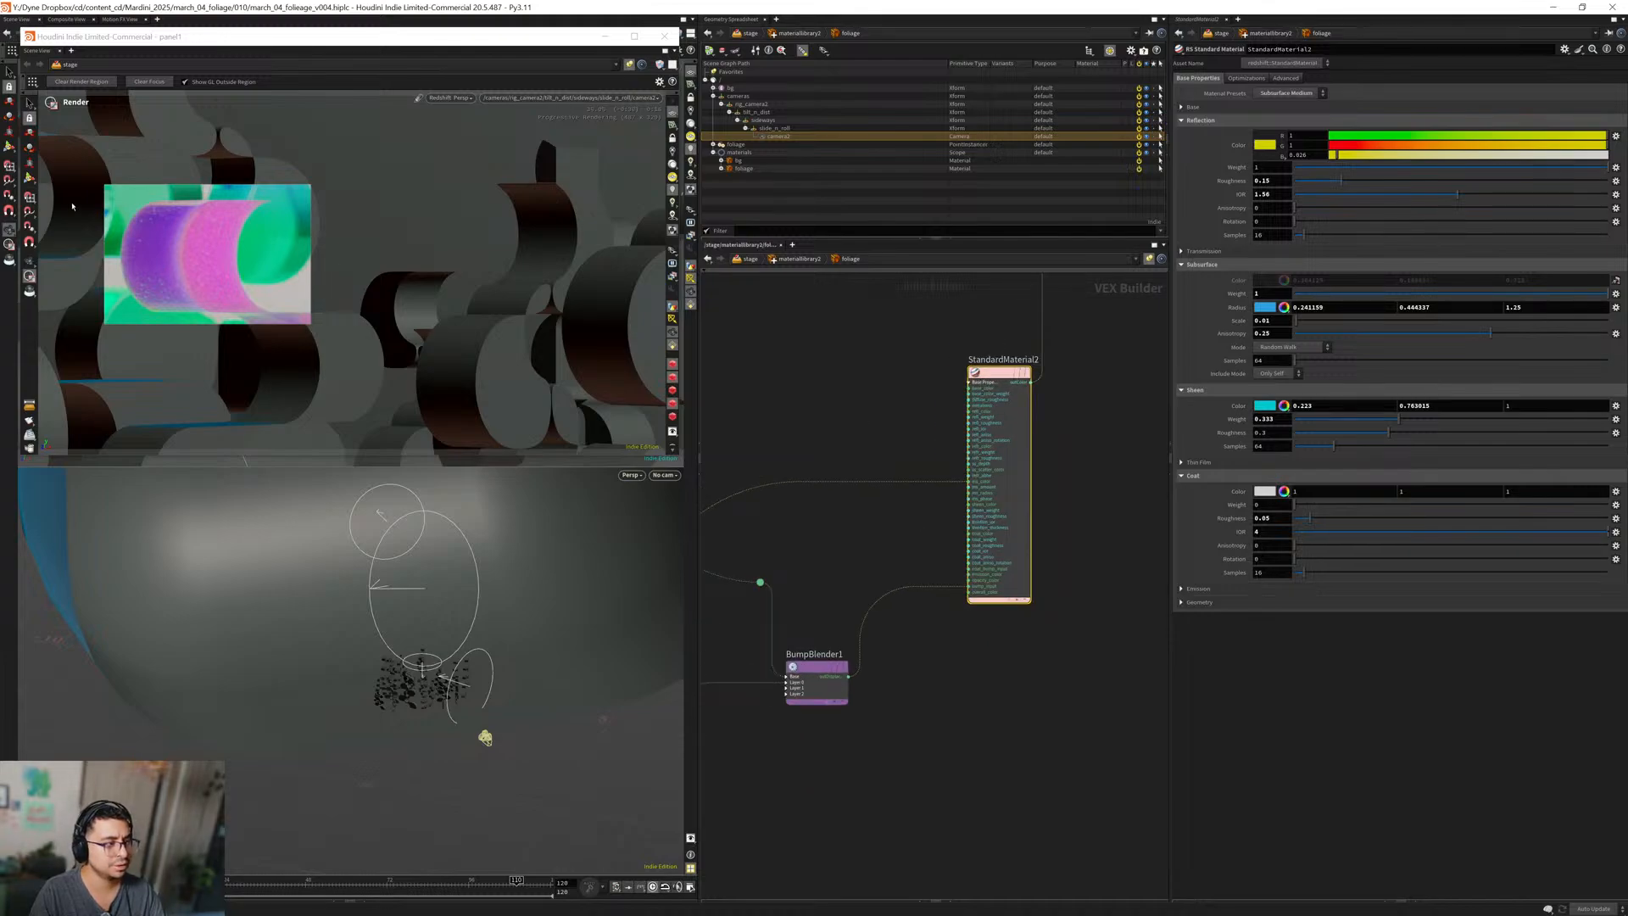
Clear the render region and preview the full-frame render at several frames along the timeline.
{"action": "left_click", "coordinate": [93, 81]}
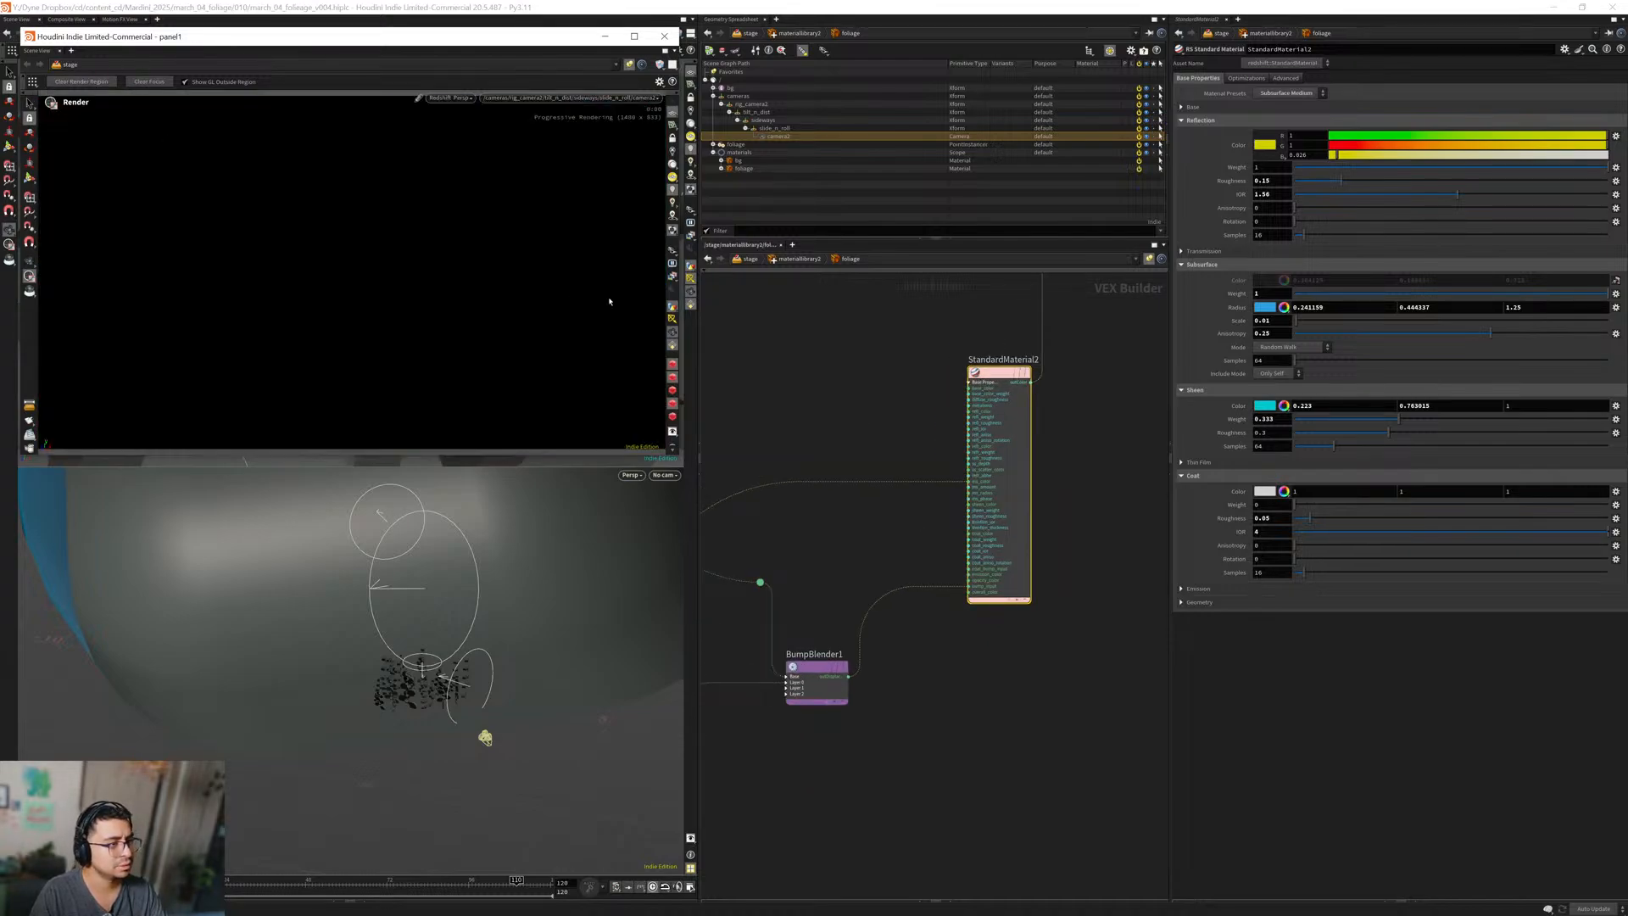
{"action": "left_click", "coordinate": [323, 881]}
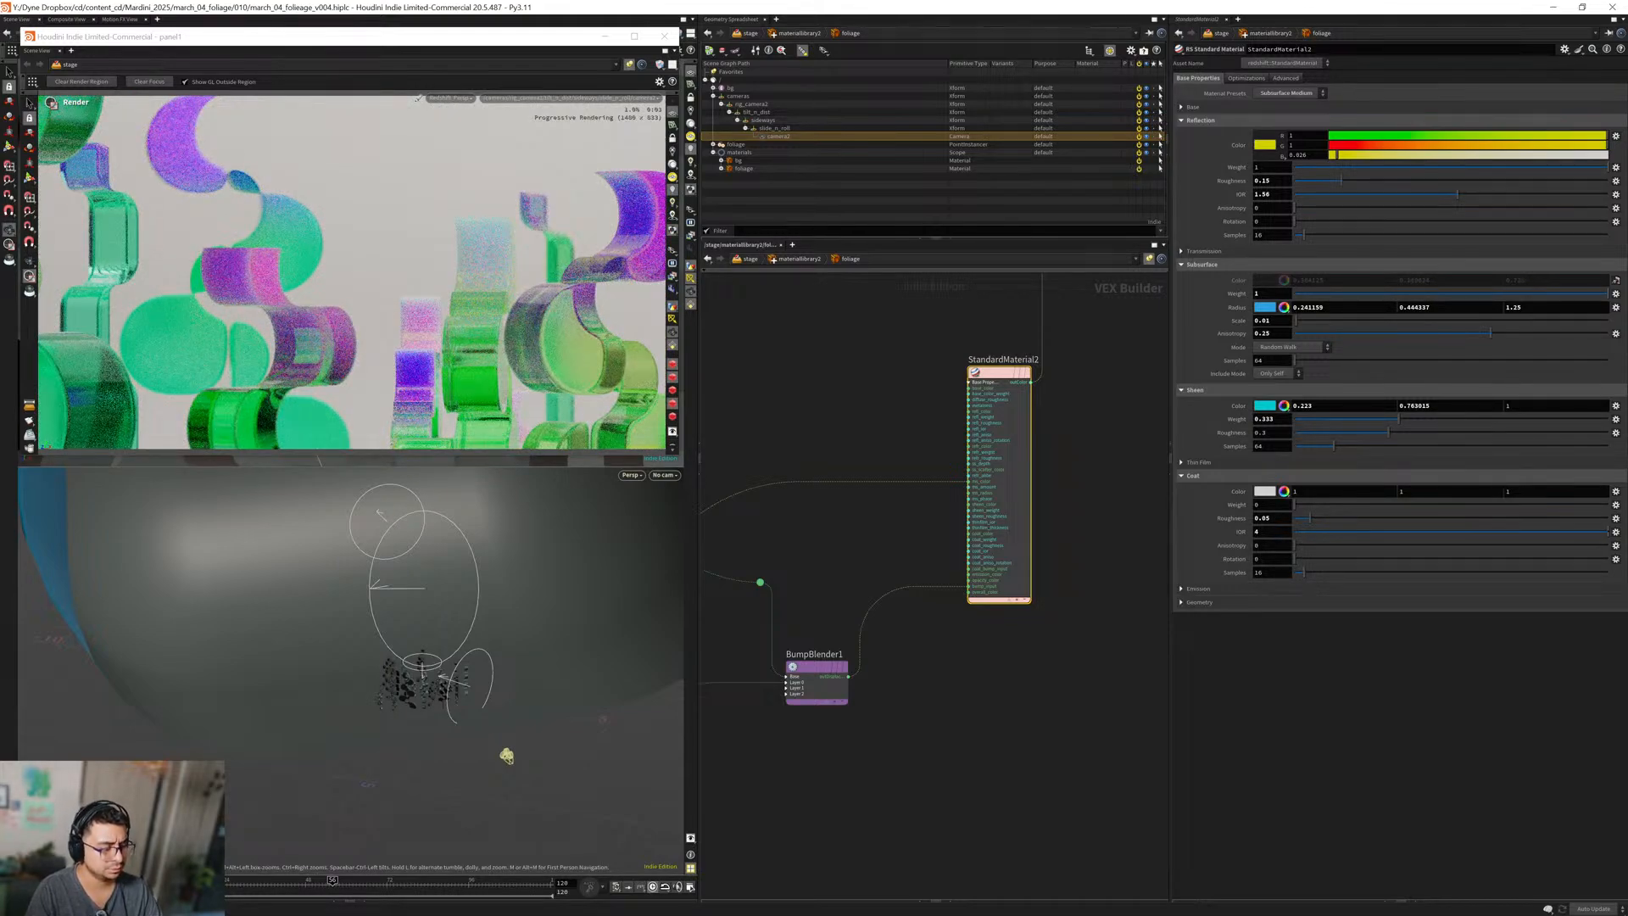
{"action": "left_click", "coordinate": [169, 882]}
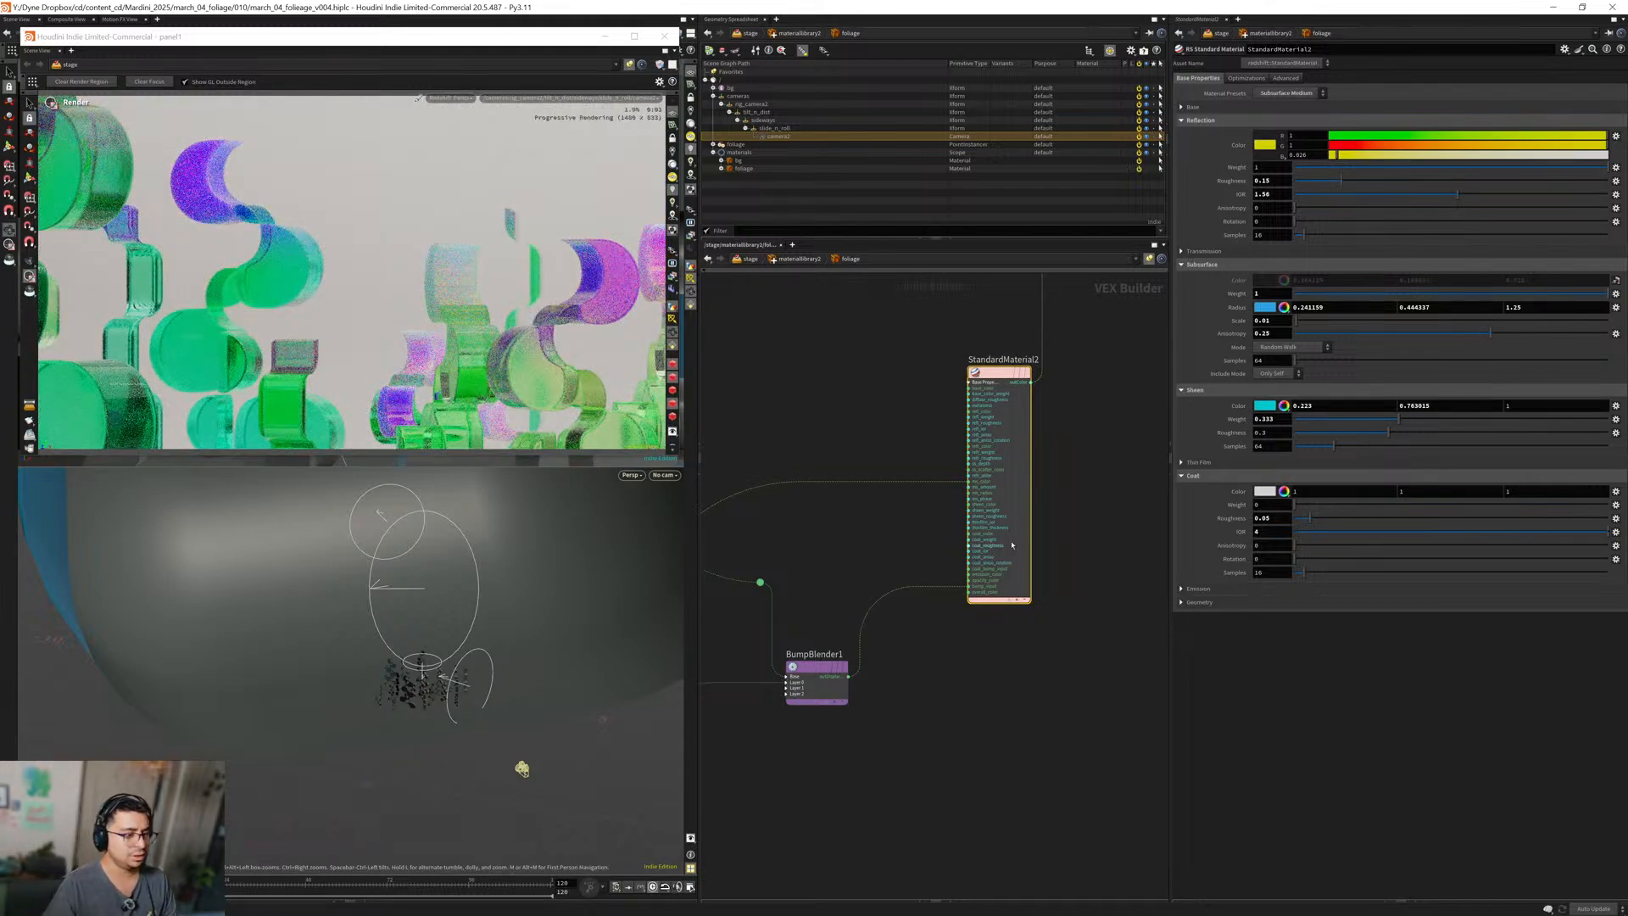
{"action": "key", "text": "h"}
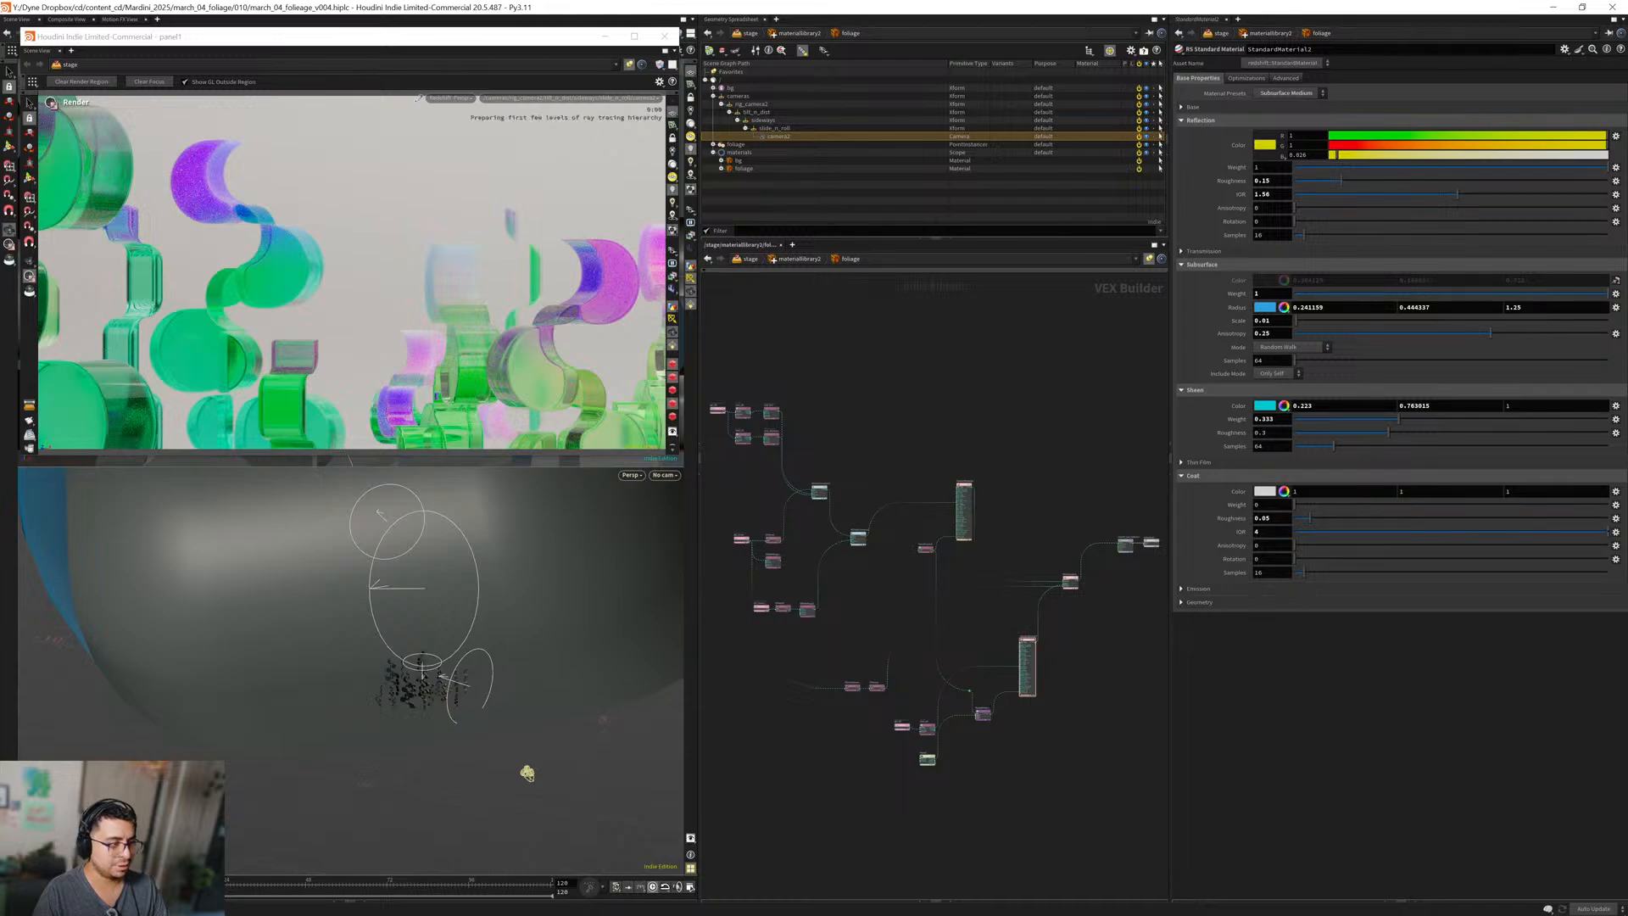
{"action": "key", "text": "Right"}
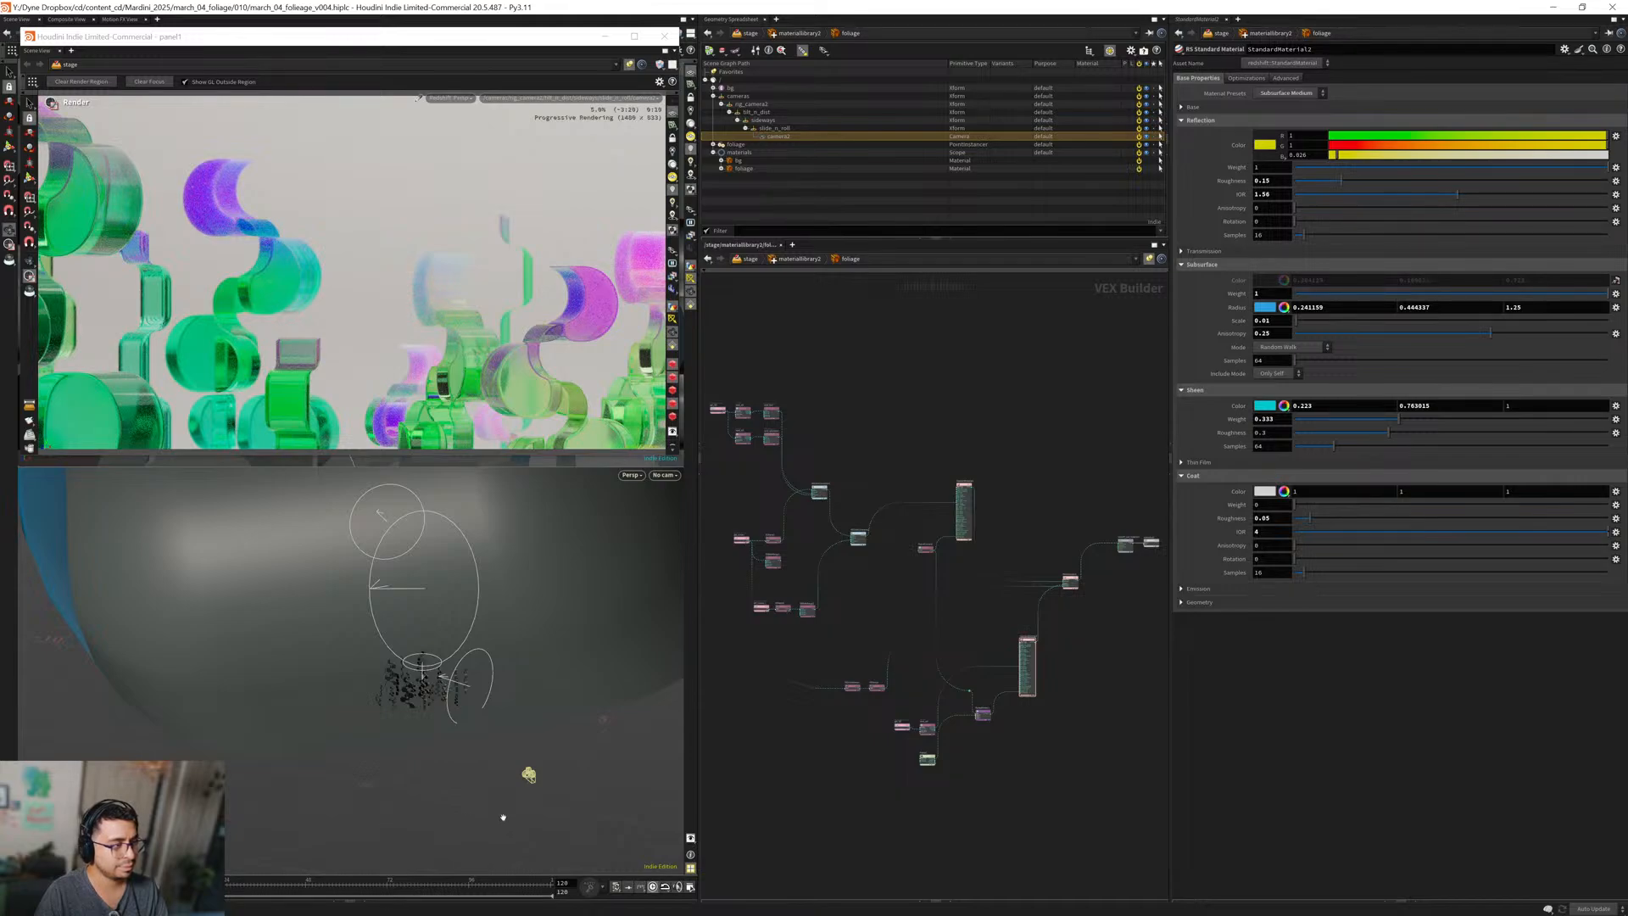
{"action": "left_click", "coordinate": [228, 880]}
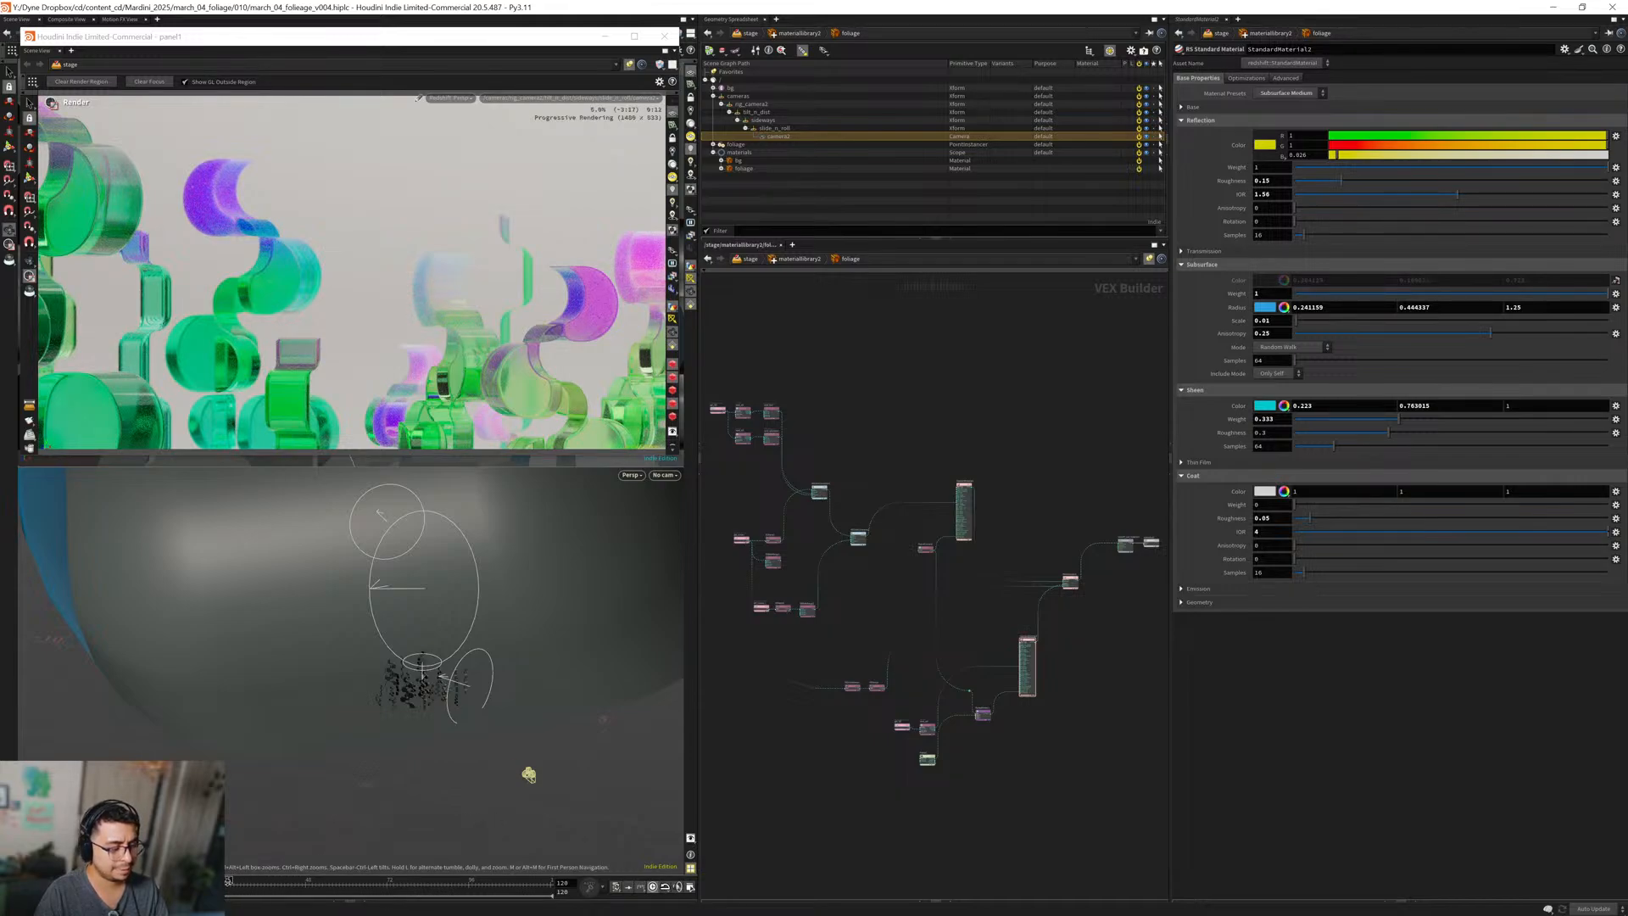
{"action": "left_click_drag", "start_coordinate": [242, 880], "coordinate": [316, 884]}
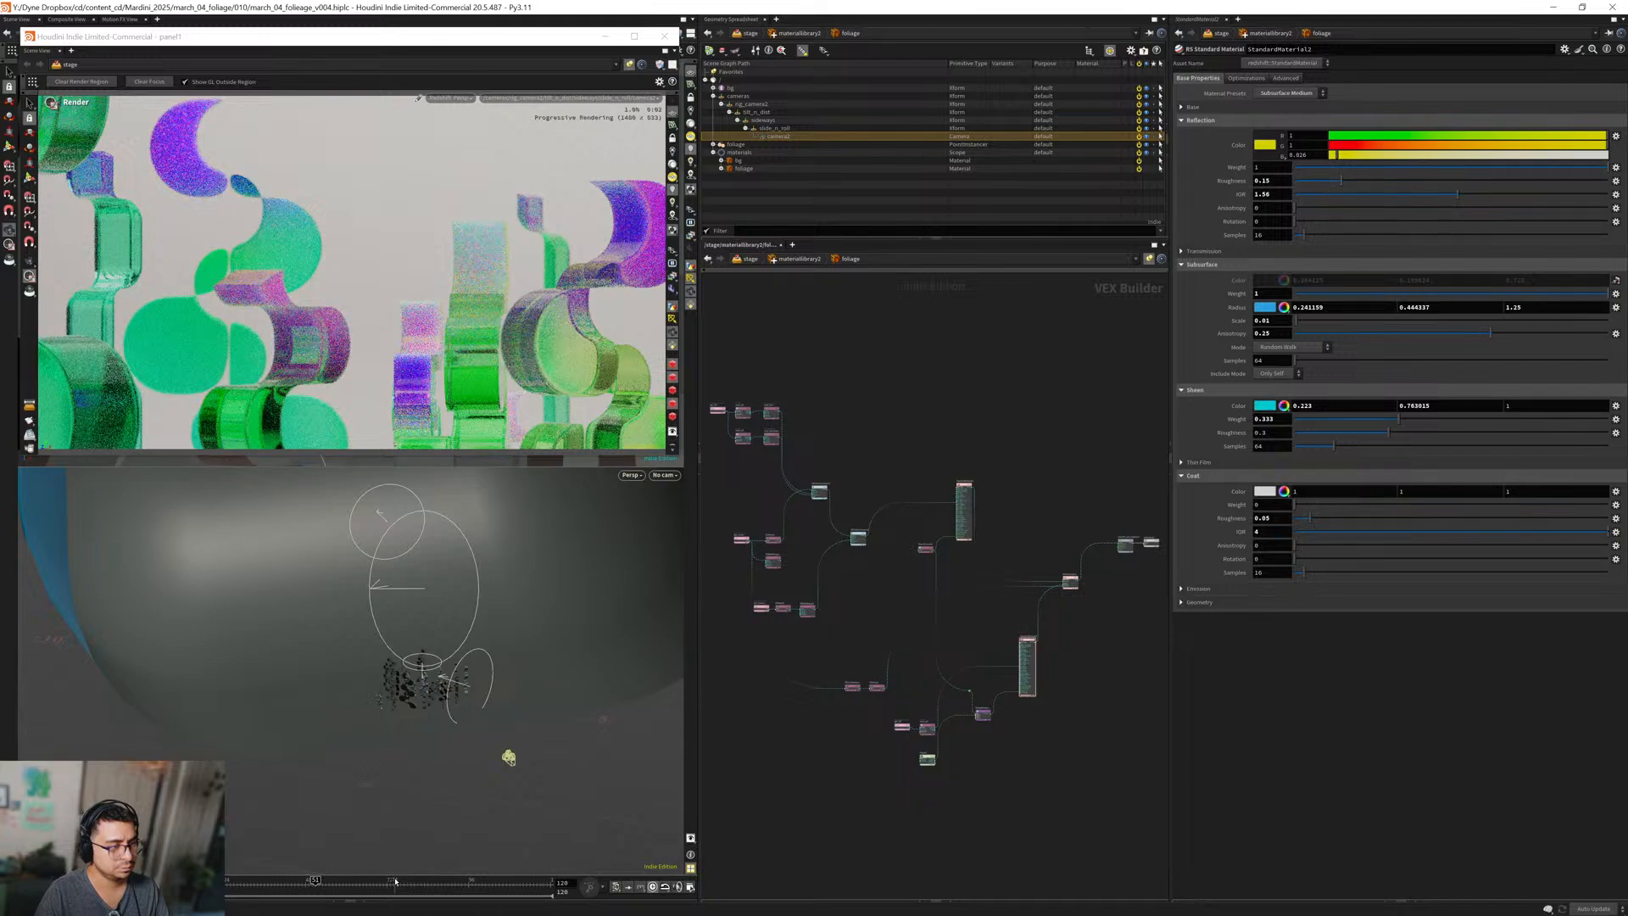
{"action": "left_click", "coordinate": [335, 883]}
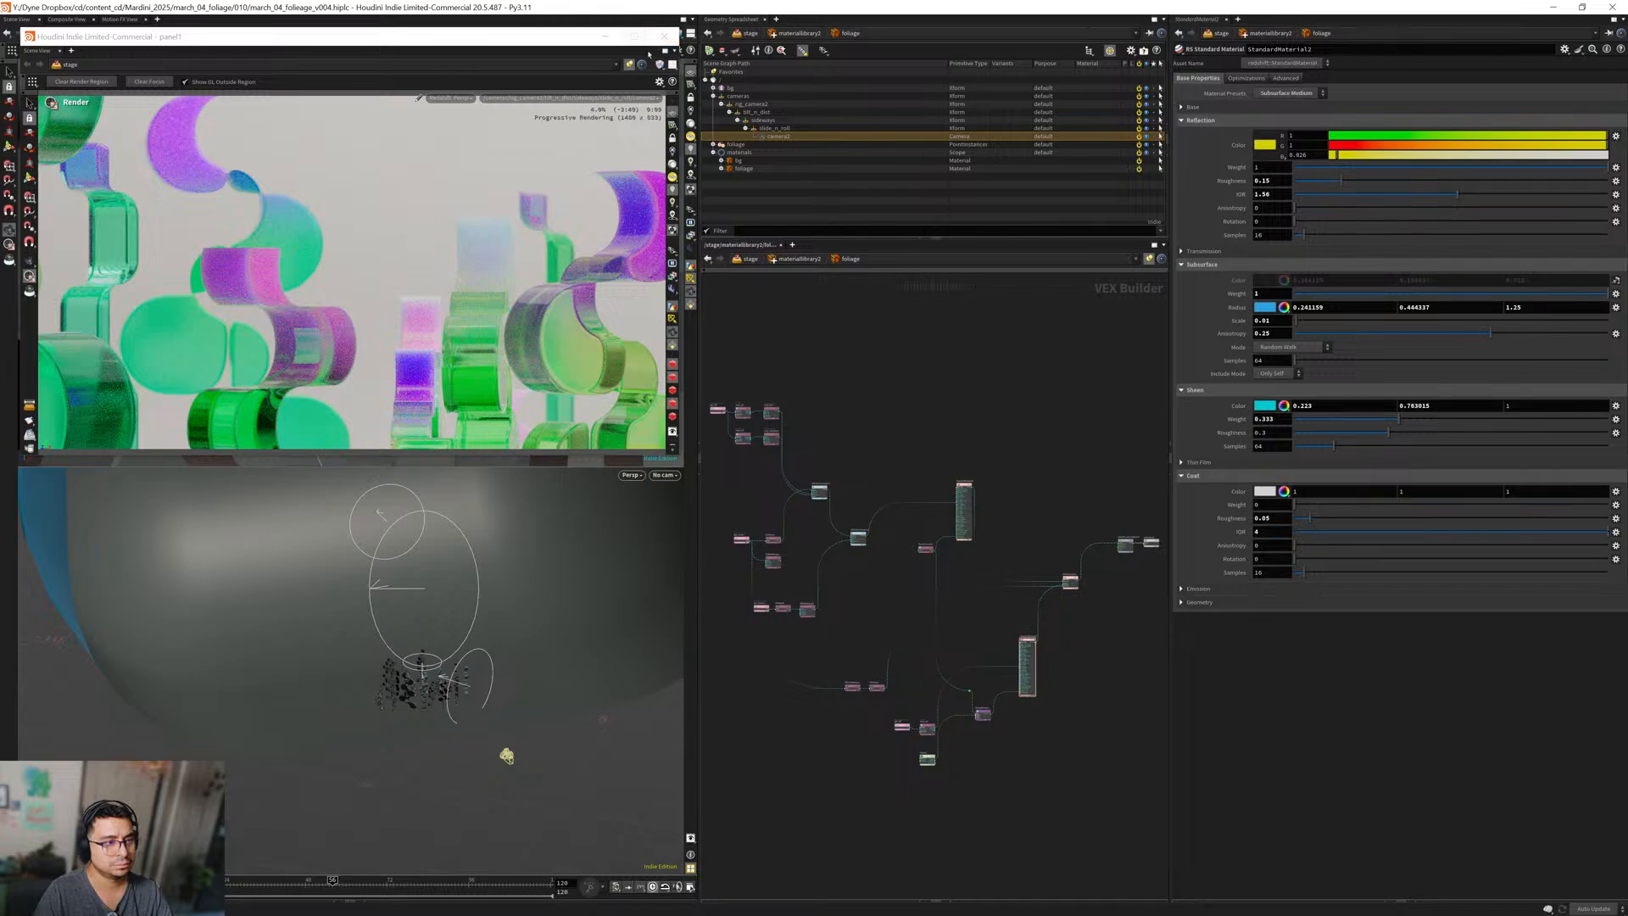
Return to the stage network, add a Redshift render node after arealight4 and make it the displayed node.
{"action": "key", "text": "u"}
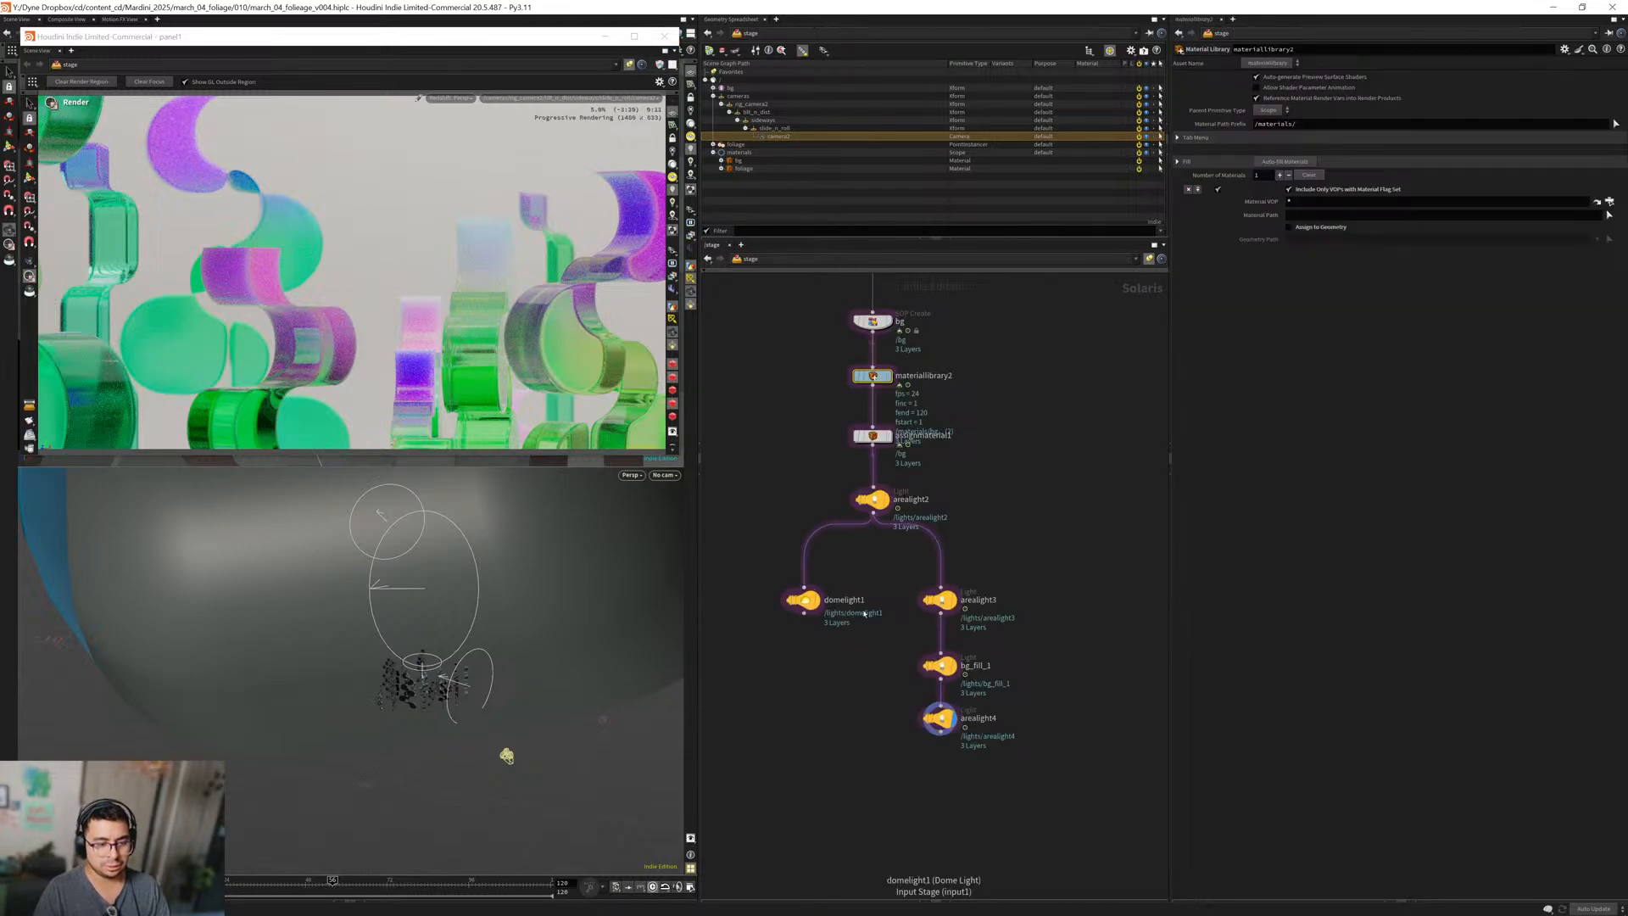
{"action": "middle_click_drag", "start_coordinate": [951, 607], "coordinate": [901, 631]}
{"action": "key", "text": "Tab"}
{"action": "type", "text": "mat"}
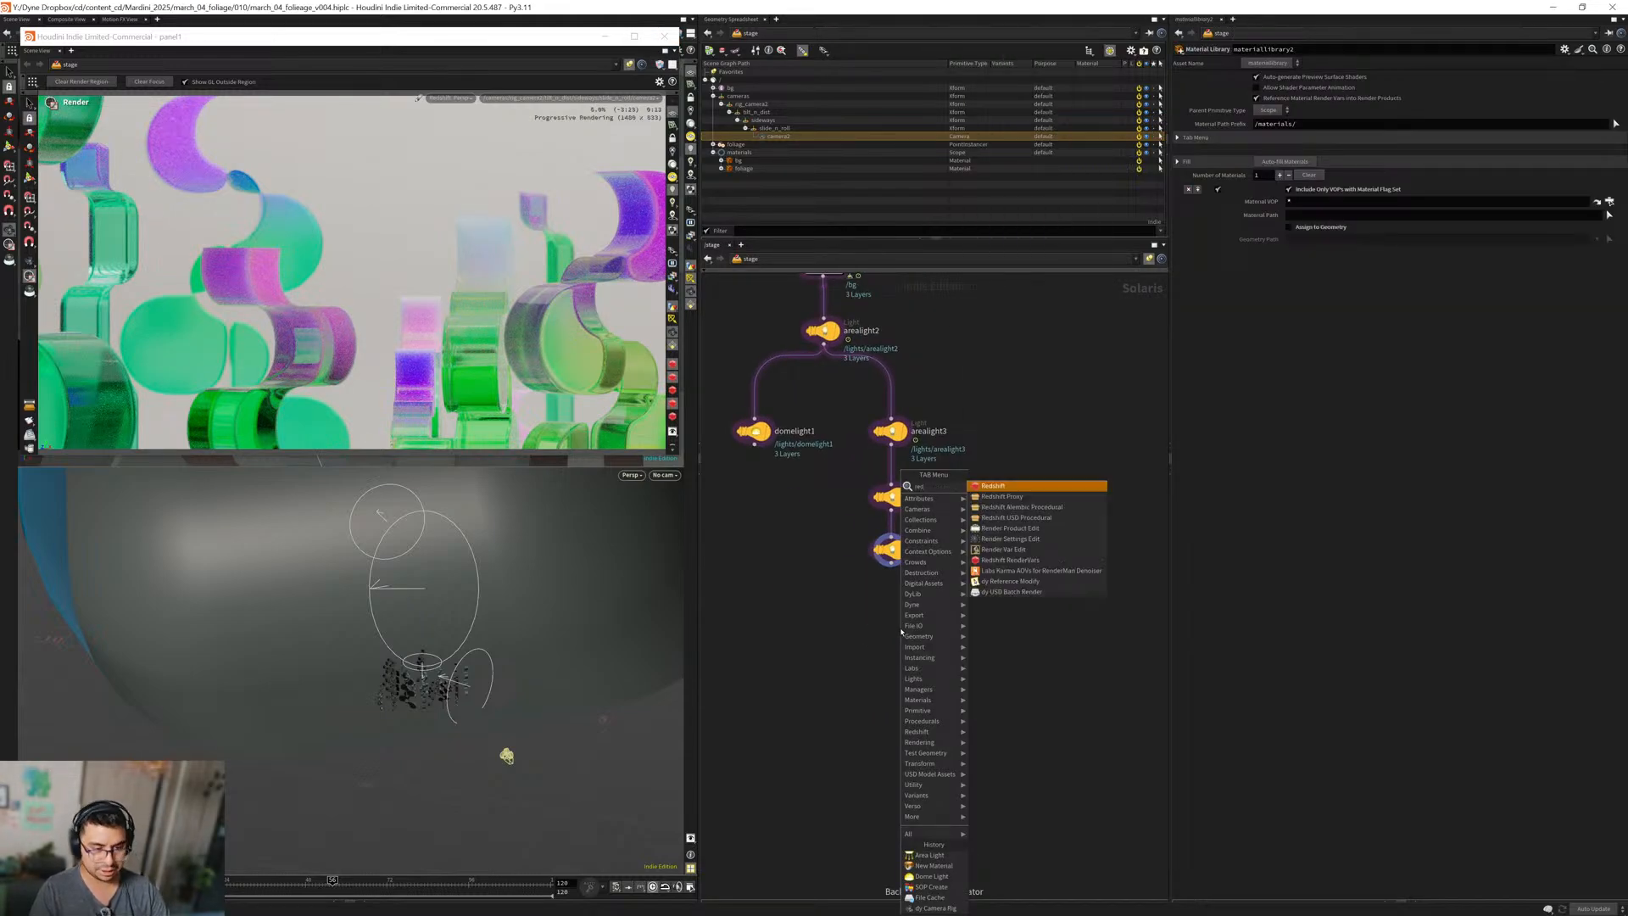
{"action": "key", "text": "Return"}
{"action": "left_click", "coordinate": [890, 636]}
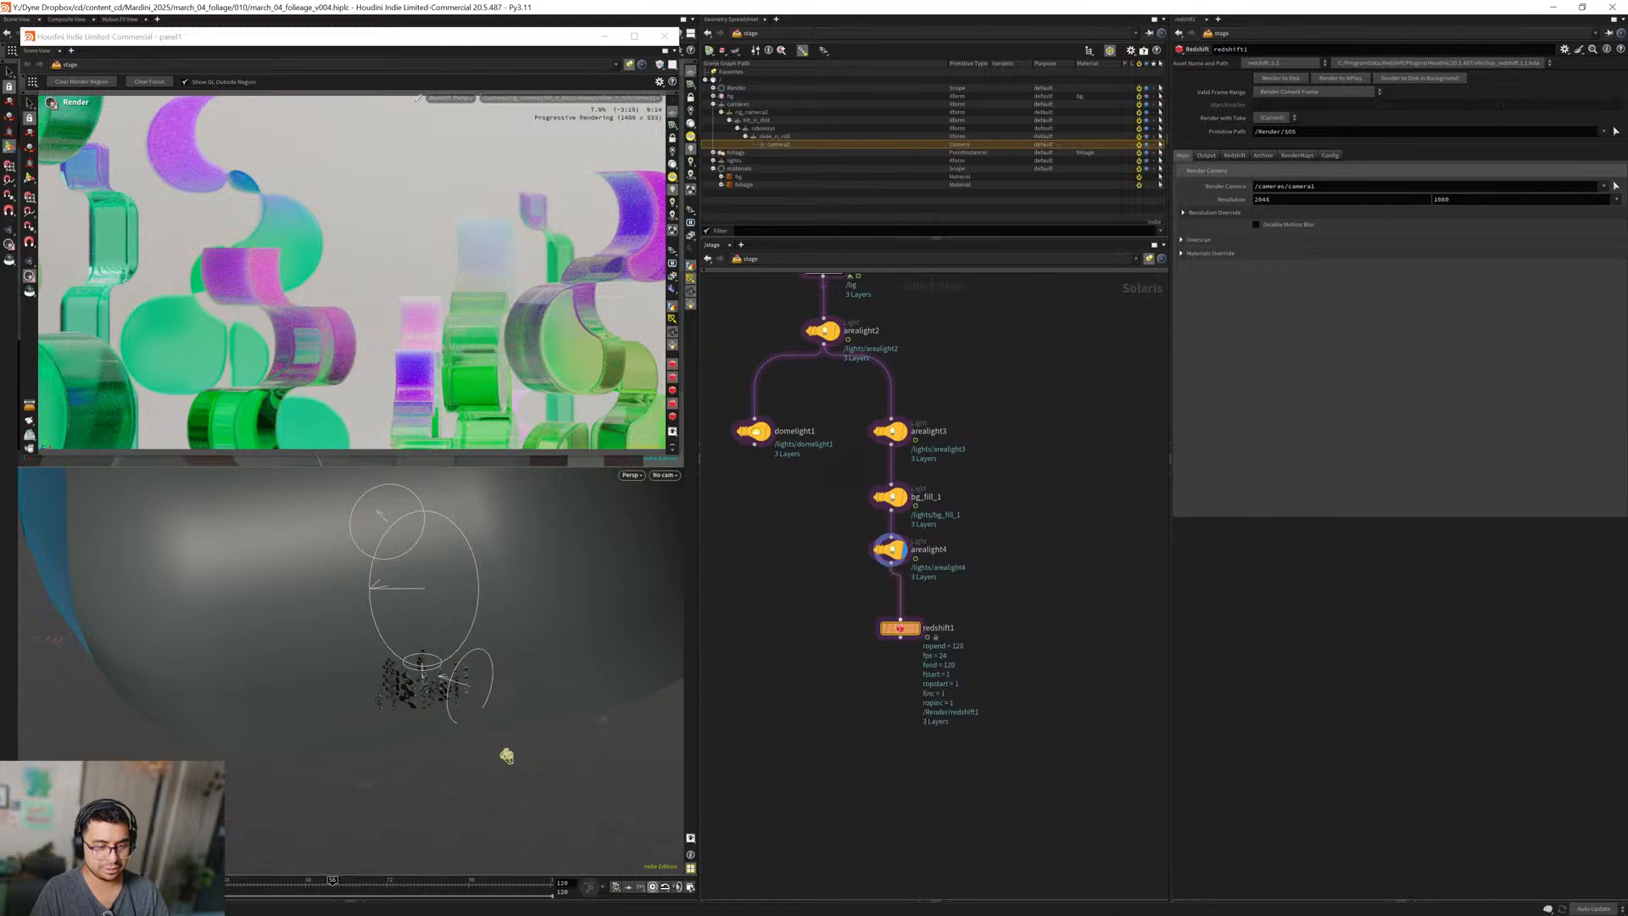
{"action": "left_click", "coordinate": [906, 636]}
{"action": "middle_click_drag", "start_coordinate": [890, 645], "coordinate": [916, 642]}
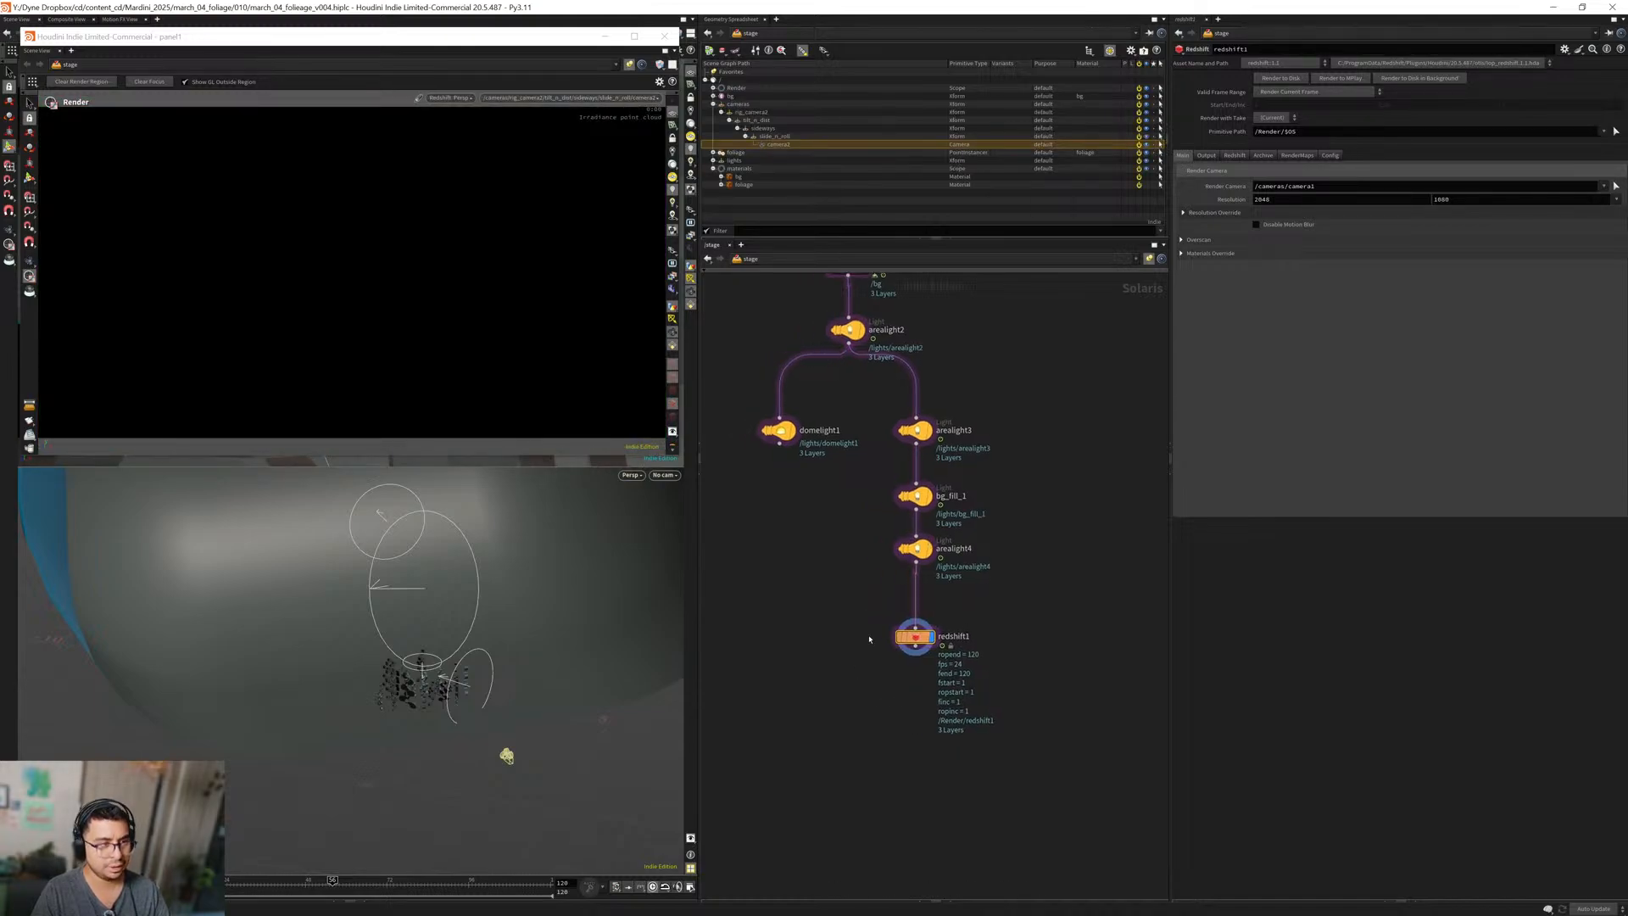
Set the redshift1 node's horizontal render resolution to 1920.
{"action": "left_click_drag", "start_coordinate": [841, 611], "coordinate": [1005, 729]}
{"action": "double_click", "coordinate": [1285, 199]}
{"action": "type", "text": "1920"}
{"action": "key", "text": "Return"}
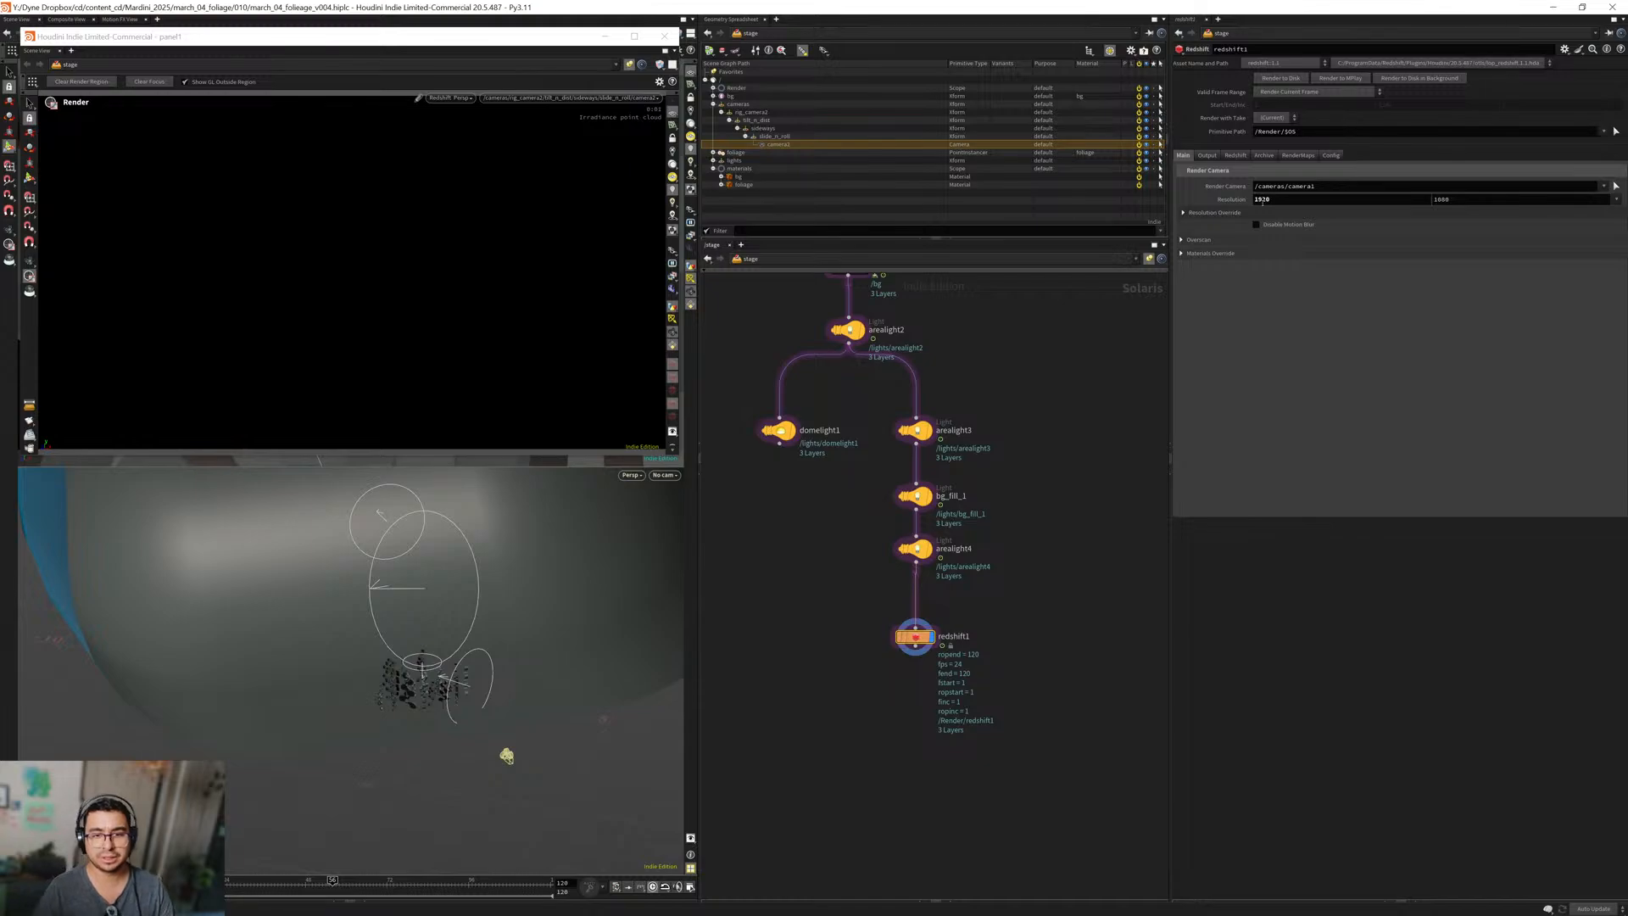
Keep the output format as OpenEXR and set its compression to DWAA Lossy and Fast (32 scanline block) with a DWA compression of 90.
{"action": "left_click", "coordinate": [1206, 156]}
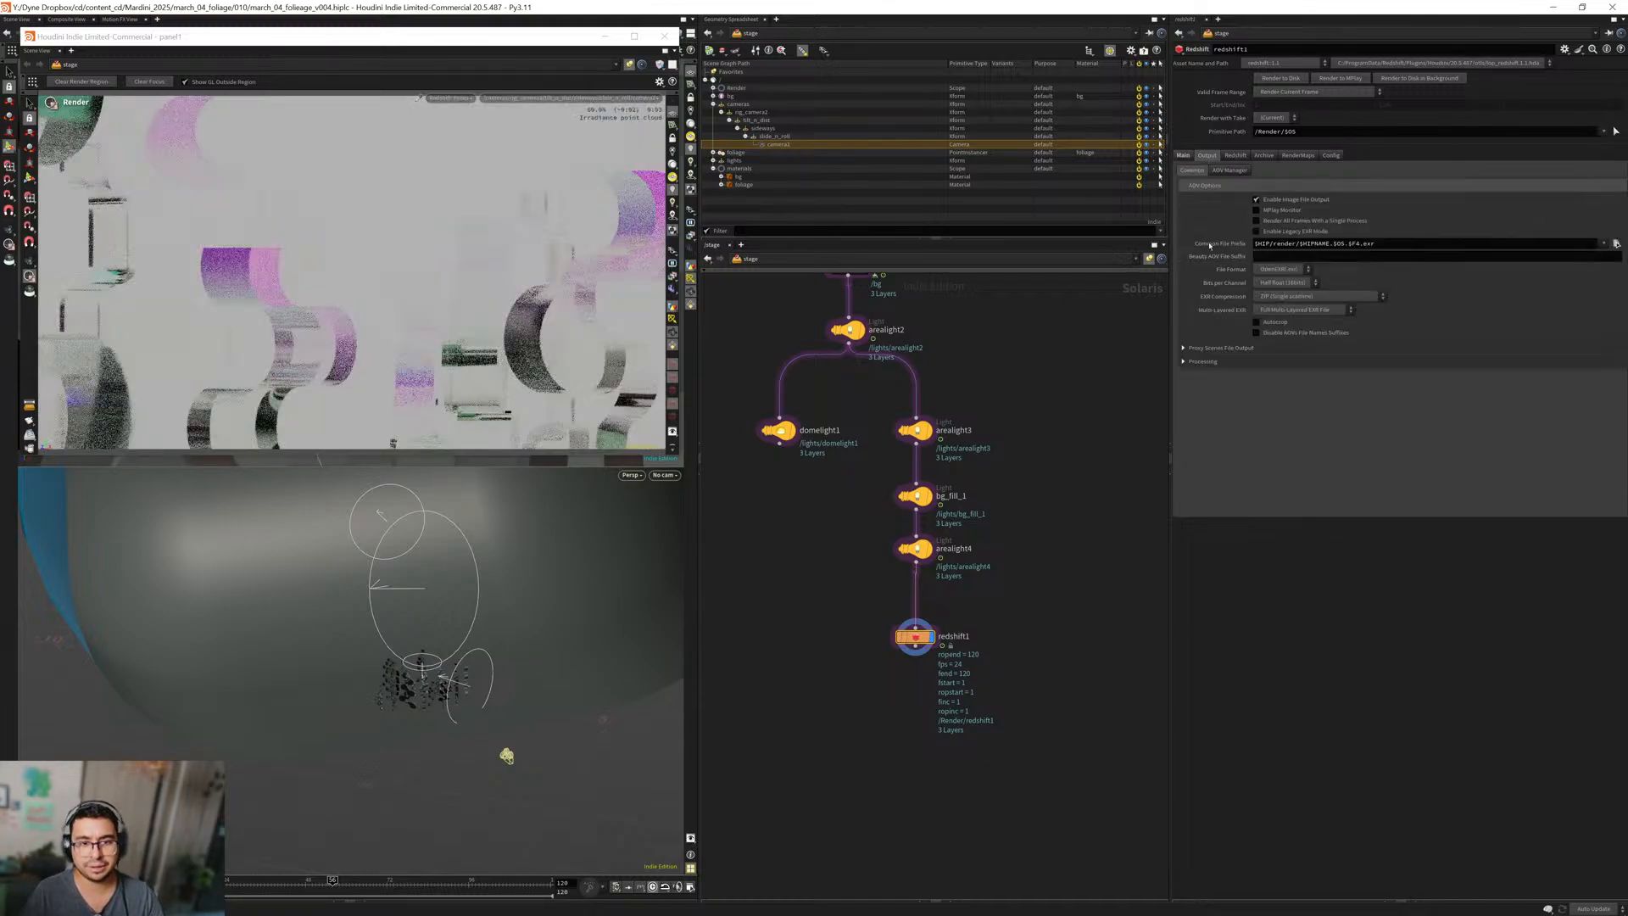
{"action": "left_click", "coordinate": [1202, 361]}
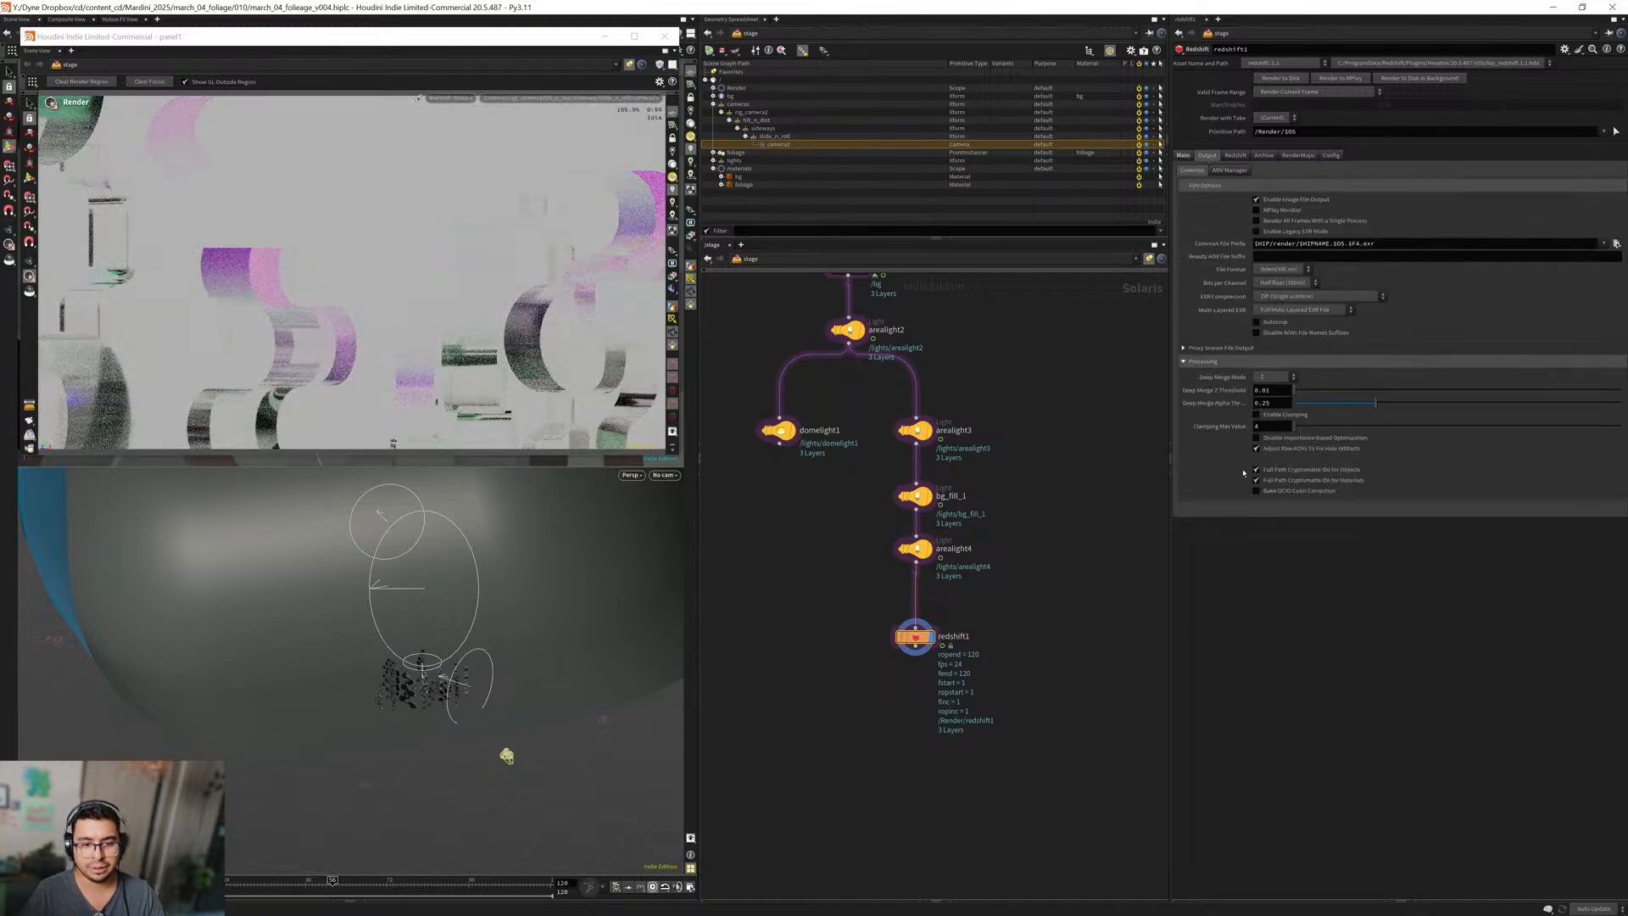
{"action": "left_click", "coordinate": [1199, 362]}
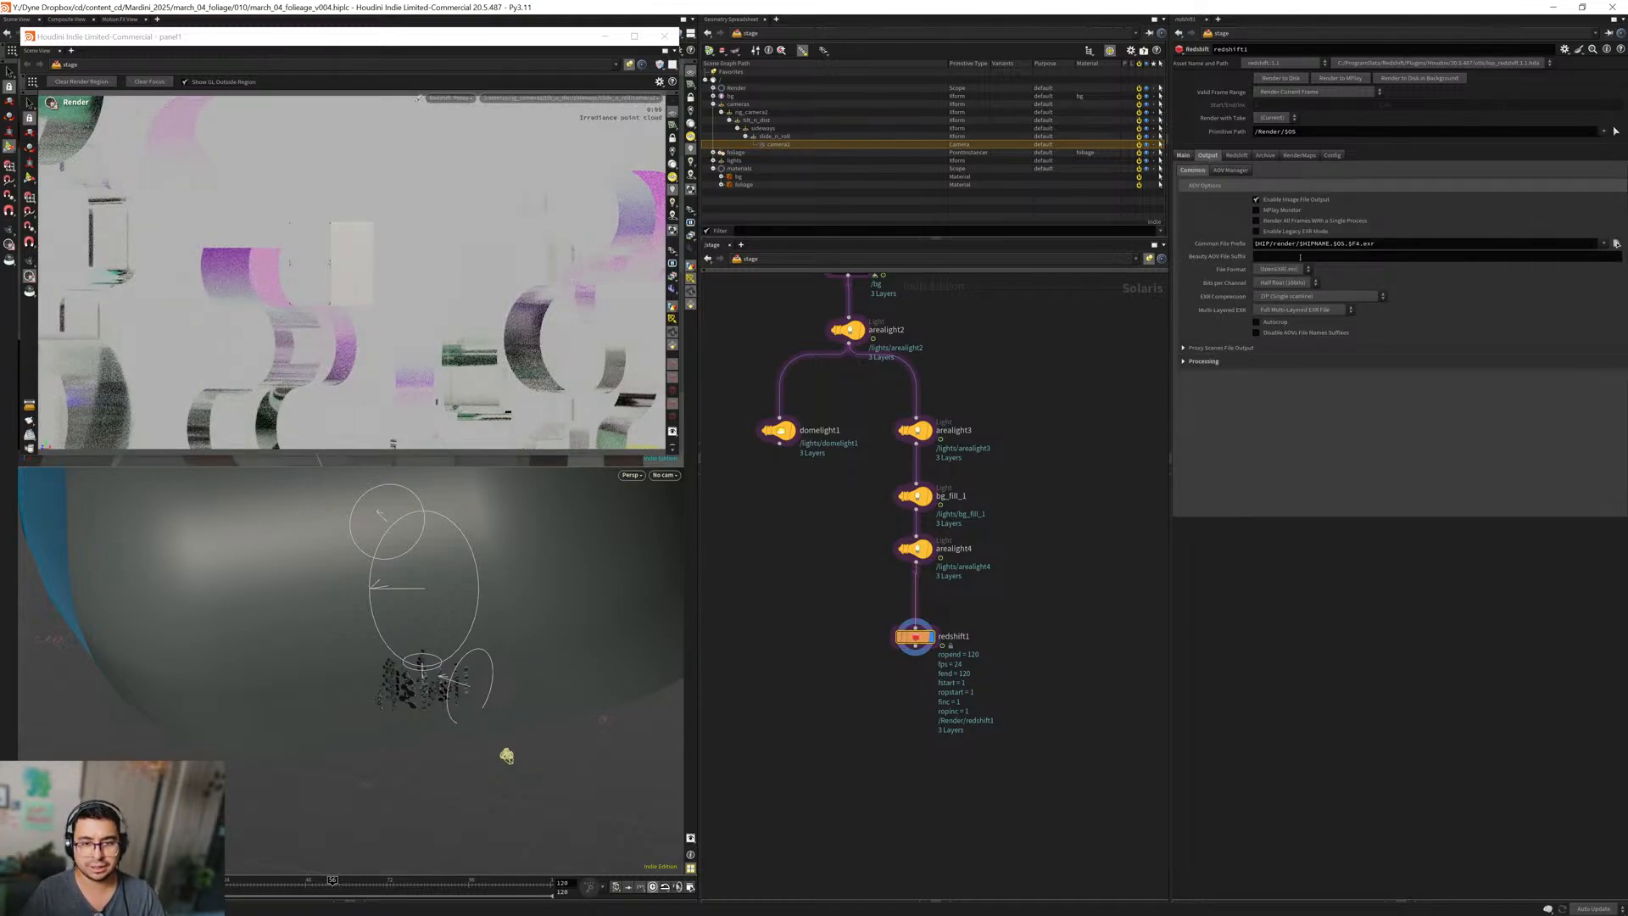
{"action": "left_click", "coordinate": [1278, 270]}
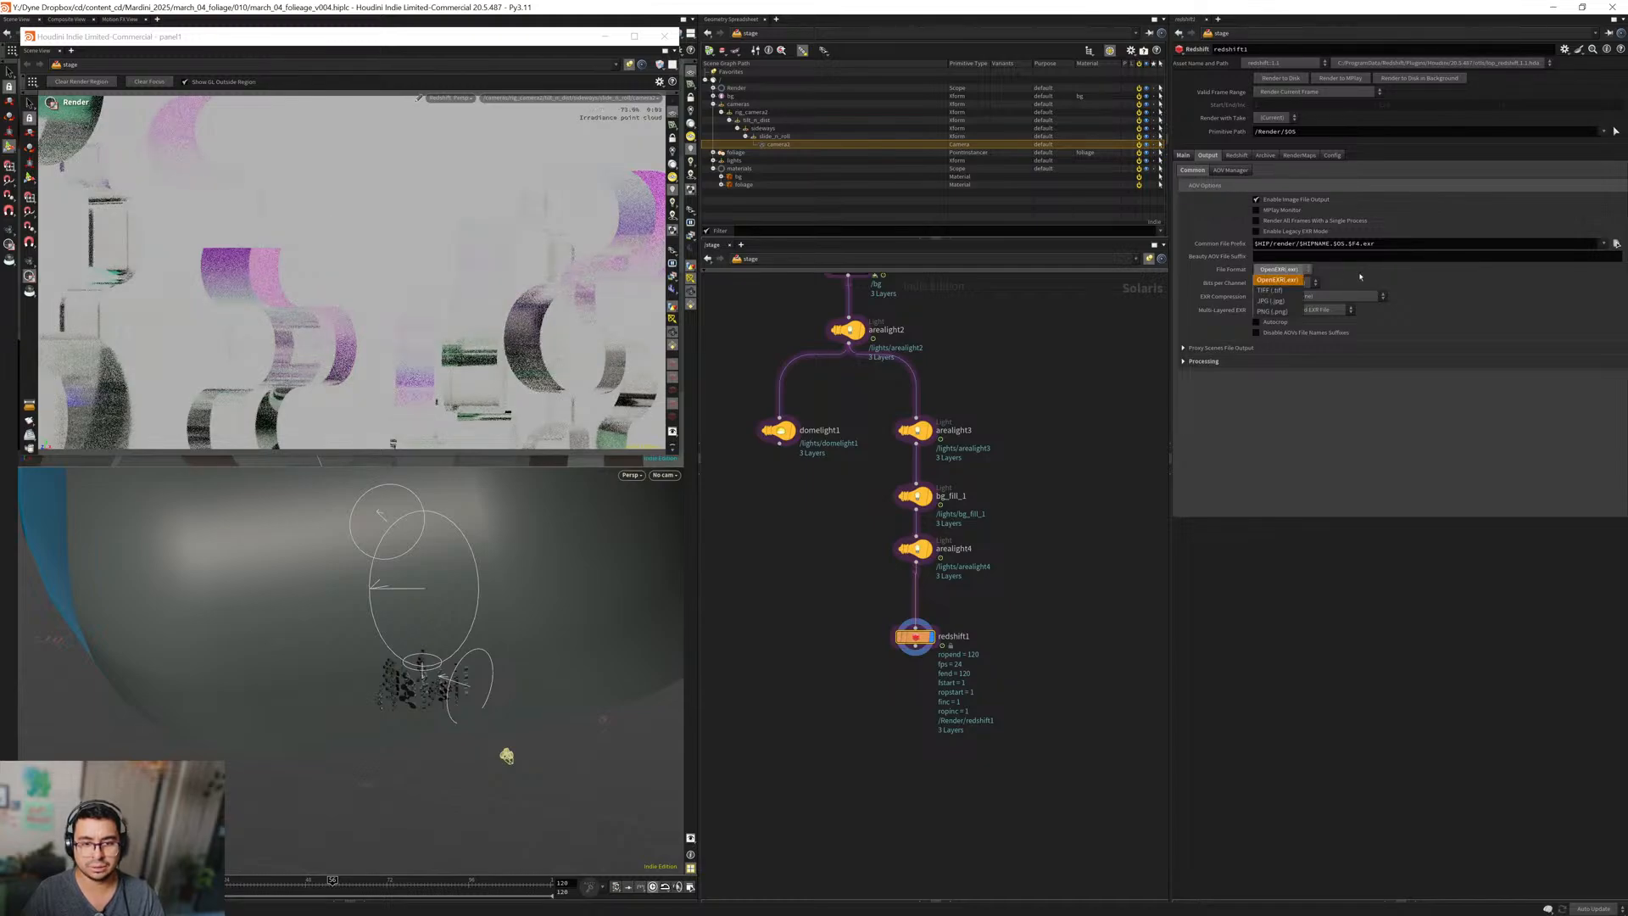
{"action": "left_click", "coordinate": [1277, 280]}
{"action": "left_click", "coordinate": [1318, 295]}
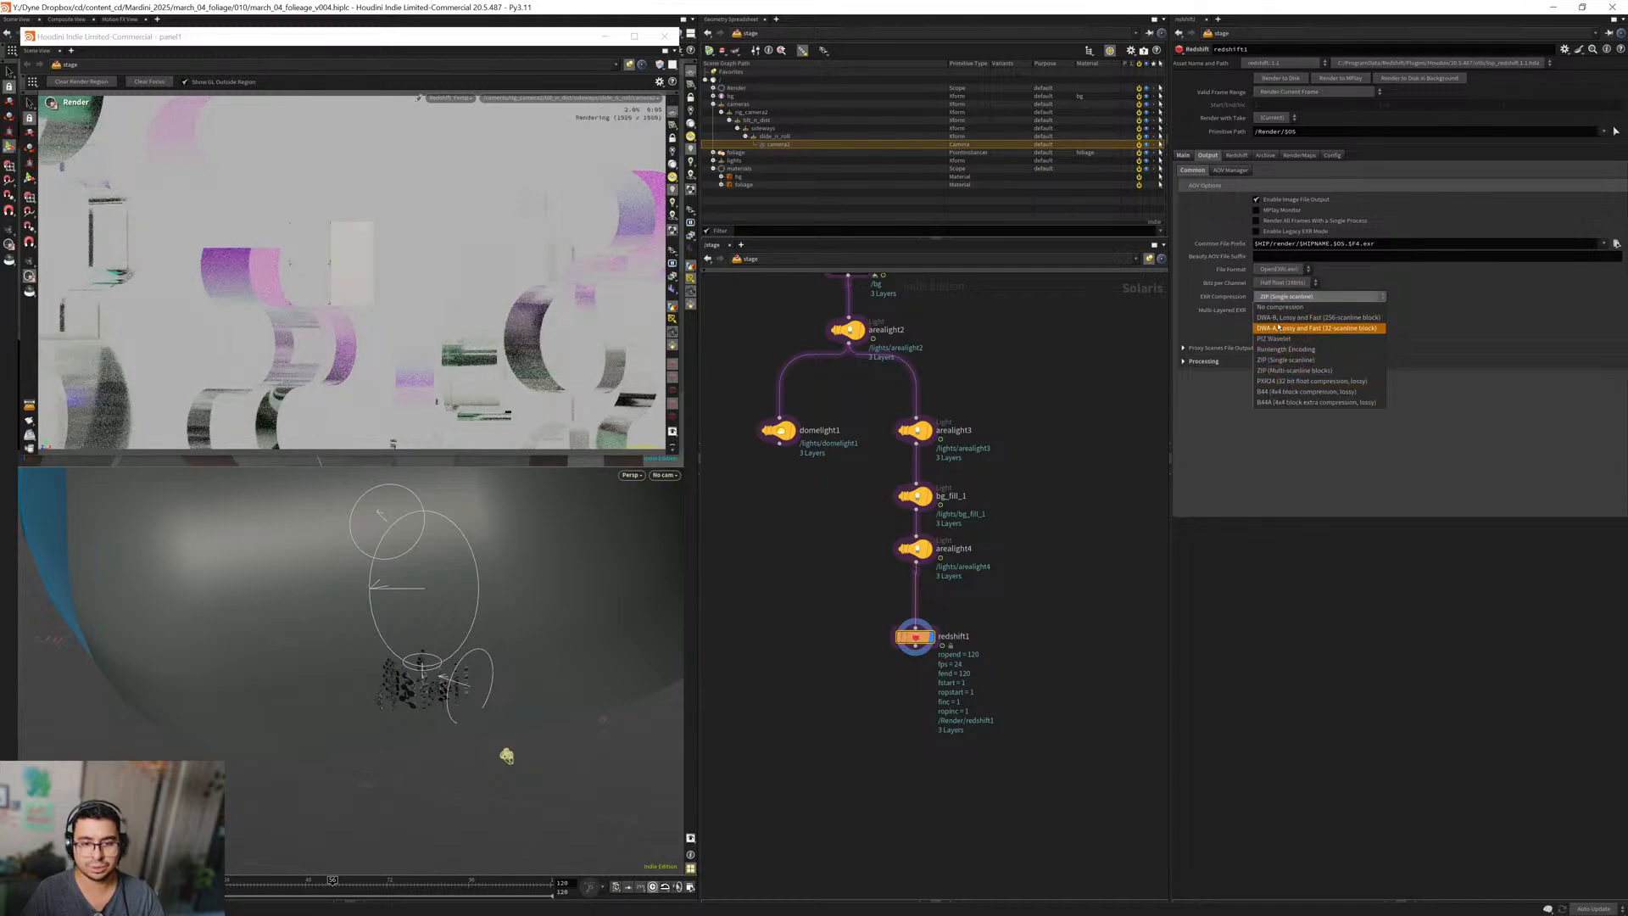
{"action": "left_click", "coordinate": [1277, 327]}
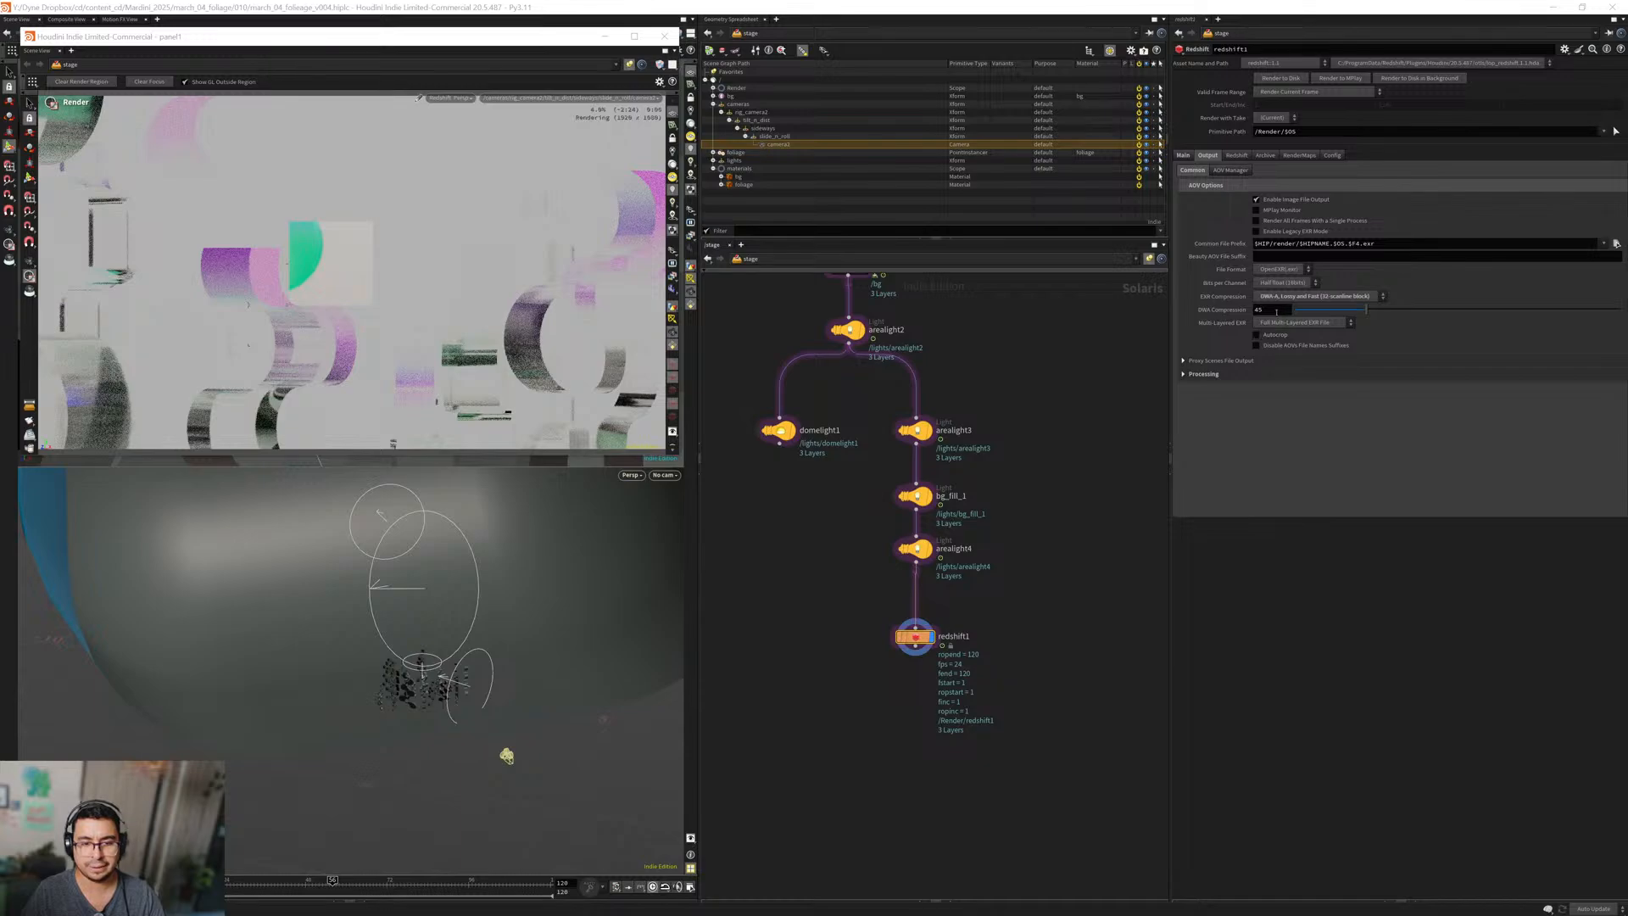
{"action": "left_click", "coordinate": [1276, 310]}
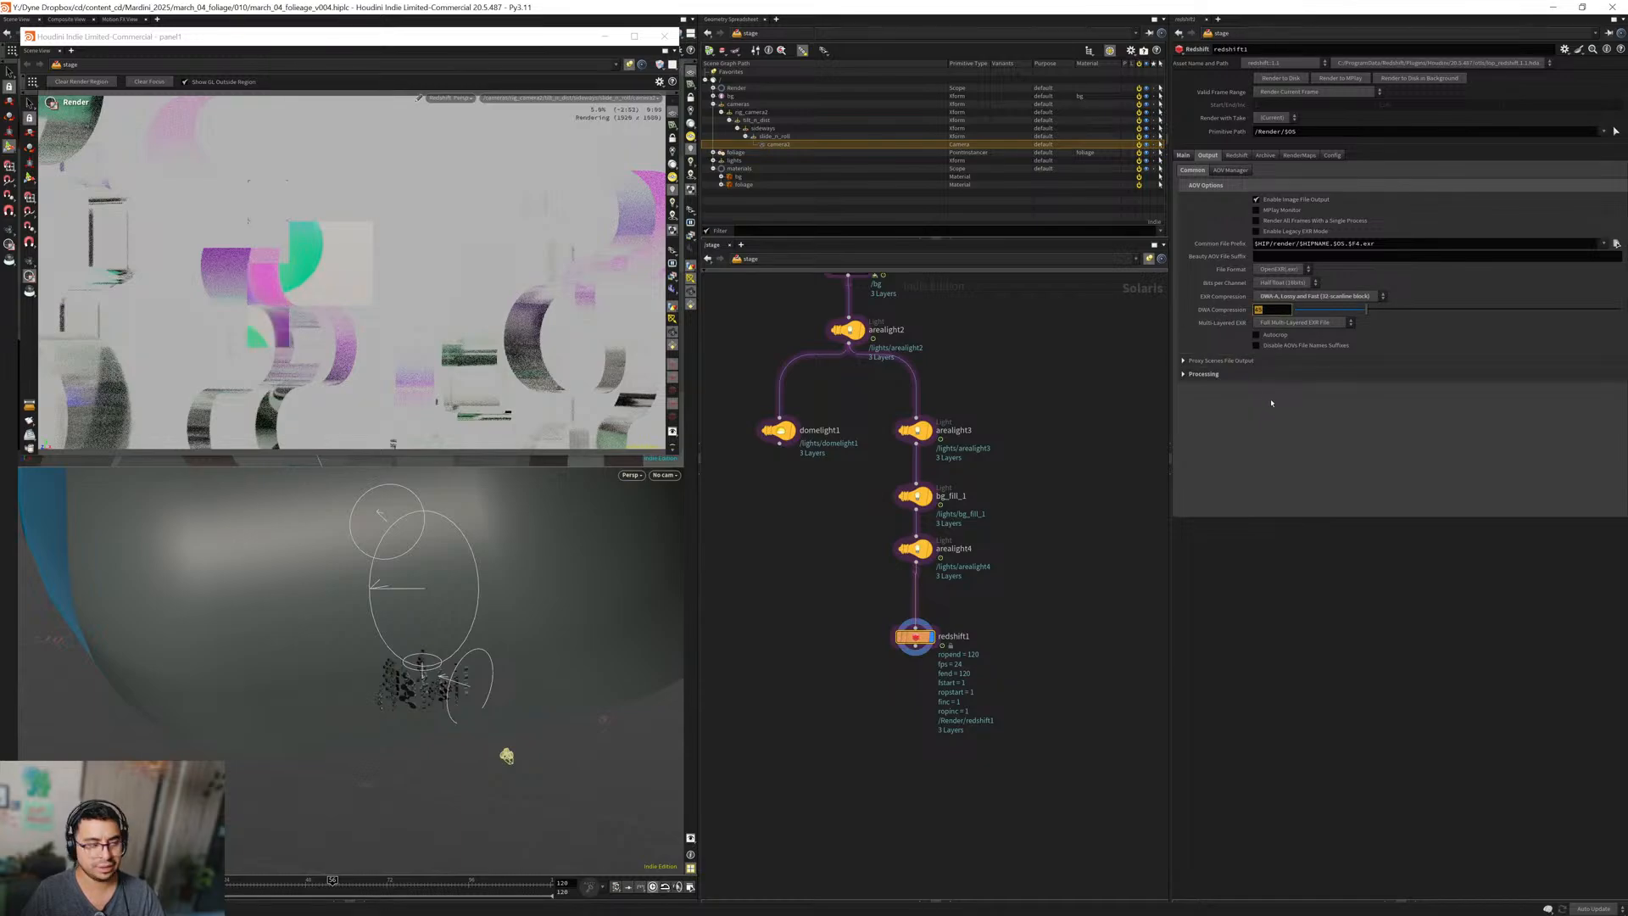
{"action": "type", "text": "90"}
{"action": "key", "text": "Return"}
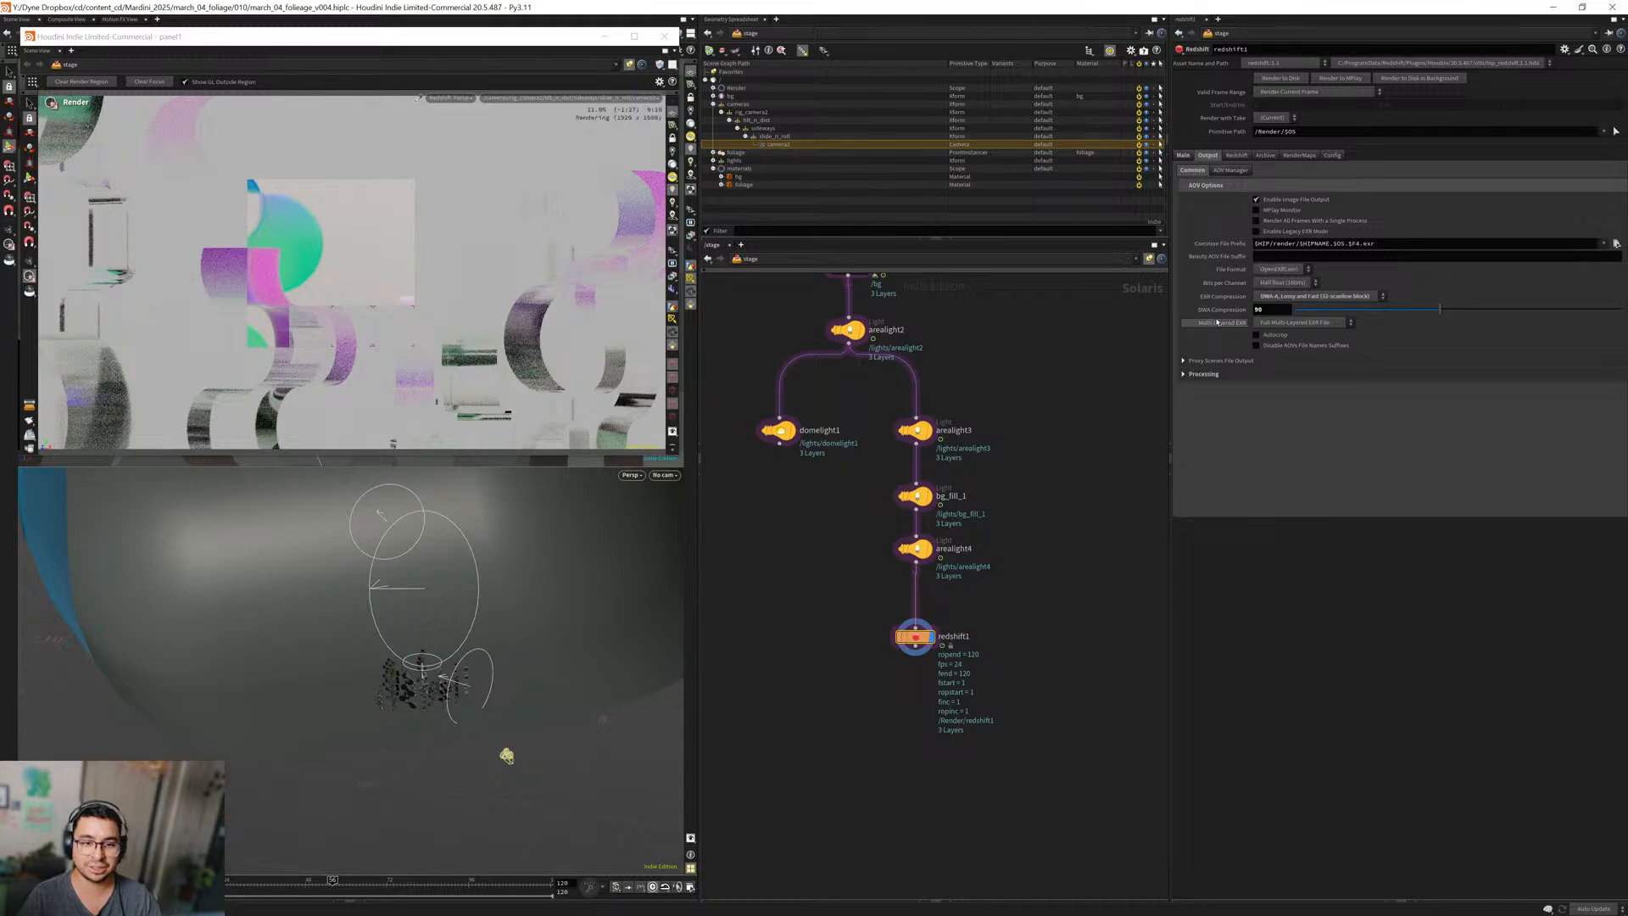
{"action": "left_click", "coordinate": [1222, 173]}
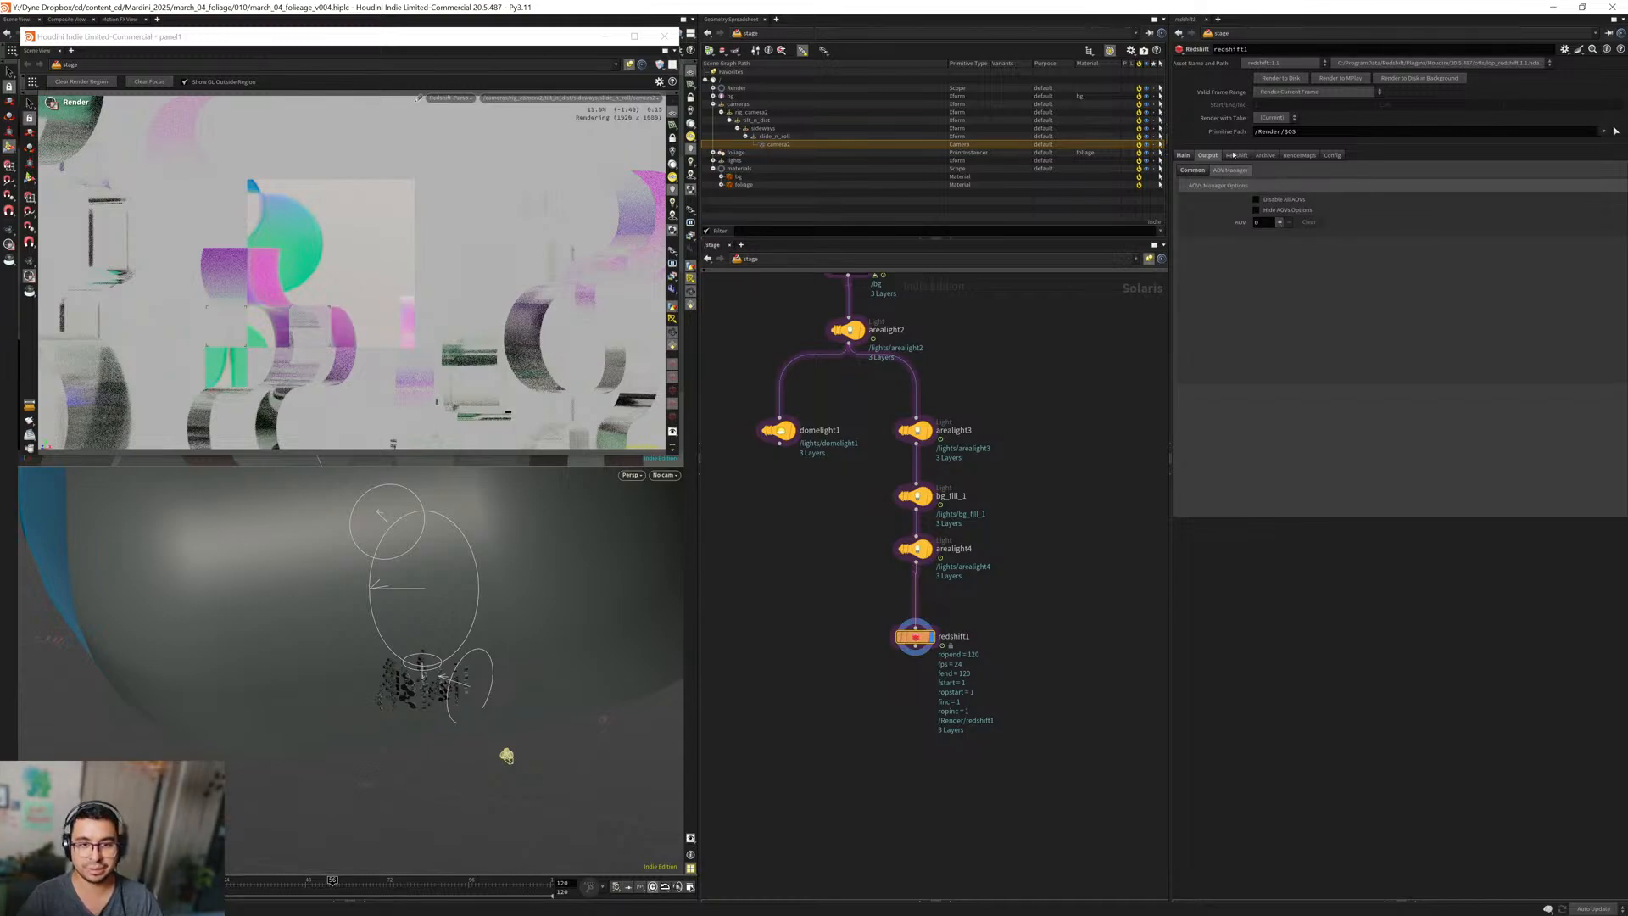
Switch the render settings to Advanced, disable automatic sampling, and set the threshold to 0.008 with 16 minimum and 256 maximum samples.
{"action": "left_click", "coordinate": [1236, 155]}
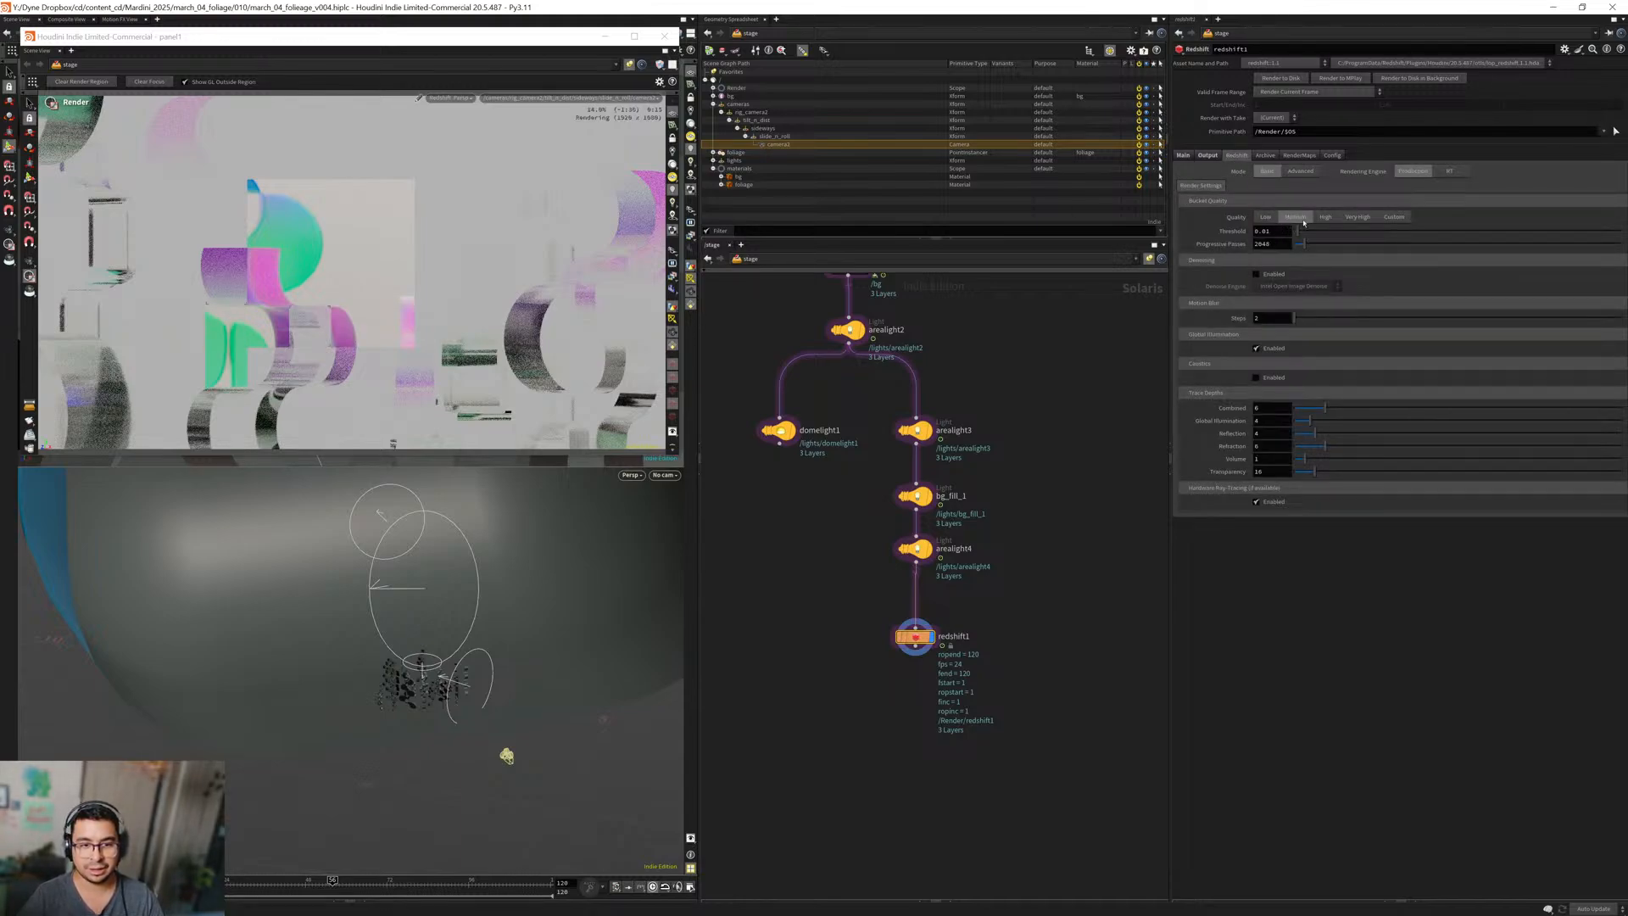
{"action": "left_click", "coordinate": [1299, 171]}
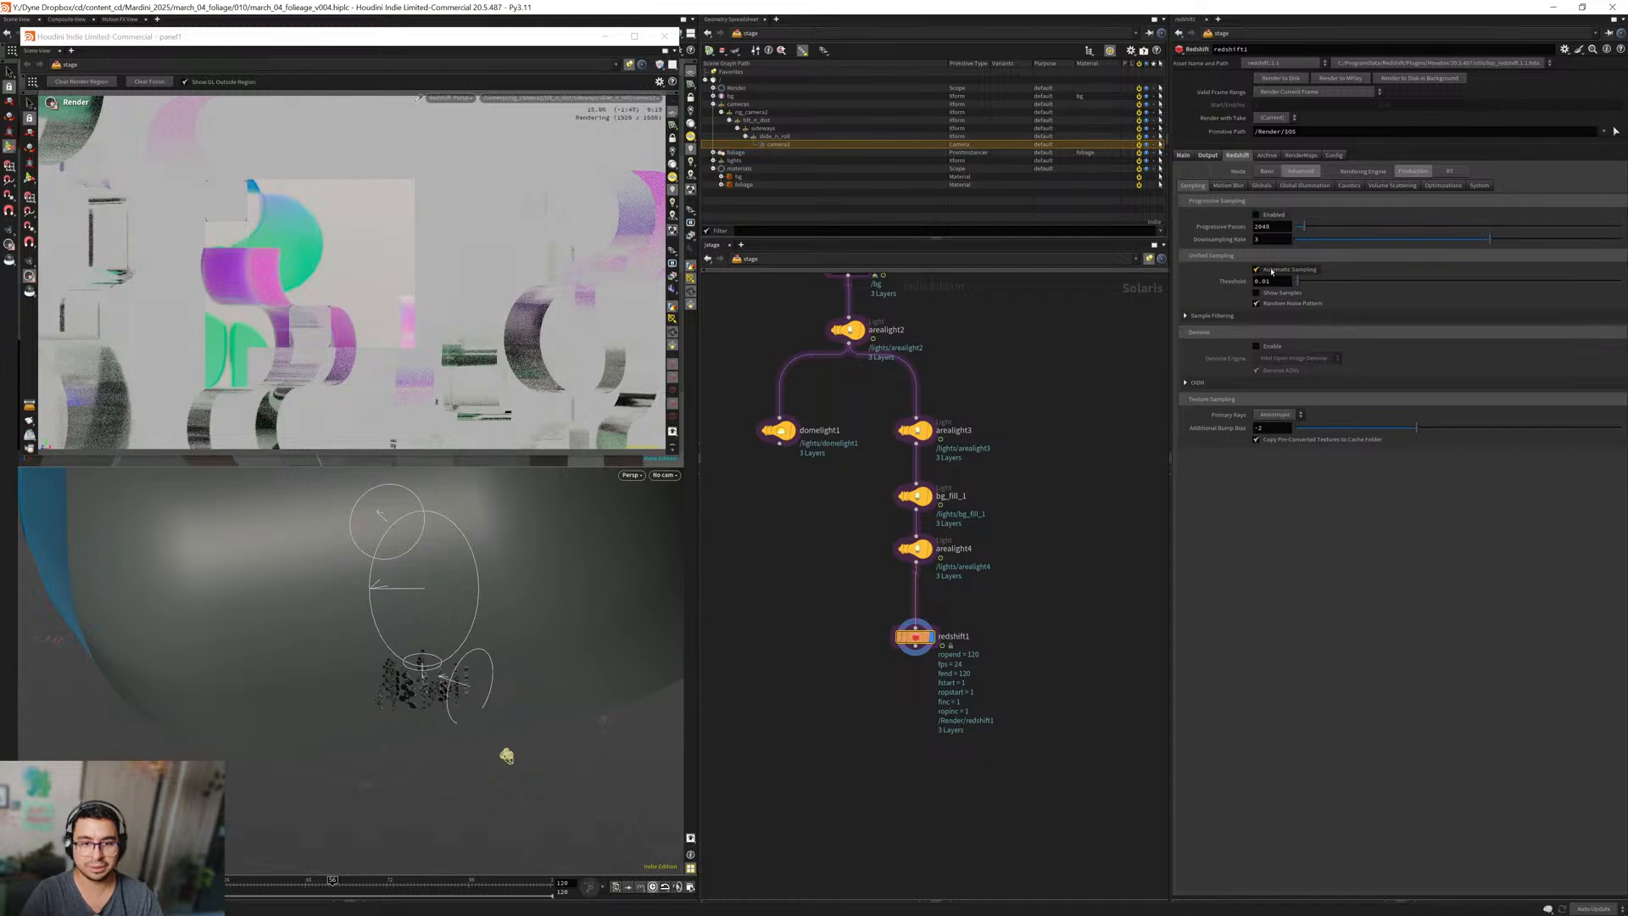
{"action": "left_click", "coordinate": [1271, 271]}
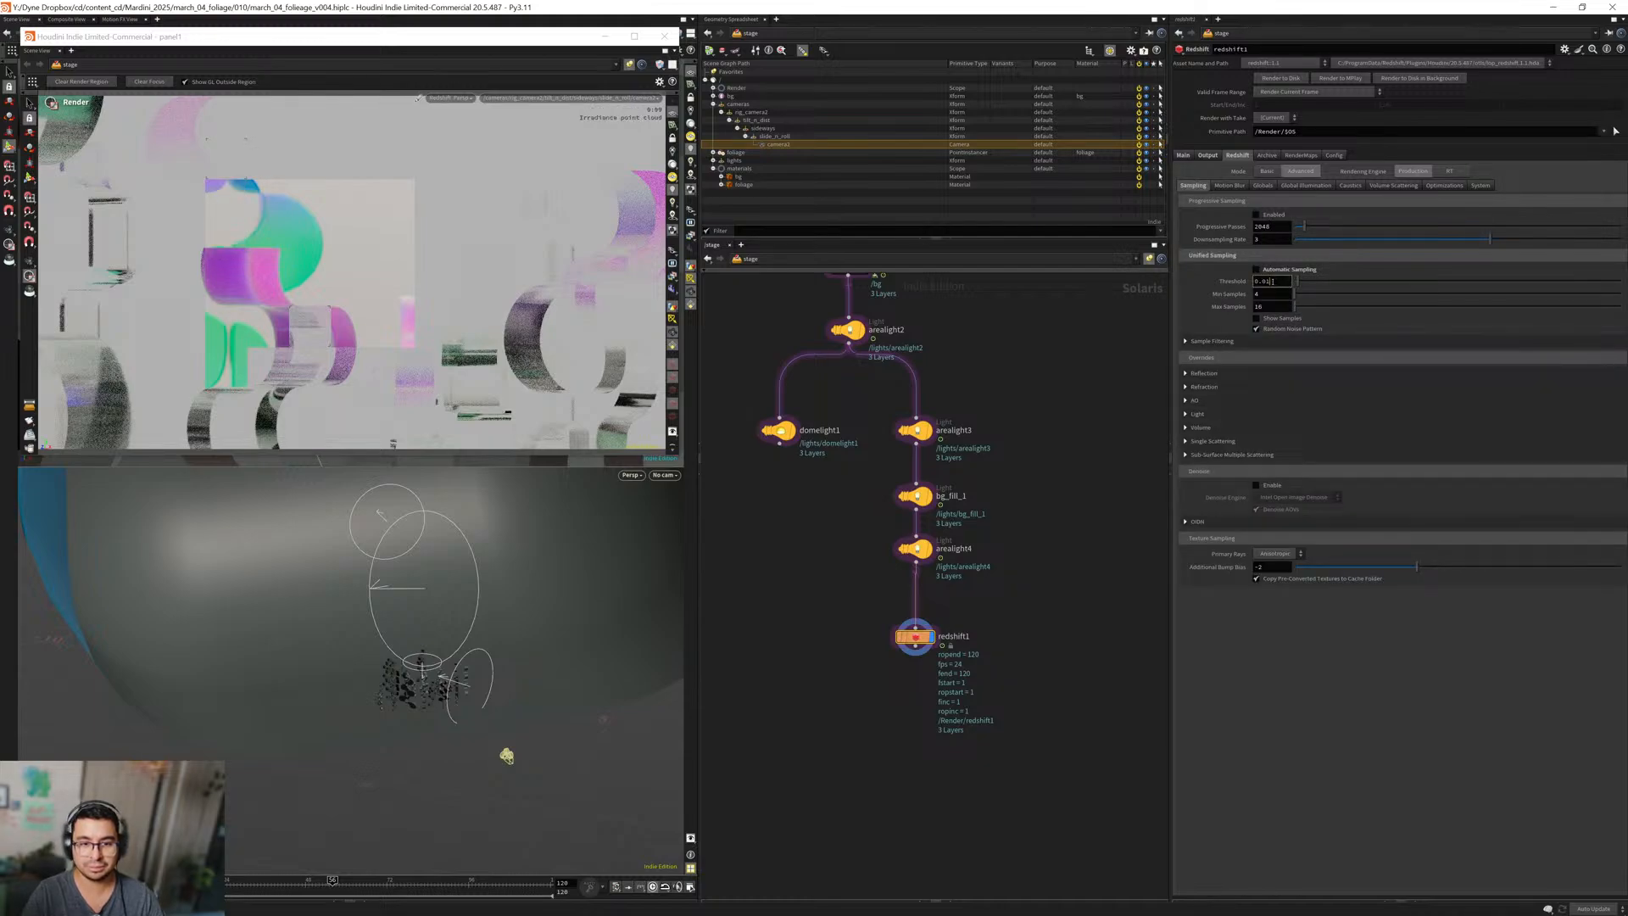
{"action": "type", "text": "0.008"}
{"action": "key", "text": "Tab"}
{"action": "type", "text": "16"}
{"action": "key", "text": "Tab"}
{"action": "type", "text": "256"}
Enable the refraction sample override and set its samples to 256.
{"action": "left_click", "coordinate": [1185, 386]}
{"action": "left_click", "coordinate": [1256, 400]}
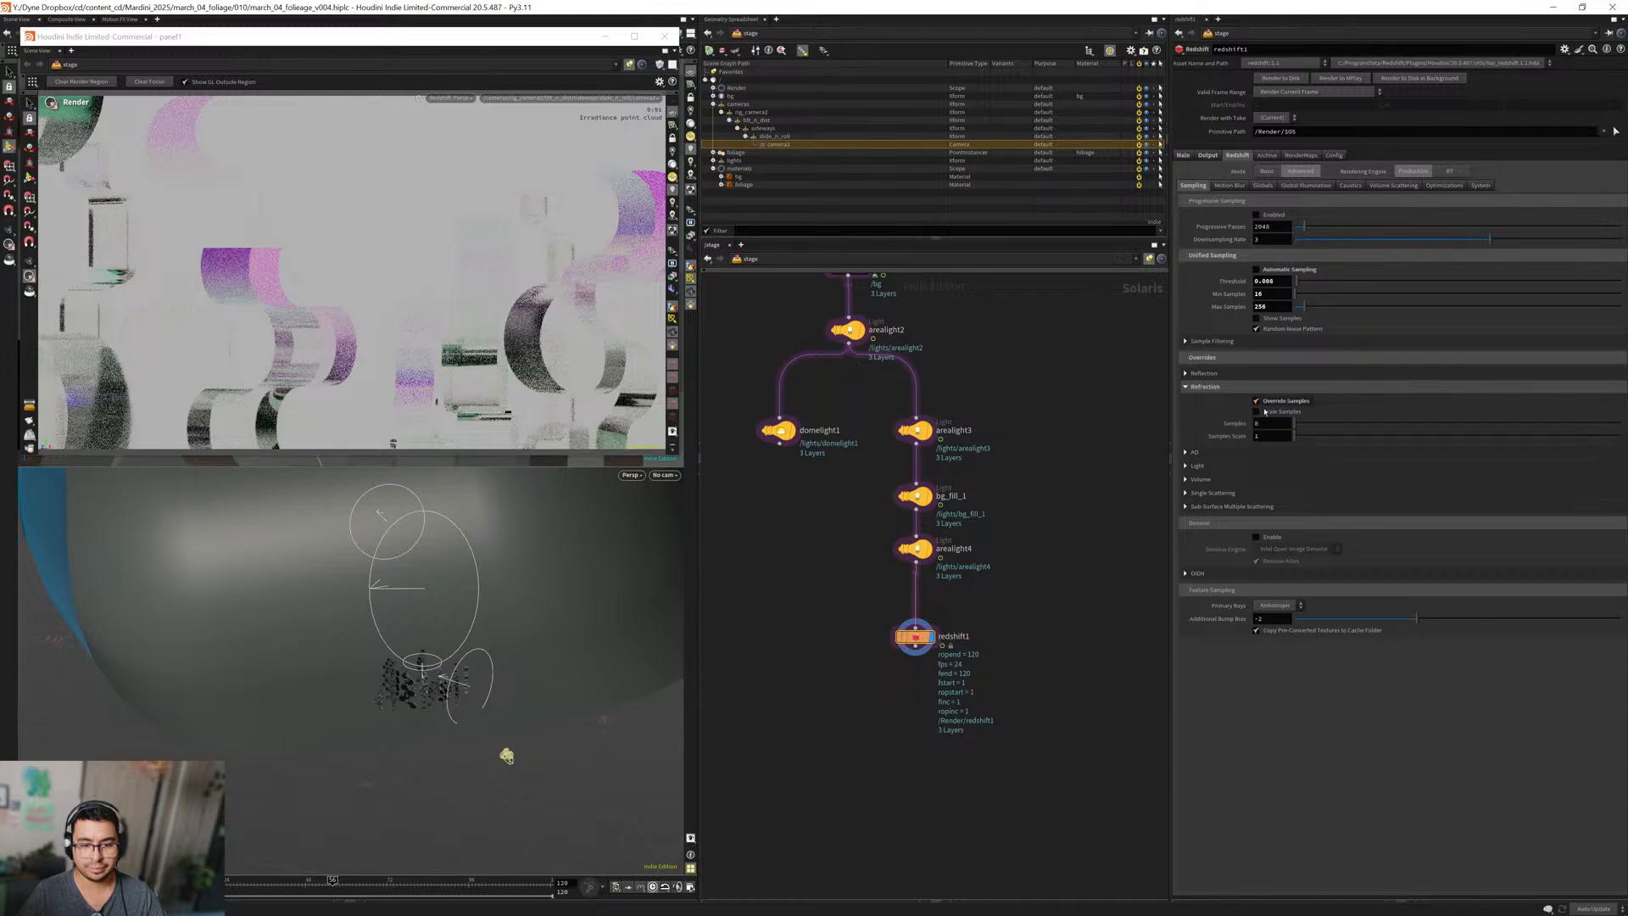
{"action": "type", "text": "256"}
{"action": "key", "text": "Return"}
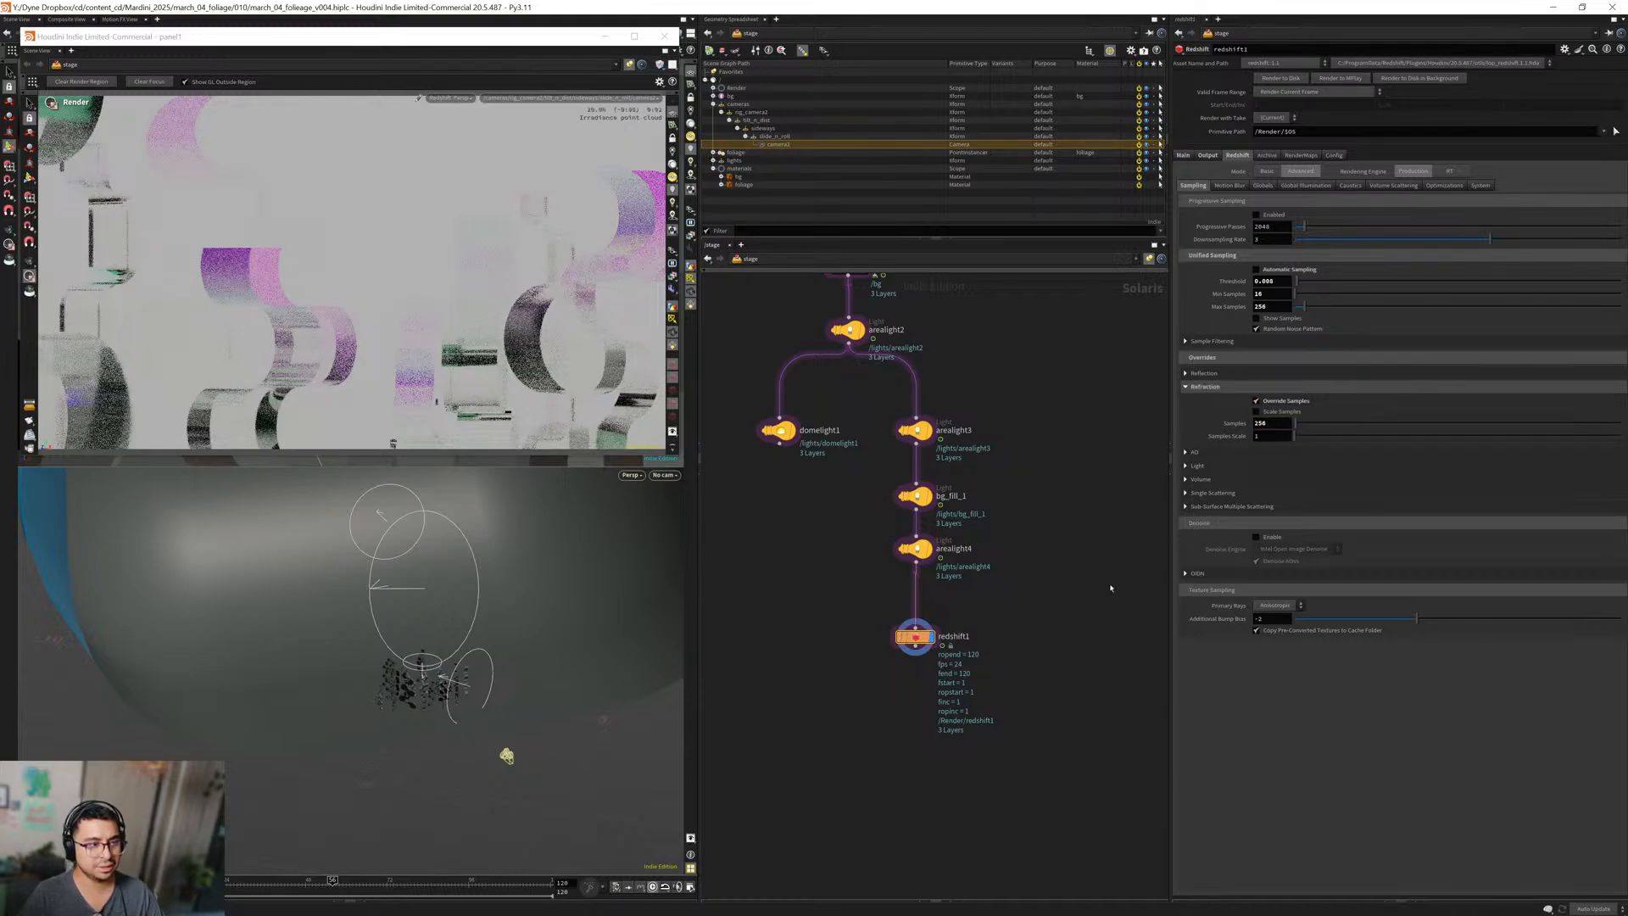
Change the secondary global illumination engine to Brute Force and enter a new brute force ray count.
{"action": "left_click", "coordinate": [1303, 186]}
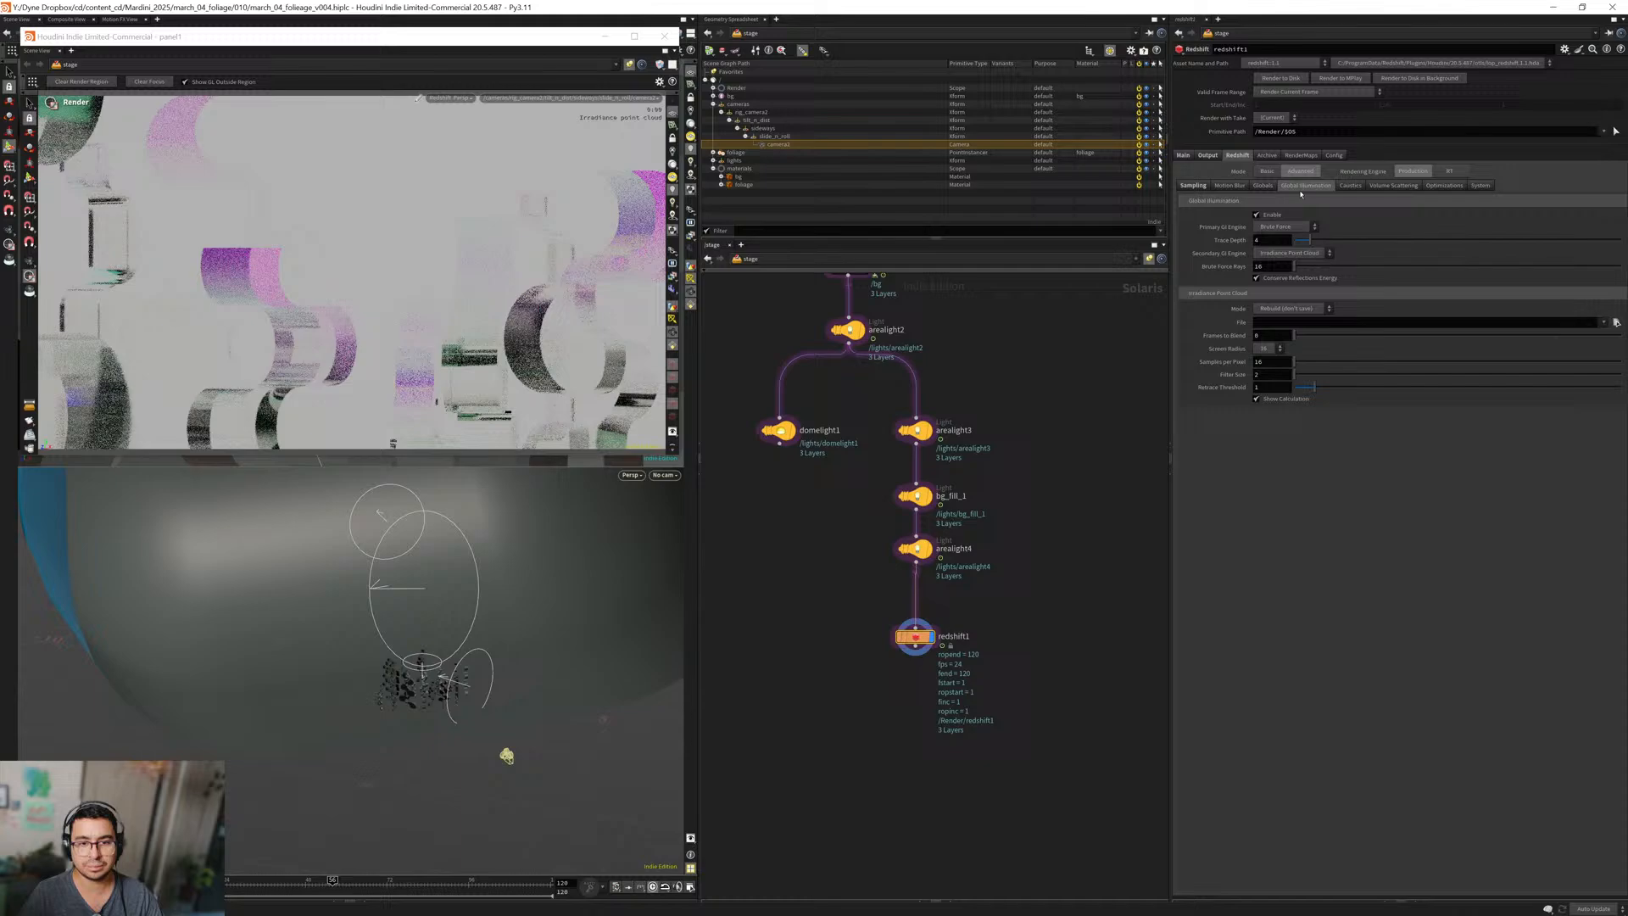
{"action": "left_click", "coordinate": [1266, 257]}
{"action": "left_click", "coordinate": [1267, 283]}
{"action": "left_click_drag", "start_coordinate": [1267, 267], "coordinate": [1253, 256]}
{"action": "type", "text": "2"}
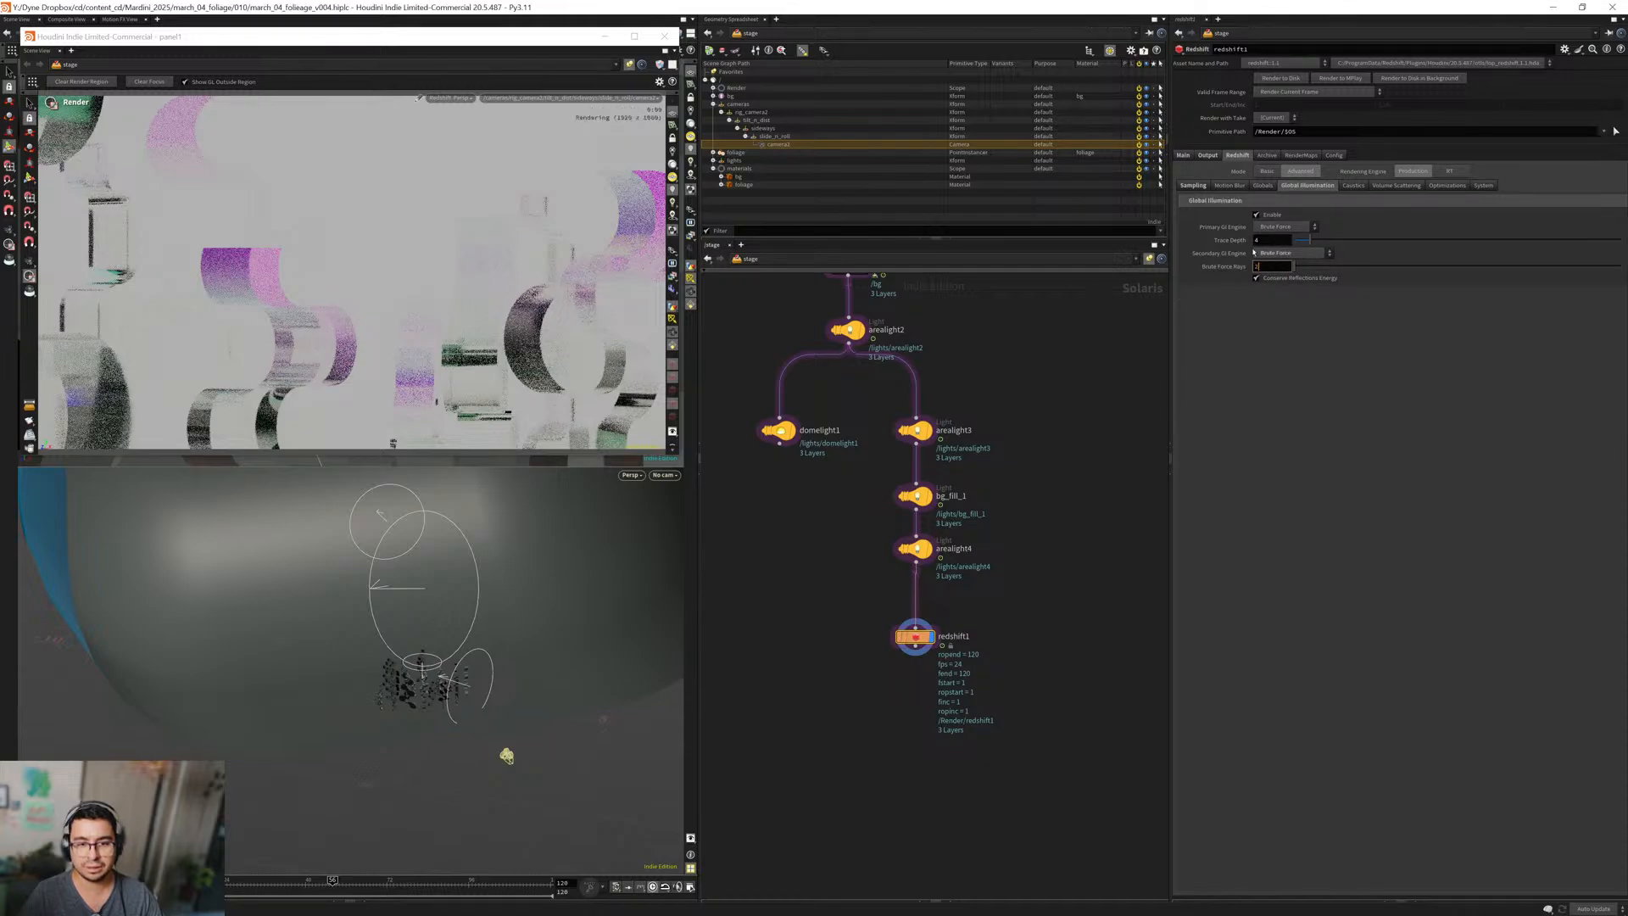
{"action": "key", "text": "Return"}
Set the trace depths to reflection 8, refraction 12, combined 12 and transparency 32.
{"action": "left_click", "coordinate": [1262, 186]}
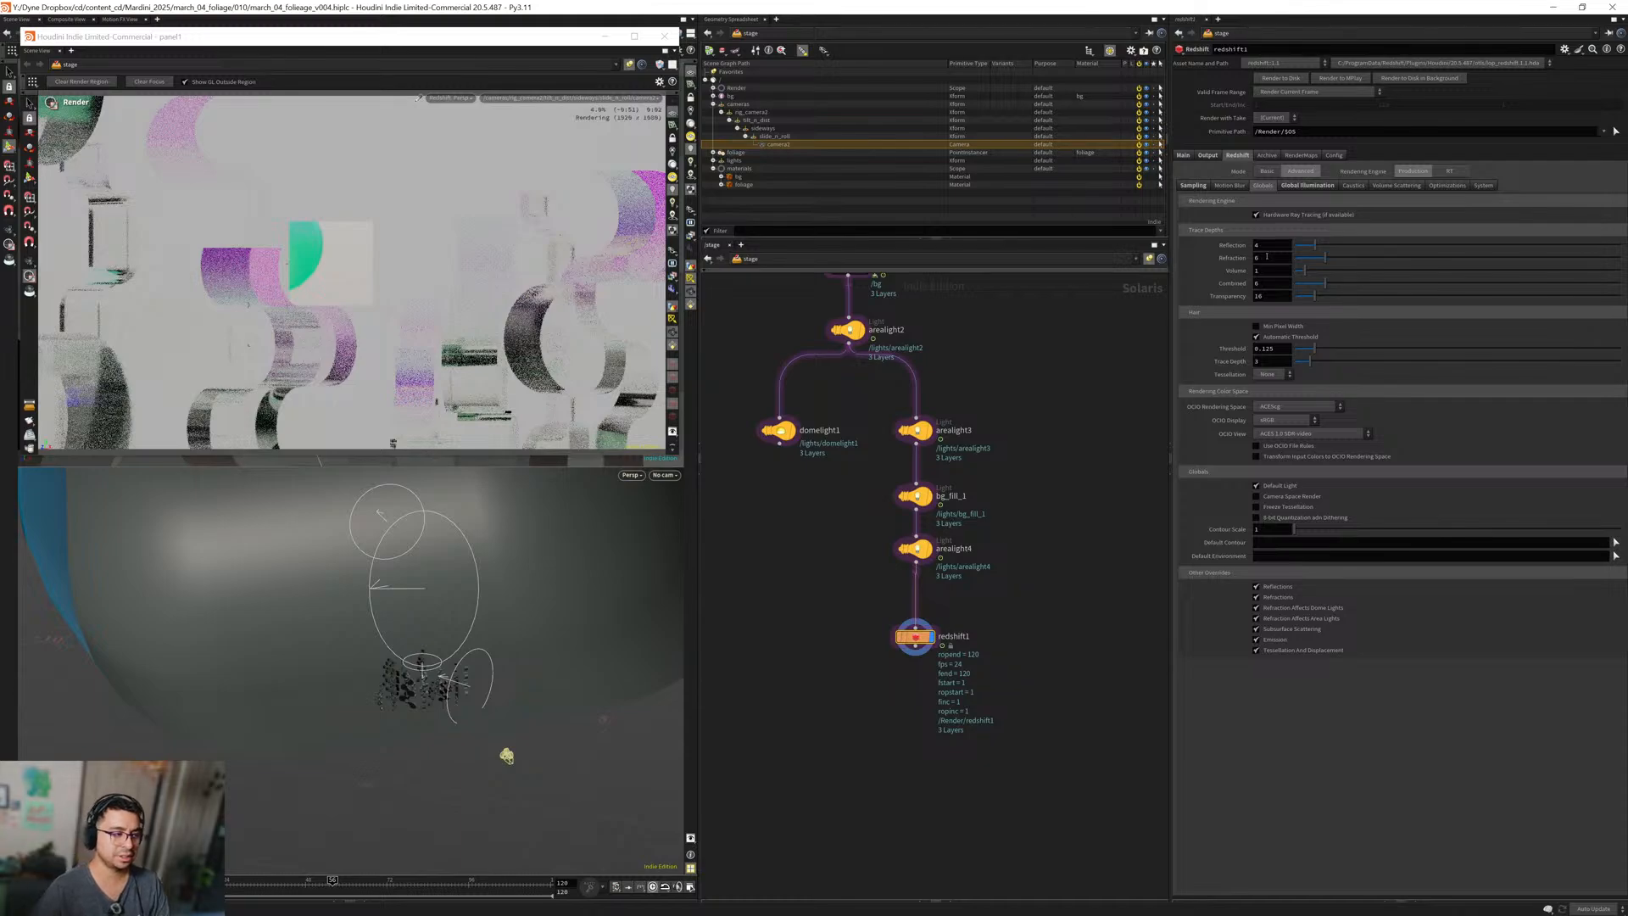
{"action": "left_click_drag", "start_coordinate": [1261, 245], "coordinate": [1246, 298]}
{"action": "type", "text": "8"}
{"action": "key", "text": "Return"}
{"action": "type", "text": "12"}
{"action": "key", "text": "Return"}
{"action": "type", "text": "12"}
{"action": "key", "text": "Tab"}
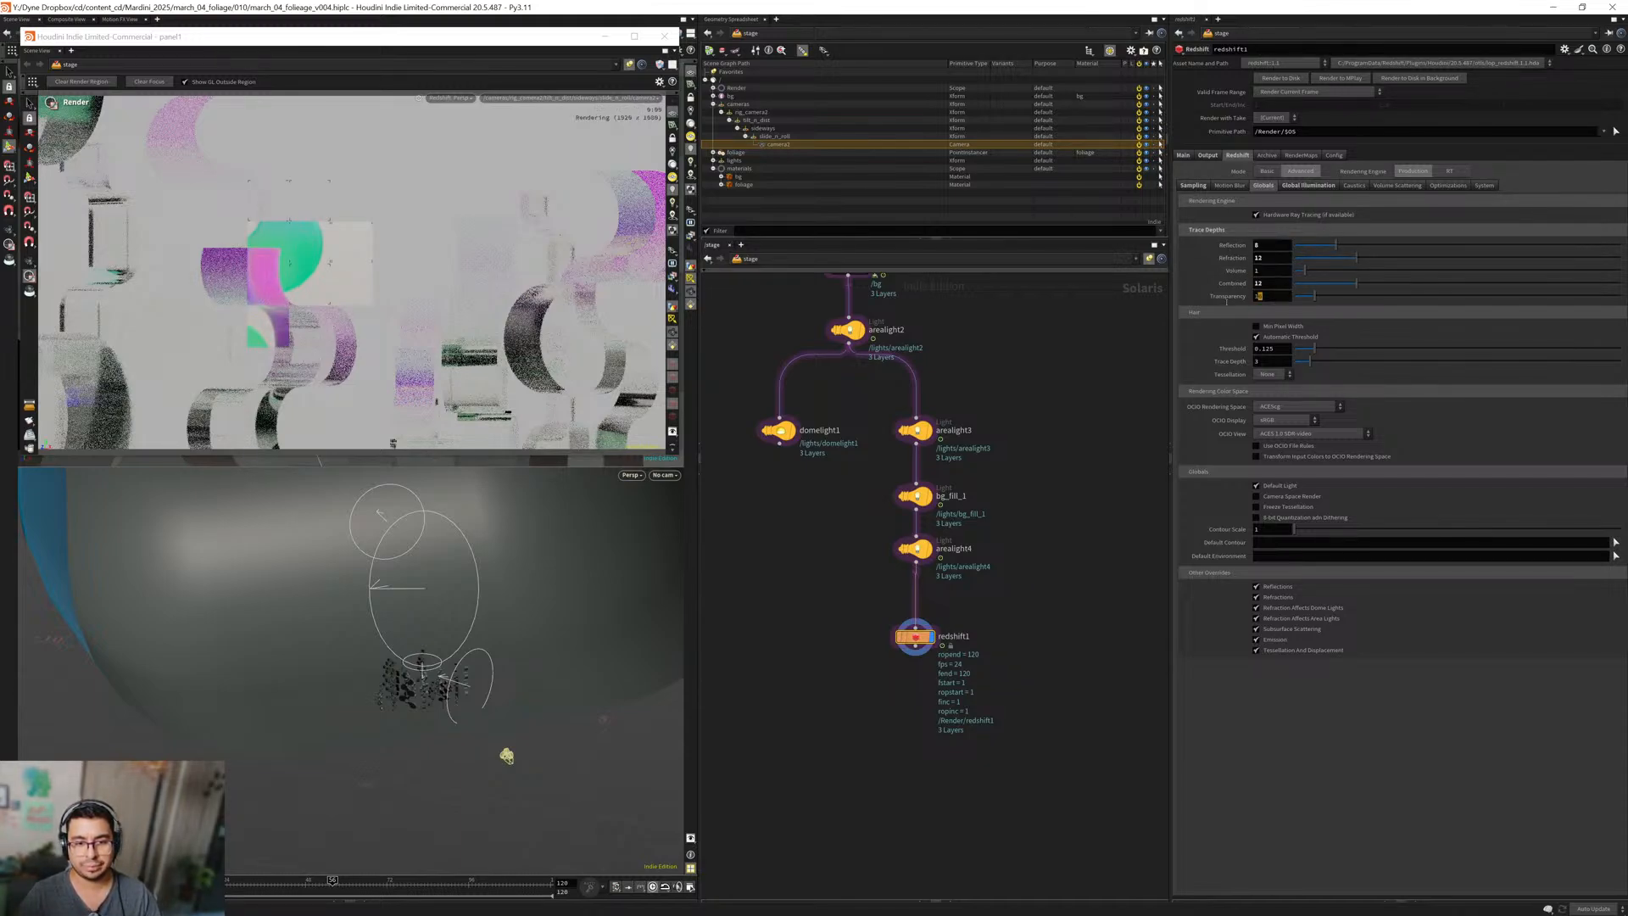
{"action": "type", "text": "32"}
{"action": "key", "text": "Return"}
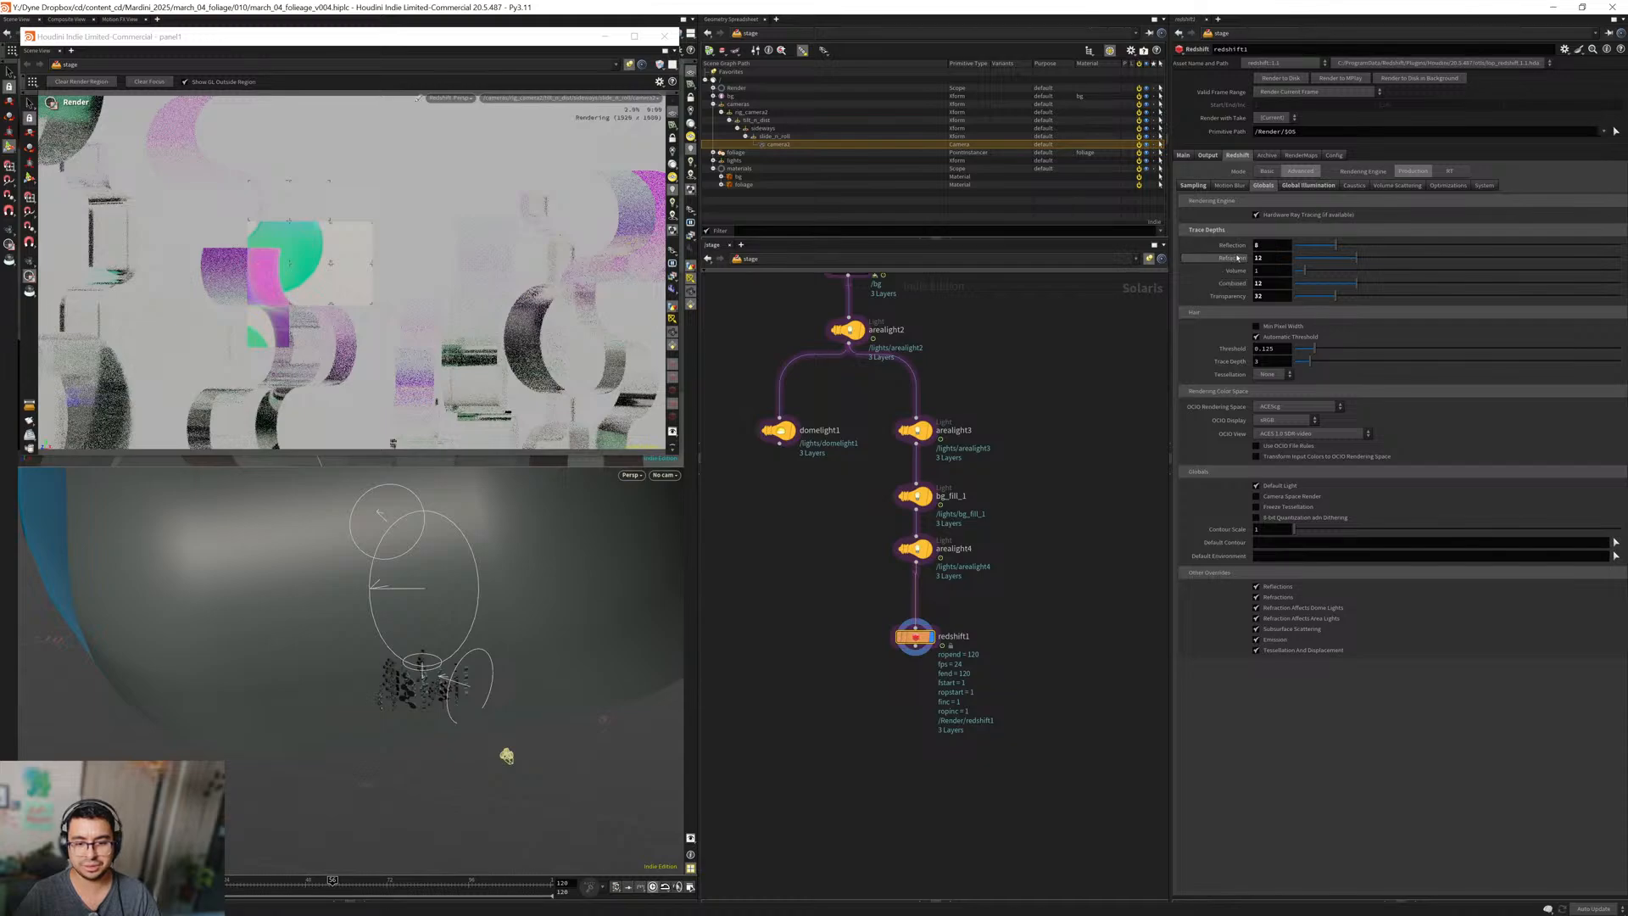
Check the Redshift node's motion blur and sampling settings, and view the redshift1 node close up in the stage network.
{"action": "left_click", "coordinate": [1195, 186]}
{"action": "left_click", "coordinate": [1229, 186]}
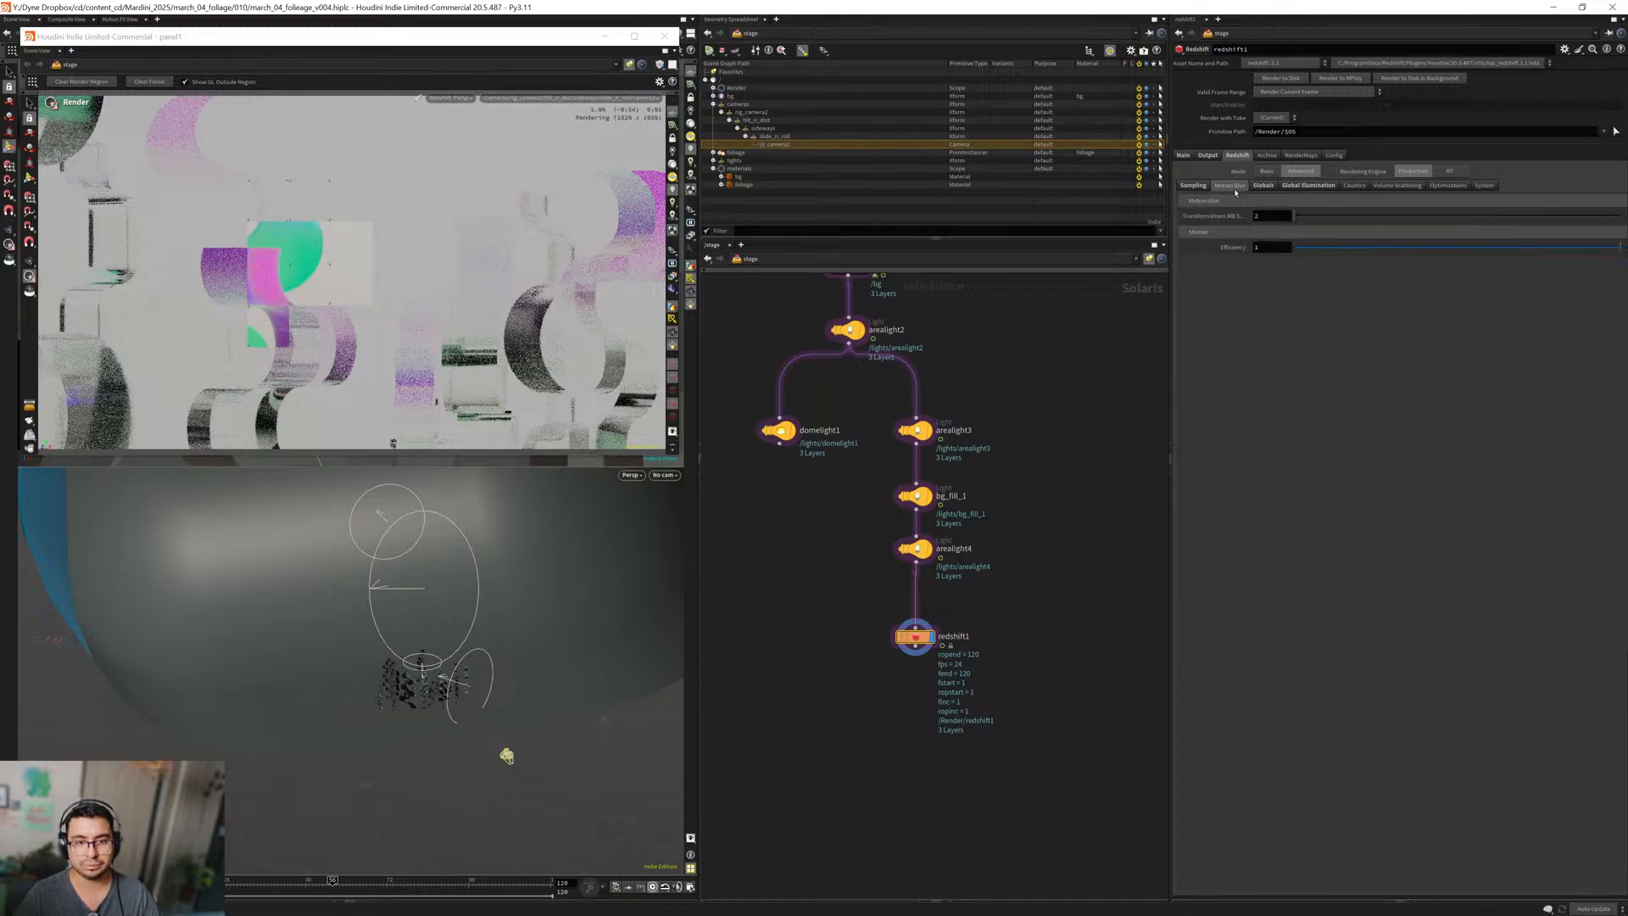
{"action": "left_click", "coordinate": [1193, 186]}
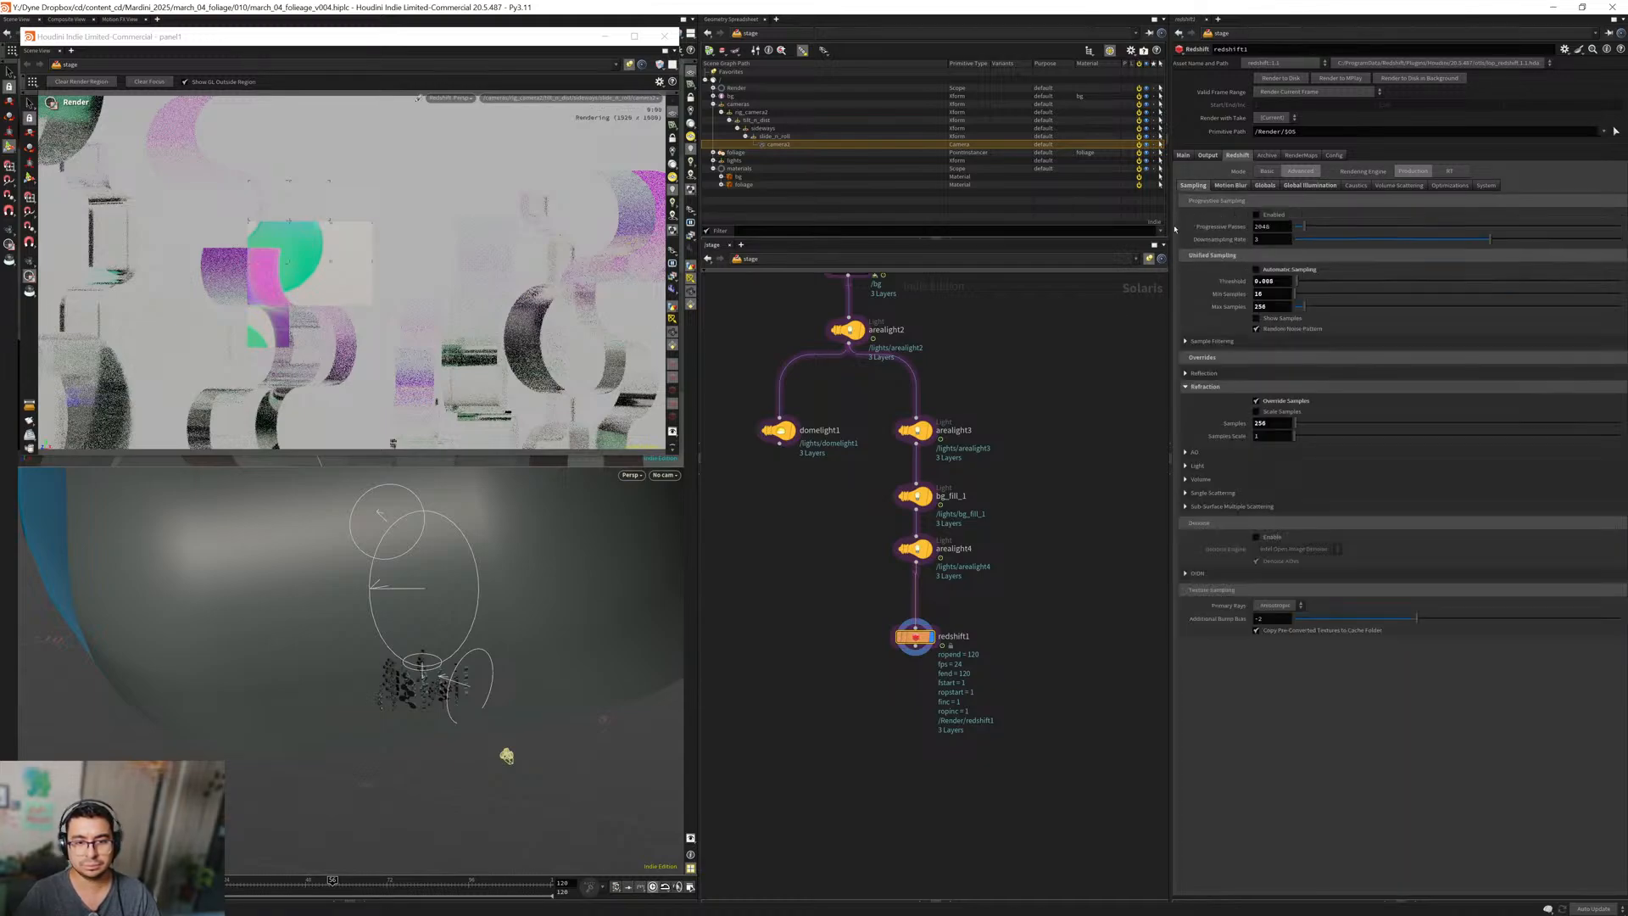
{"action": "scroll", "coordinate": [934, 602], "scroll_direction": "up", "scroll_amount": 5}
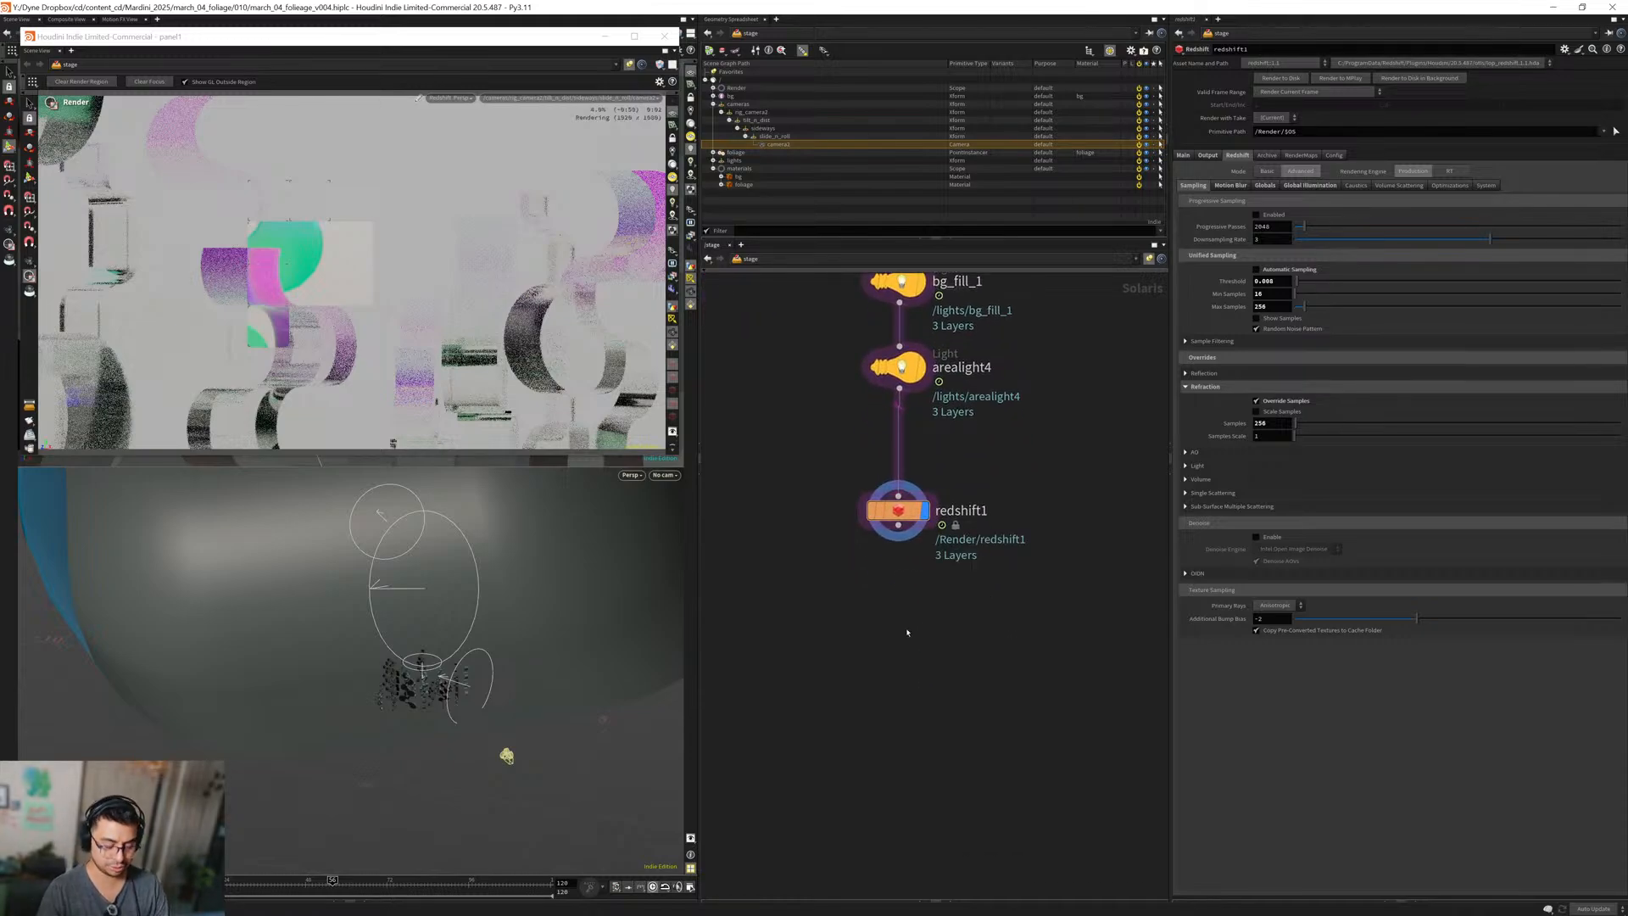
Add a dy RS Proxy Submitter node below redshift1 and wire redshift1's output into its first input.
{"action": "key", "text": "Tab"}
{"action": "type", "text": "usd"}
{"action": "key", "text": "Up"}
{"action": "key", "text": "Return"}
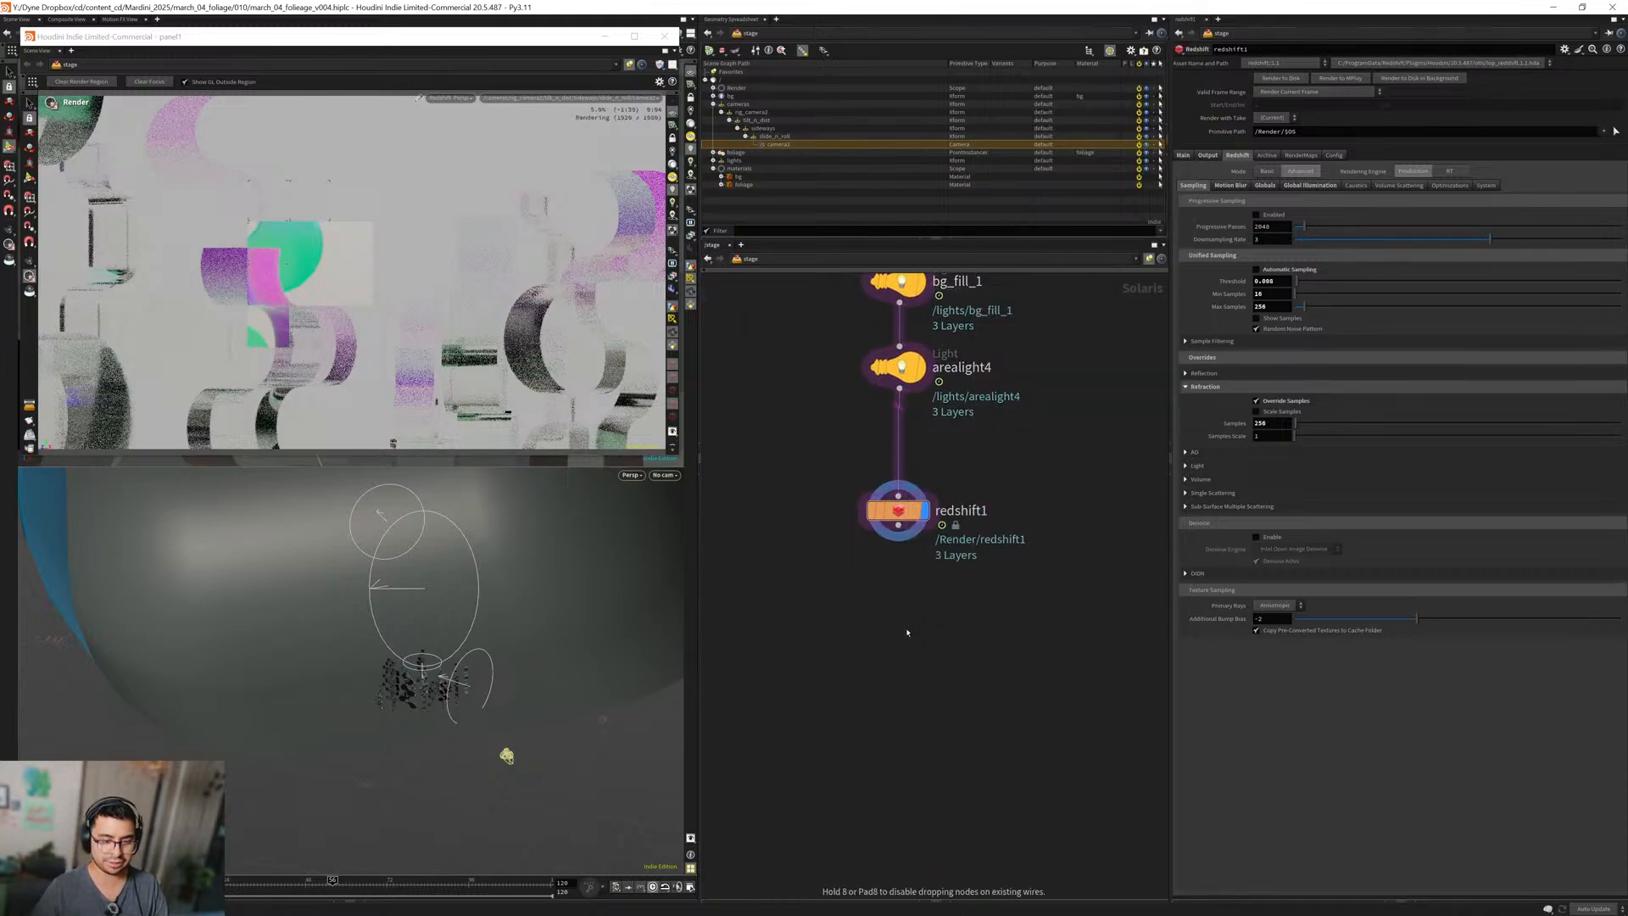
{"action": "left_click", "coordinate": [890, 607]}
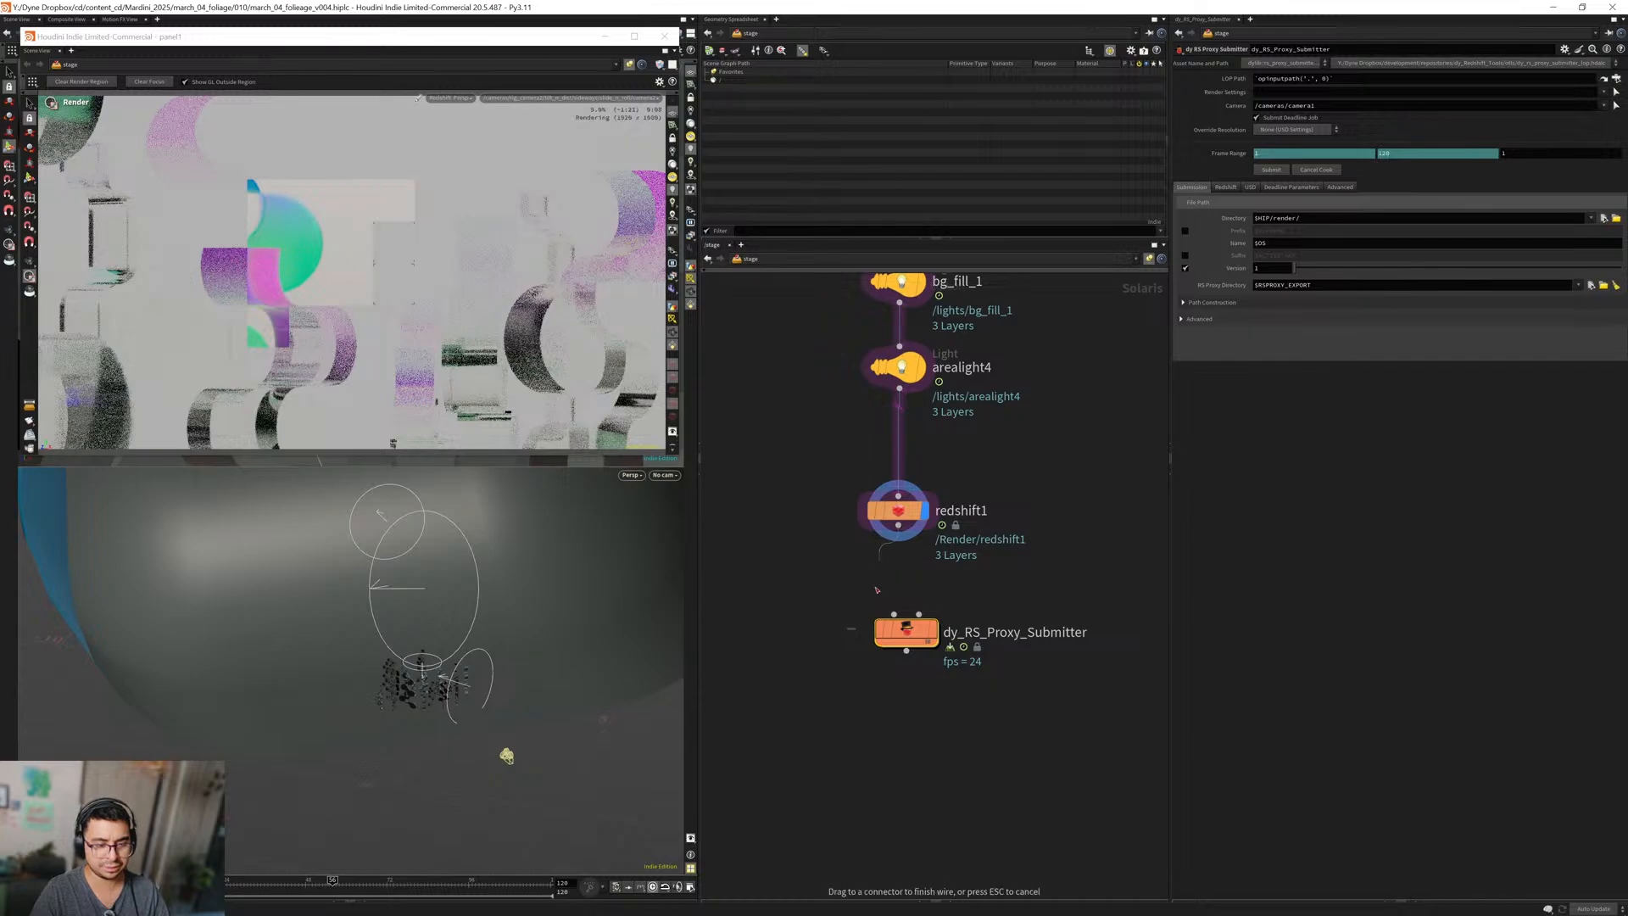
Rename the RS Proxy Submitter node as march_04_foliage_16-9.
{"action": "left_click", "coordinate": [970, 604]}
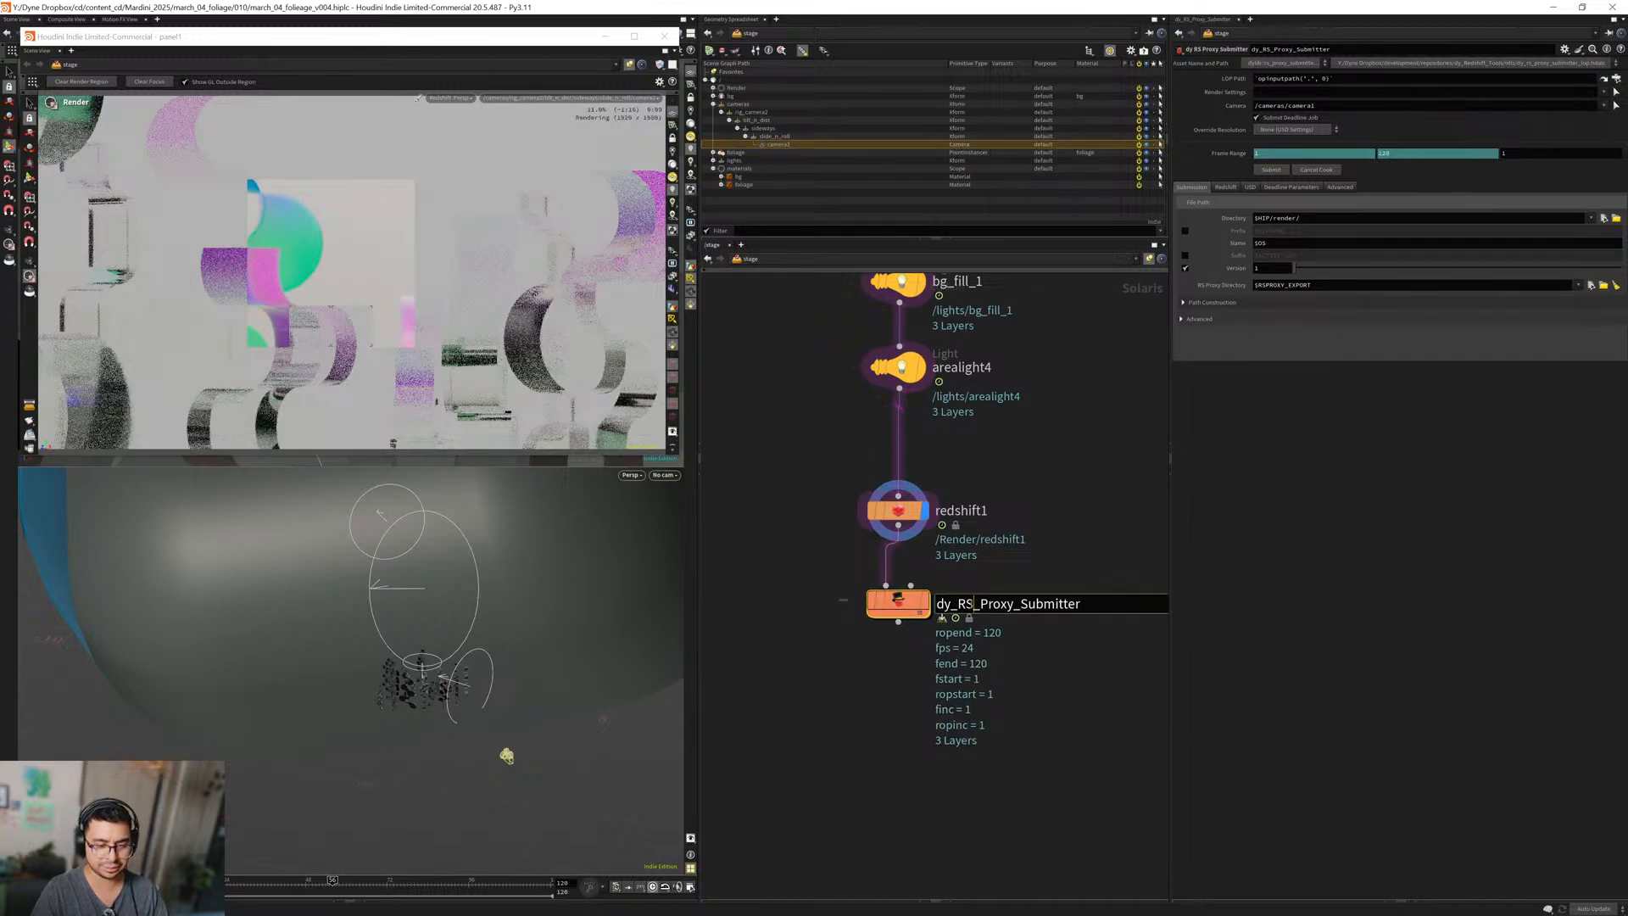
{"action": "double_click", "coordinate": [970, 603]}
{"action": "type", "text": "march"}
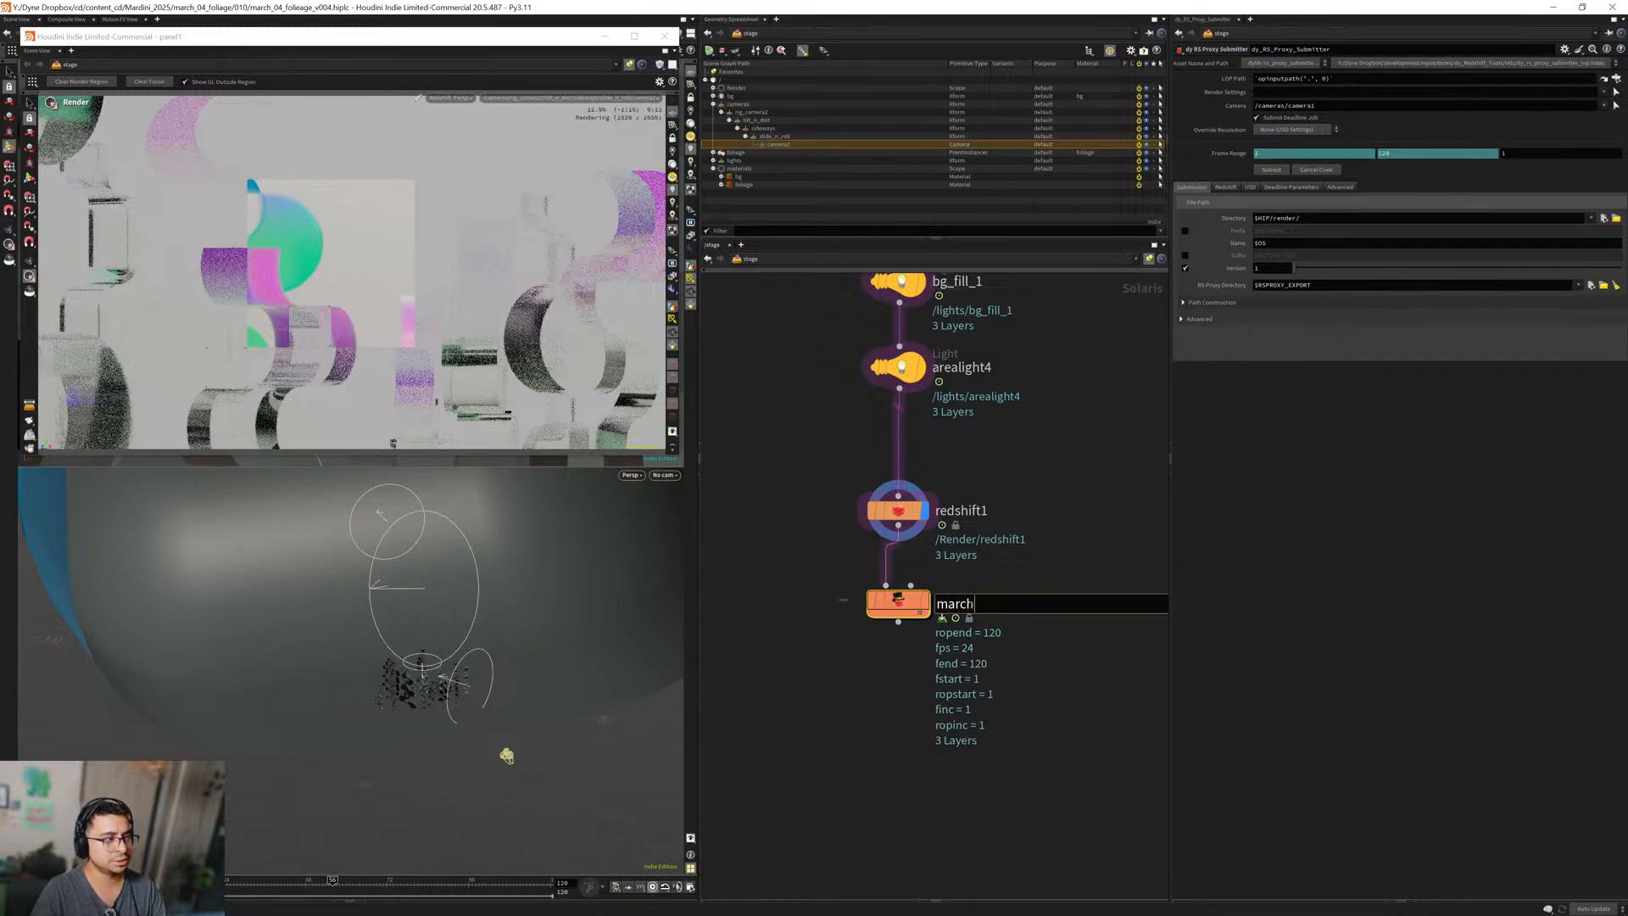
{"action": "type", "text": "_04_foliage_"}
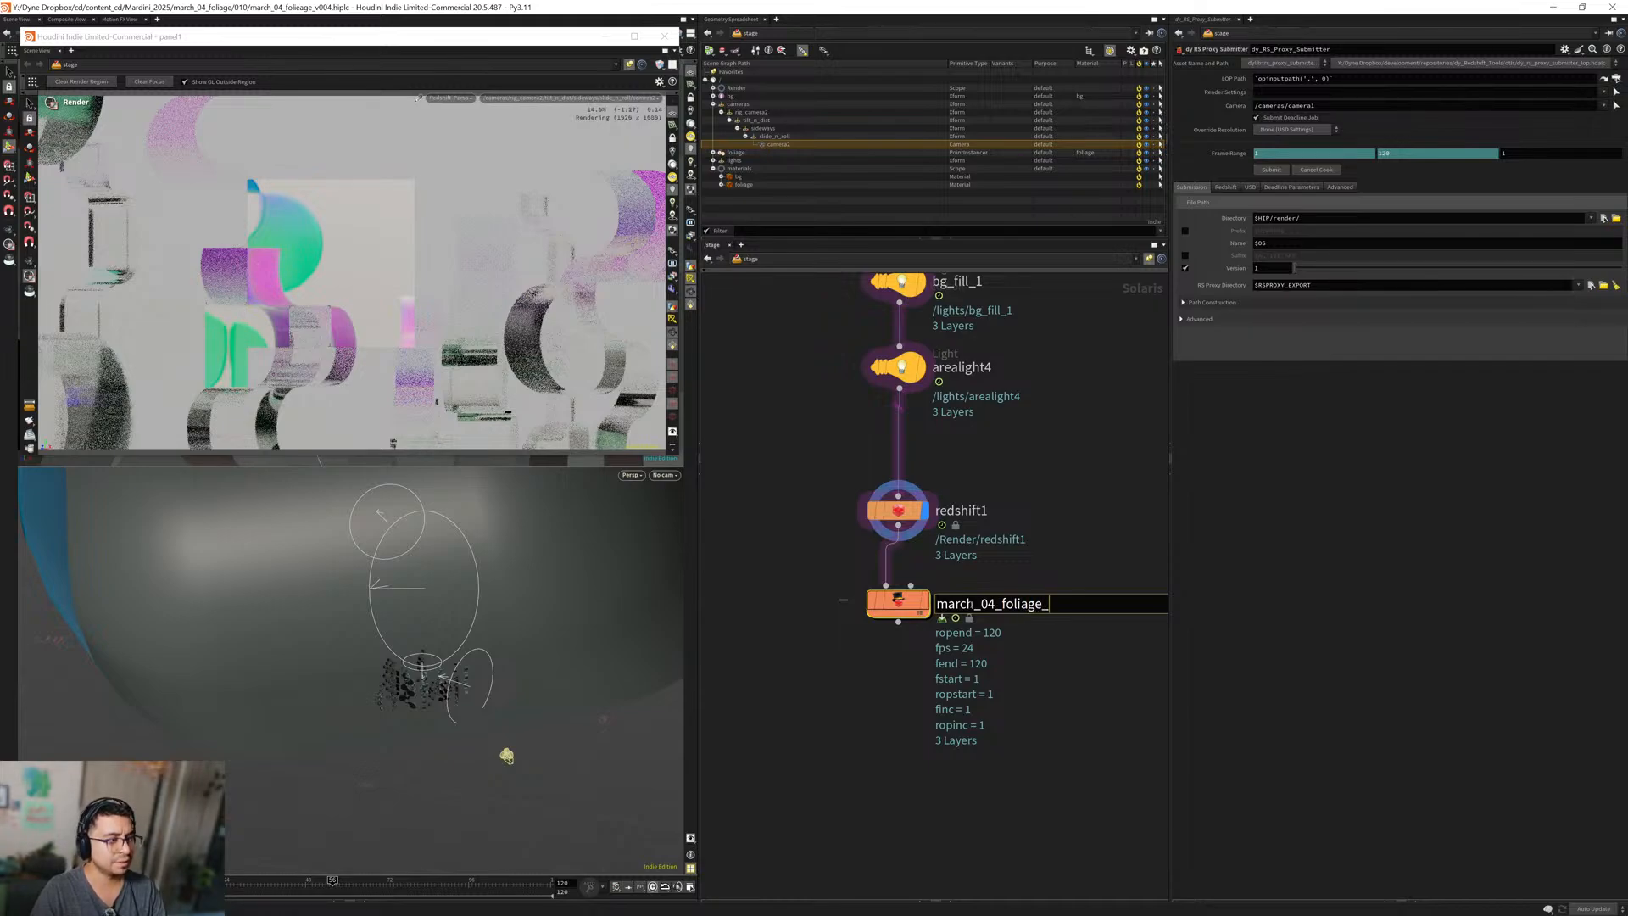
{"action": "type", "text": "16-9"}
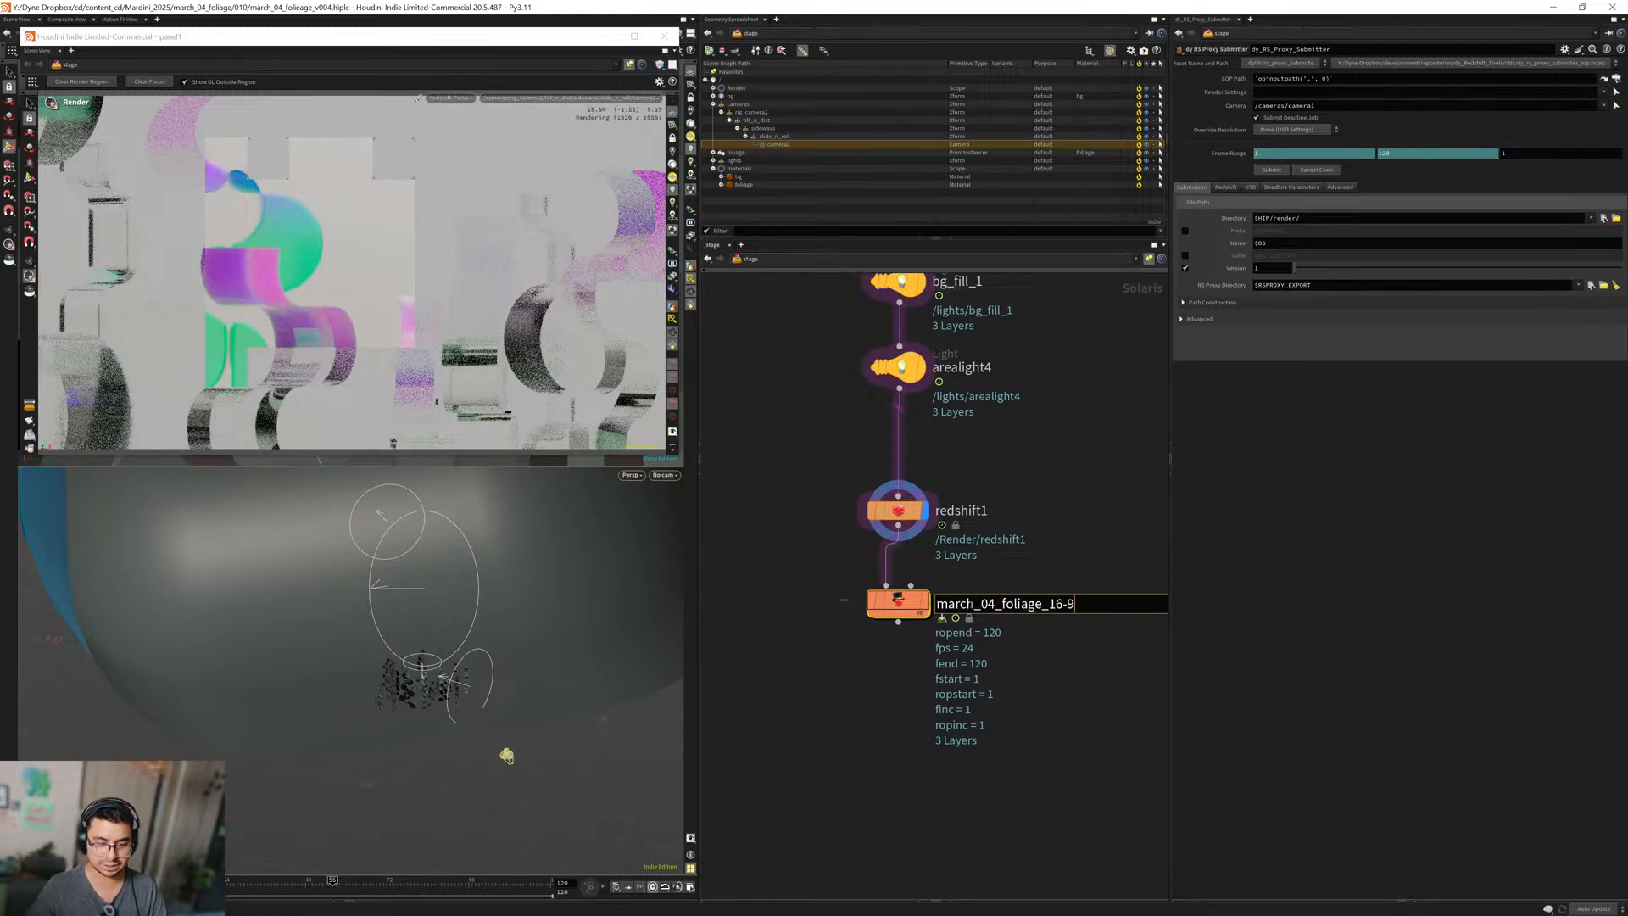
{"action": "key", "text": "Return"}
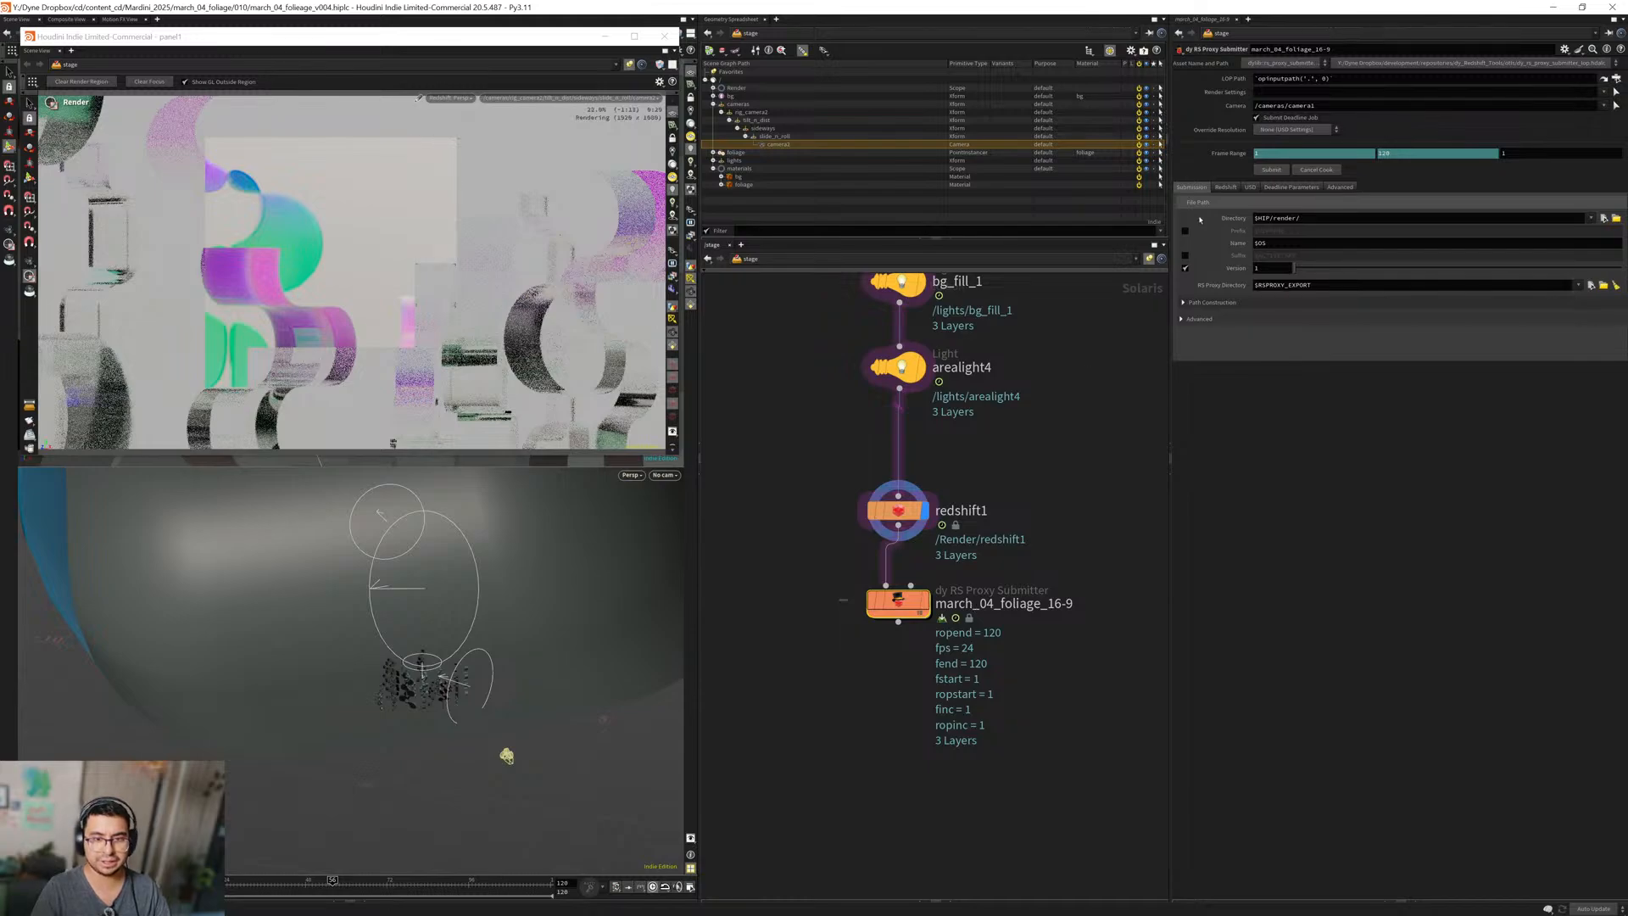
Set the submitter's render settings to /Render/redshift1 and its camera to camera2 under slide_n_roll in the camera rig.
{"action": "left_click", "coordinate": [1603, 92]}
{"action": "left_click", "coordinate": [1594, 101]}
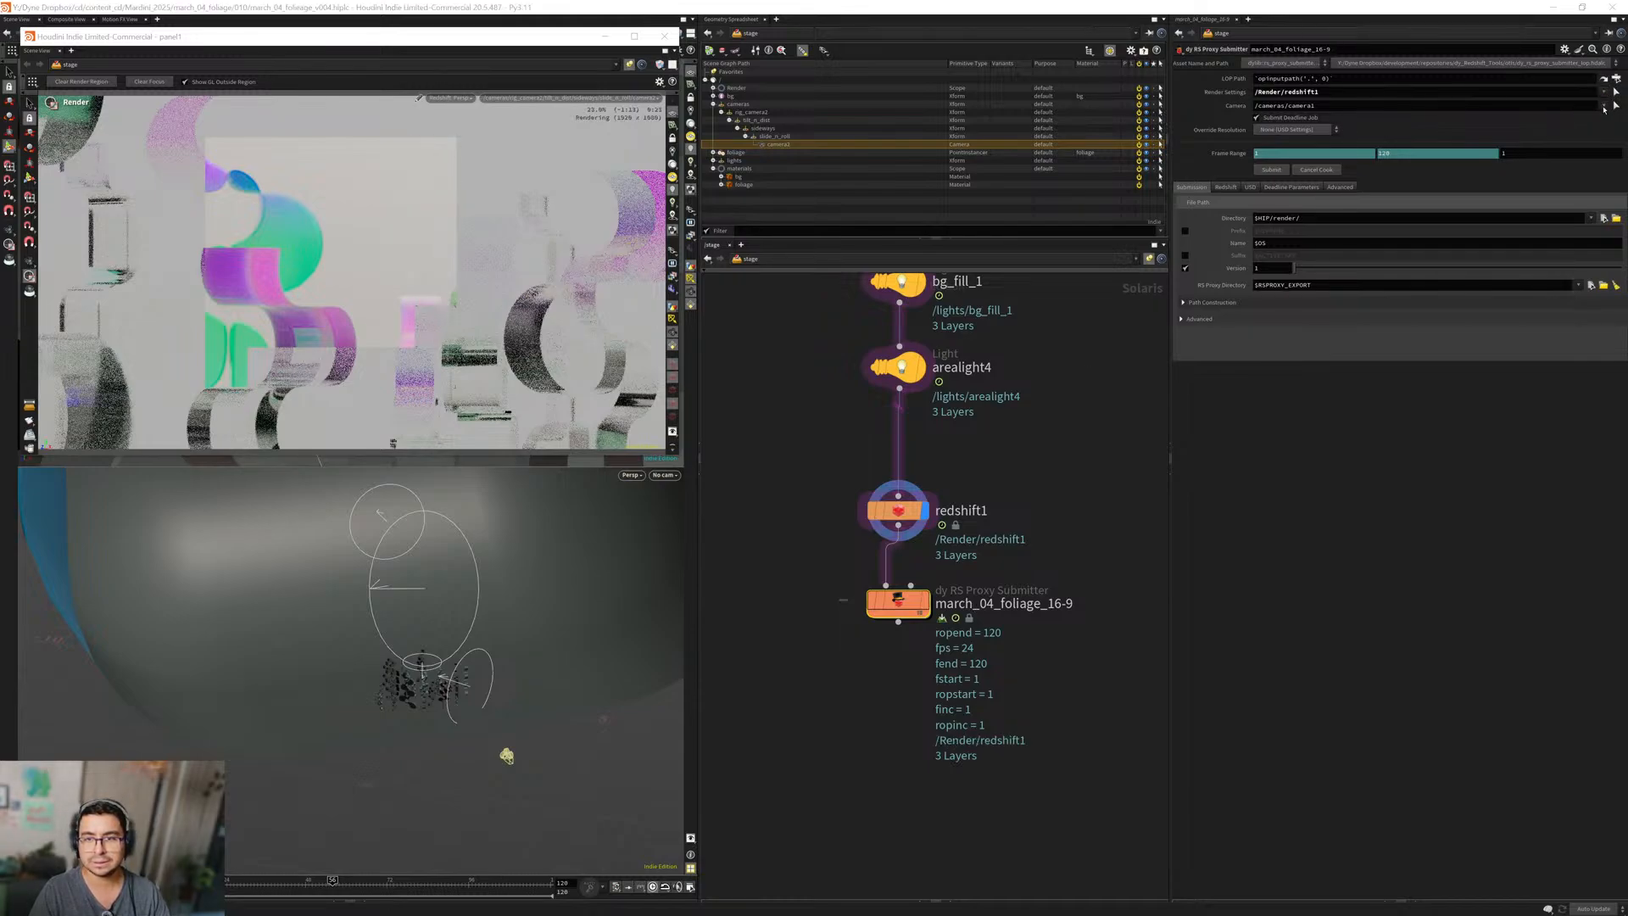
{"action": "left_click", "coordinate": [1603, 106]}
{"action": "left_click", "coordinate": [1577, 116]}
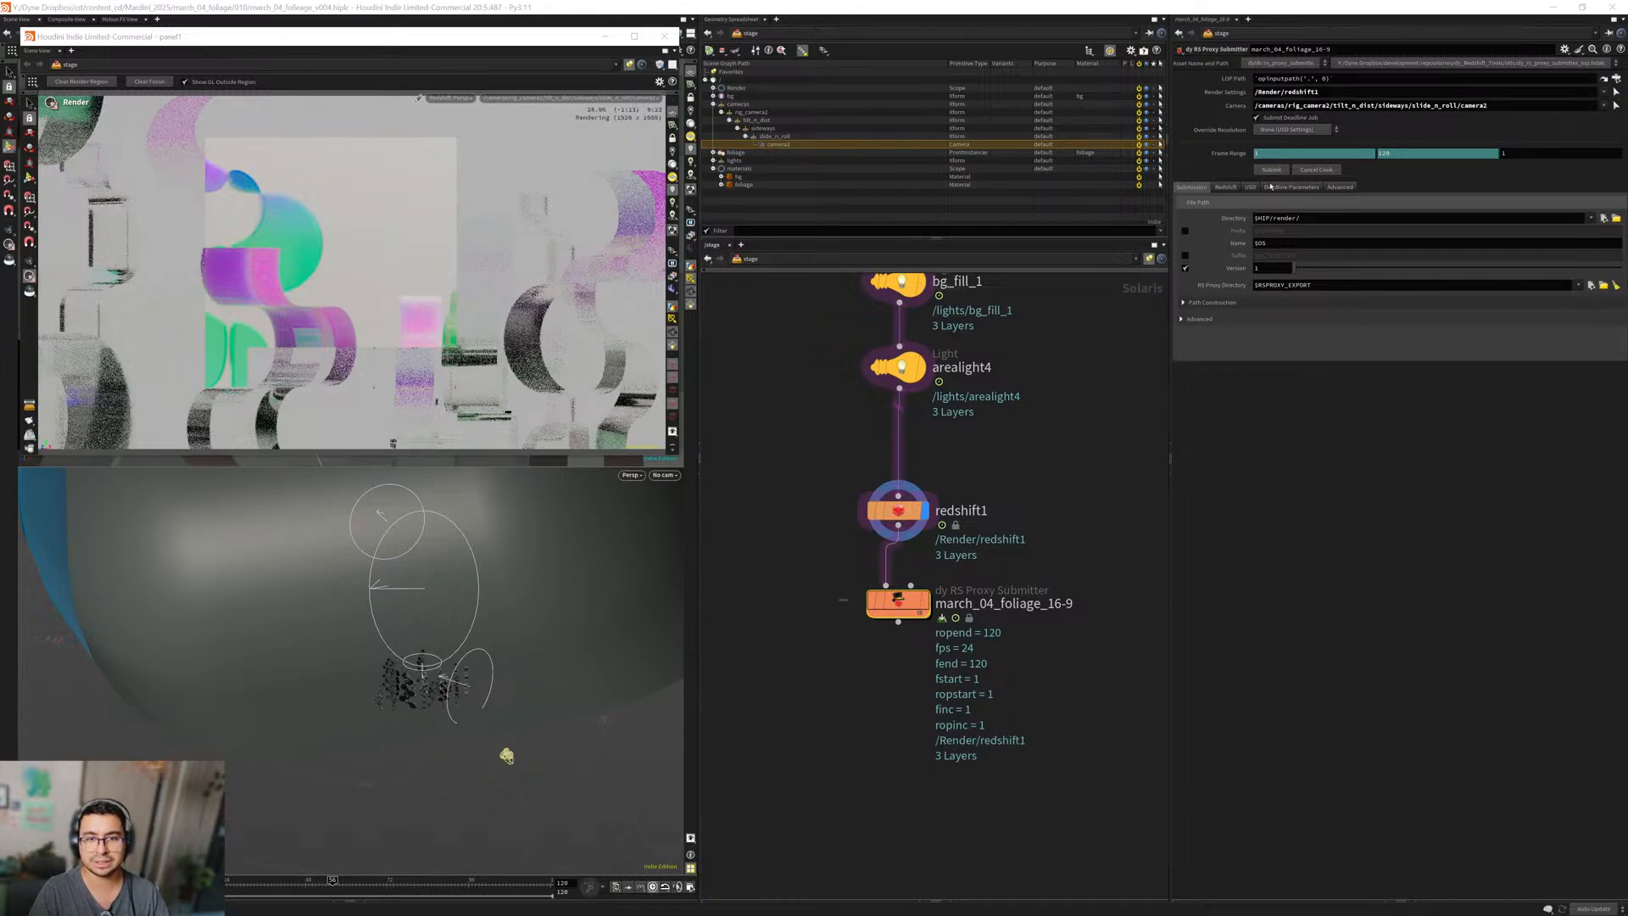
Set the submitter's Deadline parameters to 2 concurrent tasks and 1 GPU per task, and review its other settings.
{"action": "left_click", "coordinate": [1226, 186]}
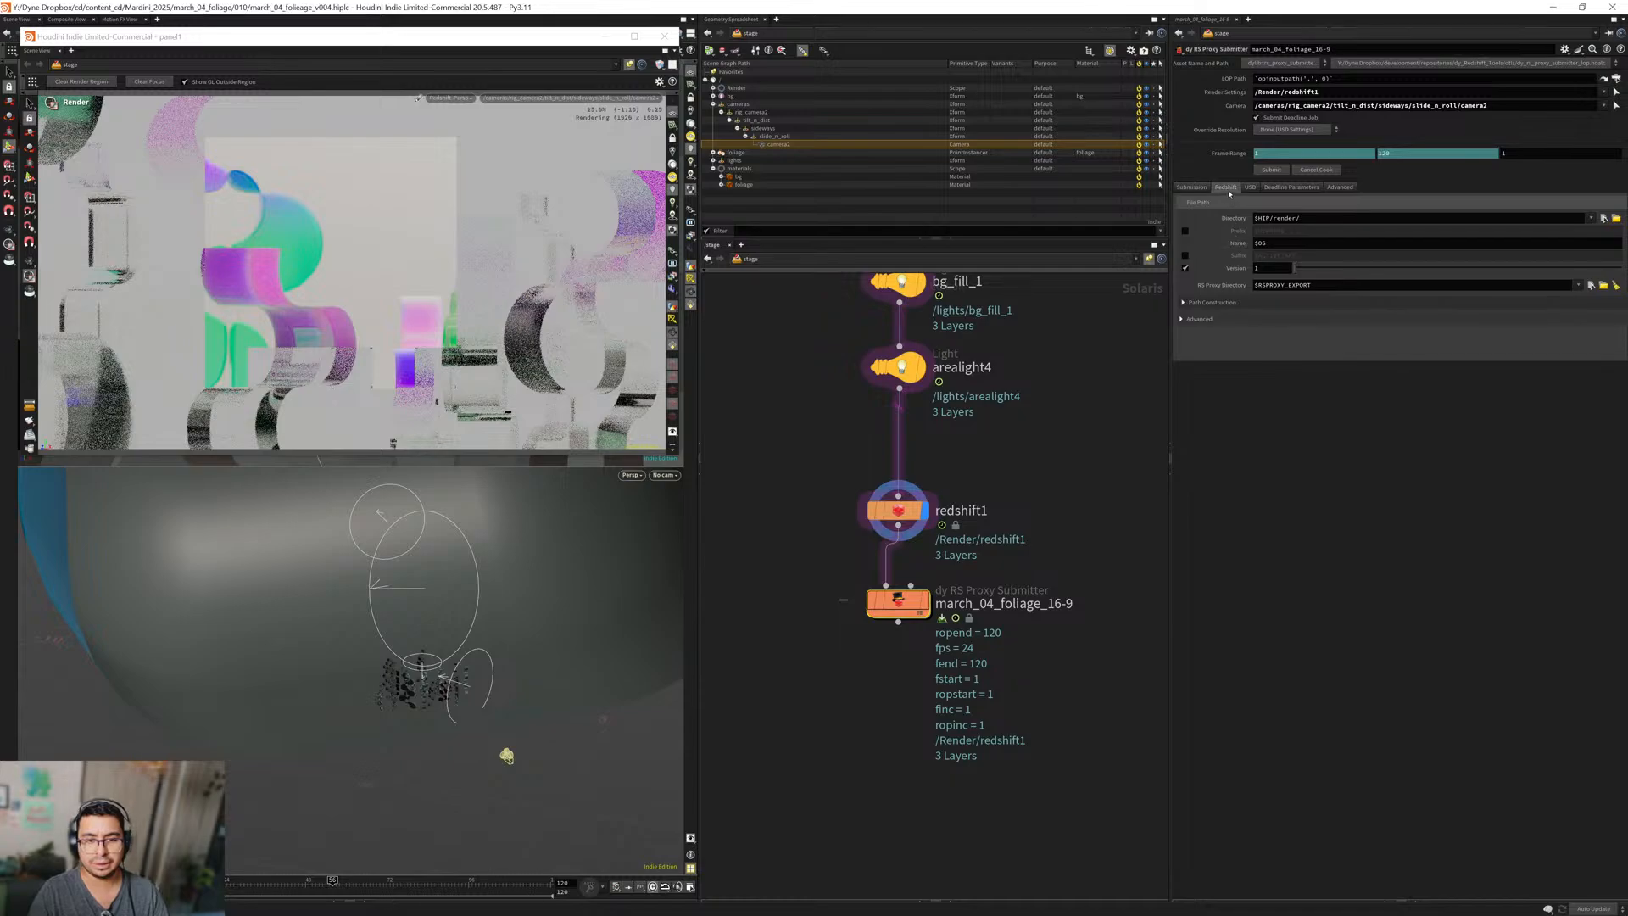
{"action": "left_click", "coordinate": [1252, 187]}
{"action": "left_click", "coordinate": [1297, 188]}
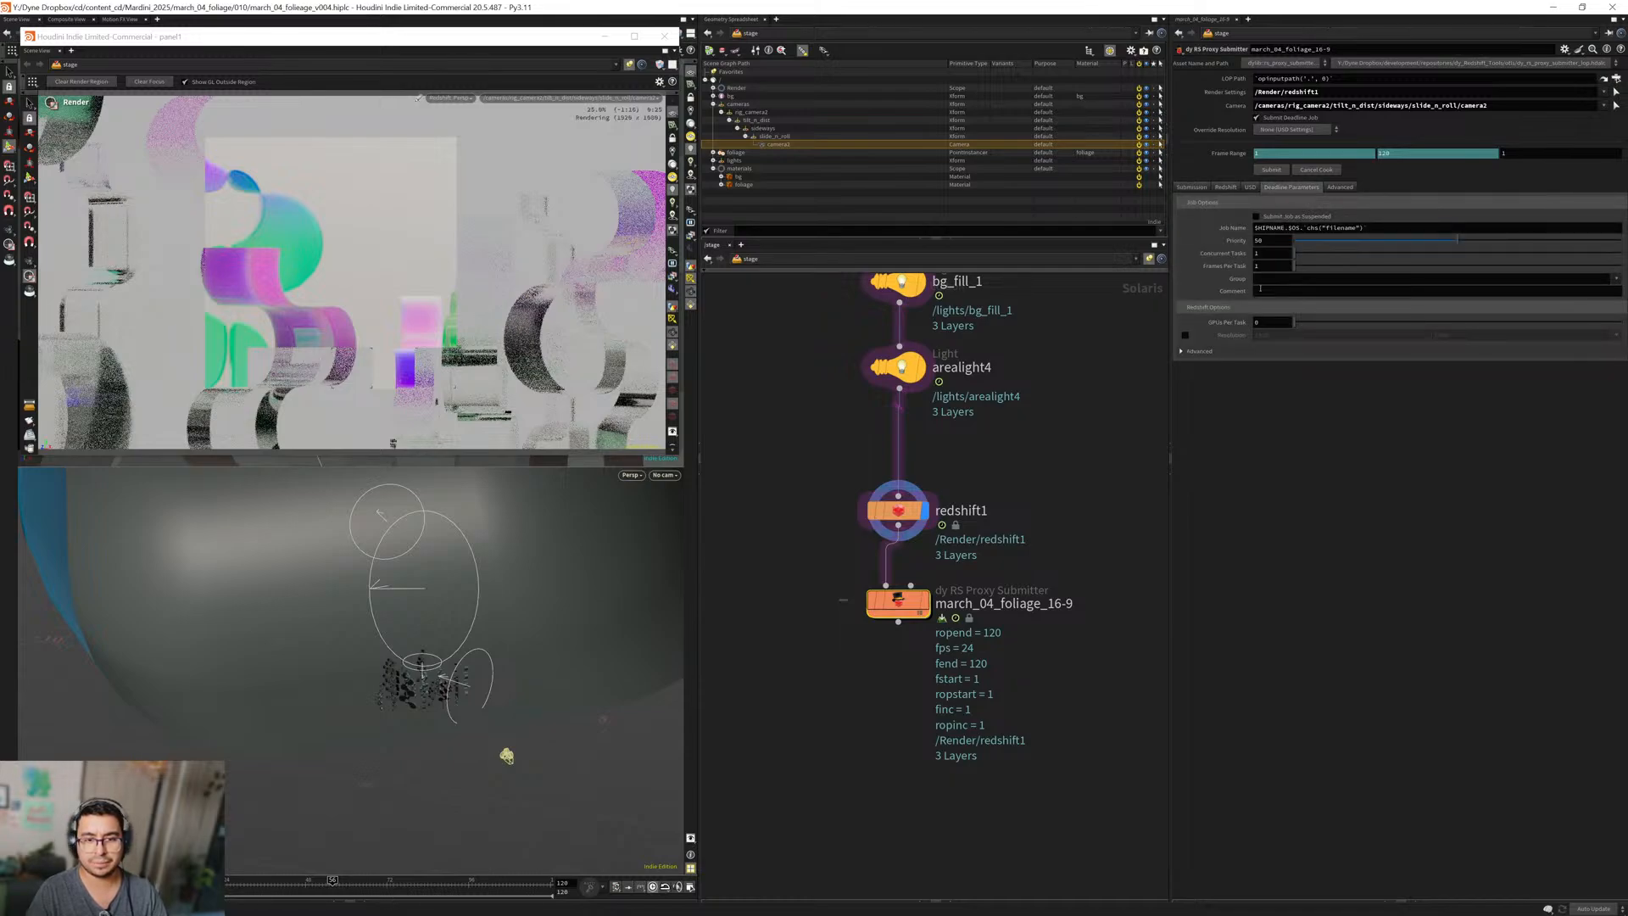
{"action": "double_click", "coordinate": [1272, 253]}
{"action": "type", "text": "2"}
{"action": "key", "text": "Return"}
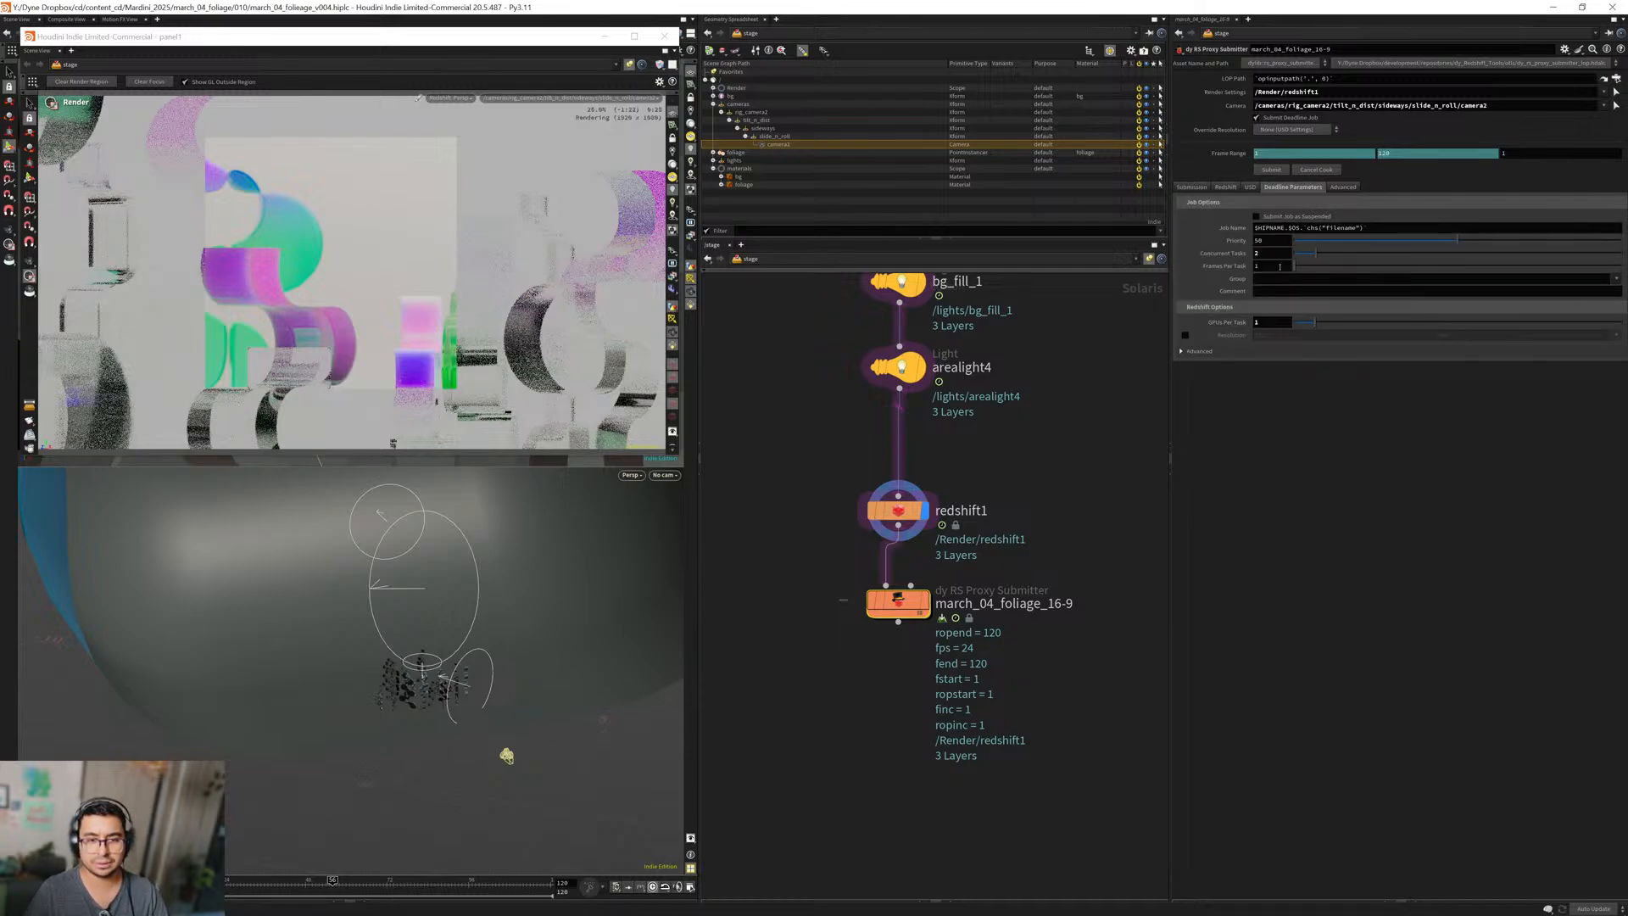
{"action": "left_click", "coordinate": [1343, 188]}
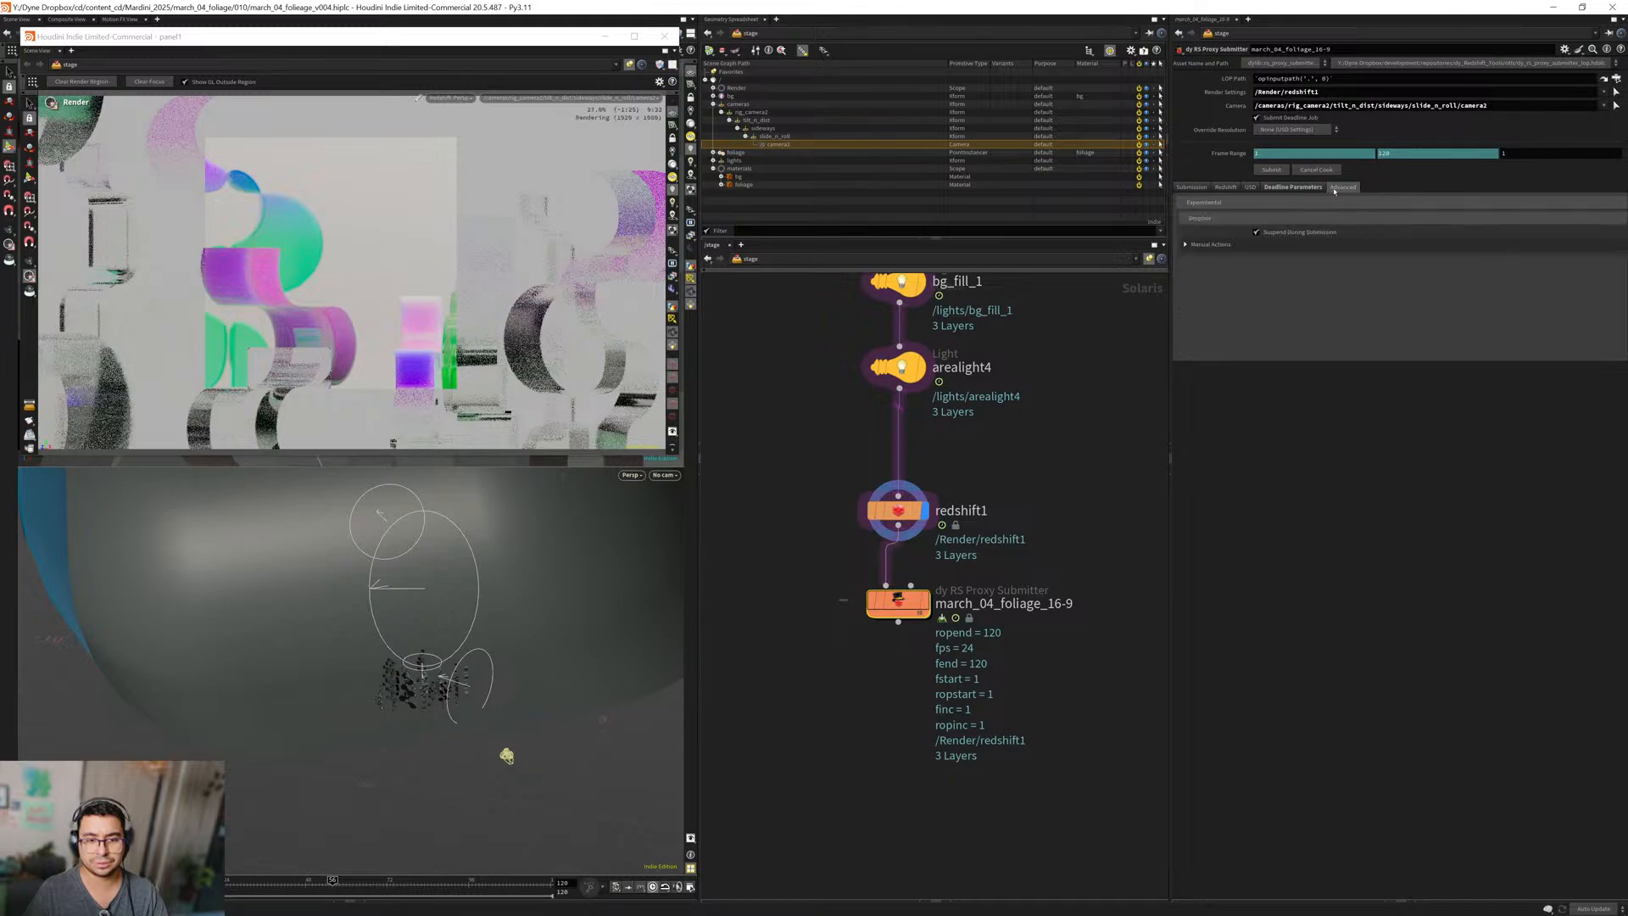
{"action": "left_click", "coordinate": [1191, 187]}
{"action": "scroll", "coordinate": [953, 567], "scroll_direction": "down", "scroll_amount": 2}
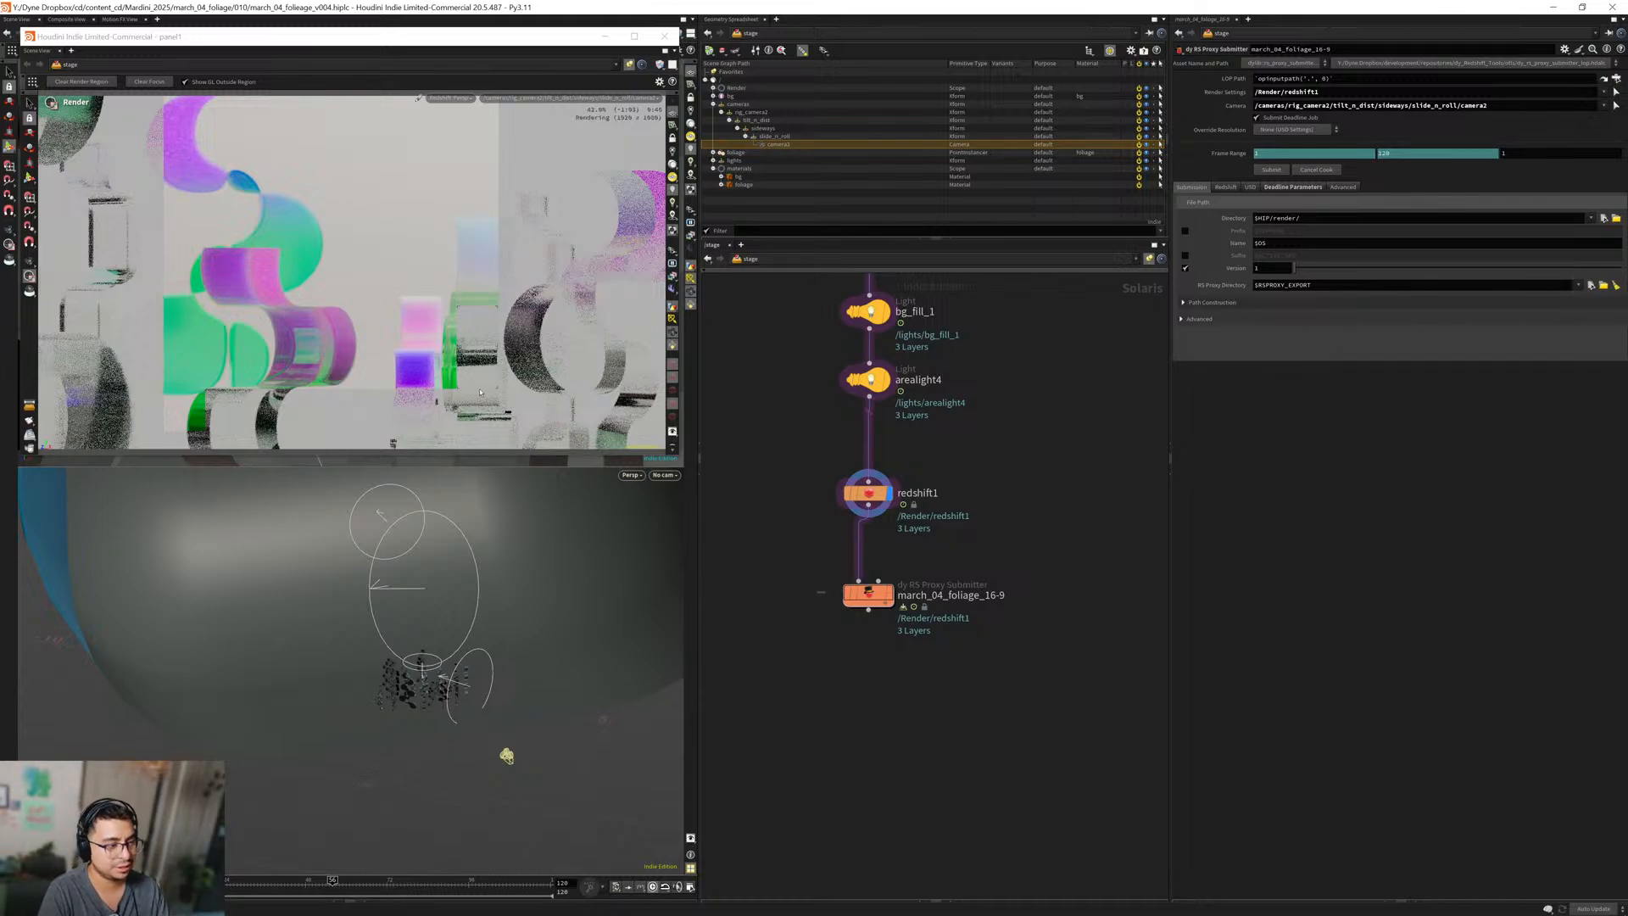
Enable denoising on redshift1 with the OptiX engine, and check the viewport's render display options.
{"action": "left_click", "coordinate": [867, 493]}
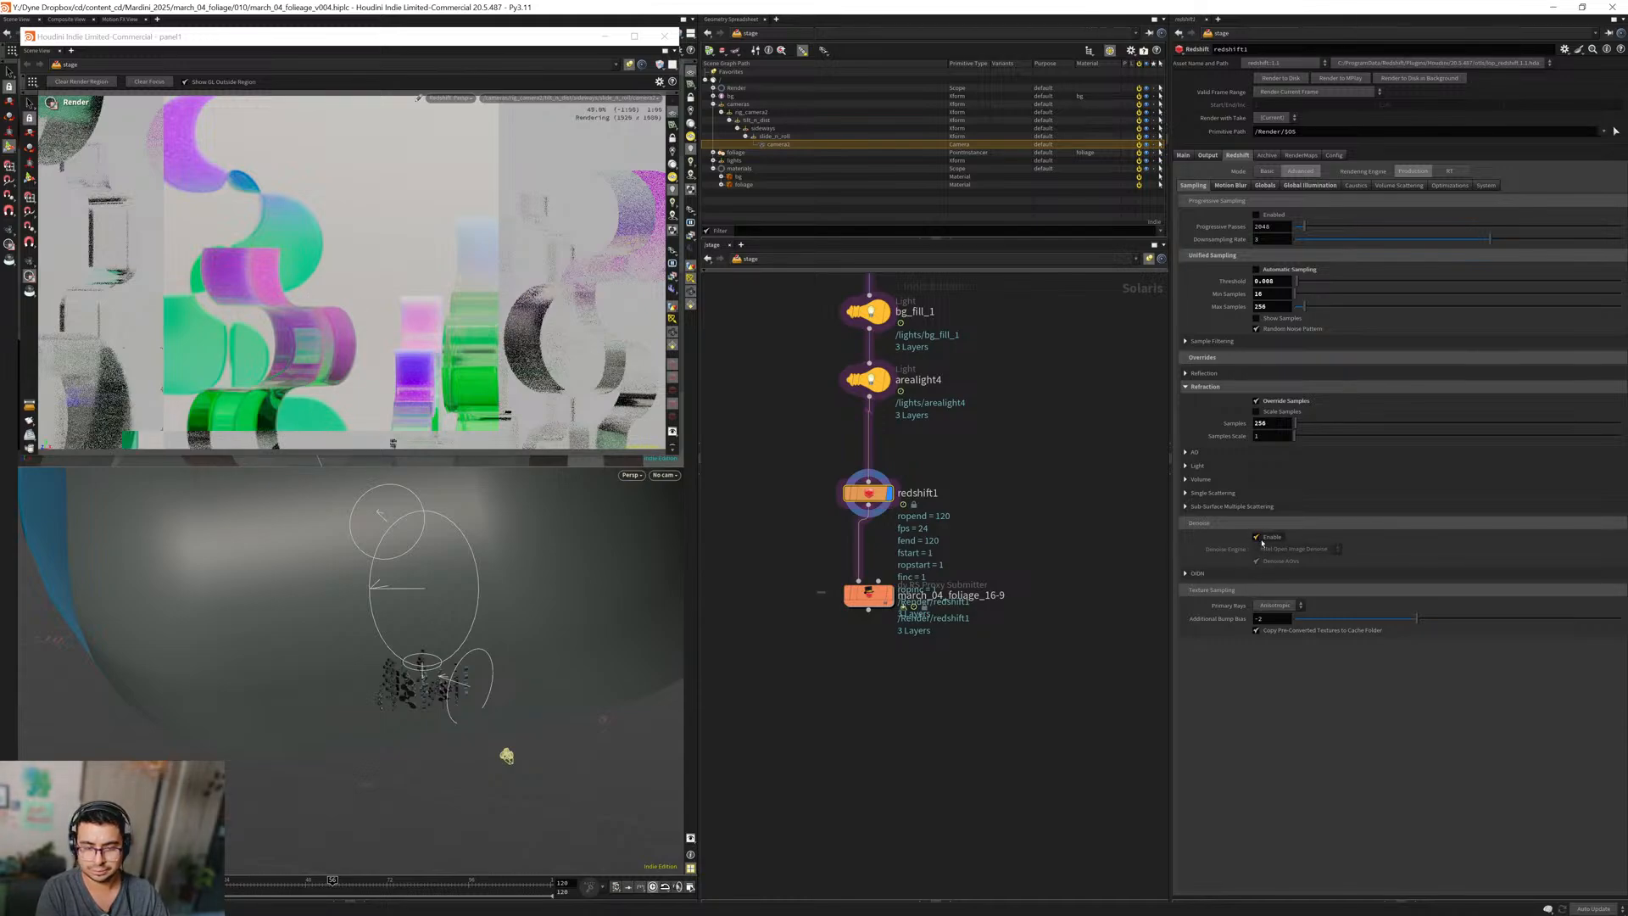
{"action": "left_click", "coordinate": [1258, 537]}
{"action": "left_click", "coordinate": [1273, 551]}
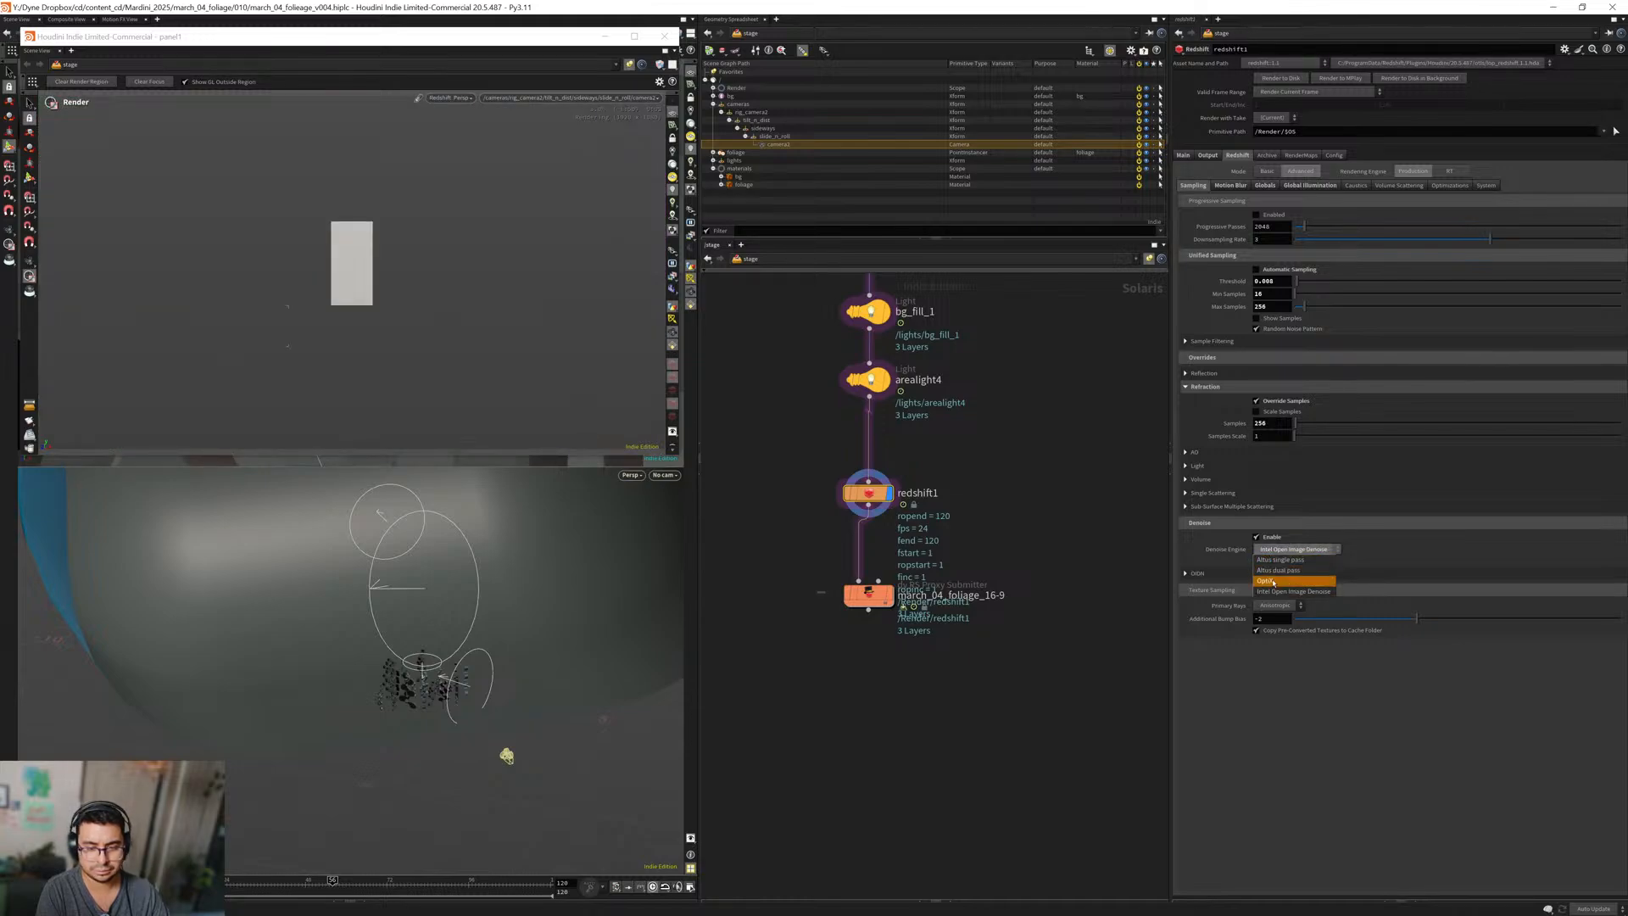
{"action": "left_click", "coordinate": [1263, 580]}
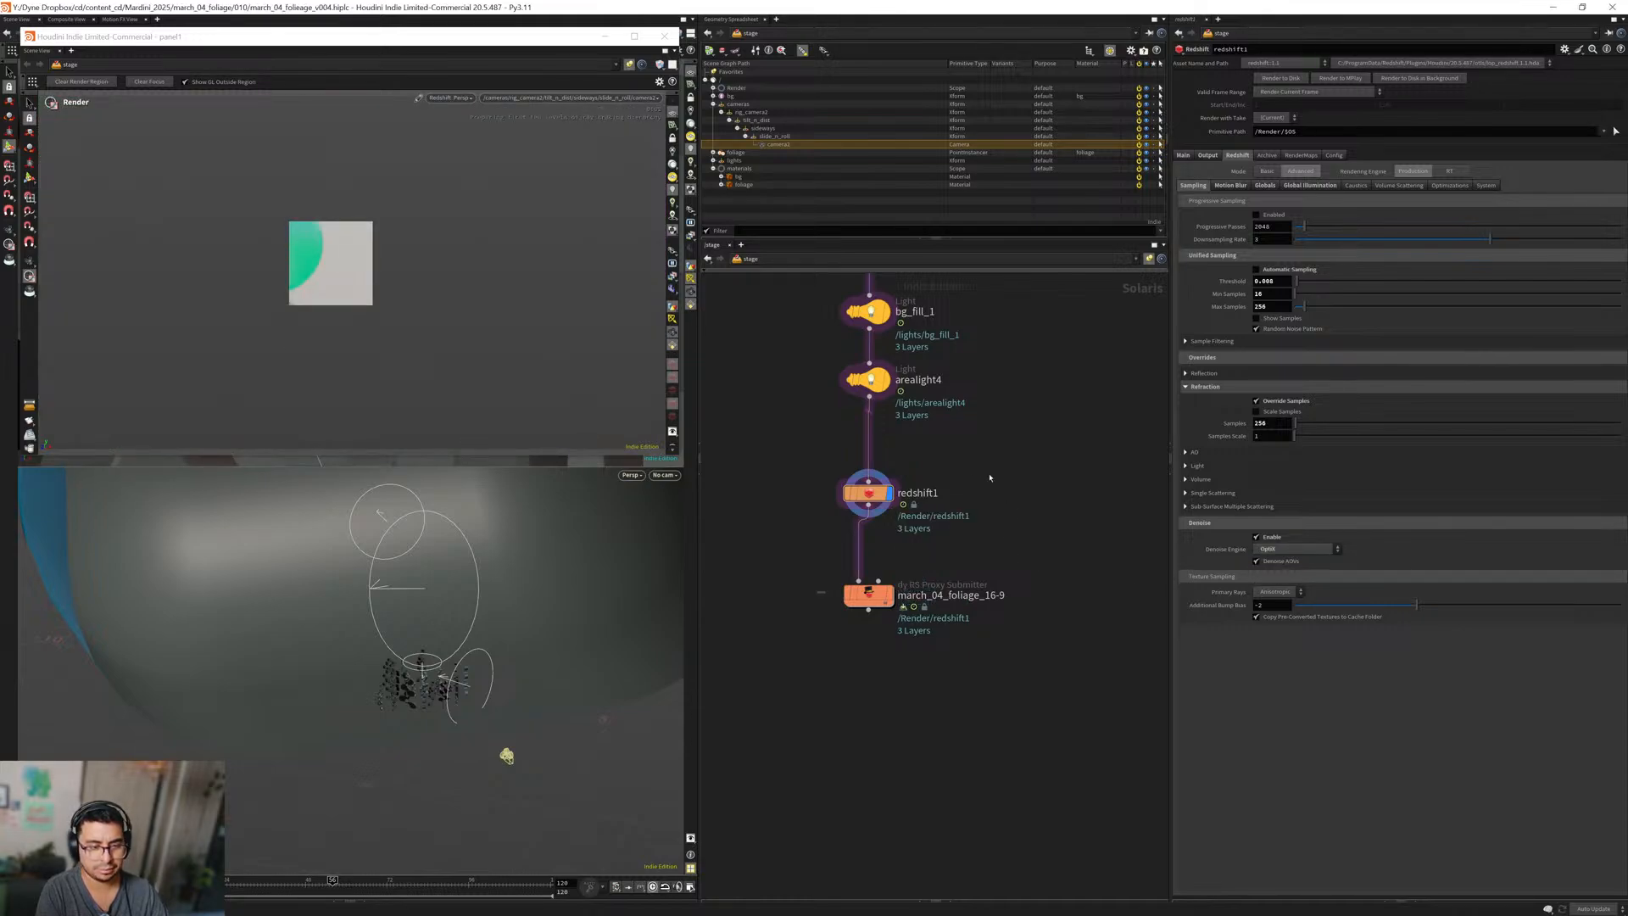
{"action": "middle_click_drag", "start_coordinate": [988, 467], "coordinate": [966, 524]}
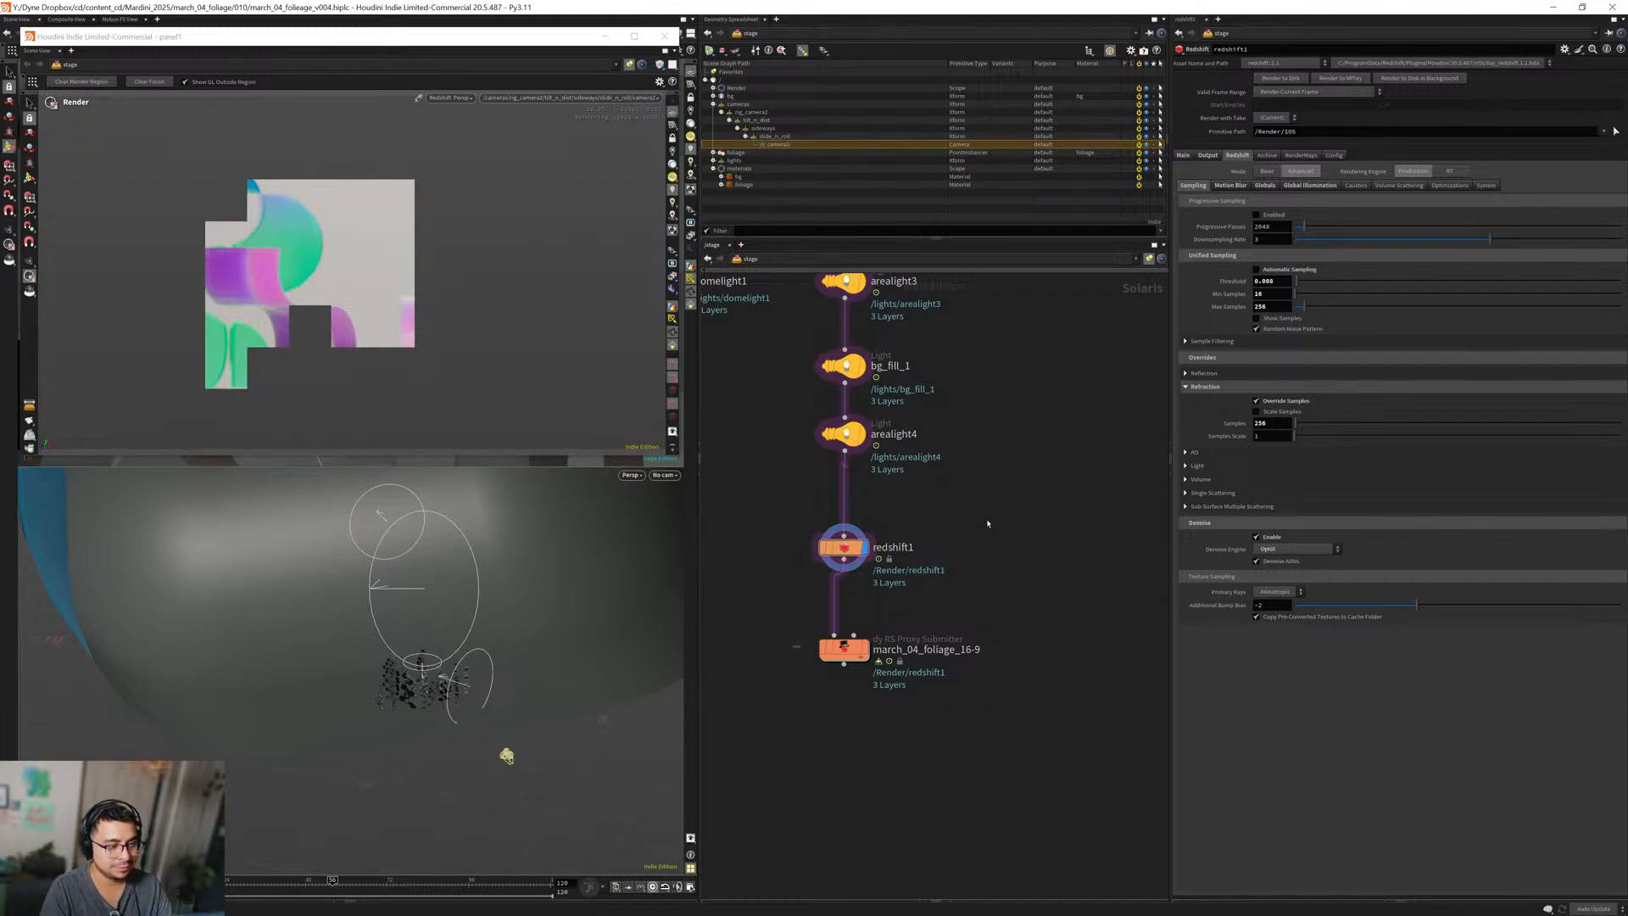
{"action": "key", "text": "d"}
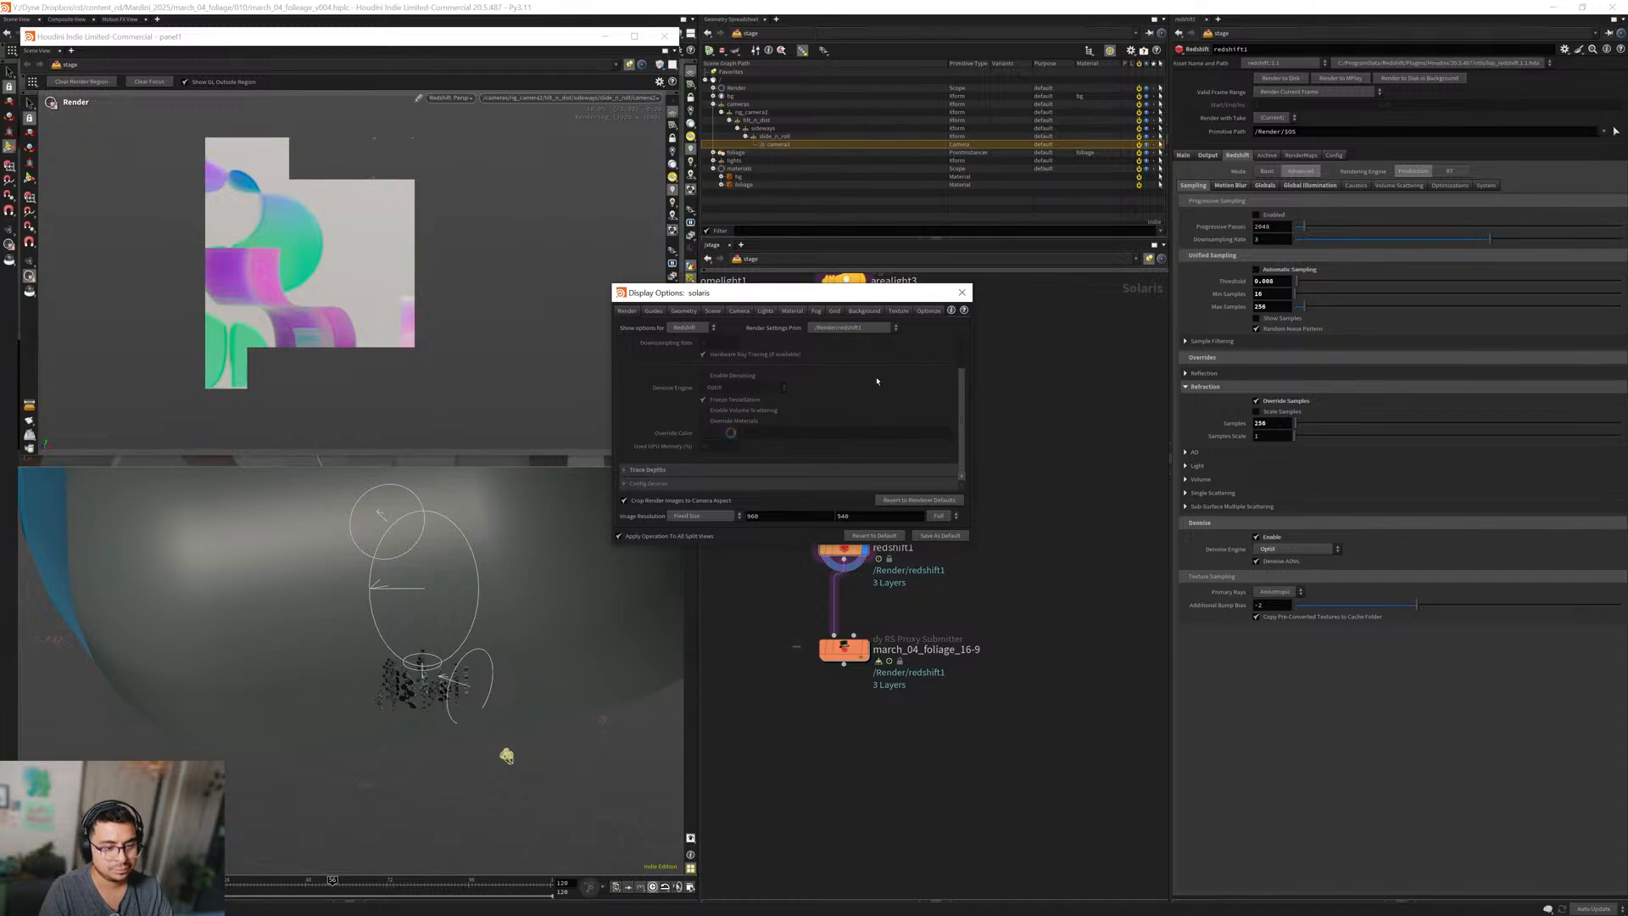
{"action": "left_click", "coordinate": [961, 292]}
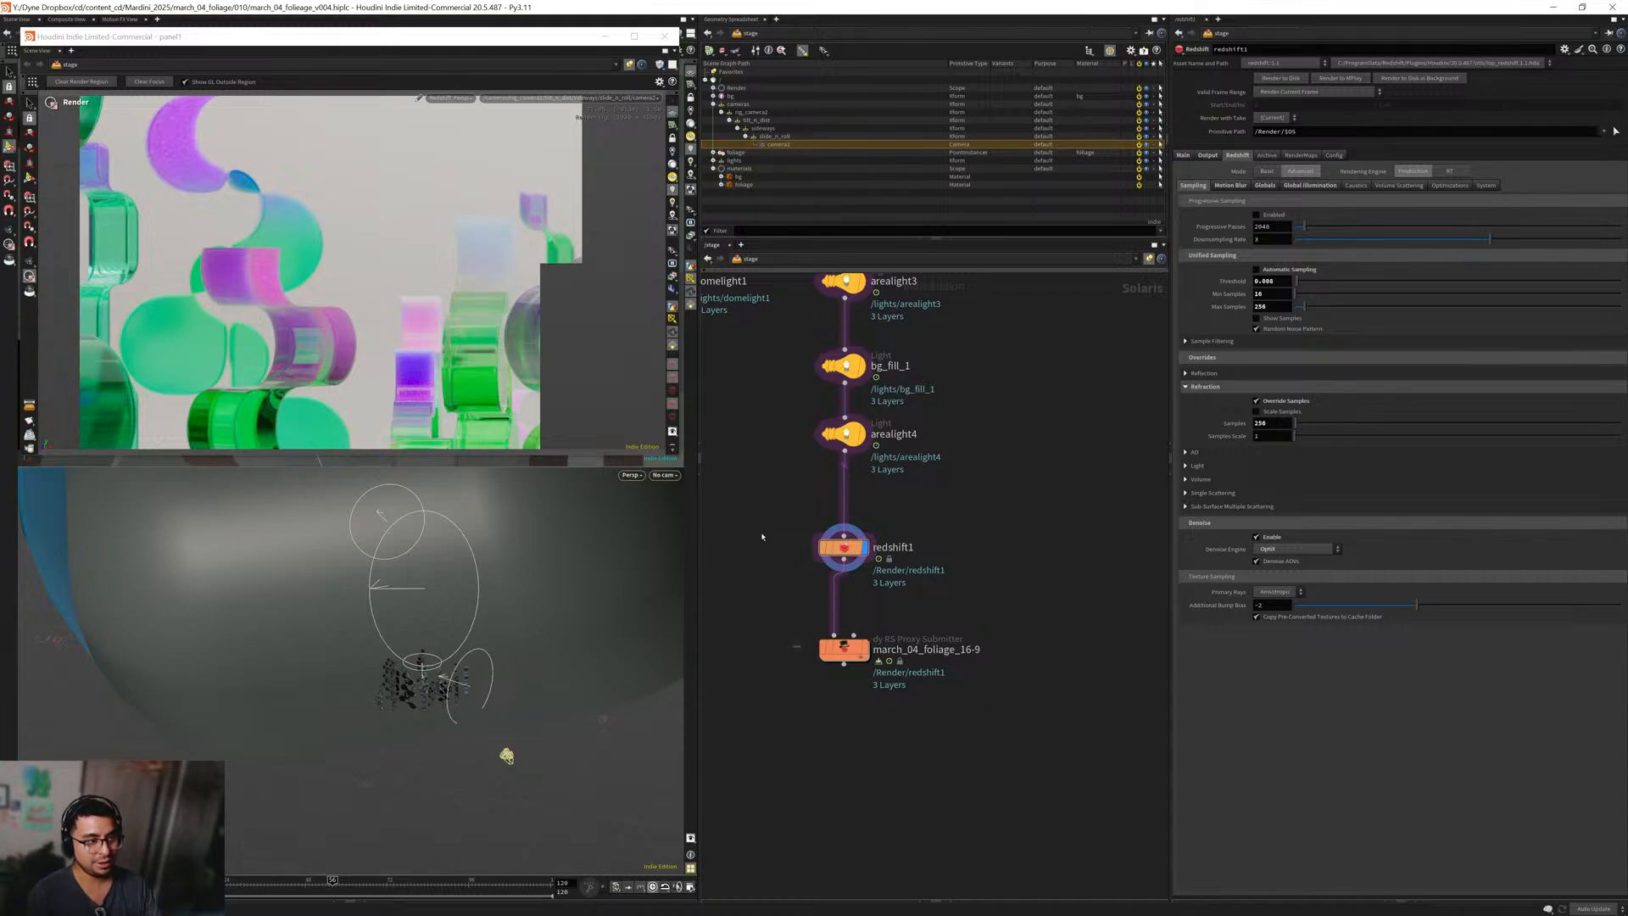
Estimate the total render time in the Calculator by multiplying 3 by 120 and dividing by 60.
{"action": "key", "text": "XF86Calculator"}
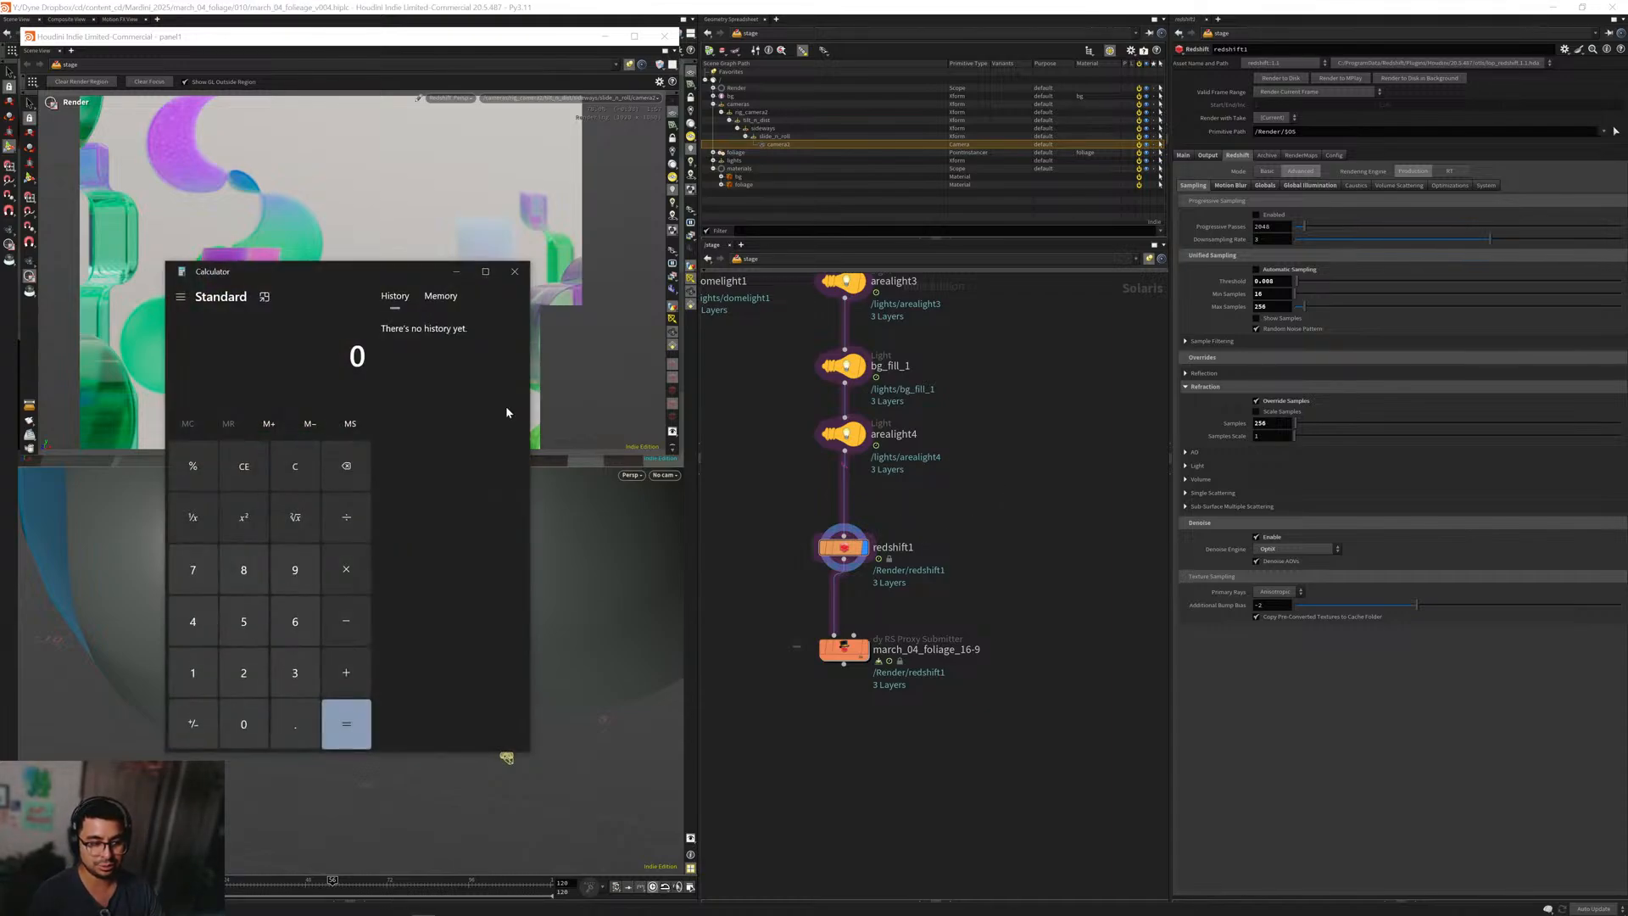
{"action": "left_click_drag", "start_coordinate": [354, 273], "coordinate": [947, 298]}
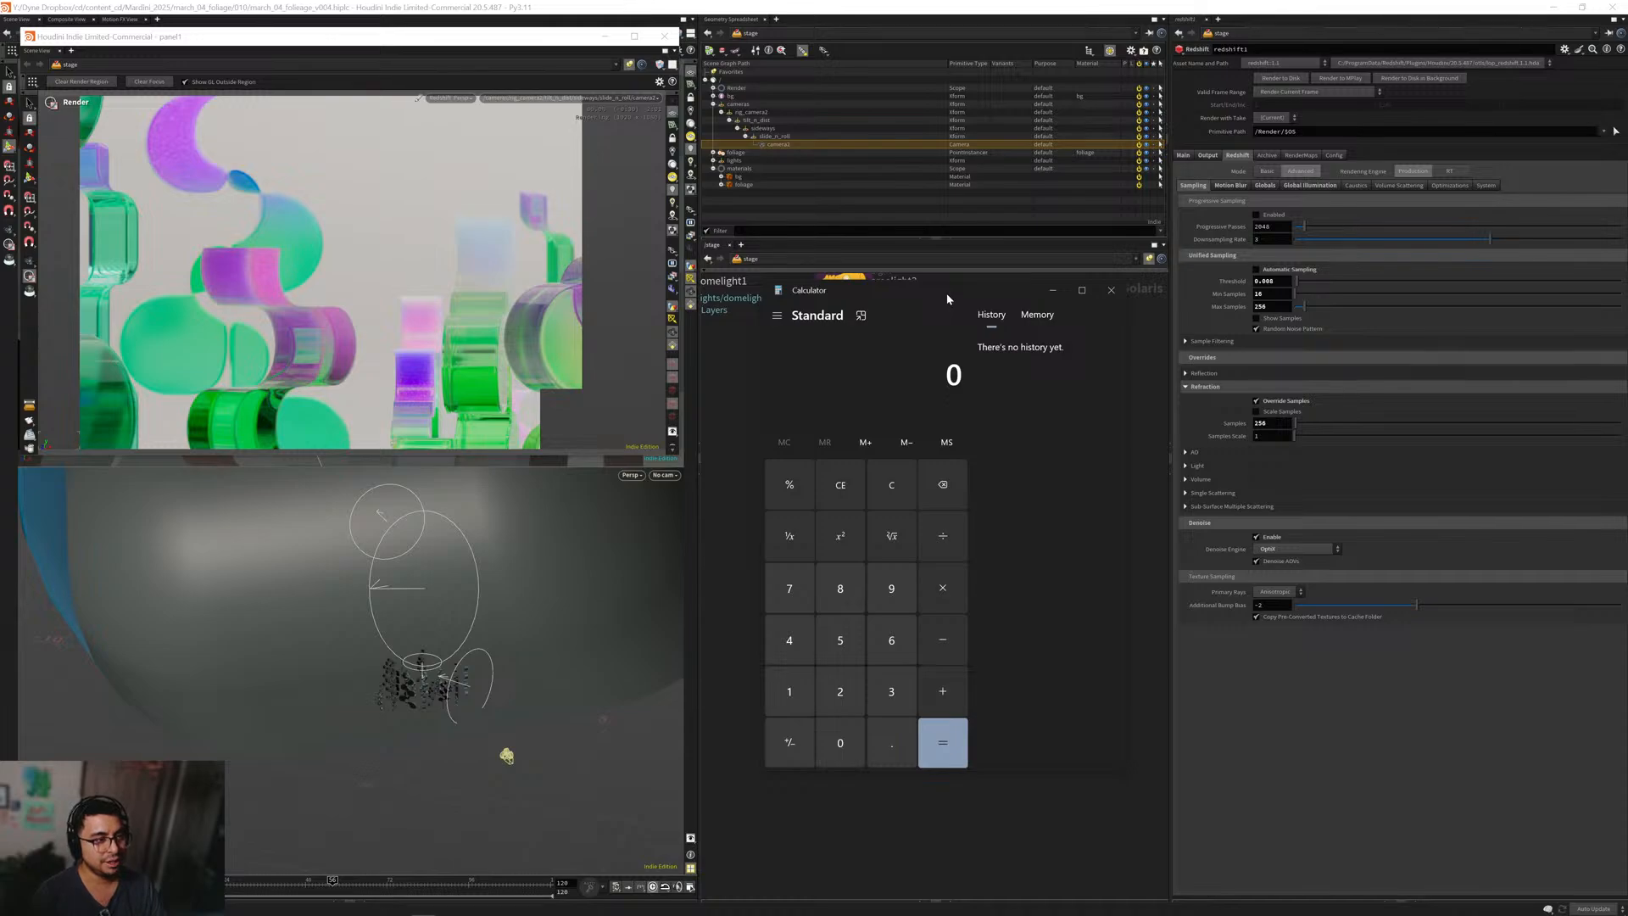
{"action": "type", "text": "3 × "}
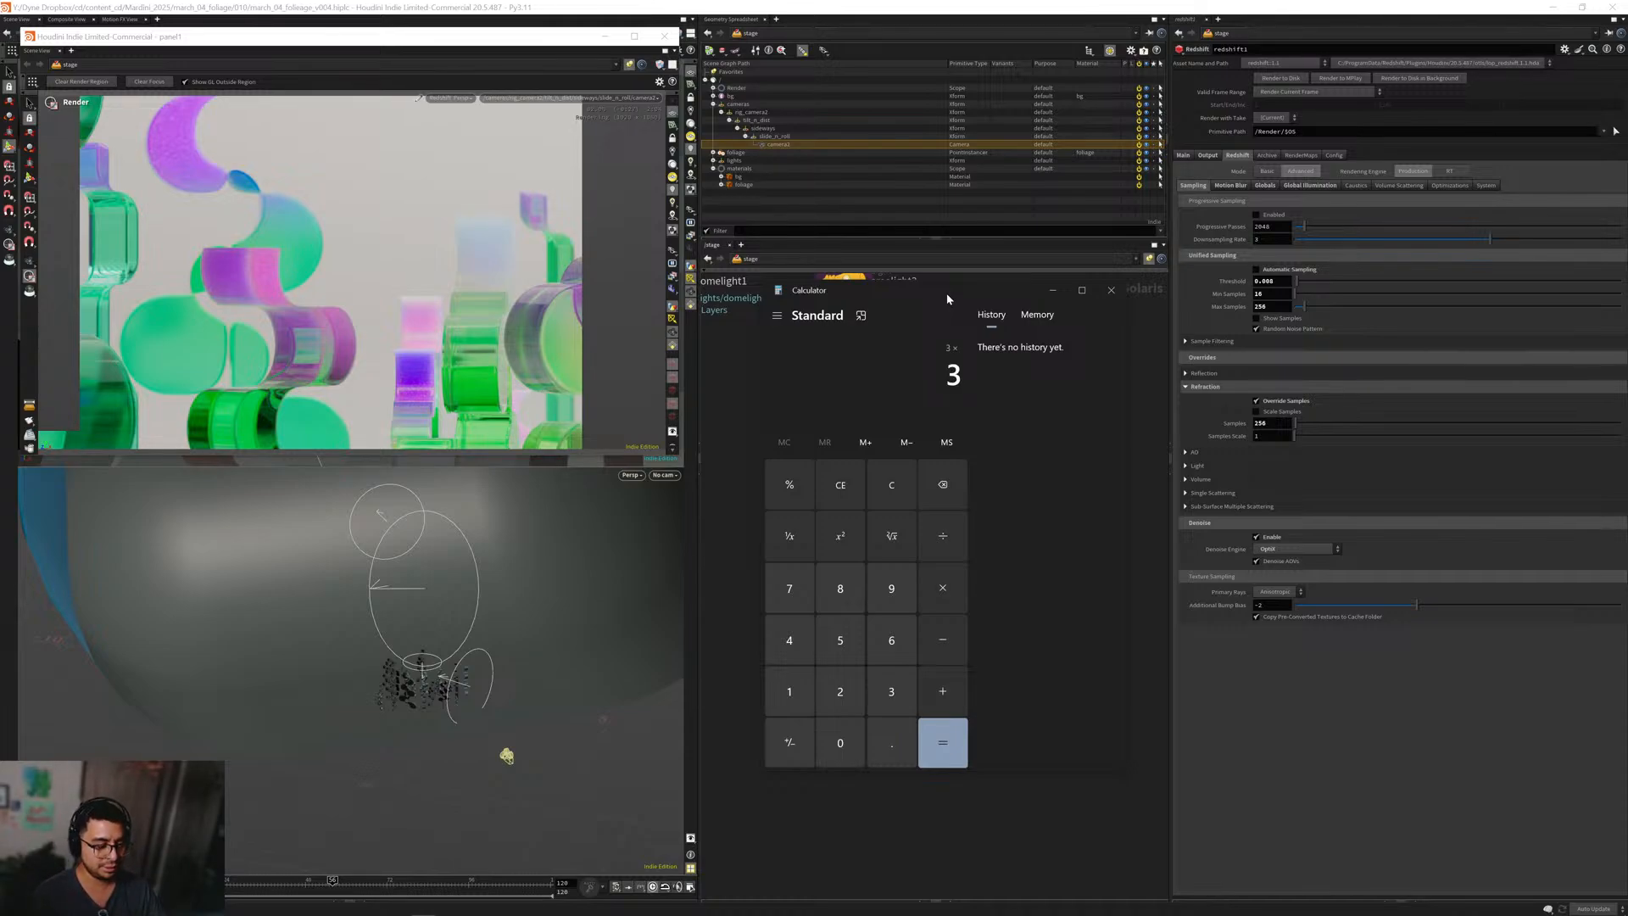
{"action": "type", "text": "120"}
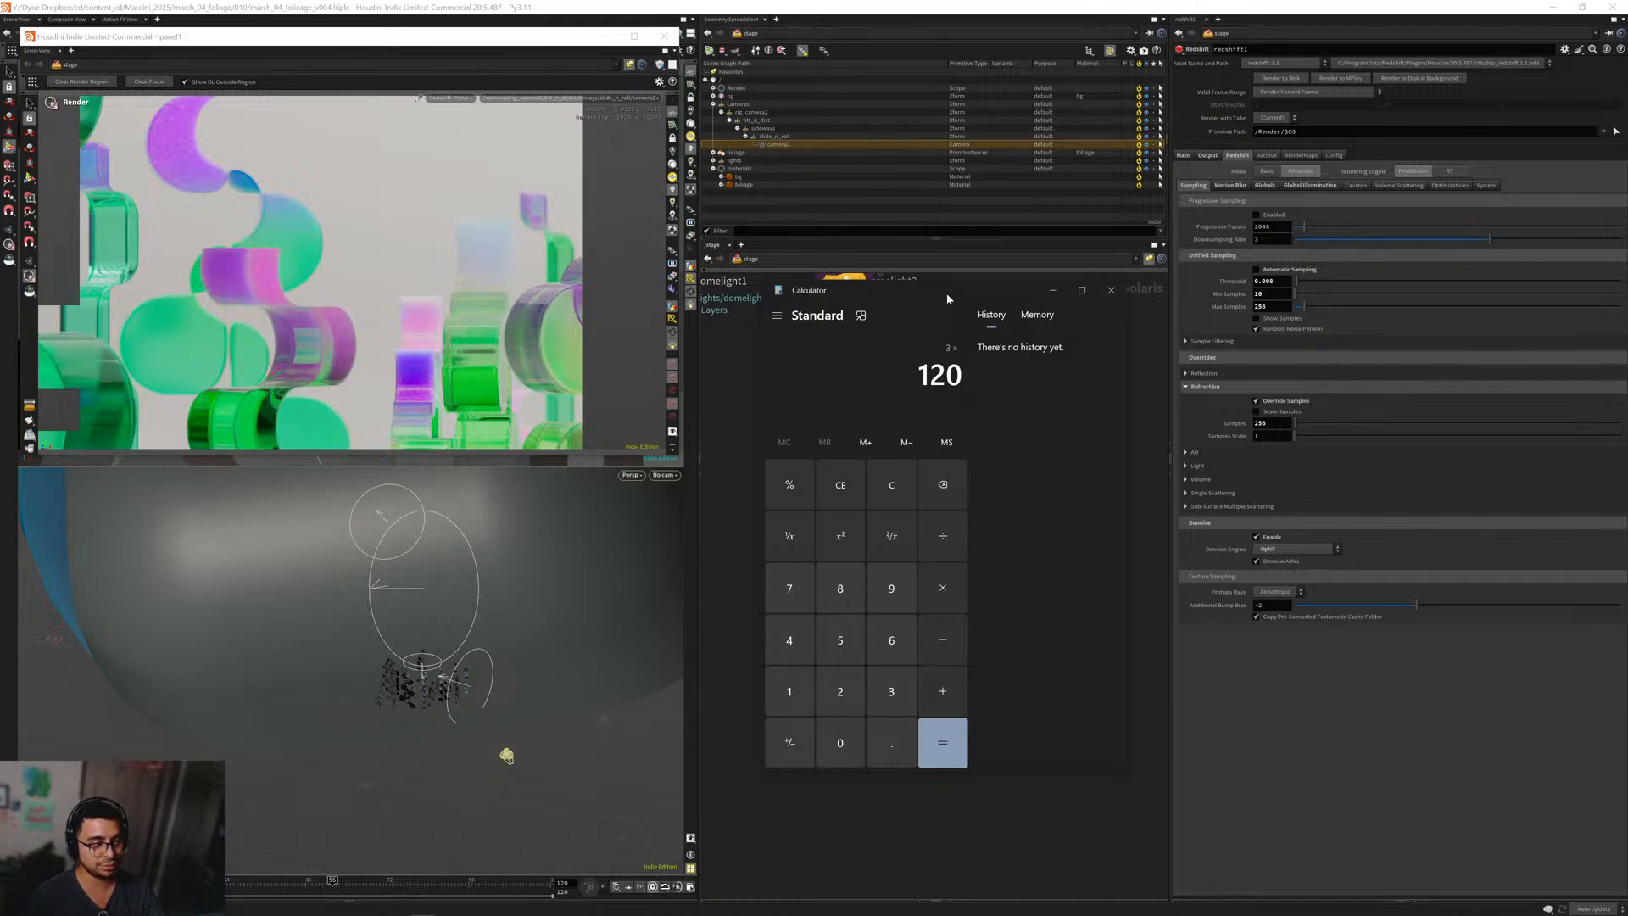
{"action": "key", "text": "Return"}
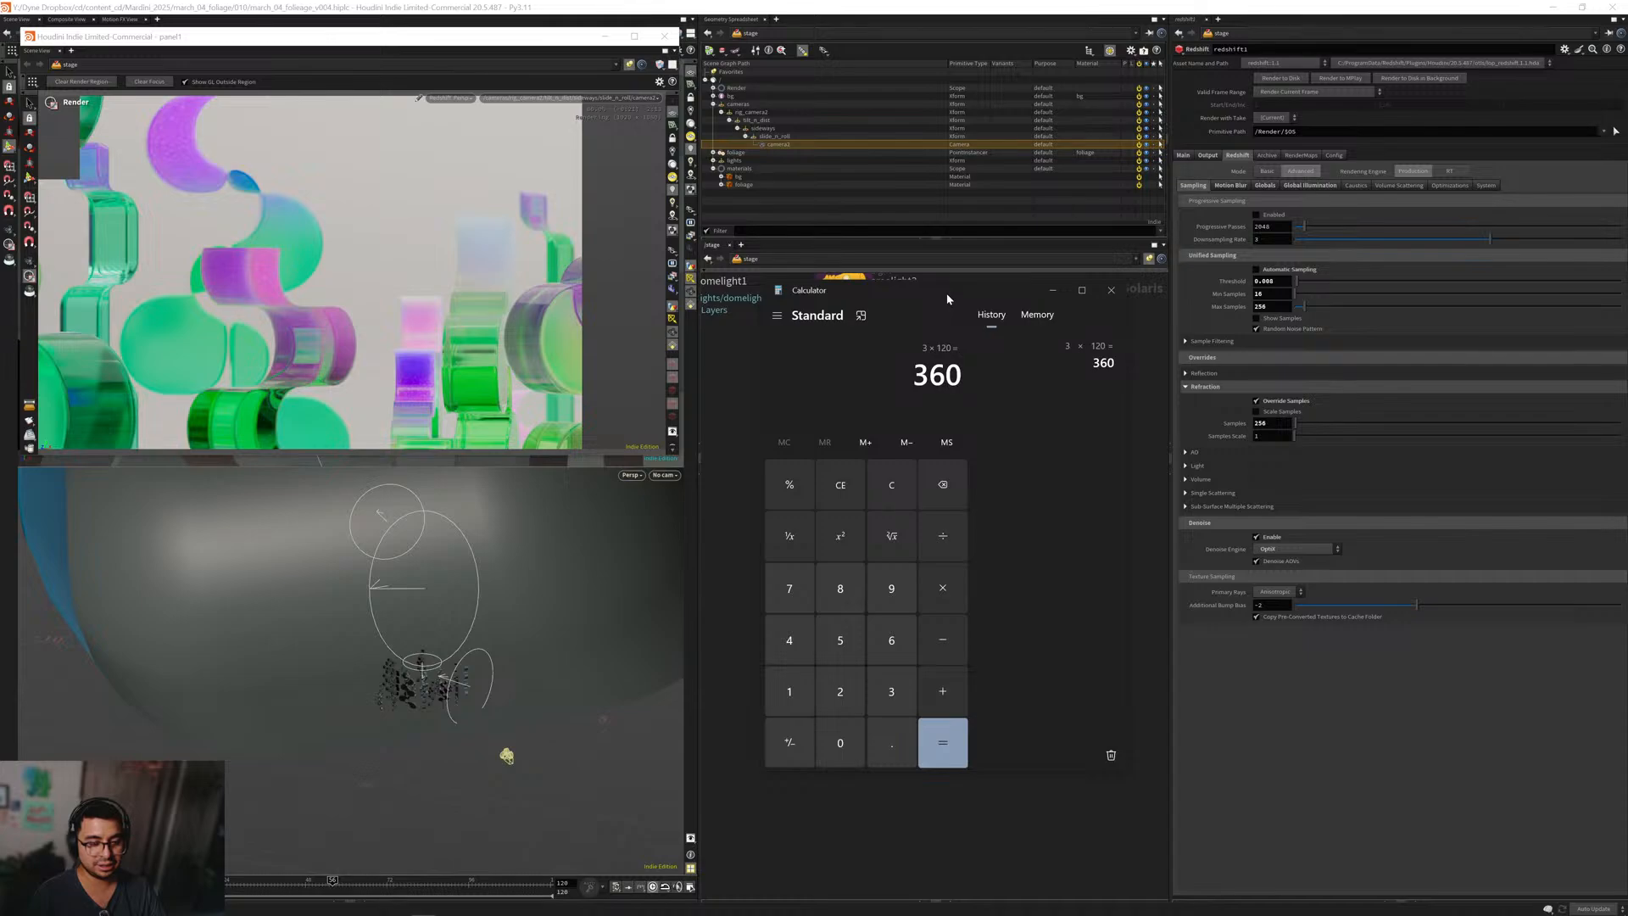
{"action": "type", "text": "/60"}
{"action": "key", "text": "Return"}
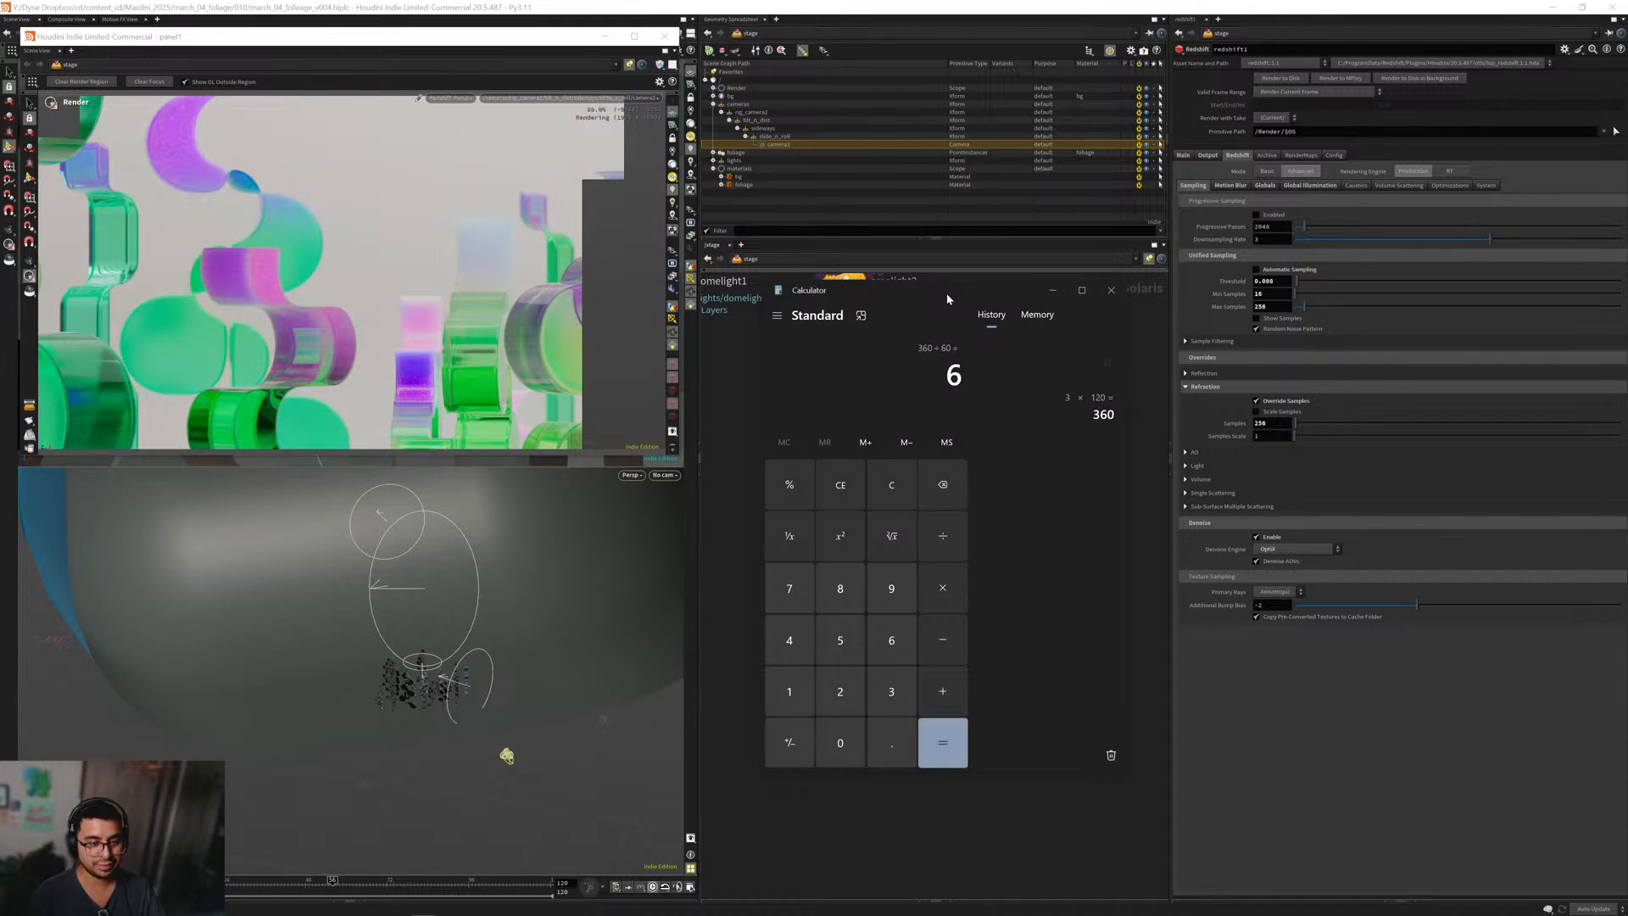
{"action": "left_click", "coordinate": [1111, 289]}
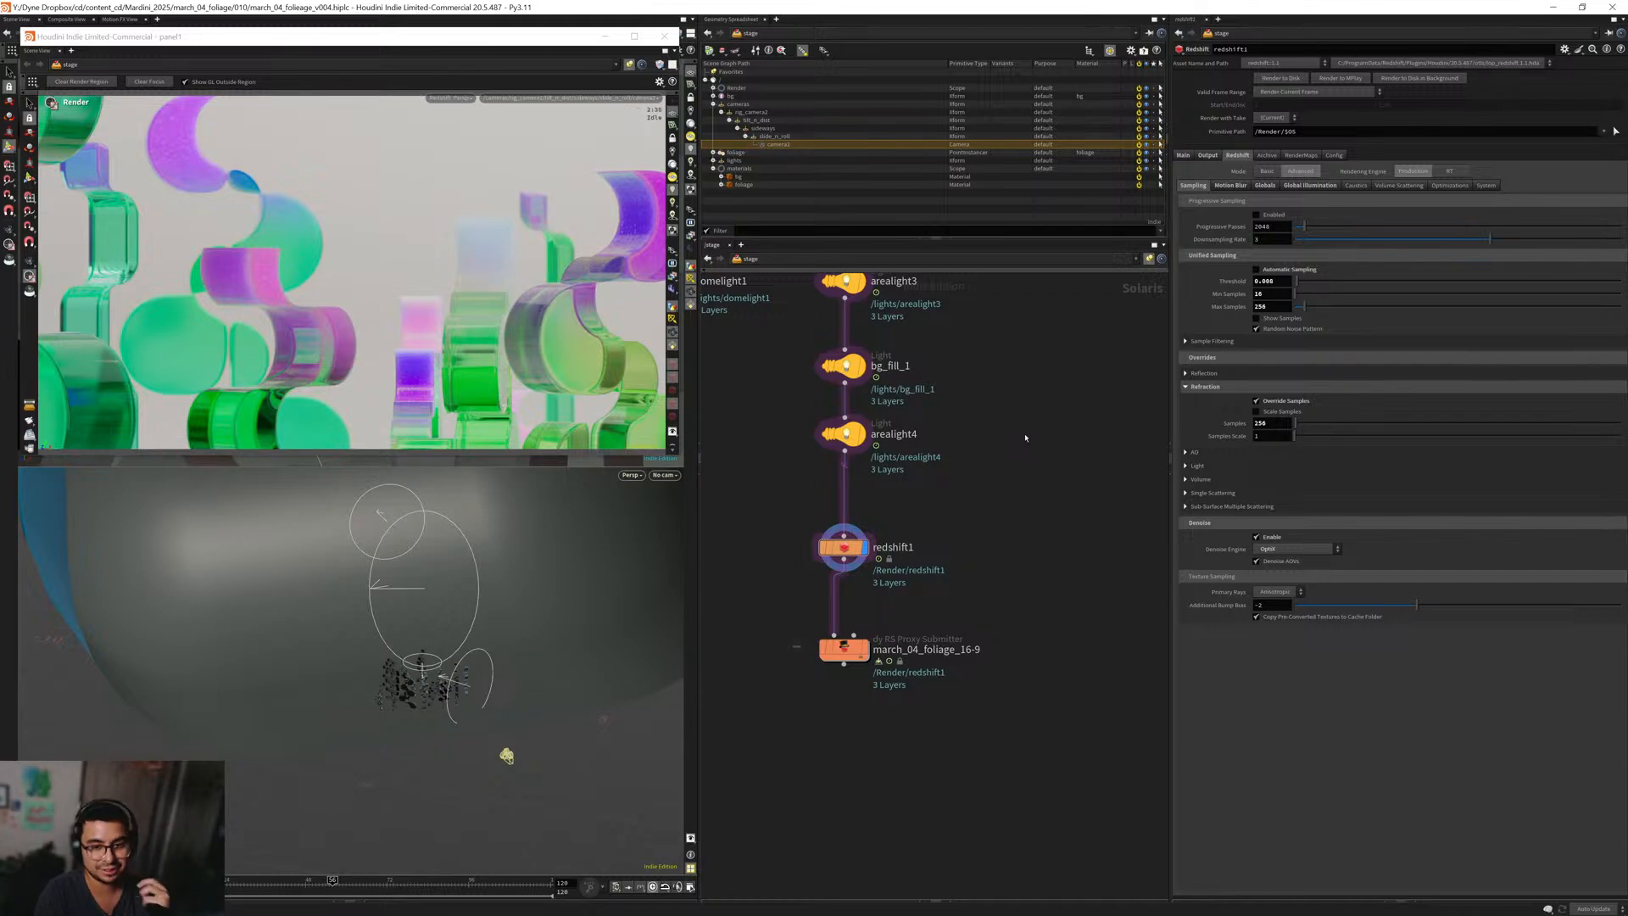
{"action": "middle_click_drag", "start_coordinate": [766, 476], "coordinate": [824, 628]}
{"action": "scroll", "coordinate": [815, 517], "scroll_direction": "down", "scroll_amount": 2}
{"action": "middle_click_drag", "start_coordinate": [824, 688], "coordinate": [788, 601]}
{"action": "scroll", "coordinate": [830, 700], "scroll_direction": "down", "scroll_amount": 3}
{"action": "scroll", "coordinate": [835, 710], "scroll_direction": "up", "scroll_amount": 4}
{"action": "scroll", "coordinate": [794, 527], "scroll_direction": "up", "scroll_amount": 1}
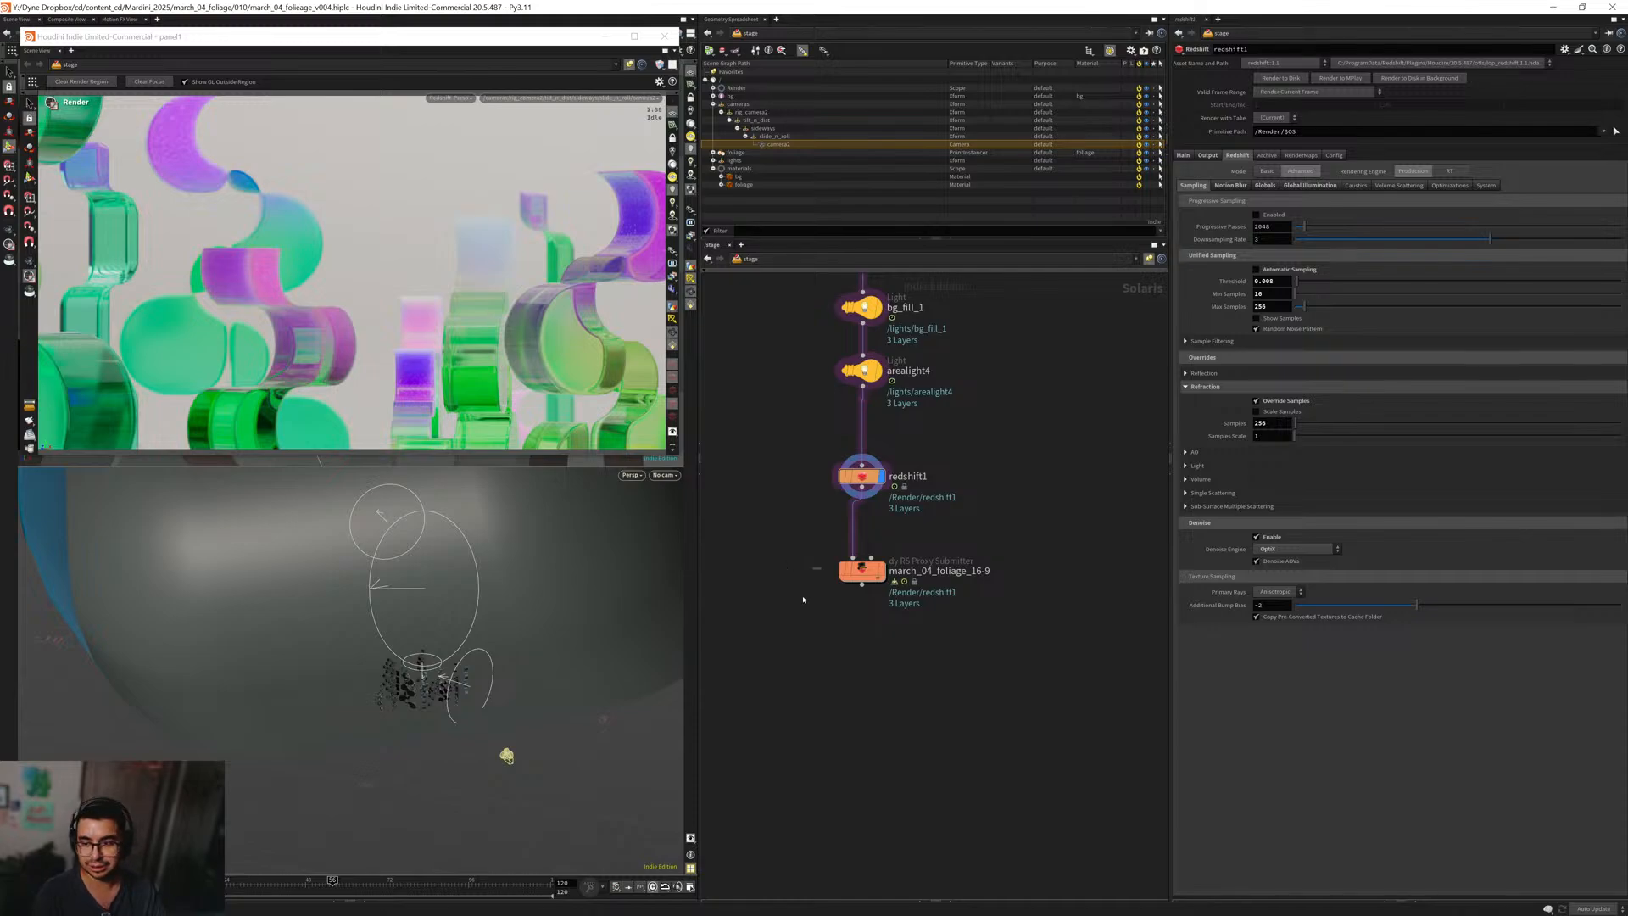